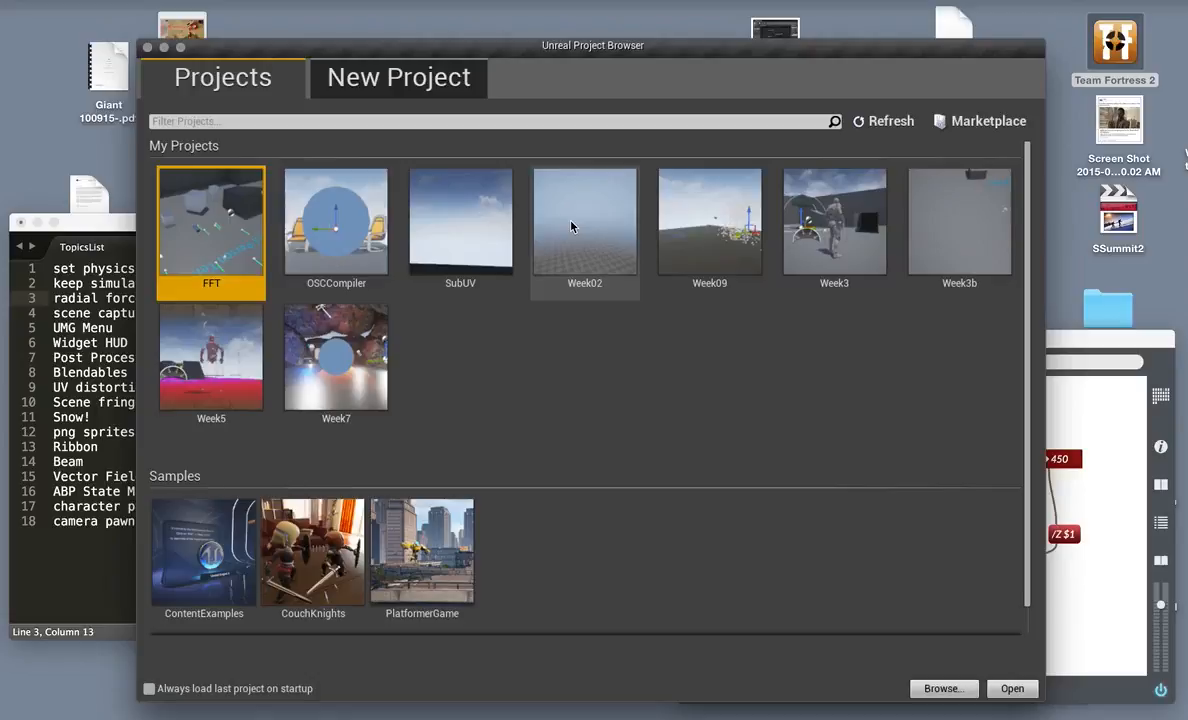
Create a blank Blueprint project with starter content named Week10.
click(386, 66)
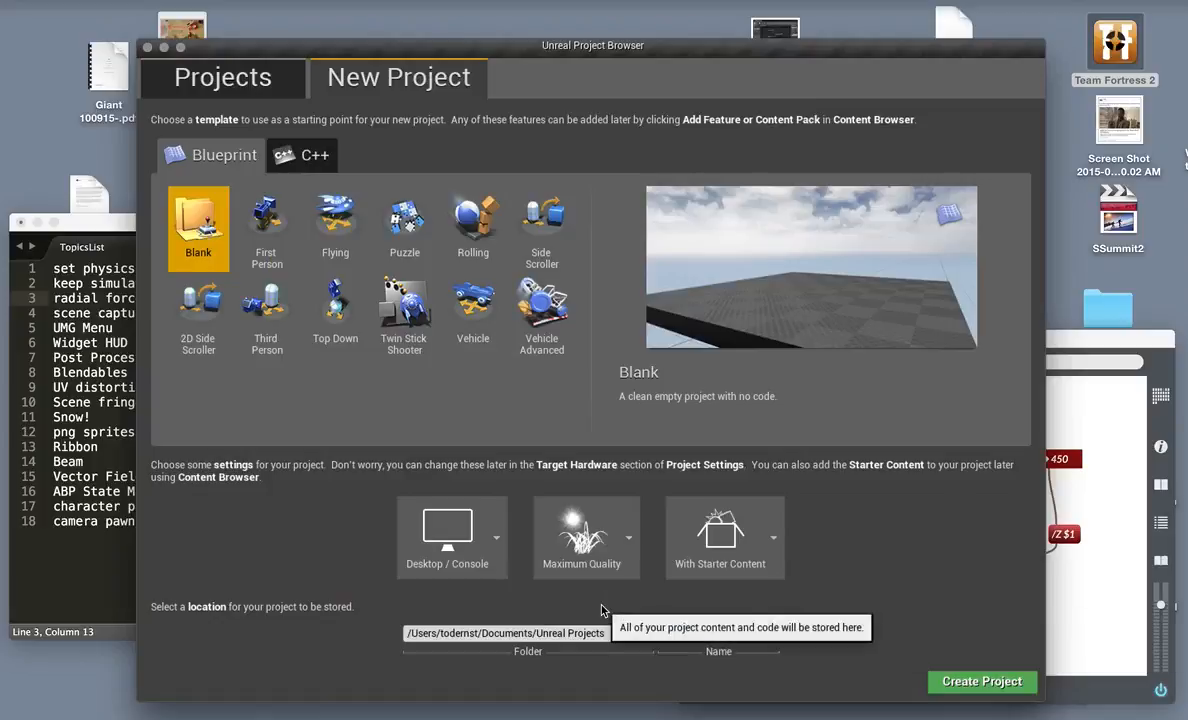
text(Week)
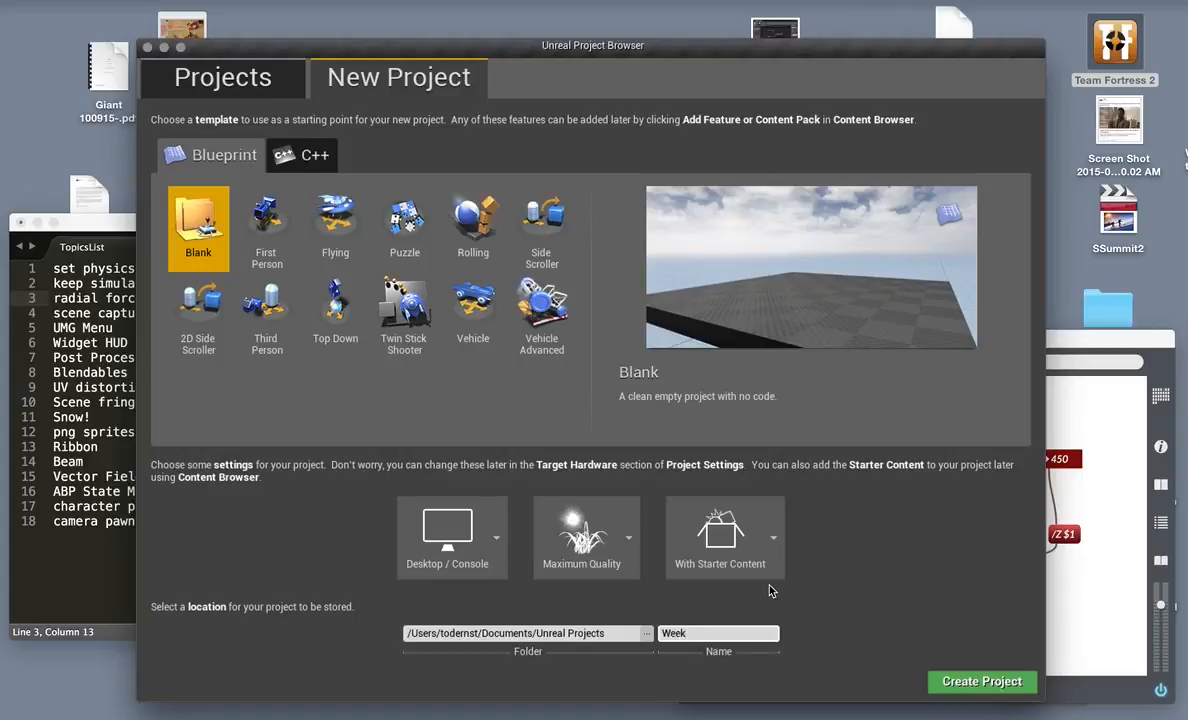
text(10)
click(980, 680)
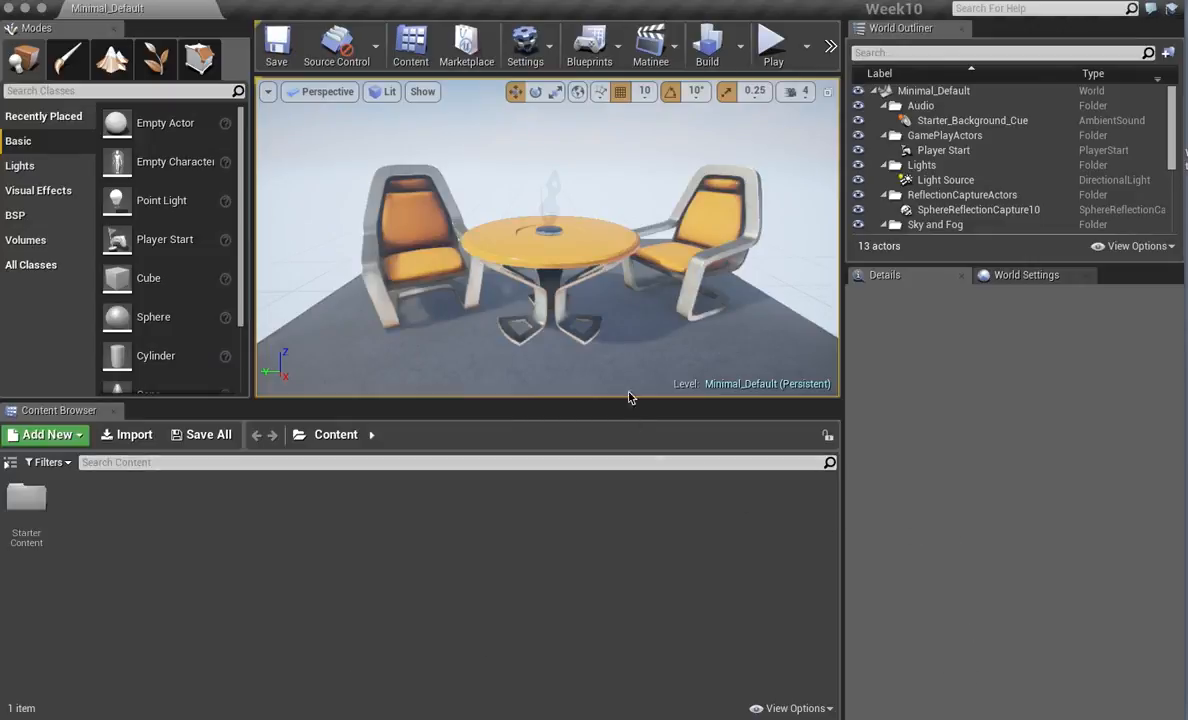
Raise the chair left of the table high above the floor, to a Z location of about 312 cm.
scroll(606, 320, up, 5)
scroll(606, 320, down, 12)
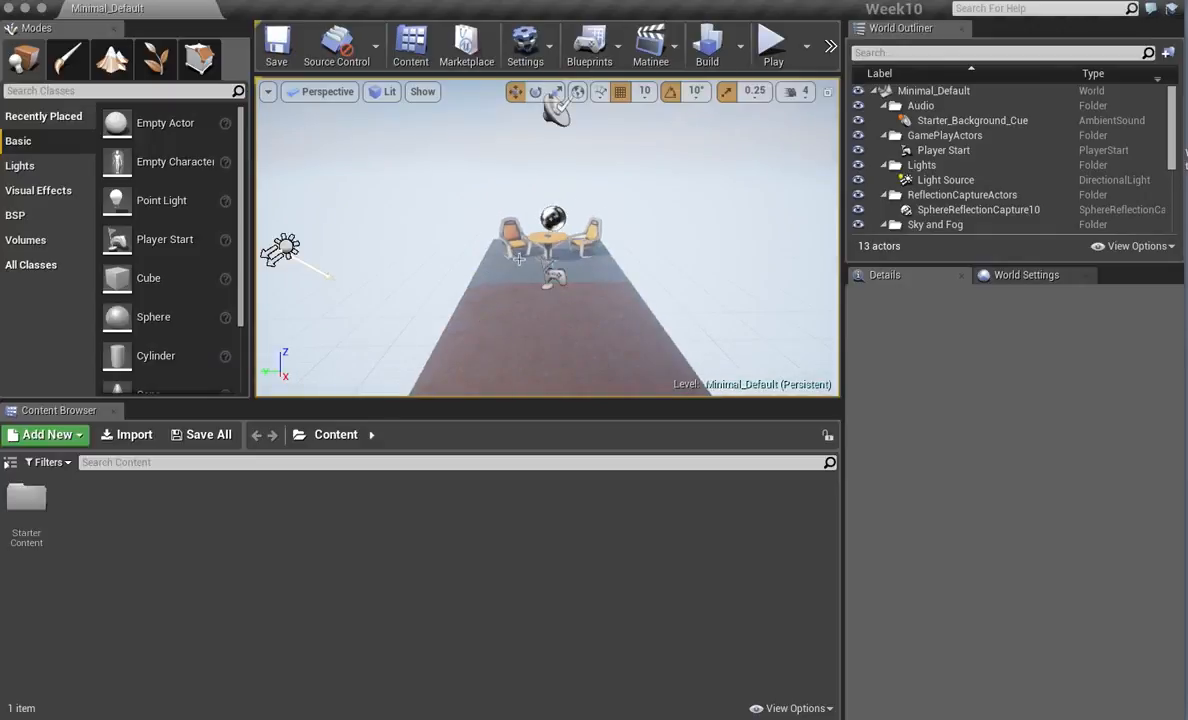
mouse_move(606, 320)
middle_down()
mouse_move(608, 240)
mouse_move(612, 335)
middle_up()
scroll(476, 237, up, 3)
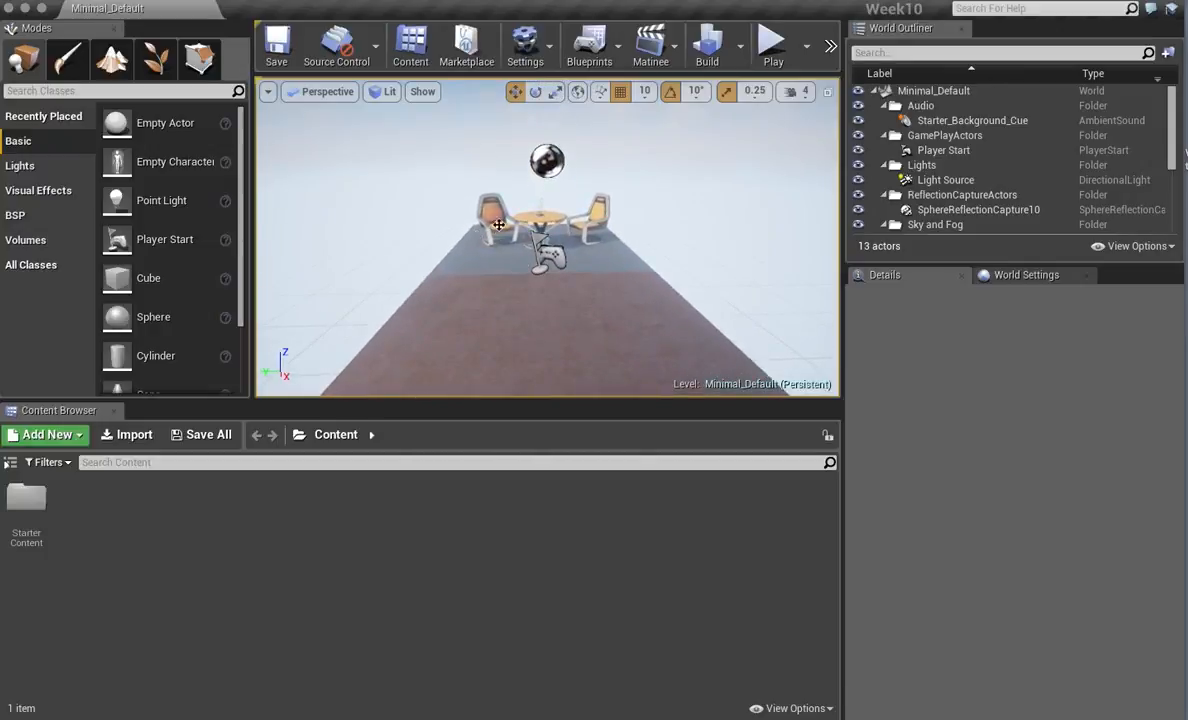
click(498, 224)
drag(493, 185, 486, 60)
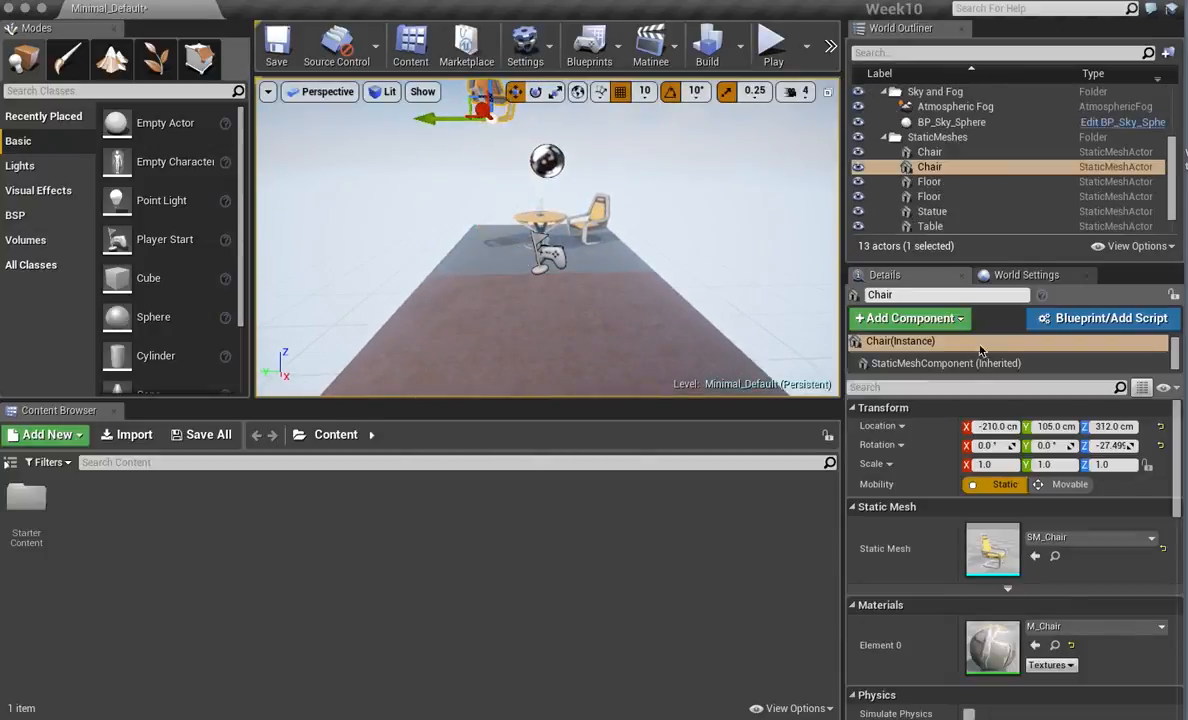
Turn on Simulate Physics for the raised chair and test its fall by playing the level.
click(969, 713)
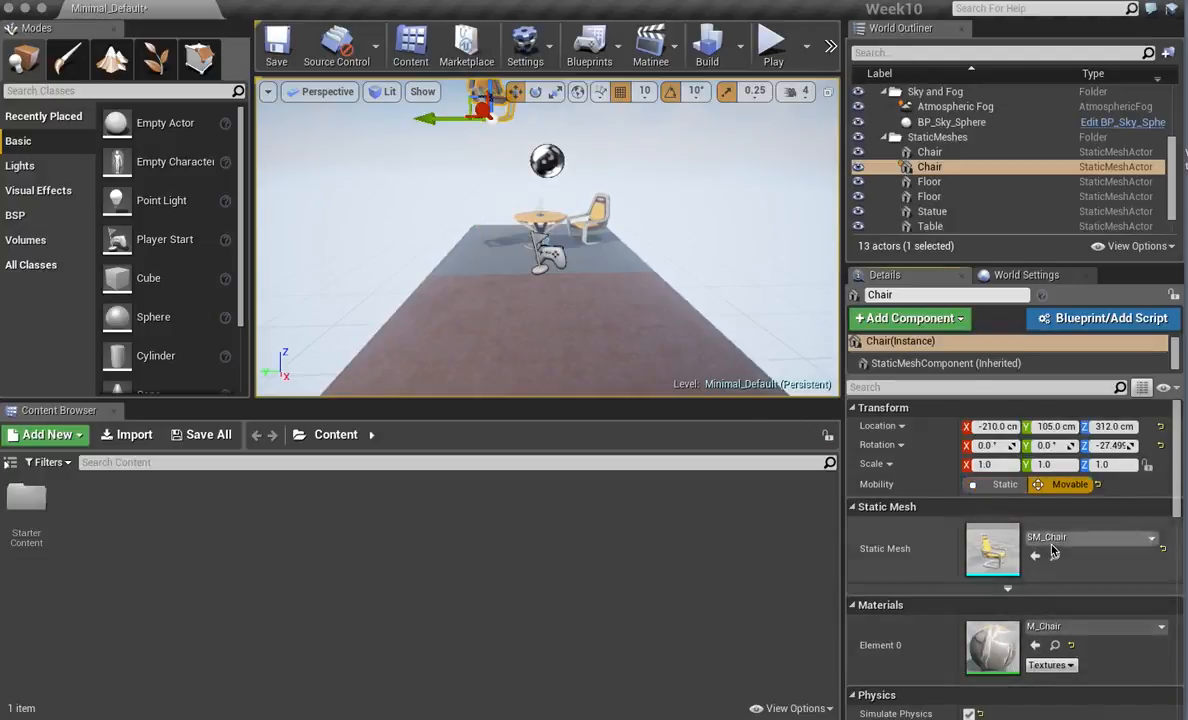
scroll(977, 512, down, 5)
scroll(1000, 476, up, 3)
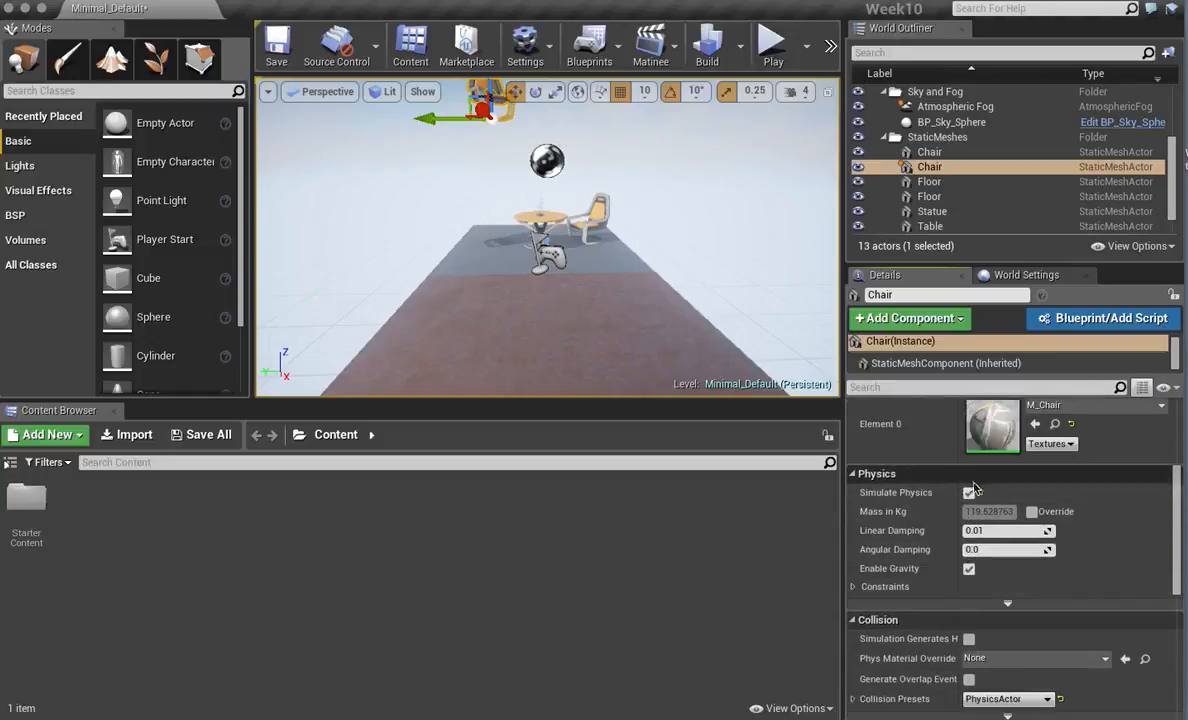
click(768, 48)
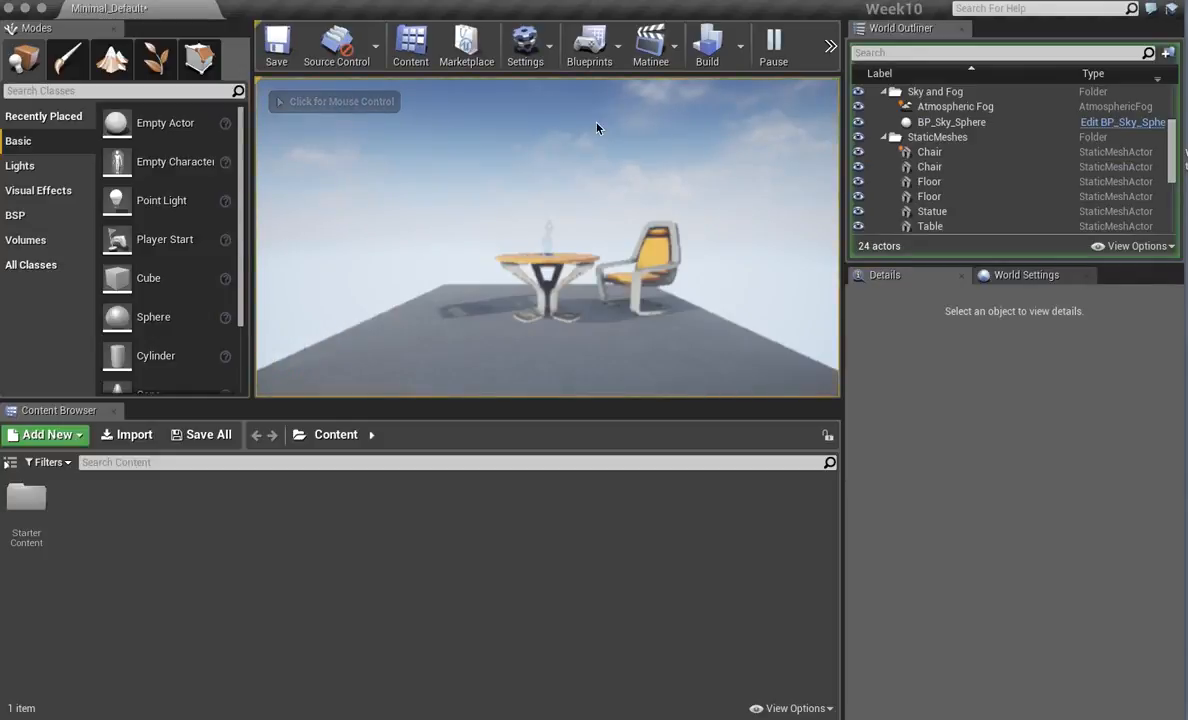
key(Escape)
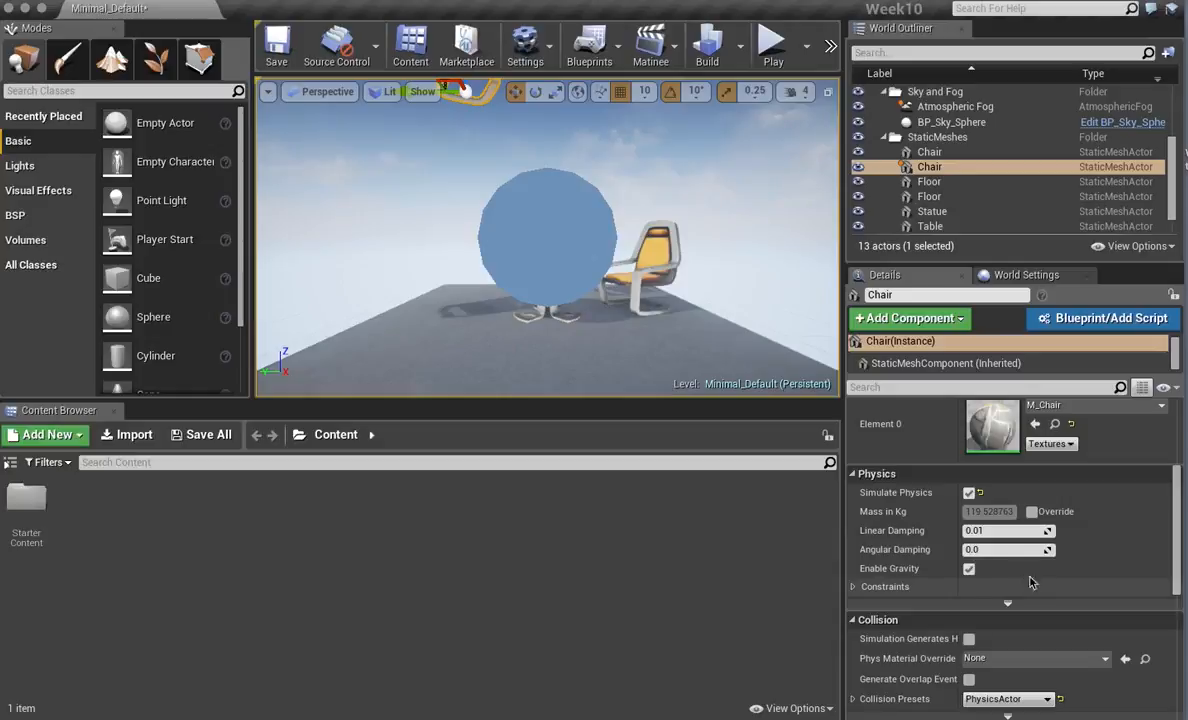
Test the chair in play mode with Enable Gravity turned off, and turn gravity back on after stopping.
click(969, 568)
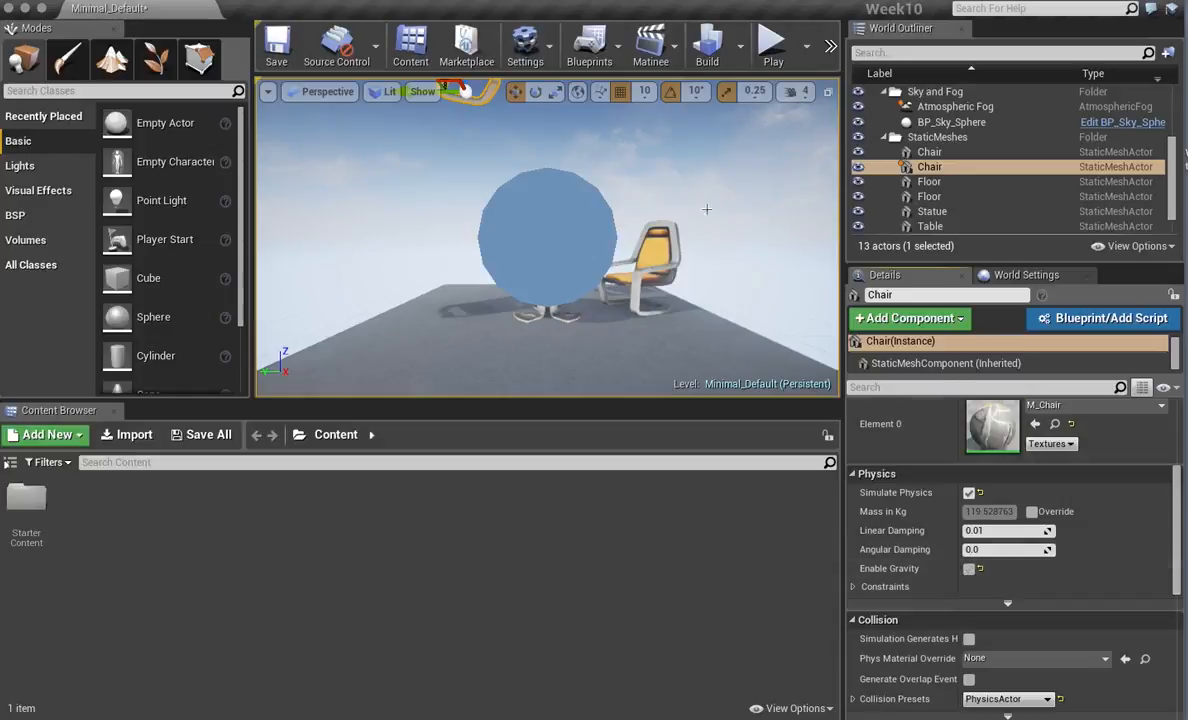
click(773, 48)
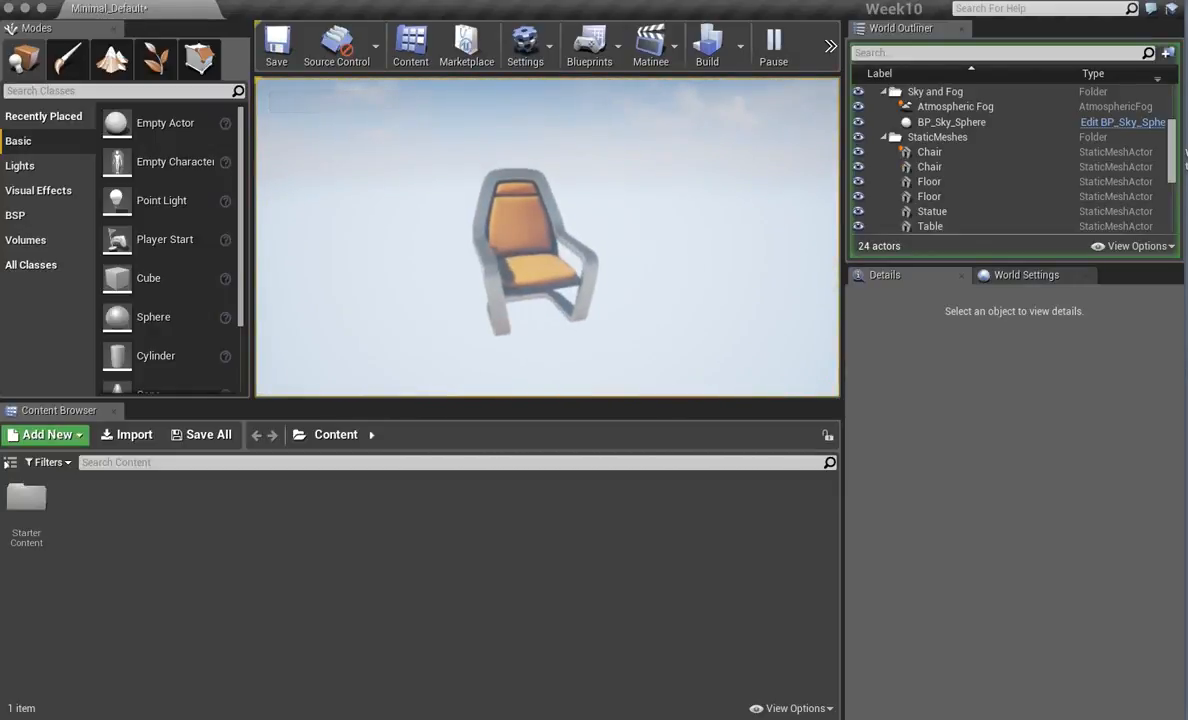
key(s)
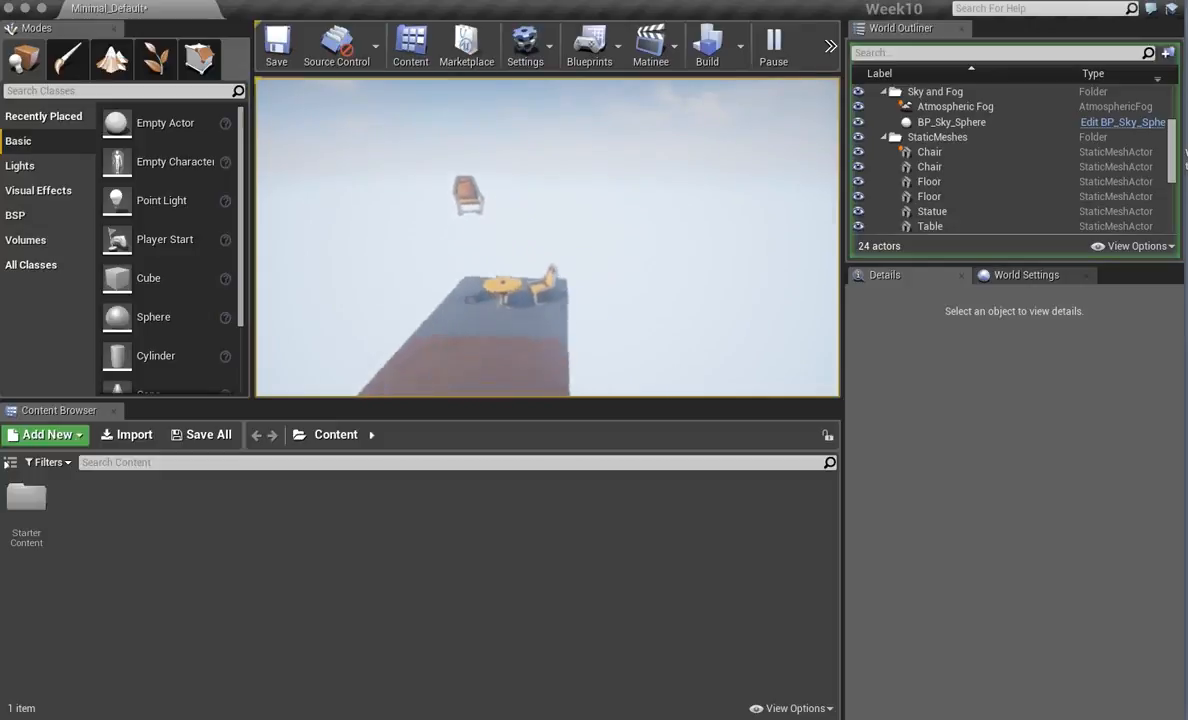
key(w)
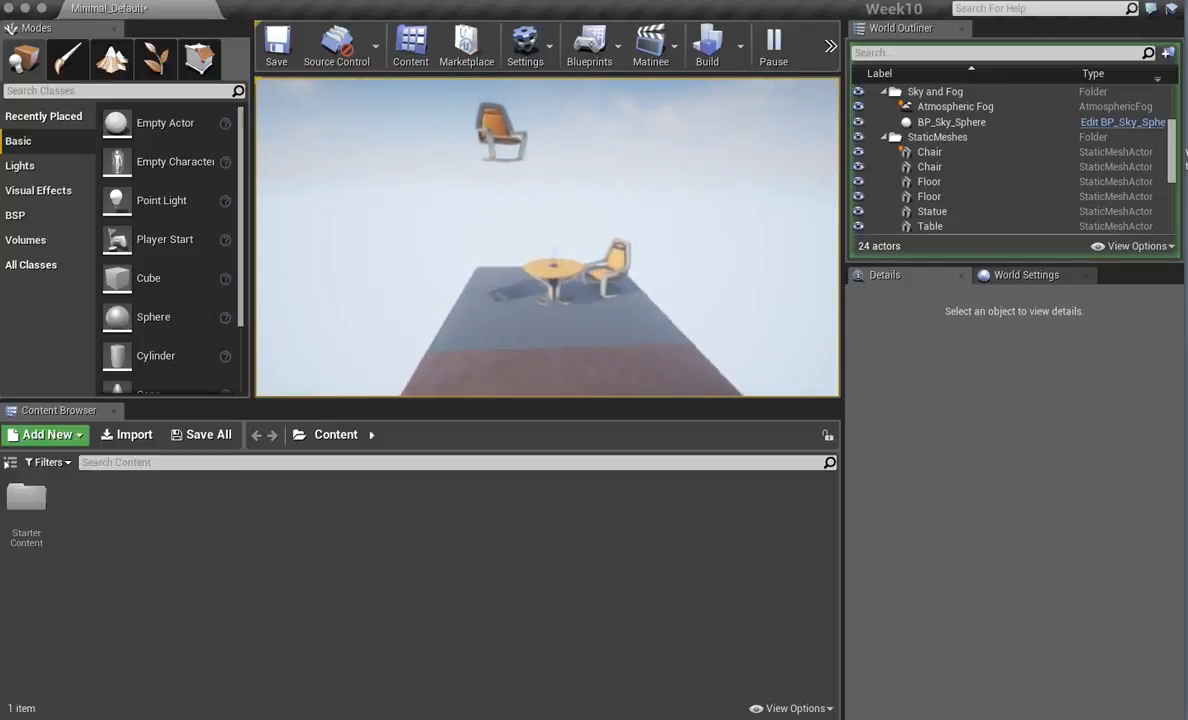
key(Escape)
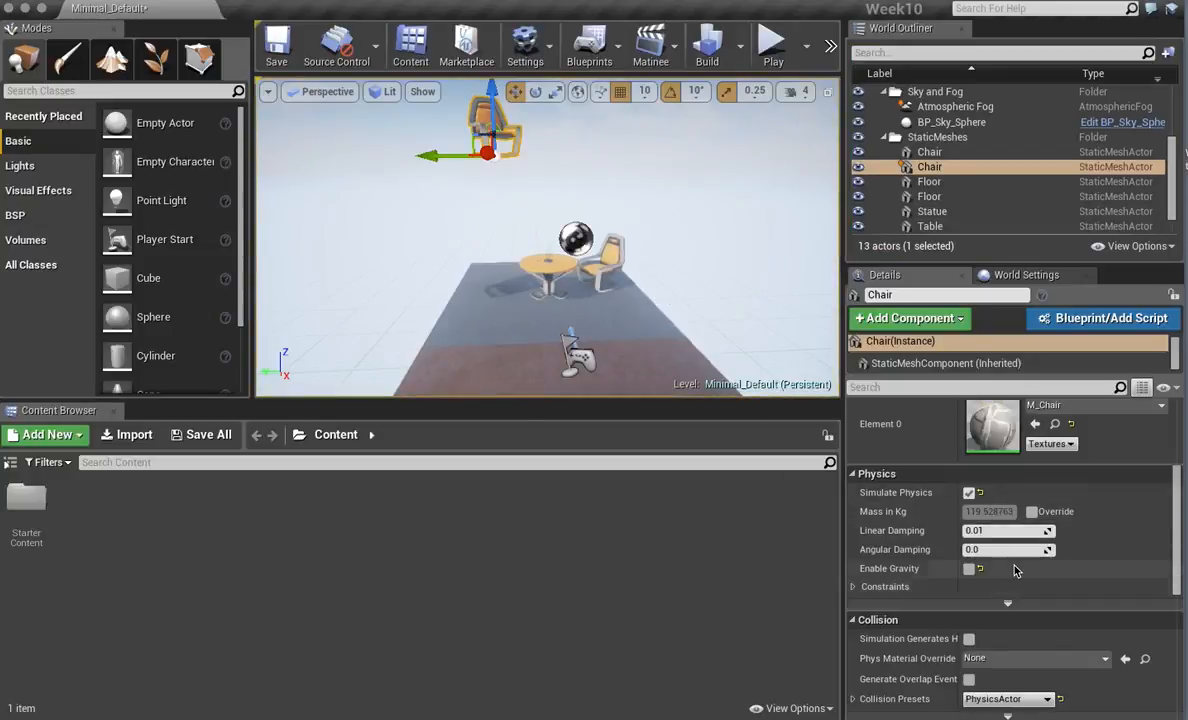
click(969, 569)
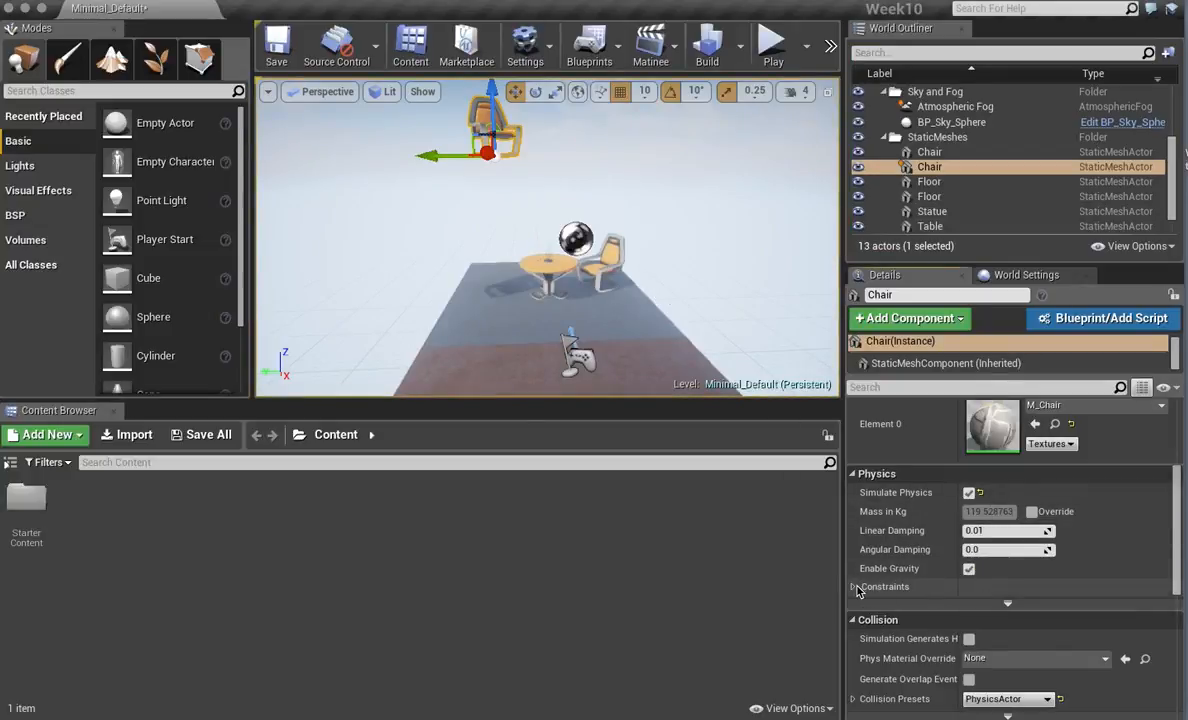
Examine the chair's physics constraints and its collision settings, including the physical material override.
click(854, 588)
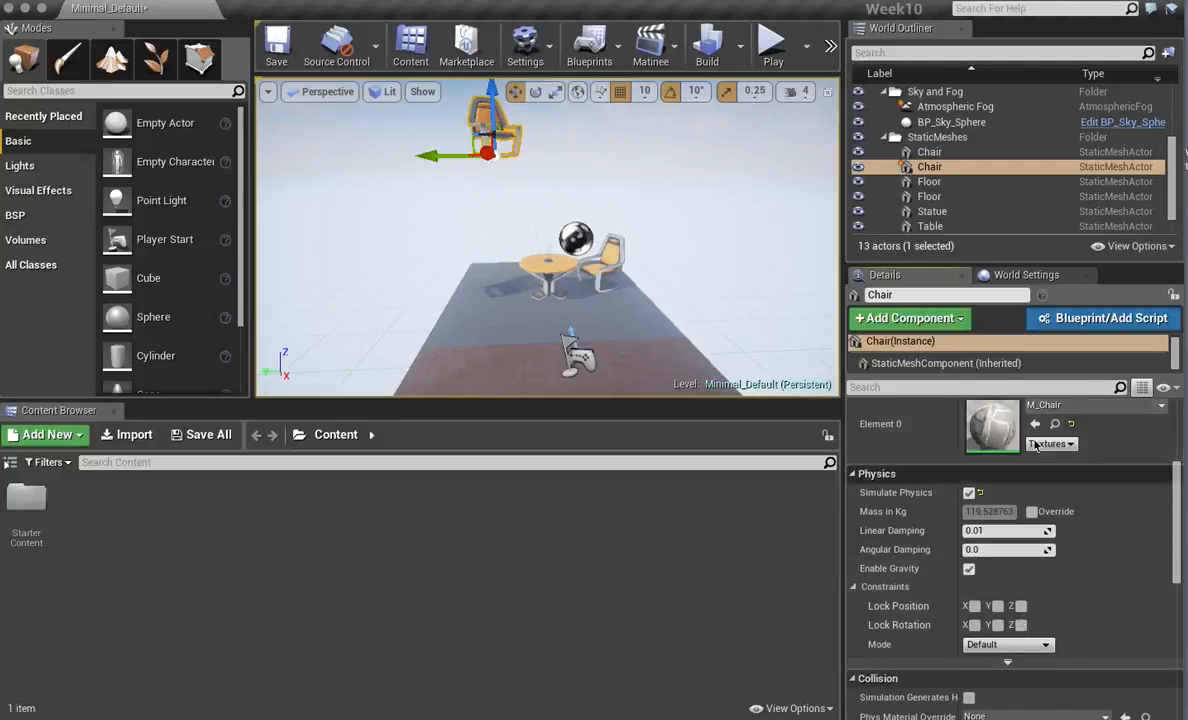
click(940, 587)
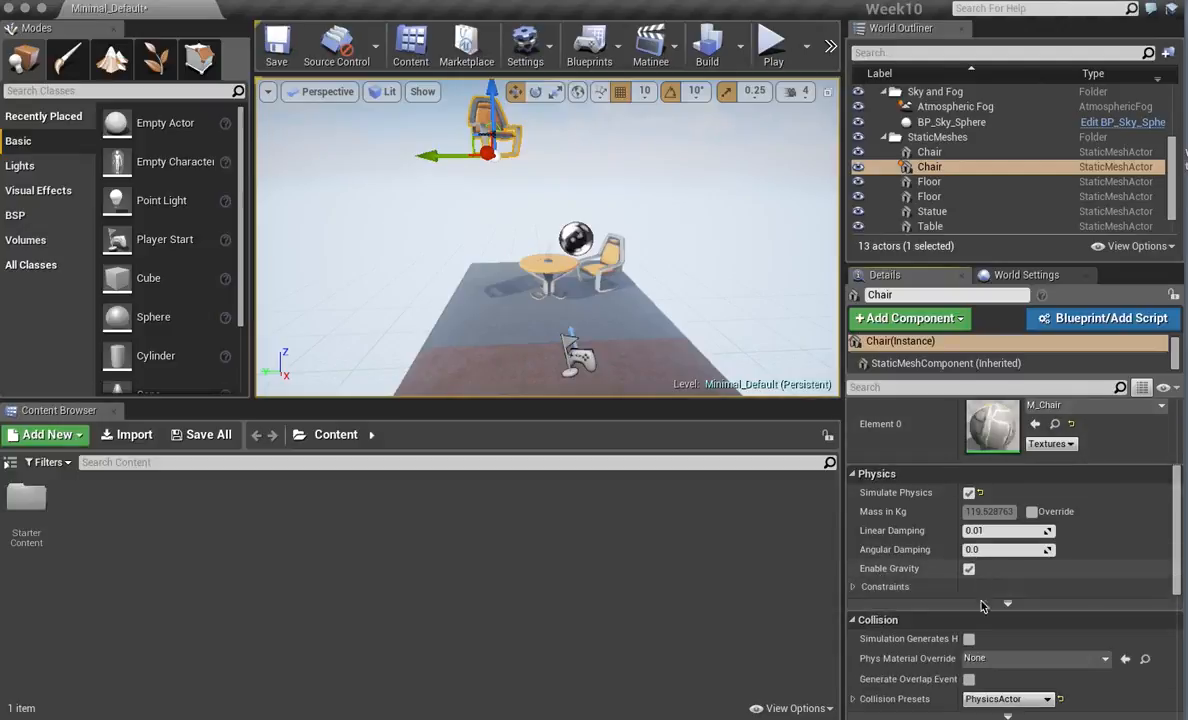
scroll(981, 600, up, 5)
scroll(971, 626, down, 10)
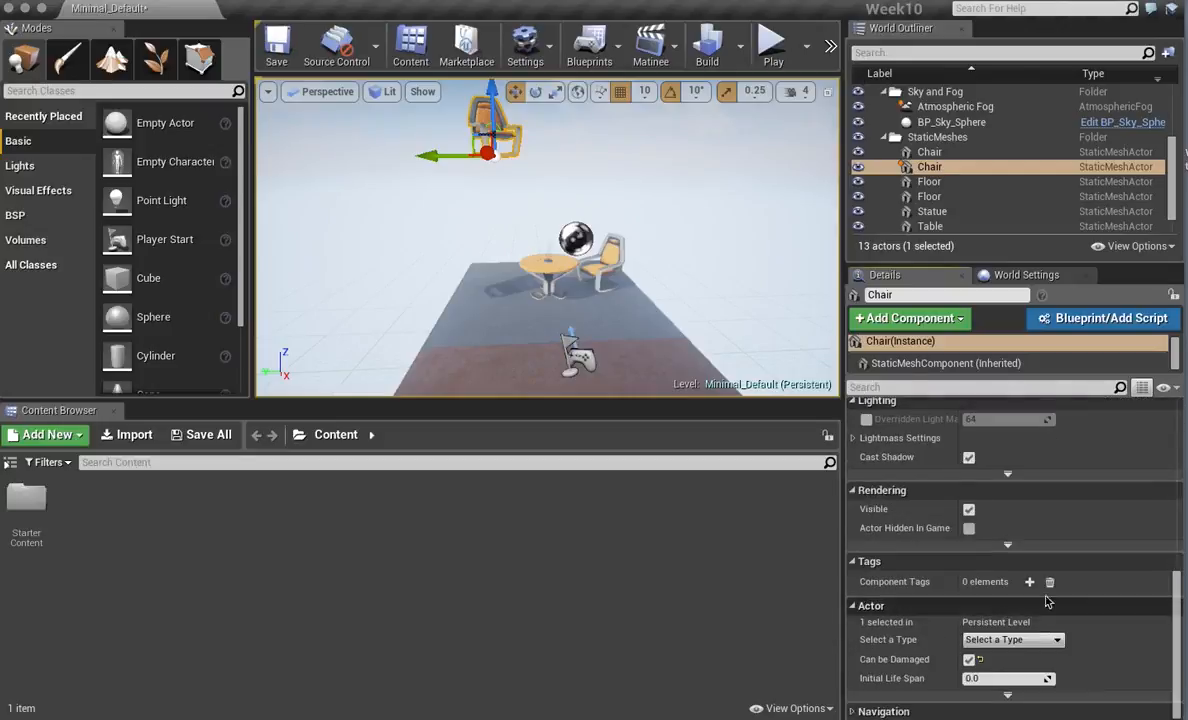
drag(1178, 600, 1182, 542)
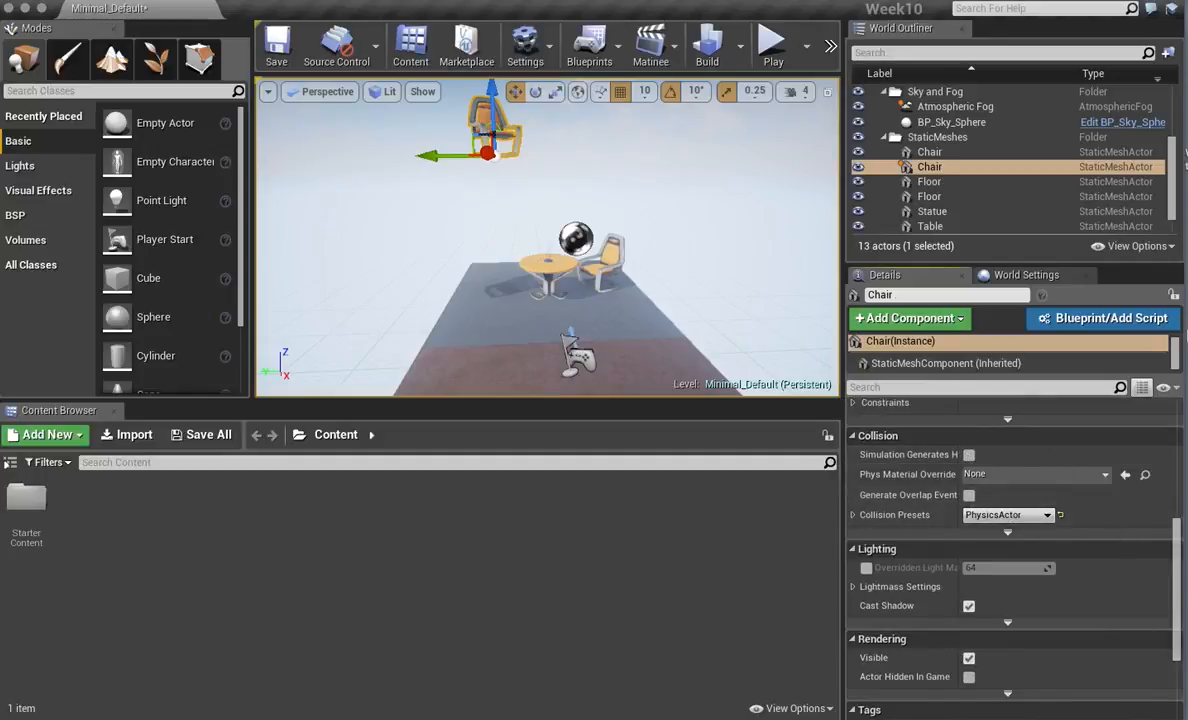
Switch to the Epic Games Launcher and open the ContentExamples project.
mouse_move(1186, 150)
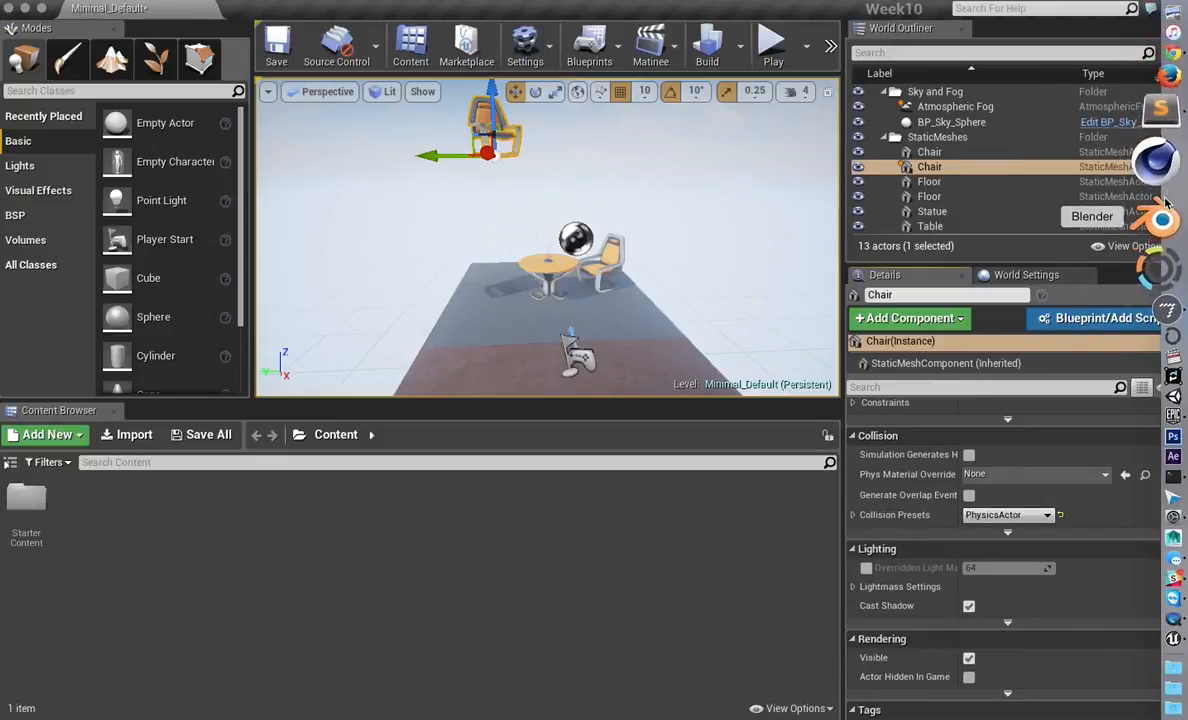
click(1162, 345)
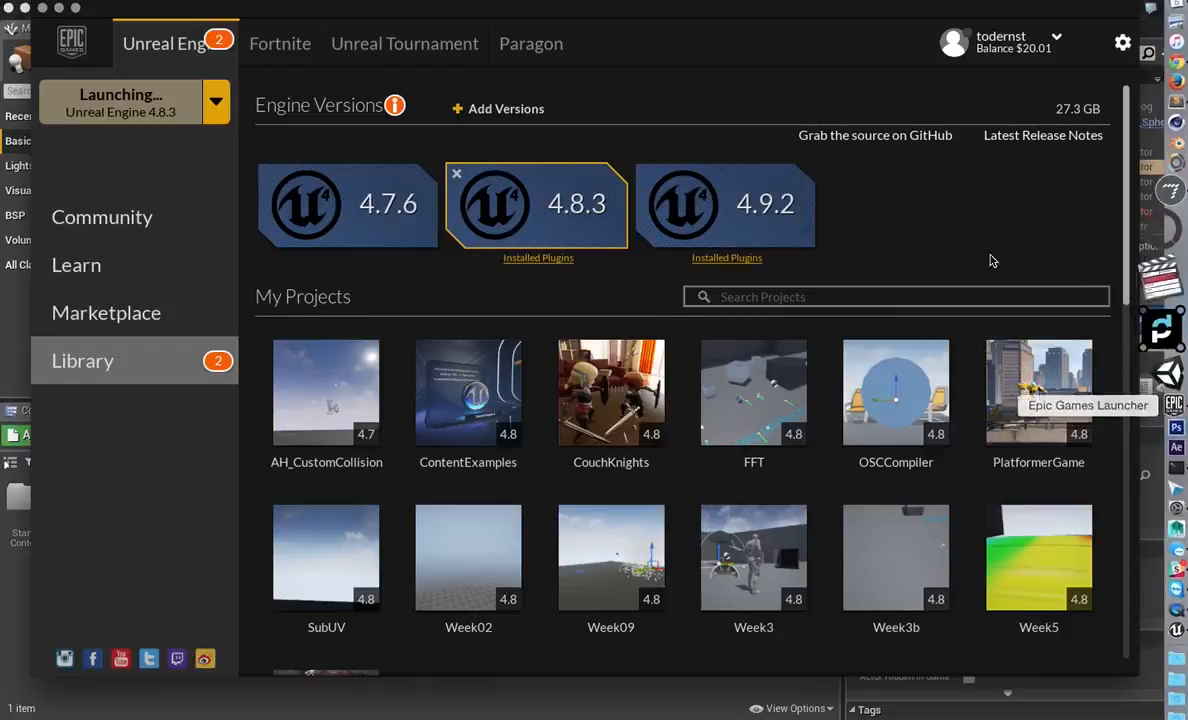
double_click(476, 381)
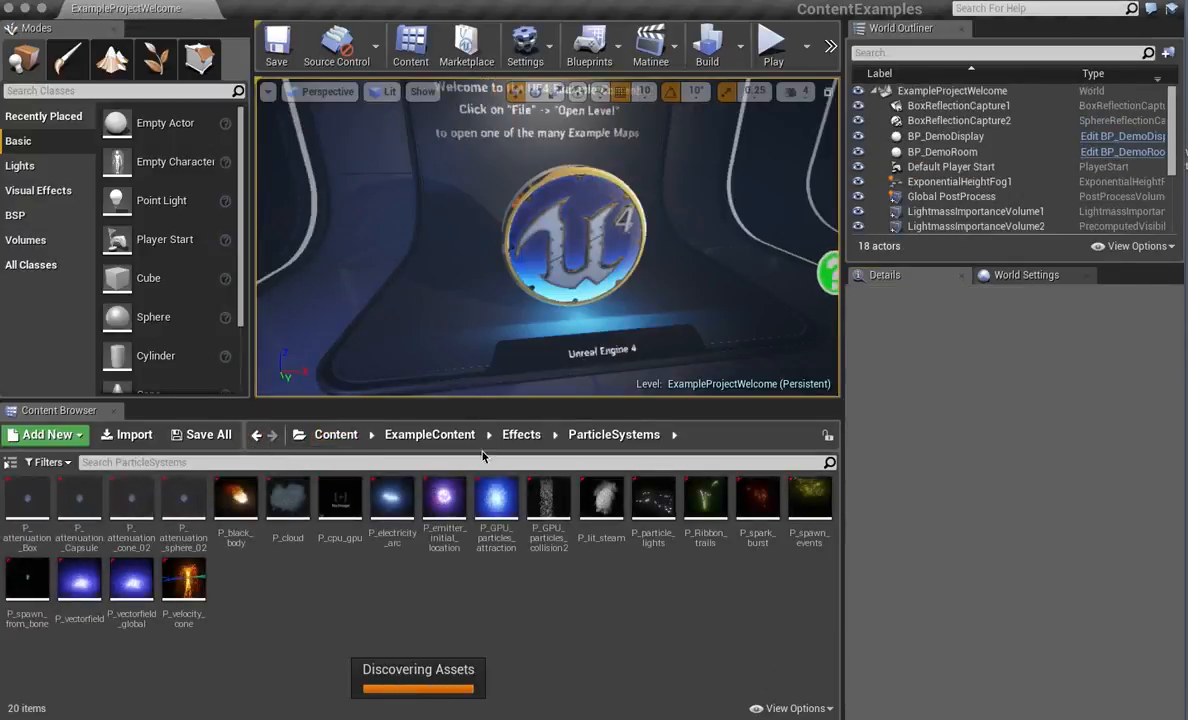
Filter the project's root Content folder to show only Physical Material assets.
click(333, 437)
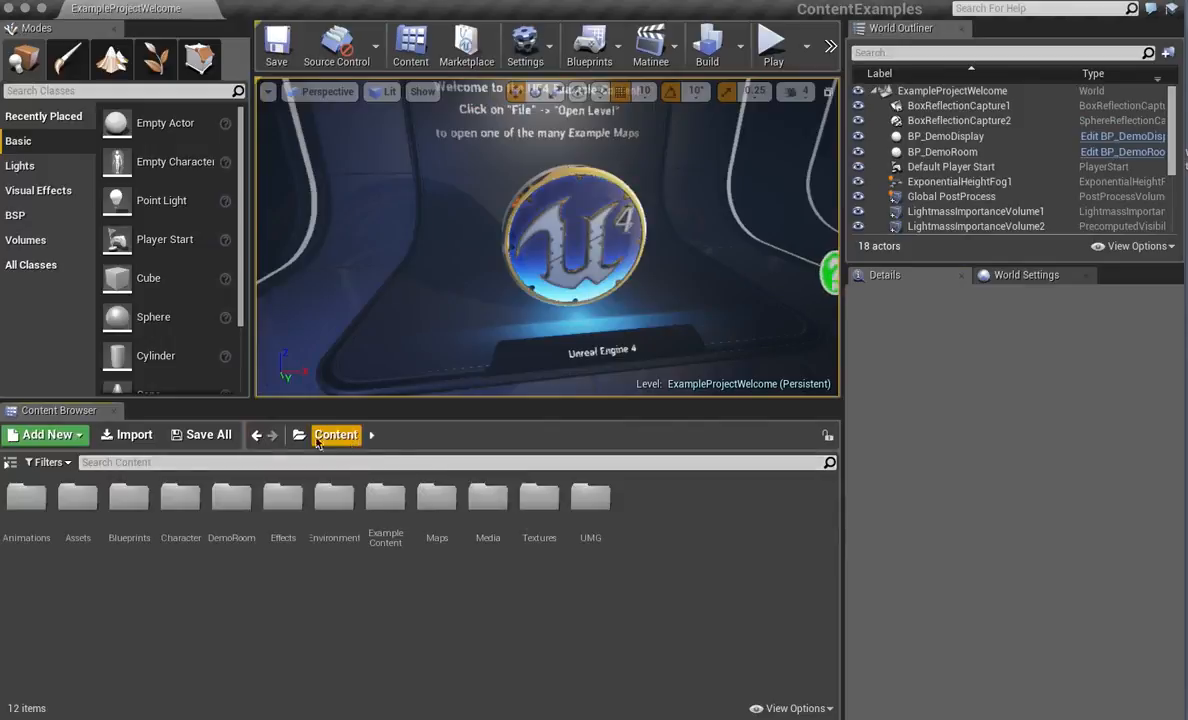
click(45, 462)
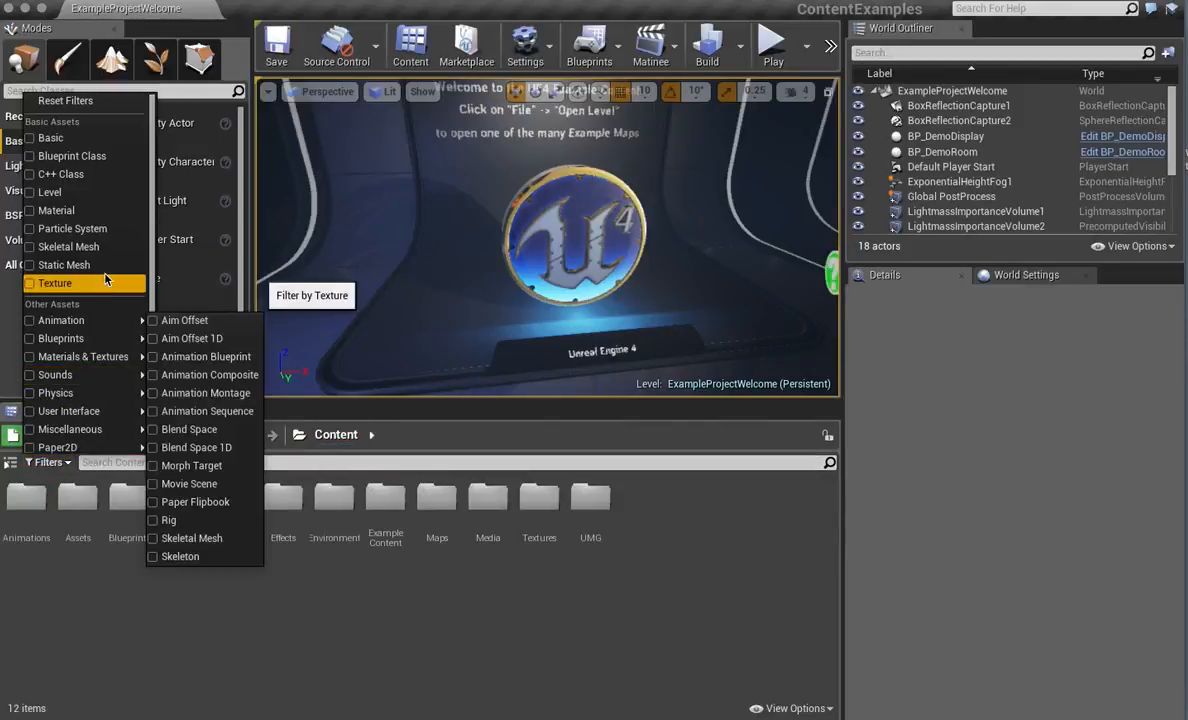
mouse_move(107, 327)
mouse_move(105, 360)
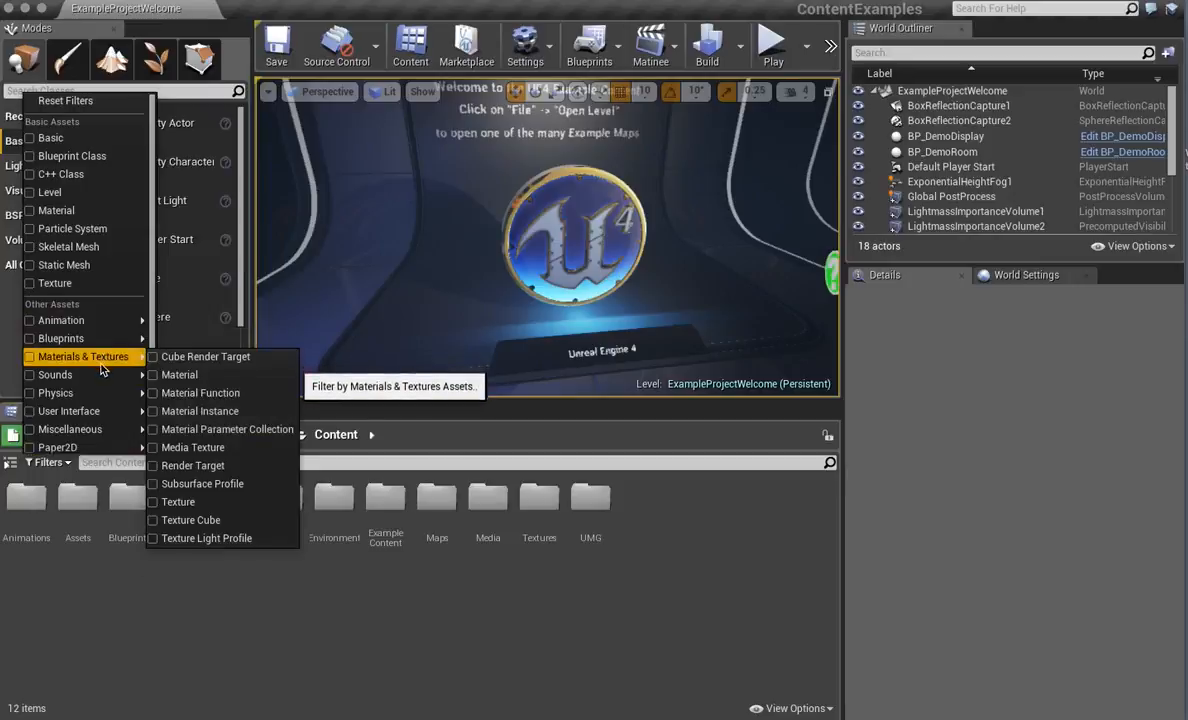
mouse_move(98, 392)
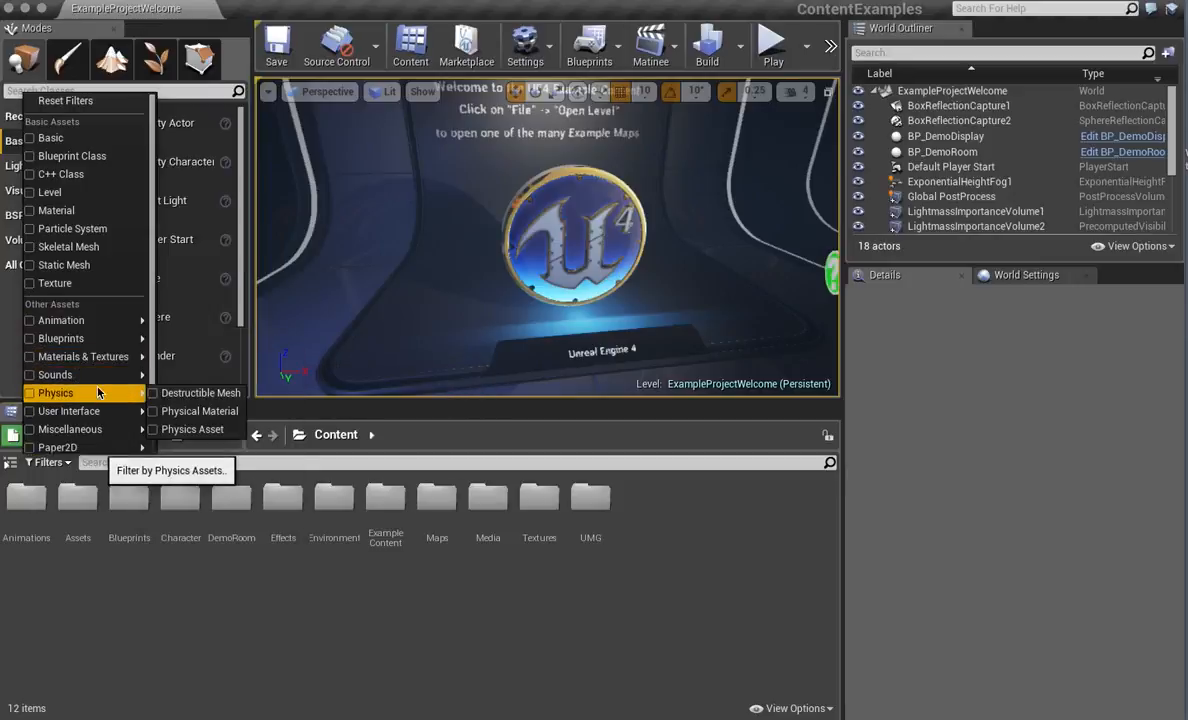
click(170, 412)
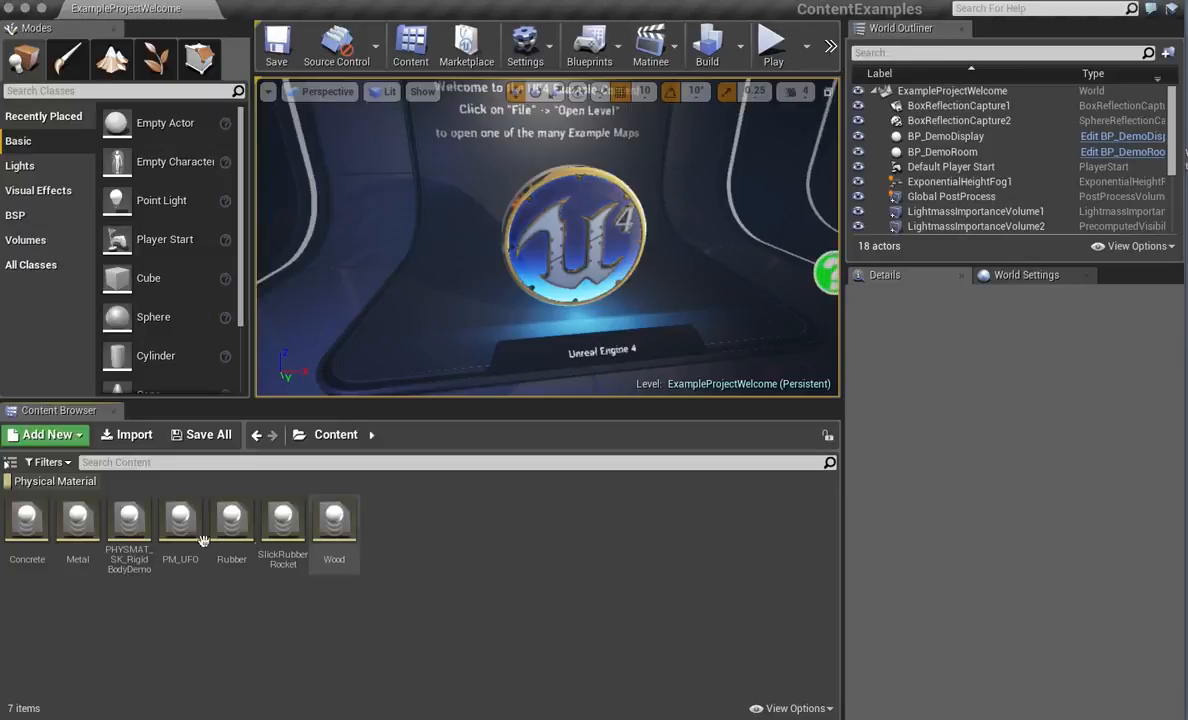
Select all the physical materials from Concrete to Wood and start migrating them, accepting the asset report.
click(30, 512)
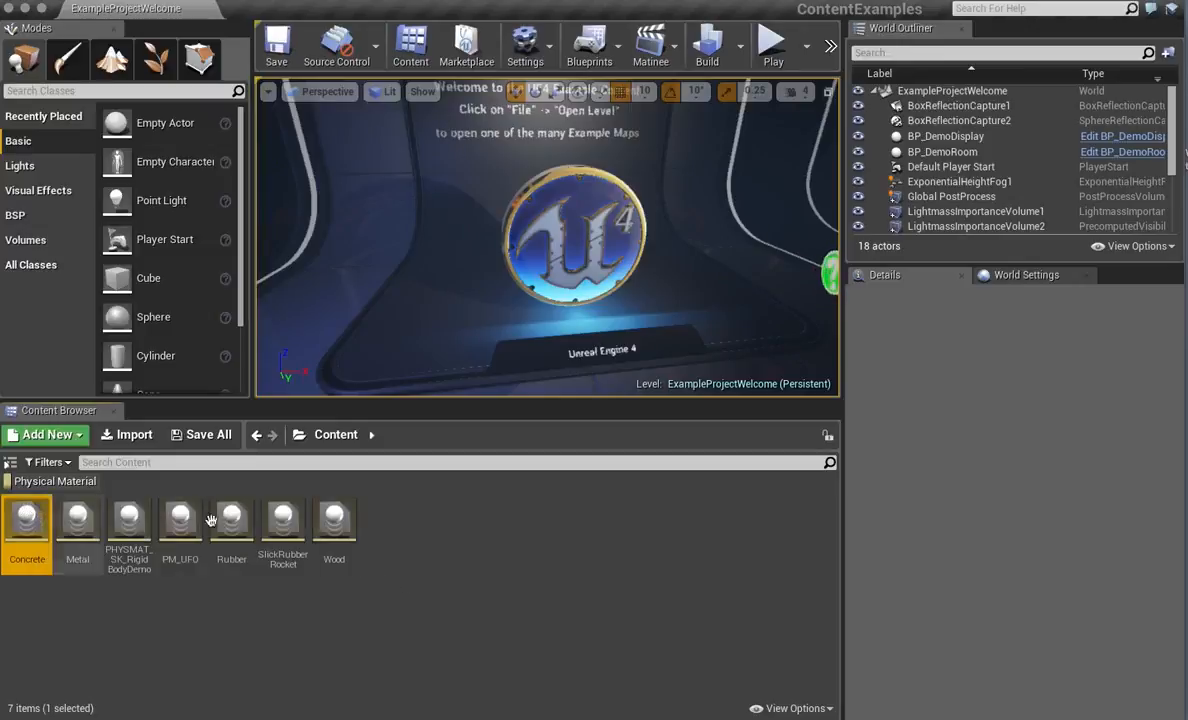
shift+click(336, 515)
right_click(337, 515)
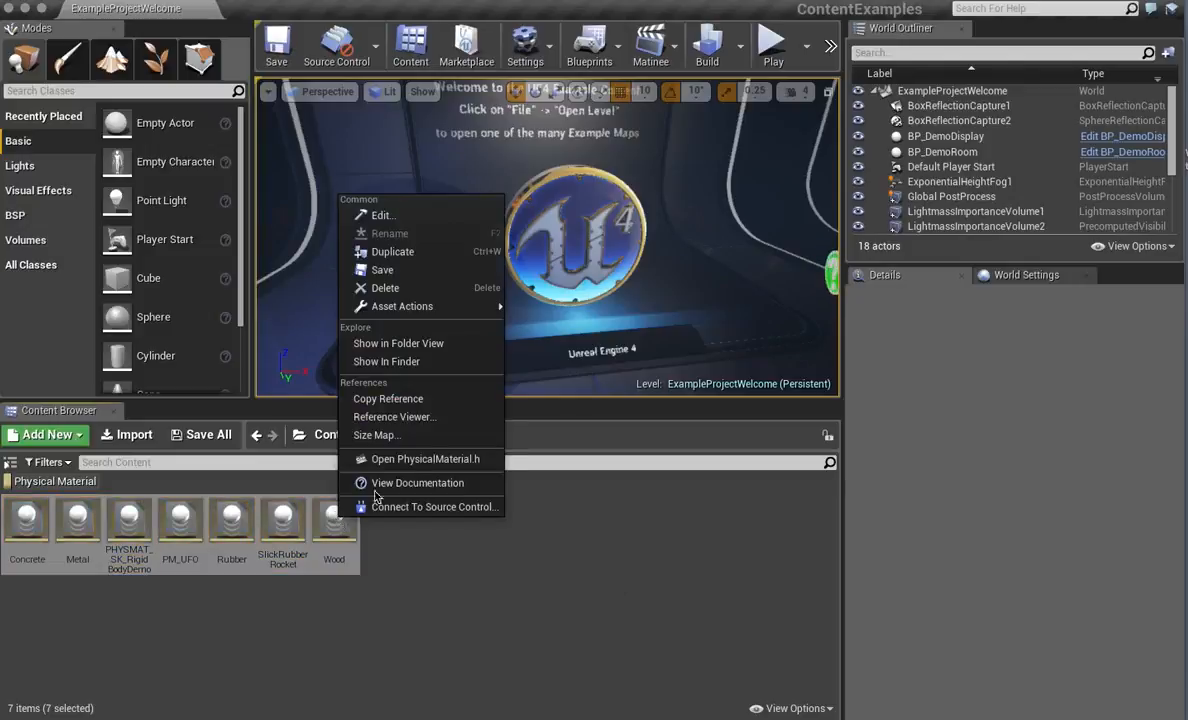
mouse_move(431, 314)
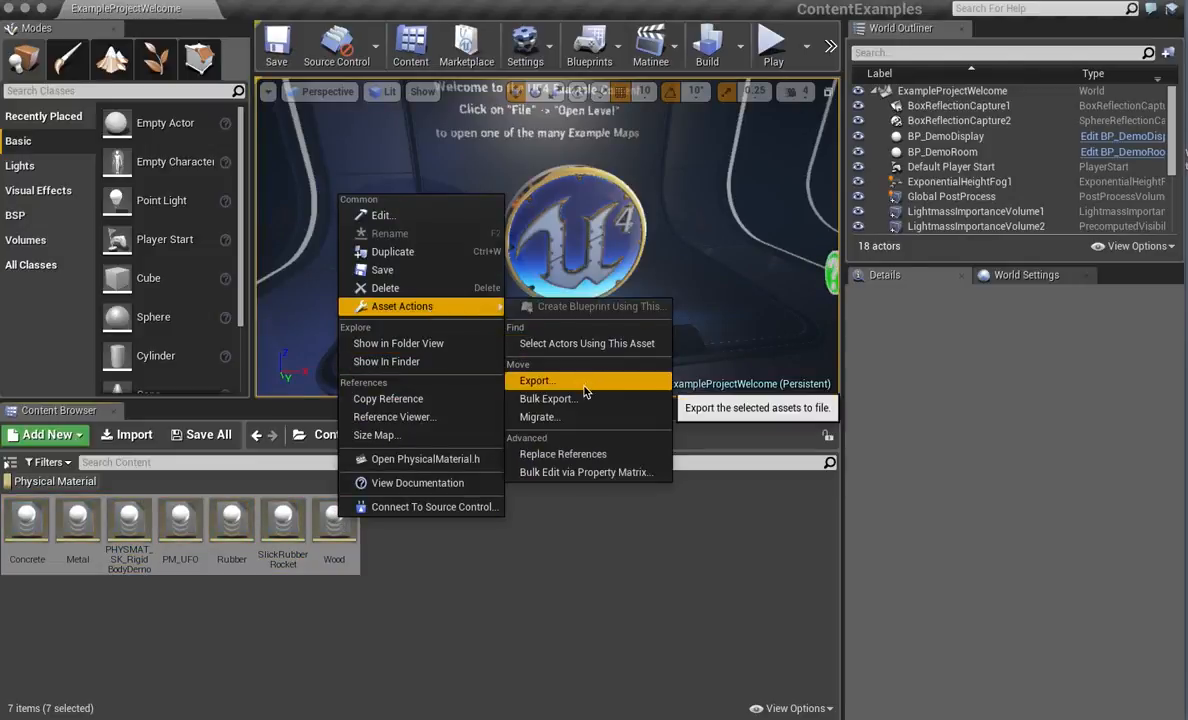
click(555, 416)
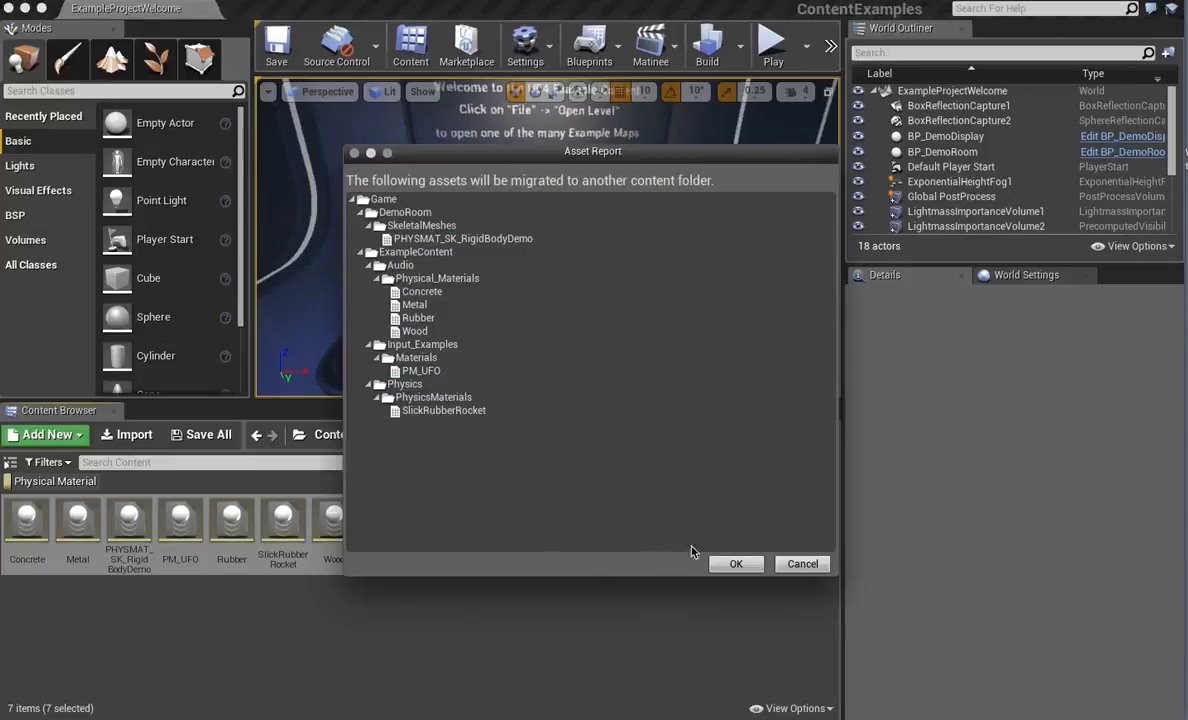
click(733, 563)
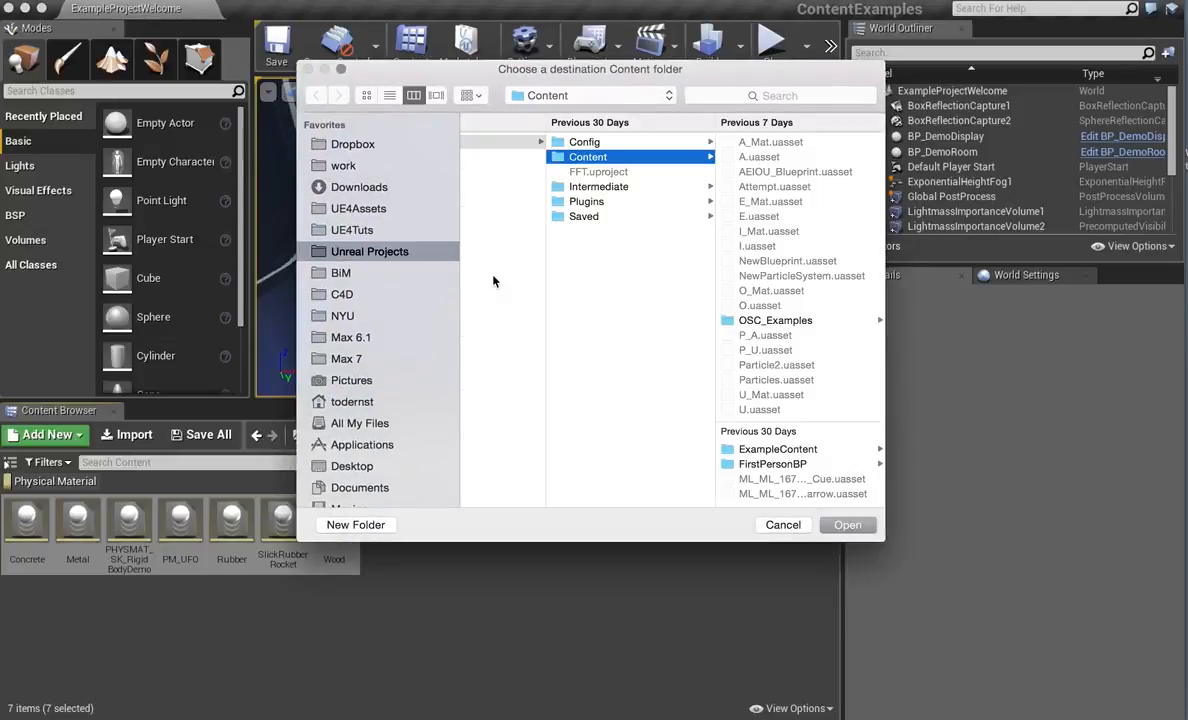
Migrate the assets into the Content folder of the Week10 project under Unreal Projects.
click(384, 253)
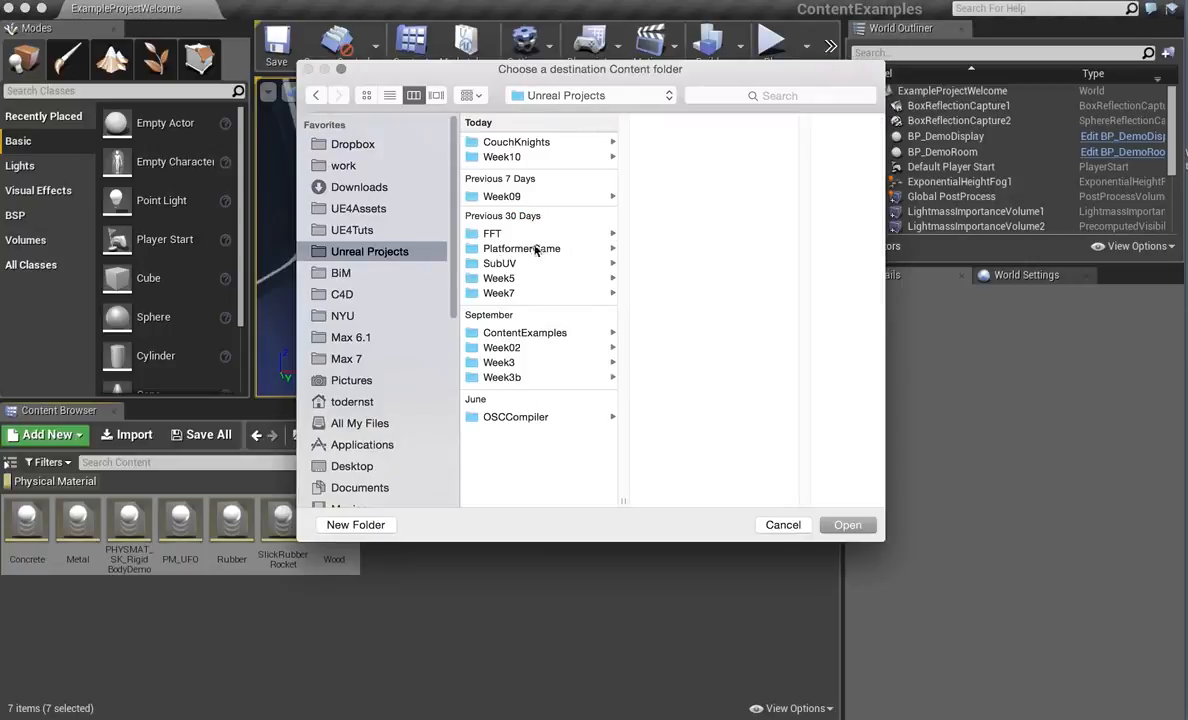
click(524, 157)
click(671, 157)
click(847, 525)
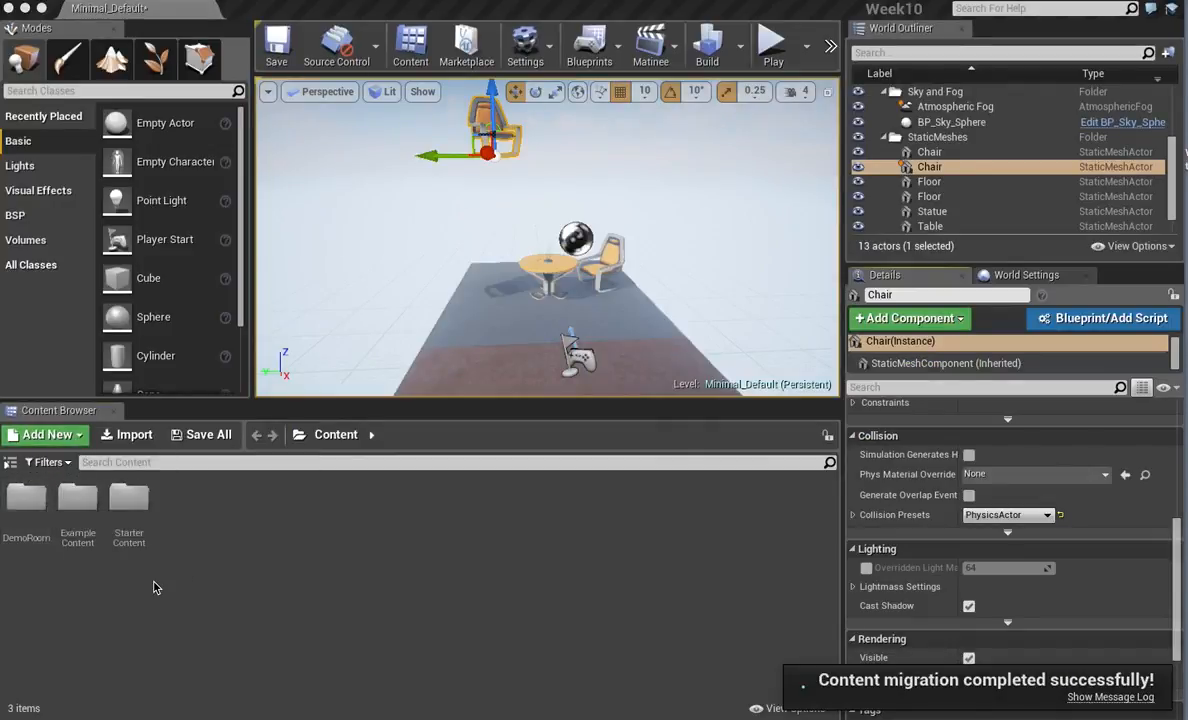
Open the PhysicsMaterials folder under ExampleContent and Physics to check the migrated physical material.
double_click(77, 495)
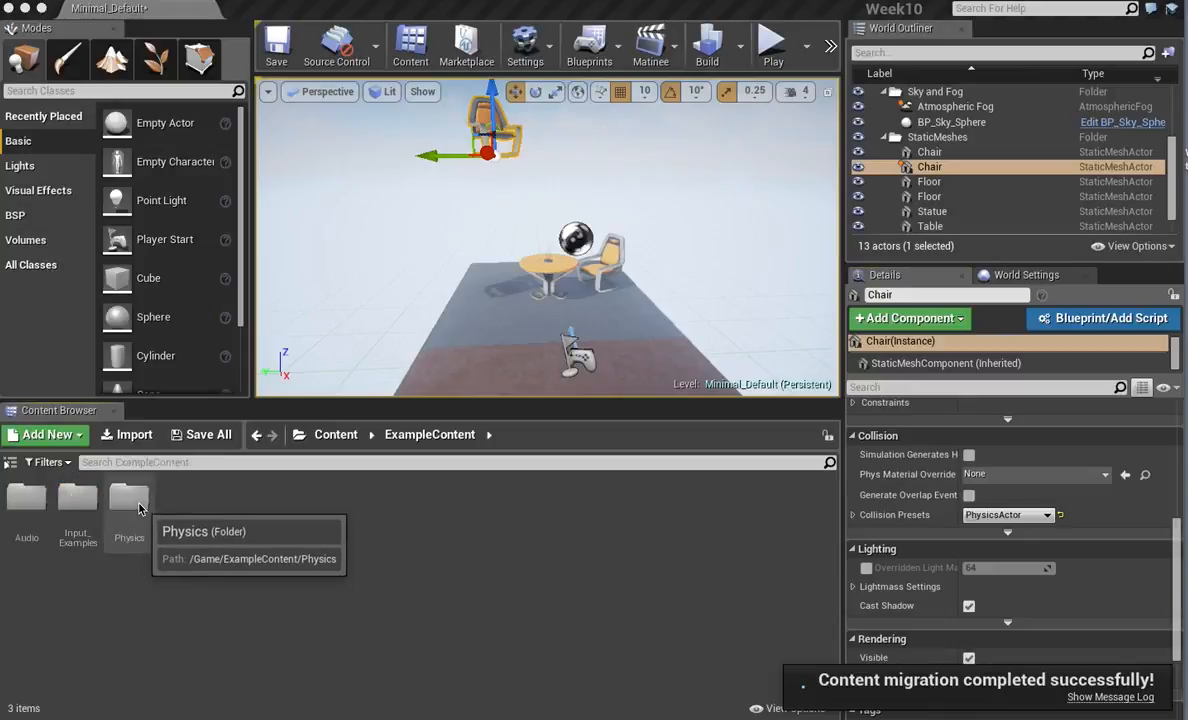
double_click(133, 505)
double_click(28, 494)
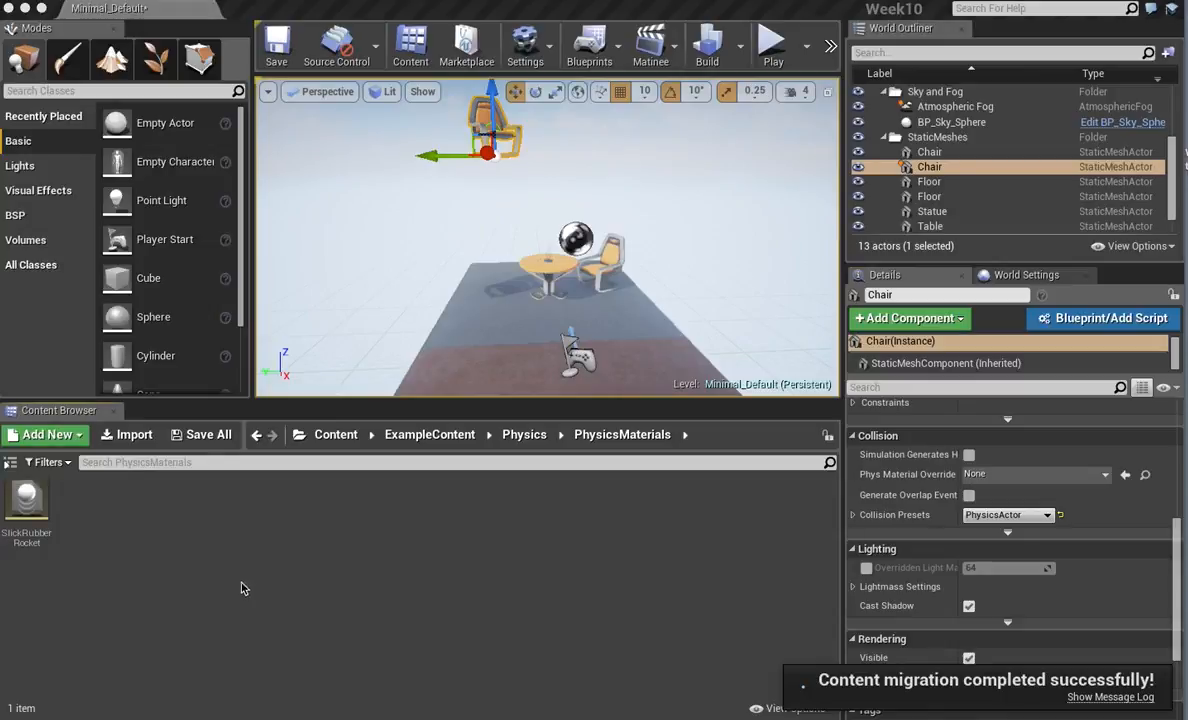
Override the raised chair's physical material with SlickRubberRocket, and test its fall in a play session before stopping it.
click(1089, 476)
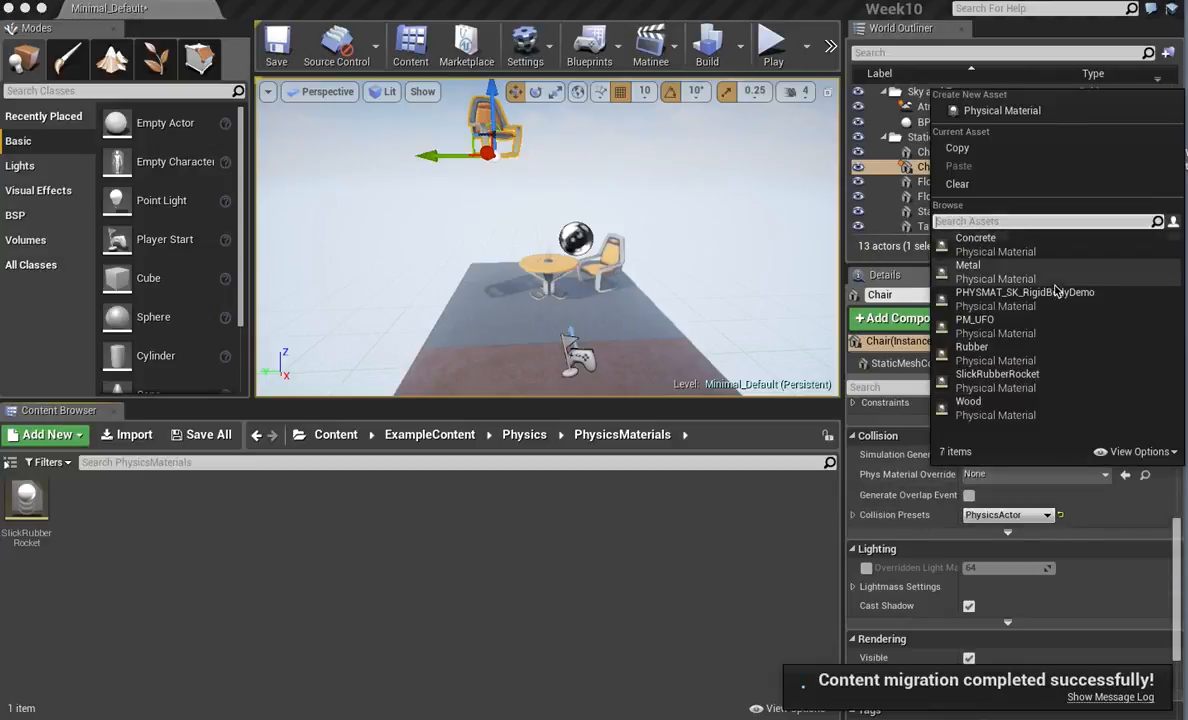
click(1034, 376)
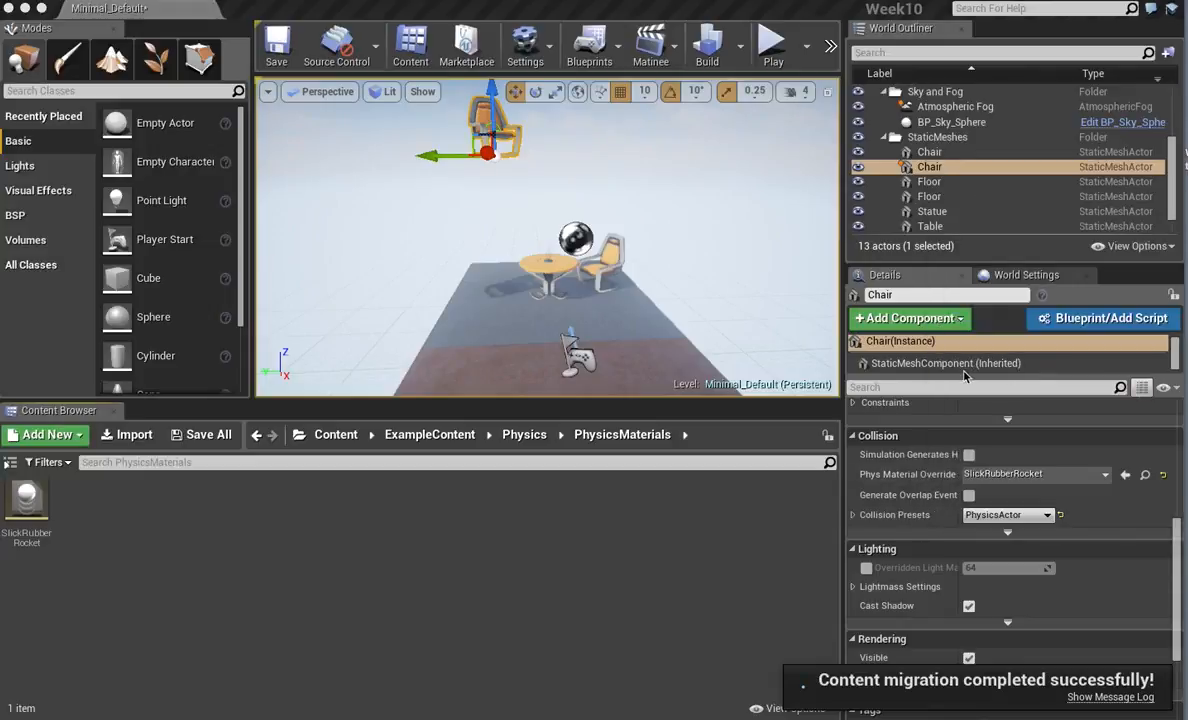
click(775, 40)
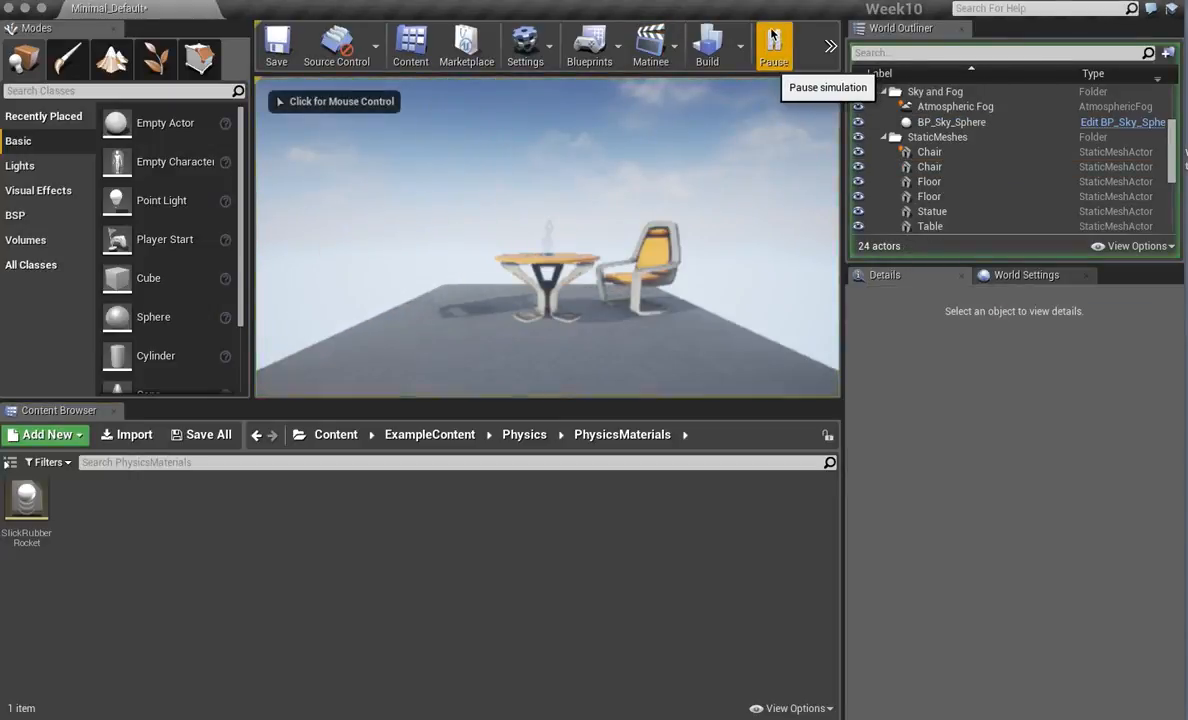
click(830, 45)
click(878, 82)
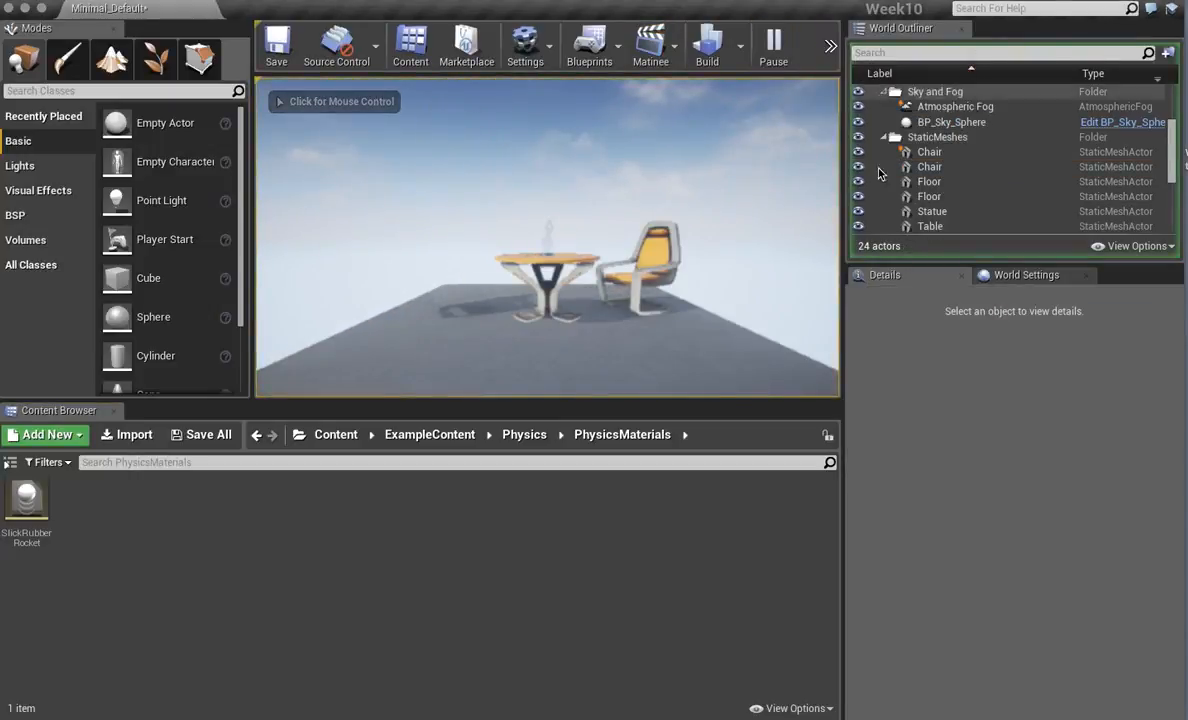
Set the raised chair's Phys Material Override to Rubber and test its fall in a short play session.
click(1060, 475)
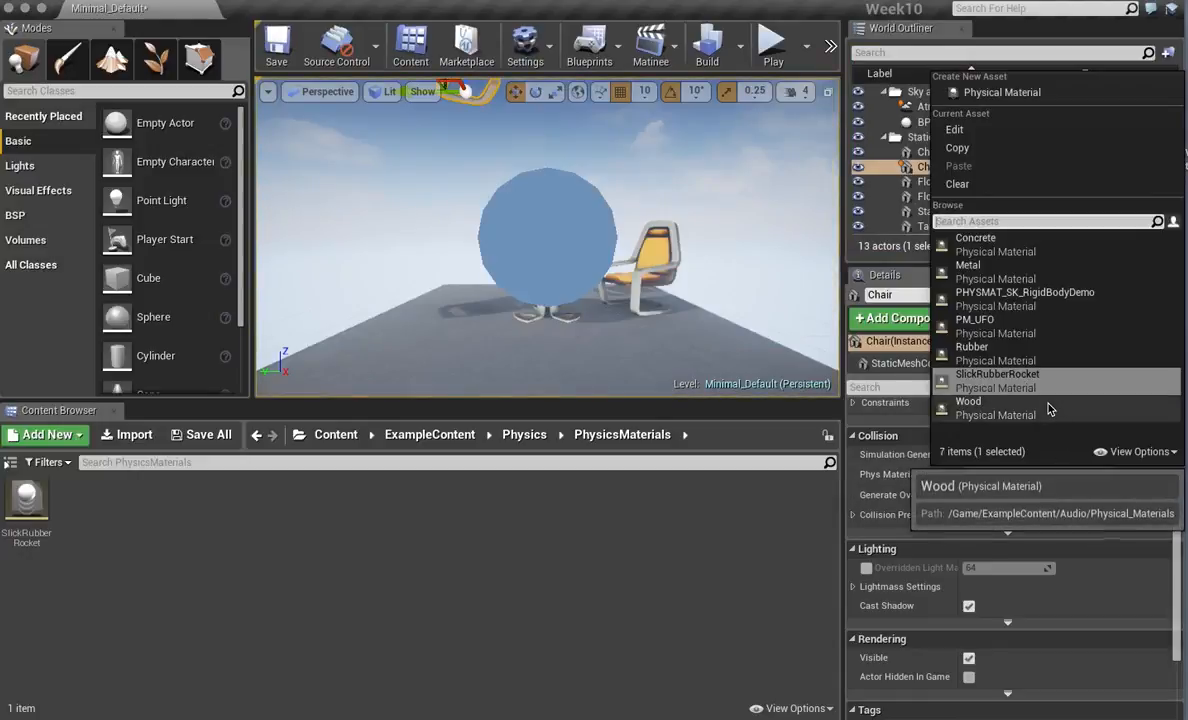
click(965, 350)
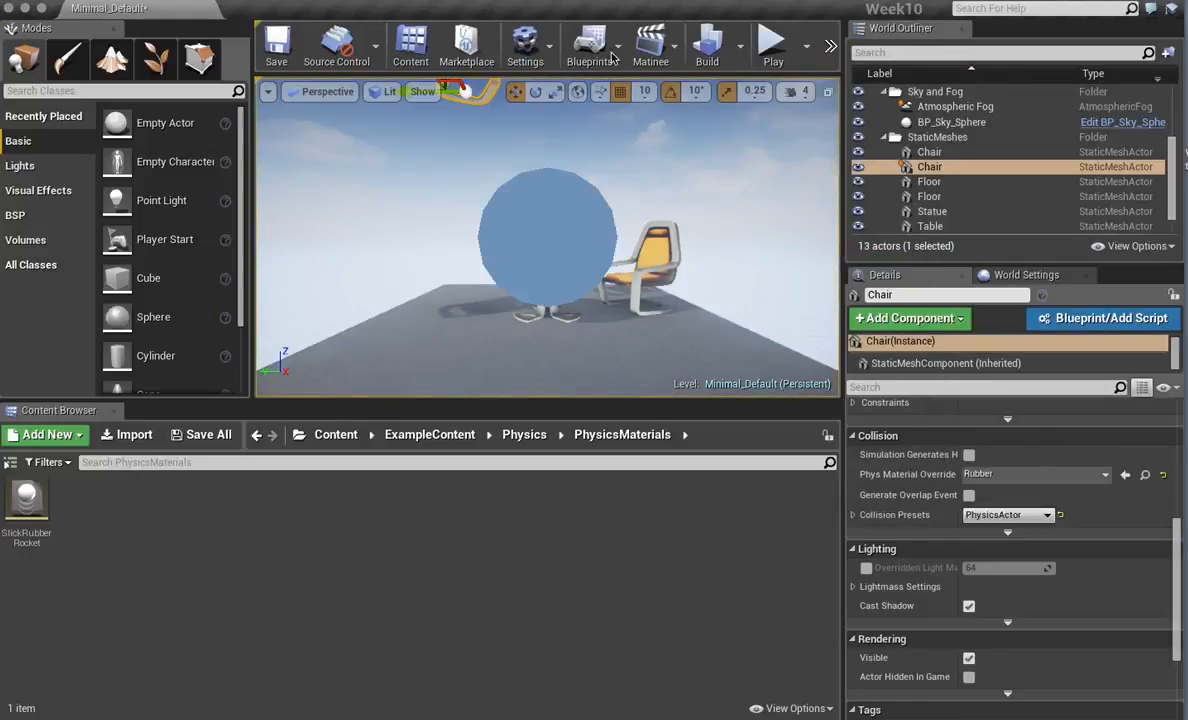
click(771, 45)
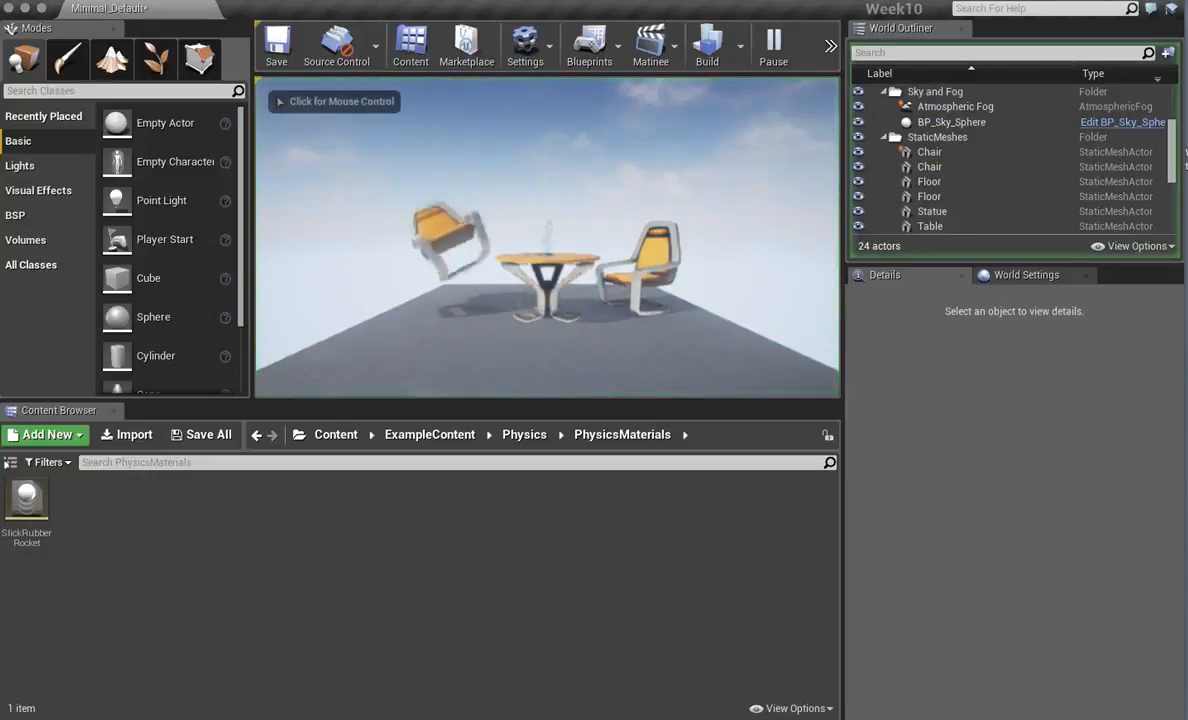
click(829, 46)
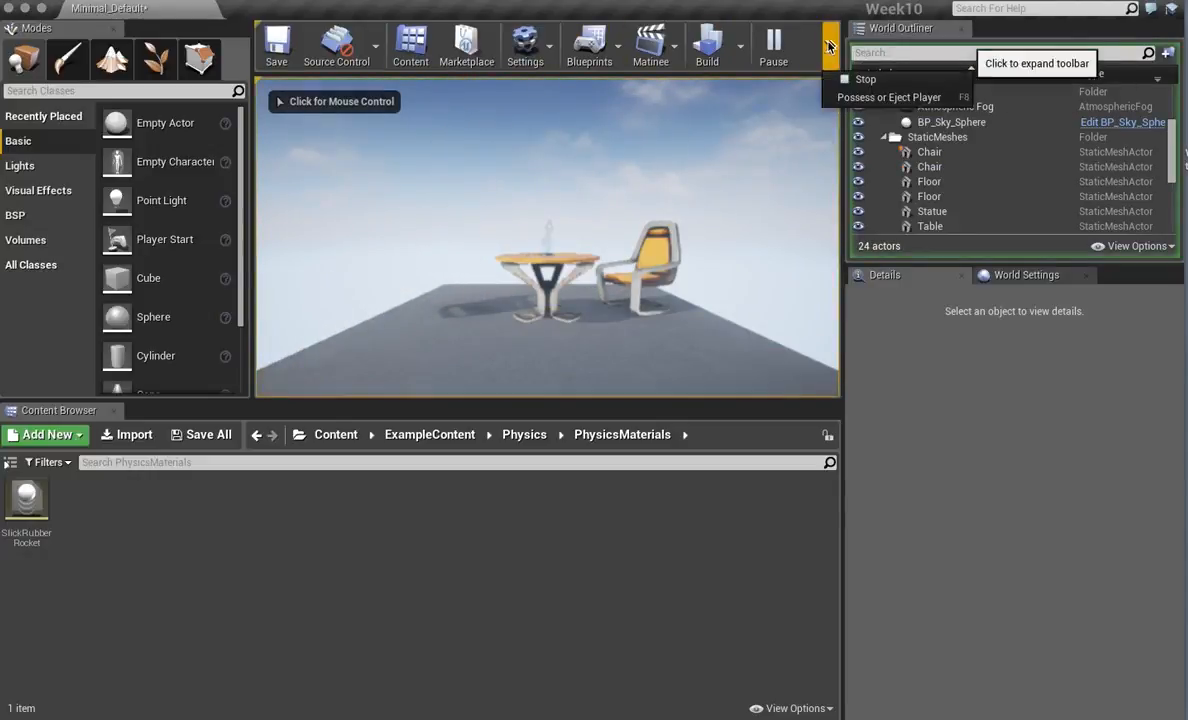
click(889, 84)
click(925, 166)
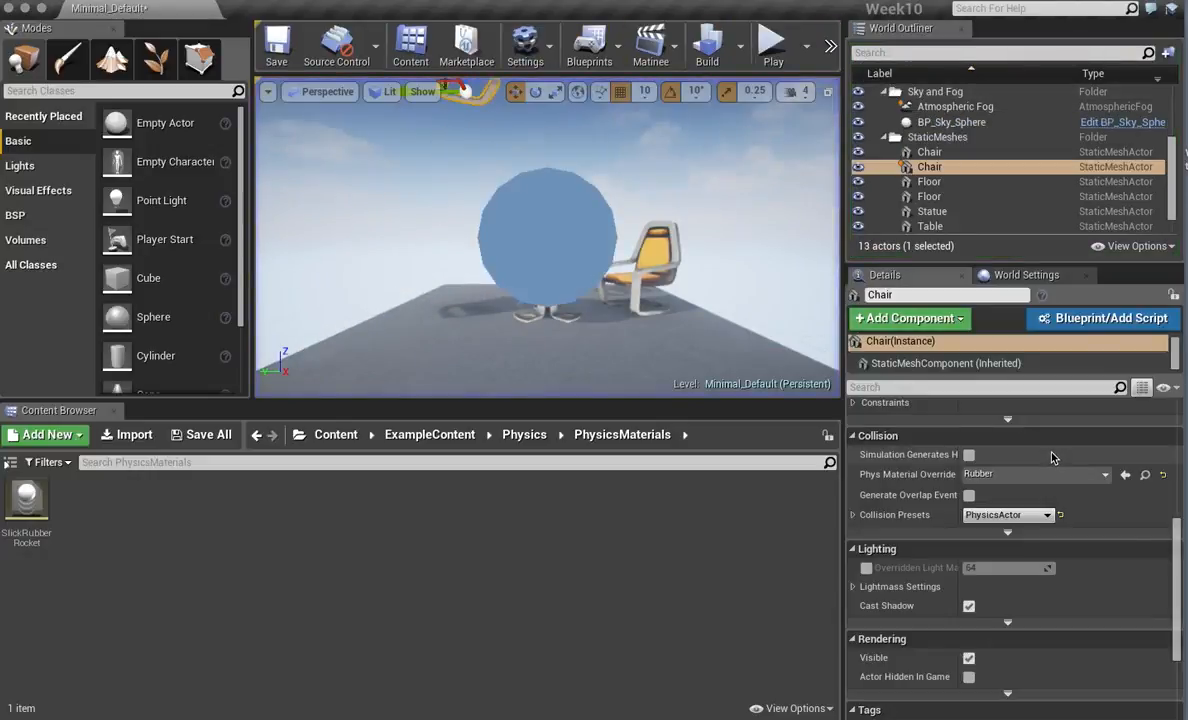
Enable simulation-generated hit events and overlap events for the raised chair and expand its Collision Presets.
click(968, 455)
click(968, 495)
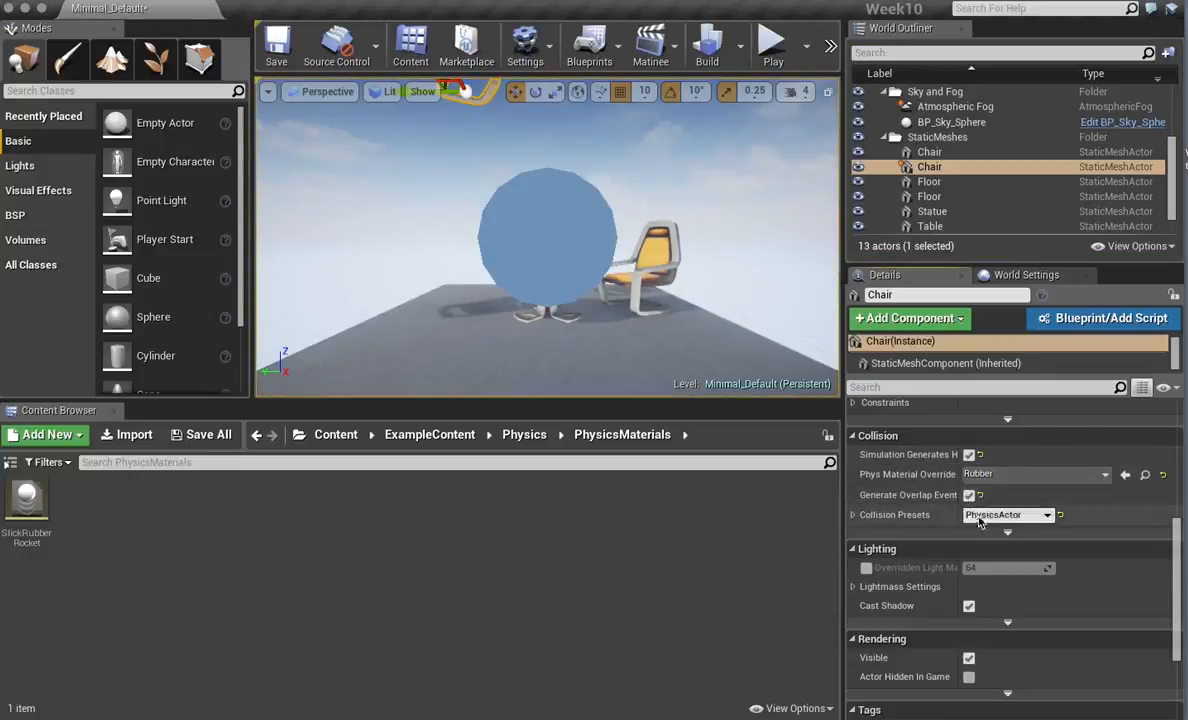
click(853, 515)
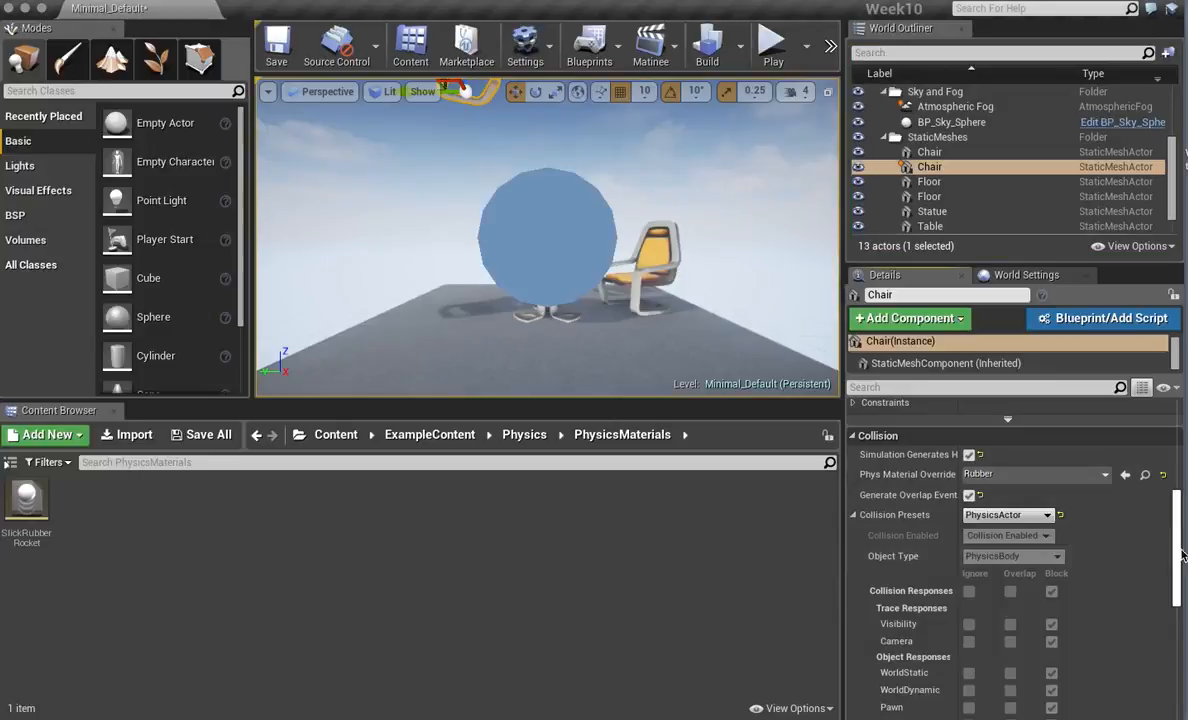
Move the raised chair forward along X to about 10 cm, then play the level, back away to watch it fall, and stop.
drag(1177, 548, 1152, 245)
right_drag(560, 233, 488, 186)
drag(548, 216, 582, 270)
right_drag(582, 270, 556, 208)
click(768, 55)
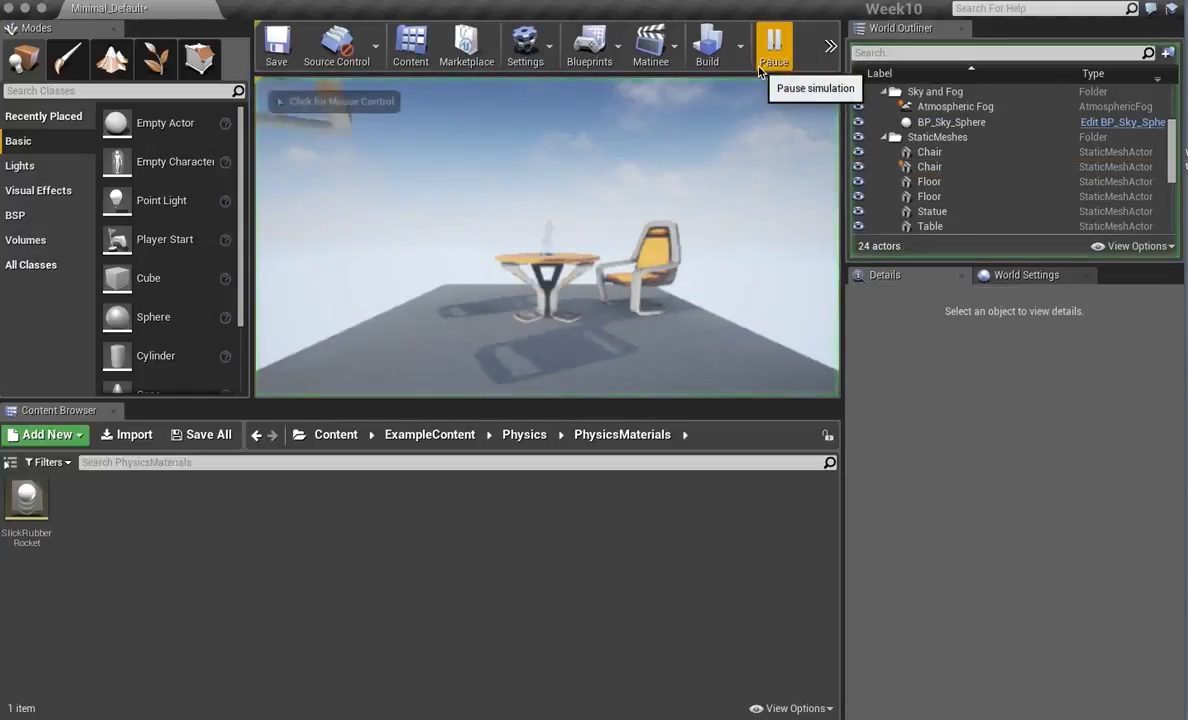
click(682, 160)
key(s)
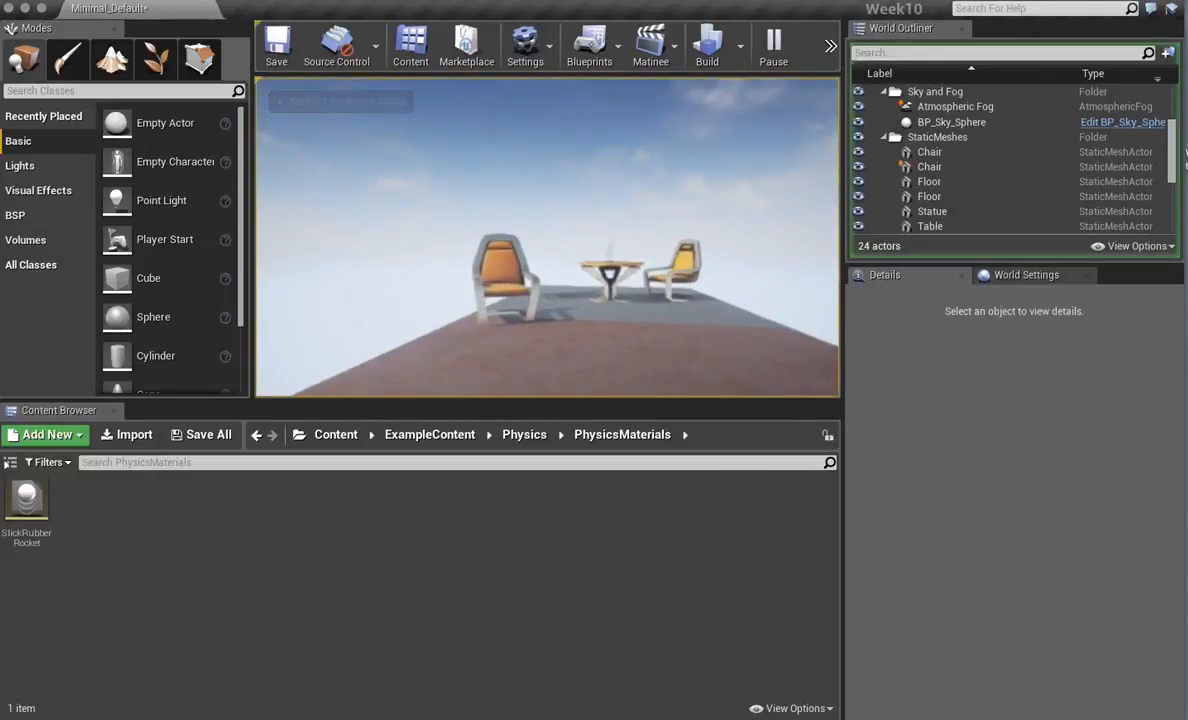
key(Escape)
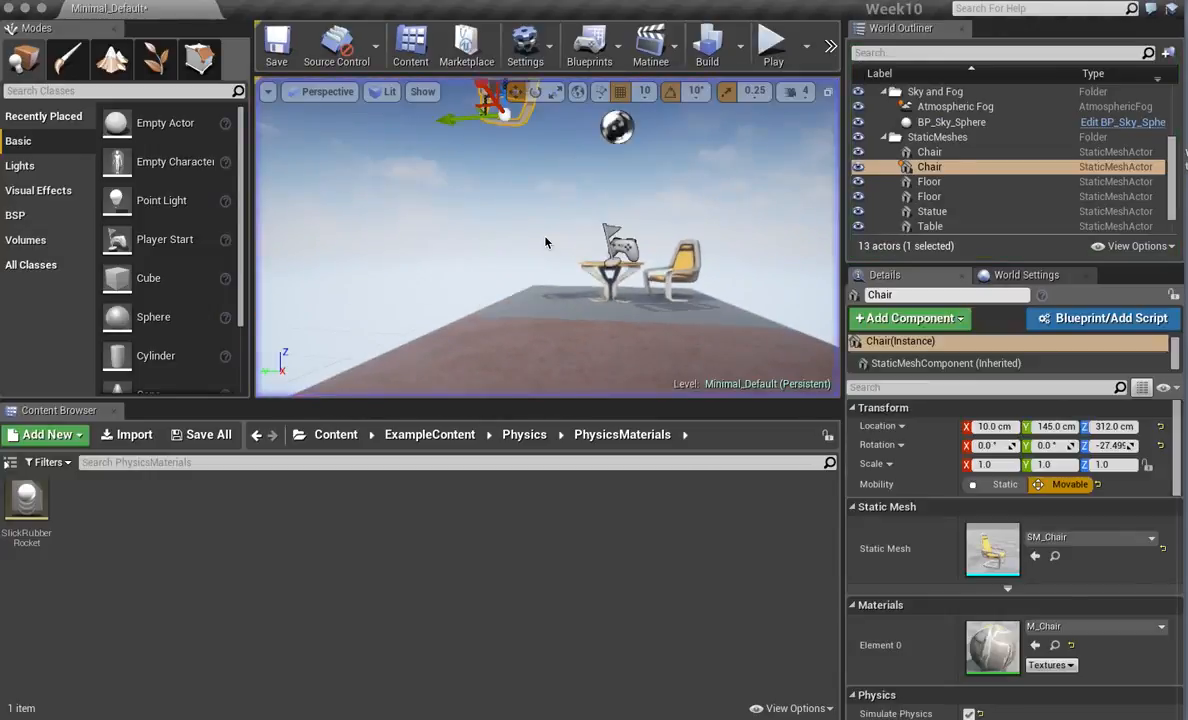
Raise the round table above the floor to a Z location of about 192 cm.
right_drag(473, 185, 537, 277)
click(508, 186)
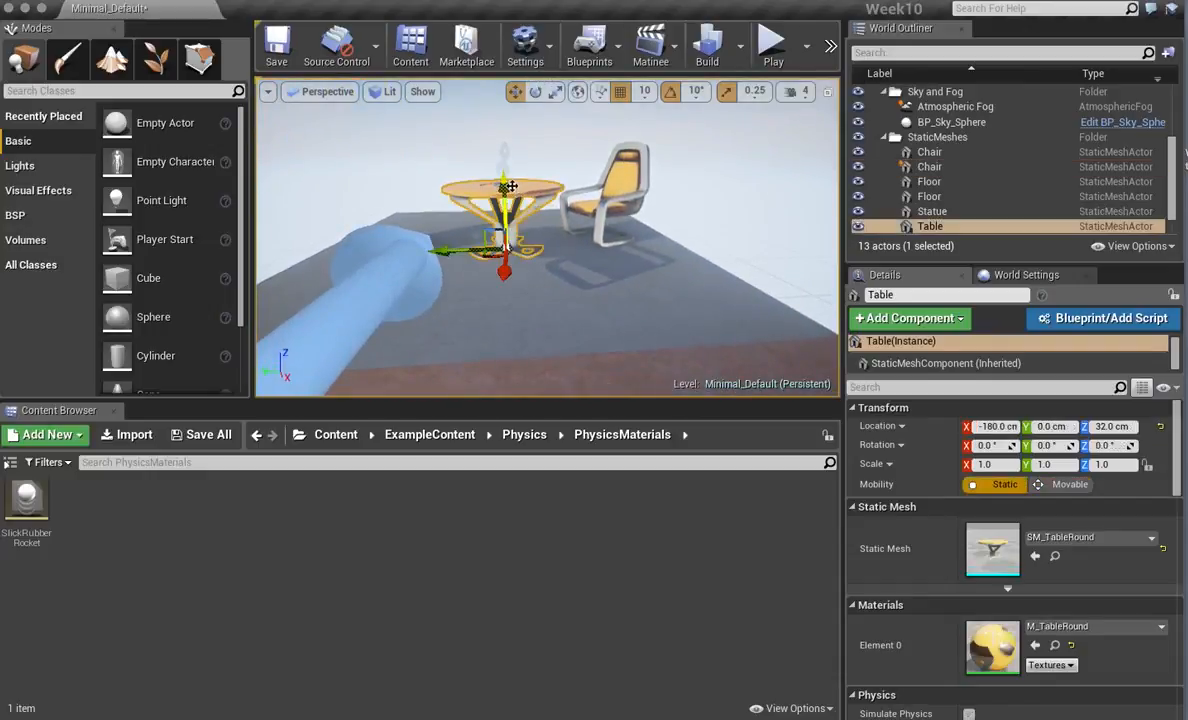
drag(503, 188, 503, 50)
mouse_move(503, 150)
right_down()
mouse_move(520, 185)
mouse_move(505, 170)
right_up()
right_drag(562, 203, 548, 207)
drag(562, 207, 562, 190)
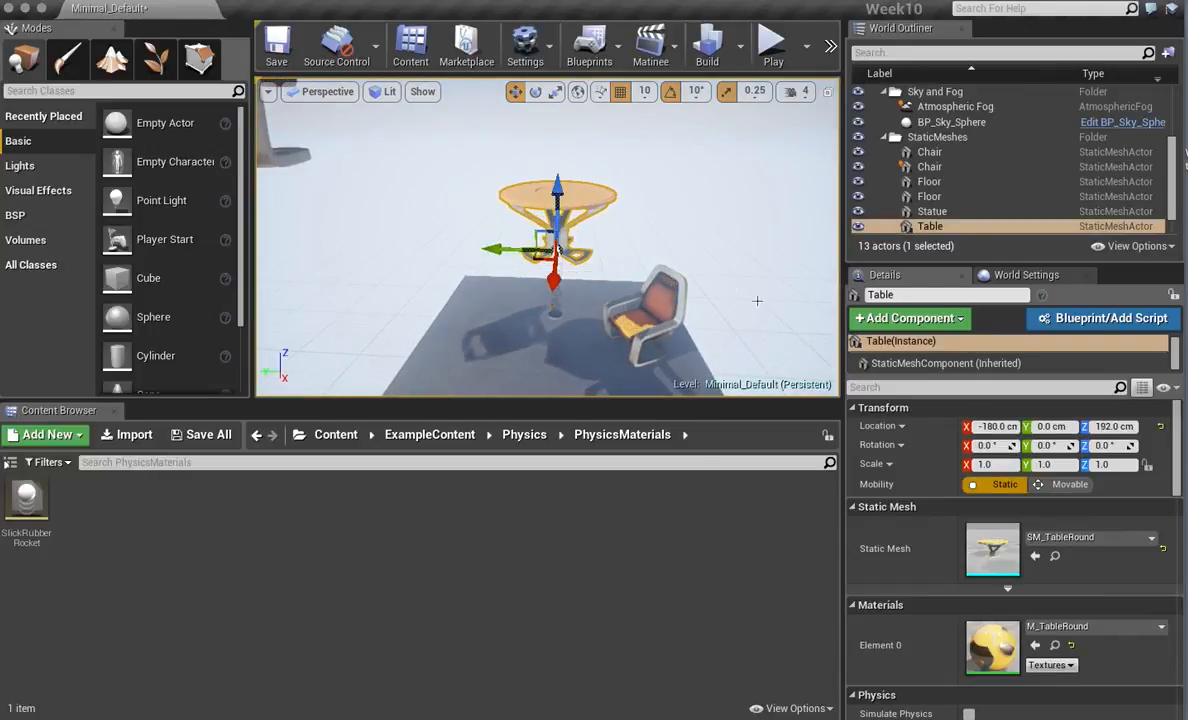
Turn on Simulate Physics for the raised table and start a play session.
scroll(1175, 478, down, 5)
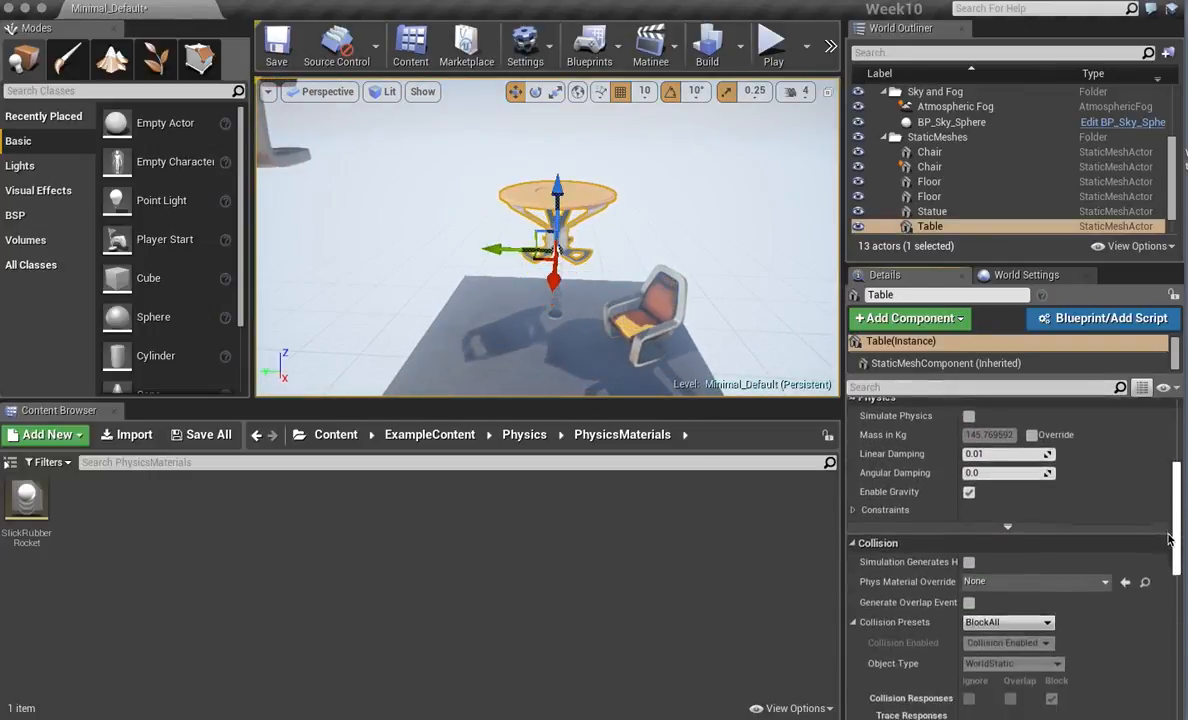
click(969, 416)
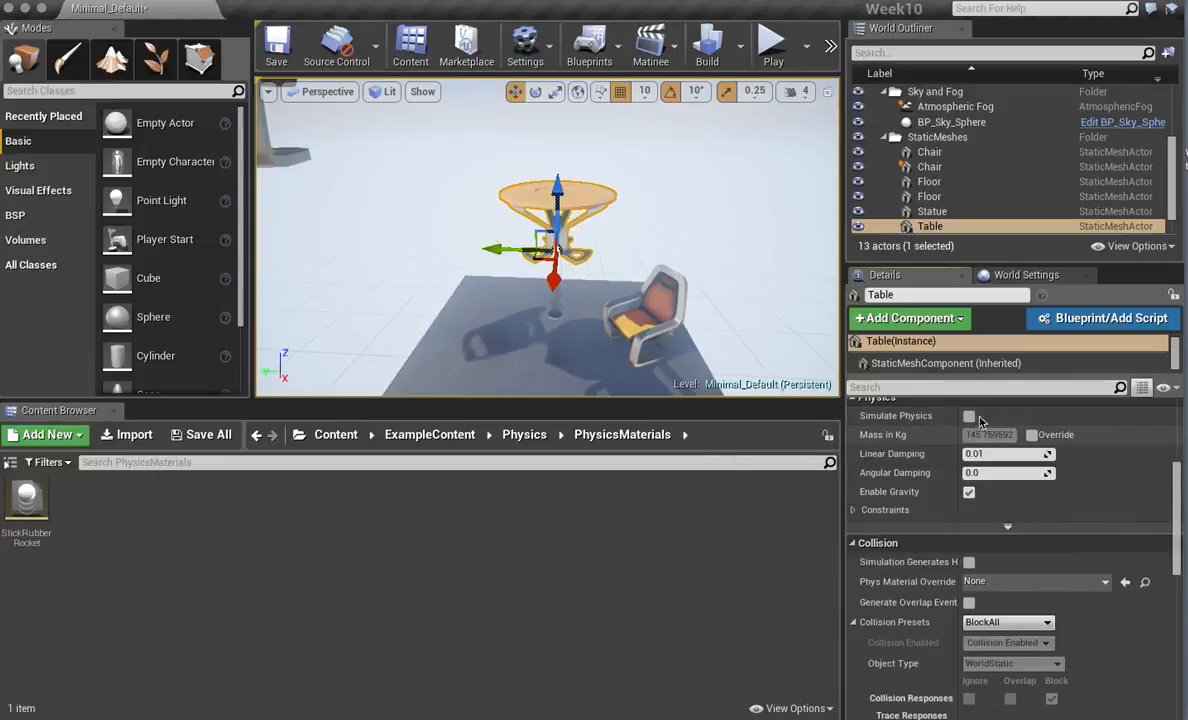
click(773, 42)
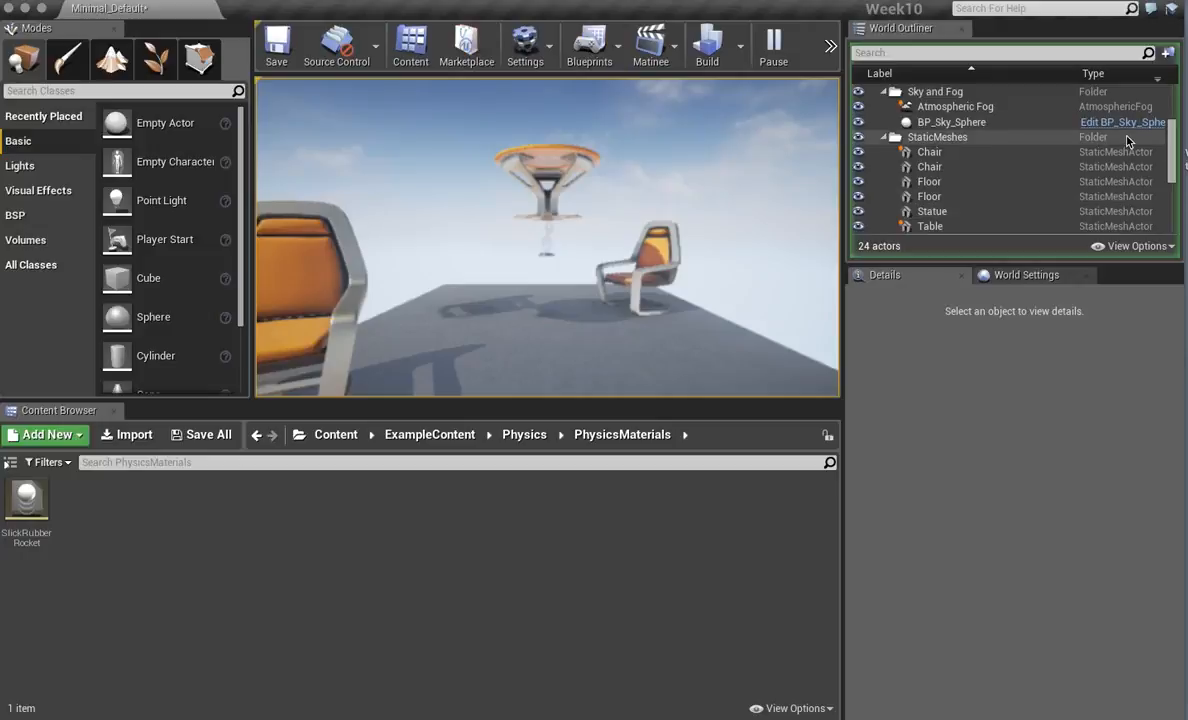
Apply Keep Simulation Changes to the table during play, and stop the session.
mouse_move(1176, 145)
mouse_down()
mouse_move(1174, 183)
mouse_move(1170, 162)
mouse_up()
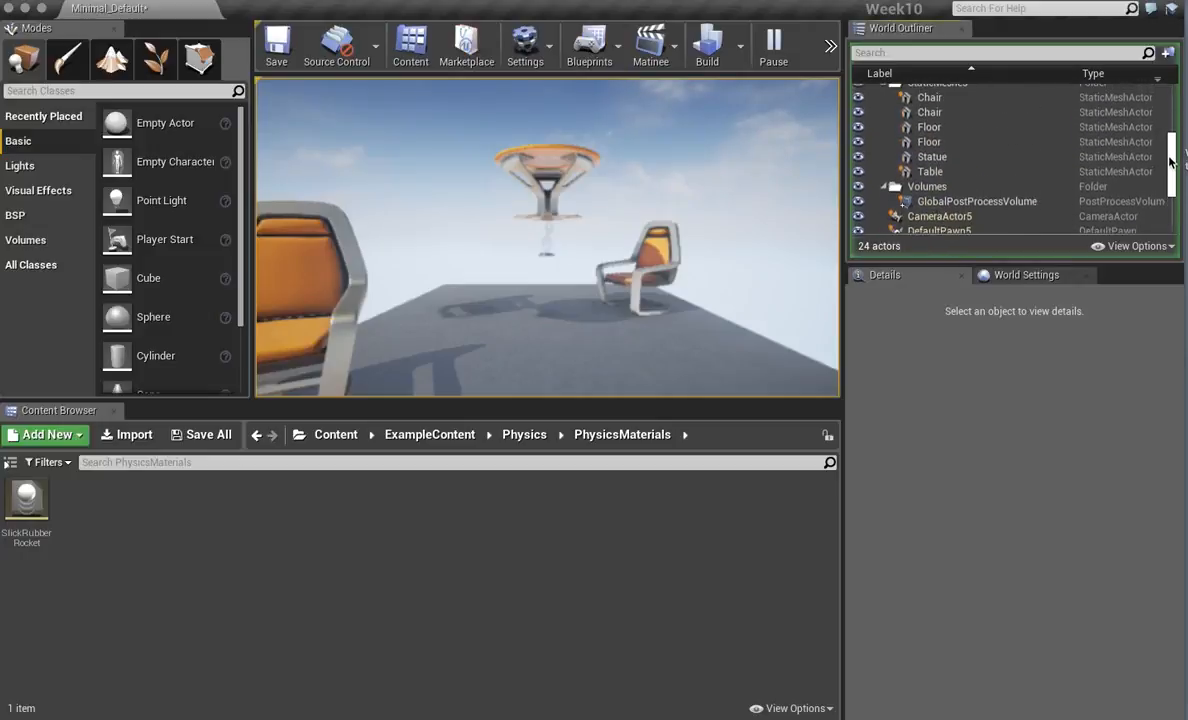
right_click(943, 172)
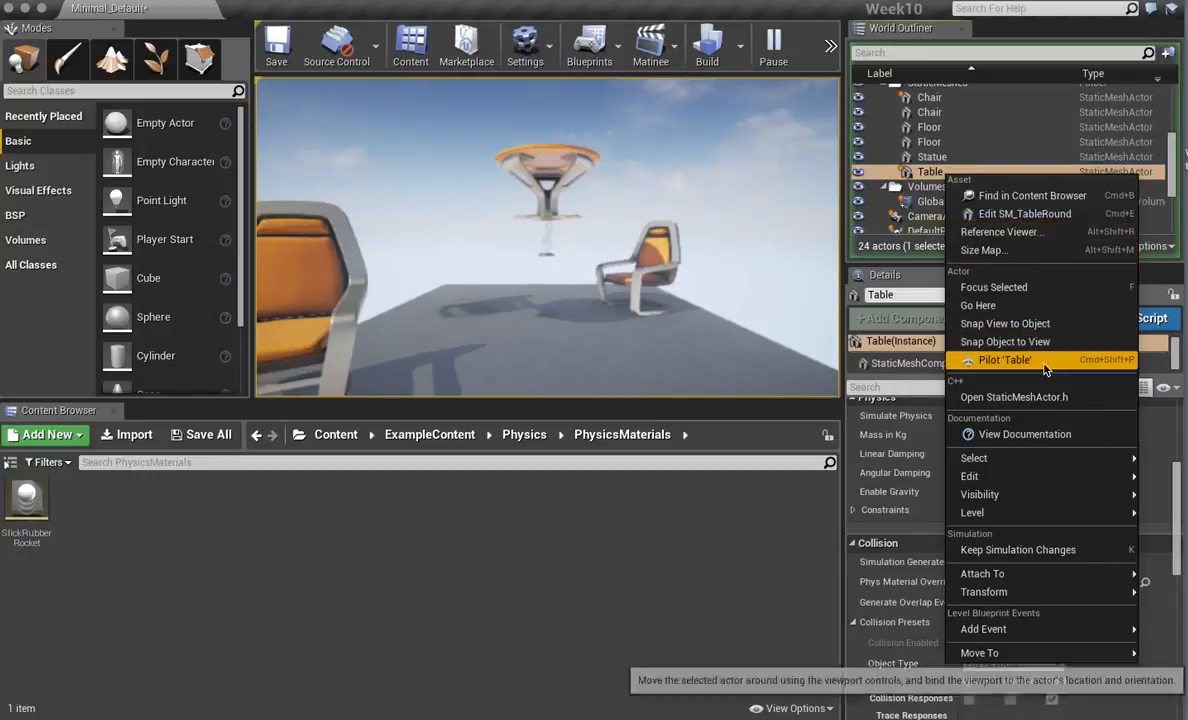
click(1039, 551)
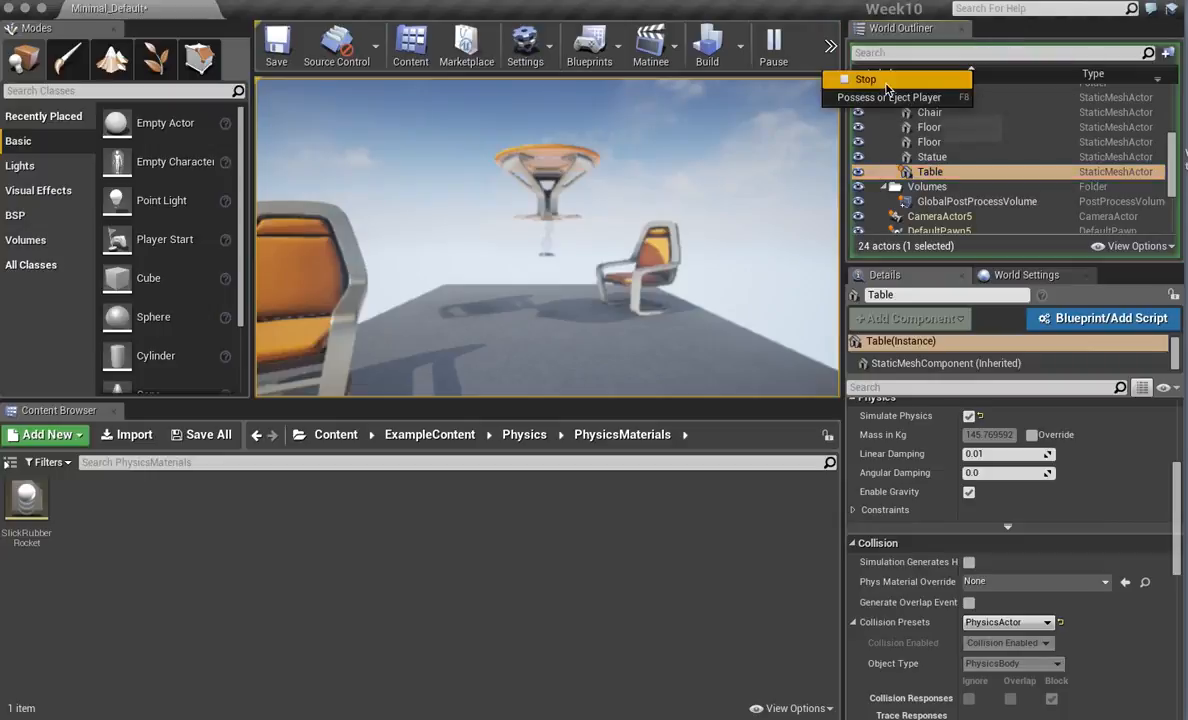
key(Escape)
Move the table forward along X, away from the statue, and lower it closer to the floor.
alt+drag(708, 275, 475, 252)
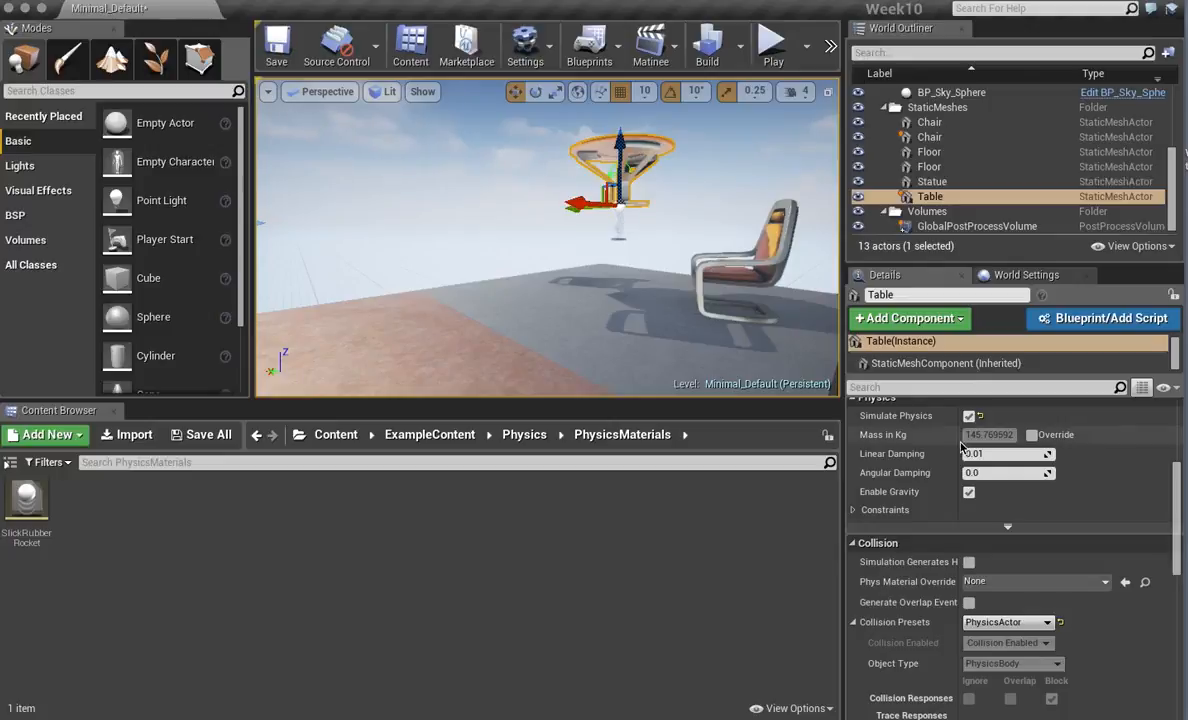
right_drag(555, 326, 725, 340)
right_click(635, 290)
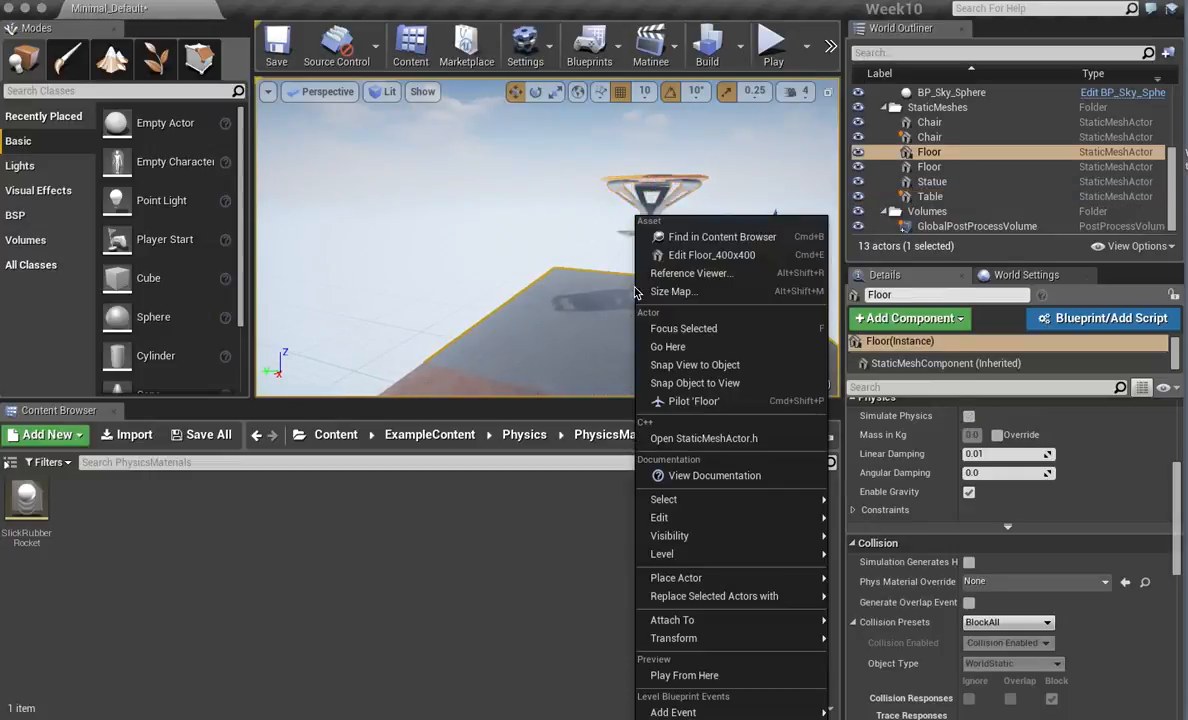
click(649, 307)
right_drag(705, 236, 743, 228)
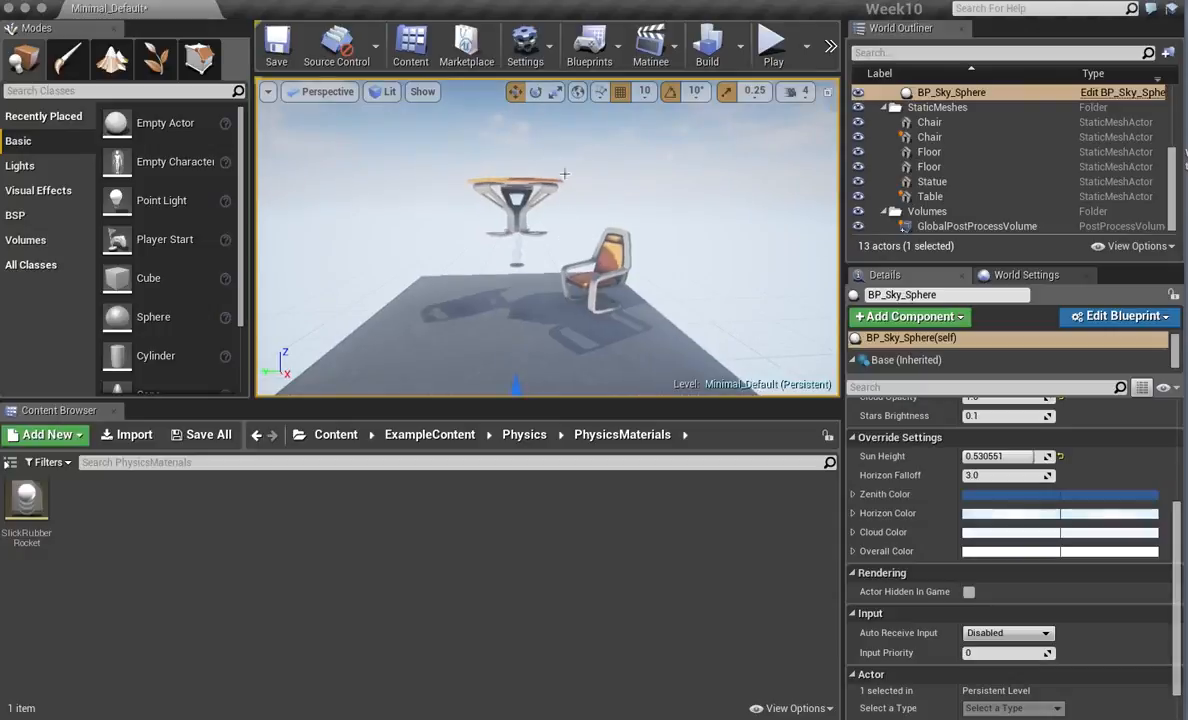
click(528, 203)
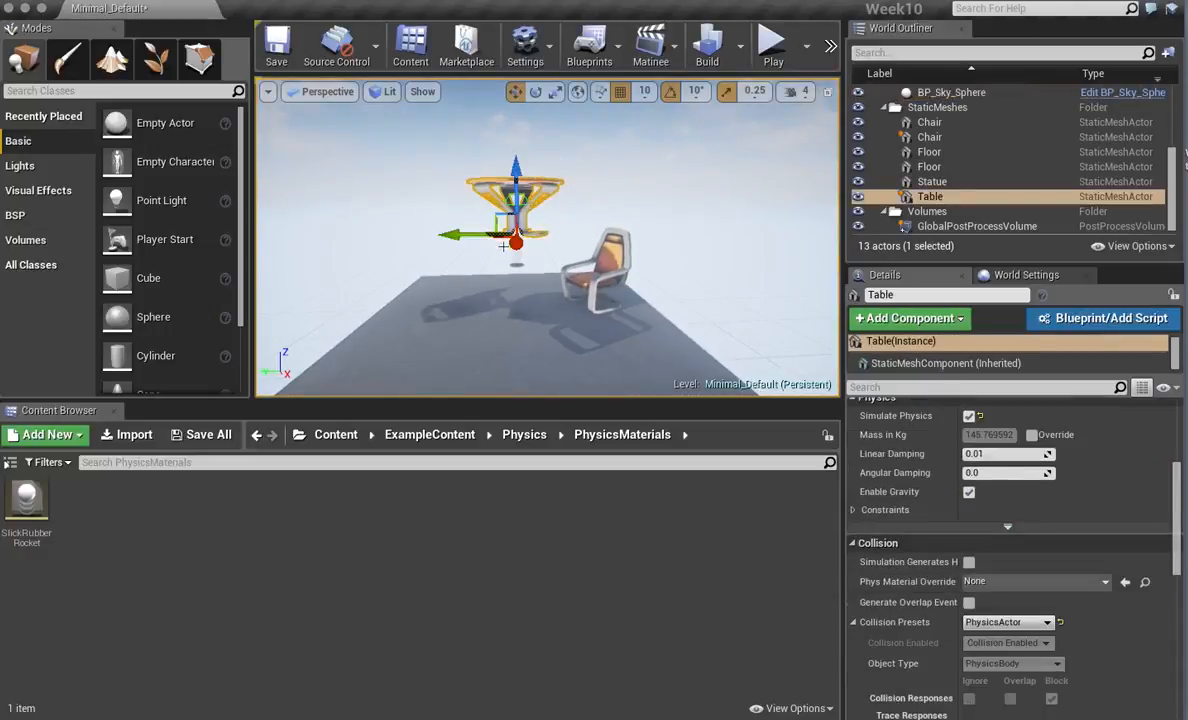
drag(516, 245, 515, 294)
right_drag(577, 277, 588, 260)
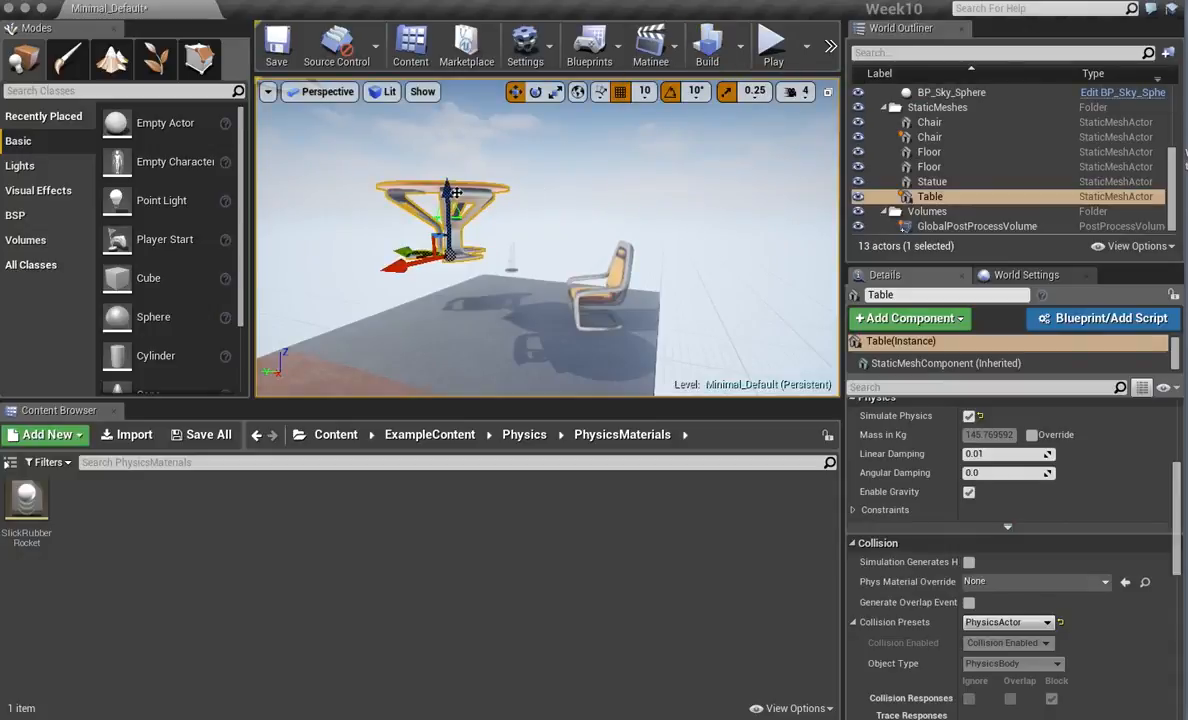
drag(453, 193, 430, 293)
Search the placeable actors for "radial" and place a Radial Force Actor on the floor beneath the table.
right_drag(490, 317, 548, 325)
click(159, 89)
text(radial)
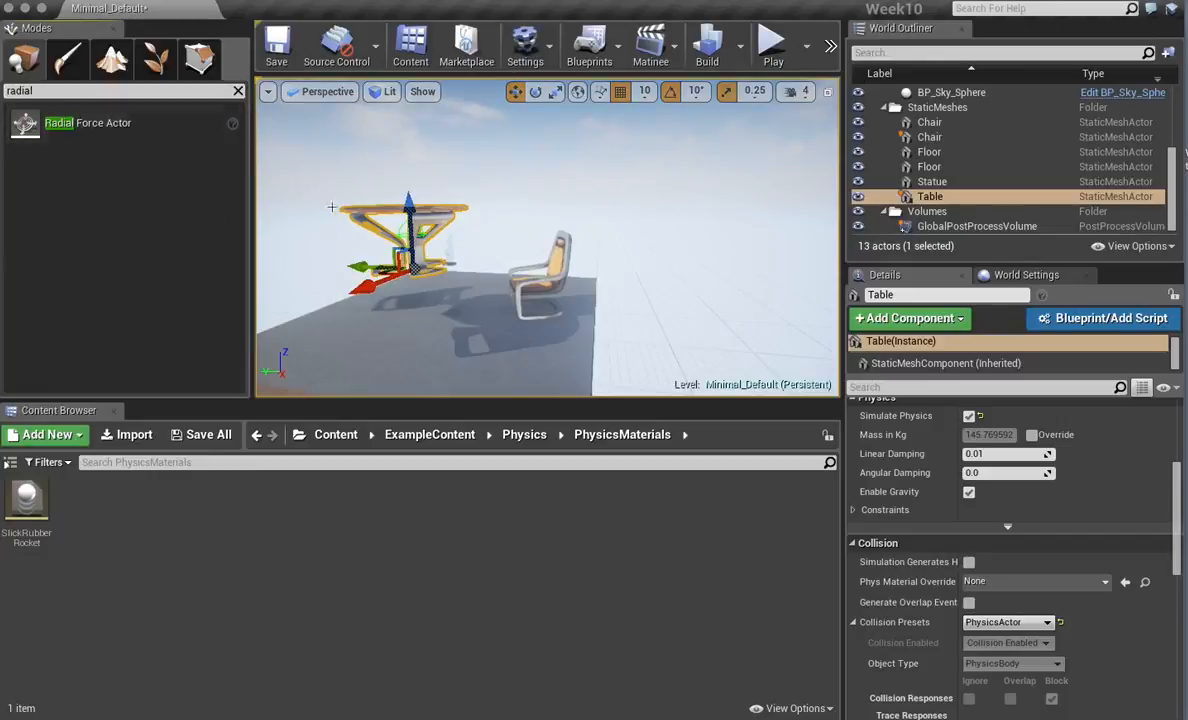
drag(84, 126, 447, 312)
key(f)
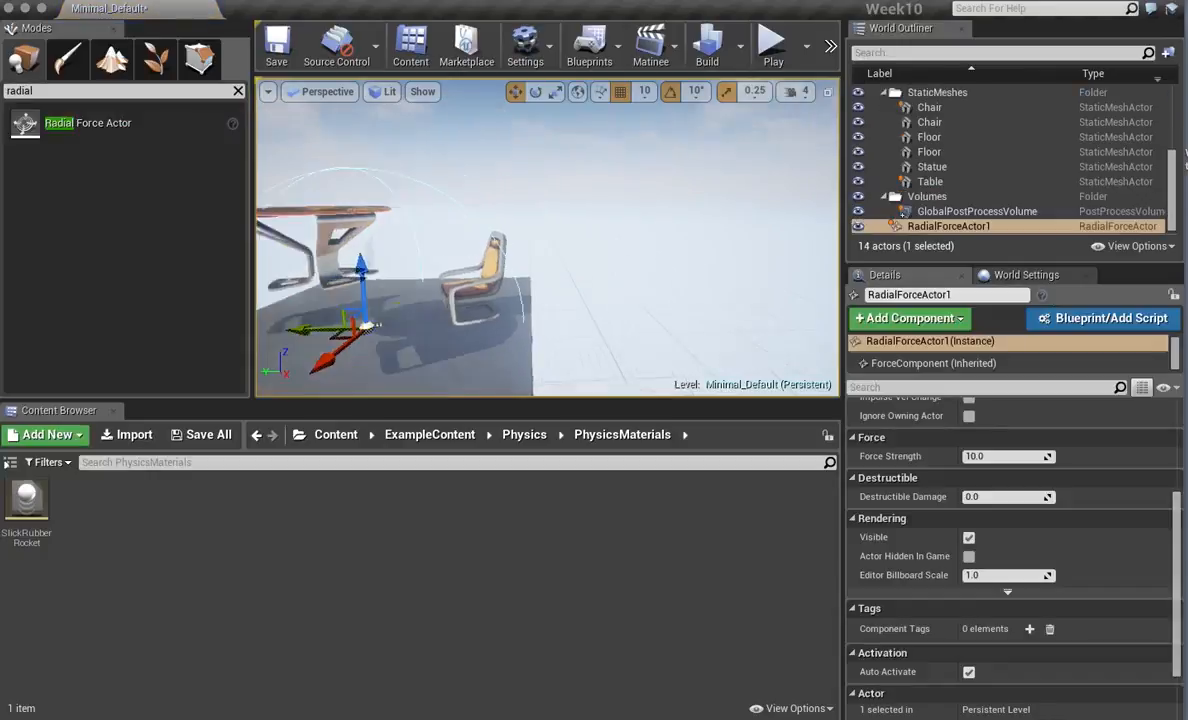
right_drag(447, 312, 520, 310)
Lower the table further until it sits just above the floor, and select the radial force actor.
click(462, 180)
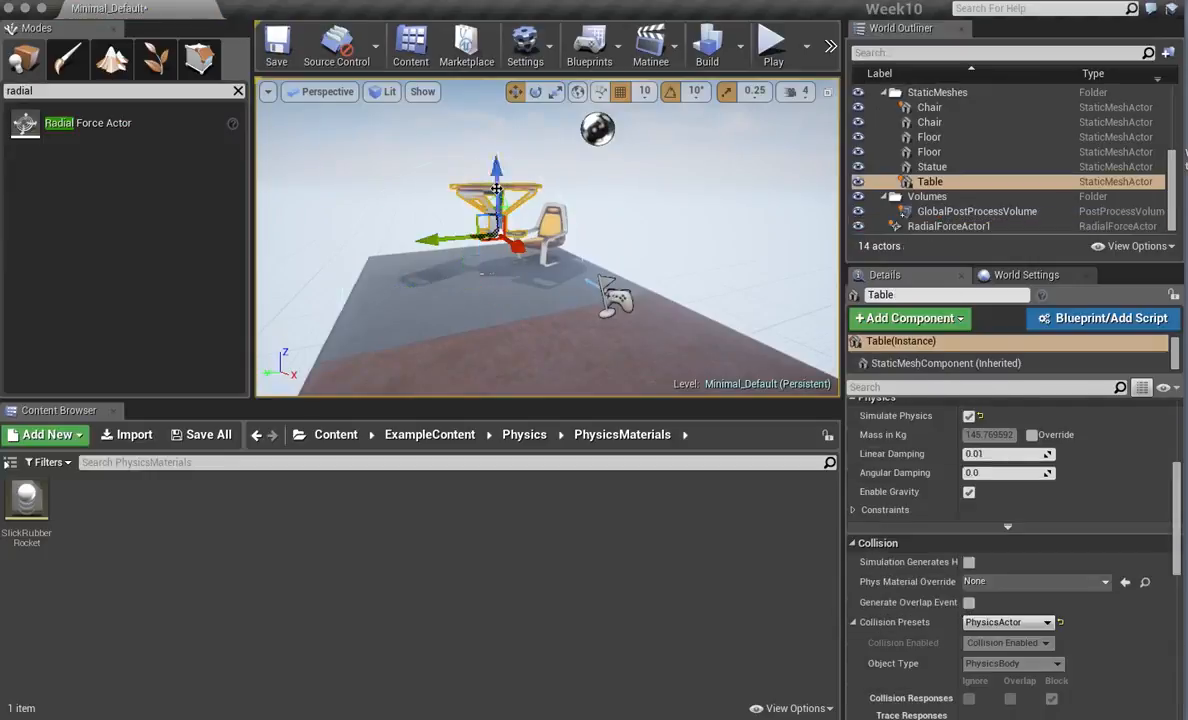
drag(500, 172, 500, 185)
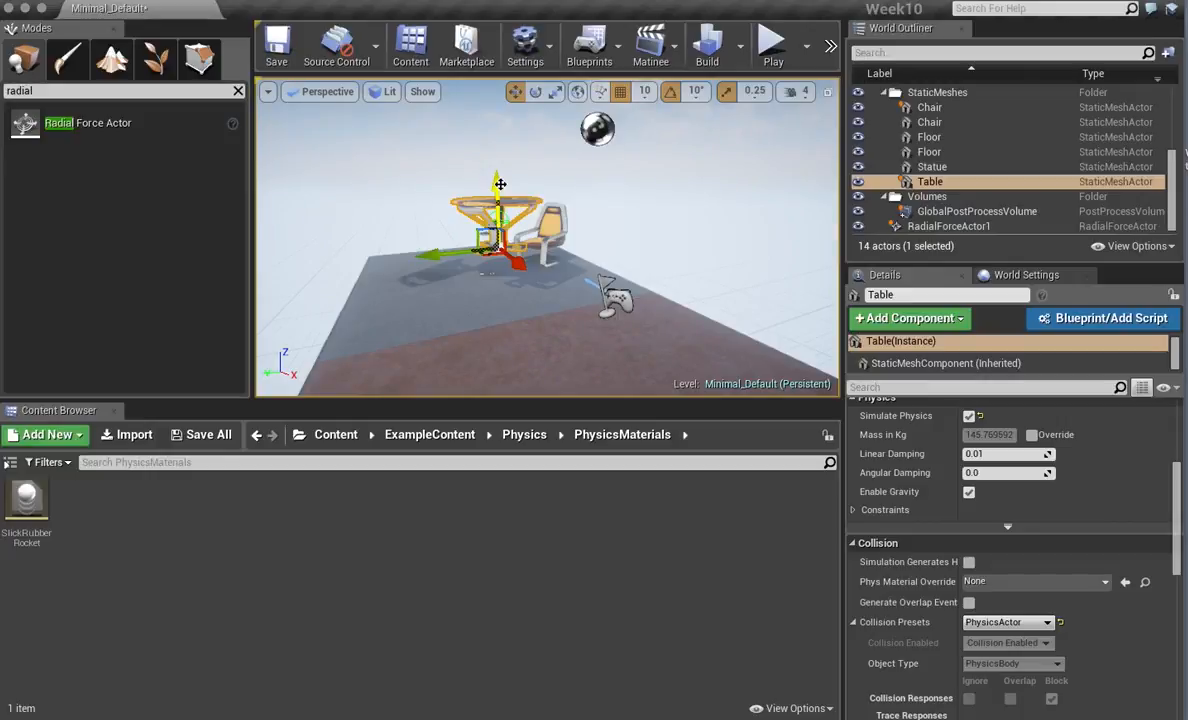
drag(500, 180, 500, 189)
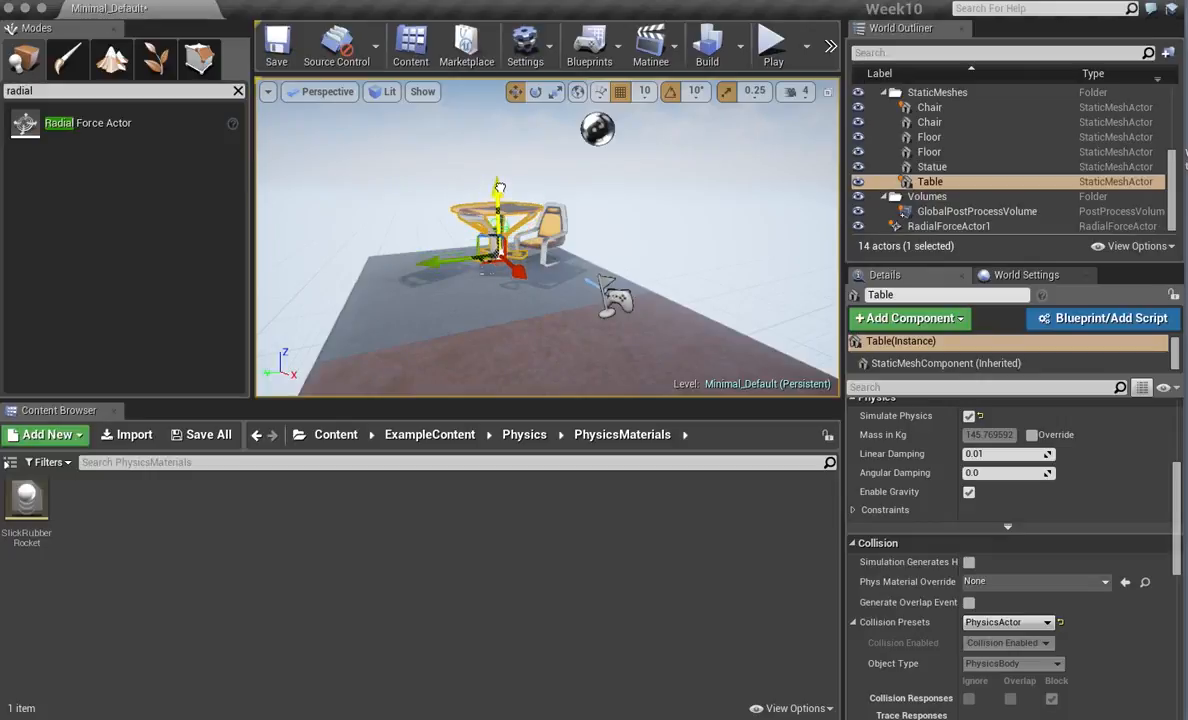
click(480, 273)
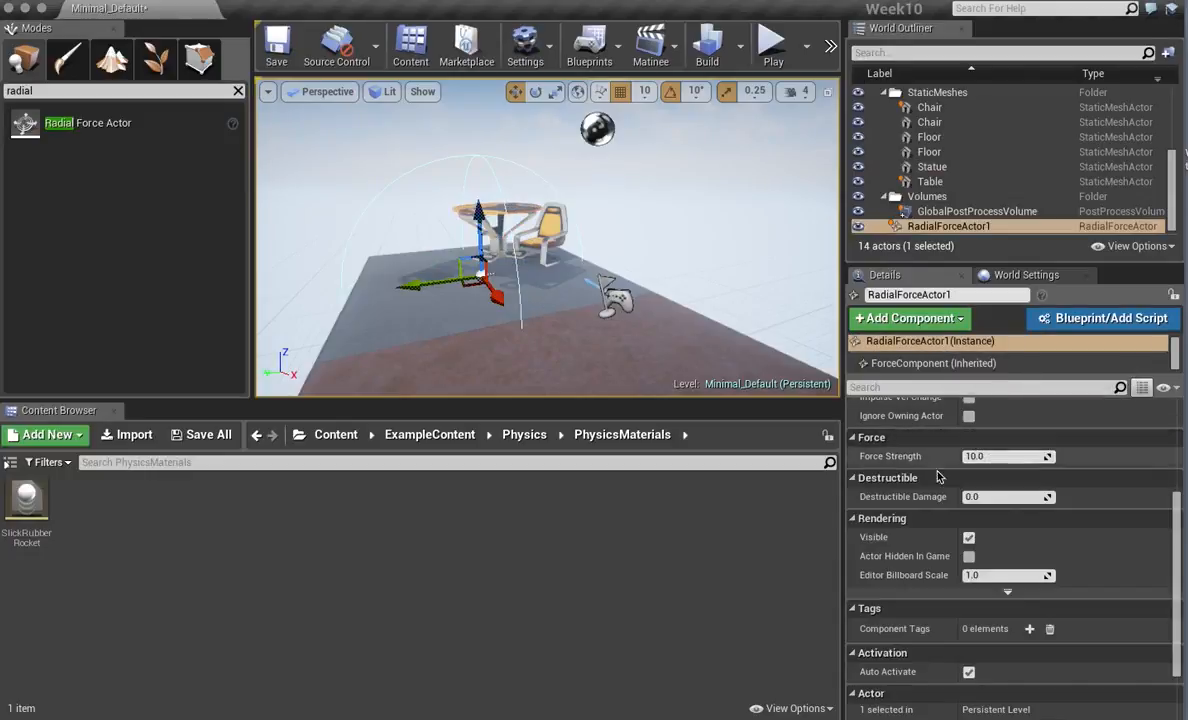
Review the radial force actor's force and impulse settings and the table's physics and collision settings.
scroll(938, 477, down, 3)
scroll(950, 500, up, 6)
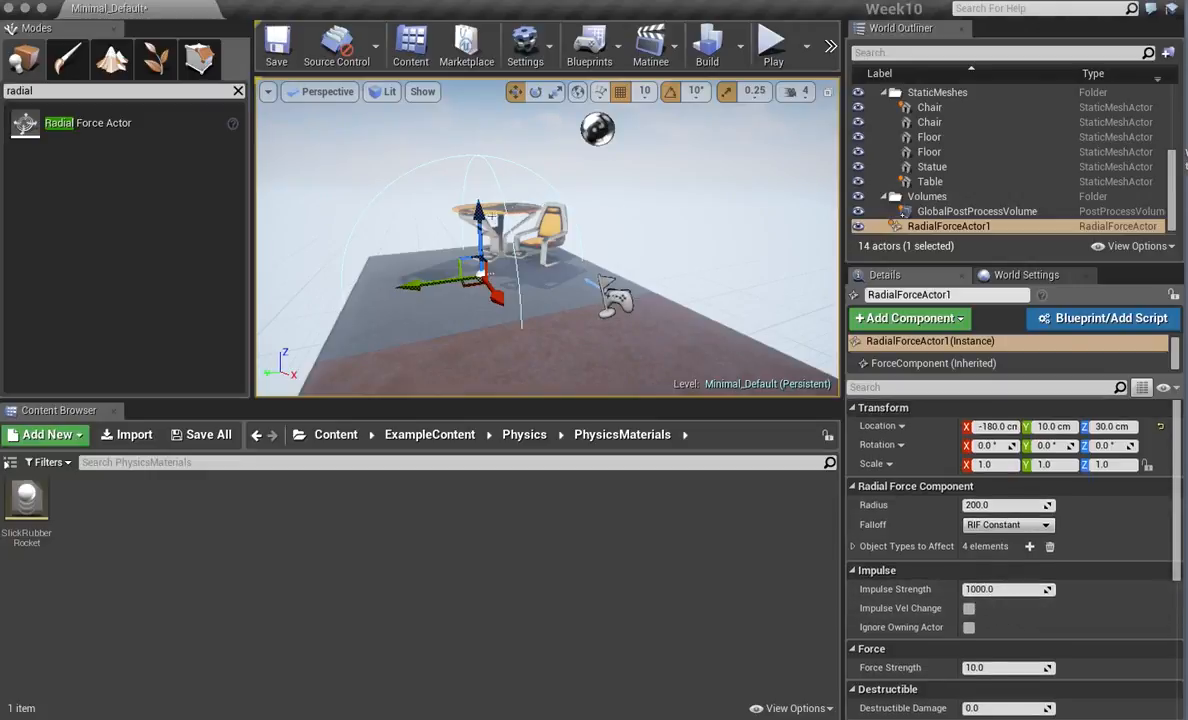
click(665, 297)
click(510, 210)
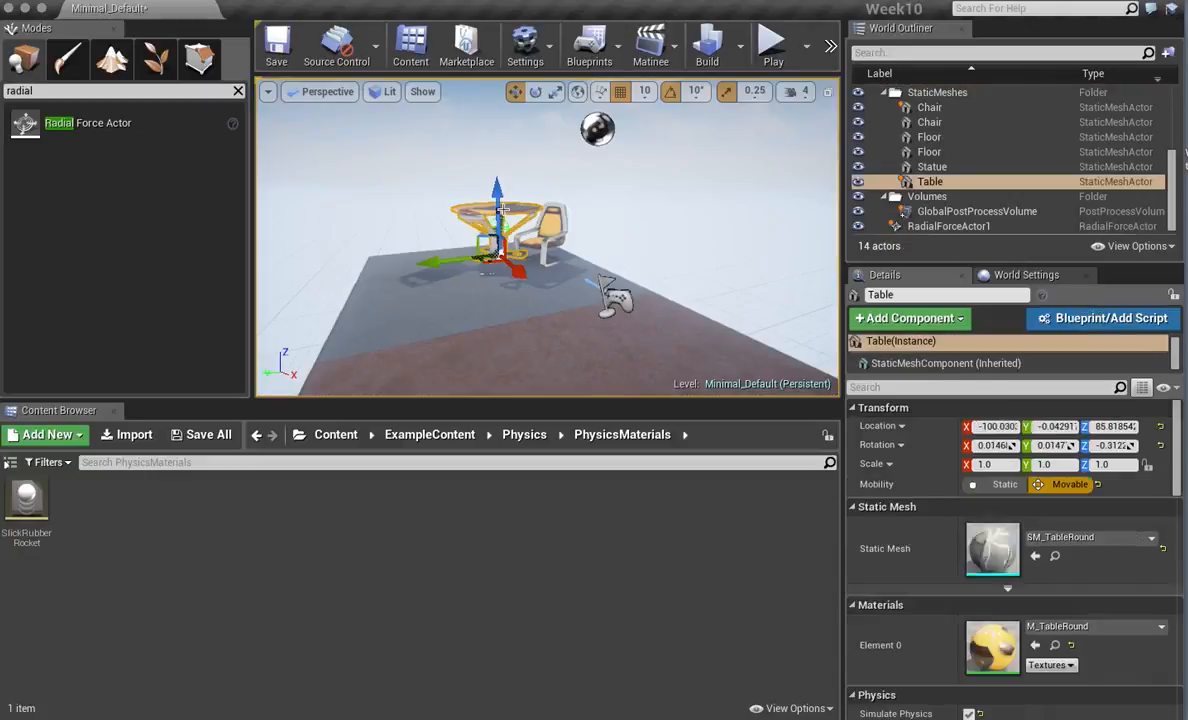
scroll(1080, 535, down, 7)
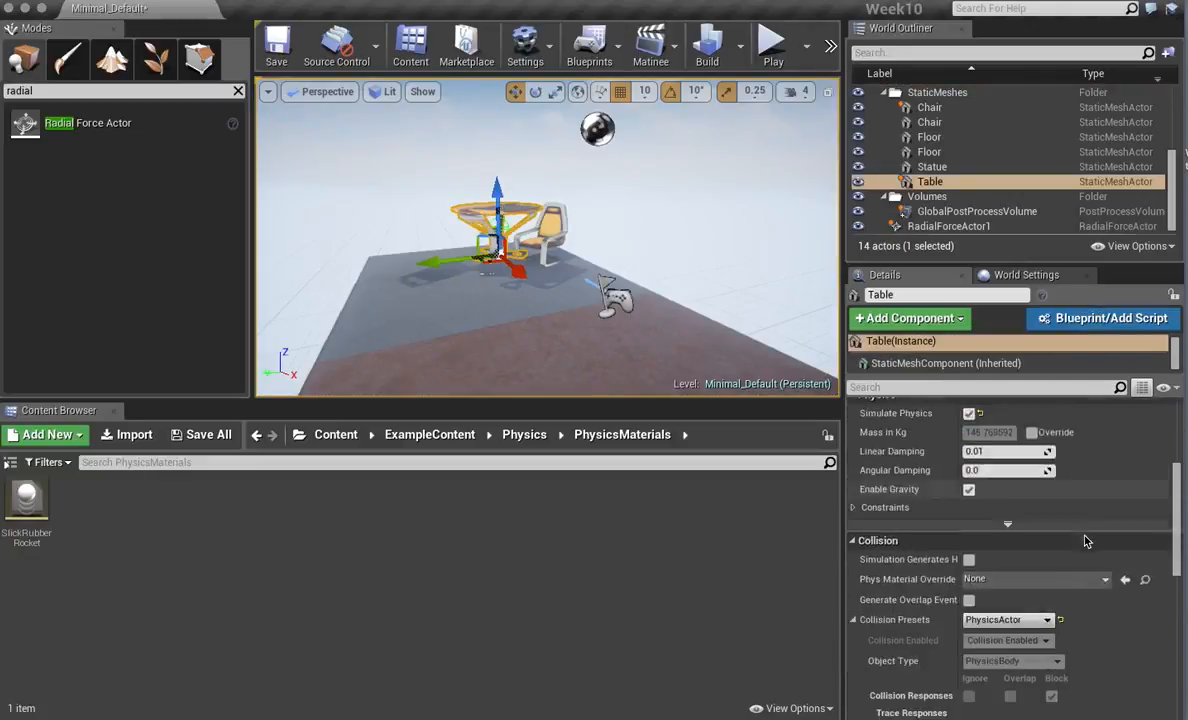
scroll(1058, 513, up, 5)
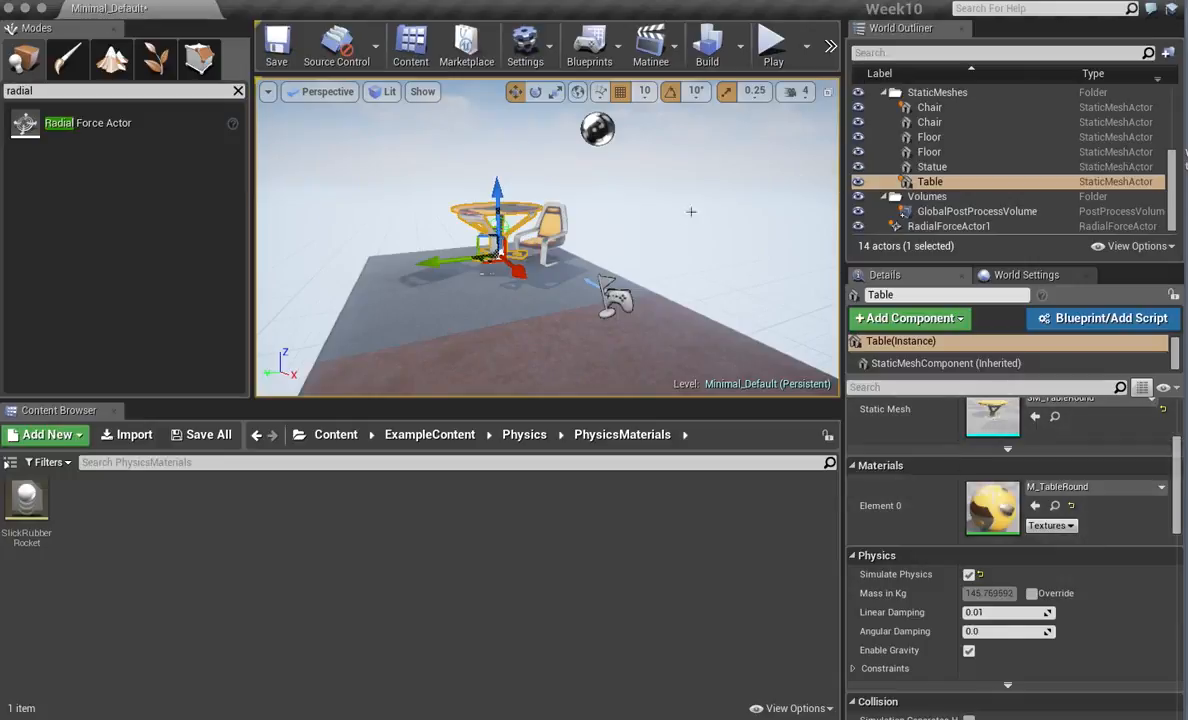
Turn off Auto Activate on the radial force actor.
click(478, 273)
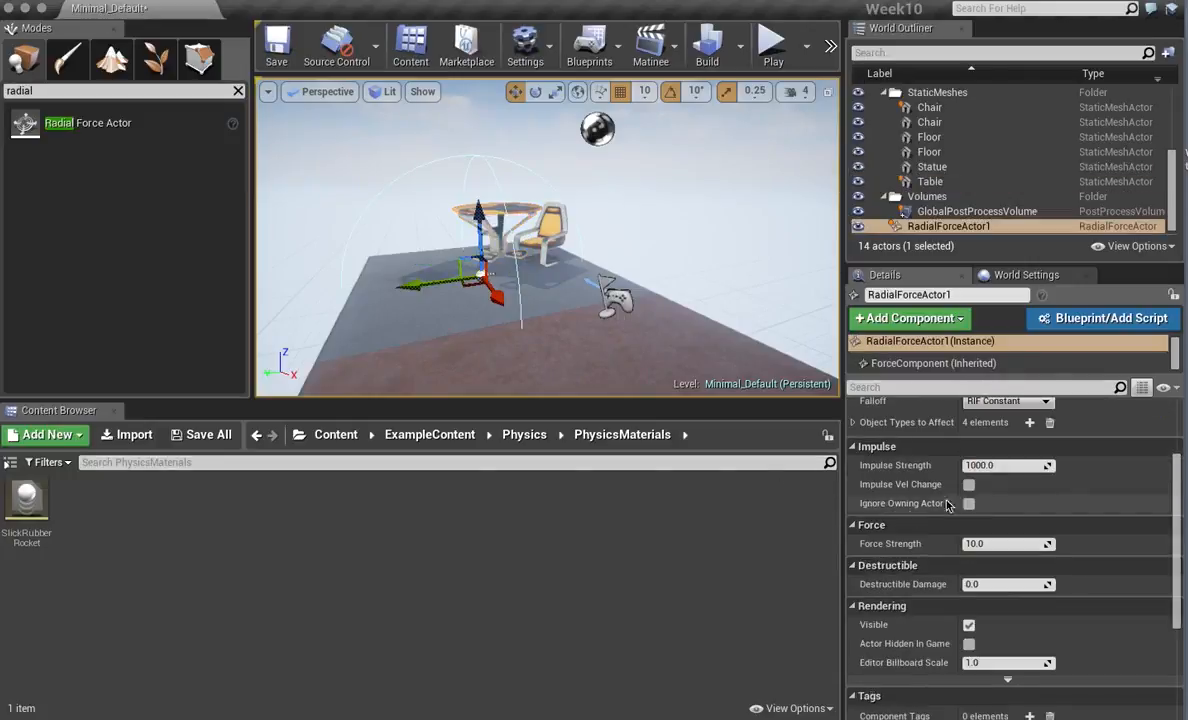
scroll(1040, 585, up, 3)
scroll(1050, 580, down, 5)
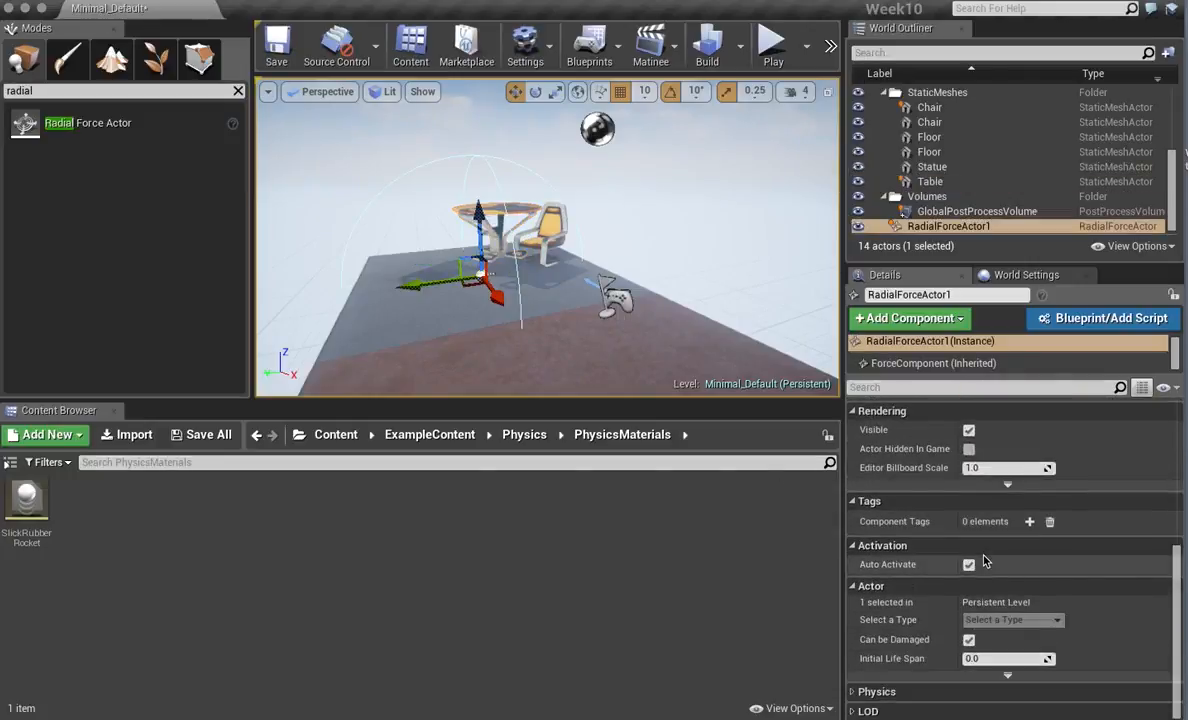
click(969, 566)
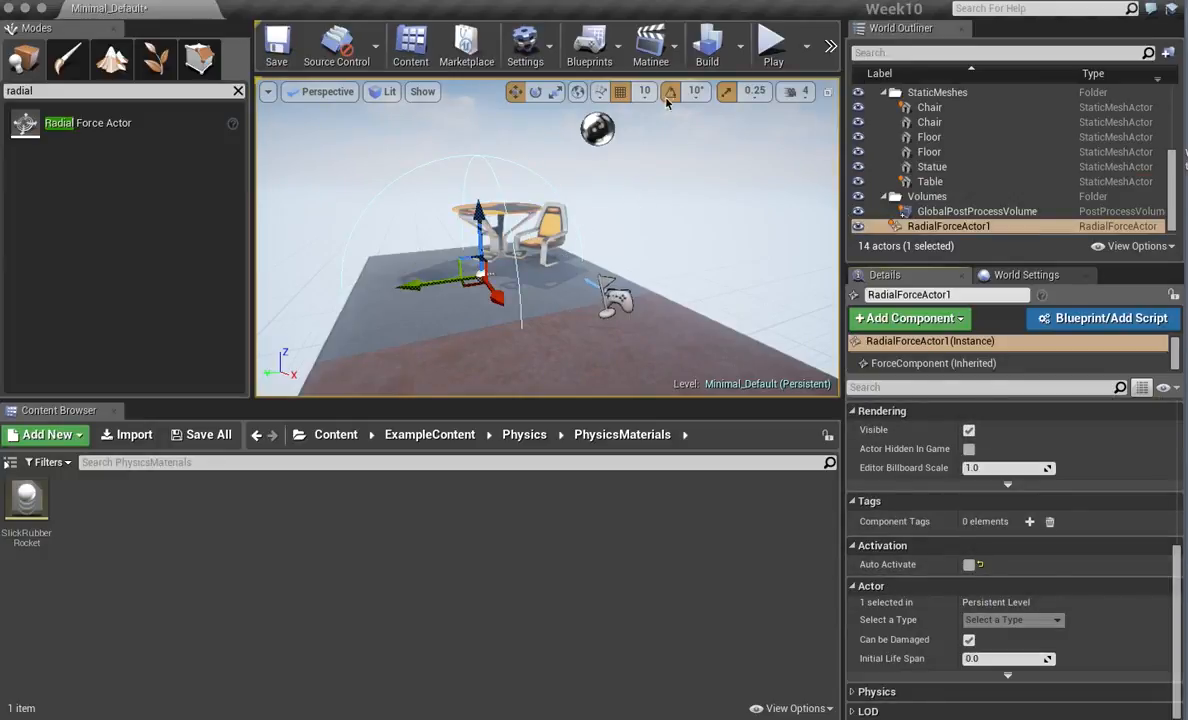
Open the Level Blueprint and add a reference to RadialForceActor1 in the event graph.
click(590, 45)
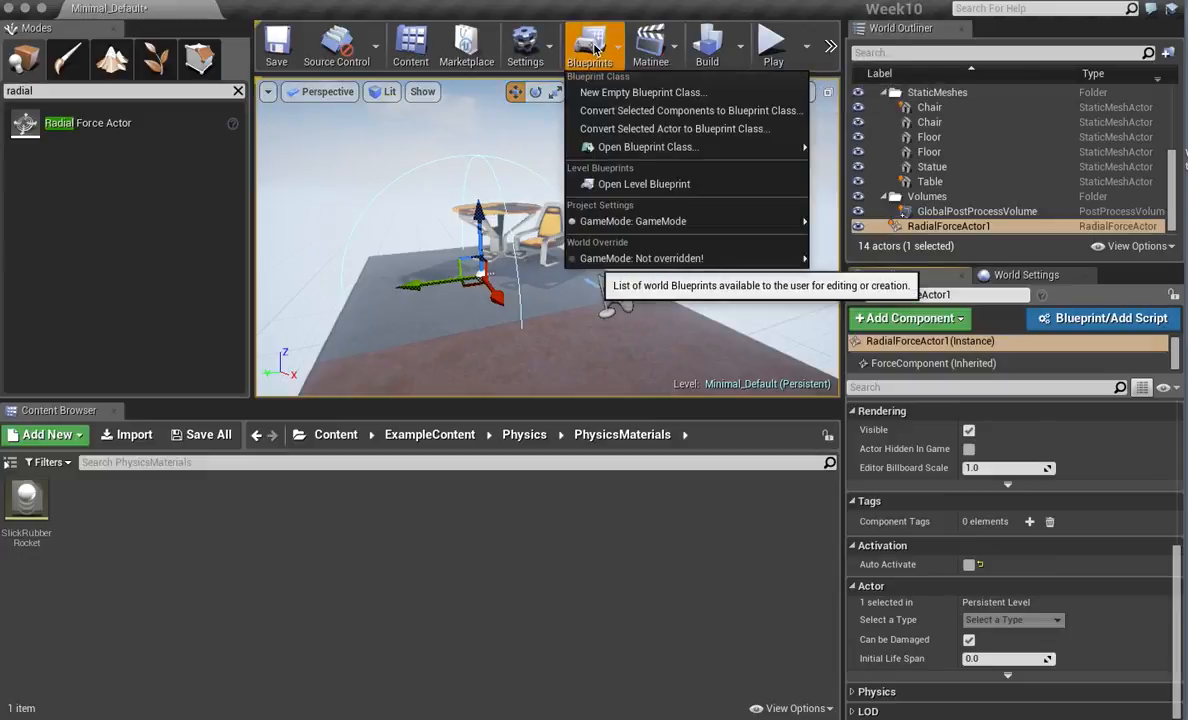
click(647, 184)
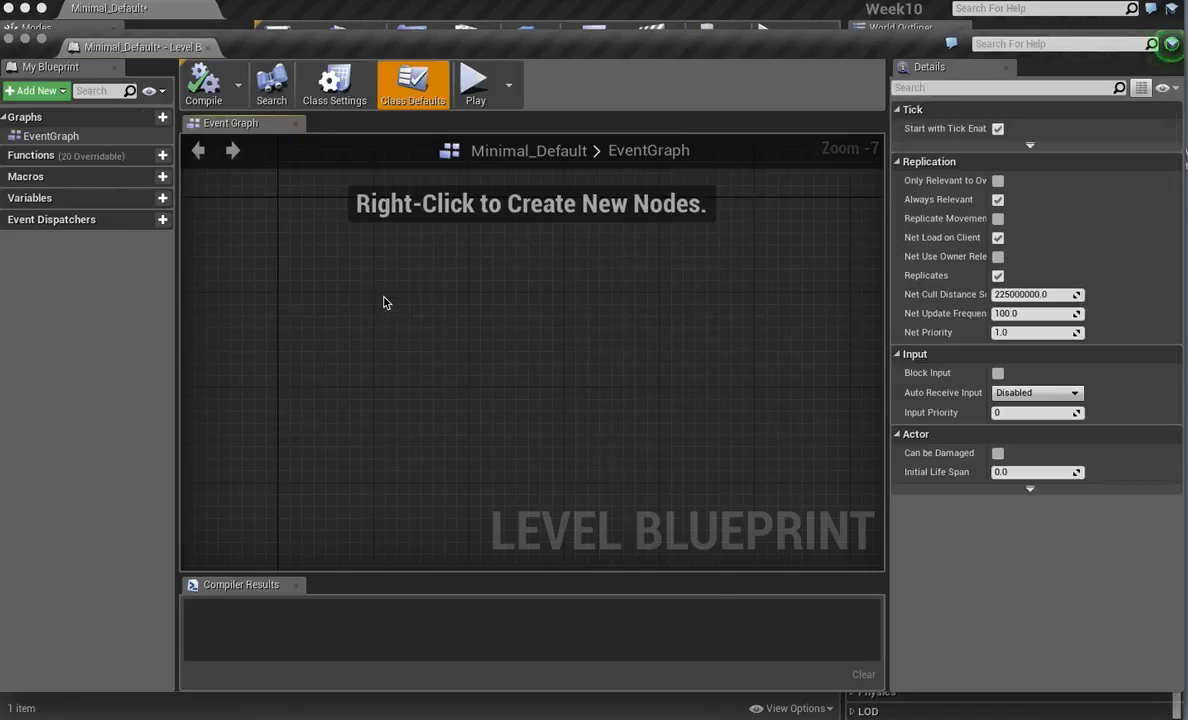
right_click(385, 302)
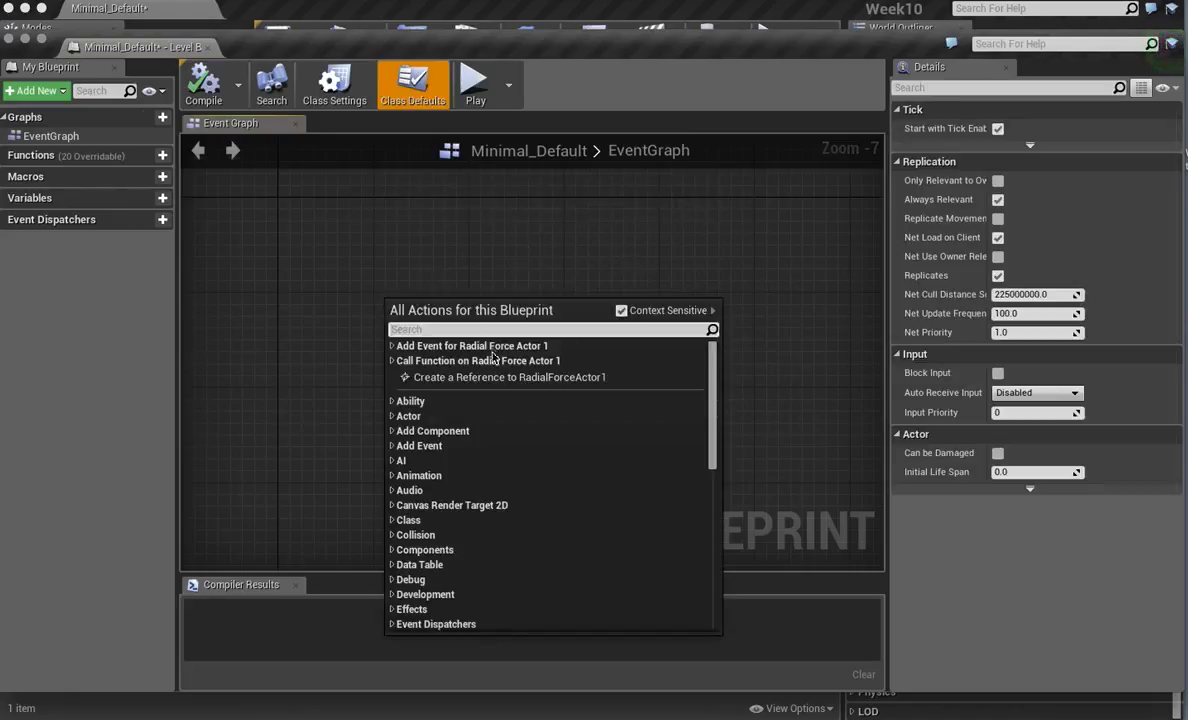
click(603, 380)
scroll(400, 304, down, 5)
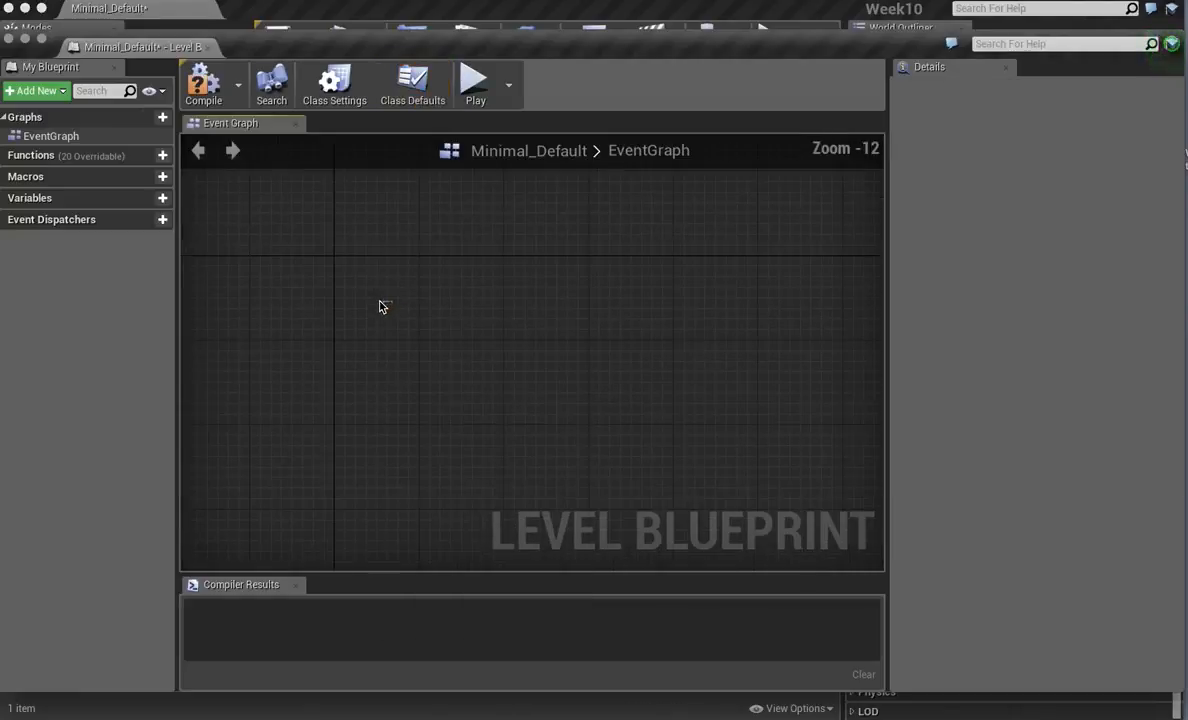
scroll(381, 309, up, 12)
Add a Fire Impulse (ForceComponent) node from the RadialForceActor1 reference, and arrange the reference and Force Component nodes below it.
drag(502, 286, 625, 294)
text(fire)
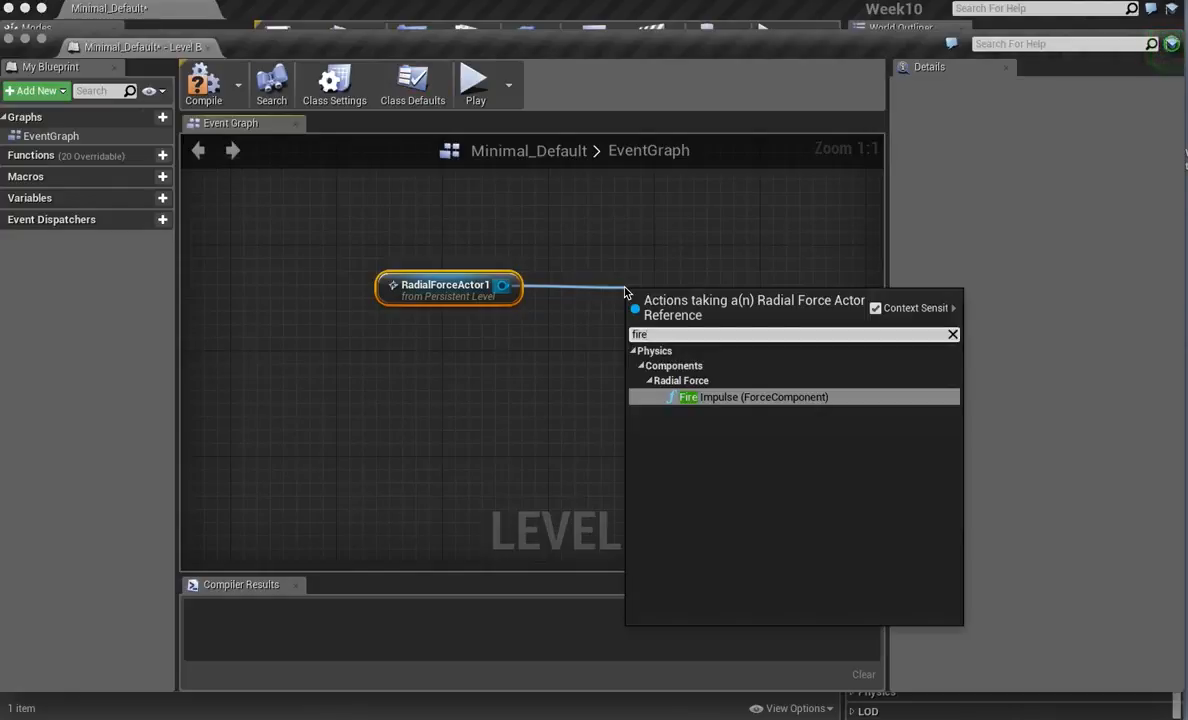
click(740, 397)
drag(488, 292, 383, 345)
ctrl+drag(456, 258, 500, 375)
click(510, 224)
drag(505, 258, 490, 378)
Add an O key event, connect its Pressed output to Fire Impulse, then compile and close the Level Blueprint.
right_click(504, 217)
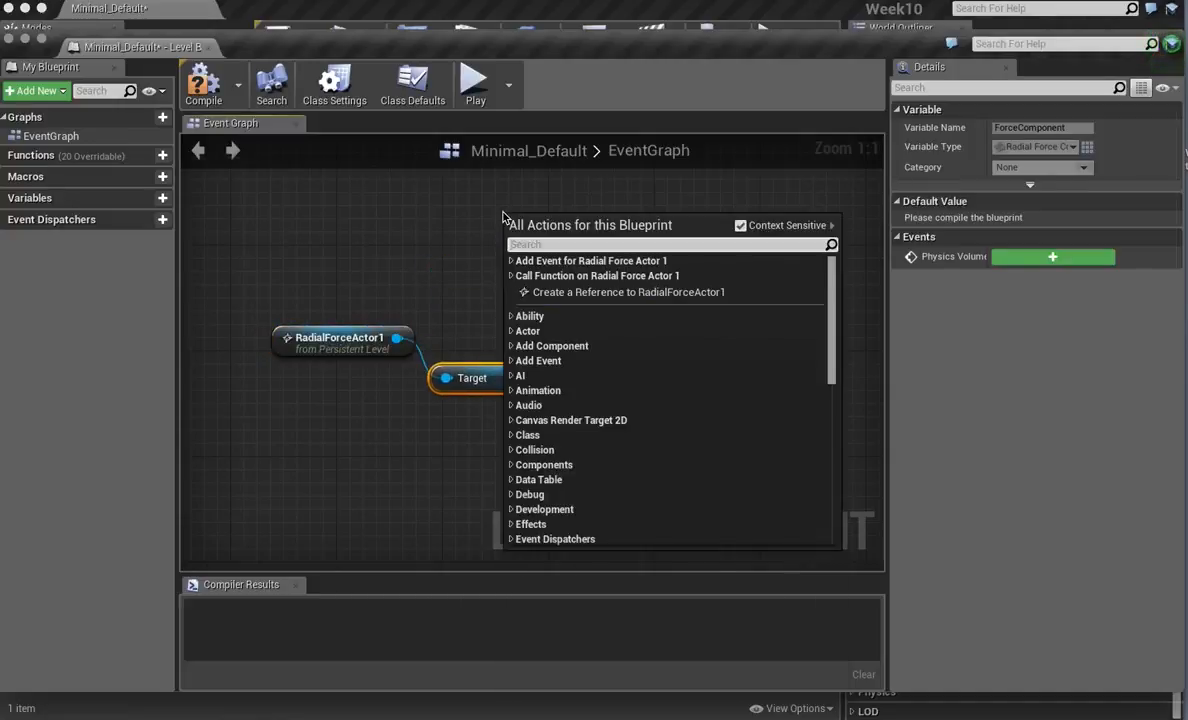
text(o)
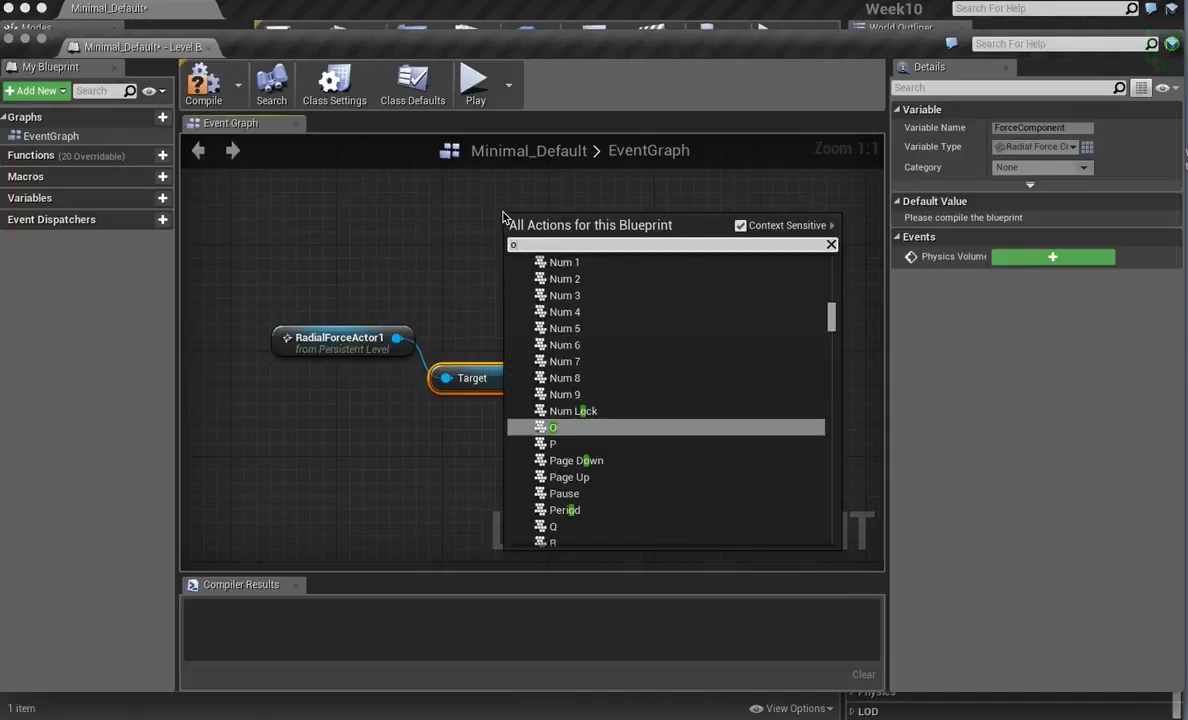
click(570, 431)
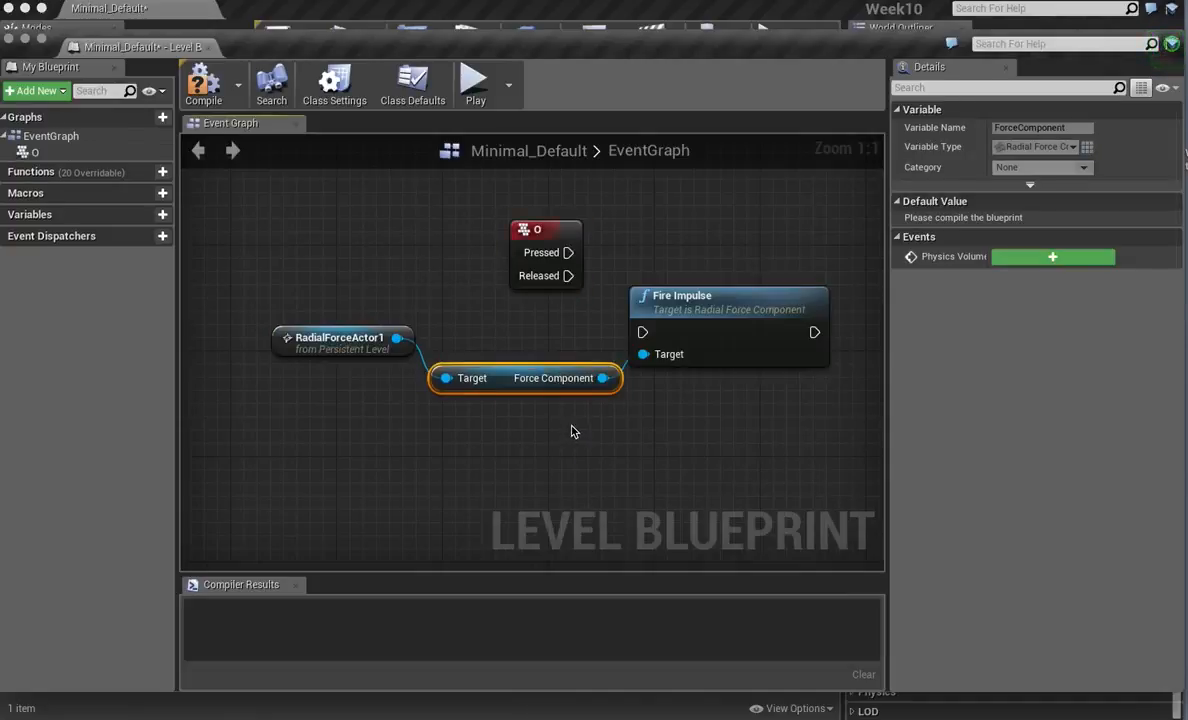
drag(569, 253, 655, 341)
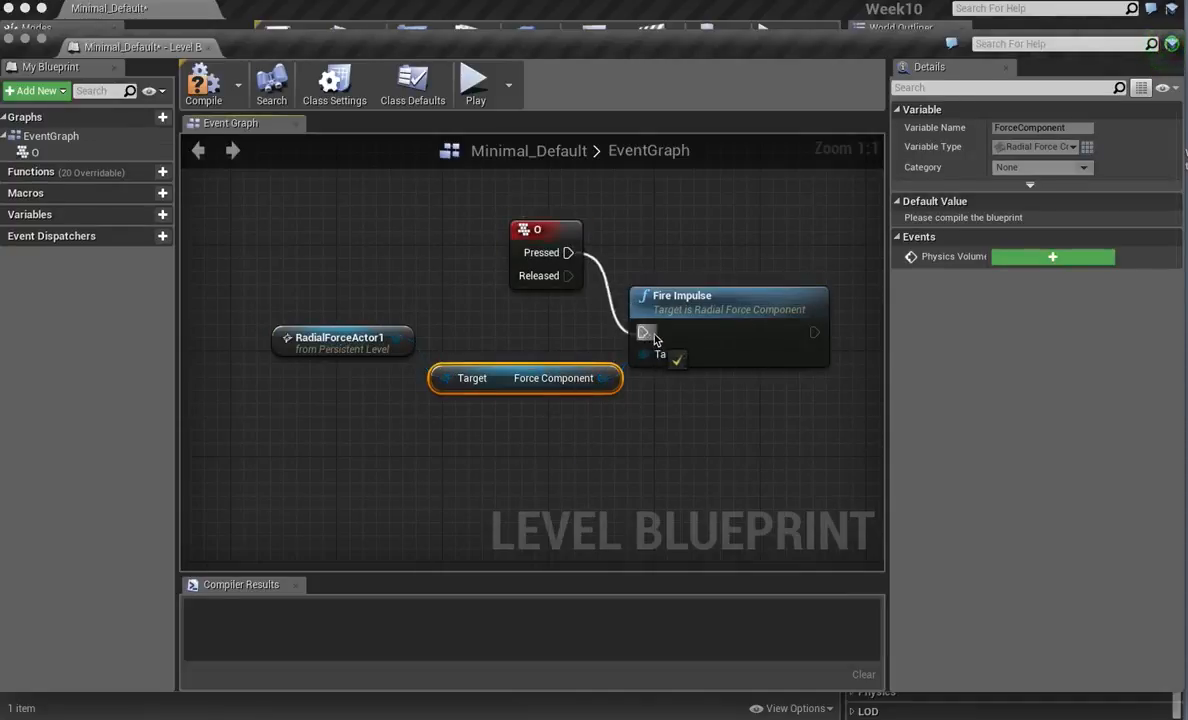
click(203, 84)
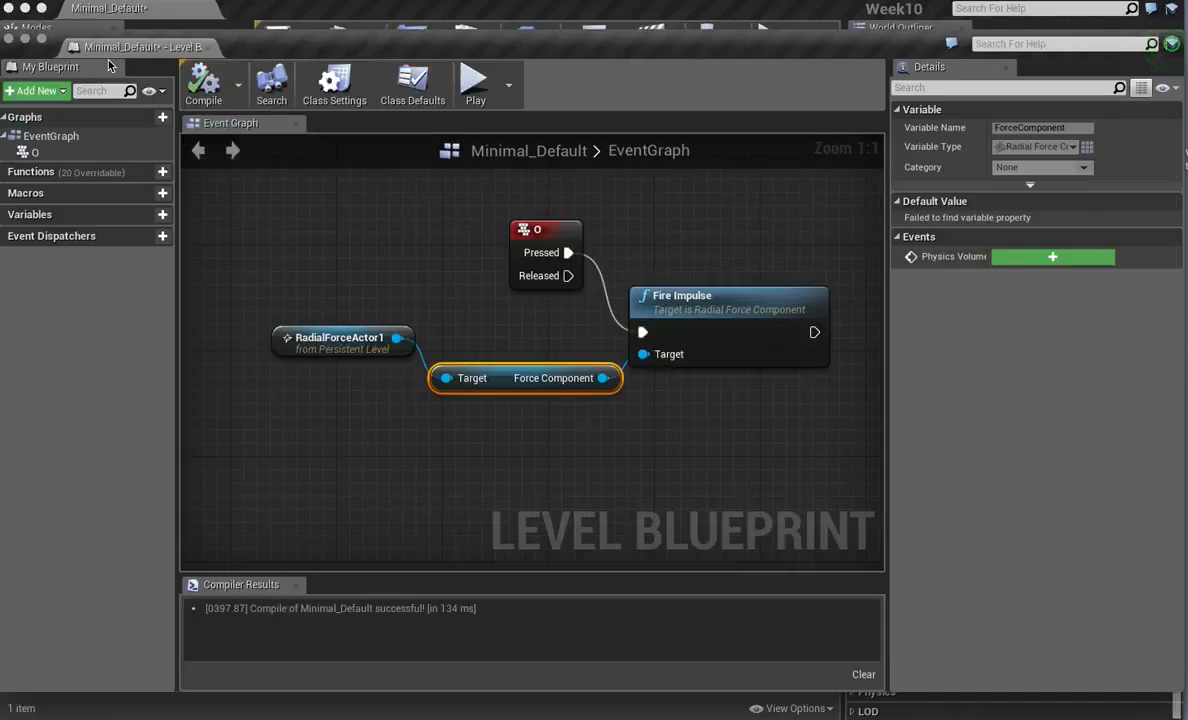
click(208, 47)
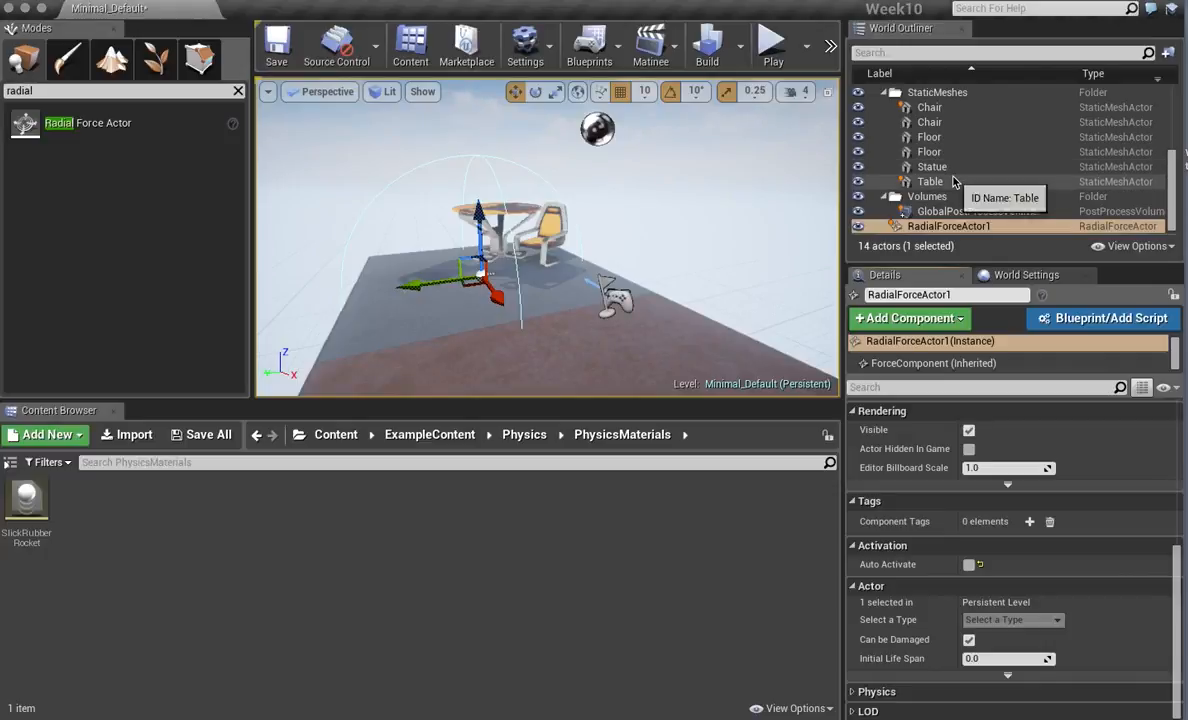
Check the table's physics, collision and mobility settings.
click(932, 181)
mouse_move(1176, 512)
mouse_down()
mouse_move(1178, 410)
mouse_move(1181, 495)
mouse_up()
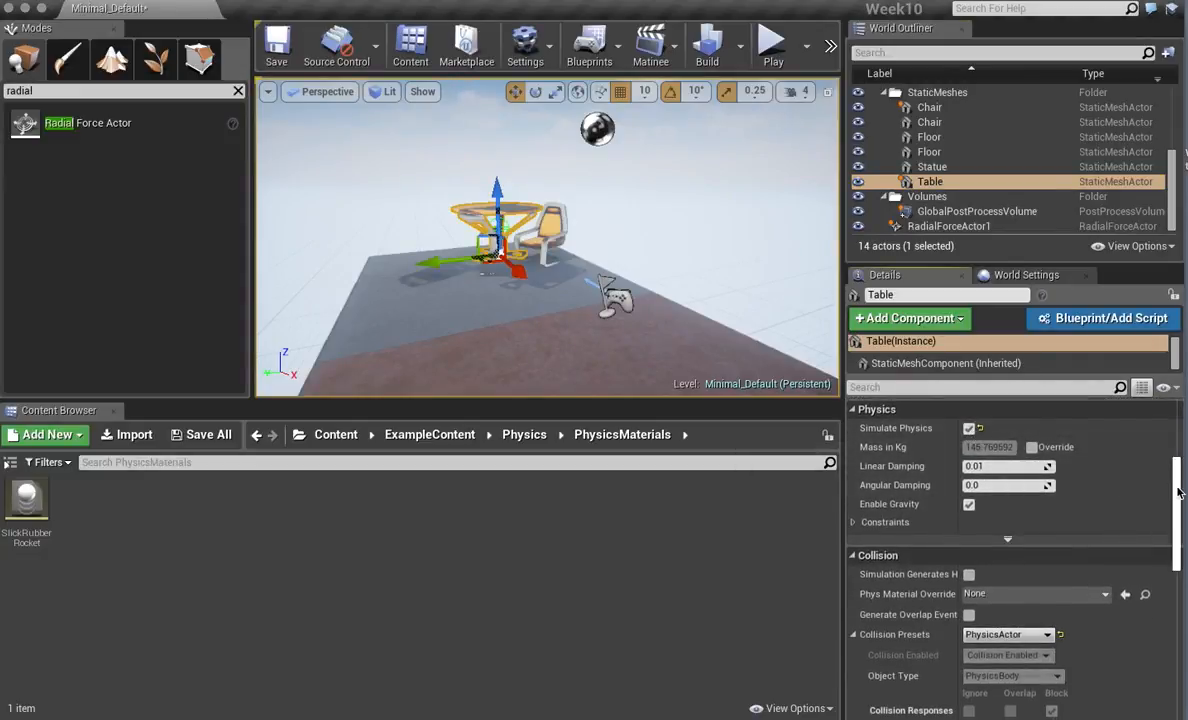
scroll(1178, 492, up, 5)
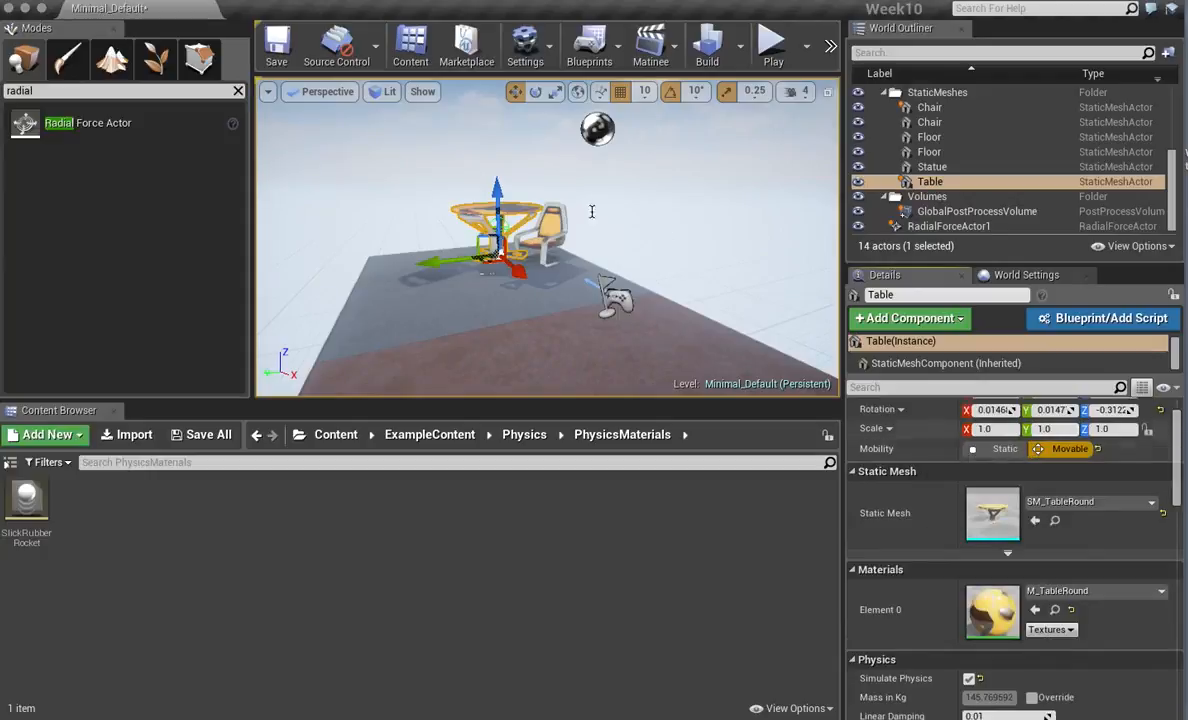
Select the chair beside the table and add a reference to it in the Level Blueprint, below the Fire Impulse nodes.
click(557, 229)
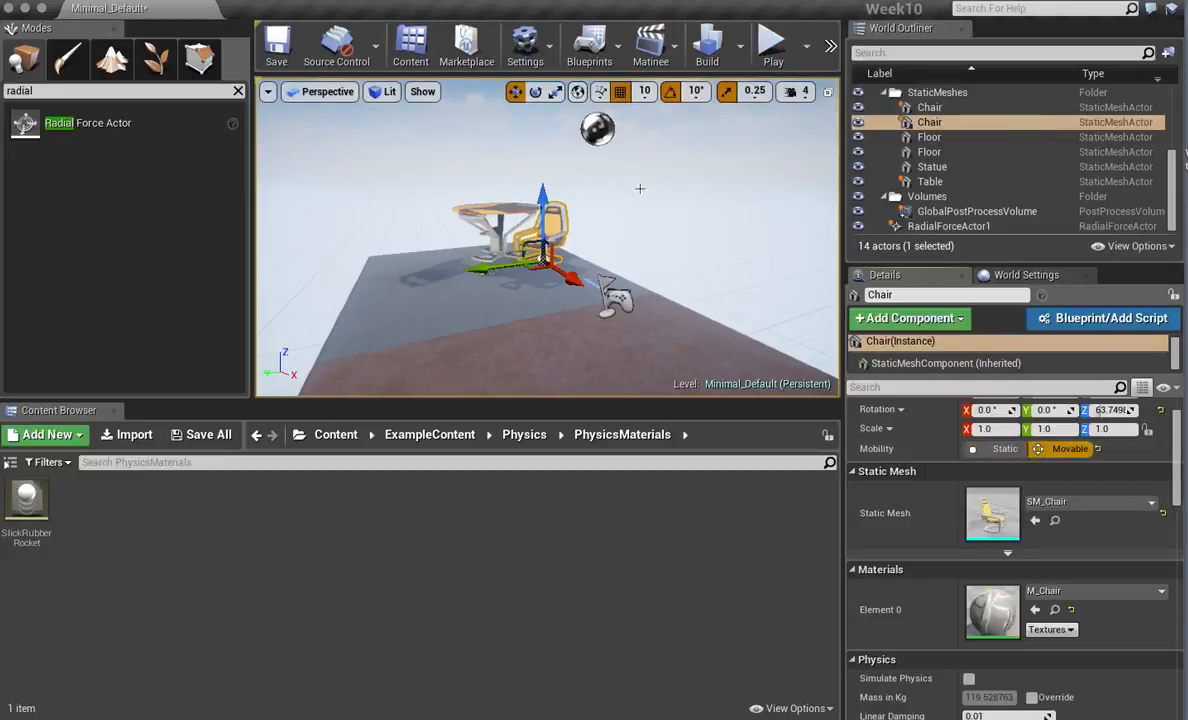
click(593, 55)
click(656, 188)
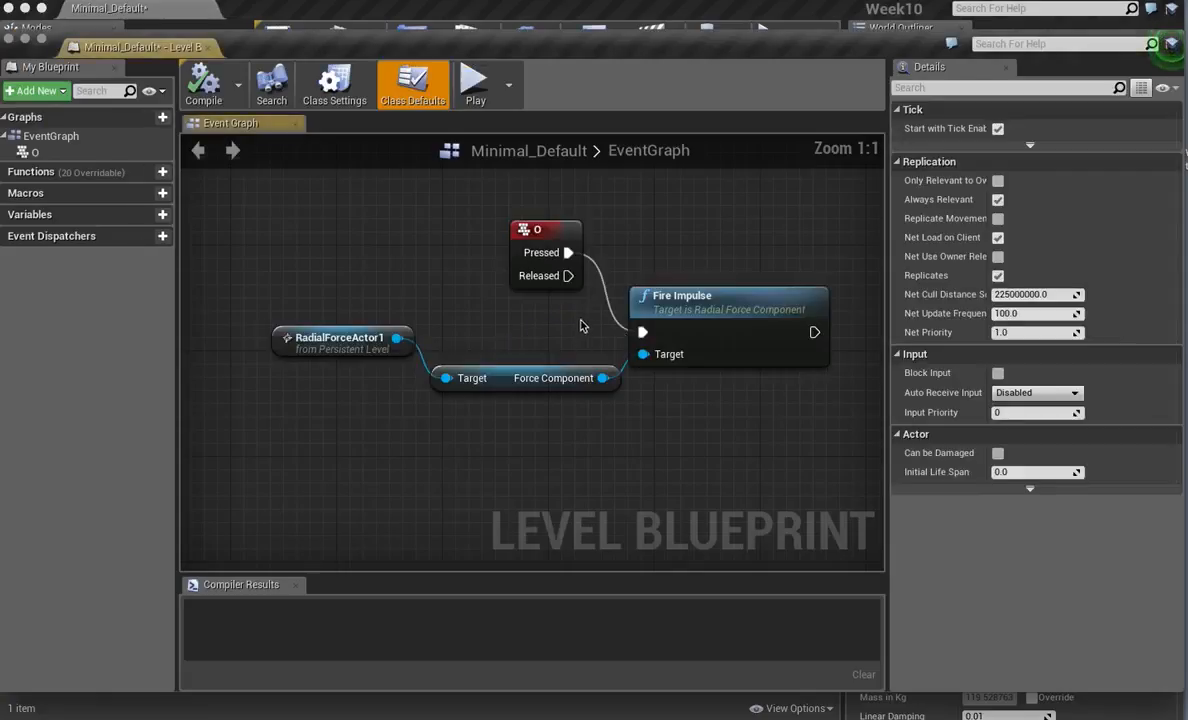
right_drag(548, 484, 575, 318)
right_click(445, 328)
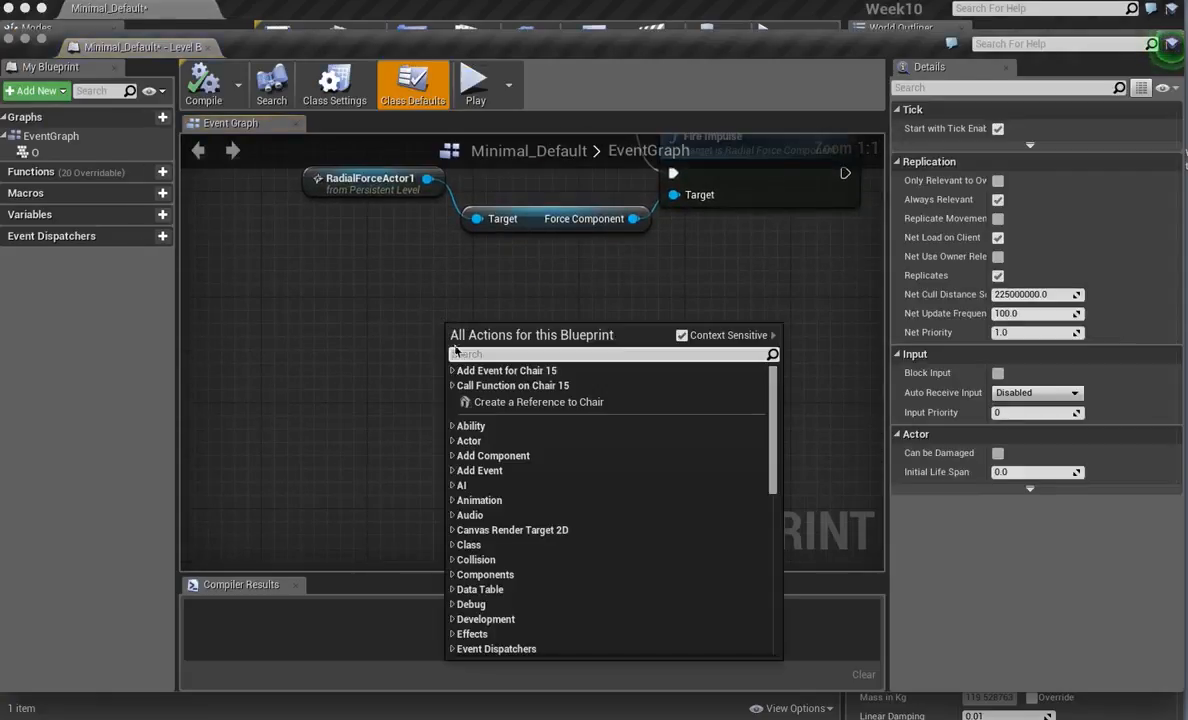
click(507, 402)
Add a Set Simulate Physics (StaticMeshComponent) node for the chair with Simulate enabled, tidy the nodes, then compile and close the blueprint.
drag(572, 337, 732, 360)
text(simul)
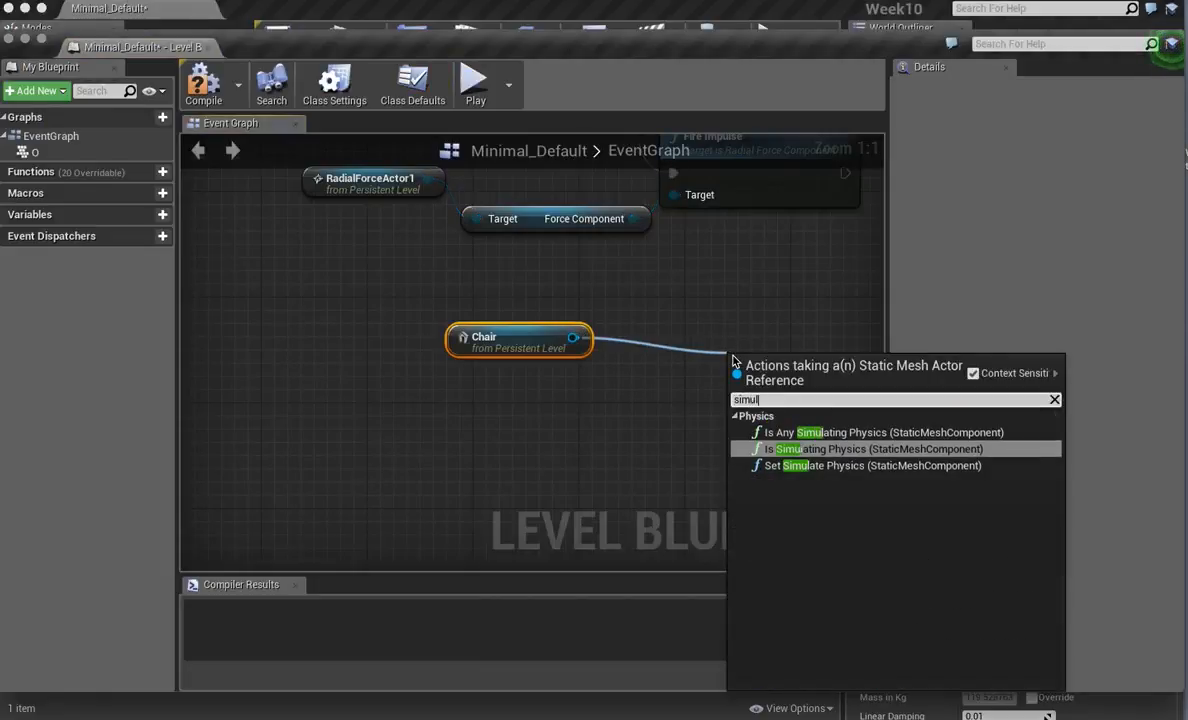
click(876, 467)
drag(515, 333, 343, 347)
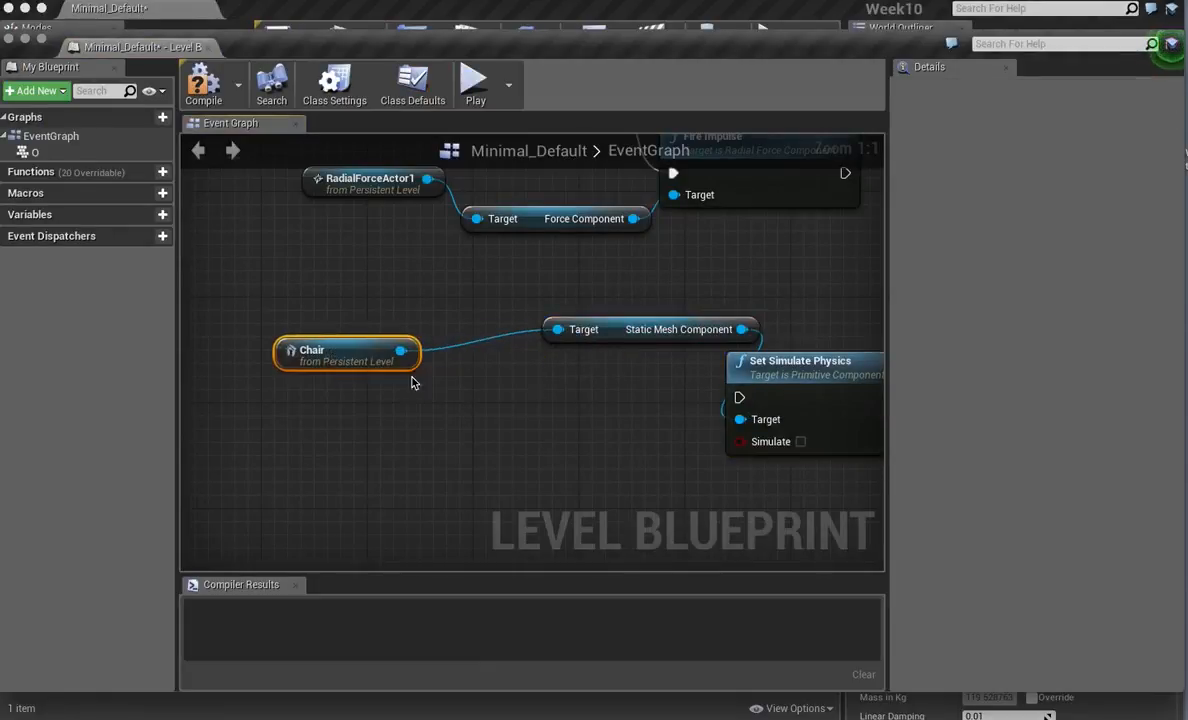
click(800, 441)
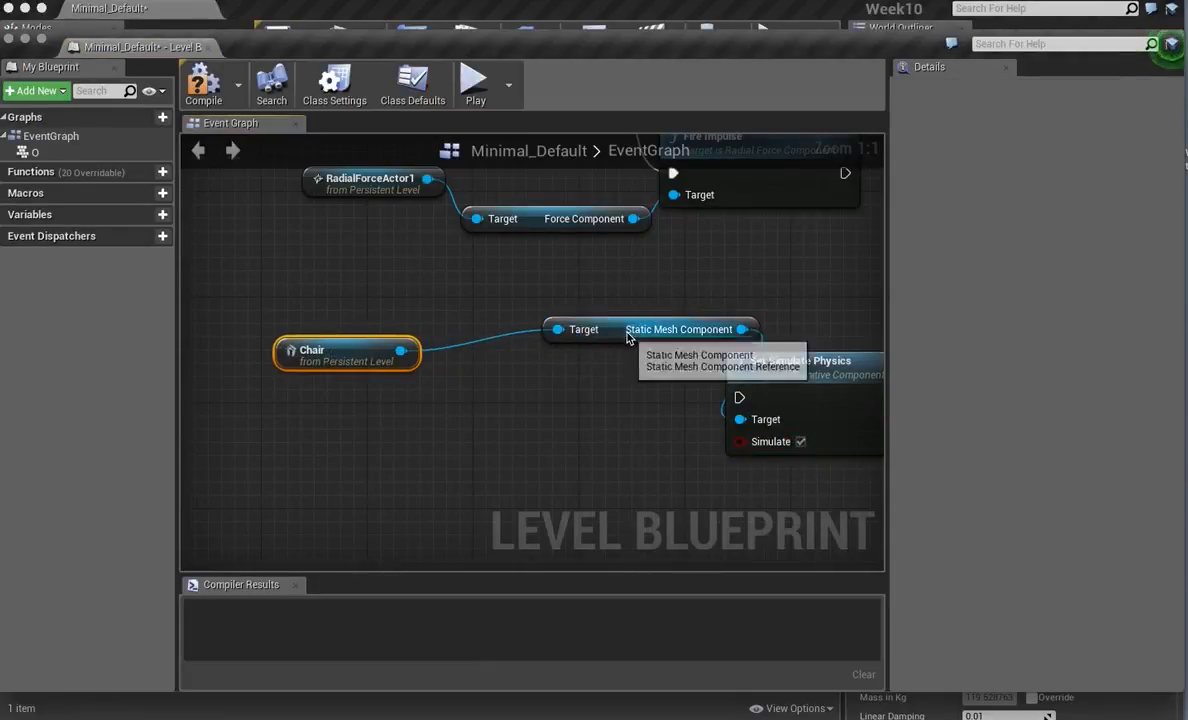
drag(628, 333, 558, 407)
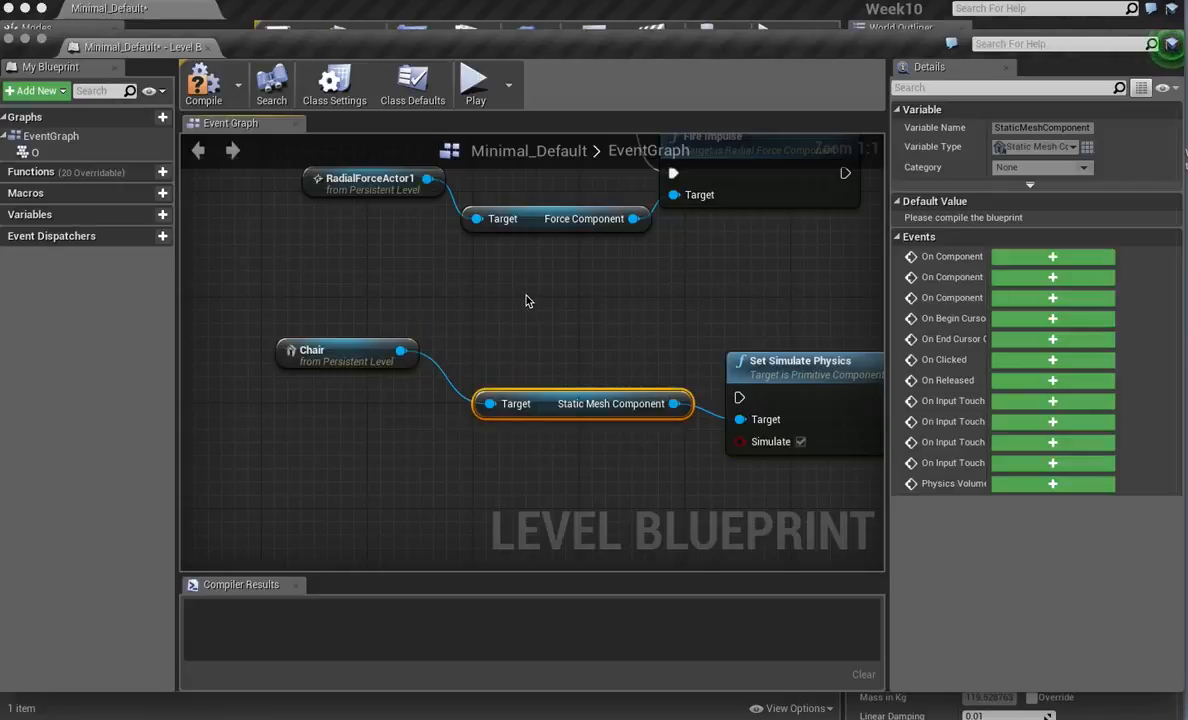
click(224, 90)
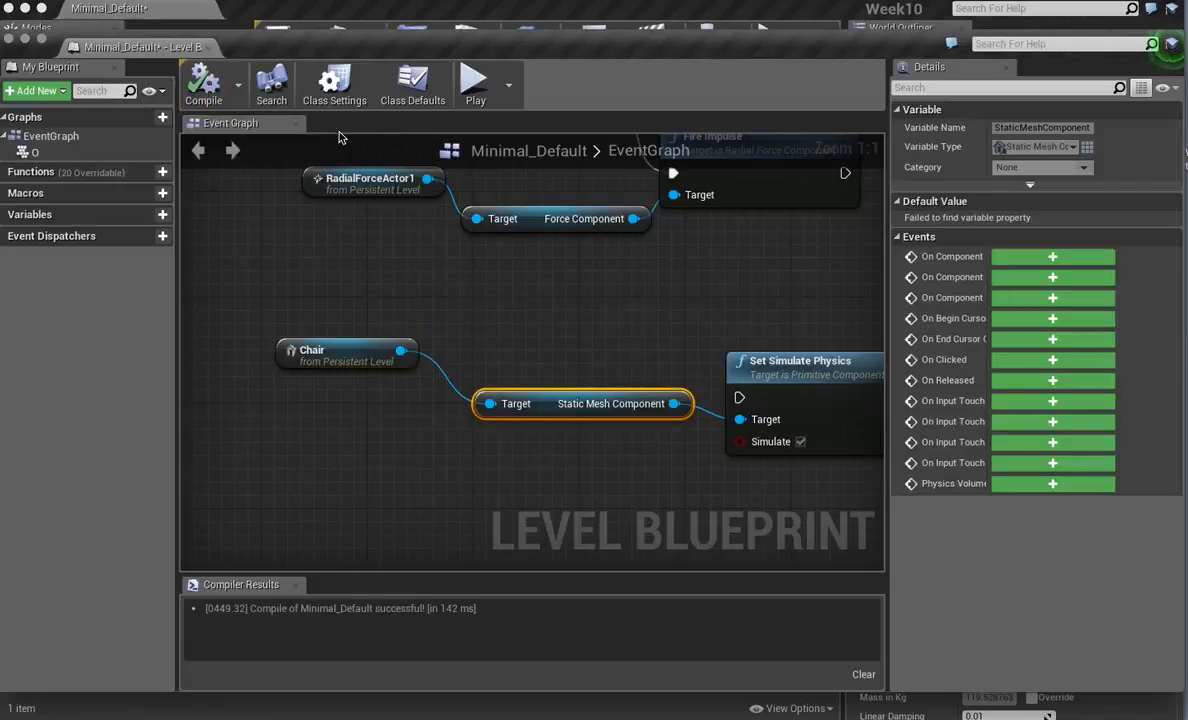
click(9, 38)
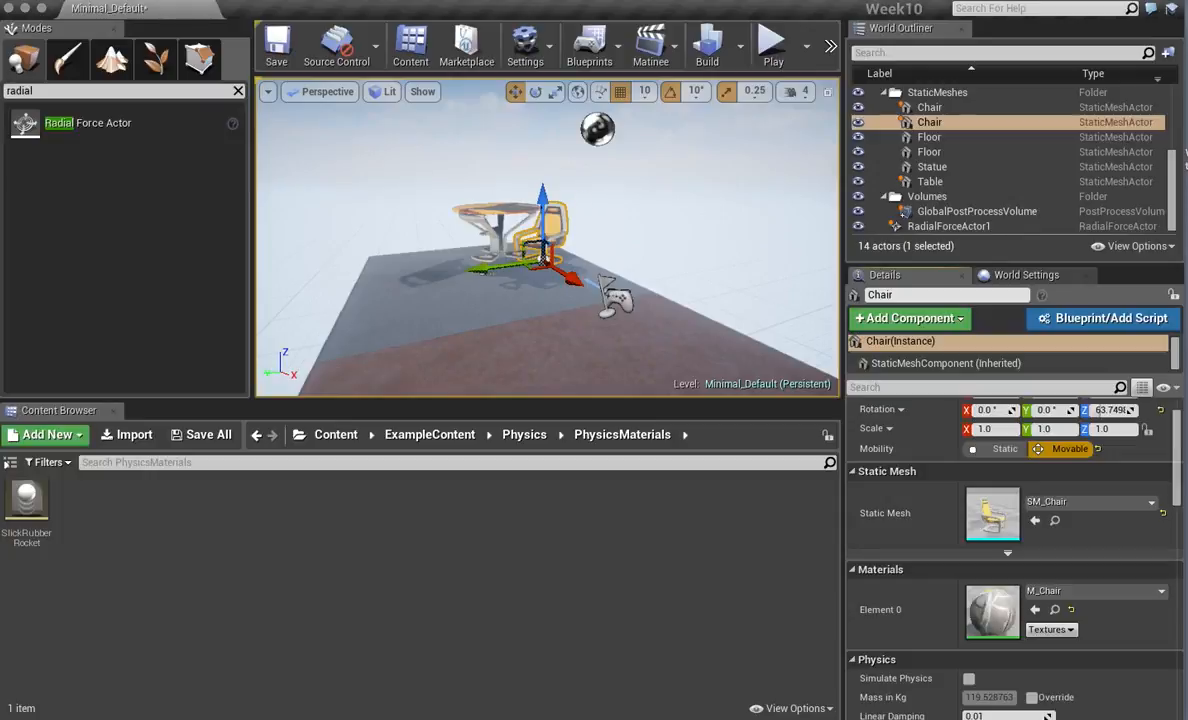
Set the radial force actor's Force Strength to 0.
click(526, 300)
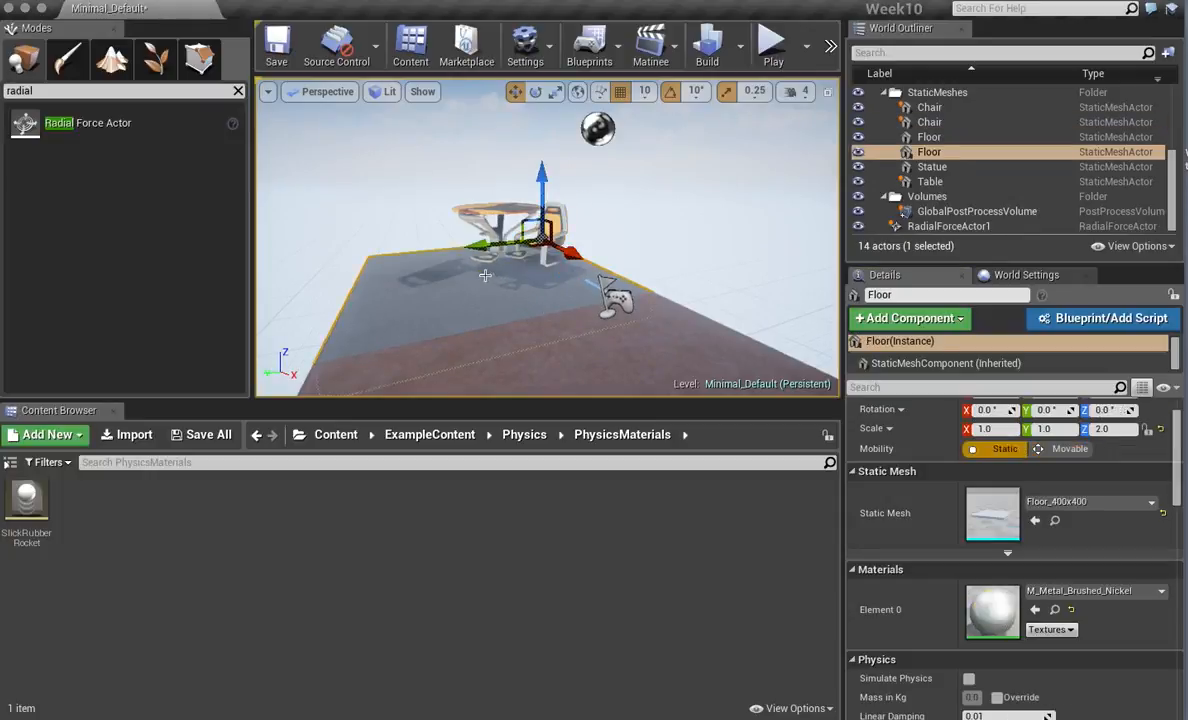
click(484, 275)
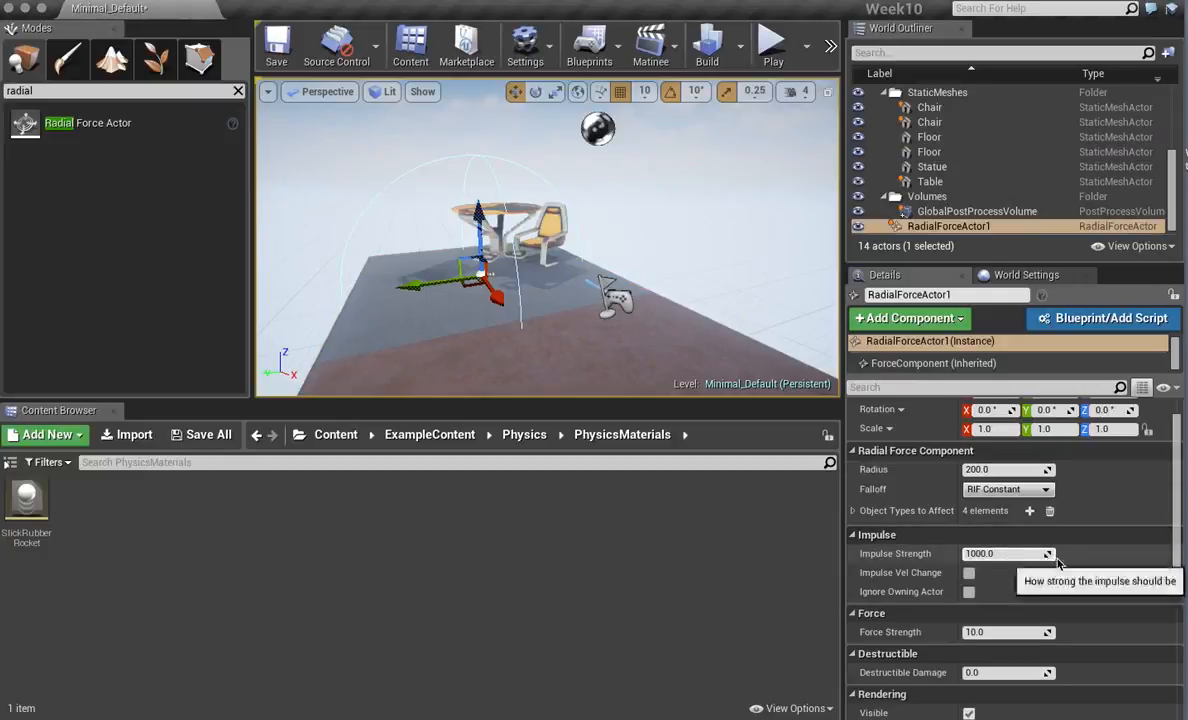
scroll(1014, 558, up, 1)
scroll(1061, 565, down, 2)
click(1004, 597)
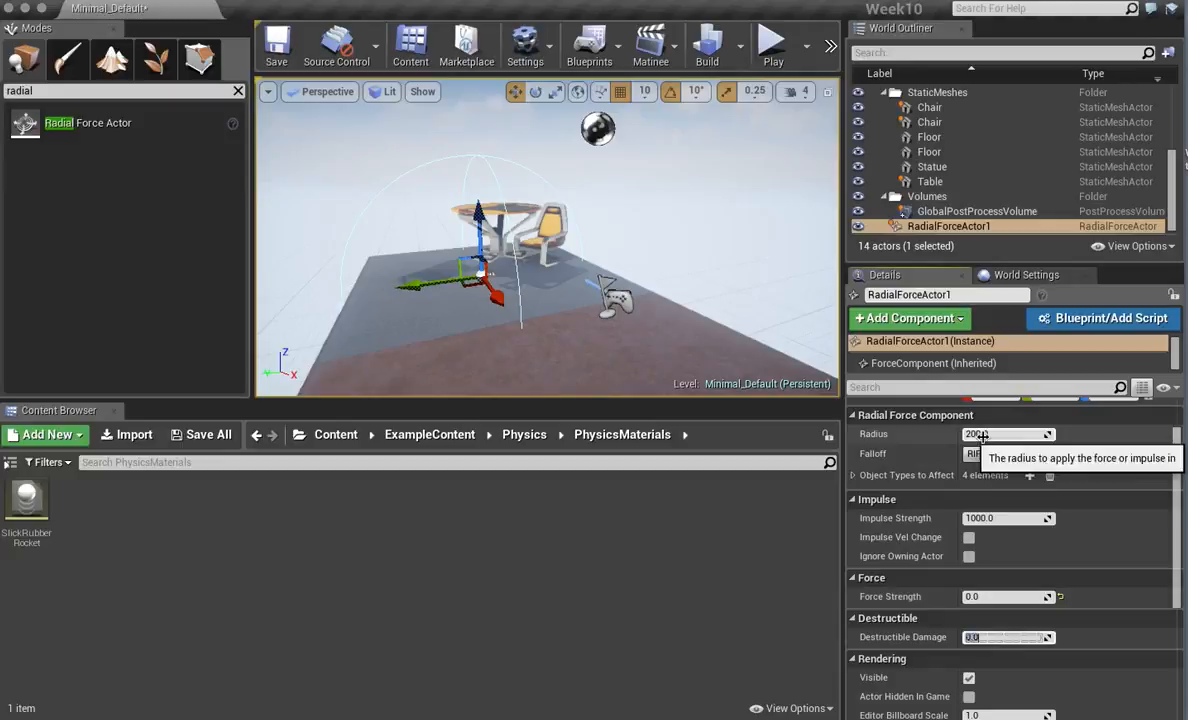
Play the level to test the radial force actor on the table, and stop the session.
right_drag(660, 260, 605, 331)
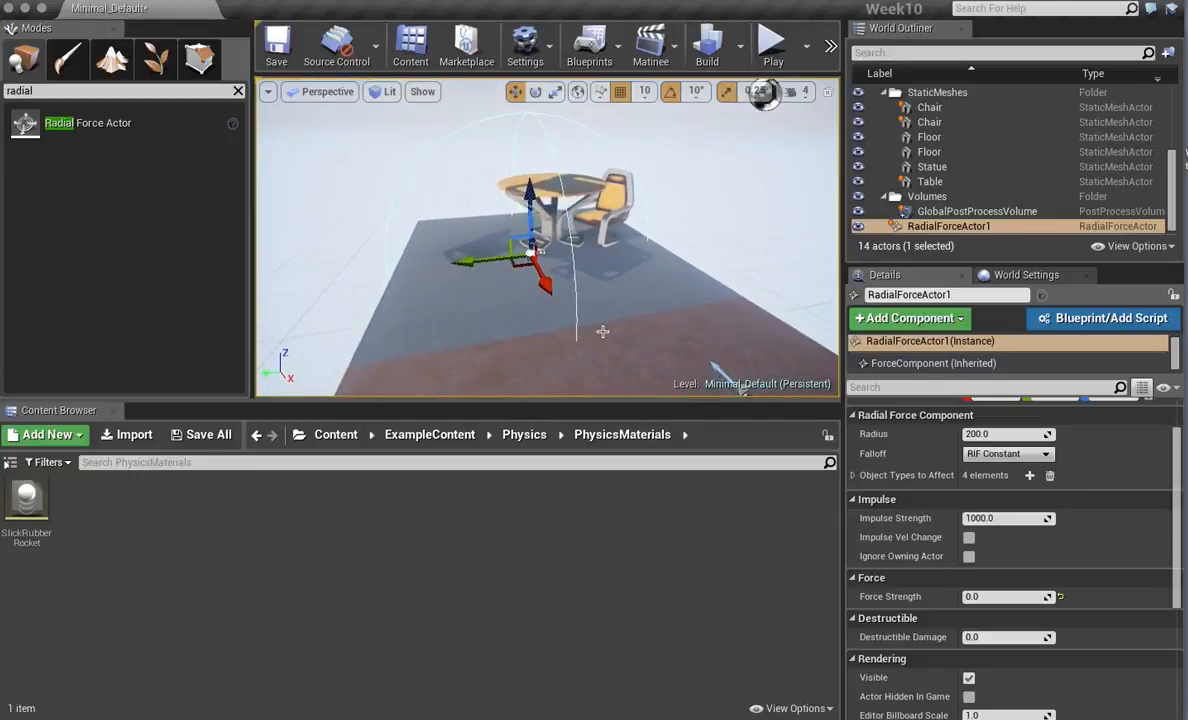
click(772, 44)
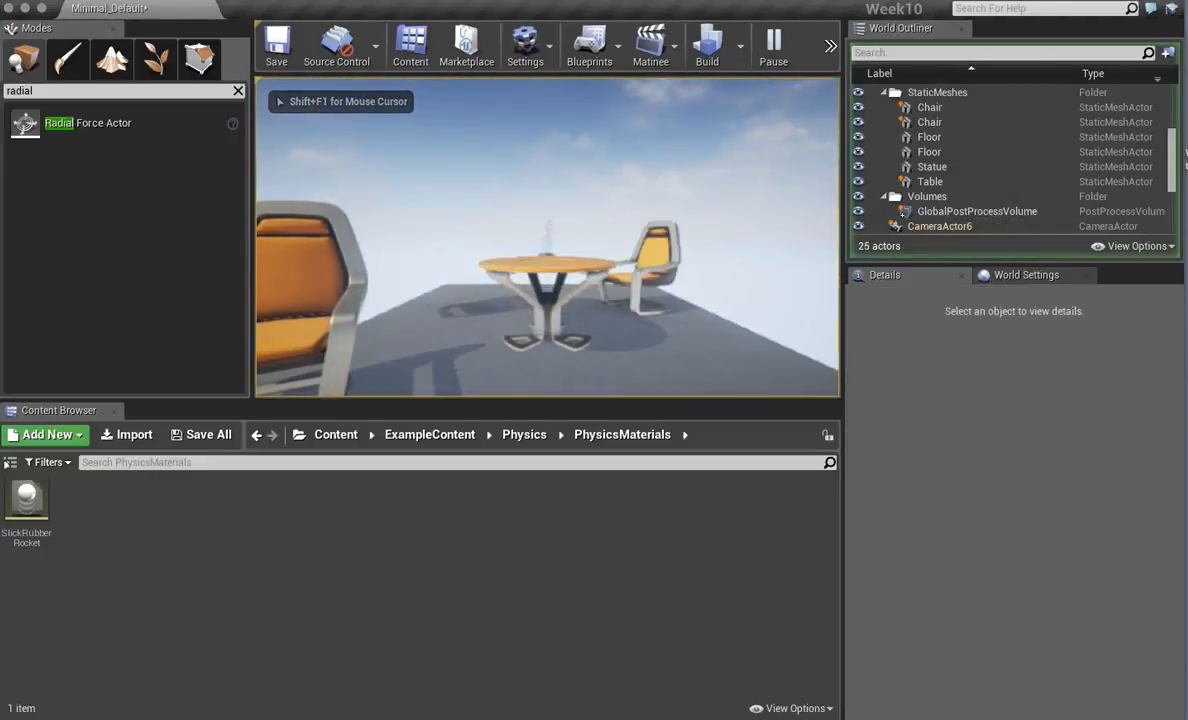
key(Escape)
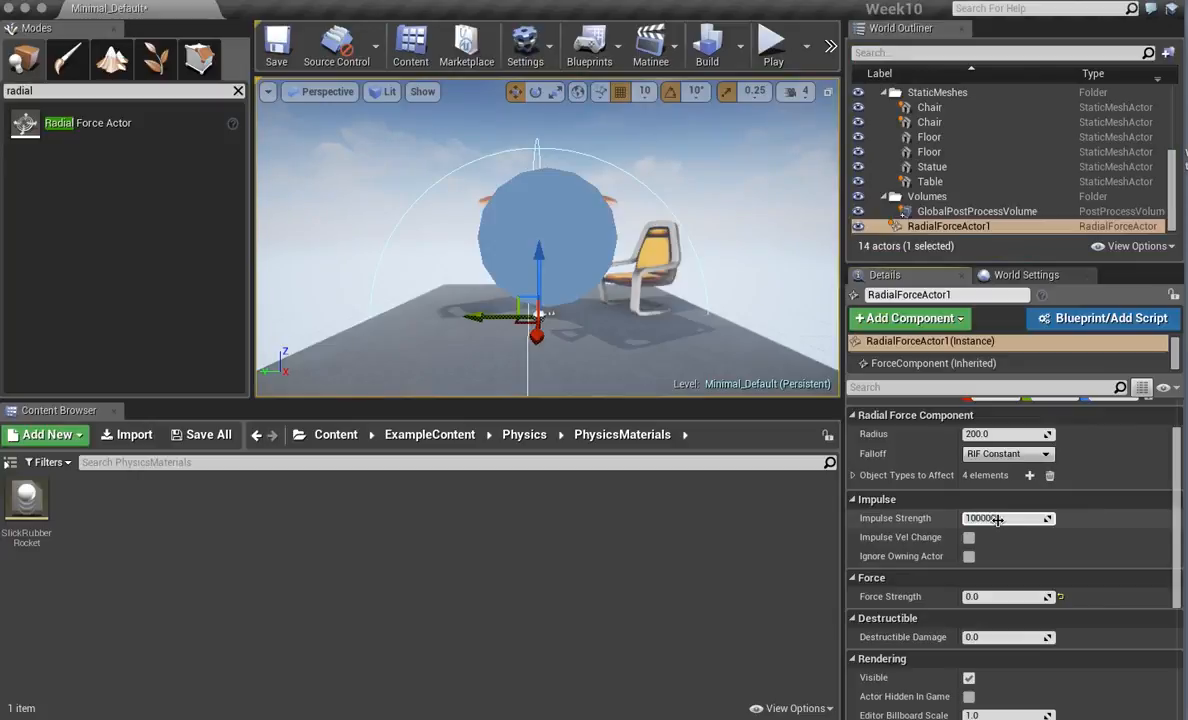
Set the radial force actor's Impulse Strength to 1000000.
key(Return)
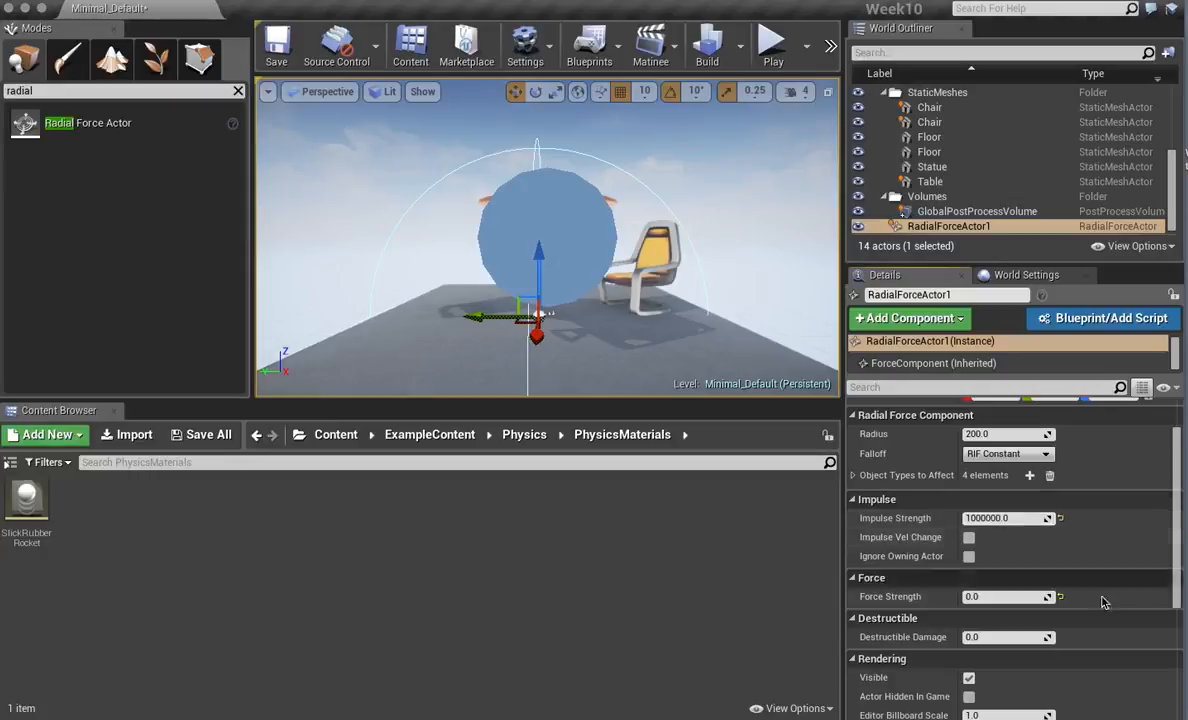
alt+drag(548, 240, 640, 264)
mouse_move(652, 164)
right_down()
mouse_move(656, 142)
mouse_move(644, 172)
mouse_move(652, 164)
right_up()
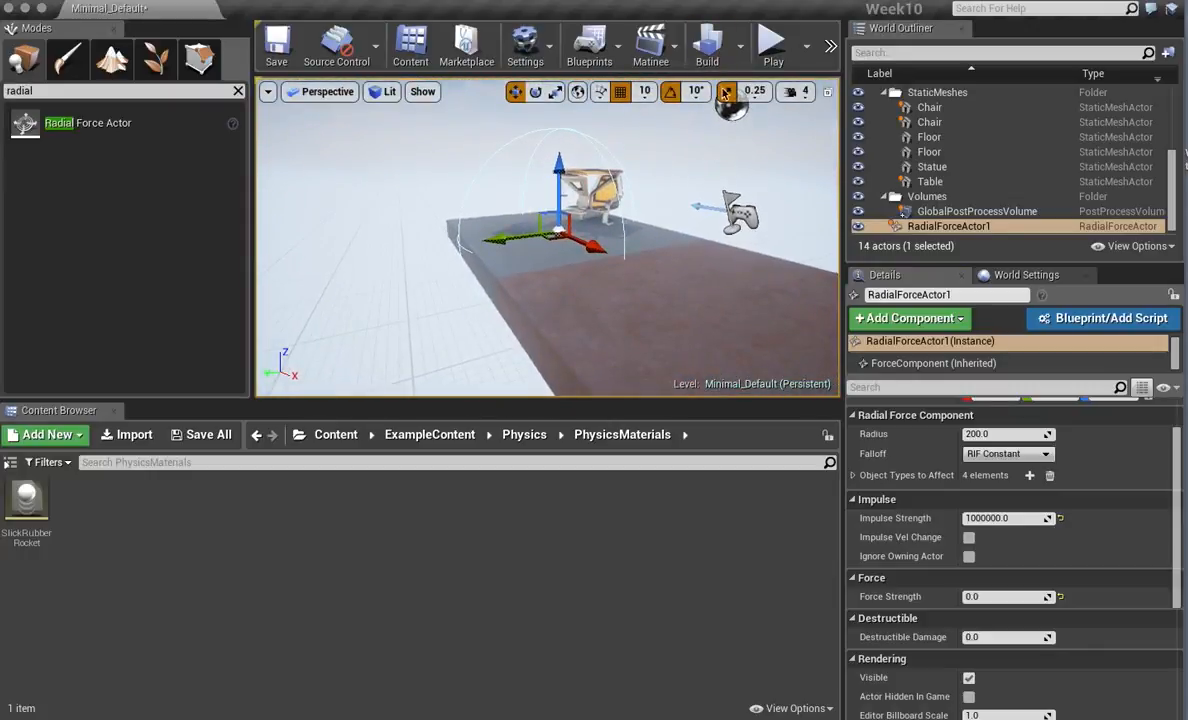
Play the level twice, moving around the table and chairs to test the stronger impulse, and stop each session.
click(771, 40)
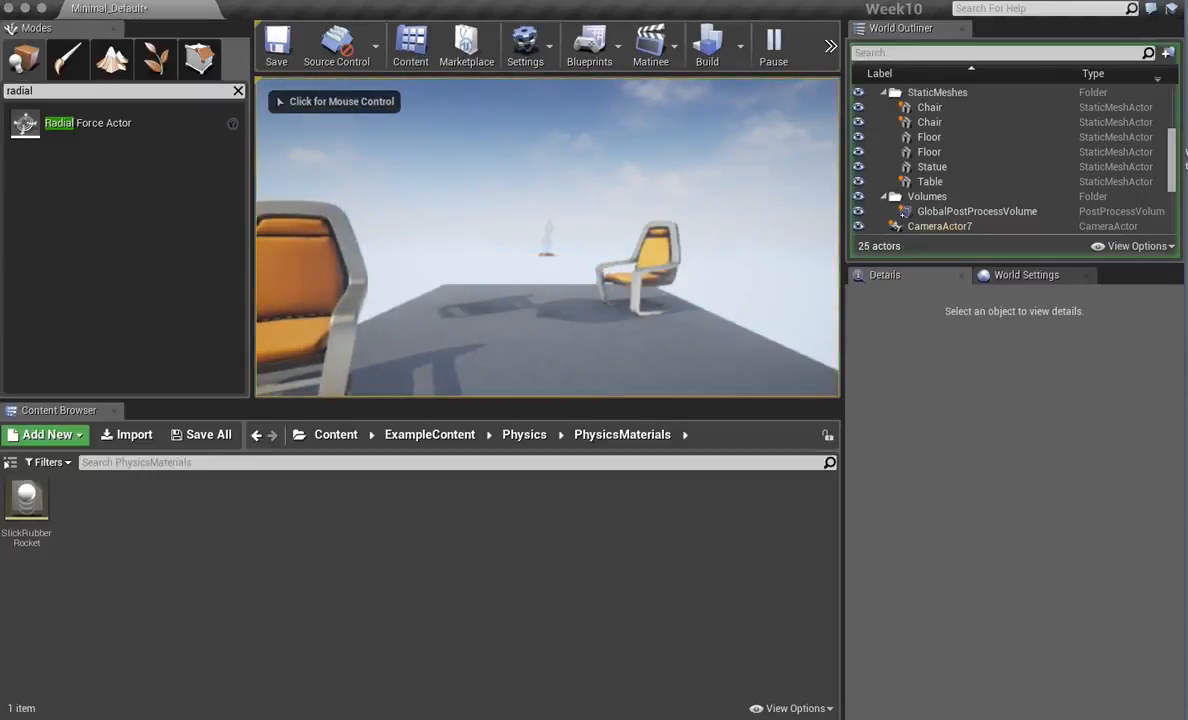
click(547, 238)
key(s)
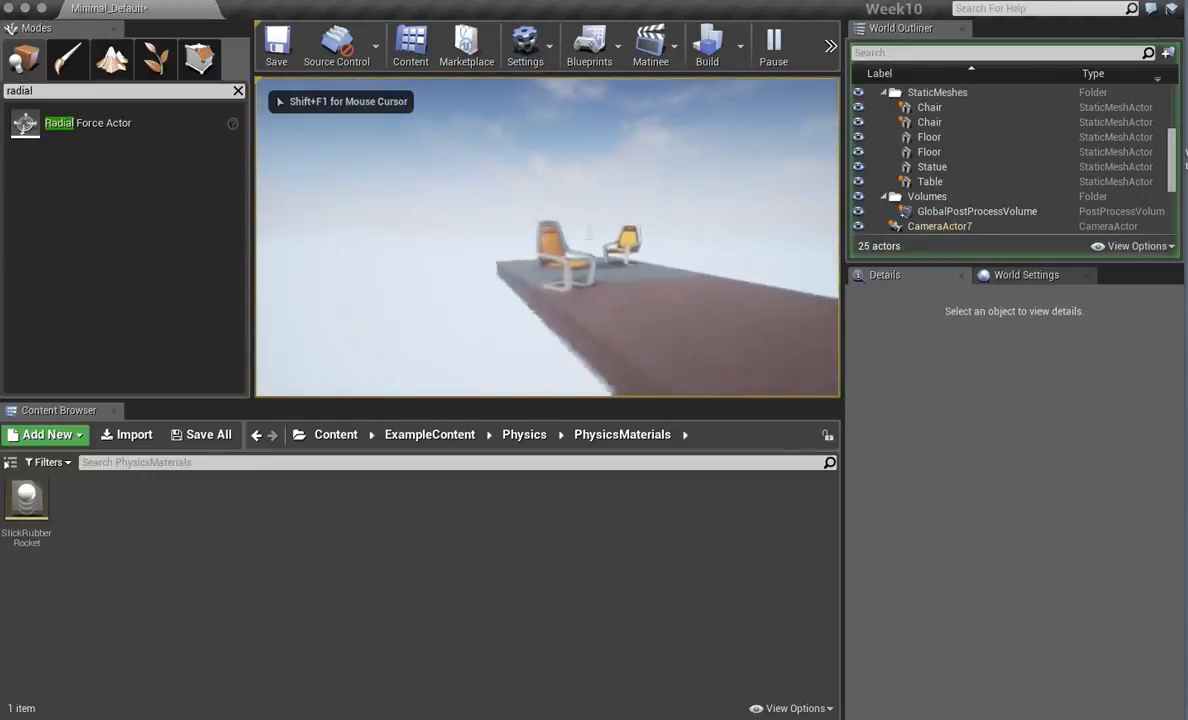
key(shift+F1)
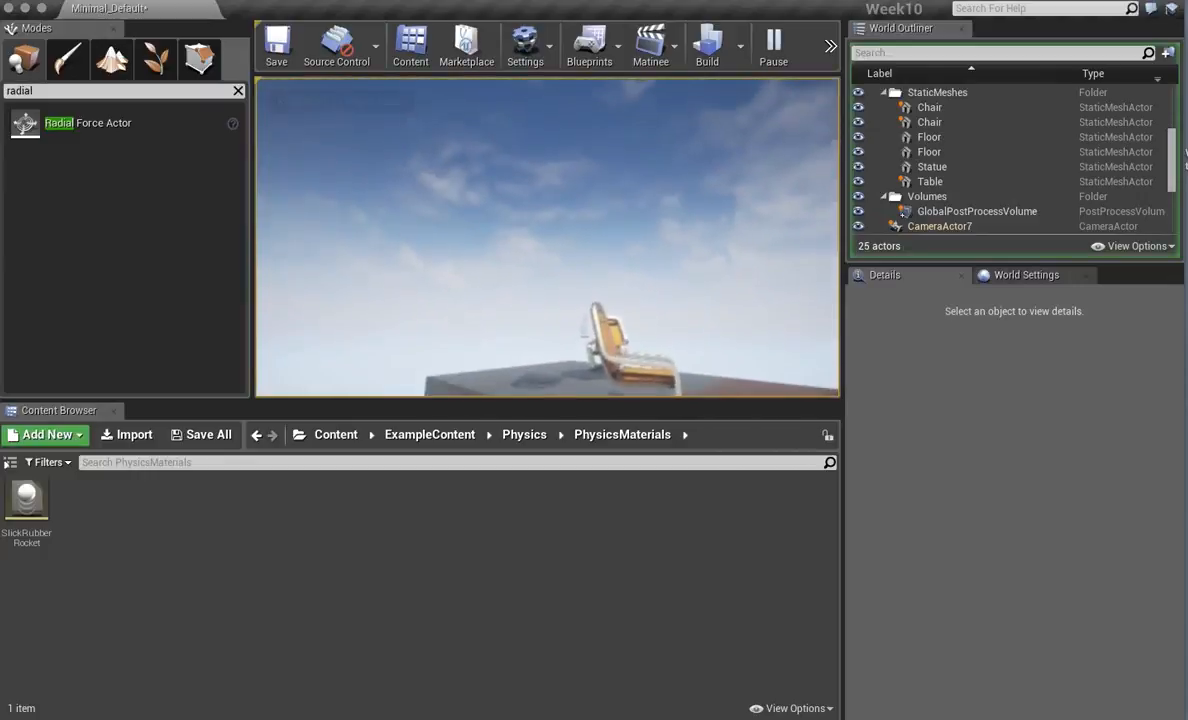
key(Escape)
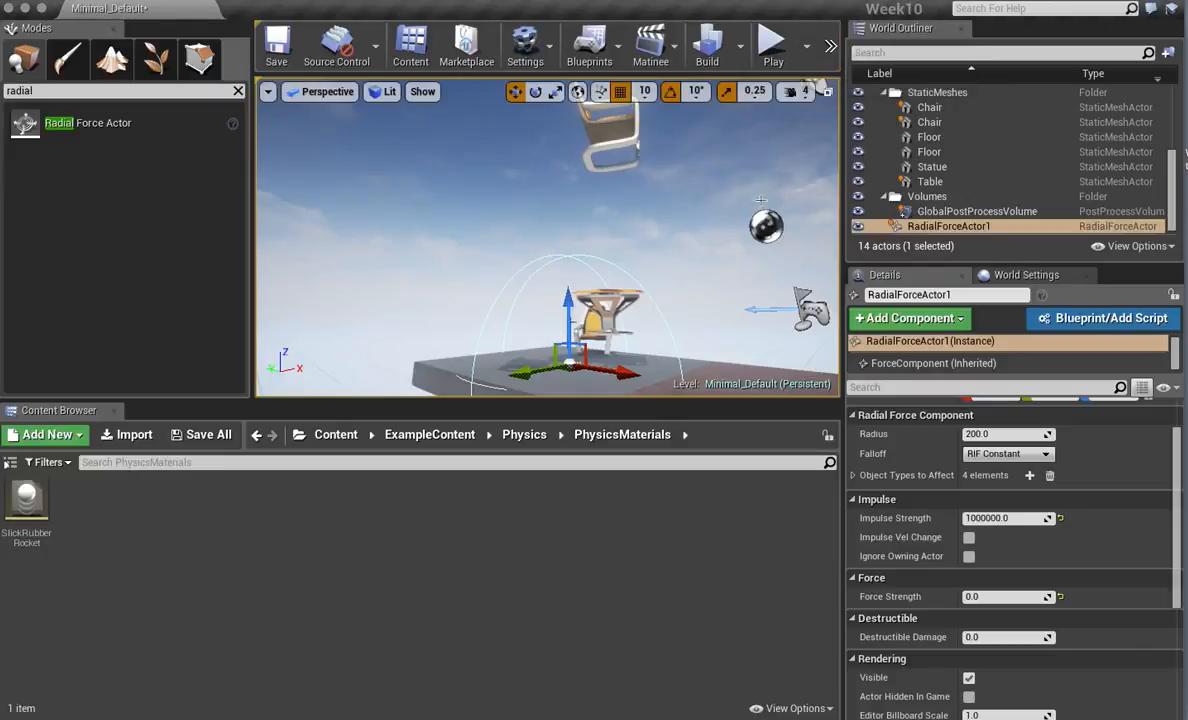
click(772, 45)
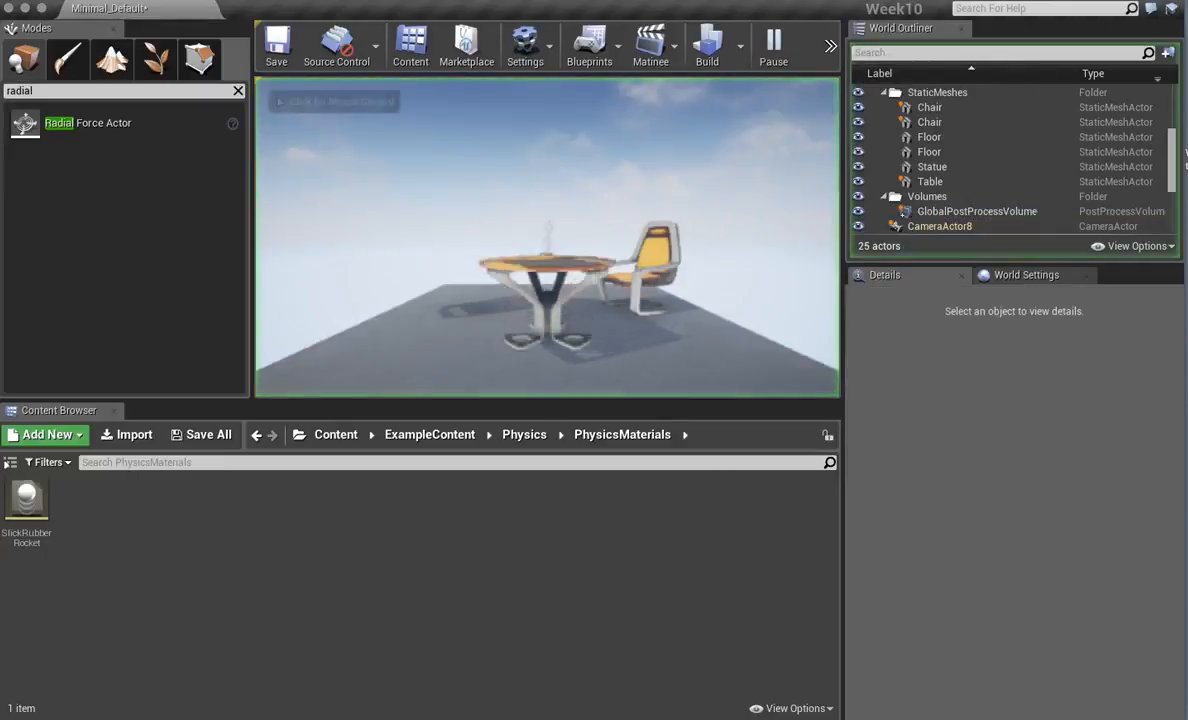
key(w)
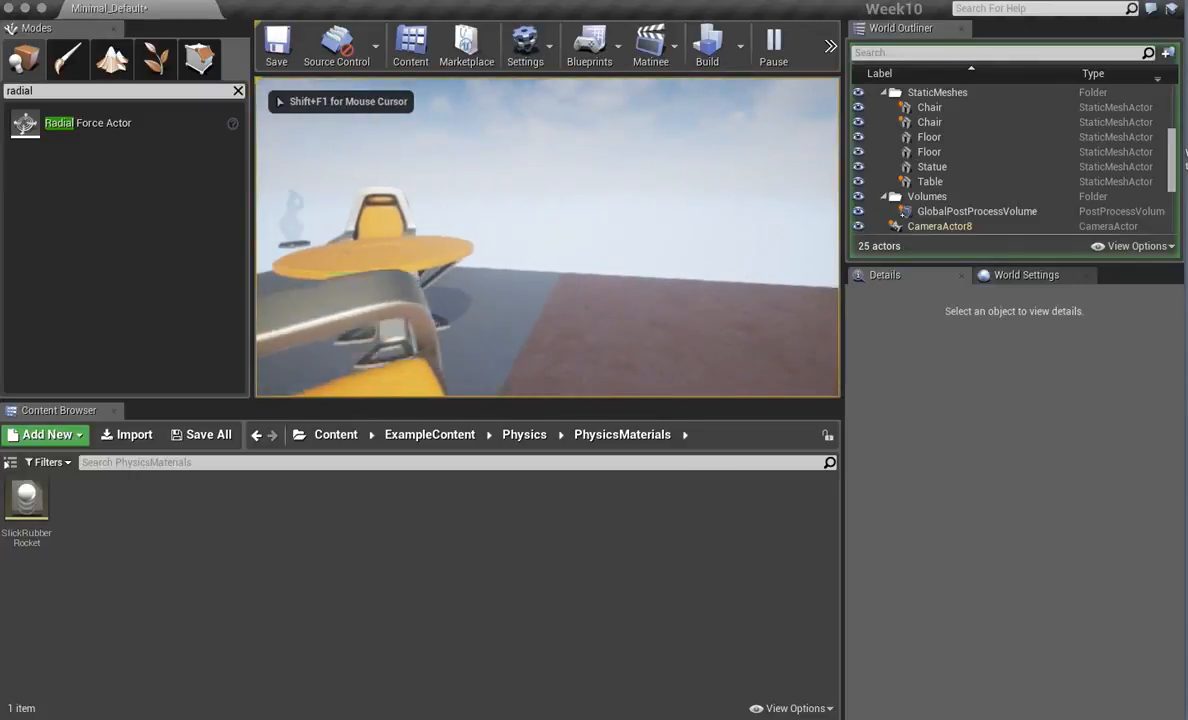
key(s)
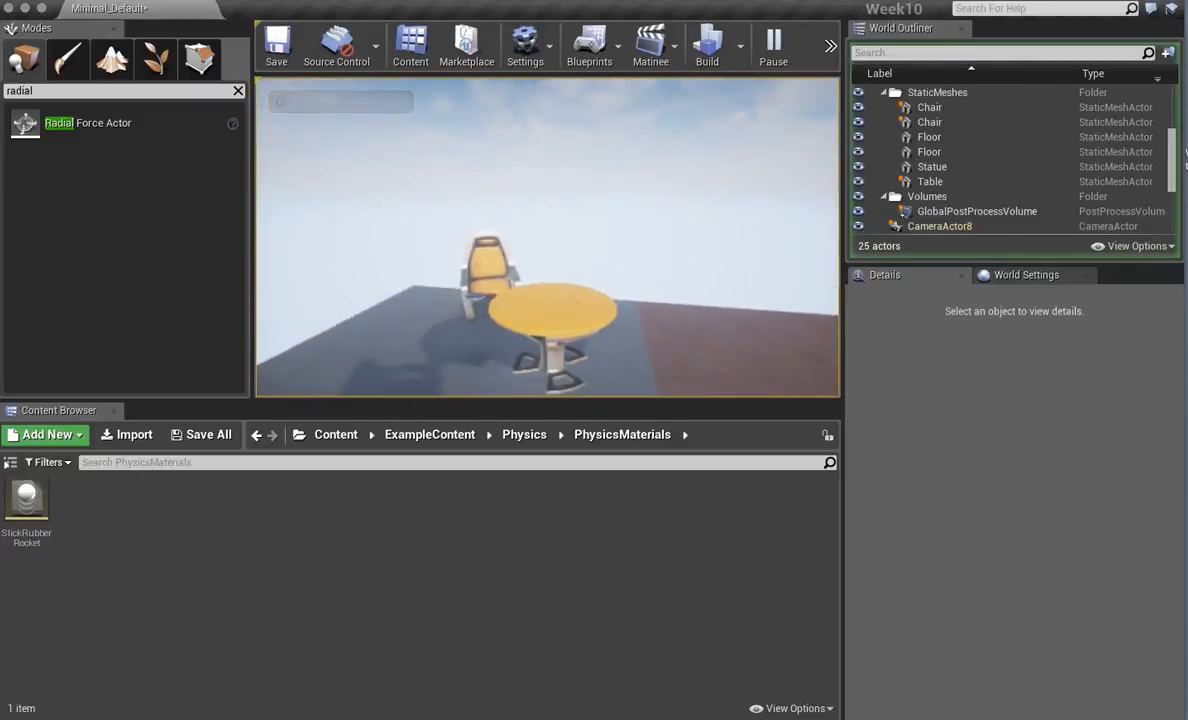
key(a)
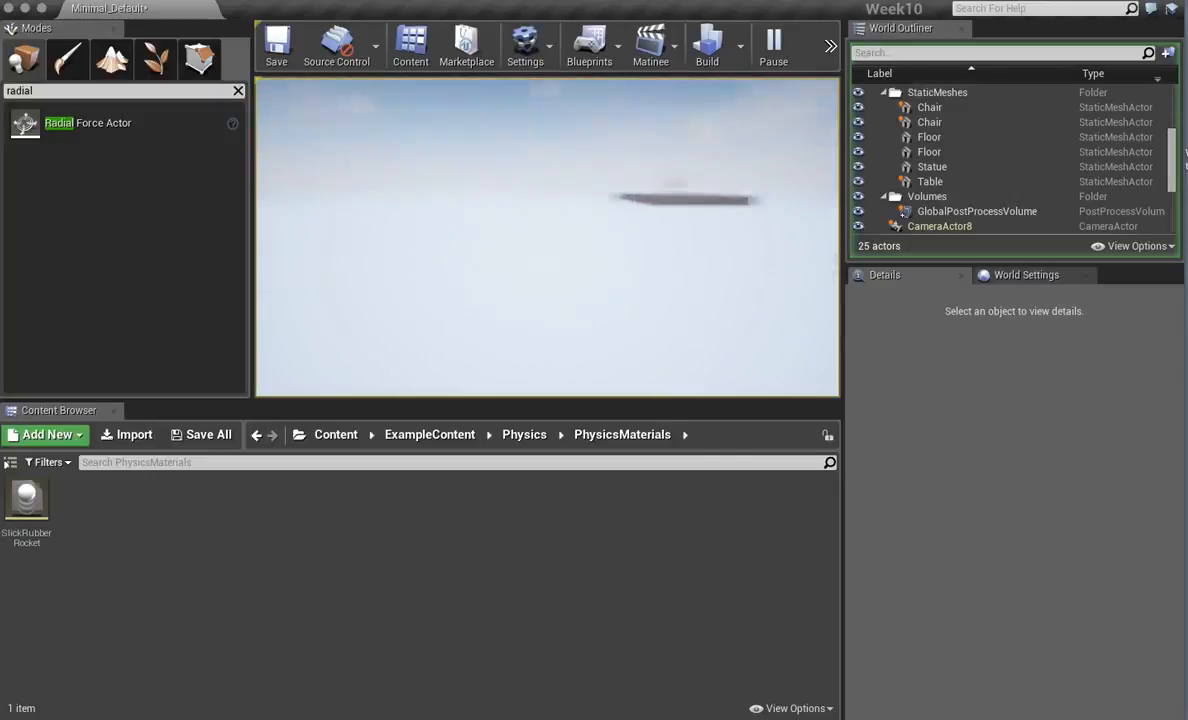
key(w)
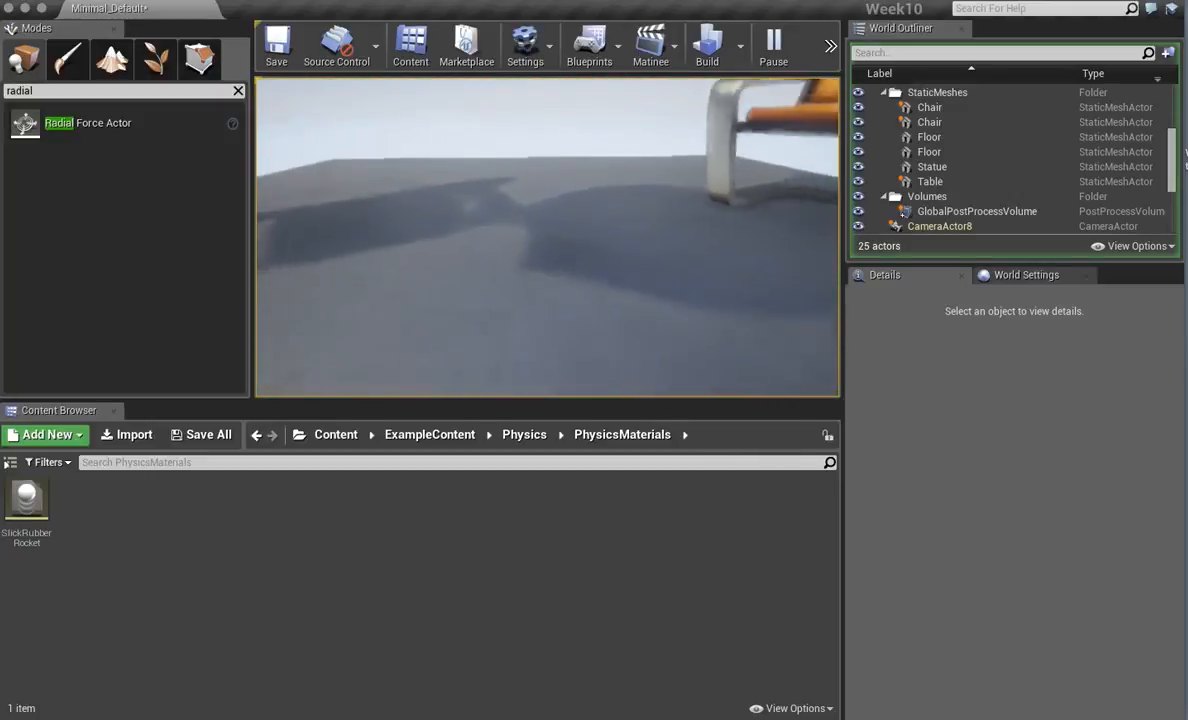
key(s)
key(Escape)
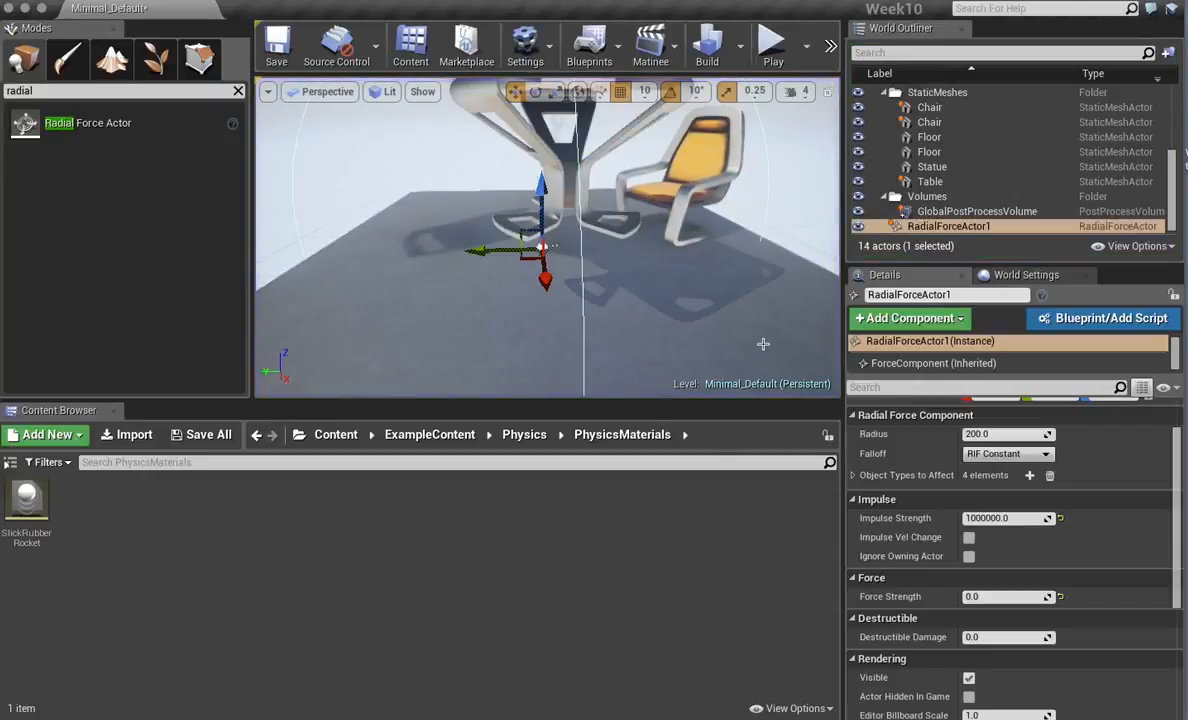
Select the chair floating high above the scene and move it along the X axis.
key(s)
right_drag(742, 330, 680, 332)
key(w)
key(e)
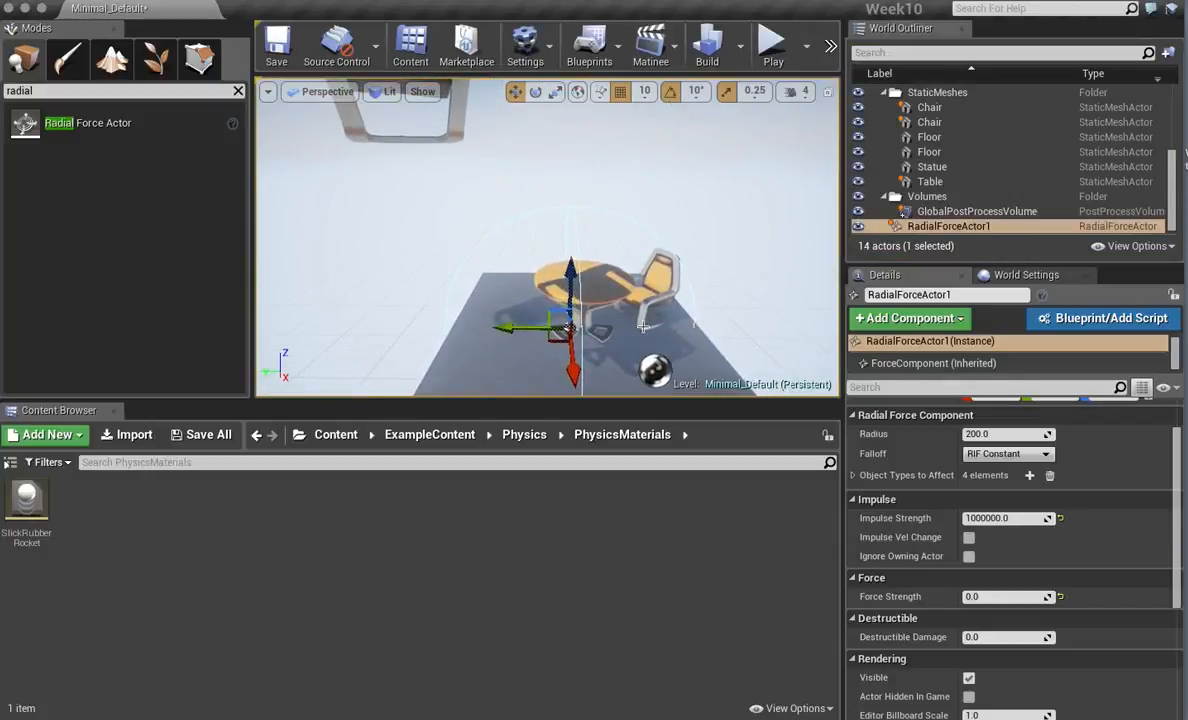
scroll(643, 326, down, 5)
click(497, 183)
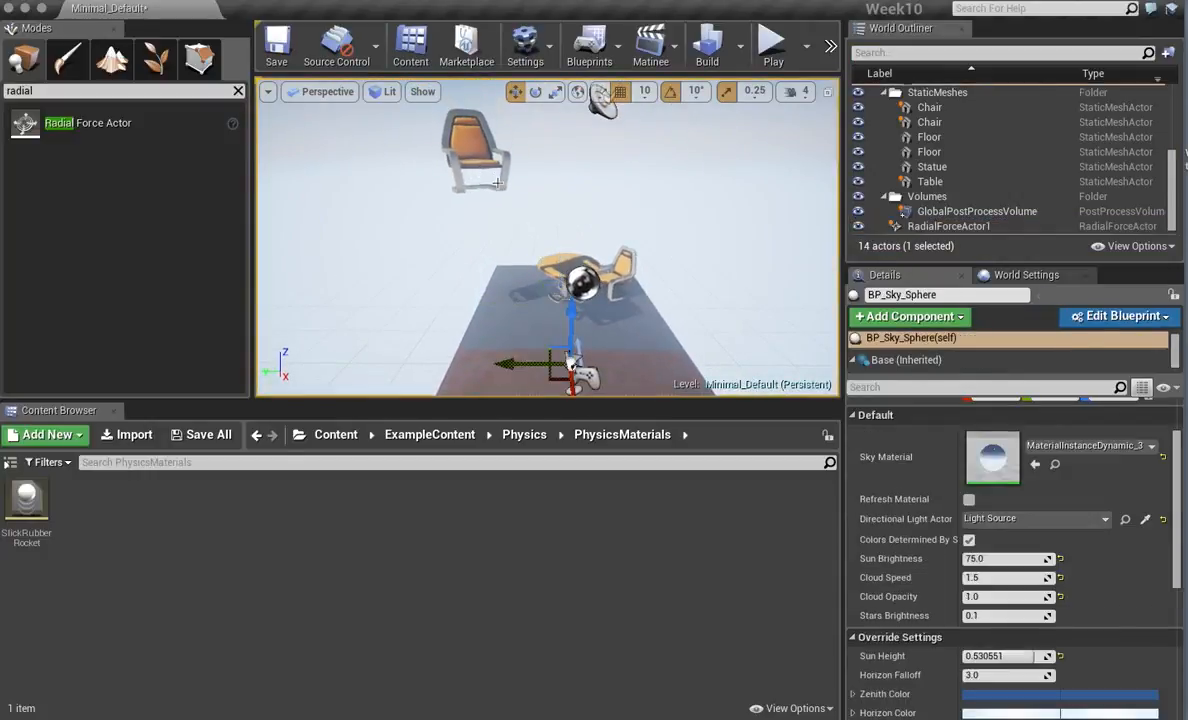
click(470, 146)
right_drag(553, 320, 500, 307)
key(d)
key(e)
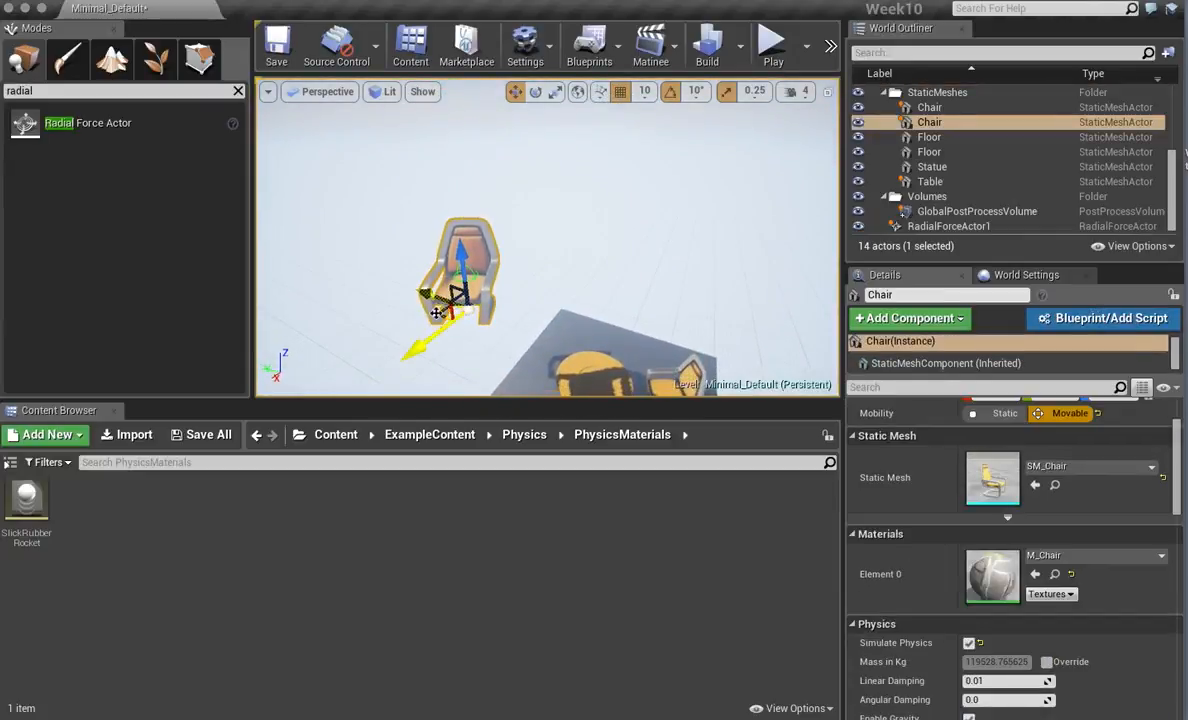
drag(441, 313, 547, 306)
Lower the floating chair toward the table's height and shift it along the Y axis to one side of the table.
right_drag(547, 306, 638, 270)
key(a)
key(q)
key(d)
key(q)
key(s)
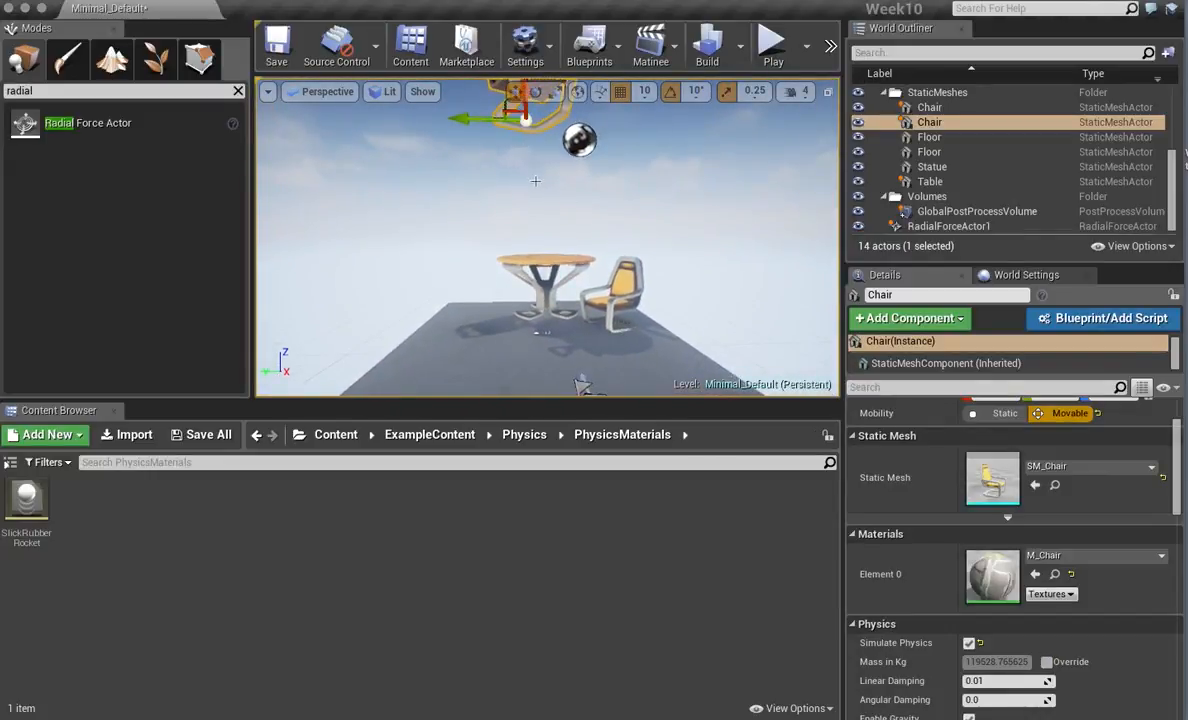
key(f)
drag(519, 229, 519, 314)
mouse_move(519, 314)
right_down()
mouse_move(542, 306)
mouse_move(526, 306)
right_up()
key(q)
key(a)
right_drag(607, 379, 586, 356)
key(w)
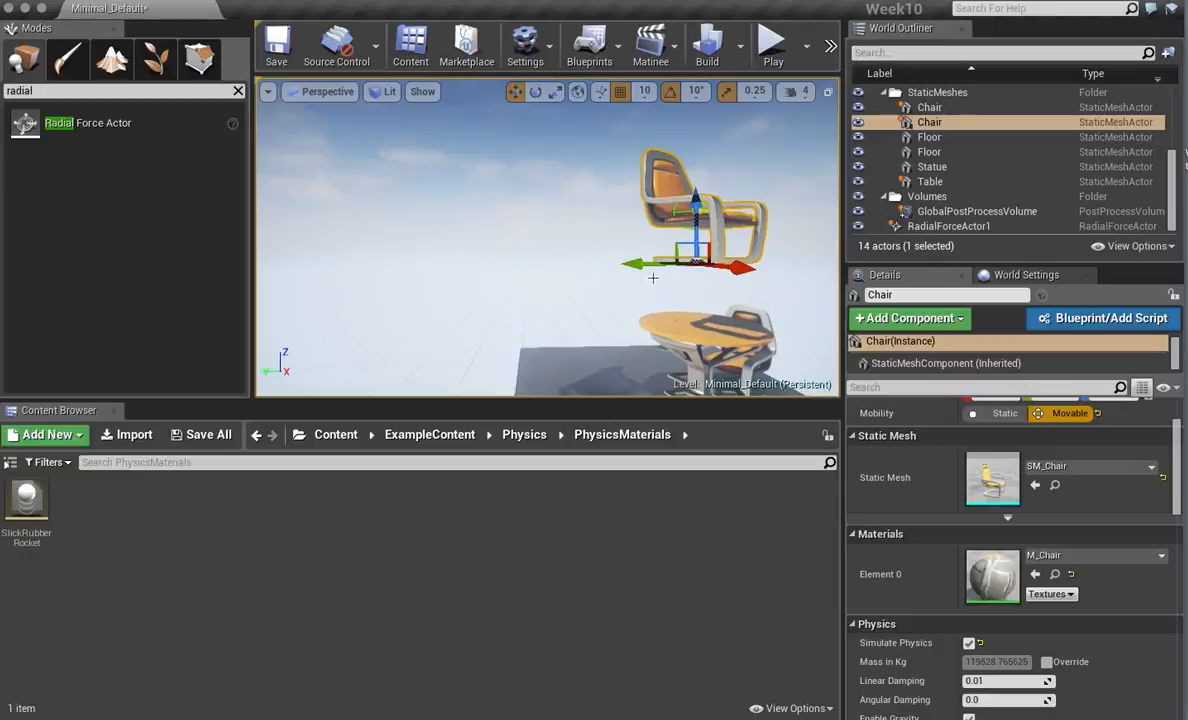
drag(633, 265, 577, 178)
Position the other chair in the air above the table and play the level to check both chairs.
click(606, 296)
drag(540, 247, 483, 247)
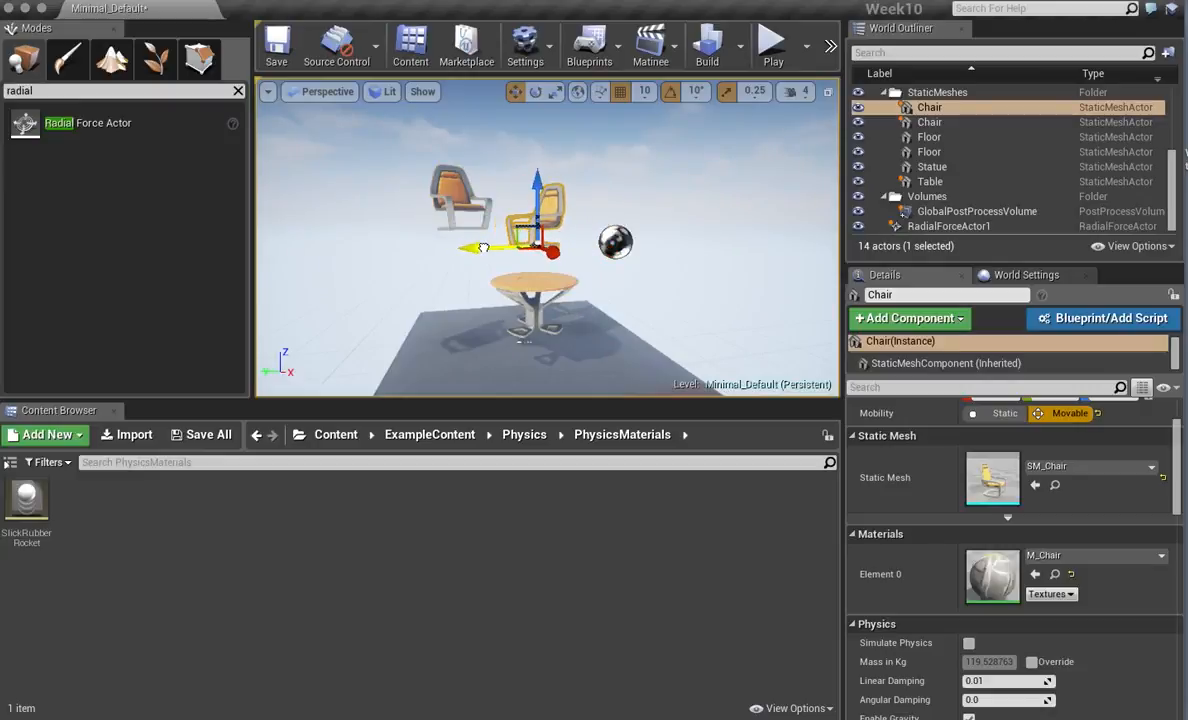
click(775, 55)
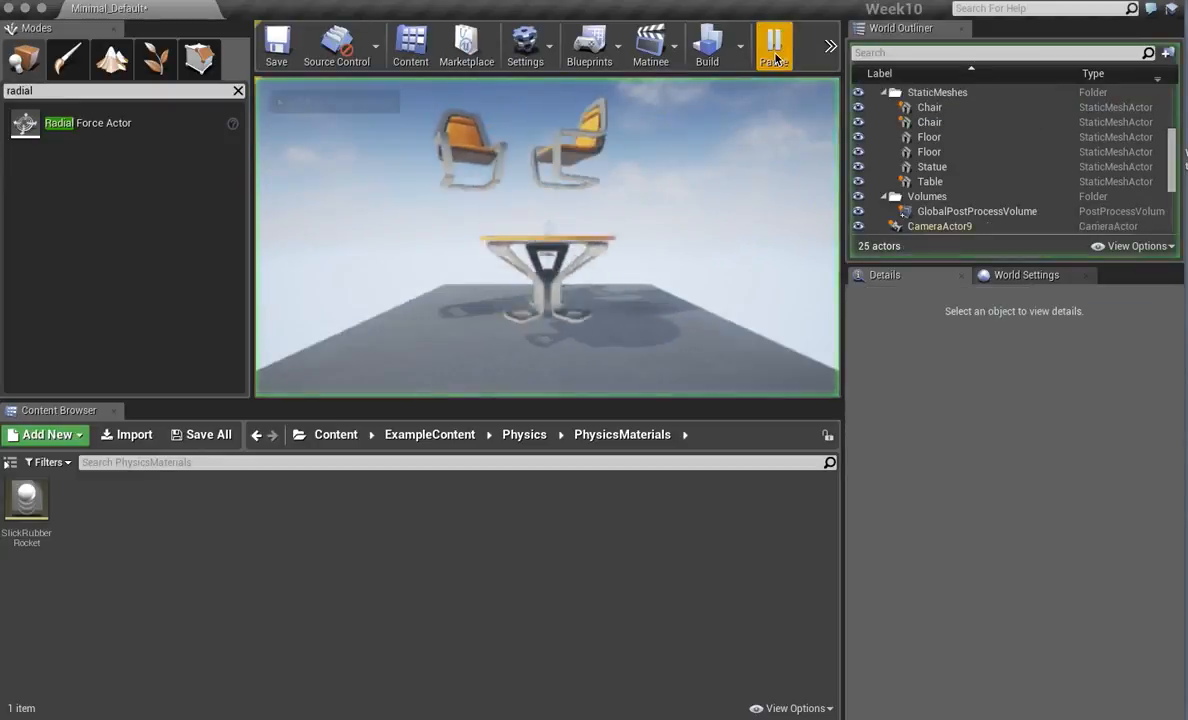
click(829, 47)
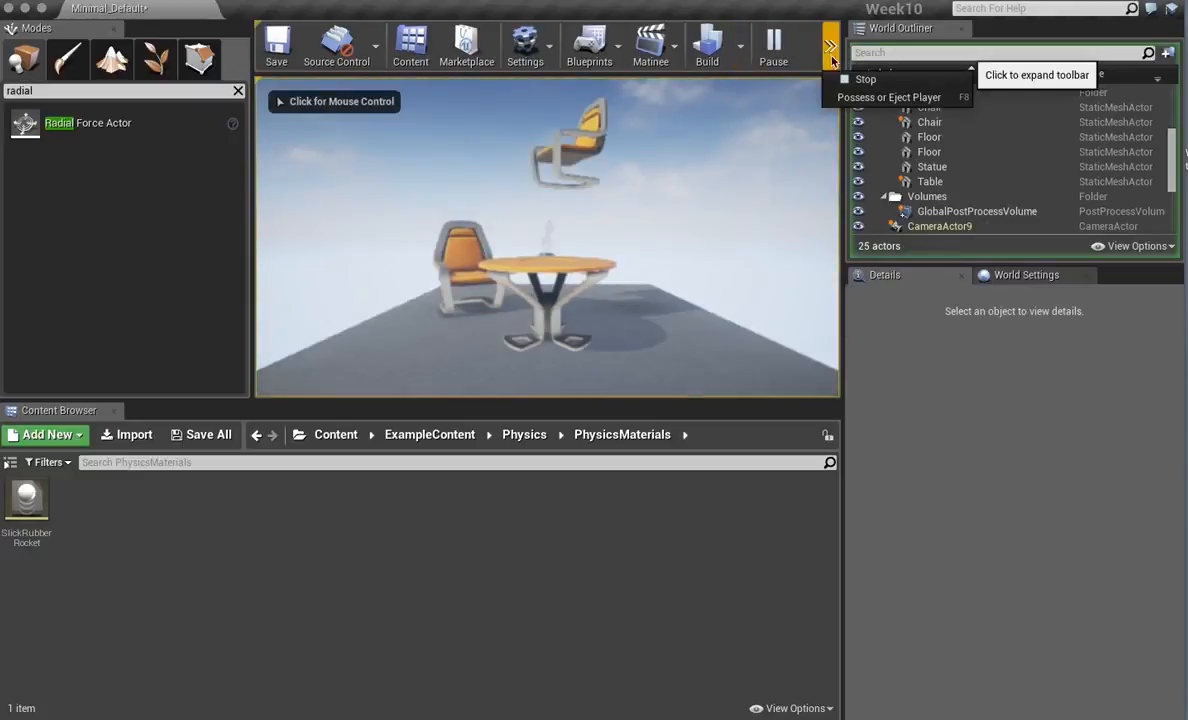
click(840, 80)
Place a Physics Constraint Actor on the tabletop and raise it slightly so it sits between the table and the chair above.
alt+drag(647, 216, 745, 238)
drag(680, 218, 755, 232)
alt+drag(610, 318, 596, 172)
middle_drag(596, 251, 540, 251)
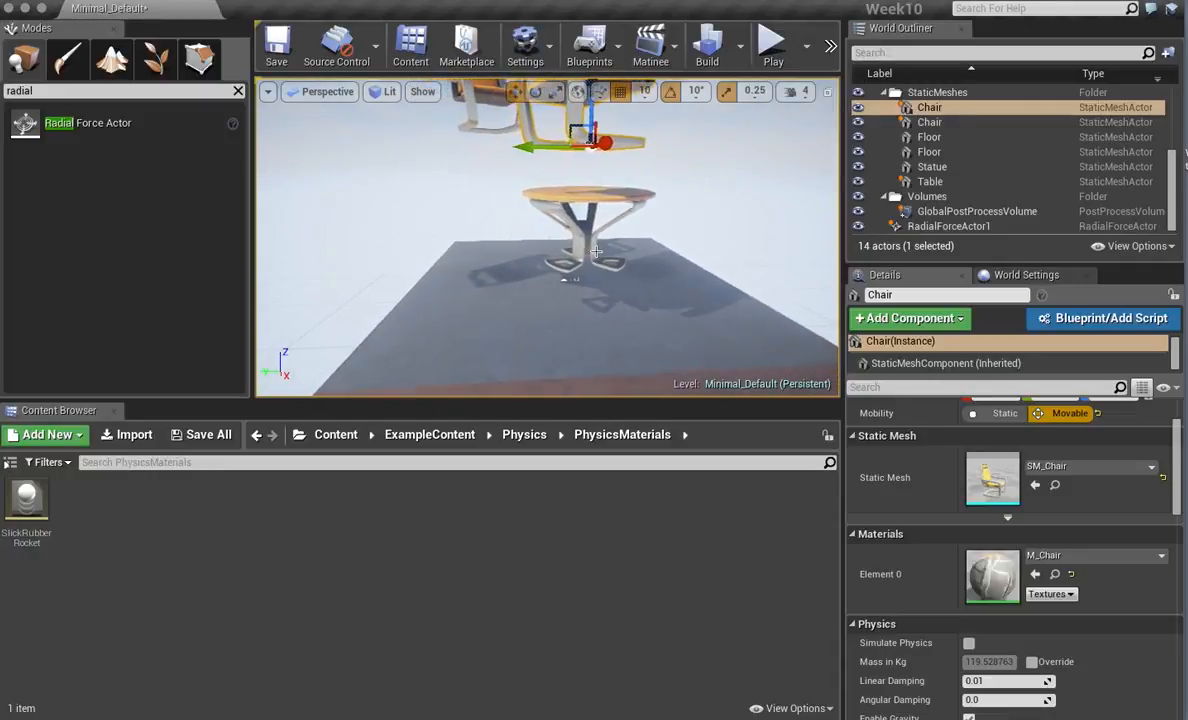
click(20, 89)
text(contr)
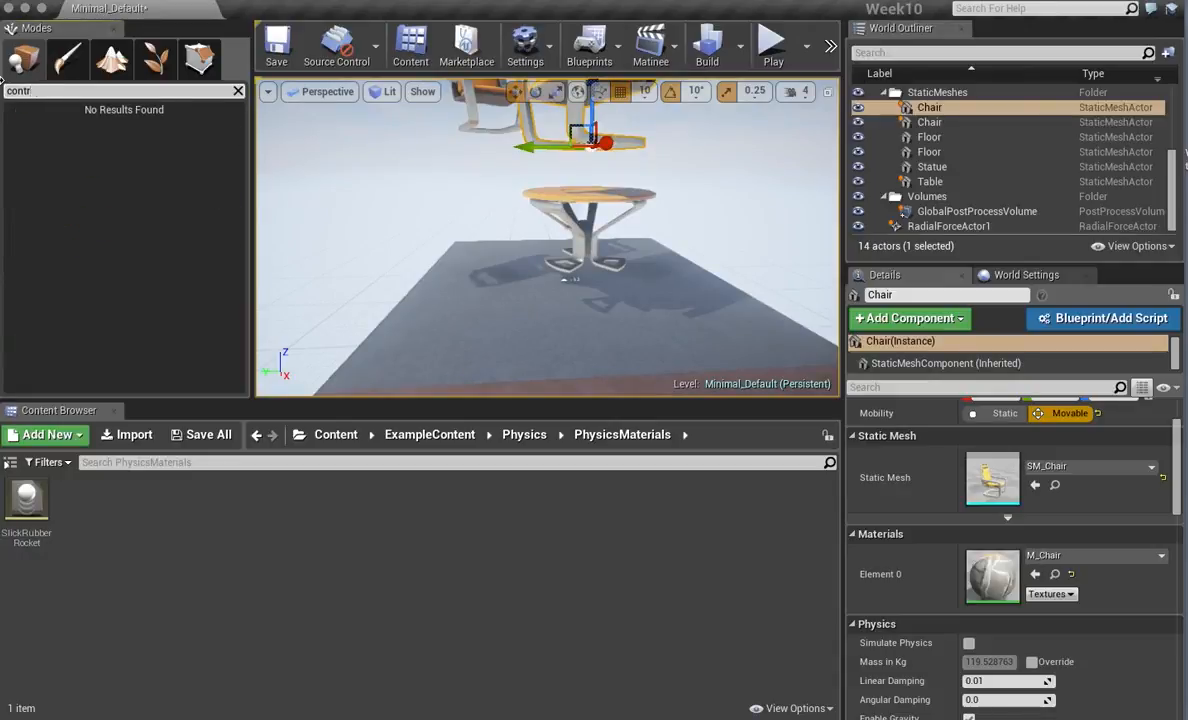
key(BackSpace)
key(BackSpace)
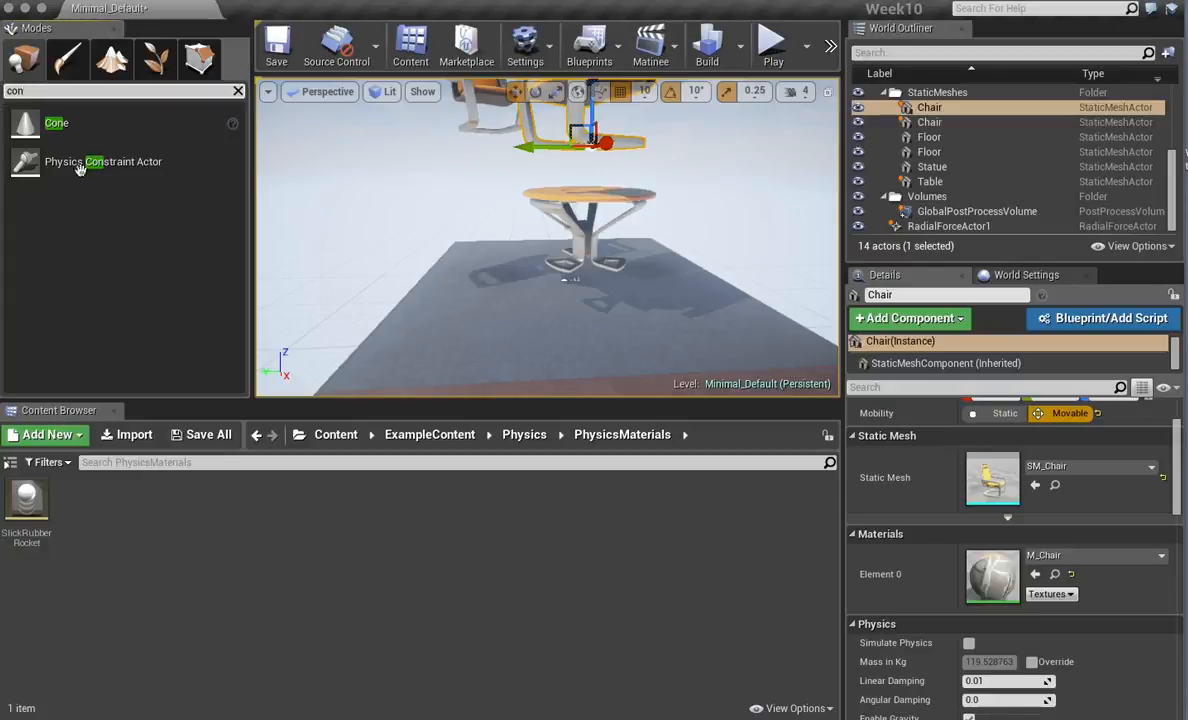
drag(88, 172, 587, 193)
right_drag(587, 193, 808, 198)
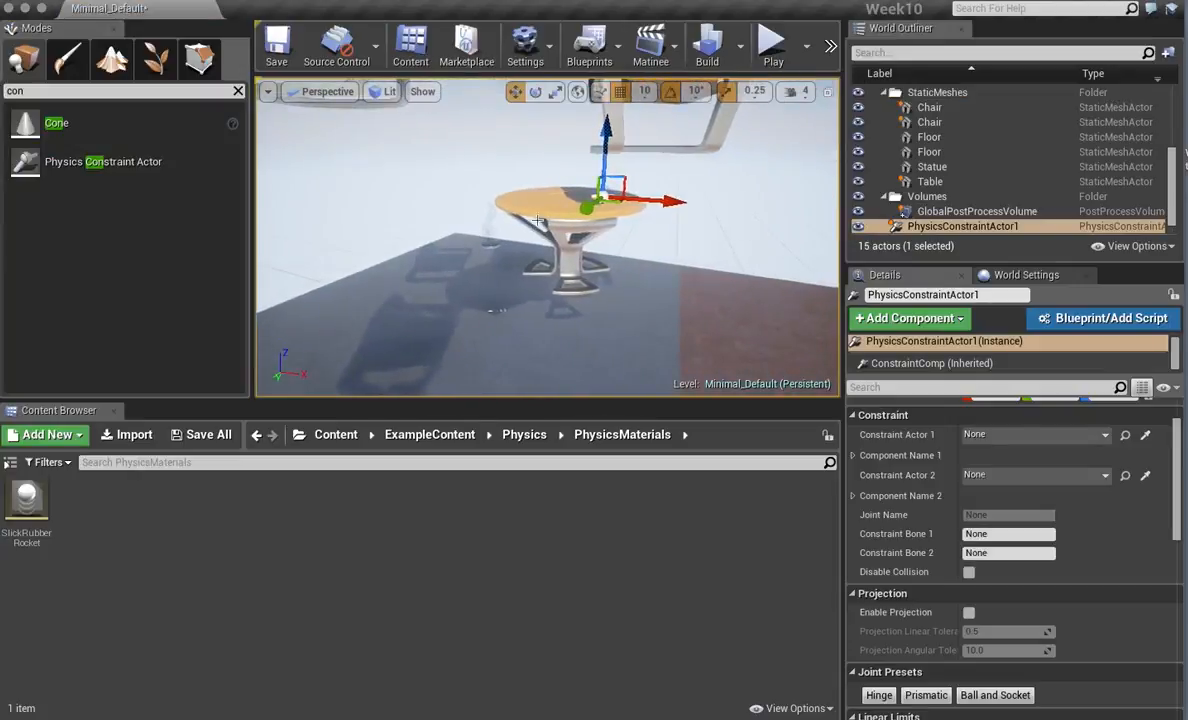
drag(604, 130, 605, 110)
right_drag(651, 206, 578, 206)
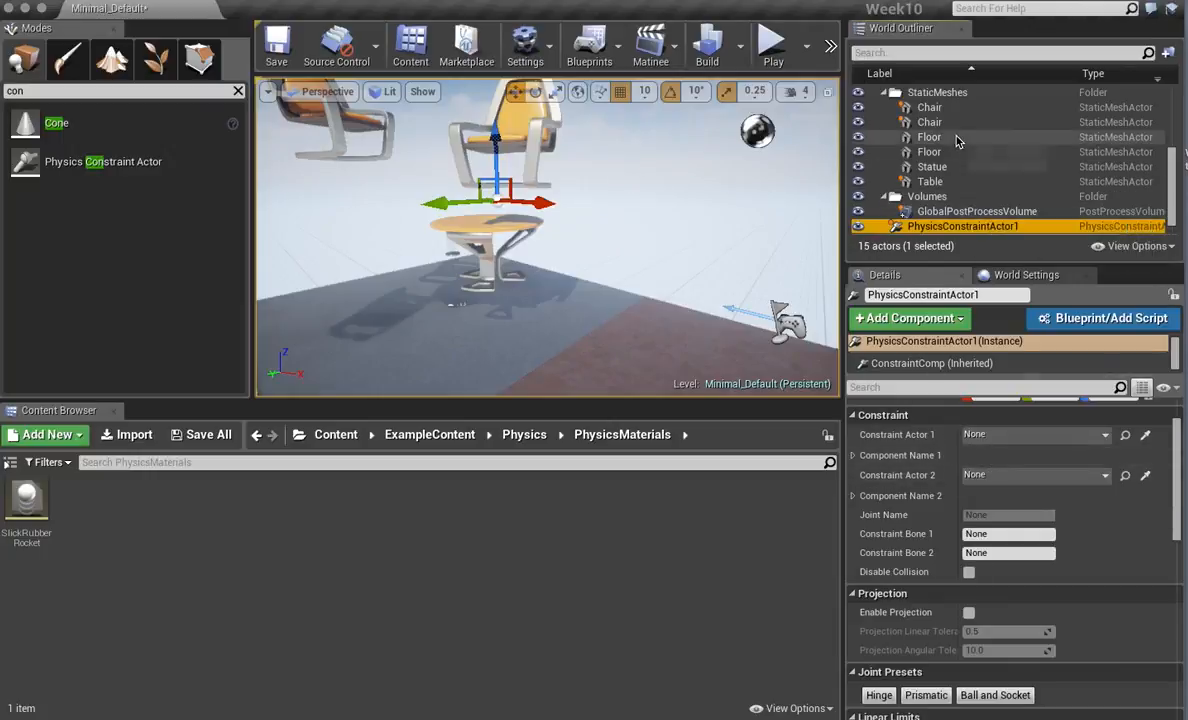
Lock the Details to the physics constraint actor and assign the chair above the table as Constraint Actor 1.
click(497, 120)
mouse_move(929, 122)
mouse_down()
mouse_move(977, 267)
mouse_move(952, 308)
mouse_move(927, 128)
mouse_up()
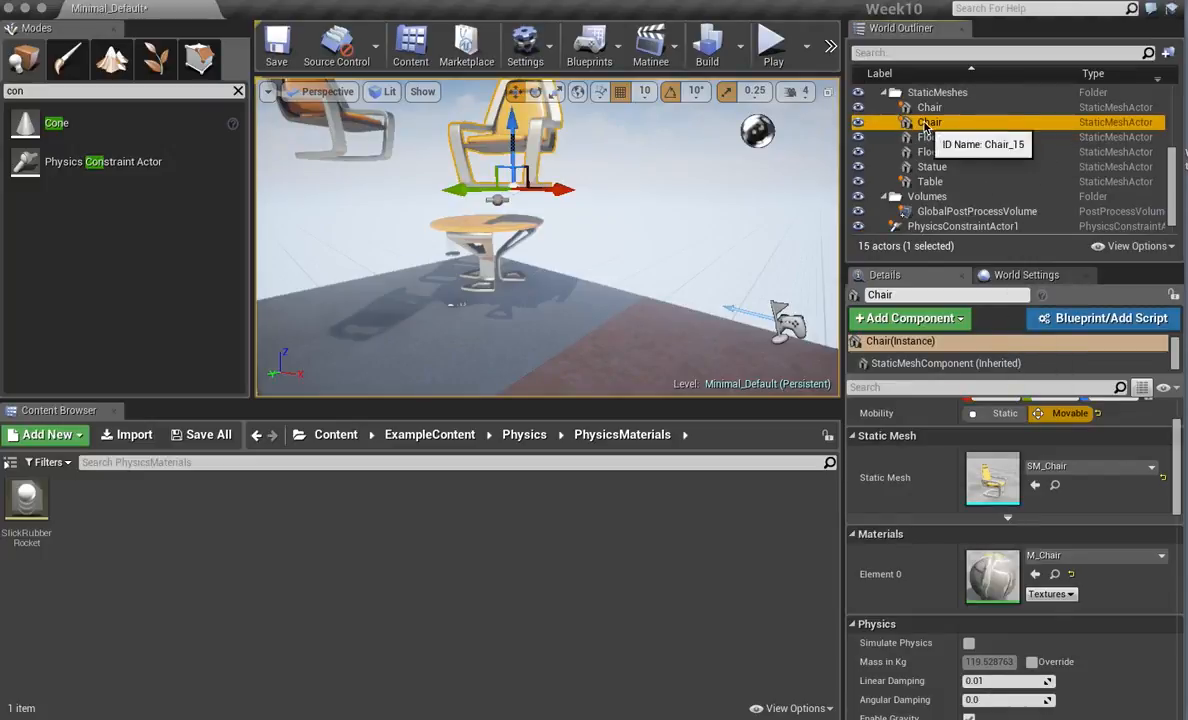
click(958, 227)
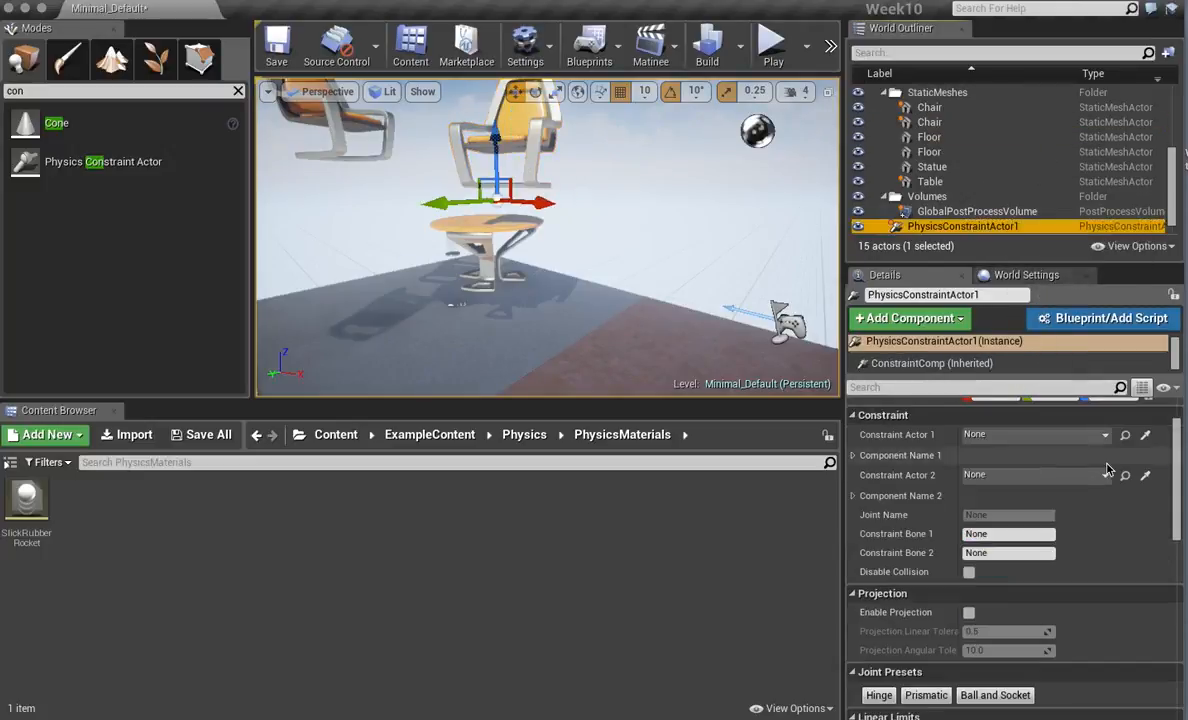
click(1173, 296)
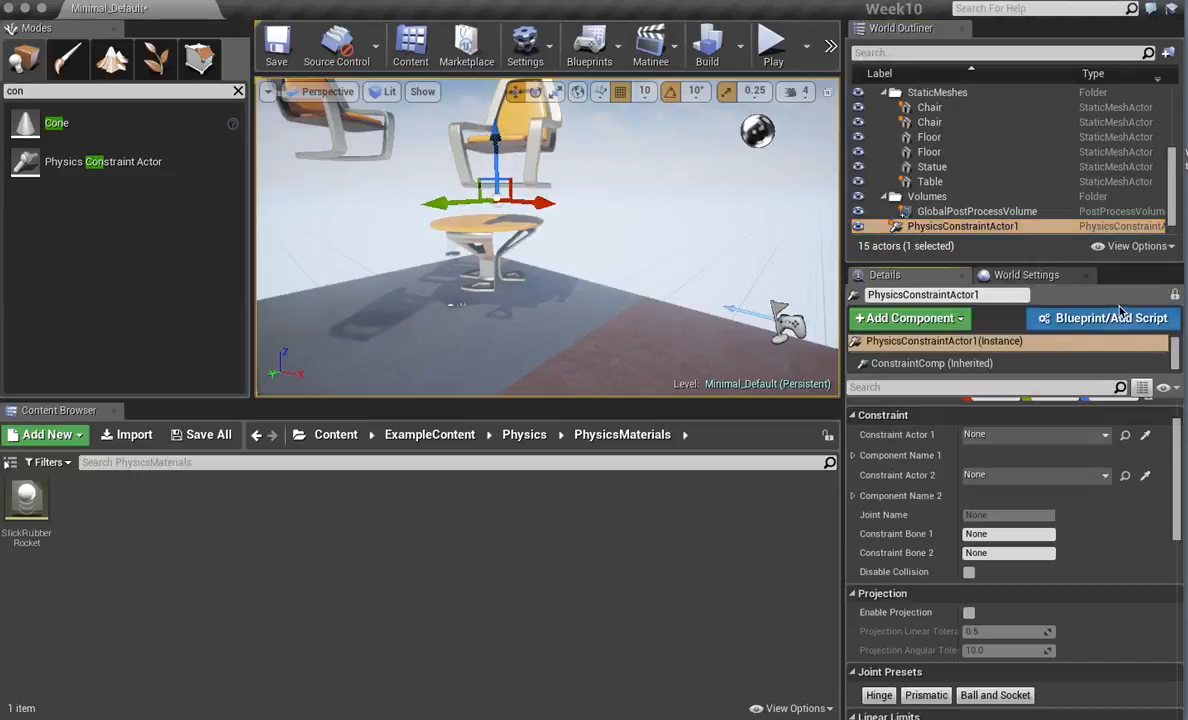
click(495, 118)
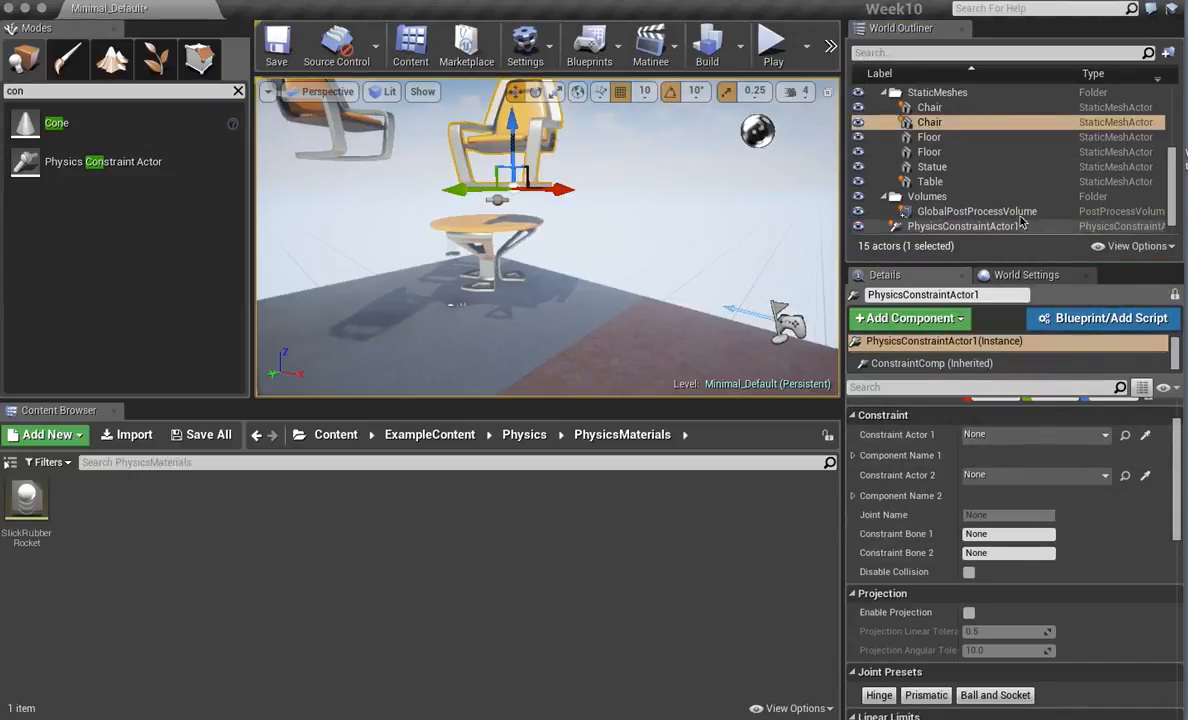
drag(933, 128, 997, 436)
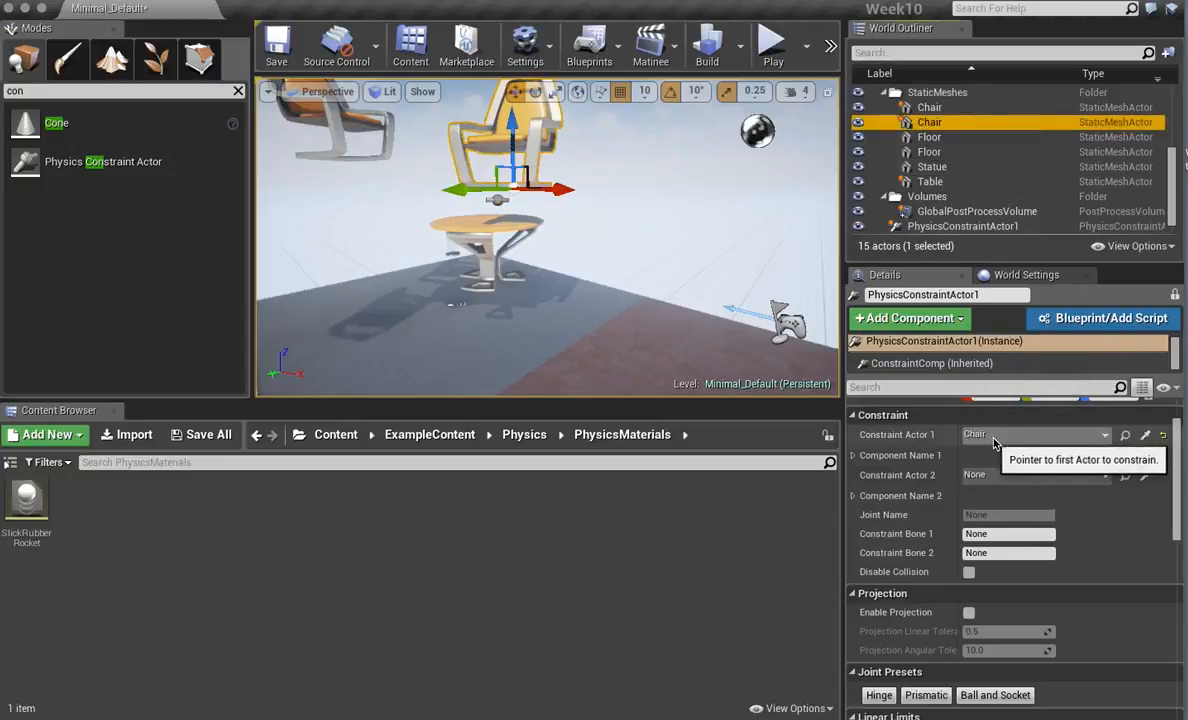
Assign the table as Constraint Actor 2 of the physics constraint actor.
click(510, 229)
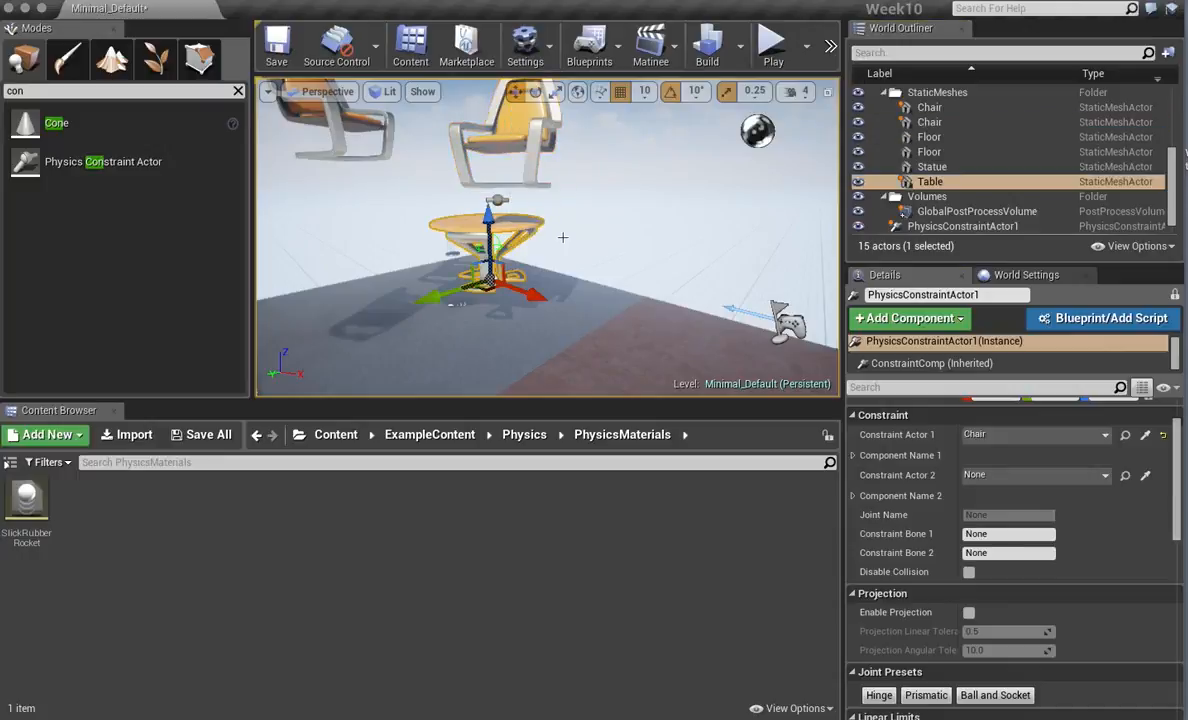
drag(943, 186, 1045, 425)
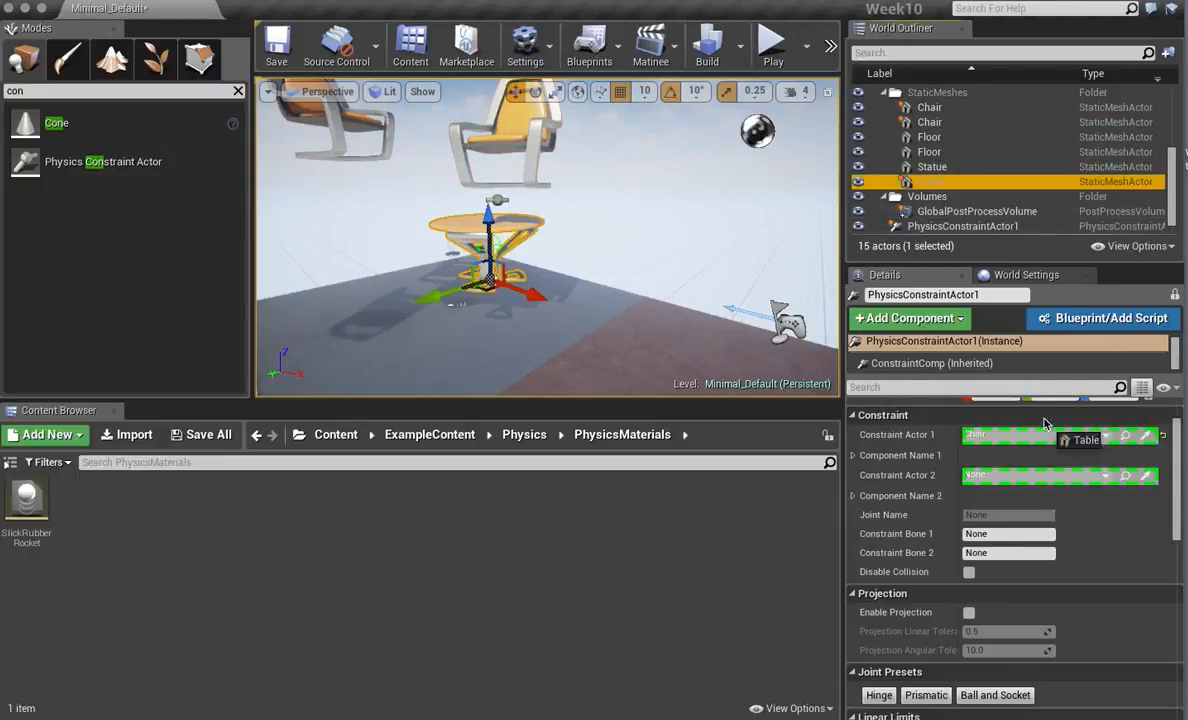
drag(1012, 475, 1012, 478)
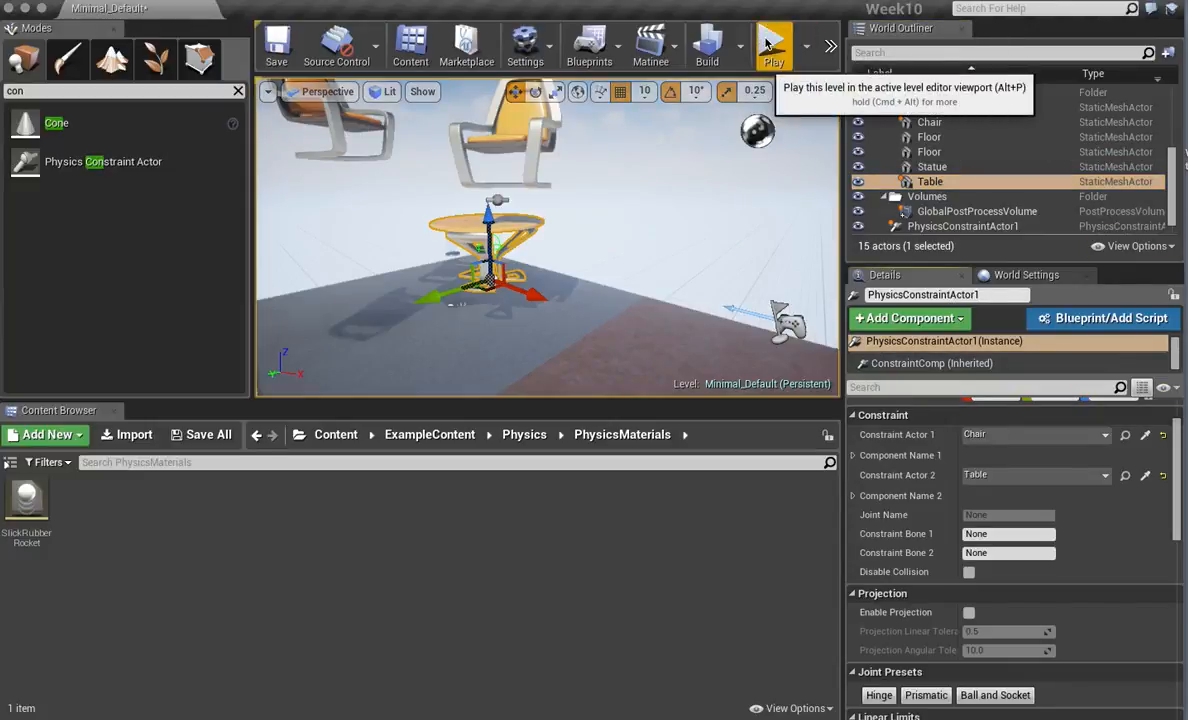
Select the physics constraint actor, review its linear limits, and play the level to test the chair and table link.
click(1000, 226)
drag(1176, 432, 1176, 482)
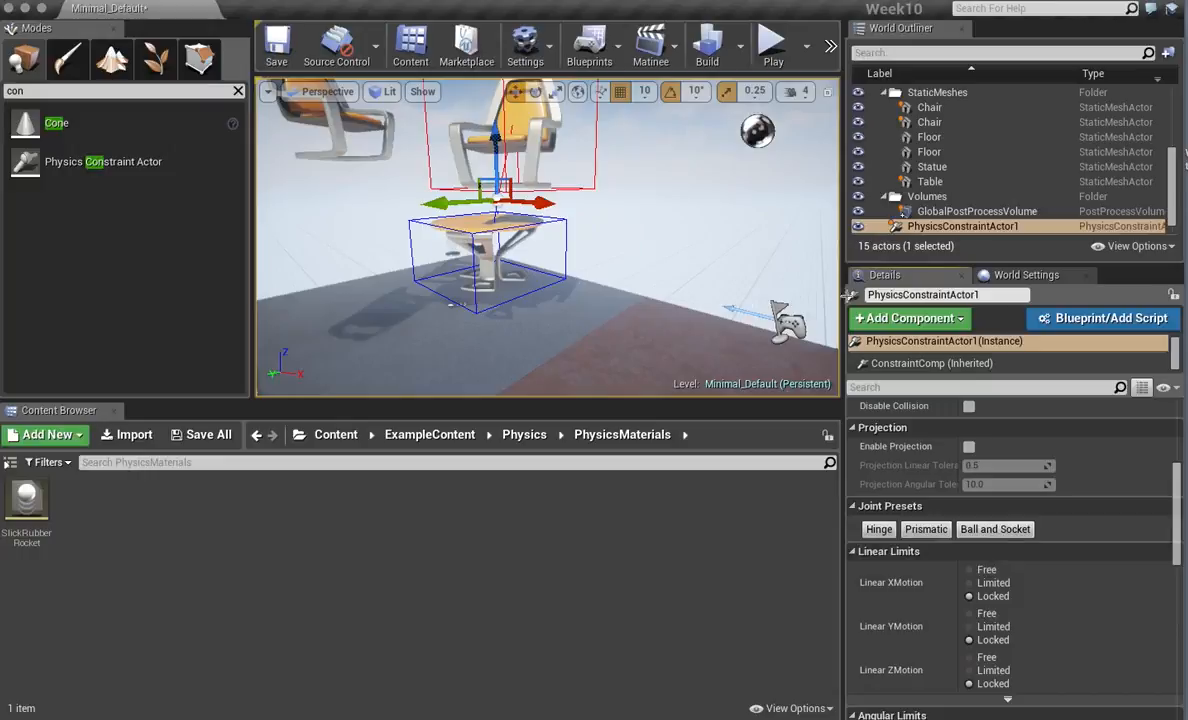
click(772, 45)
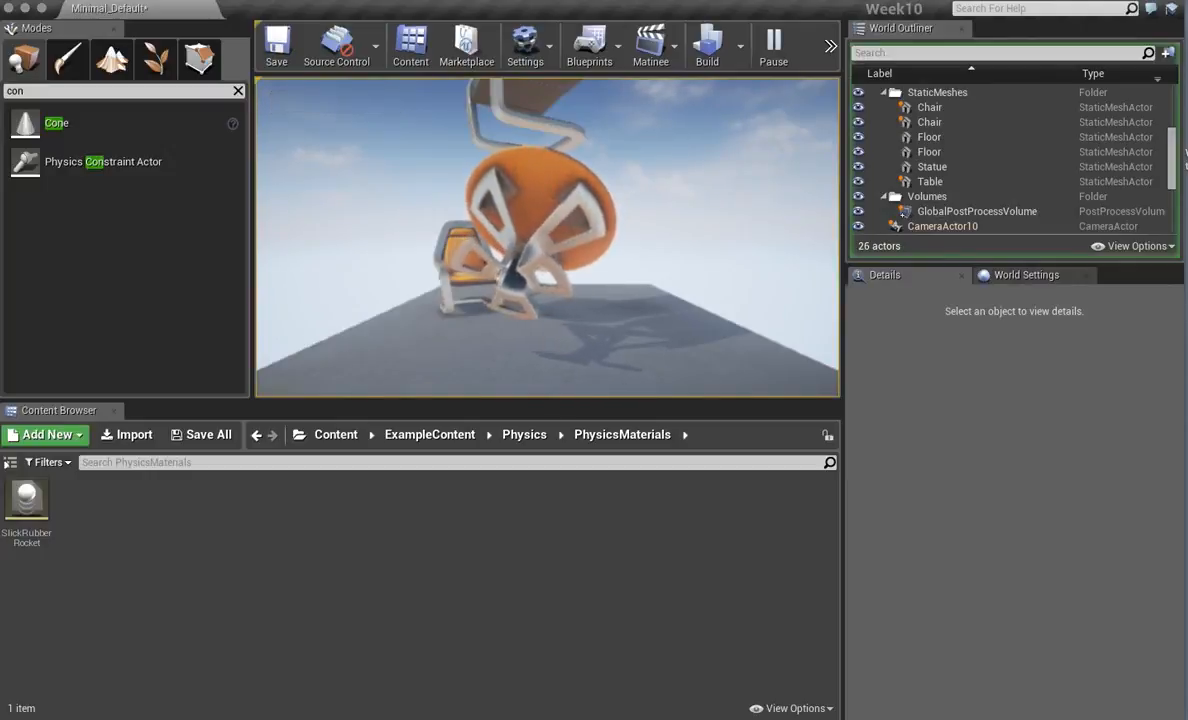
click(547, 238)
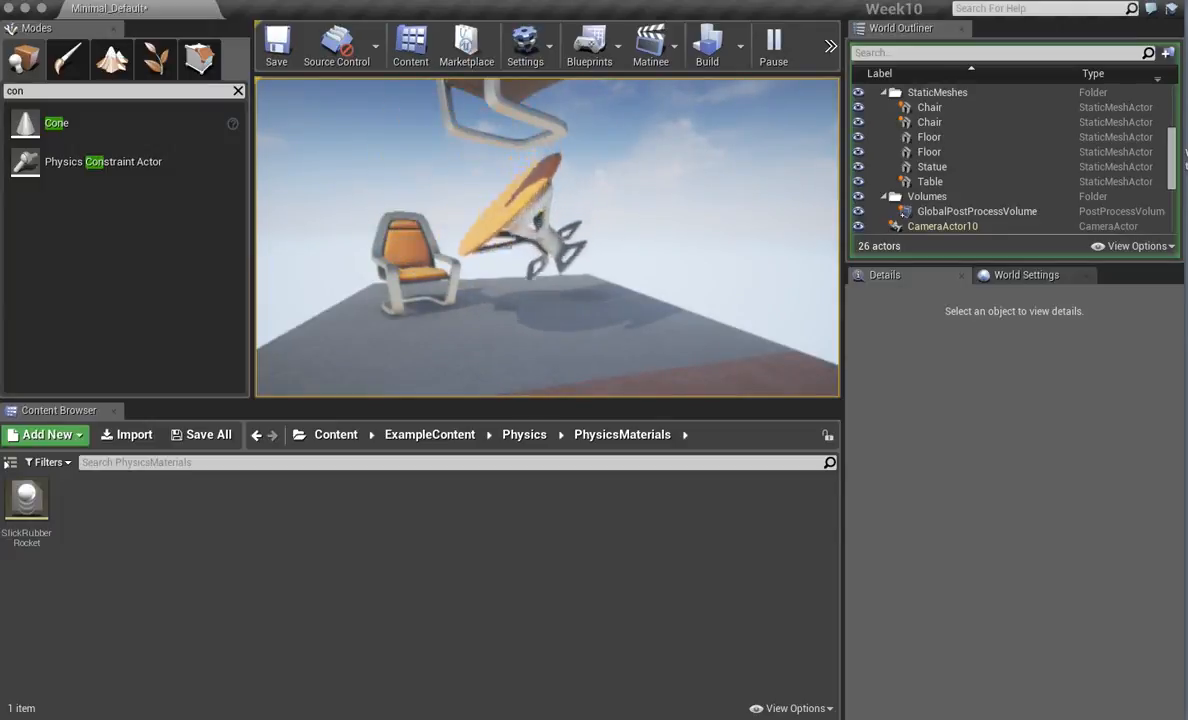
key(Escape)
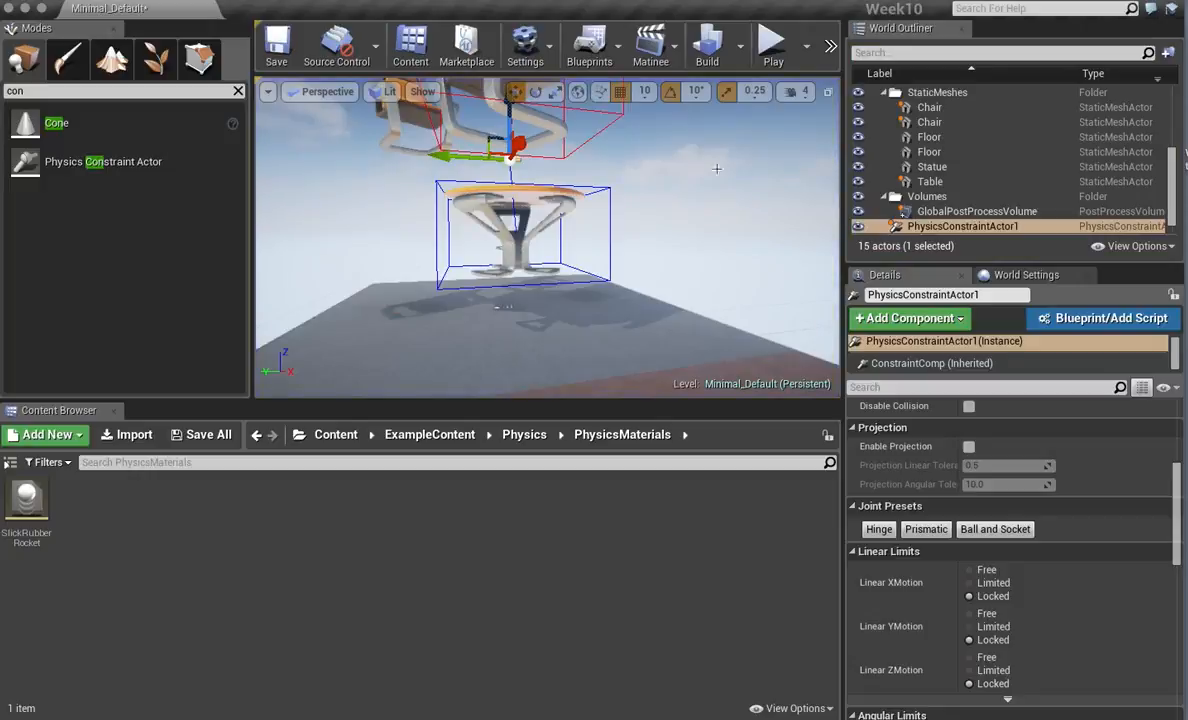
mouse_move(1160, 488)
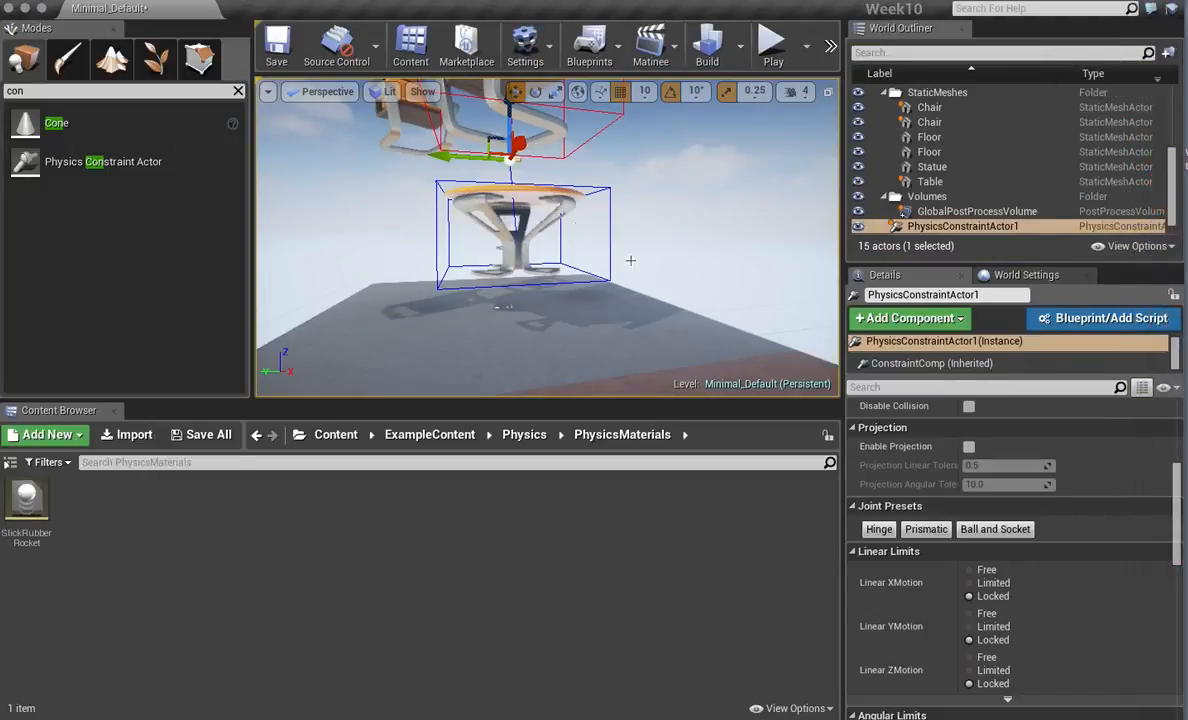
Locate the GlobalPostProcessVolume in the level and delete it.
mouse_move(303, 11)
mouse_down()
mouse_move(636, 57)
mouse_move(562, 8)
mouse_move(483, 11)
mouse_move(595, 11)
mouse_move(473, 11)
mouse_move(626, 11)
mouse_move(283, 11)
mouse_up()
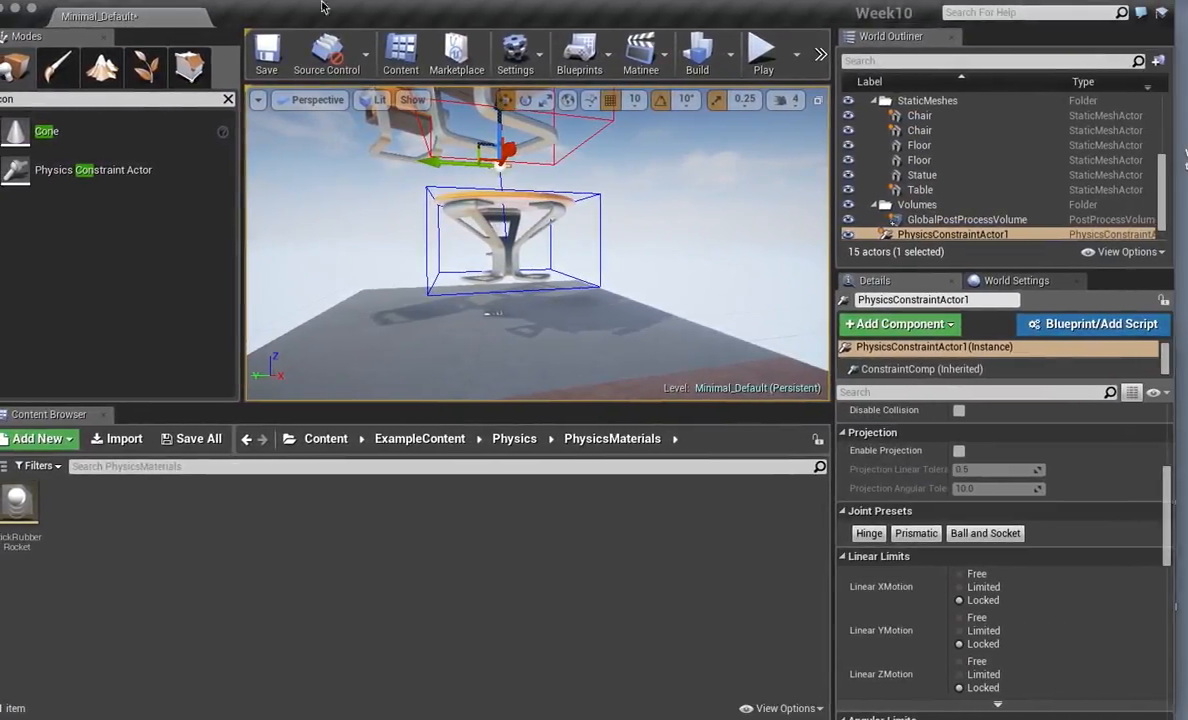
right_drag(574, 200, 575, 250)
mouse_move(618, 200)
right_down()
mouse_move(785, 212)
mouse_move(602, 191)
right_up()
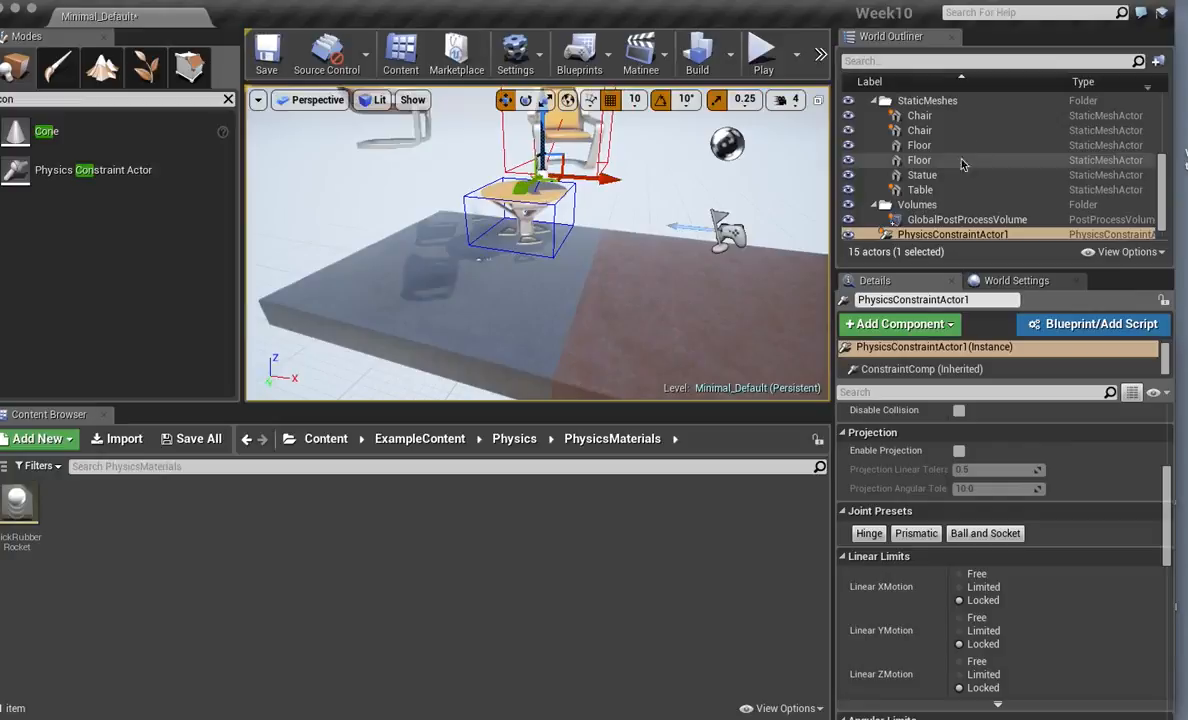
click(969, 219)
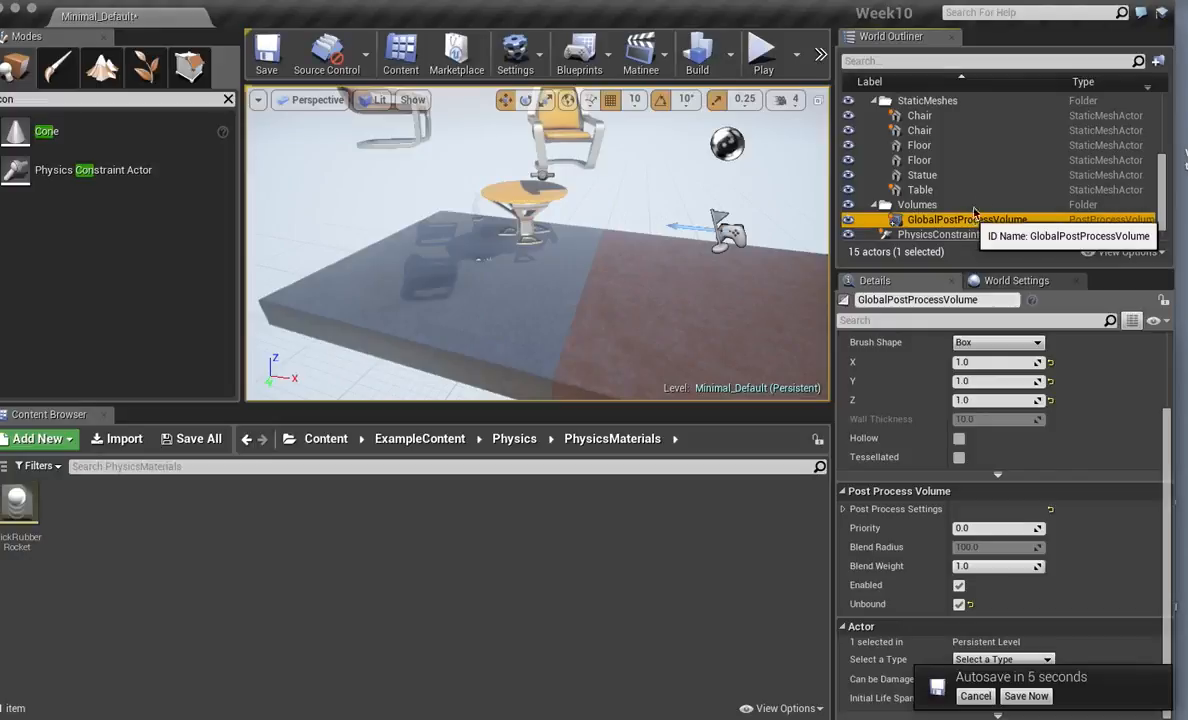
double_click(975, 216)
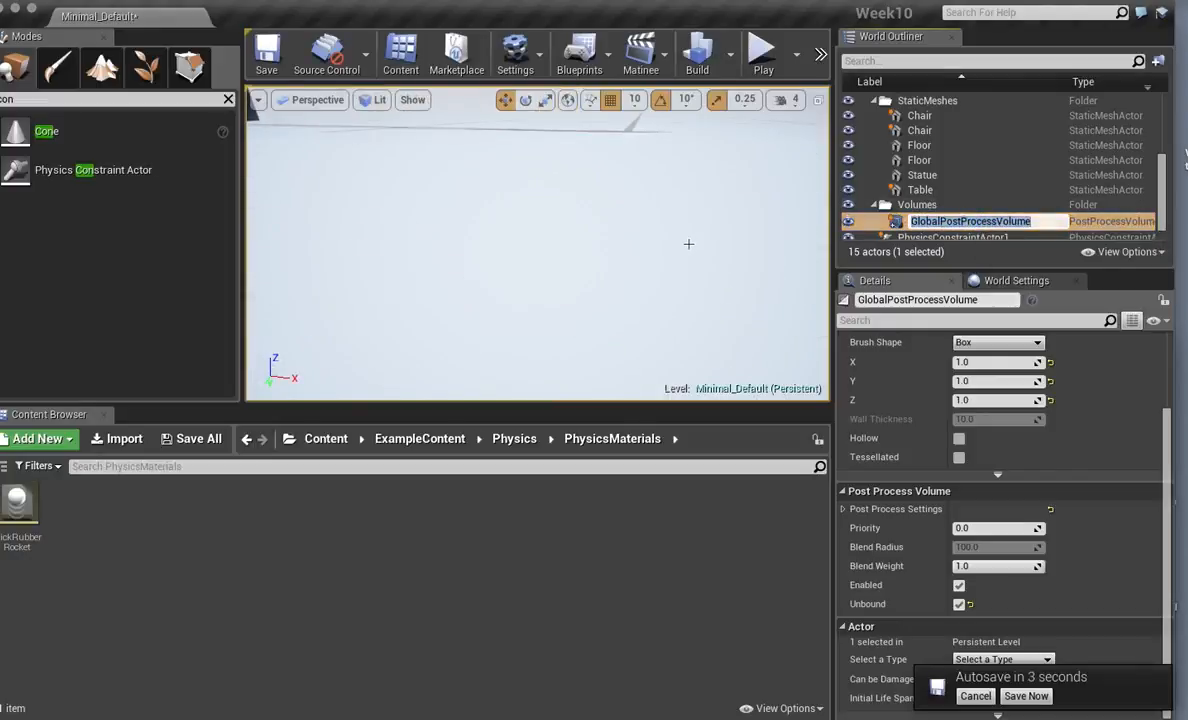
key(e)
right_drag(521, 219, 488, 200)
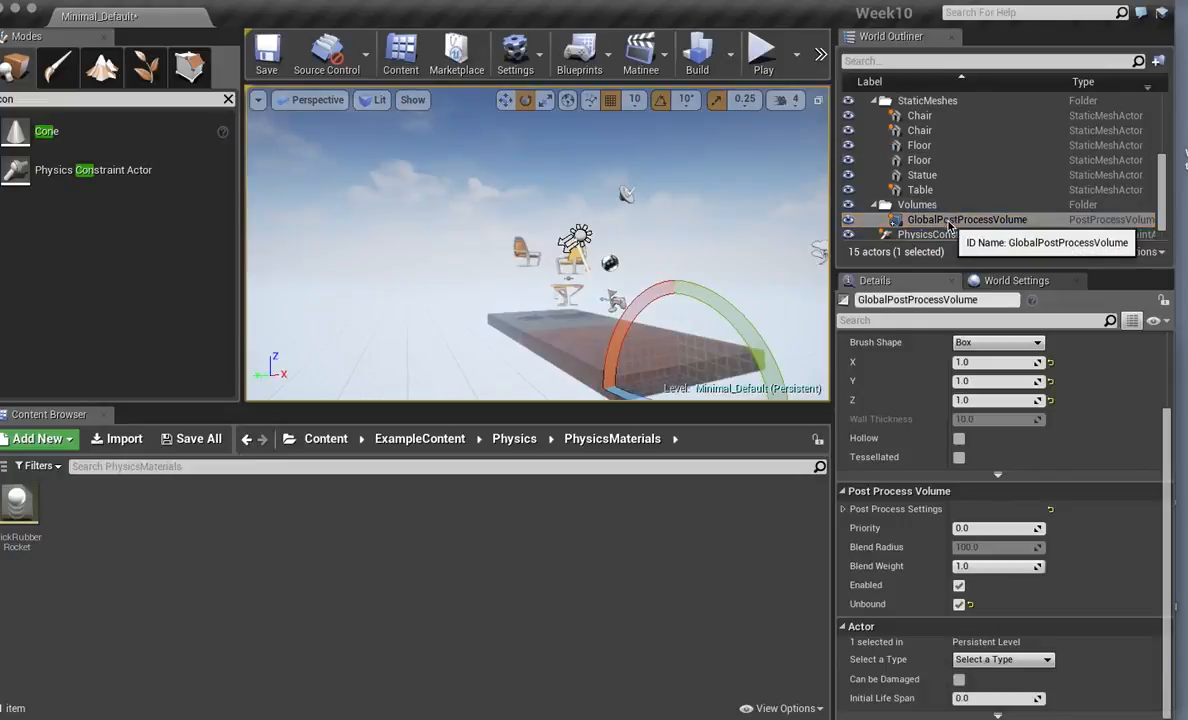
key(Delete)
right_drag(424, 184, 432, 250)
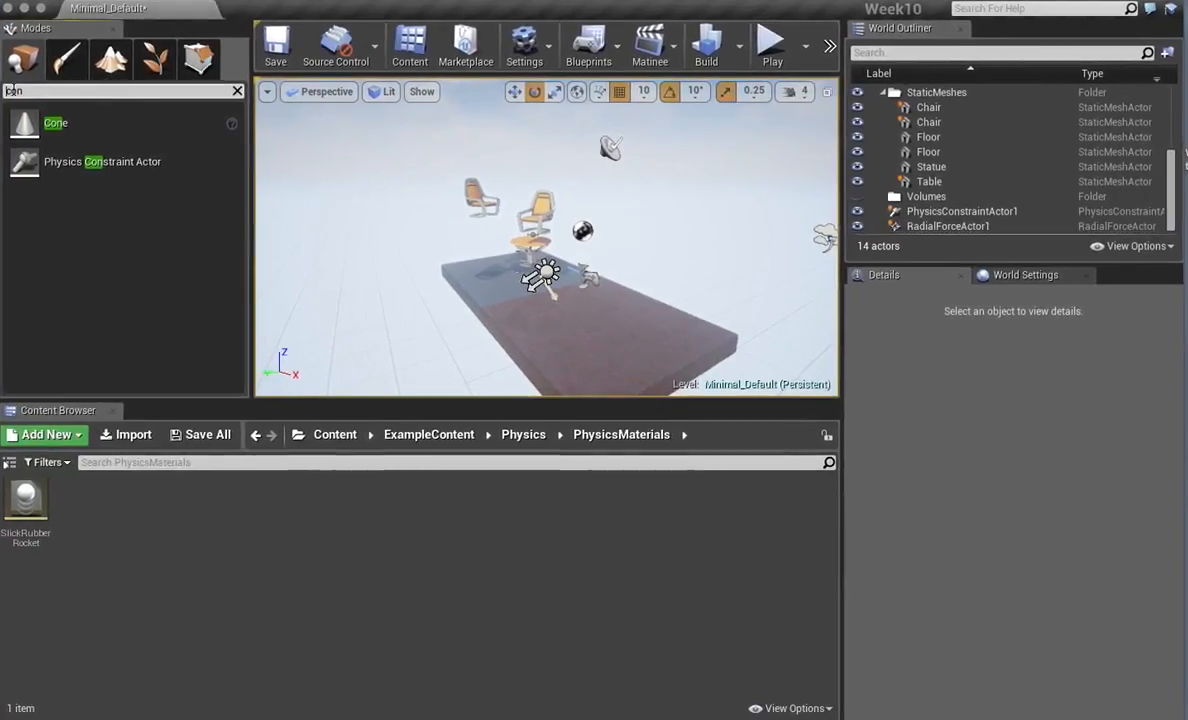
Find the Post Process Volume among the placeable actors and place one on the floor in front of the table.
text(postpr)
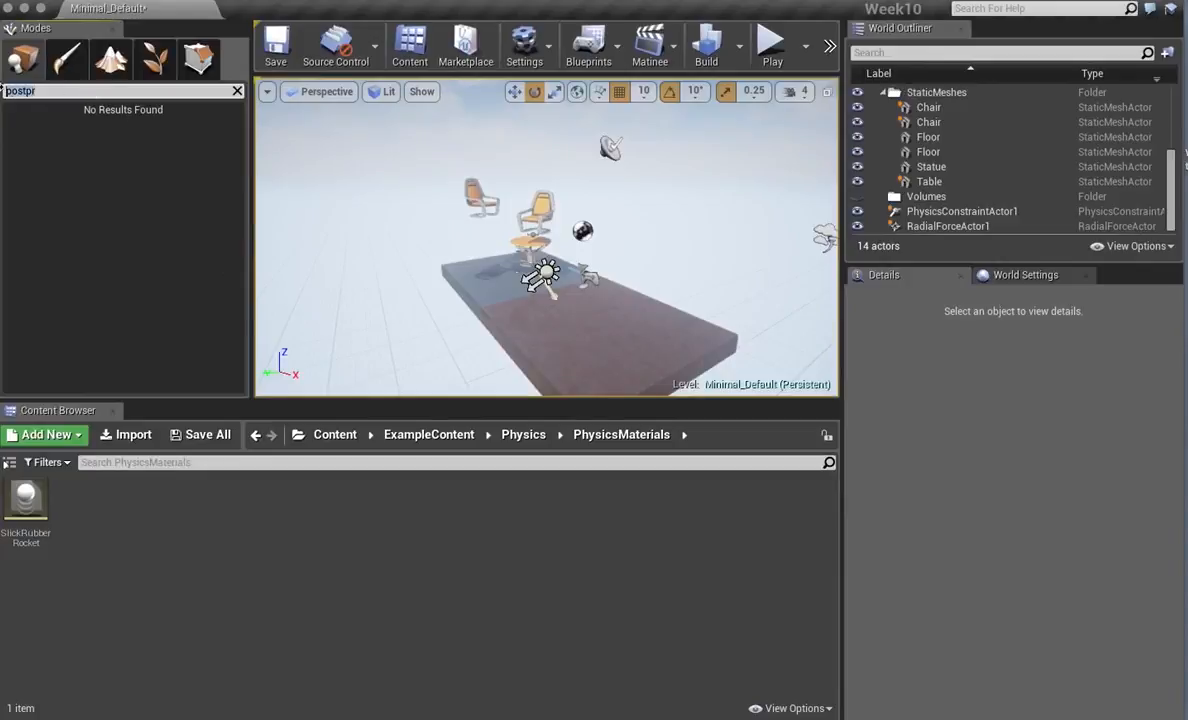
click(237, 91)
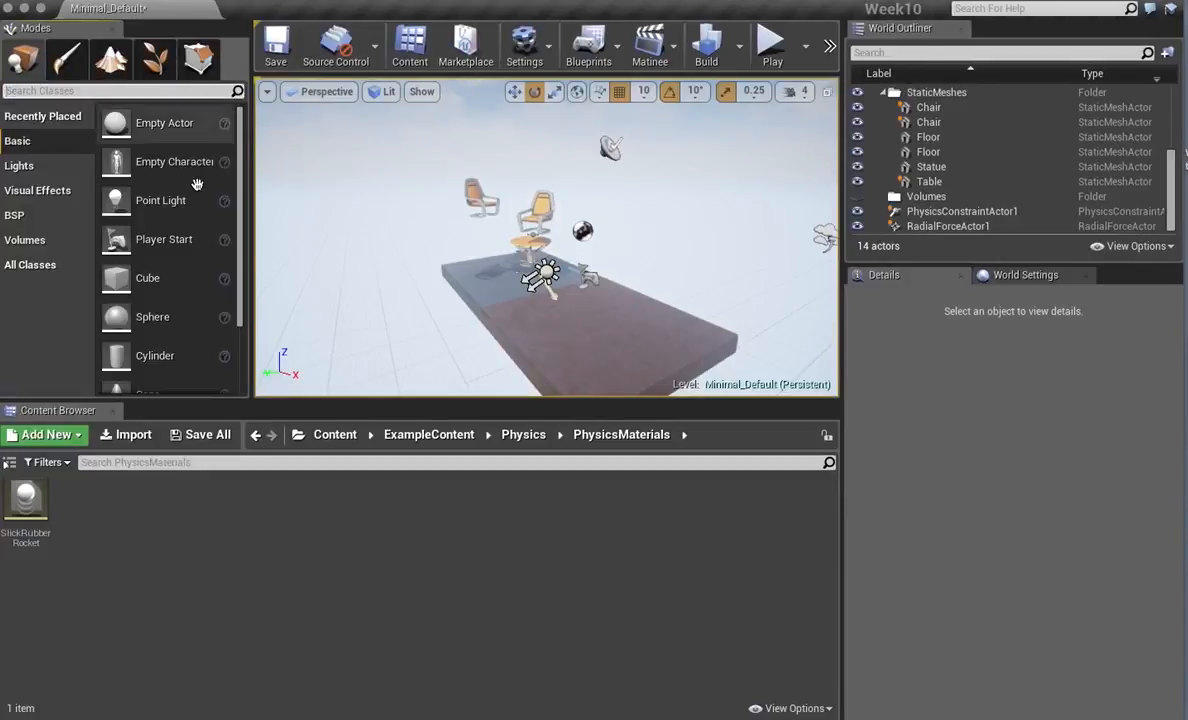
click(50, 190)
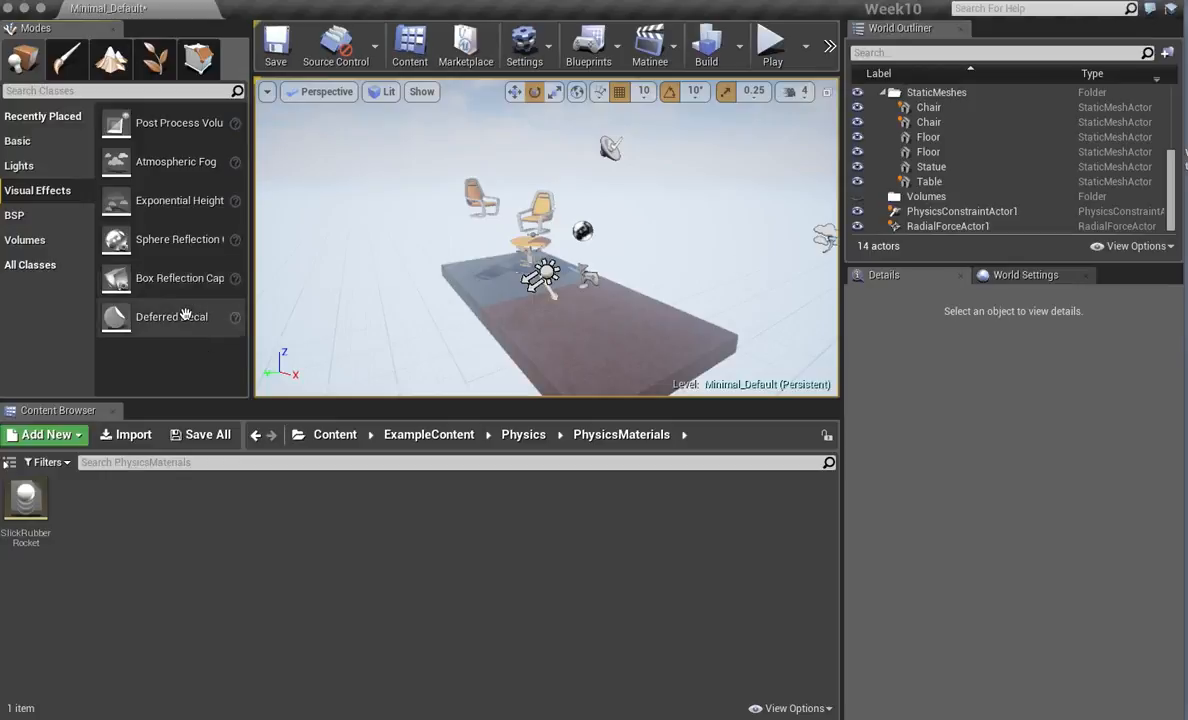
drag(481, 241, 552, 300)
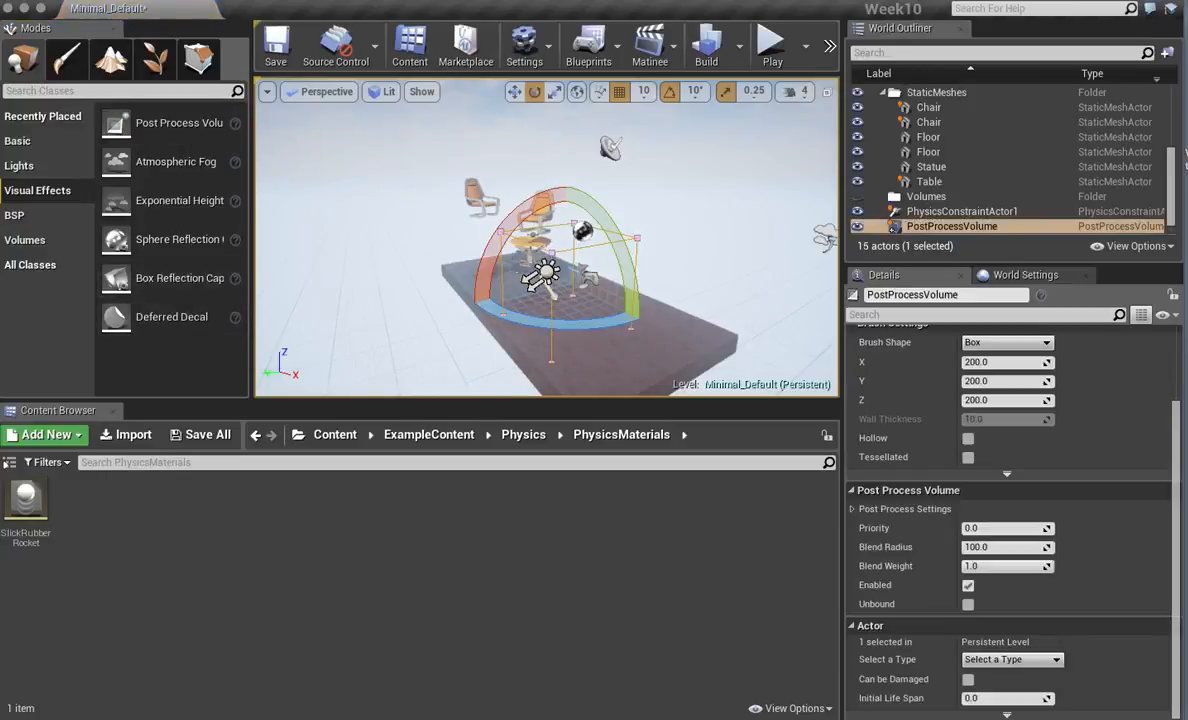
scroll(540, 278, up, 10)
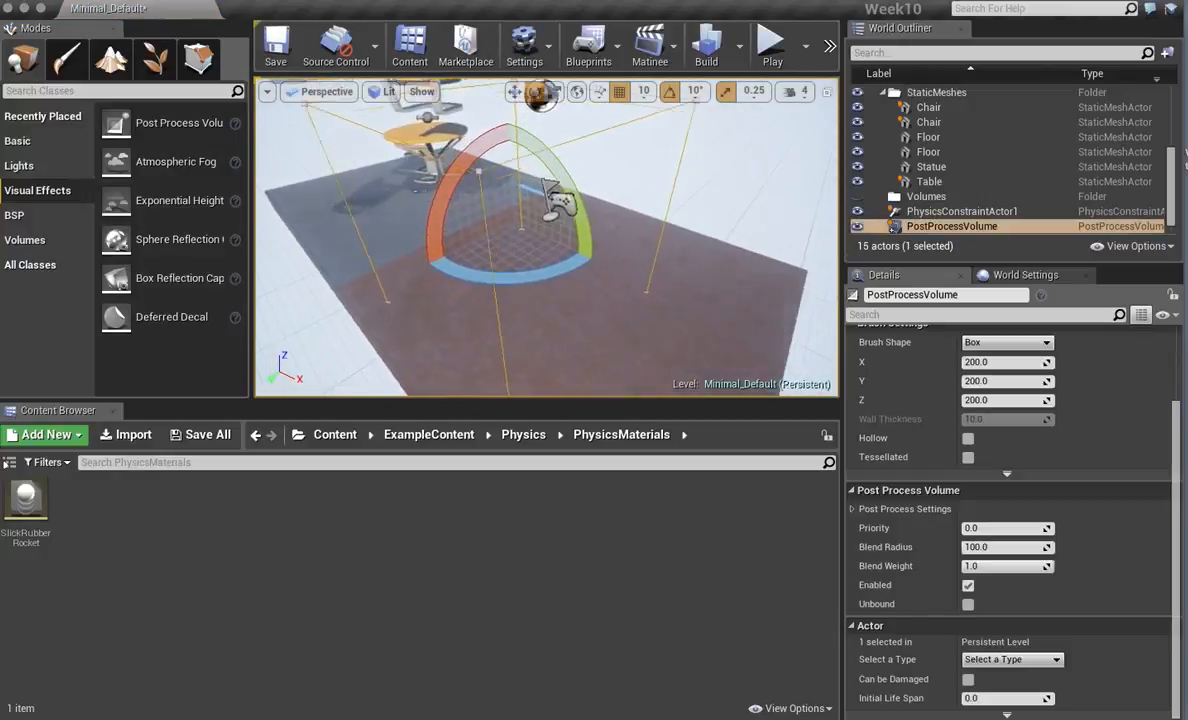
key(w)
right_drag(540, 278, 696, 324)
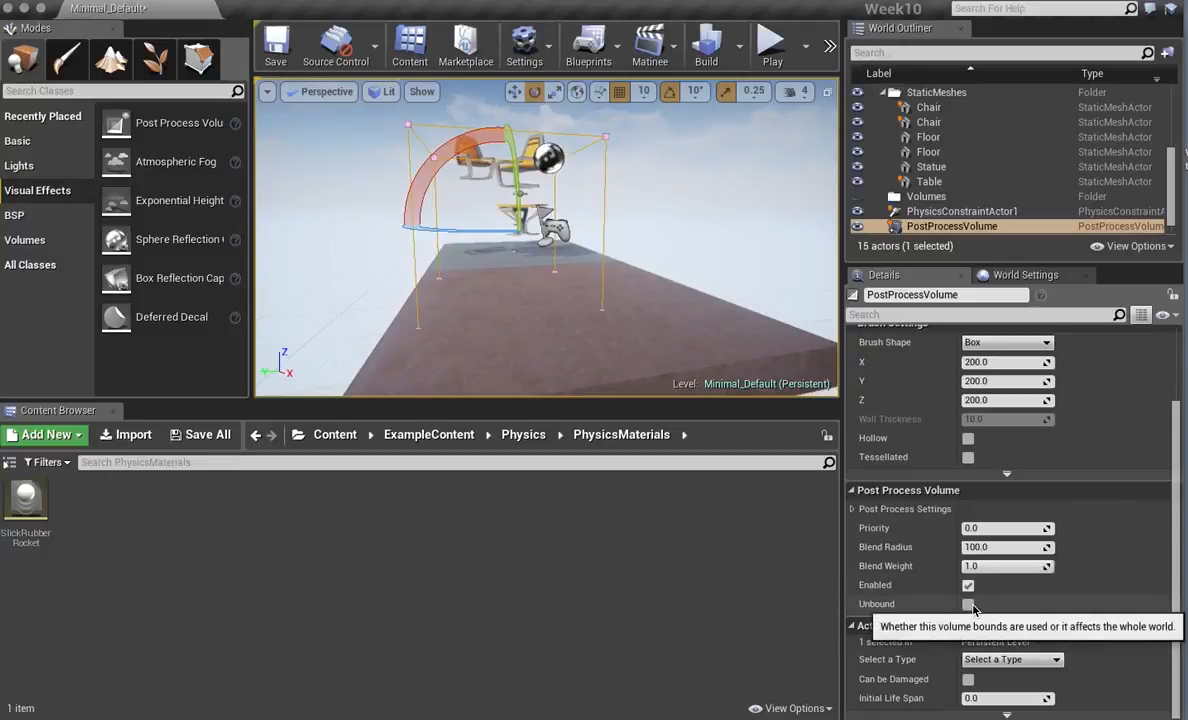
From a viewpoint inside the new post process volume, enable Color Grading Saturation and set X, Y and Z to 2.0.
key(w)
right_drag(563, 296, 532, 286)
key(d)
key(a)
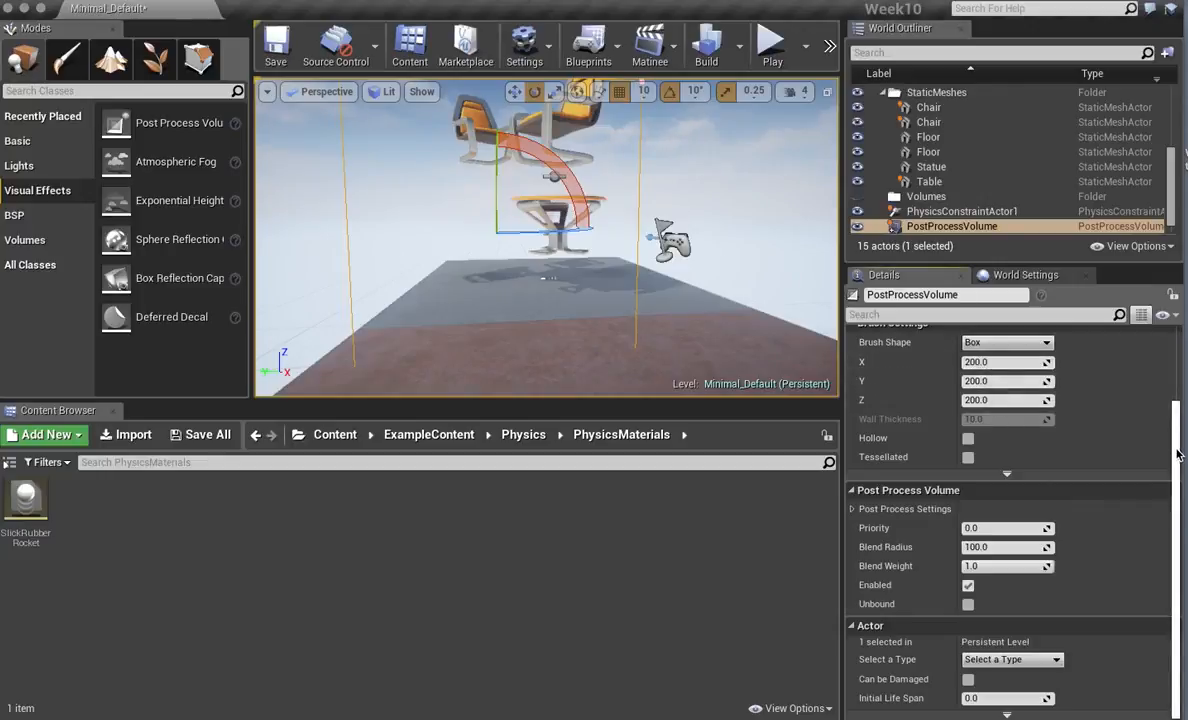
click(853, 510)
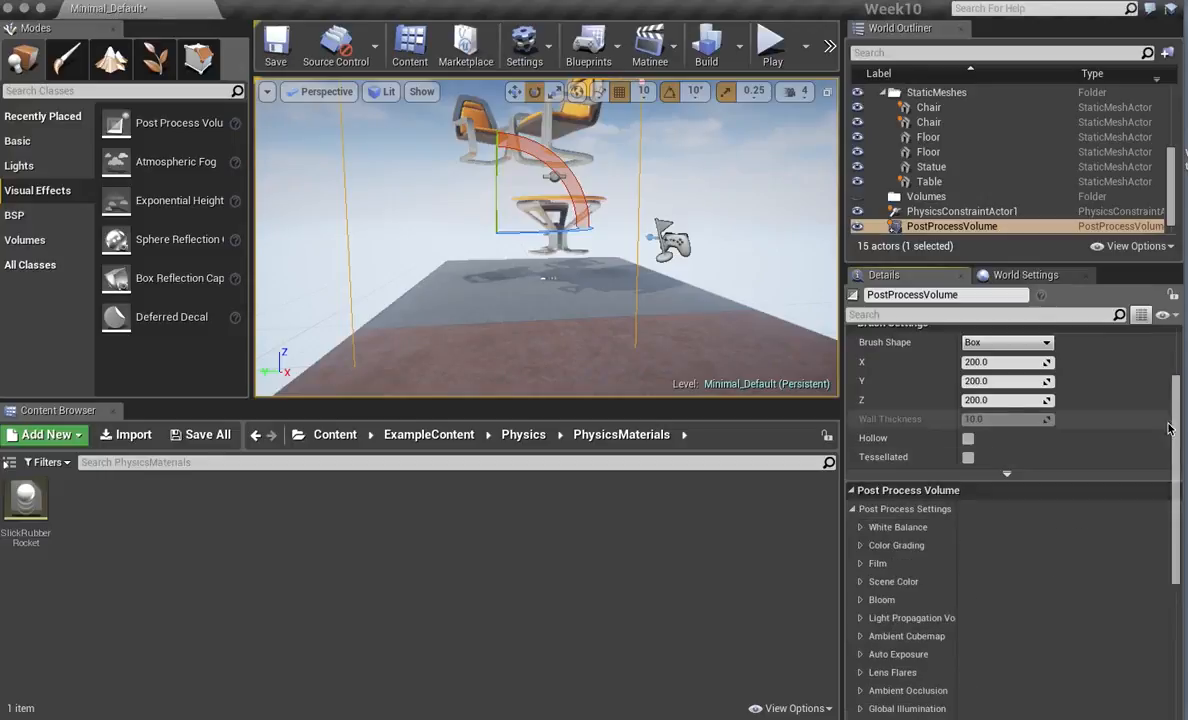
scroll(1160, 495, down, 4)
scroll(1166, 491, down, 1)
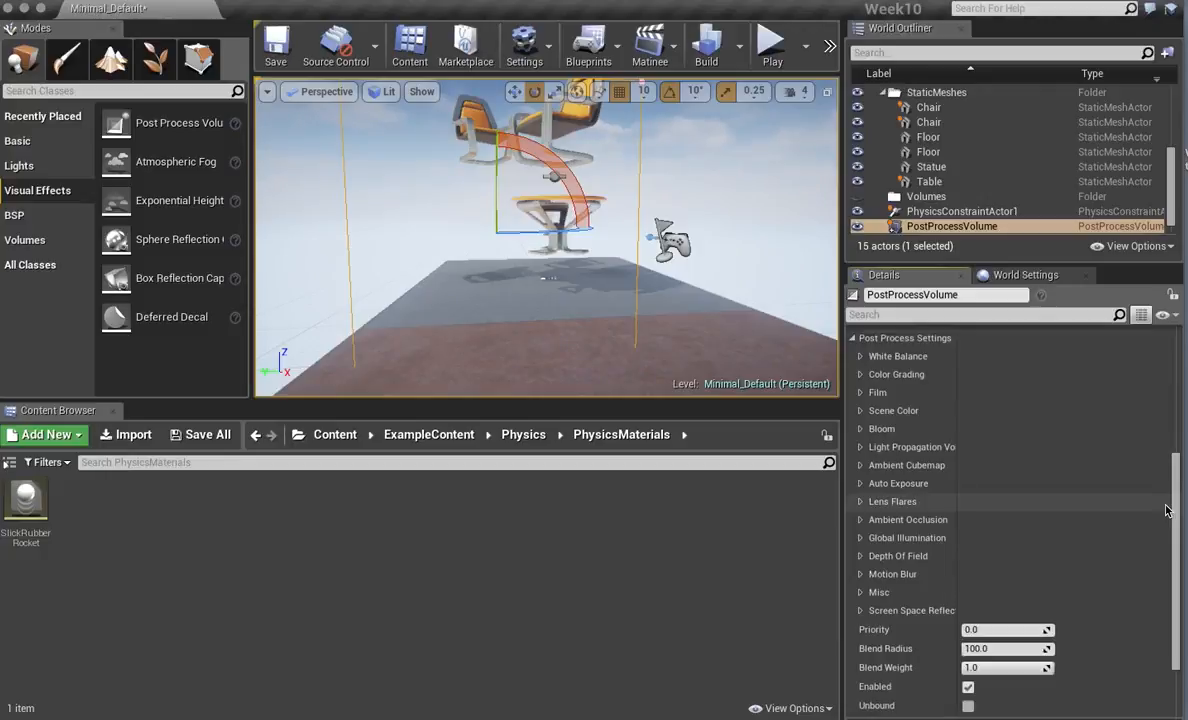
click(861, 375)
click(882, 394)
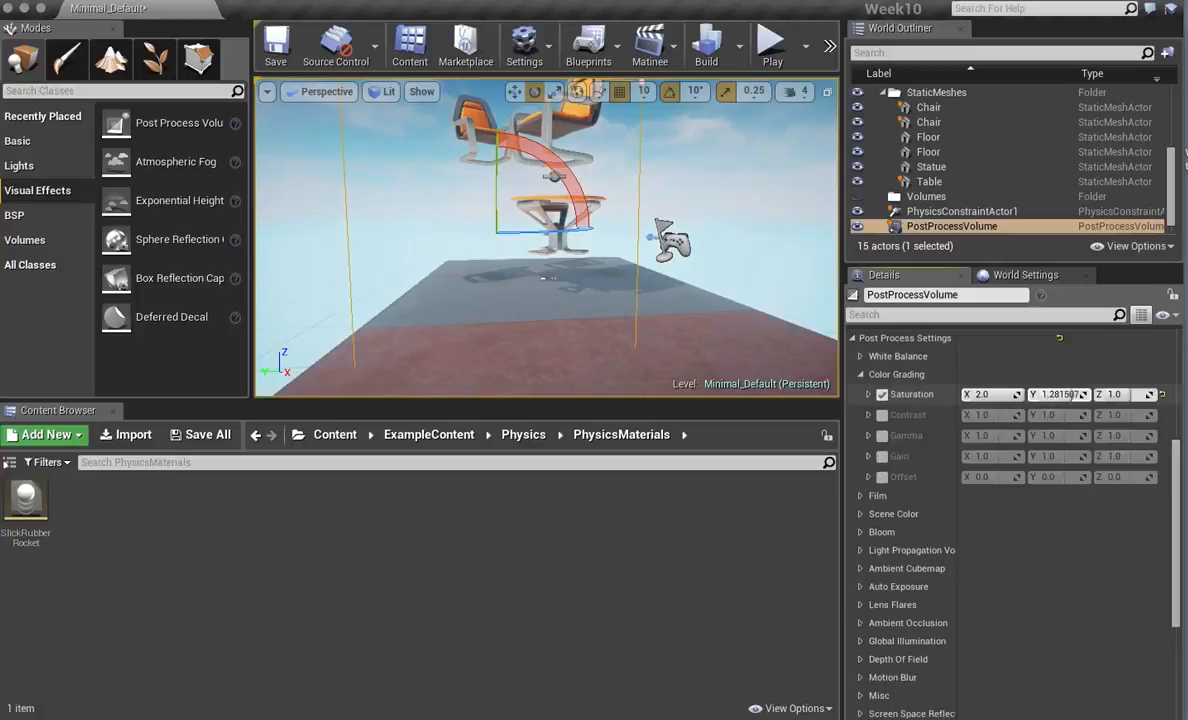
drag(1127, 395, 1157, 395)
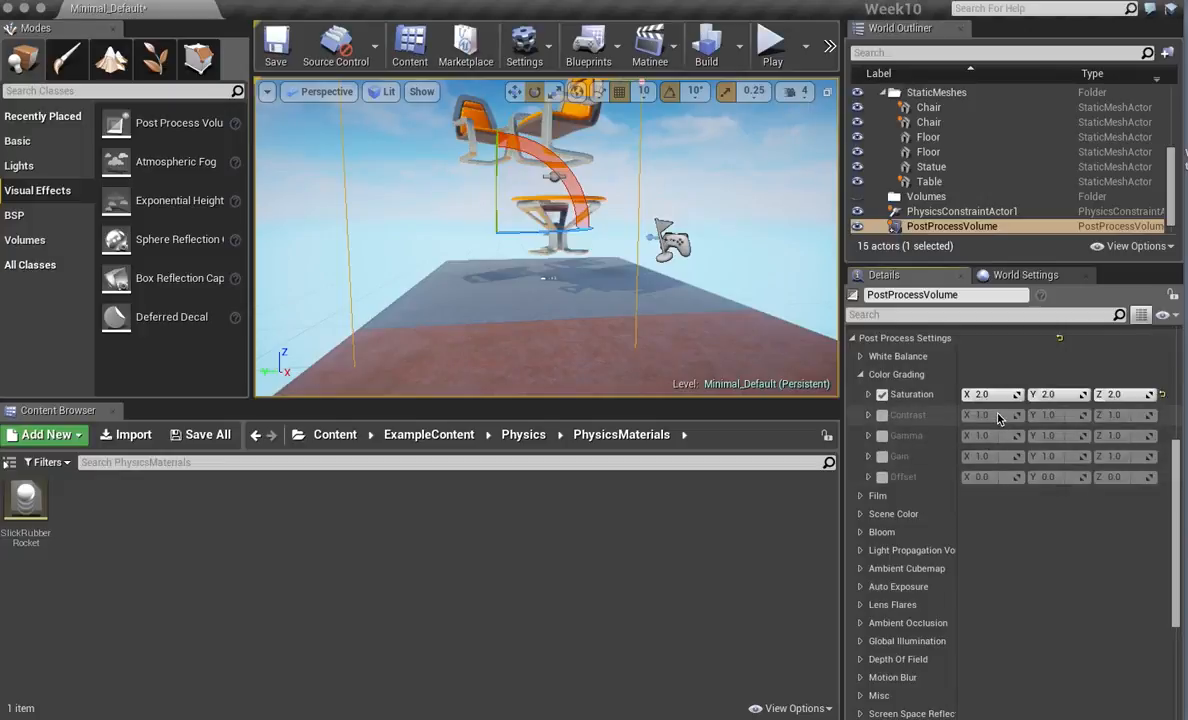
Enable the volume's Color Grading Contrast, set X, Y and Z to 2.0, and inspect the effect on the scene.
click(882, 415)
drag(975, 415, 1128, 415)
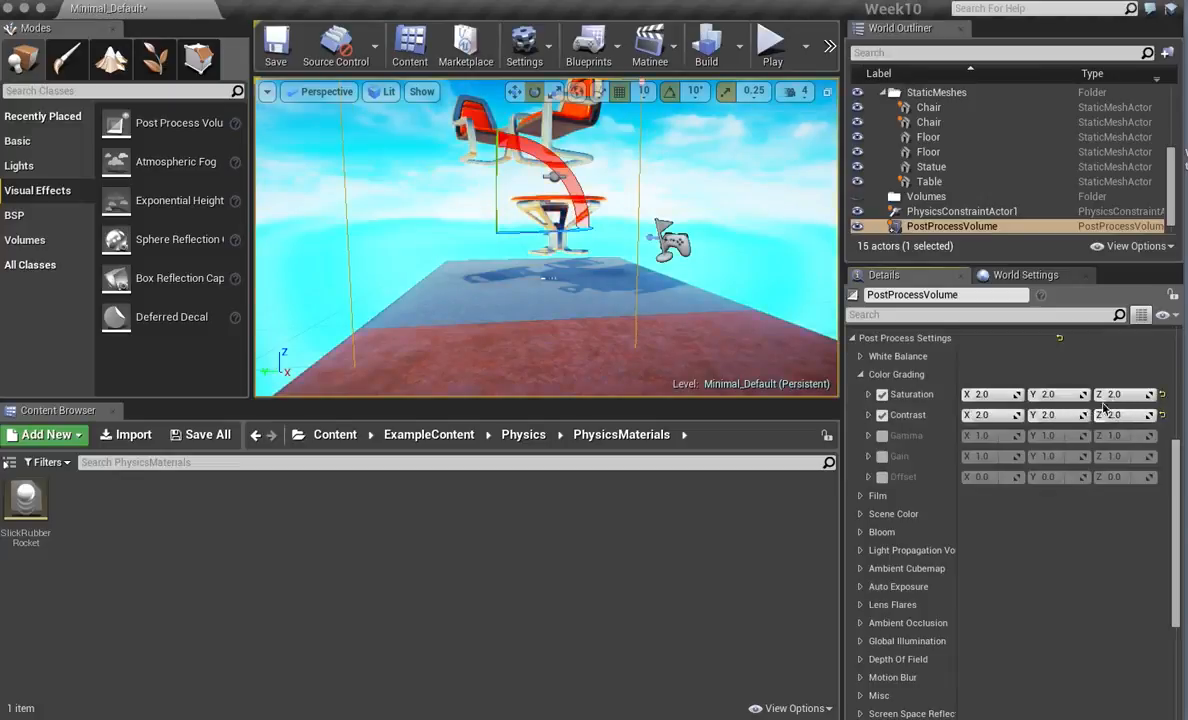
right_drag(668, 236, 656, 197)
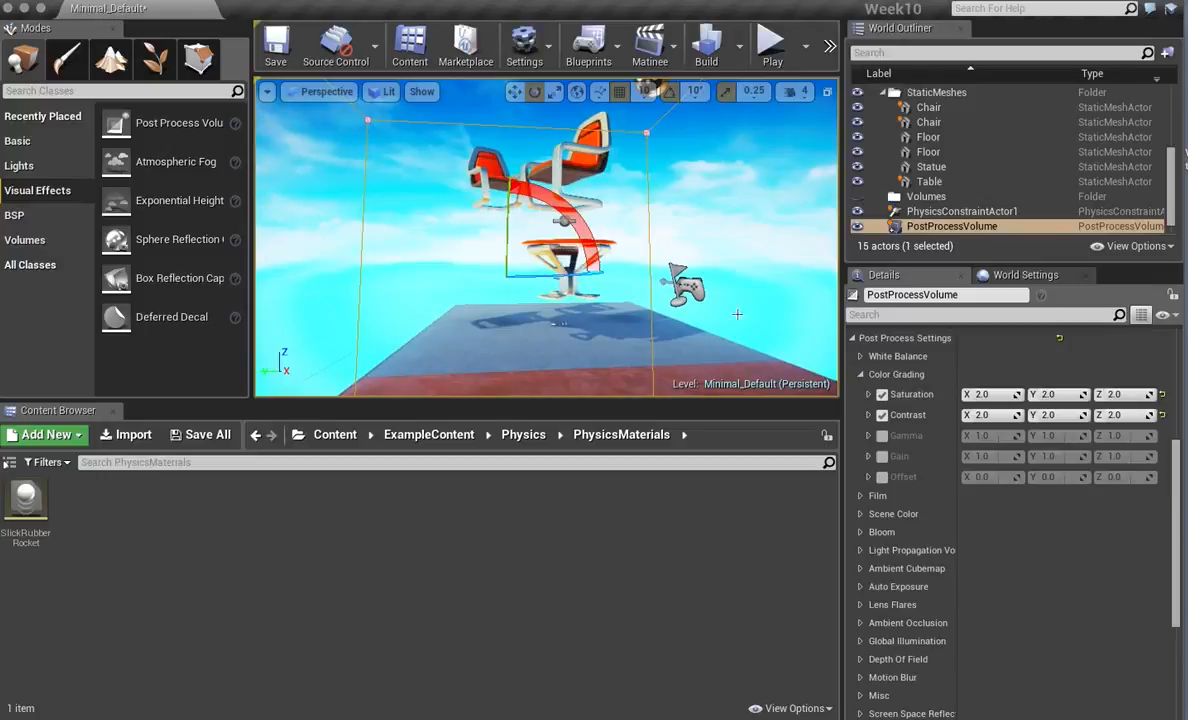
click(860, 376)
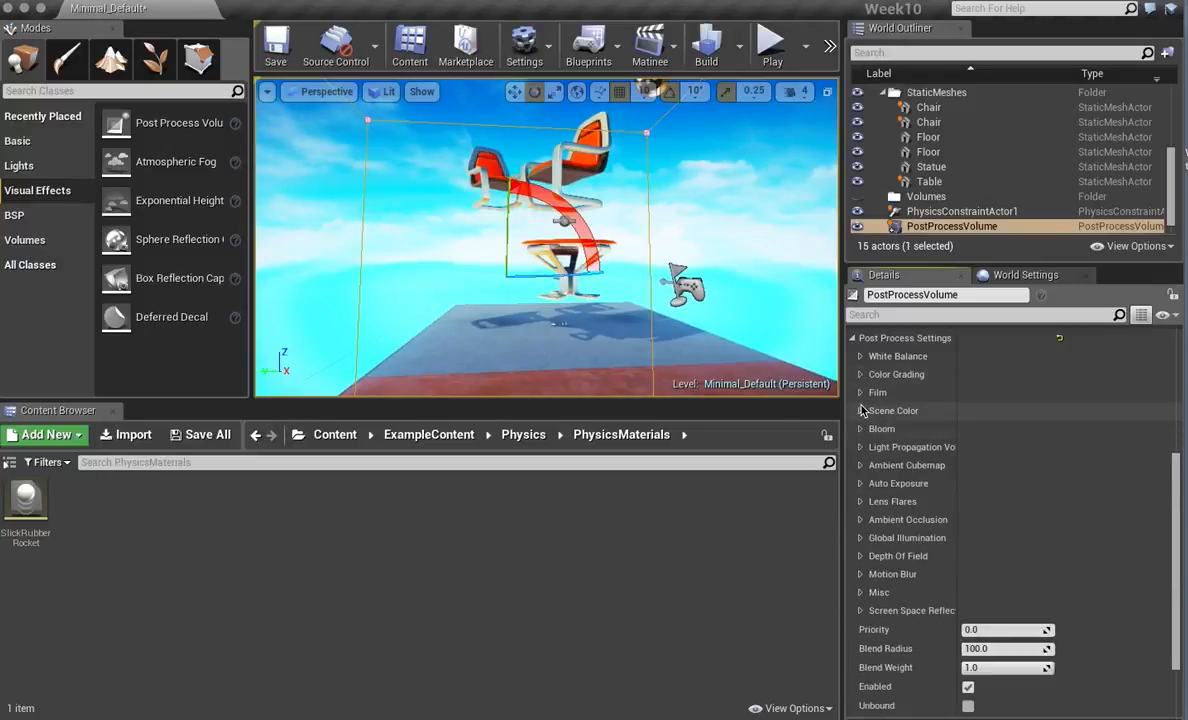
Enable Vignette Intensity in the volume's Scene Color settings and set it to 1.0.
click(861, 411)
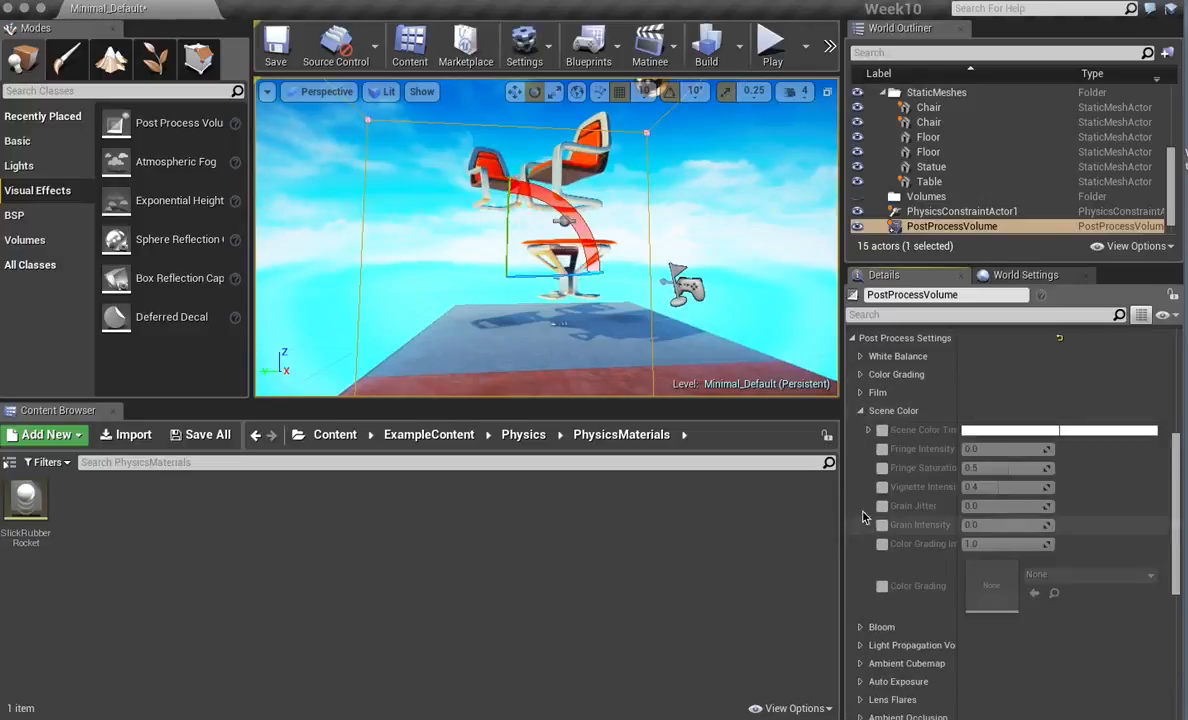
click(882, 487)
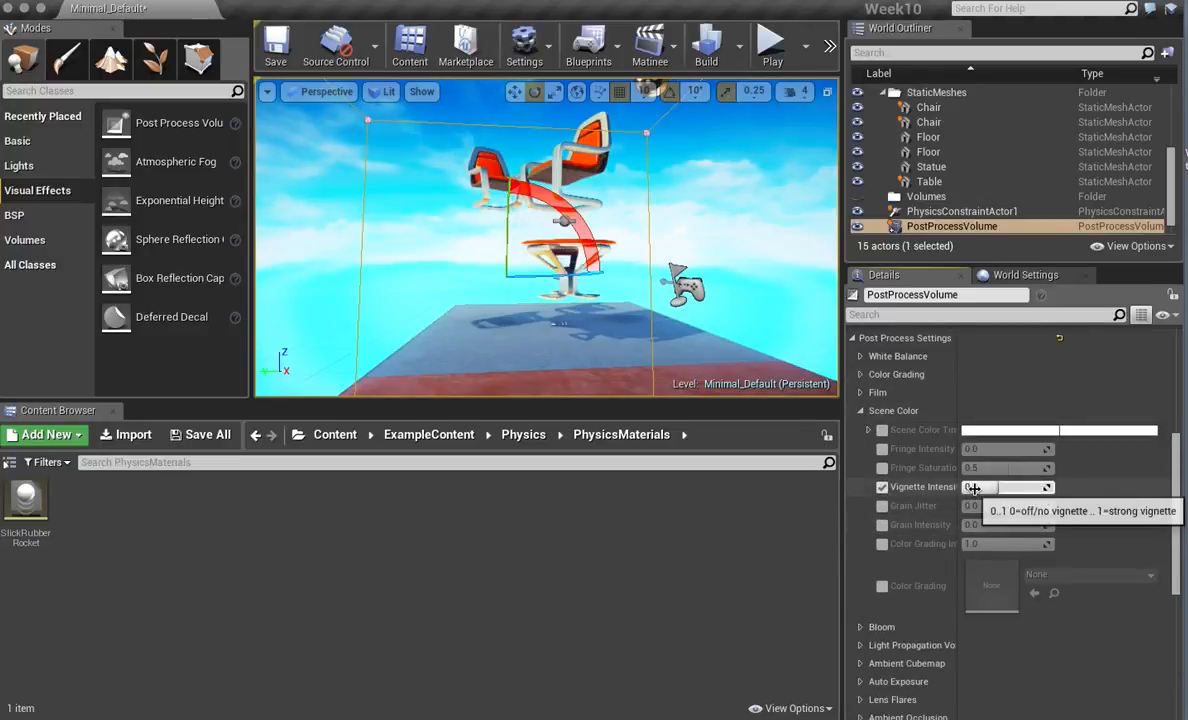
drag(978, 487, 1060, 487)
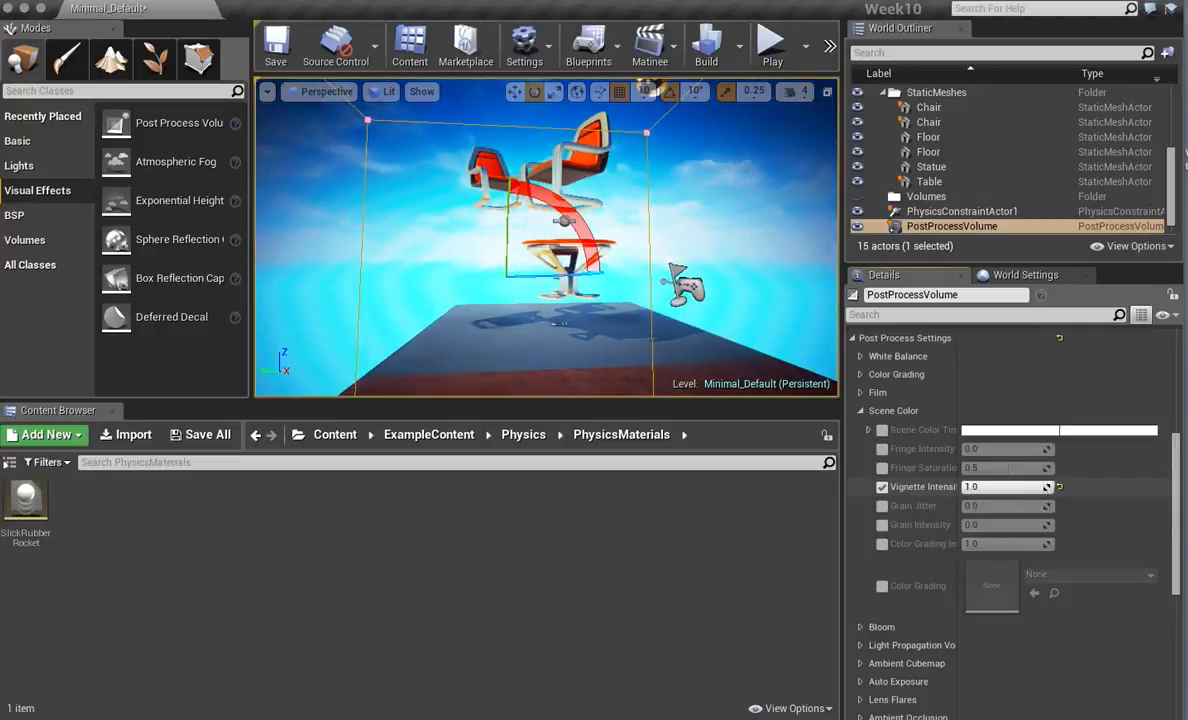
Enable Fringe Intensity, raise it through 5 and 20 to 100, and compare the scene from inside and outside the volume.
click(882, 449)
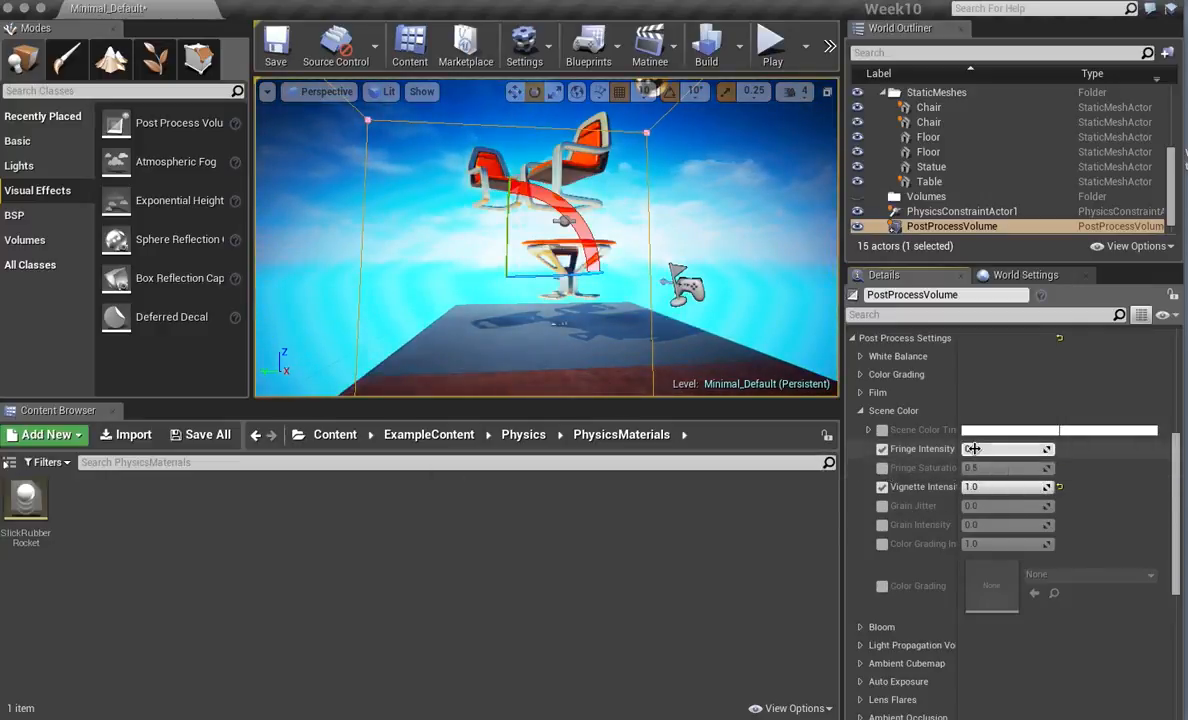
drag(970, 449, 1054, 449)
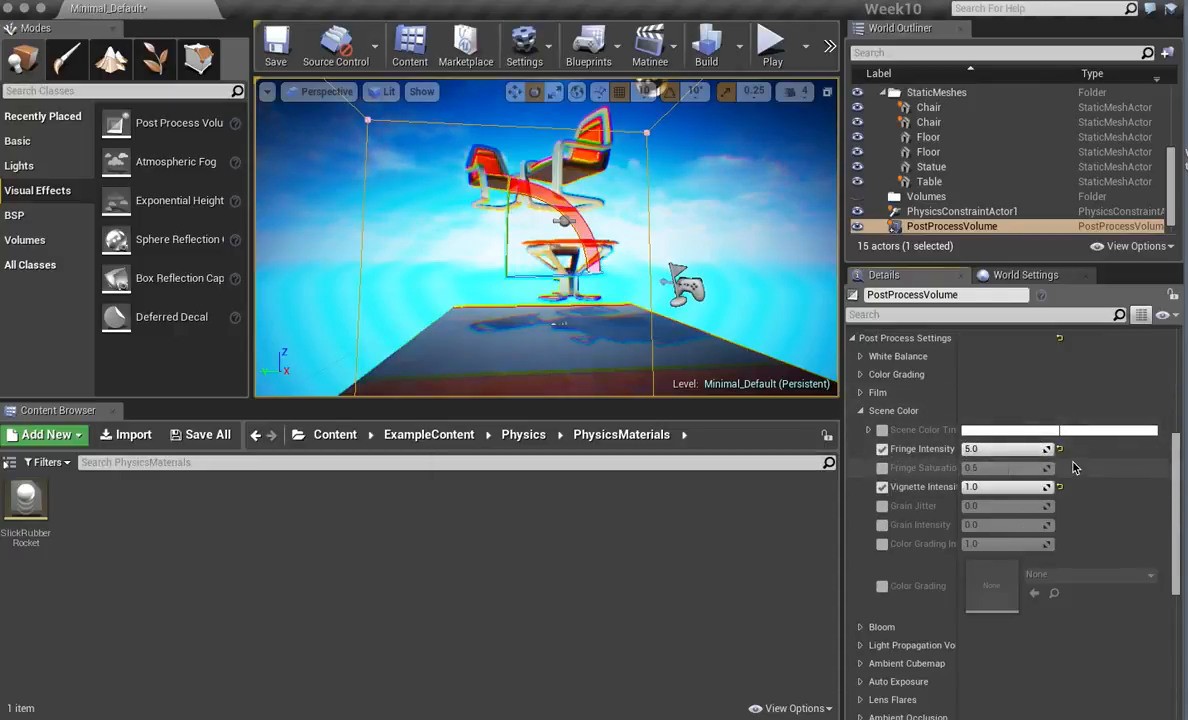
click(977, 450)
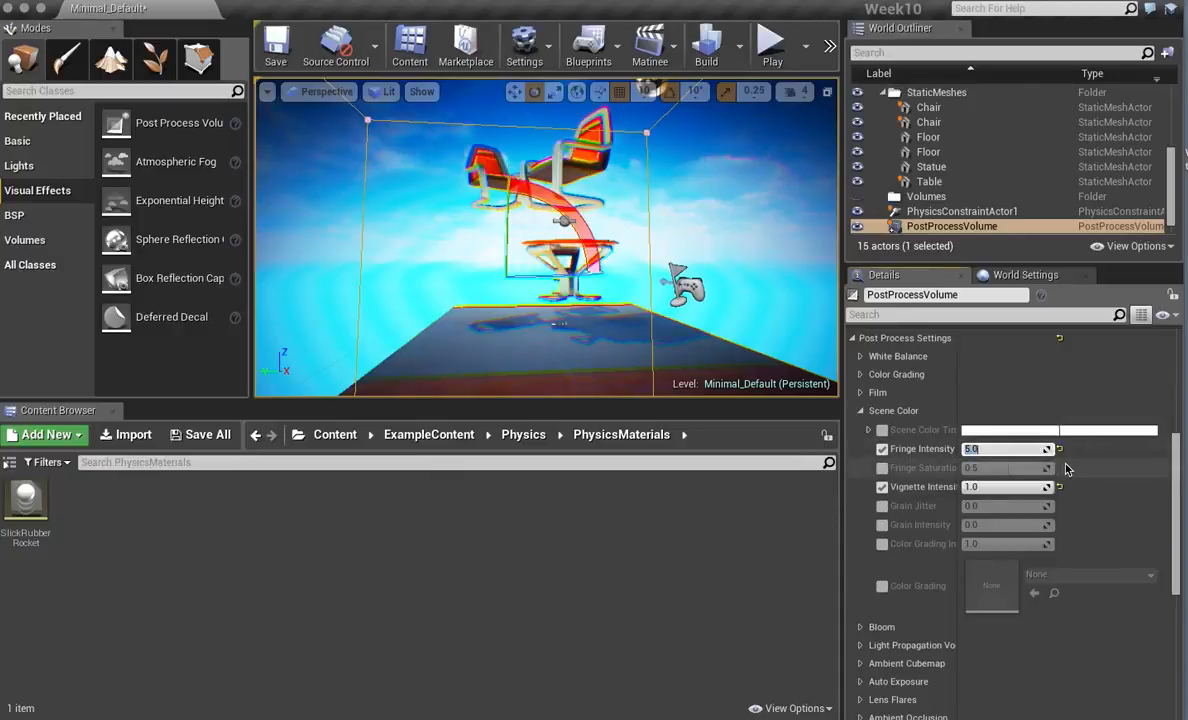
text(20)
key(Return)
click(985, 449)
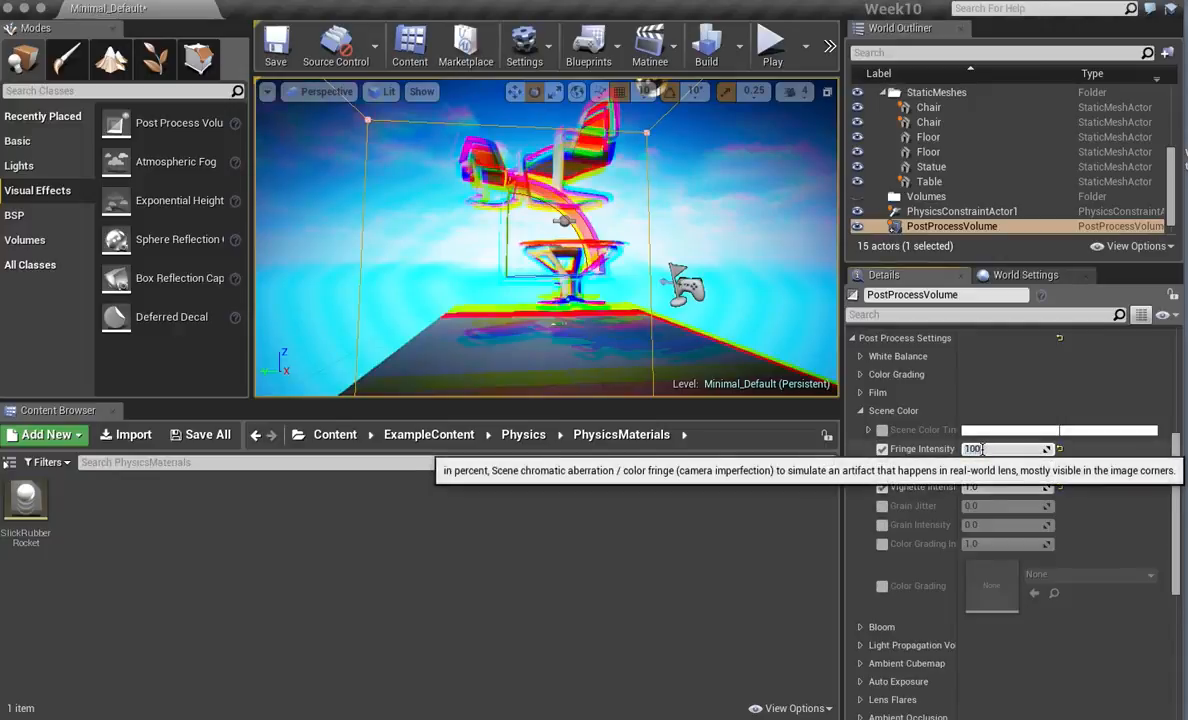
key(Return)
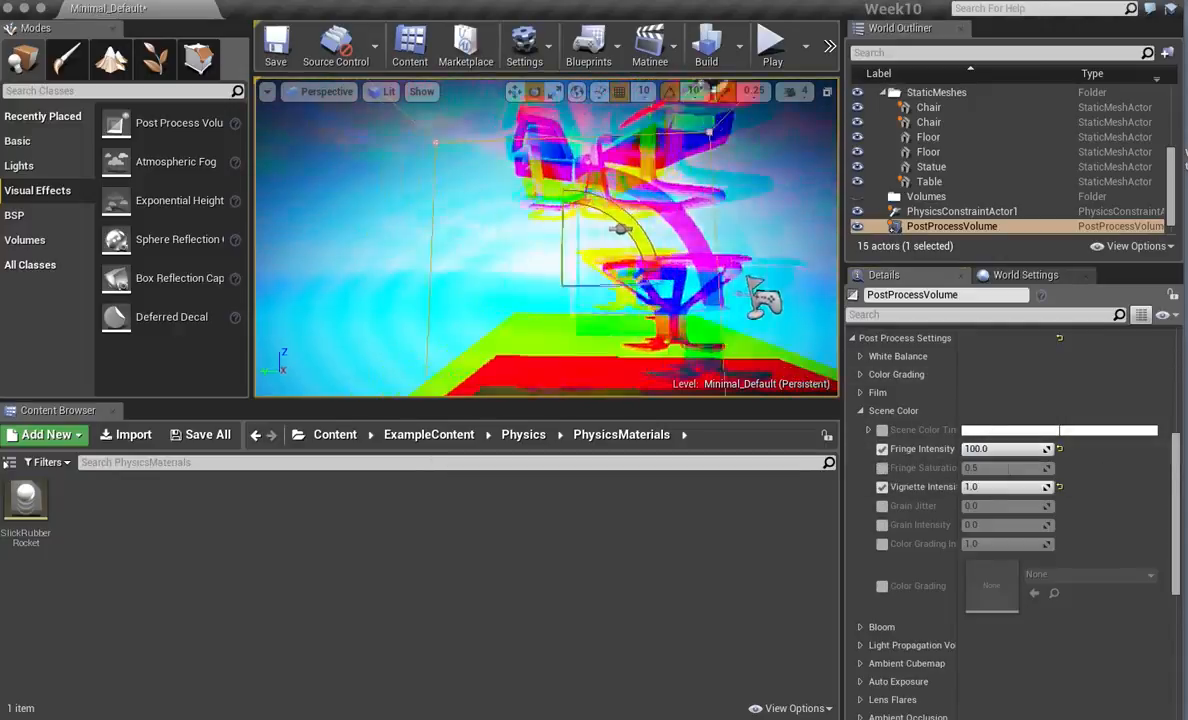
mouse_move(546, 238)
right_down()
mouse_move(556, 185)
mouse_move(548, 255)
mouse_move(510, 252)
mouse_move(552, 250)
mouse_move(550, 275)
mouse_move(552, 218)
mouse_move(554, 234)
right_up()
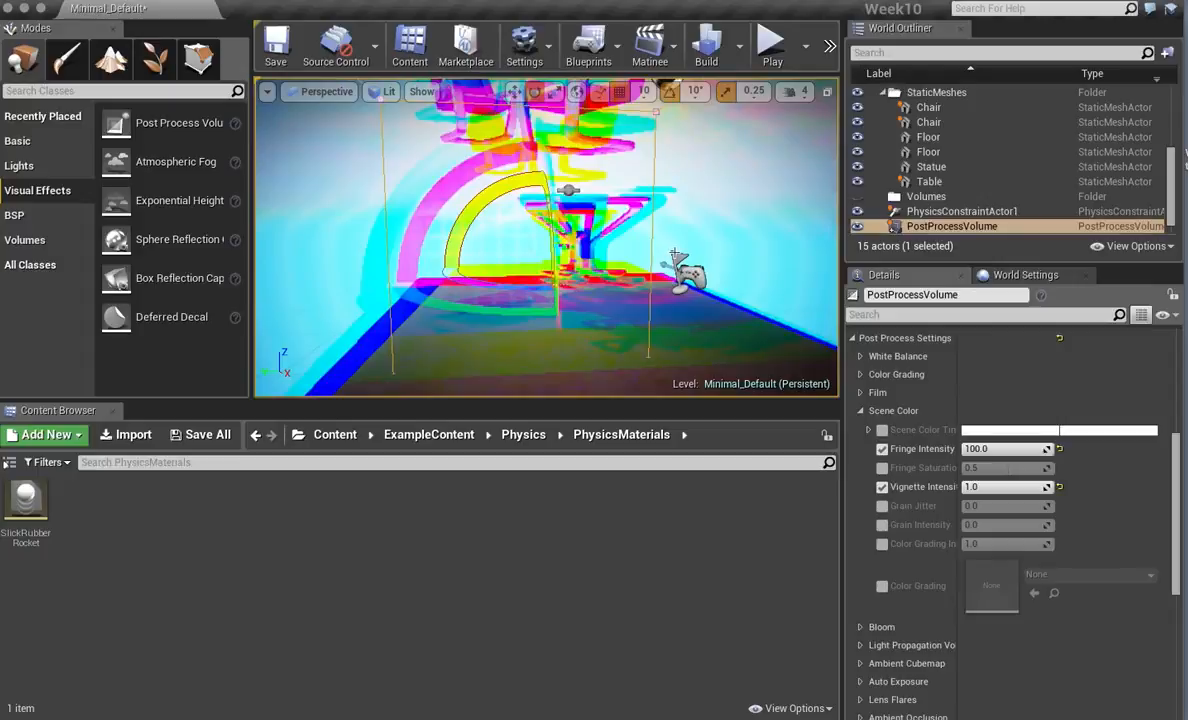
right_drag(697, 271, 694, 278)
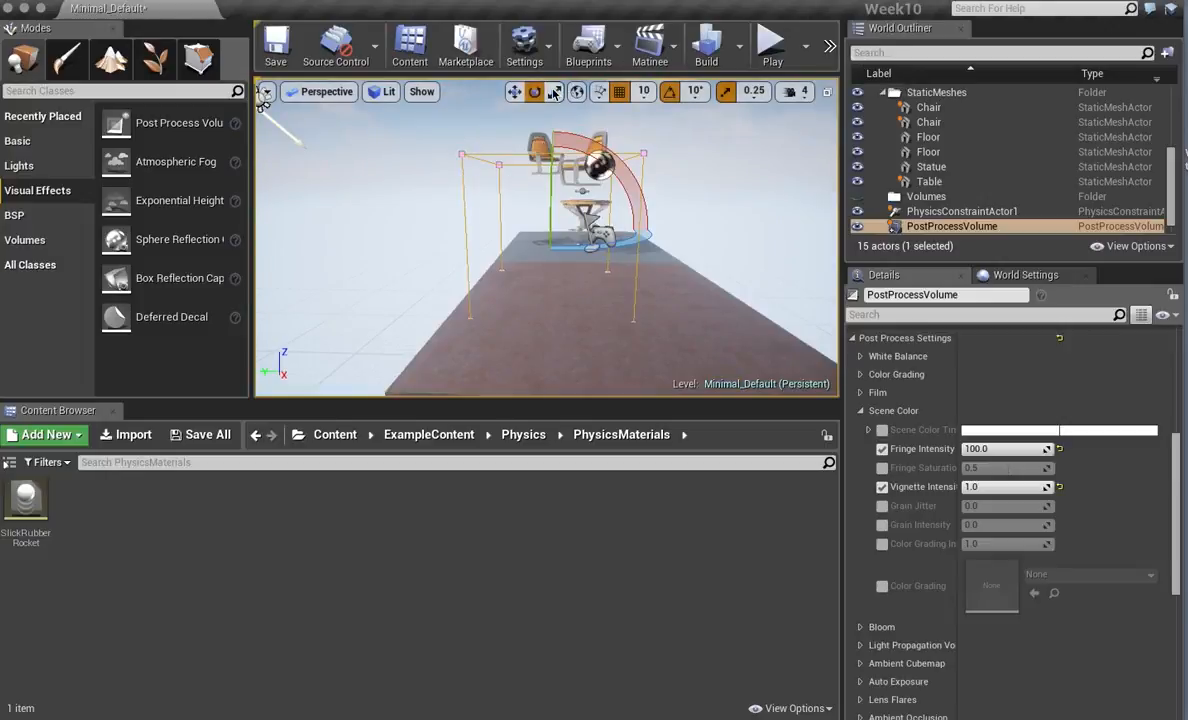
Duplicate the post process volume, moving the copy sideways so it sits directly beside the original over the floor.
click(514, 91)
drag(498, 228, 598, 240)
key(w)
right_drag(593, 241, 616, 253)
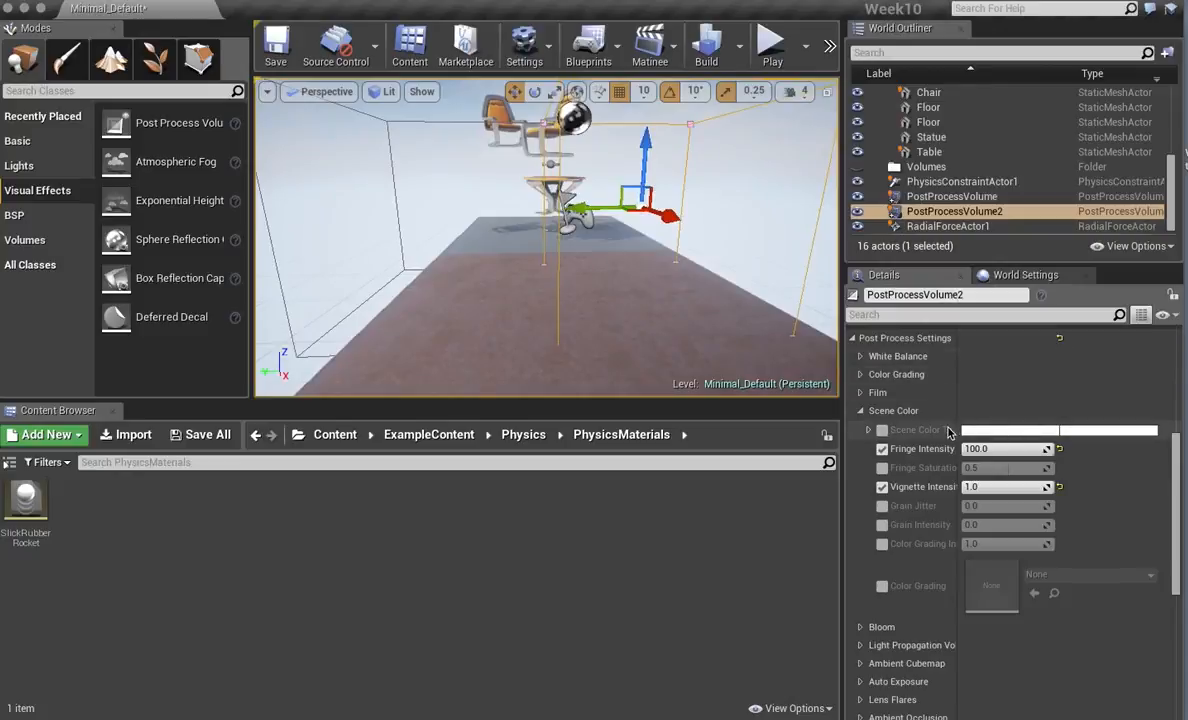
Disable Fringe Intensity in the duplicated volume and set its Color Grading Saturation Y and Z to 0.0.
click(882, 449)
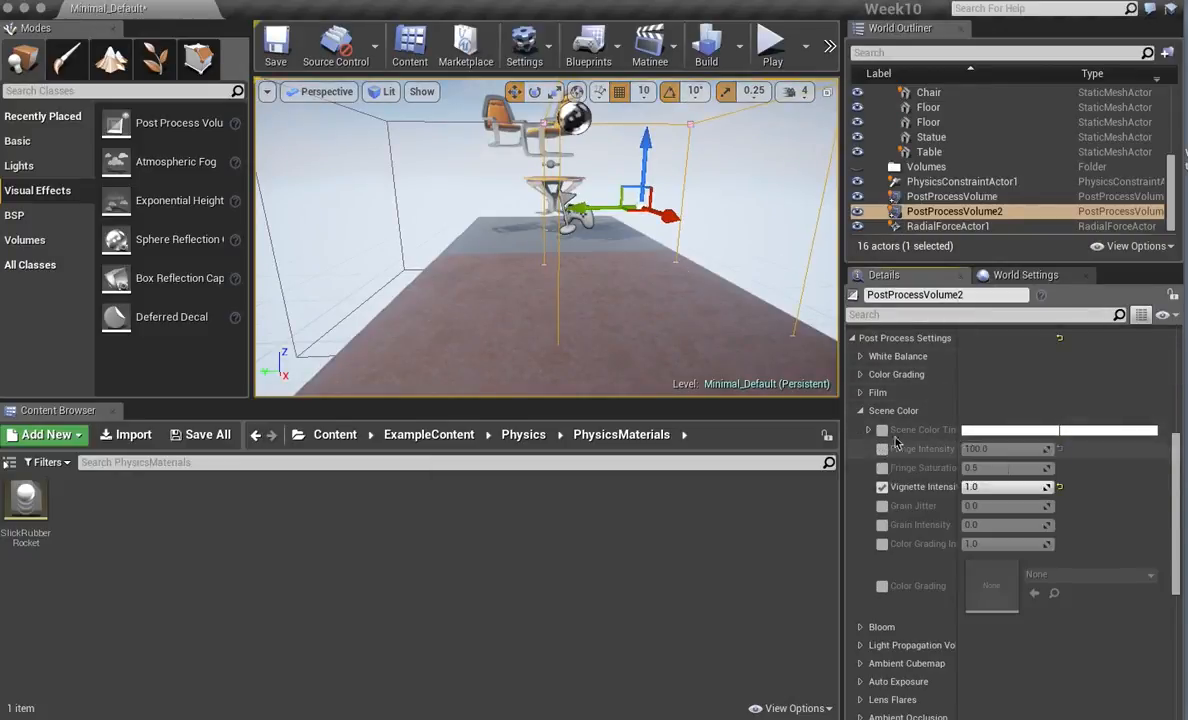
click(872, 374)
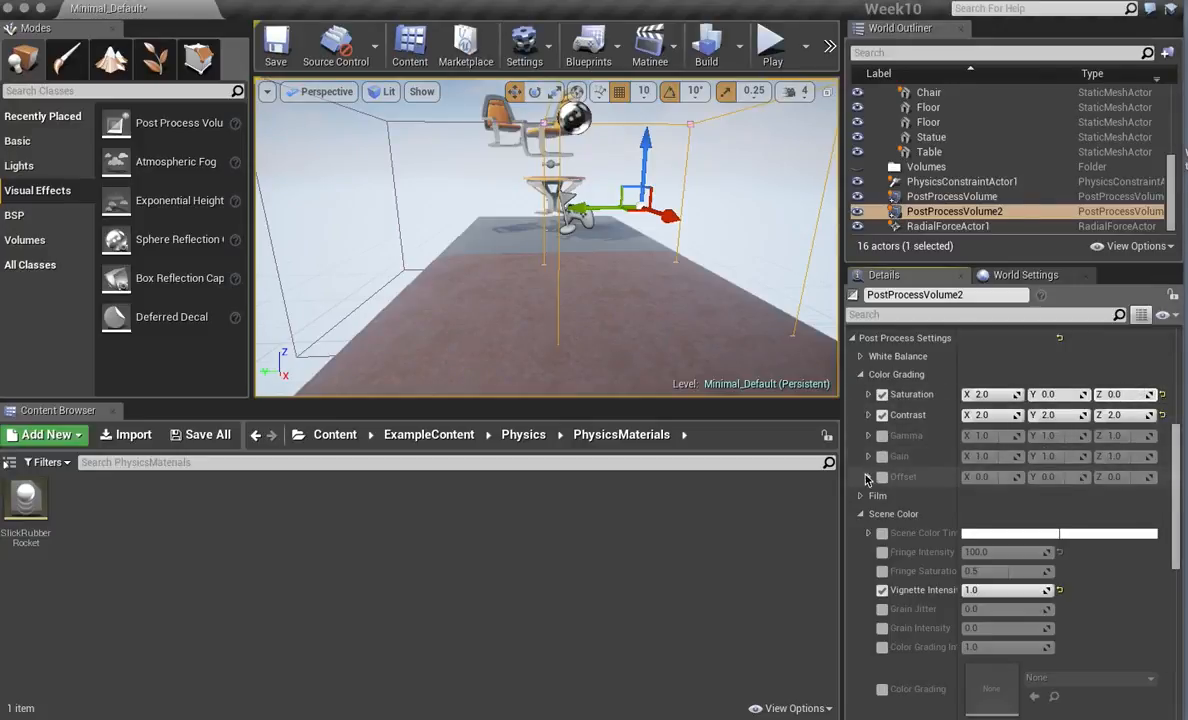
In the duplicated volume's Film settings, enable Crush Shadows at 1.0 and Crush Highlights set to 1.0.
click(1010, 495)
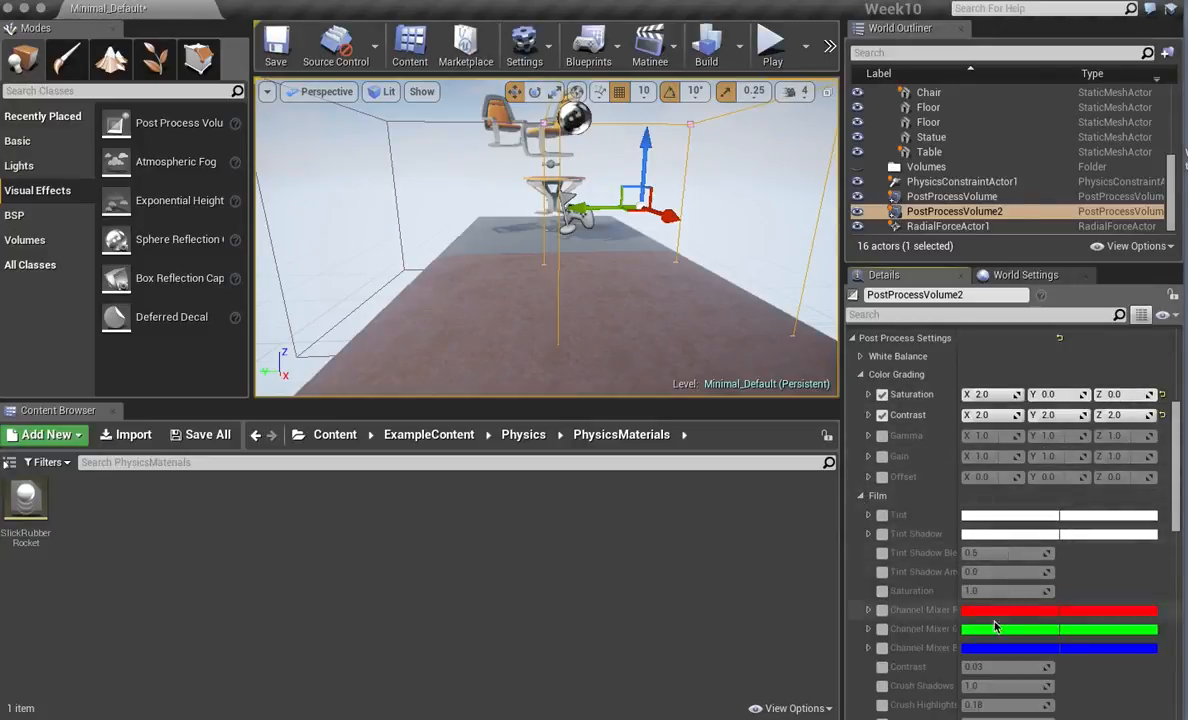
scroll(1006, 600, up, 3)
scroll(1006, 597, down, 5)
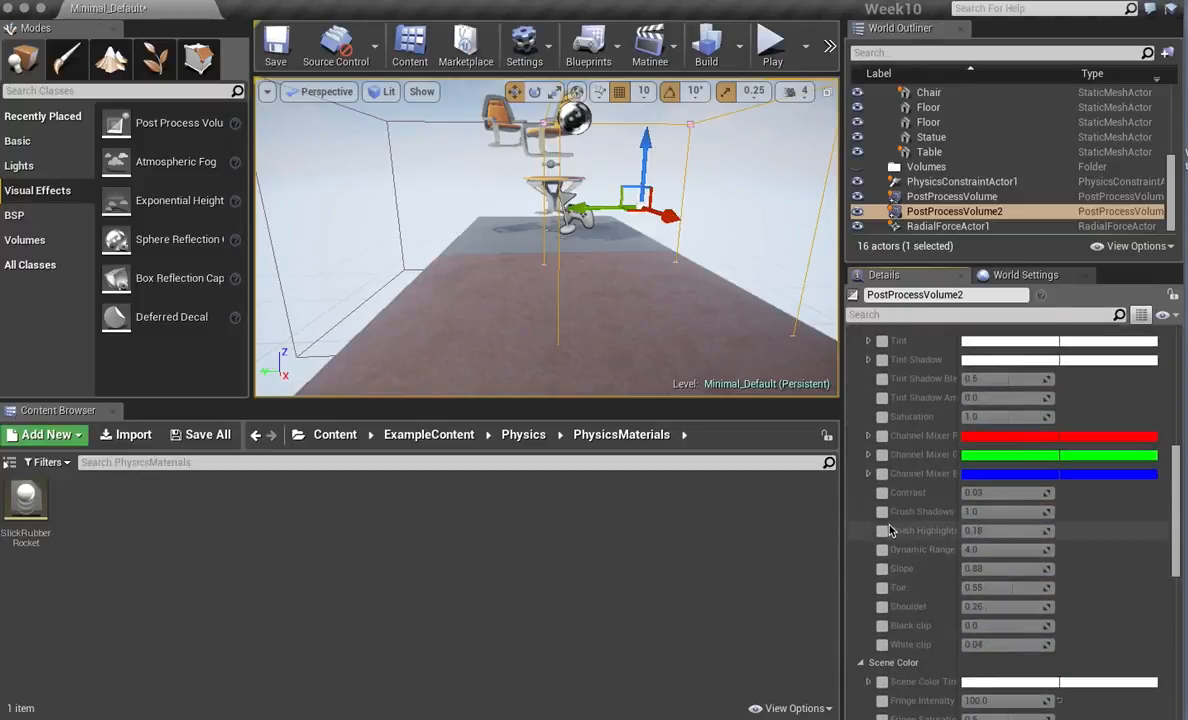
click(882, 531)
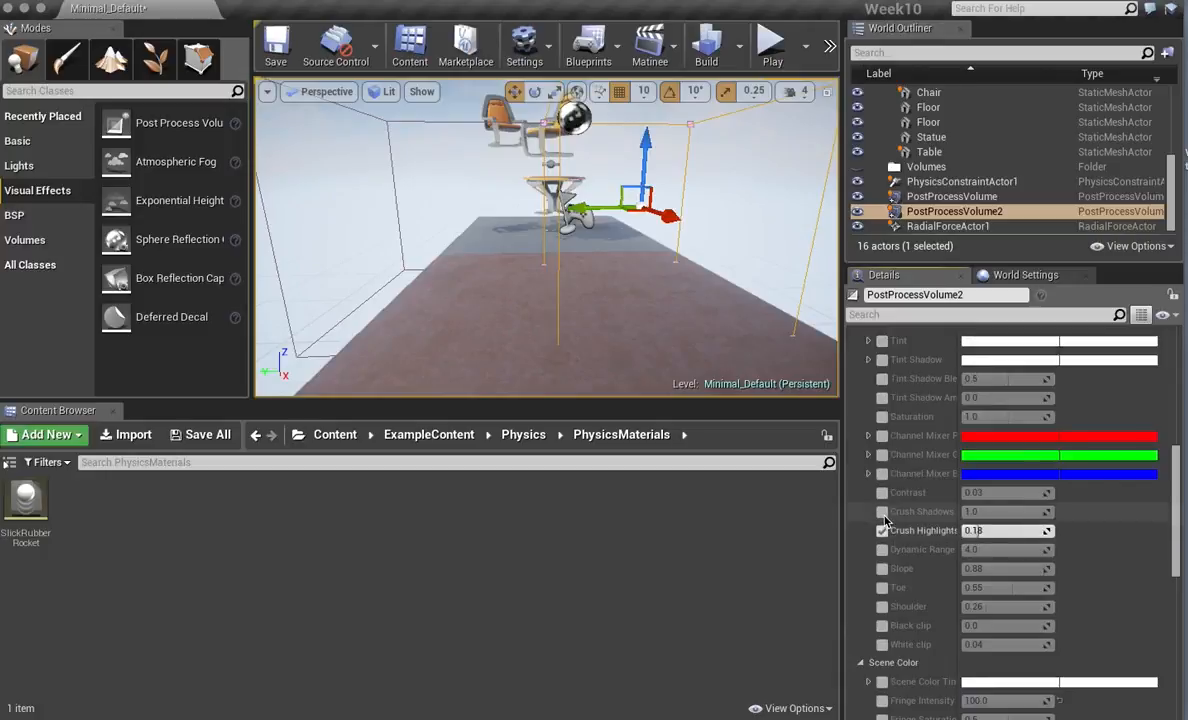
click(882, 512)
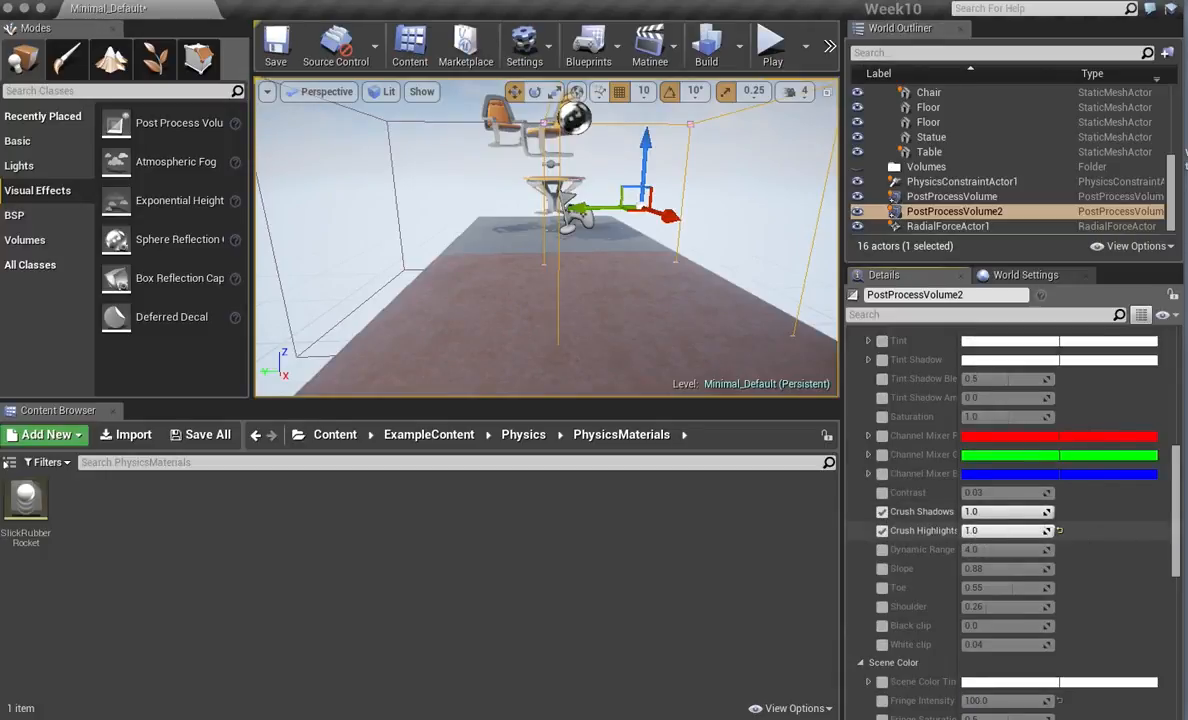
Enable the duplicated volume's Bloom Intensity, raising it through 8.0 to 20.
scroll(903, 568, down, 10)
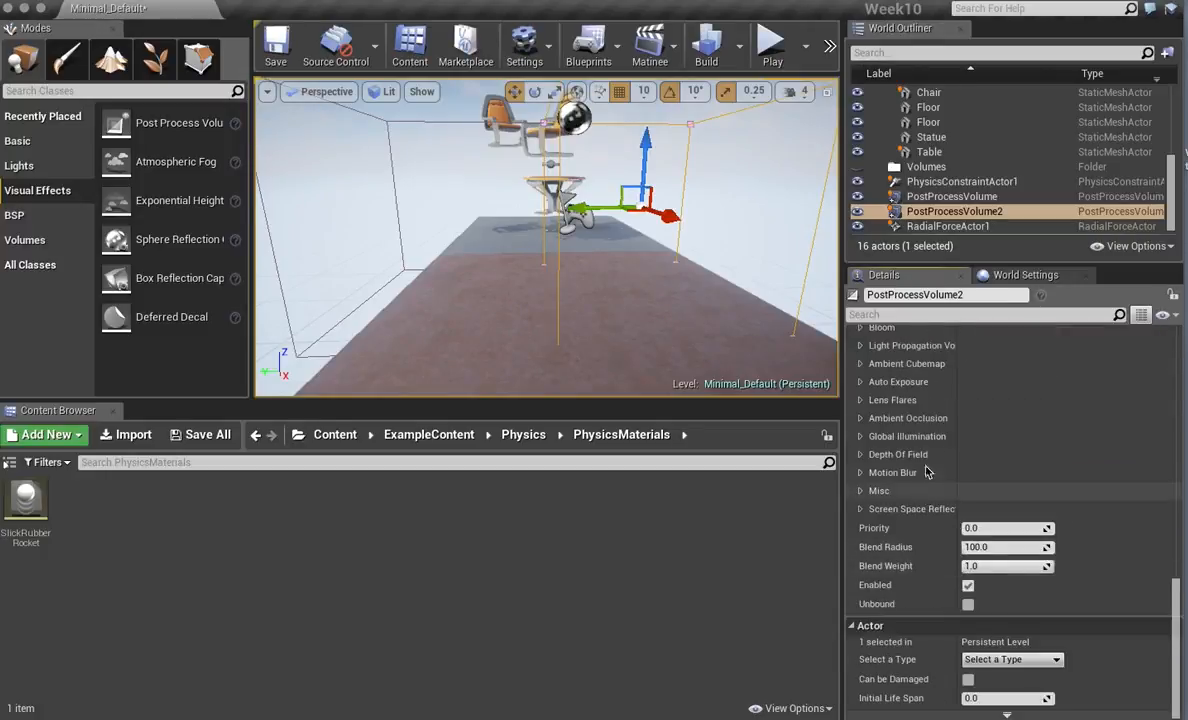
click(858, 330)
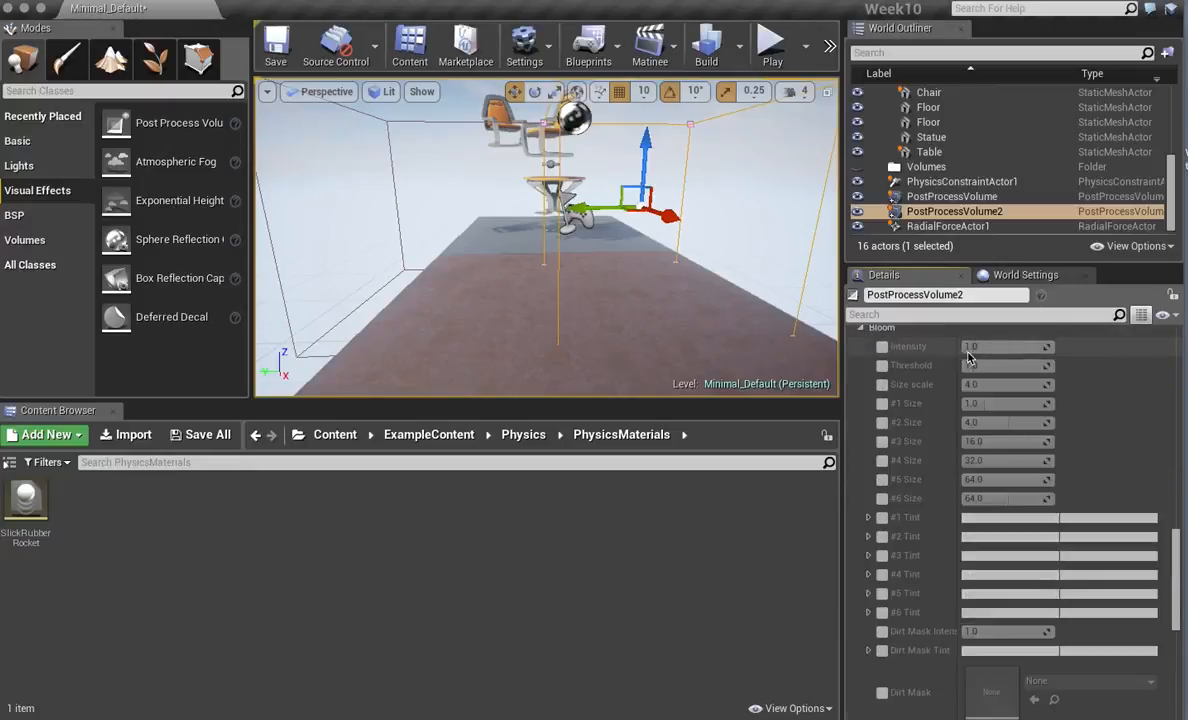
click(882, 347)
drag(971, 347, 1046, 347)
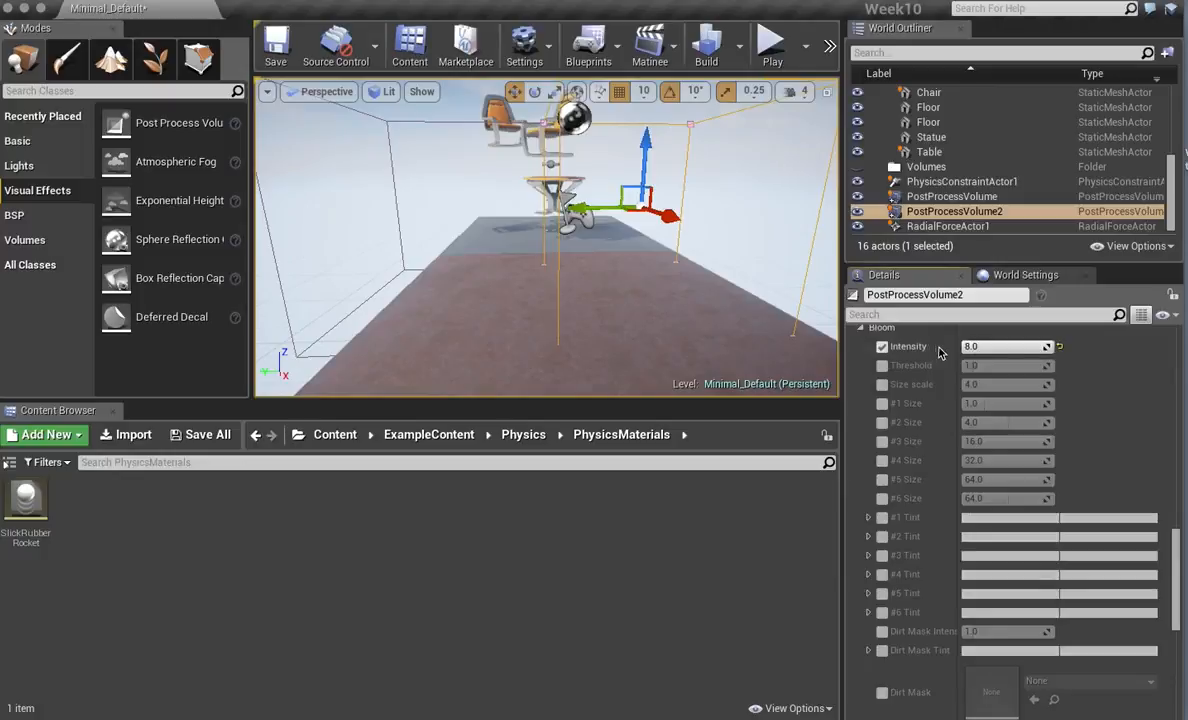
click(1001, 347)
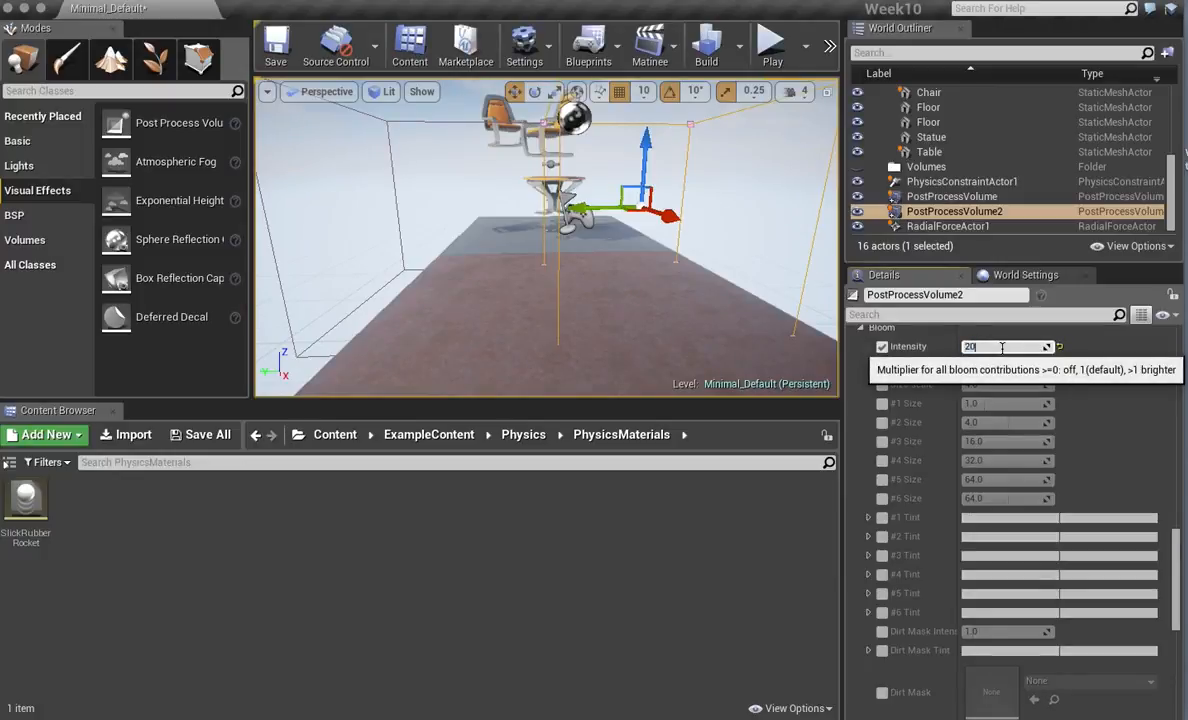
Enable the duplicated volume's Lens Flares Intensity and set it to 100.0.
drag(1174, 549, 1177, 603)
click(859, 585)
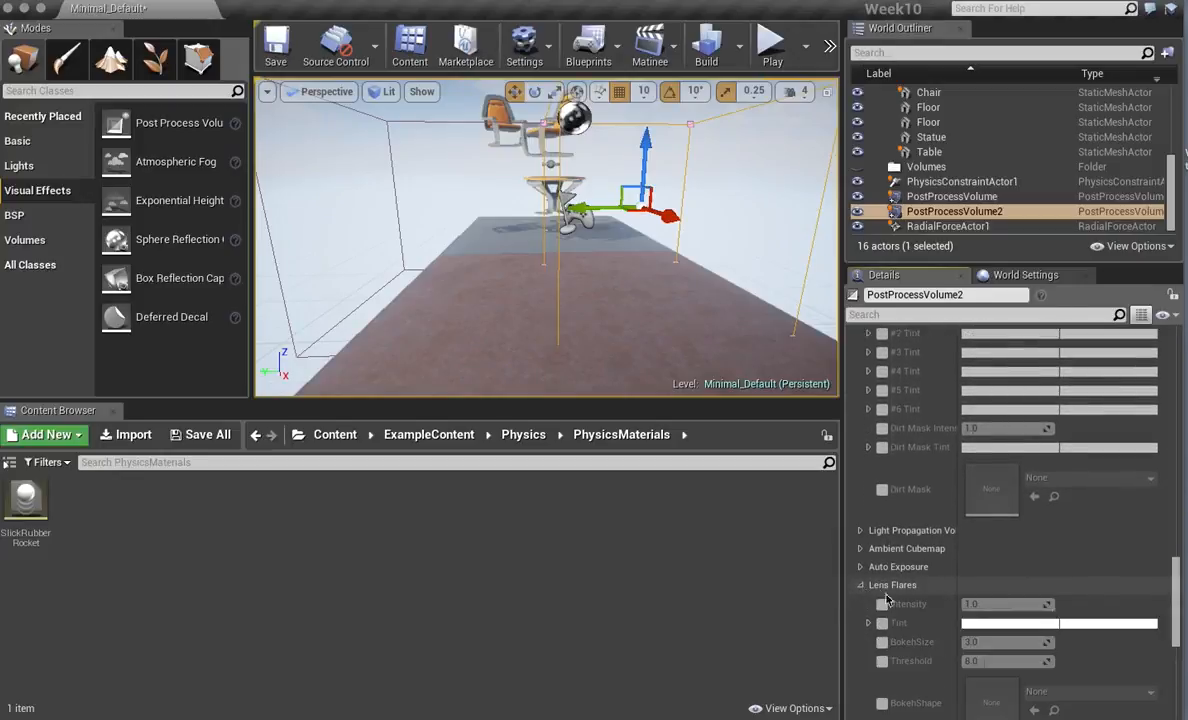
drag(1177, 595, 1175, 622)
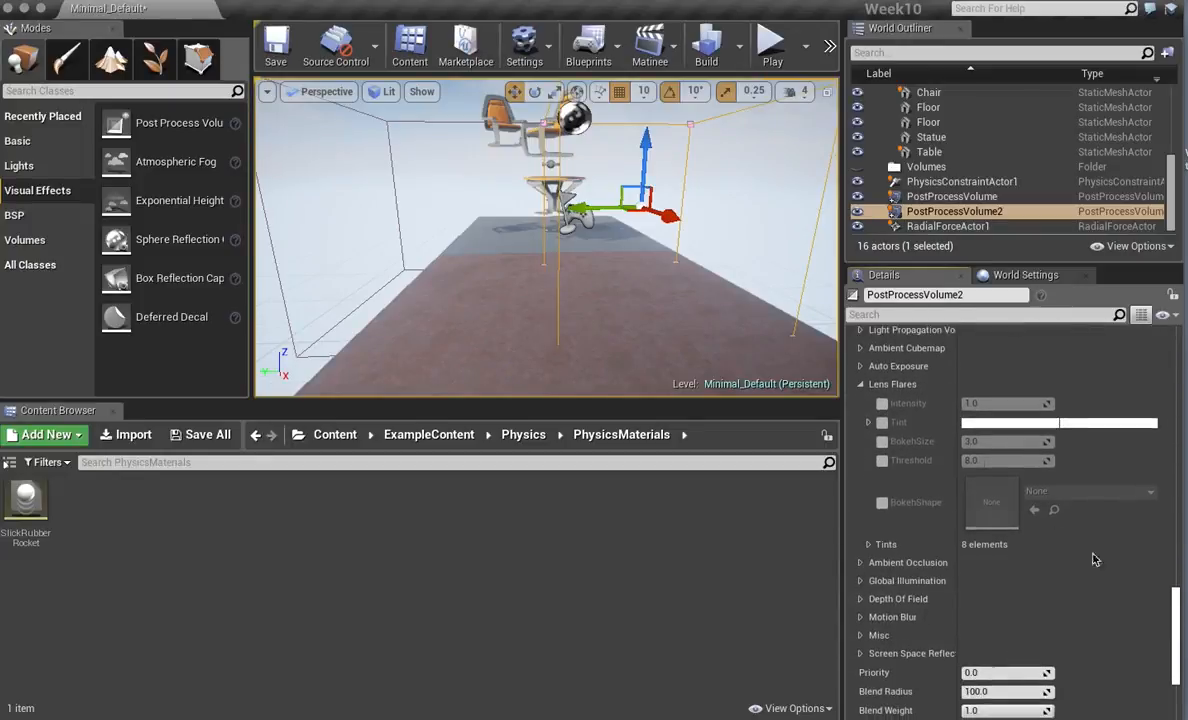
click(881, 403)
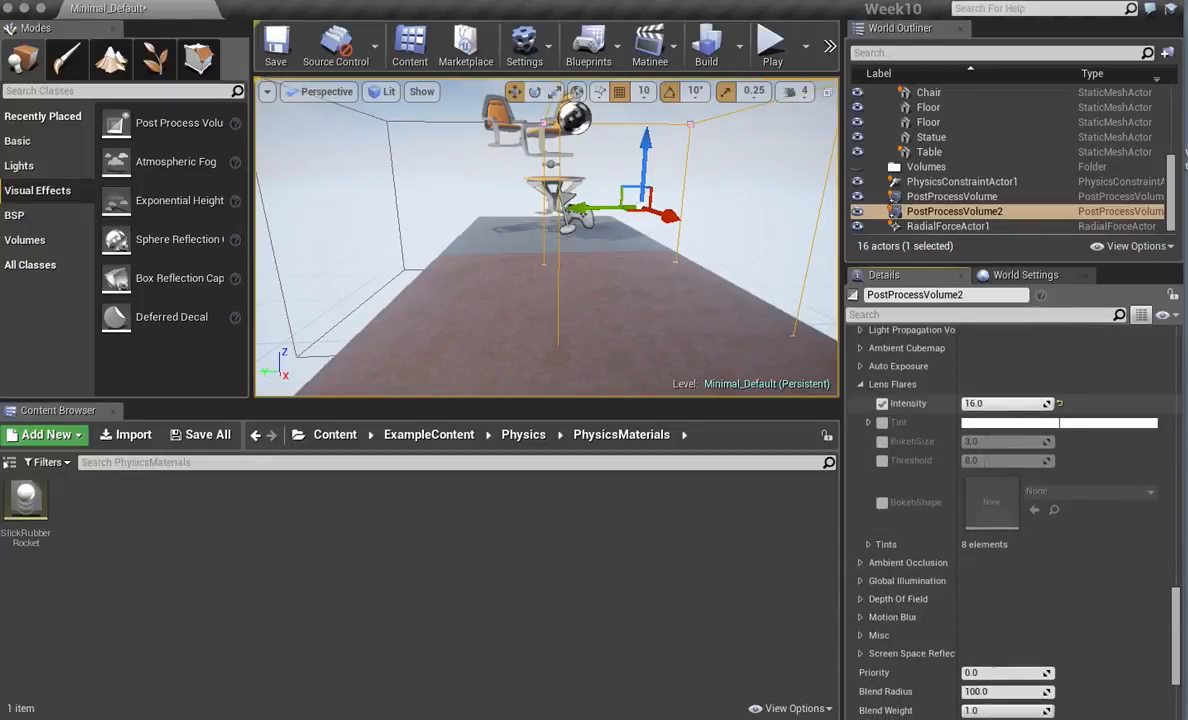
click(996, 404)
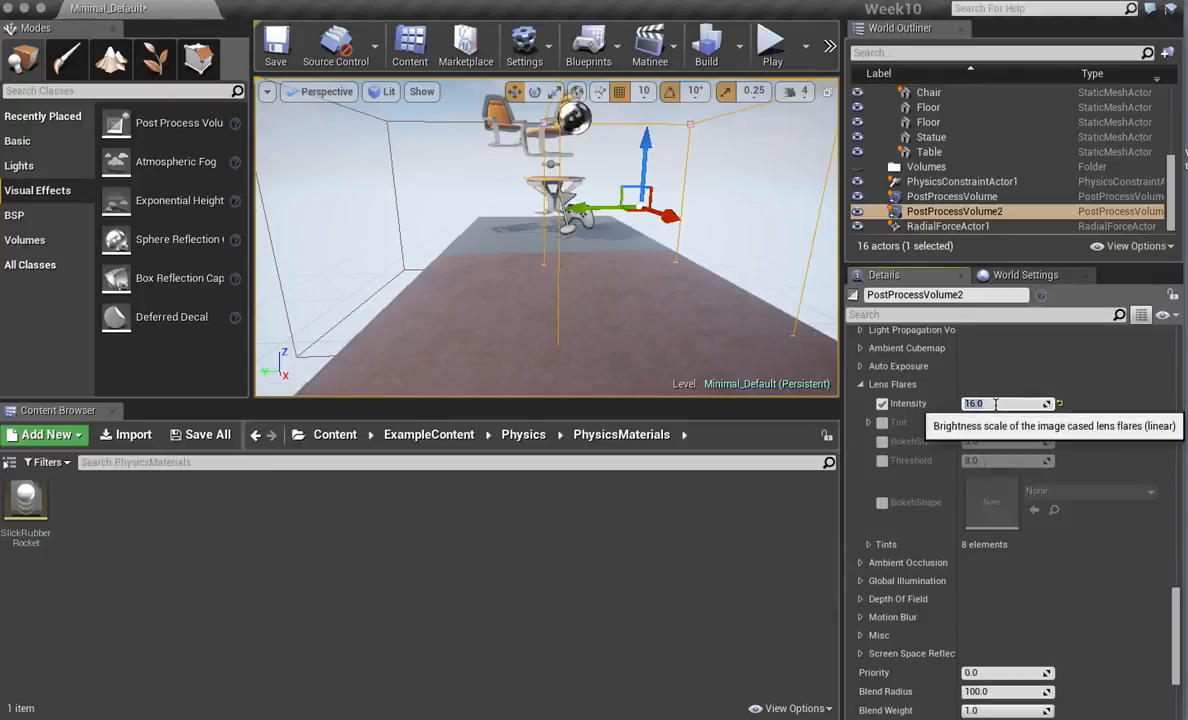
key(Return)
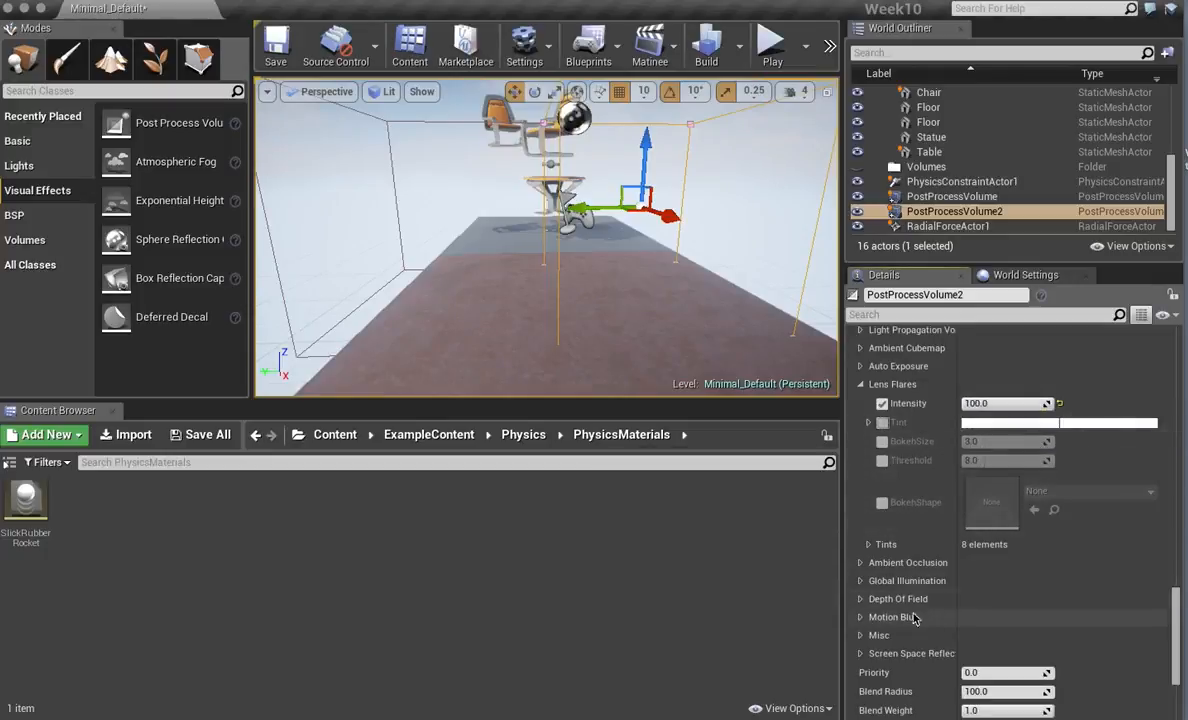
Play the level in the viewport, fly through the post process volumes to check their effects, and end the session.
click(772, 58)
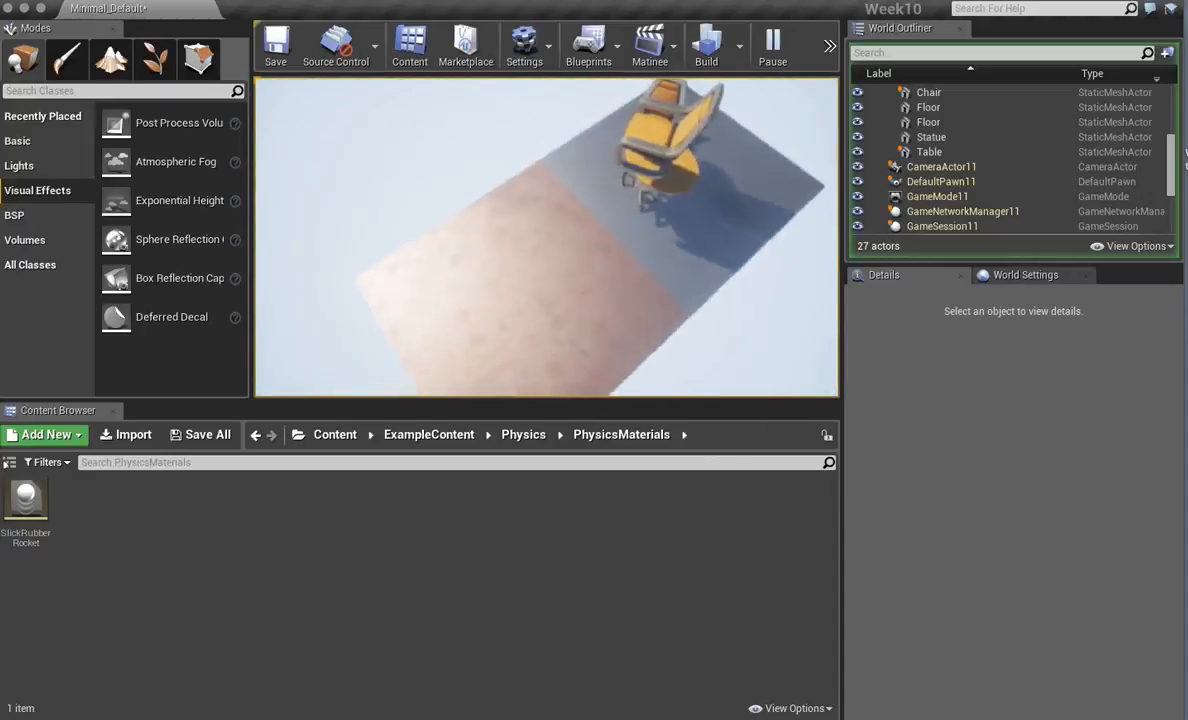
key(w)
key(s)
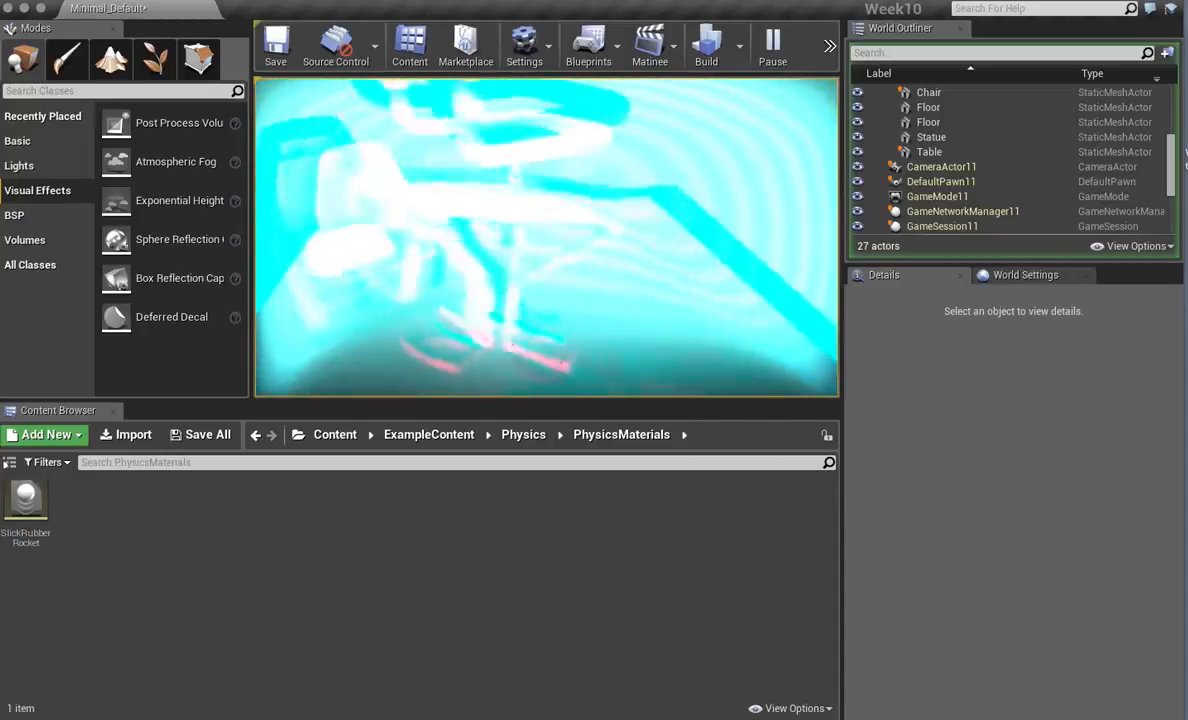
key(w)
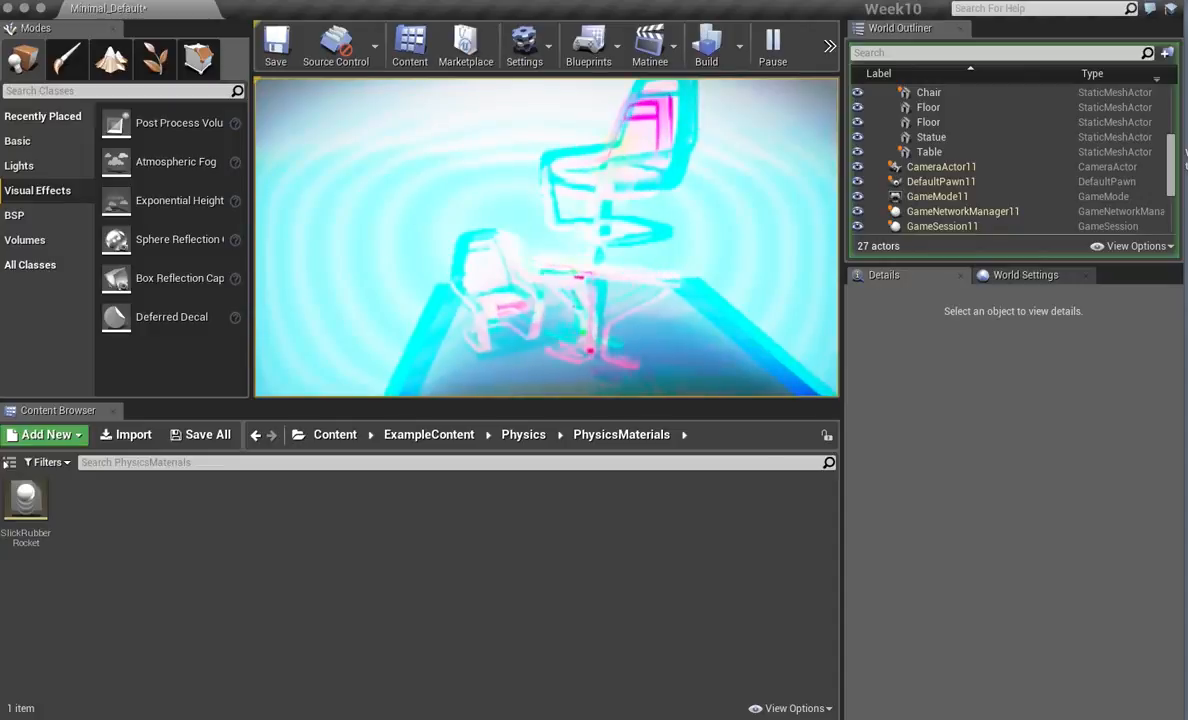
key(Escape)
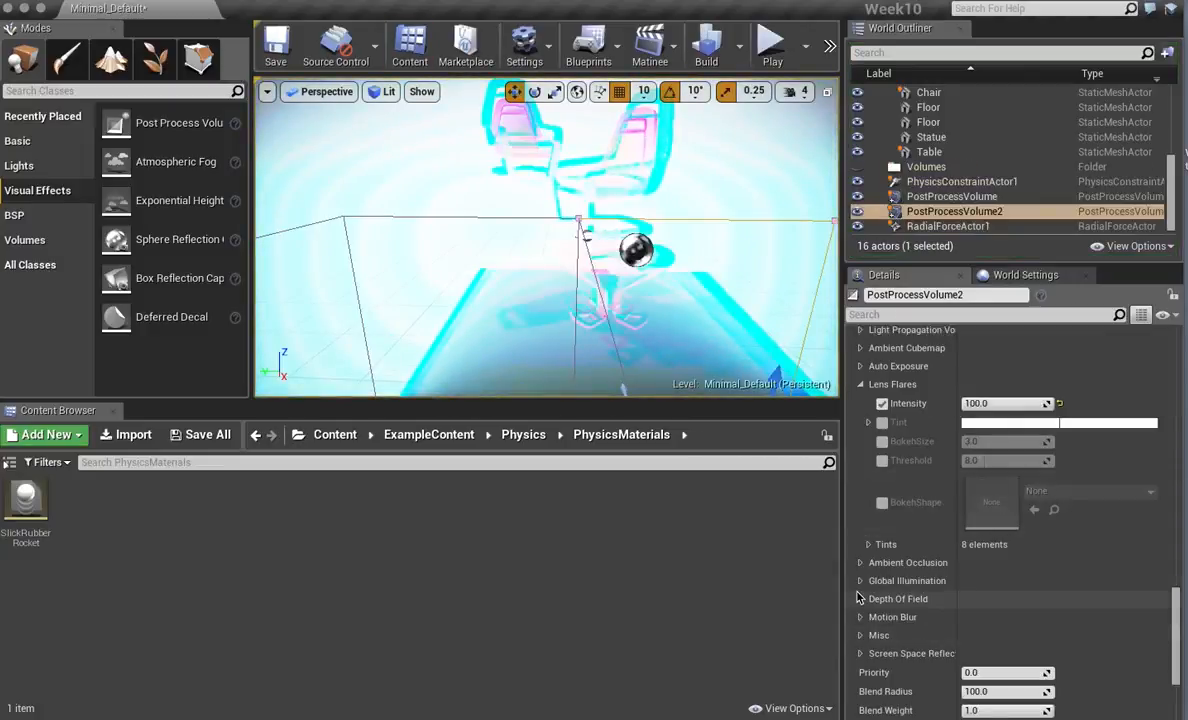
key(f)
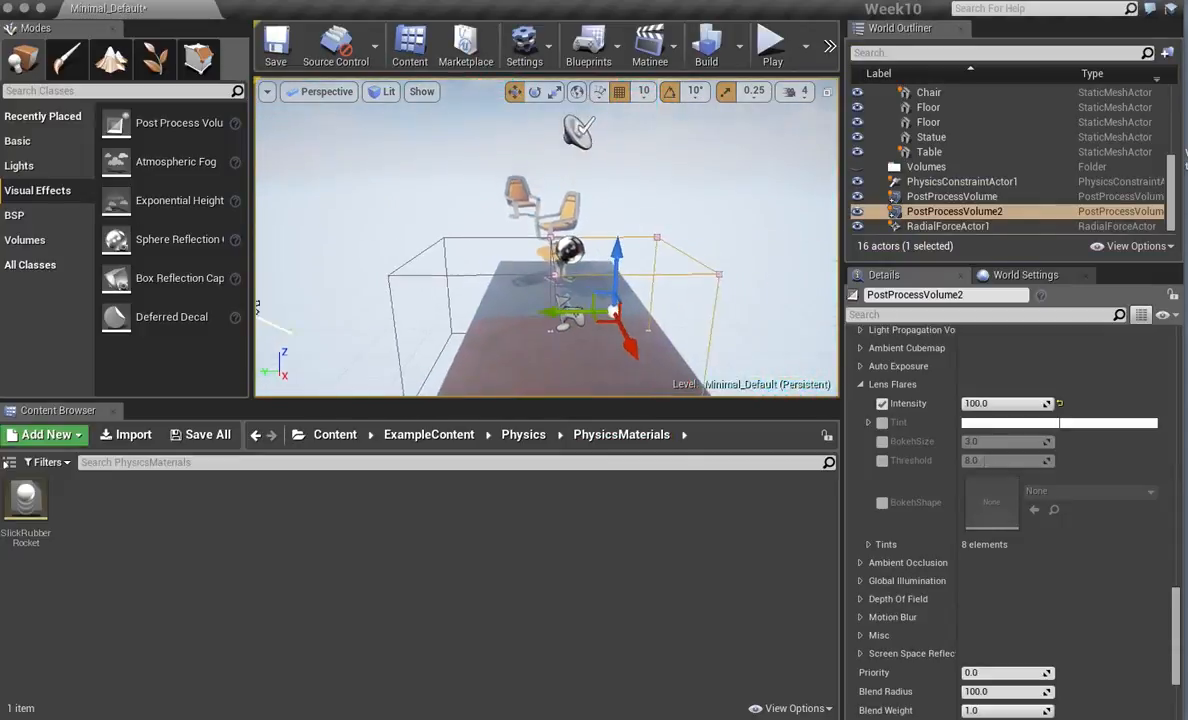
alt+drag(617, 241, 617, 111)
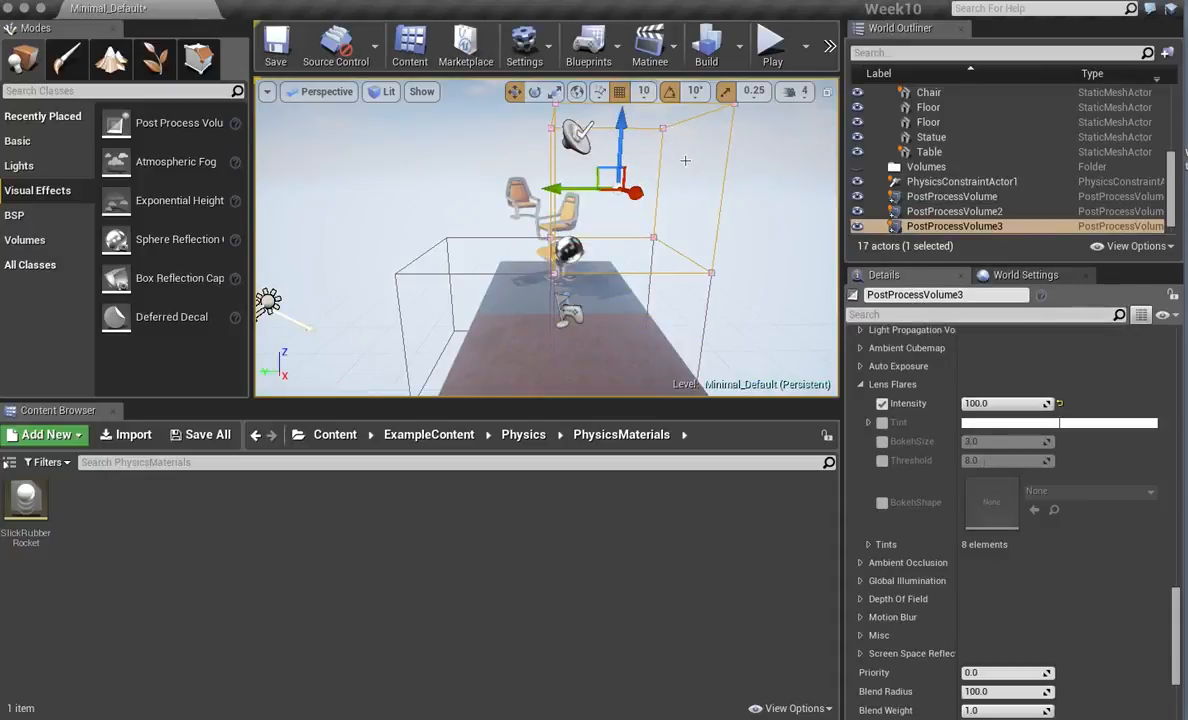
key(Delete)
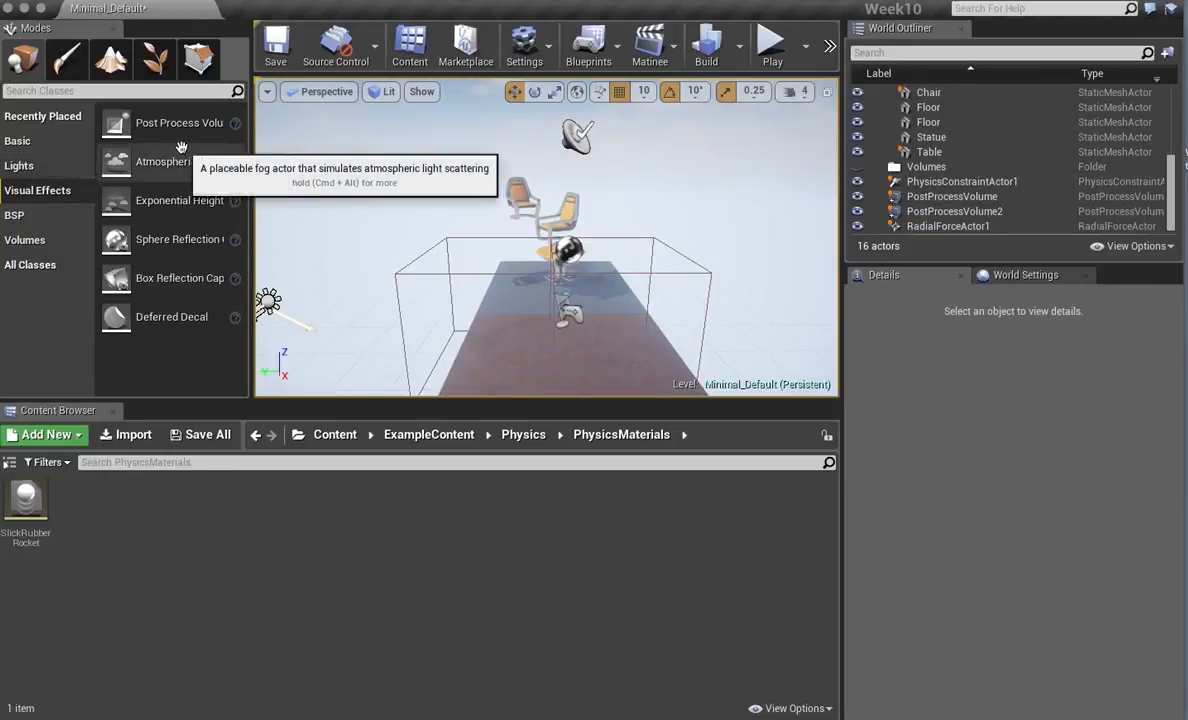
Place a third post process volume in the scene and raise it above the two existing volumes.
drag(120, 123, 566, 250)
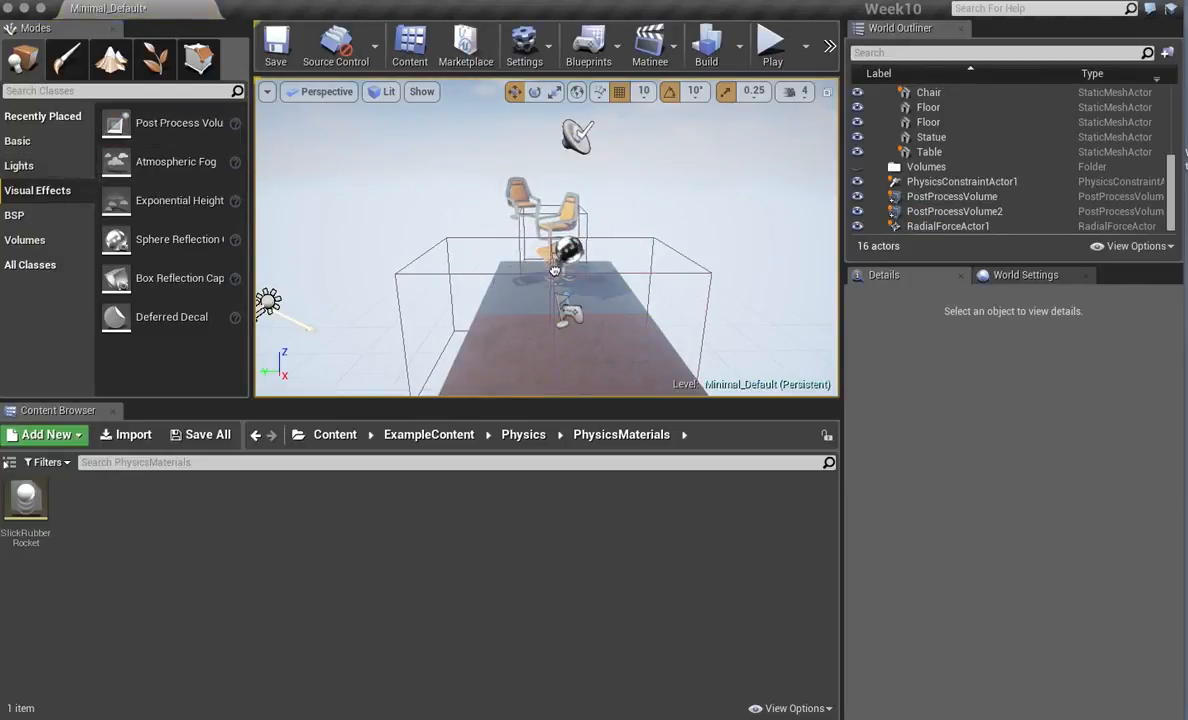
drag(555, 366, 569, 272)
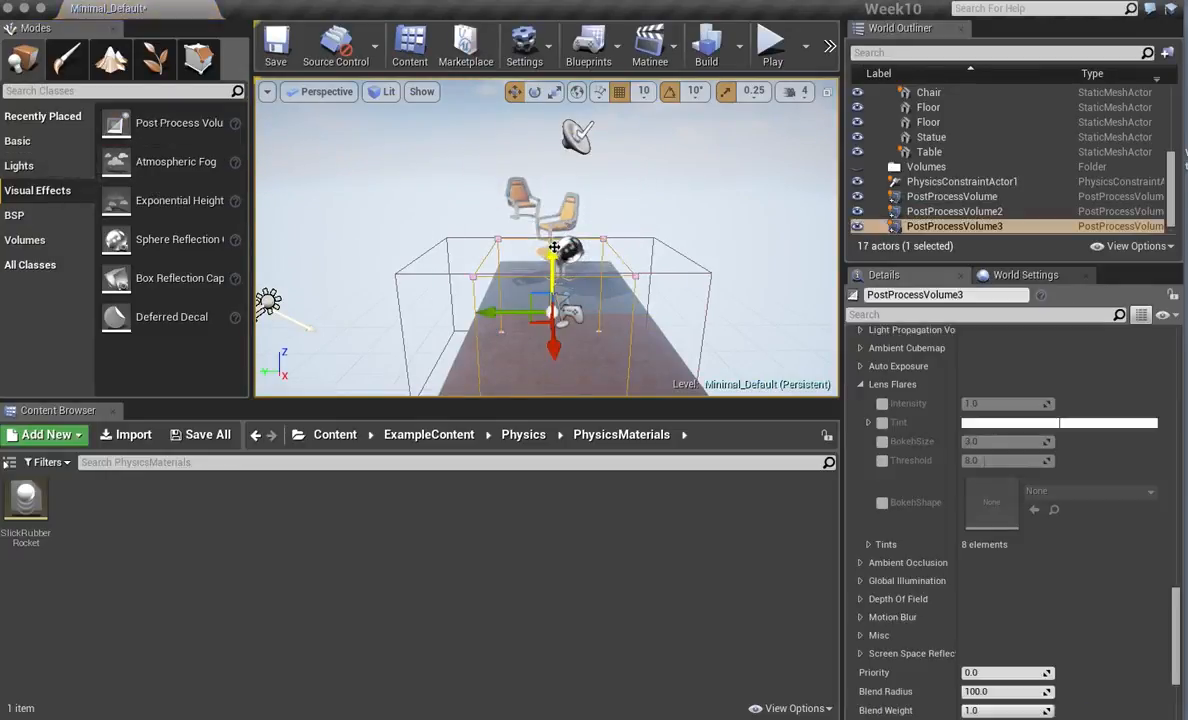
drag(557, 196, 557, 115)
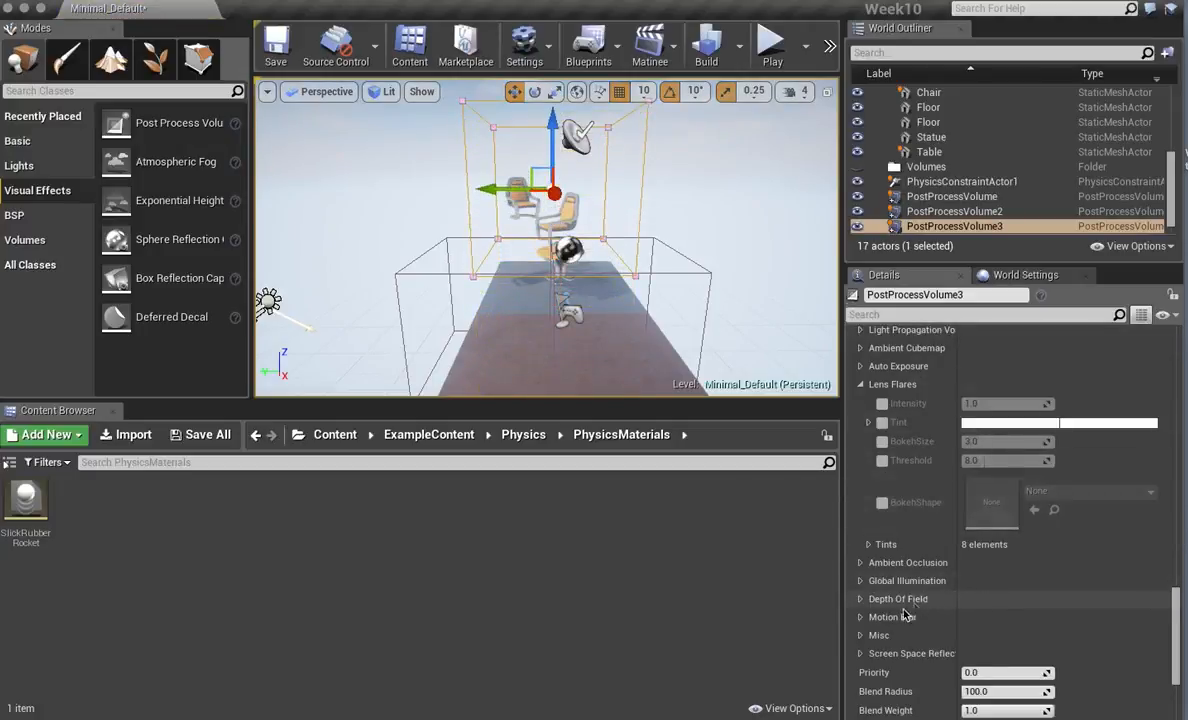
Enable the third volume's Depth Of Field Method and try the Gaussian option.
click(861, 600)
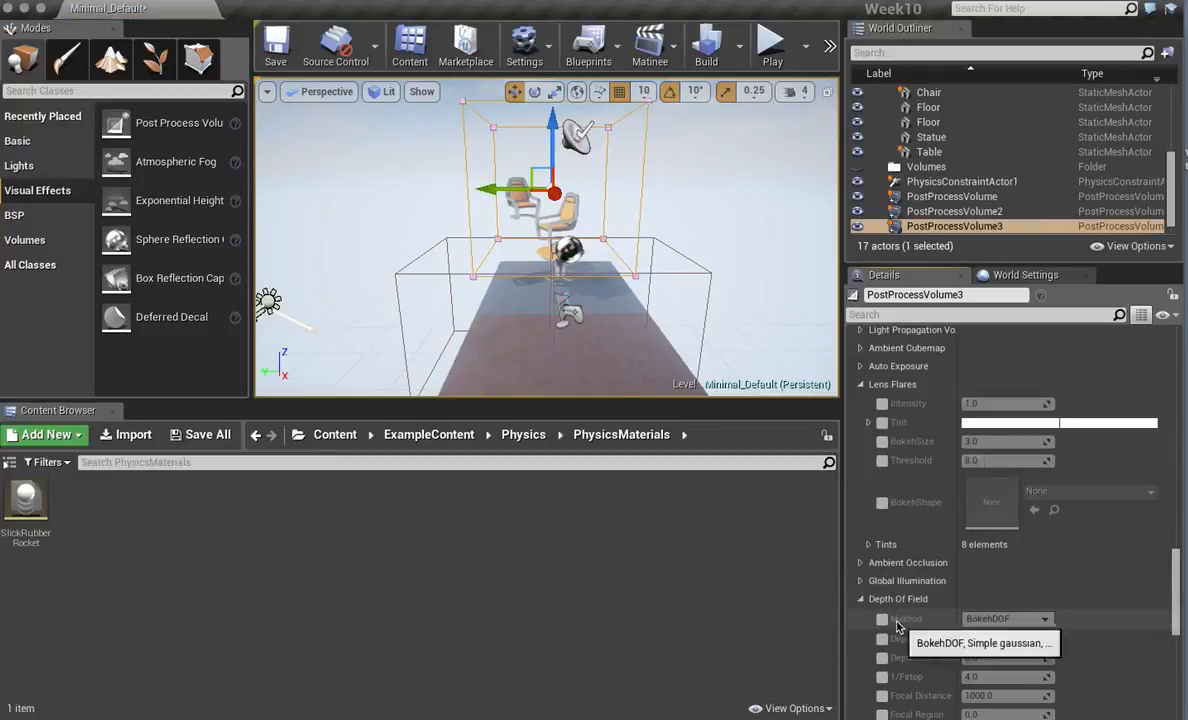
click(882, 620)
click(1018, 620)
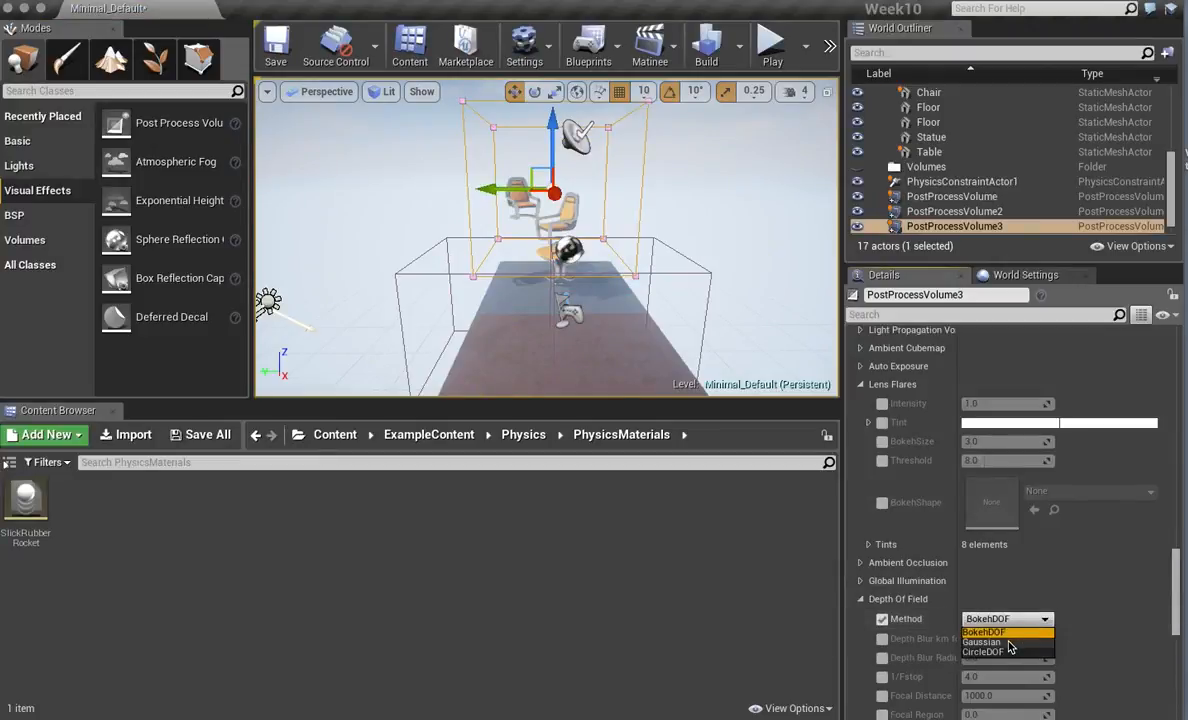
click(1005, 643)
Viewing from inside the third volume, enable Near Transition Region at about 3308.85 and Depth Of Field Scale at 2.0.
right_drag(562, 297, 582, 318)
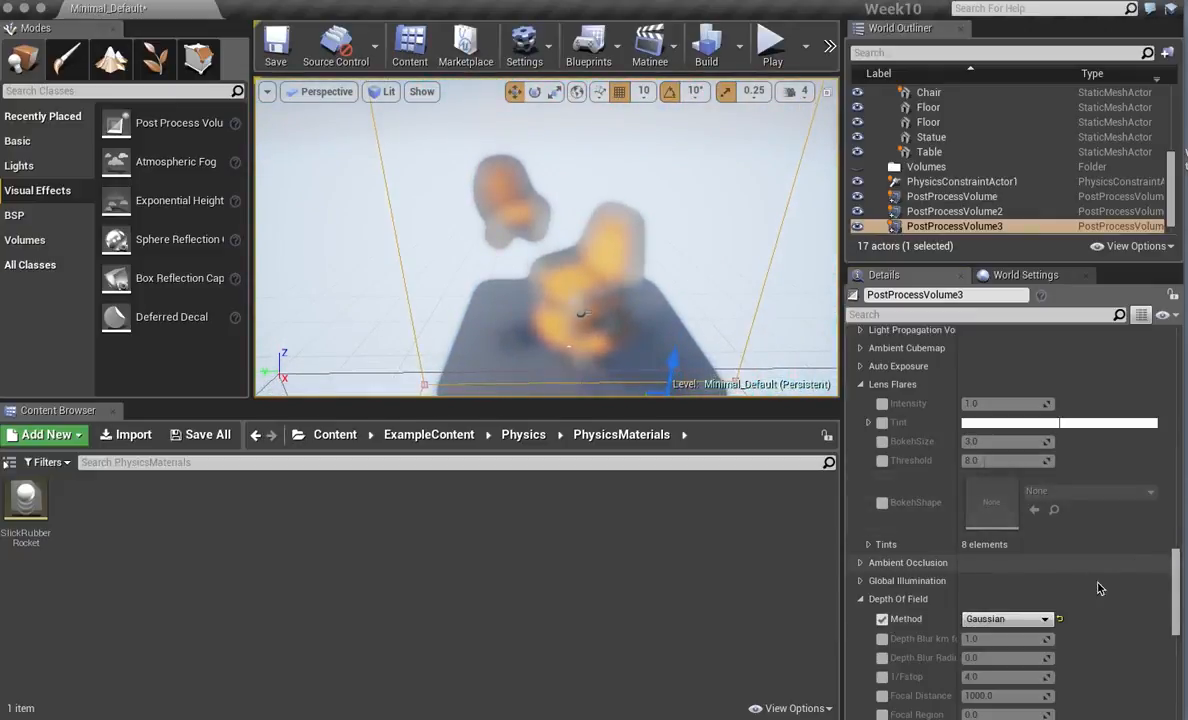
mouse_move(1176, 592)
mouse_down()
mouse_move(1175, 626)
mouse_move(1175, 598)
mouse_up()
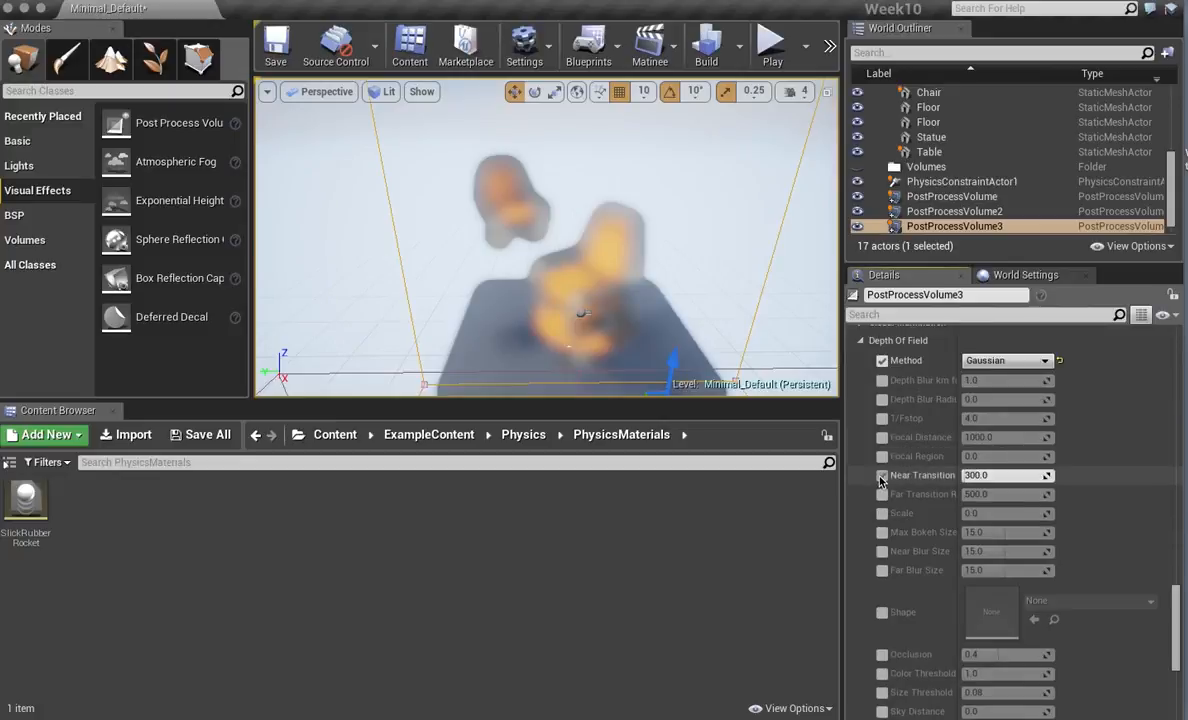
drag(965, 479, 973, 477)
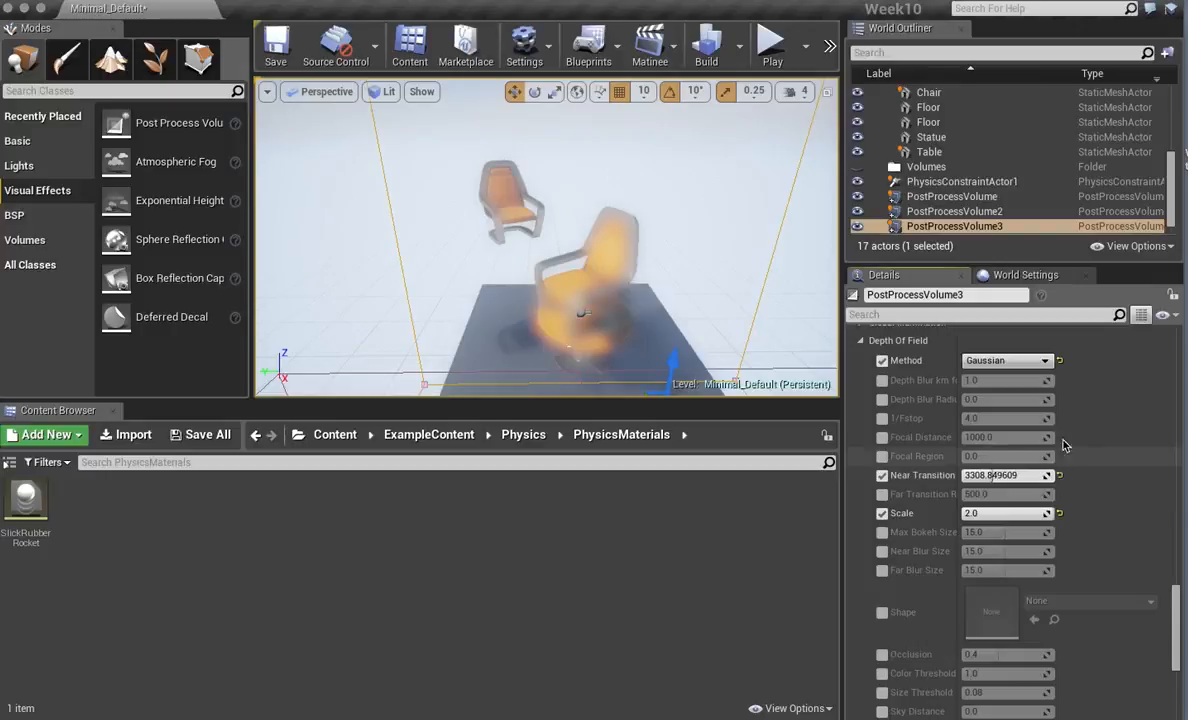
Switch the third volume's Depth Of Field Method to BokehDOF and compare the blur from inside and outside the volume.
click(1025, 360)
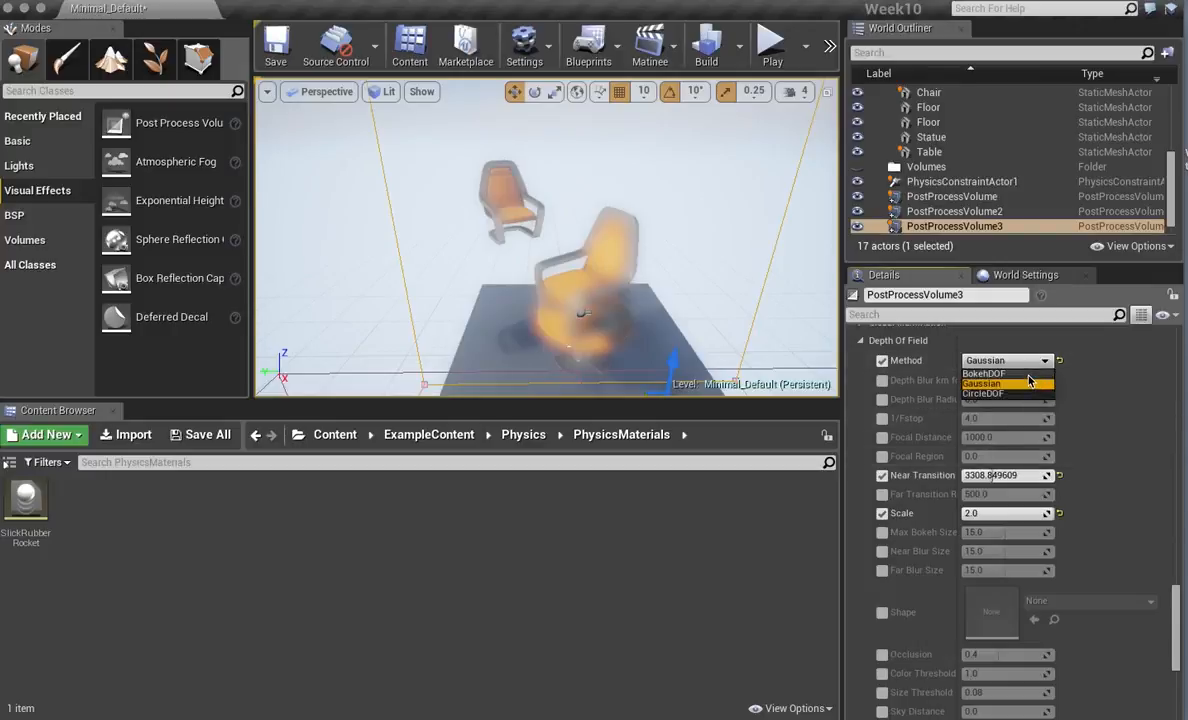
click(1029, 374)
mouse_move(668, 282)
right_down()
mouse_move(655, 262)
mouse_move(672, 290)
mouse_move(660, 274)
right_up()
scroll(546, 238, down, 10)
scroll(546, 238, up, 8)
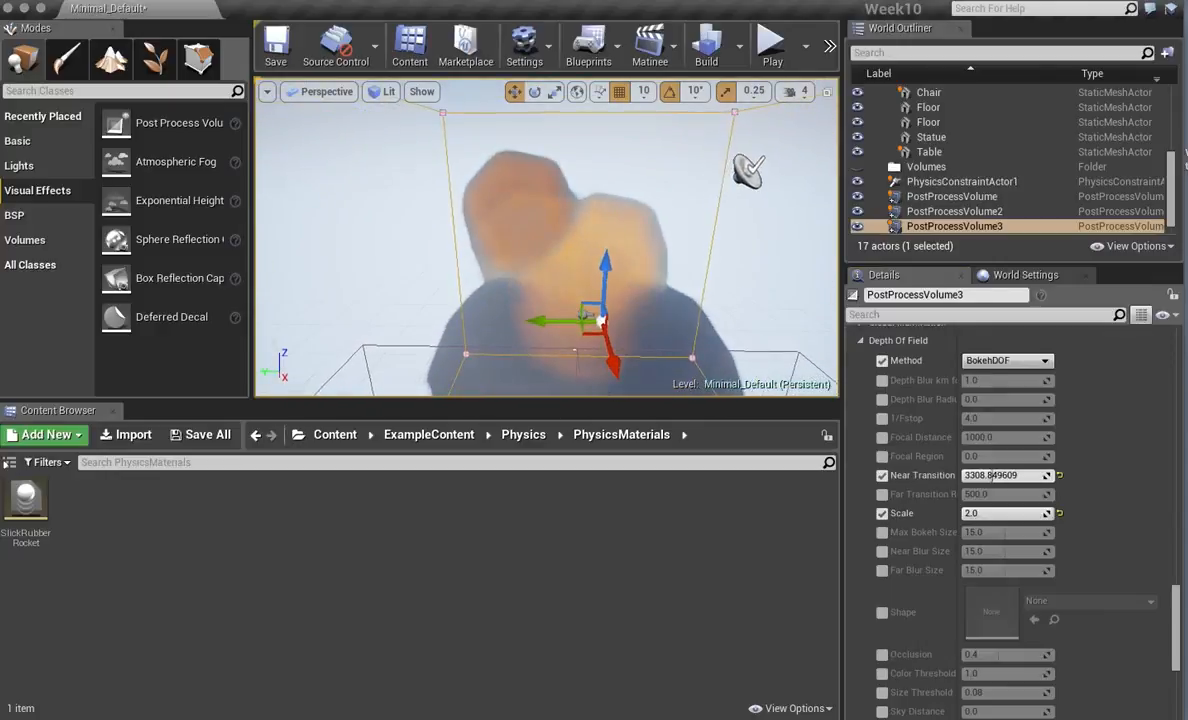
scroll(546, 238, down, 8)
scroll(546, 238, up, 15)
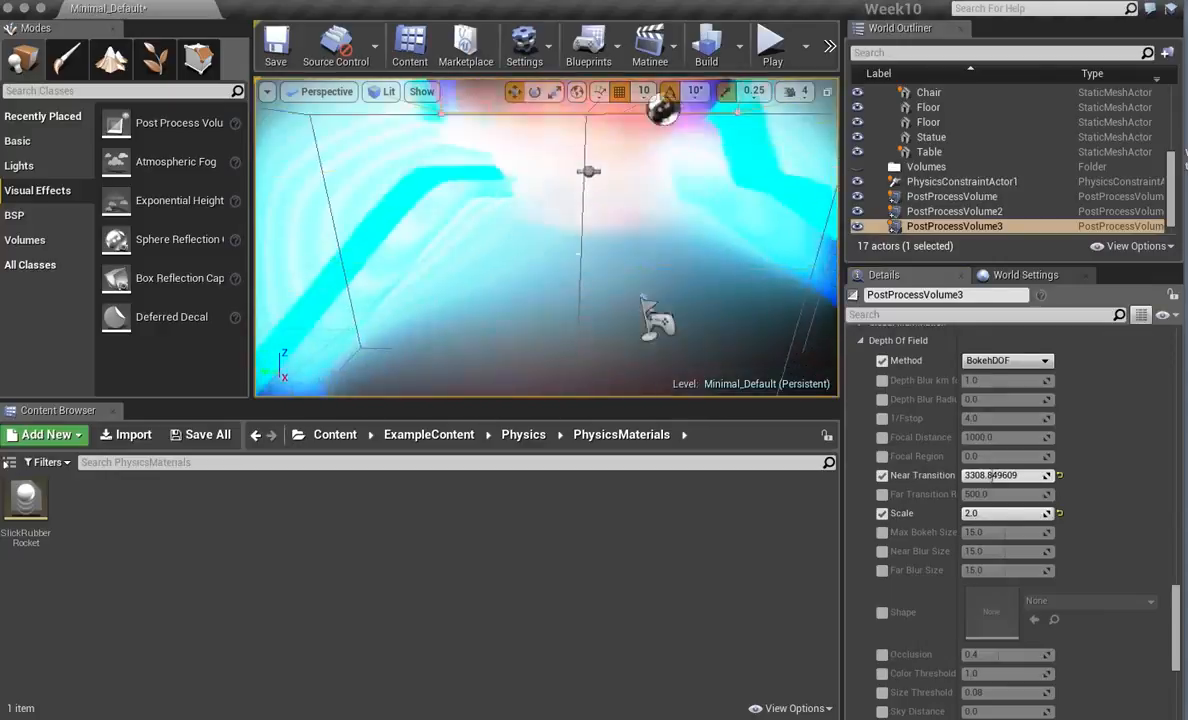
scroll(546, 238, down, 8)
scroll(546, 238, down, 3)
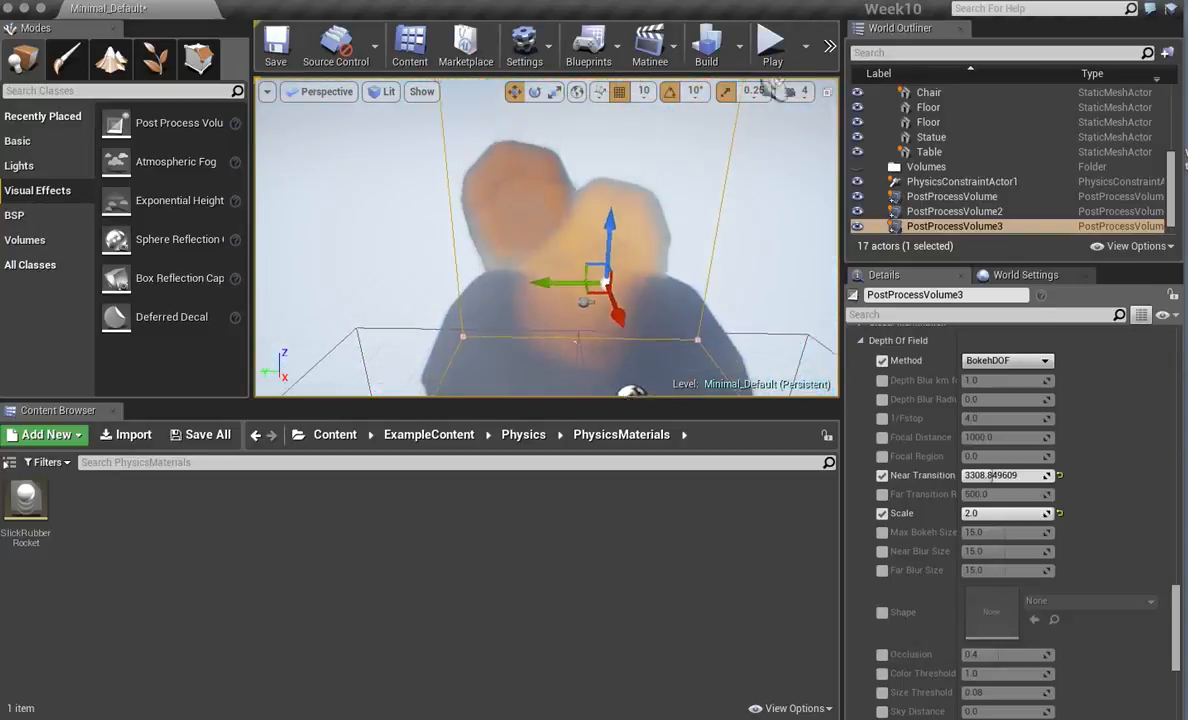
Select all three post process volumes, turn on Unbound to view their combined effect across the world, and turn it off again.
scroll(787, 345, down, 3)
drag(1175, 623, 1174, 672)
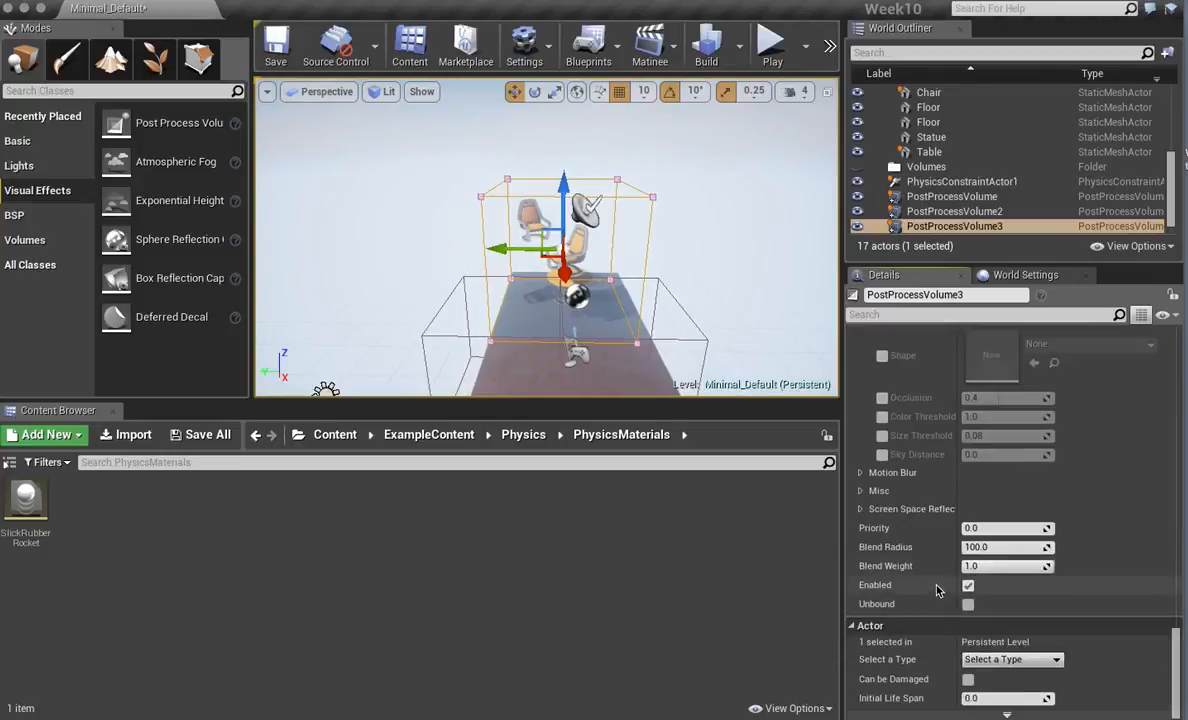
click(950, 198)
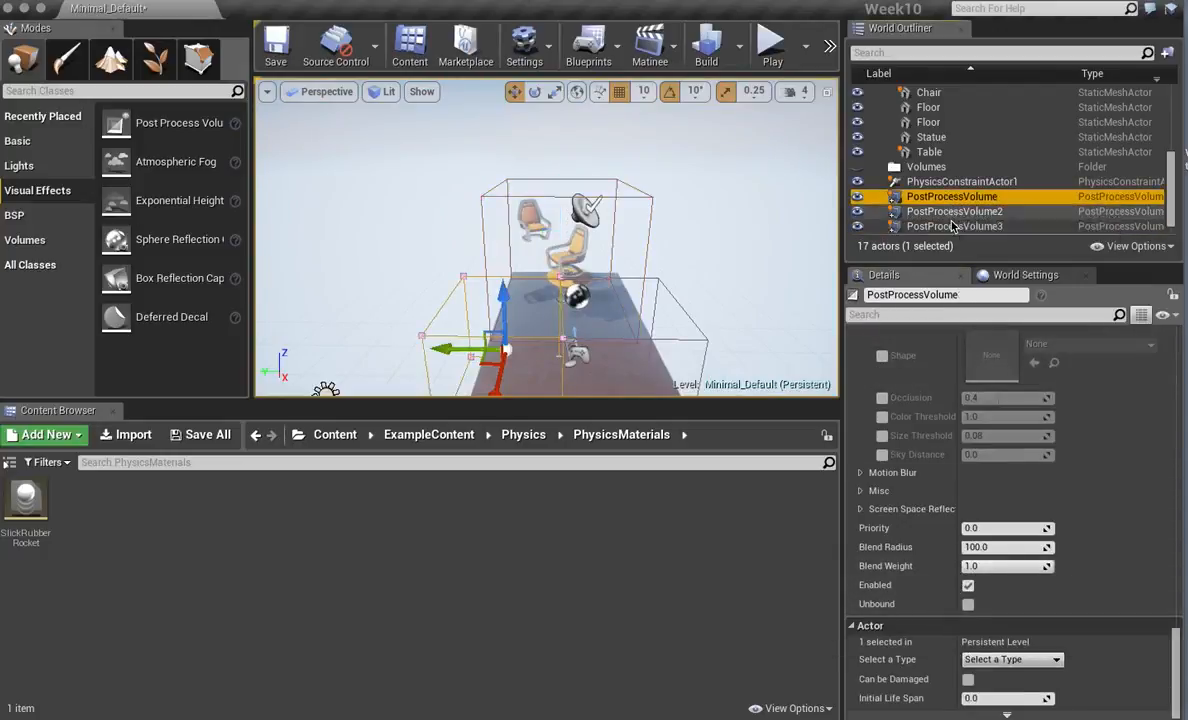
shift+click(950, 226)
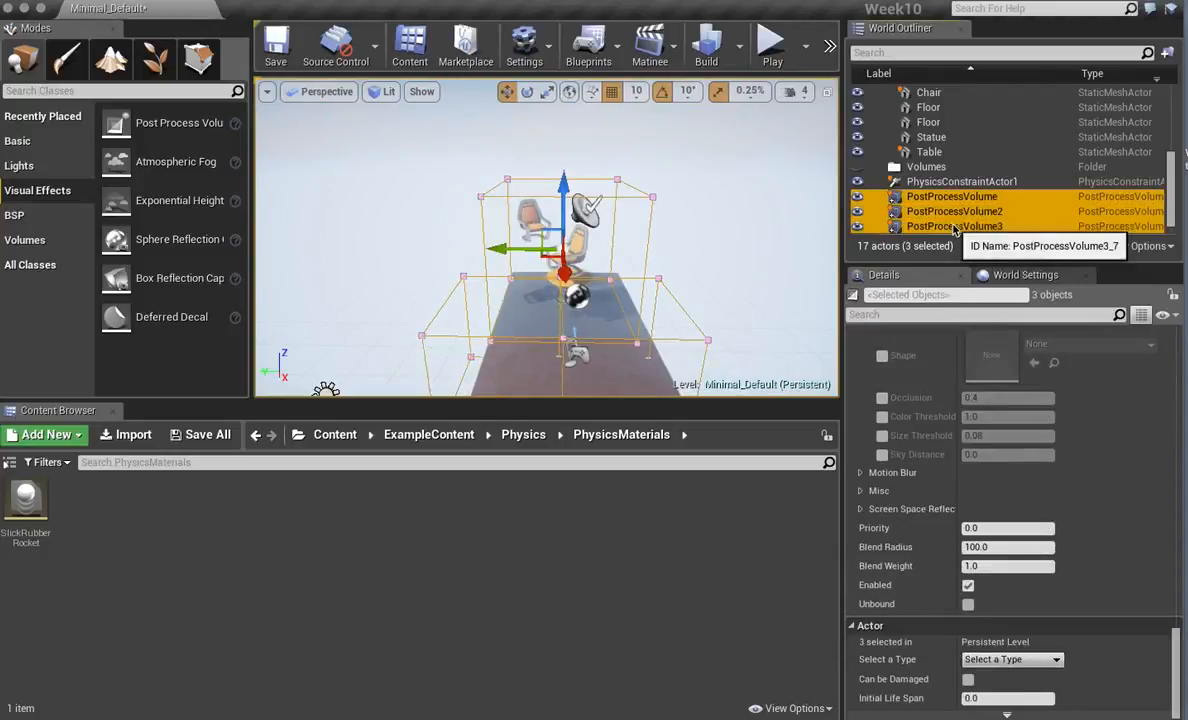
click(968, 604)
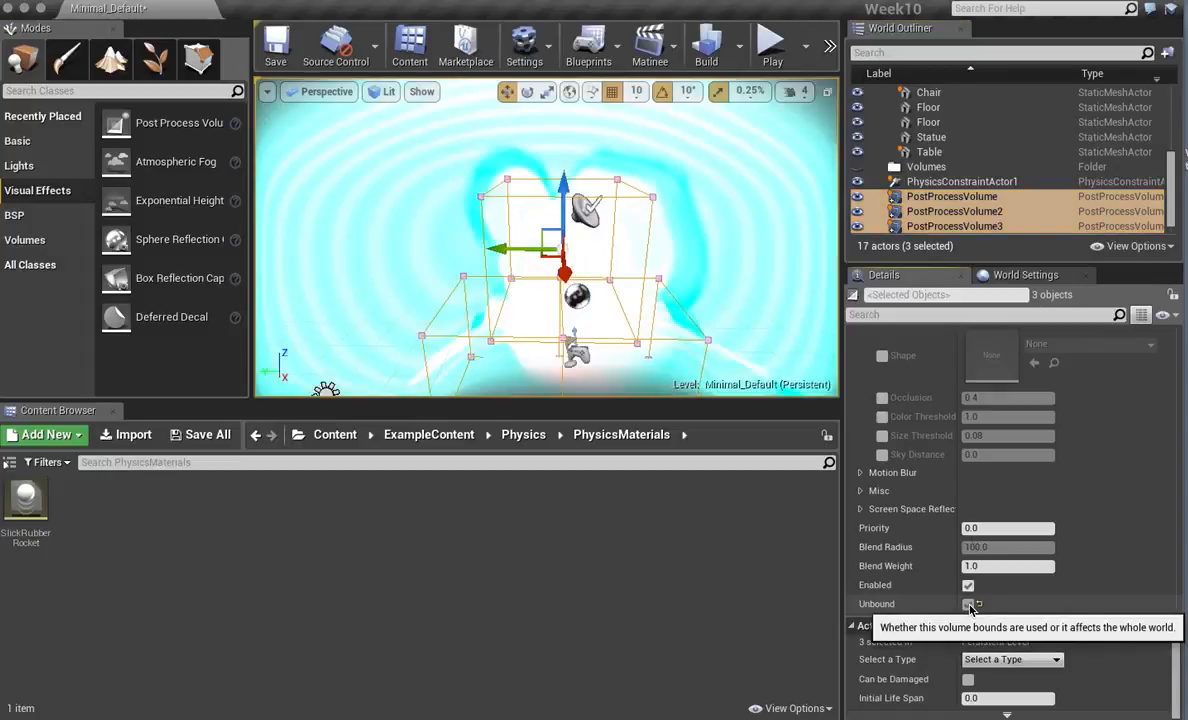
right_drag(587, 270, 734, 332)
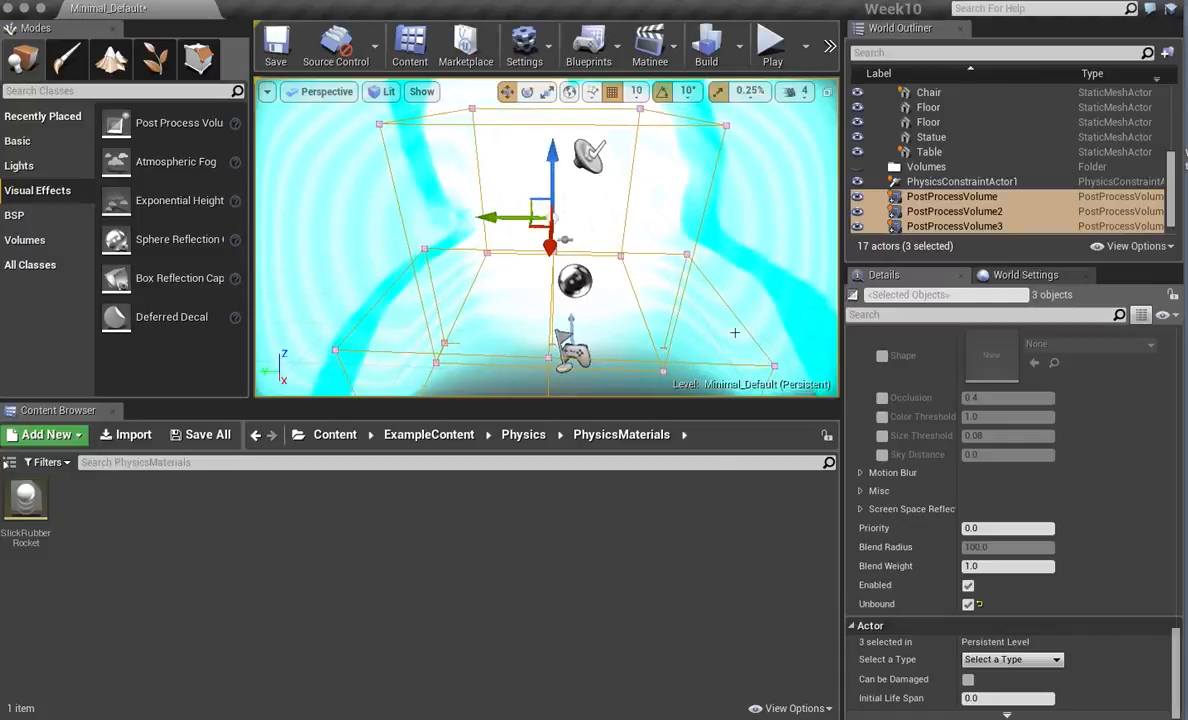
click(968, 604)
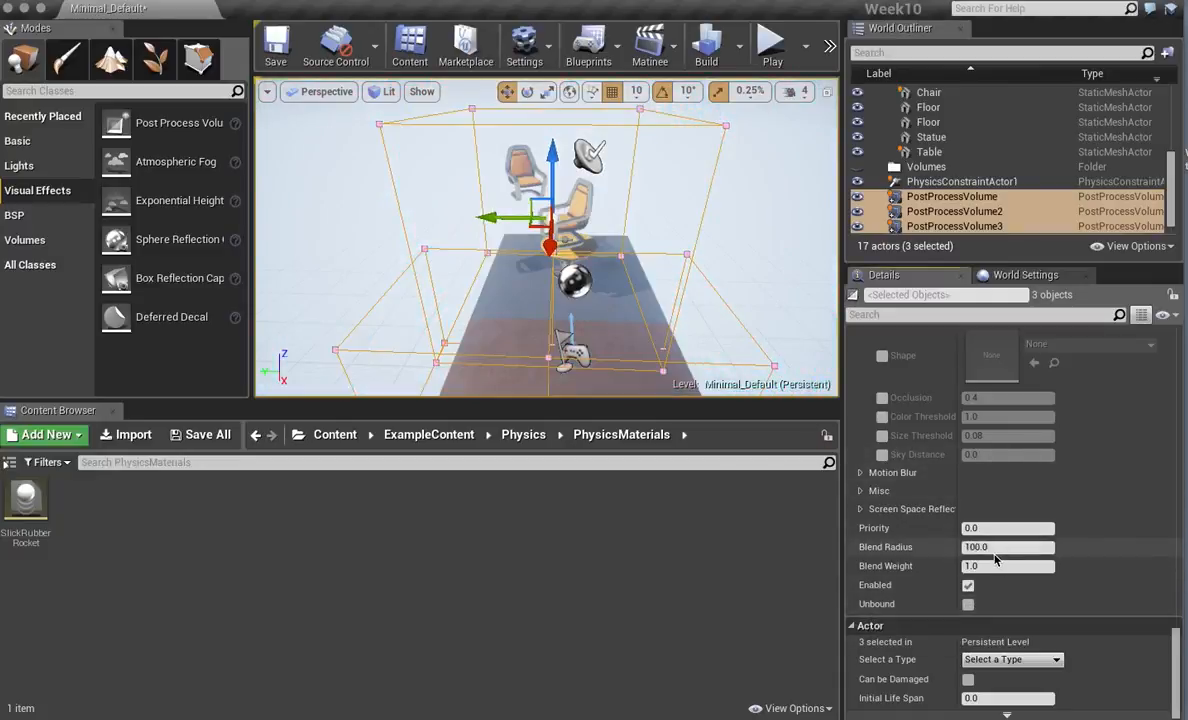
Enable Motion Blur Amount at 0.5 on the three selected volumes and add one Blendables element.
click(861, 476)
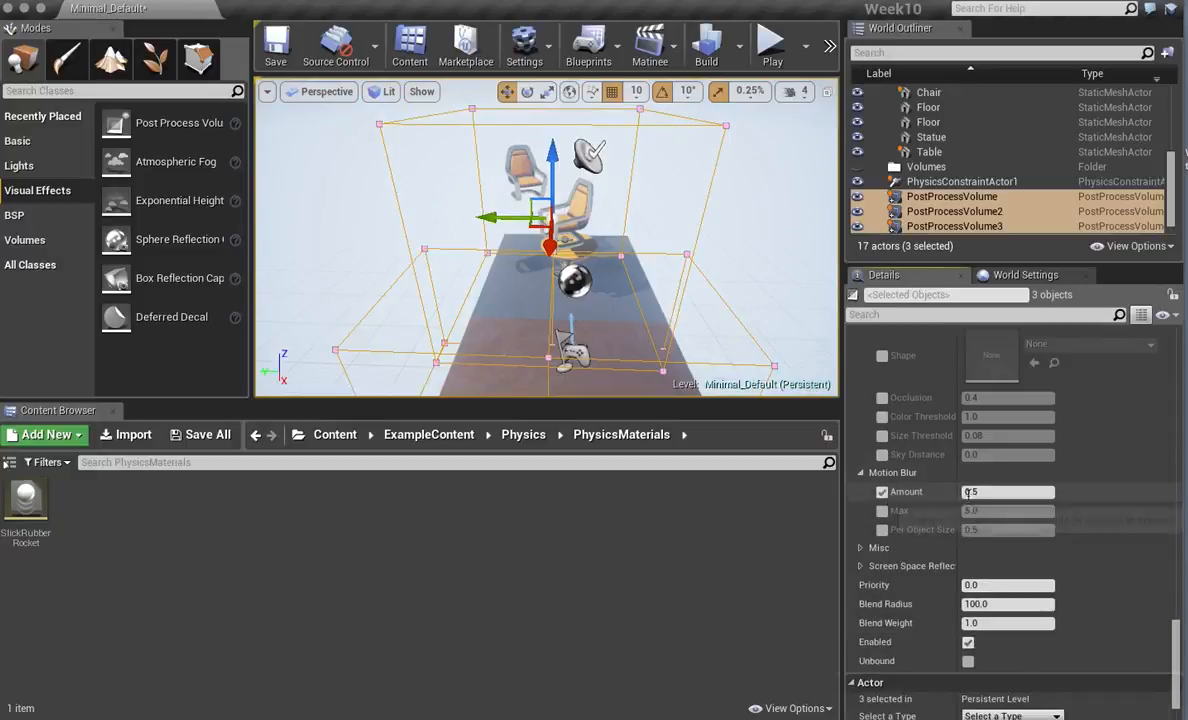
click(975, 491)
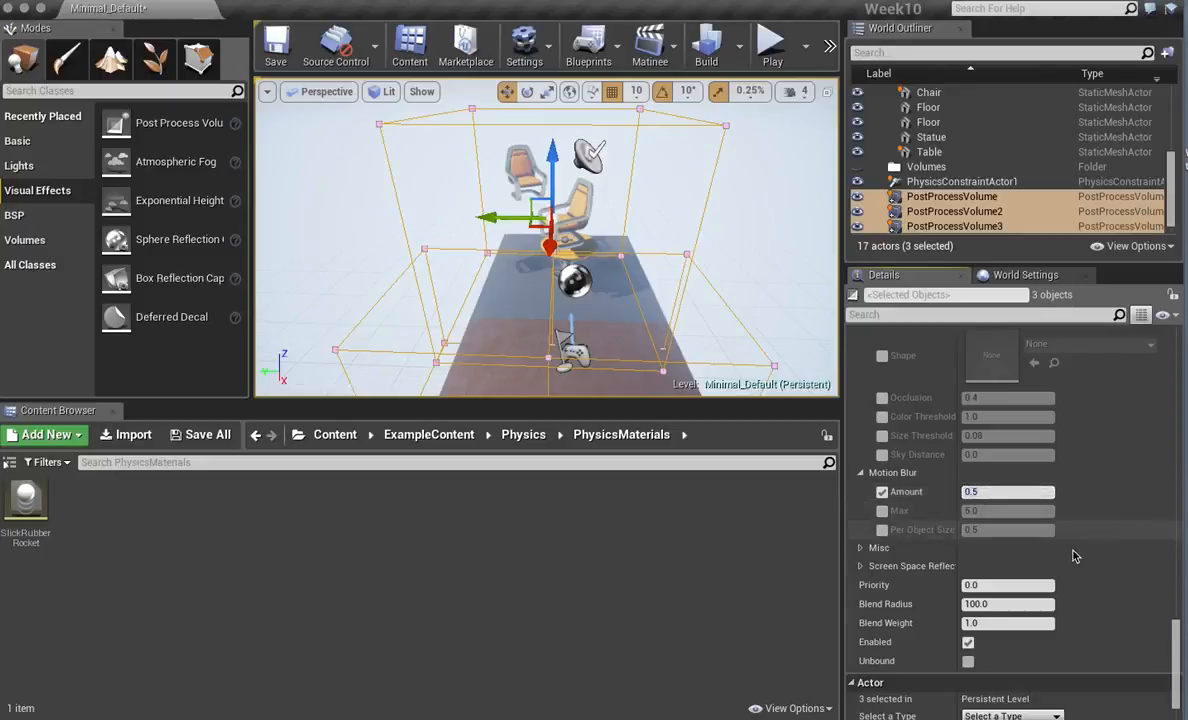
click(860, 548)
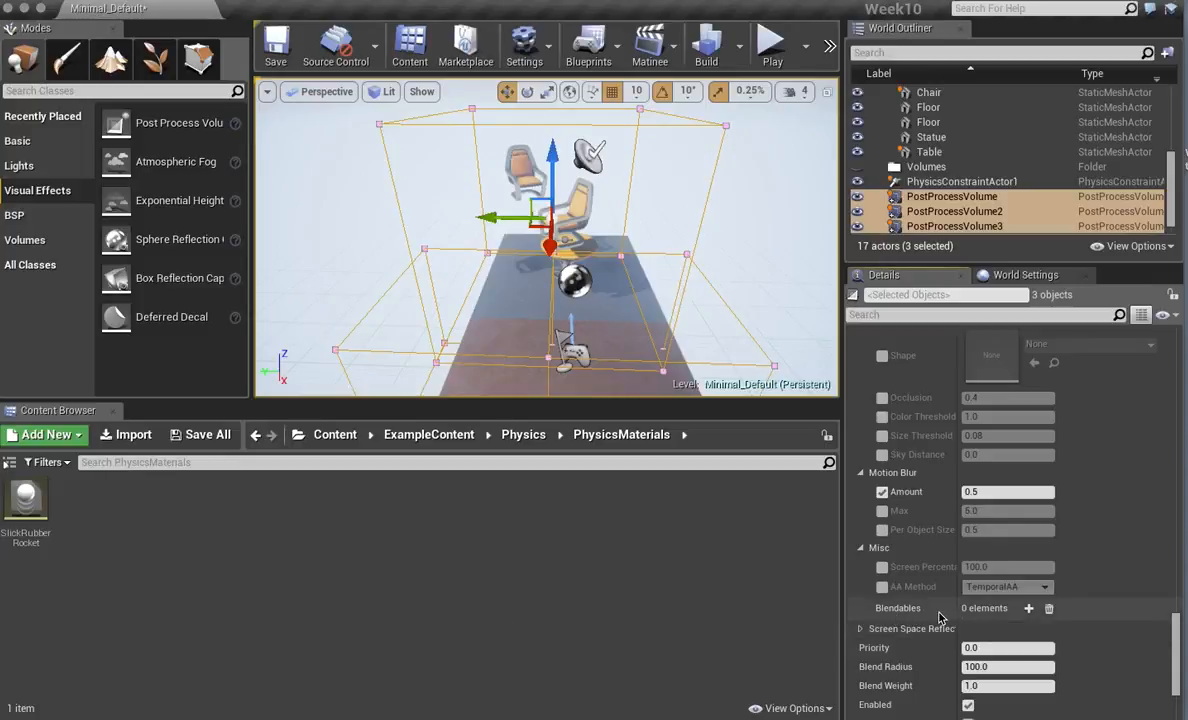
click(1029, 609)
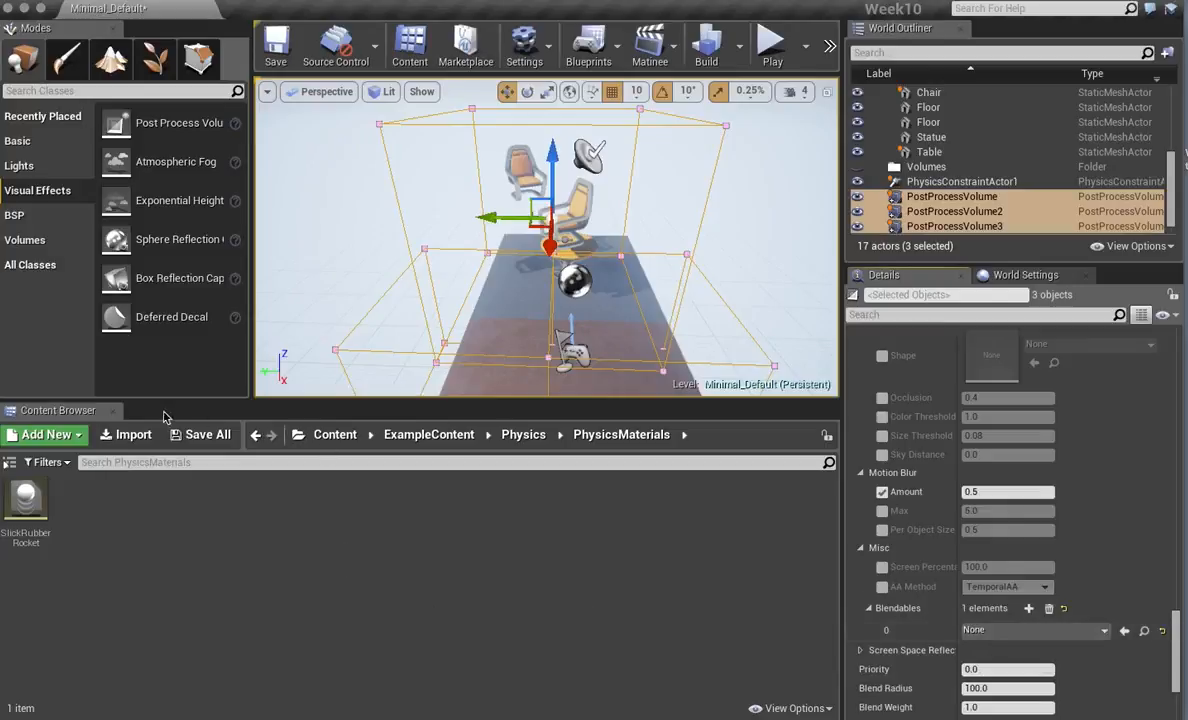
Filter the root Content folder to Material assets and open the M_ColorGrid_LowSpec material.
click(330, 435)
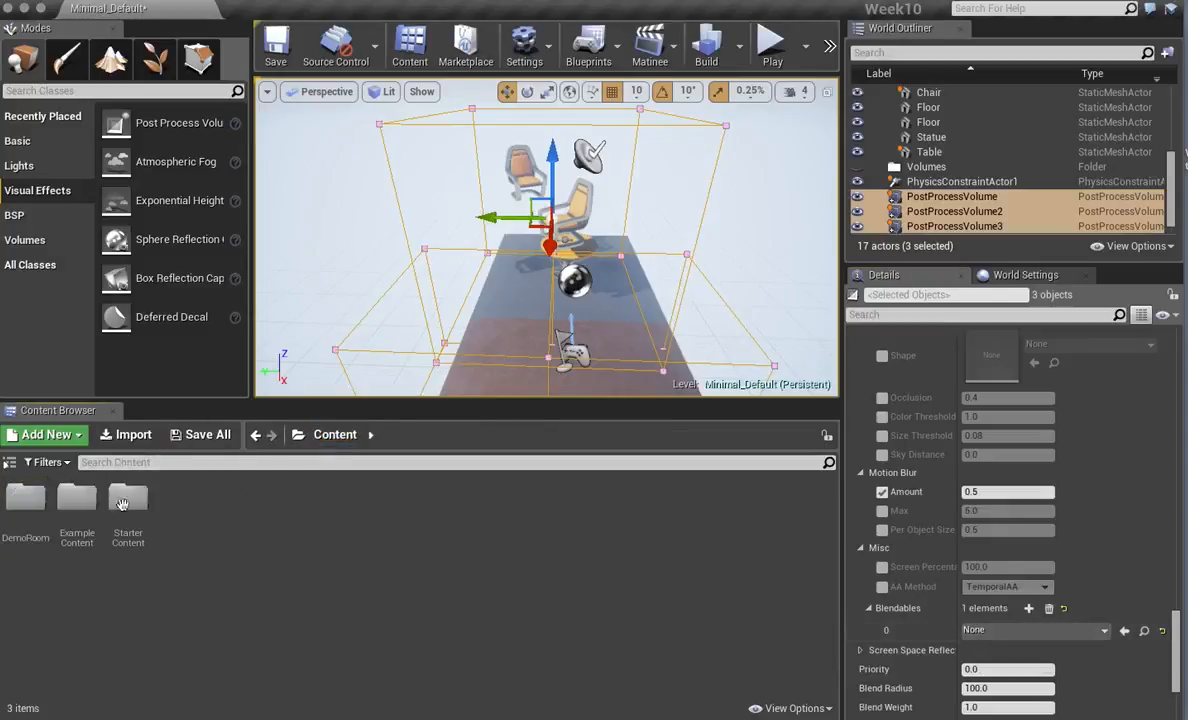
click(47, 462)
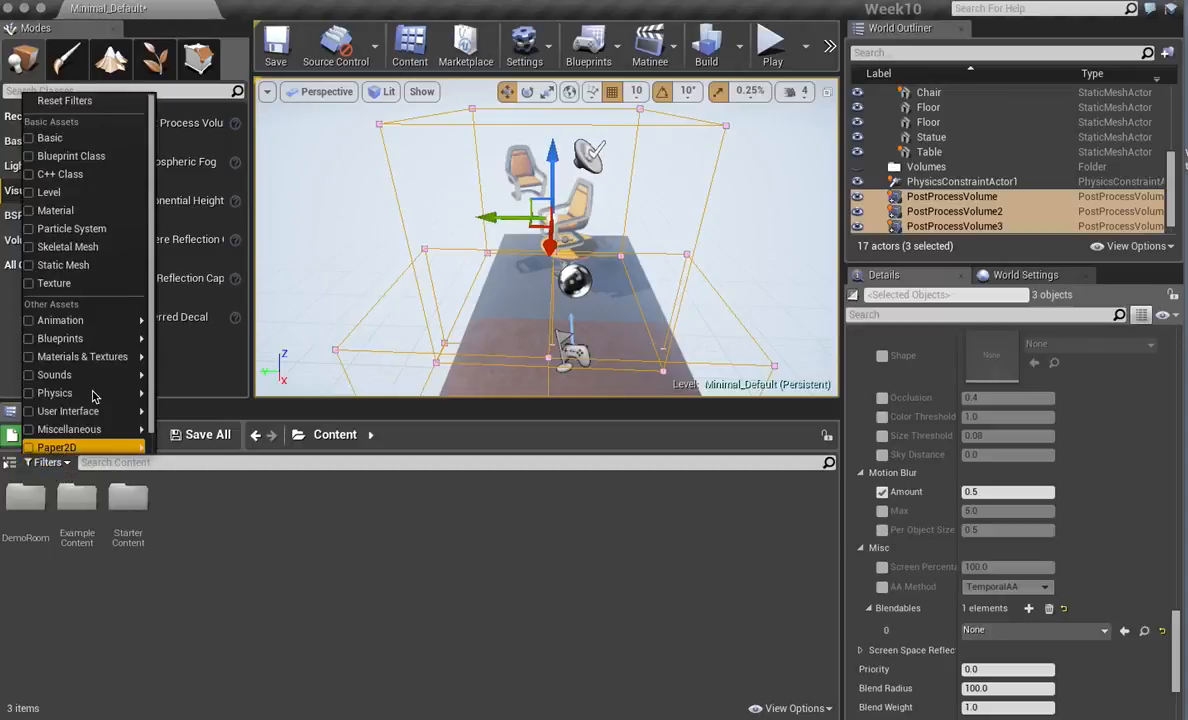
click(88, 211)
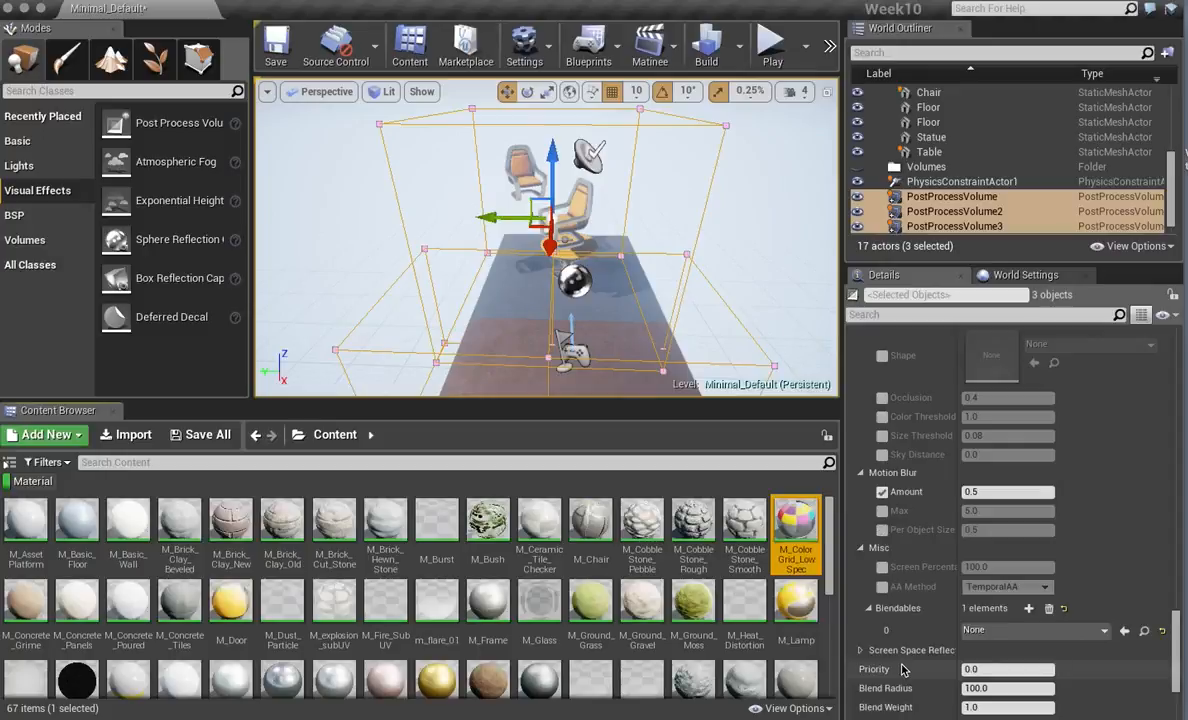
double_click(795, 520)
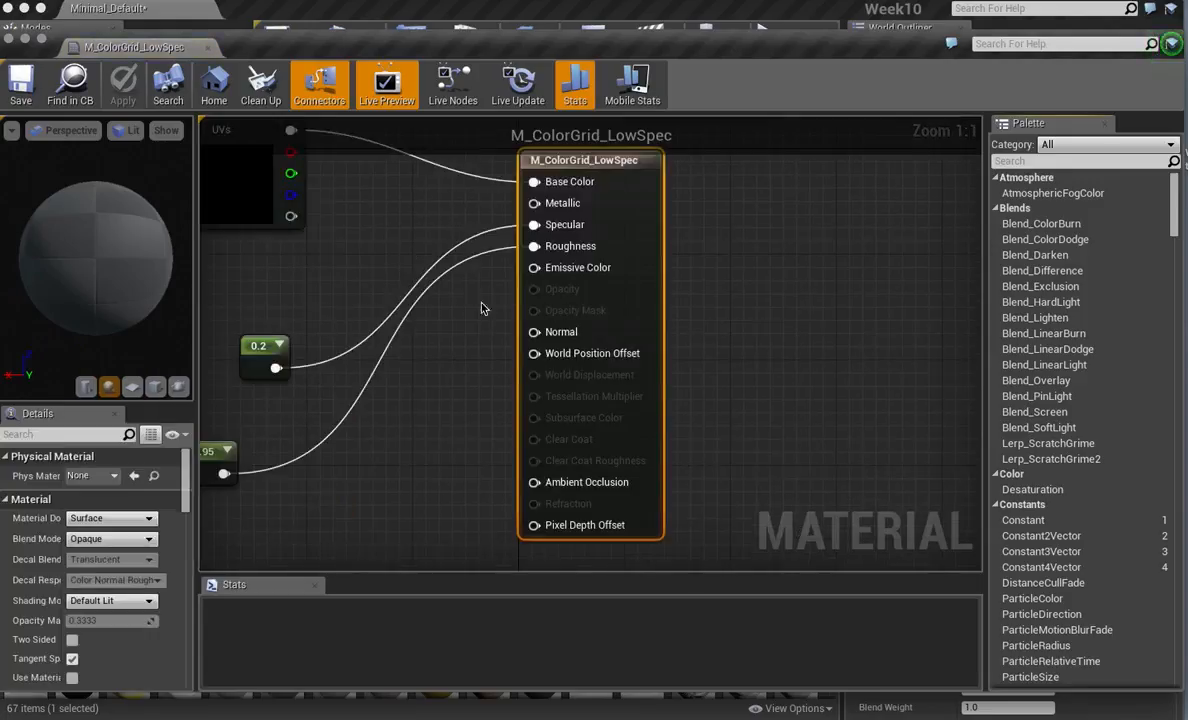
right_drag(374, 203, 655, 310)
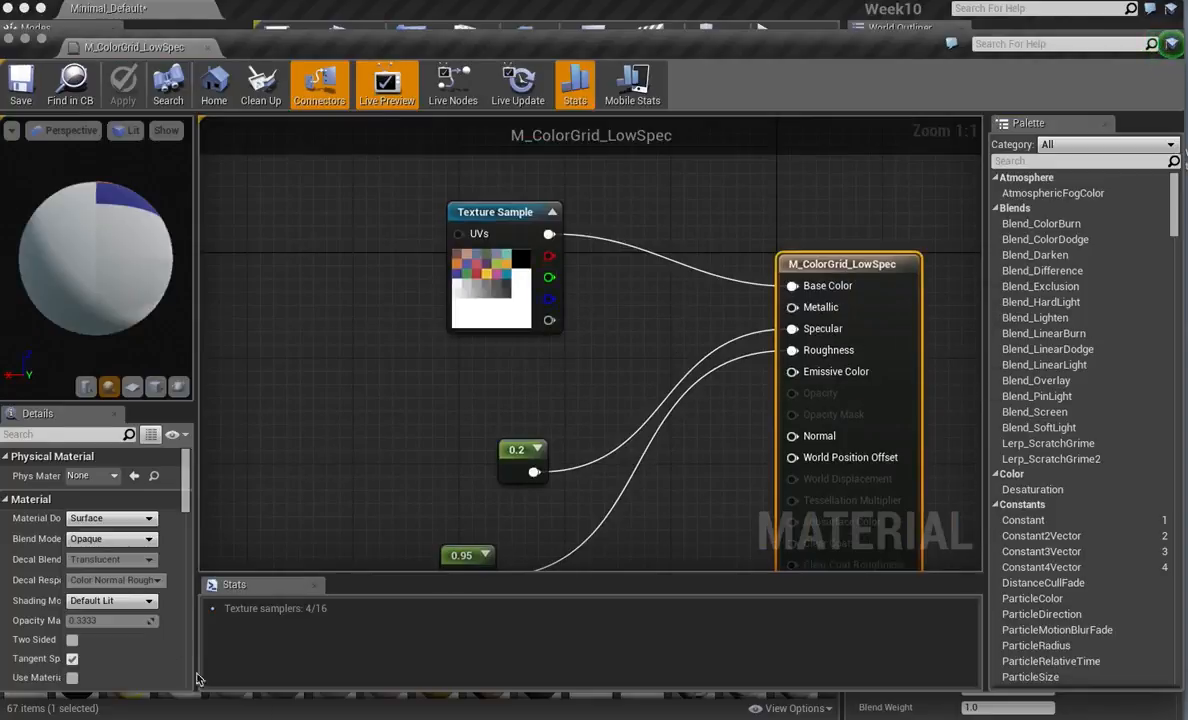
Set the Material Domain to Post Process and connect the Texture Sample's color output to Emissive Color.
click(105, 518)
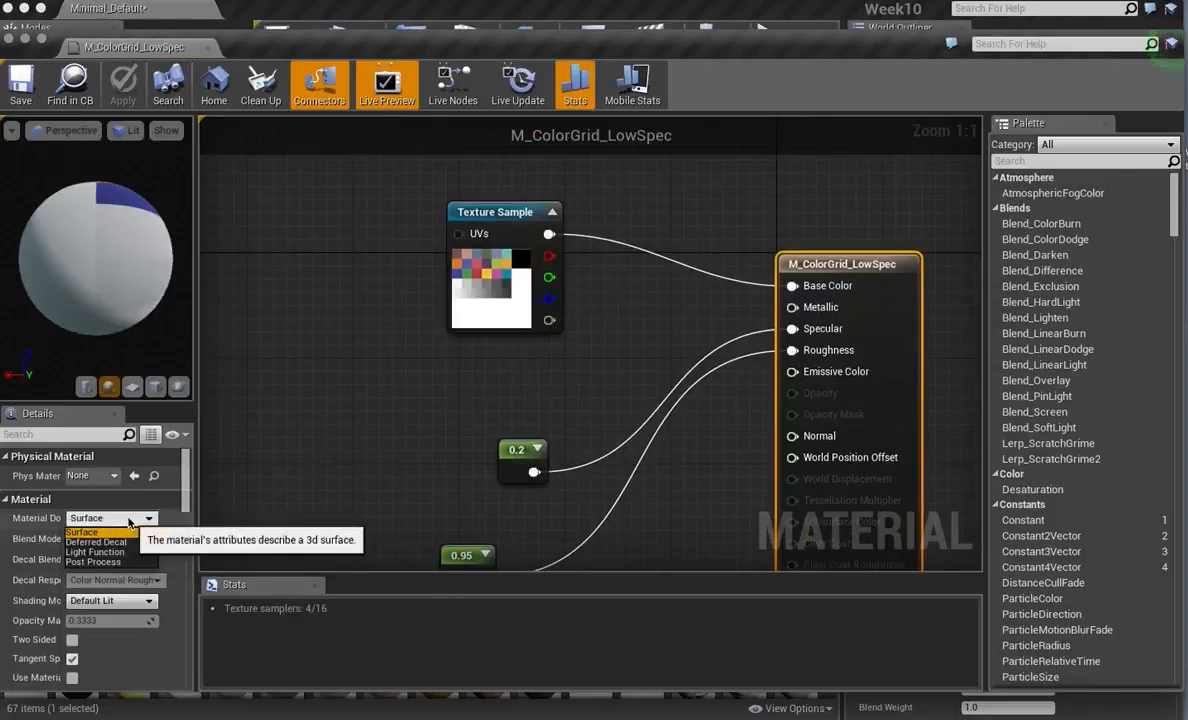
click(100, 562)
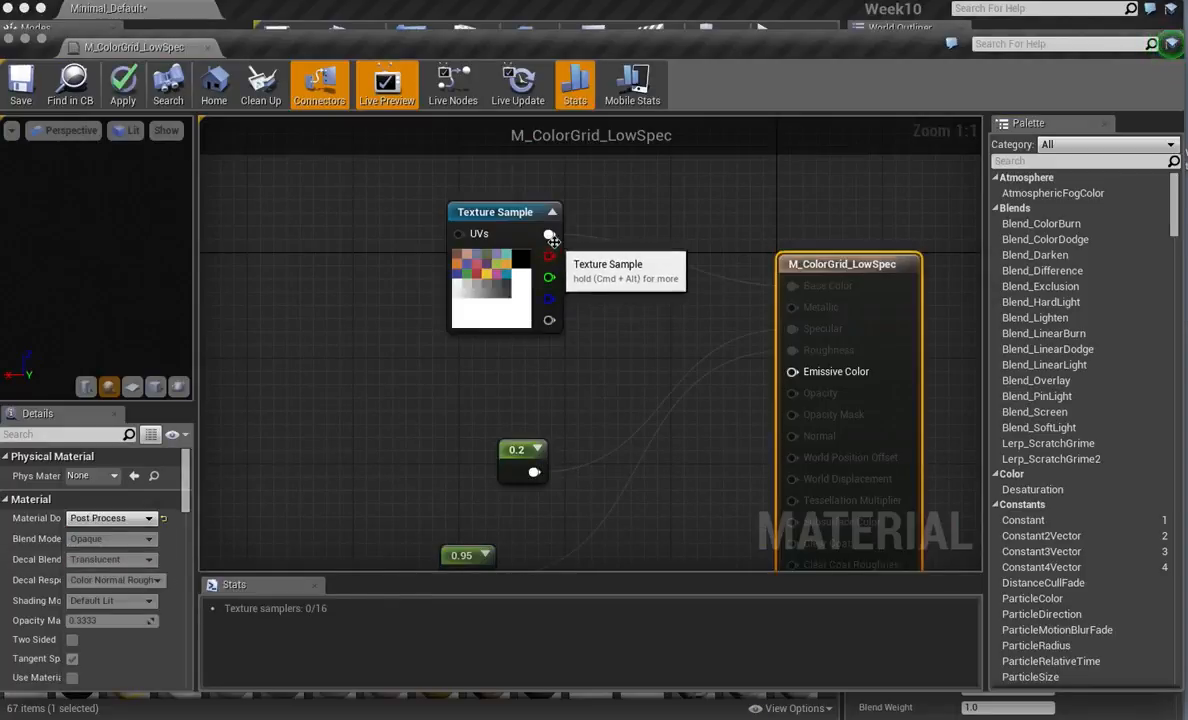
drag(558, 243, 792, 374)
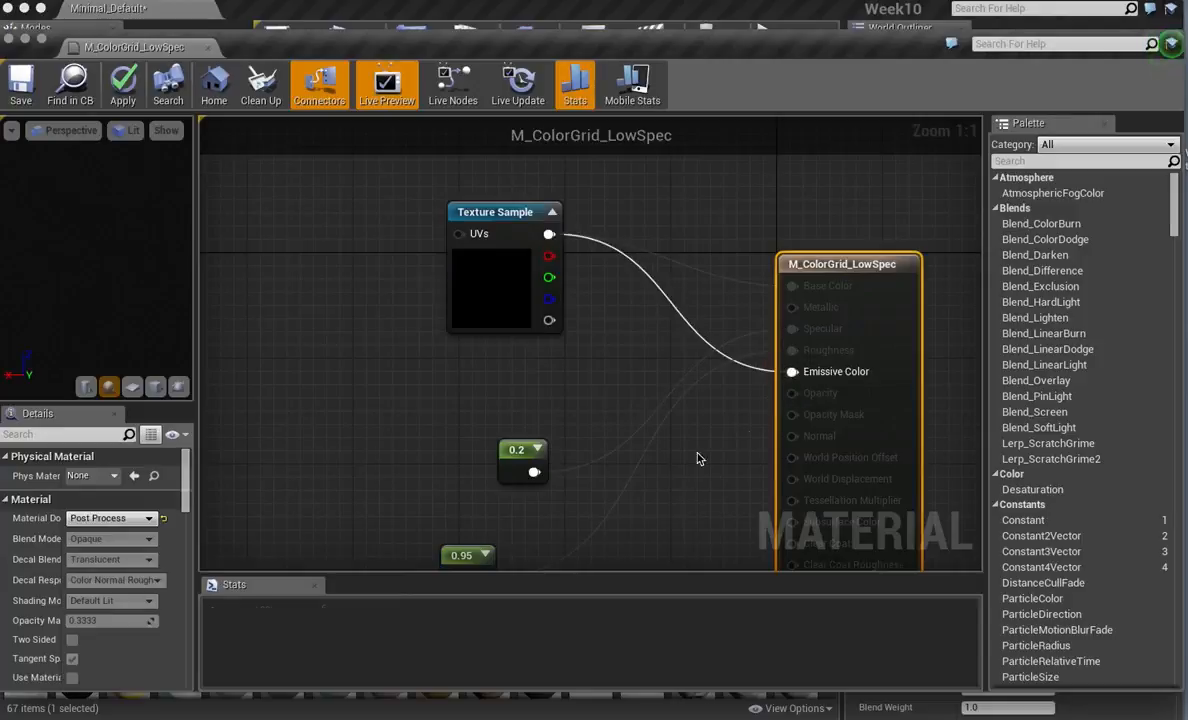
right_drag(695, 456, 678, 373)
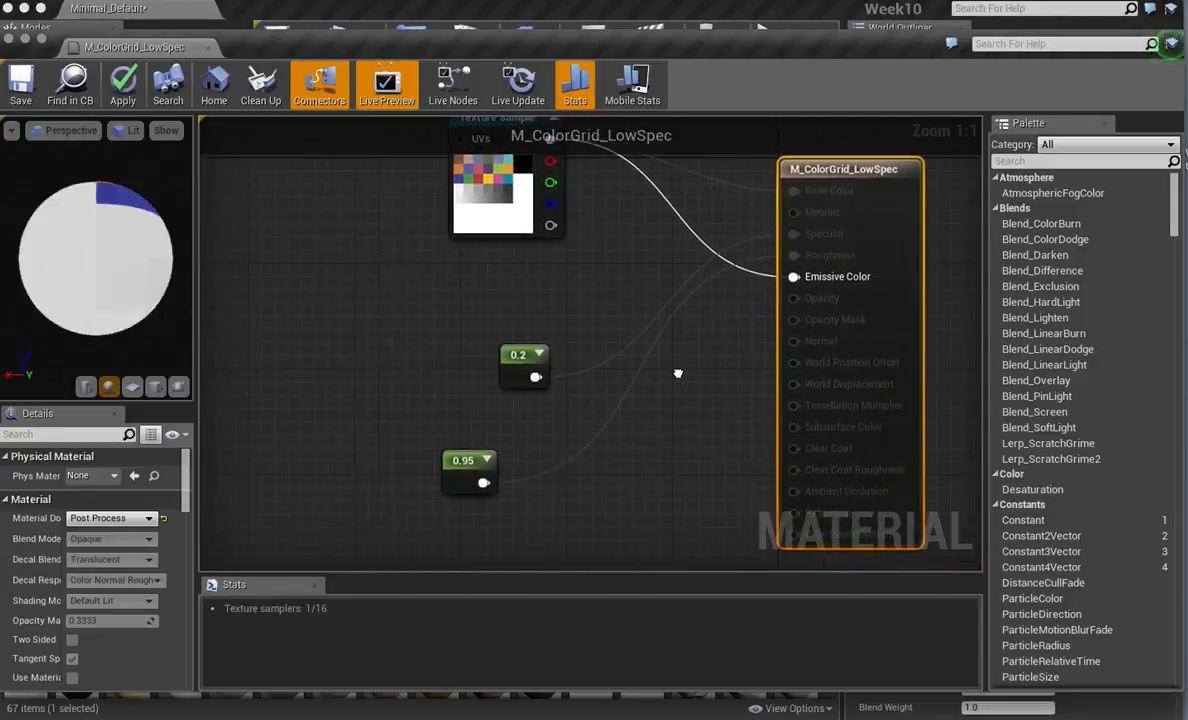
Preview M_ColorGrid_LowSpec on a plane, save the material, and close its editor.
click(155, 387)
click(132, 387)
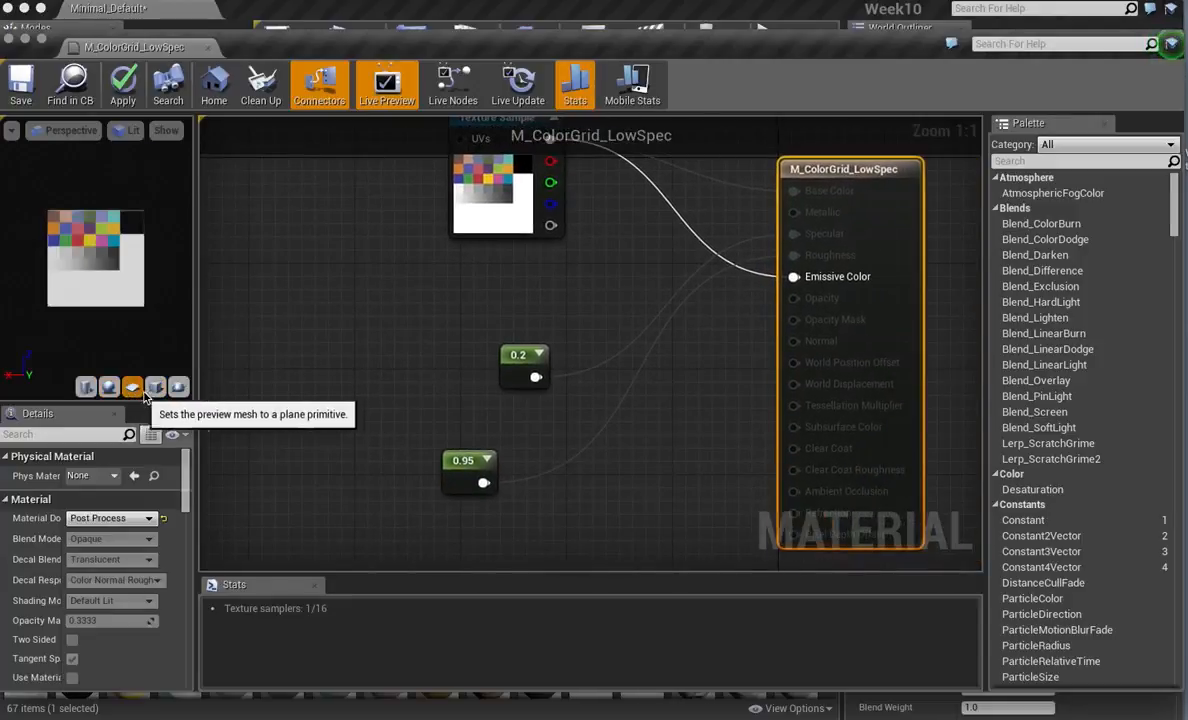
right_drag(722, 452, 720, 408)
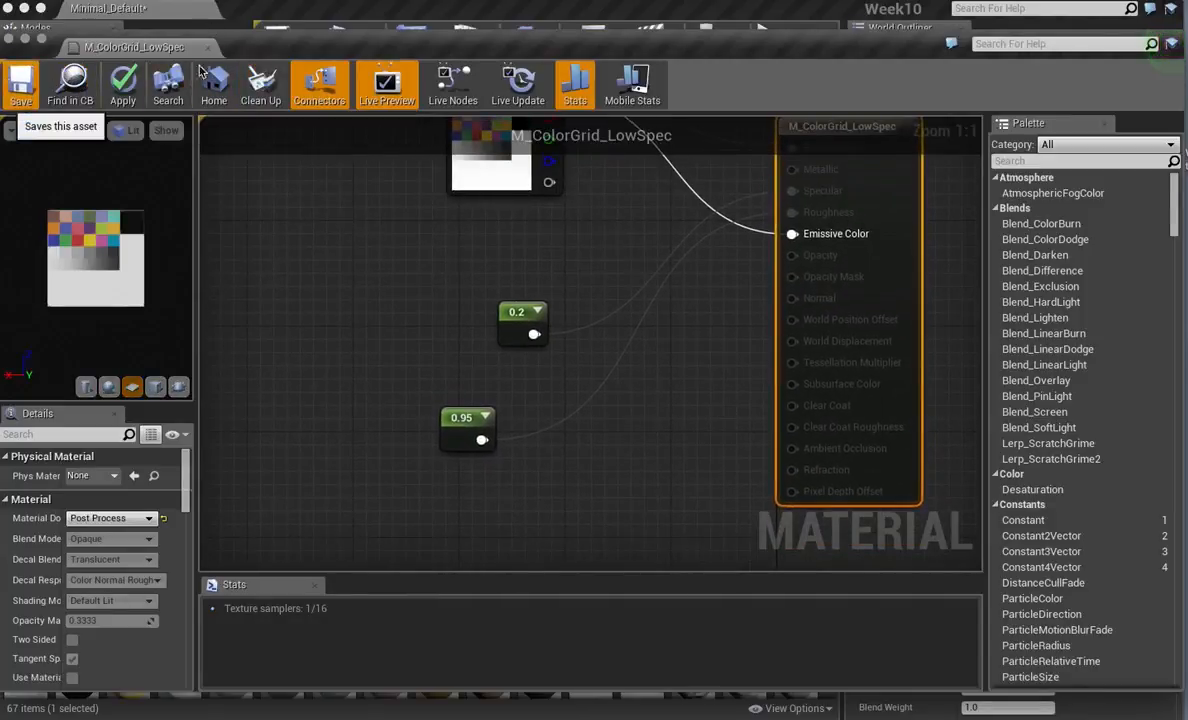
drag(278, 53, 347, 93)
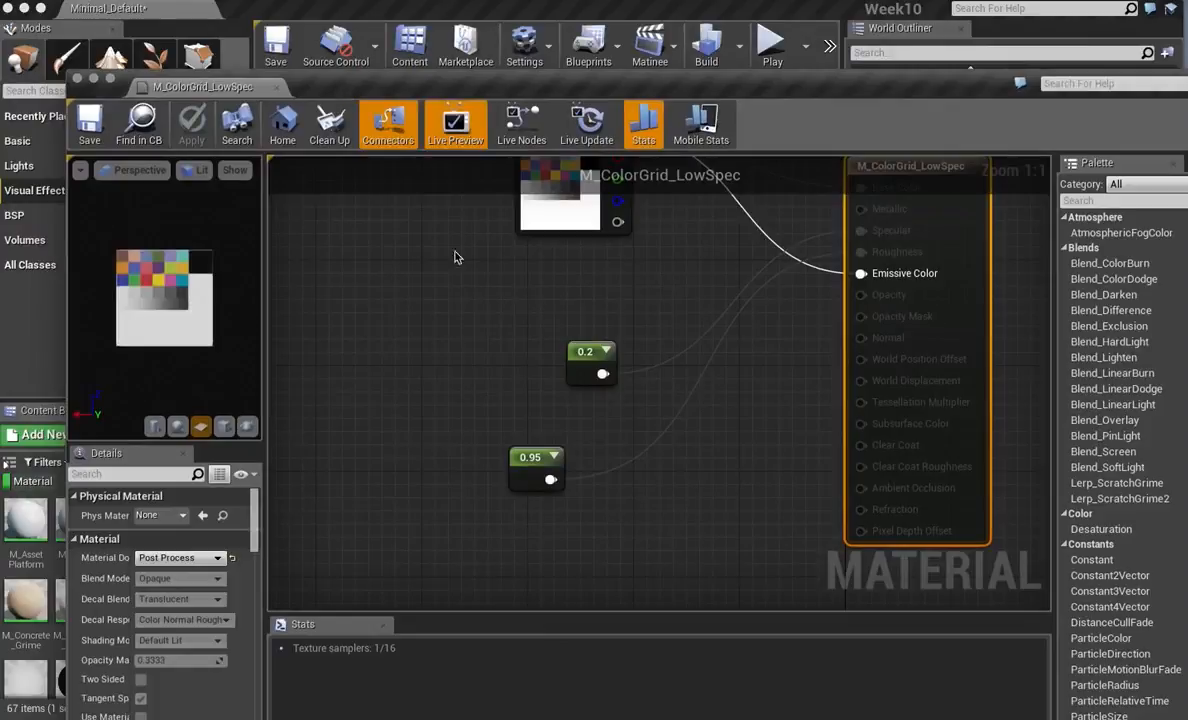
click(78, 78)
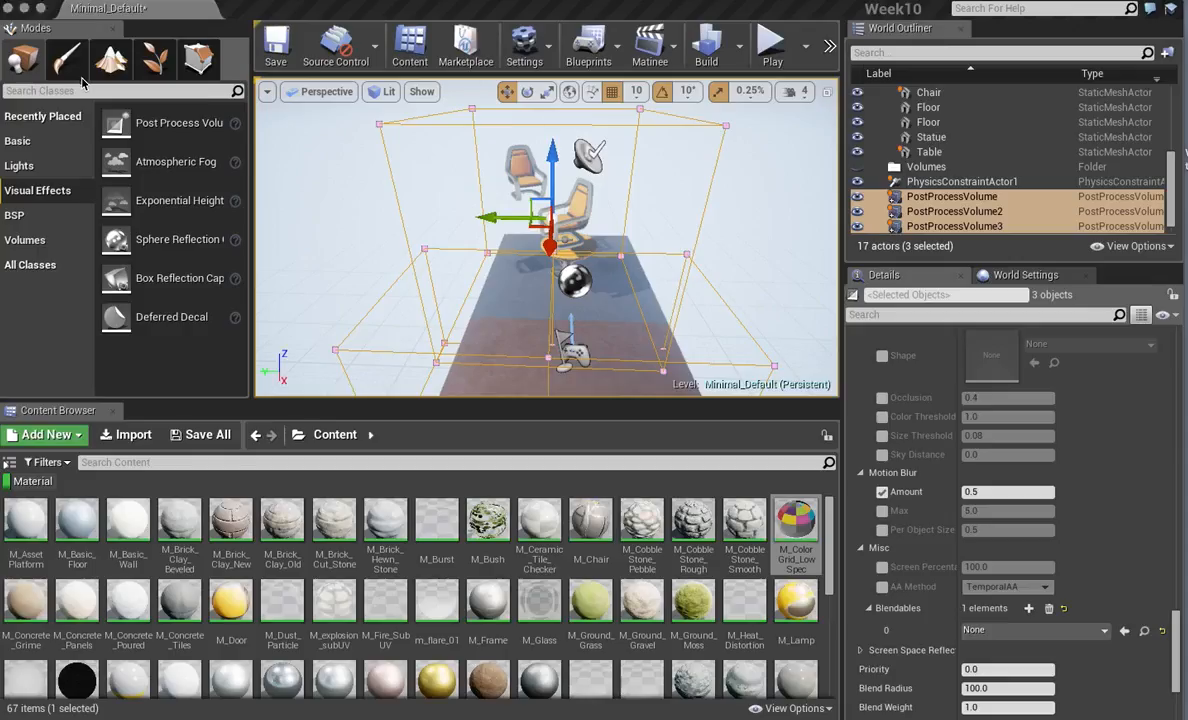
Place a fourth post process volume in the scene and position it above the third volume.
scroll(342, 223, down, 5)
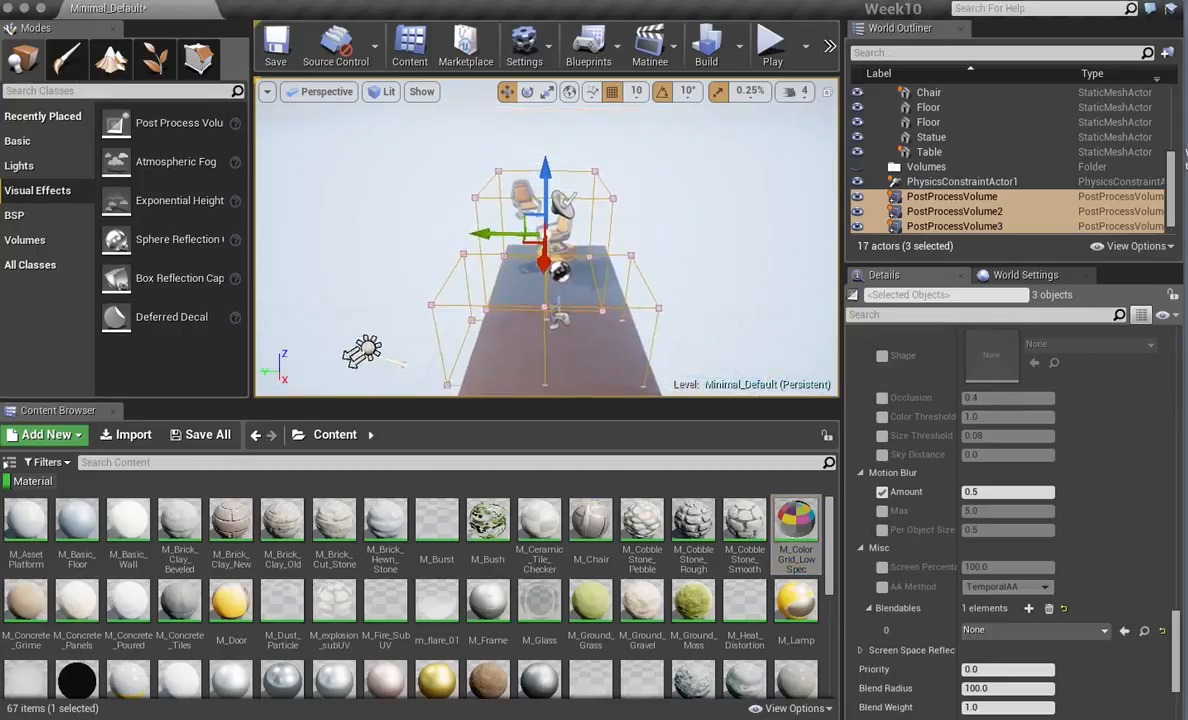
right_drag(342, 223, 395, 223)
drag(121, 124, 448, 185)
right_drag(448, 185, 585, 173)
right_drag(406, 201, 424, 198)
drag(527, 191, 629, 183)
drag(592, 137, 430, 130)
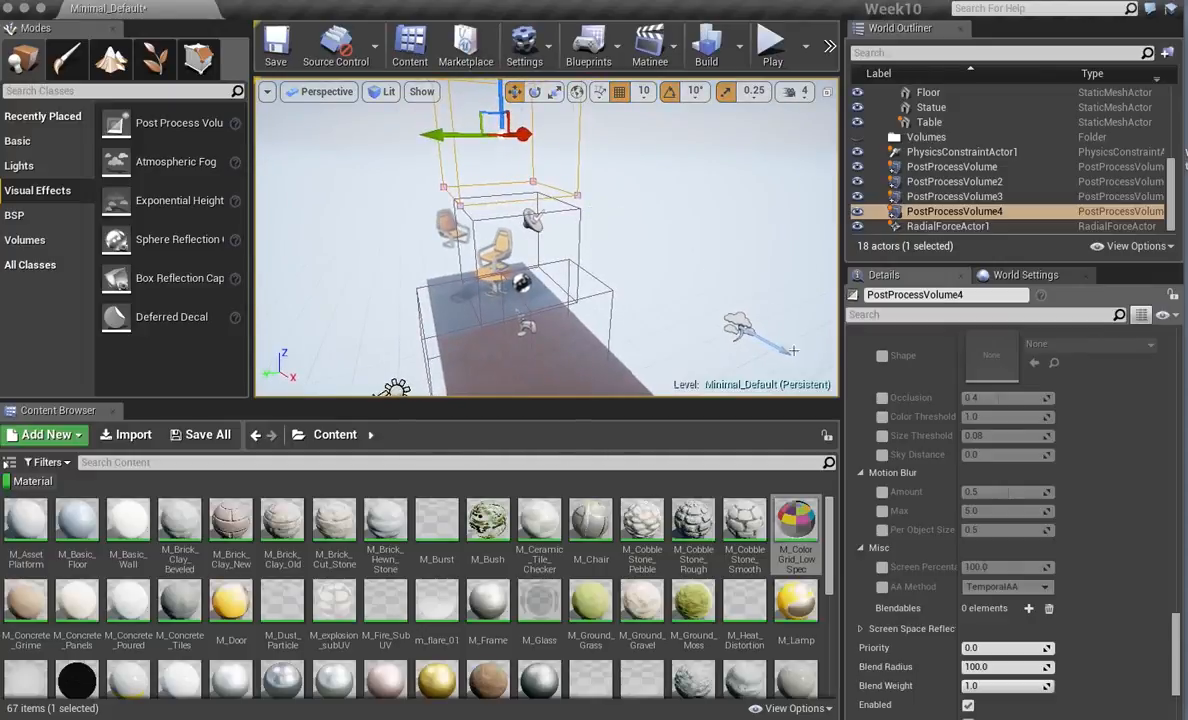
Add a Blendables element to the fourth volume and assign M_ColorGrid_LowSpec to it.
scroll(780, 519, down, 1)
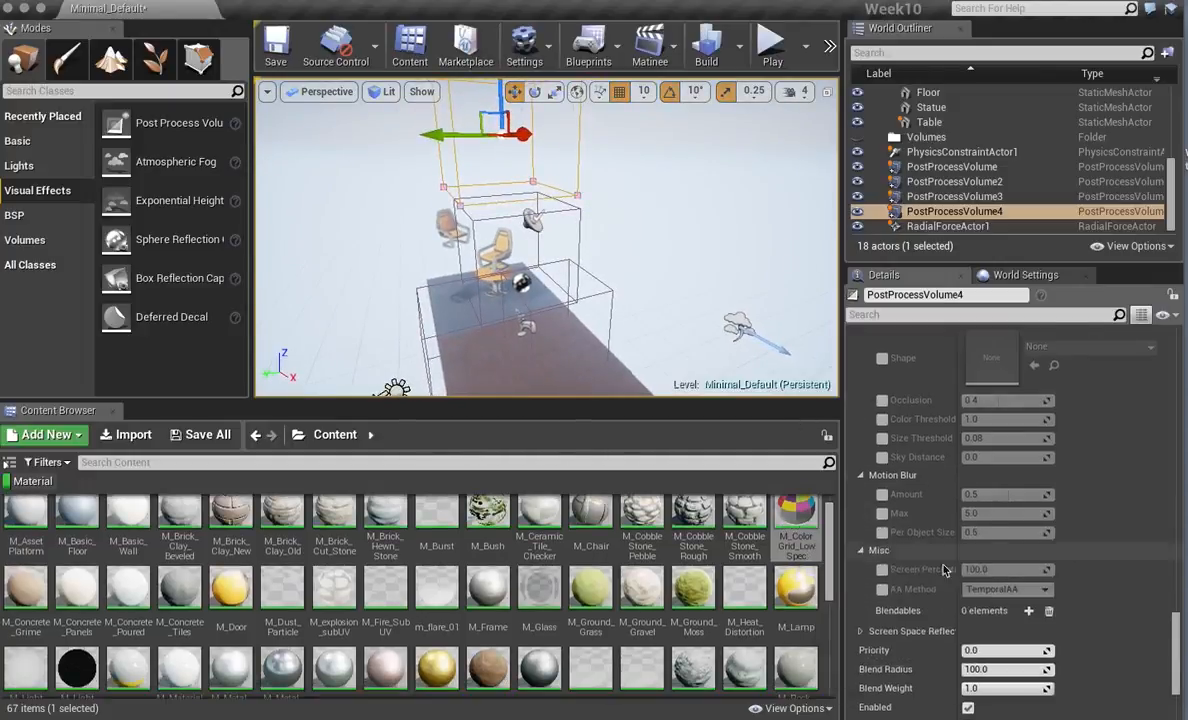
scroll(870, 515, up, 10)
scroll(1061, 532, down, 2)
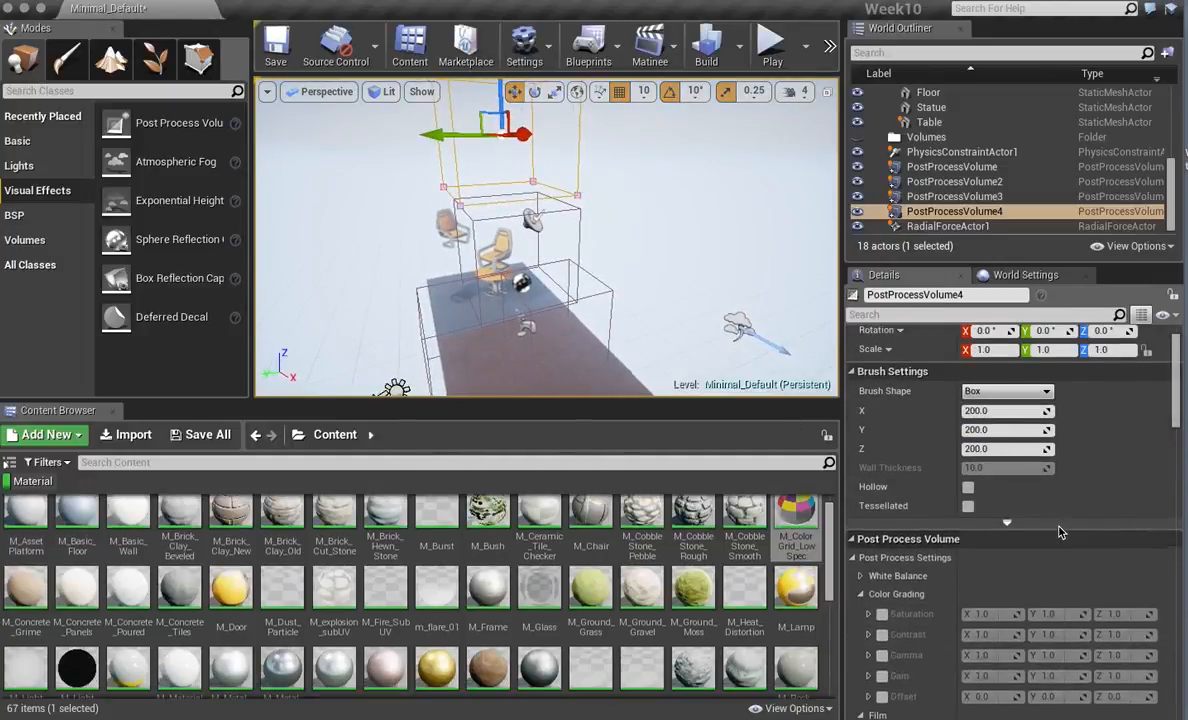
mouse_move(1181, 408)
mouse_down()
mouse_move(1182, 373)
mouse_move(1176, 697)
mouse_up()
click(1029, 527)
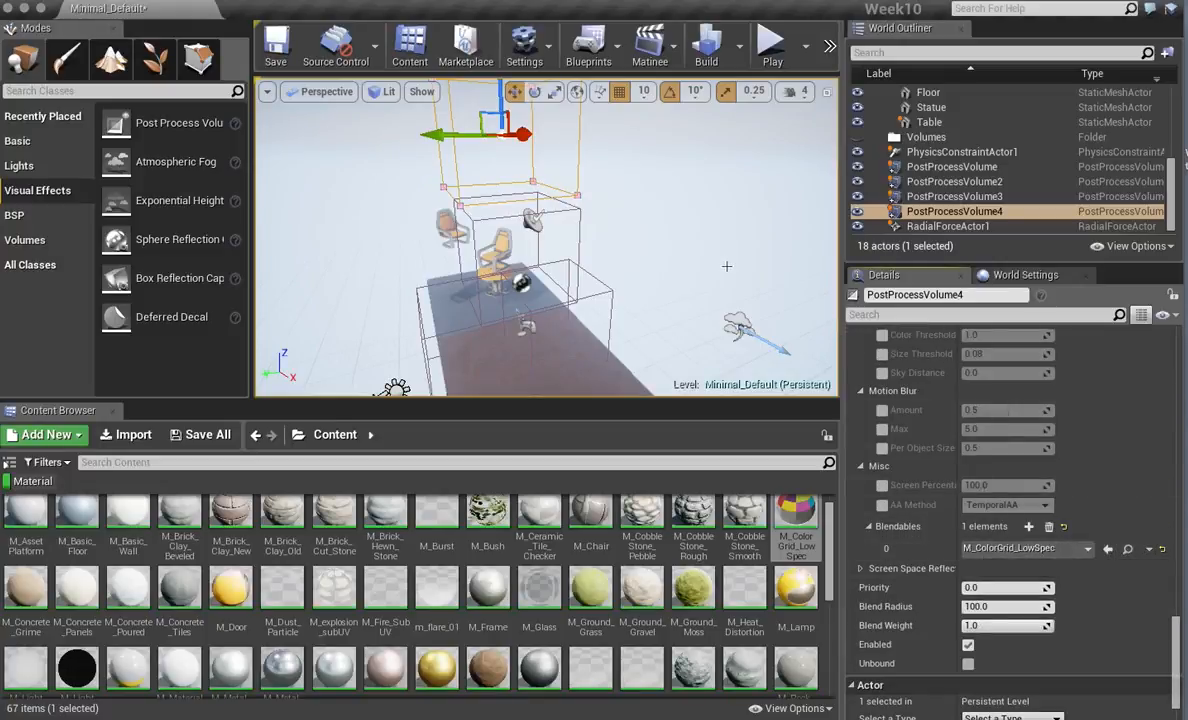
View the color grid effect from inside the fourth volume and lower its Blend Weight to about 0.13.
right_drag(546, 238, 495, 198)
key(w)
drag(703, 201, 703, 160)
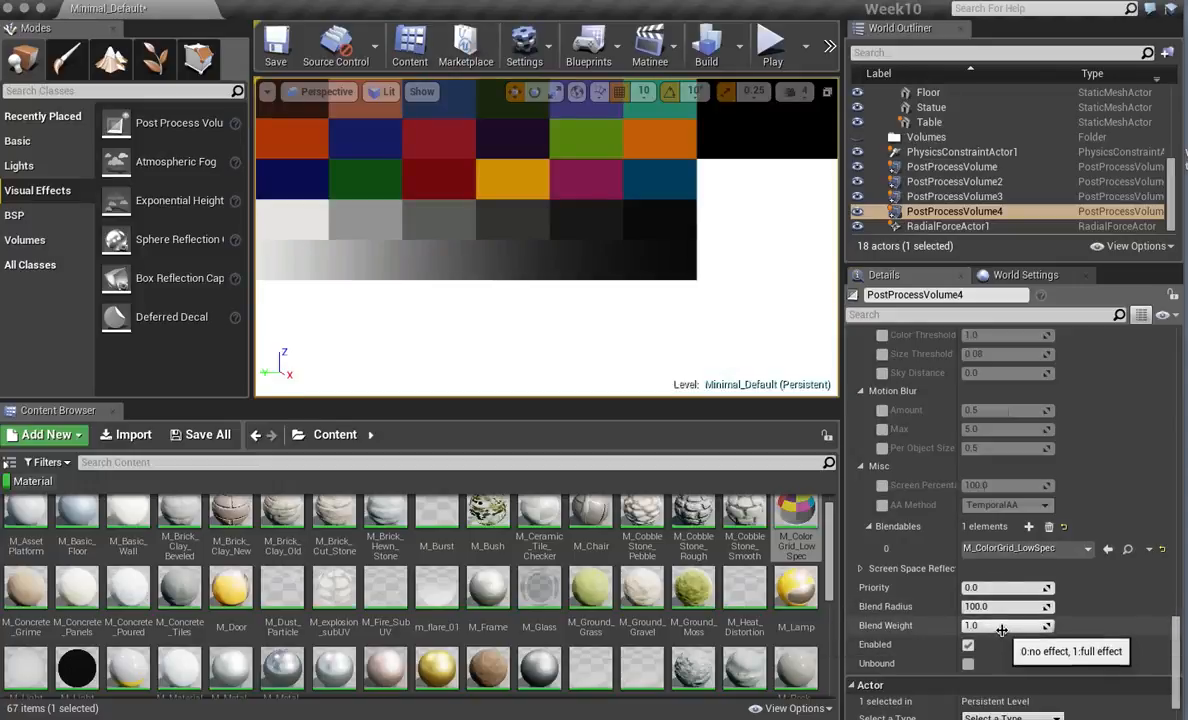
drag(1001, 626, 974, 626)
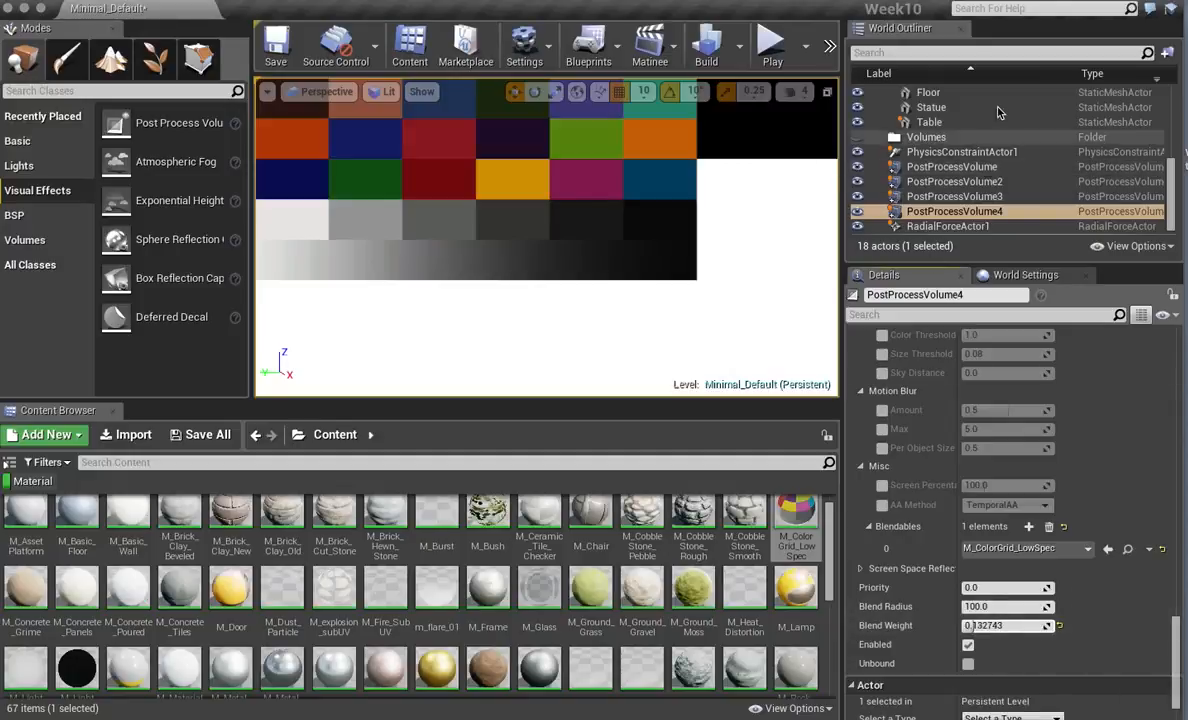
Reopen M_ColorGrid_LowSpec and add a SceneTexture node set to SceneColor beside the Texture Sample's input side.
double_click(796, 525)
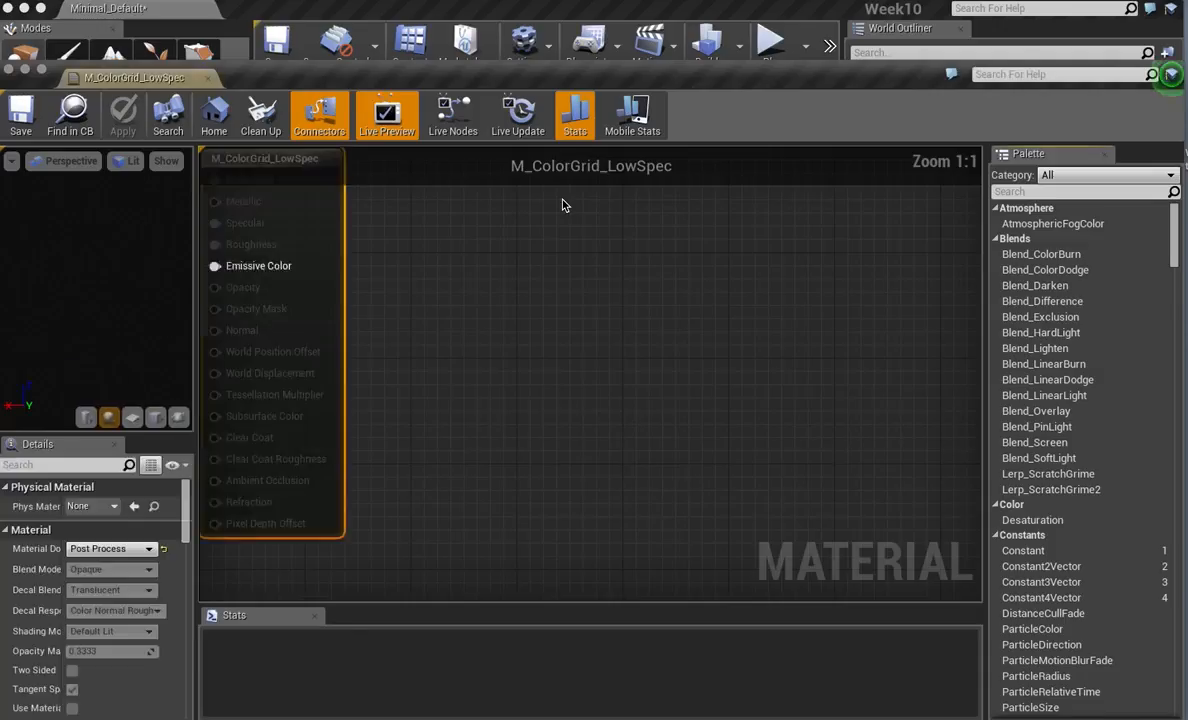
right_click(406, 284)
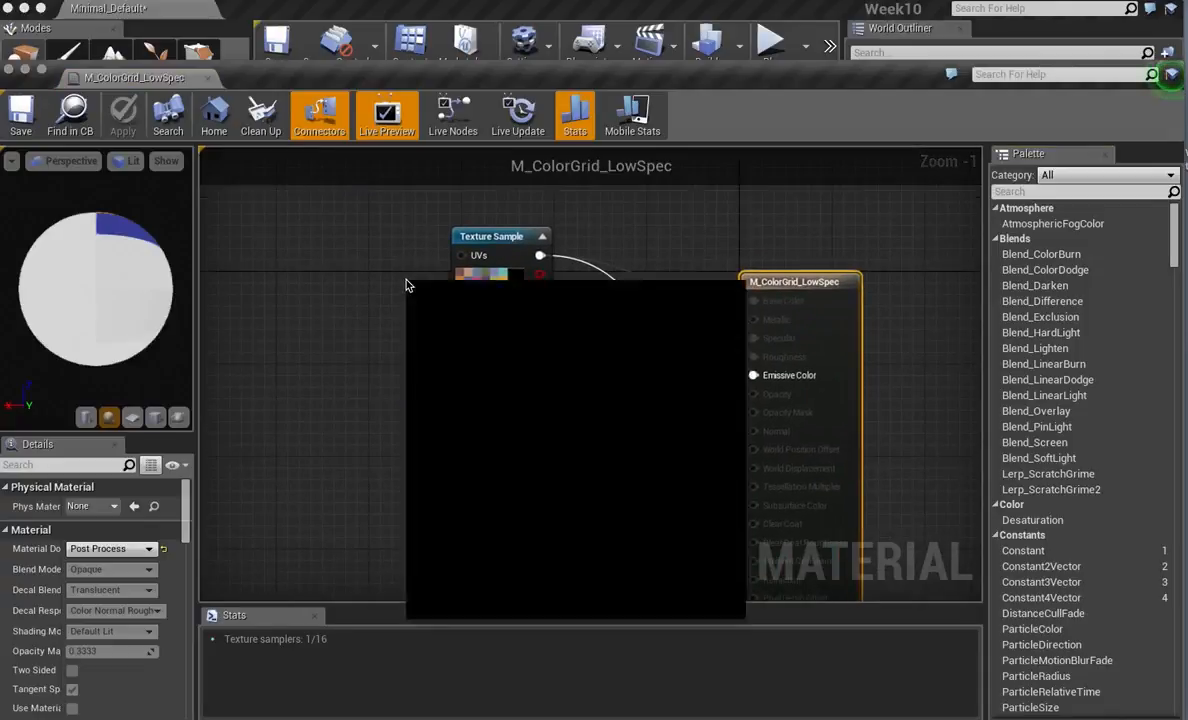
text(scene)
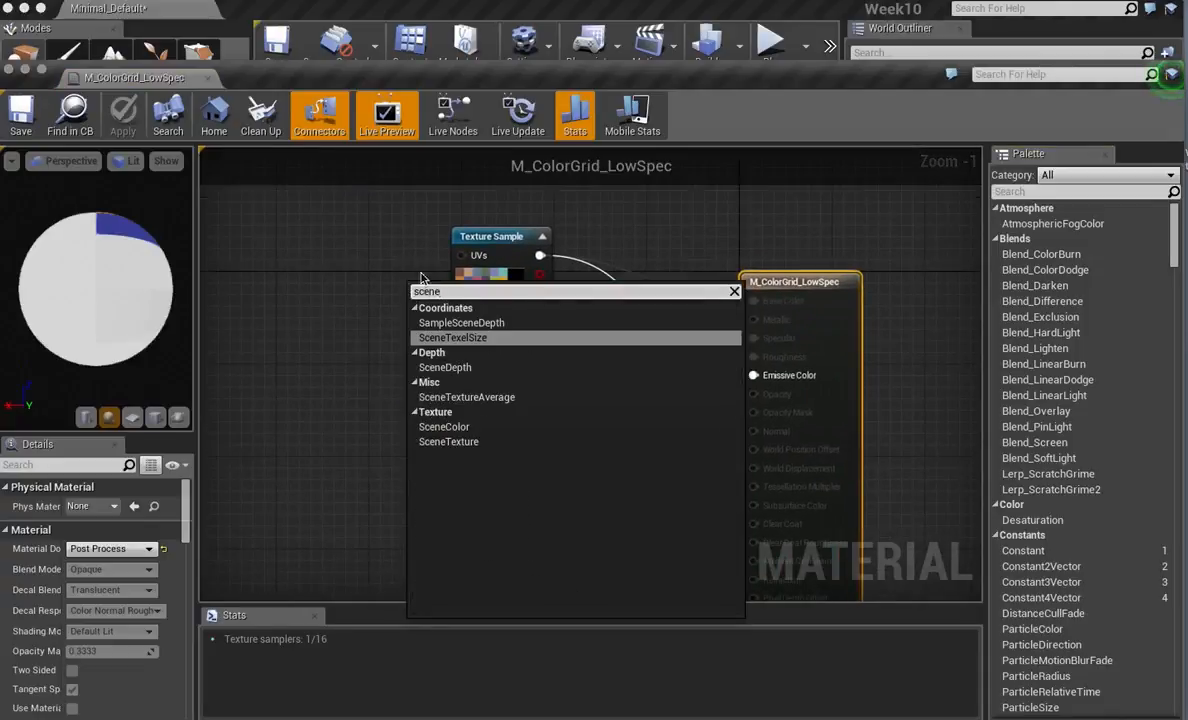
click(448, 441)
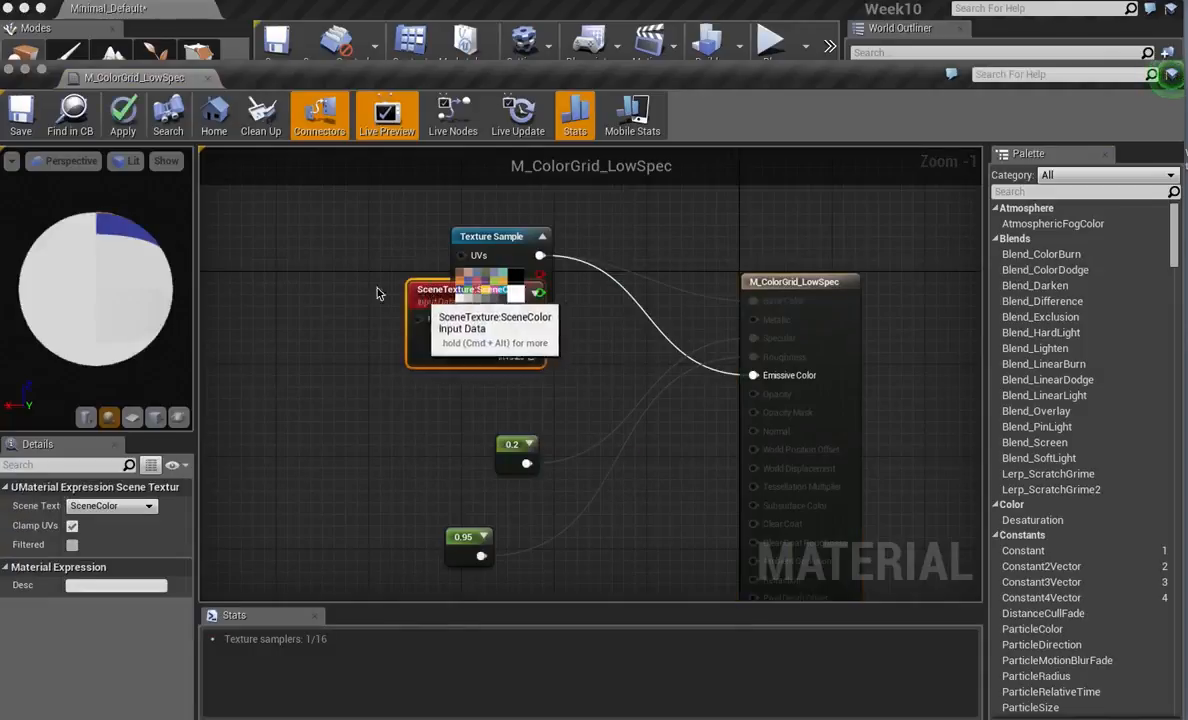
drag(440, 290, 310, 236)
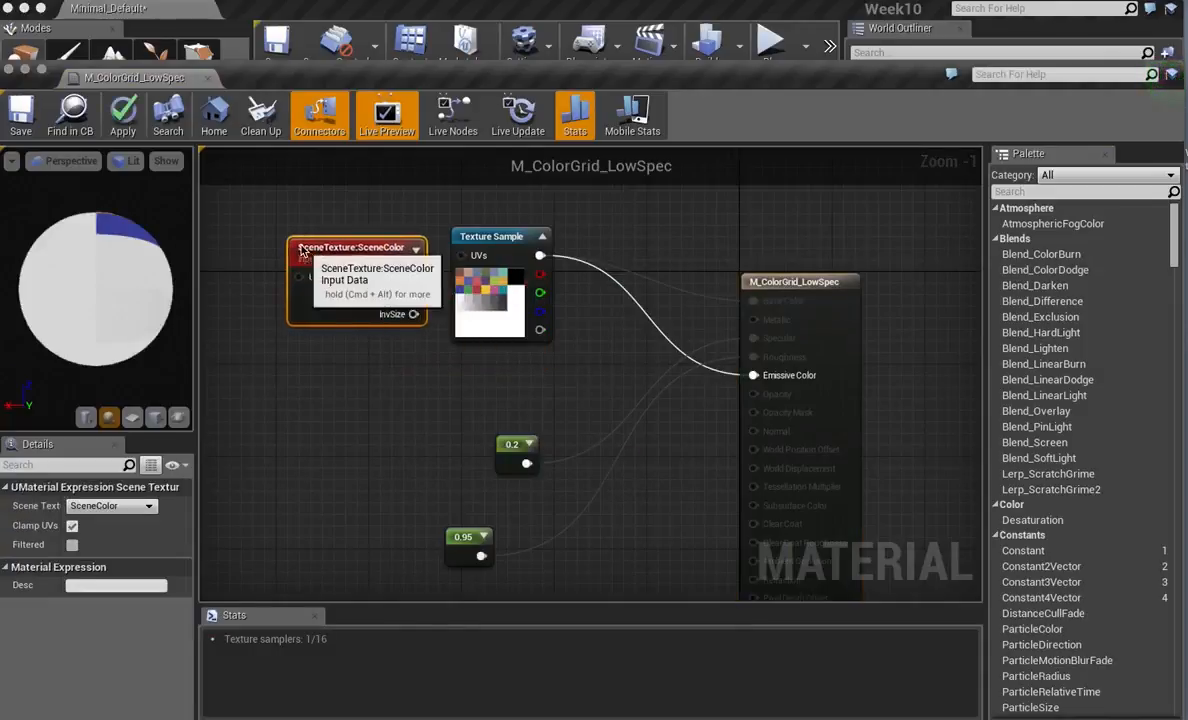
Set the SceneTexture node to PostProcessInput0 and try feeding its Color output into the Texture Sample's UVs.
click(111, 505)
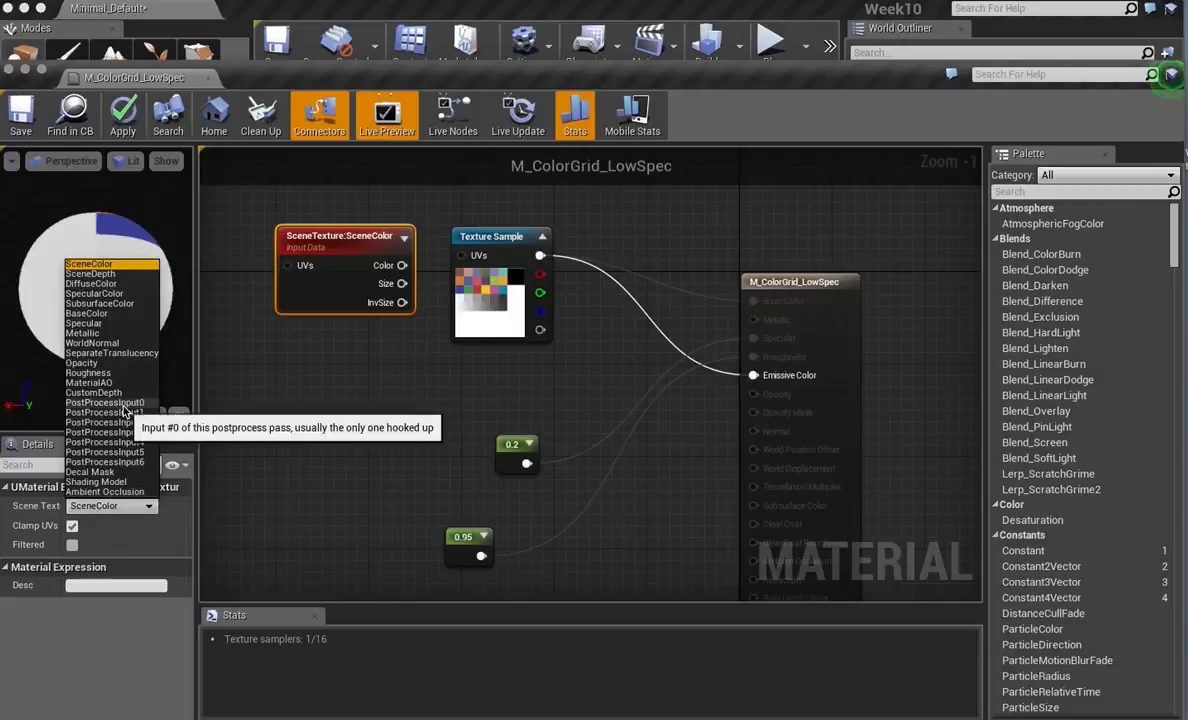
click(110, 402)
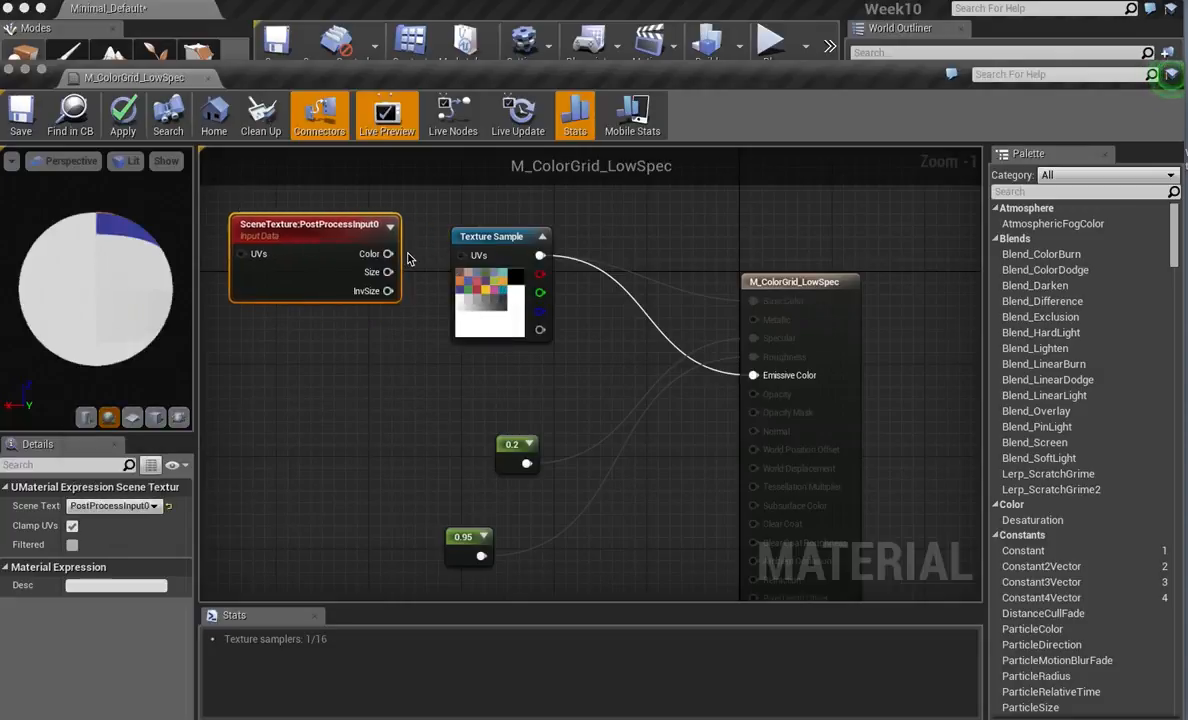
drag(388, 254, 462, 256)
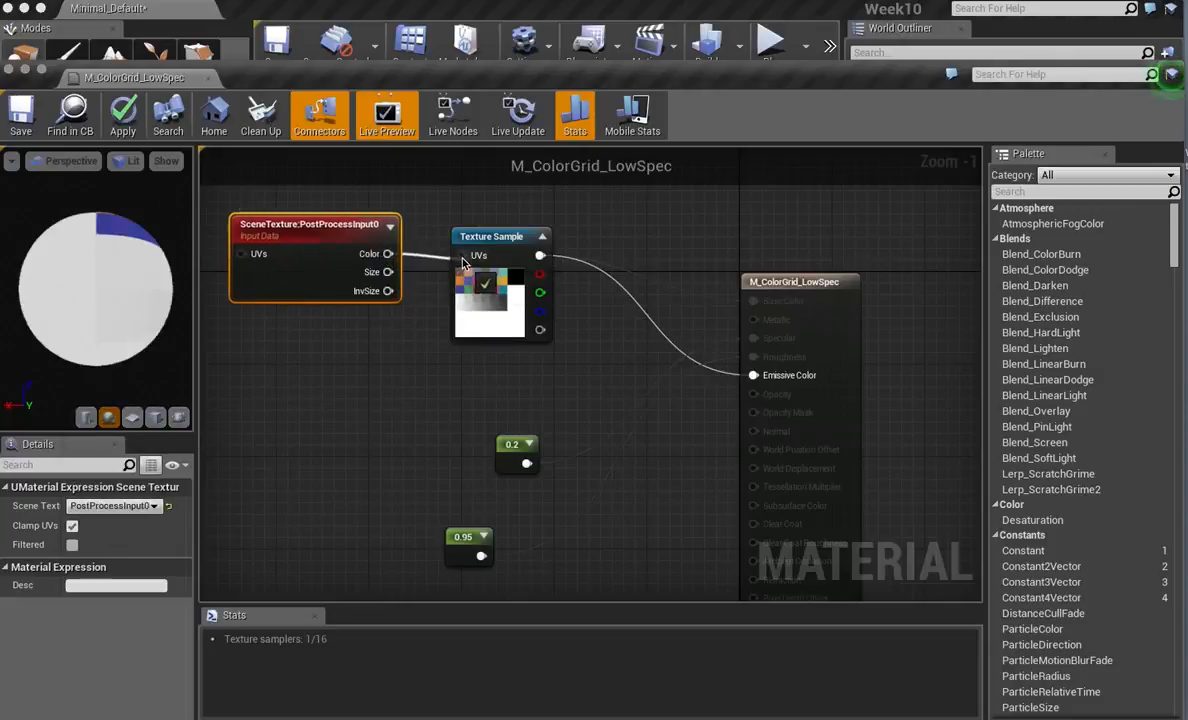
Rewire the graph so Texture Sample feeds the SceneTexture node's UVs and the SceneTexture Color feeds Emissive Color.
drag(322, 218, 576, 352)
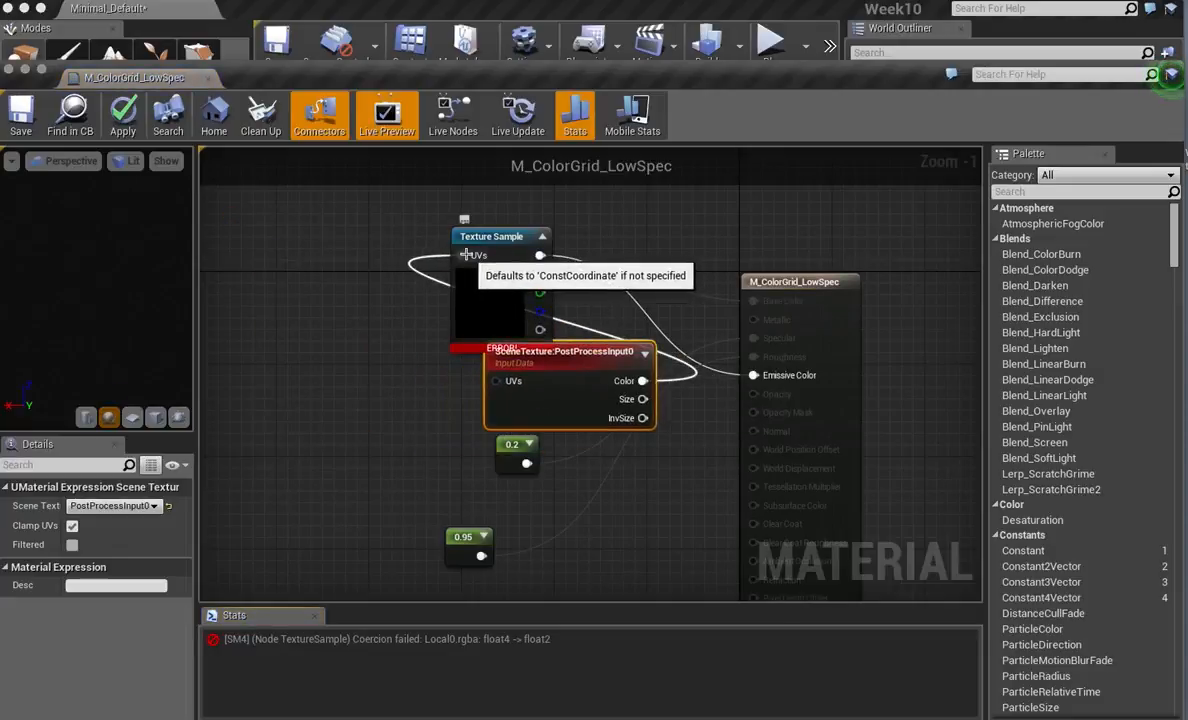
alt+click(465, 255)
drag(499, 237, 403, 237)
drag(541, 365, 551, 262)
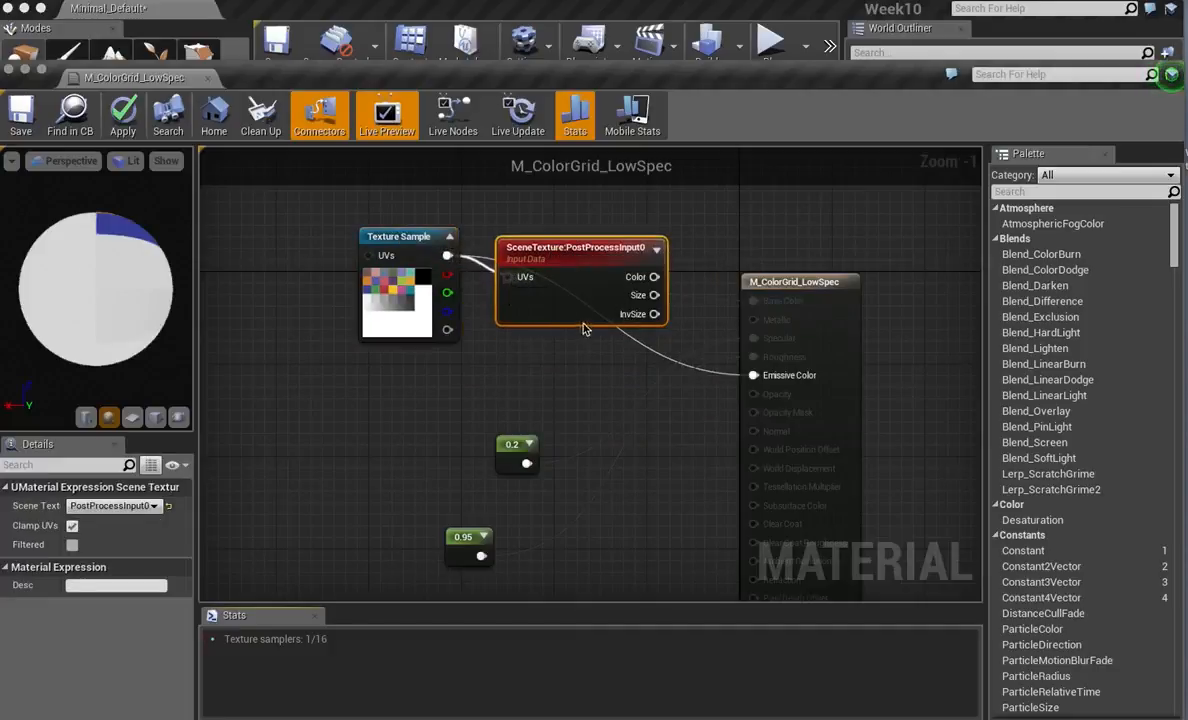
drag(644, 289, 753, 375)
drag(447, 240, 388, 232)
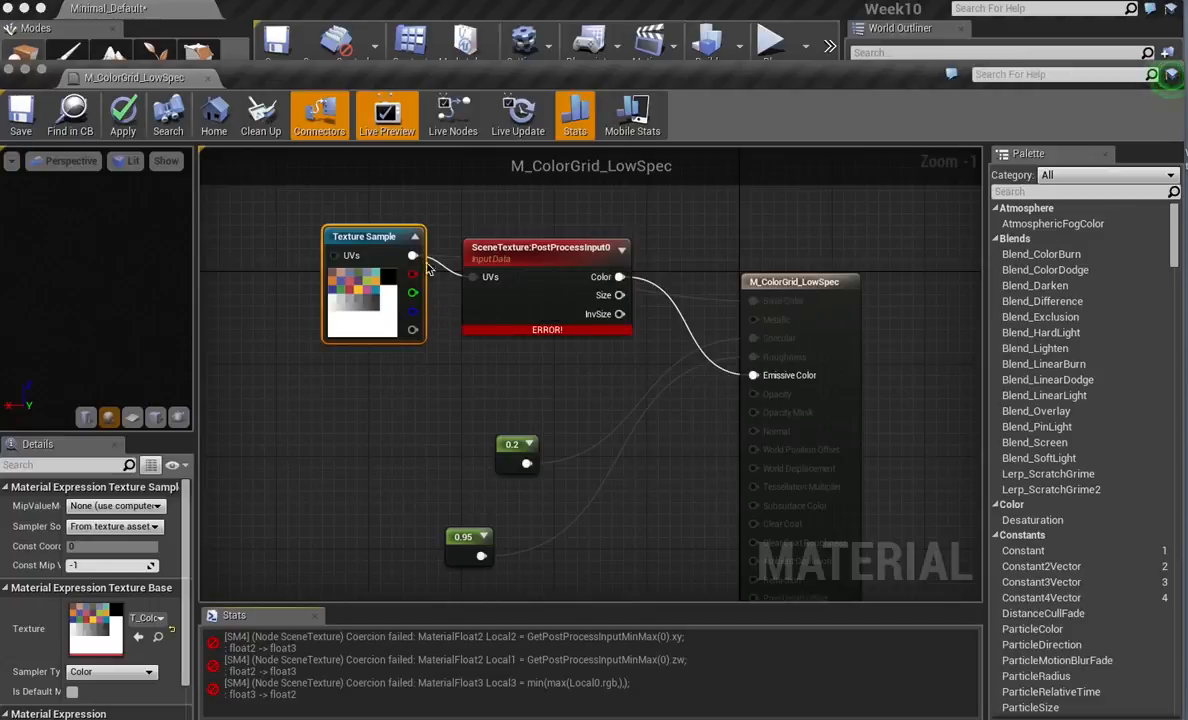
Disconnect the Texture Sample from the SceneTexture node's UVs and place it below that node.
drag(395, 255, 637, 405)
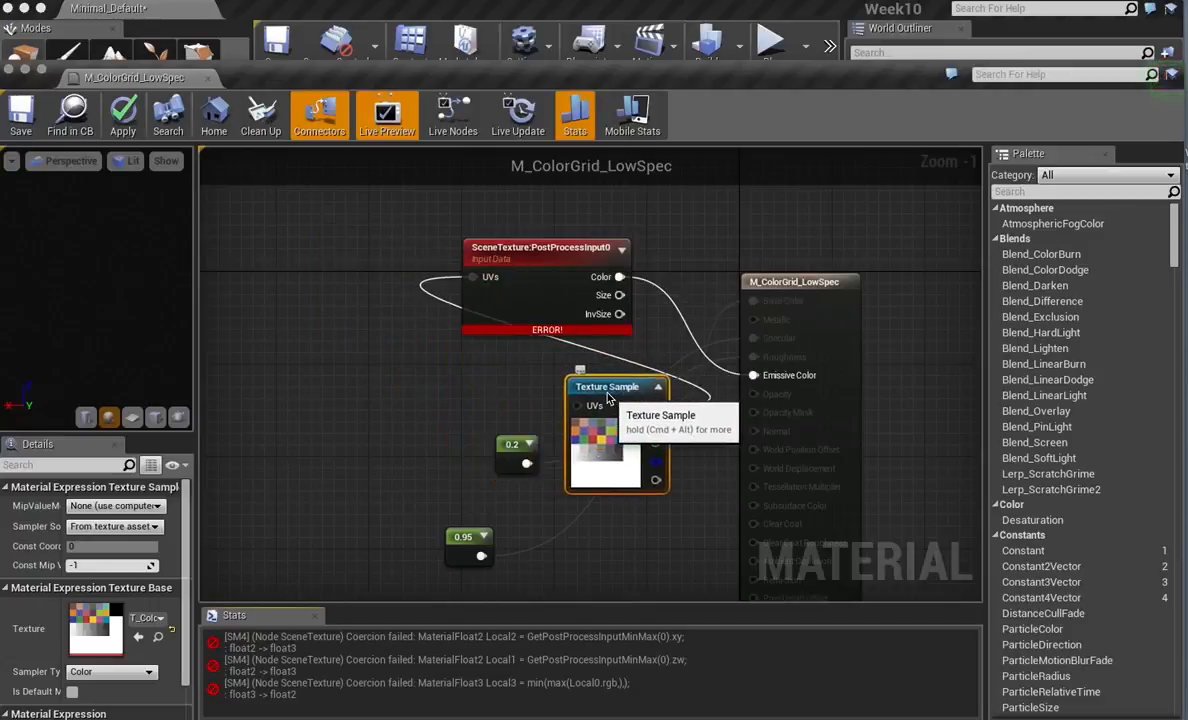
alt+click(475, 276)
drag(487, 241, 441, 217)
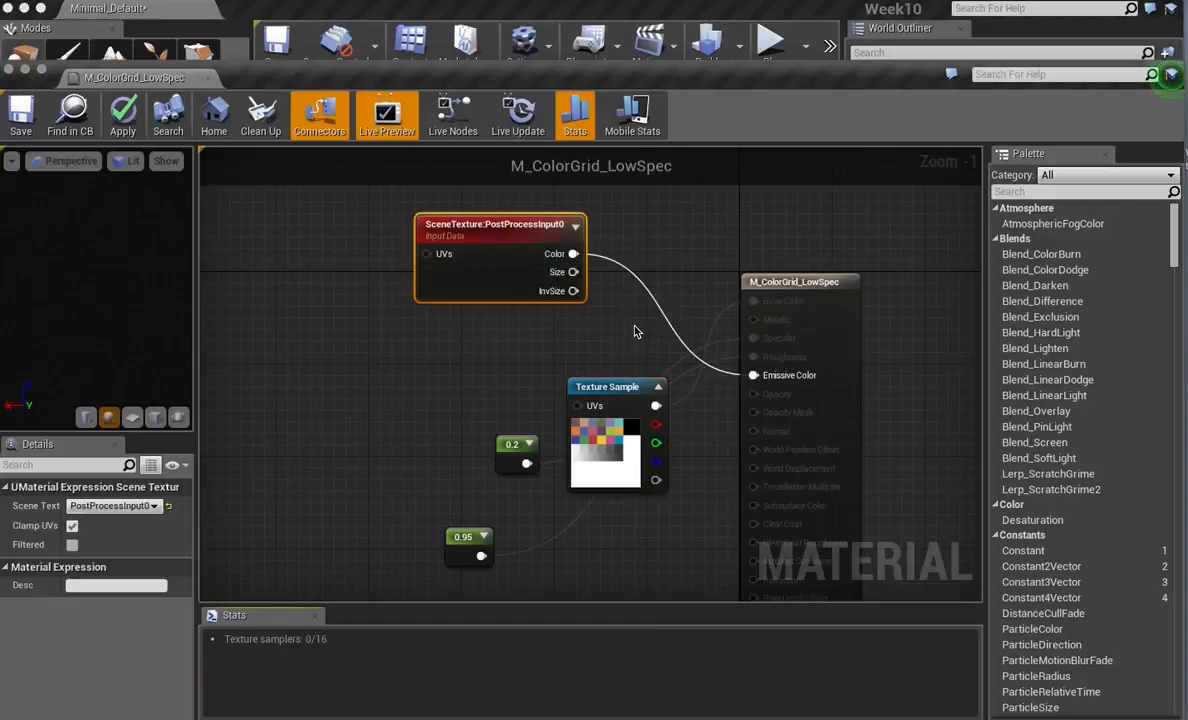
Try combining SceneTexture Color and Texture Sample in a Multiply node that feeds Emissive Color, with its preview expanded.
click(637, 331)
drag(619, 389, 548, 366)
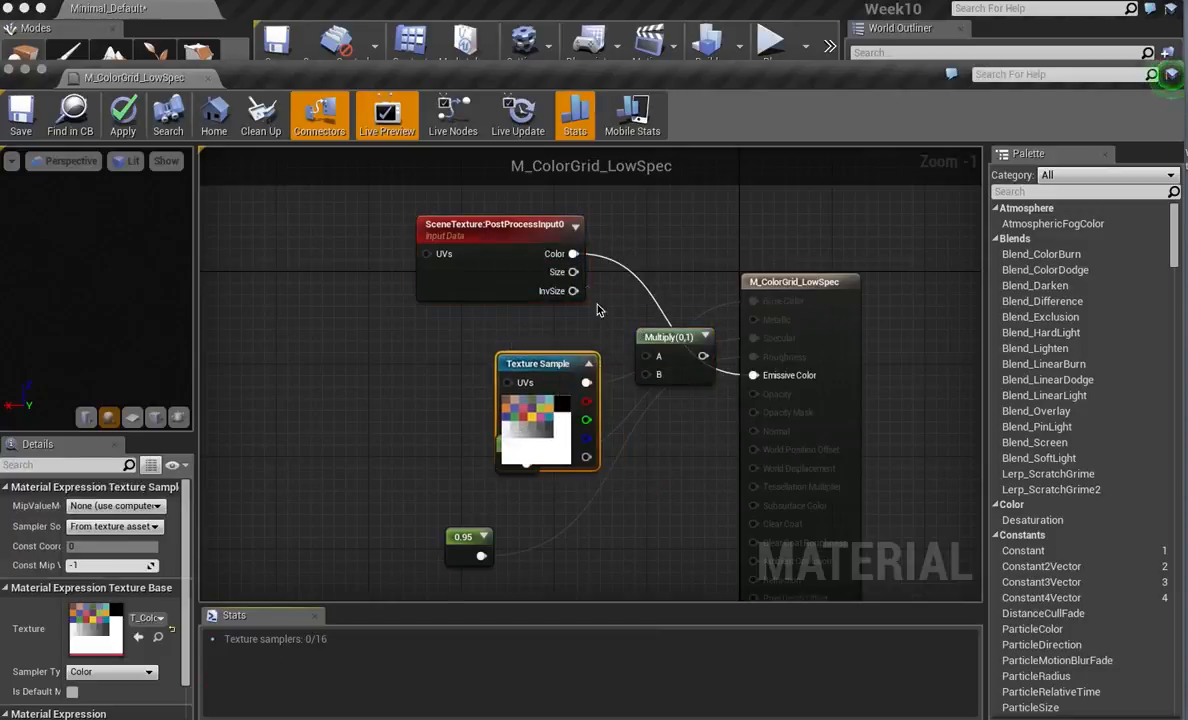
drag(573, 253, 660, 355)
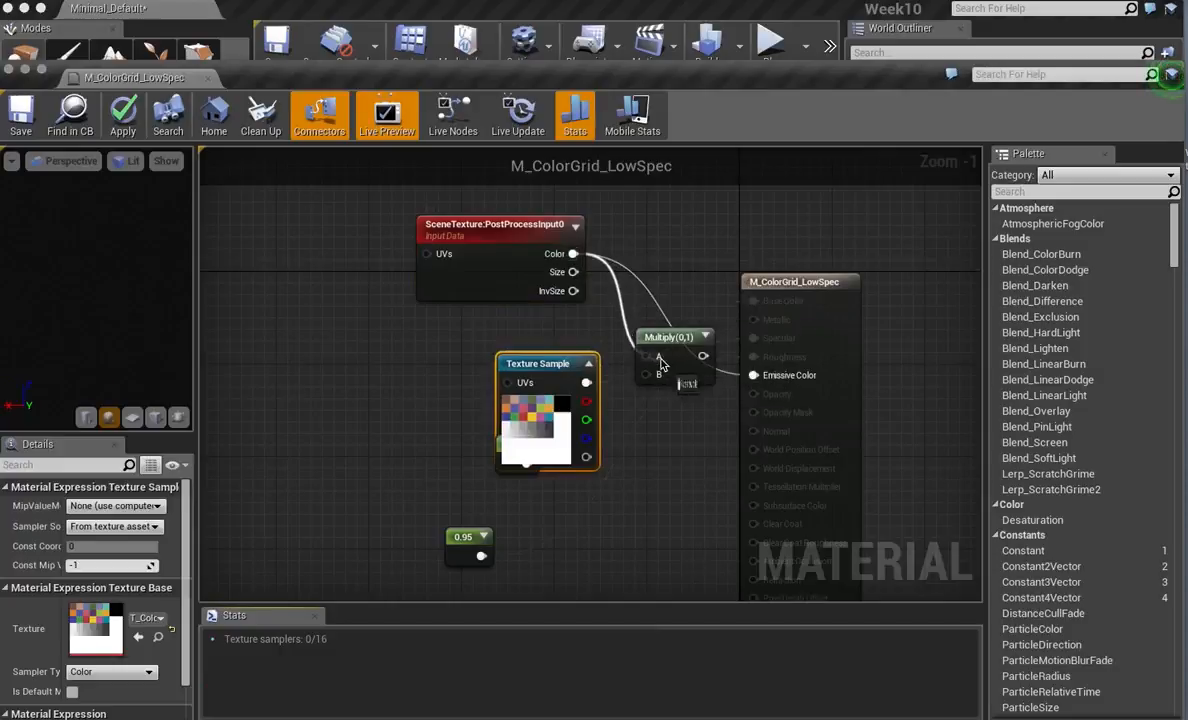
drag(585, 383, 756, 376)
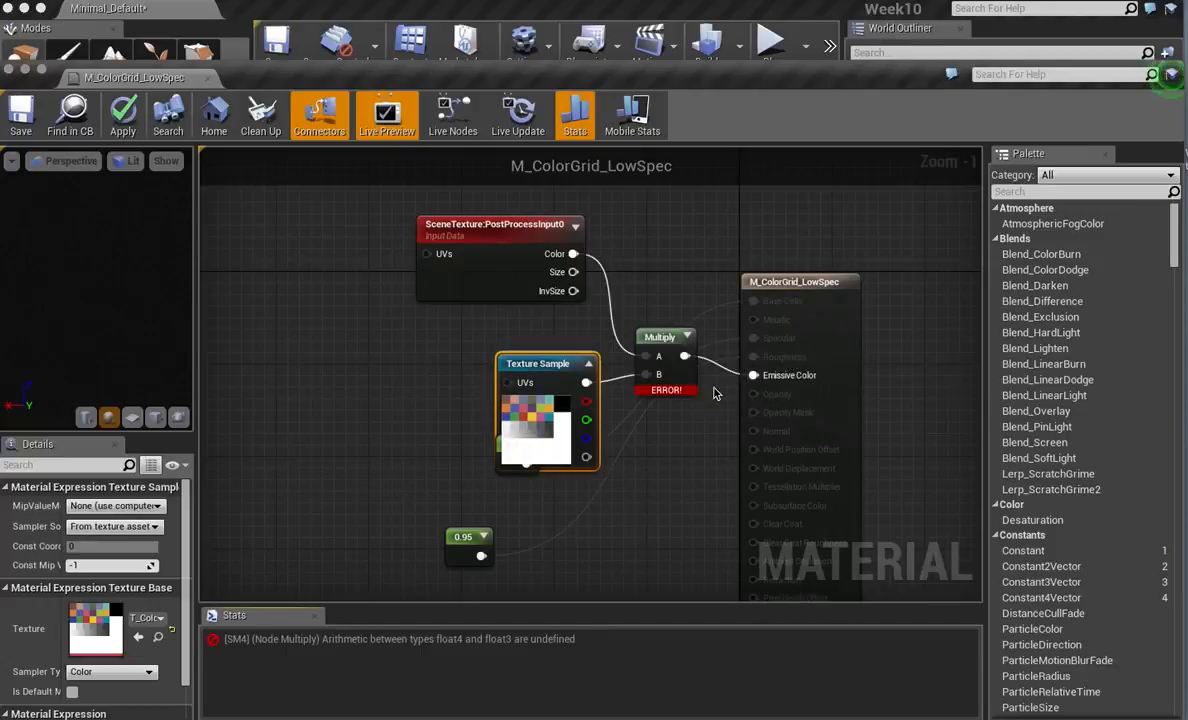
click(687, 337)
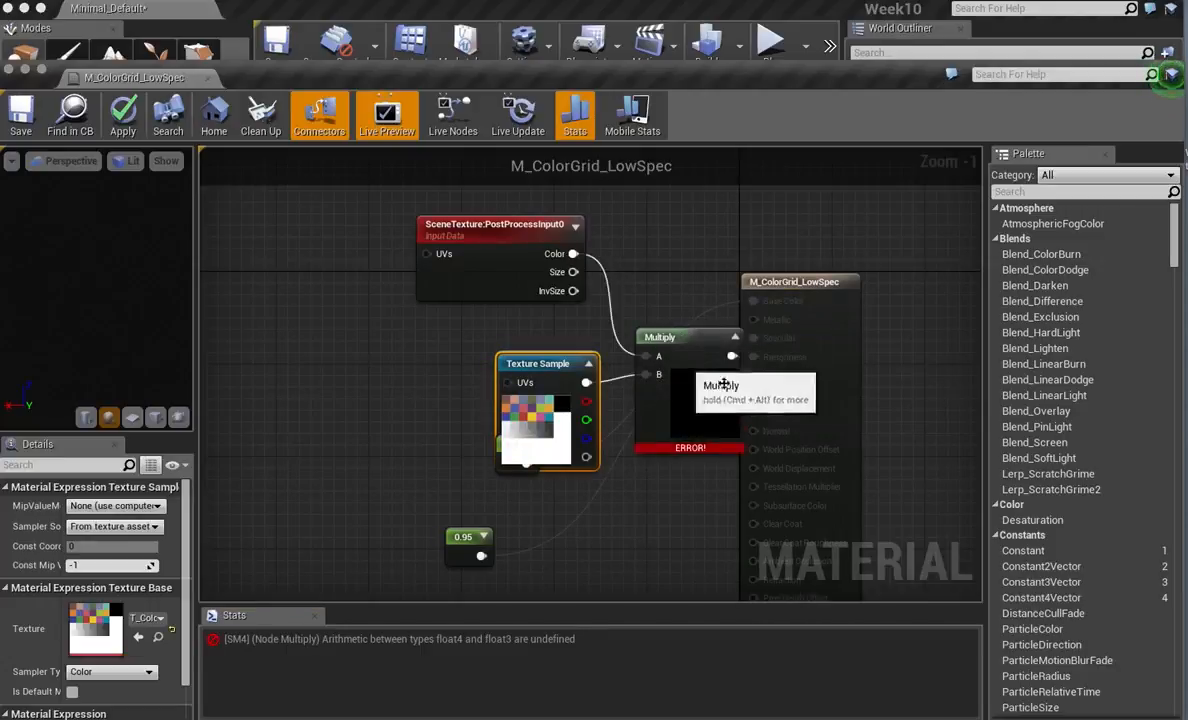
drag(662, 337, 626, 329)
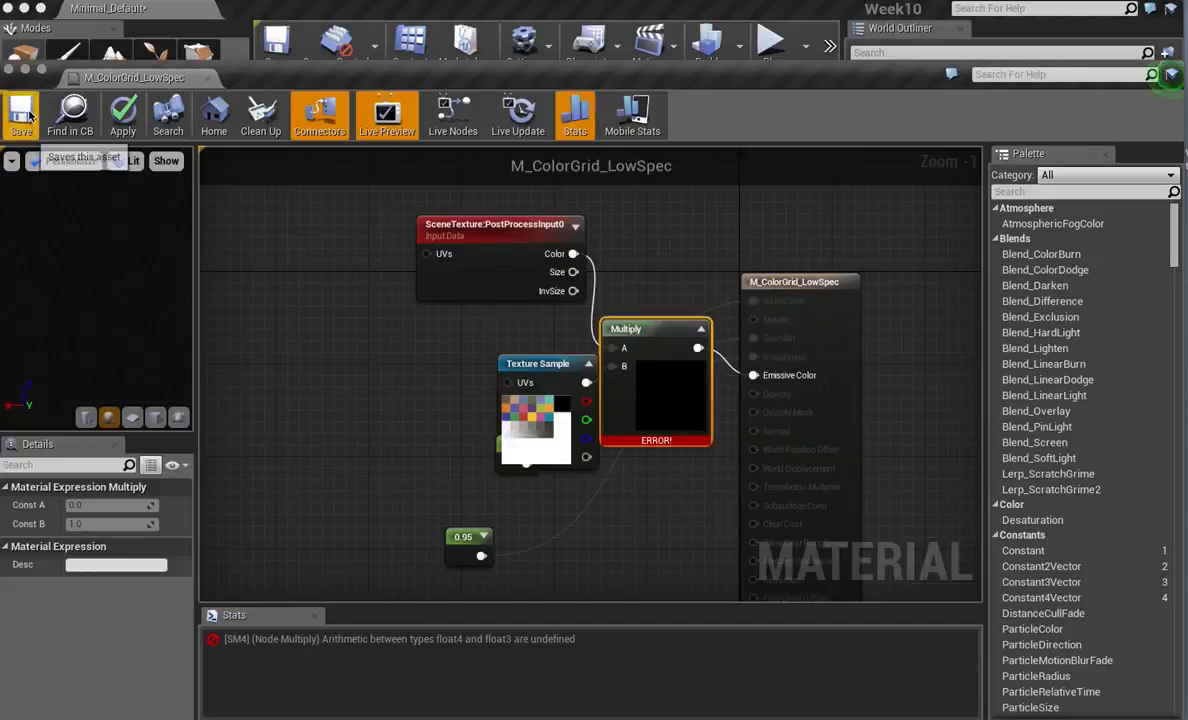
Close the M_ColorGrid_LowSpec material editor without applying the changes.
drag(228, 78, 398, 80)
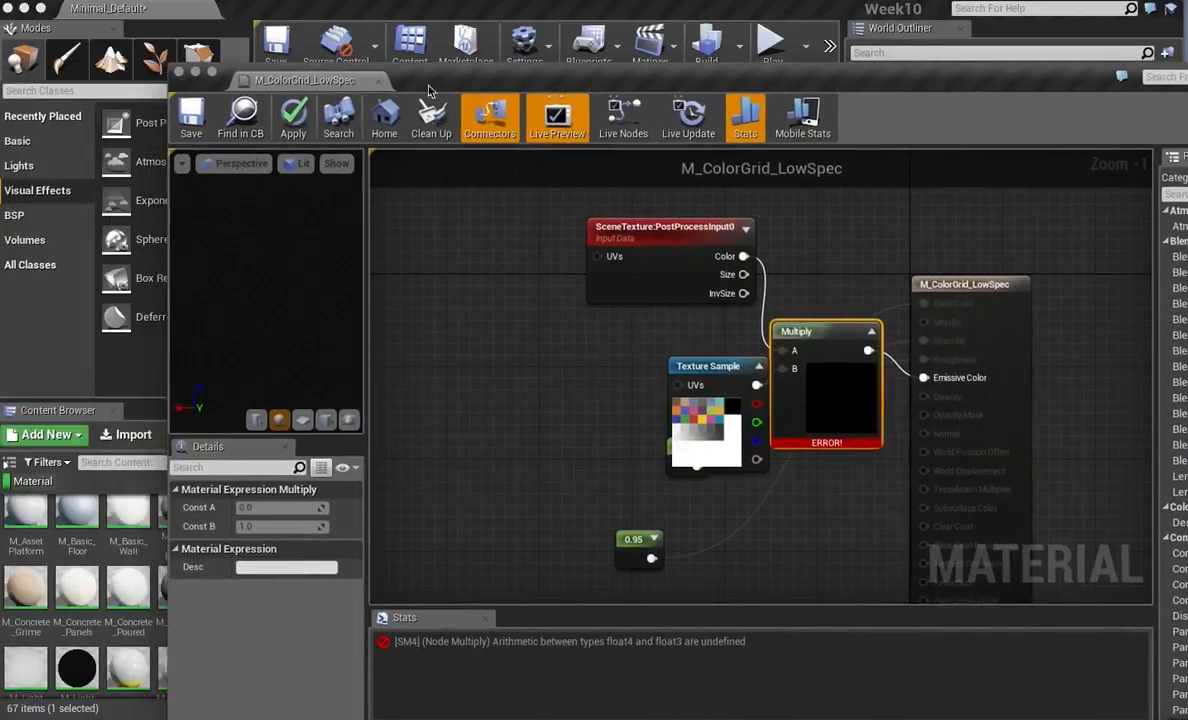
click(180, 75)
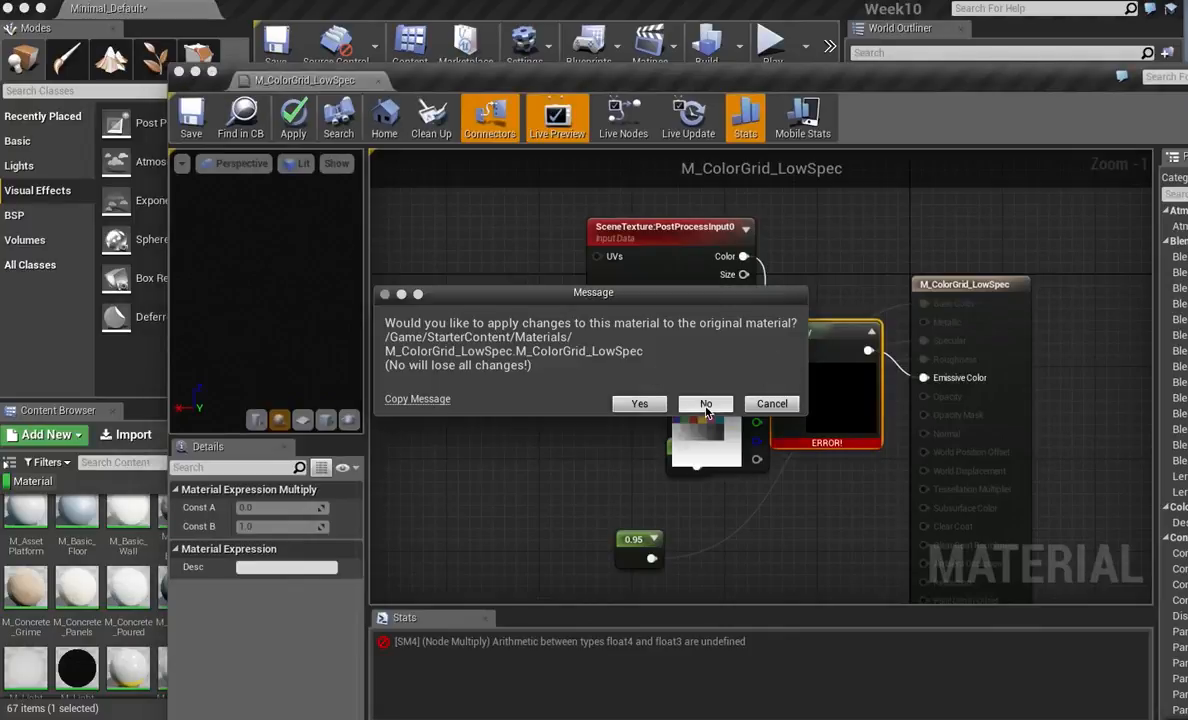
click(702, 408)
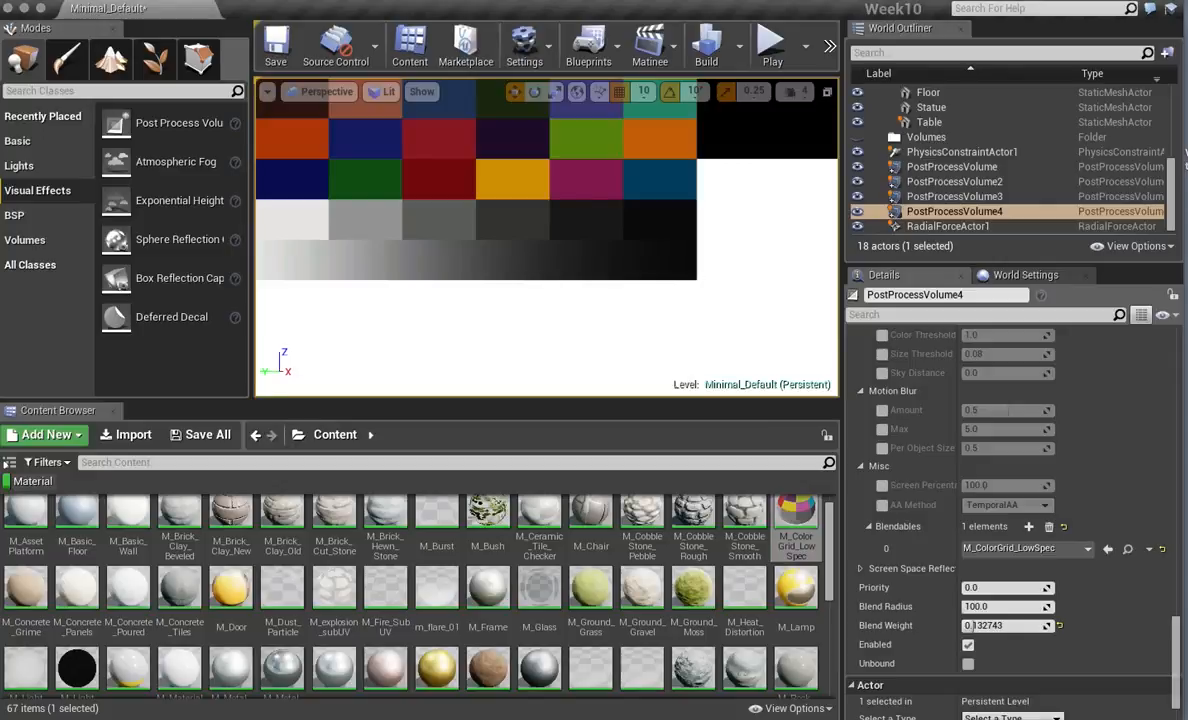
Set the fourth post process volume's Blend Radius to about 531 and its Blend Weight to about 0.018.
drag(649, 230, 649, 190)
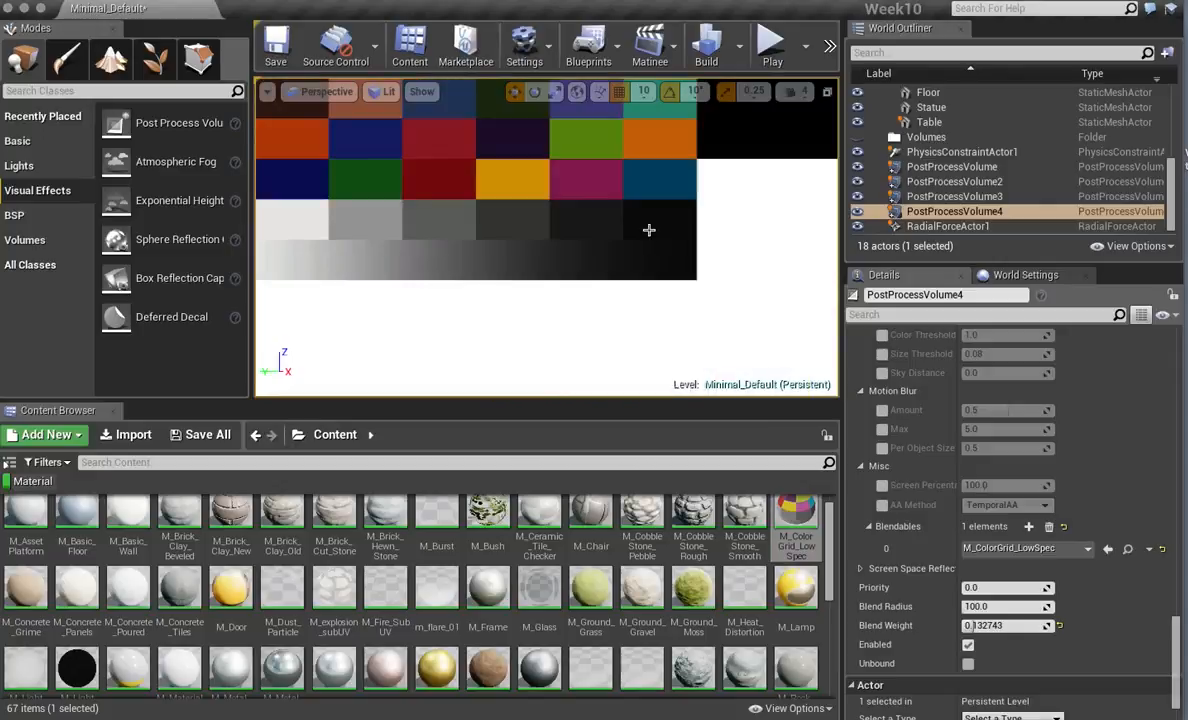
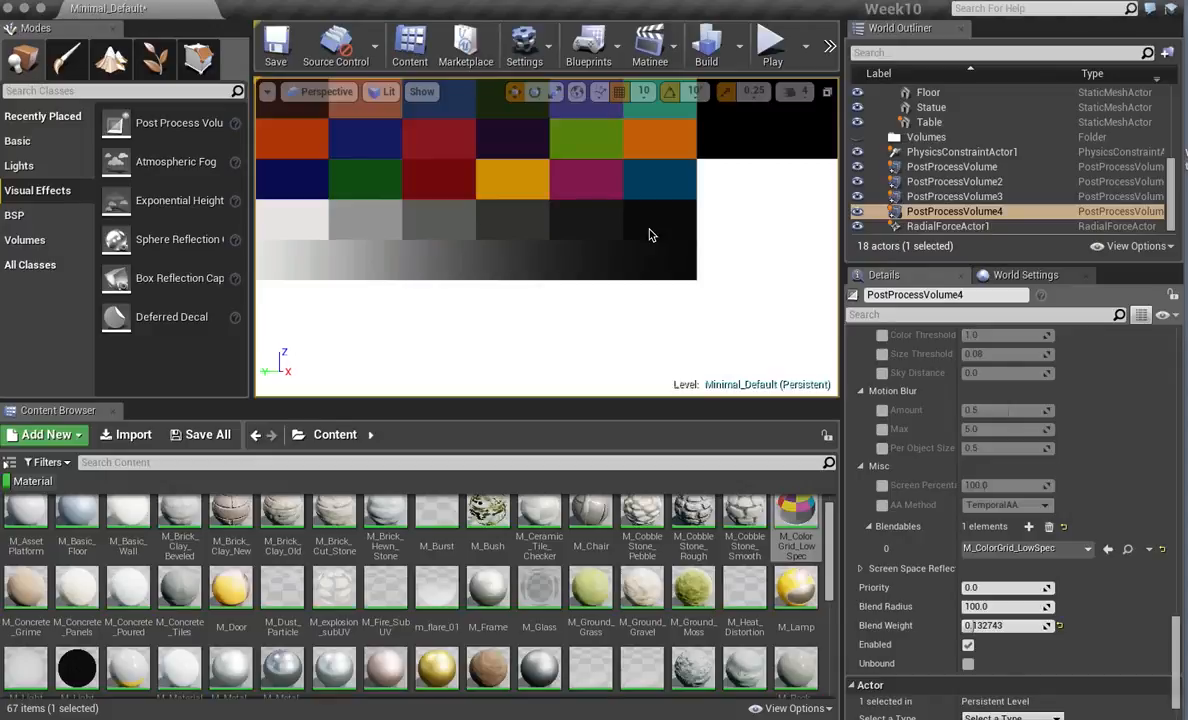
drag(996, 608, 969, 607)
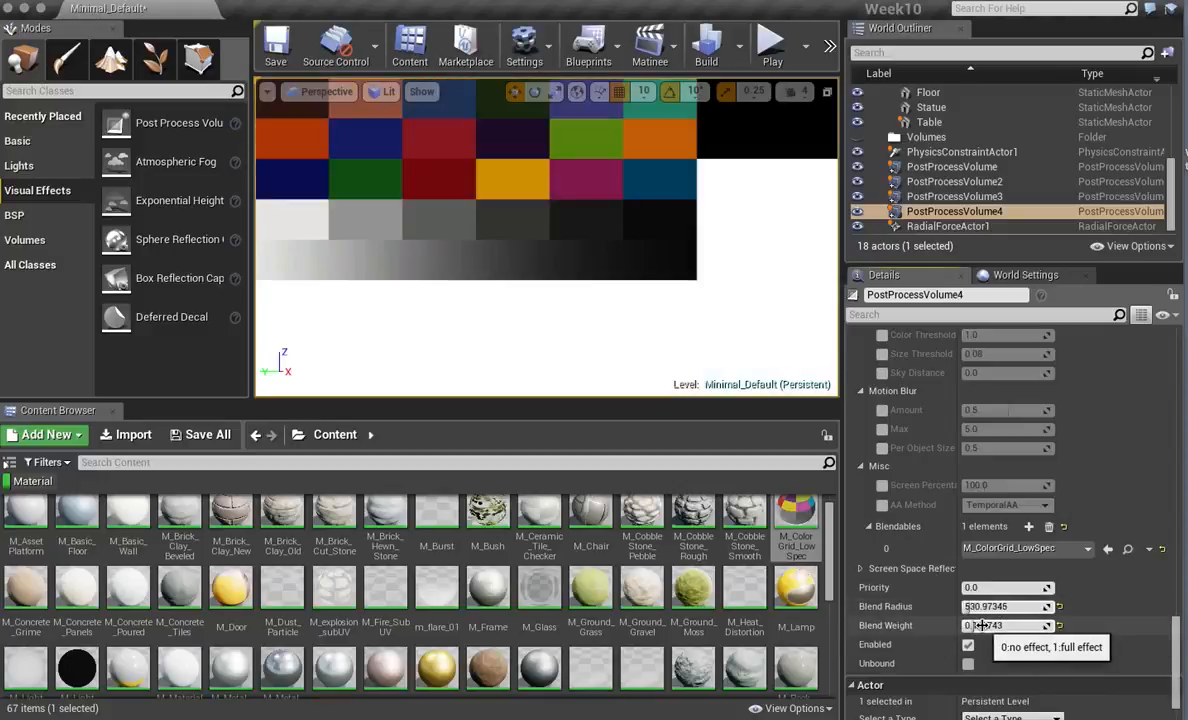
drag(980, 626, 1006, 626)
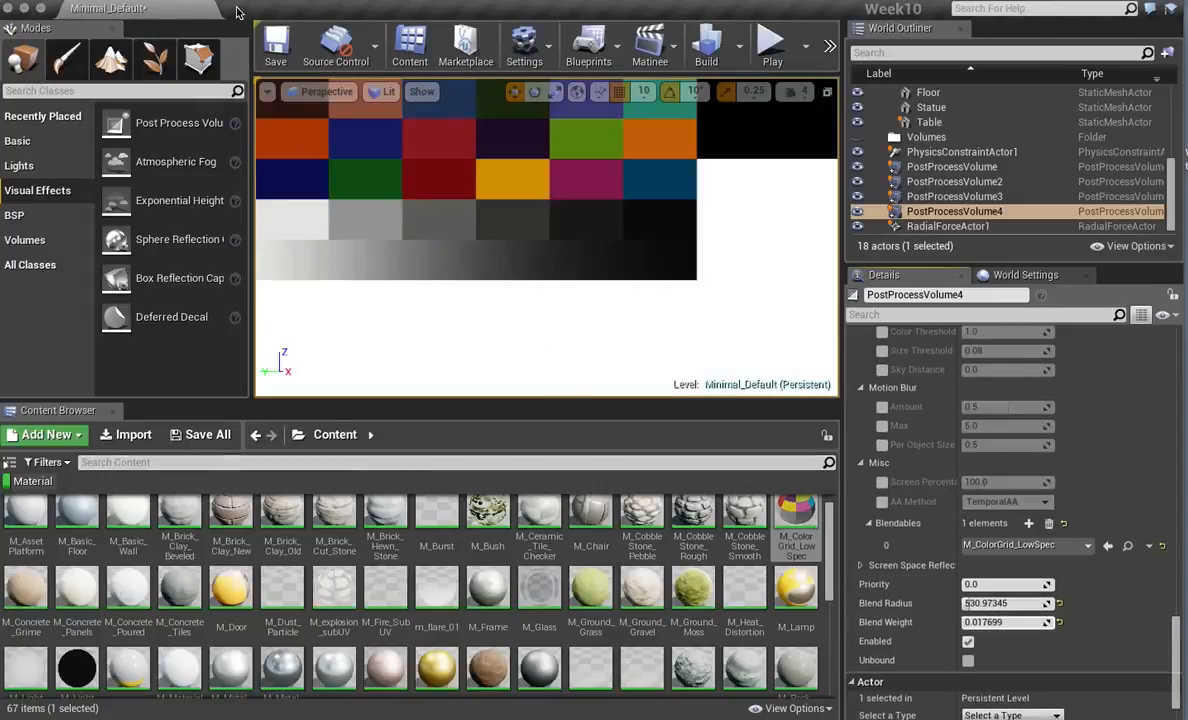
click(10, 9)
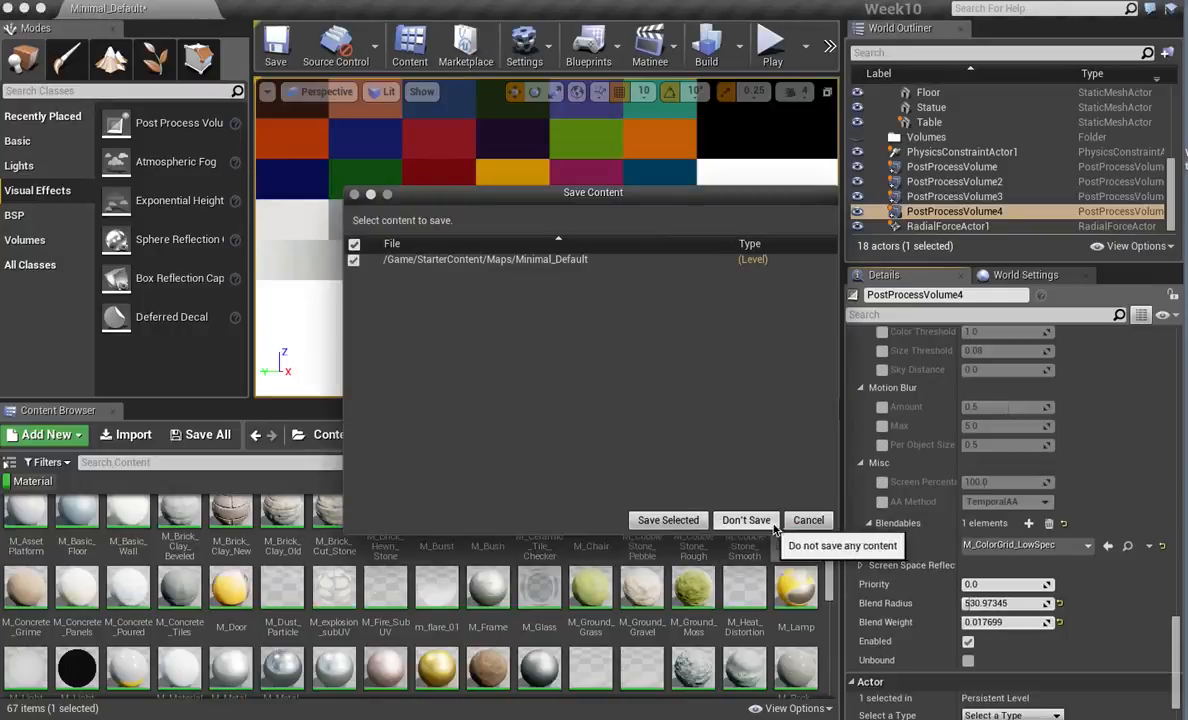
click(808, 521)
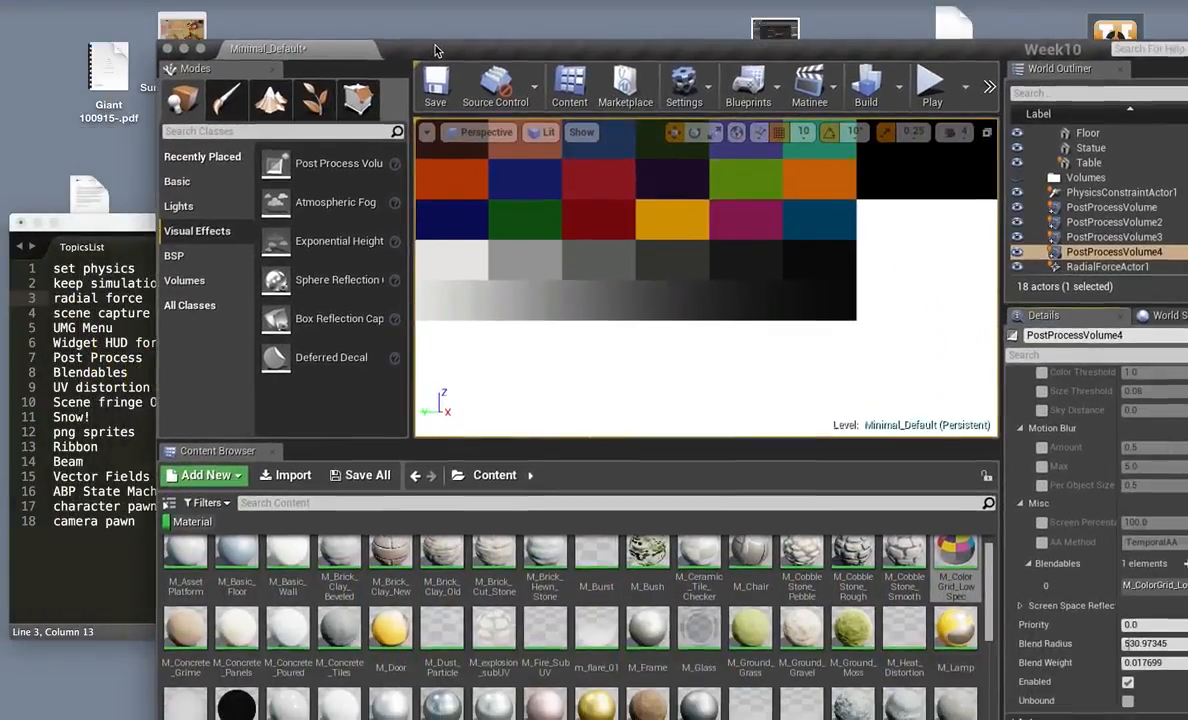
drag(435, 50, 506, 4)
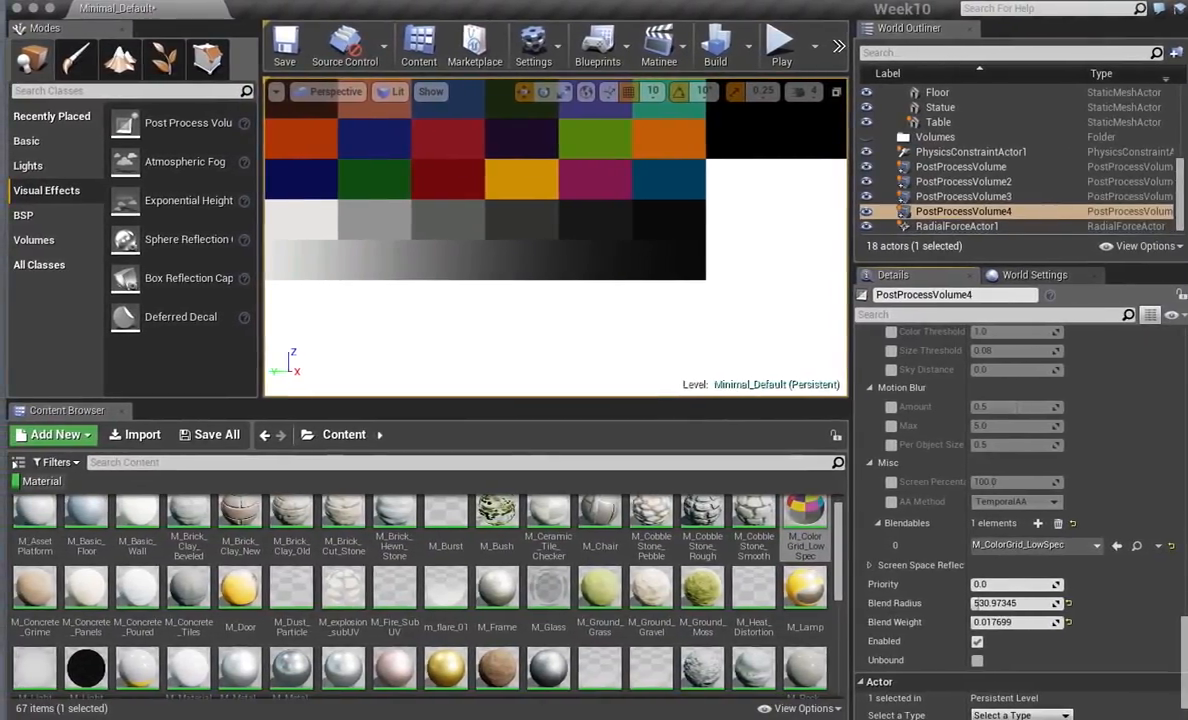
Turn off the Material filter, create a Widget Blueprint named Menu_BP in the Content folder, and save the level.
click(34, 481)
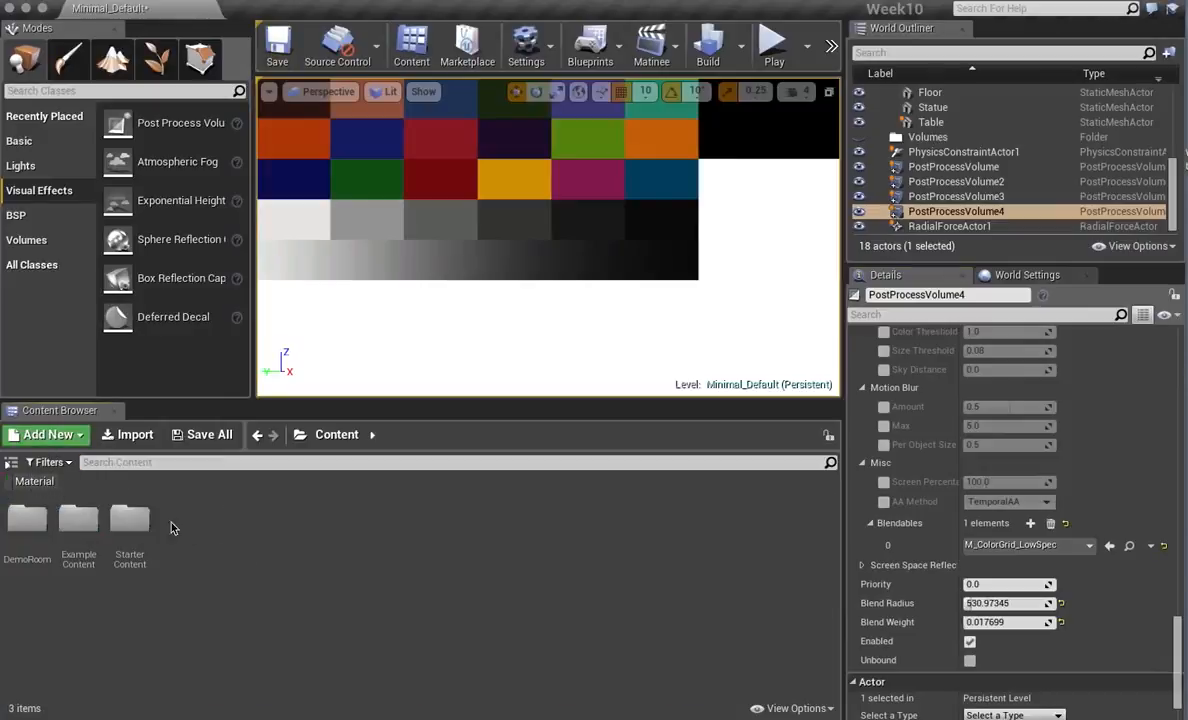
right_click(220, 474)
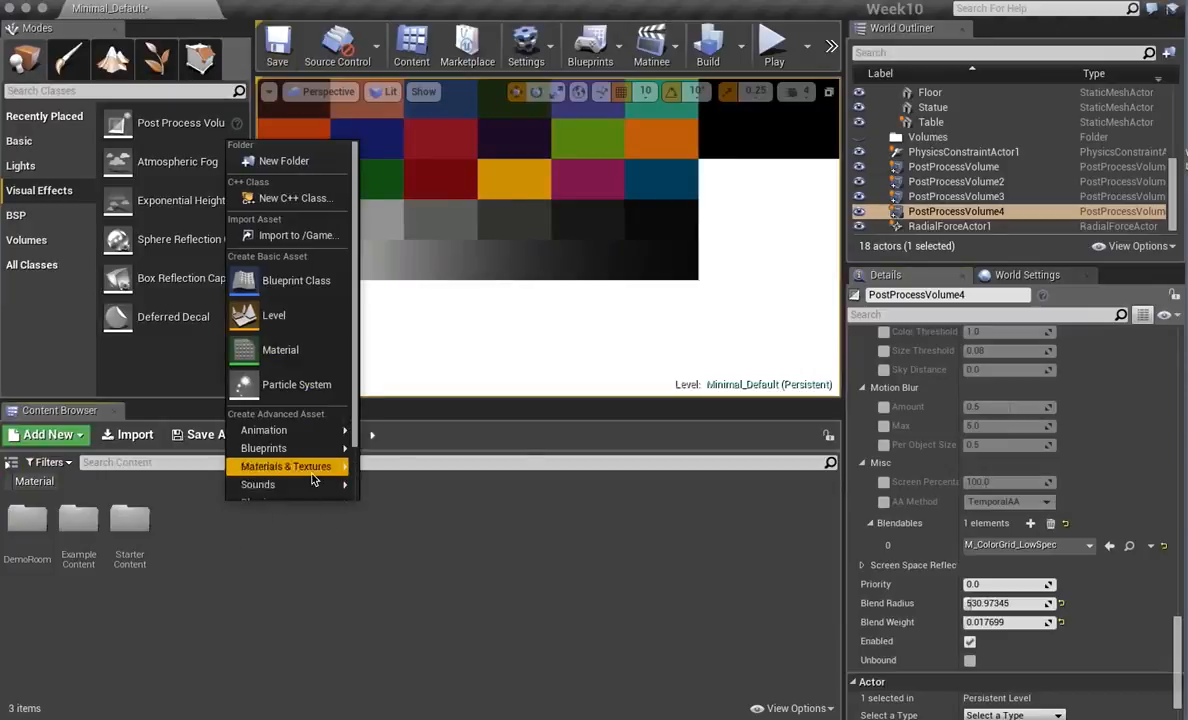
mouse_move(297, 467)
scroll(345, 502, down, 1)
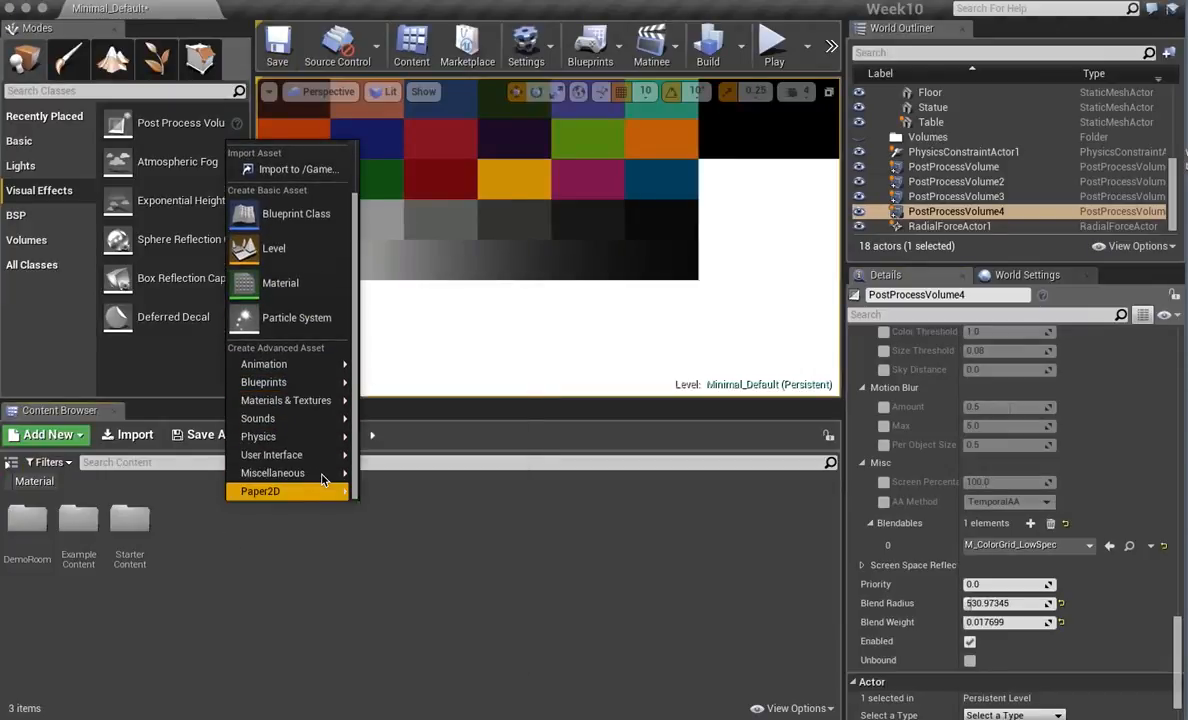
mouse_move(318, 474)
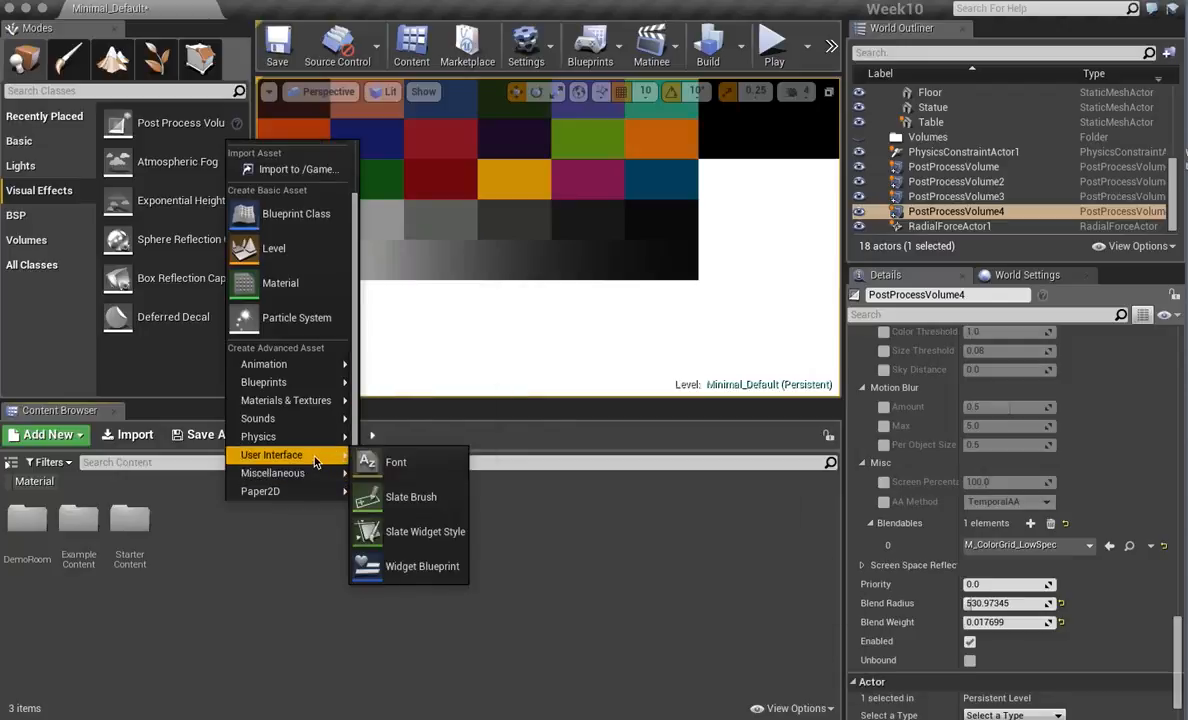
click(415, 566)
text(Menu_BP)
key(Return)
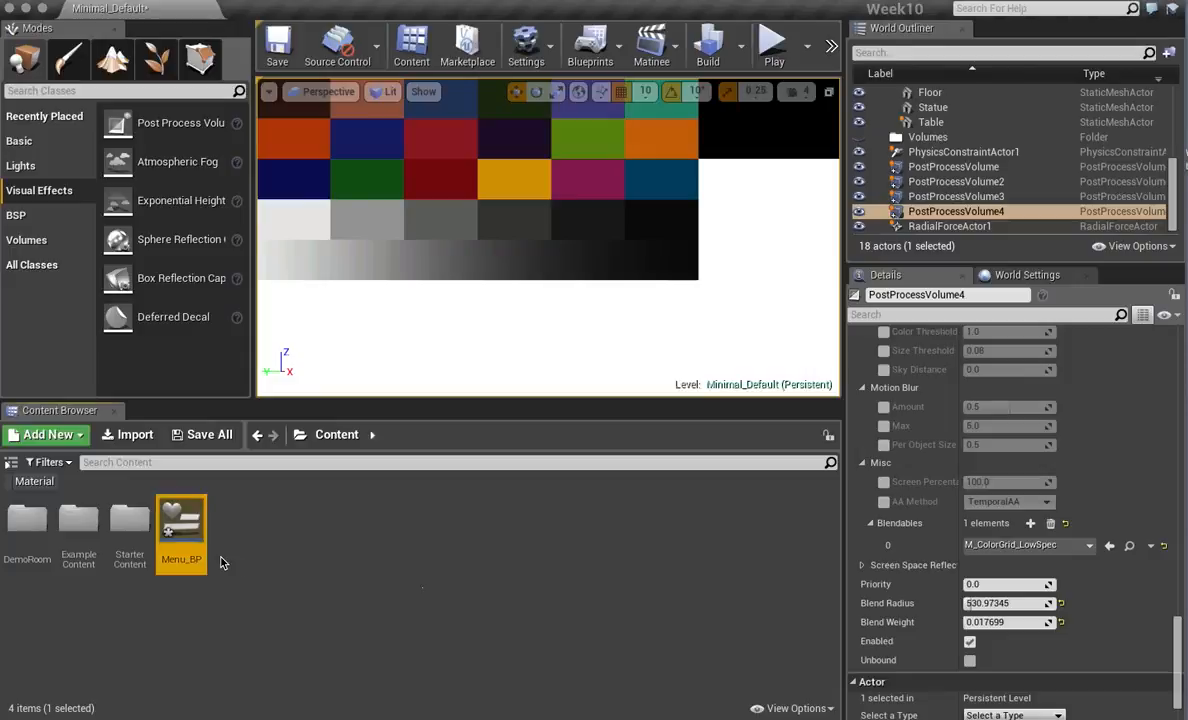
key(ctrl+s)
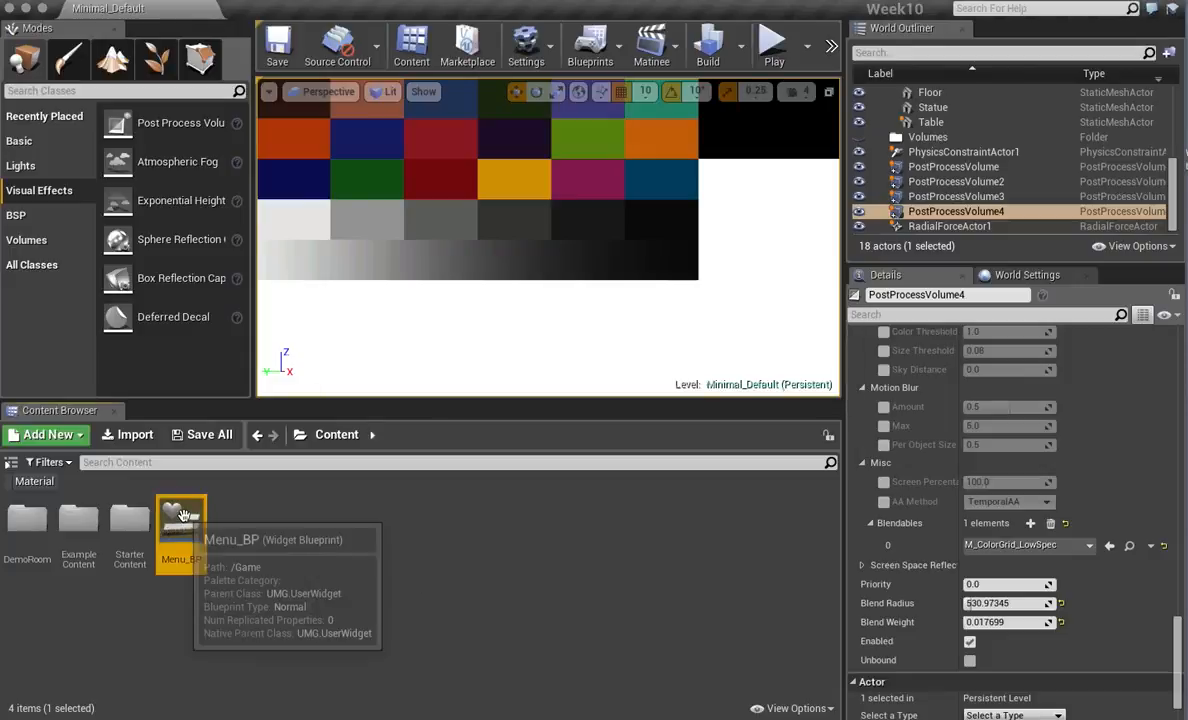
Open Menu_BP and draw two buttons on the canvas, about 352 by 196 at (1076, 616) and 304 by 151 at (420, 616).
double_click(181, 520)
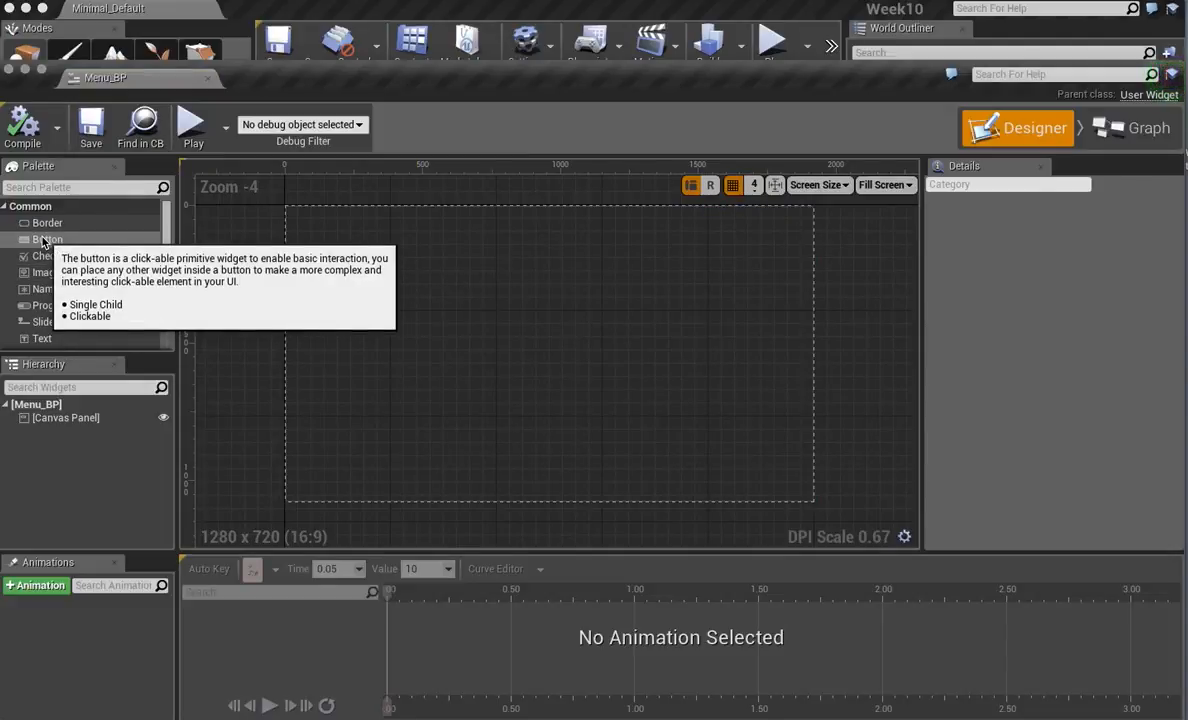
drag(44, 243, 686, 440)
mouse_move(631, 400)
mouse_down()
mouse_move(672, 404)
mouse_move(624, 400)
mouse_up()
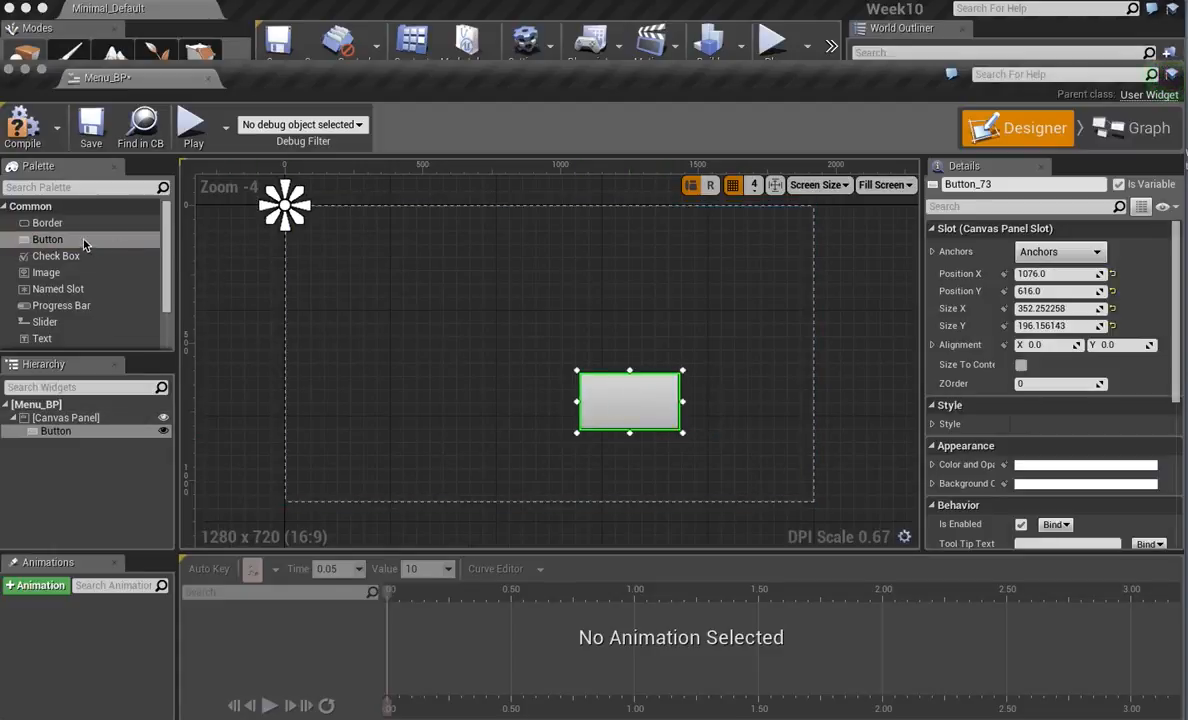
drag(84, 241, 440, 402)
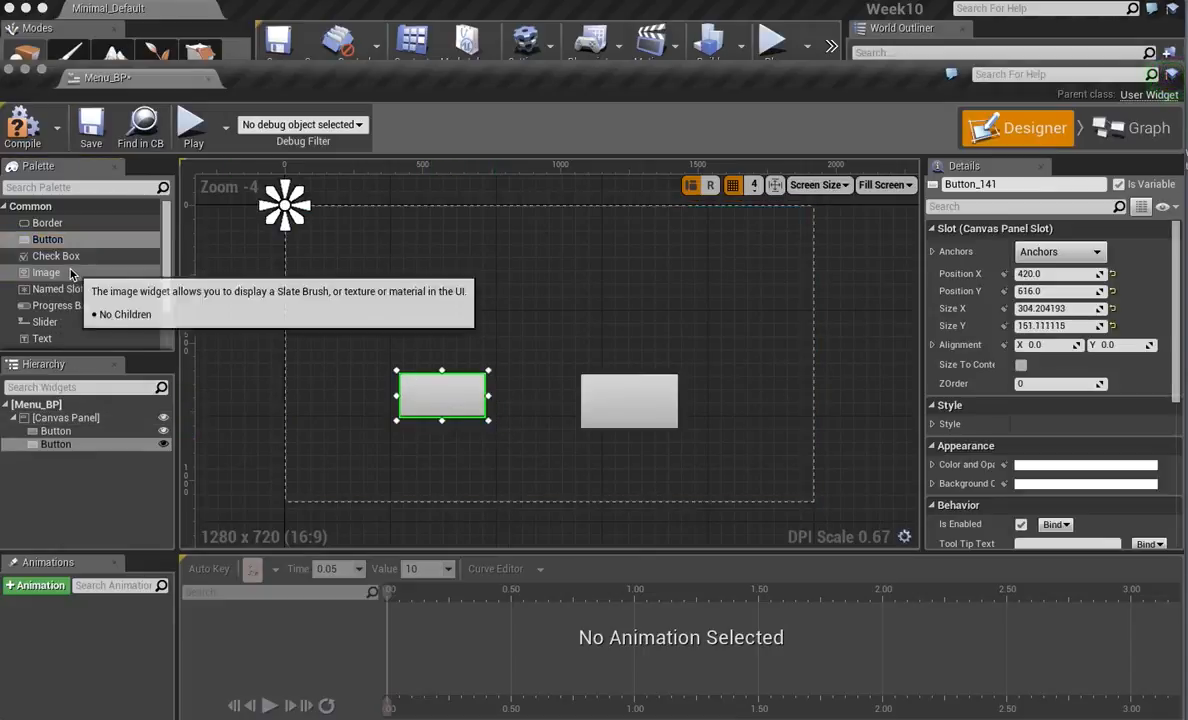
Put a Named Slot inside the smaller button and move that button to position (448, 596).
click(60, 289)
drag(196, 308, 459, 393)
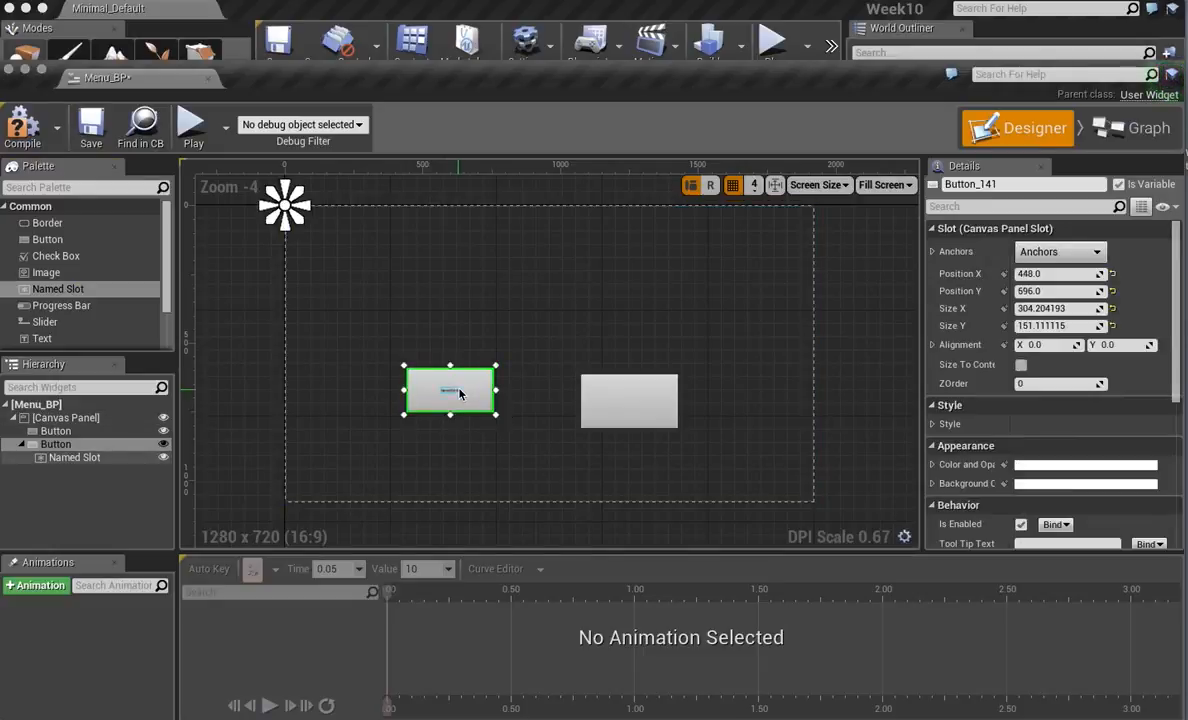
click(460, 400)
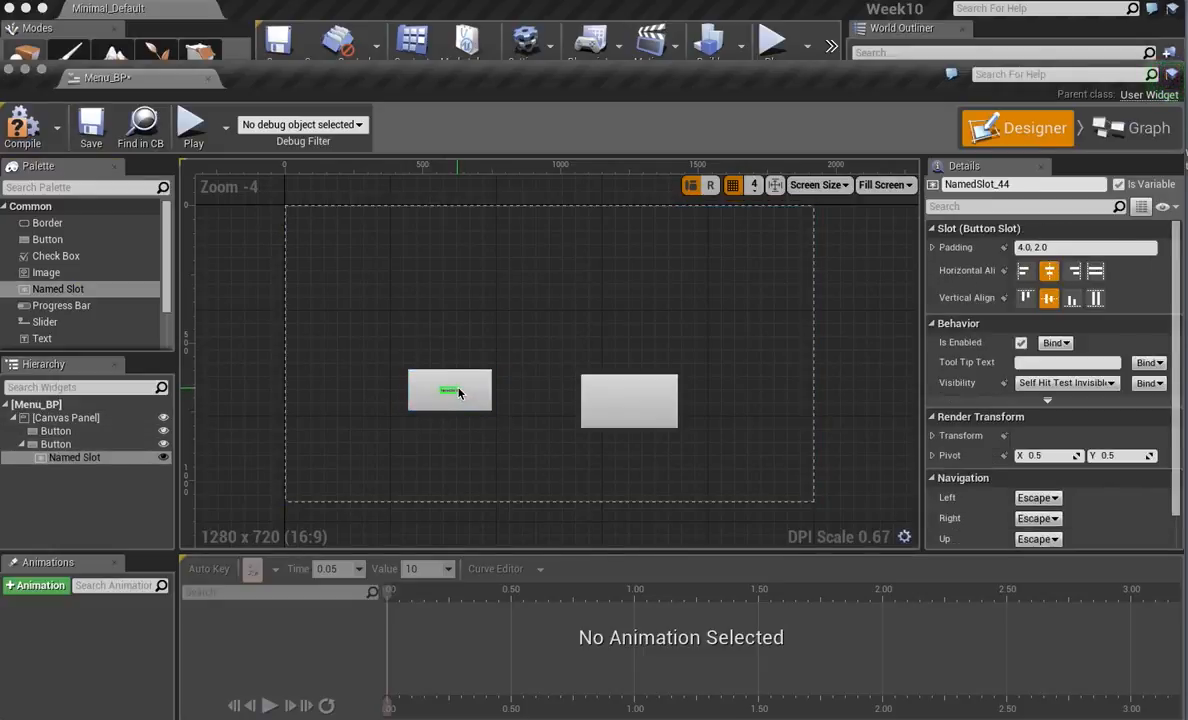
click(455, 398)
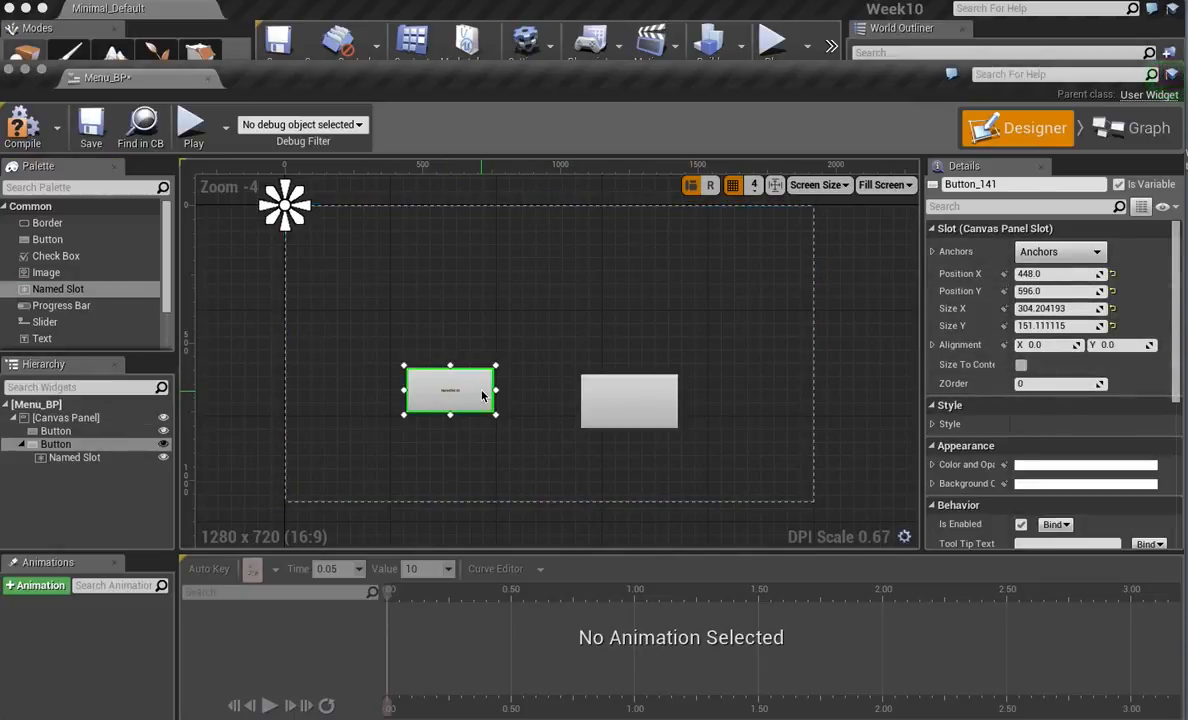
Move the button that holds the Named Slot to position (456, 572) on the canvas.
scroll(482, 397, down, 6)
scroll(482, 397, up, 20)
scroll(482, 397, down, 4)
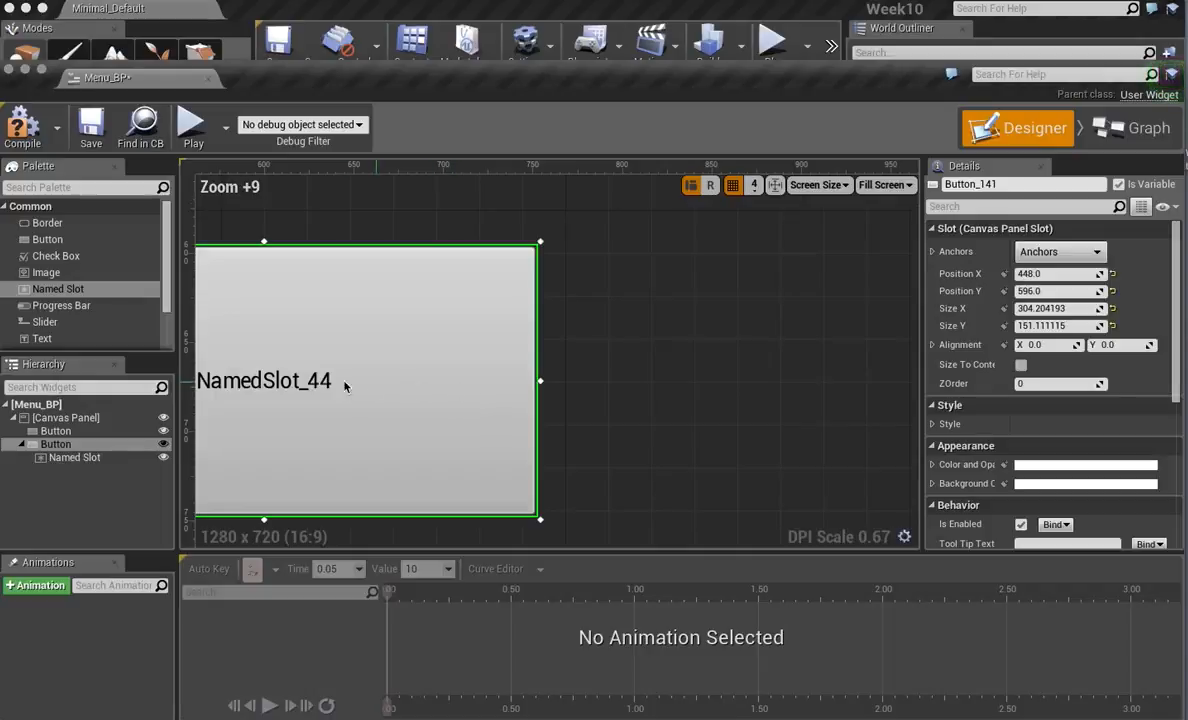
click(427, 381)
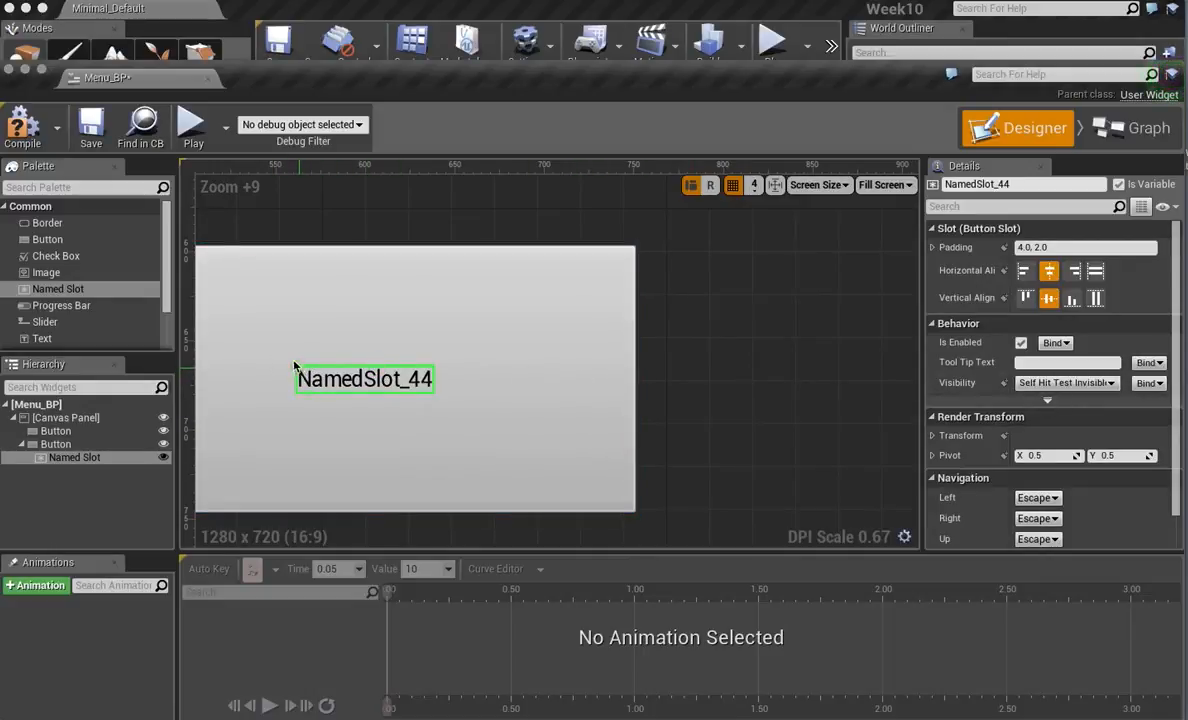
click(512, 350)
drag(512, 350, 567, 311)
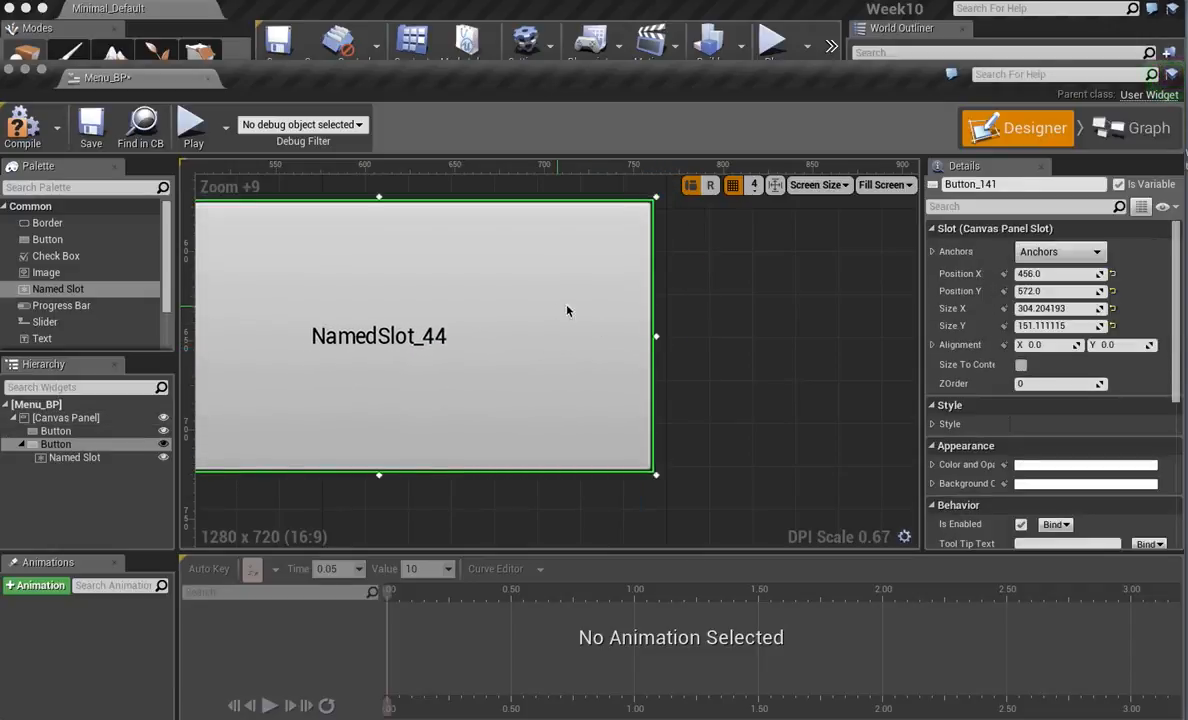
Rename the button holding the Named Slot as Button, and place it at (488, 612) with a size of about 356 by 187.
scroll(567, 311, up, 6)
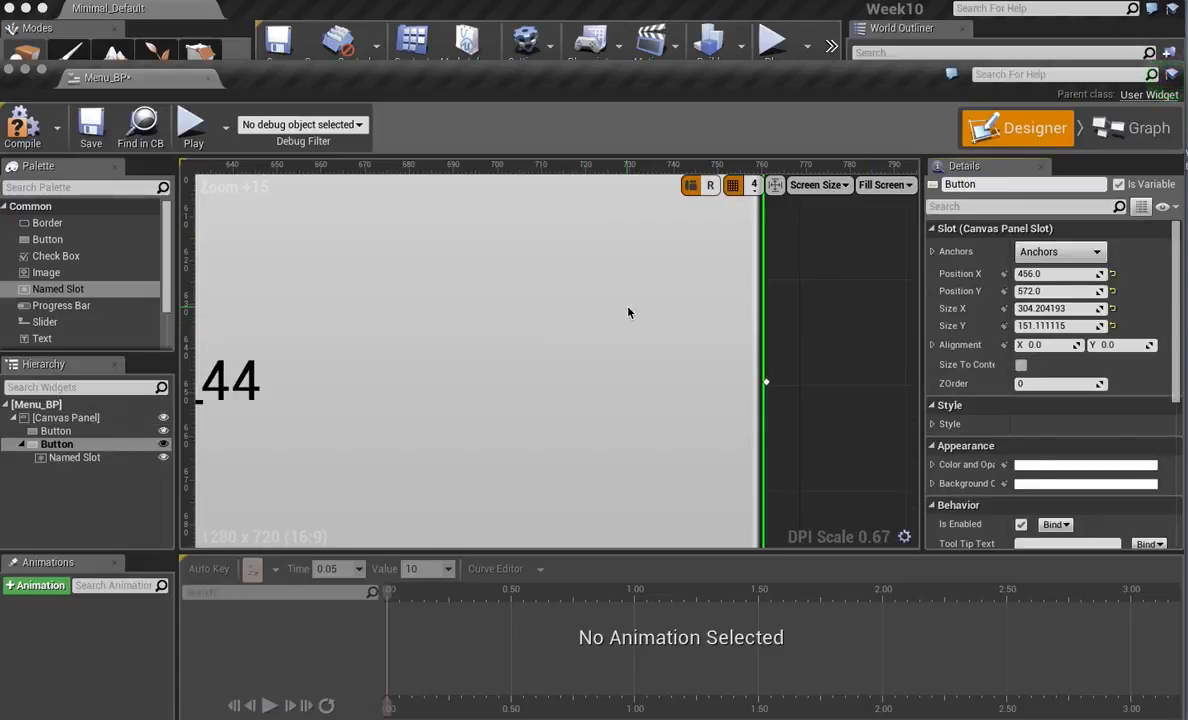
right_drag(628, 313, 616, 312)
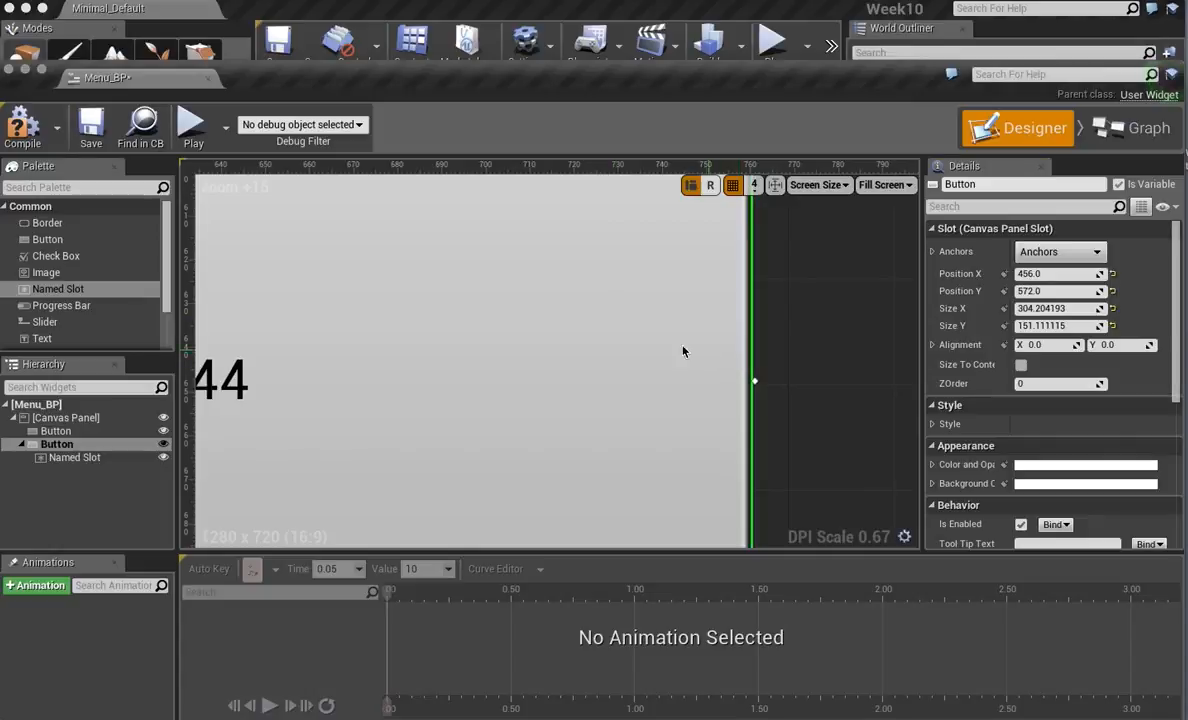
right_drag(684, 350, 628, 347)
scroll(636, 361, down, 20)
scroll(622, 360, up, 5)
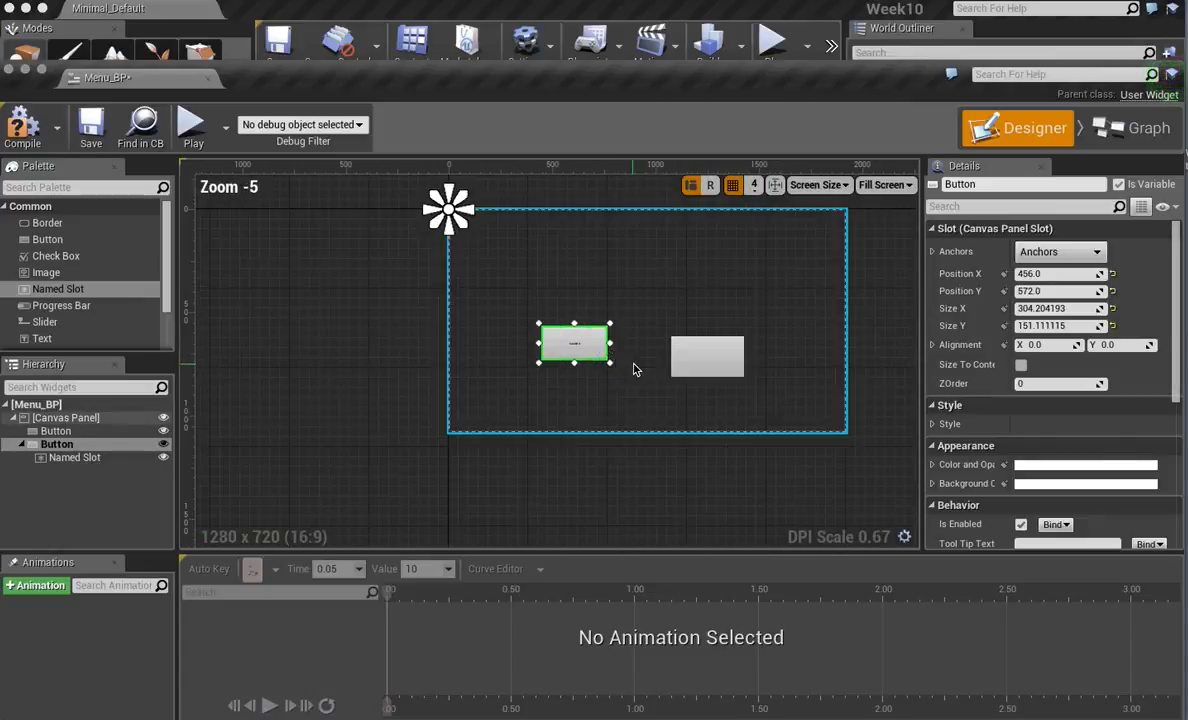
drag(580, 339, 628, 379)
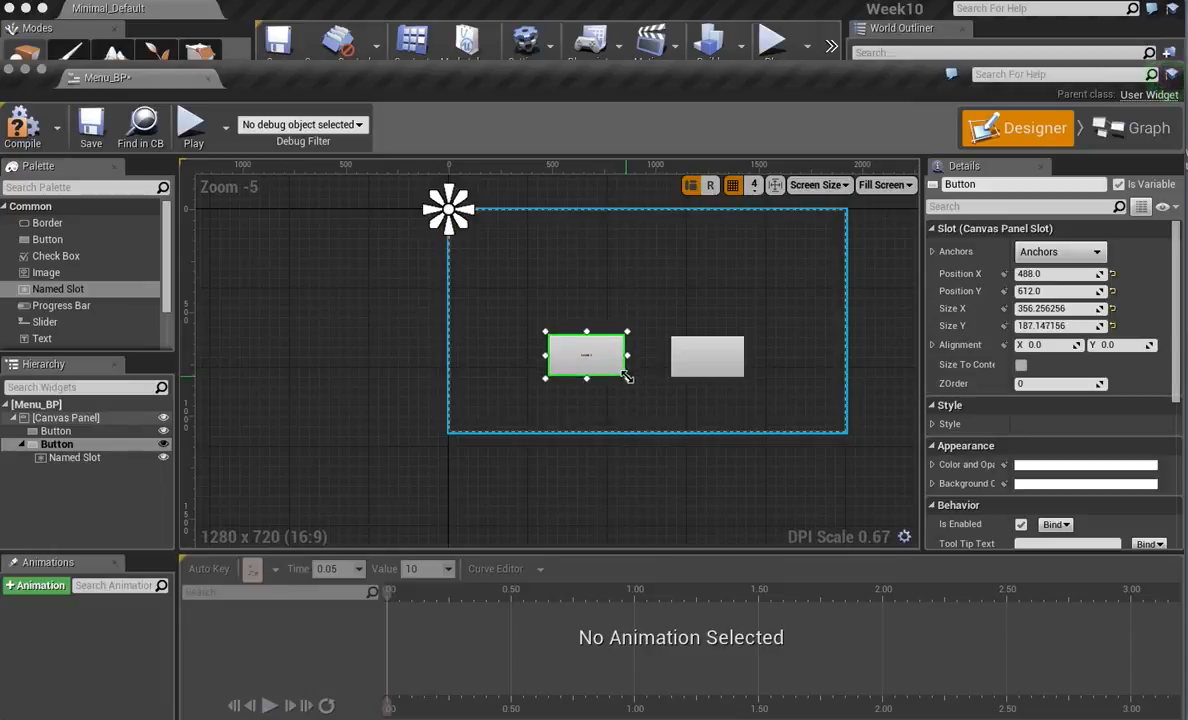
scroll(716, 376, down, 5)
scroll(716, 374, up, 6)
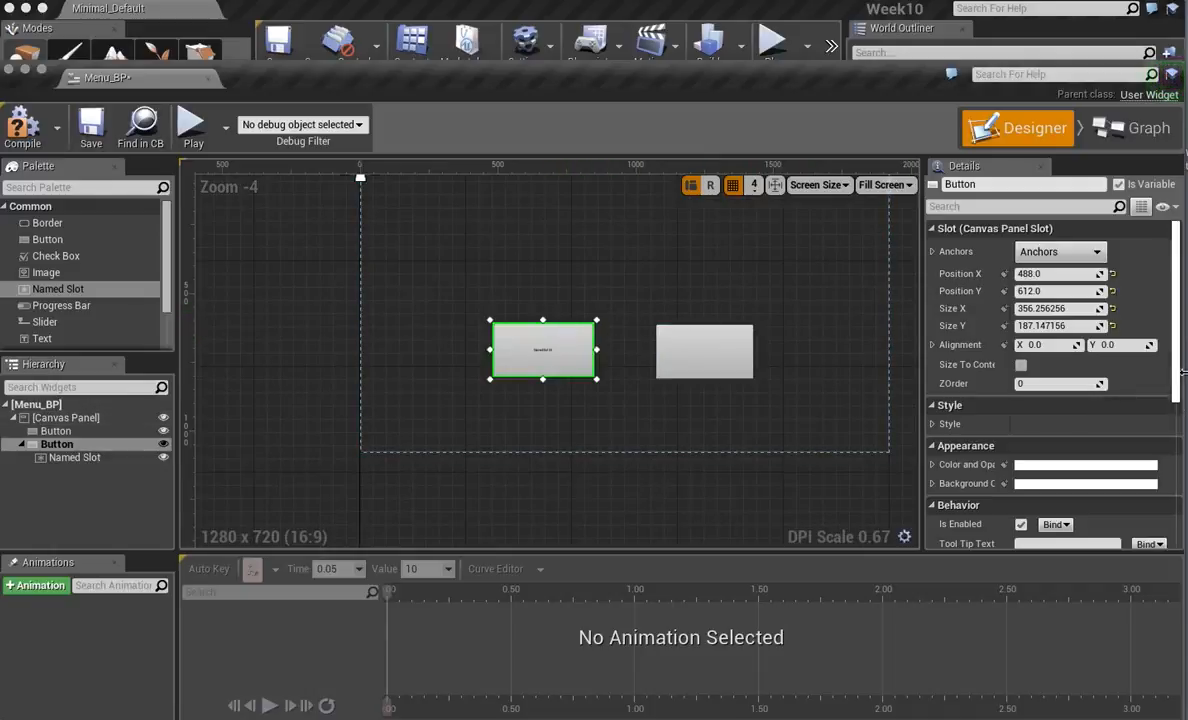
Add an OnClicked event for the button holding the Named Slot and move its event node slightly up in the graph.
drag(1176, 385, 1176, 533)
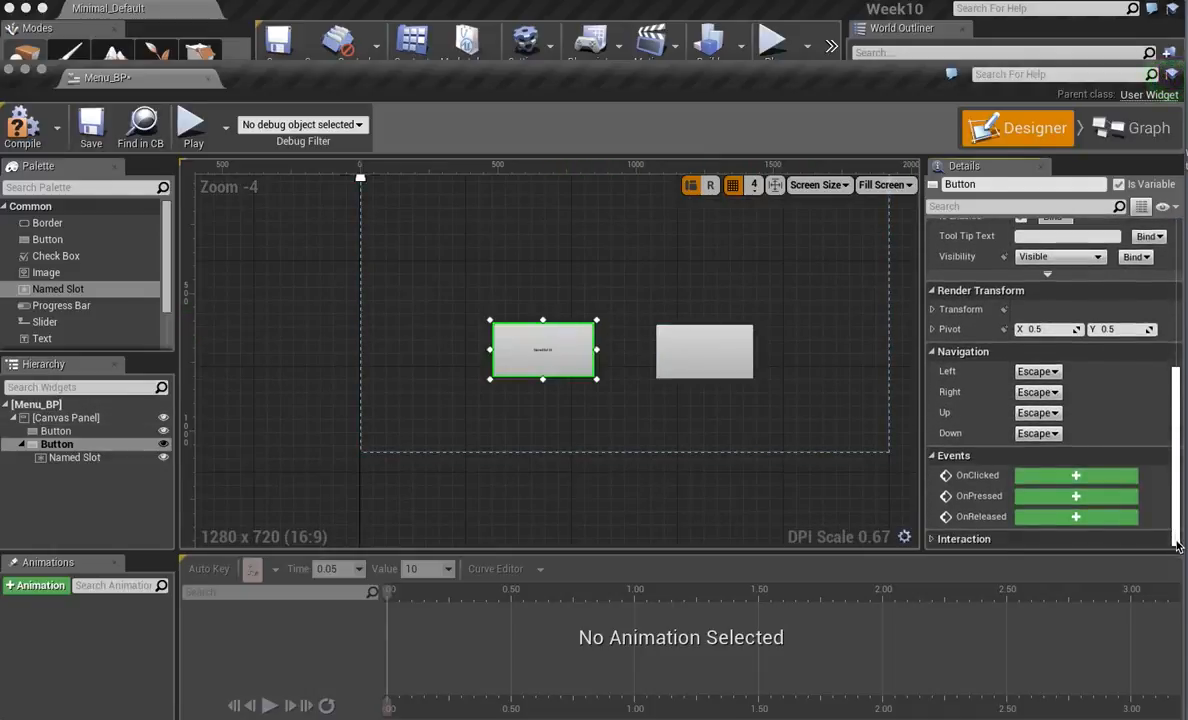
click(1075, 477)
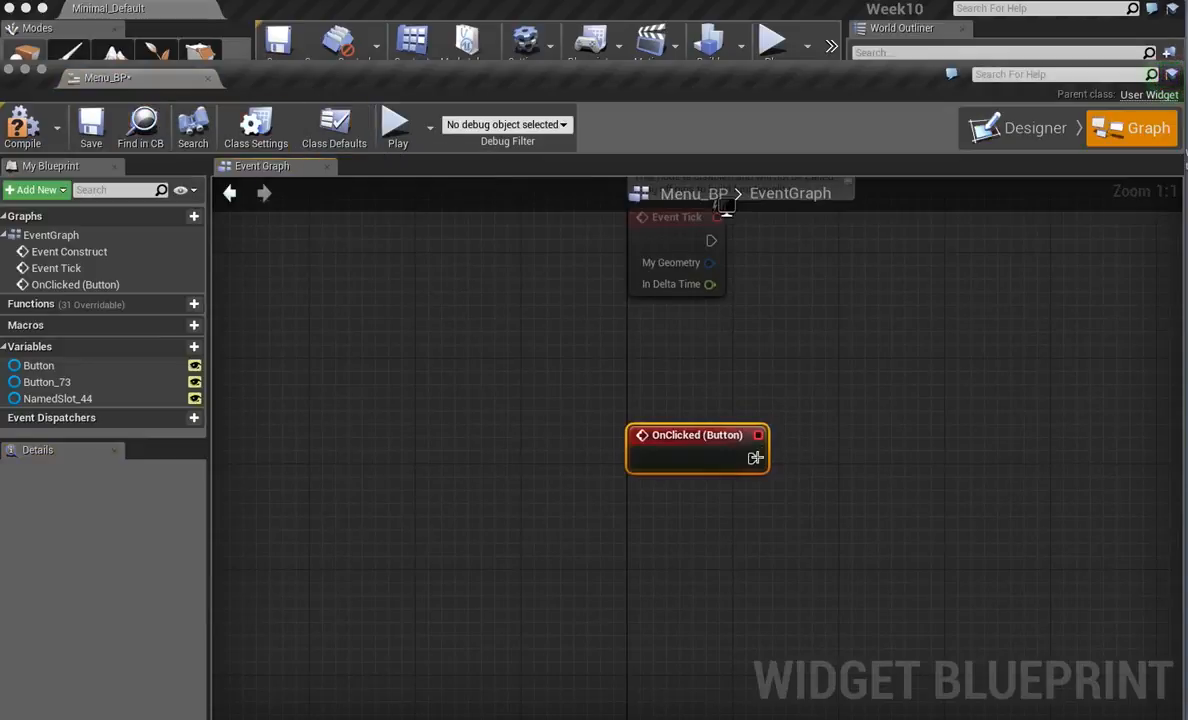
drag(711, 445, 711, 405)
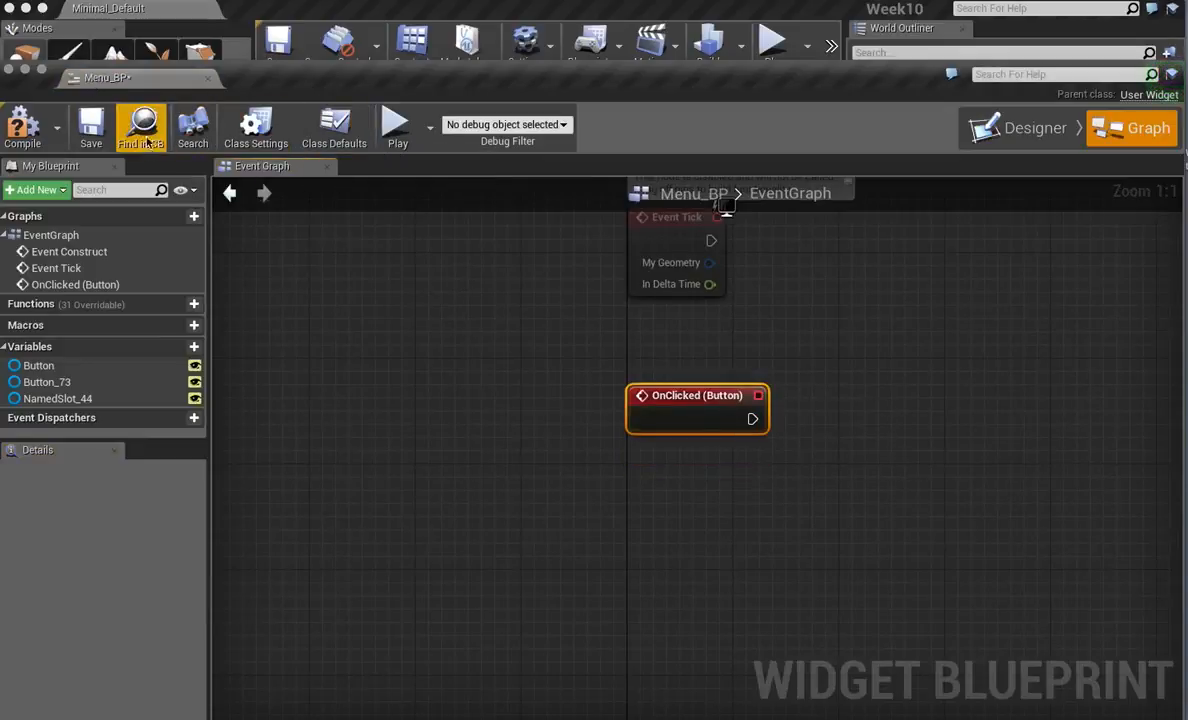
Return to the widget layout and add an OnClicked event for the second button, Button_73.
click(1033, 133)
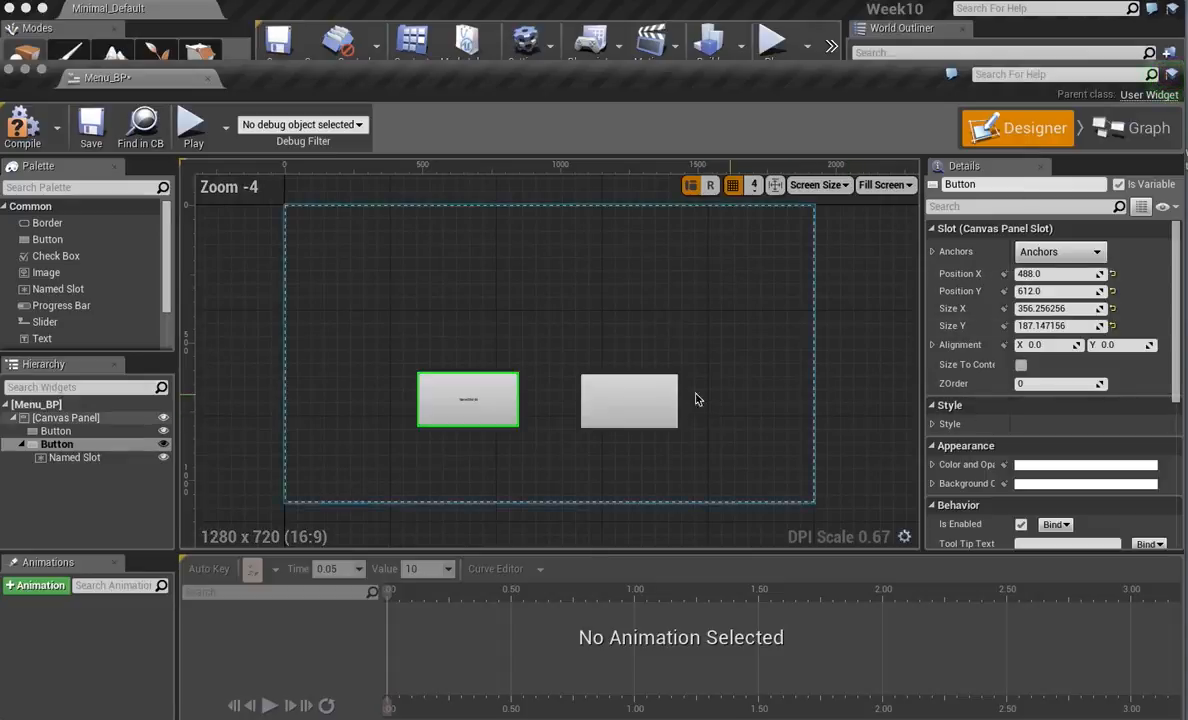
click(650, 400)
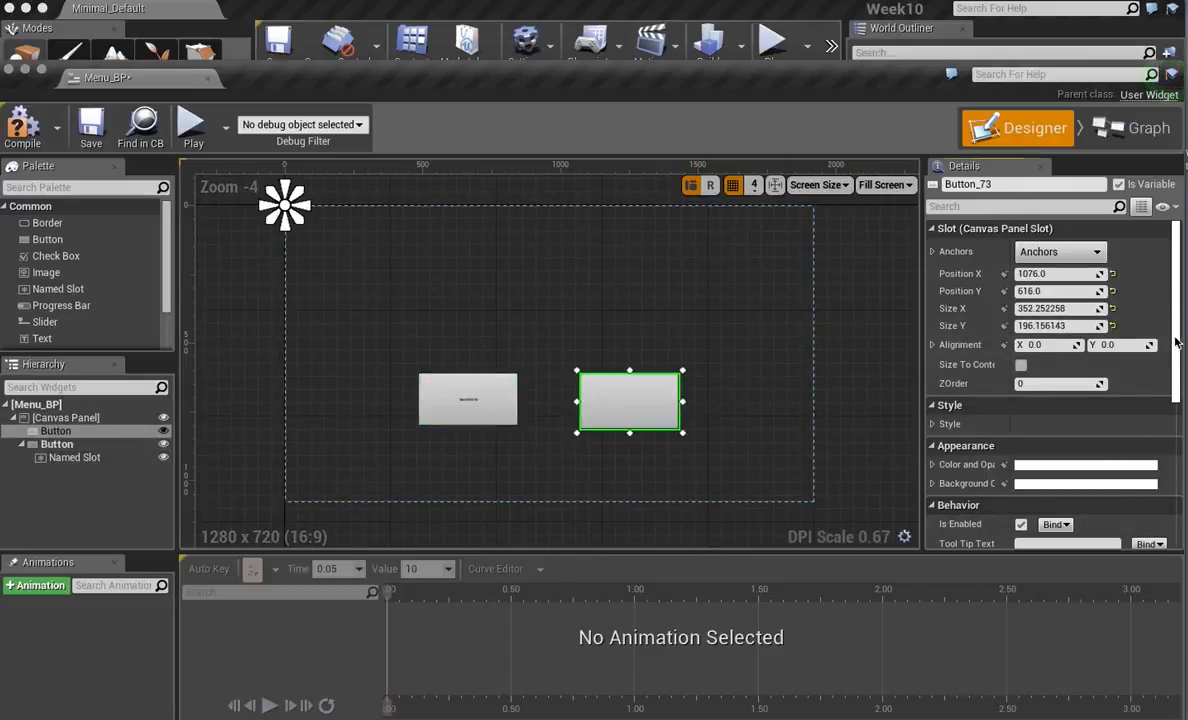
drag(1175, 339, 1175, 484)
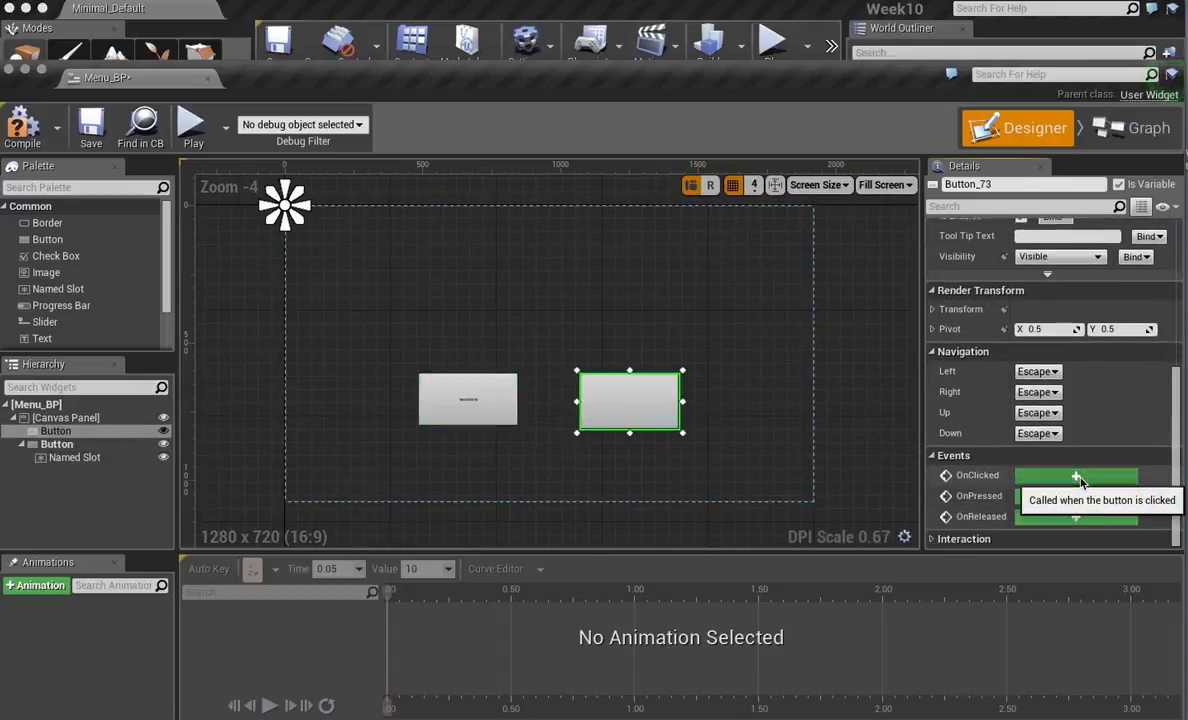
click(1040, 475)
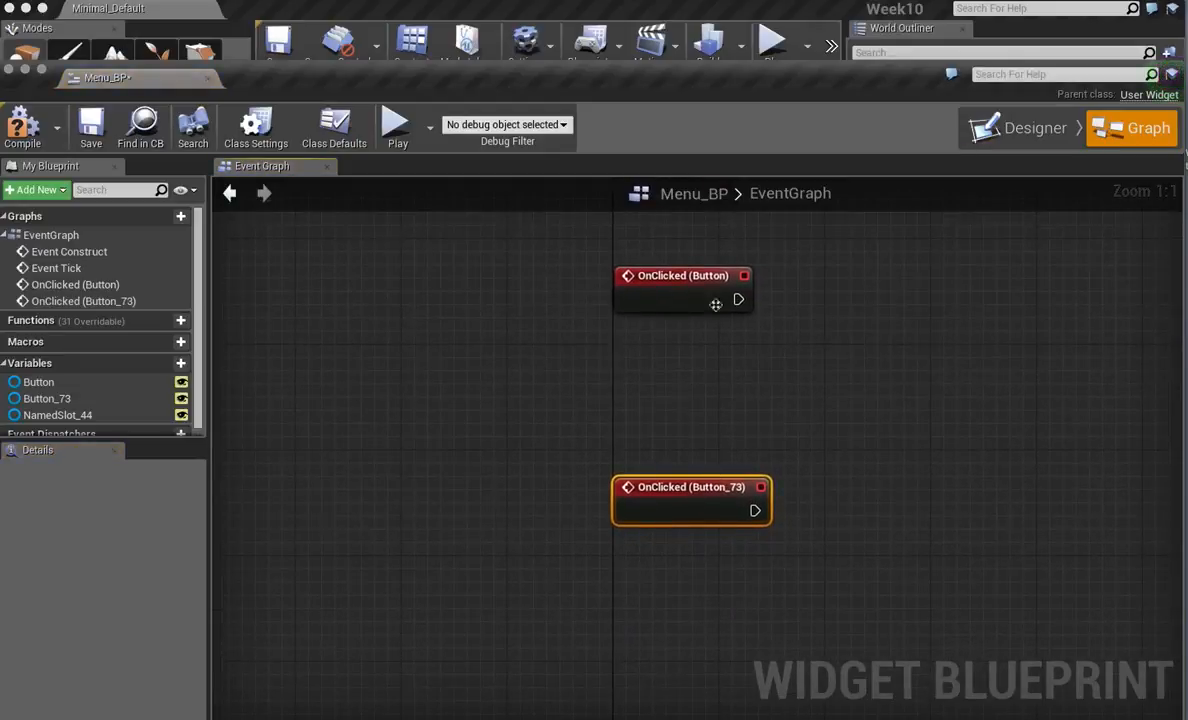
Connect OnClicked (Button) to a new Load Stream Level node with Level Name Minimal_Default, checking the level's name in the main editor.
drag(755, 364, 916, 334)
text(load)
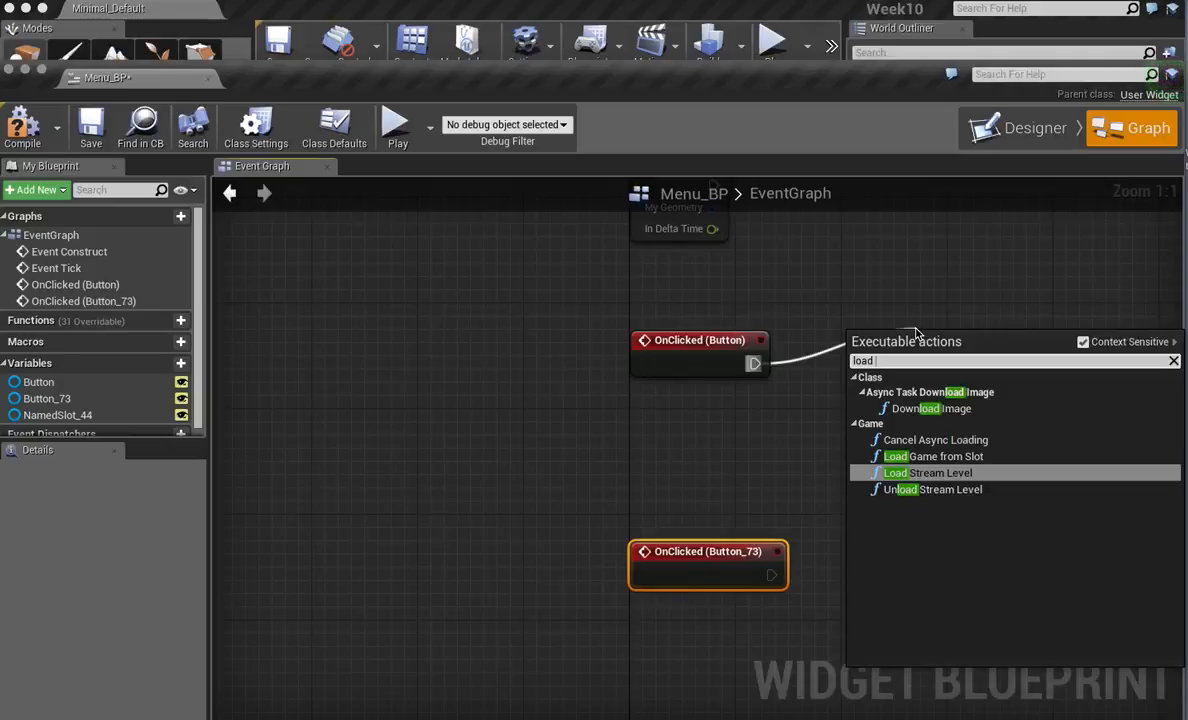
click(933, 472)
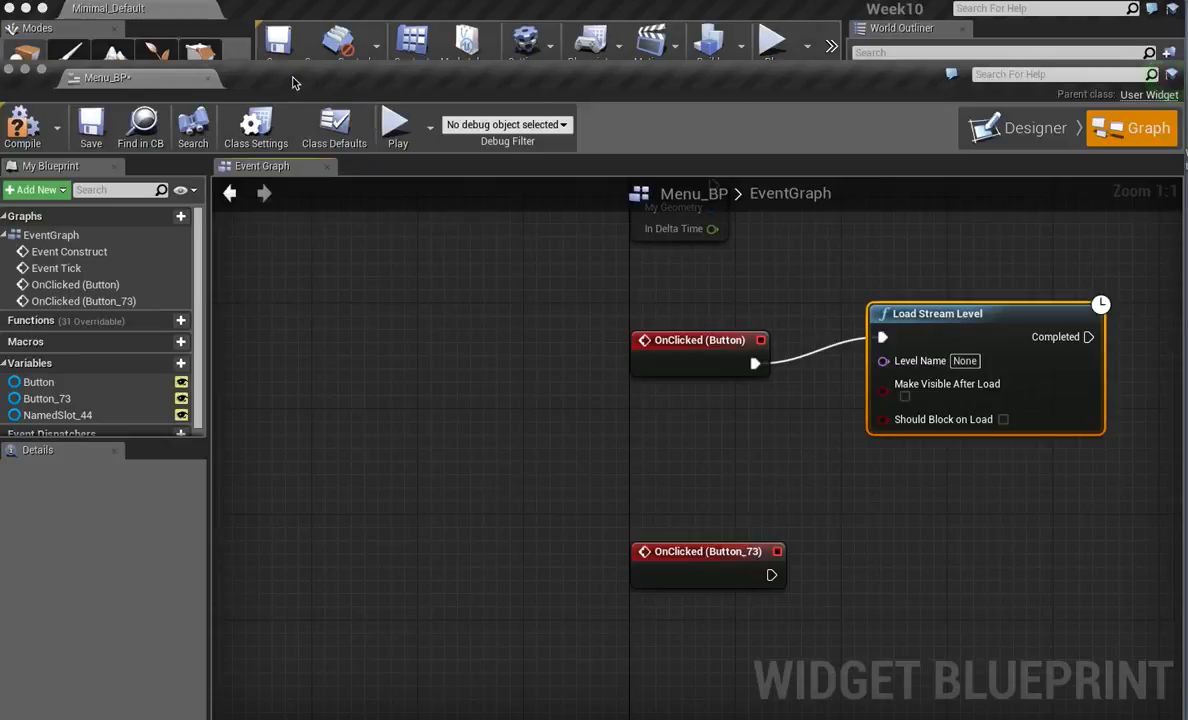
drag(297, 75, 572, 540)
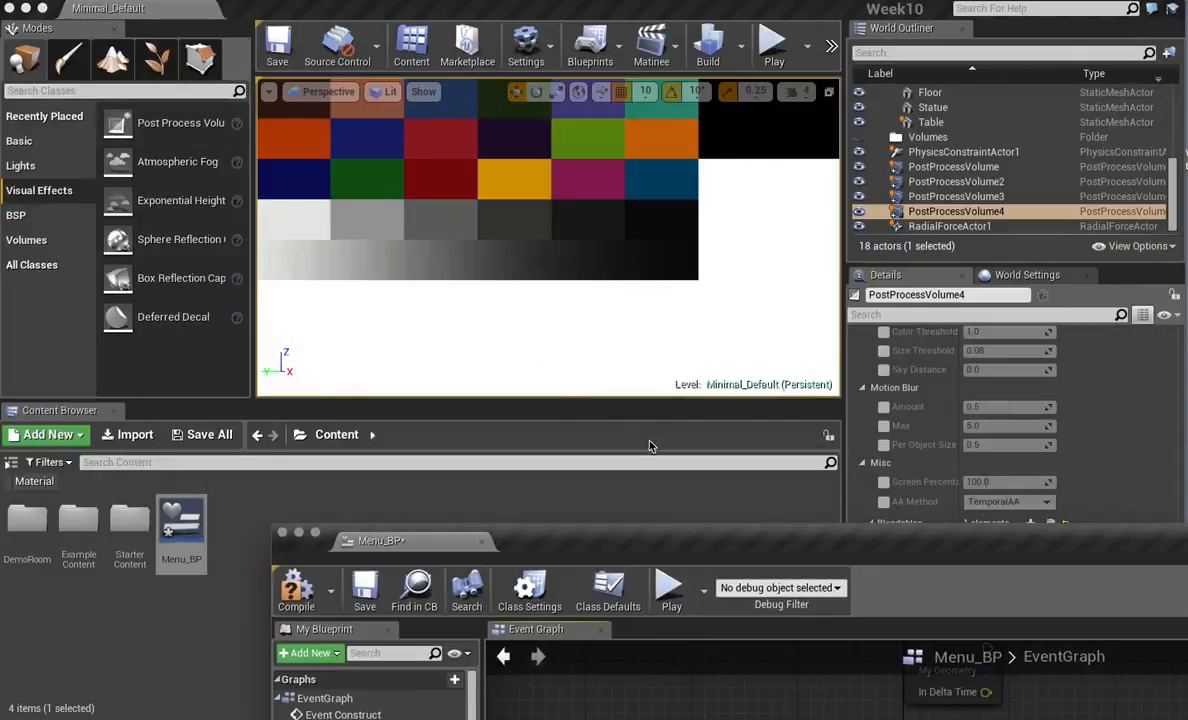
double_click(705, 535)
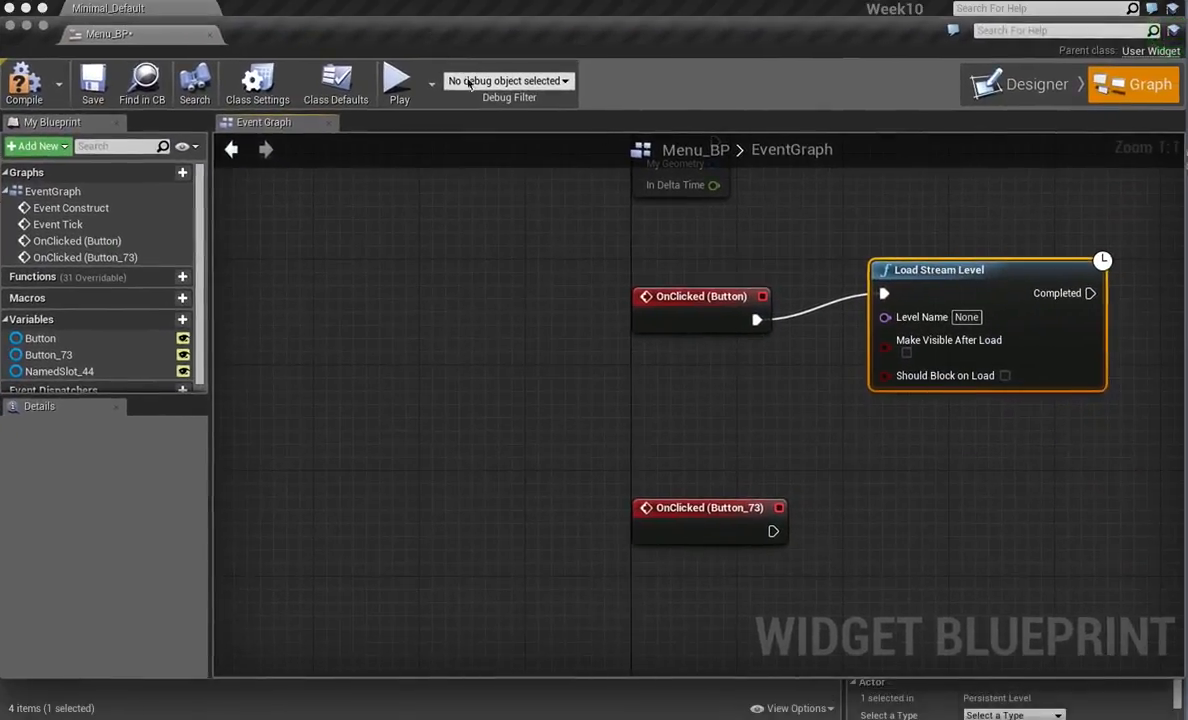
click(951, 317)
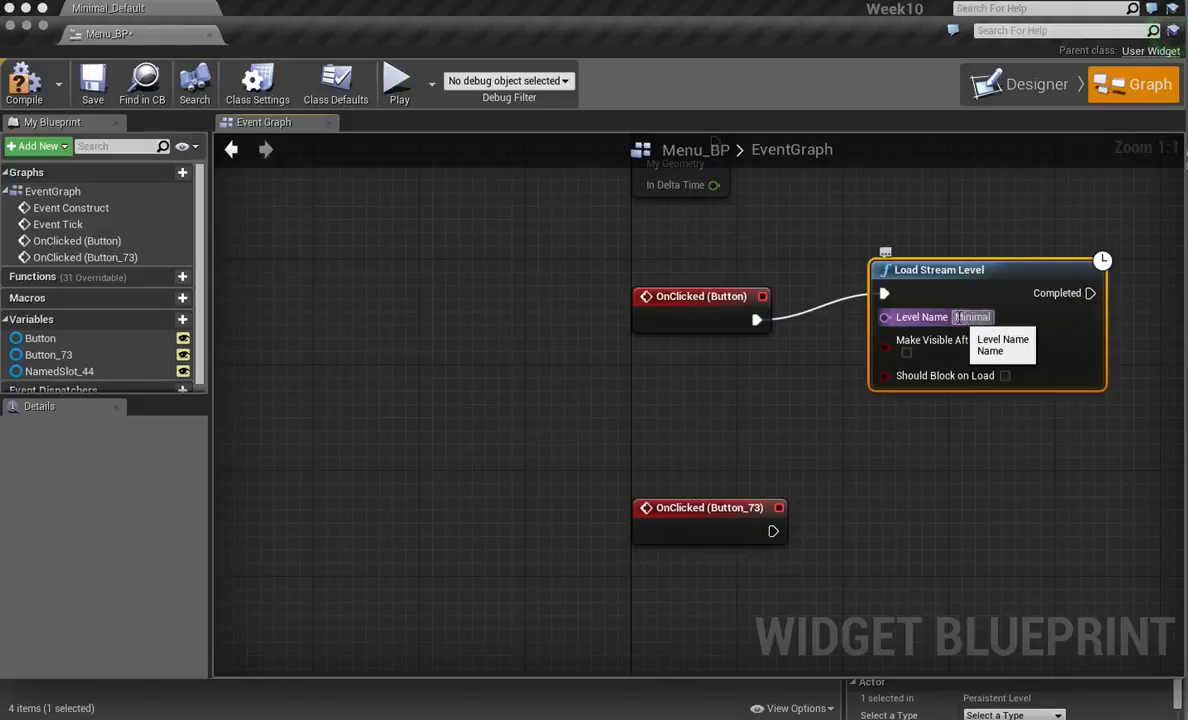
key(Return)
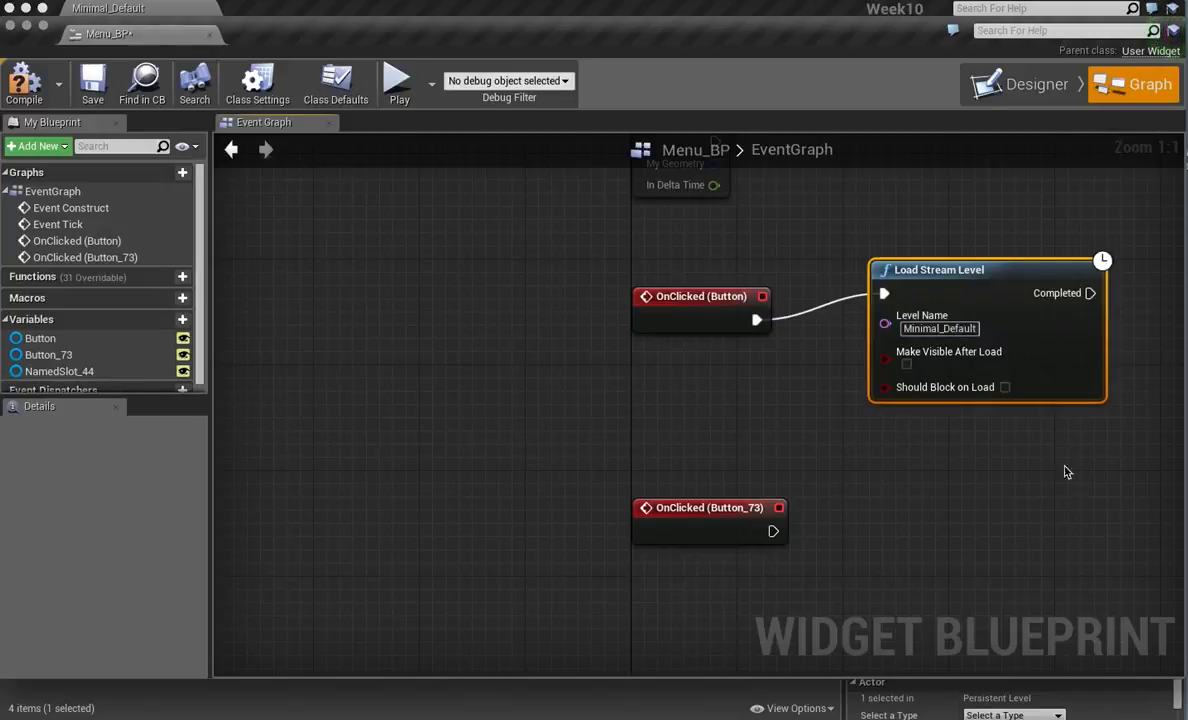
Connect OnClicked (Button_73) to an aligned Set Global Time Dilation node with Time Dilation -1, and close the Menu_BP editor.
drag(760, 514, 893, 513)
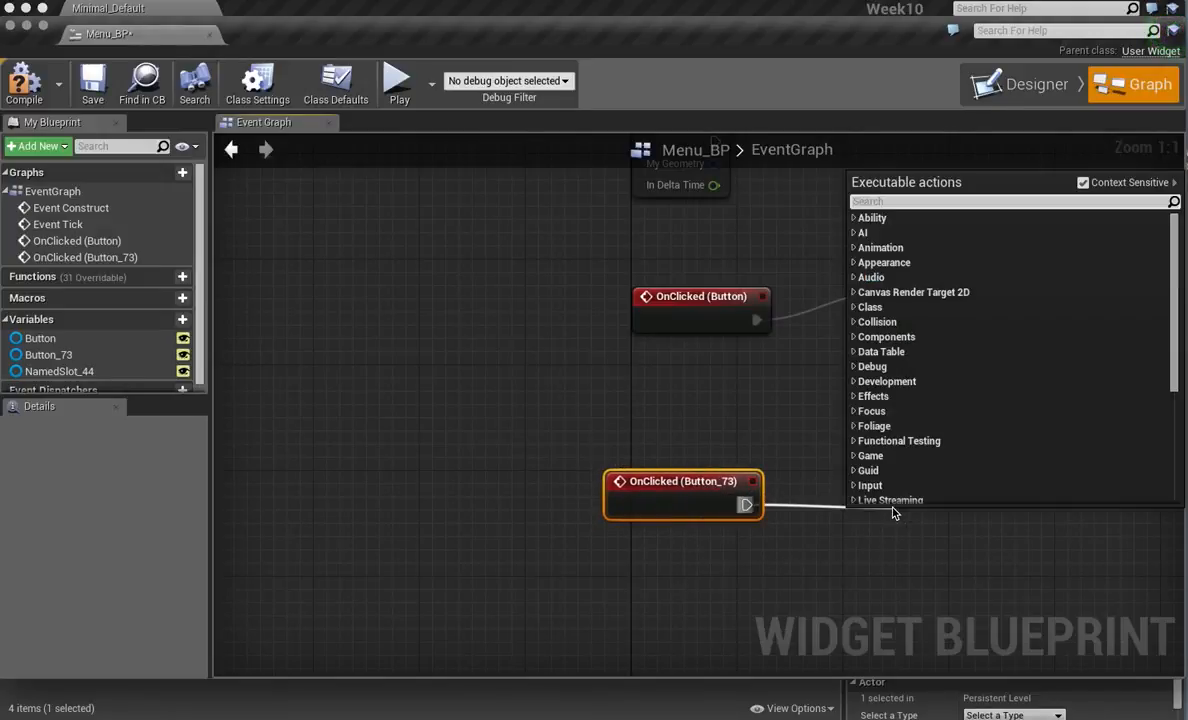
text(dilation)
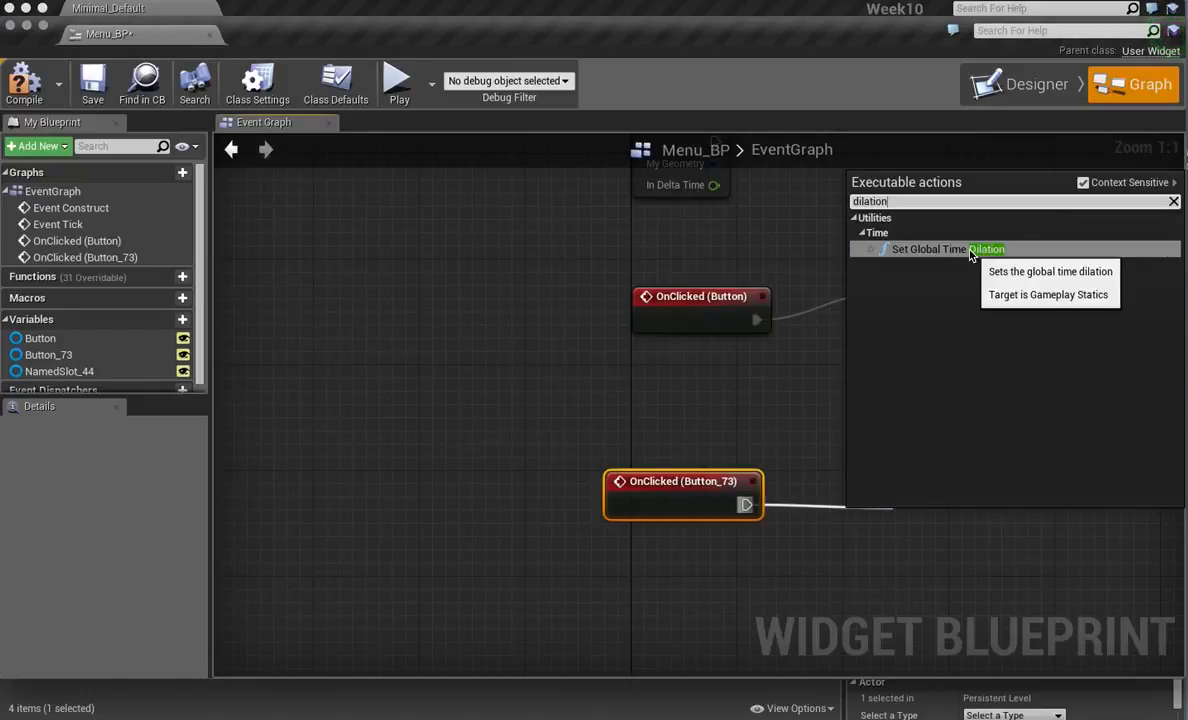
click(969, 252)
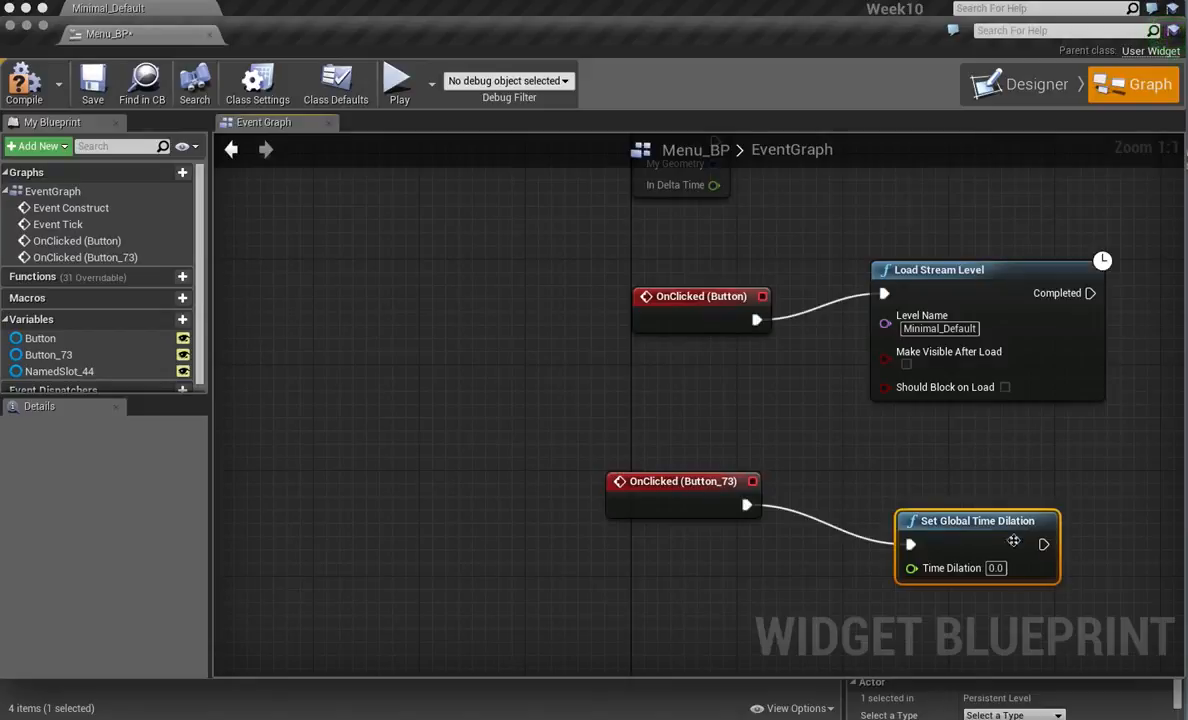
drag(1011, 552, 984, 486)
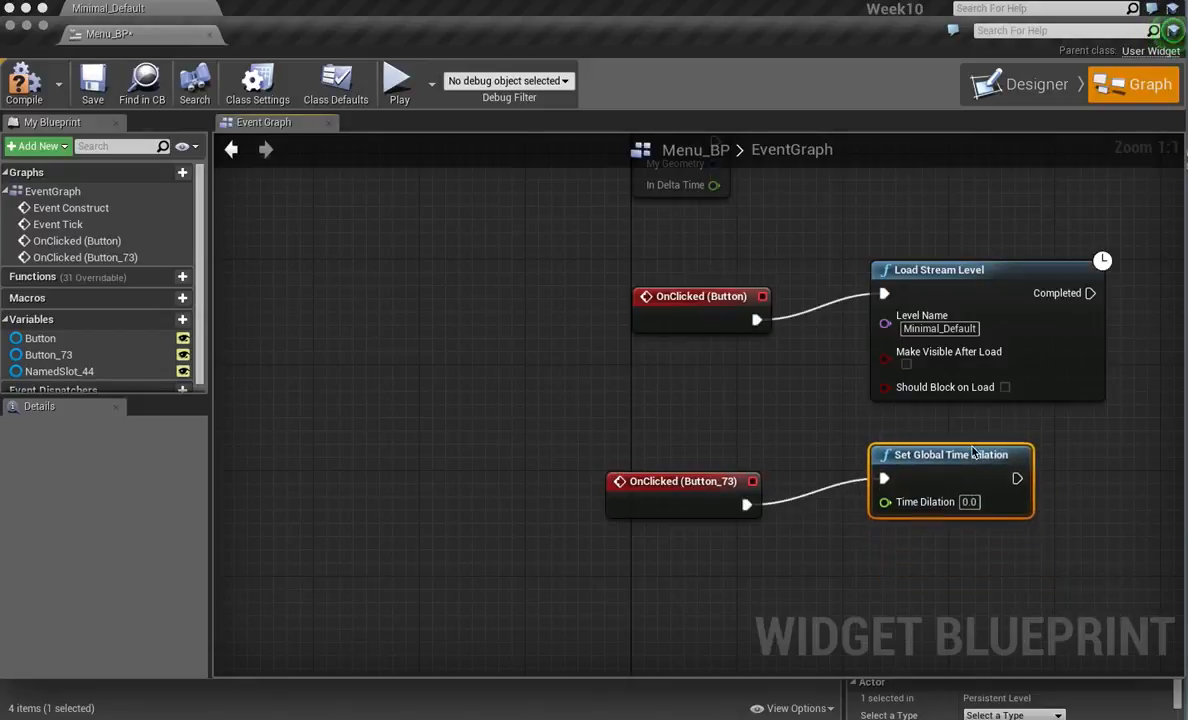
click(977, 507)
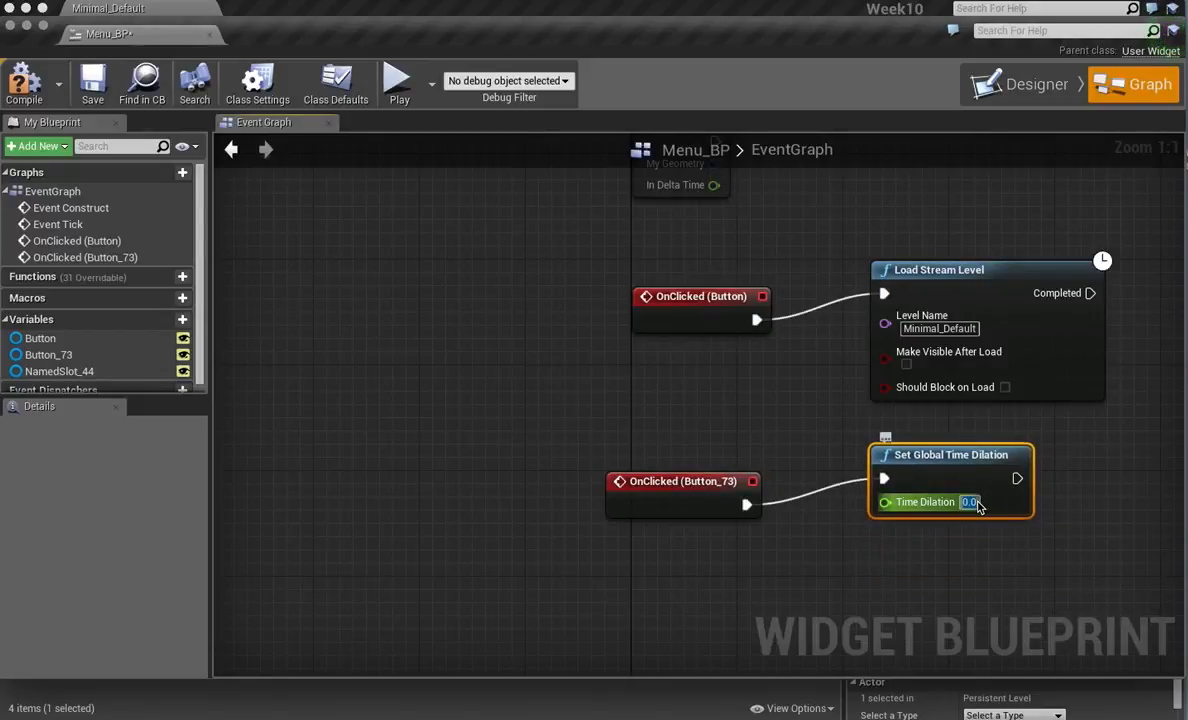
text(.1)
click(990, 560)
drag(950, 467, 949, 497)
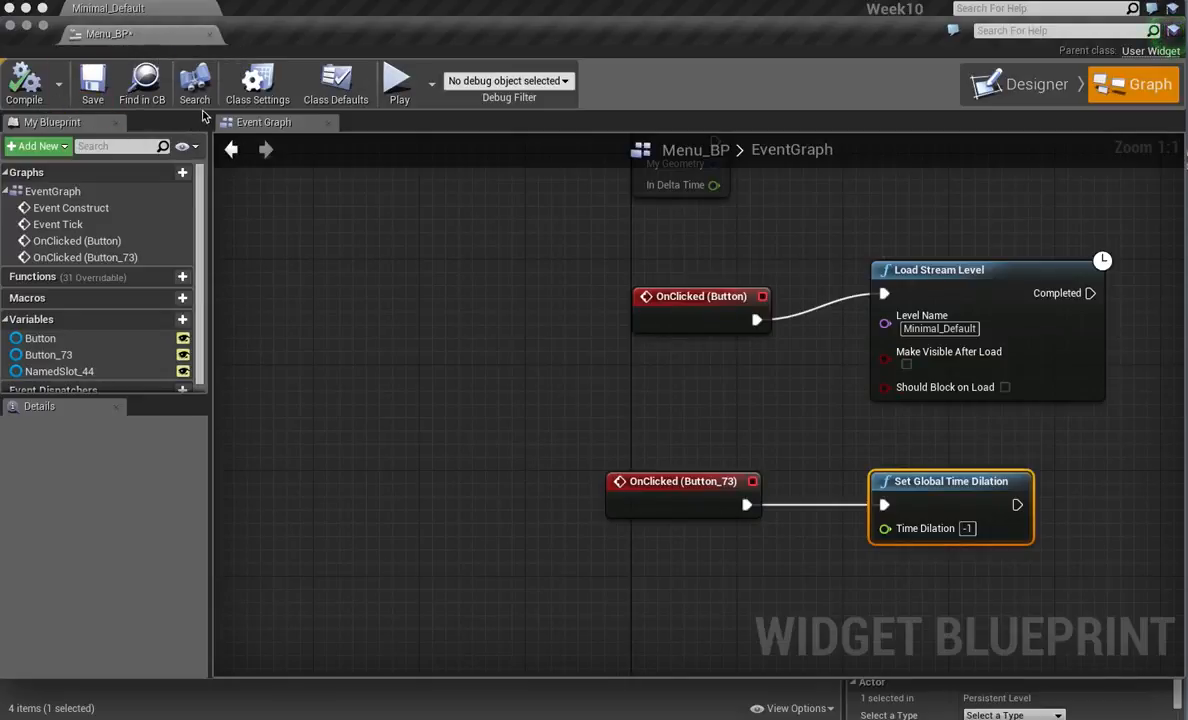
click(205, 38)
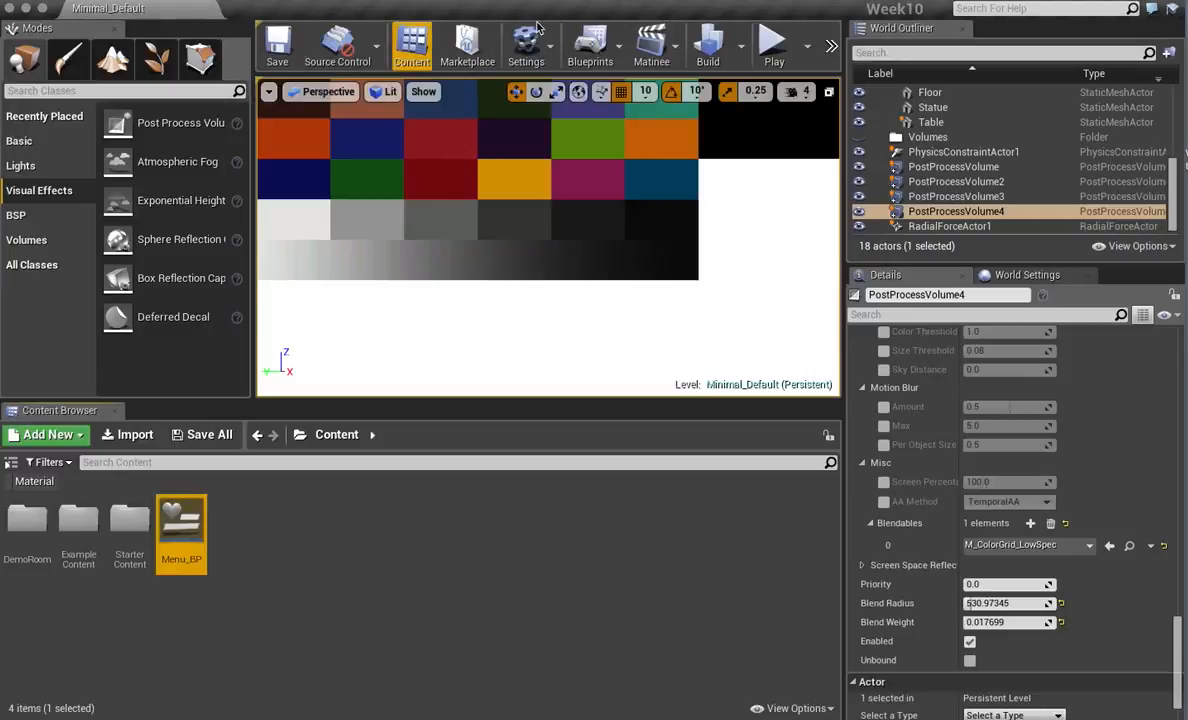
click(589, 45)
click(612, 140)
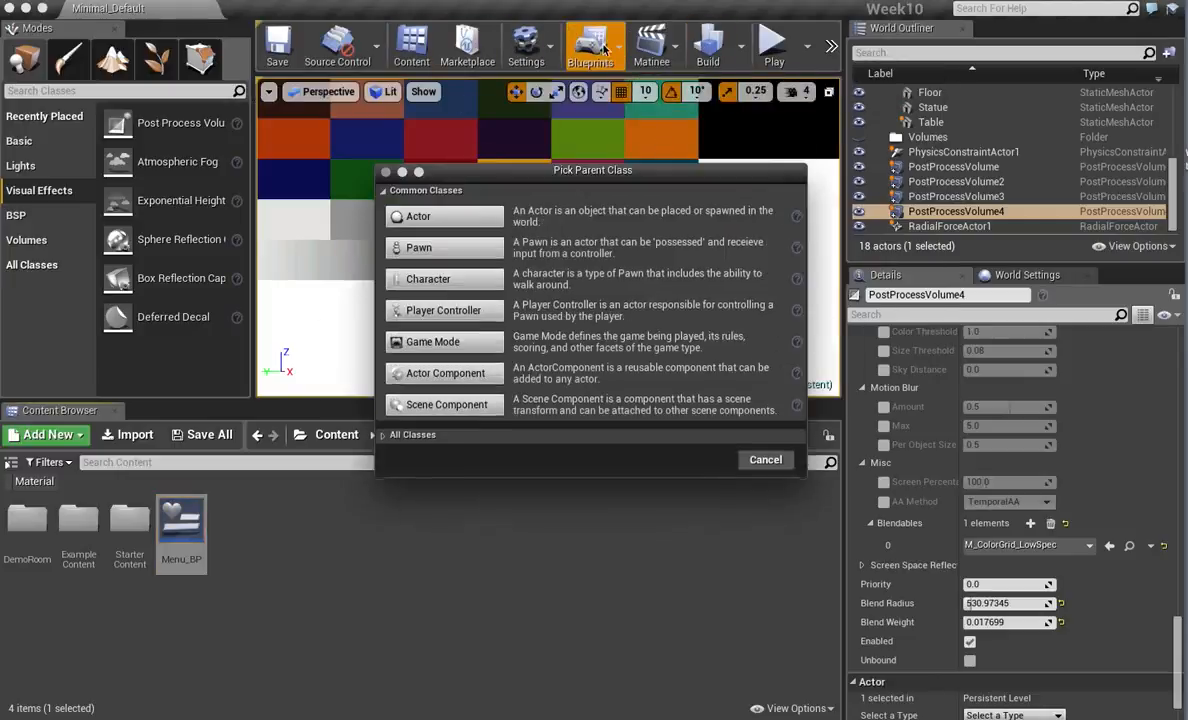
click(766, 462)
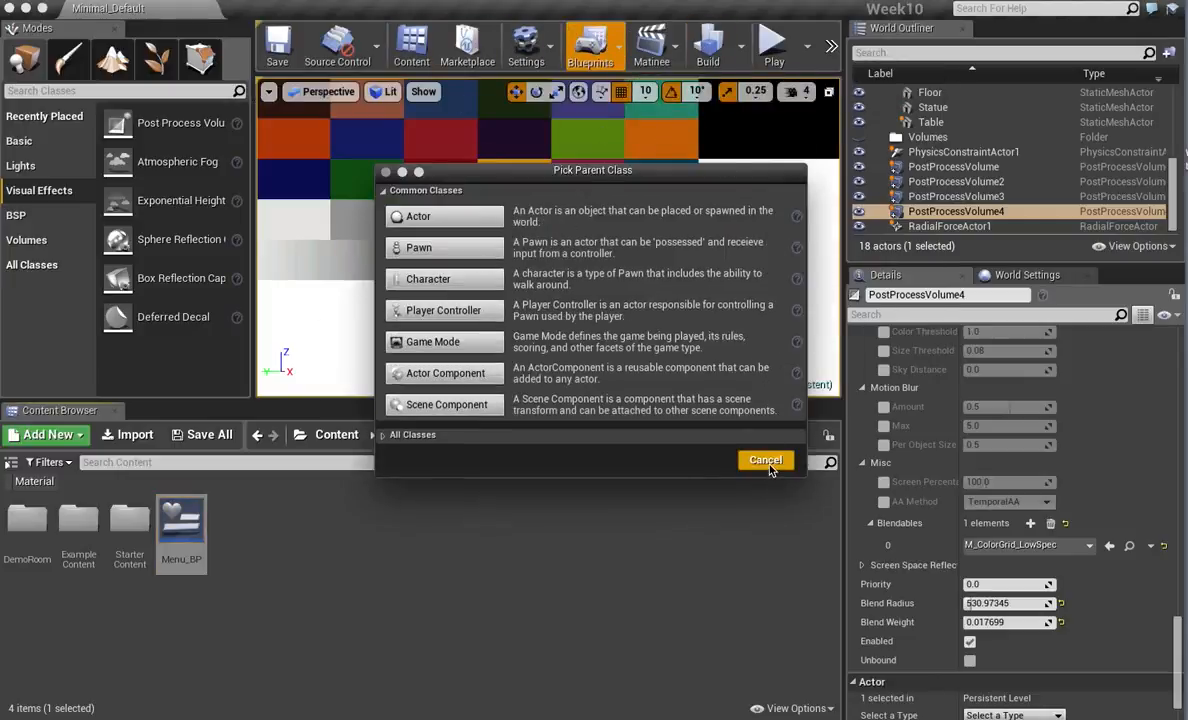
Open the Level Blueprint of the Minimal_Default level in its Event Graph.
click(590, 45)
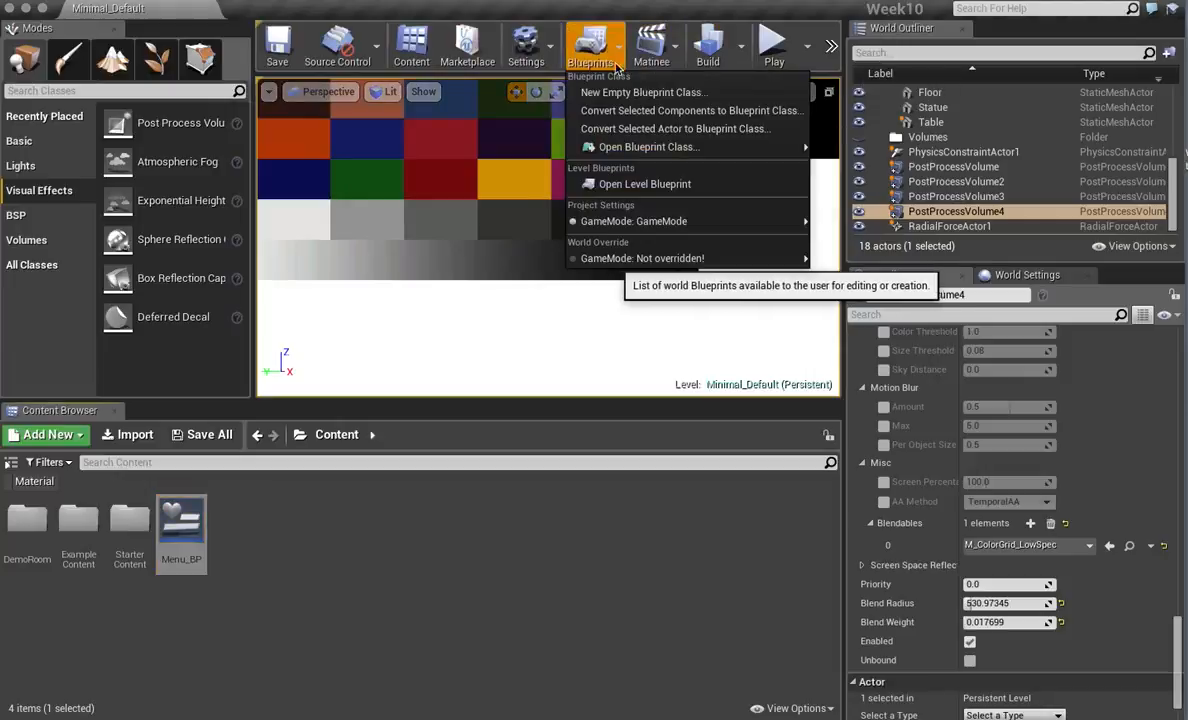
click(640, 184)
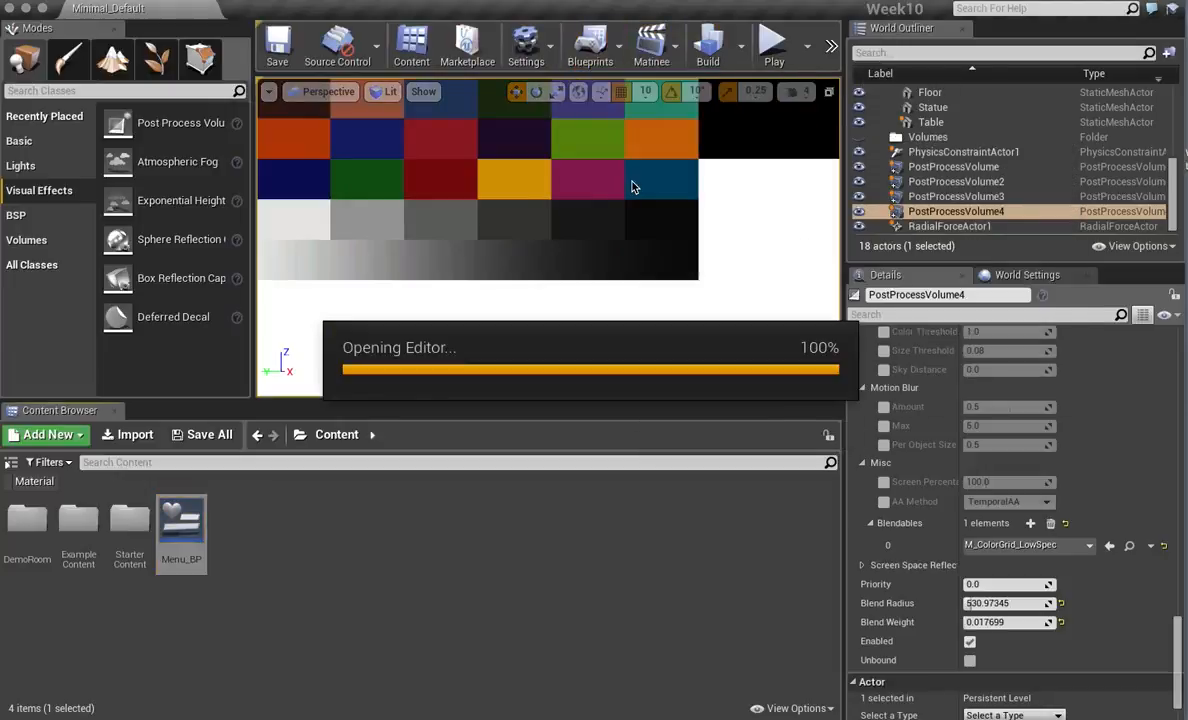
right_drag(737, 259, 584, 448)
mouse_move(574, 233)
right_down()
mouse_move(651, 360)
mouse_move(704, 410)
right_up()
right_drag(663, 320, 622, 335)
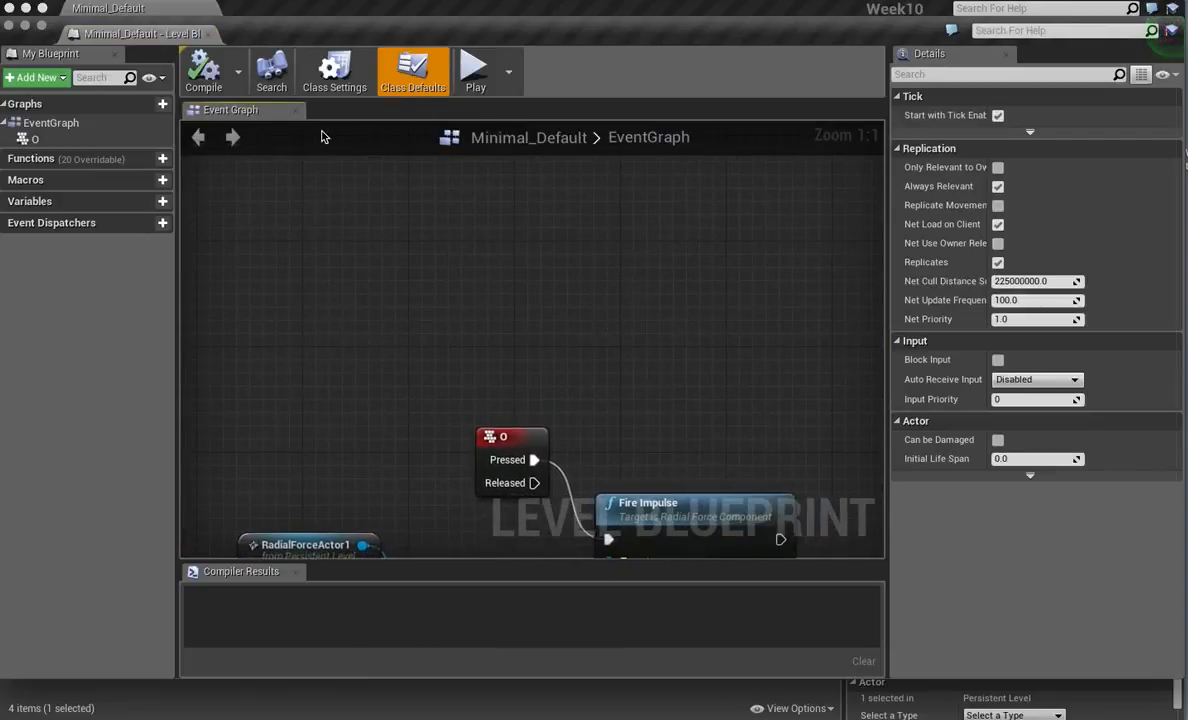
right_click(424, 263)
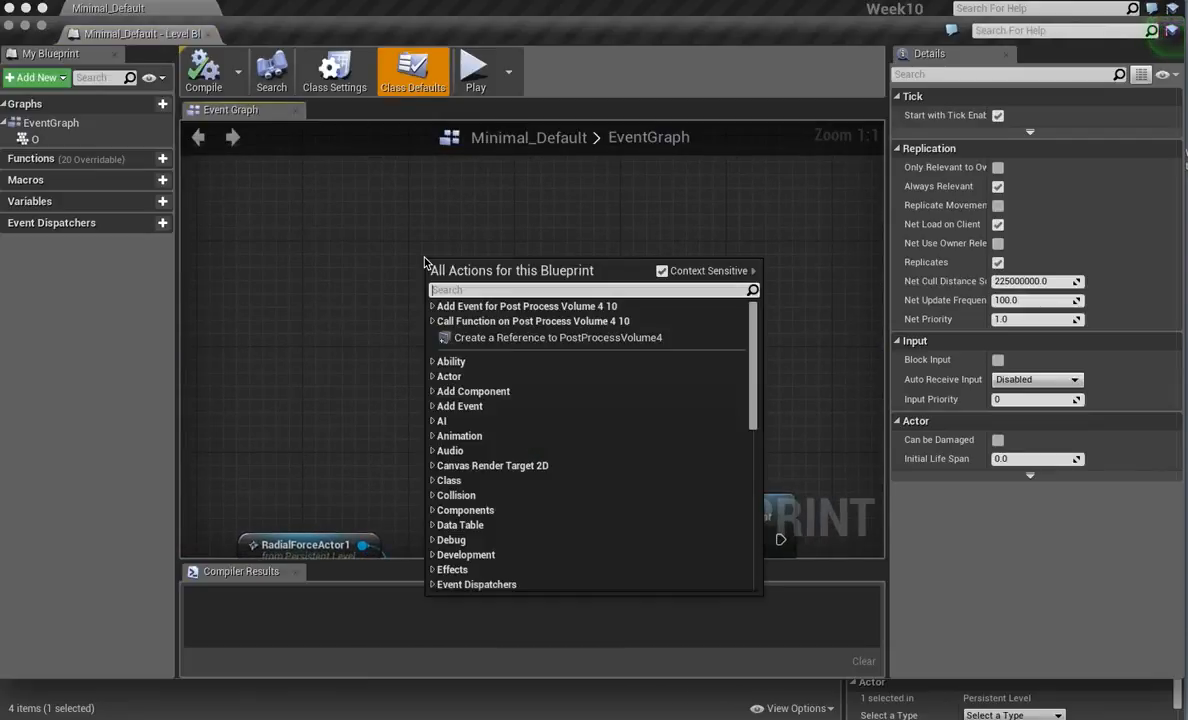
text(widg)
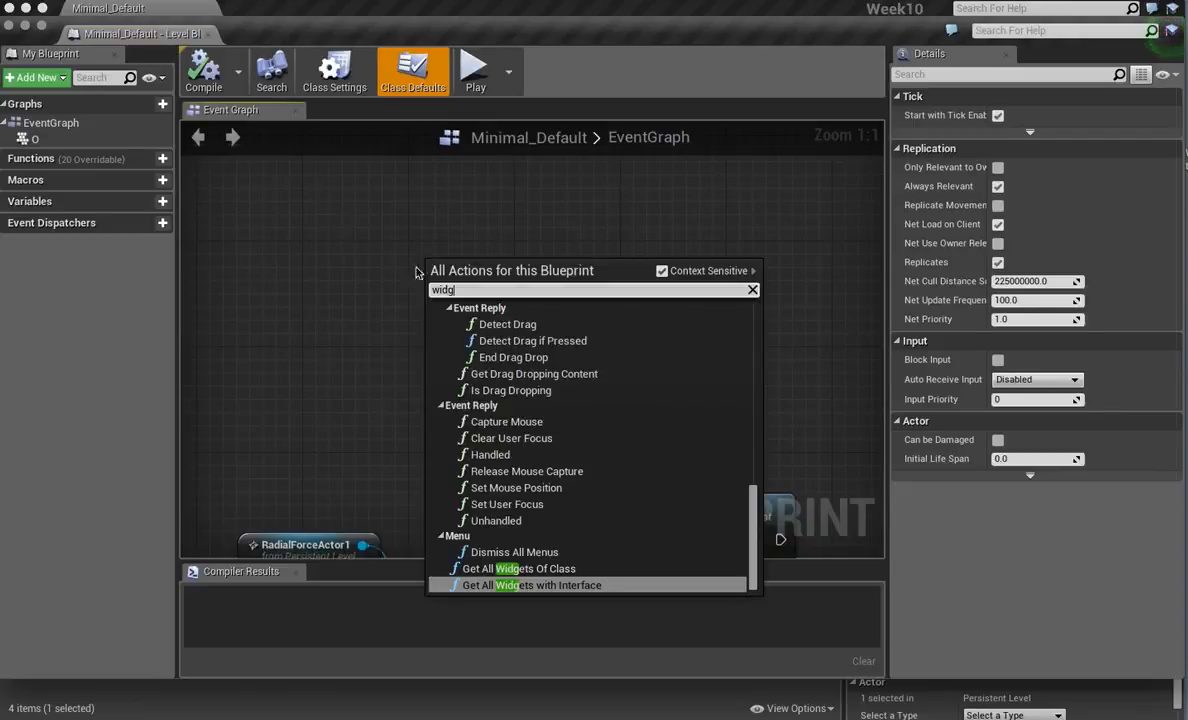
scroll(543, 520, up, 10)
scroll(543, 518, down, 5)
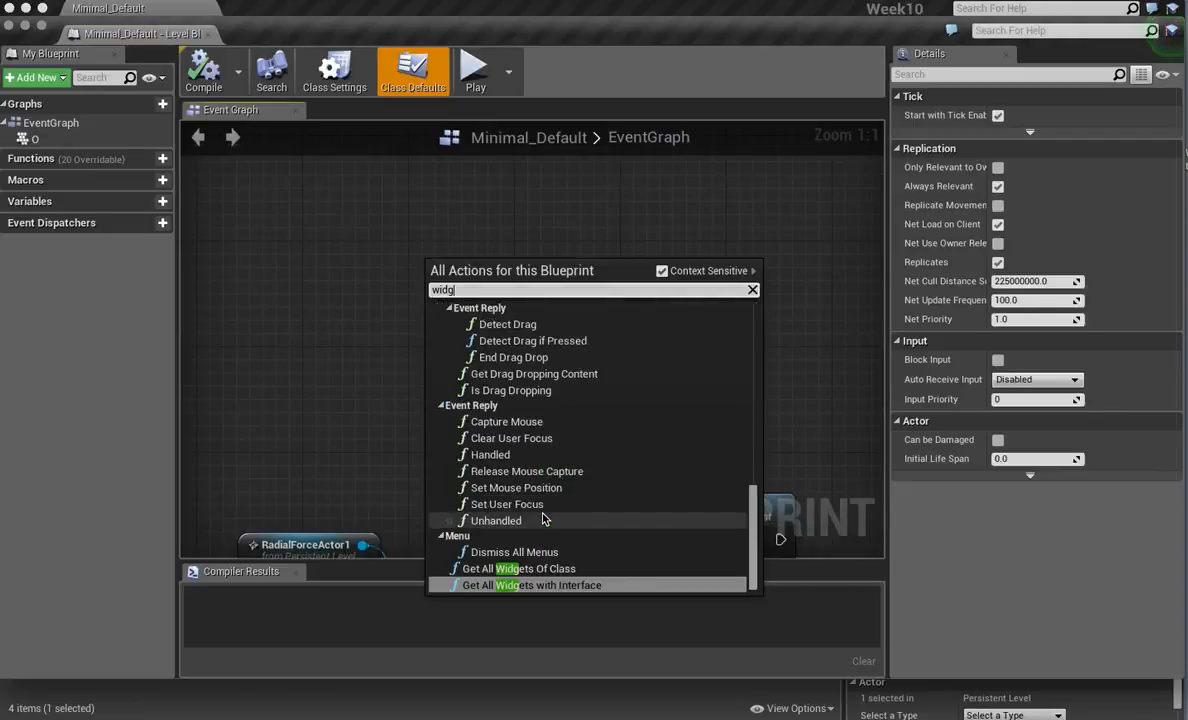
scroll(543, 518, up, 5)
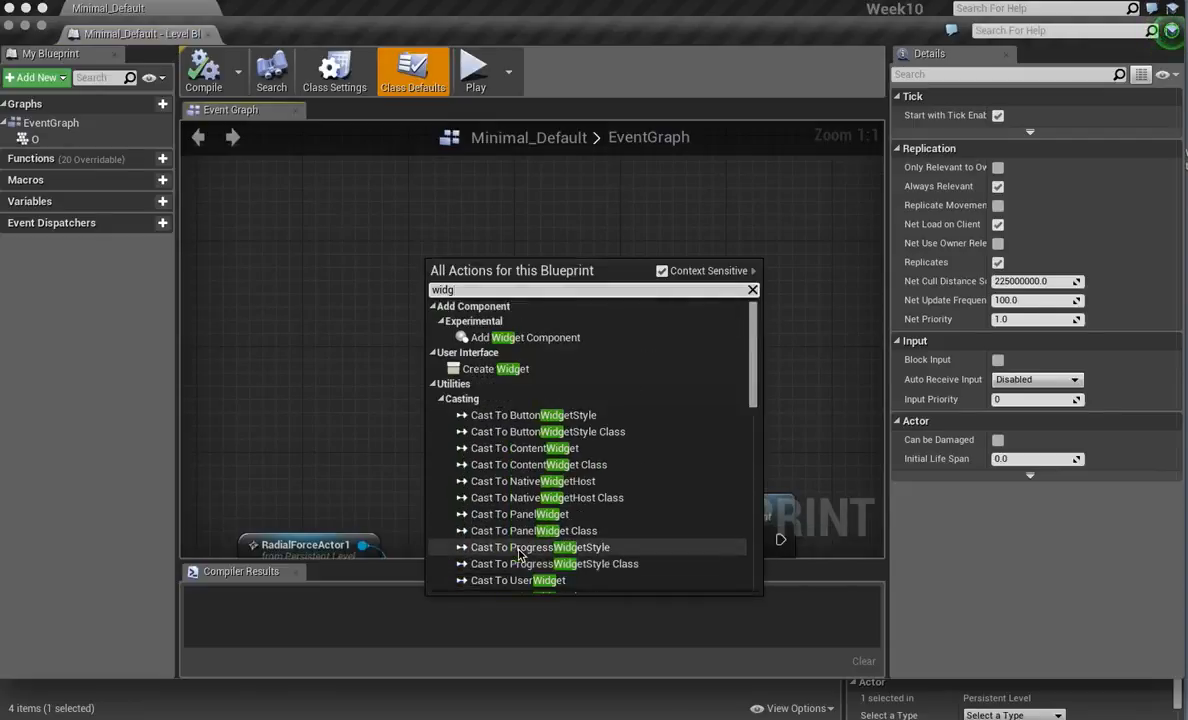
click(512, 340)
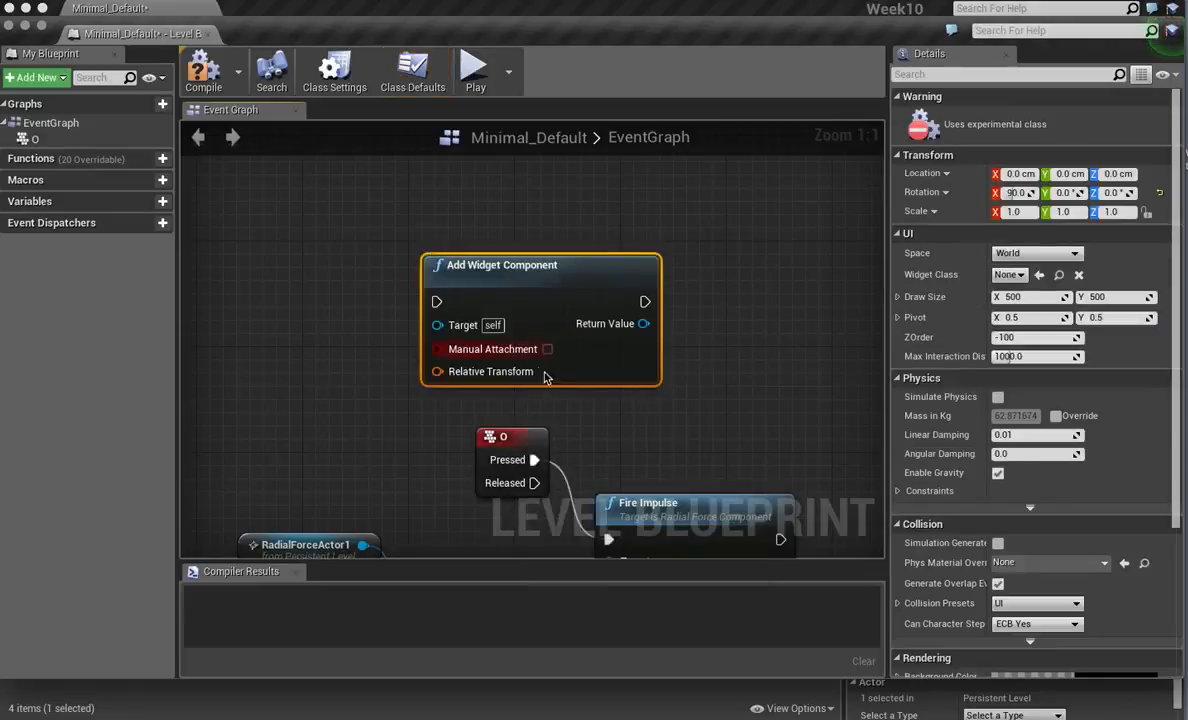
key(Delete)
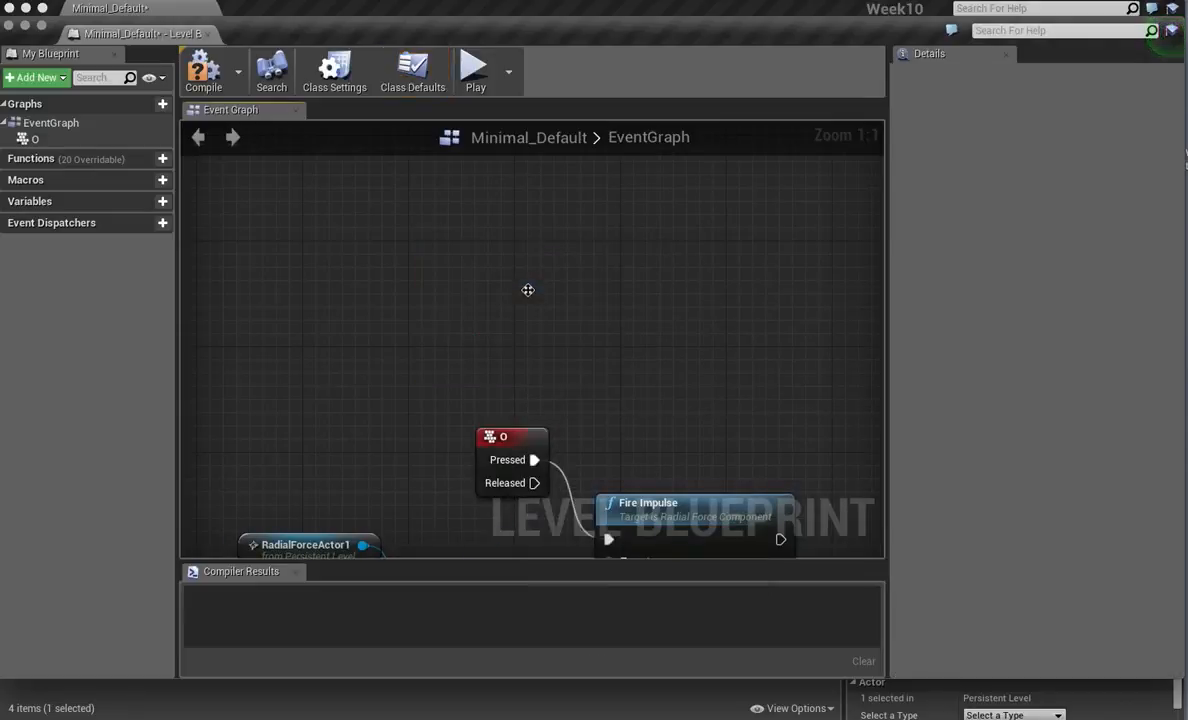
Add a Create Widget node to the Level Blueprint's Event Graph, in the empty space above the O key event.
right_click(479, 223)
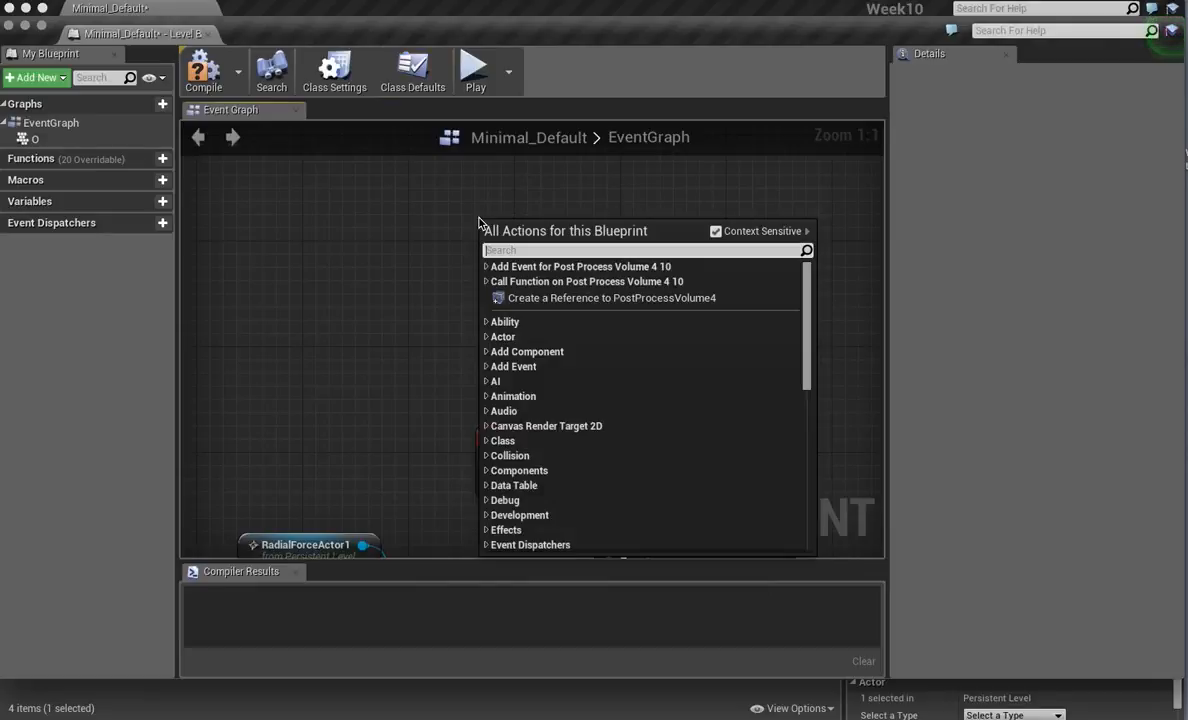
text(widget)
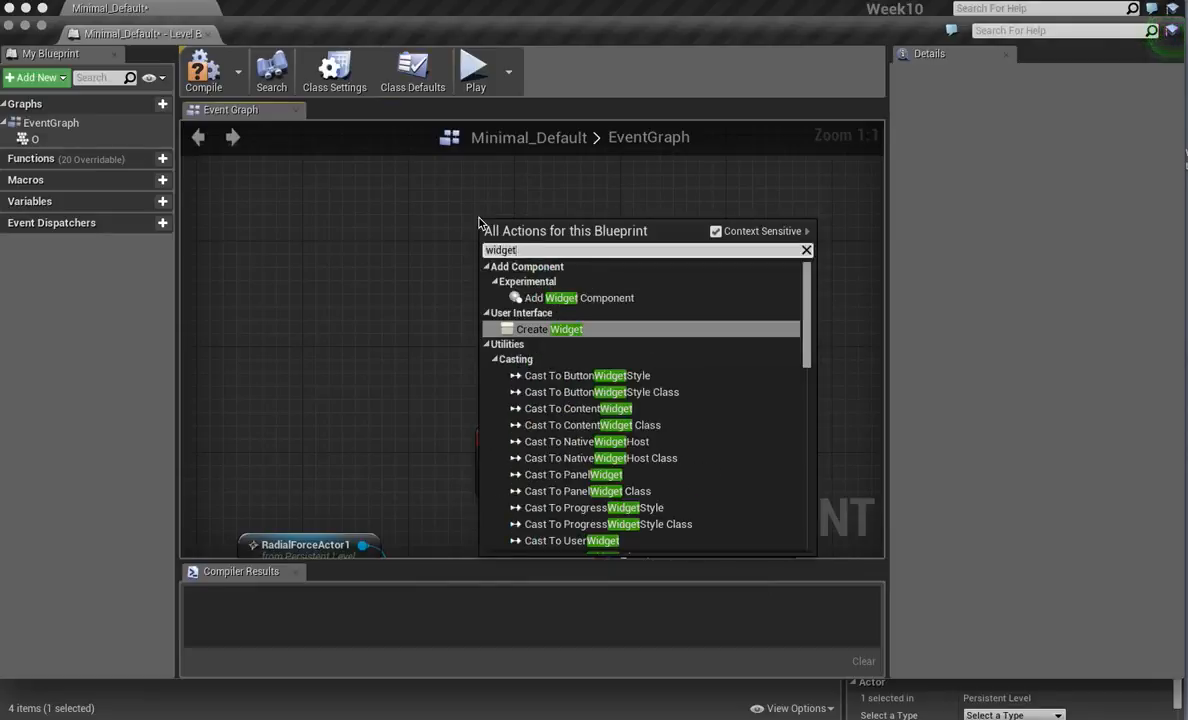
click(603, 332)
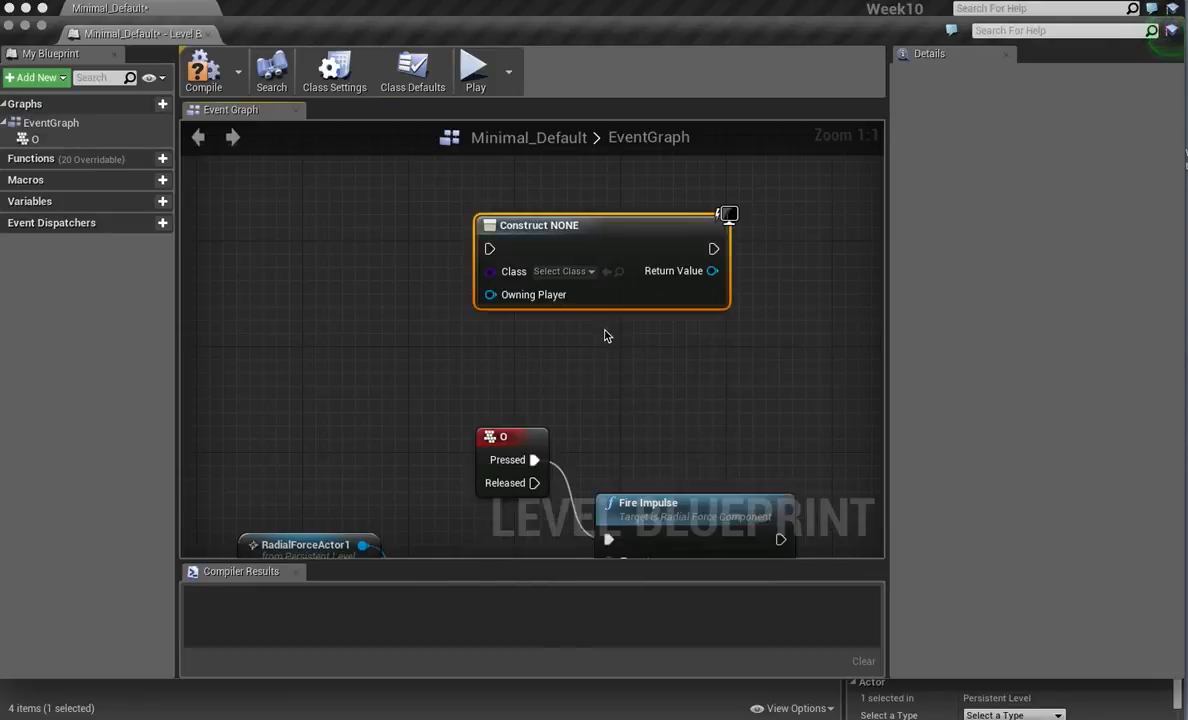
Add an Event BeginPlay node beside the Construct widget node and connect its execution output to that node.
drag(577, 232, 498, 232)
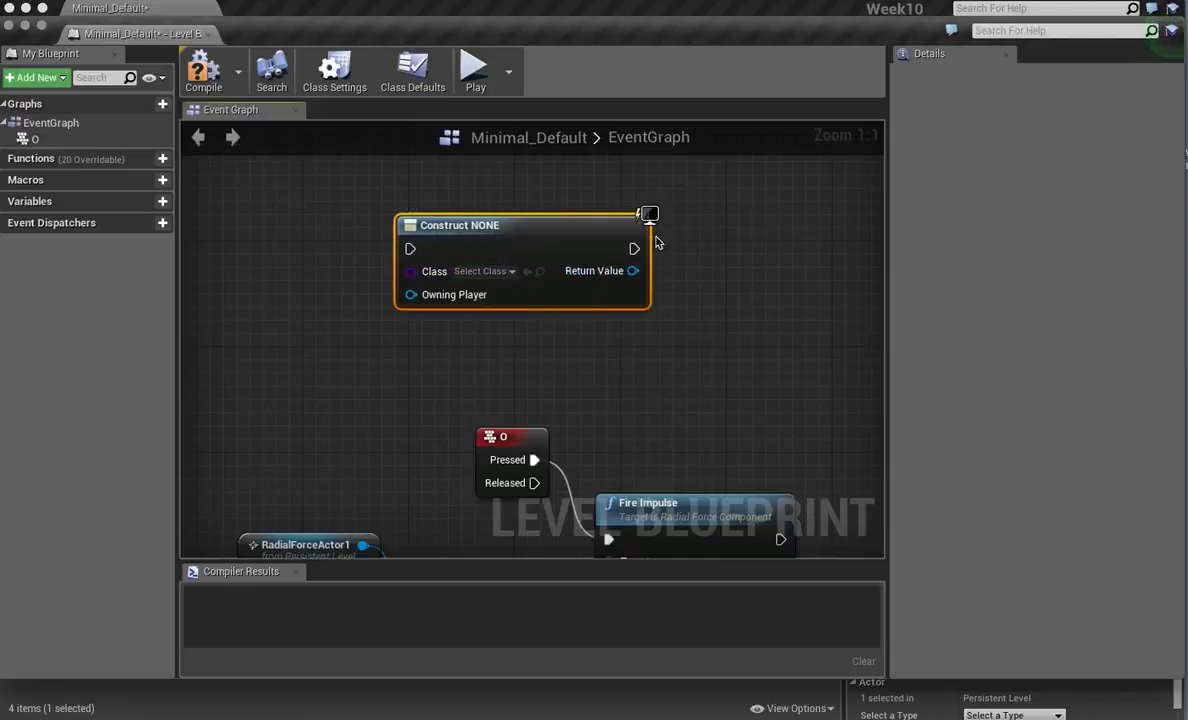
right_drag(675, 346, 774, 344)
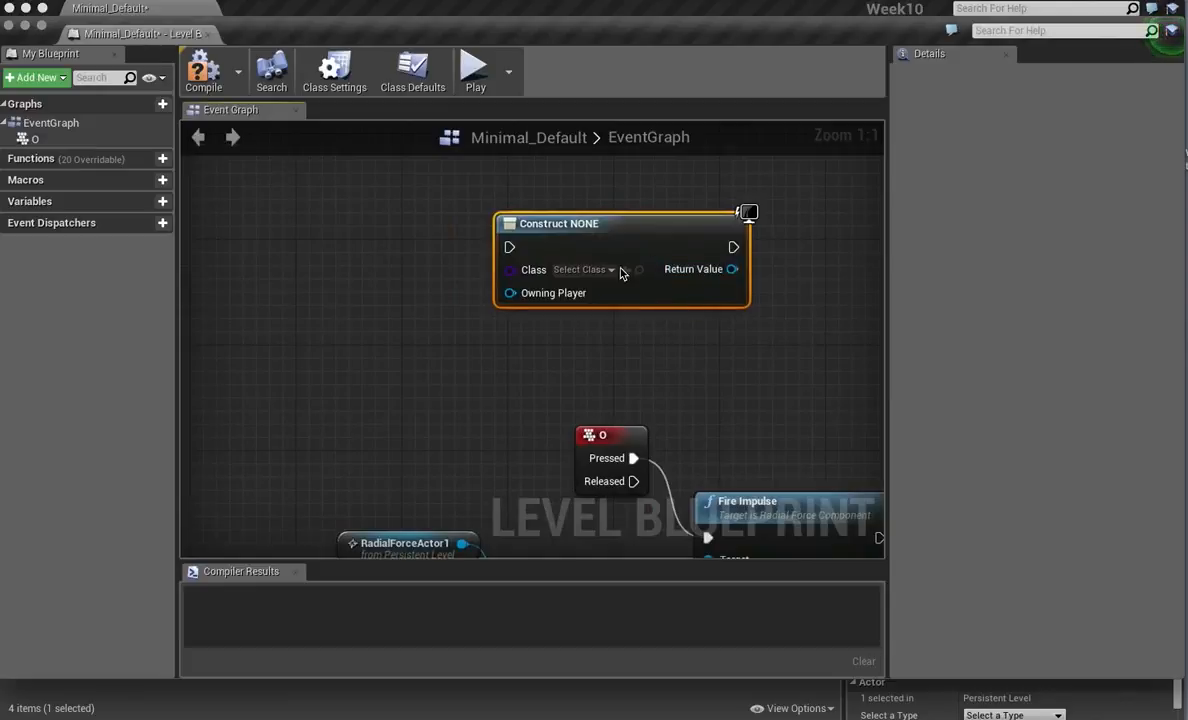
right_click(320, 222)
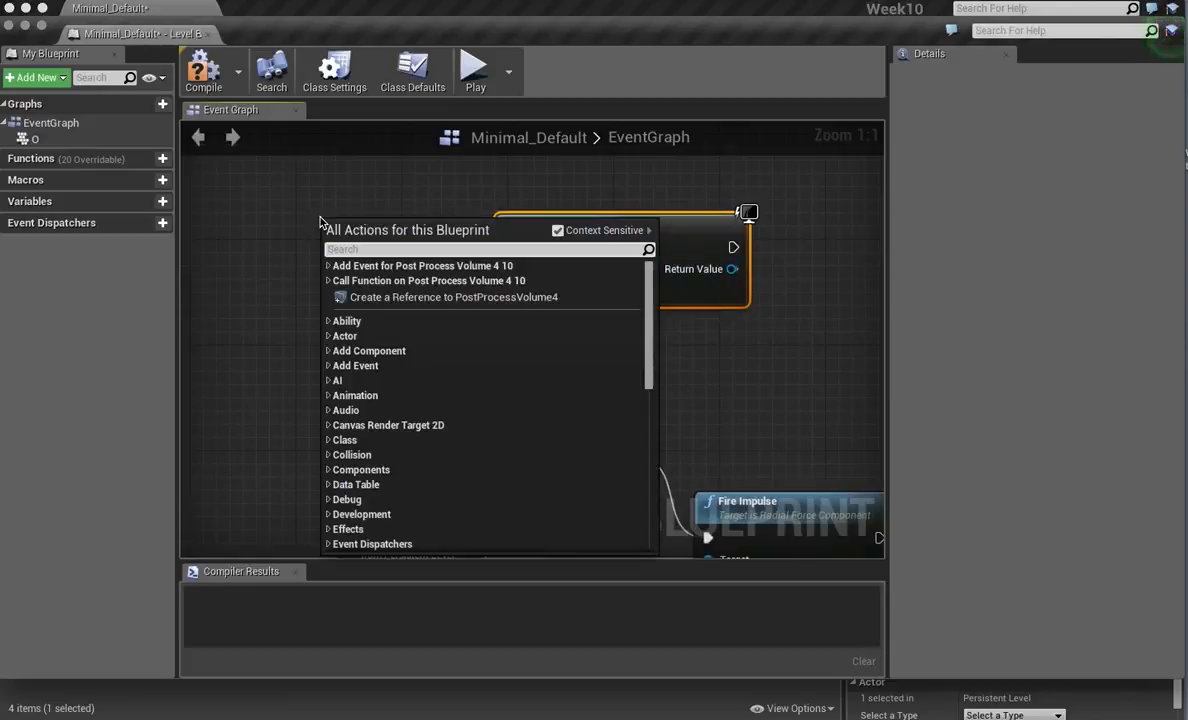
text(eventbe)
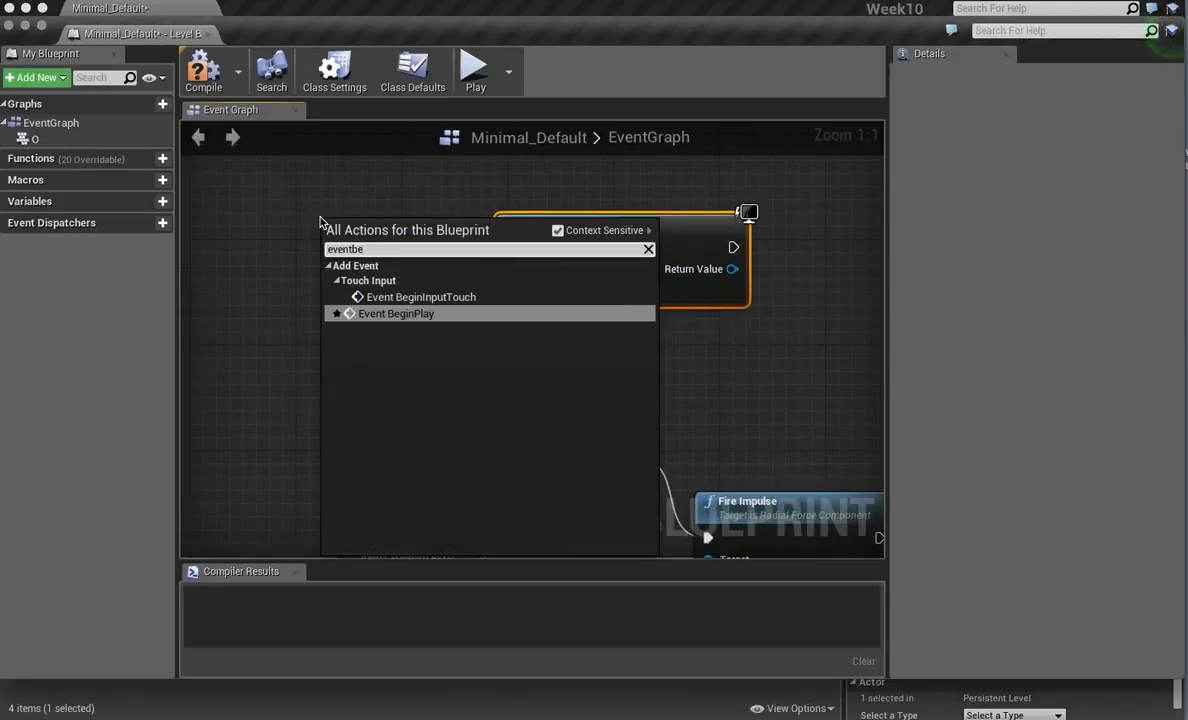
click(397, 314)
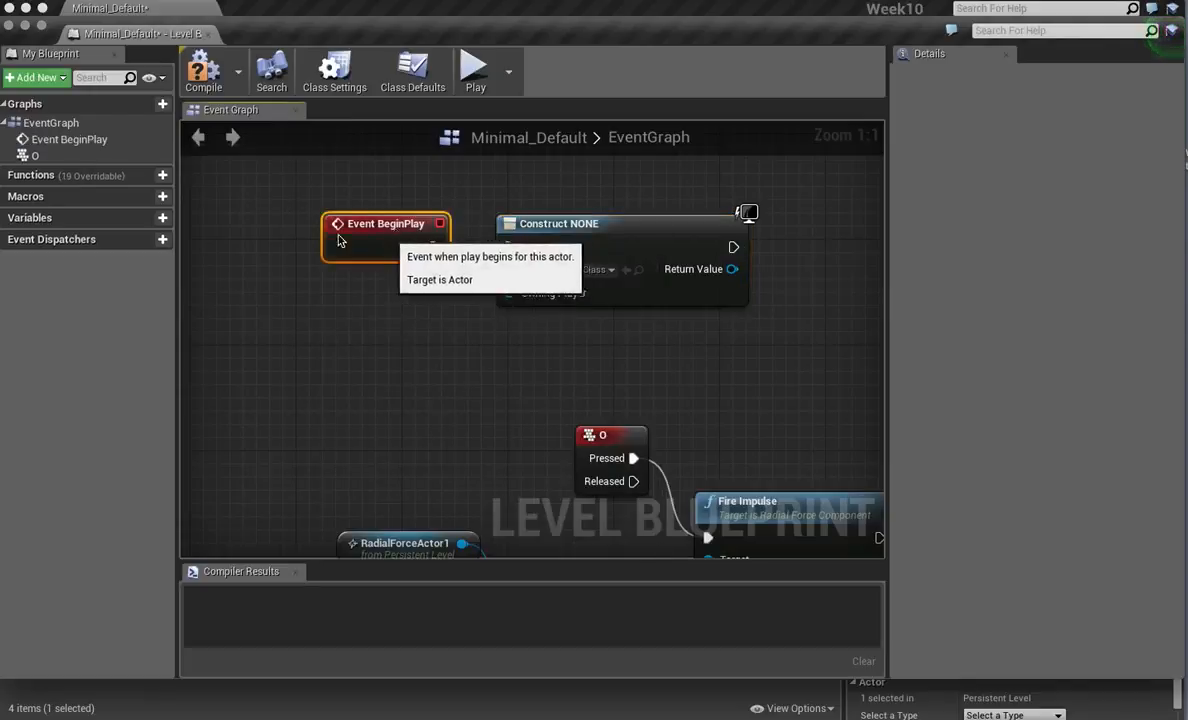
drag(355, 247, 509, 248)
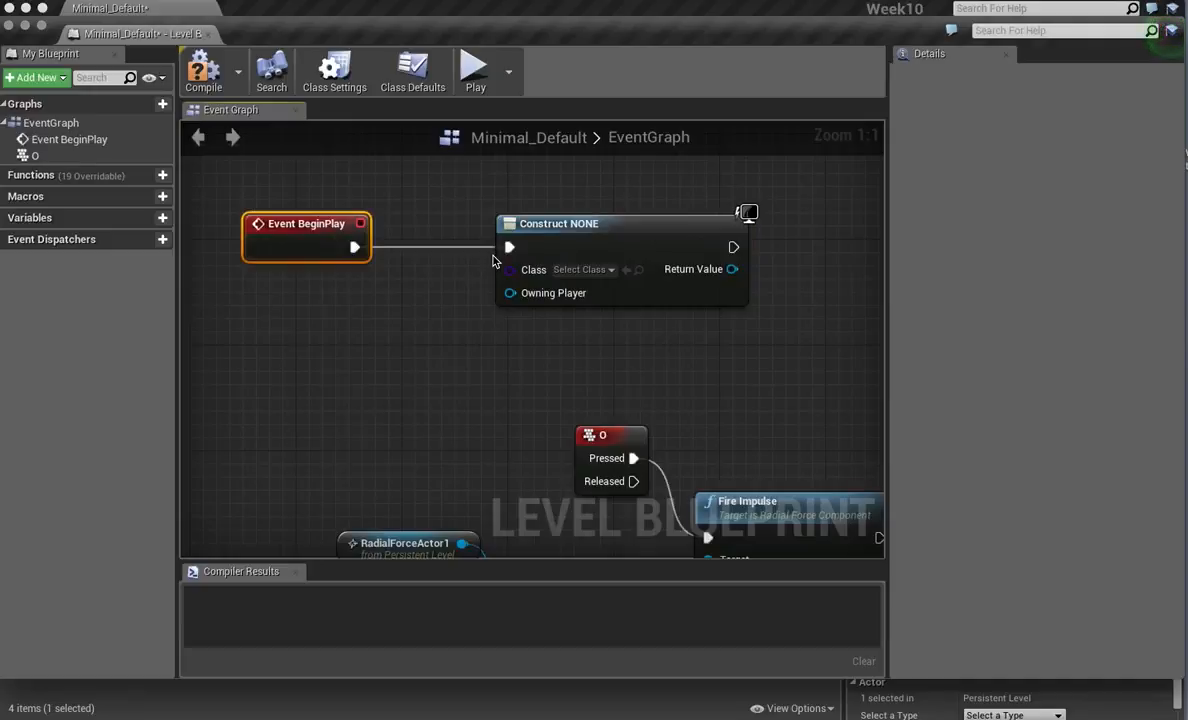
Reposition the Construct widget node and set its class to Menu_BP.
drag(628, 238, 602, 225)
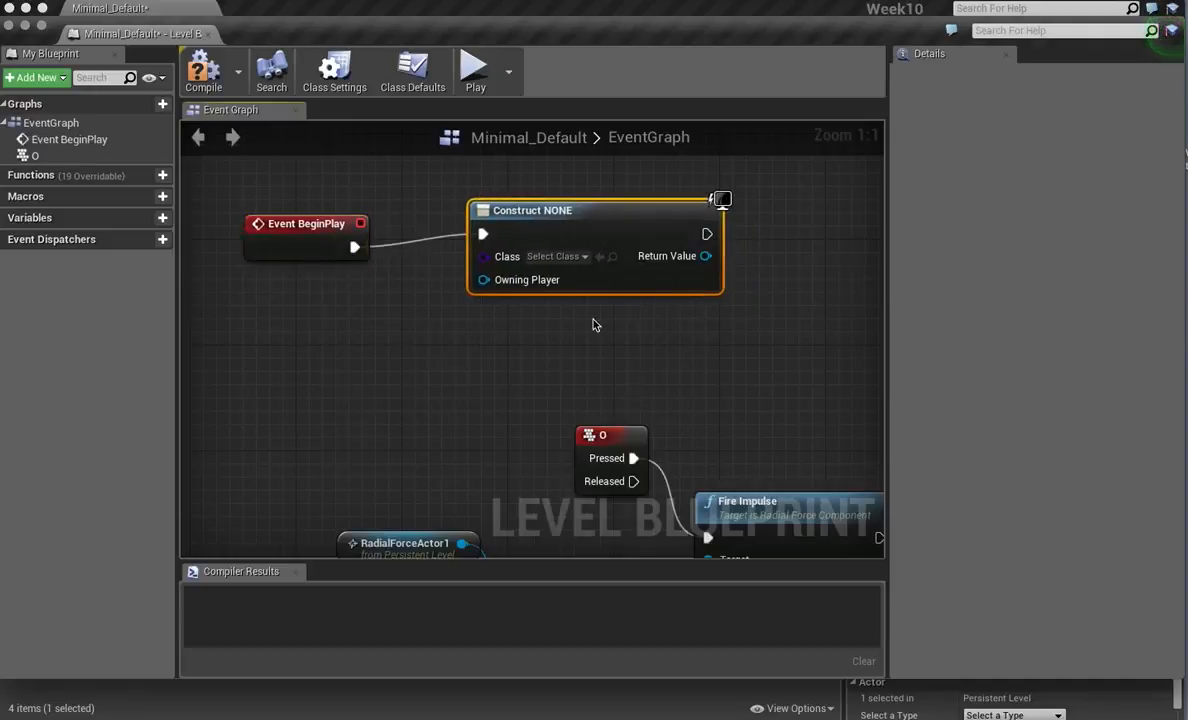
click(565, 267)
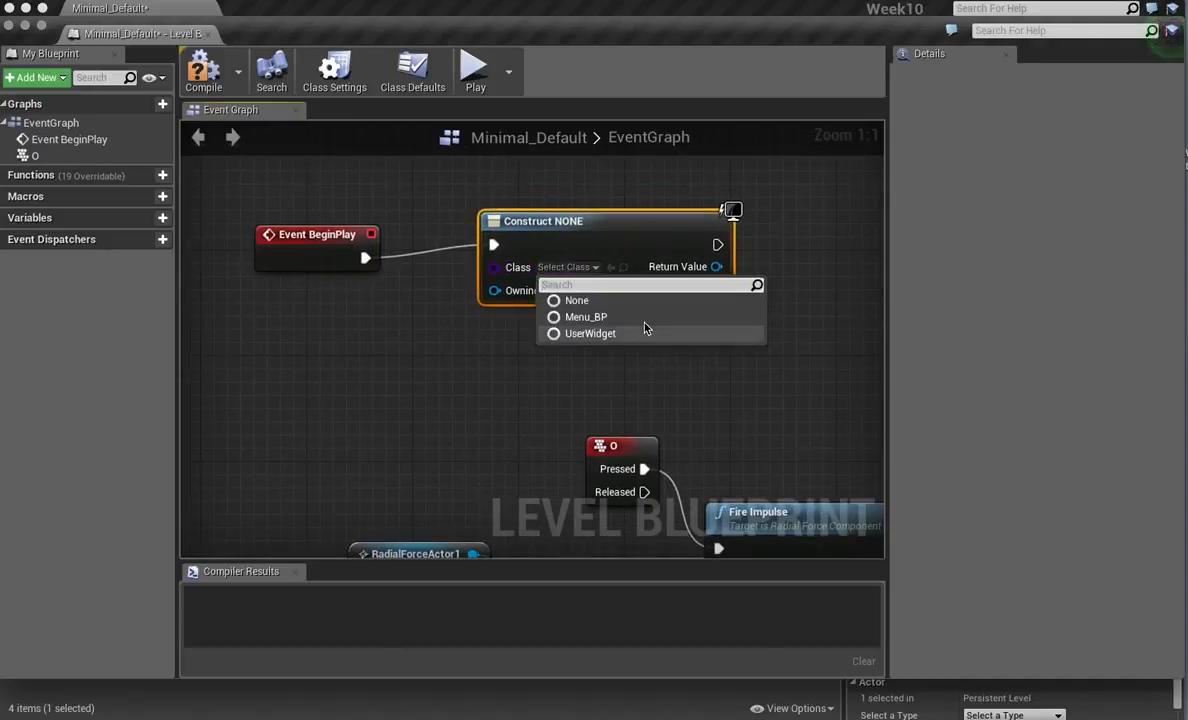
click(620, 316)
Add an Add to Viewport node from the Create Menu_BP_C Widget node's execution output and align it in the same row.
right_drag(753, 336, 618, 353)
drag(531, 249, 706, 276)
text(vie)
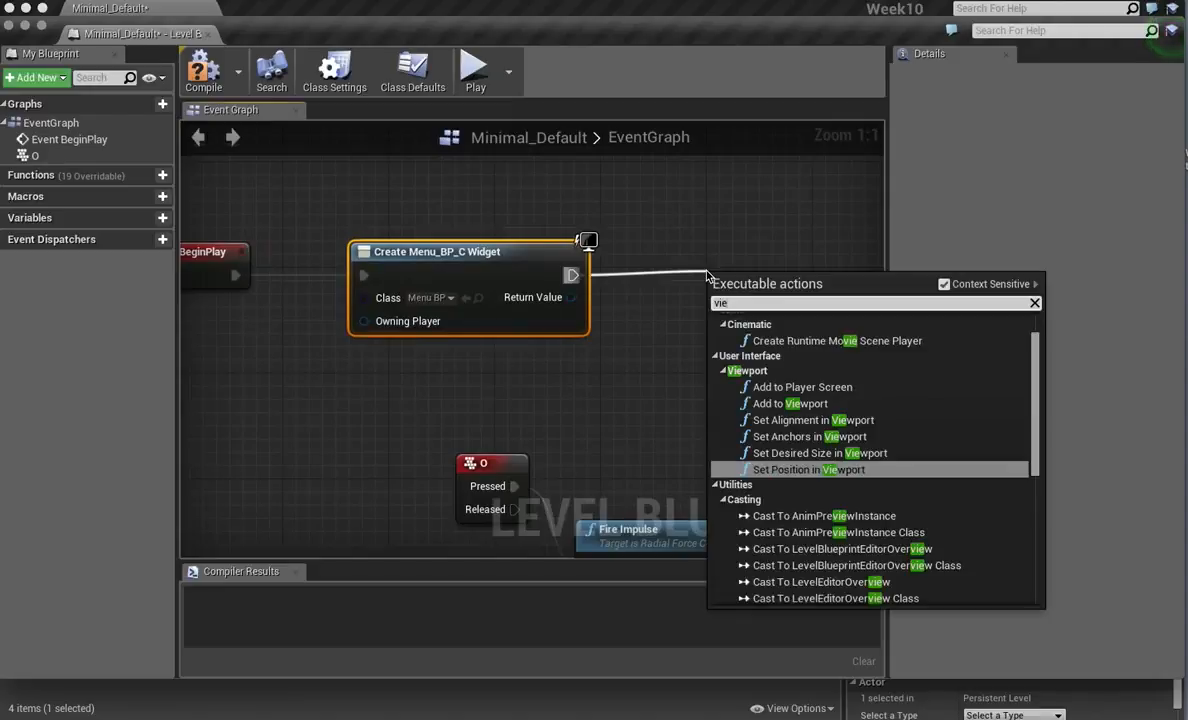
click(850, 404)
drag(765, 279, 765, 239)
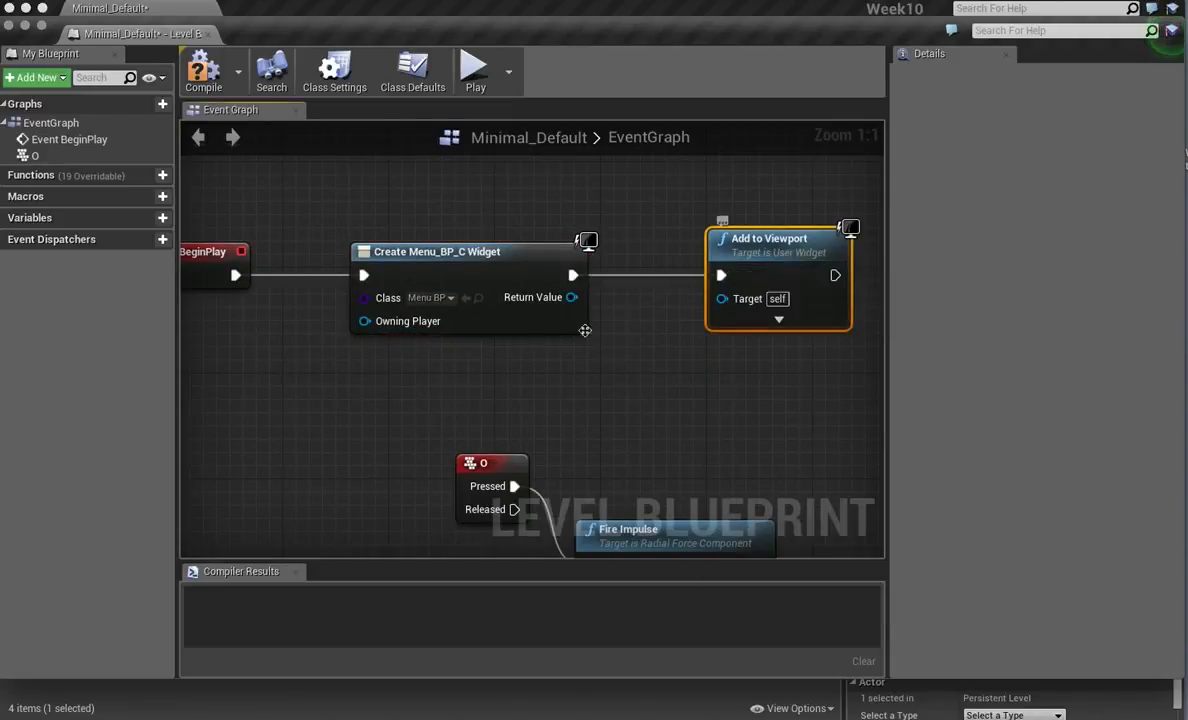
Connect the widget node's Return Value to the Add to Viewport Target and compile the level blueprint.
click(203, 68)
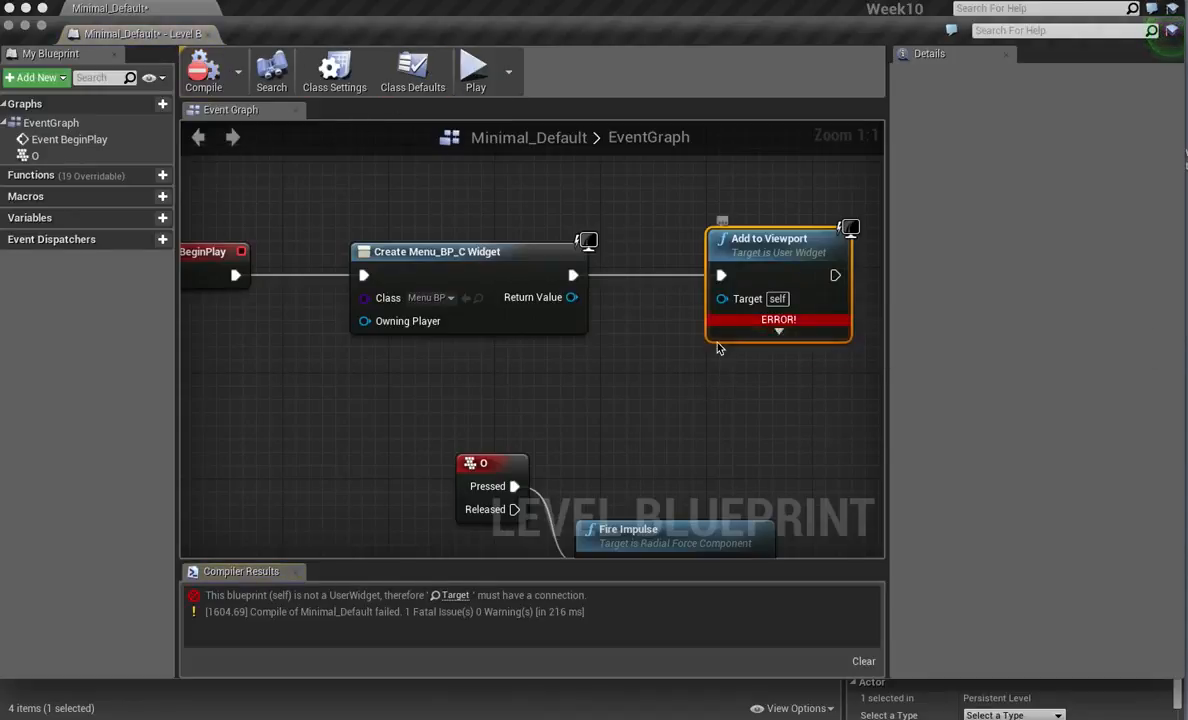
drag(571, 297, 760, 300)
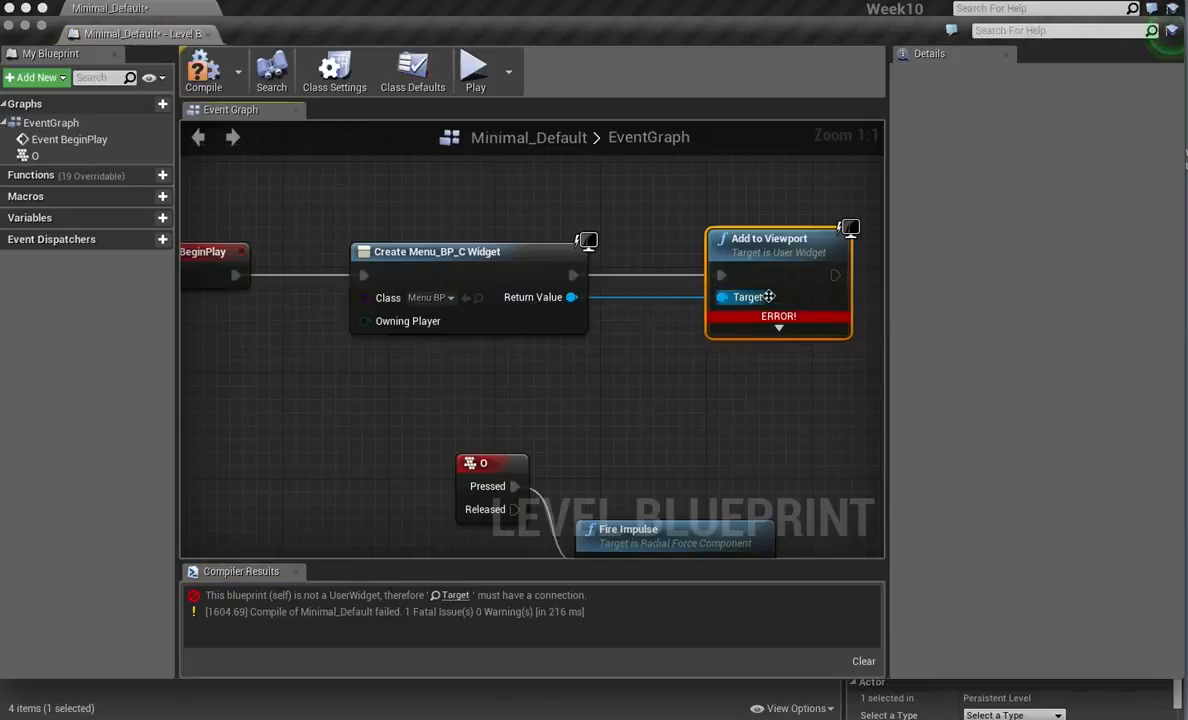
click(203, 68)
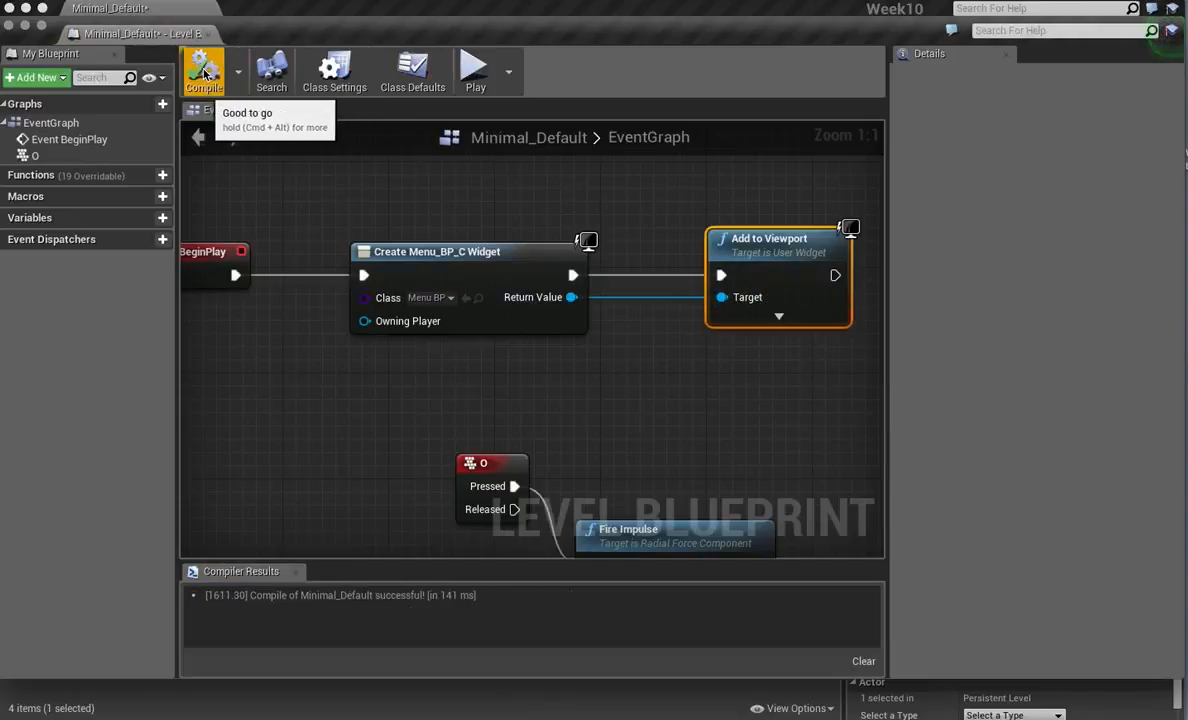
Uncover the level editor and delete PostProcessVolume4 from the level.
drag(610, 33, 614, 468)
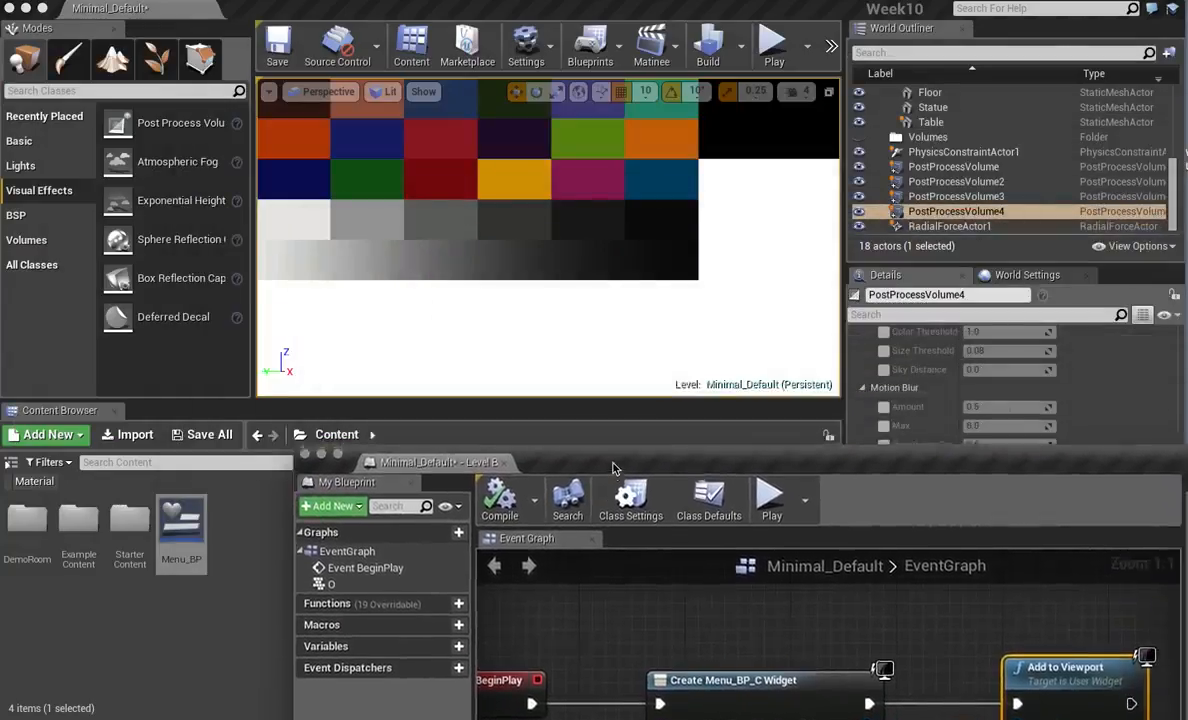
click(972, 214)
key(Delete)
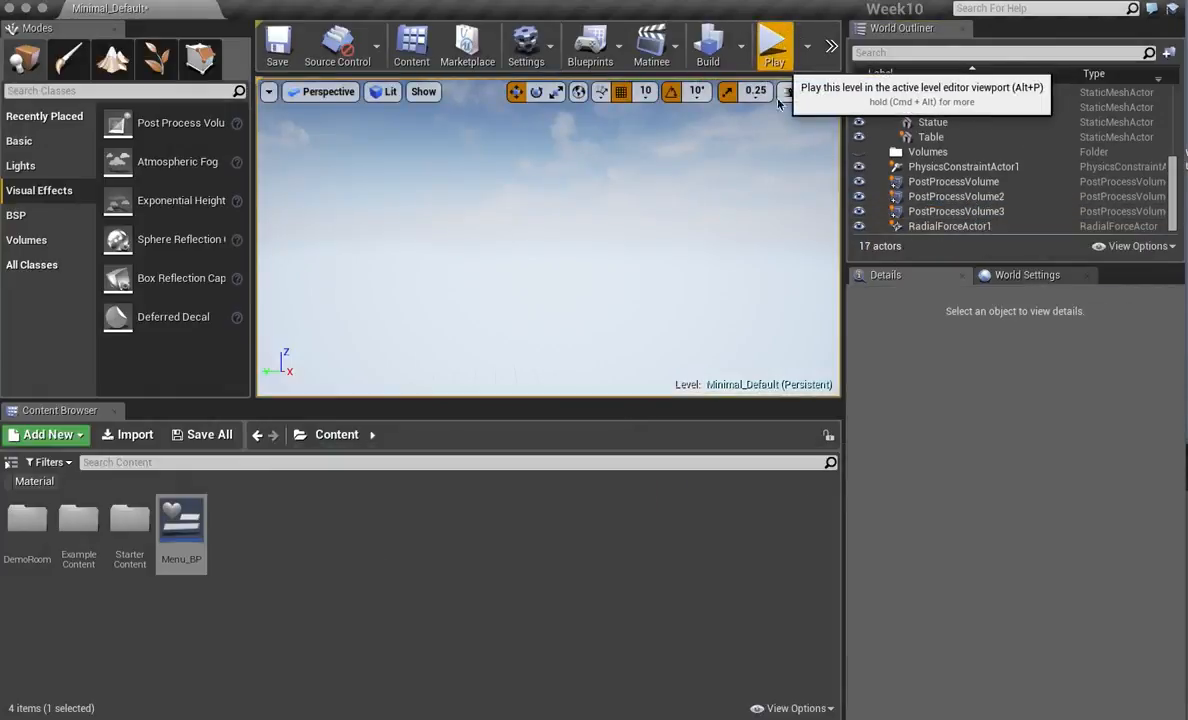
Play the level in the viewport to check the on-screen menu widget while moving around, and stop the session.
click(772, 42)
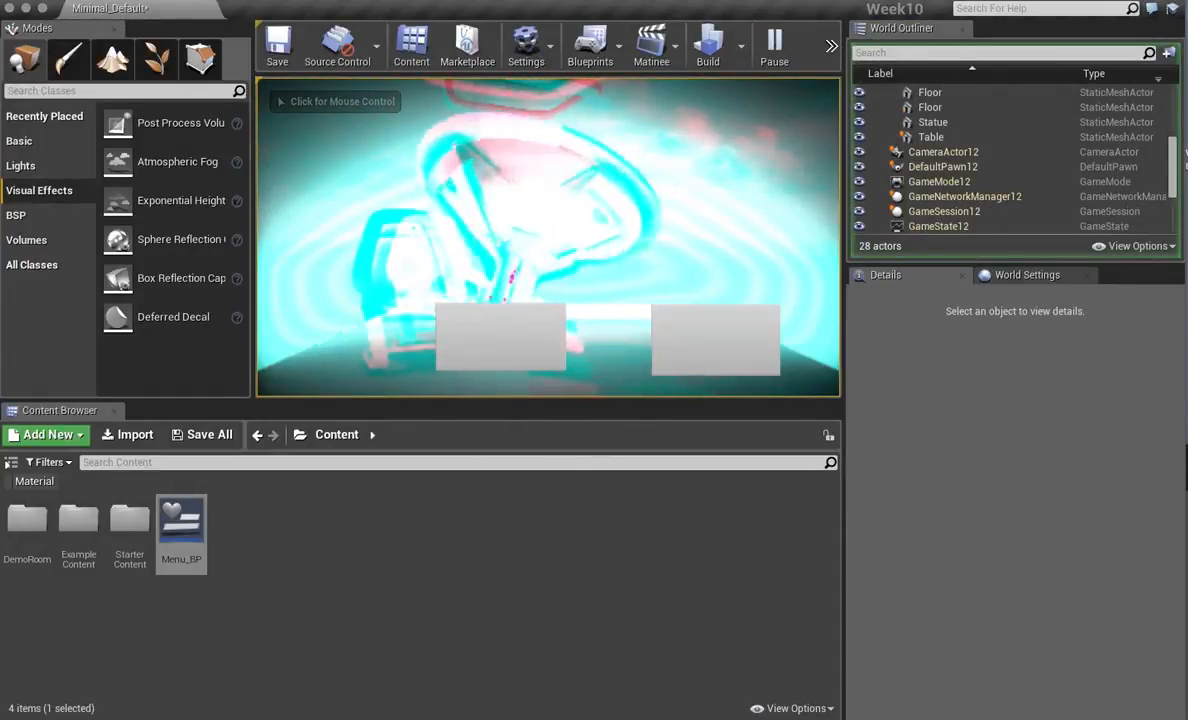
click(548, 238)
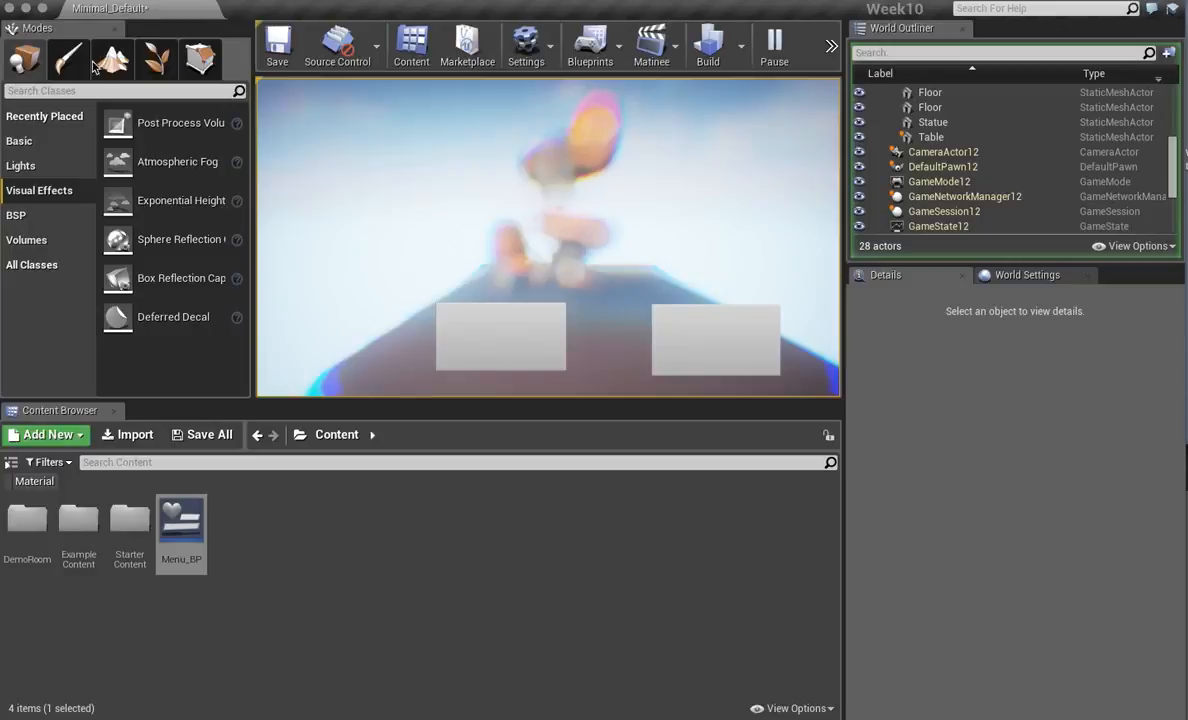
click(665, 280)
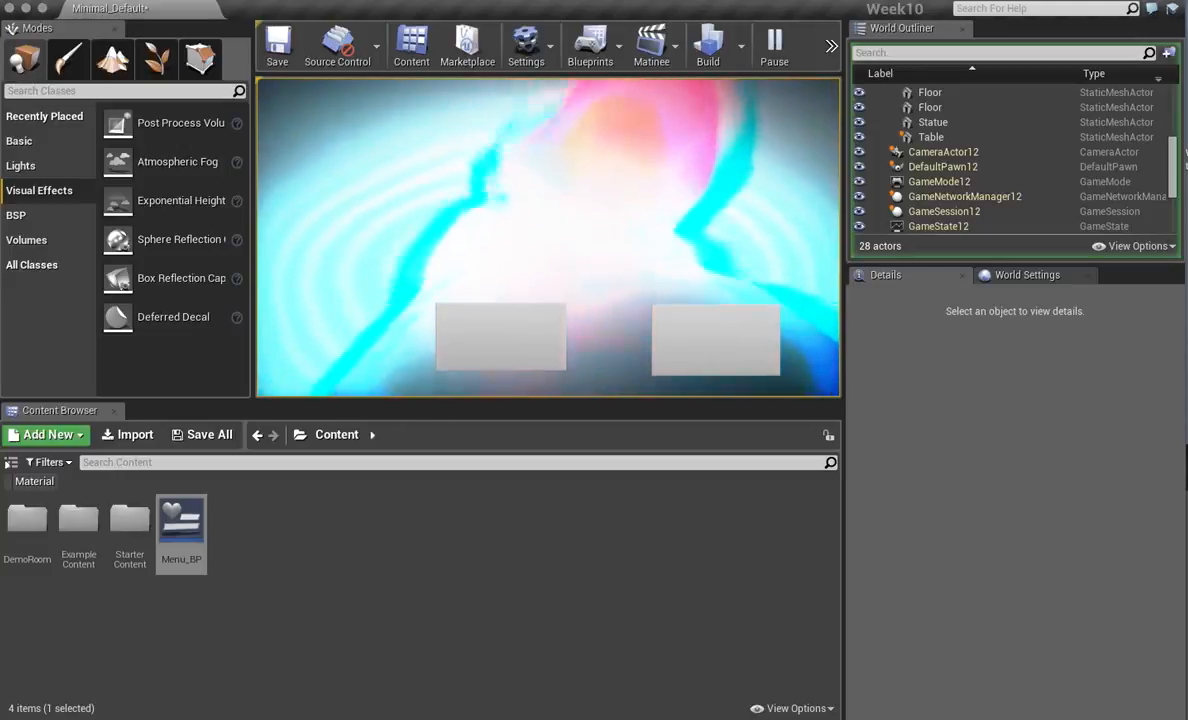
key(Escape)
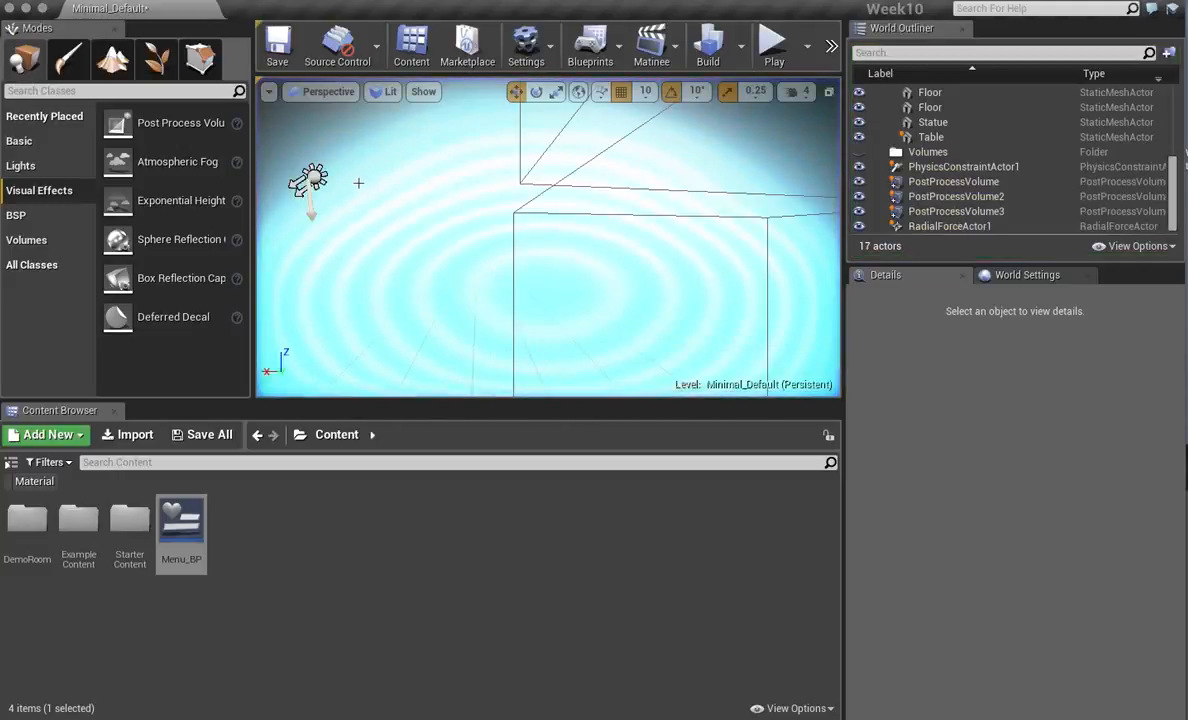
Bring the Level Blueprint back into view and review its BeginPlay widget chain and the O key impulse nodes.
drag(318, 12, 222, 62)
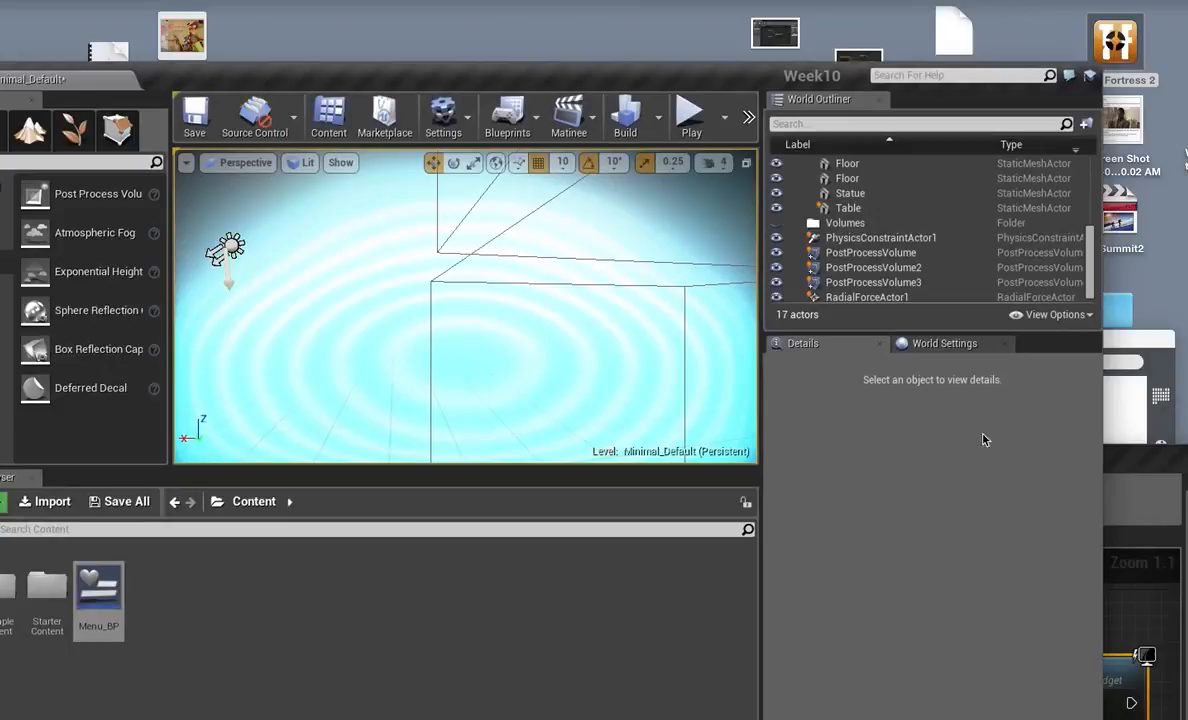
click(1118, 477)
drag(918, 461, 887, 257)
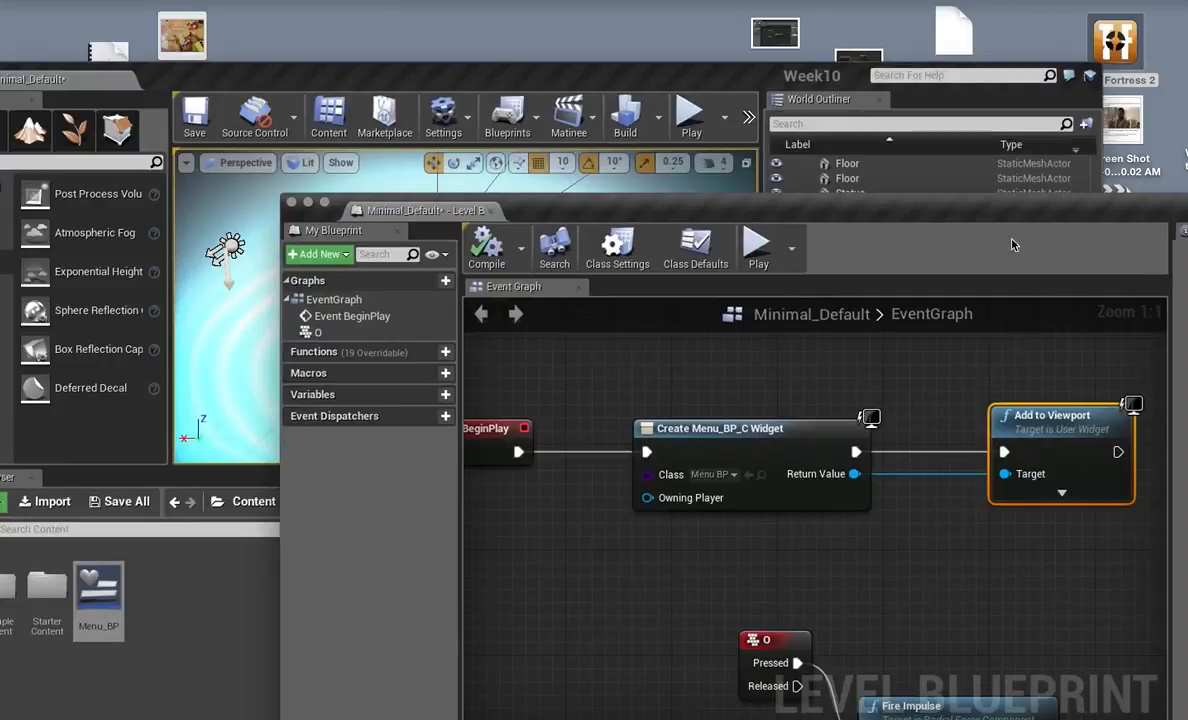
drag(958, 212, 671, 57)
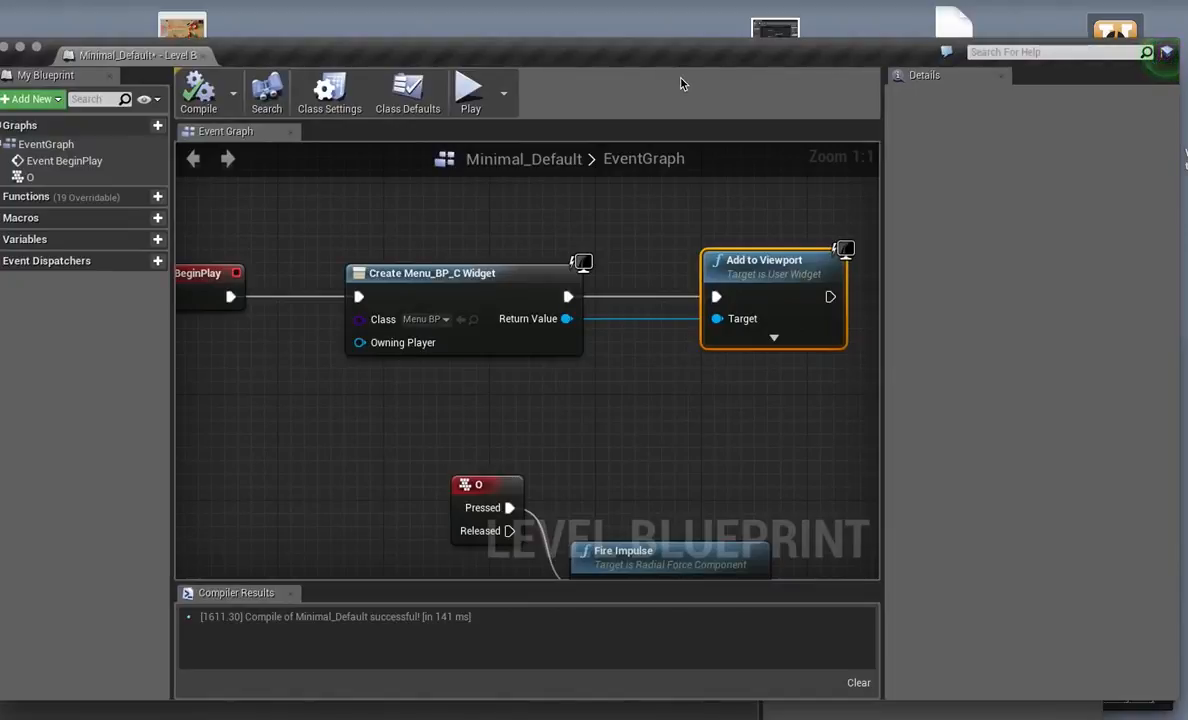
right_drag(535, 428, 623, 299)
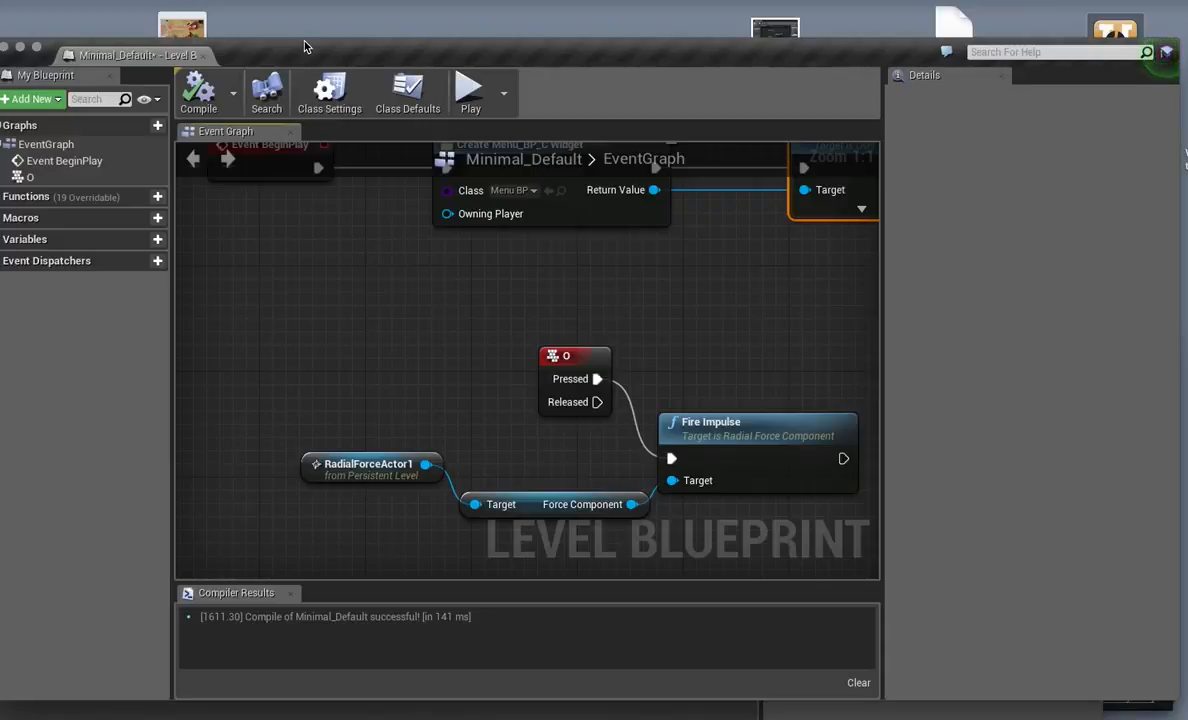
Return to the level editor, search all parent classes of a new Blueprint Class for HUD, and leave without creating one.
drag(305, 54, 600, 170)
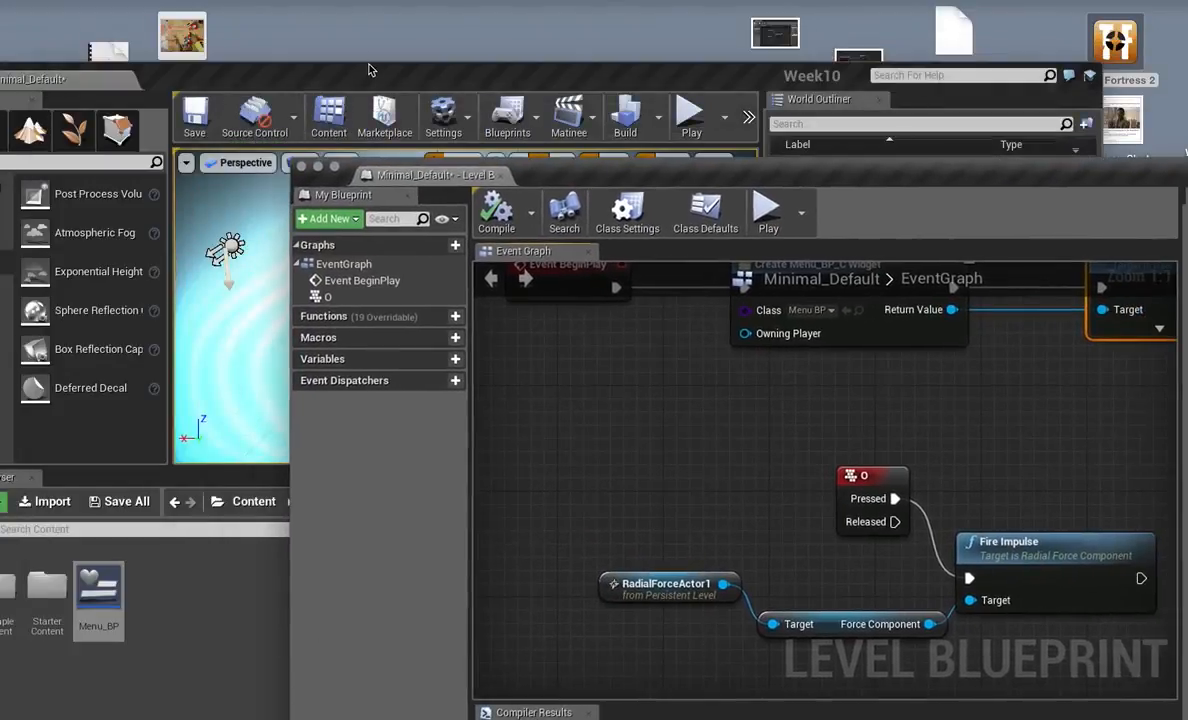
drag(371, 69, 462, 5)
right_click(263, 560)
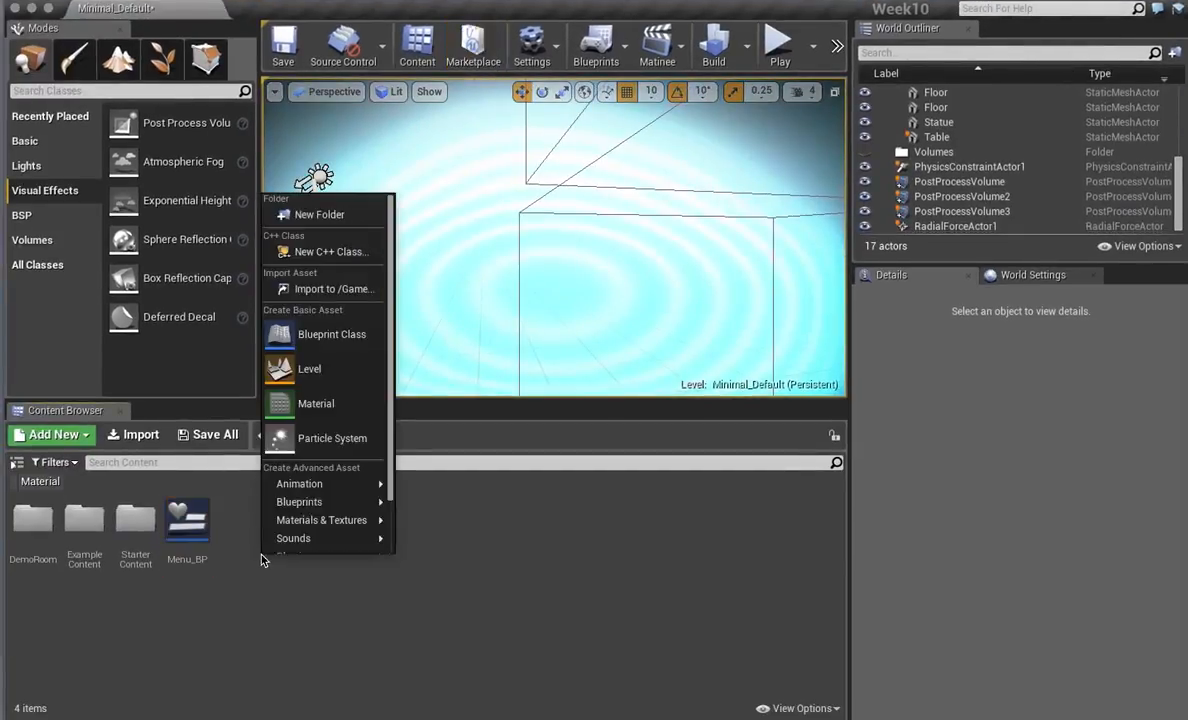
click(322, 338)
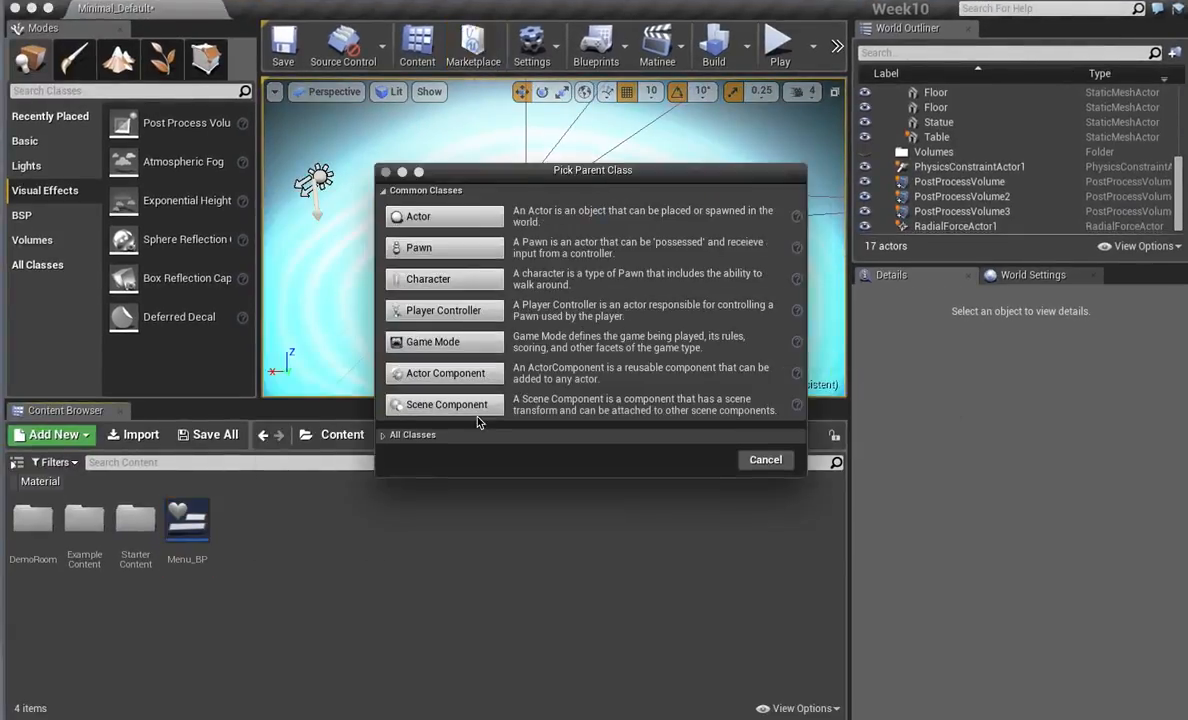
click(384, 436)
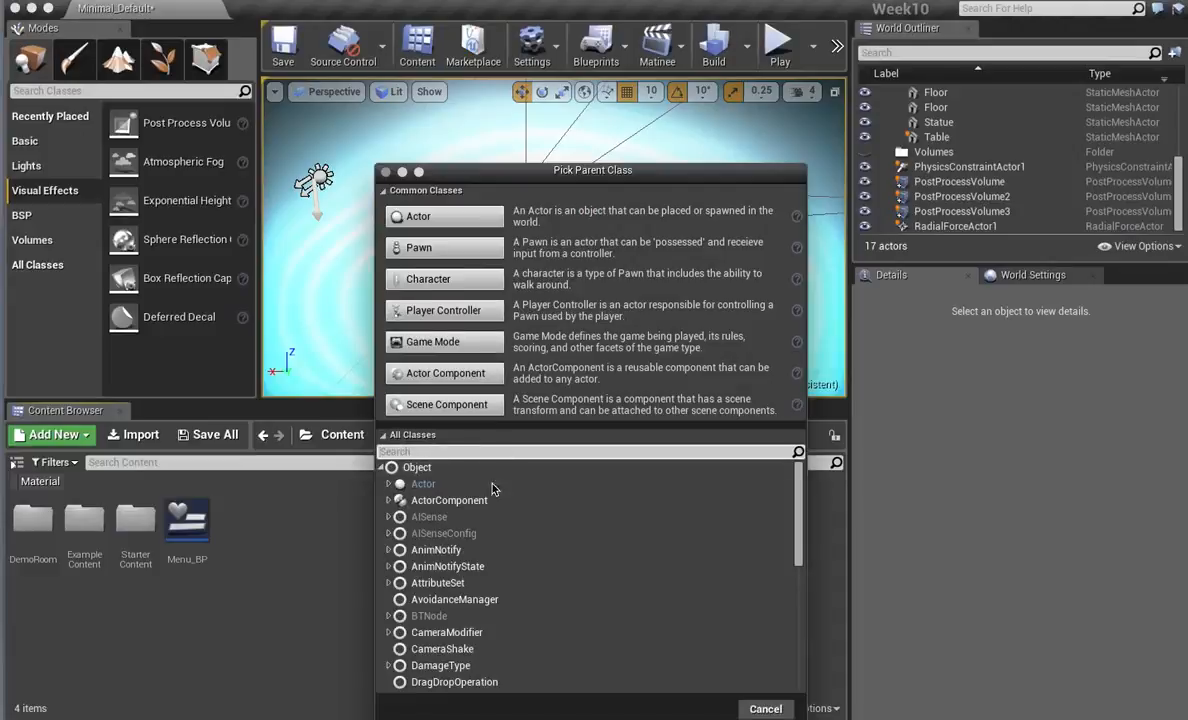
click(471, 451)
text(HUD)
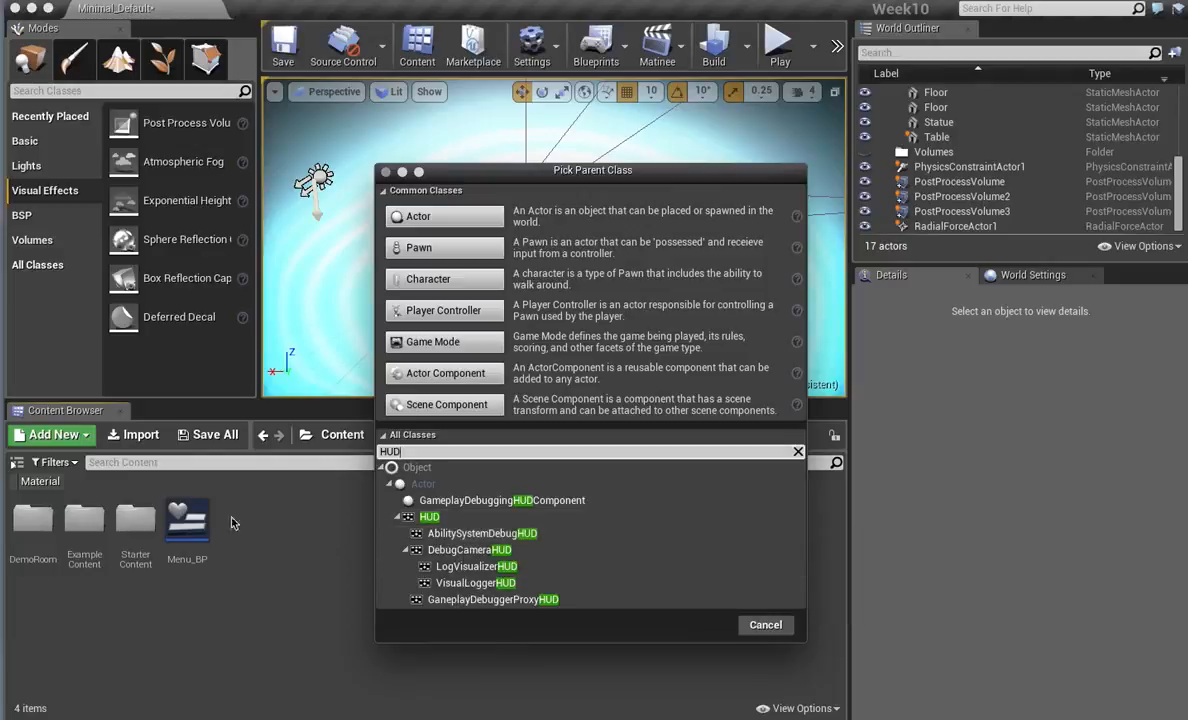
click(782, 625)
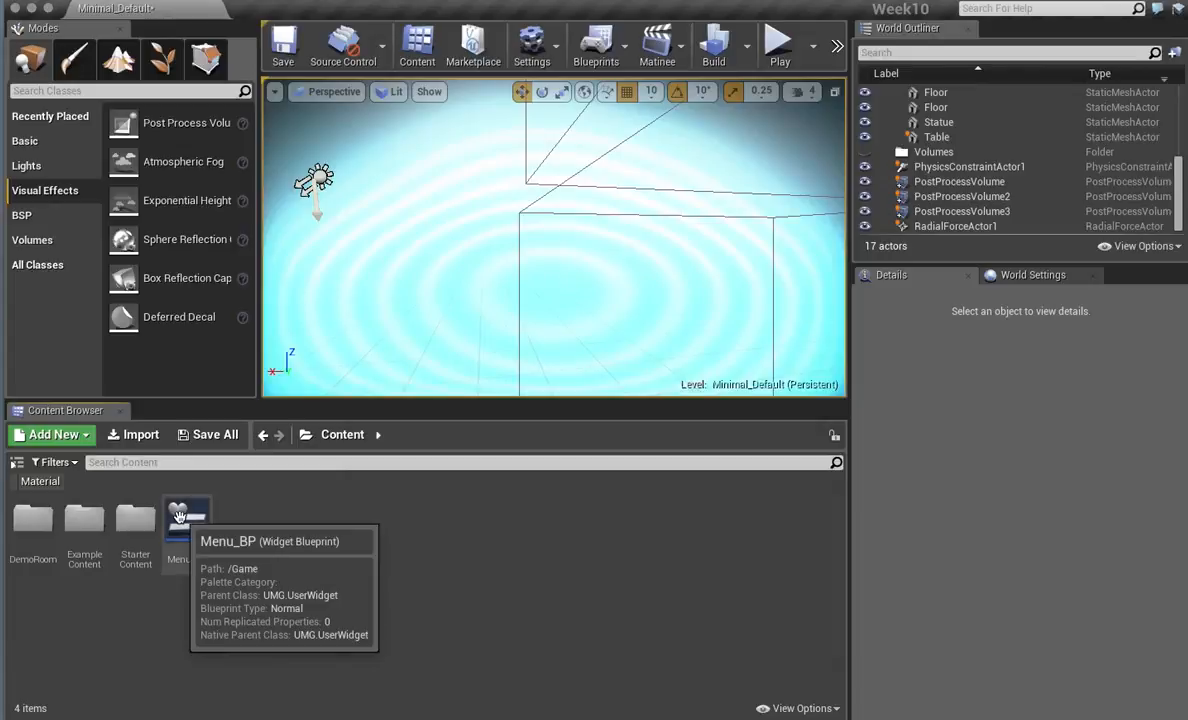
Open the Menu_BP widget and draw a text block about 992 × 529 at about 324, 240 on the canvas.
double_click(179, 516)
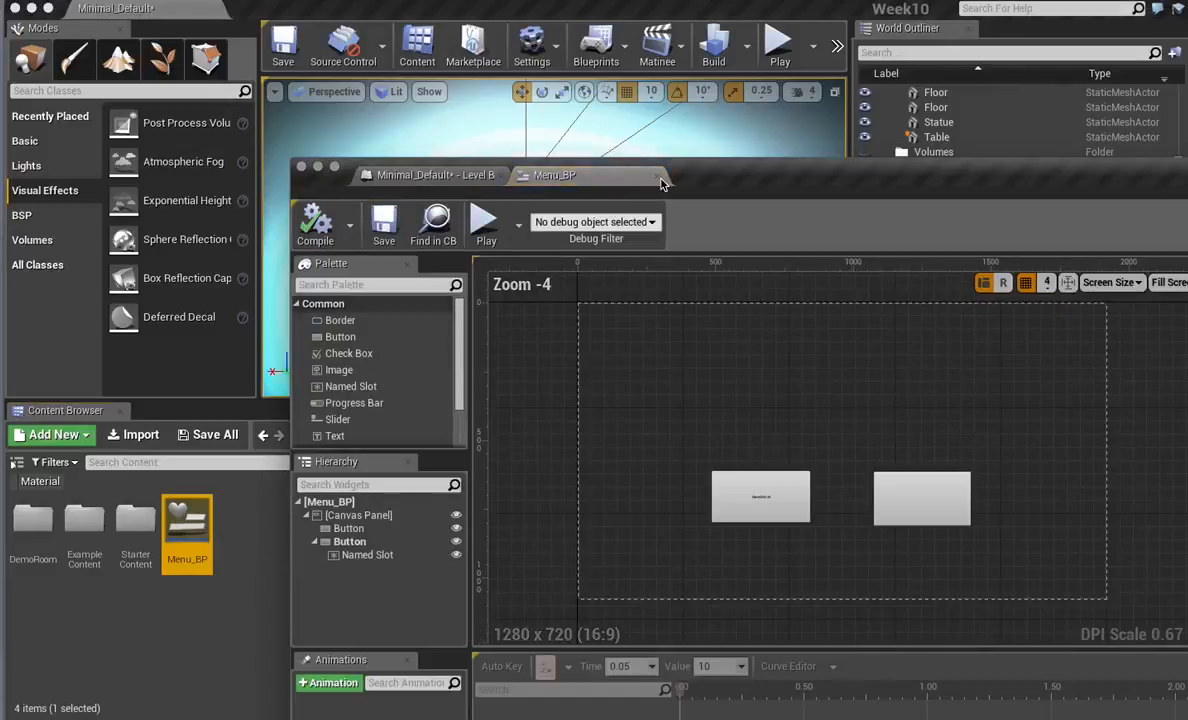
drag(660, 183, 395, 100)
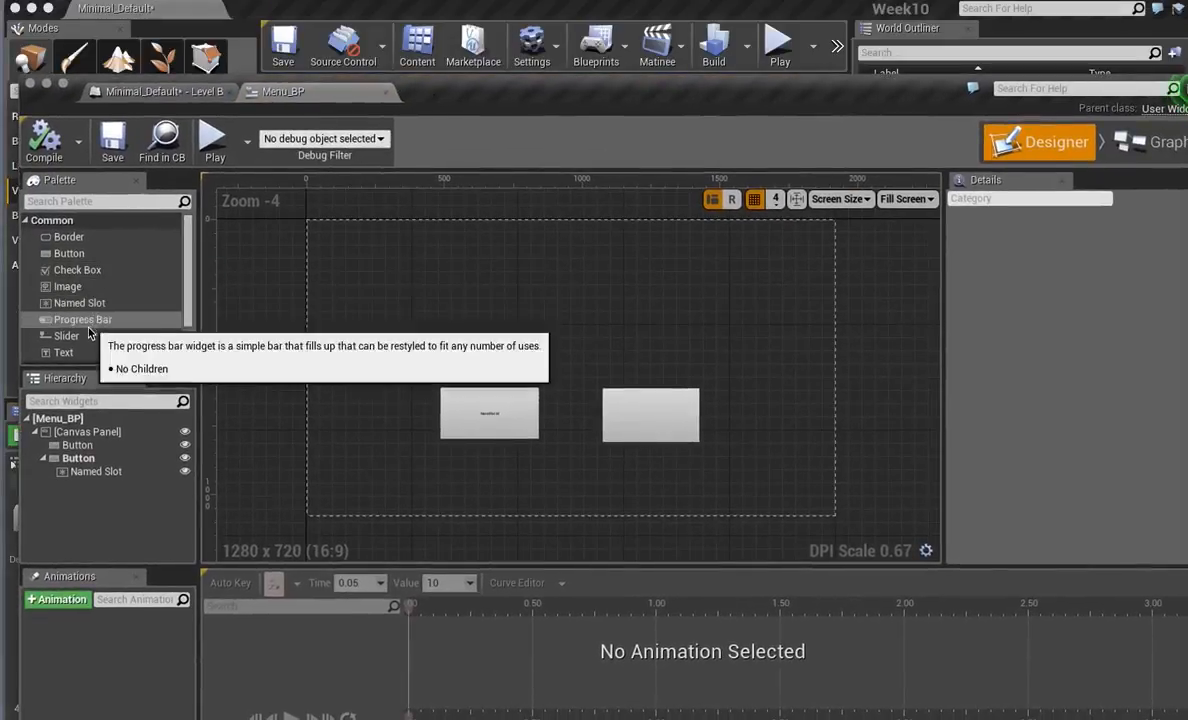
drag(66, 355, 672, 436)
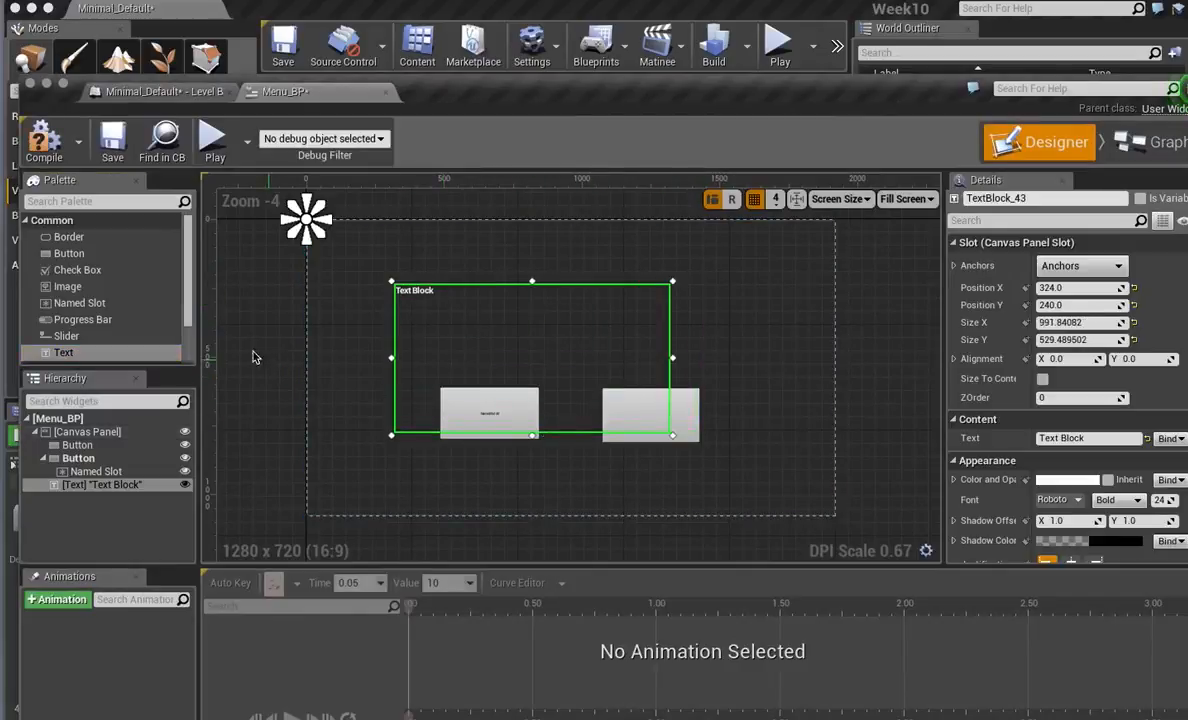
Draw an image widget about 1686 × 842 at about 128, 144 on the canvas and bring its appearance properties into view.
drag(68, 286, 808, 494)
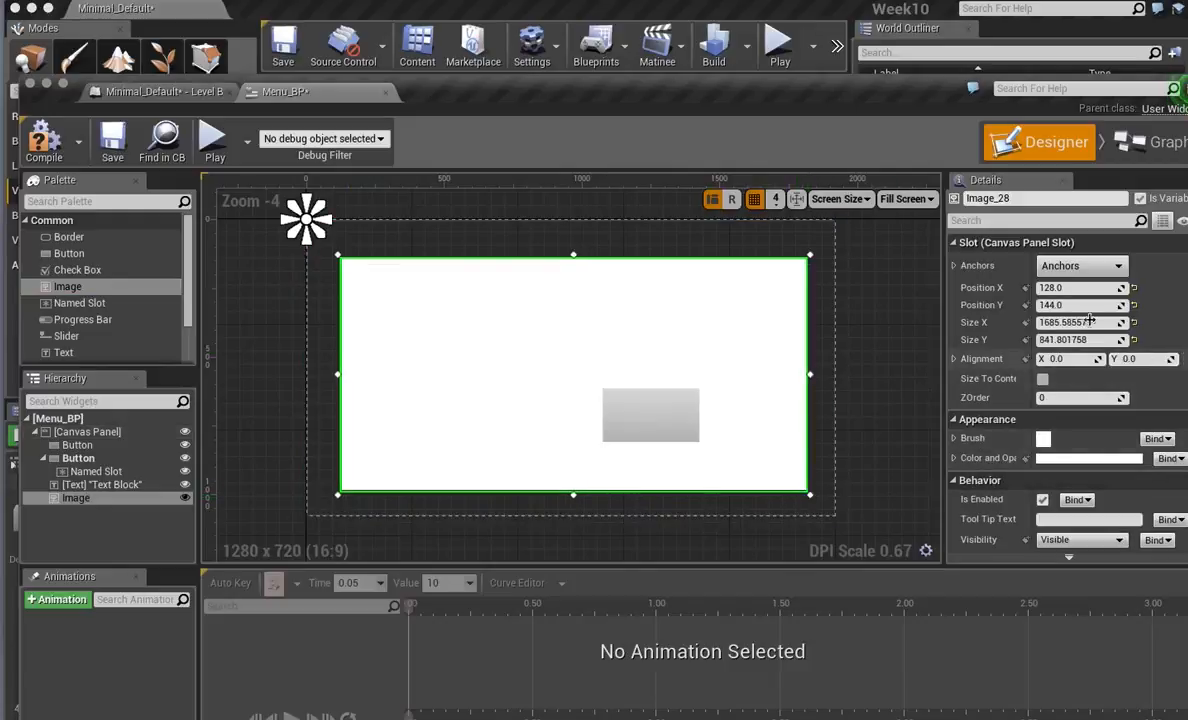
drag(756, 88, 703, 55)
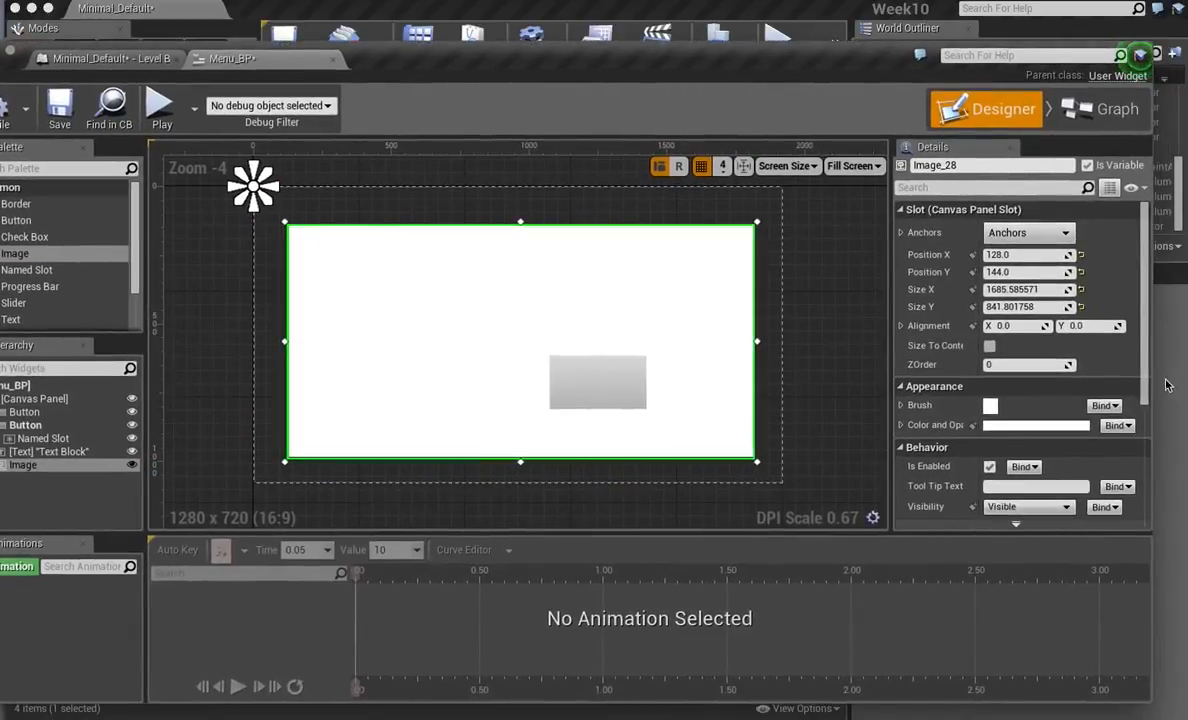
scroll(1146, 415, down, 2)
drag(1145, 462, 1167, 414)
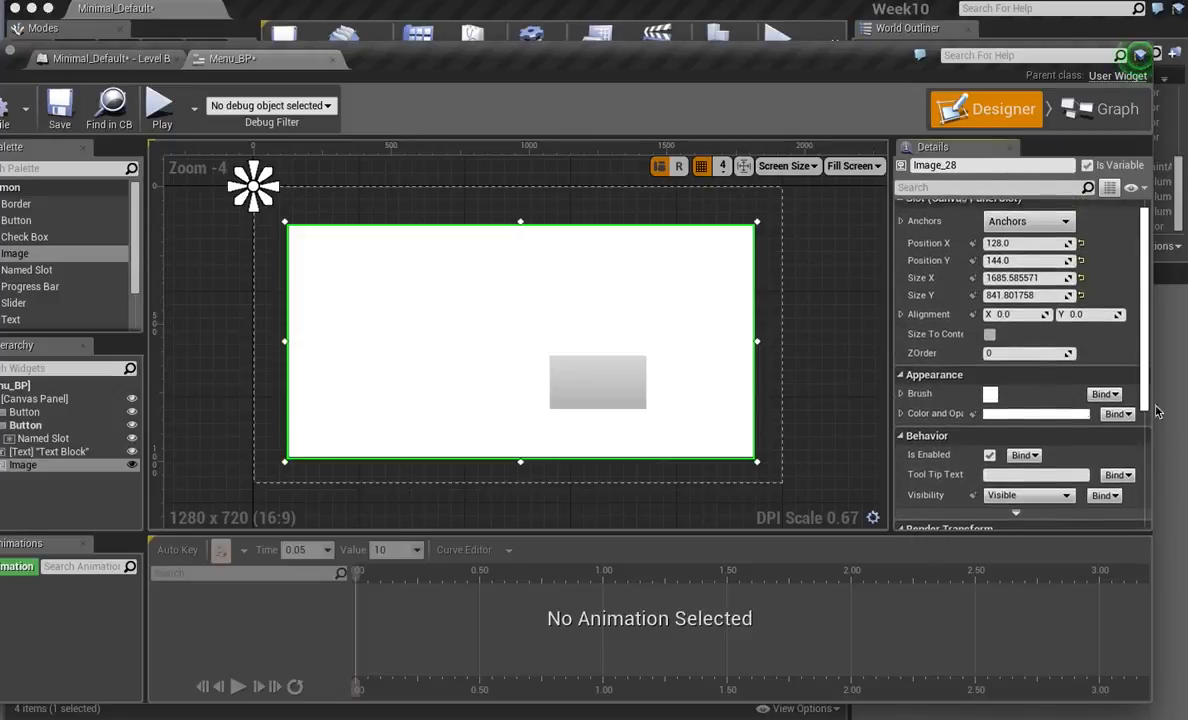
Set the image widget's brush to the M_Basic_Wall material.
scroll(990, 405, up, 1)
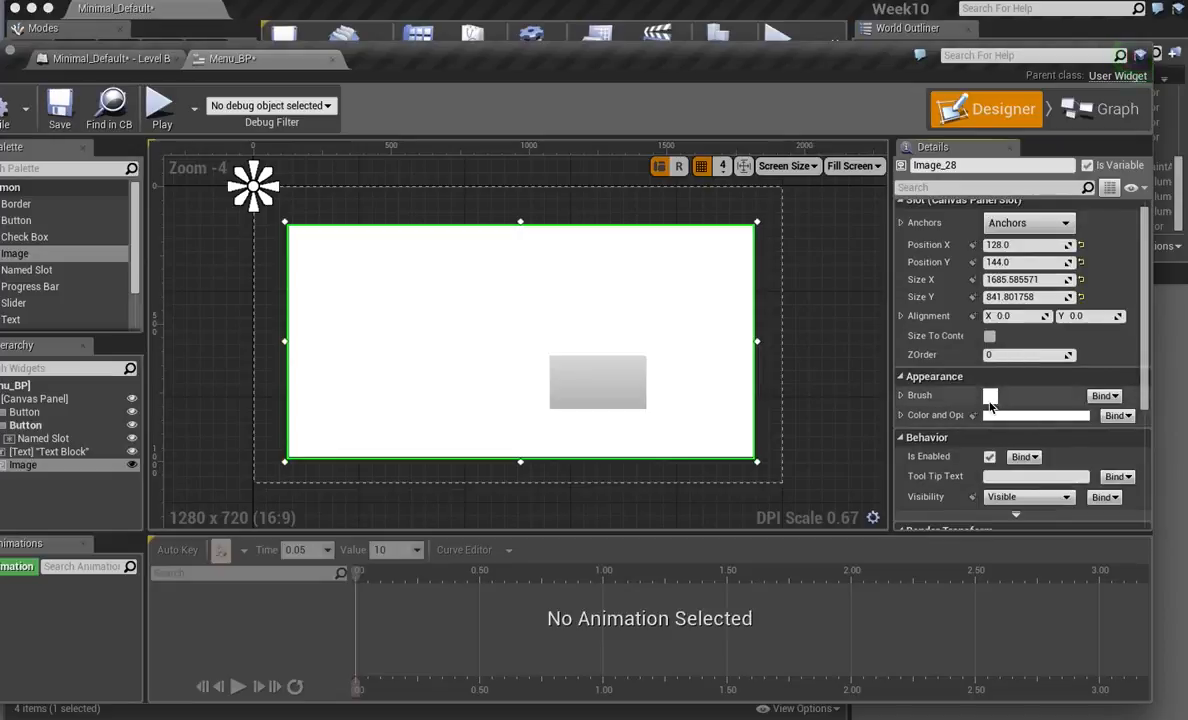
click(900, 395)
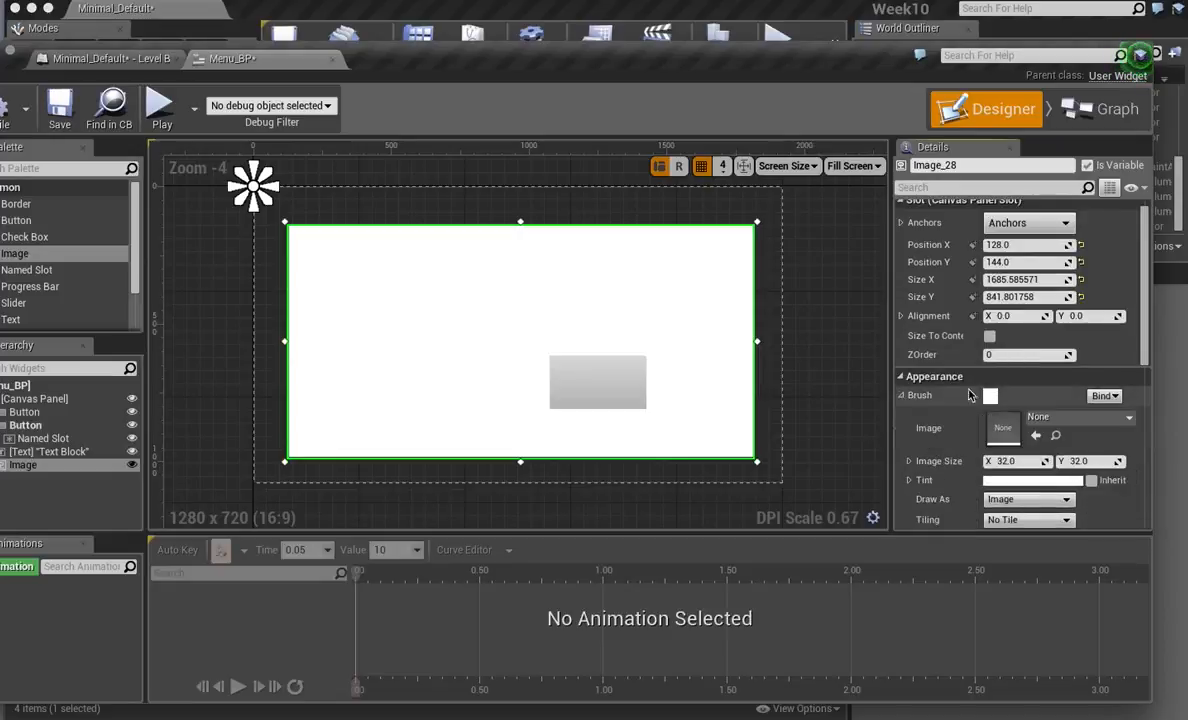
click(1080, 417)
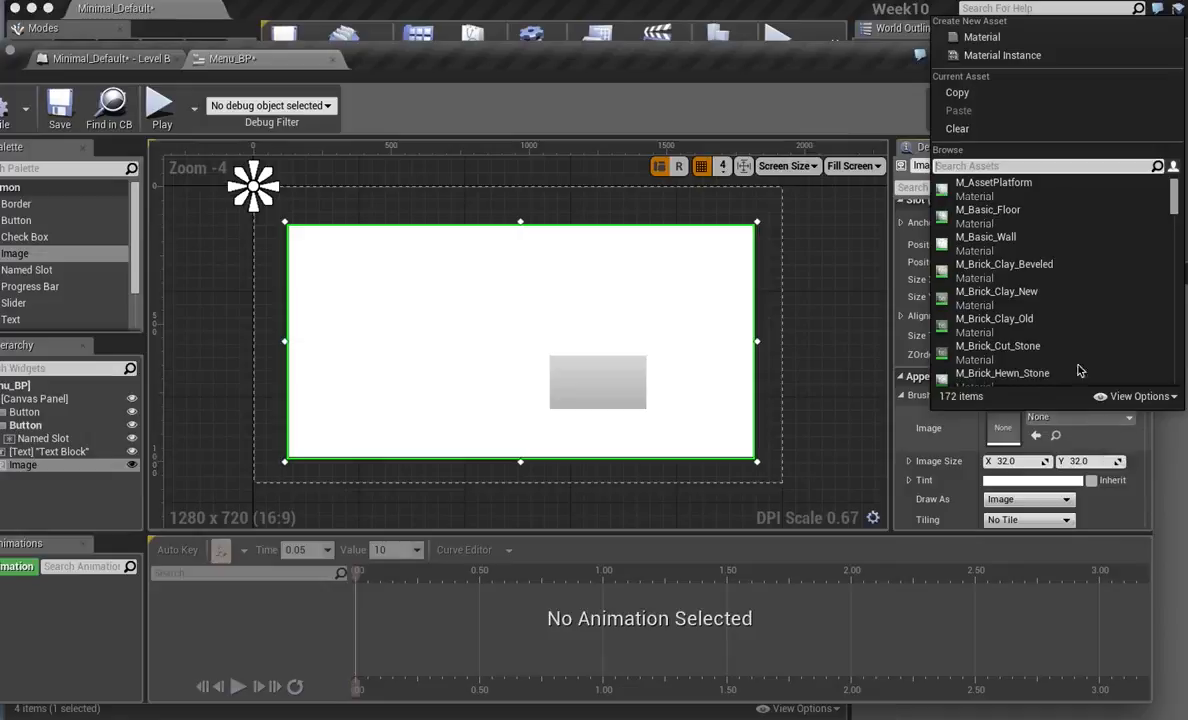
click(985, 238)
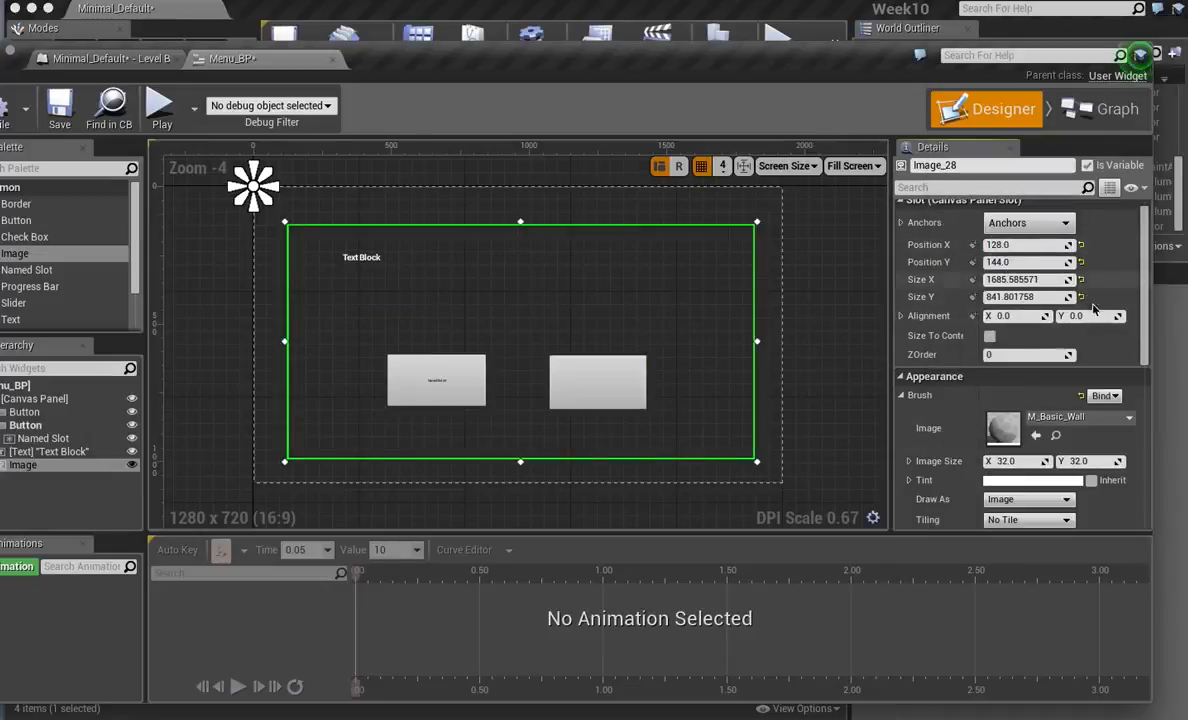
click(1106, 424)
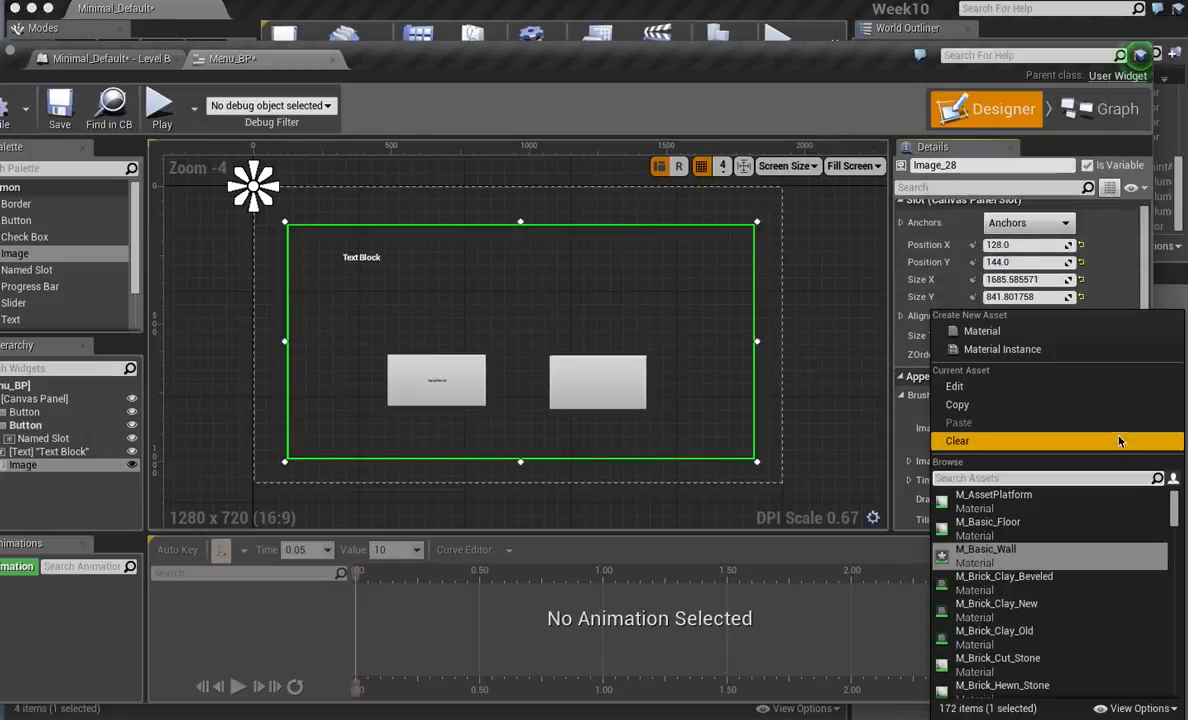
click(822, 295)
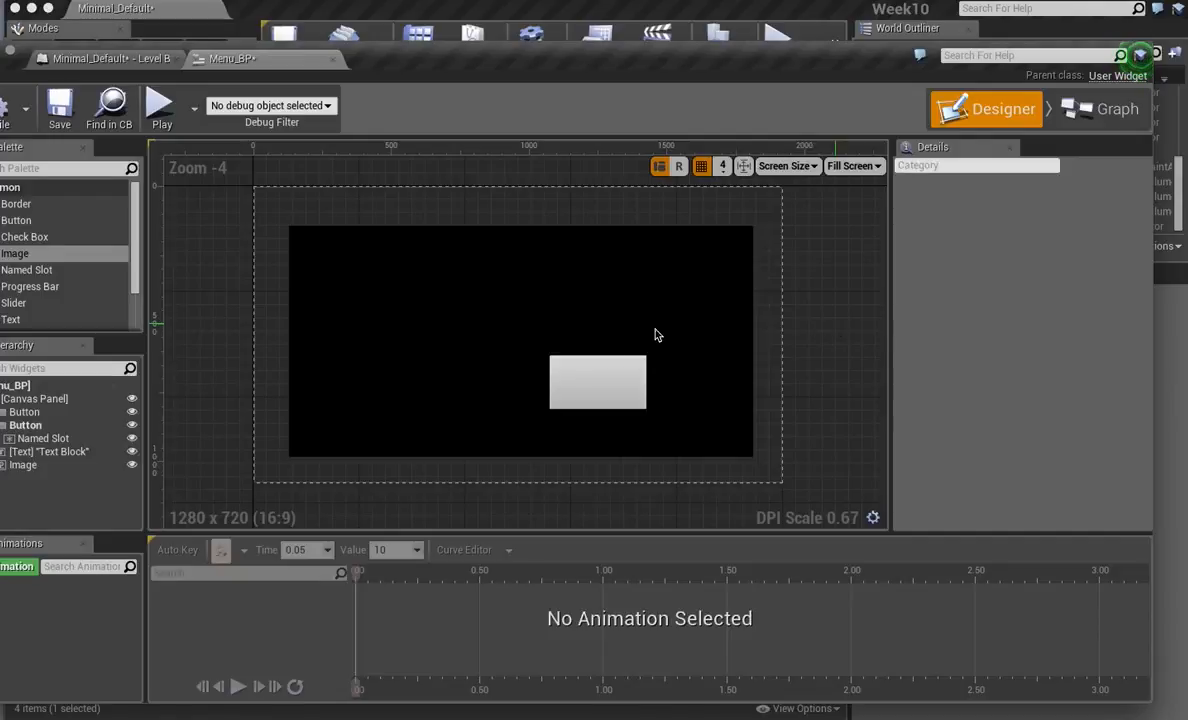
Move the widget editor window aside and close it to return to the level editor.
drag(420, 67, 473, 33)
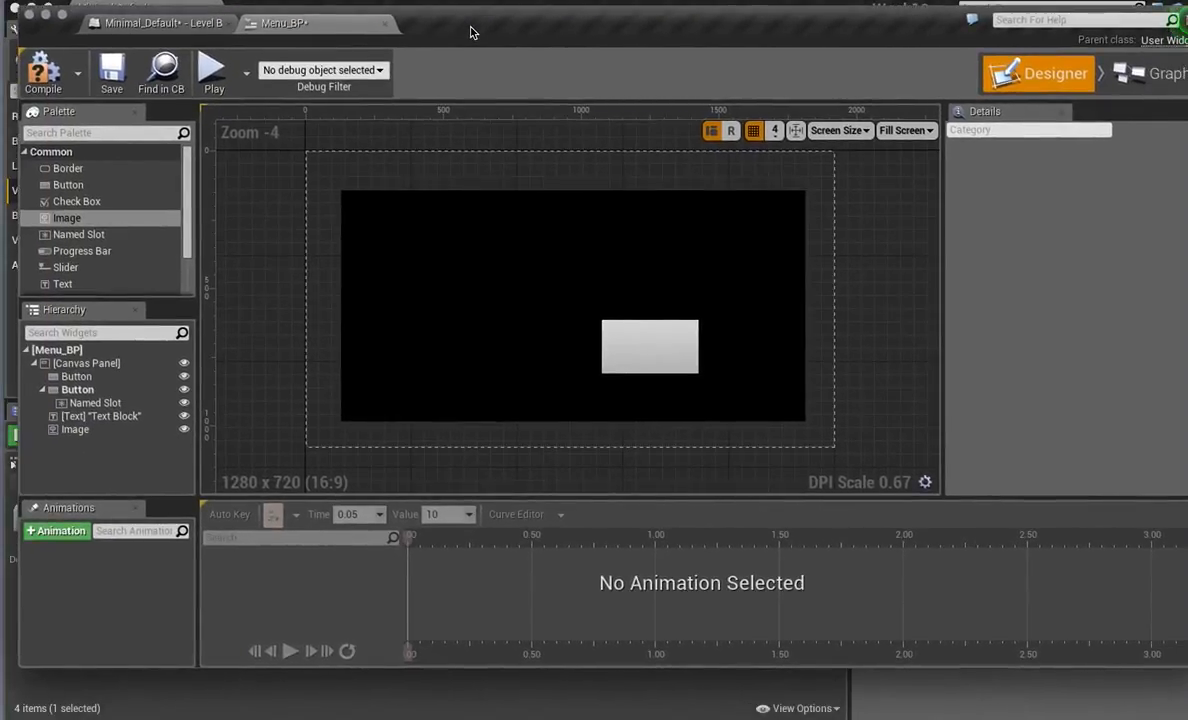
drag(473, 33, 610, 277)
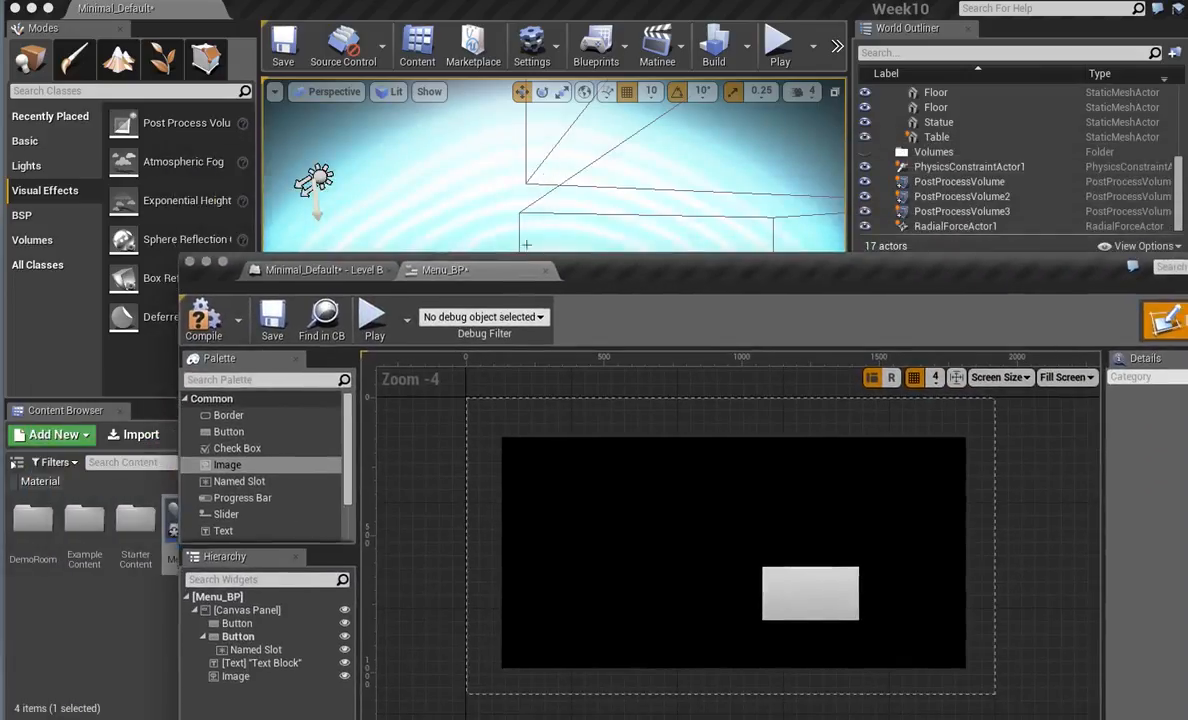
click(191, 264)
Place a basic Cube on the platform in front of the table and raise it onto the platform's surface.
right_drag(491, 223, 536, 288)
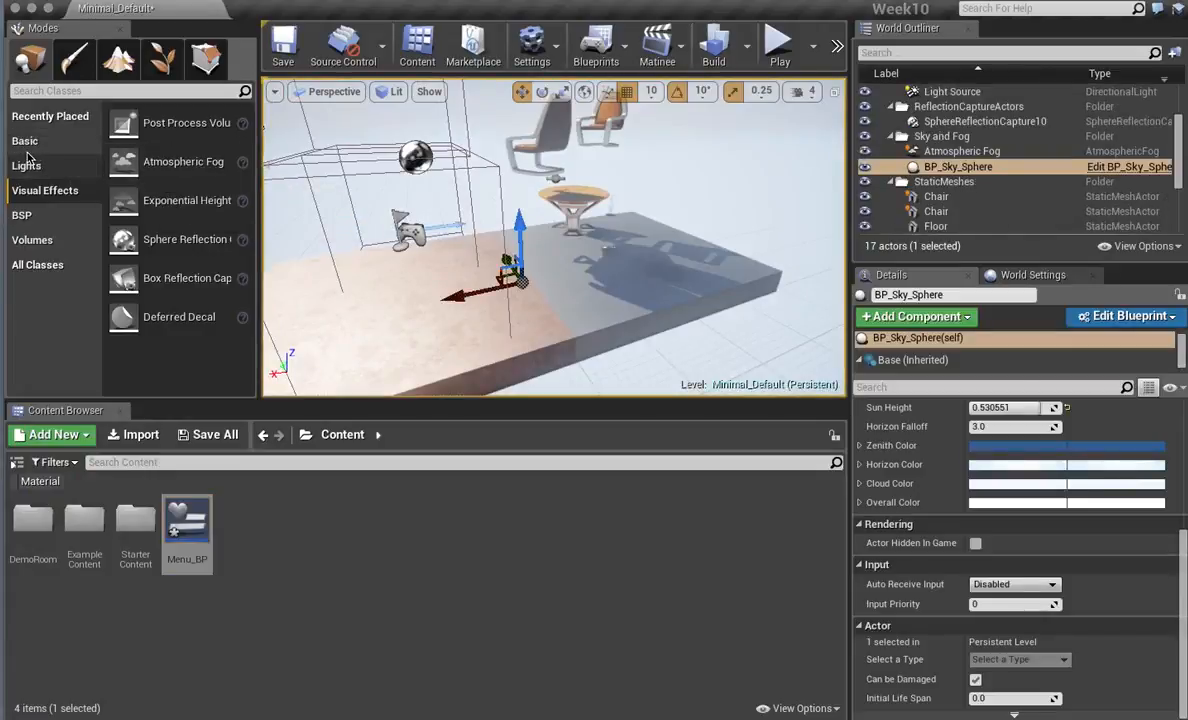
click(25, 142)
drag(150, 278, 595, 268)
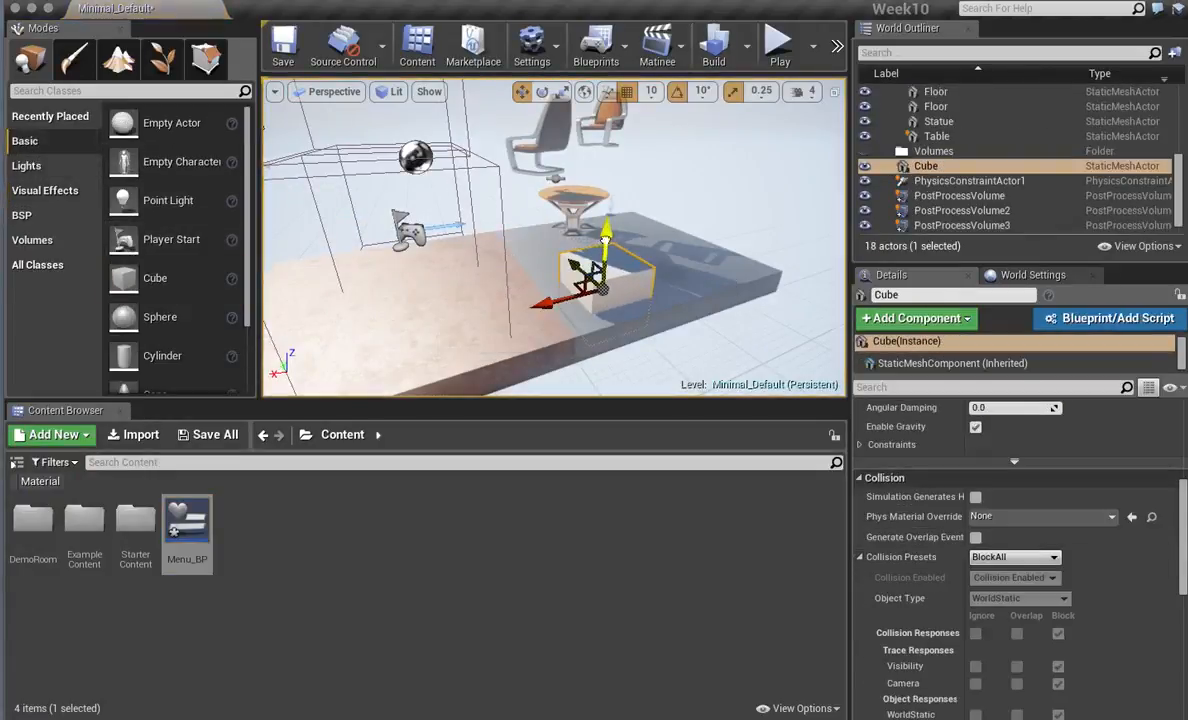
drag(605, 183, 601, 156)
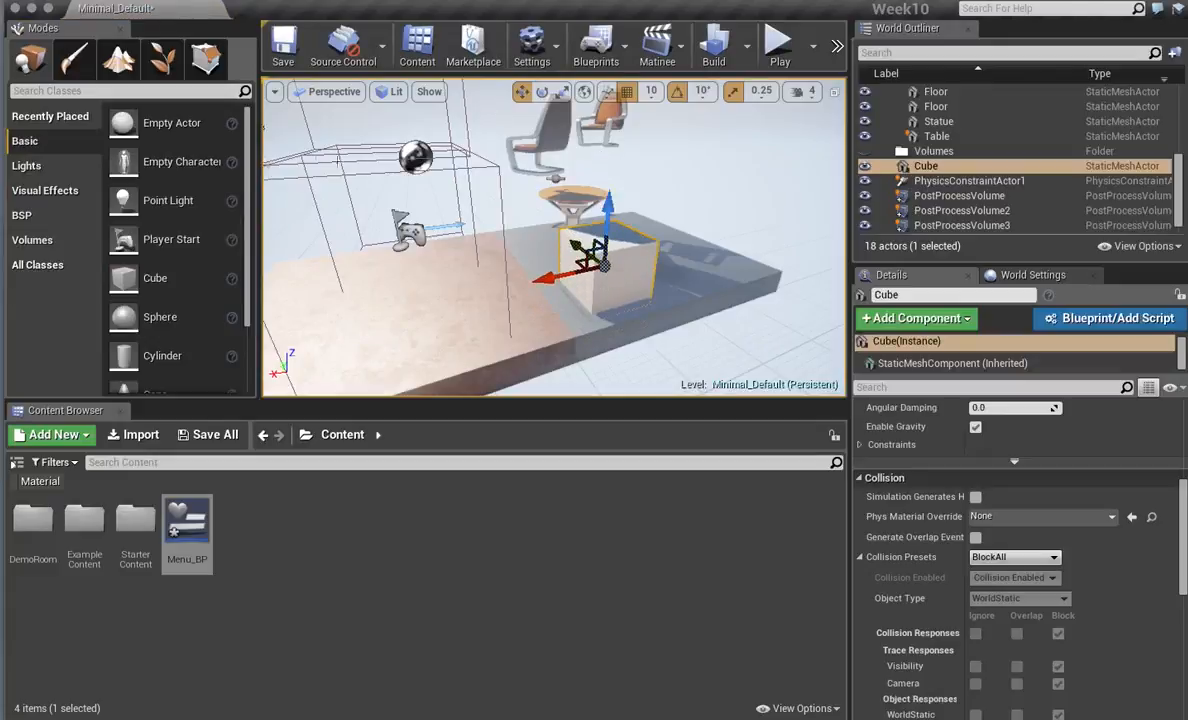
Find Scene Capture 2D among the placeable actors, place one at the platform's edge beside the cube, and turn it around the vertical axis.
click(104, 92)
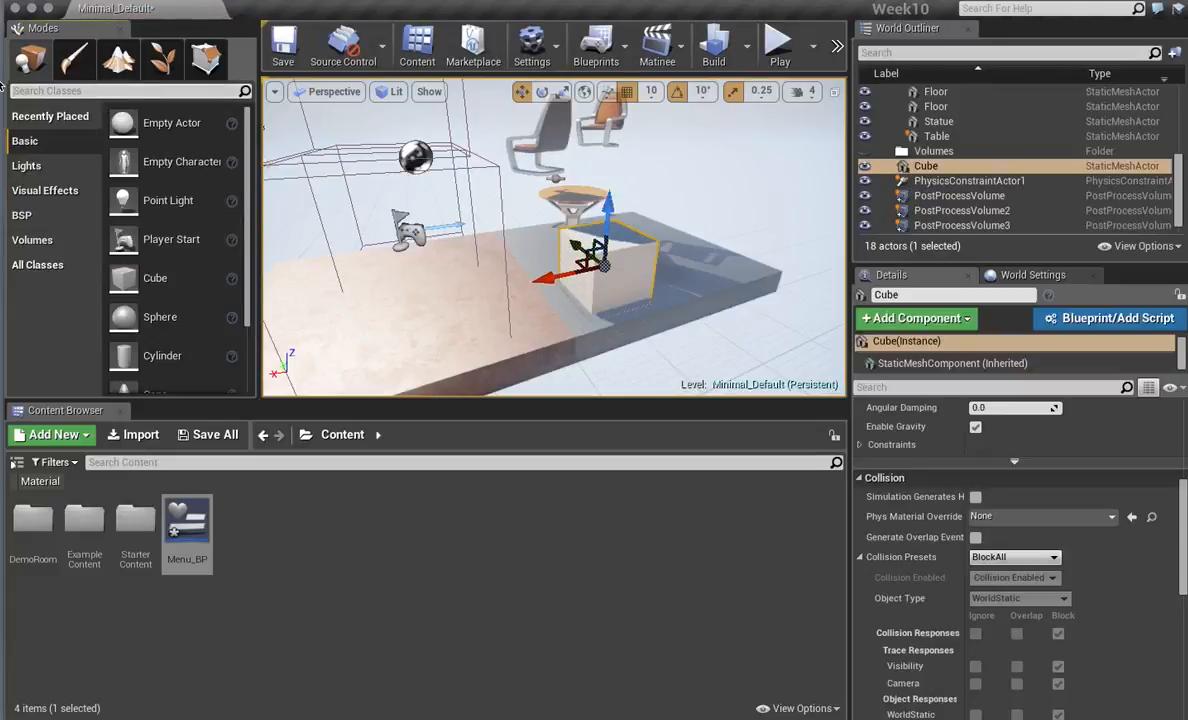
text(scene)
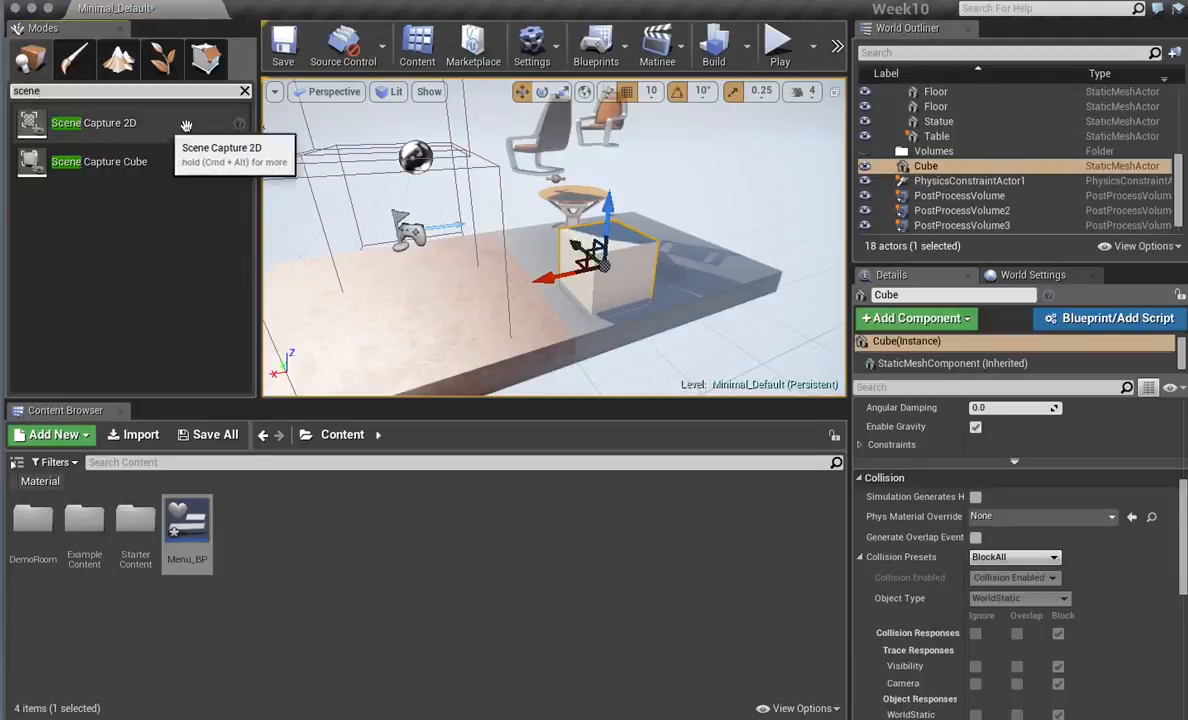
drag(80, 127, 712, 290)
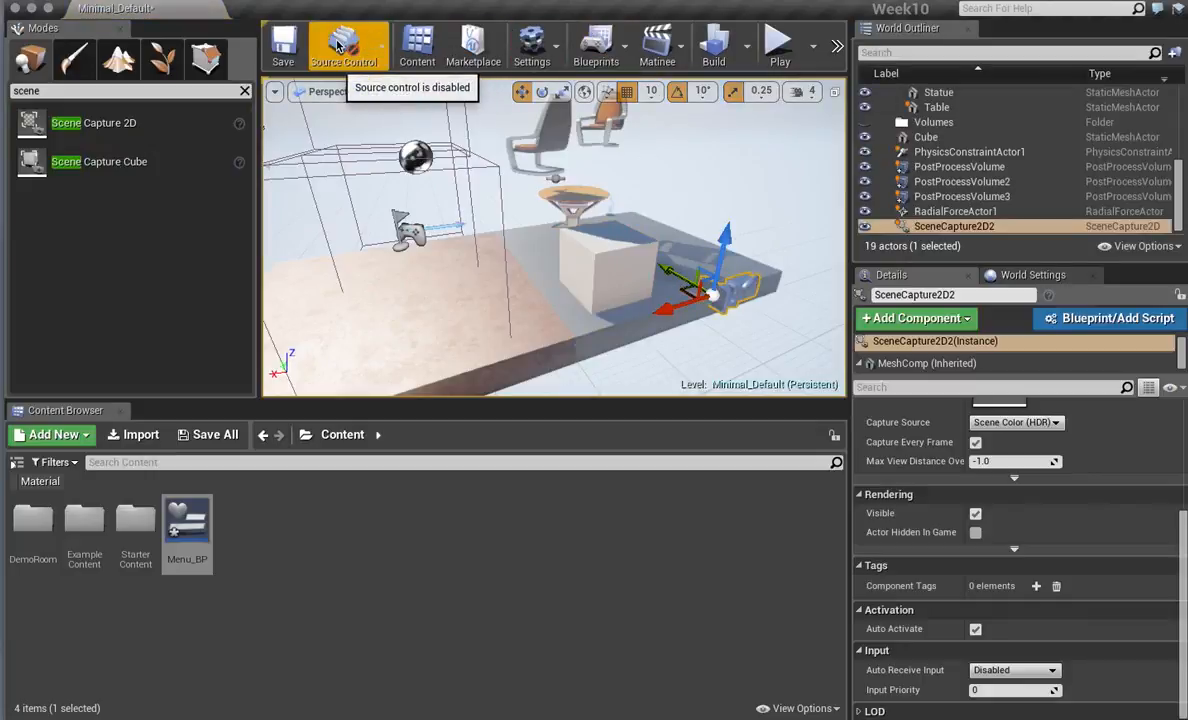
click(543, 92)
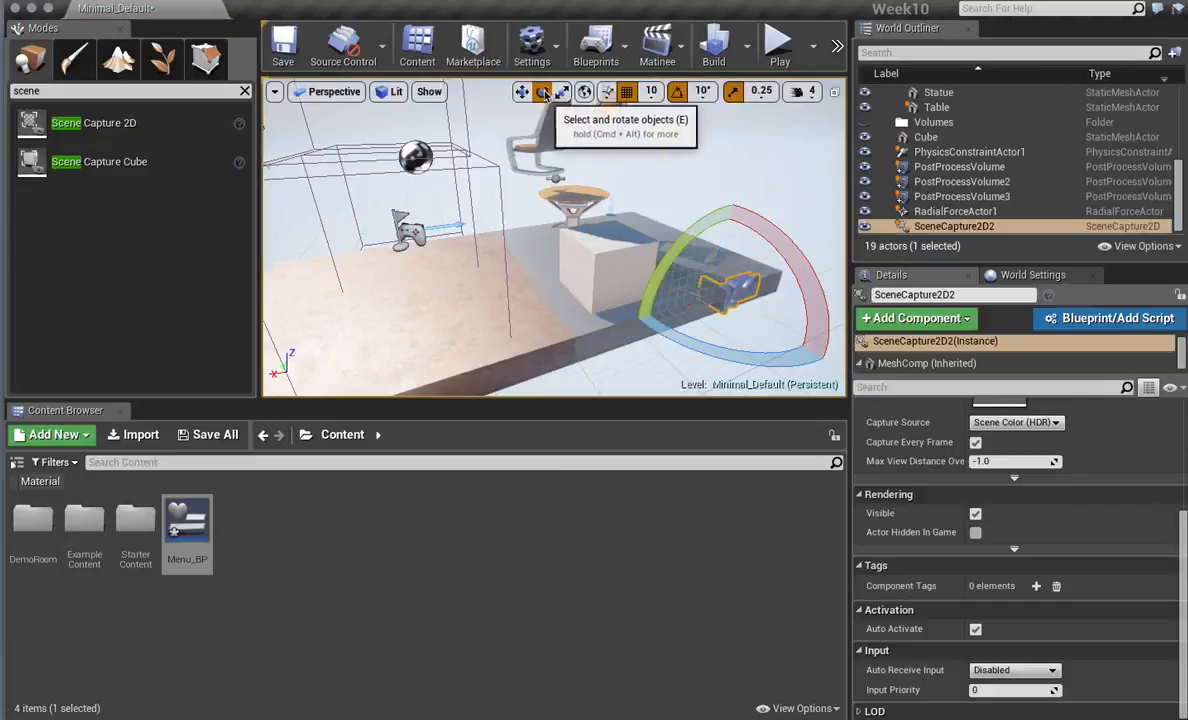
drag(628, 310, 632, 318)
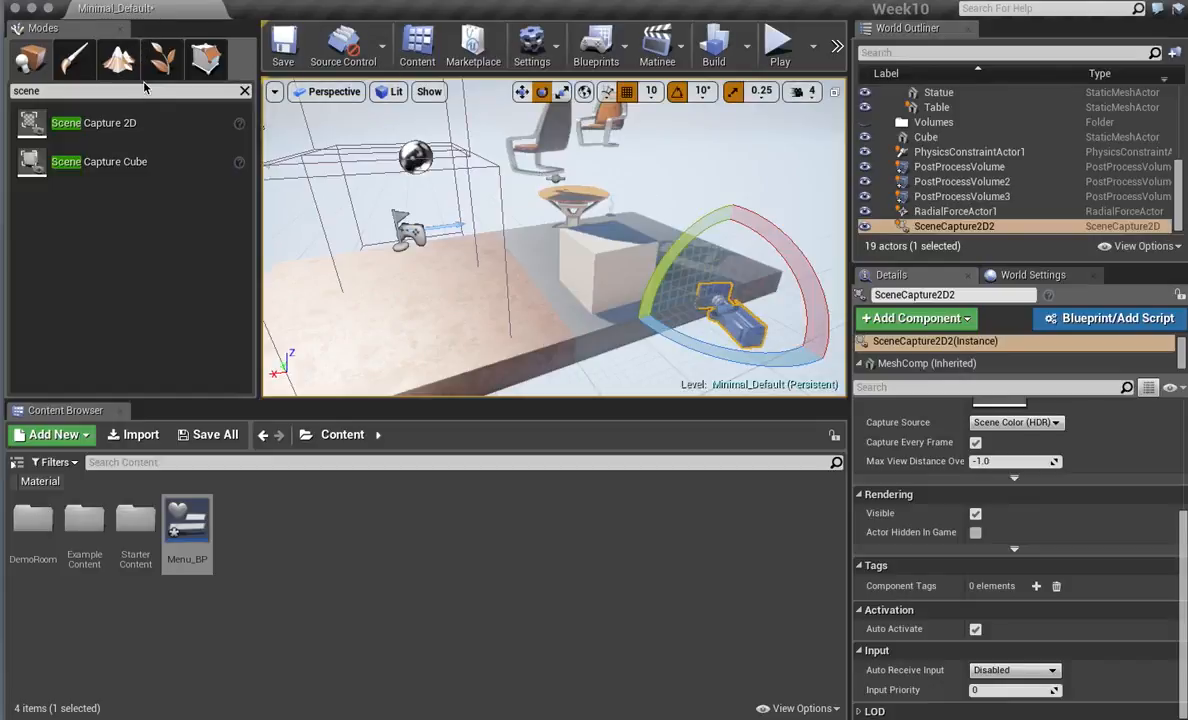
Raise the scene capture to about 120 cm and rotate it to about 30° around Z so it faces the cube.
scroll(583, 205, up, 4)
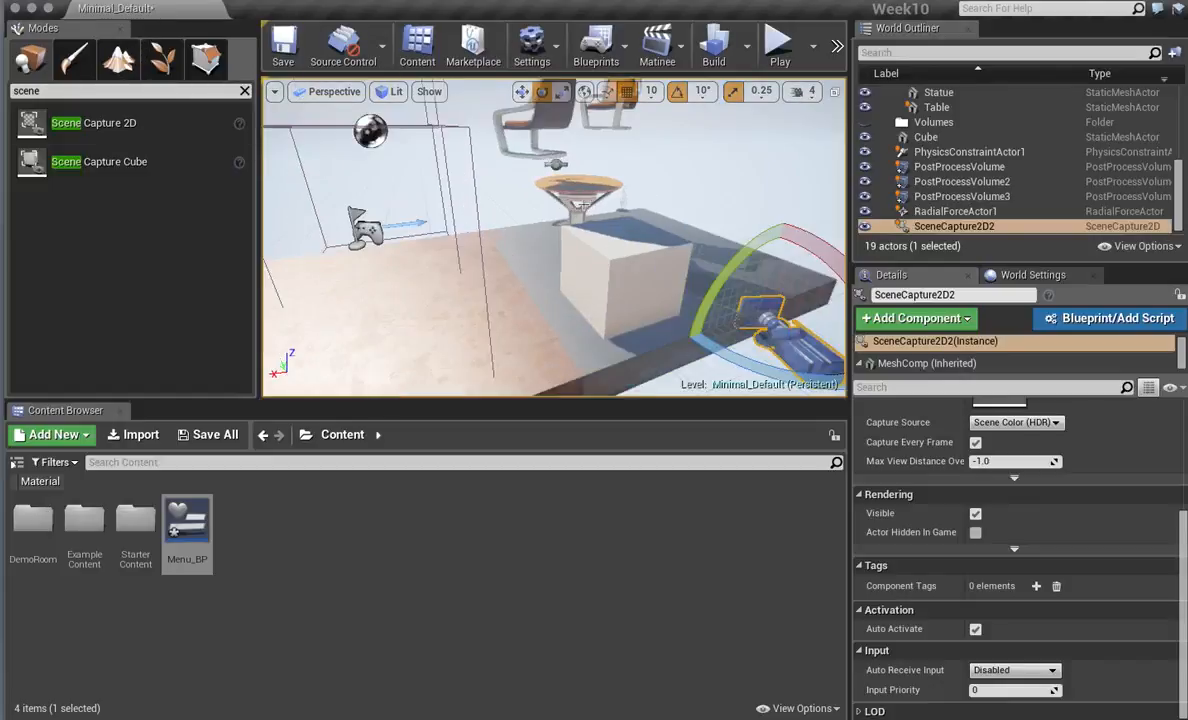
click(521, 91)
drag(781, 257, 795, 181)
alt+drag(734, 121, 721, 177)
alt+drag(518, 311, 610, 278)
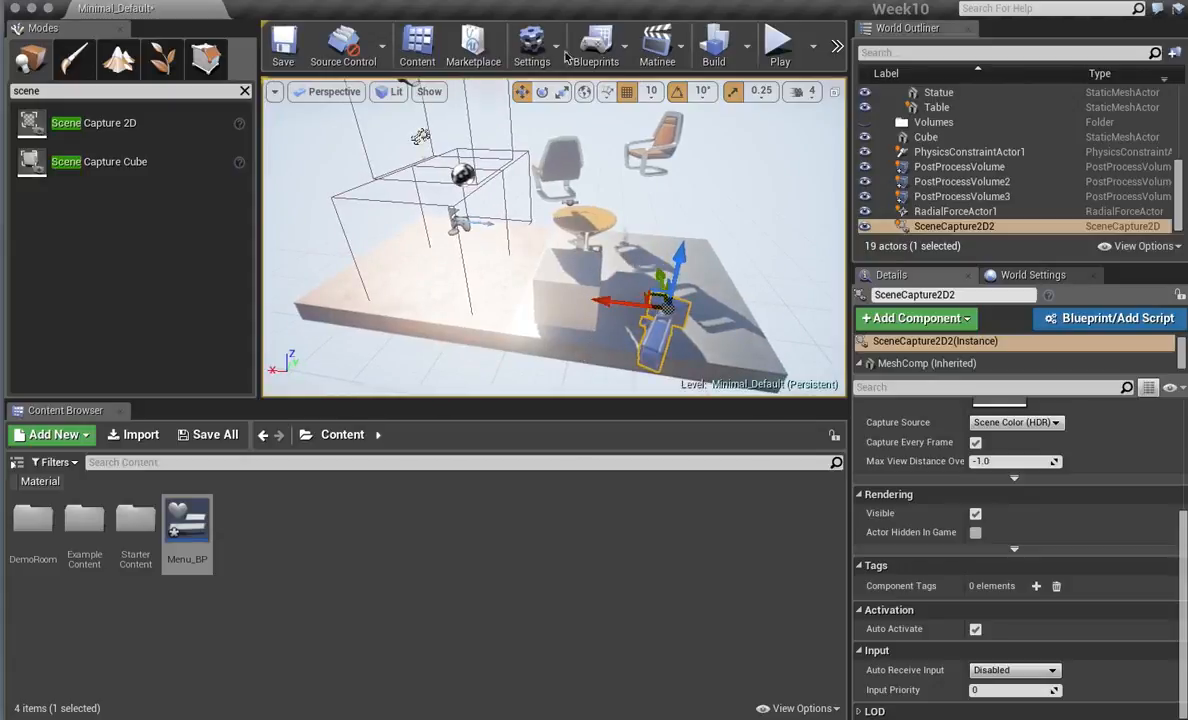
click(541, 91)
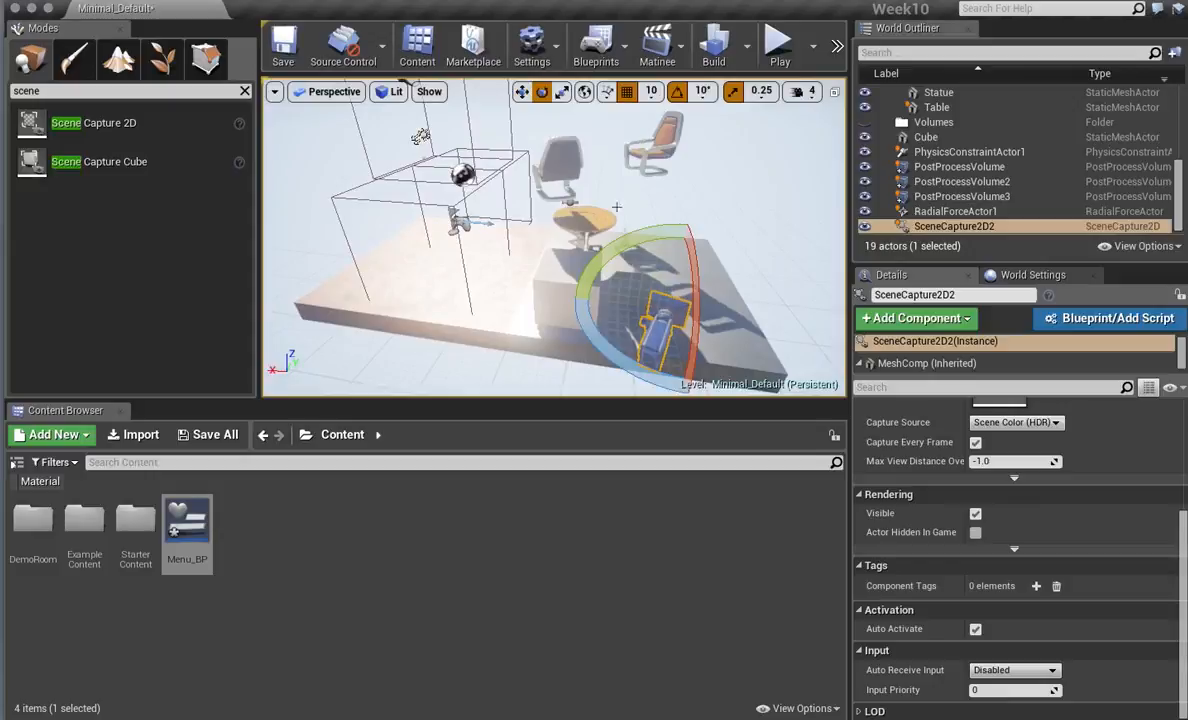
drag(600, 352, 664, 289)
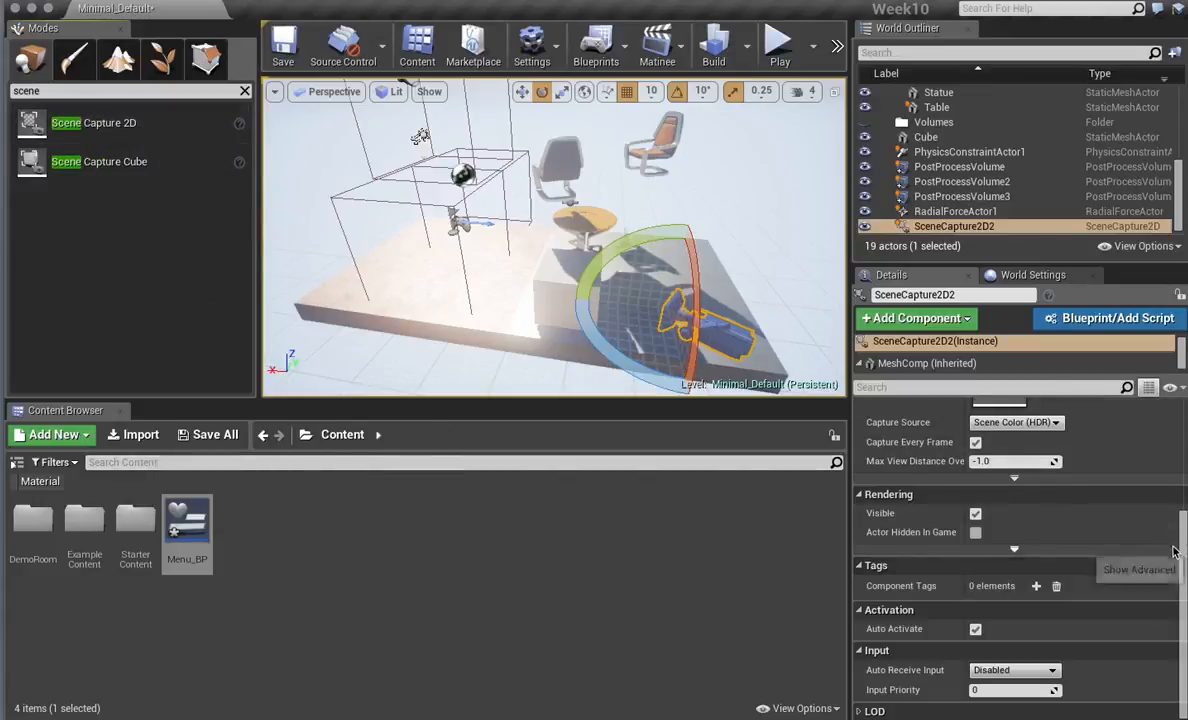
drag(1178, 519, 1182, 388)
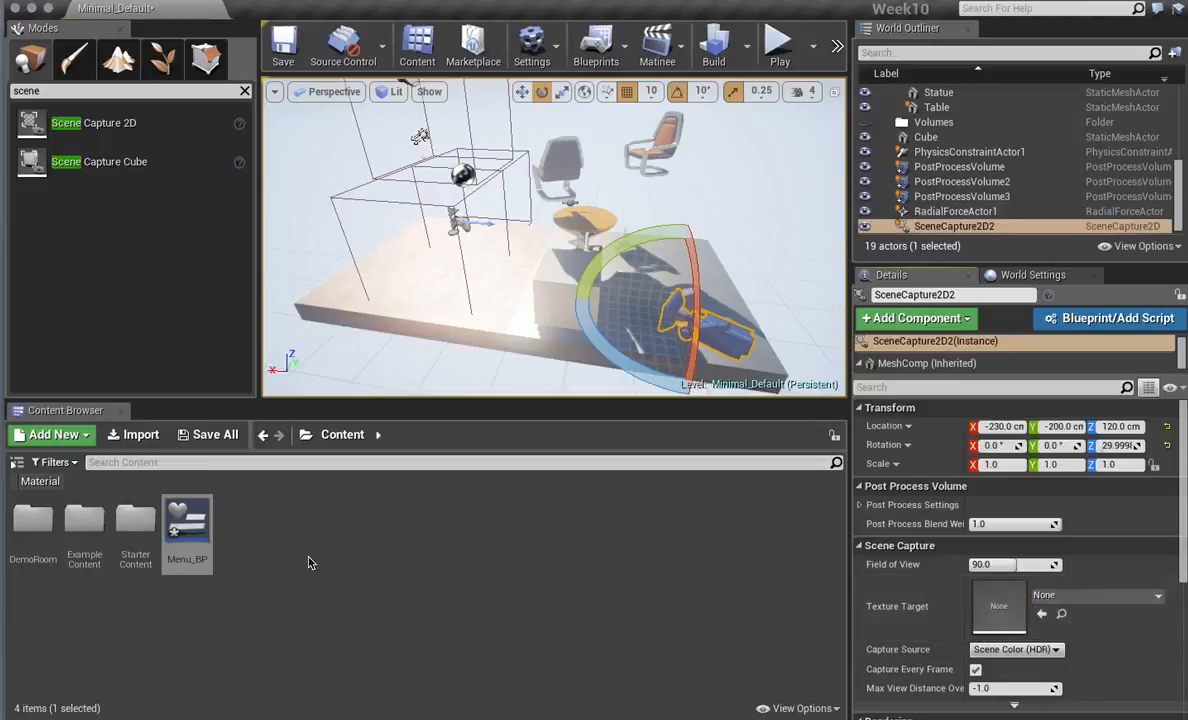
right_click(288, 522)
click(654, 535)
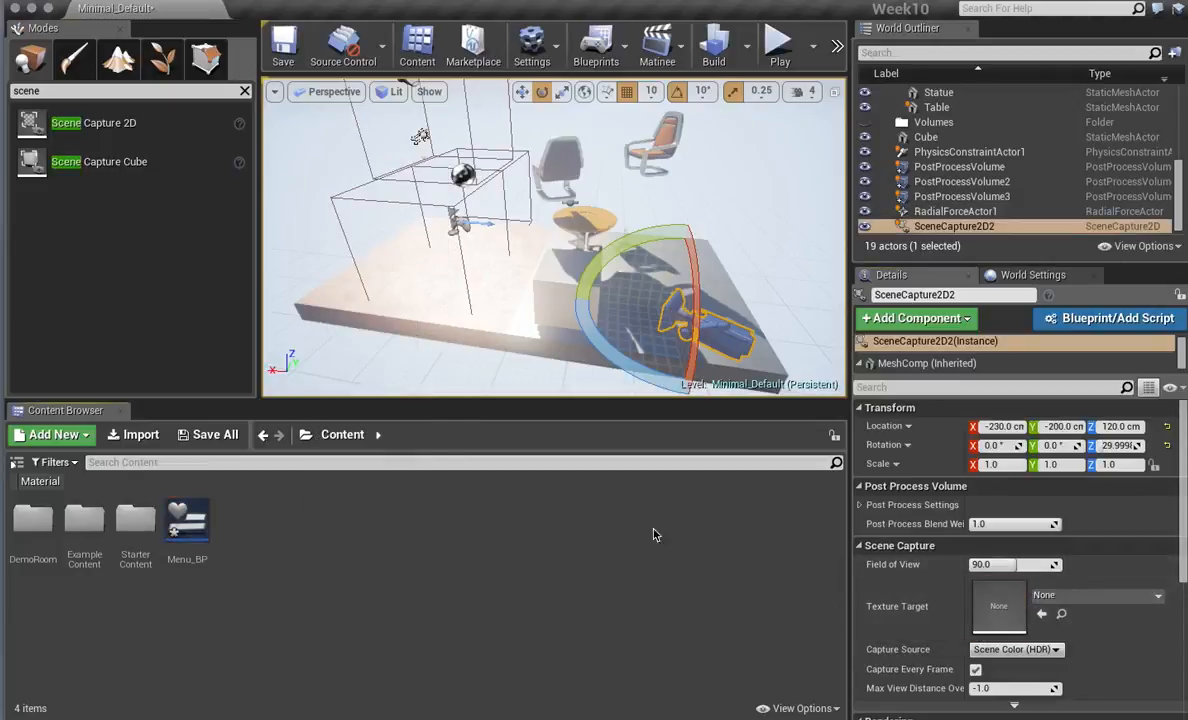
right_click(298, 521)
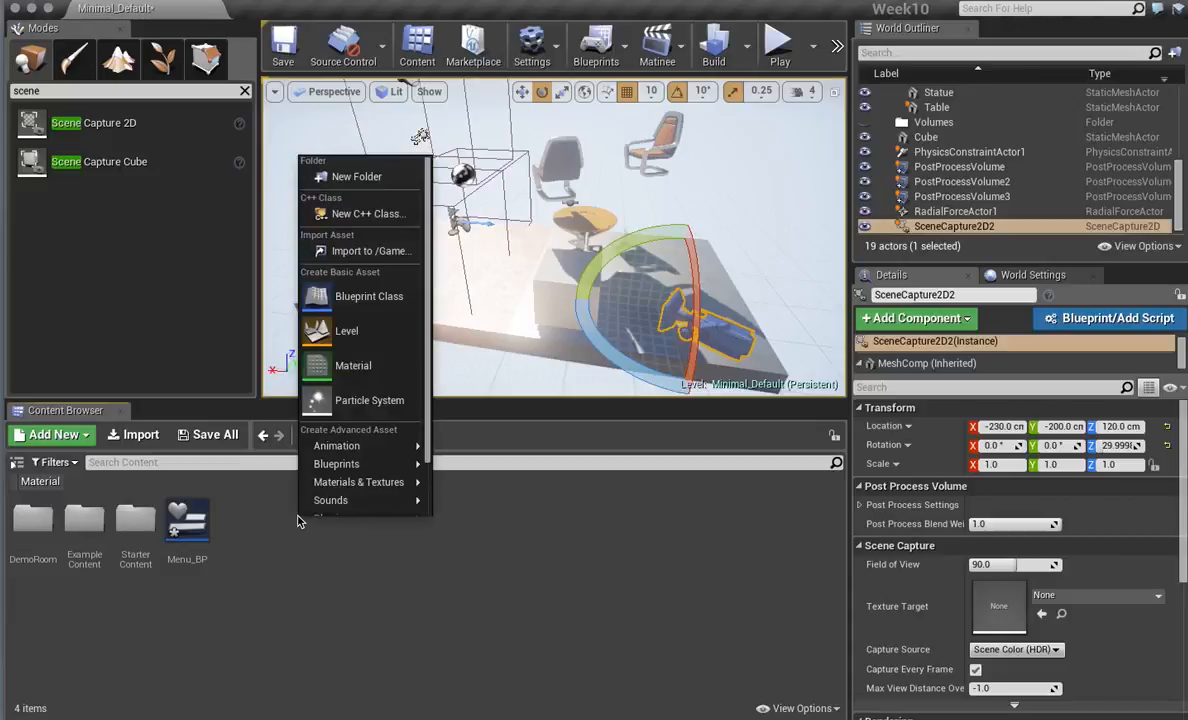
click(467, 522)
right_click(355, 515)
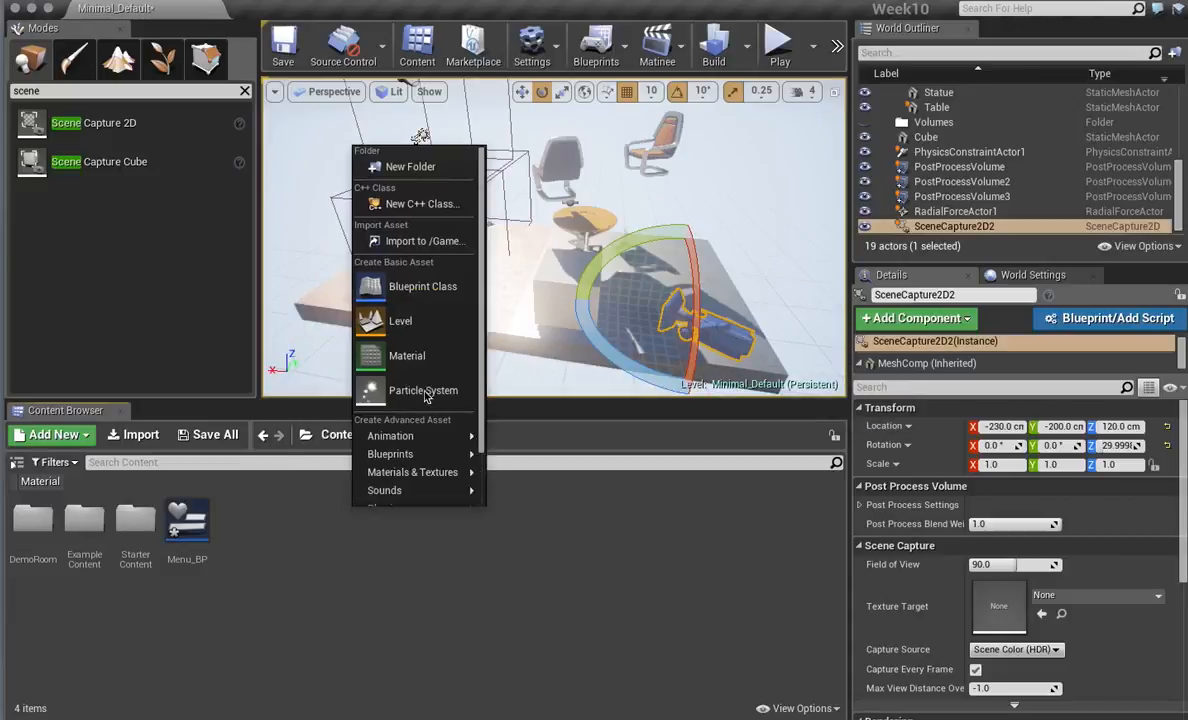
click(224, 523)
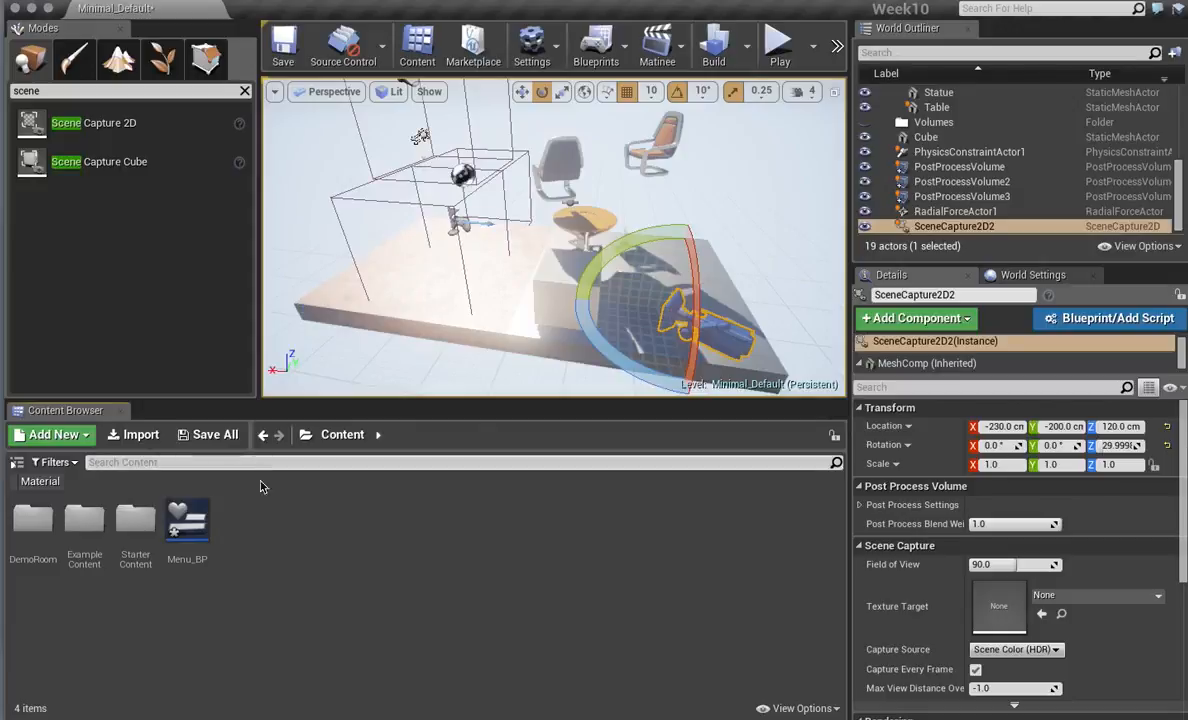
Create a Render Target in the Content folder with its default name and assign it as the scene capture's Texture Target.
right_click(288, 522)
mouse_move(350, 487)
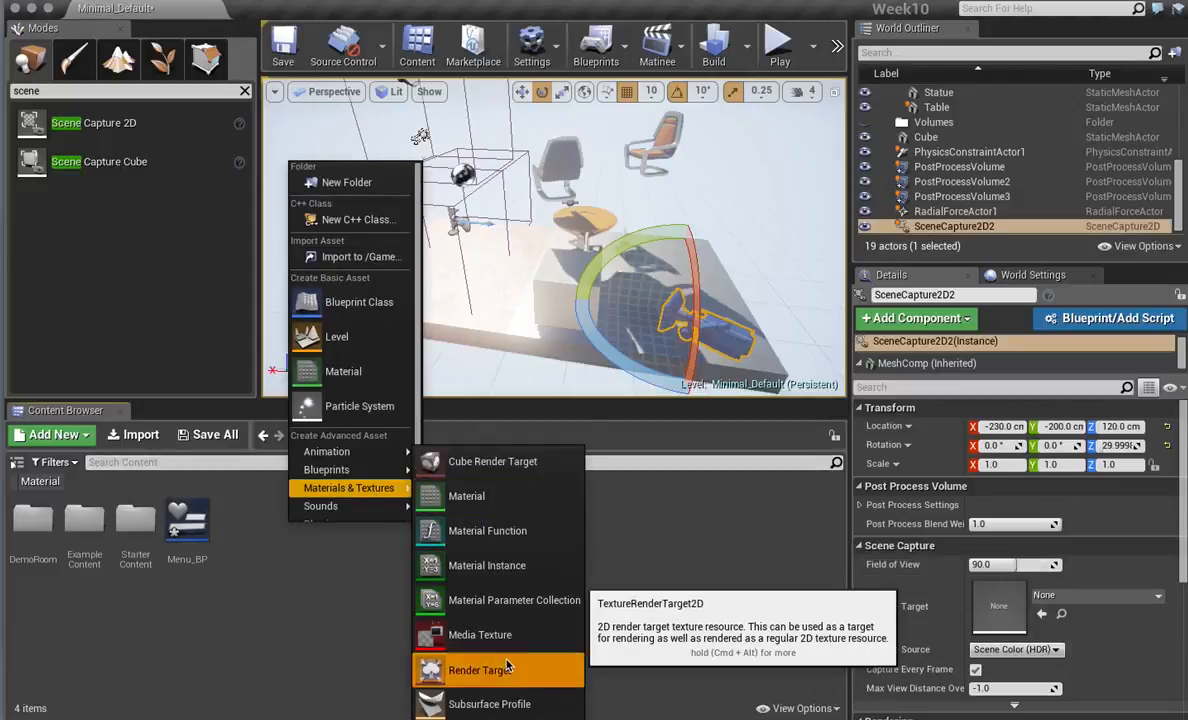
click(472, 668)
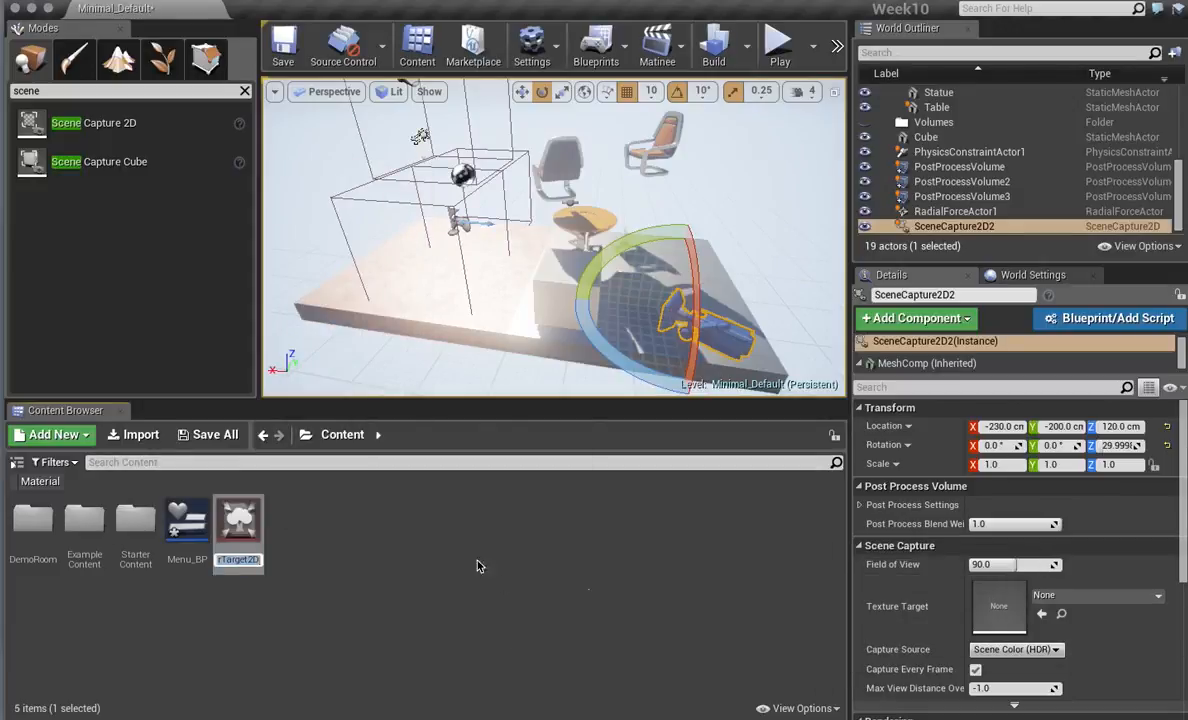
click(1078, 597)
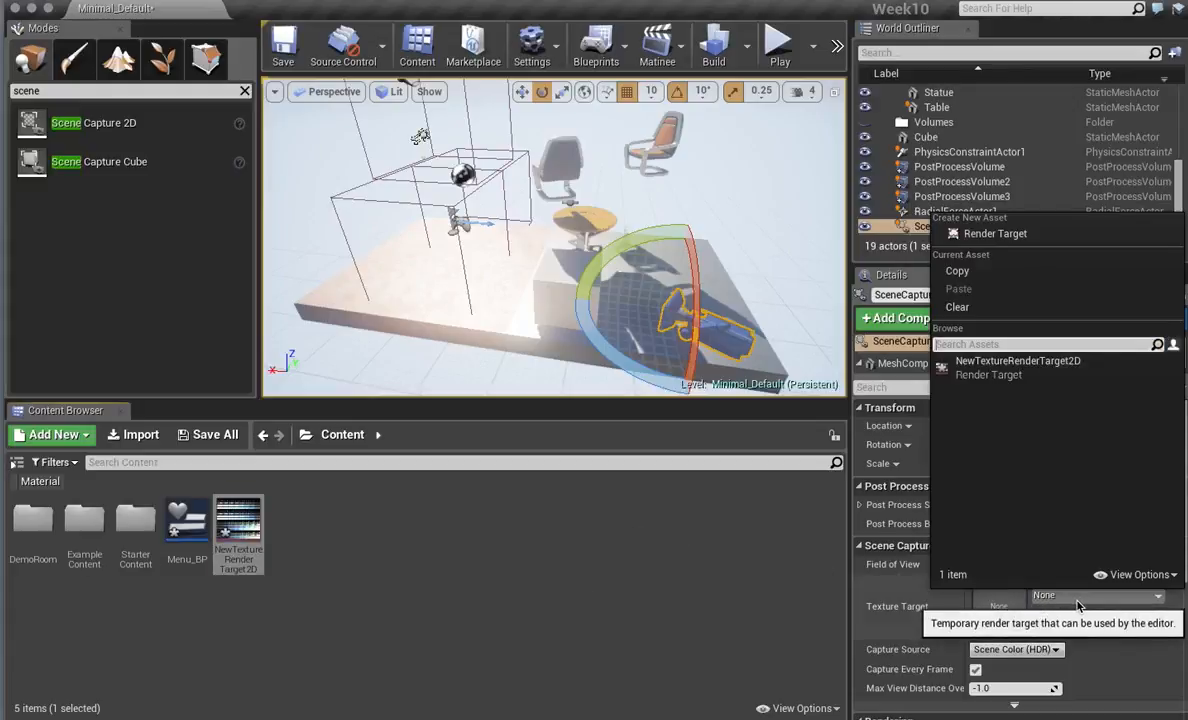
click(1031, 370)
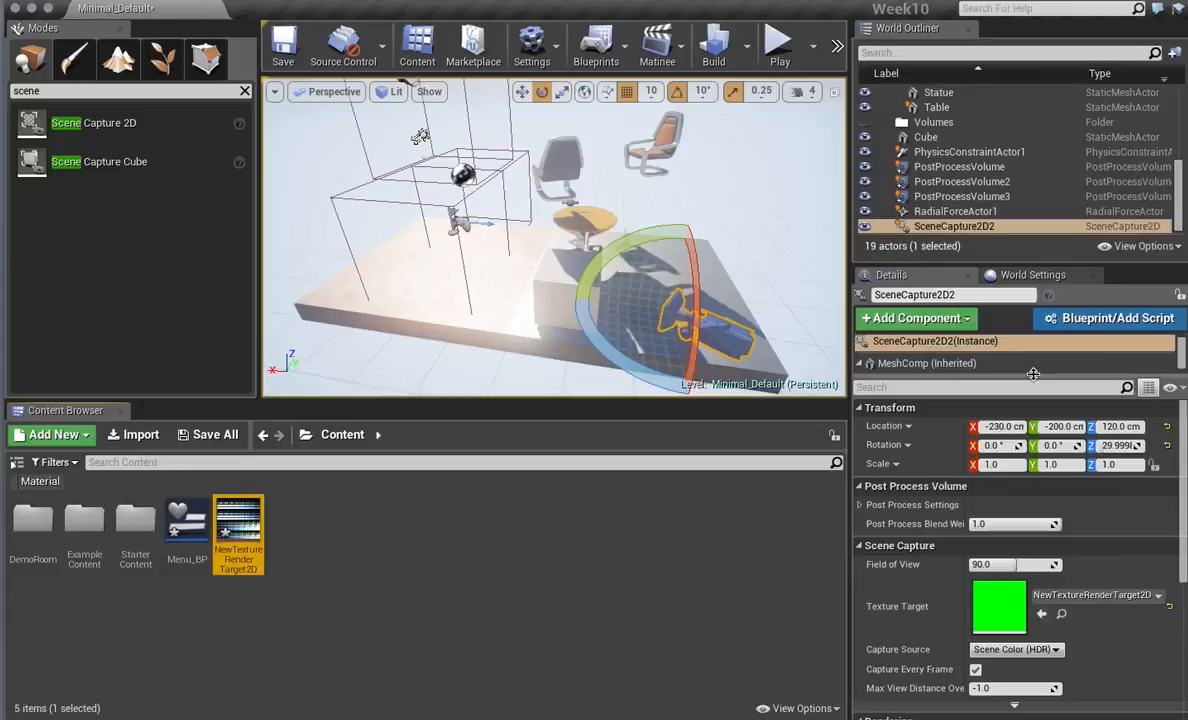
Open the NewTextureRenderTarget2D asset, examine the captured image, and close it.
mouse_move(243, 521)
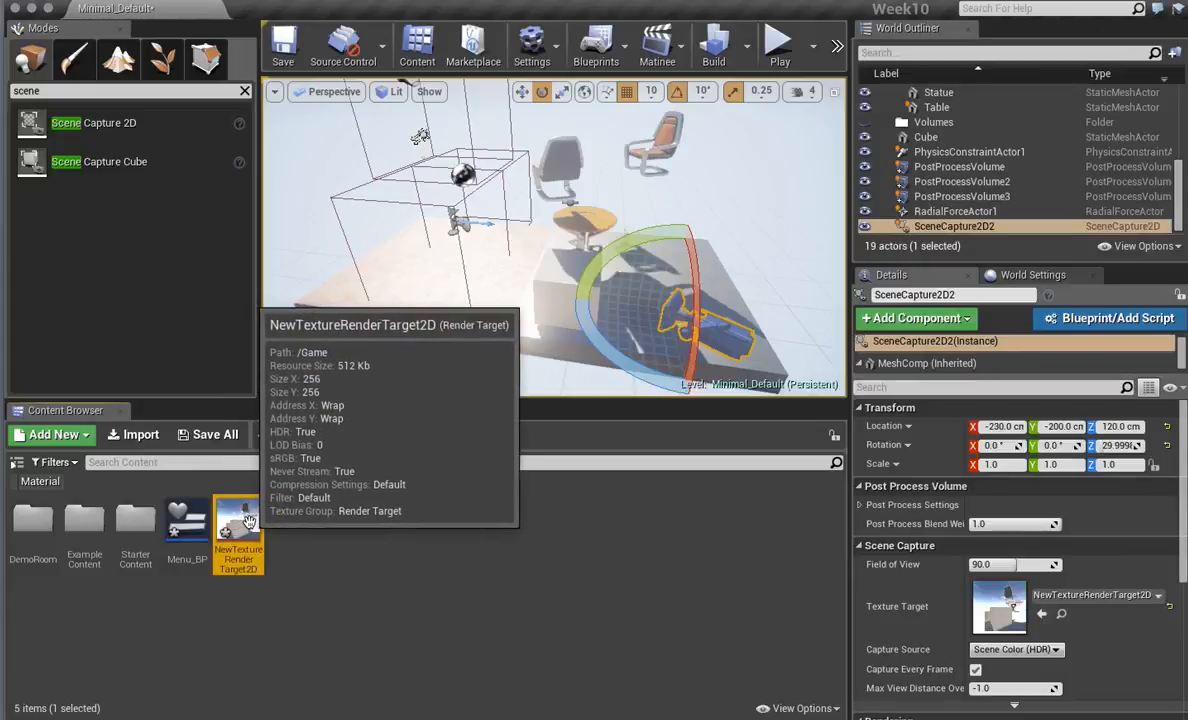
double_click(247, 522)
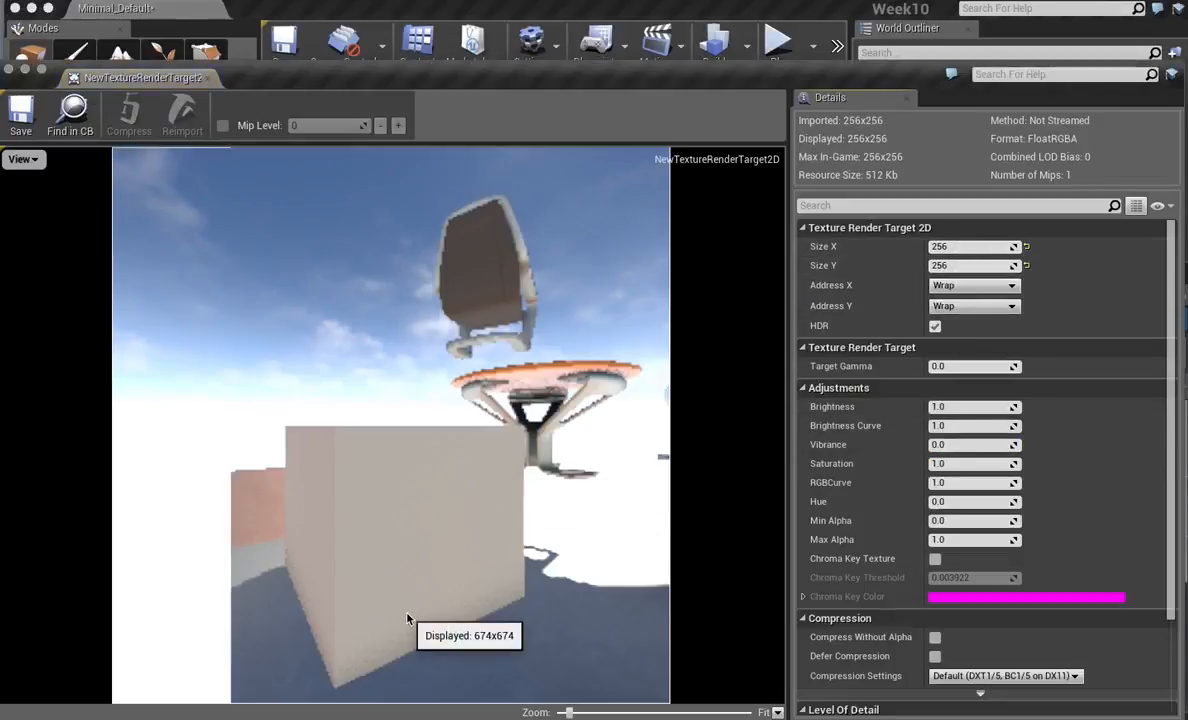
click(207, 79)
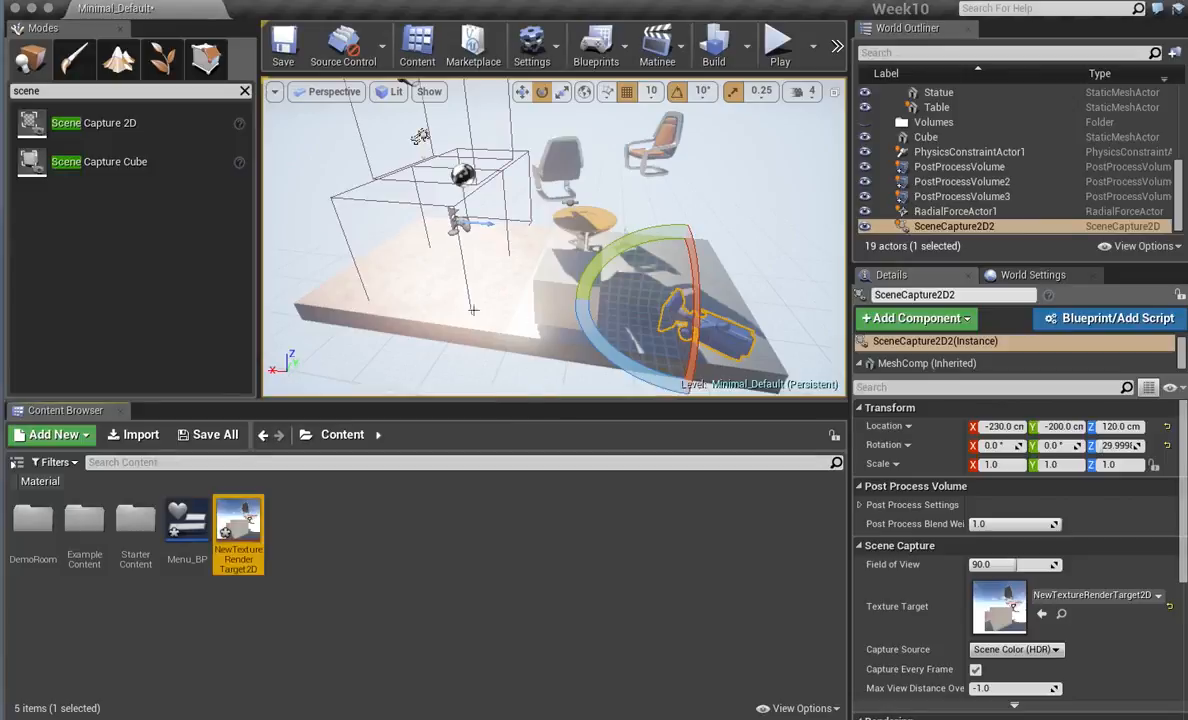
Create a material from the render target with its default name and apply it to the cube.
right_click(240, 528)
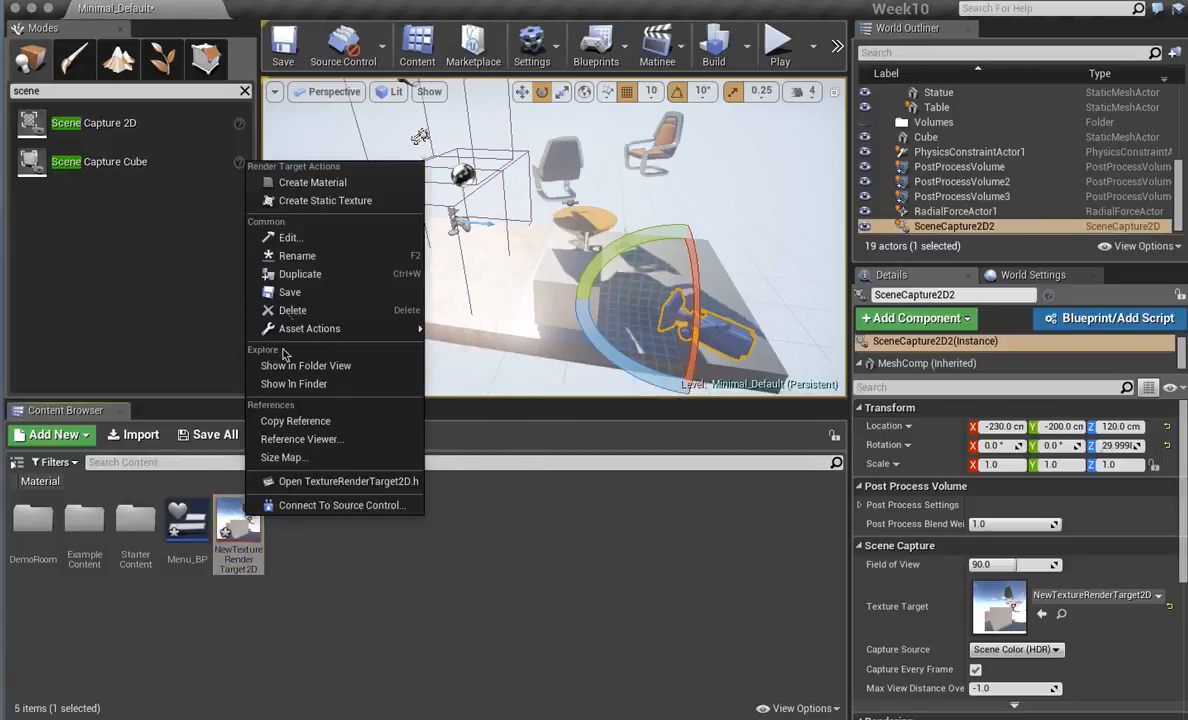
click(313, 182)
key(Return)
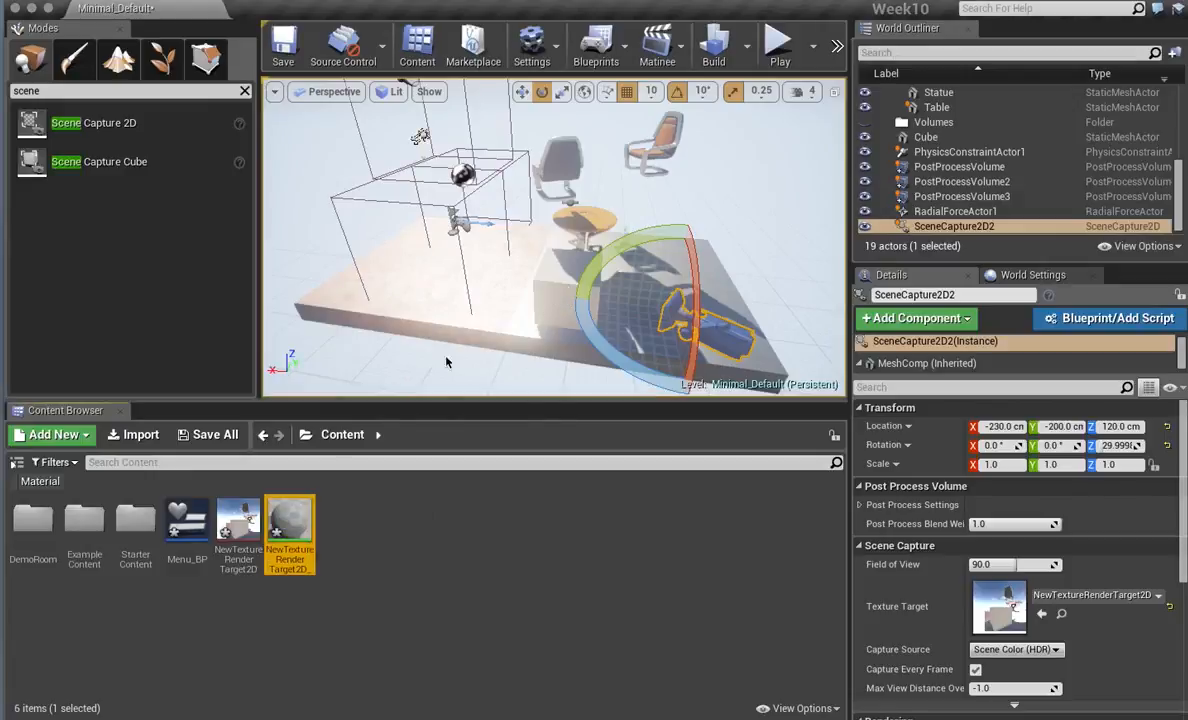
drag(290, 530, 538, 333)
right_drag(538, 300, 650, 280)
right_drag(440, 345, 501, 347)
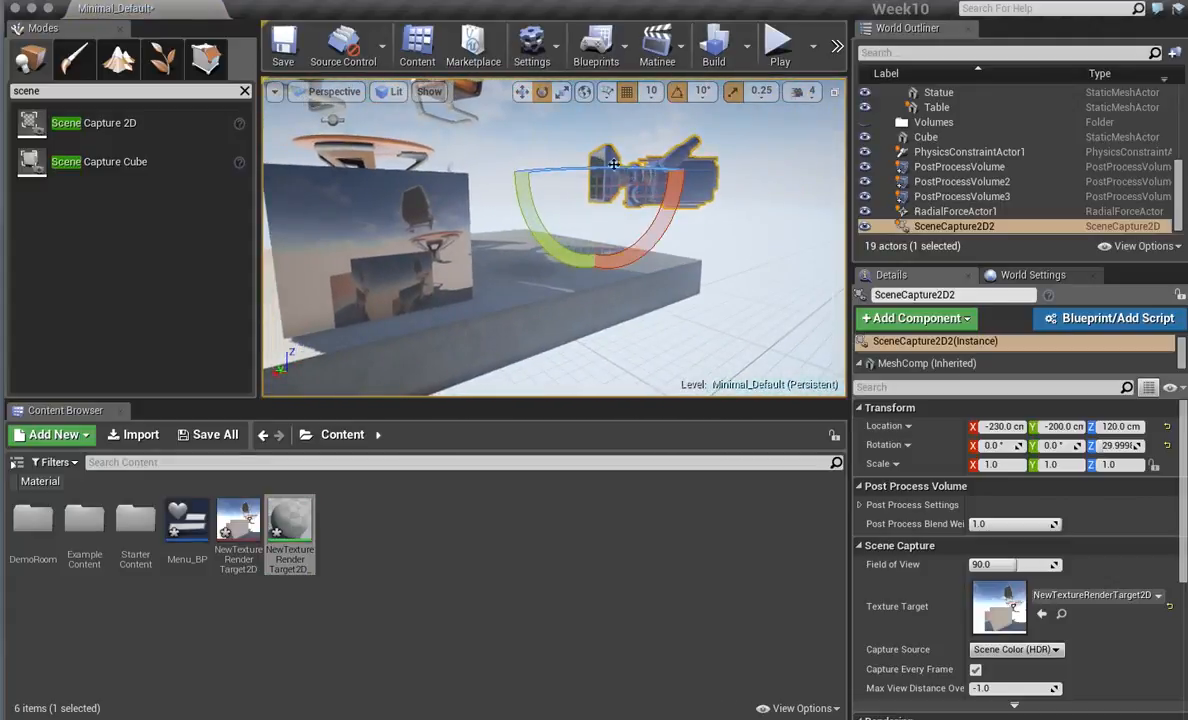
Lower the scene capture to about 90 cm and shift it beside the cube at about X -210, Y -150 cm.
click(521, 91)
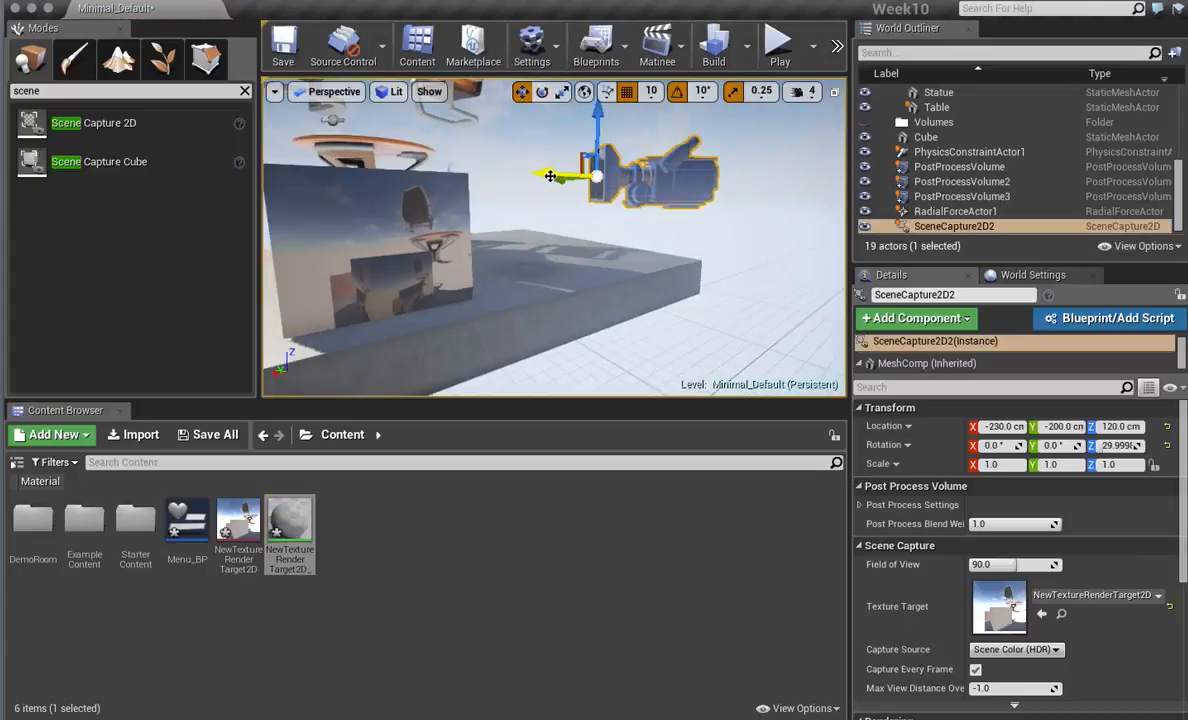
drag(550, 176, 490, 245)
drag(540, 172, 567, 178)
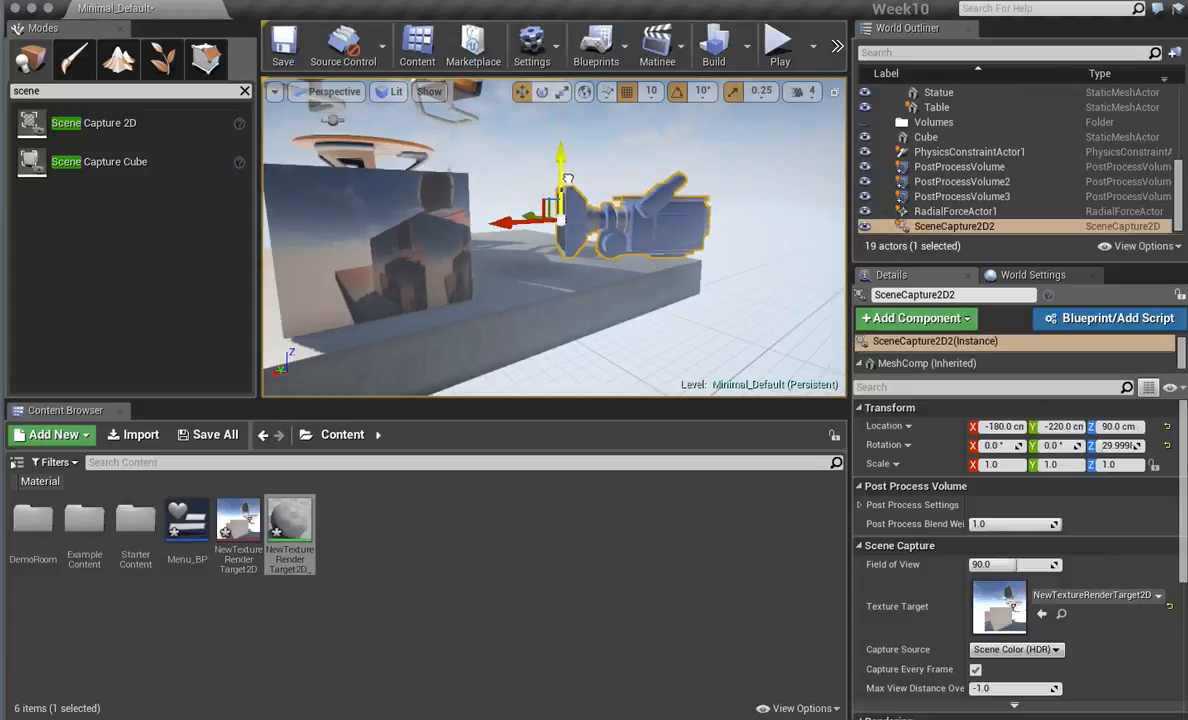
drag(505, 222, 550, 227)
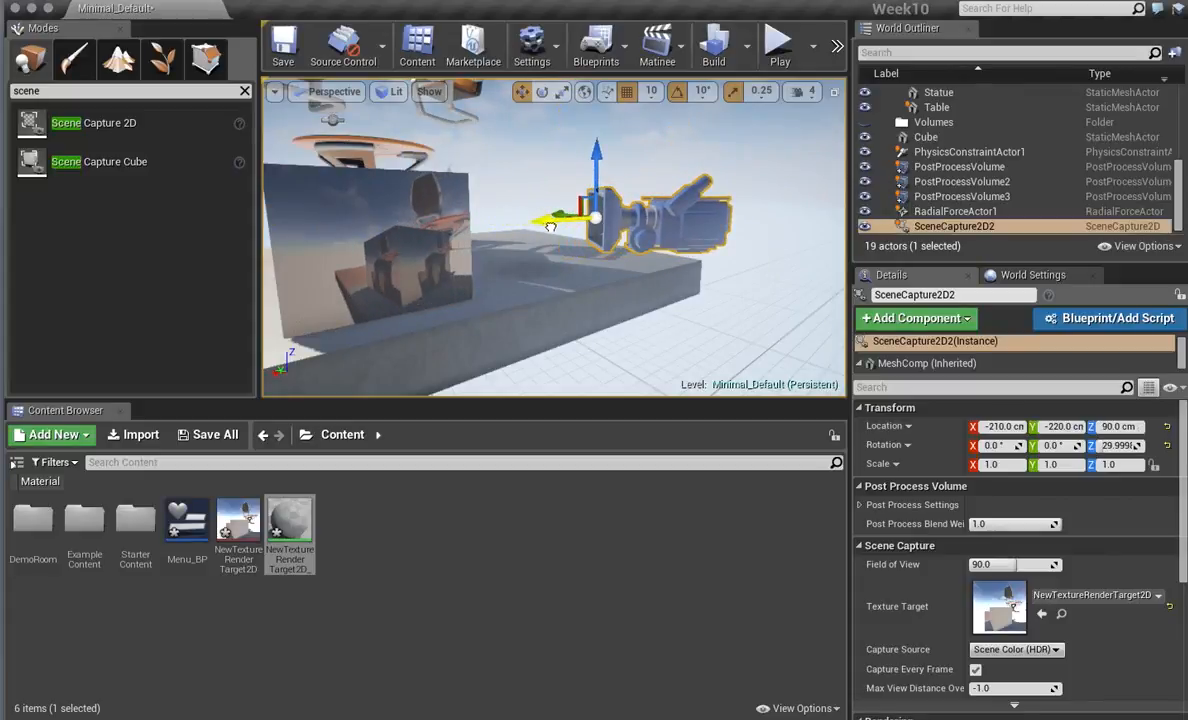
right_drag(557, 251, 524, 310)
drag(537, 300, 593, 291)
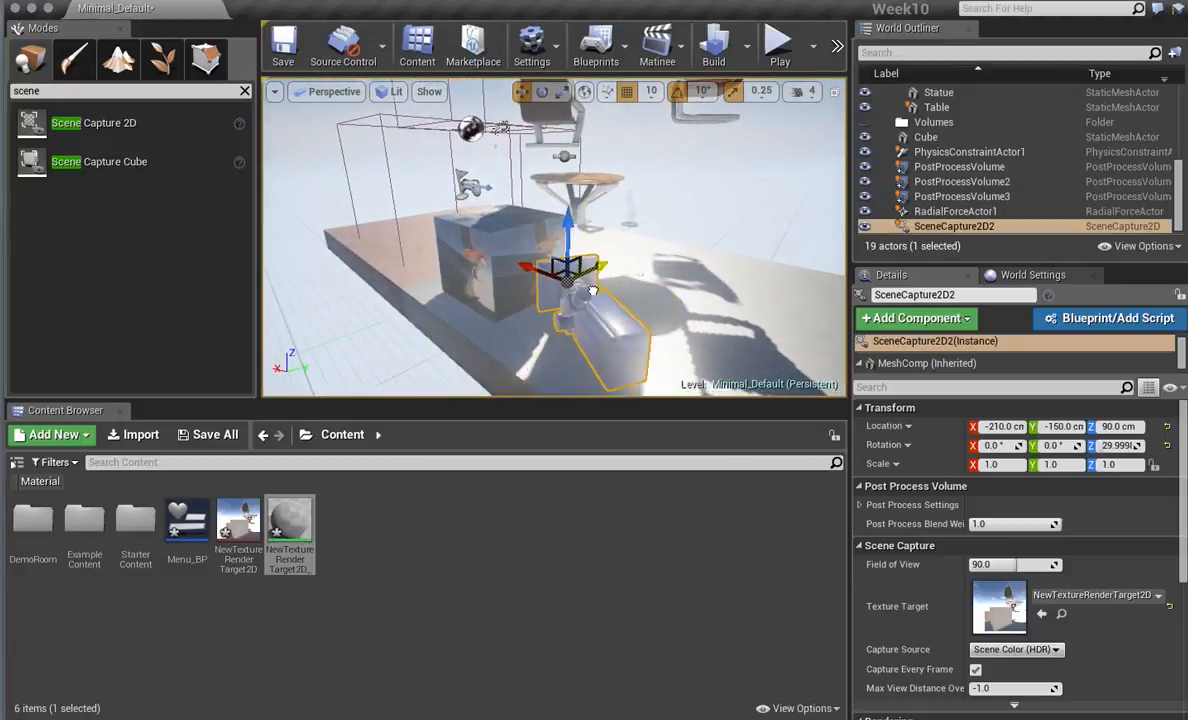
Move the scene capture away from the cube, along the platform, to about X 170, Y -30 cm.
right_drag(425, 282, 510, 275)
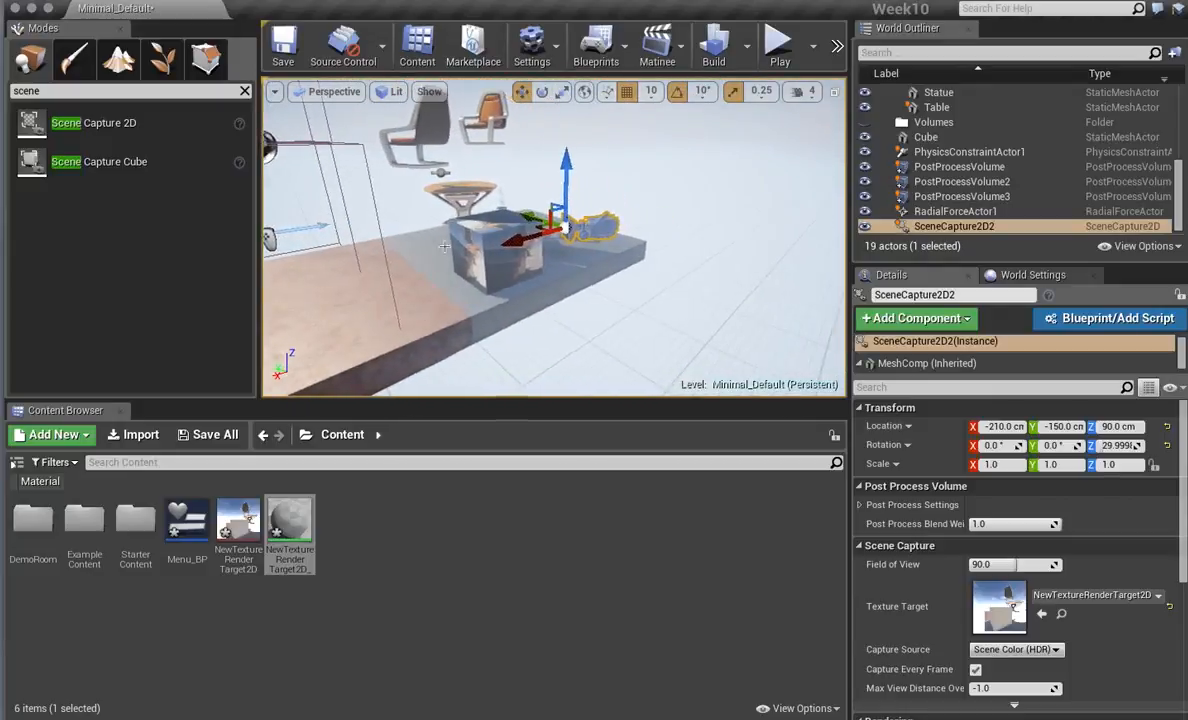
drag(511, 235, 318, 292)
right_drag(391, 221, 545, 258)
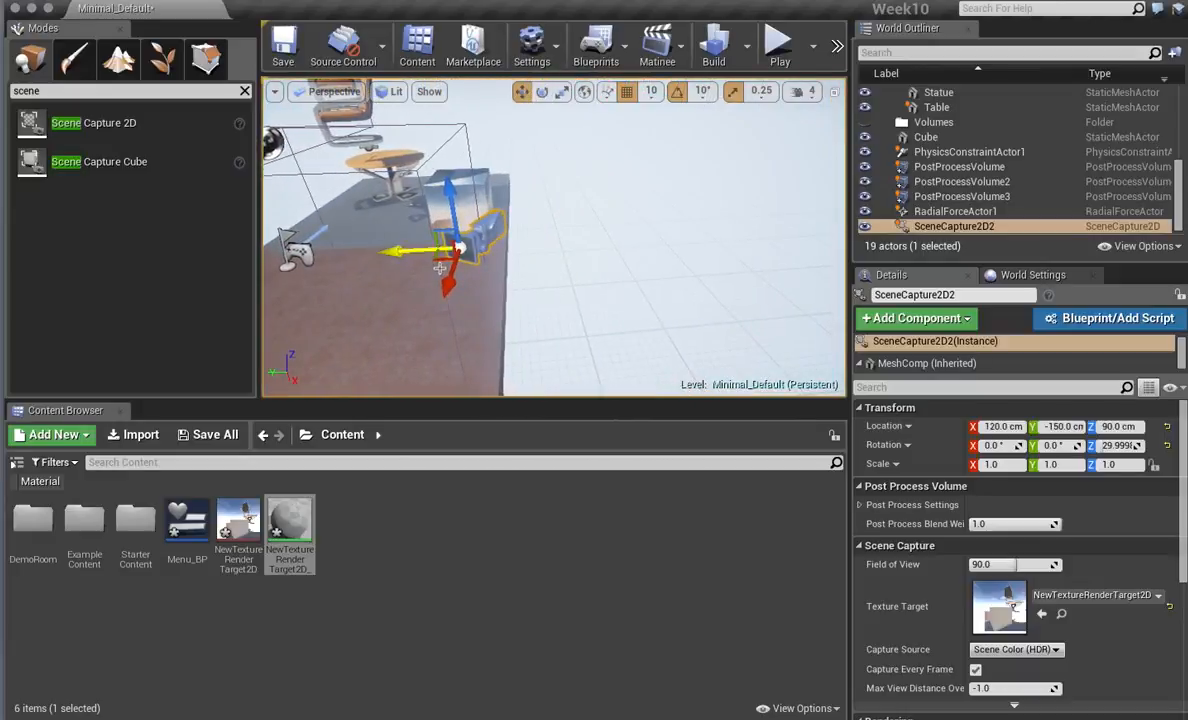
drag(443, 257, 350, 279)
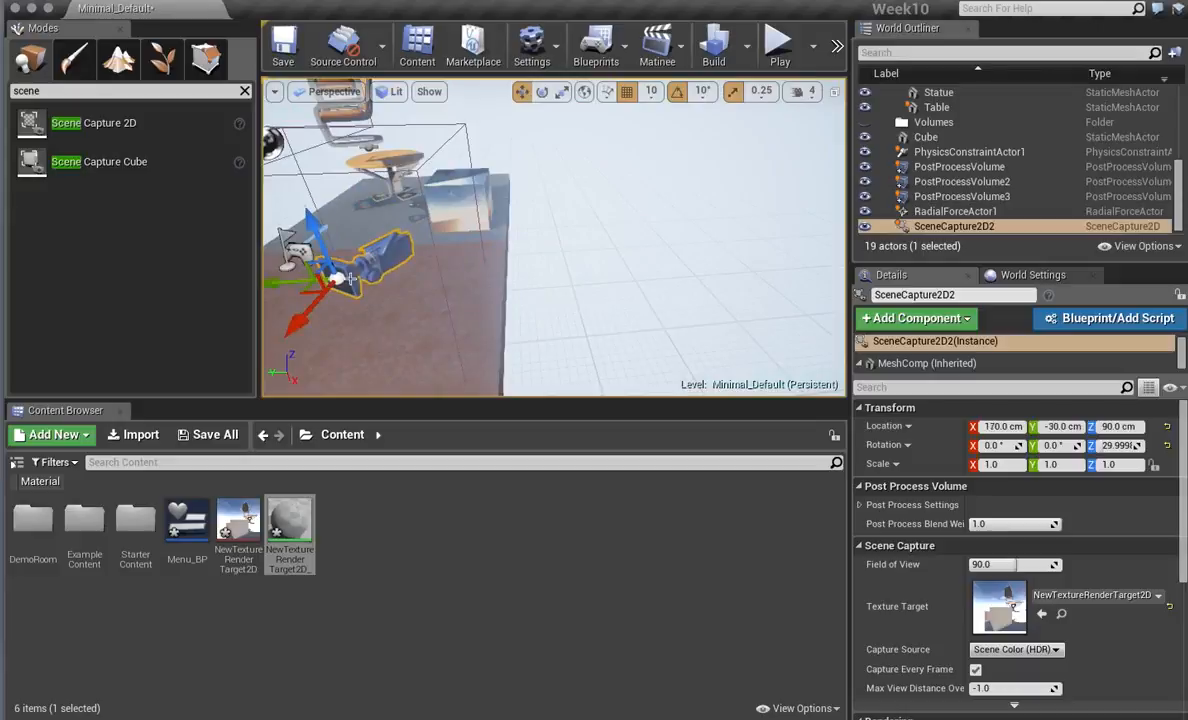
key(f)
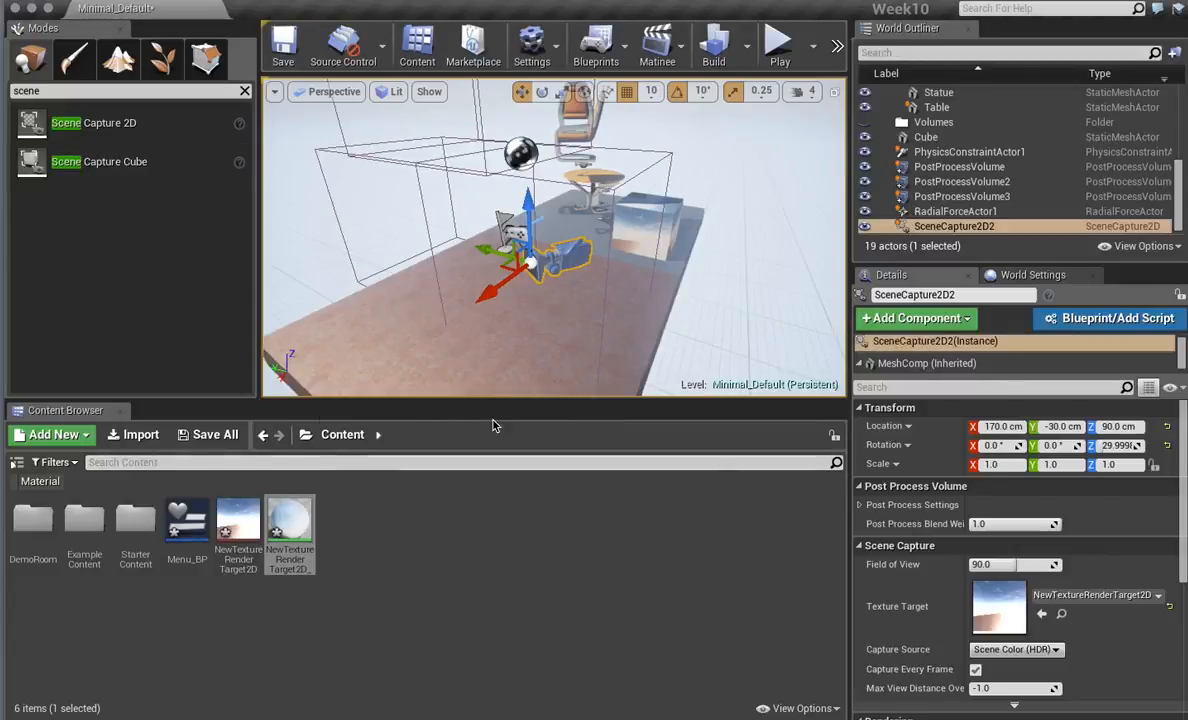
Open Menu_BP and set its large image's brush to the render target material, searching the assets for "target".
drag(289, 8, 322, 15)
double_click(220, 522)
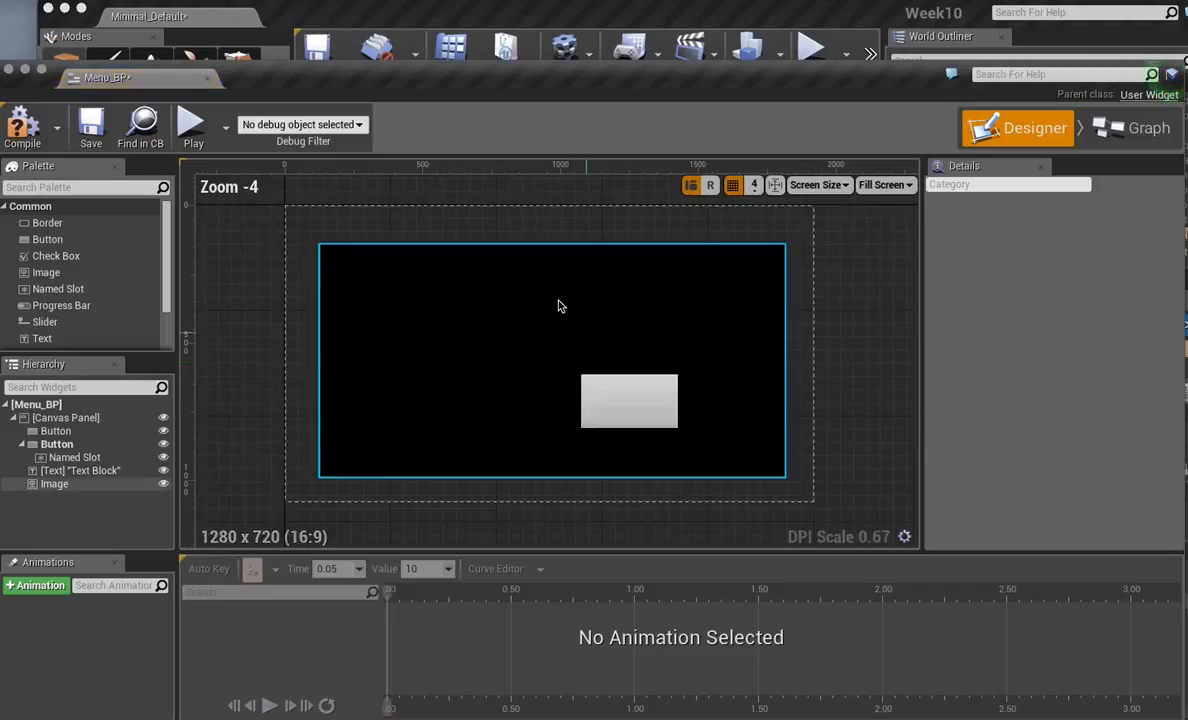
click(586, 305)
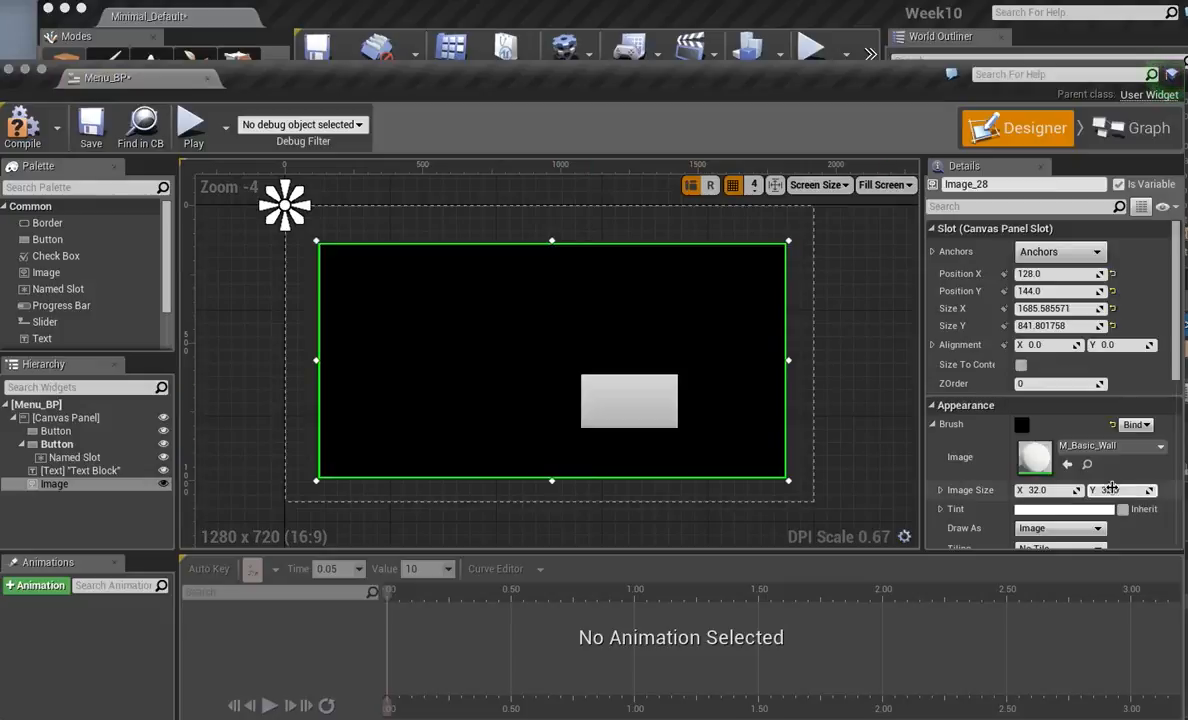
click(1135, 446)
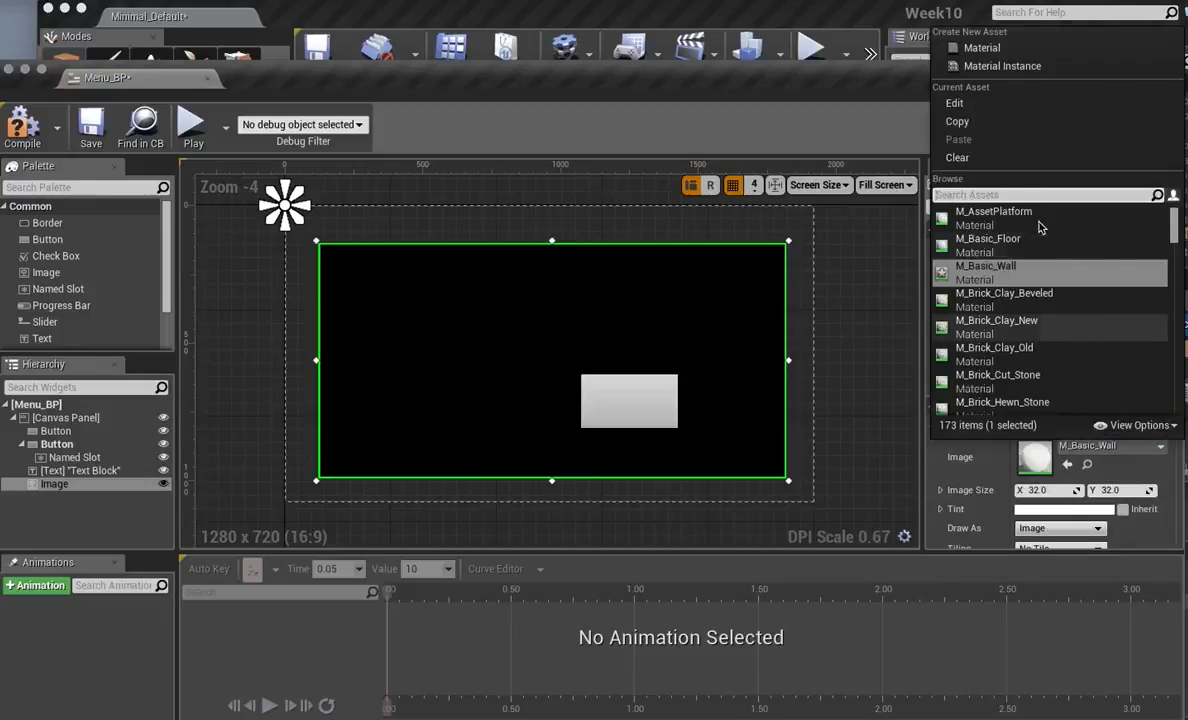
mouse_move(1175, 235)
mouse_down()
mouse_move(1181, 315)
mouse_move(1177, 225)
mouse_up()
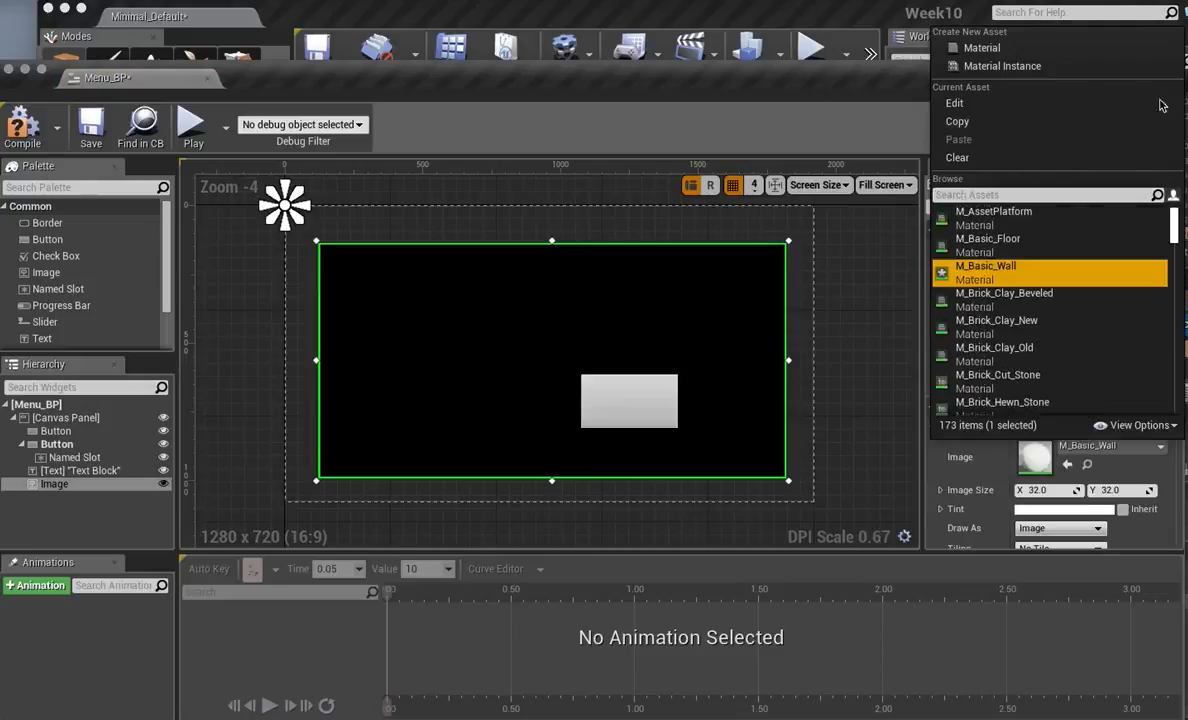
click(1080, 194)
text(target)
click(1050, 217)
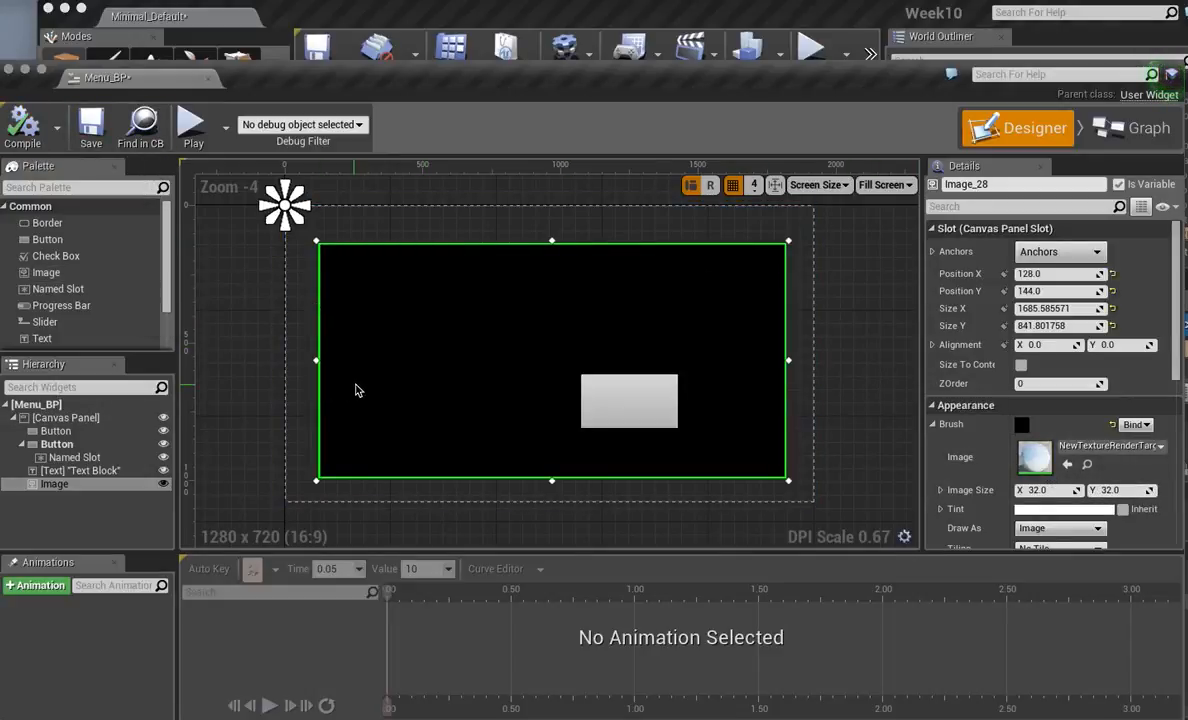
Resize the menu image to about 2274 × 1325 at X 404, Y 144, and enable Size To Content.
drag(316, 360, 393, 360)
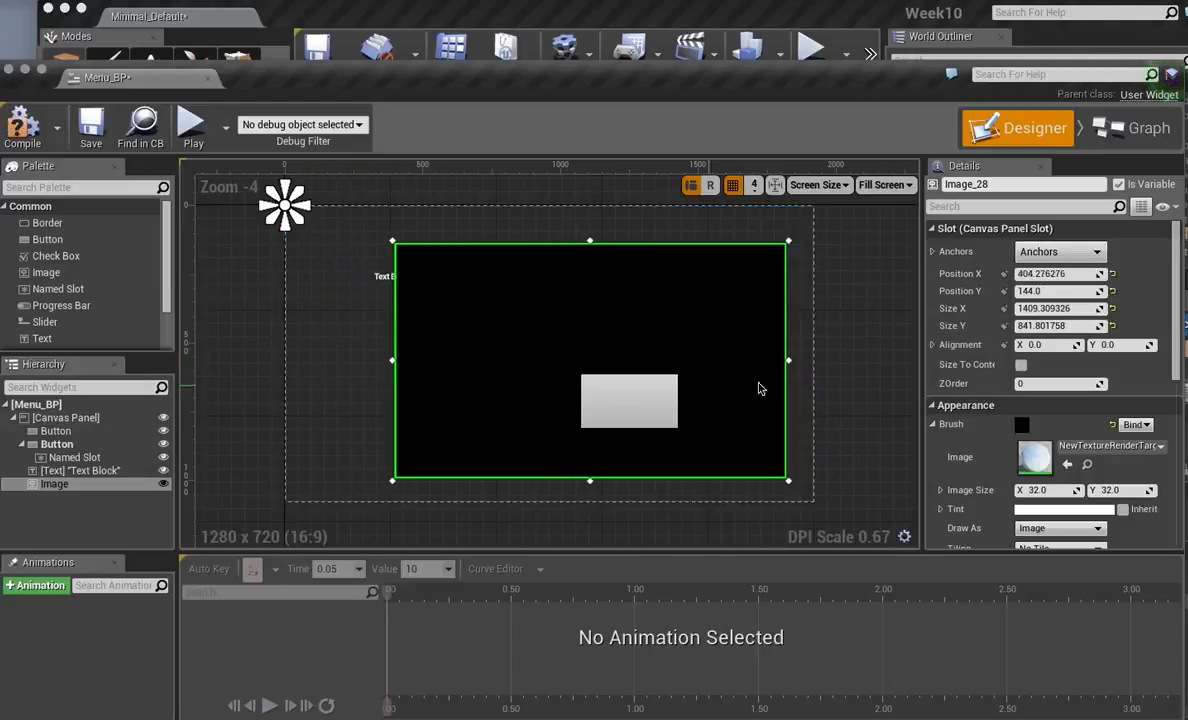
click(1021, 365)
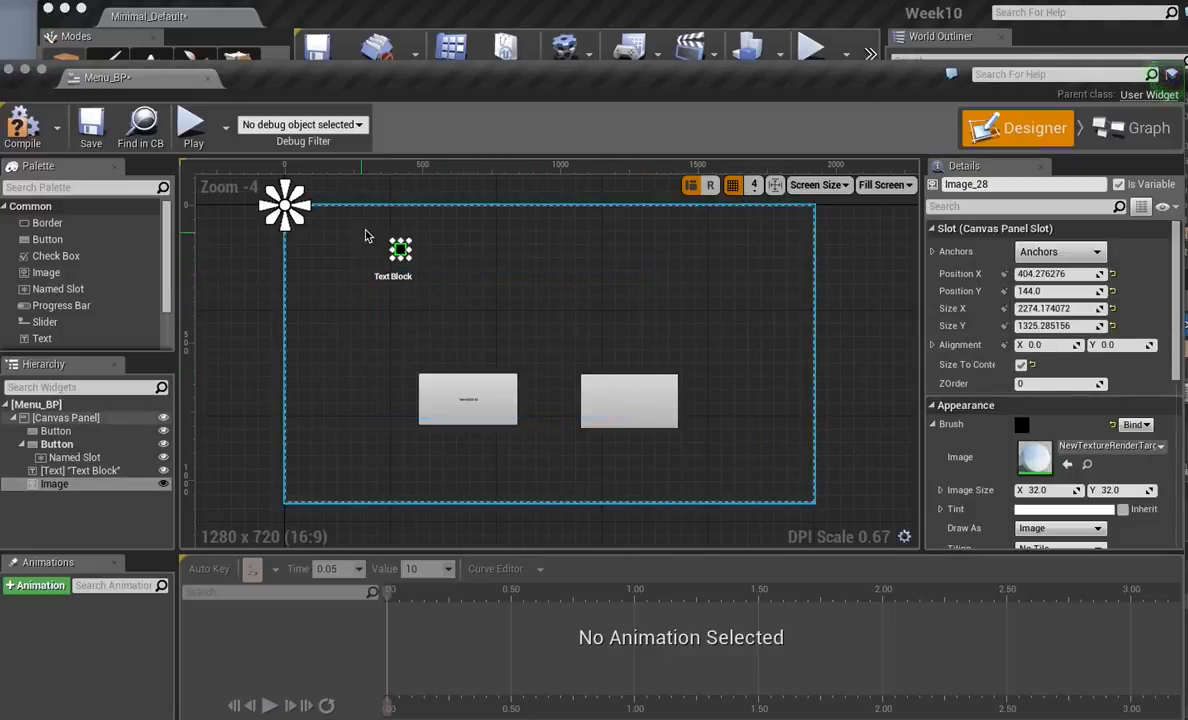
scroll(392, 255, down, 6)
scroll(390, 263, up, 15)
right_drag(580, 261, 536, 456)
Start playing the level from the Menu_BP editor and examine the render target image in the running menu.
drag(612, 90, 1181, 182)
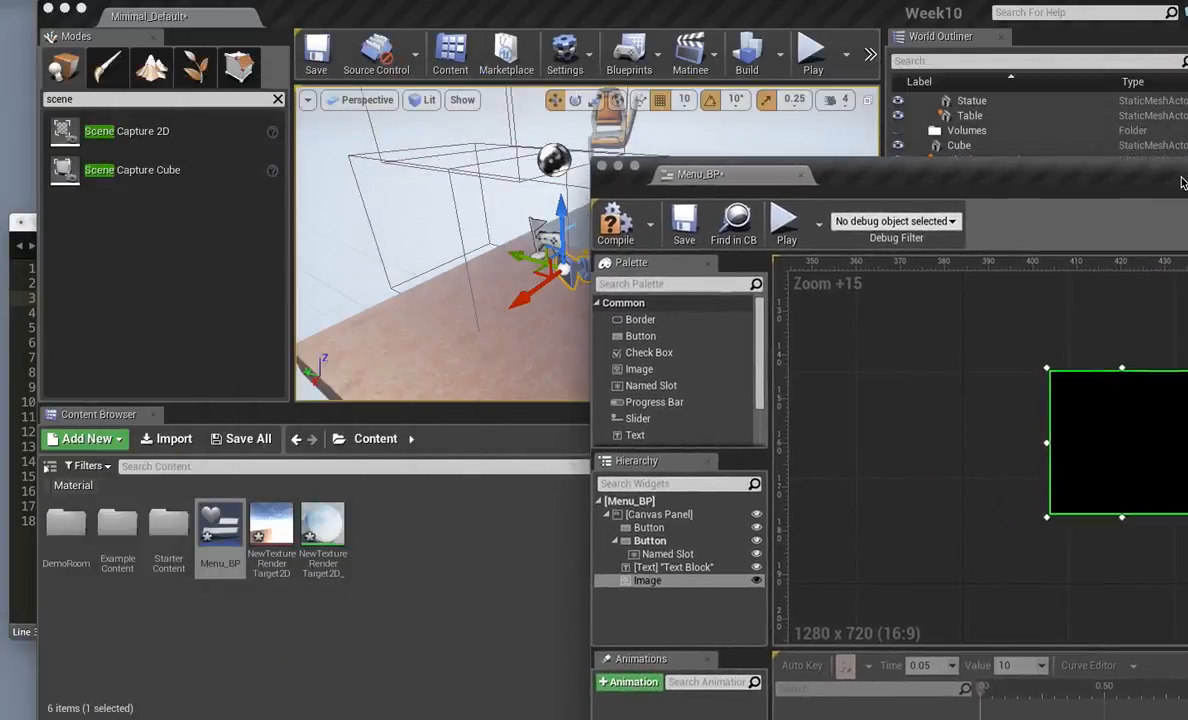
click(787, 226)
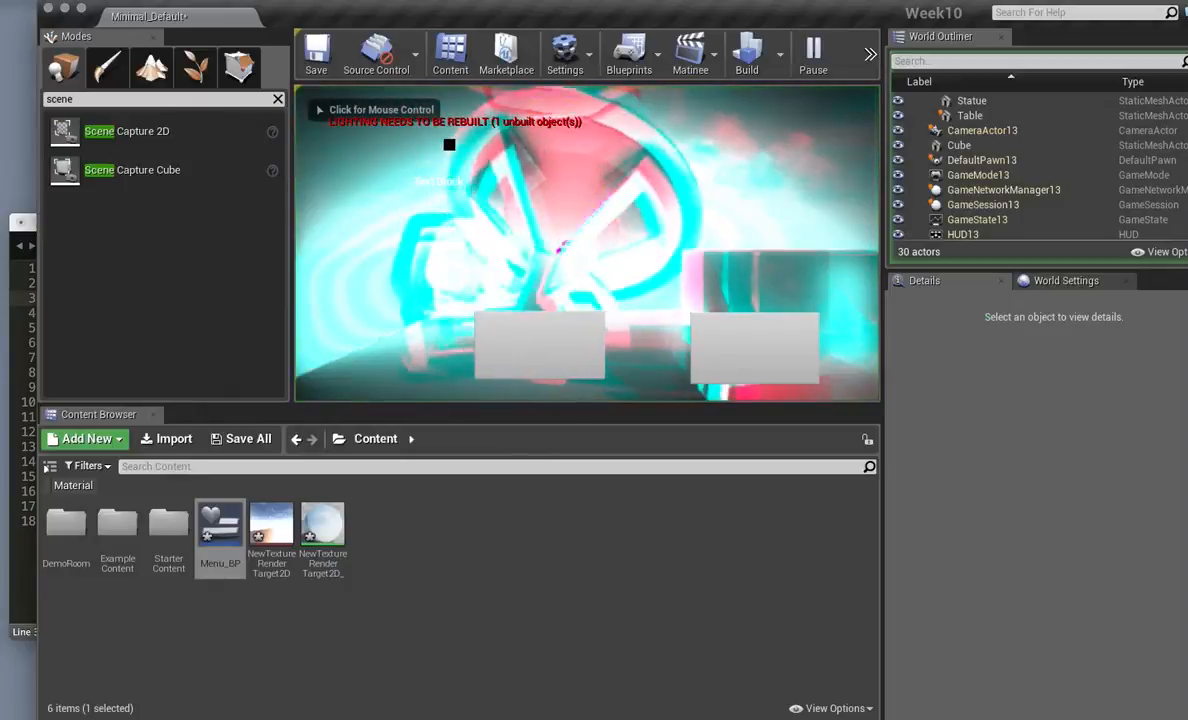
drag(553, 14, 463, 560)
Examine the menu image's remaining appearance, behavior and transform properties, and close the Menu_BP editor.
drag(937, 188, 294, 39)
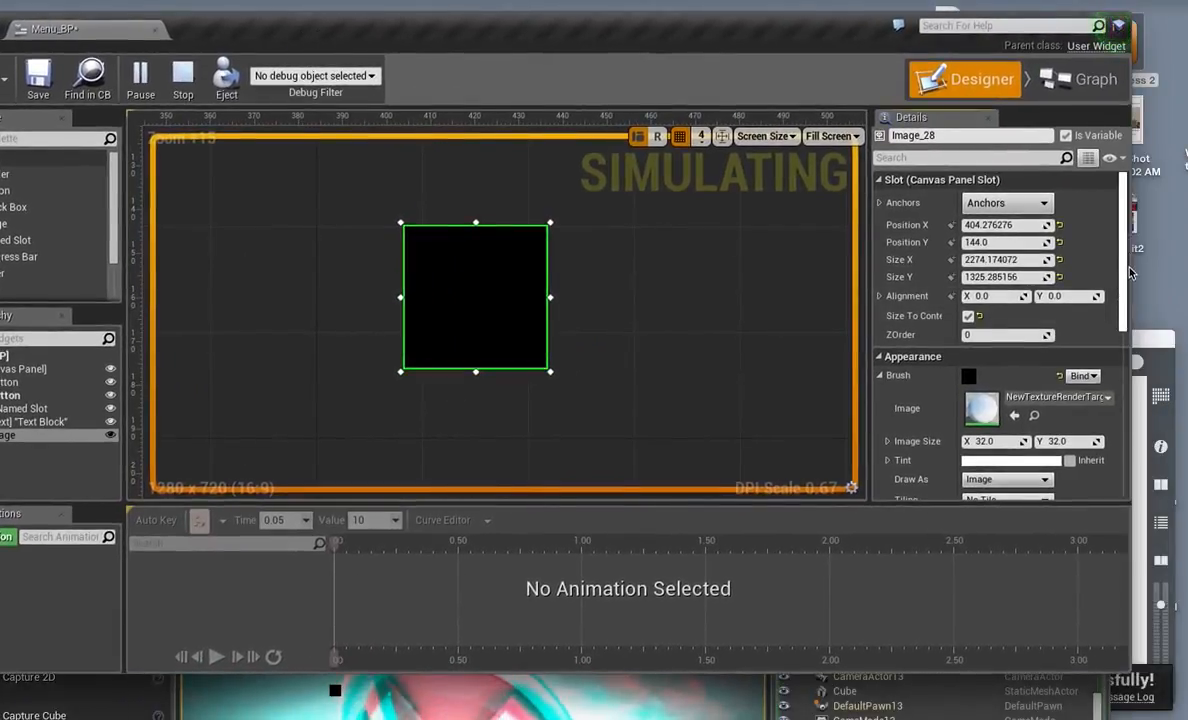
drag(1131, 288, 1124, 410)
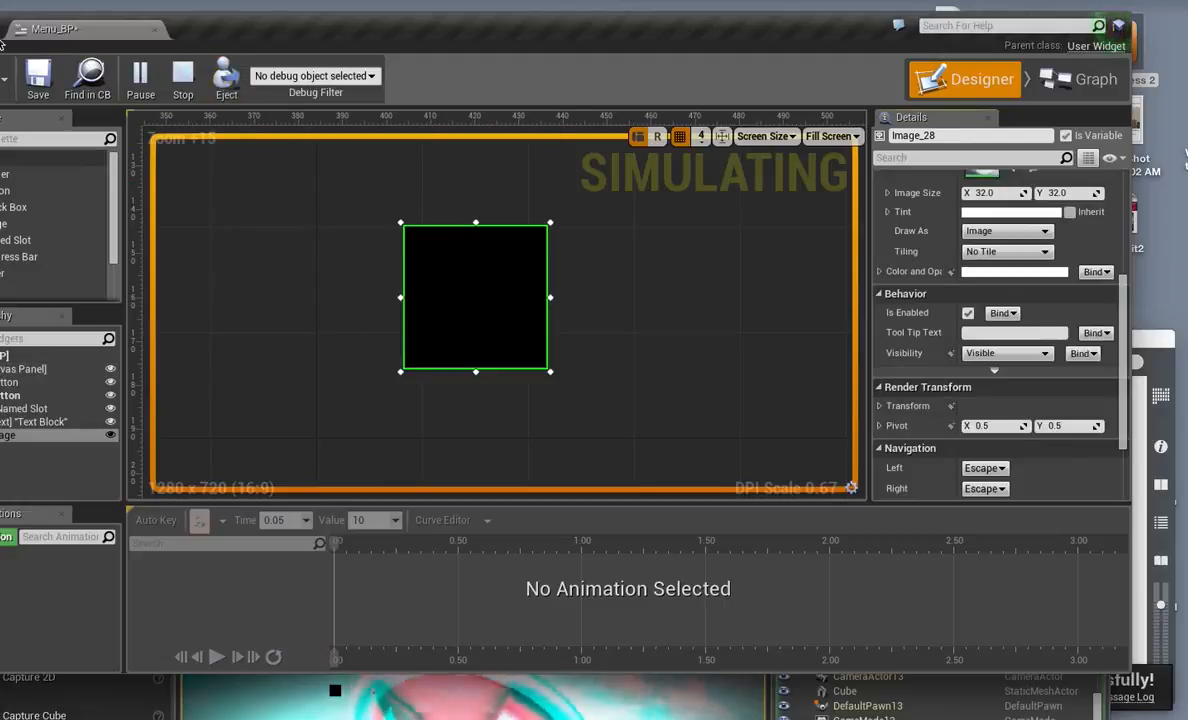
drag(226, 27, 440, 30)
click(175, 29)
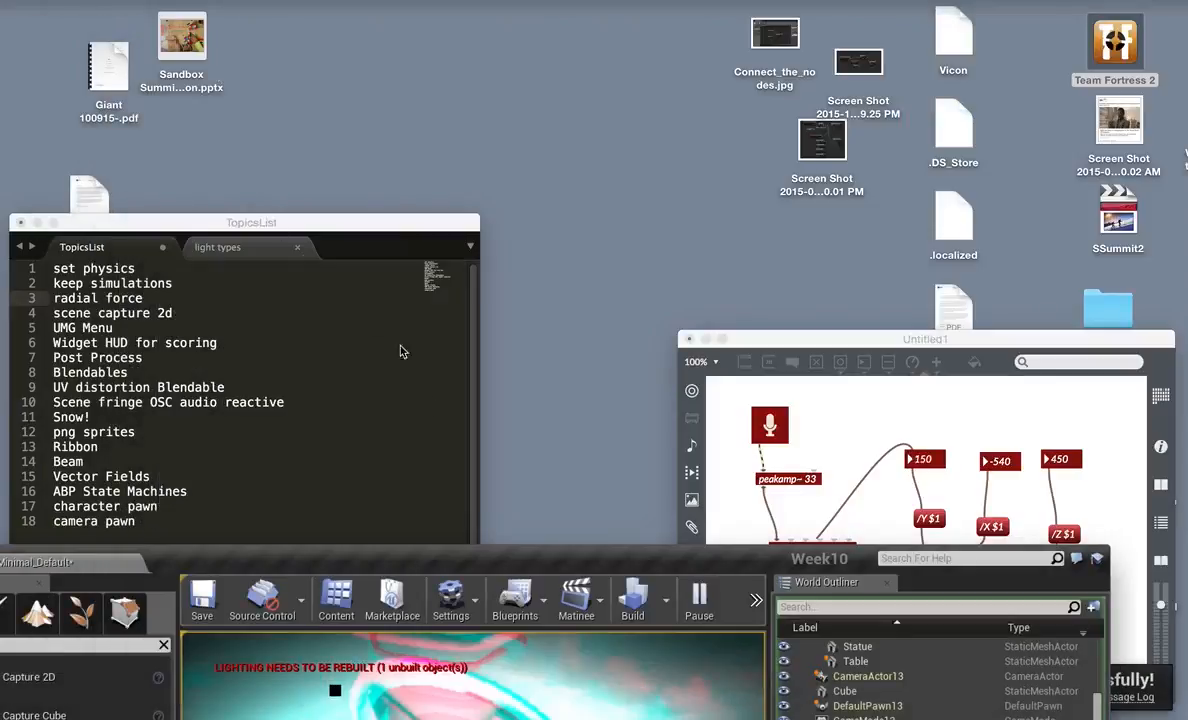
Stop the play session and check the next topic in the TopicsList notes.
drag(461, 543, 555, 4)
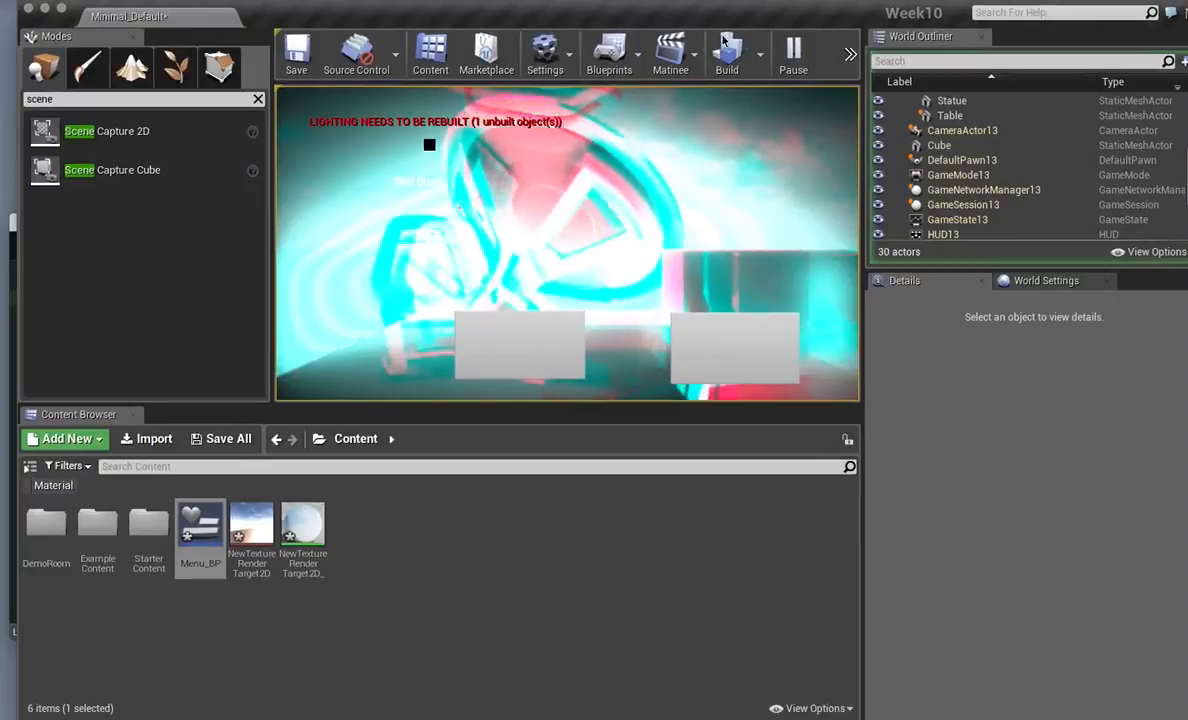
click(852, 54)
click(885, 84)
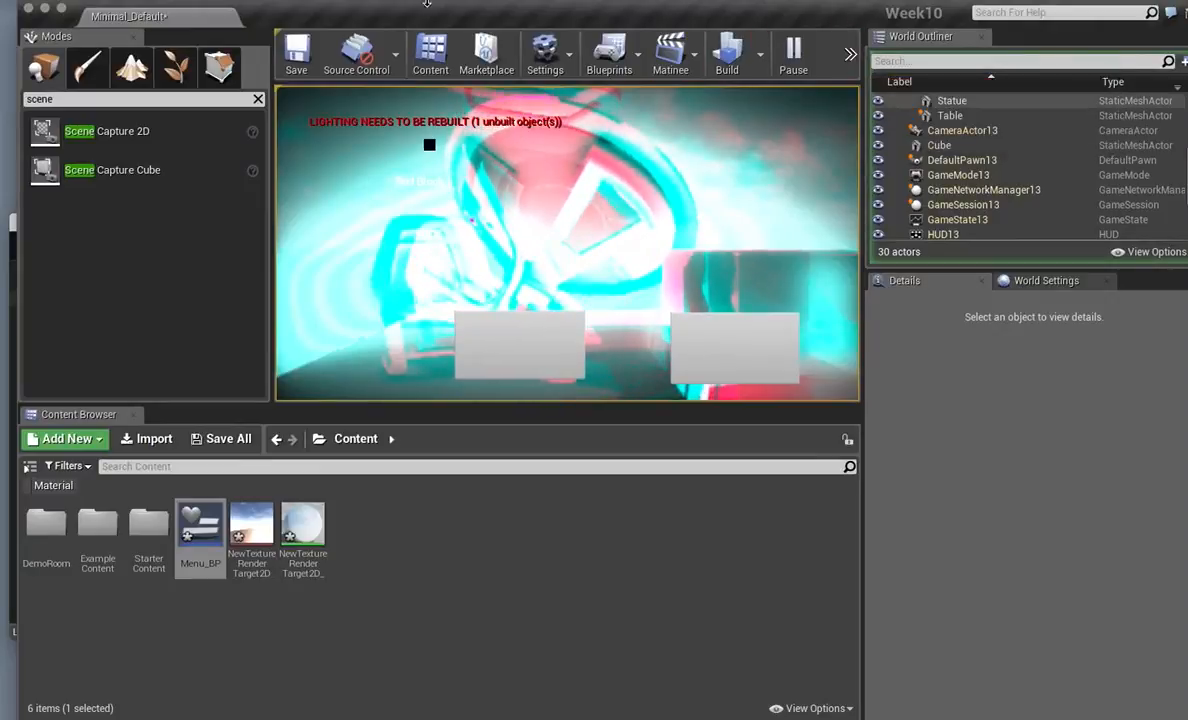
drag(415, 13, 715, 8)
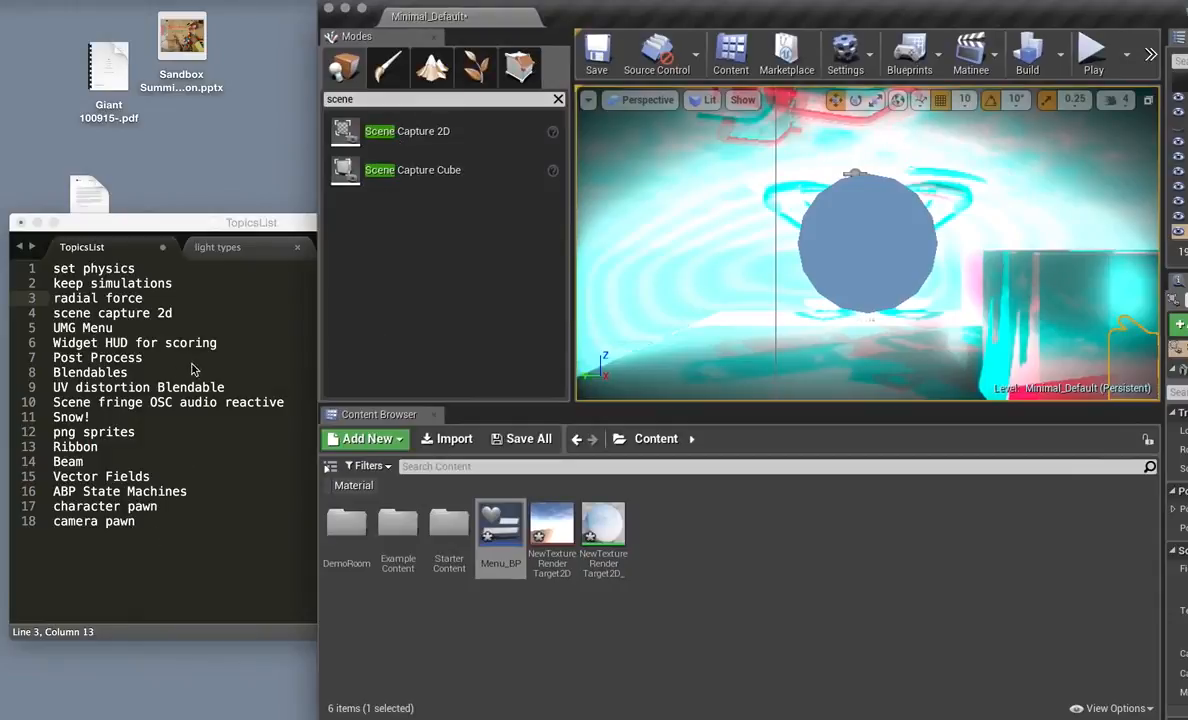
drag(714, 24, 395, 6)
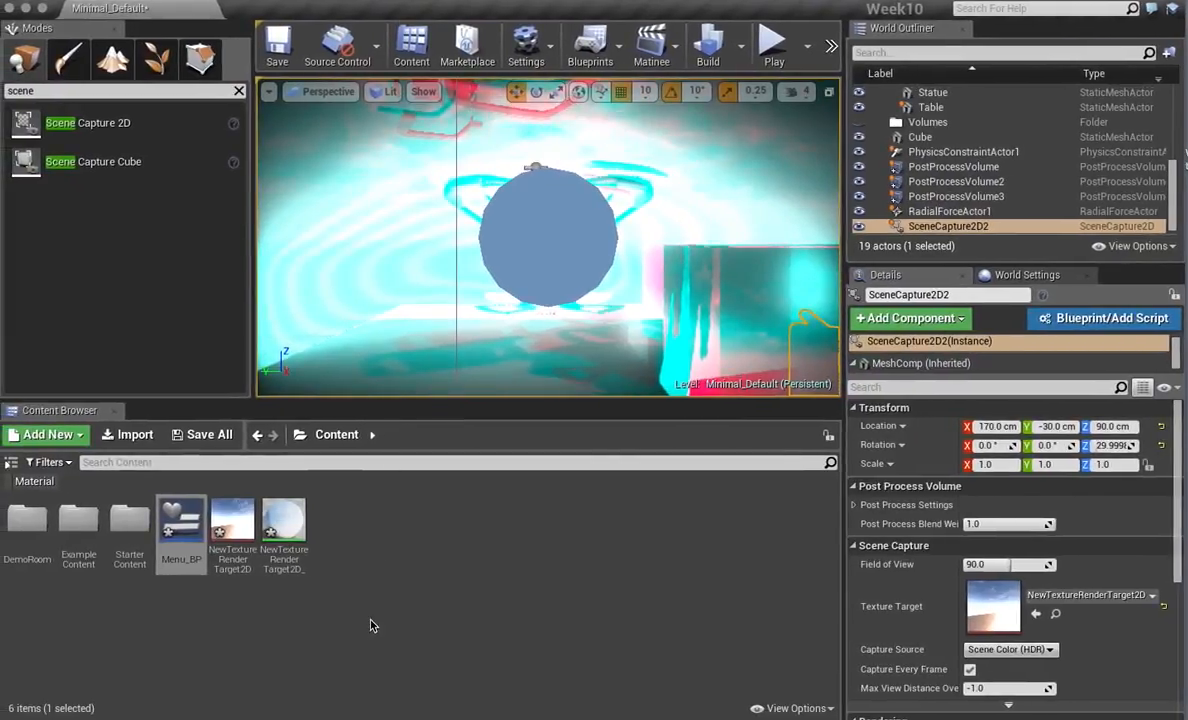
right_click(364, 524)
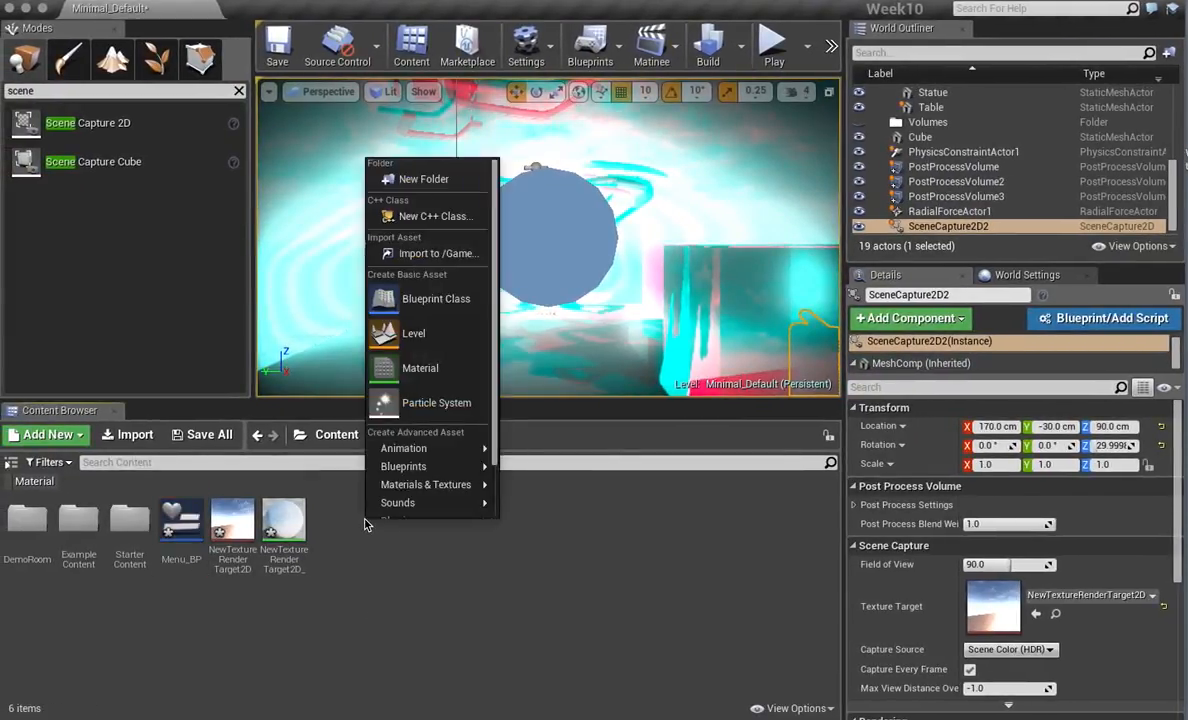
mouse_move(460, 503)
click(567, 497)
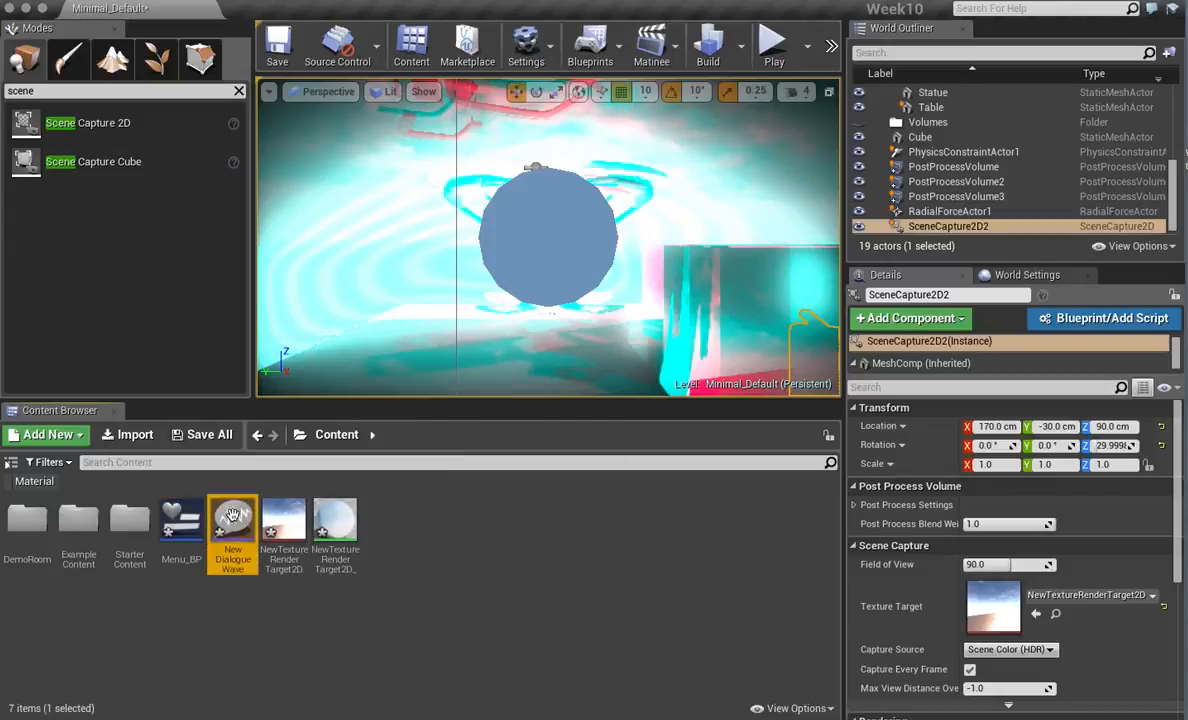
key(Delete)
click(487, 641)
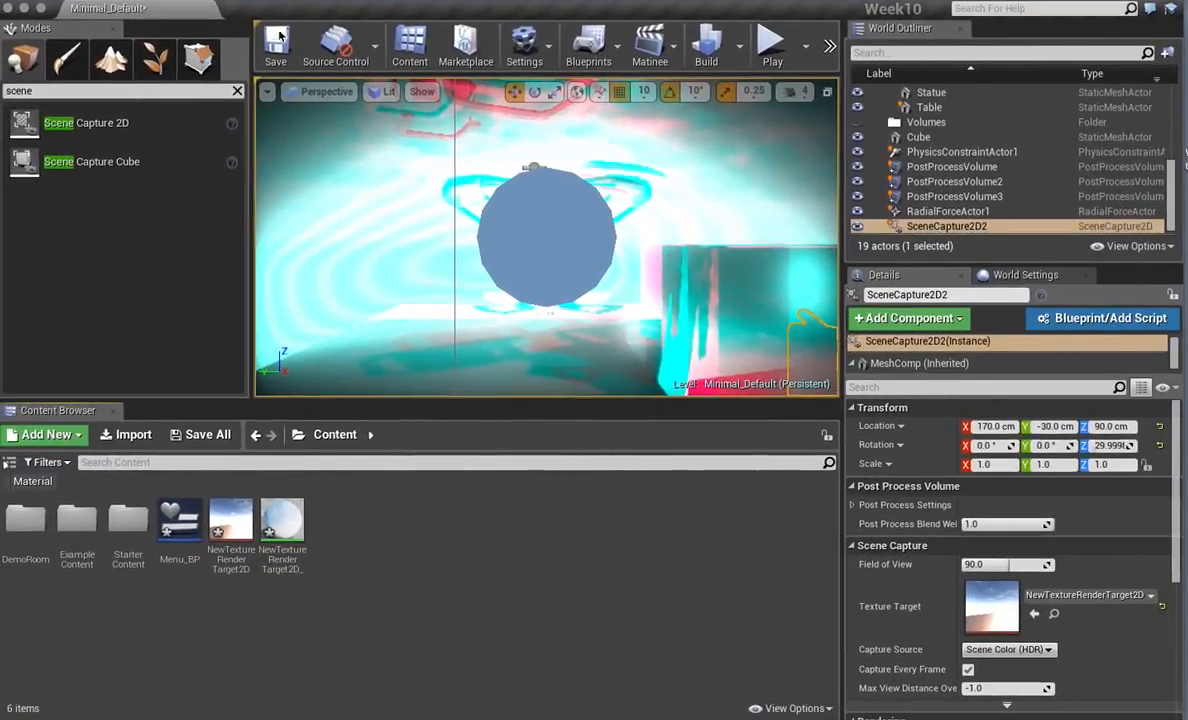
Save the Minimal_Default level and its changed assets, and close the level editor.
drag(385, 194, 385, 384)
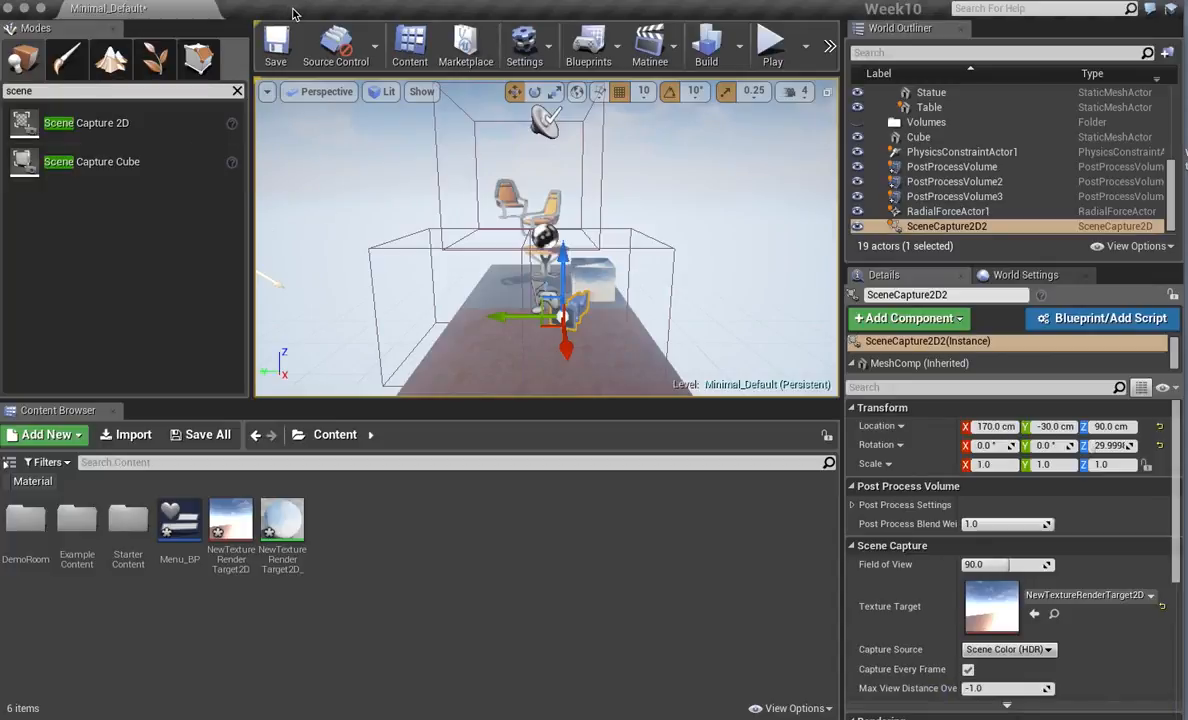
click(277, 38)
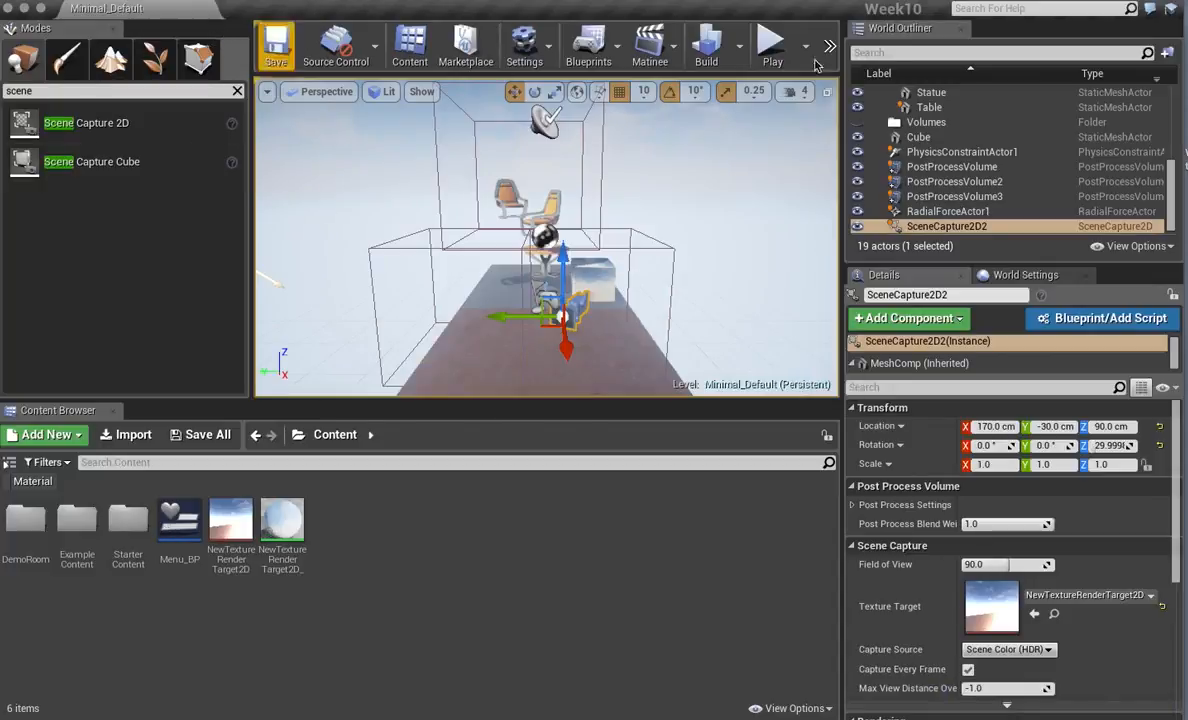
click(9, 10)
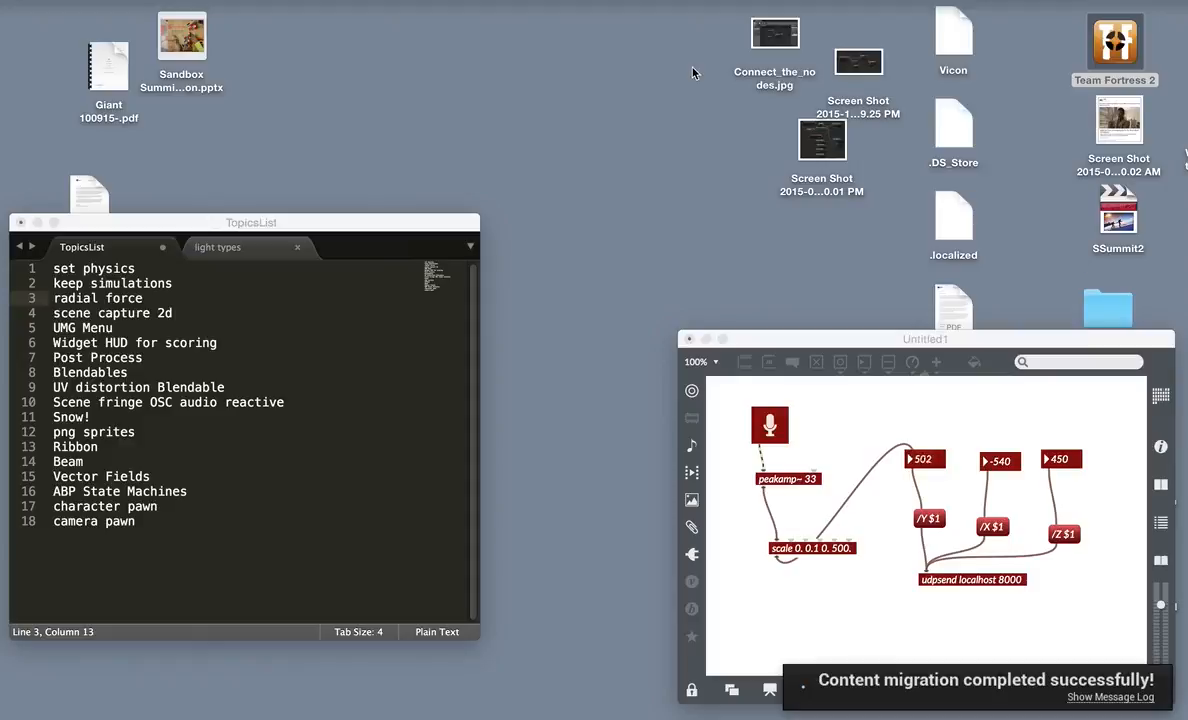
Switch to Finder and copy the Plugins folder of the Week5 project.
click(606, 79)
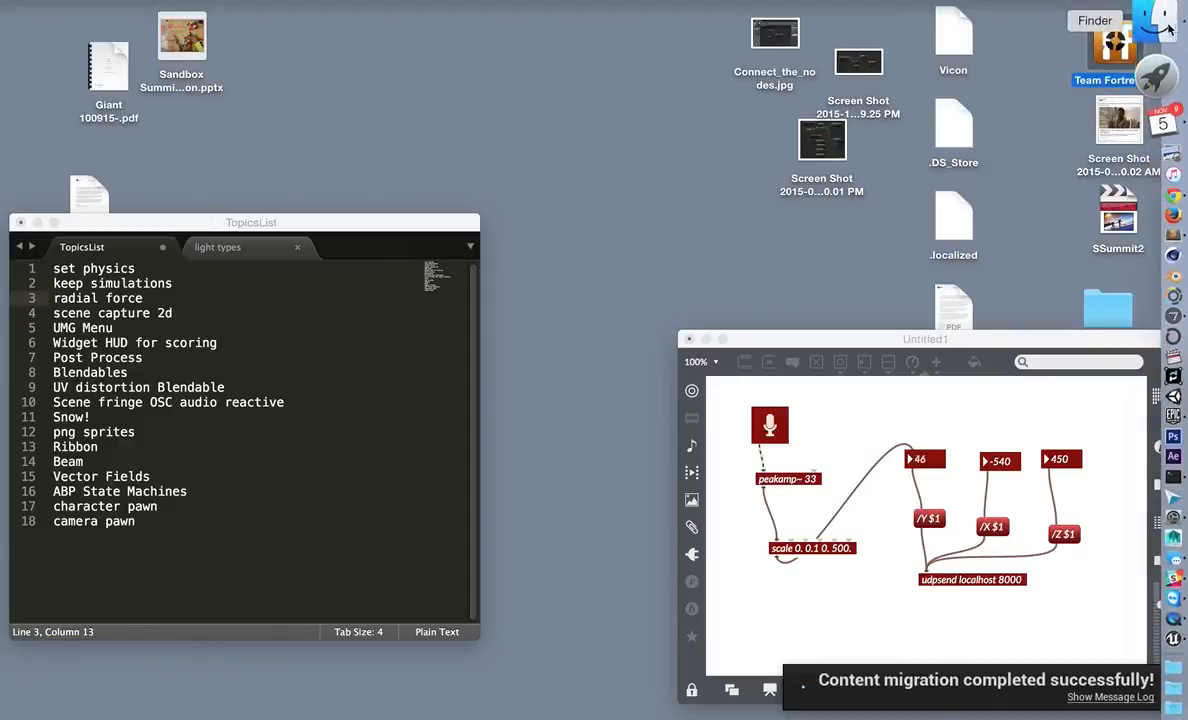
click(1160, 26)
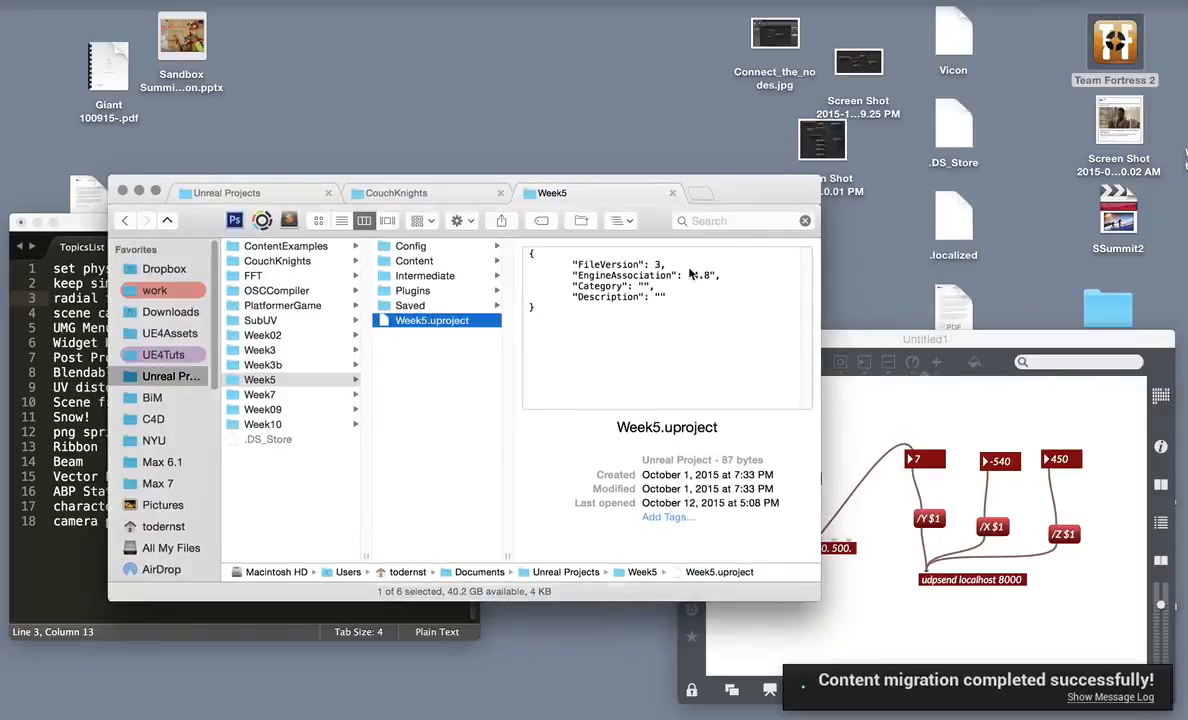
click(424, 292)
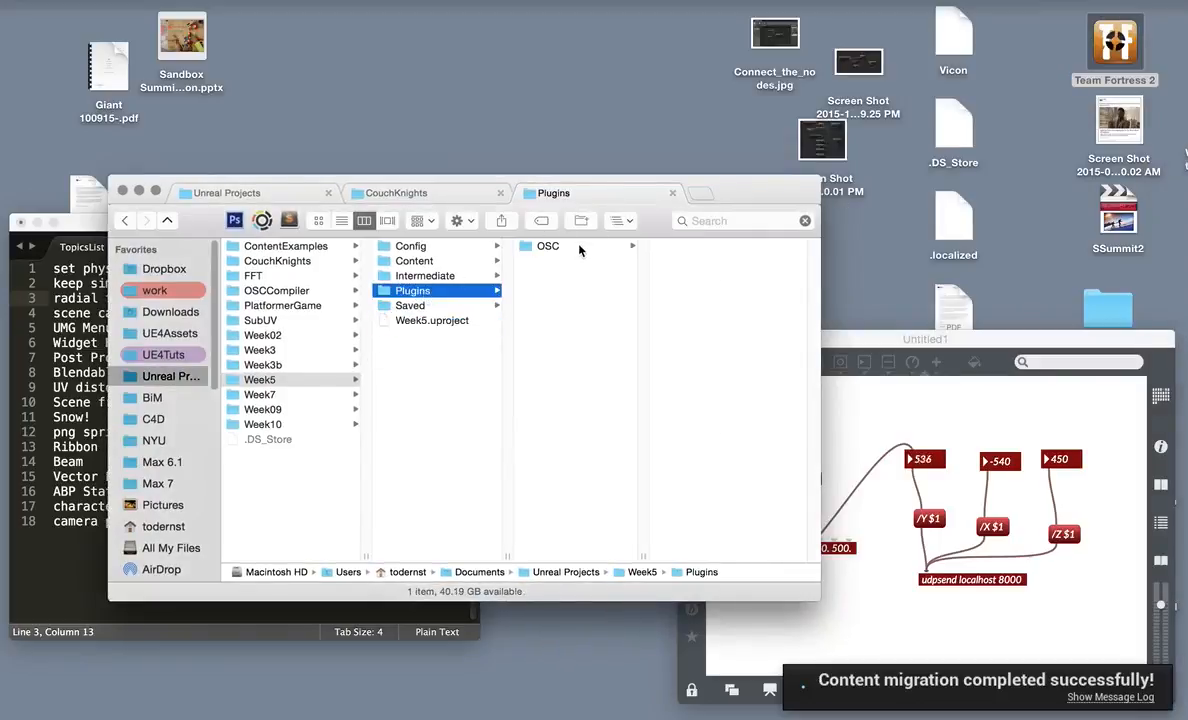
right_click(413, 293)
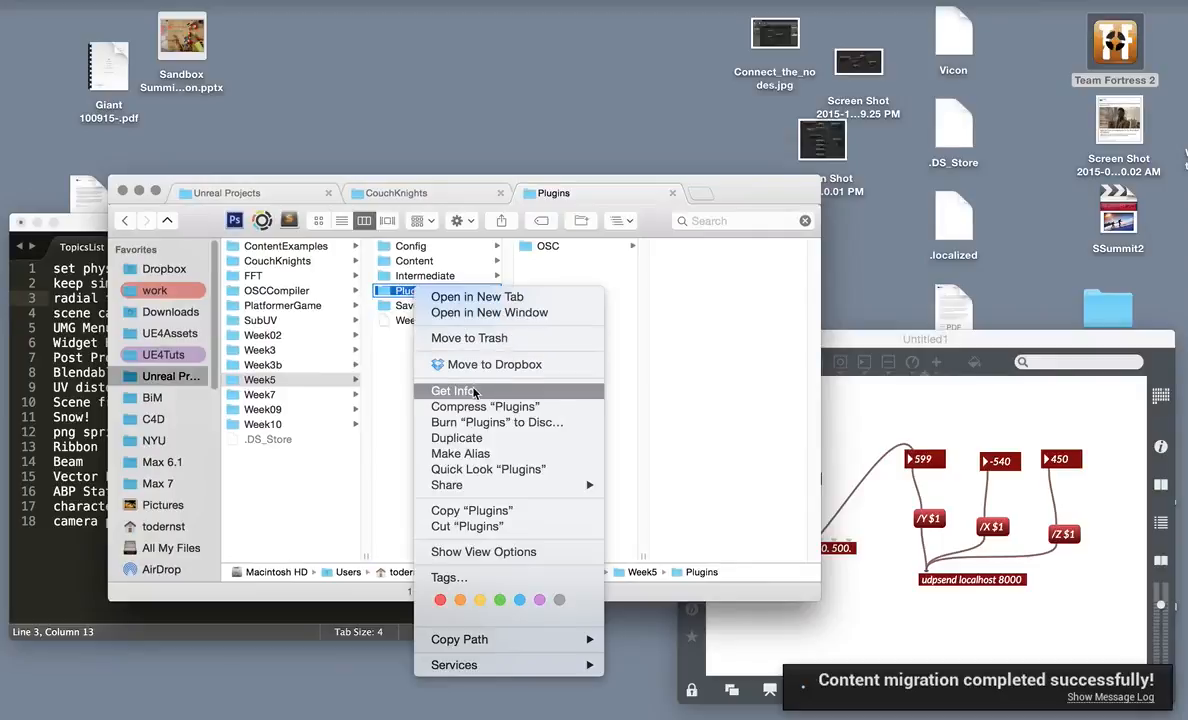
click(471, 510)
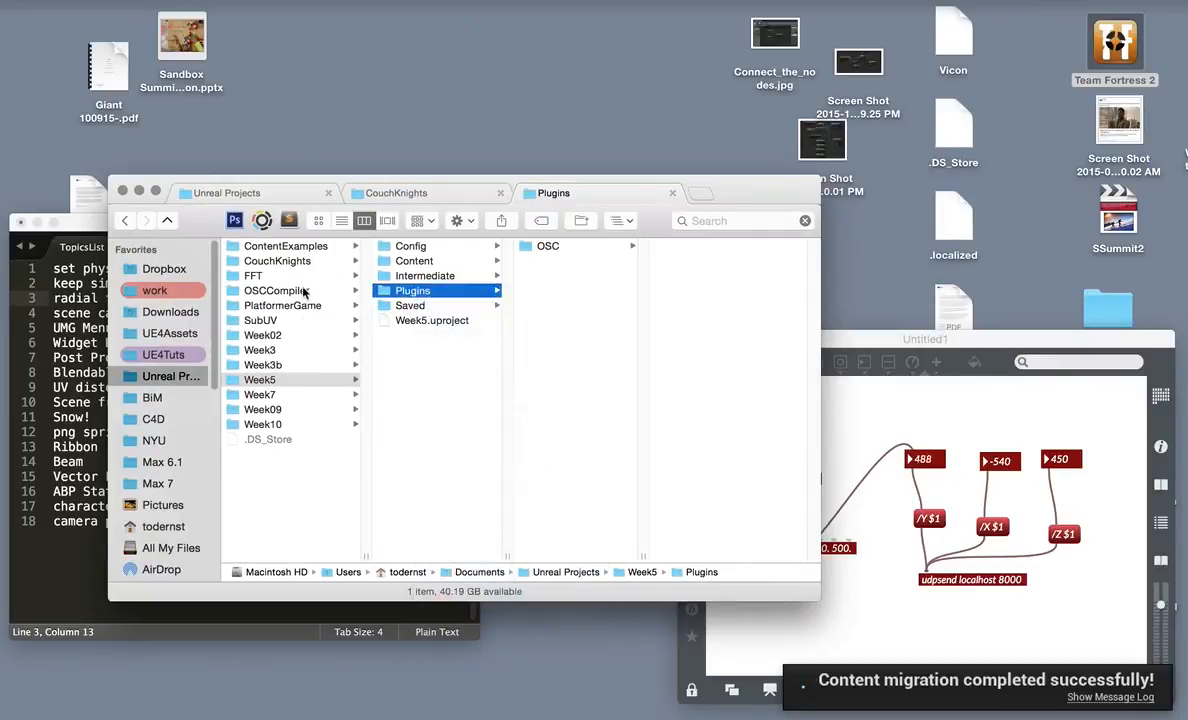
Paste the copied Plugins folder into the Week10 project folder.
click(270, 424)
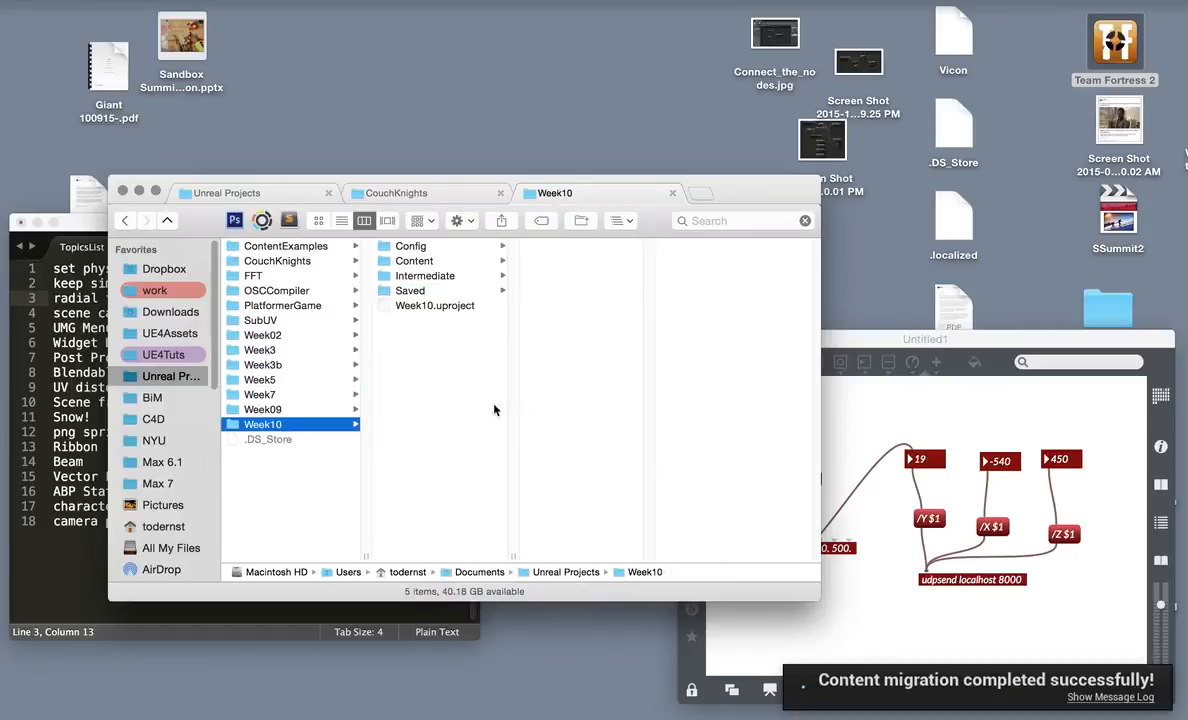
right_click(421, 360)
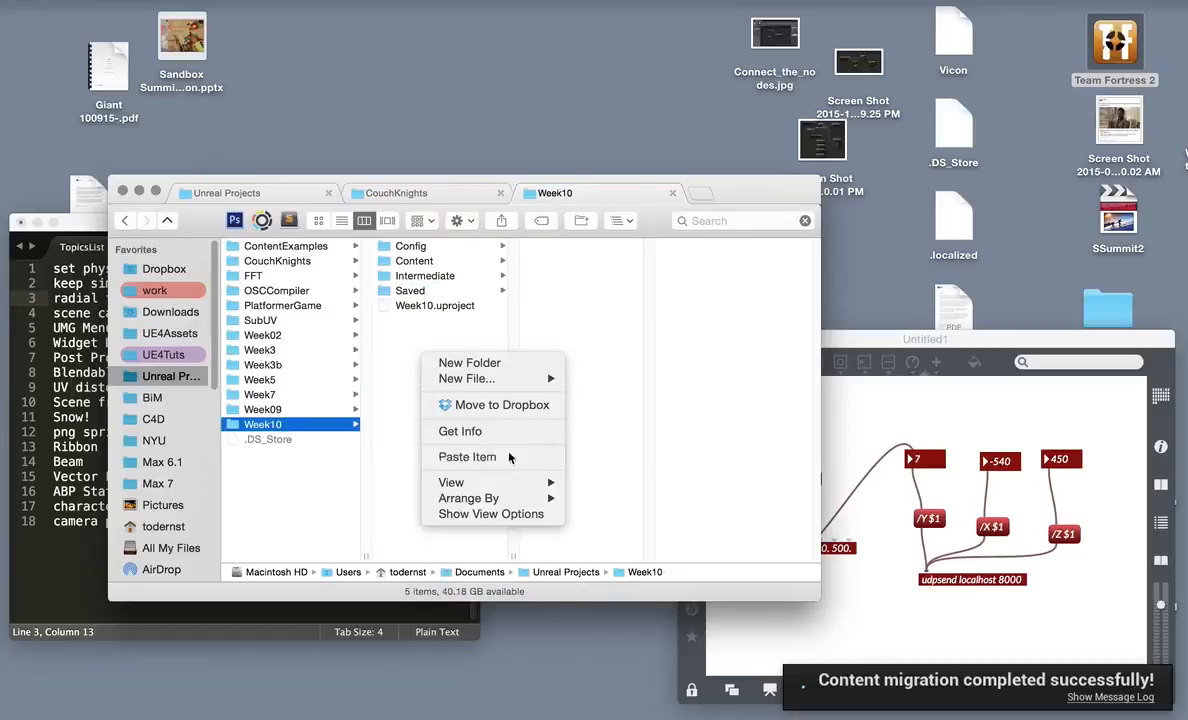
click(509, 457)
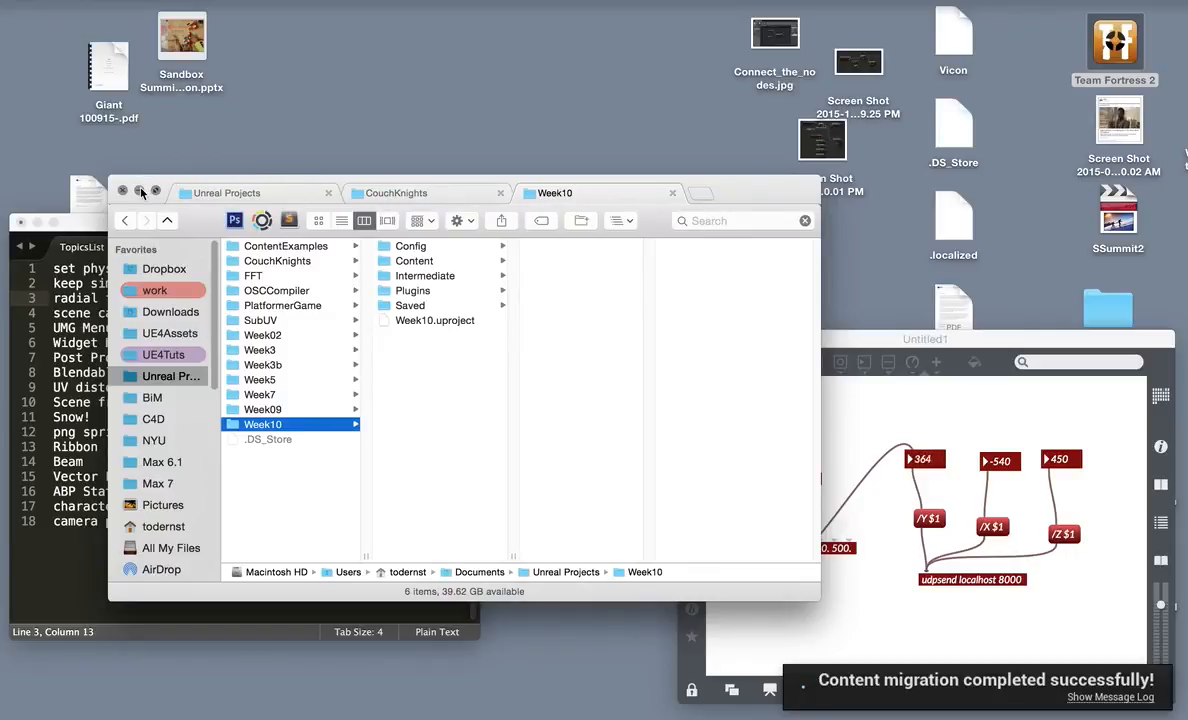
Bring the Max patch forward and reposition its window, and open Week10.uproject from Finder in Unreal Editor.
click(895, 388)
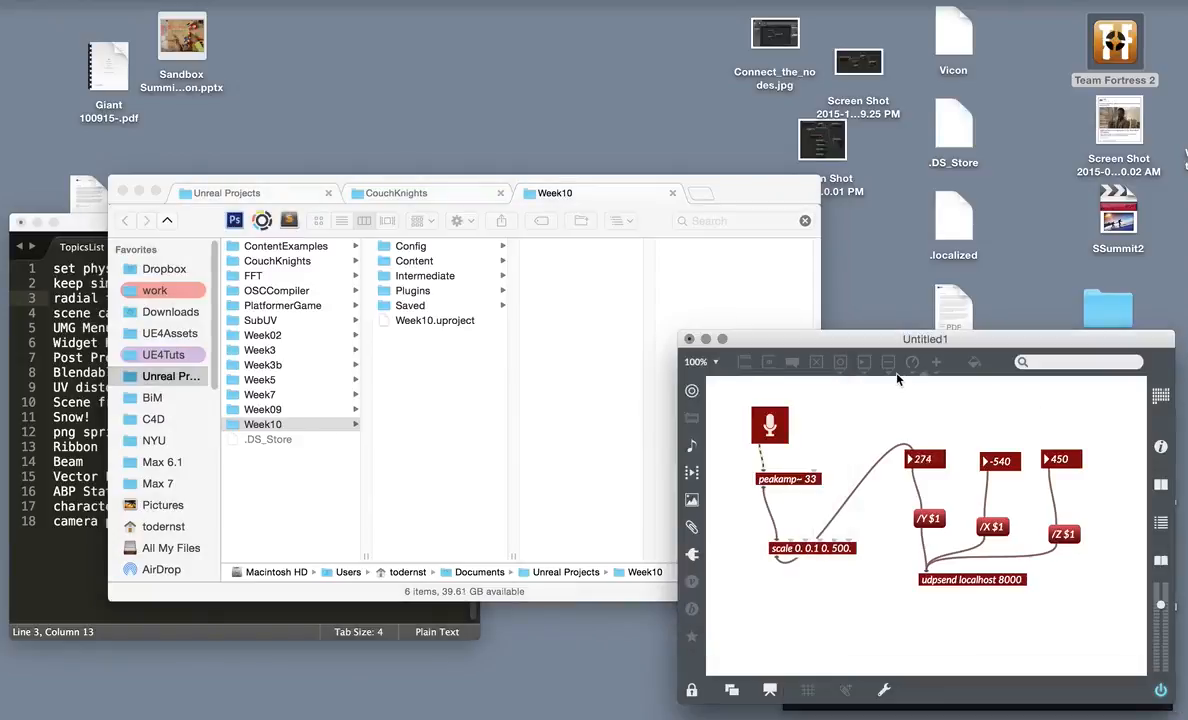
drag(872, 345, 820, 347)
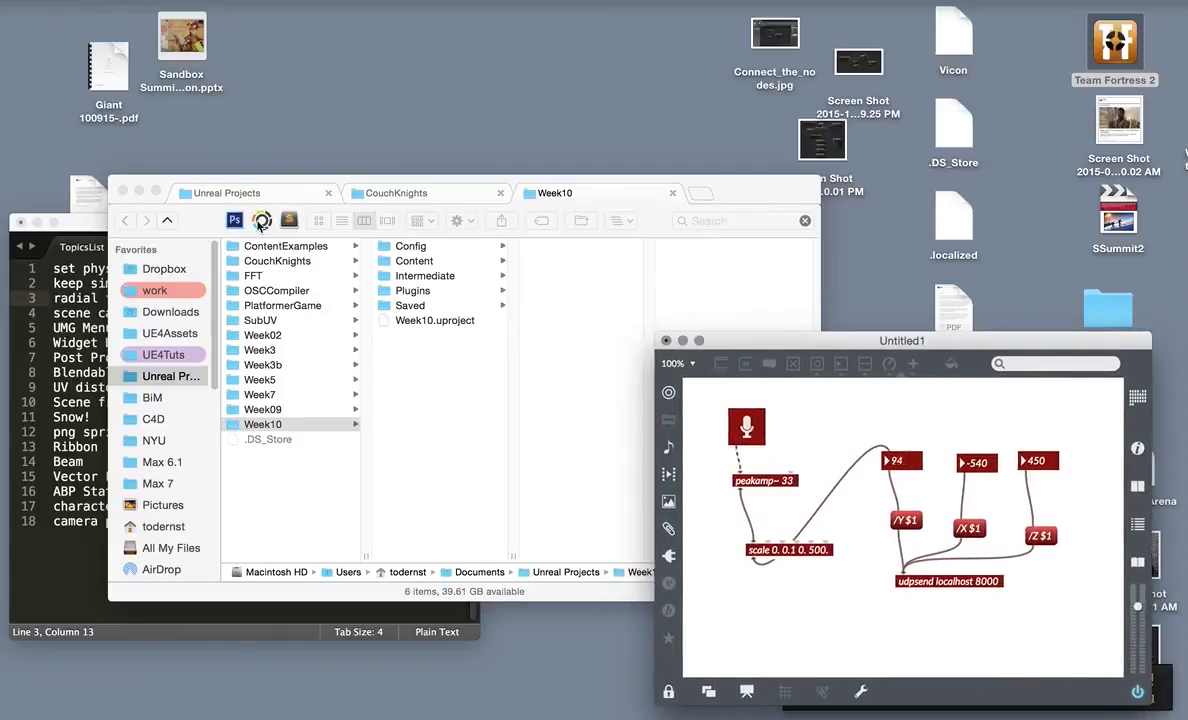
click(268, 222)
drag(268, 222, 310, 203)
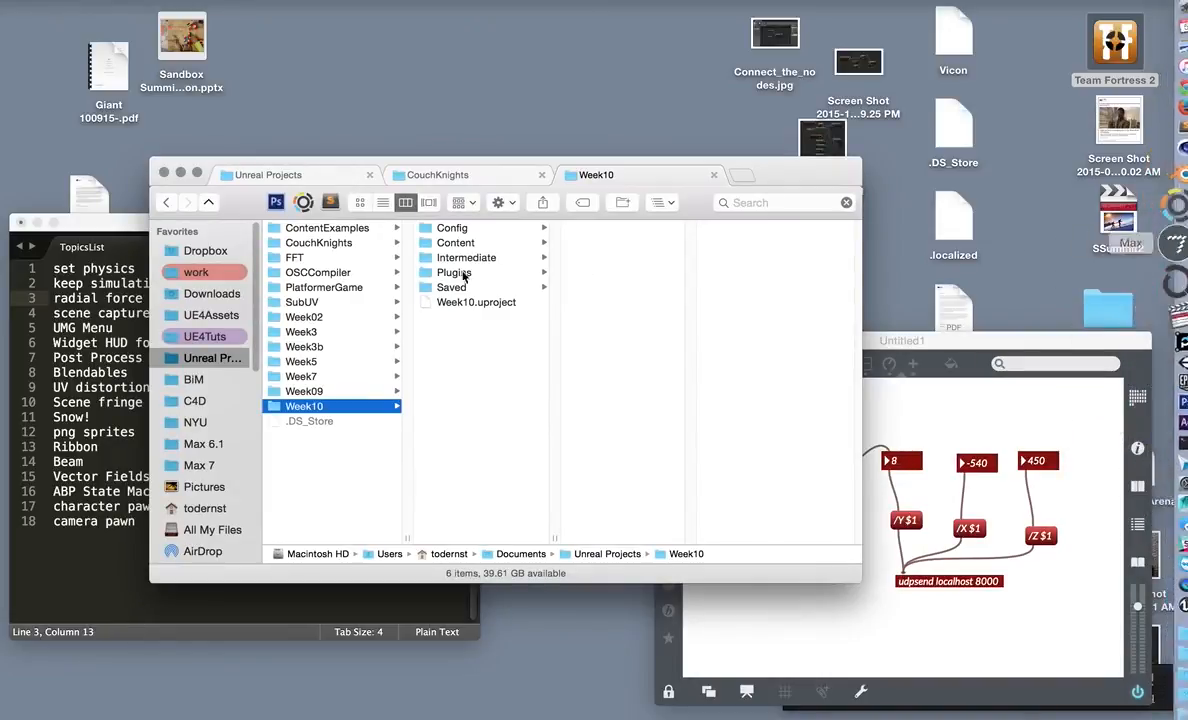
double_click(476, 303)
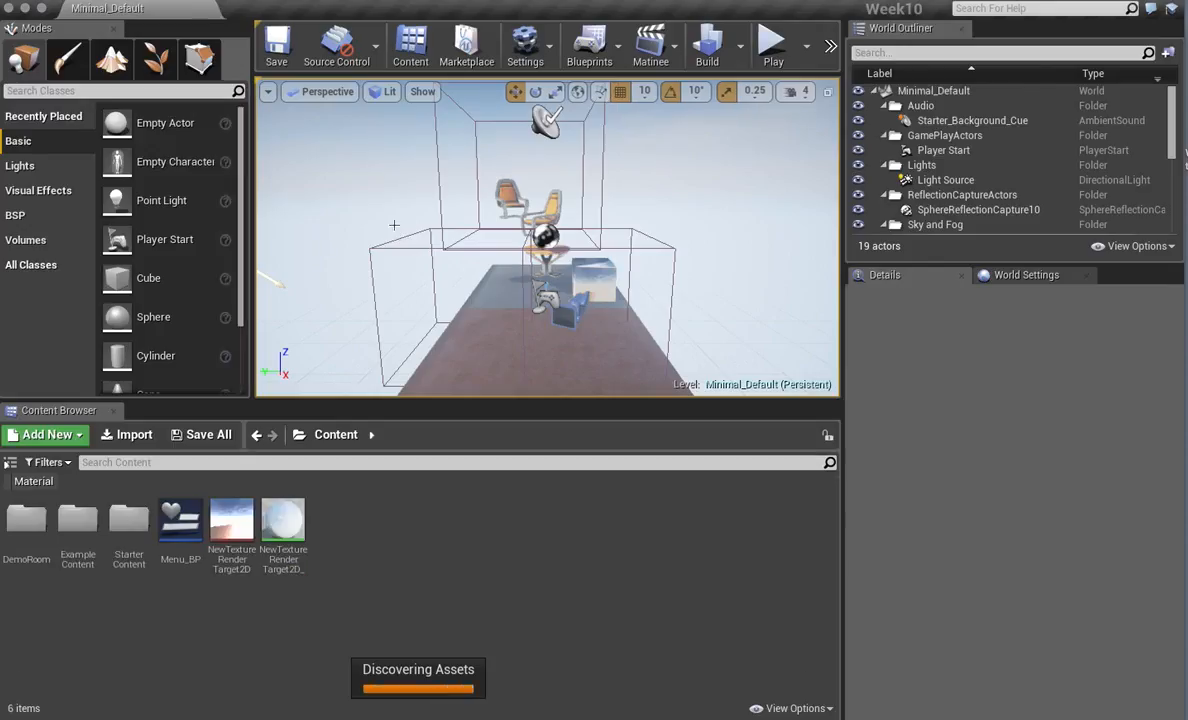
Check that the project's OSC plugin is enabled in the plugin manager, and close the manager.
click(145, 1)
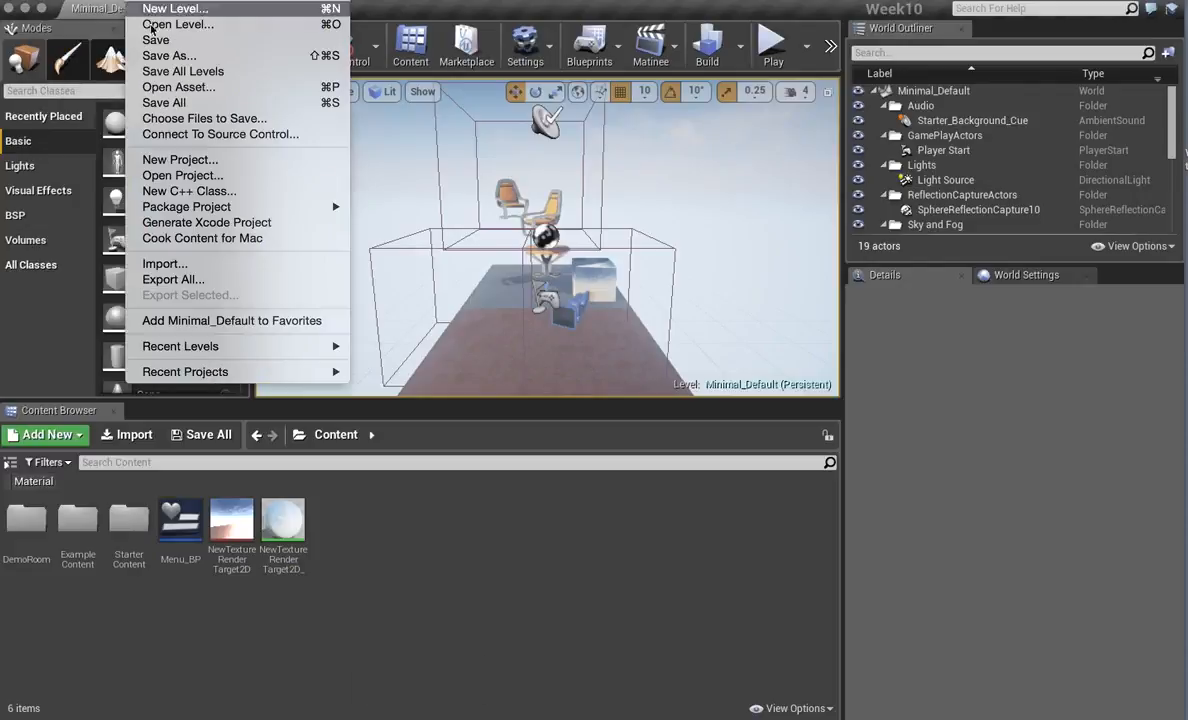
mouse_move(215, 1)
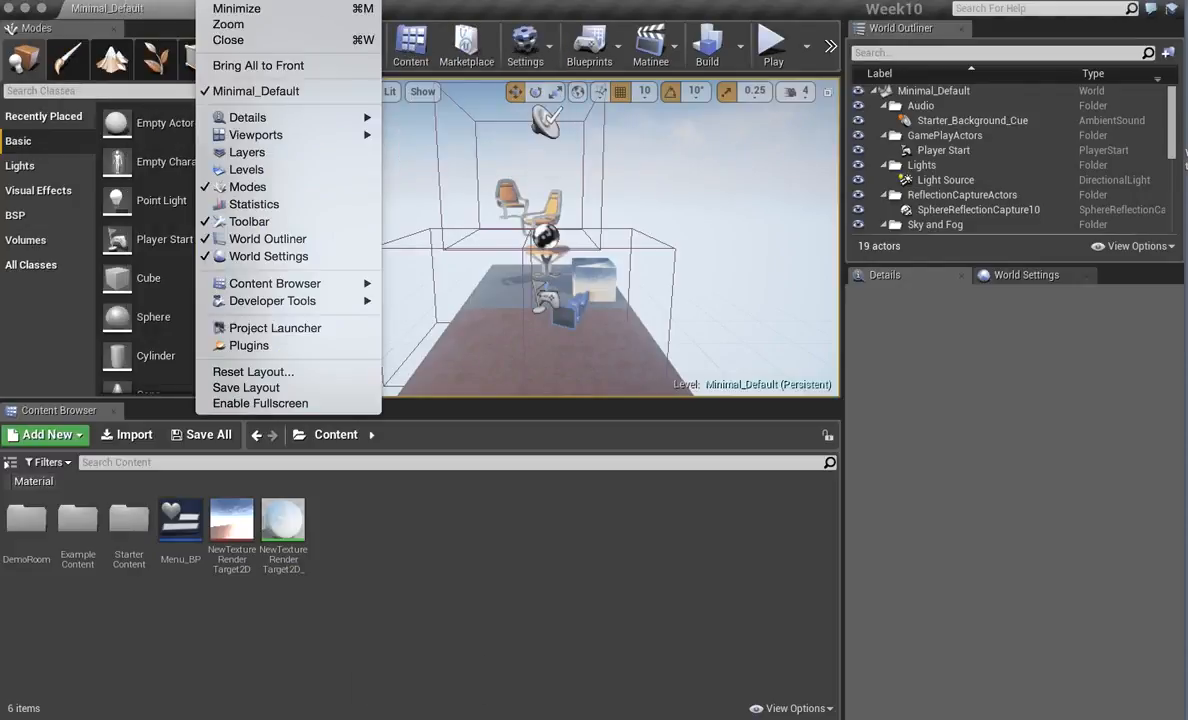
click(252, 346)
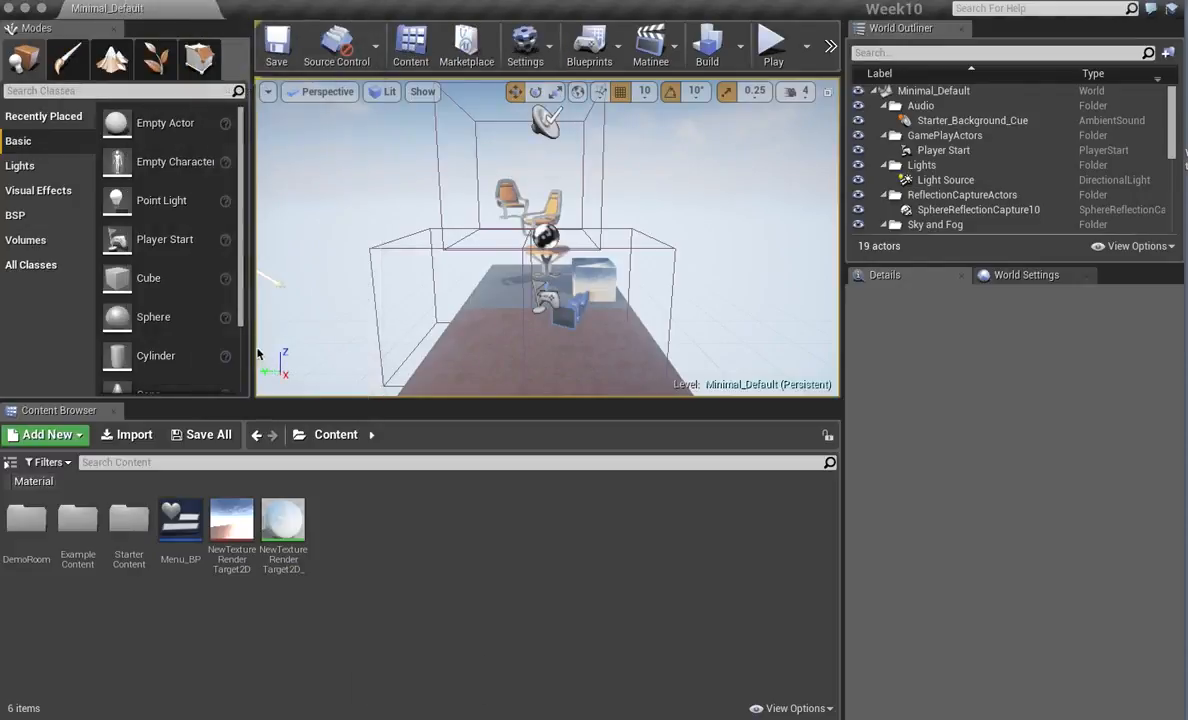
click(335, 623)
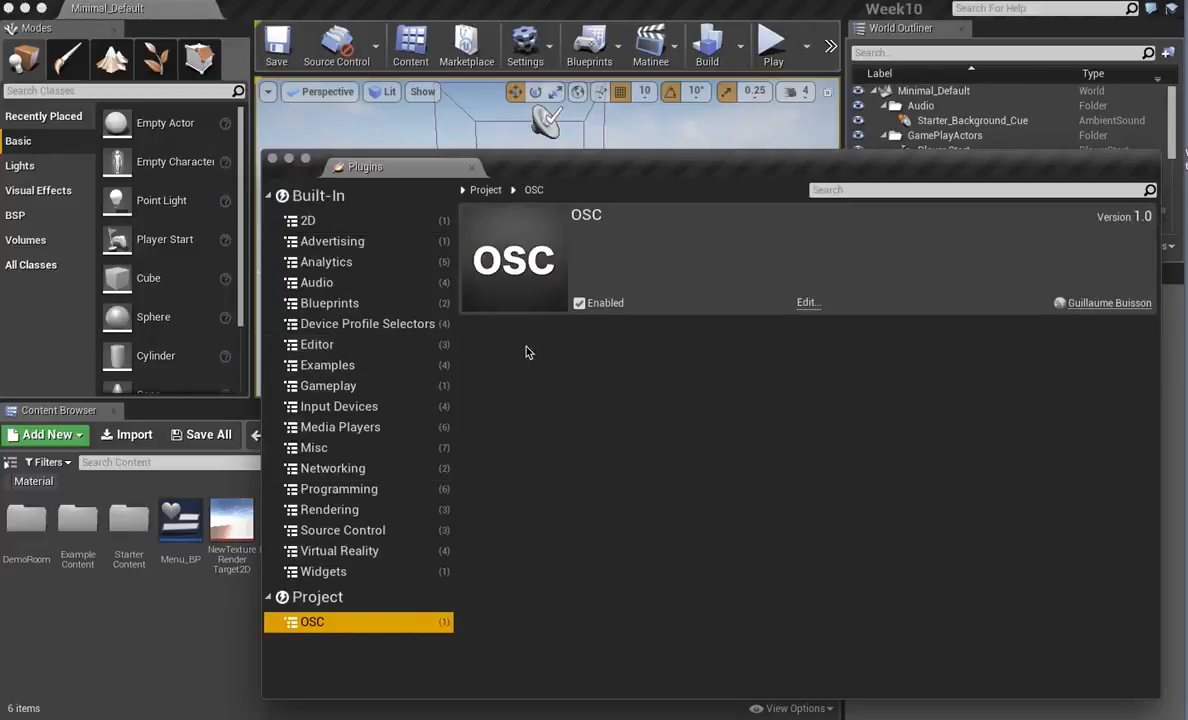
click(272, 159)
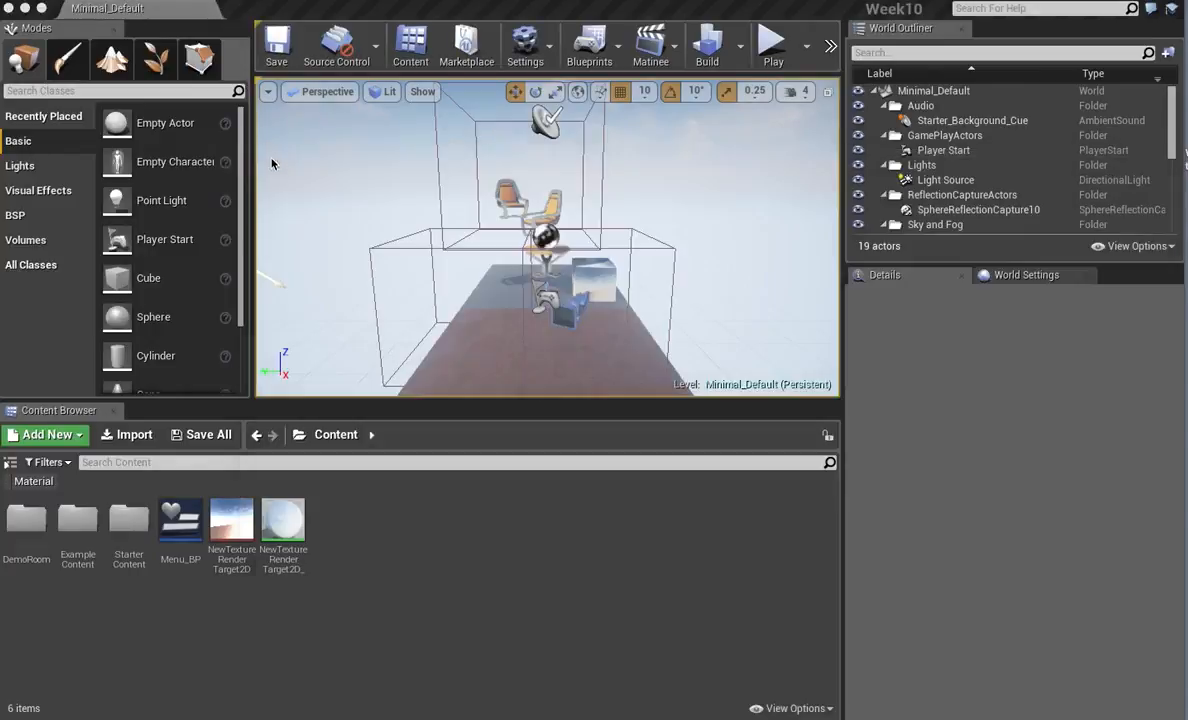
Open the Project Settings and show the OSC plugin's configuration.
click(142, 0)
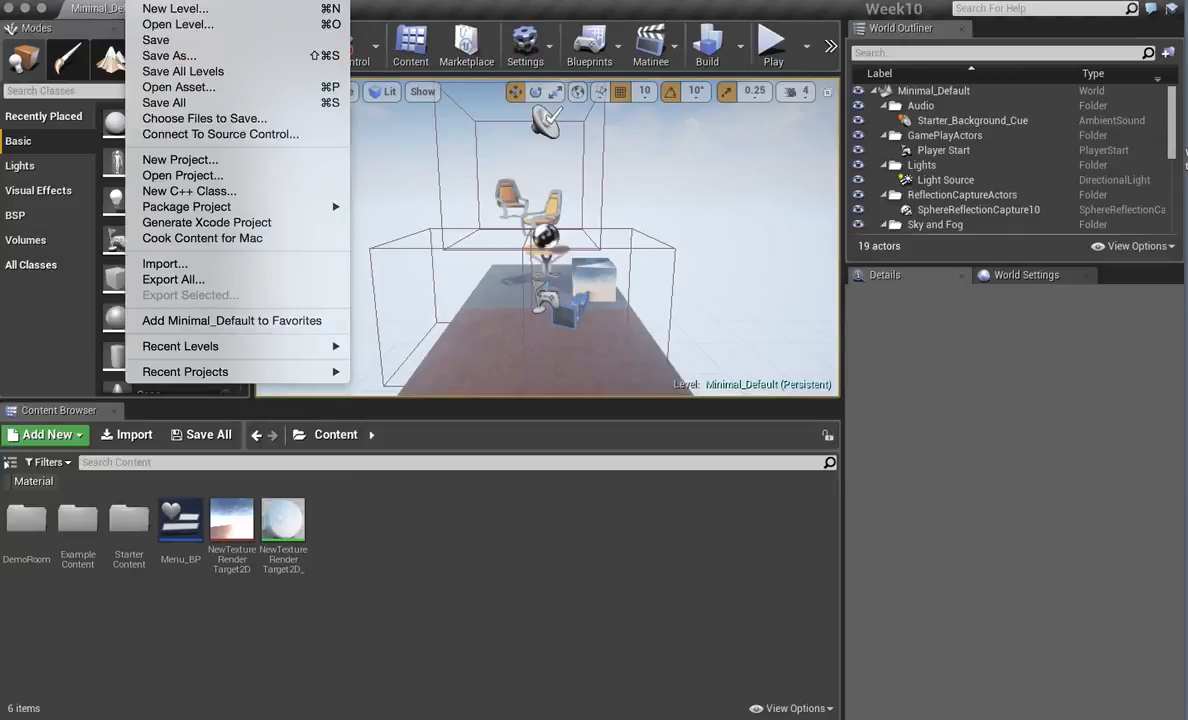
mouse_move(174, 0)
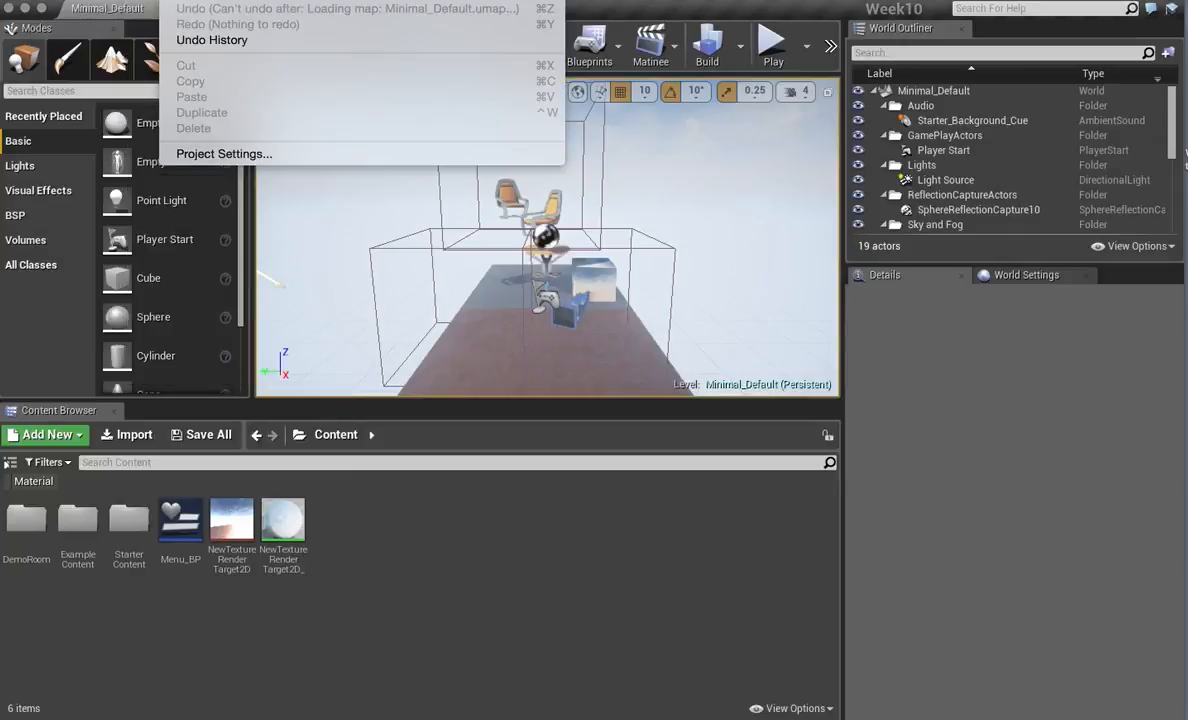
click(222, 154)
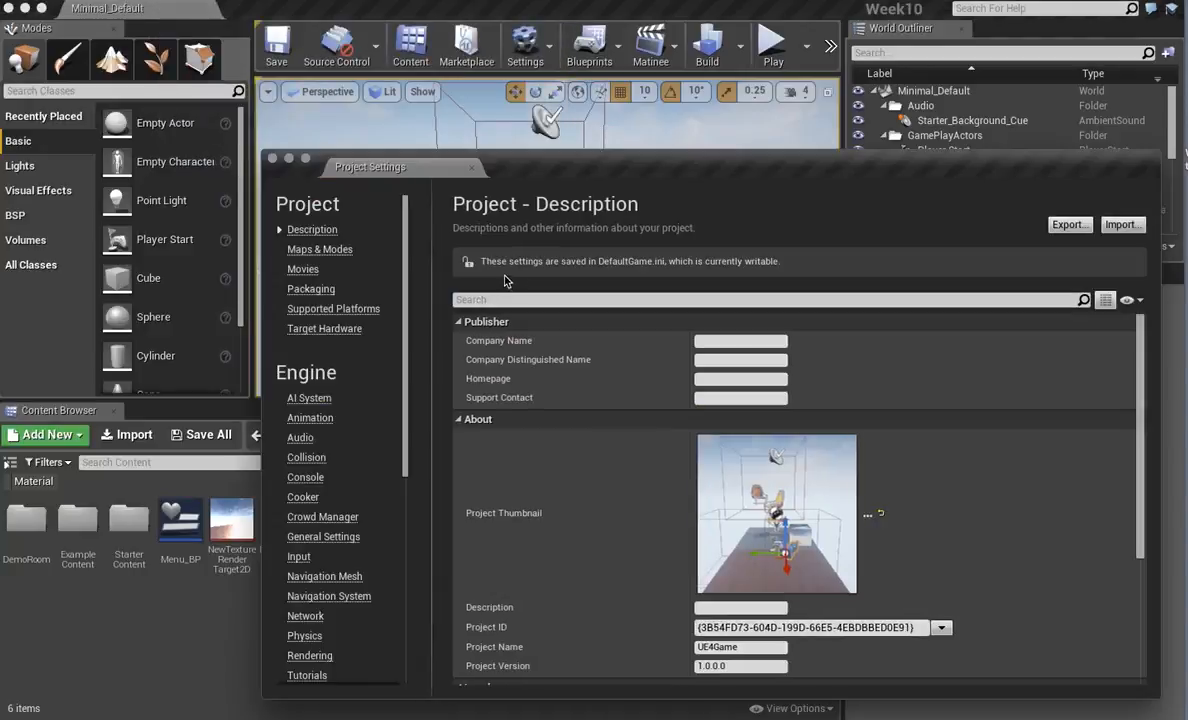
drag(556, 158, 425, 88)
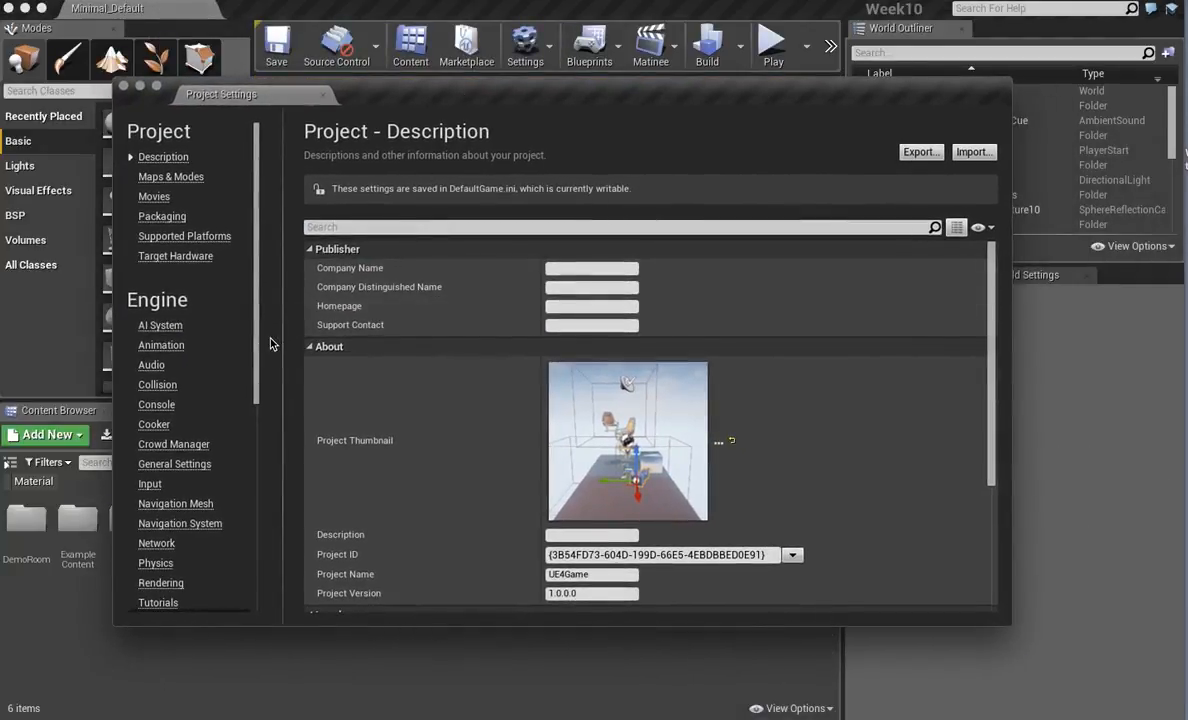
drag(257, 352, 244, 544)
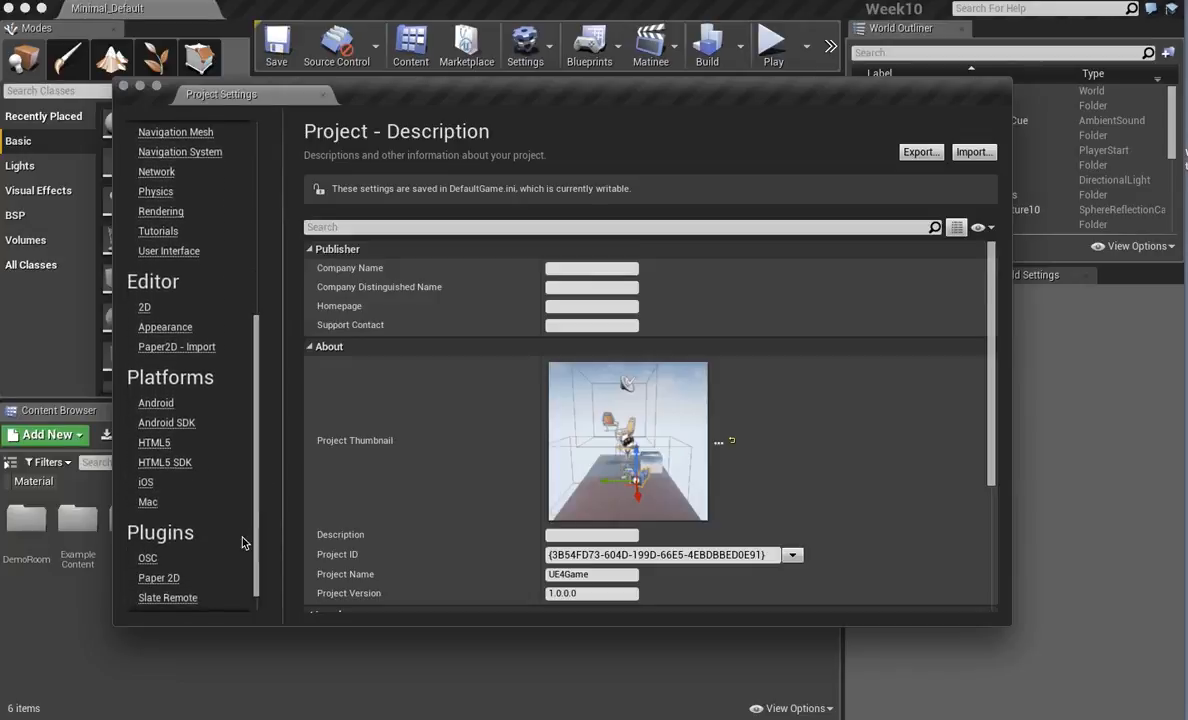
click(148, 557)
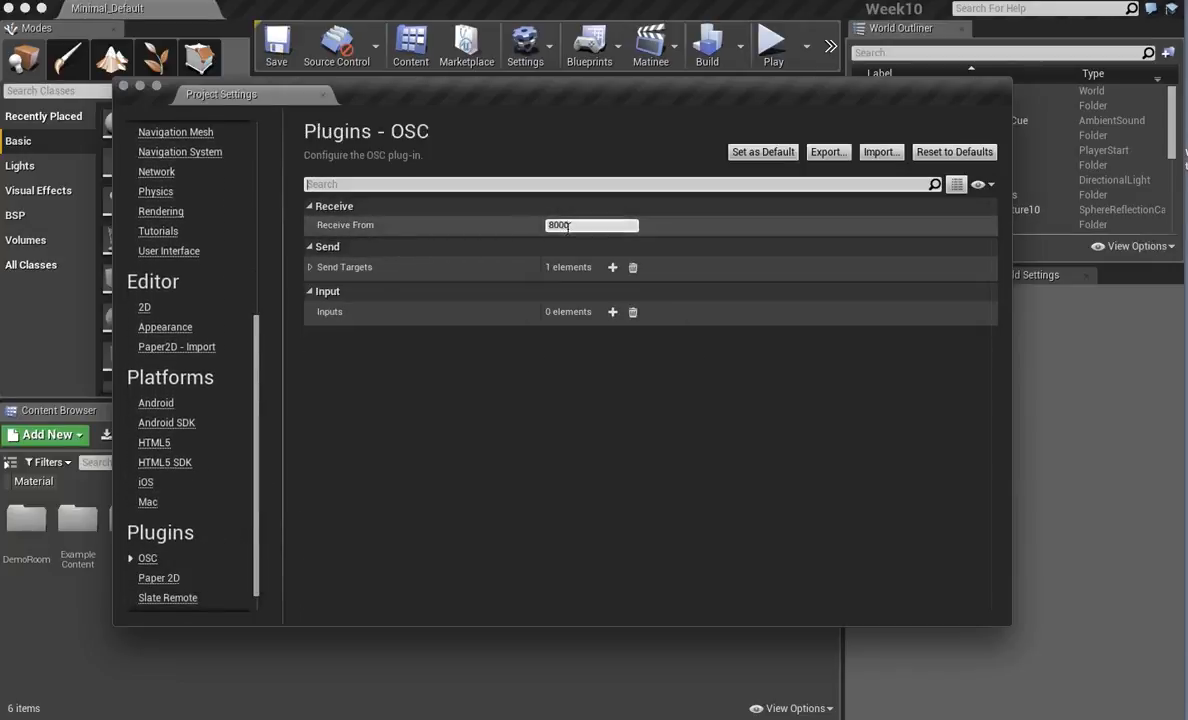
Set the OSC plugin's first send target to 127.0.0.1:8001 and close the Project Settings.
click(310, 267)
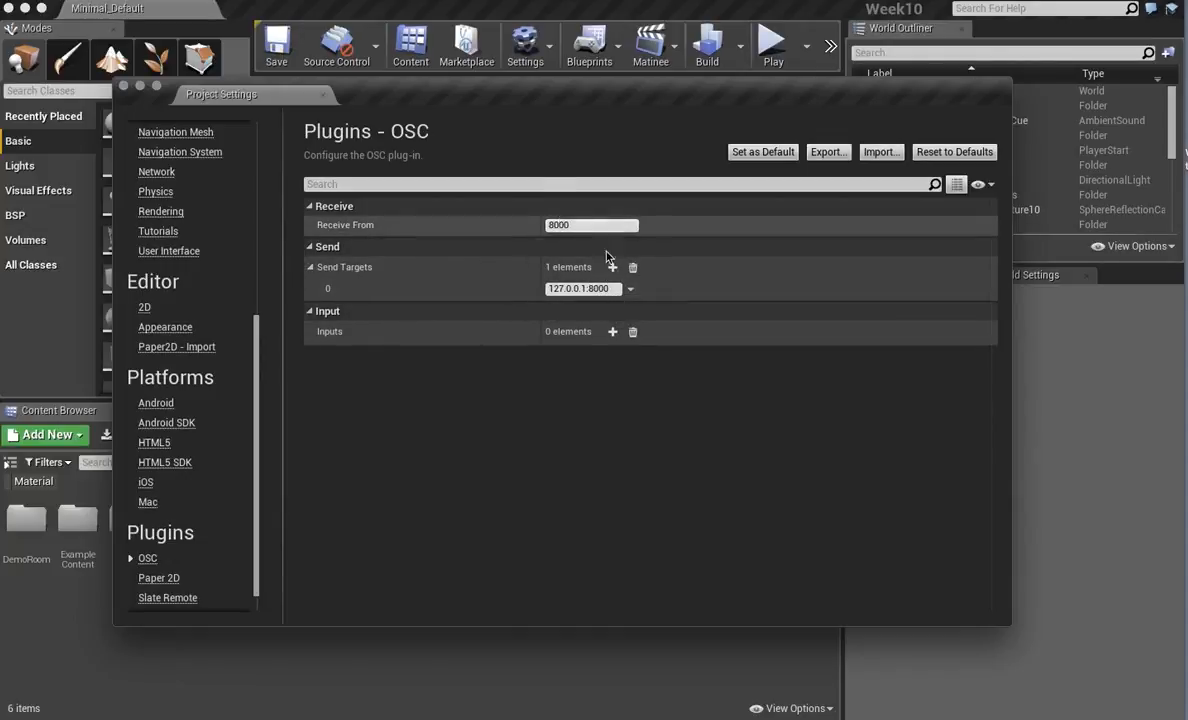
click(613, 289)
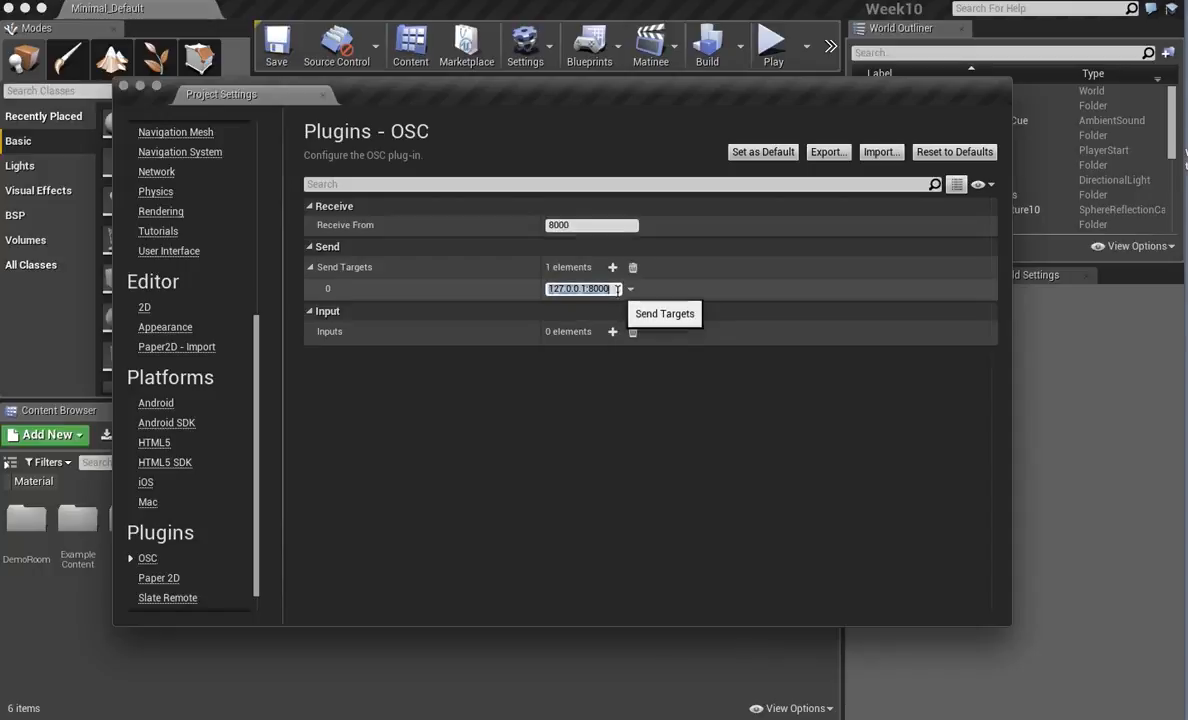
click(618, 290)
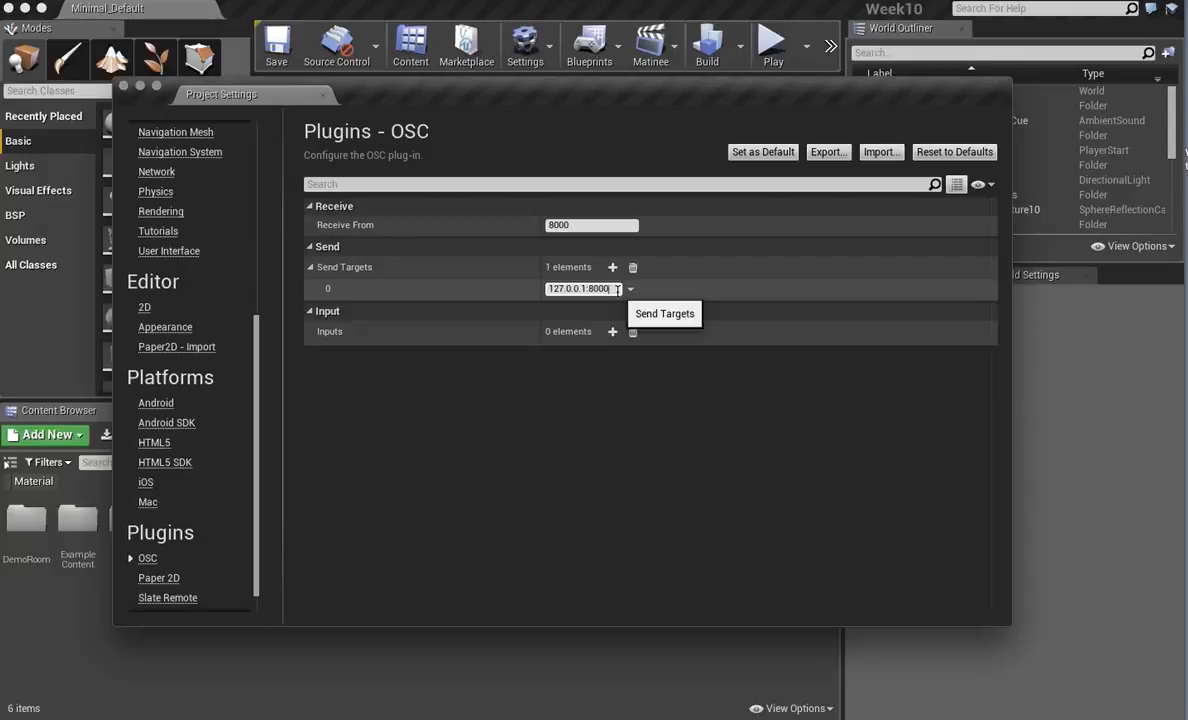
key(BackSpace)
text(1)
key(Return)
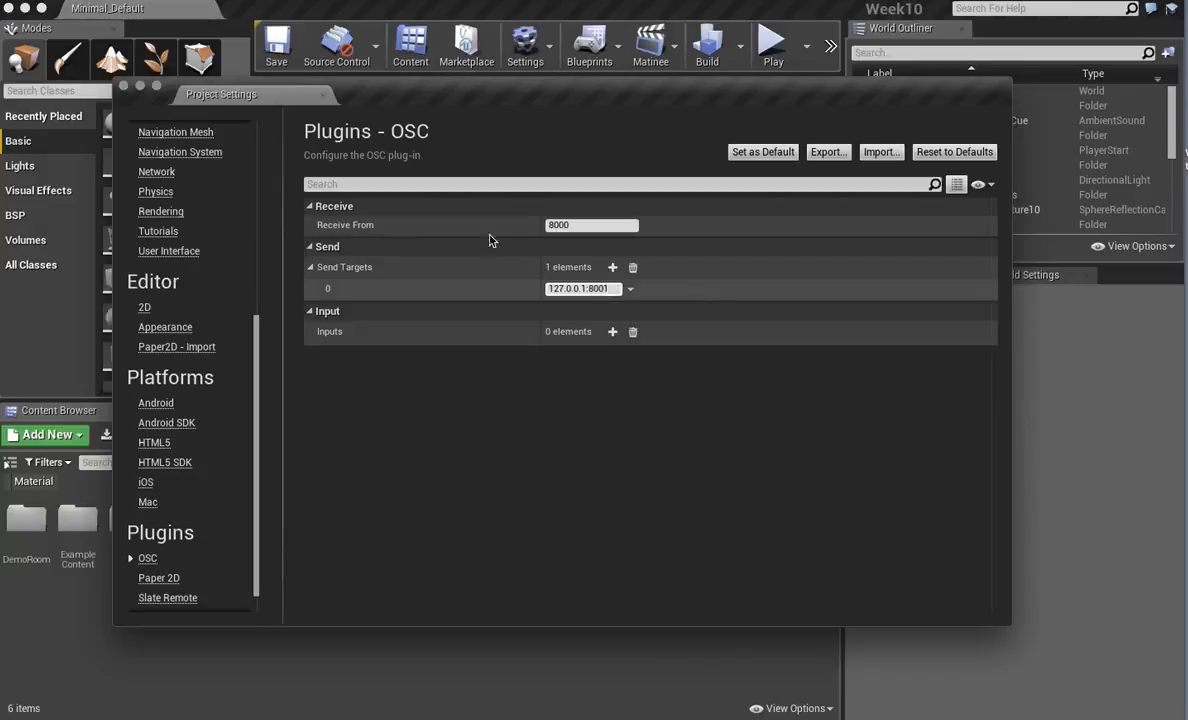
click(124, 86)
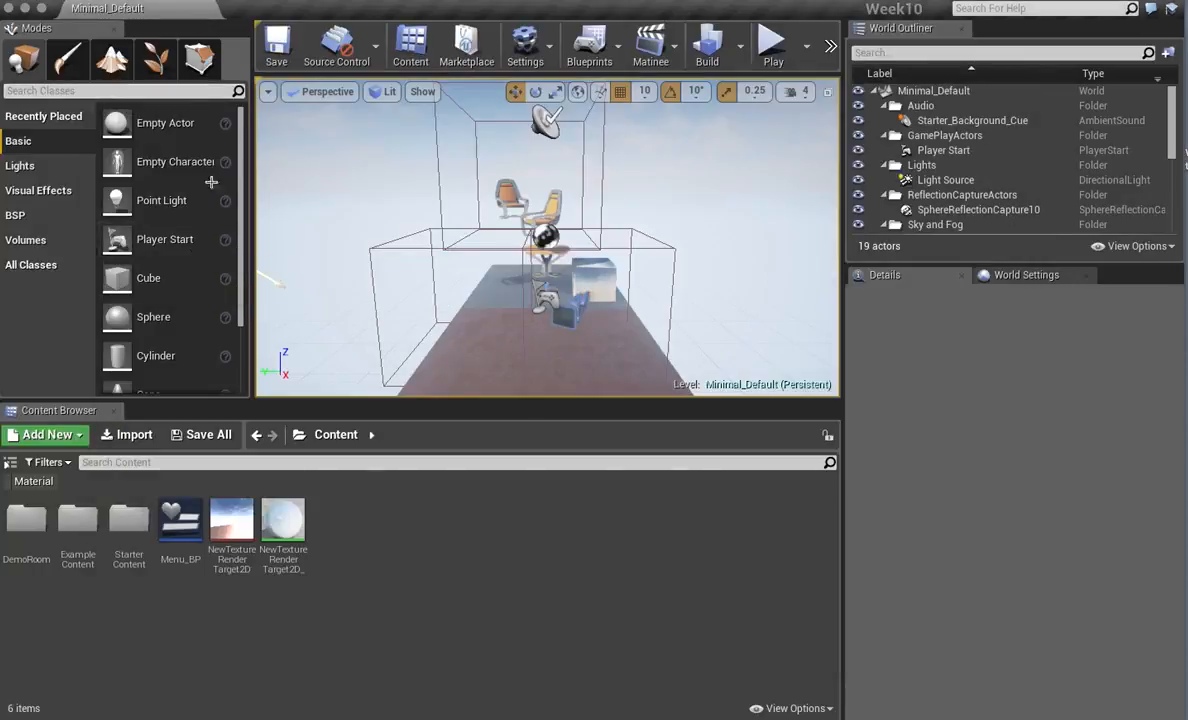
alt+drag(608, 372, 500, 362)
mouse_move(593, 338)
alt+mouse_down()
mouse_move(590, 318)
mouse_move(600, 345)
mouse_move(593, 338)
alt+mouse_up()
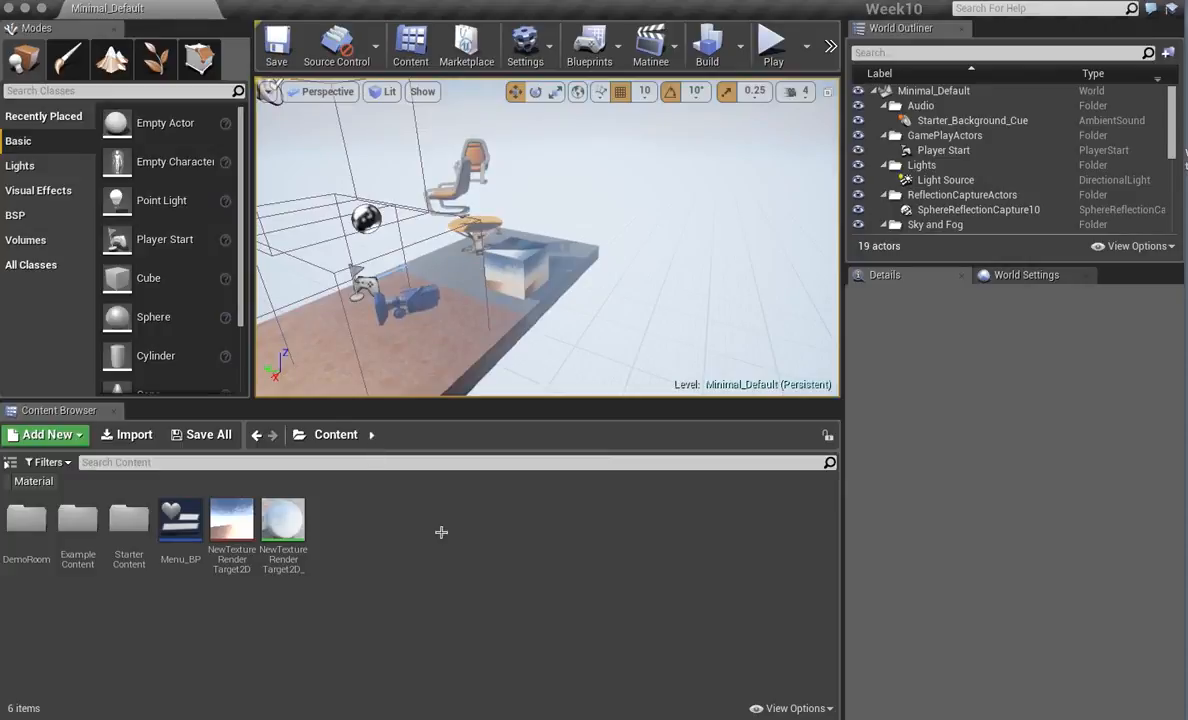
drag(532, 359, 488, 364)
right_drag(582, 322, 568, 309)
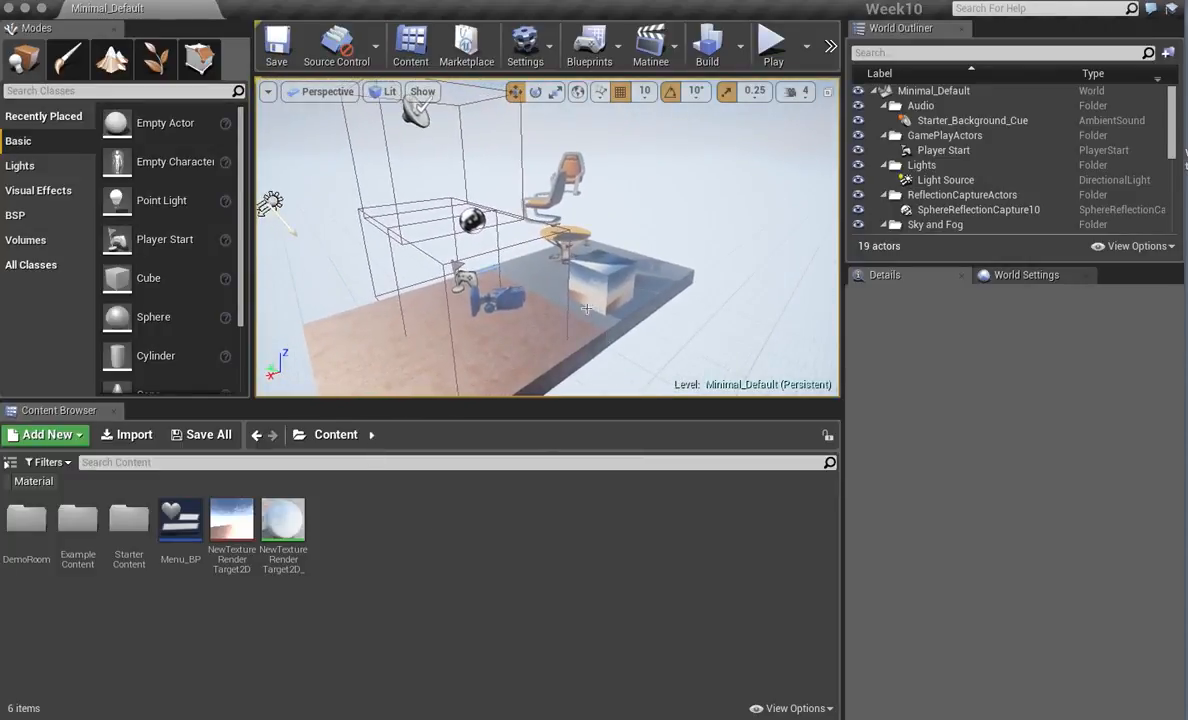
right_click(366, 531)
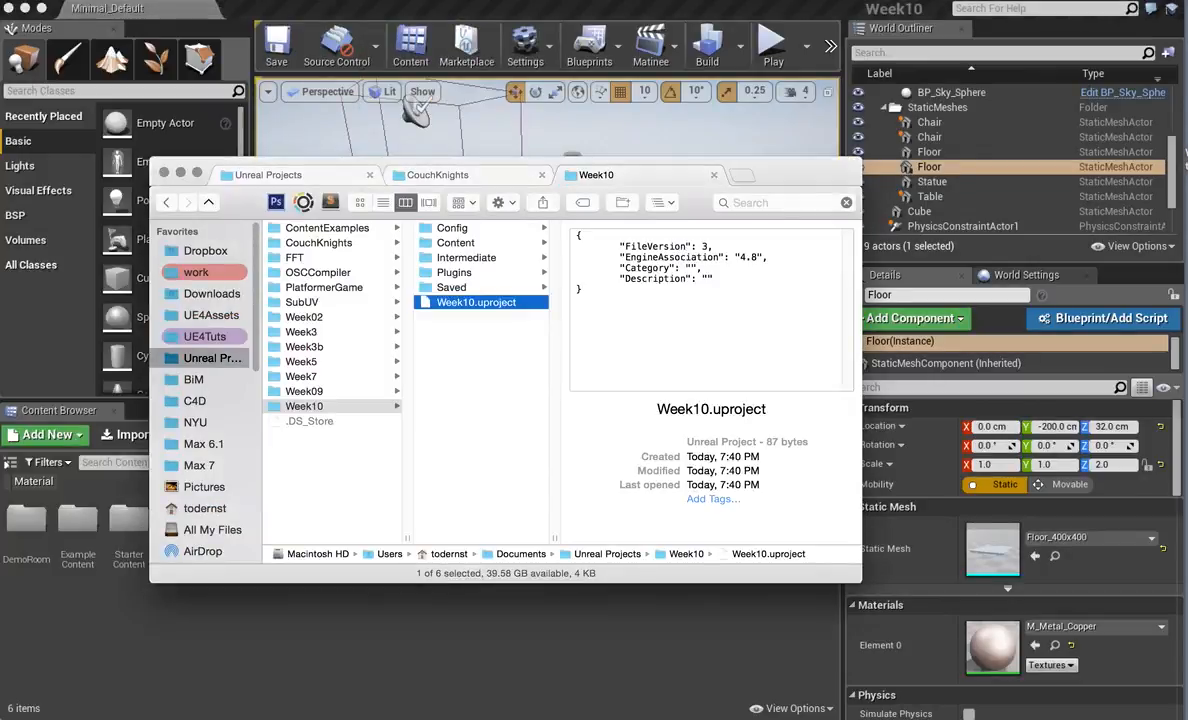
key(super+Tab)
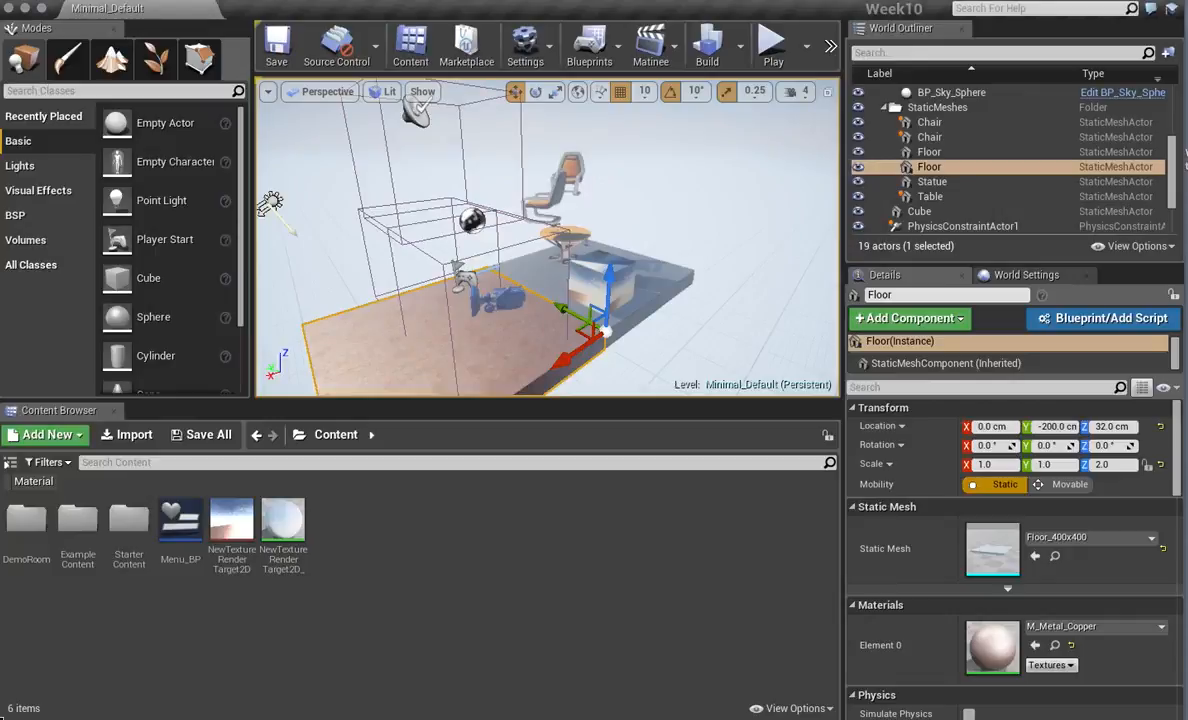
key(super+Tab)
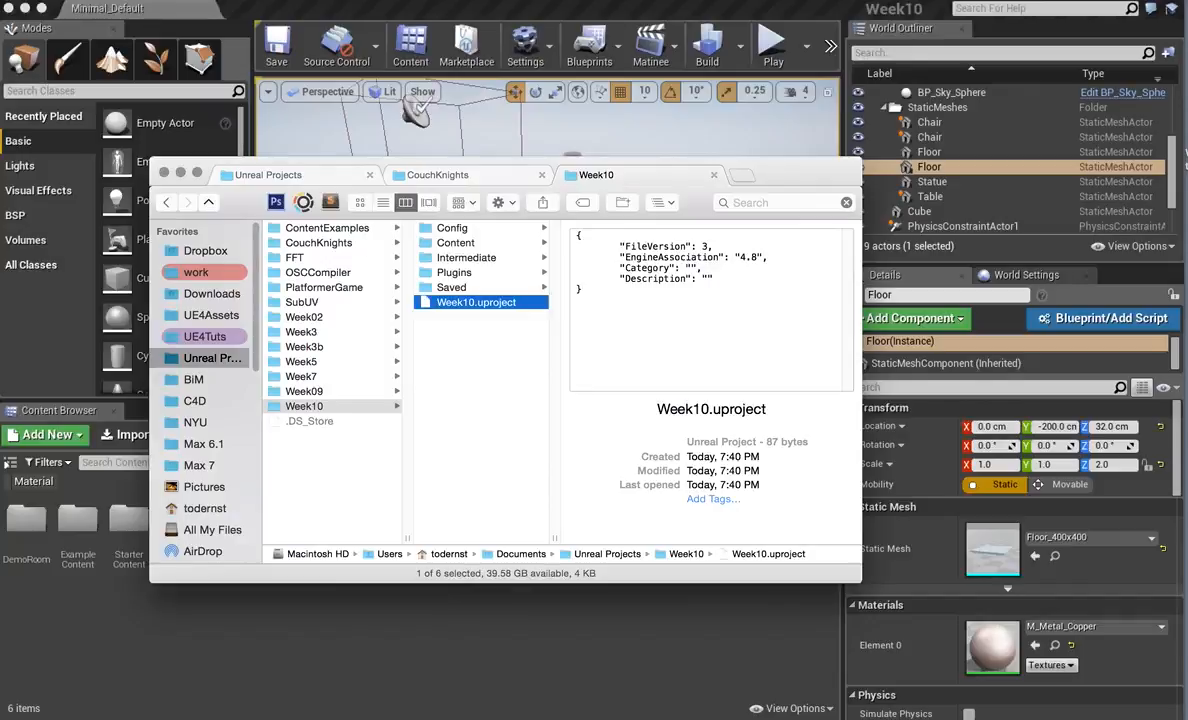
key(super+Tab)
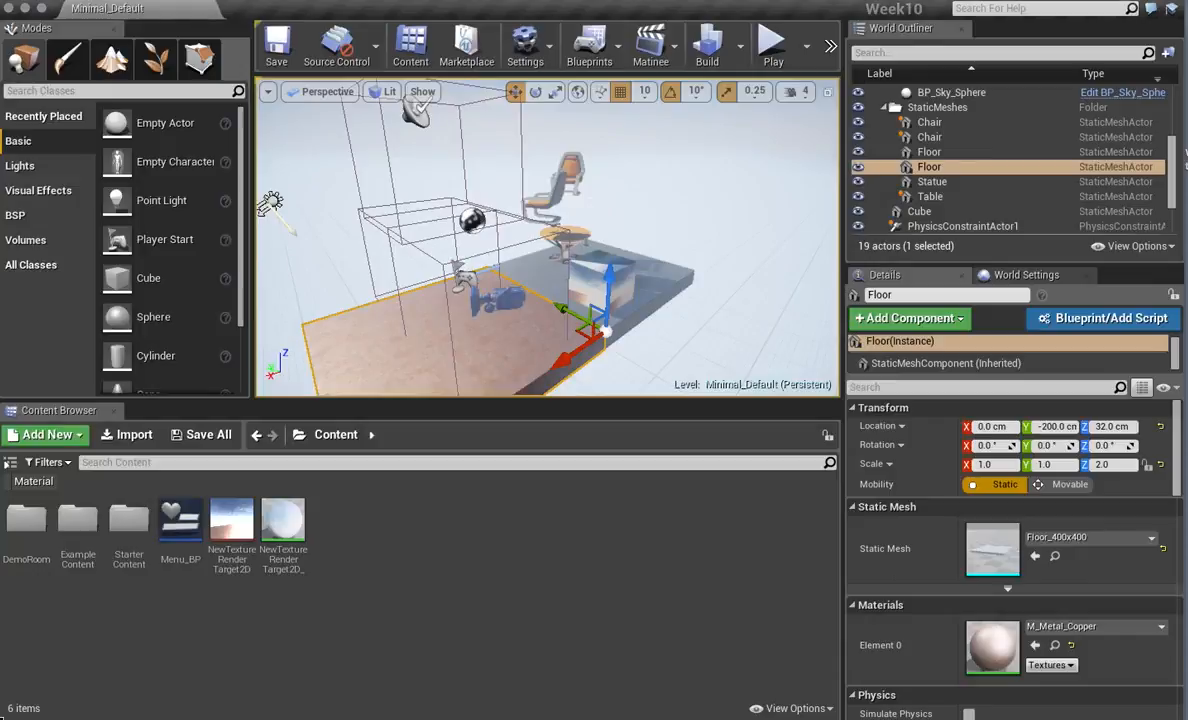
key(super+Tab)
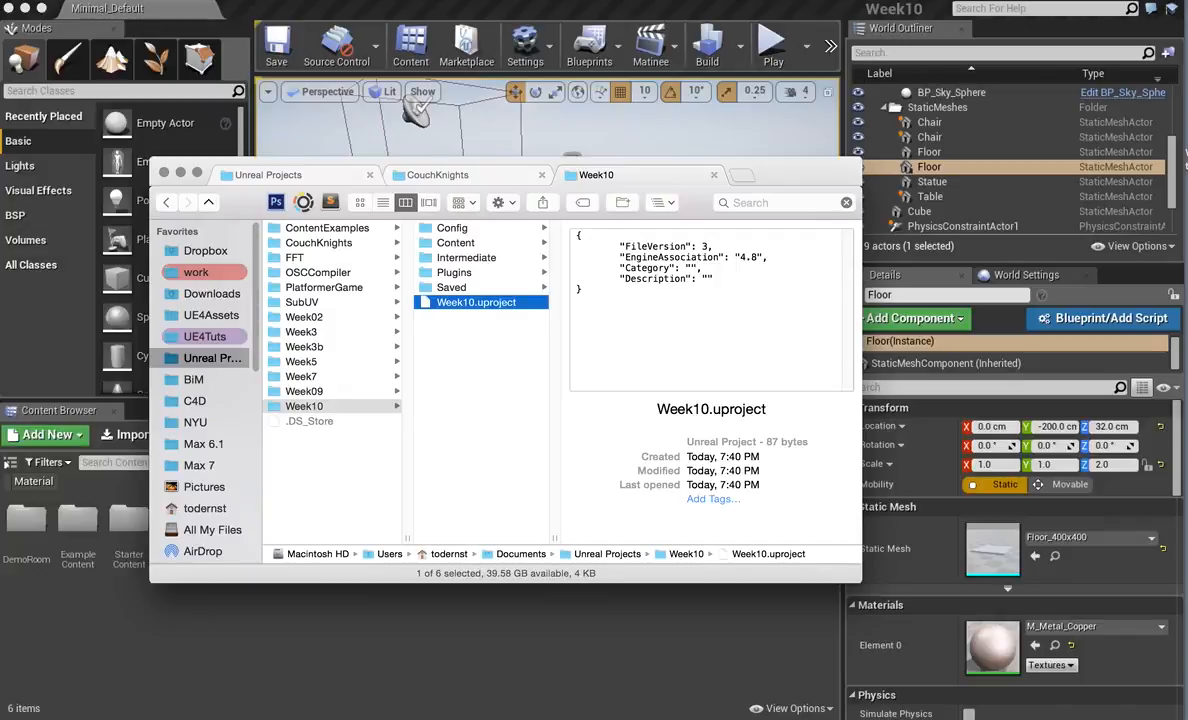
key(super+Tab)
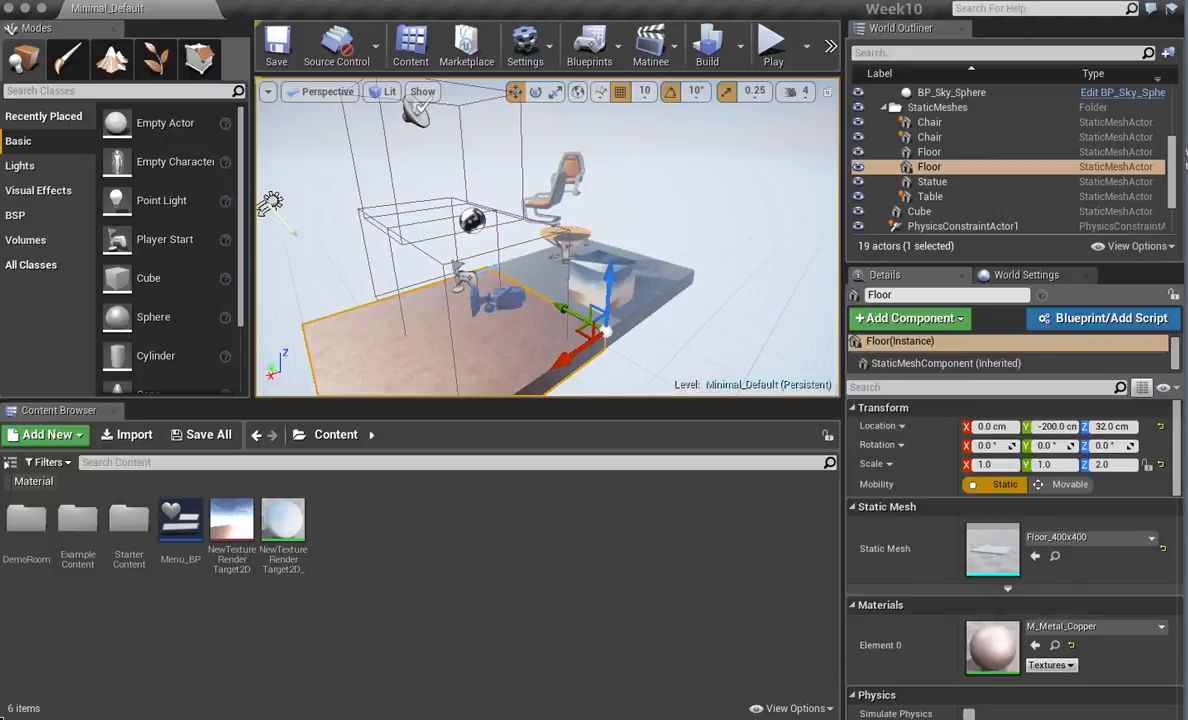
key(super+Tab)
key(super+Tab)
key(super+Tab)
key(super+Tab)
key(super+Tab)
key(super+Tab)
key(super+Tab)
key(super+Tab)
key(super+Tab)
key(super+Tab)
key(super+Tab)
key(super+Tab)
key(super+Tab)
key(super+Tab)
key(super+Tab)
key(super+h)
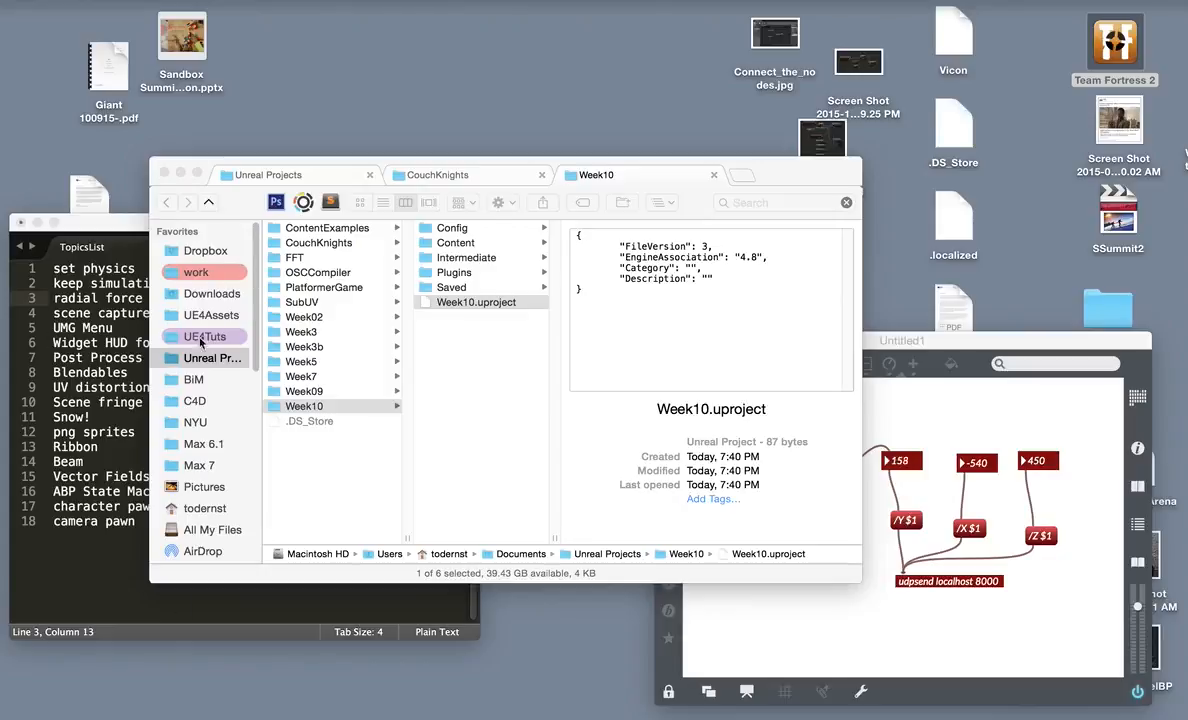
Reopen the Week10.uproject project from Finder.
click(662, 207)
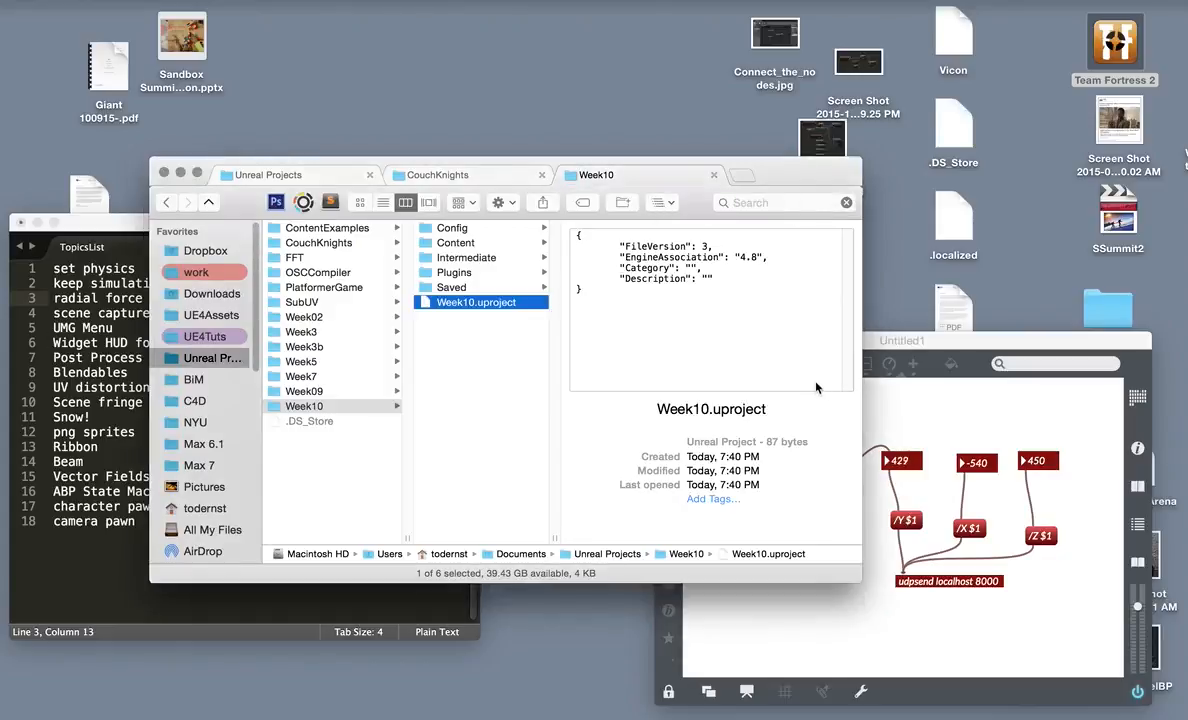
click(474, 303)
click(506, 304)
click(506, 304)
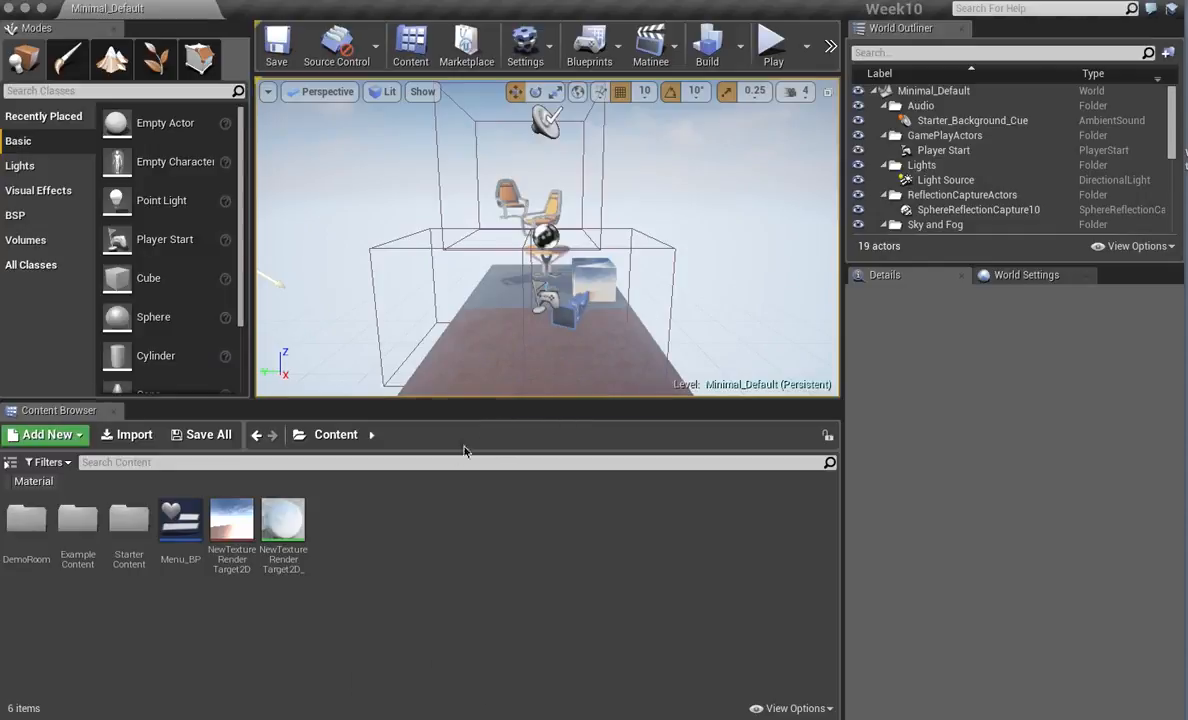
Create a Blueprint Class with Actor as its parent in the Content folder and name it BP_Box.
right_click(362, 514)
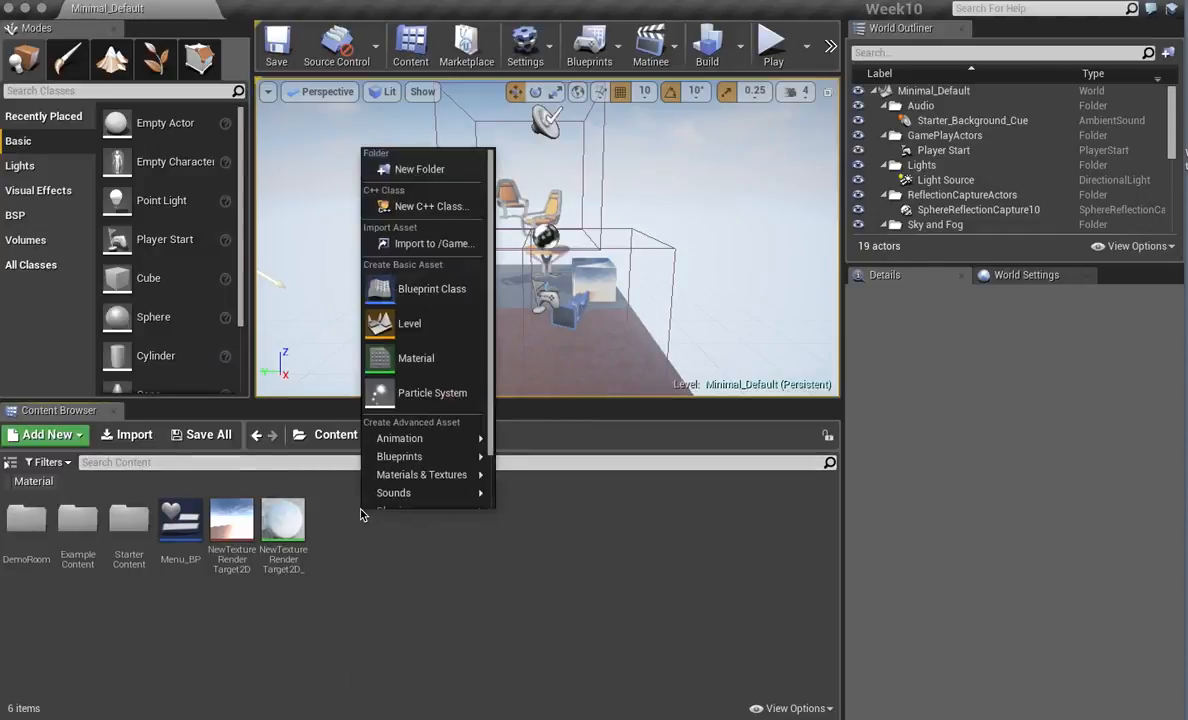
click(424, 287)
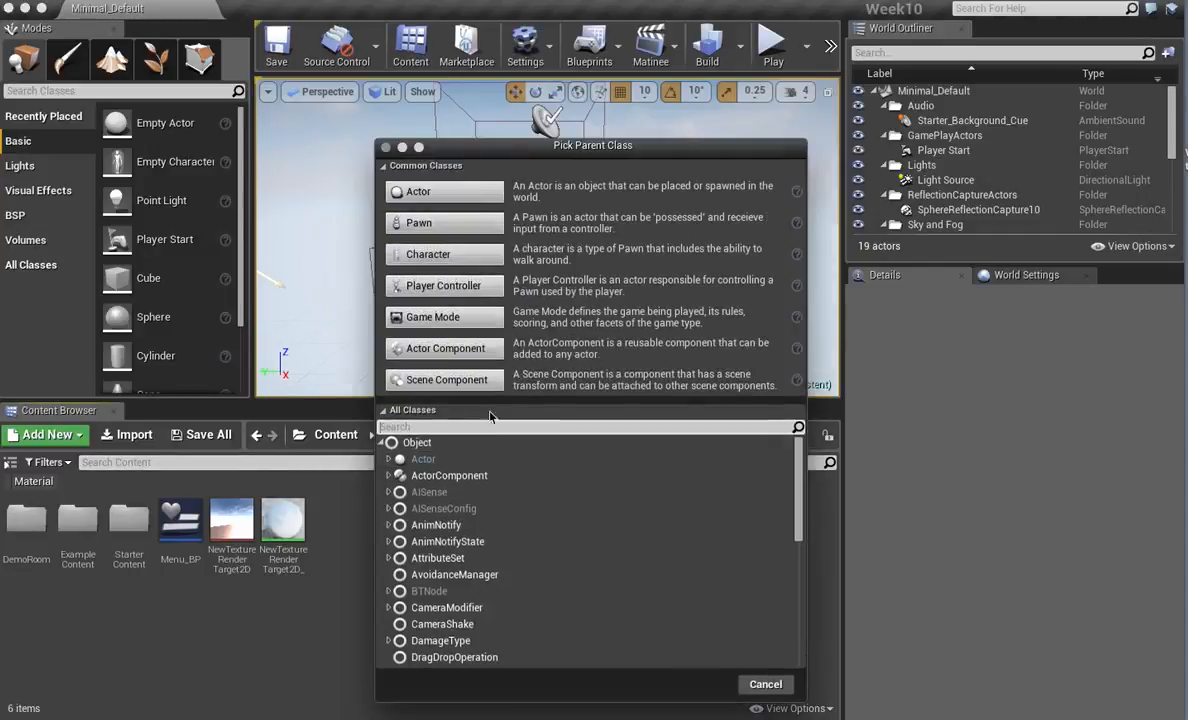
click(440, 191)
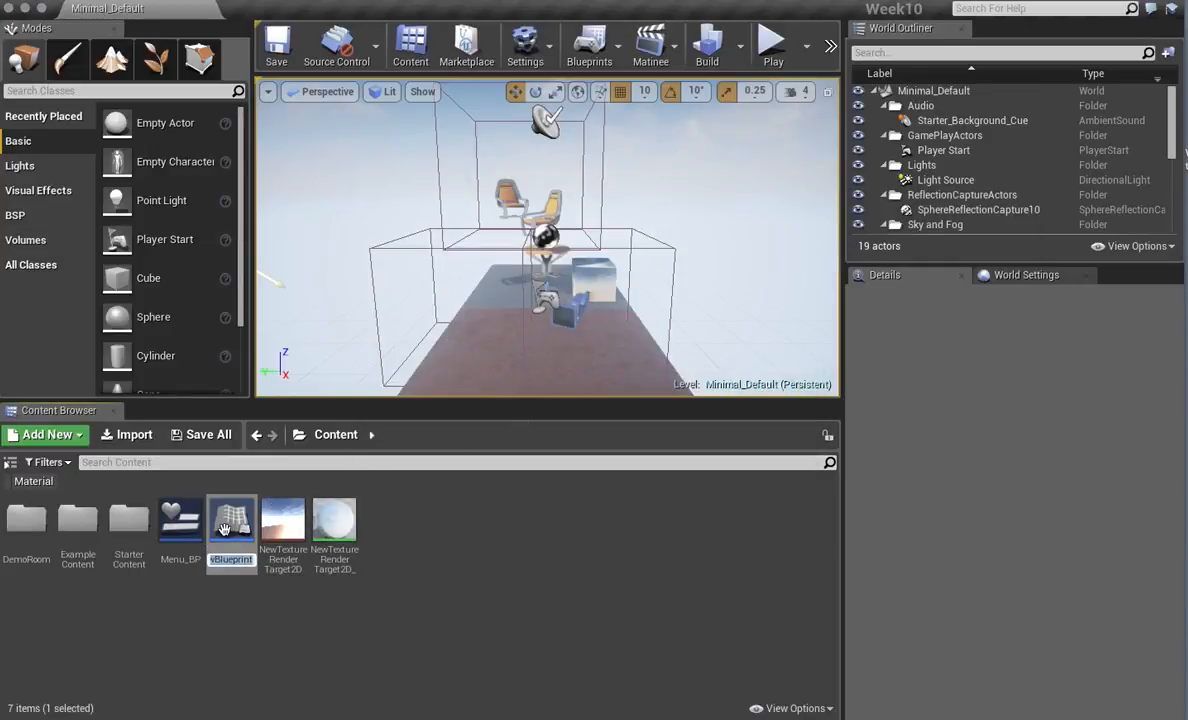
text(BP_Box)
key(Return)
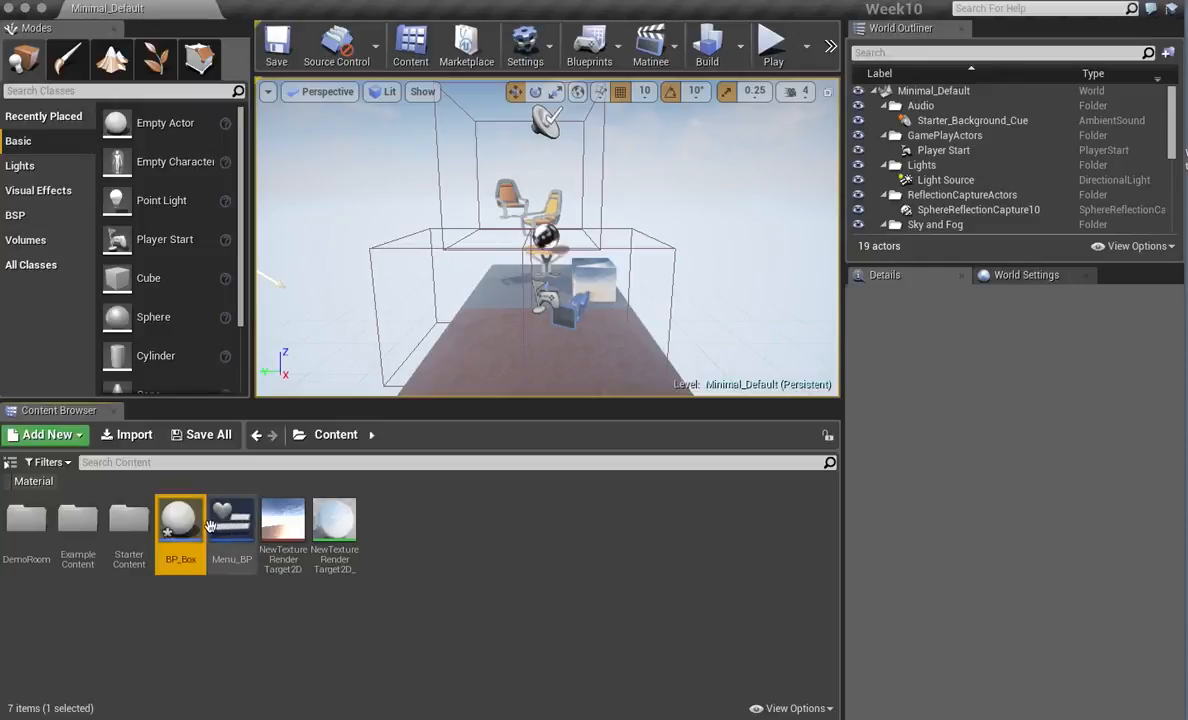
Open the BP_Box blueprint and add a Cube component under DefaultSceneRoot.
double_click(178, 520)
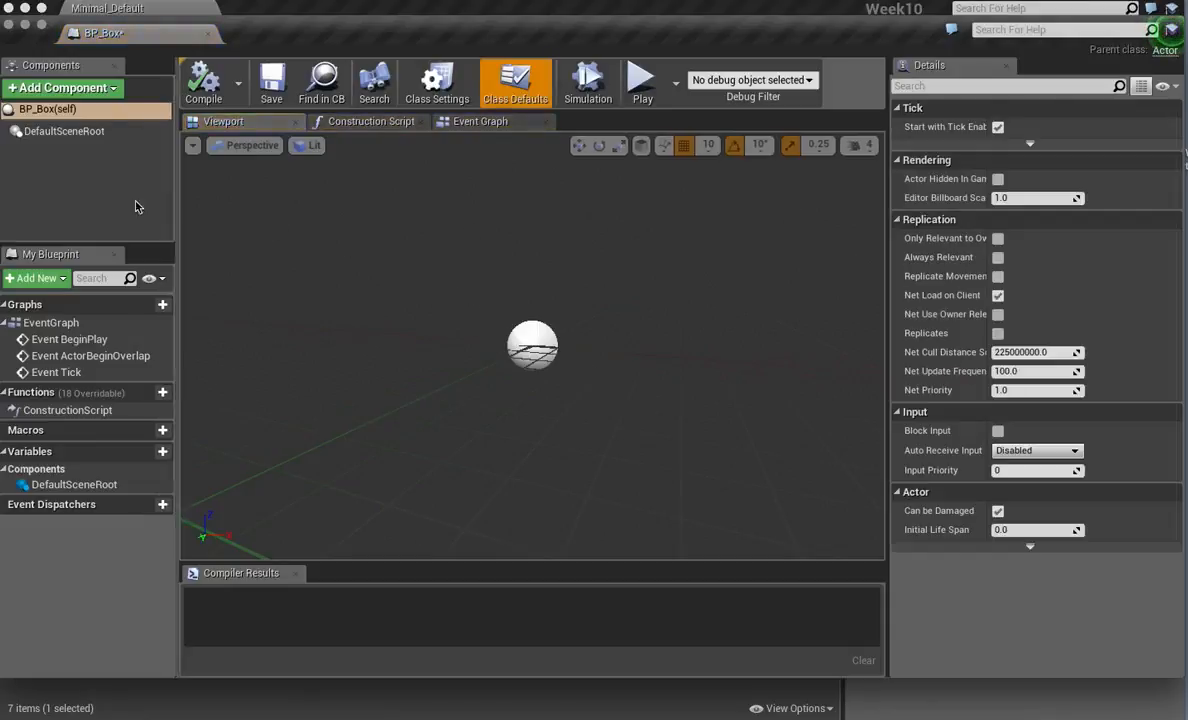
click(63, 131)
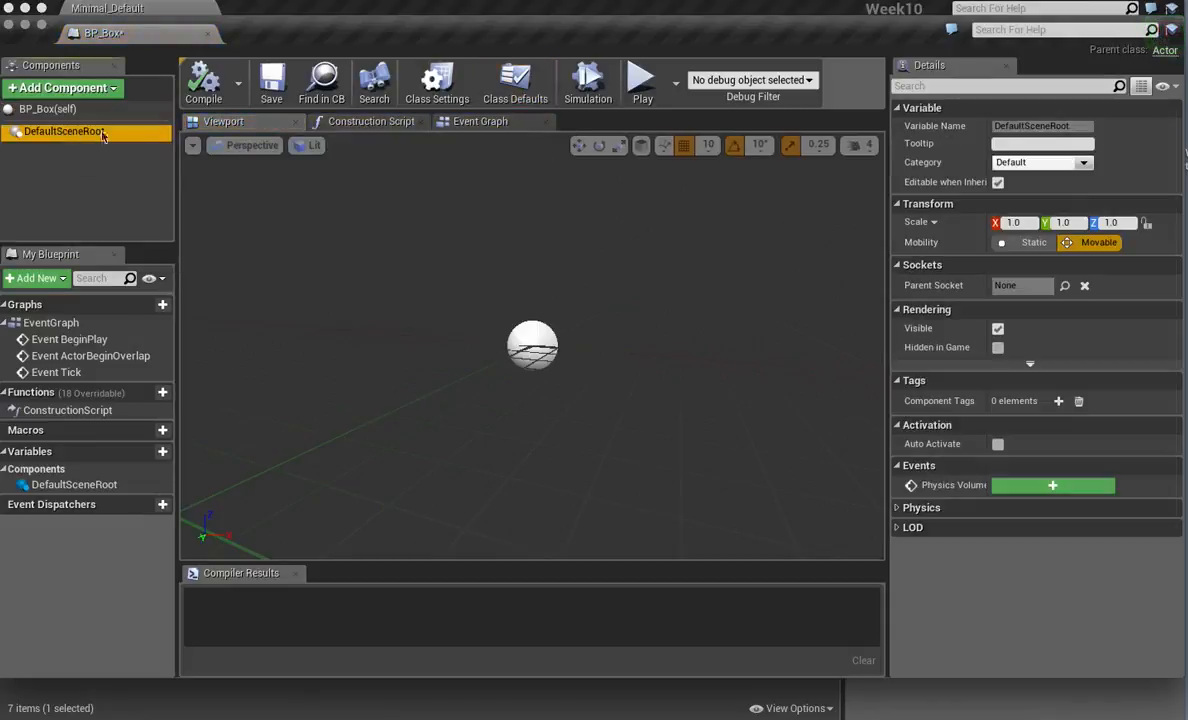
click(76, 88)
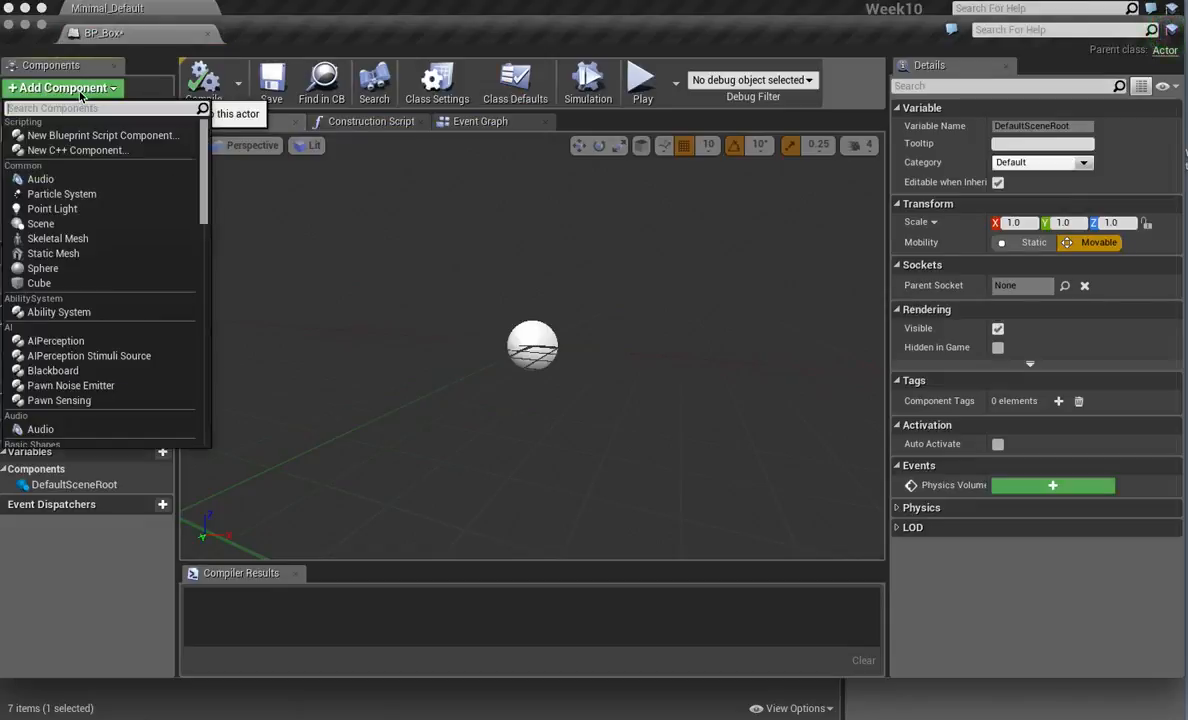
click(64, 284)
click(103, 204)
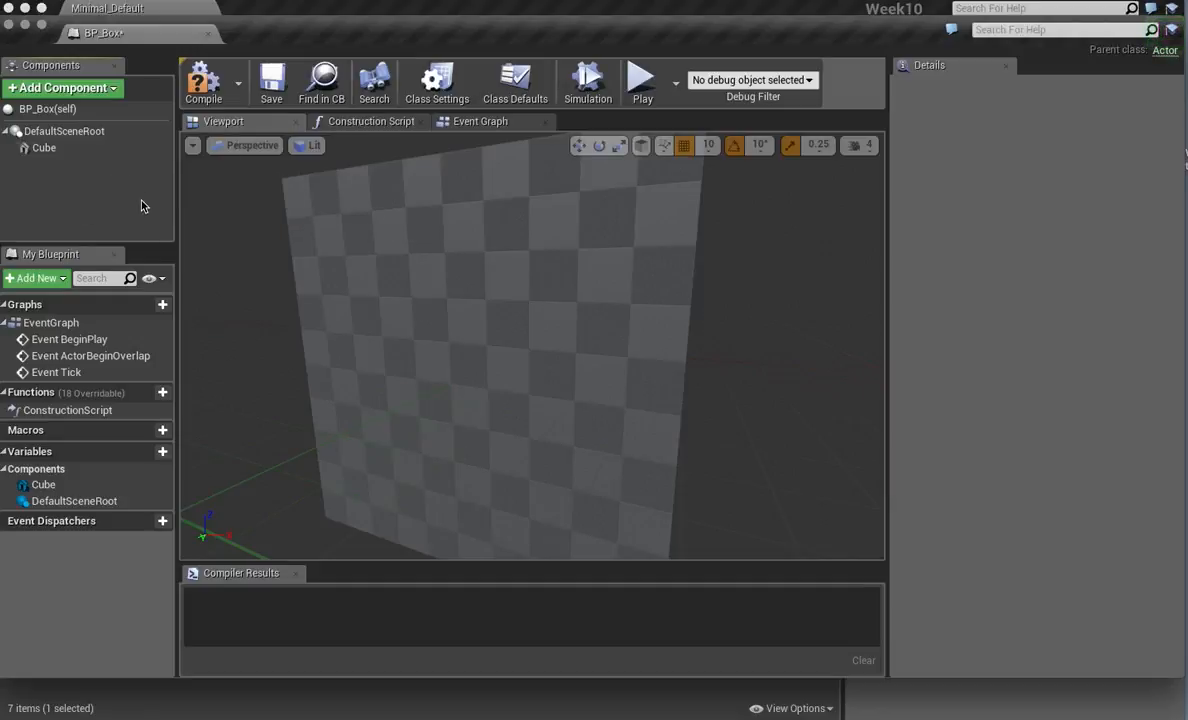
Add an Osc Receiver component to BP_Box and create its On Osc Received event in the event graph.
click(60, 88)
drag(197, 199, 196, 329)
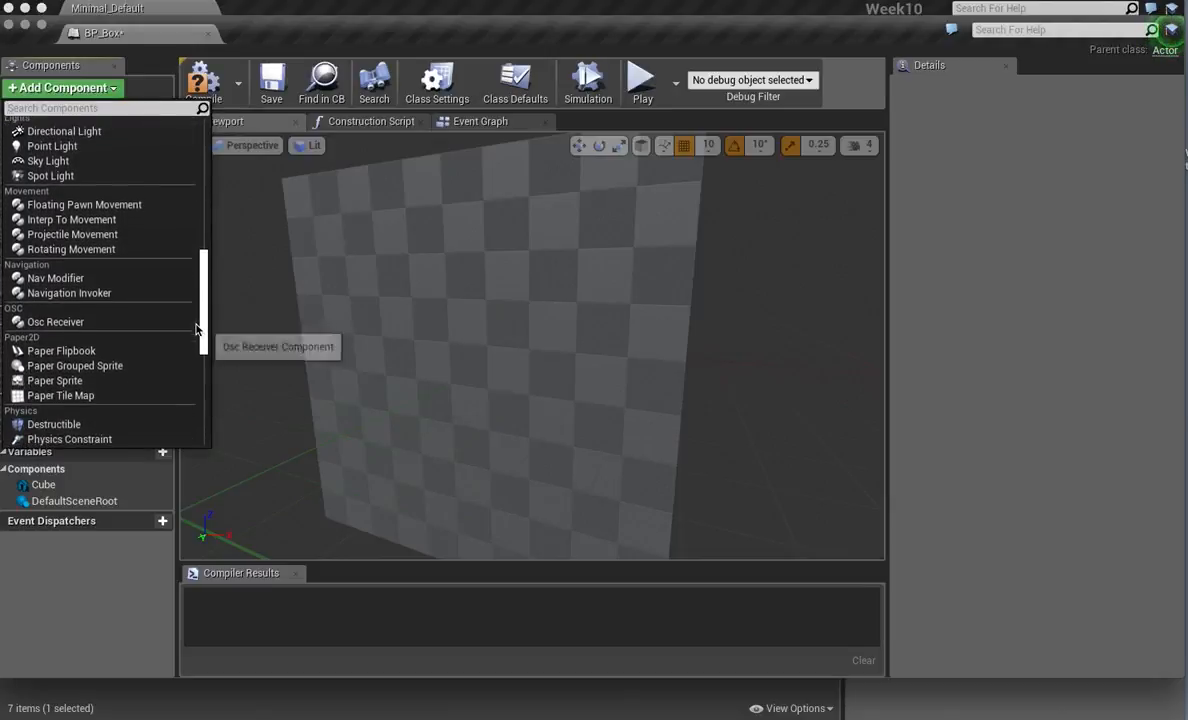
click(60, 321)
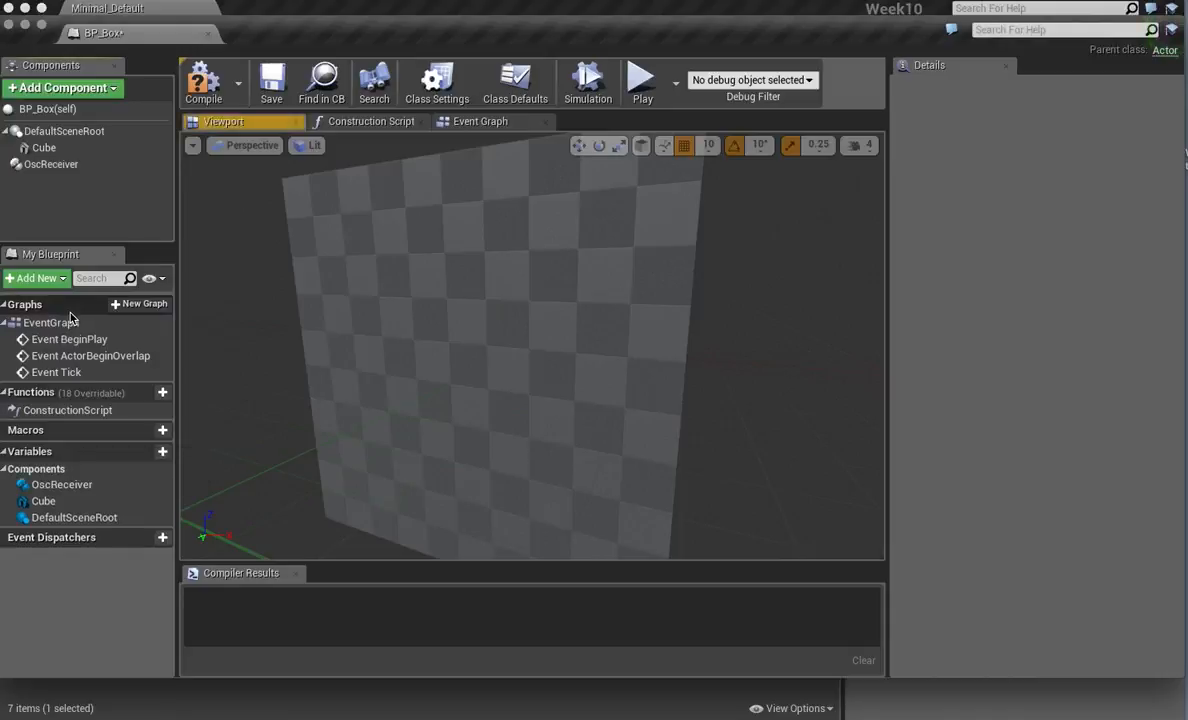
click(50, 164)
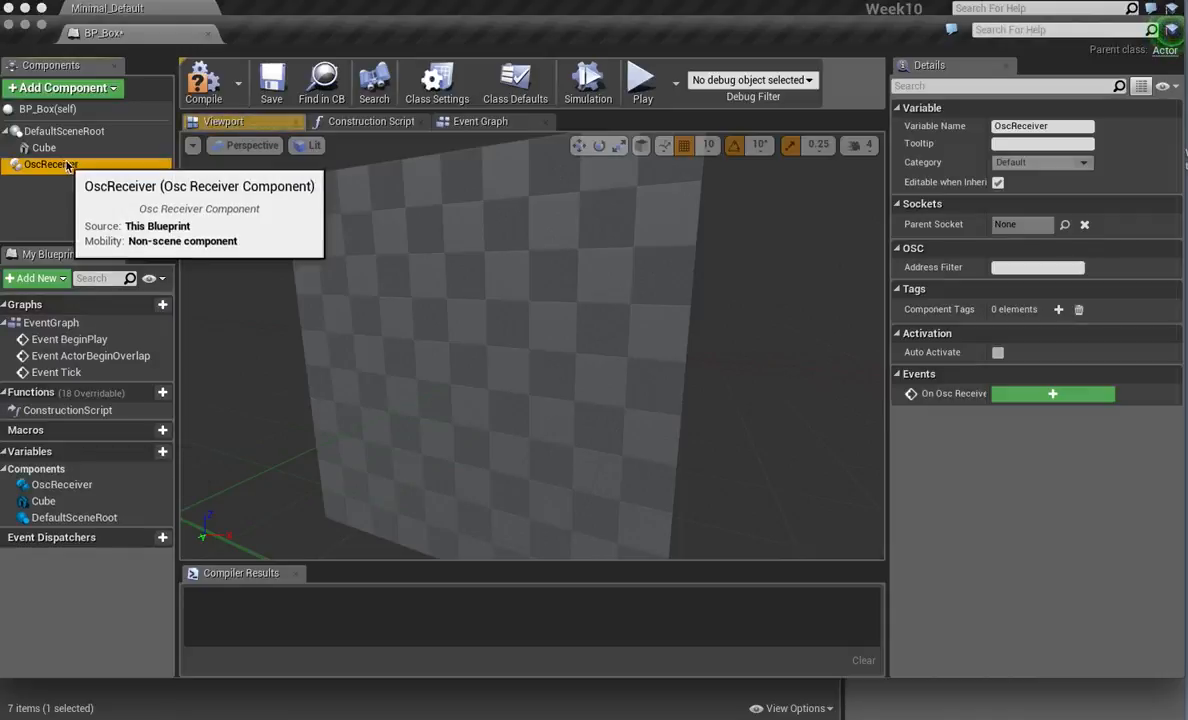
click(1052, 396)
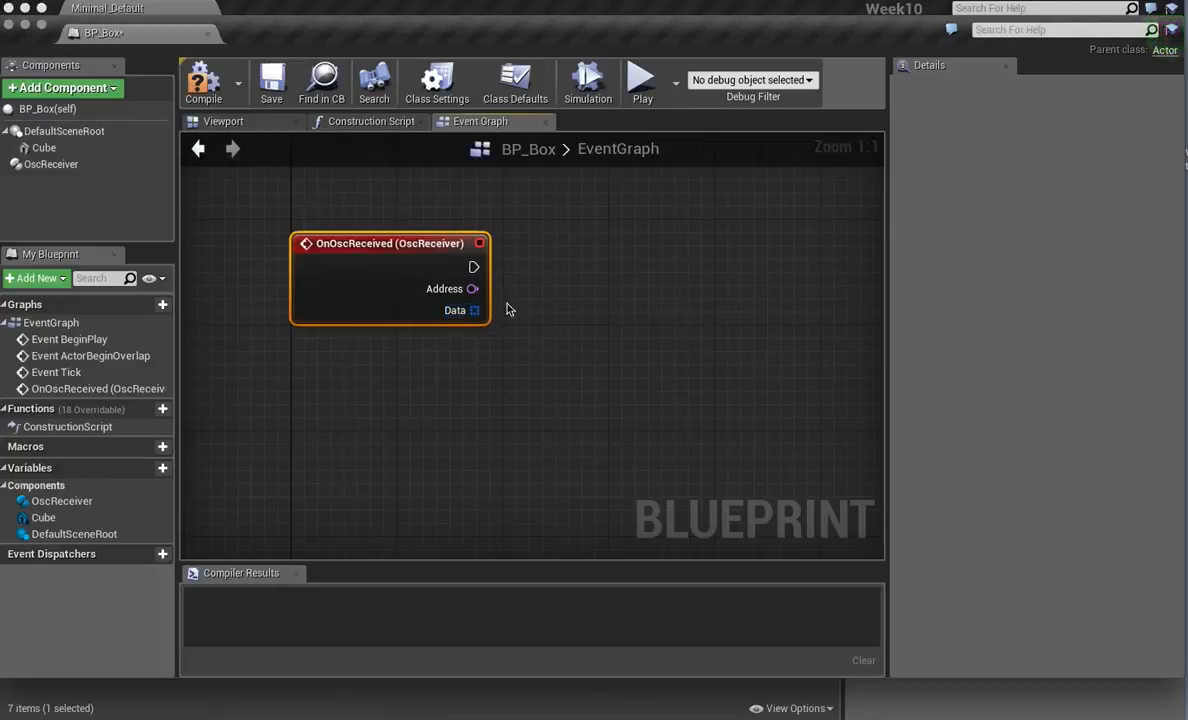
Switch to Max, place the Untitled1 patch beside the blueprint graph, and close the separate Max console window.
drag(611, 43, 514, 19)
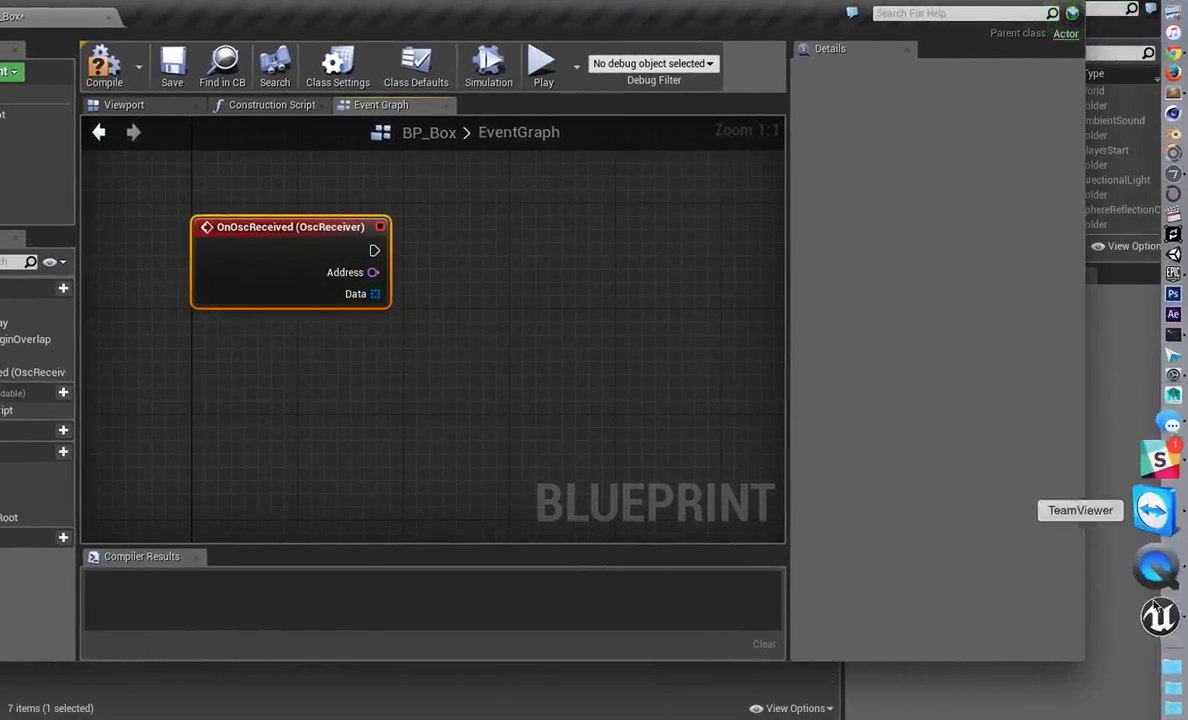
mouse_move(1187, 571)
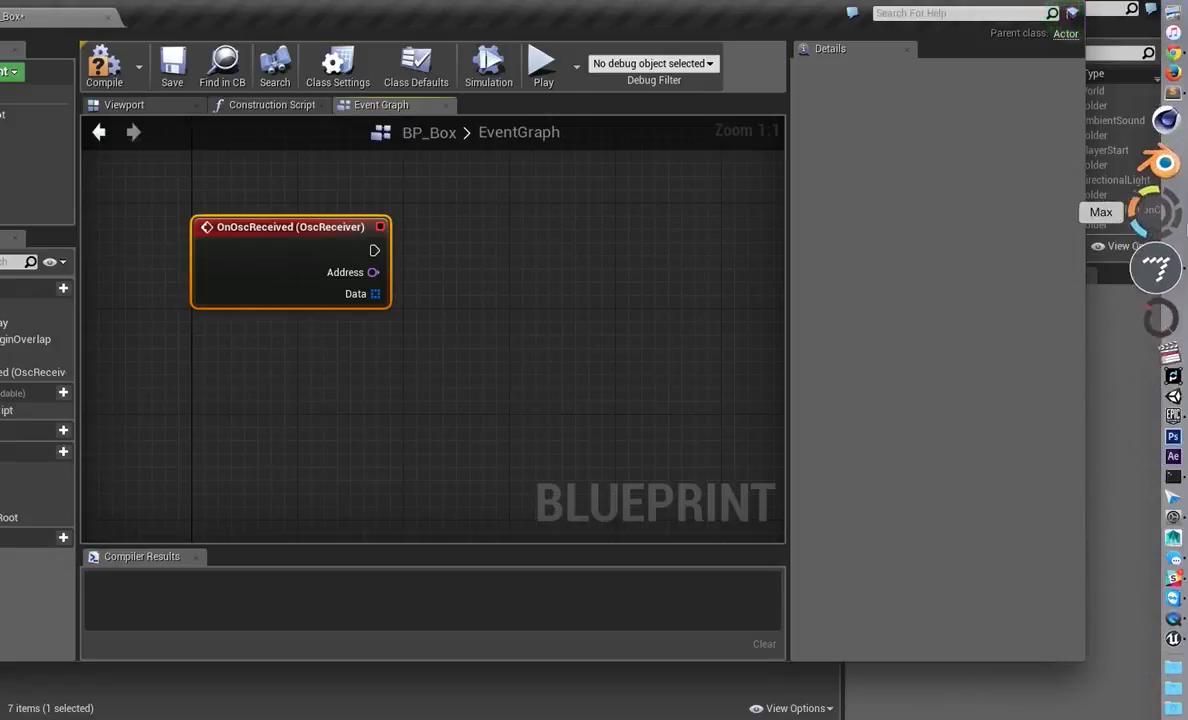
click(1182, 236)
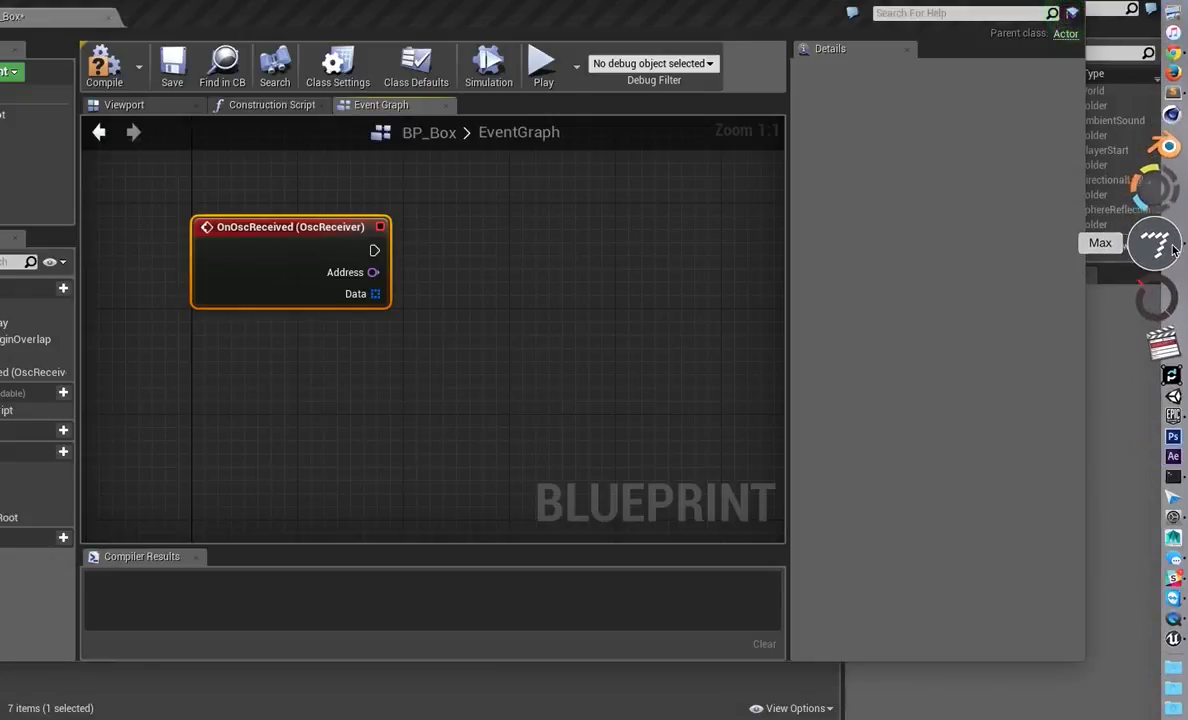
drag(940, 350, 858, 114)
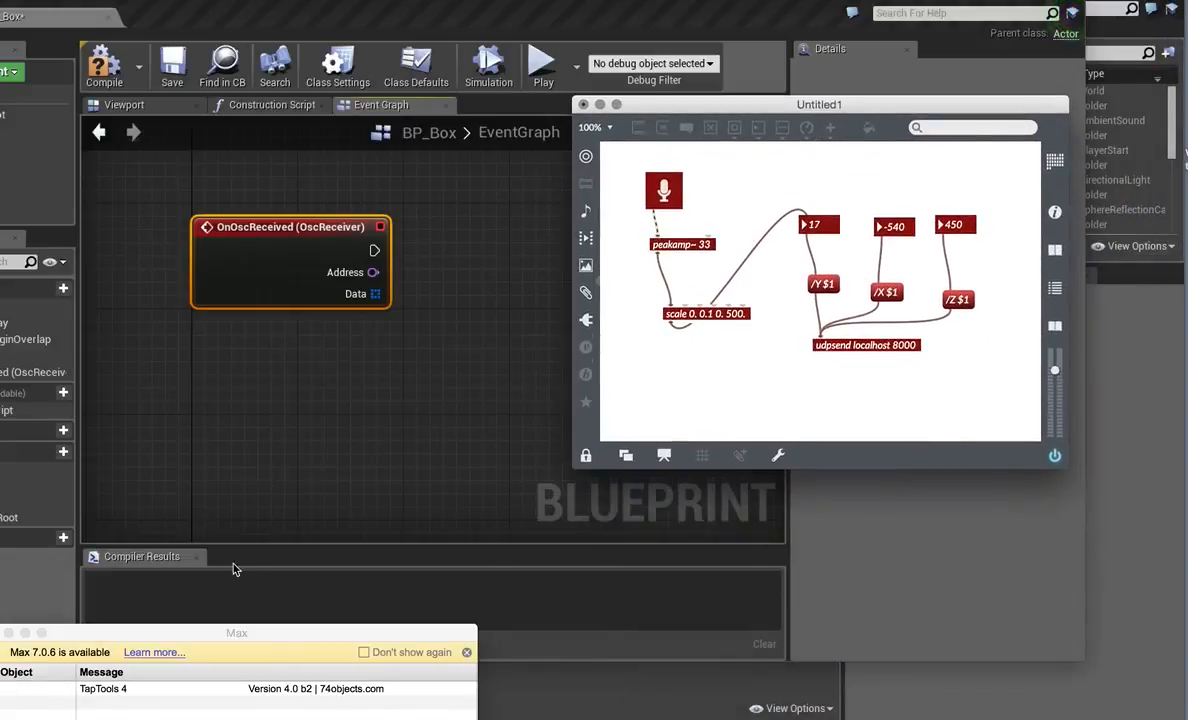
click(238, 633)
key(super+w)
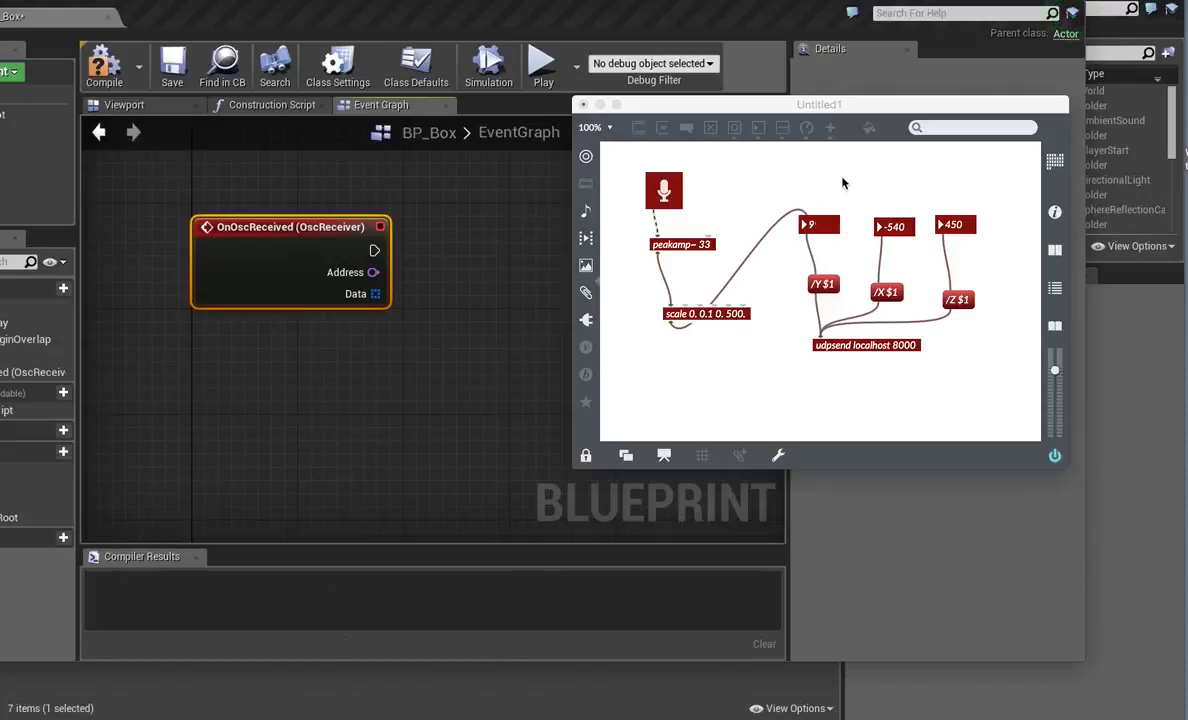
click(846, 183)
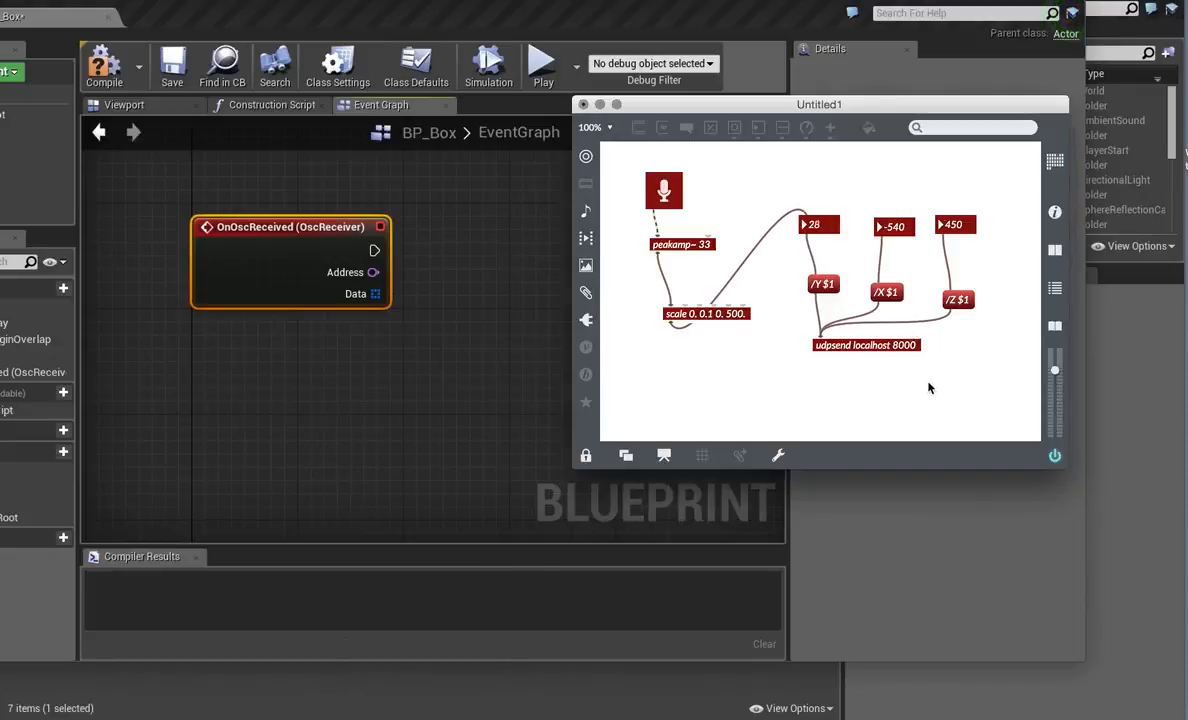
Unlock the Untitled1 patch and delete all of its objects.
key(super+e)
drag(964, 393, 605, 145)
key(BackSpace)
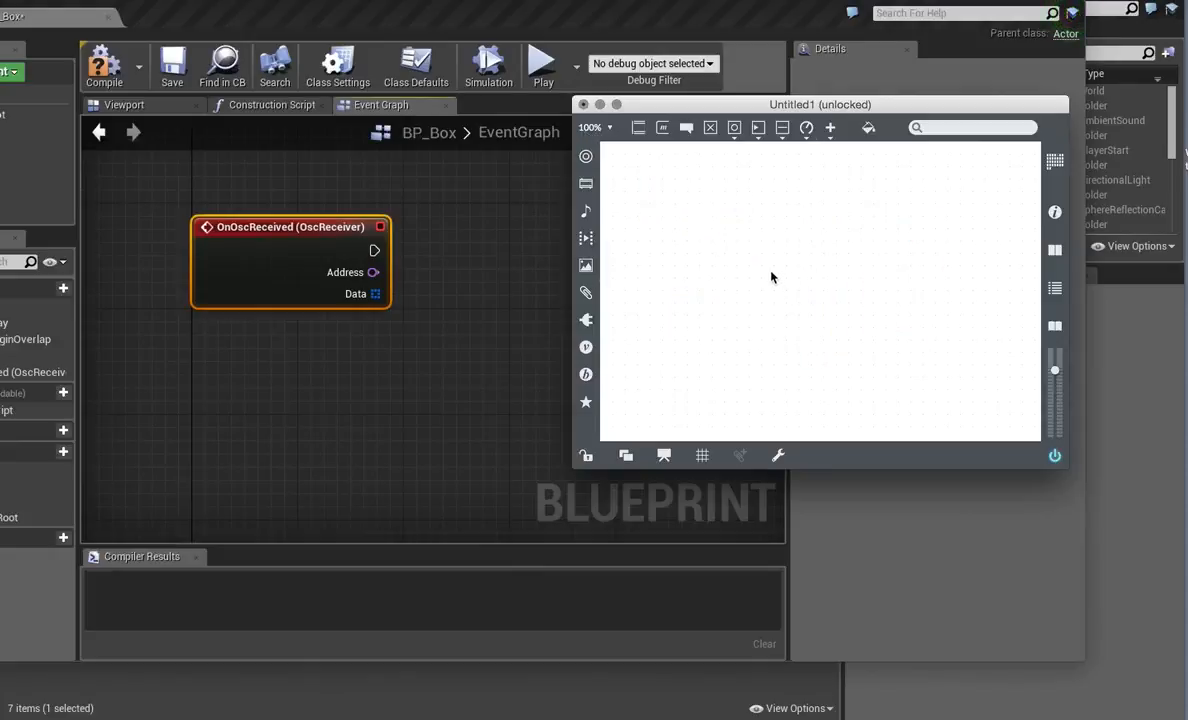
right_click(771, 273)
click(749, 227)
key(super+v)
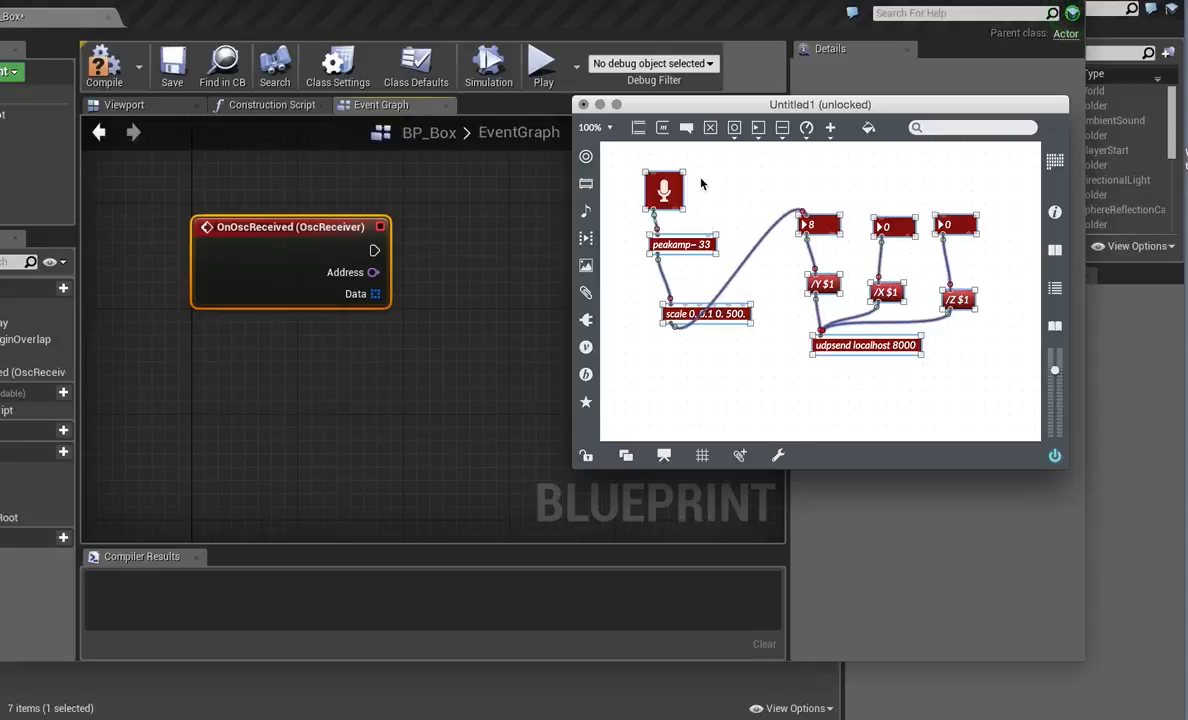
key(BackSpace)
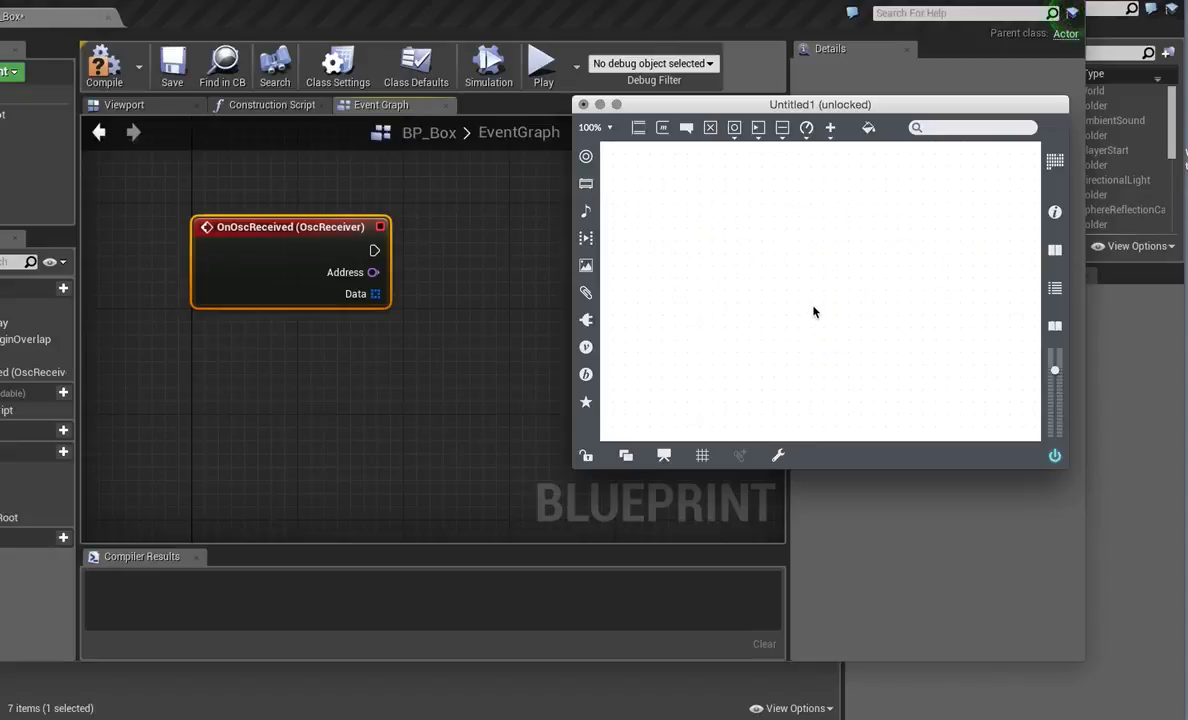
Create a "/X $1" message box and connect it to a new "udpsend localhost 8000" object below it.
key(n)
click(833, 290)
drag(838, 323, 793, 352)
key(m)
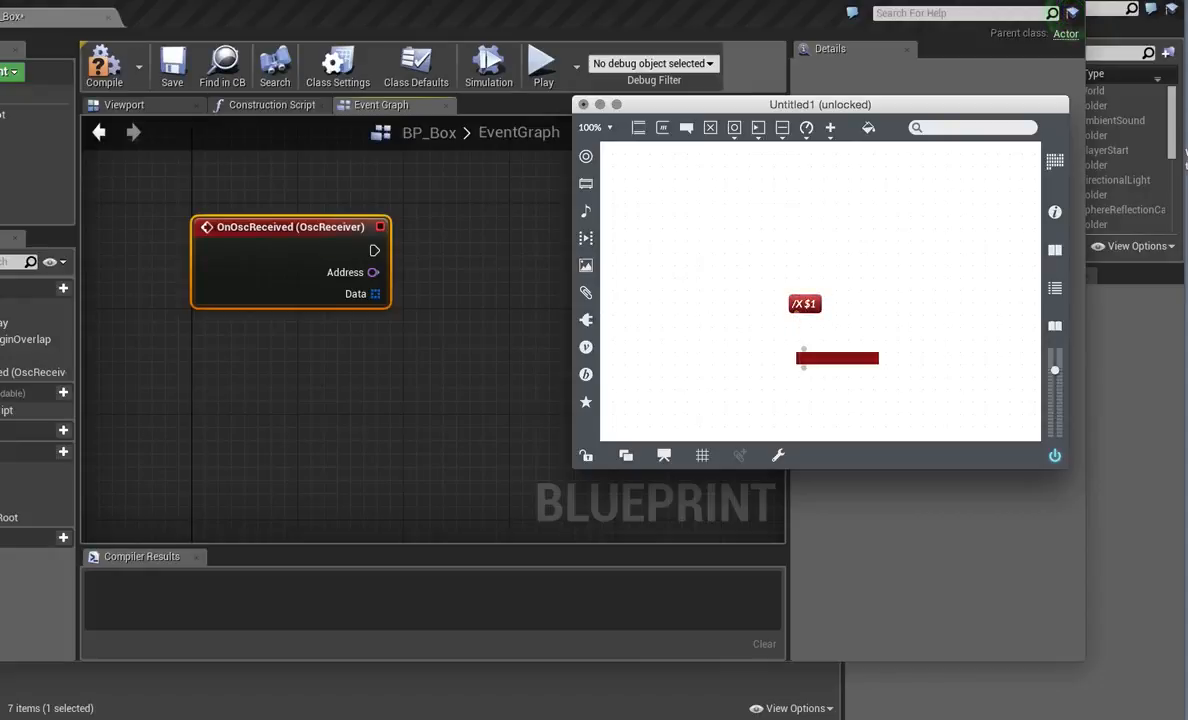
text(u)
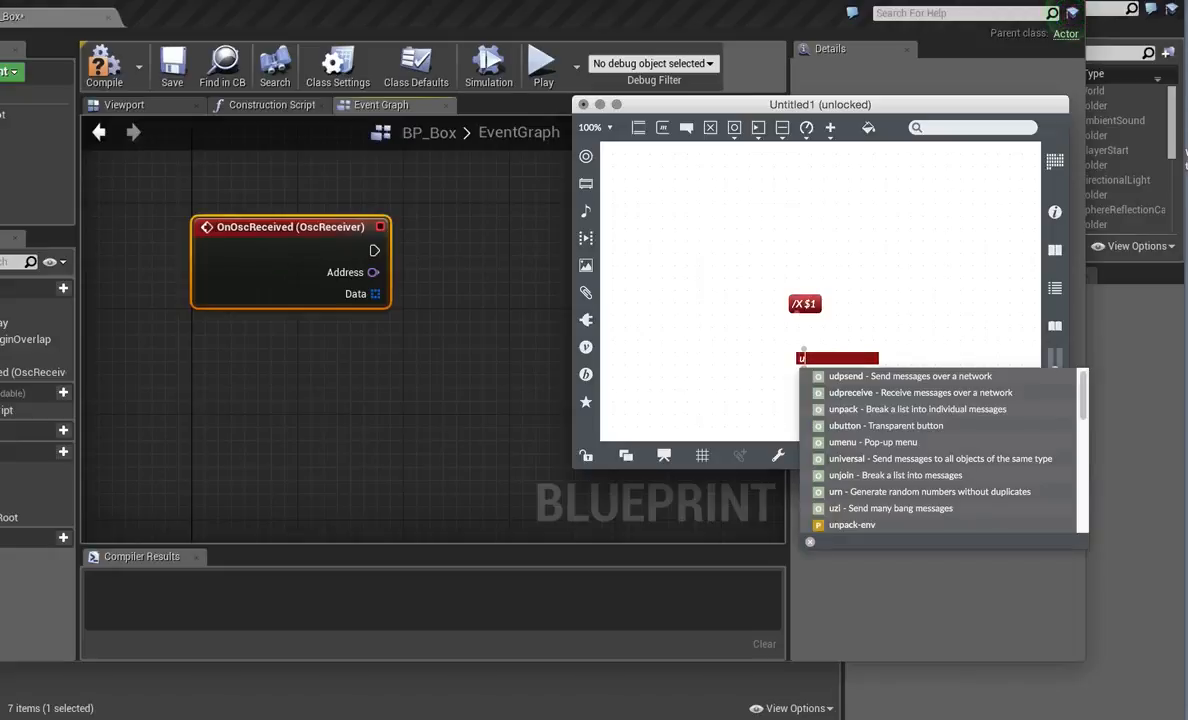
text(dp)
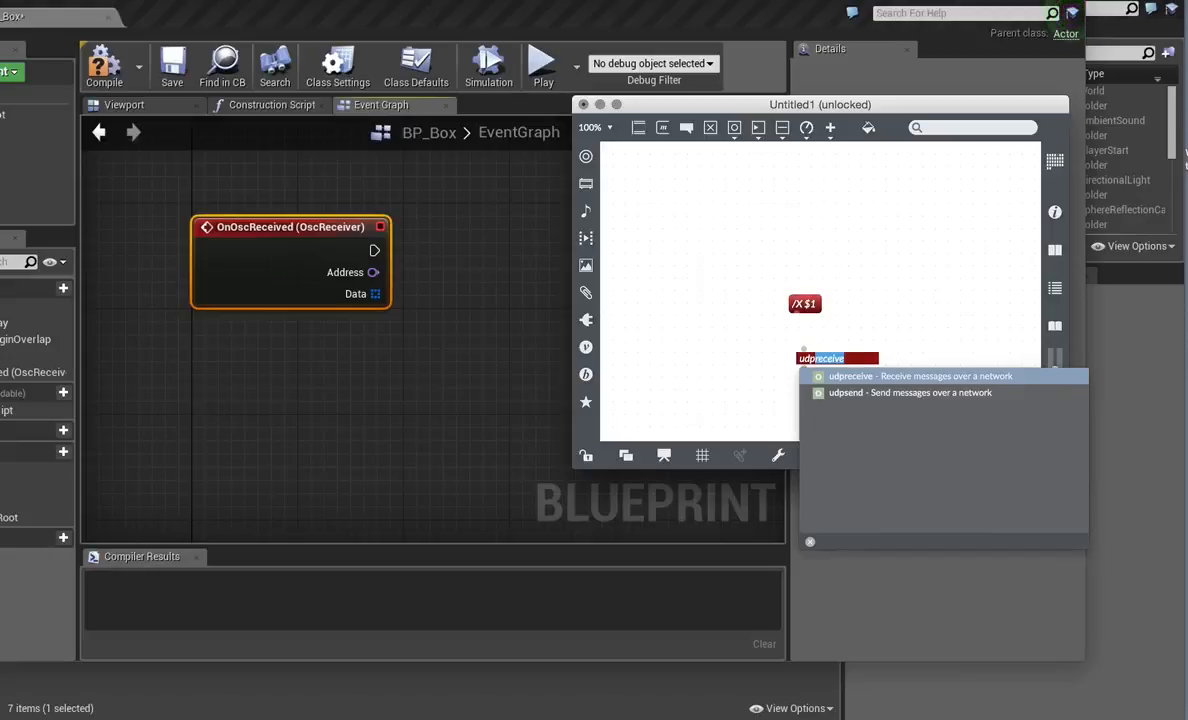
key(BackSpace)
key(BackSpace)
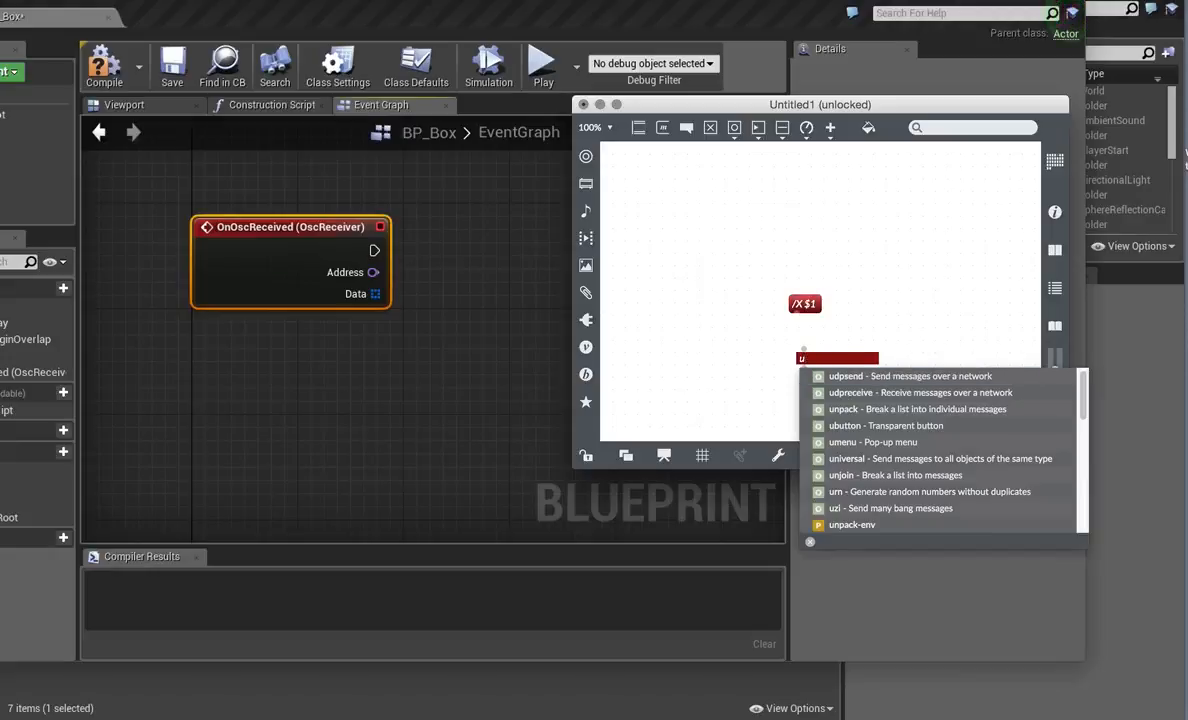
text(dpsend localhost)
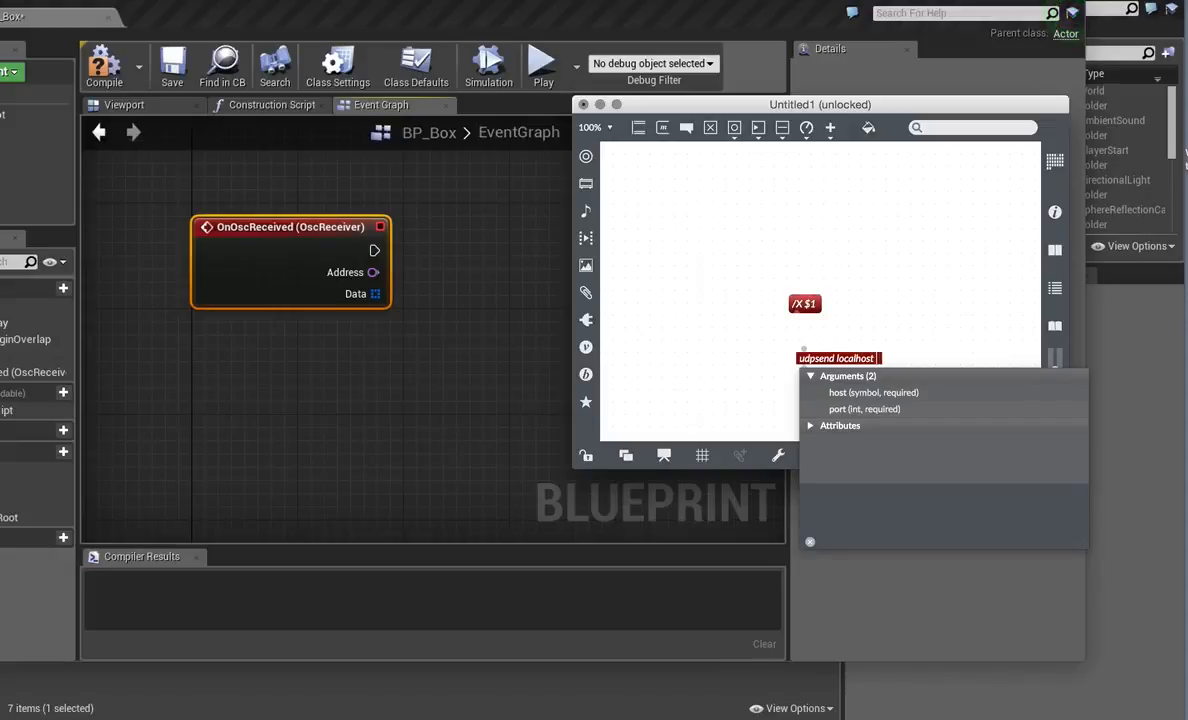
text(8000)
drag(794, 311, 805, 360)
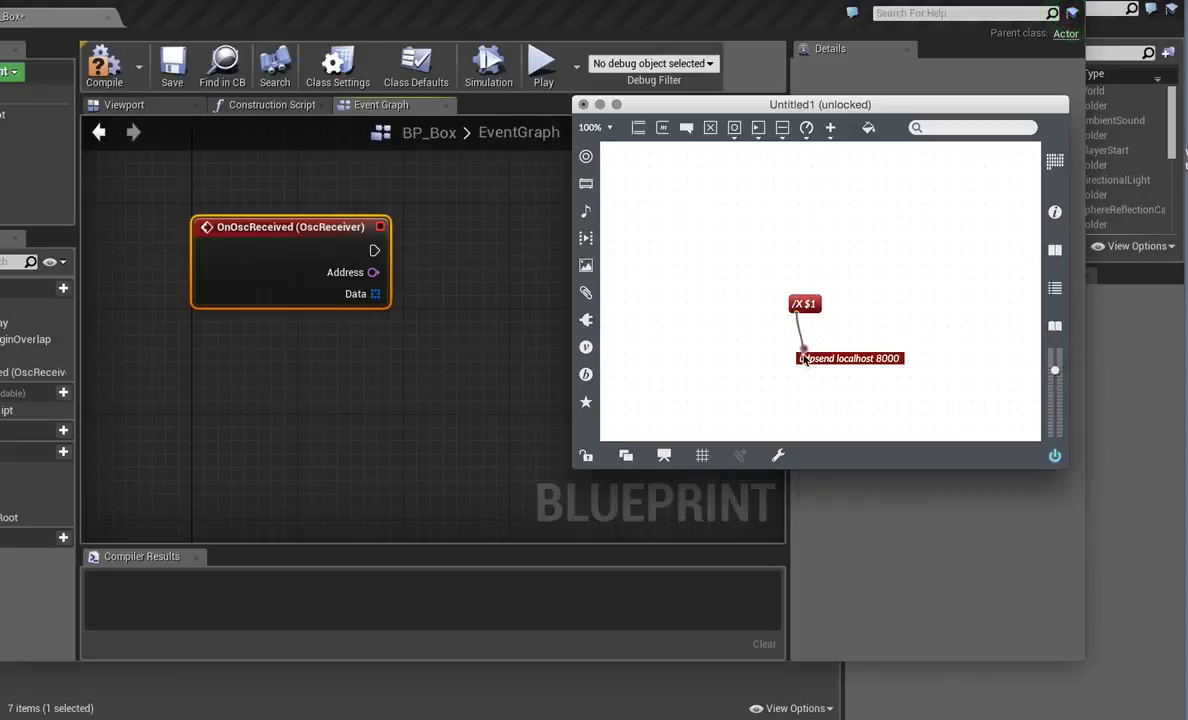
Add a floating-point number box above the /X $1 message and connect it to the message's input.
click(806, 304)
key(f)
drag(795, 262, 798, 298)
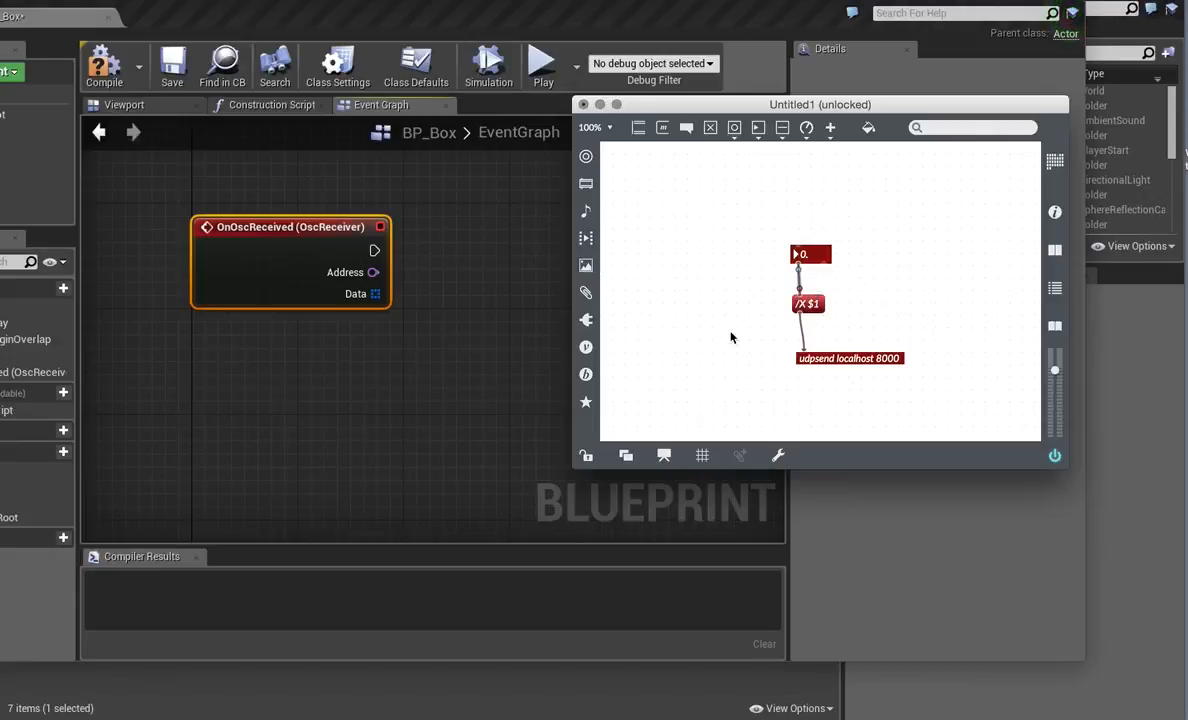
Connect the /X $1 message to a new print object and test the number box's output in the Max console.
text(n)
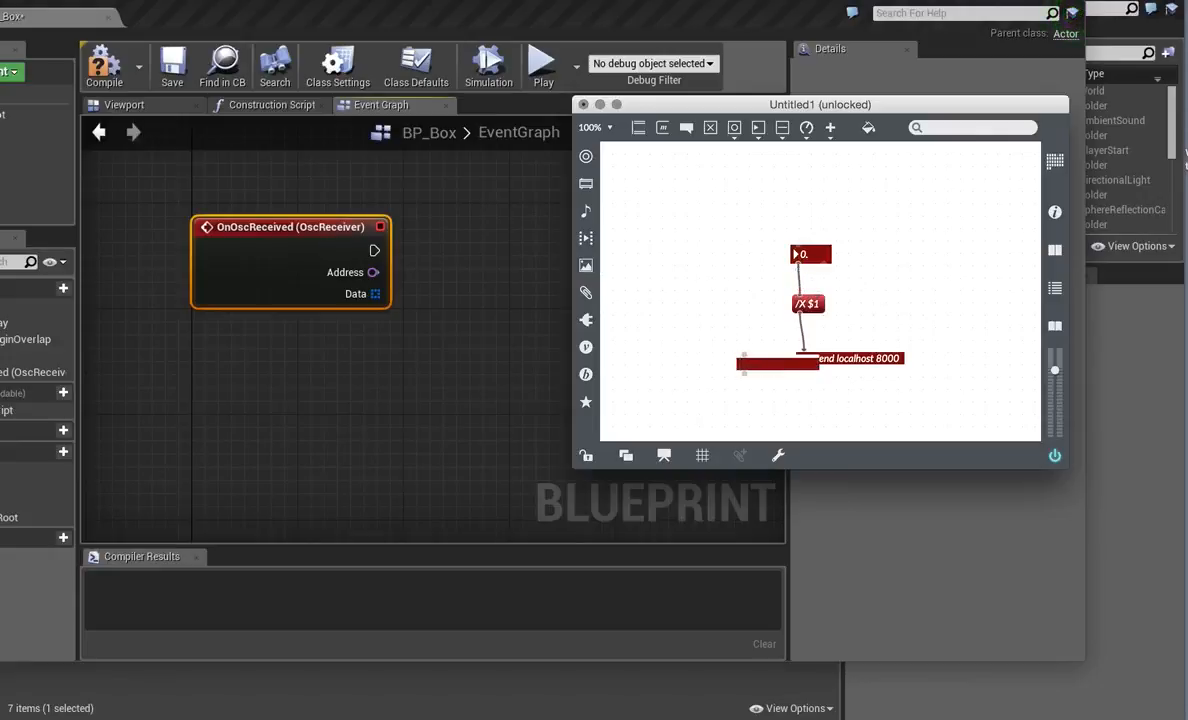
text(print)
click(689, 290)
drag(931, 110, 857, 119)
key(super+m)
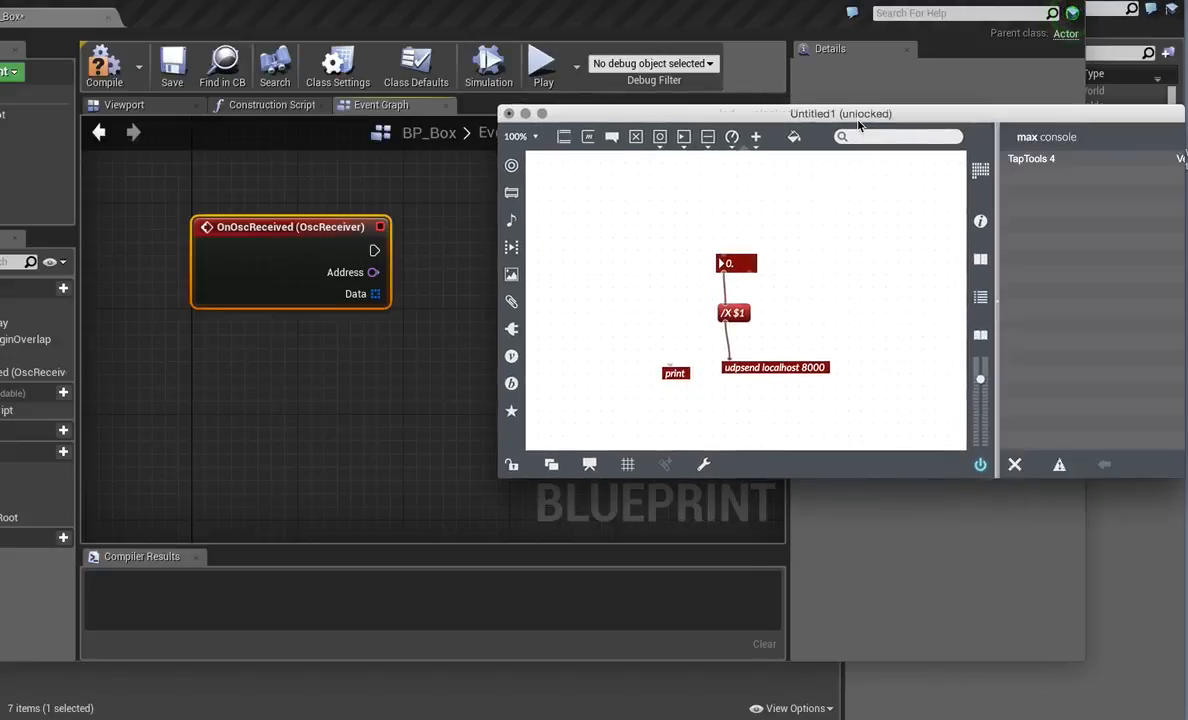
drag(723, 321, 669, 369)
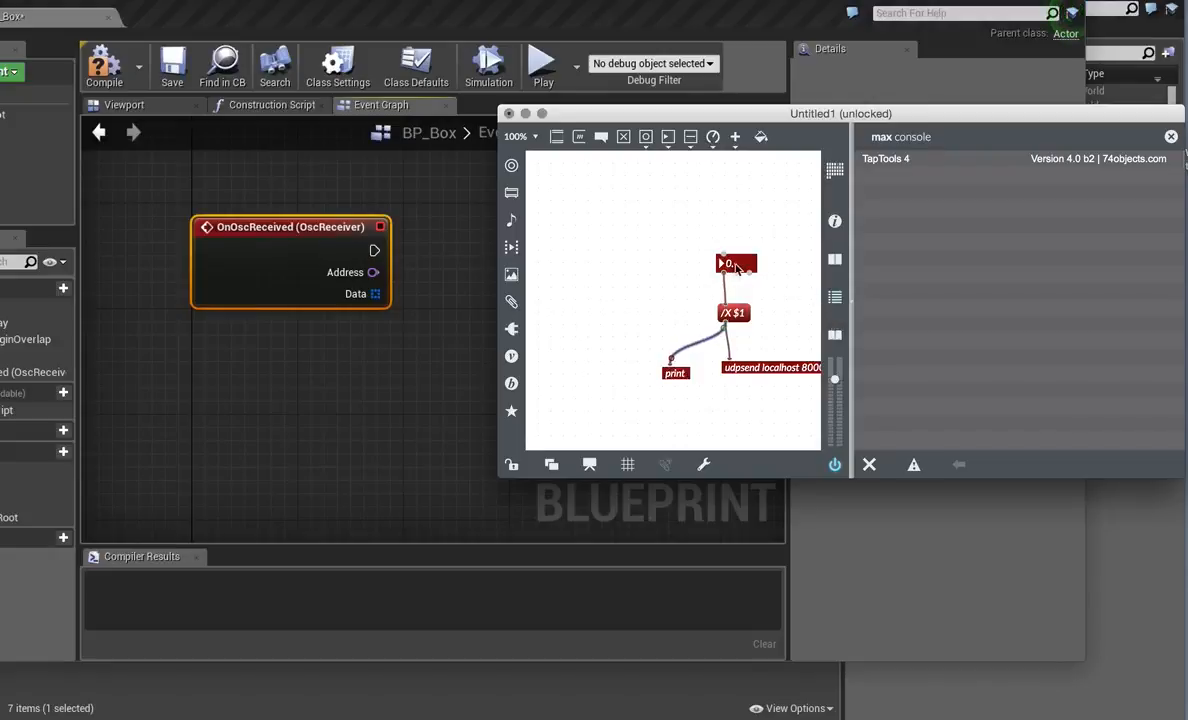
drag(741, 268, 741, 268)
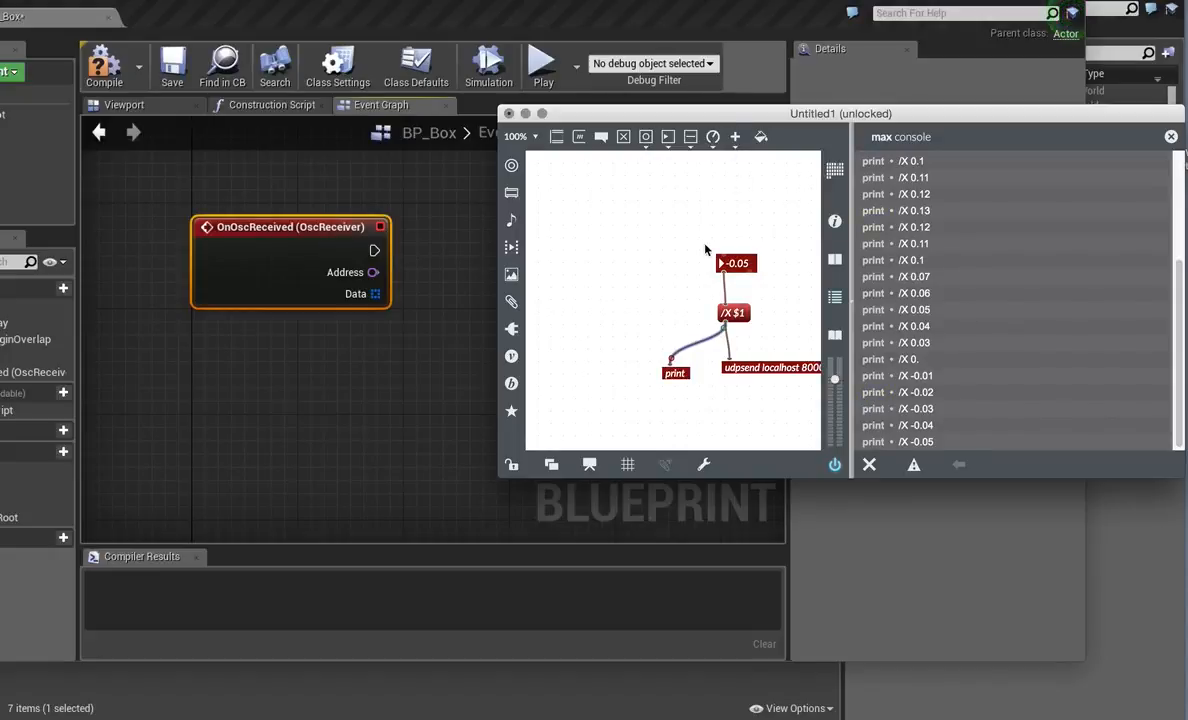
Switch to the BP_Box event graph in the Unreal Editor, and return to the Untitled1 patch in Max.
click(458, 160)
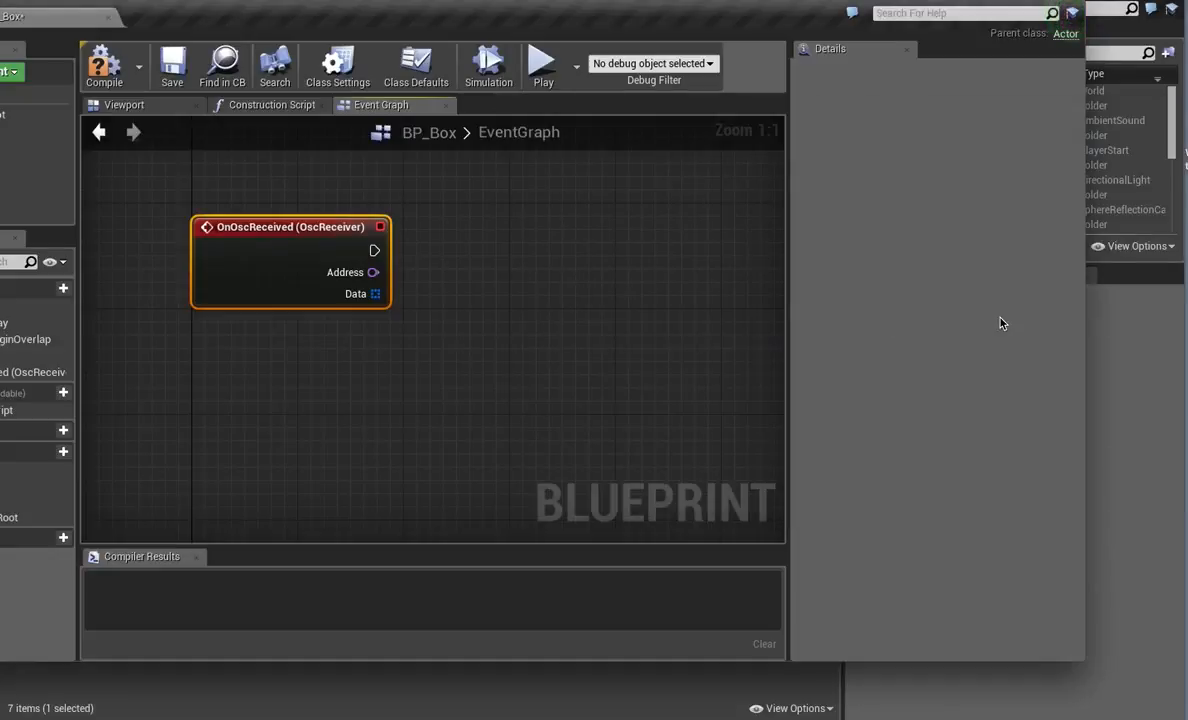
mouse_move(1184, 345)
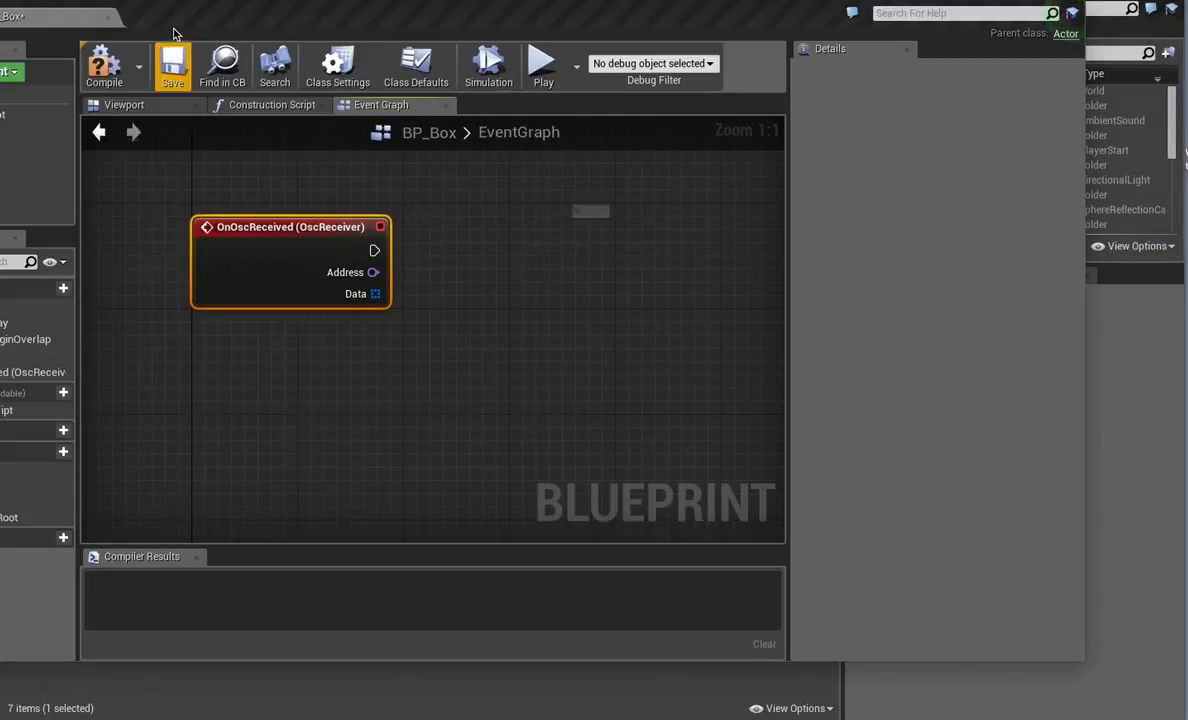
click(722, 256)
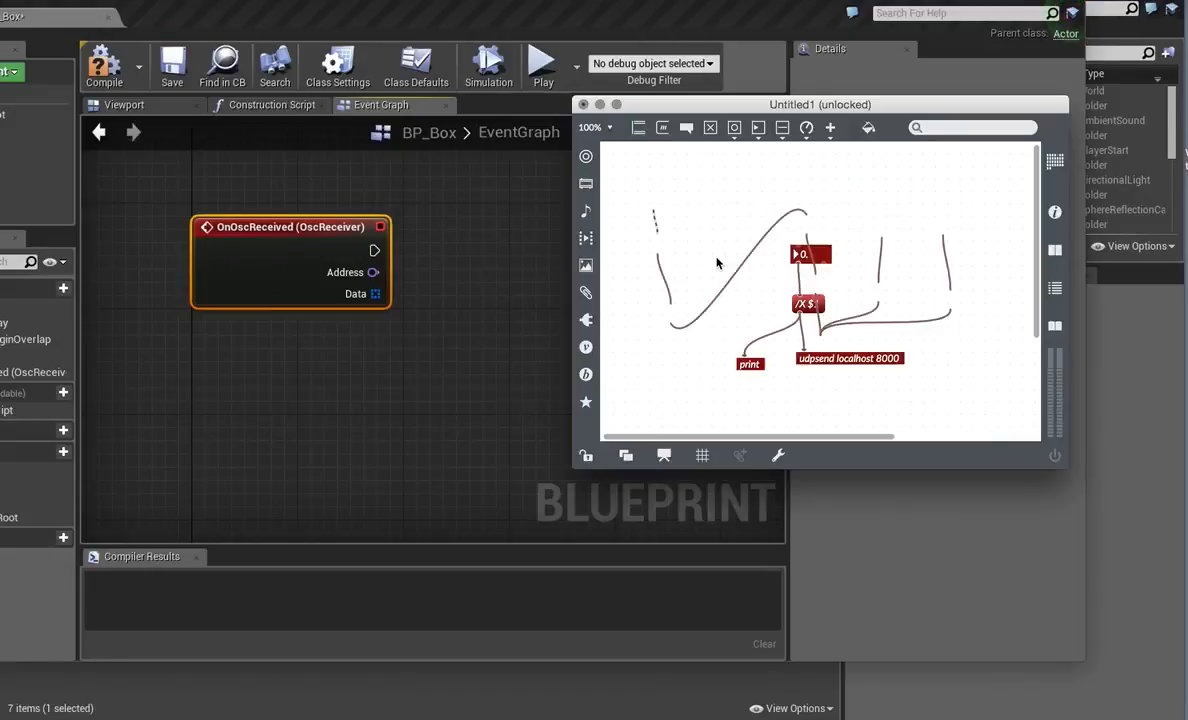
Move the Max patch window aside and close the BP_Box blueprint window to reveal the main level editor.
drag(724, 104, 1024, 328)
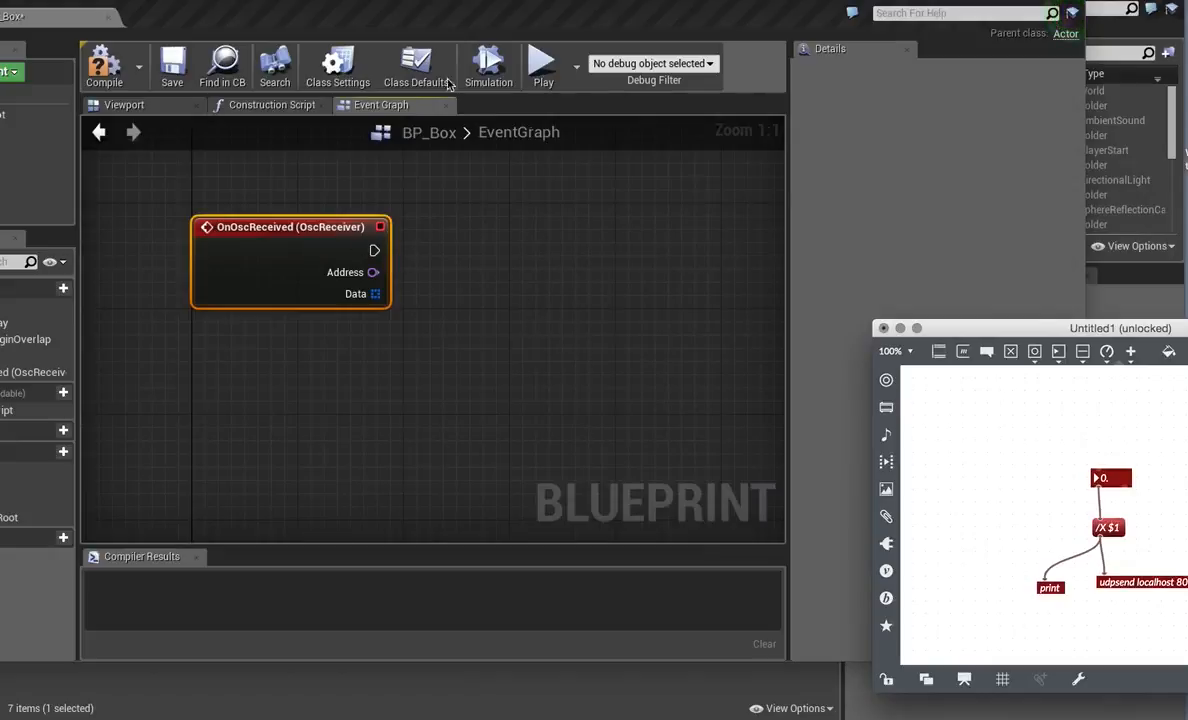
mouse_move(515, 337)
right_down()
mouse_move(552, 366)
mouse_move(631, 379)
mouse_move(525, 342)
right_up()
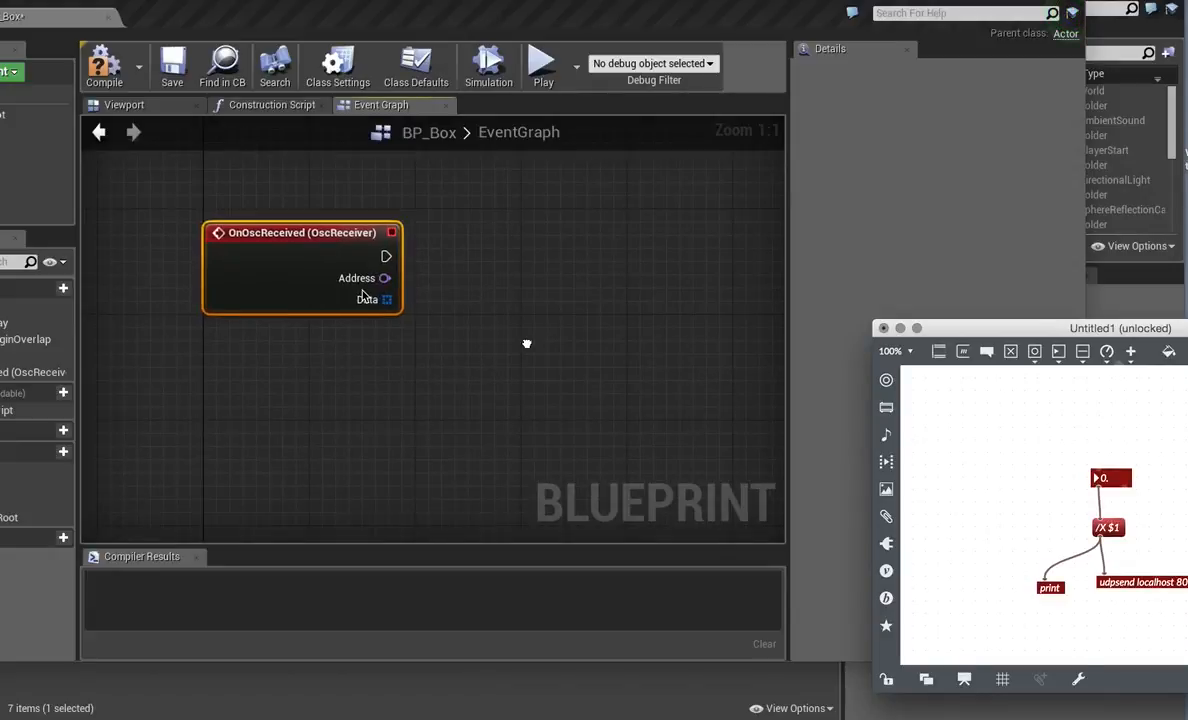
drag(193, 23, 485, 77)
click(202, 62)
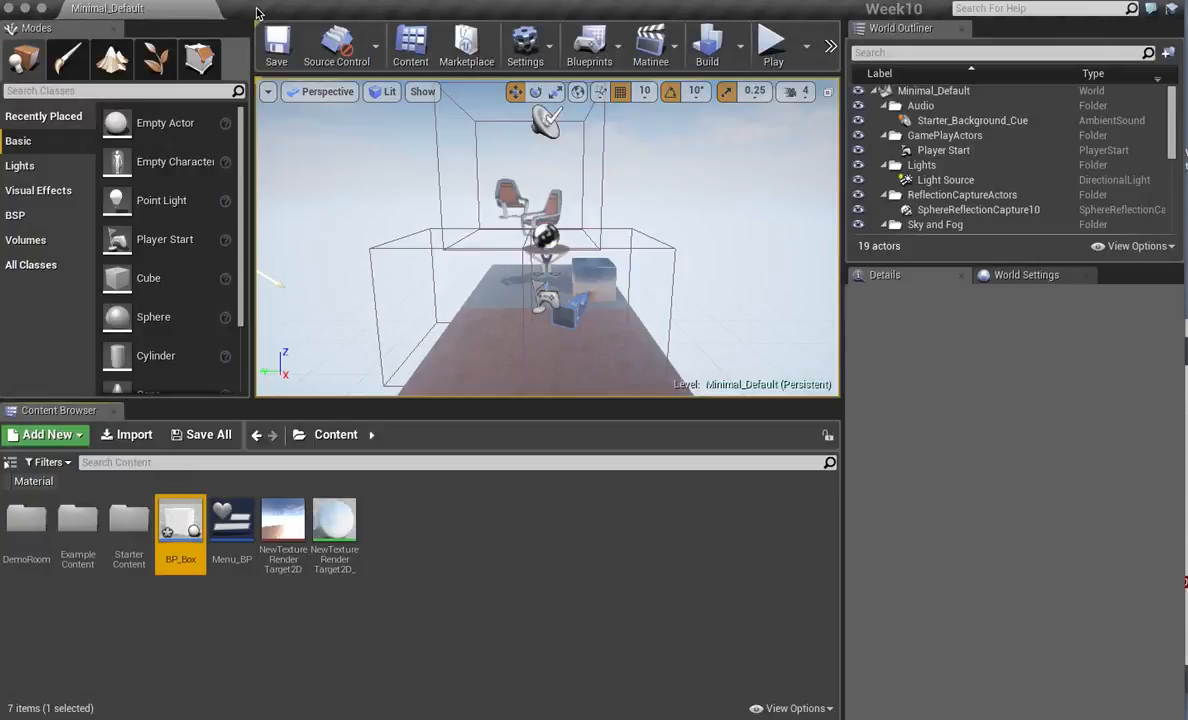
Turn off Use Less CPU when in Background in the General - Miscellaneous editor preferences and close the preferences.
click(222, 0)
mouse_move(178, 0)
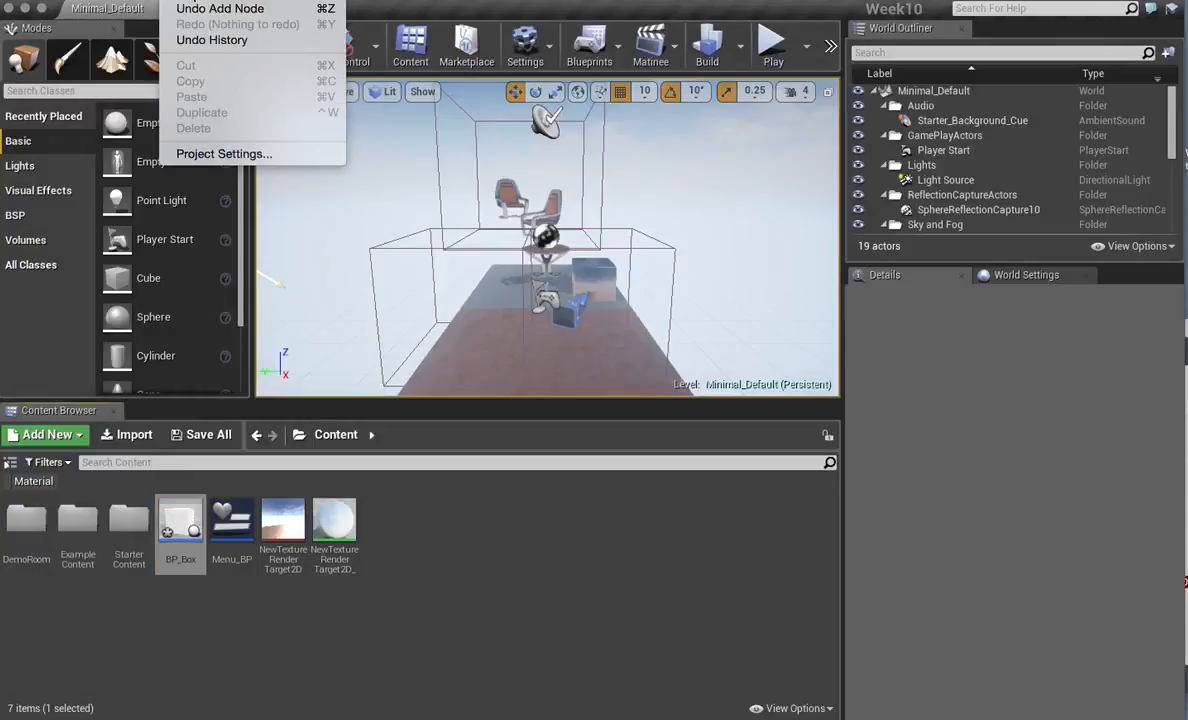
mouse_move(80, 0)
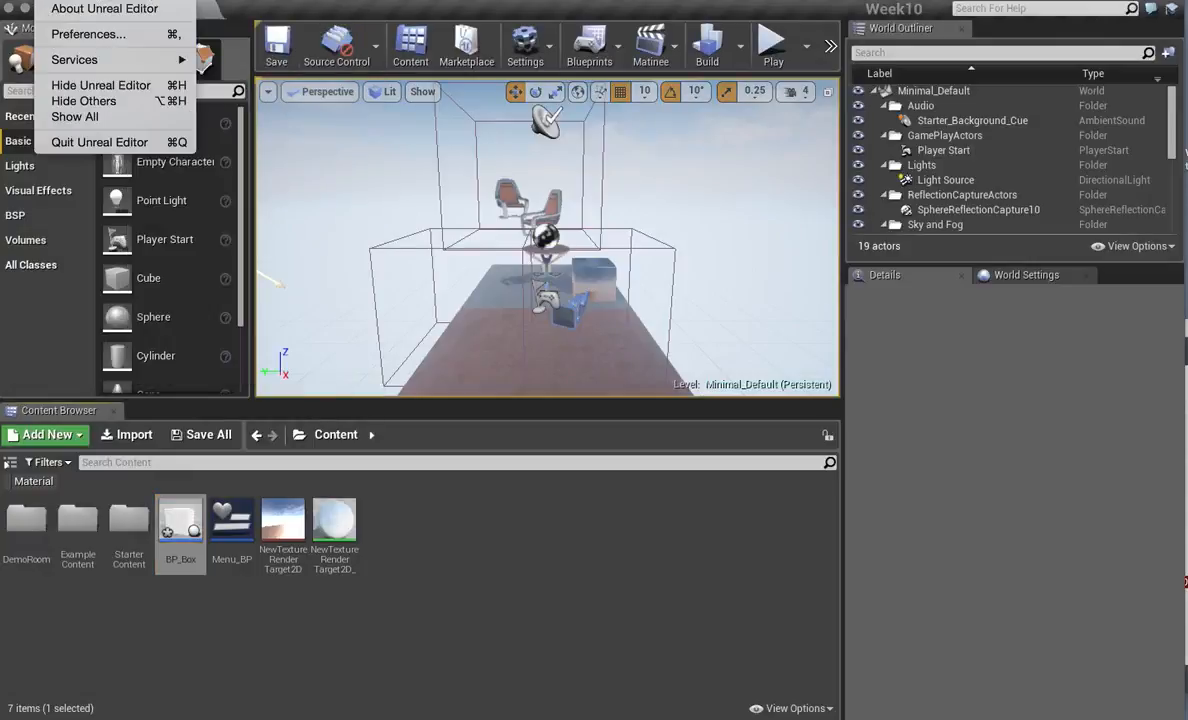
click(105, 40)
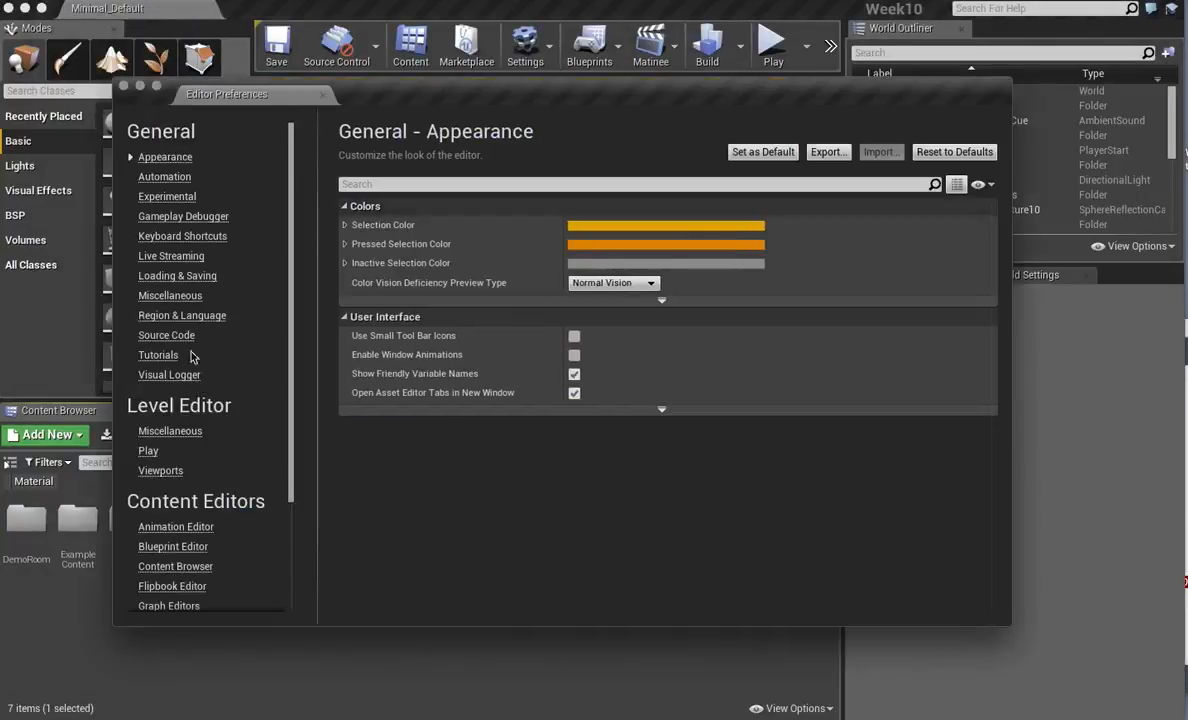
click(170, 296)
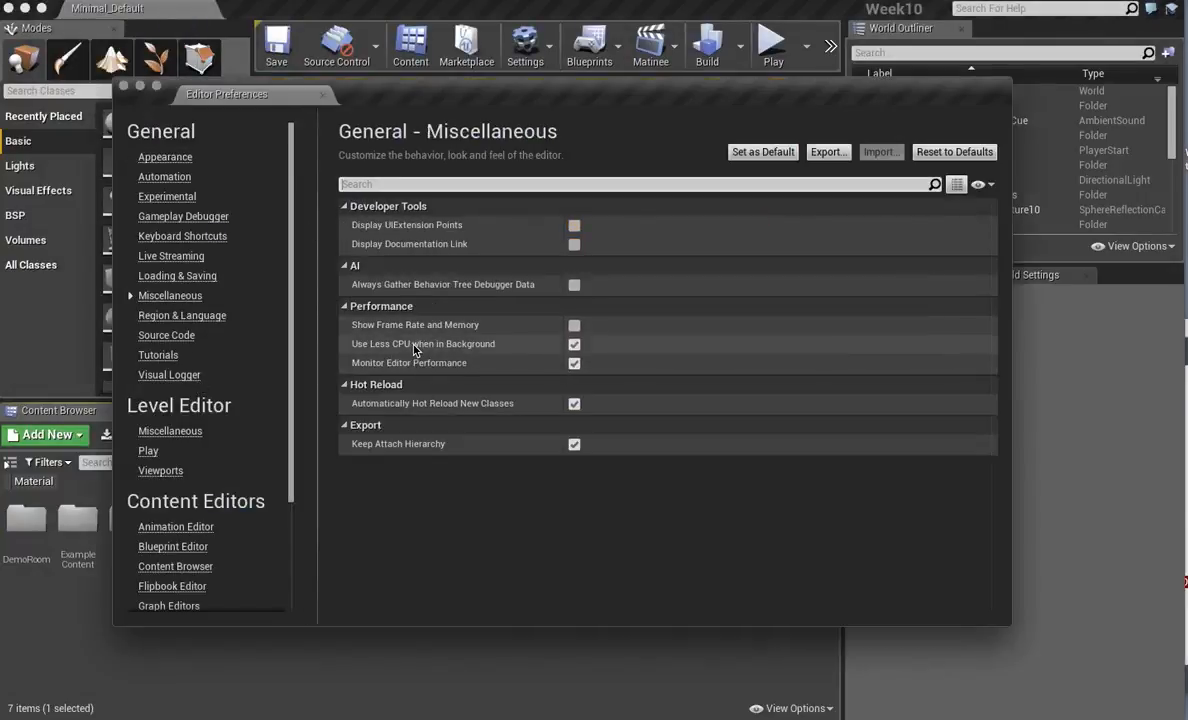
click(574, 345)
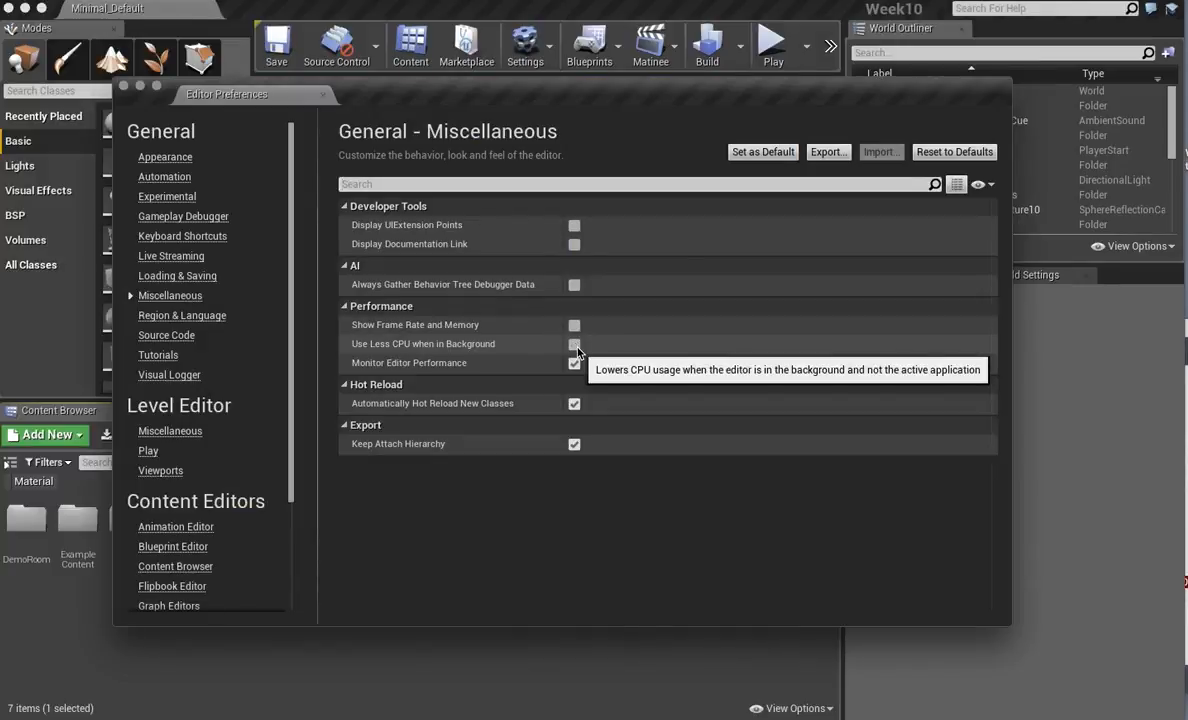
click(124, 86)
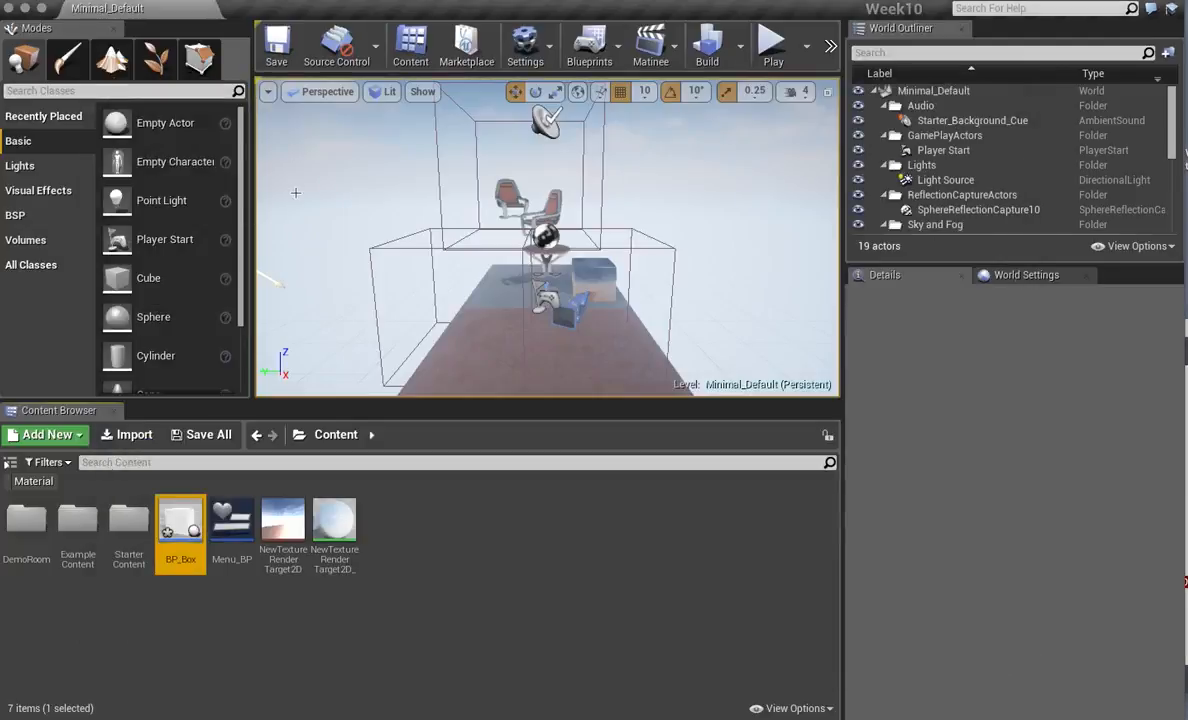
Reopen the BP_Box blueprint from the project's content.
click(432, 558)
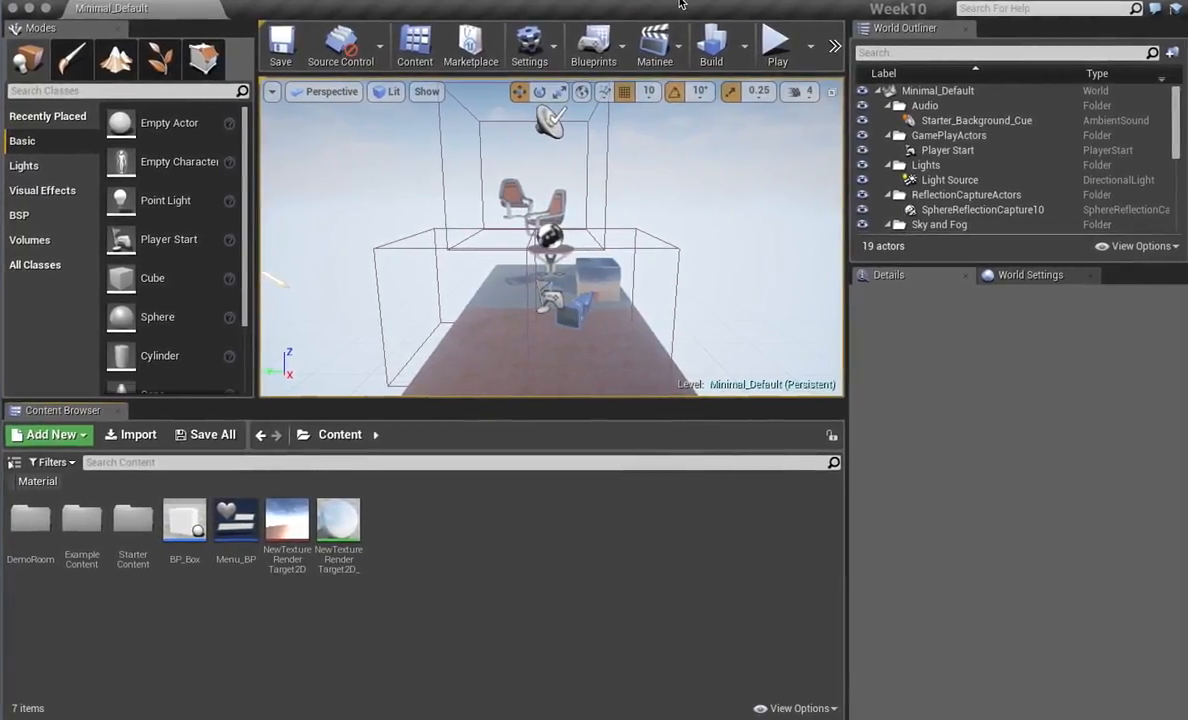
mouse_move(1186, 492)
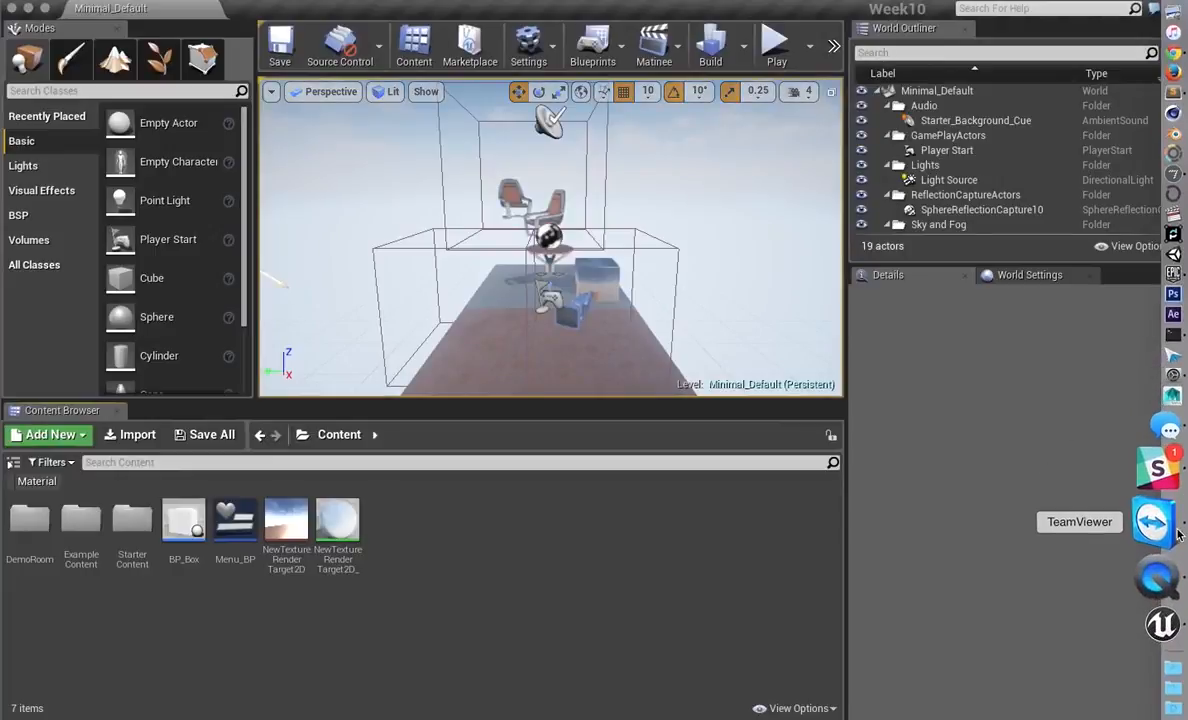
double_click(194, 518)
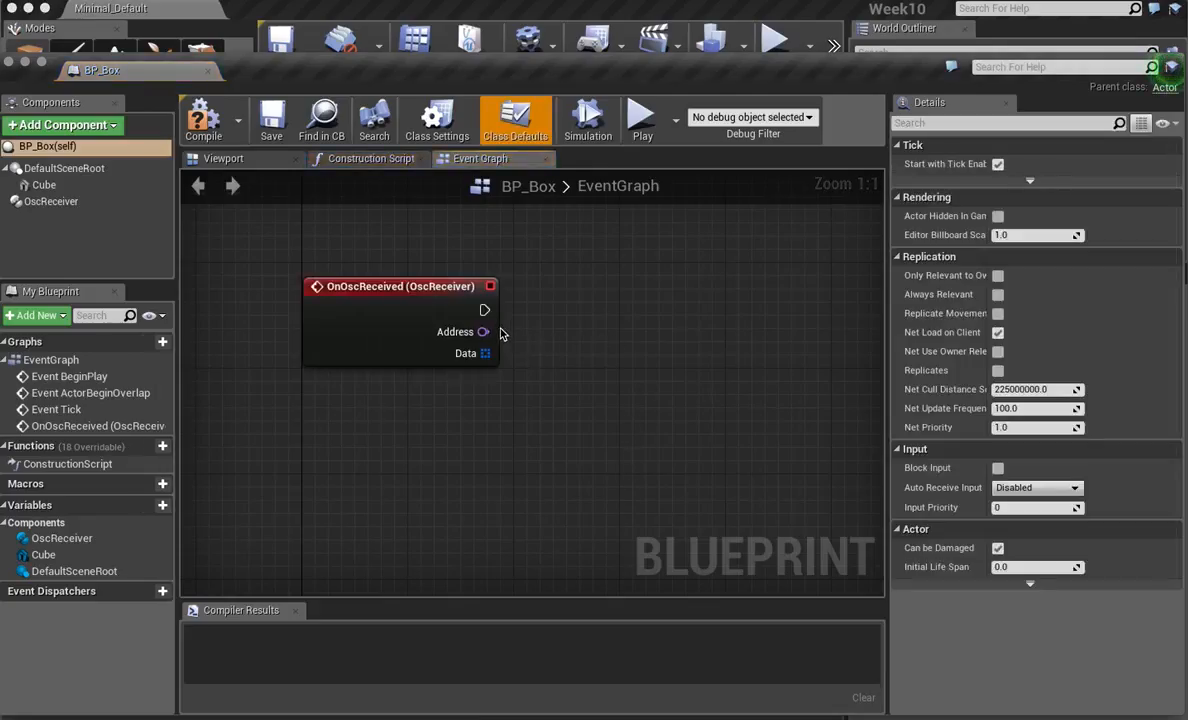
Compare the OnOscReceived event's Address with /X using an Equal (Name) node, and position the node nearer the event.
drag(484, 331, 637, 327)
text(==)
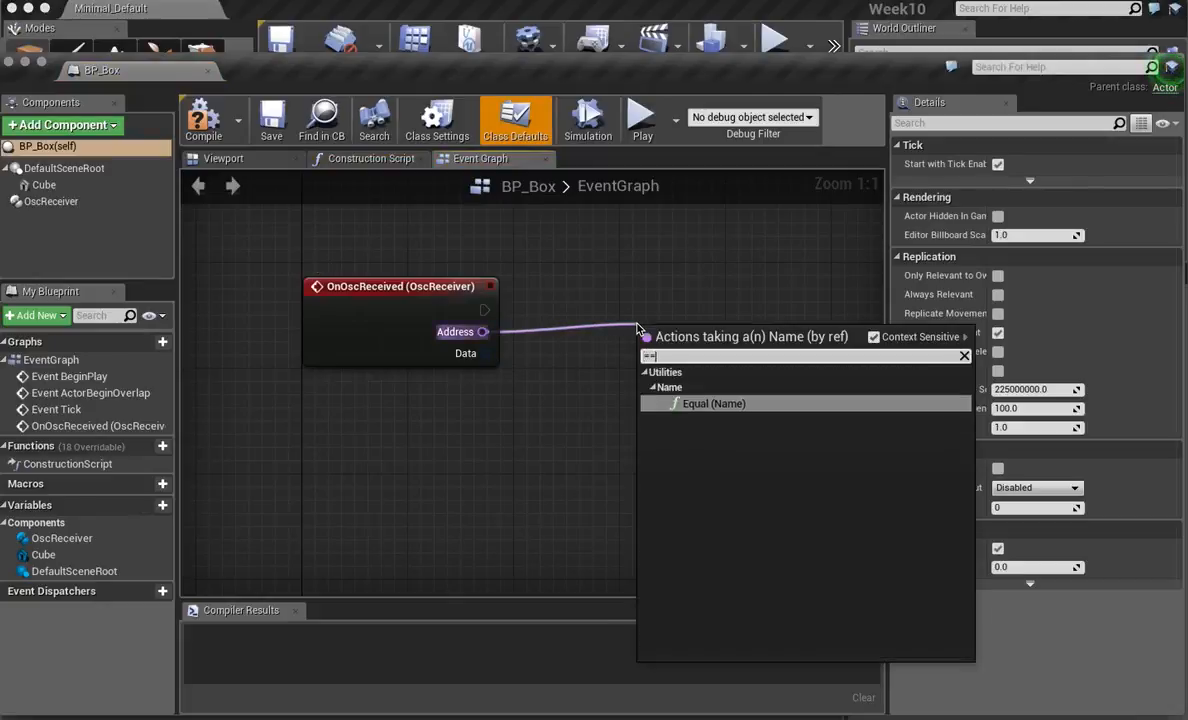
key(Return)
click(668, 363)
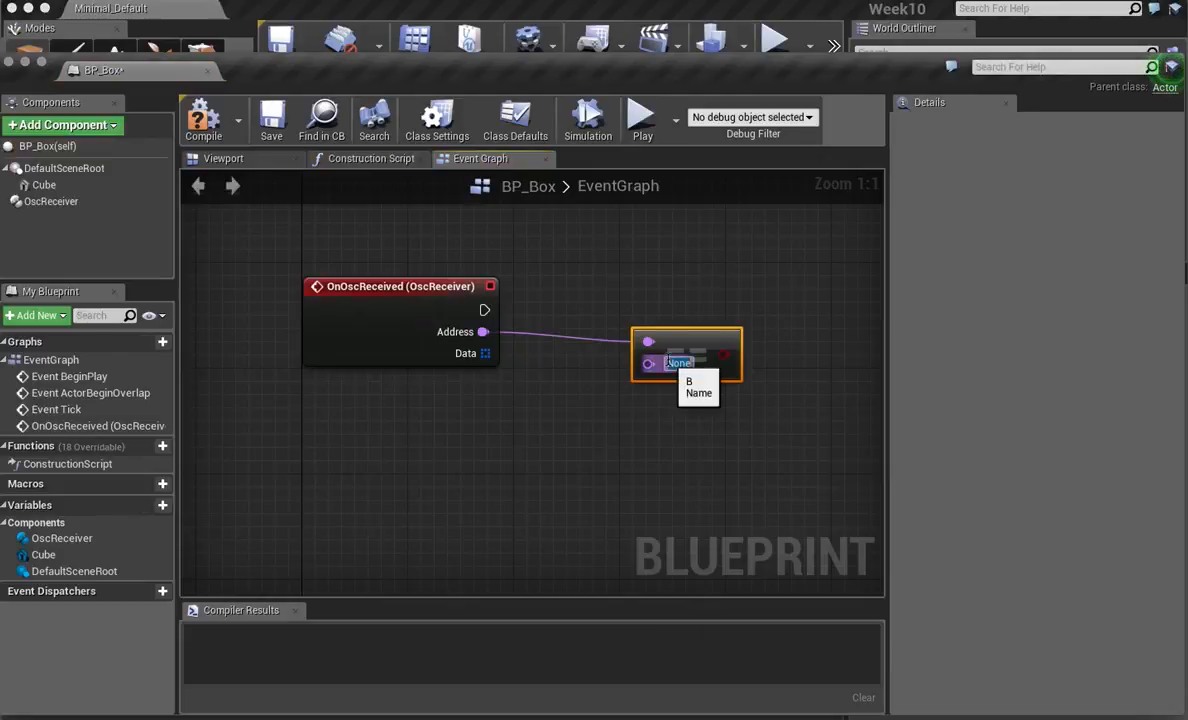
key(BackSpace)
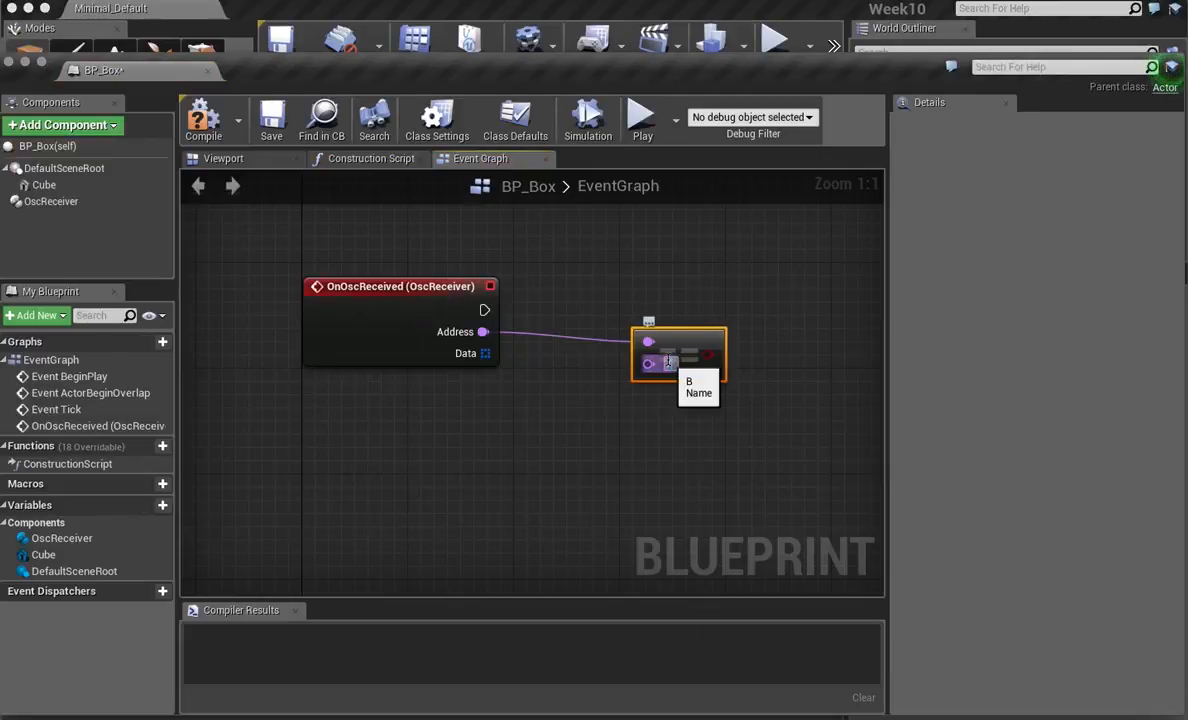
text(/x)
drag(702, 342, 654, 335)
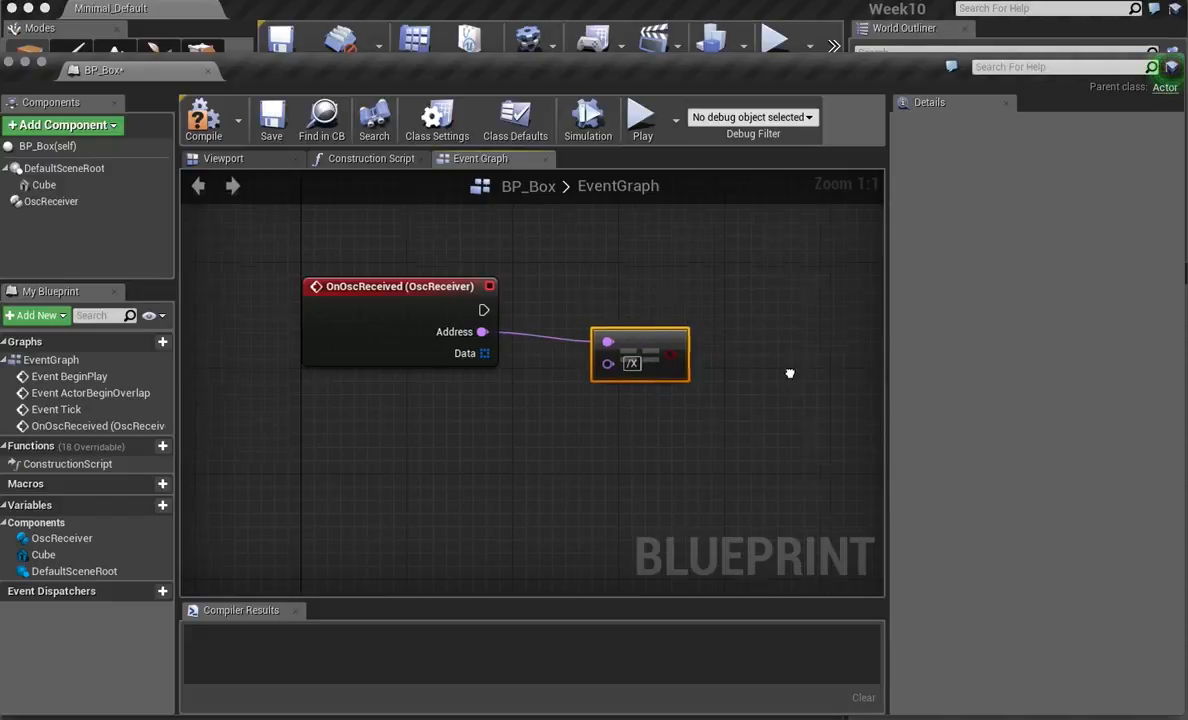
Add a Branch executed by OnOscReceived and use the /X comparison result as its Condition.
right_drag(790, 373, 669, 377)
drag(363, 314, 527, 280)
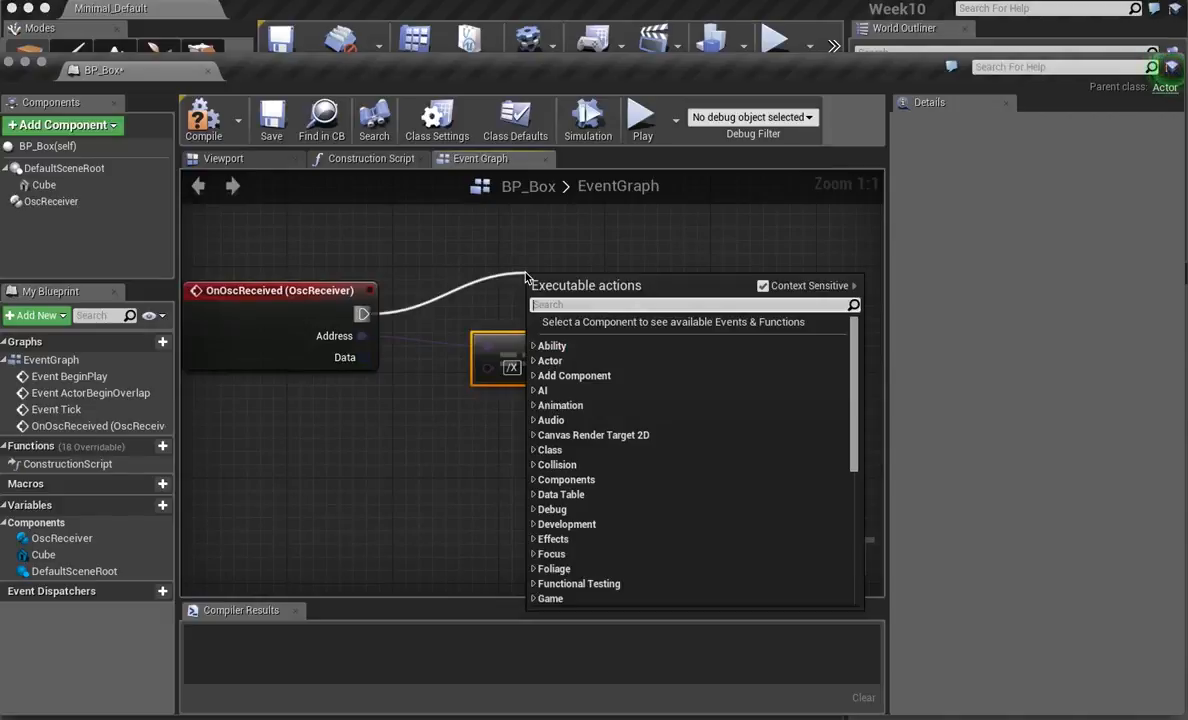
text(branch)
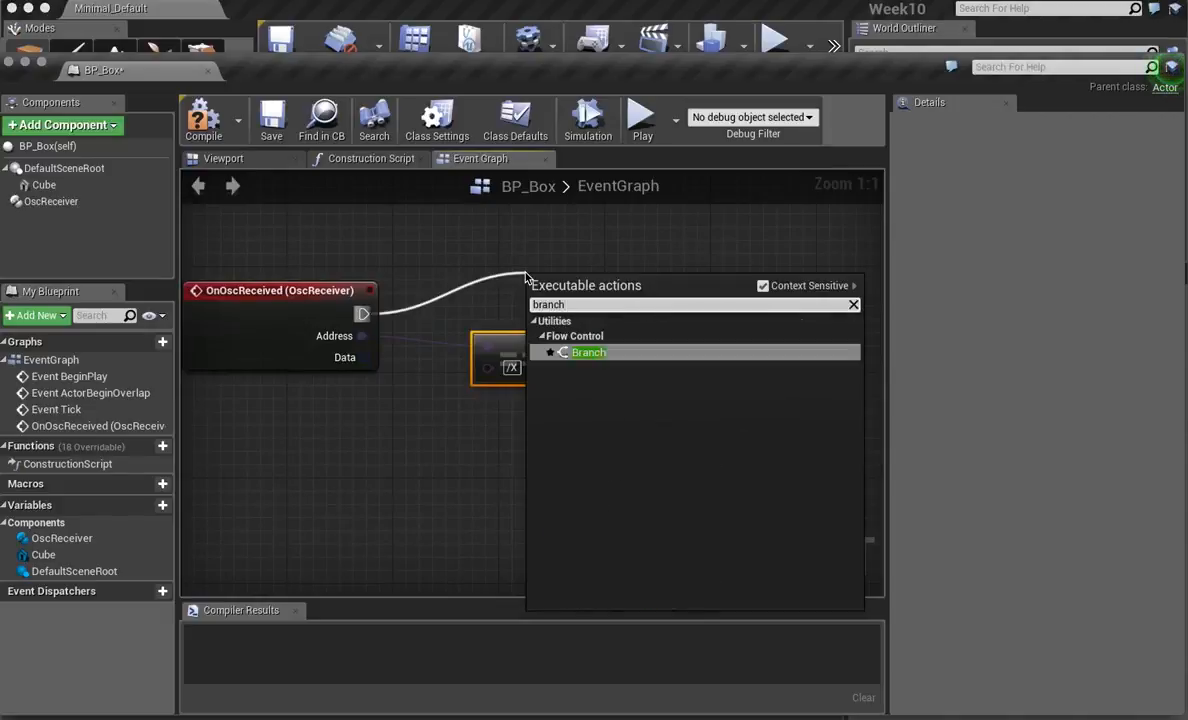
key(Return)
drag(606, 266, 659, 253)
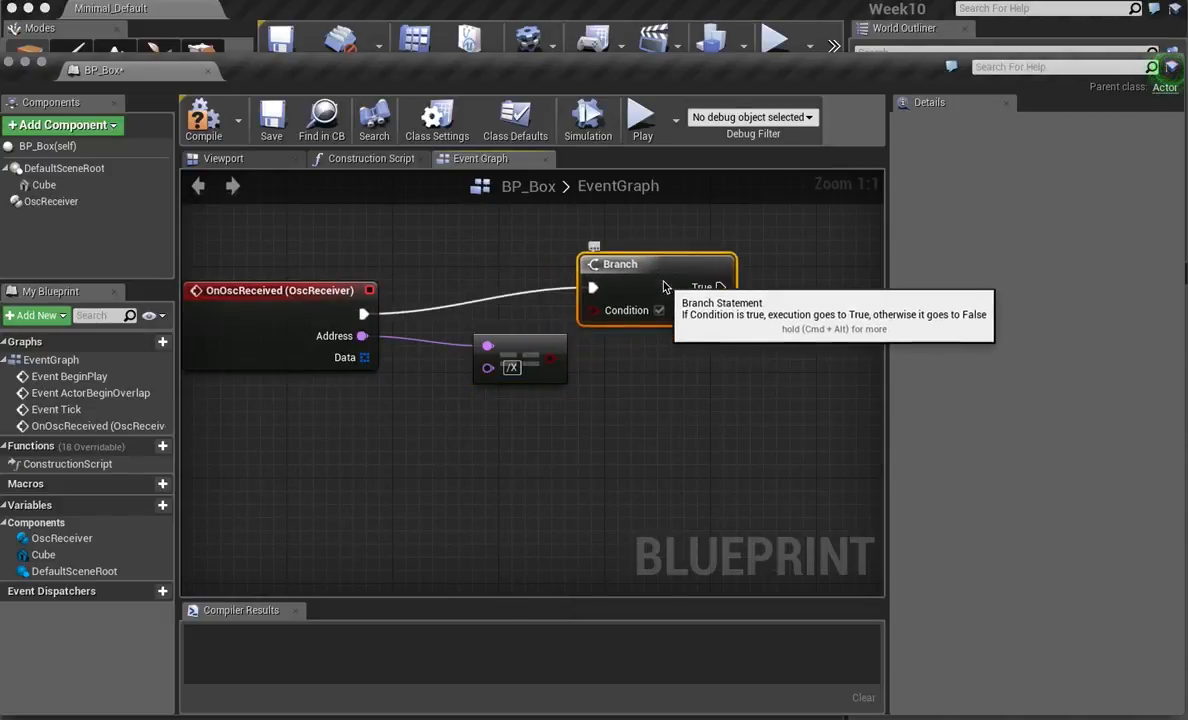
drag(551, 360, 604, 311)
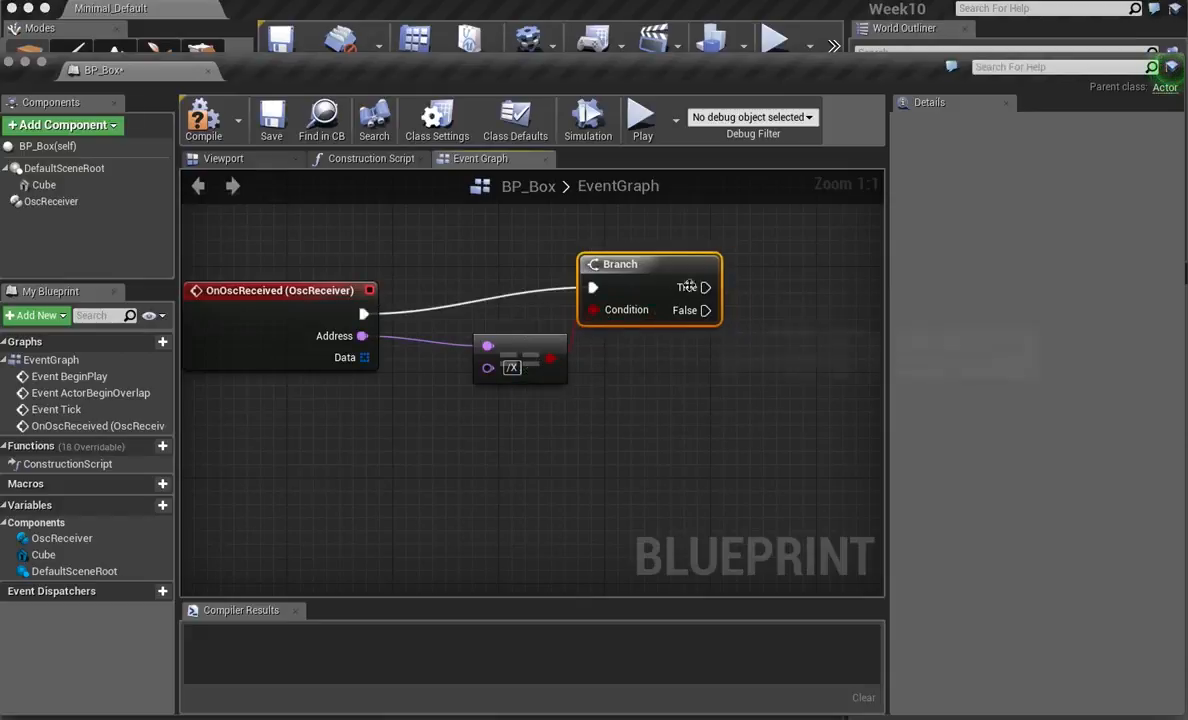
Feed the event's Data output into a new Pop Float node placed below the Branch.
right_drag(640, 436, 556, 429)
drag(281, 351, 493, 430)
text(pop)
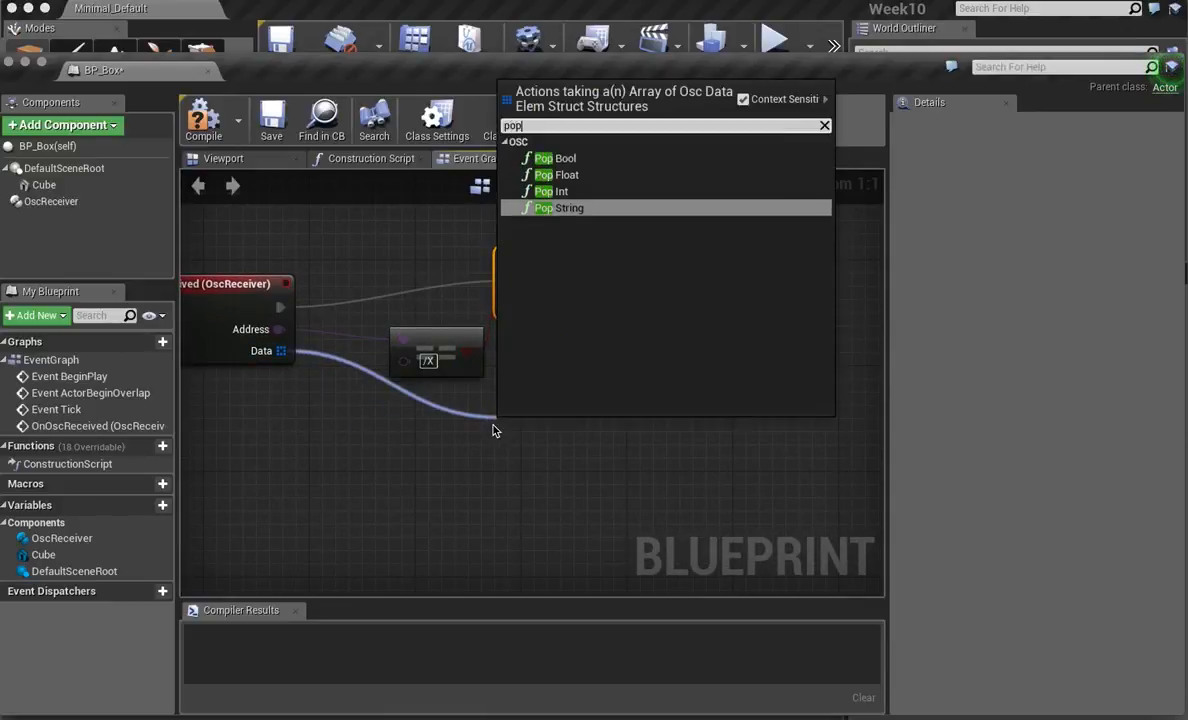
key(Up)
key(Up)
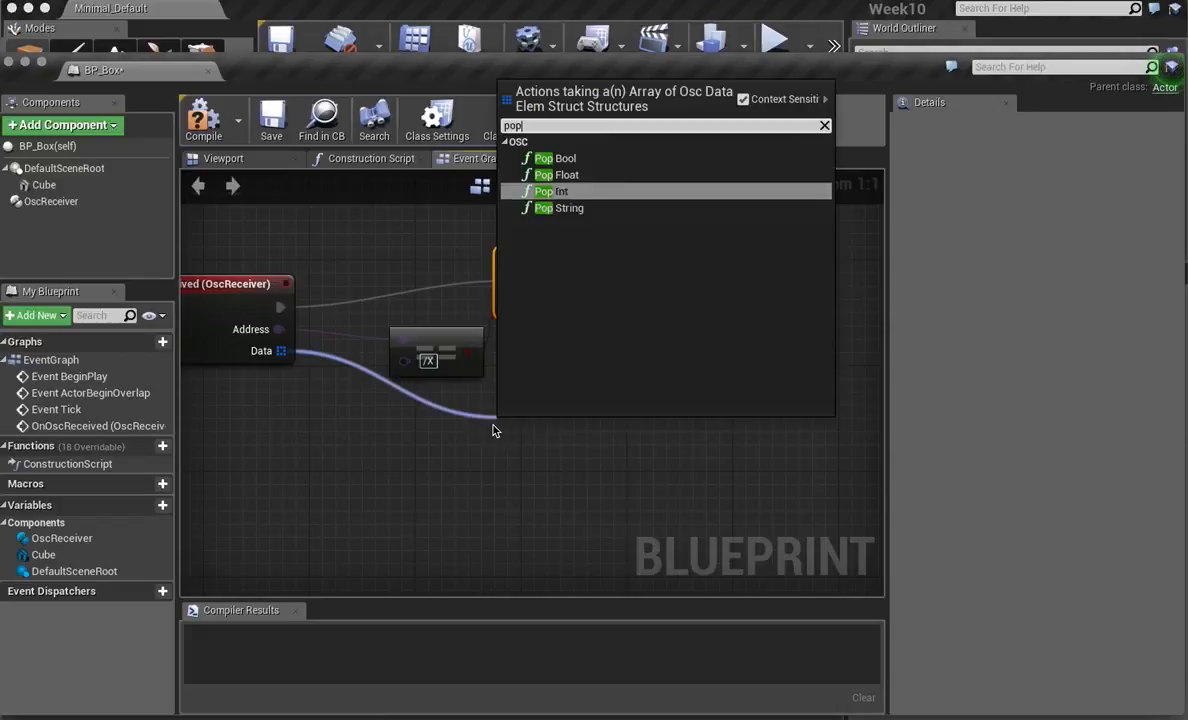
key(Return)
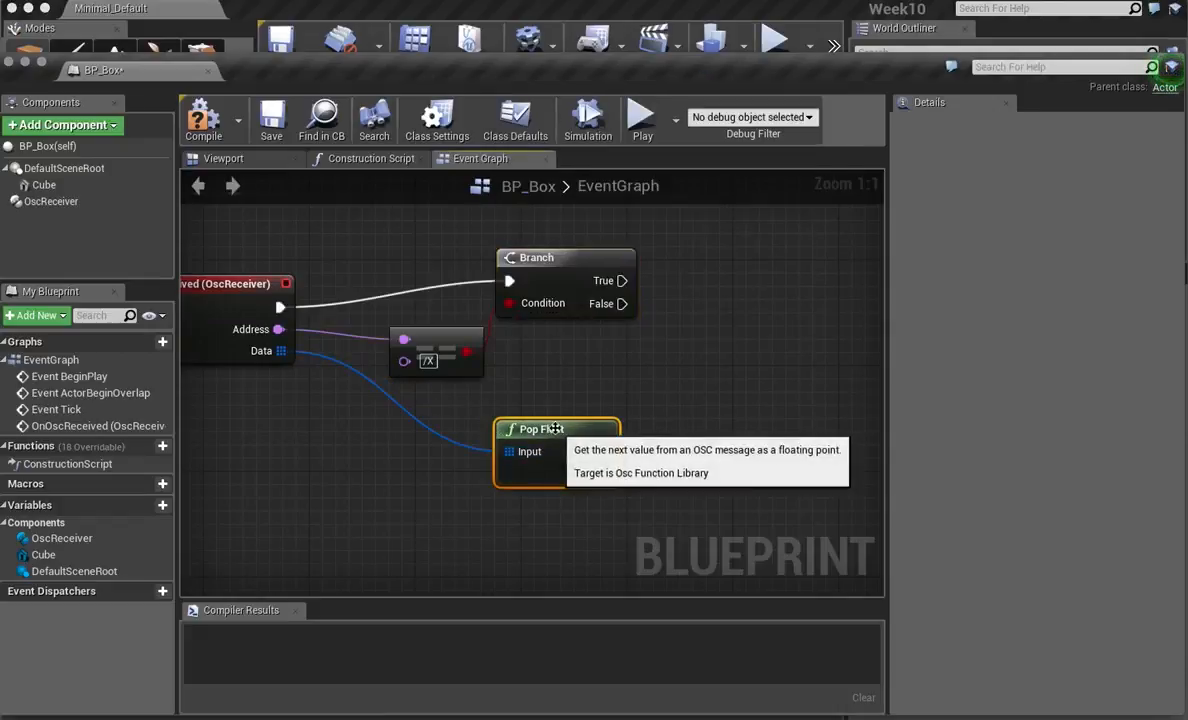
drag(523, 430, 572, 425)
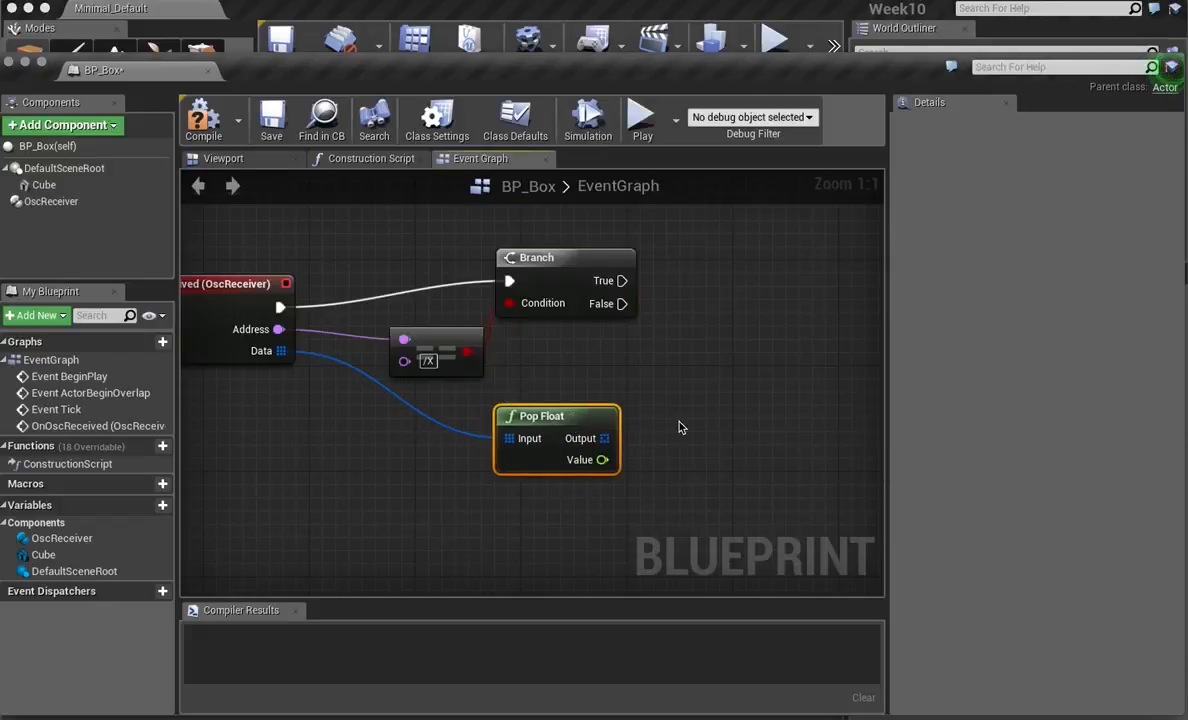
Chain two more Pop Float nodes below the first one, each fed by the previous node's Output.
drag(604, 438, 532, 522)
text(po)
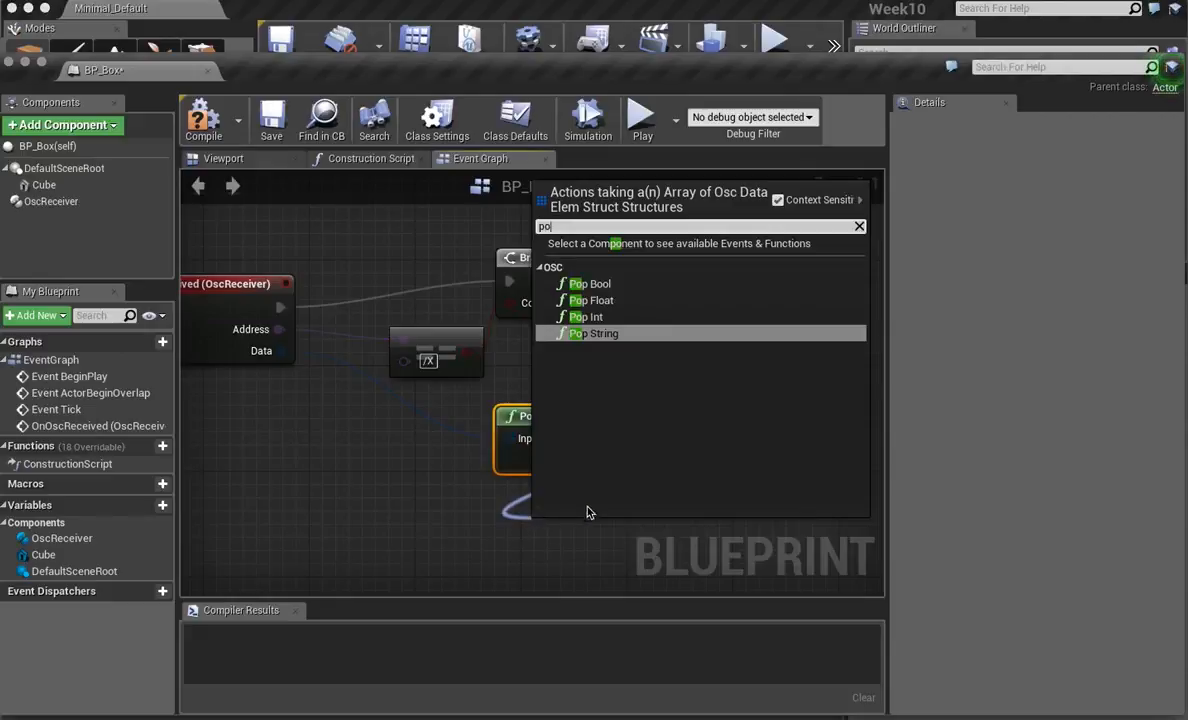
click(591, 300)
right_drag(671, 483, 658, 343)
drag(655, 352, 492, 464)
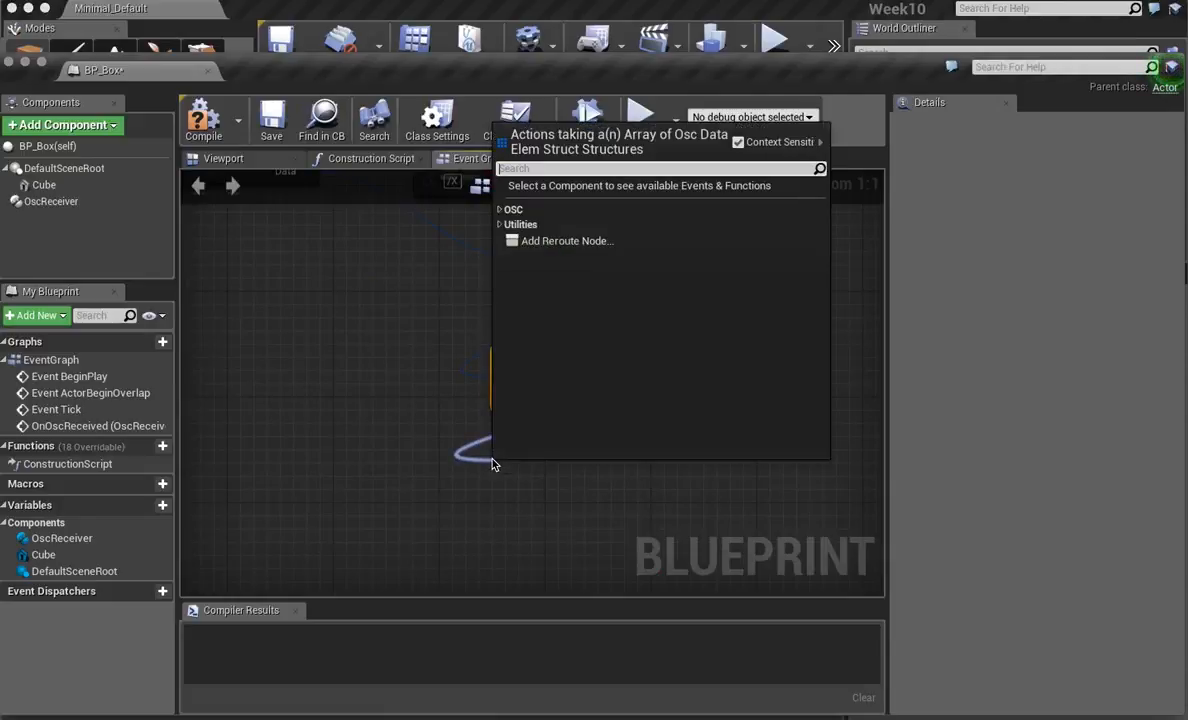
text(popfloat)
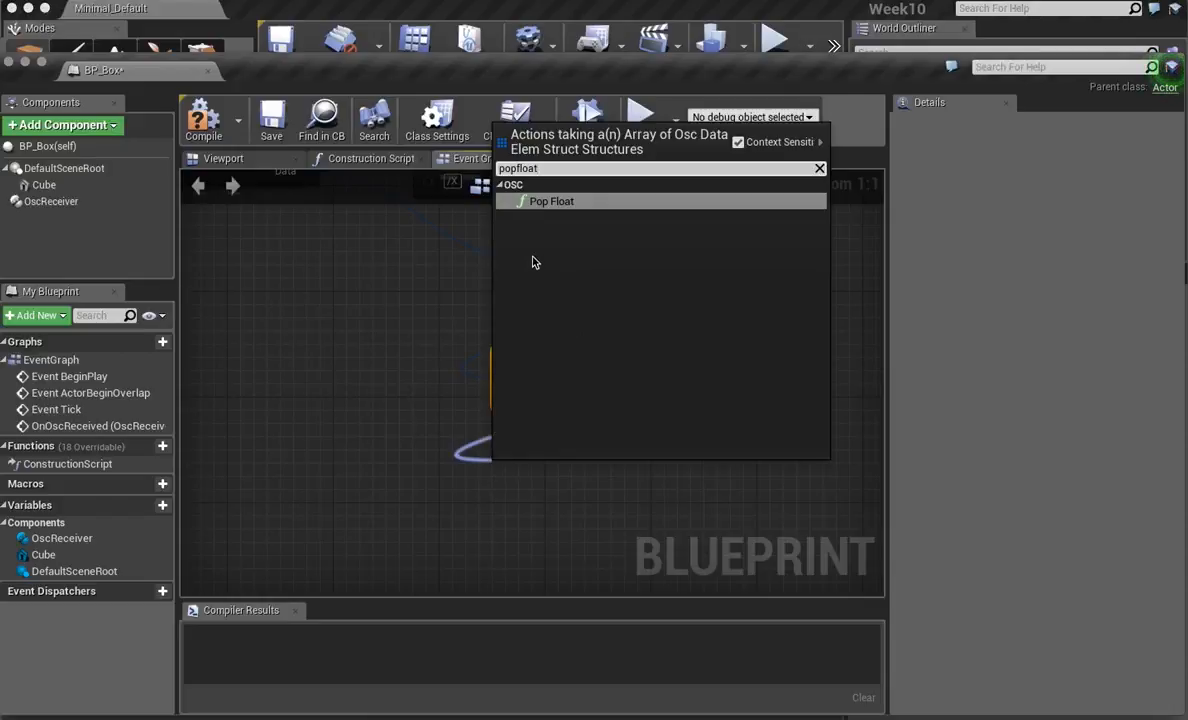
click(565, 205)
right_drag(650, 318, 552, 348)
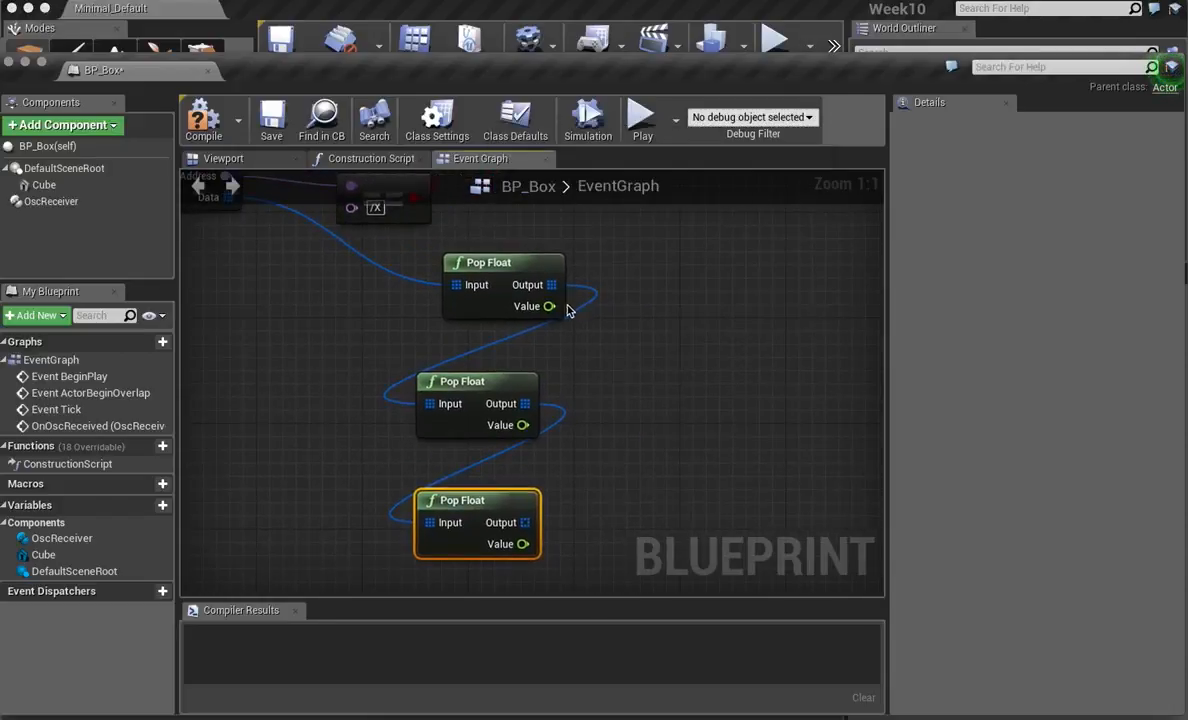
Delete the two extra Pop Float nodes, keeping only the one fed directly by the event's Data.
drag(550, 306, 684, 300)
click(607, 353)
right_drag(631, 343, 668, 432)
right_drag(703, 300, 617, 394)
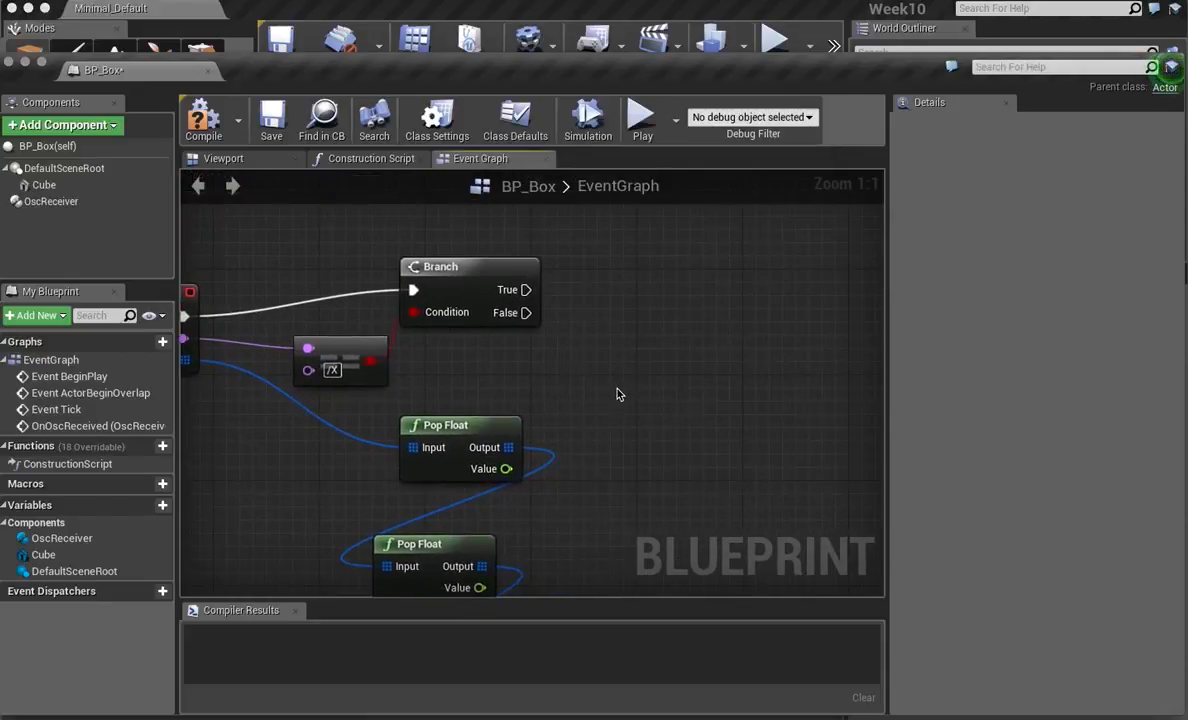
right_drag(366, 390, 376, 259)
drag(366, 388, 531, 516)
key(Delete)
right_drag(552, 339, 565, 525)
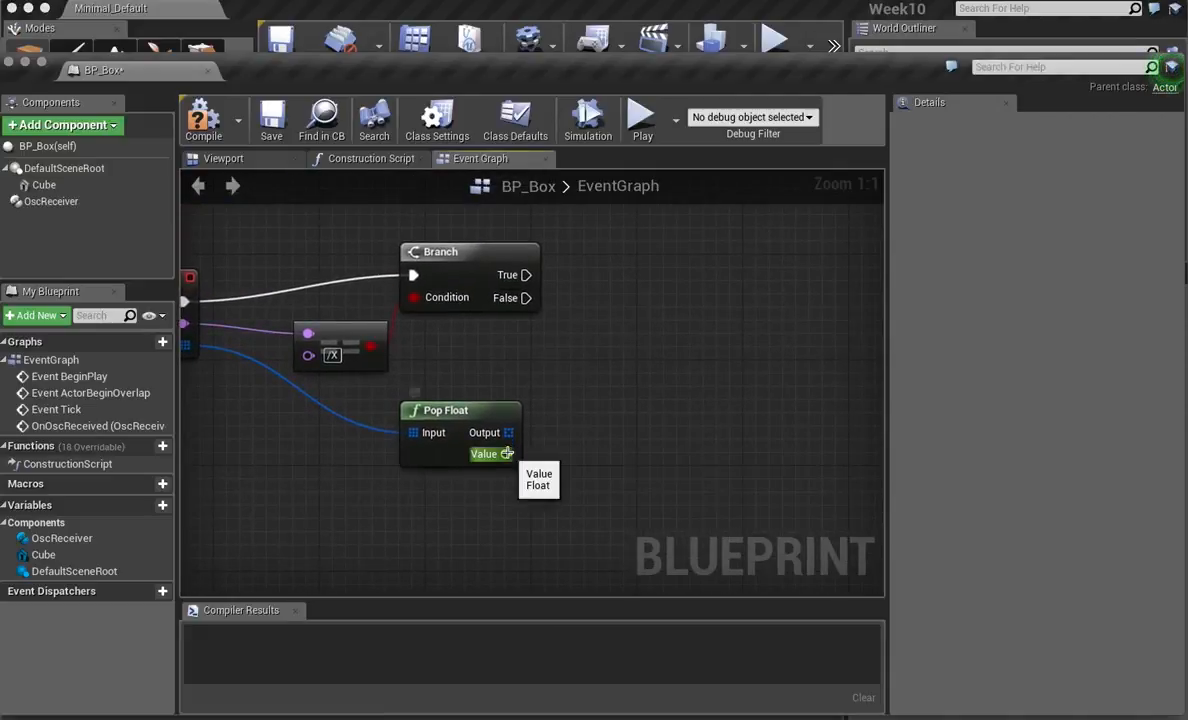
Place a reference to the Cube component in the event graph beyond the Branch node.
right_drag(507, 453, 525, 461)
click(44, 185)
drag(622, 322, 671, 323)
right_drag(731, 417, 602, 439)
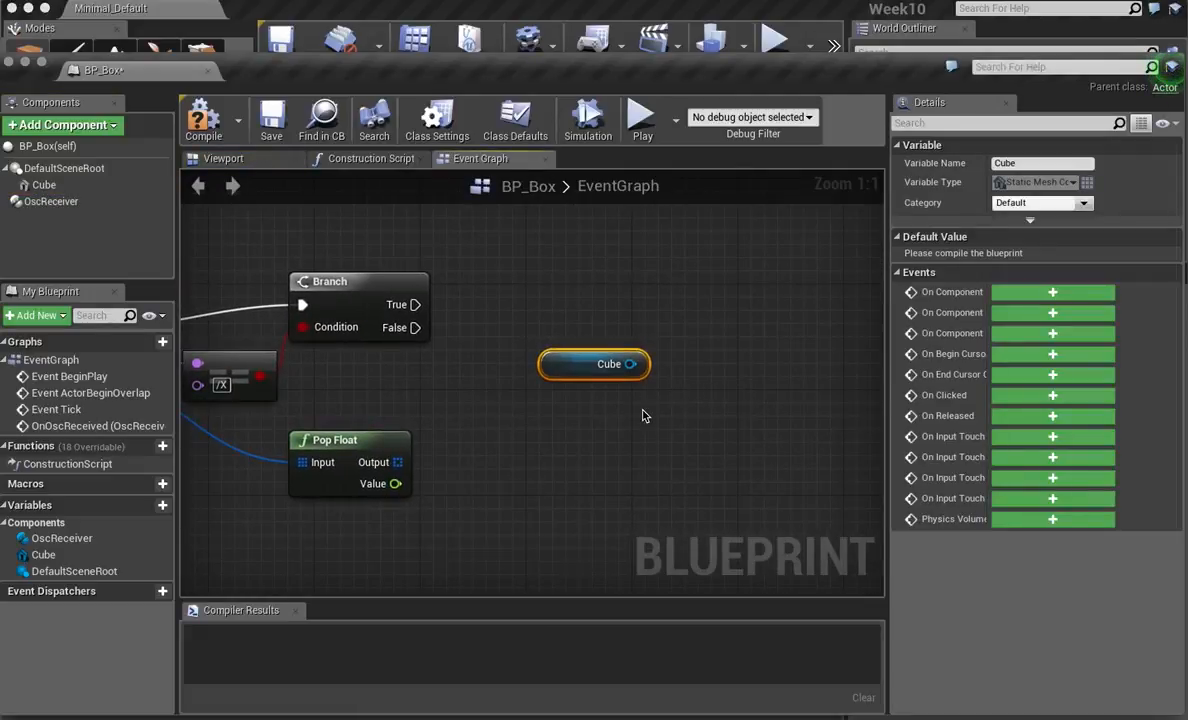
Add a SetRelativeLocation (Cube) node below the Cube reference.
right_click(644, 416)
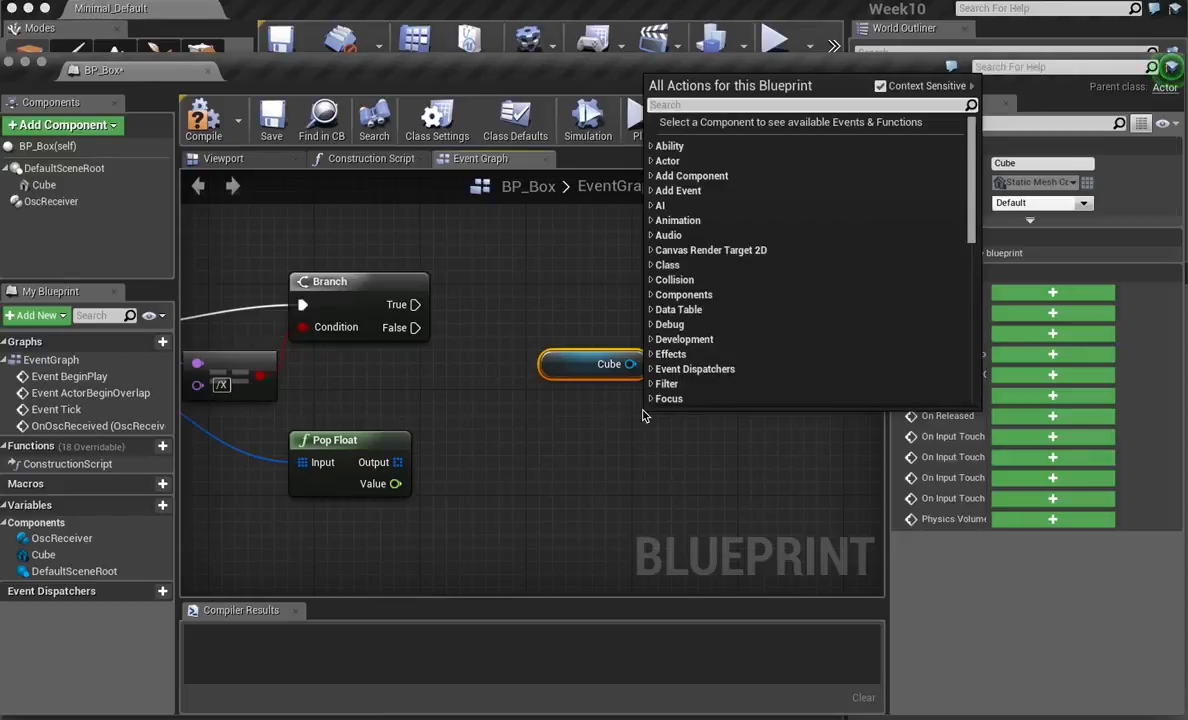
text(set)
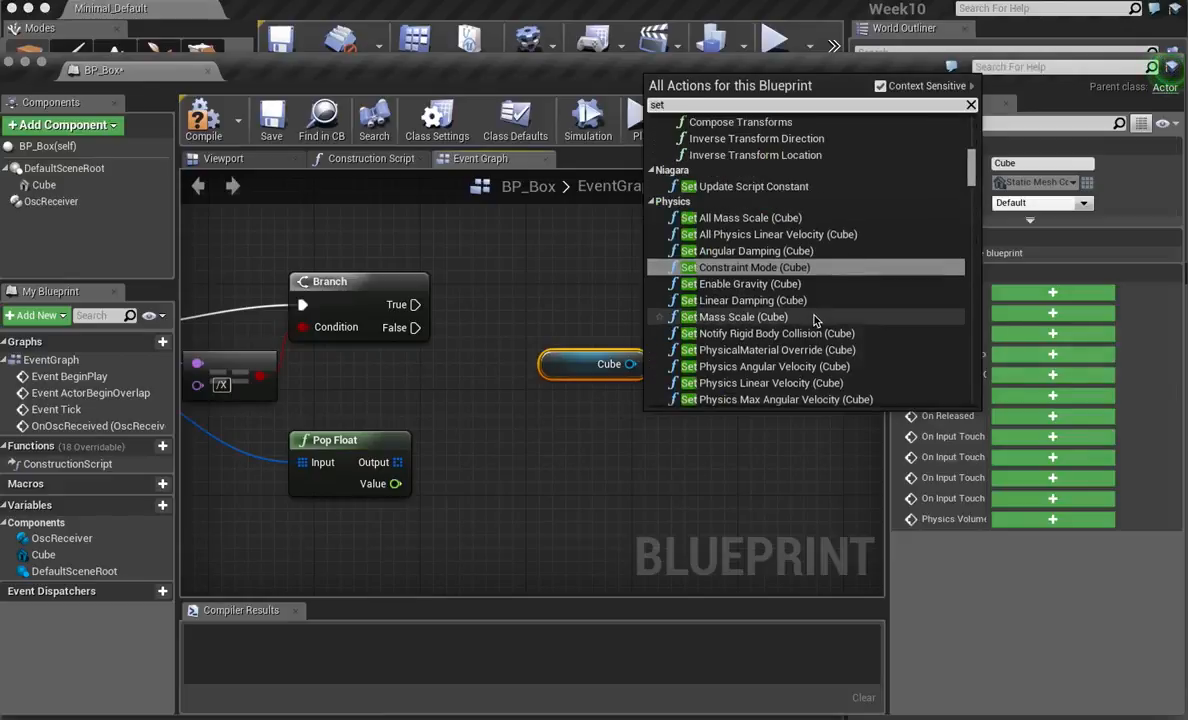
text(rel)
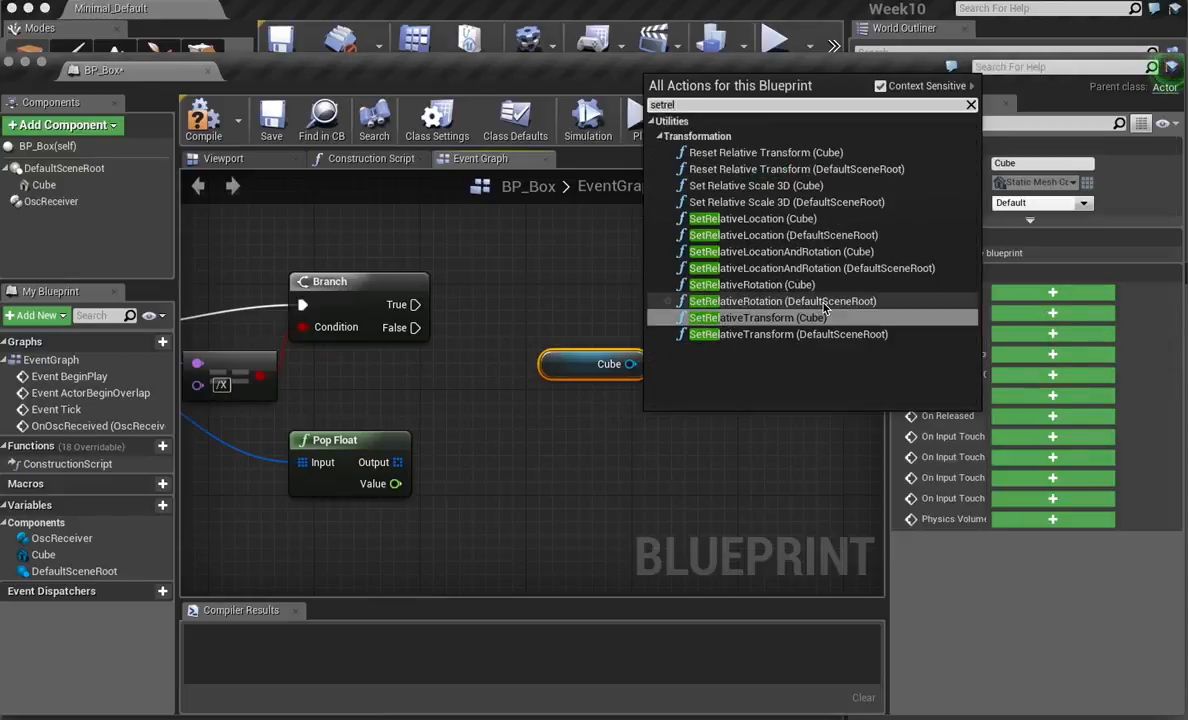
click(803, 222)
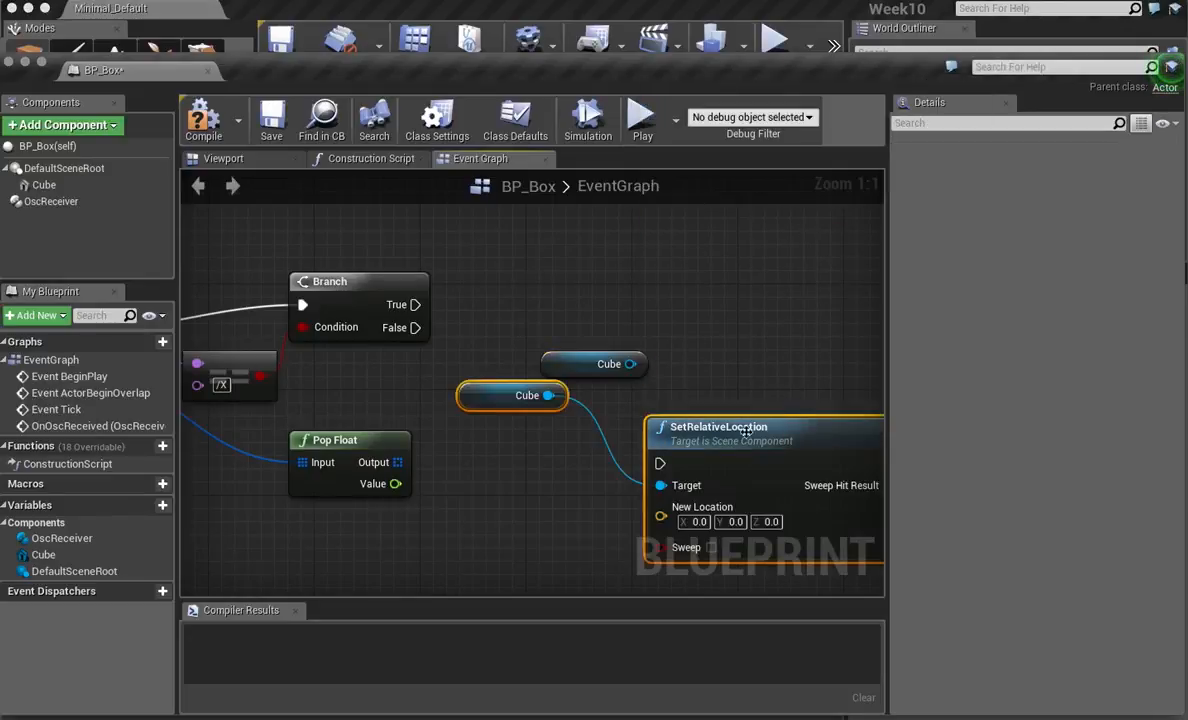
Arrange the SetRelativeLocation node and its connected Cube reference, and delete the spare unconnected Cube reference.
drag(724, 447, 734, 347)
drag(518, 292, 512, 517)
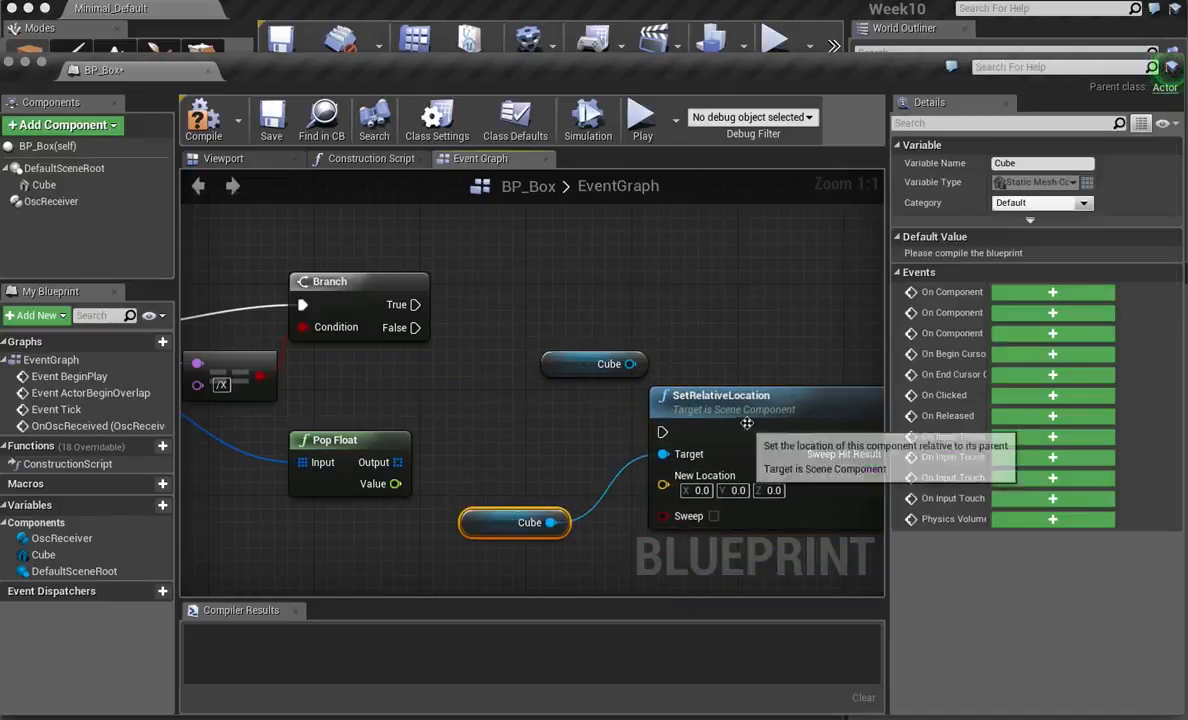
drag(733, 416, 730, 355)
click(545, 363)
key(Delete)
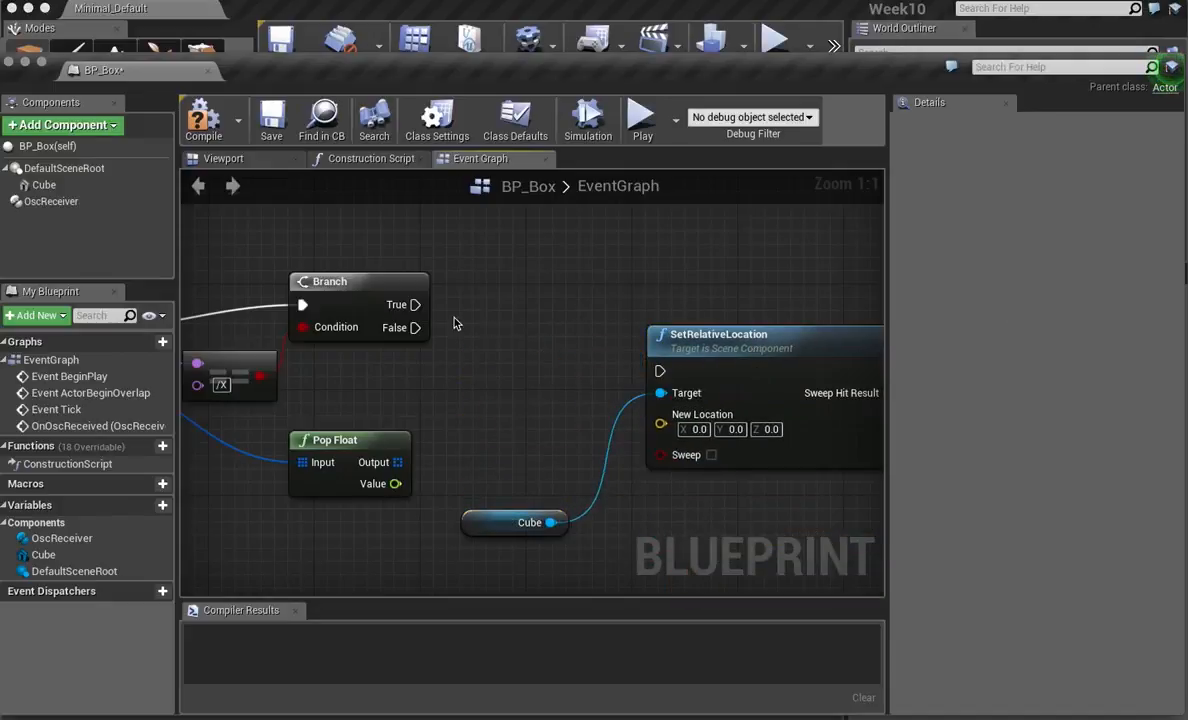
Wire the Branch's True output into SetRelativeLocation and feed the Pop Float Value into its split New Location Z pin.
drag(413, 305, 610, 305)
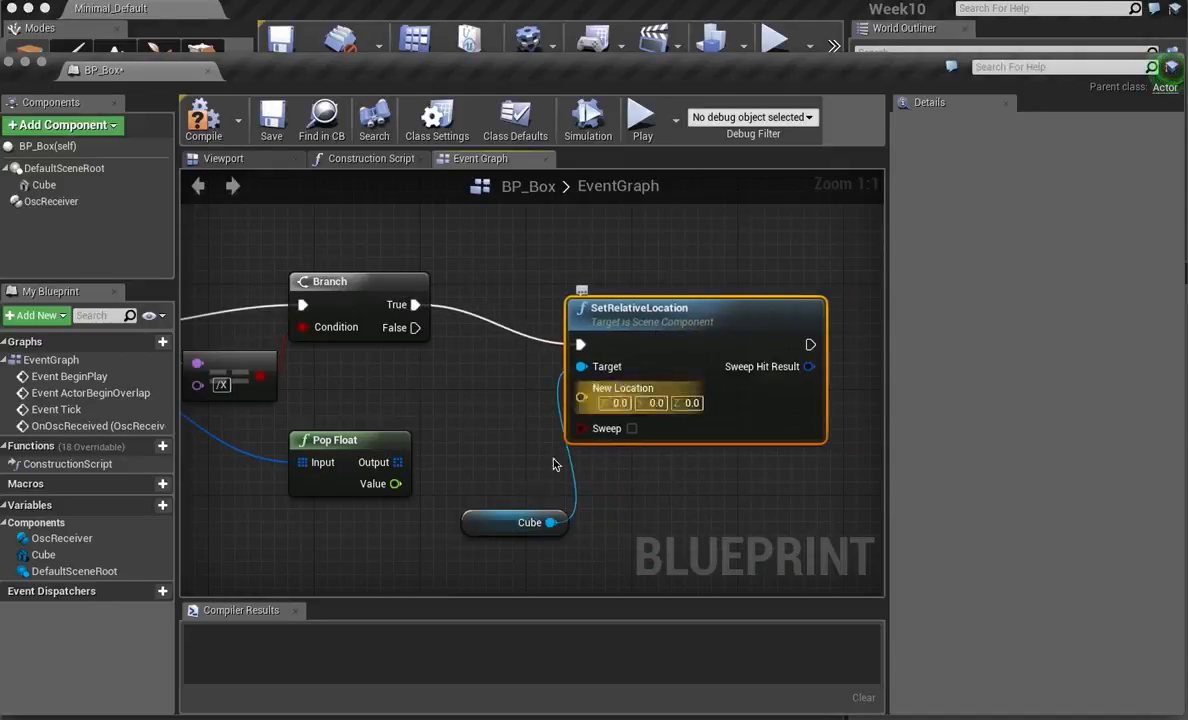
drag(511, 512, 485, 526)
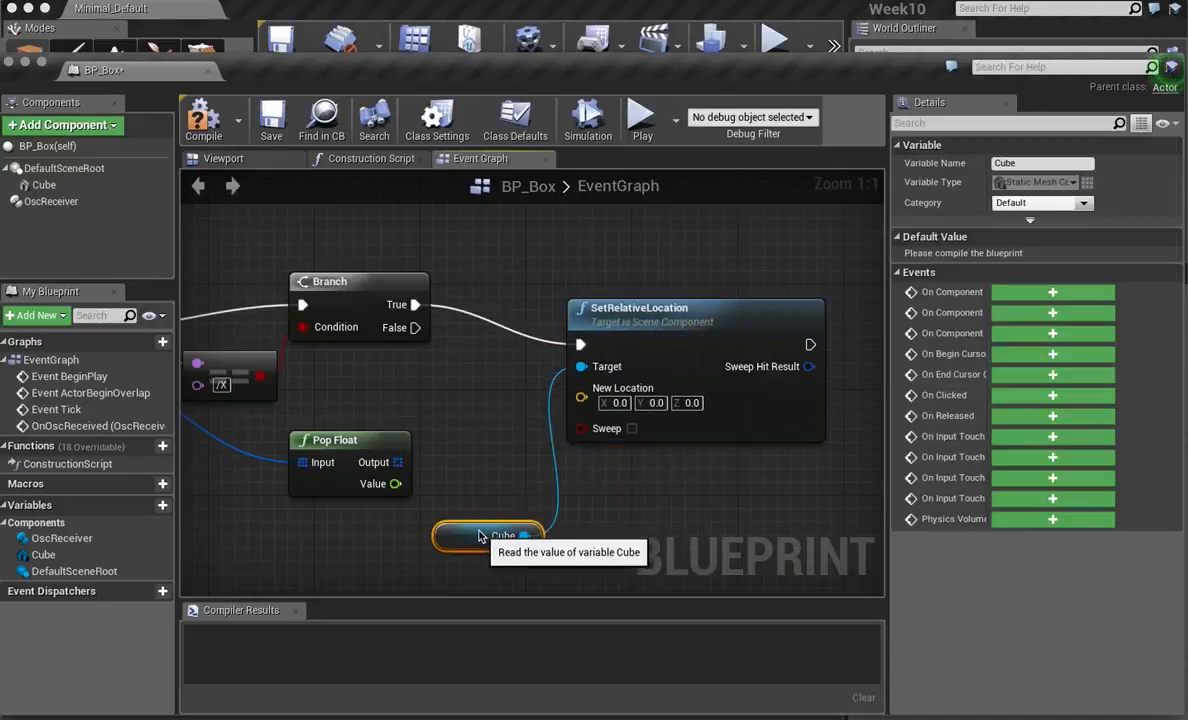
right_click(582, 399)
click(623, 437)
drag(396, 483, 612, 438)
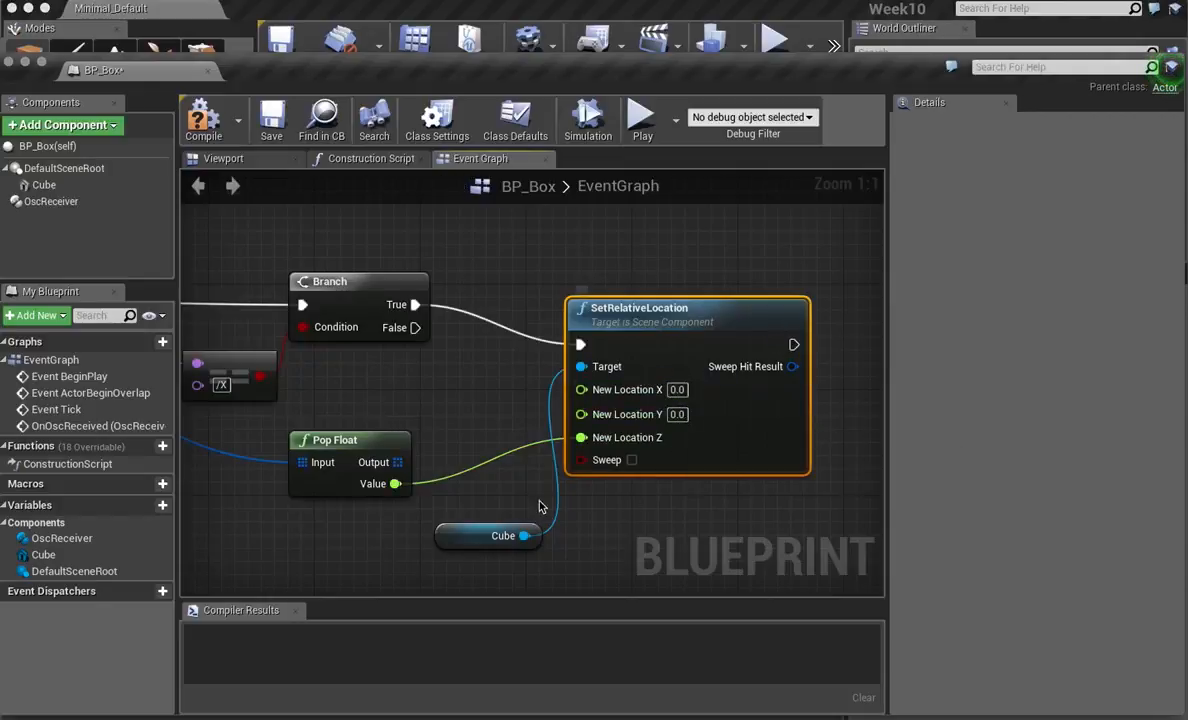
Add a GetWorldLocation node fed by the Cube reference.
drag(458, 529, 470, 530)
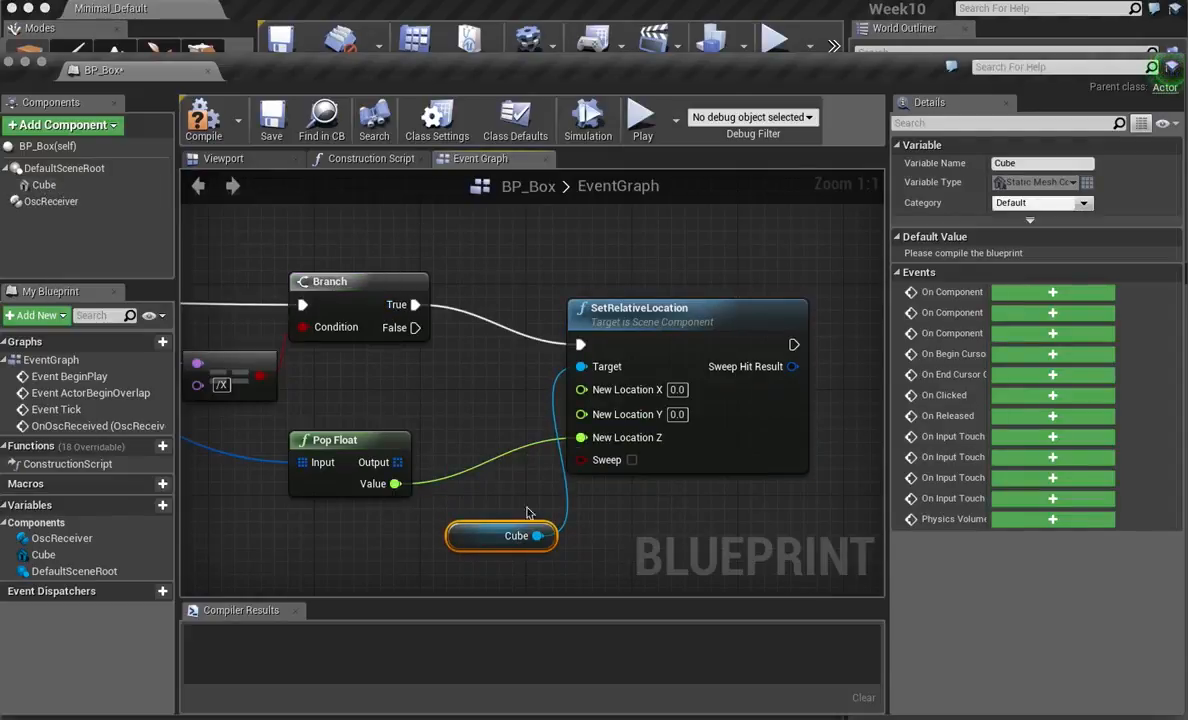
drag(537, 536, 653, 545)
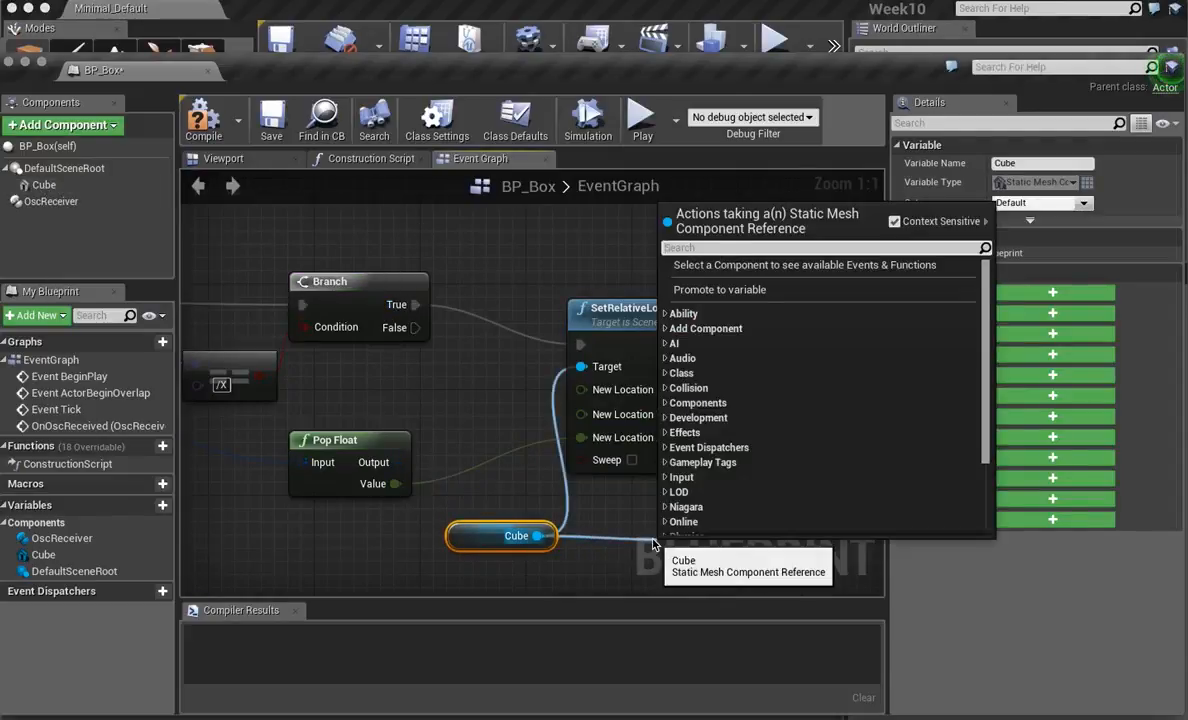
text(getr)
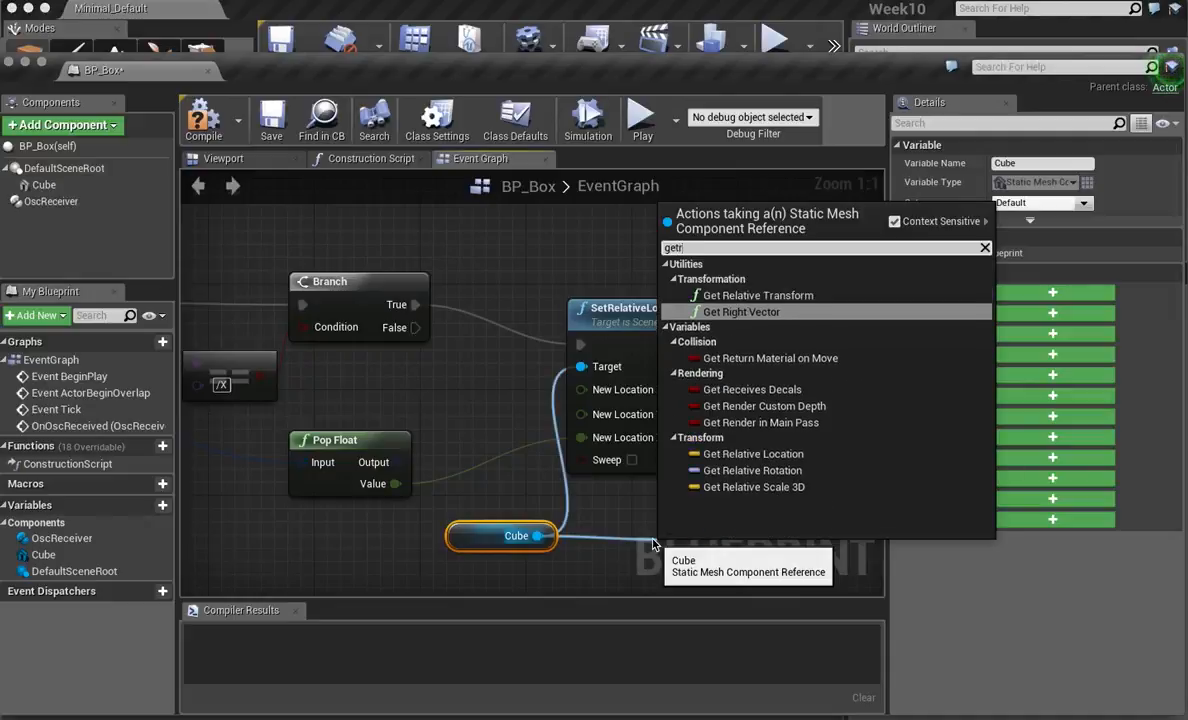
key(BackSpace)
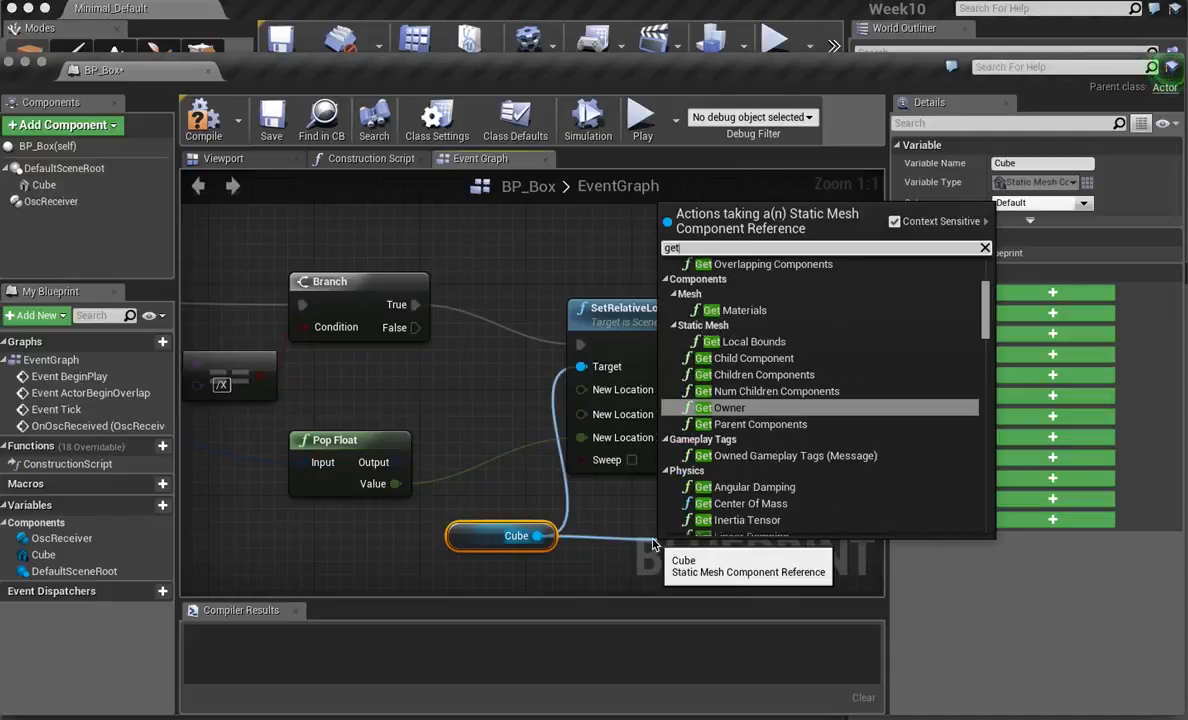
text(wor)
key(Up)
key(Up)
key(Up)
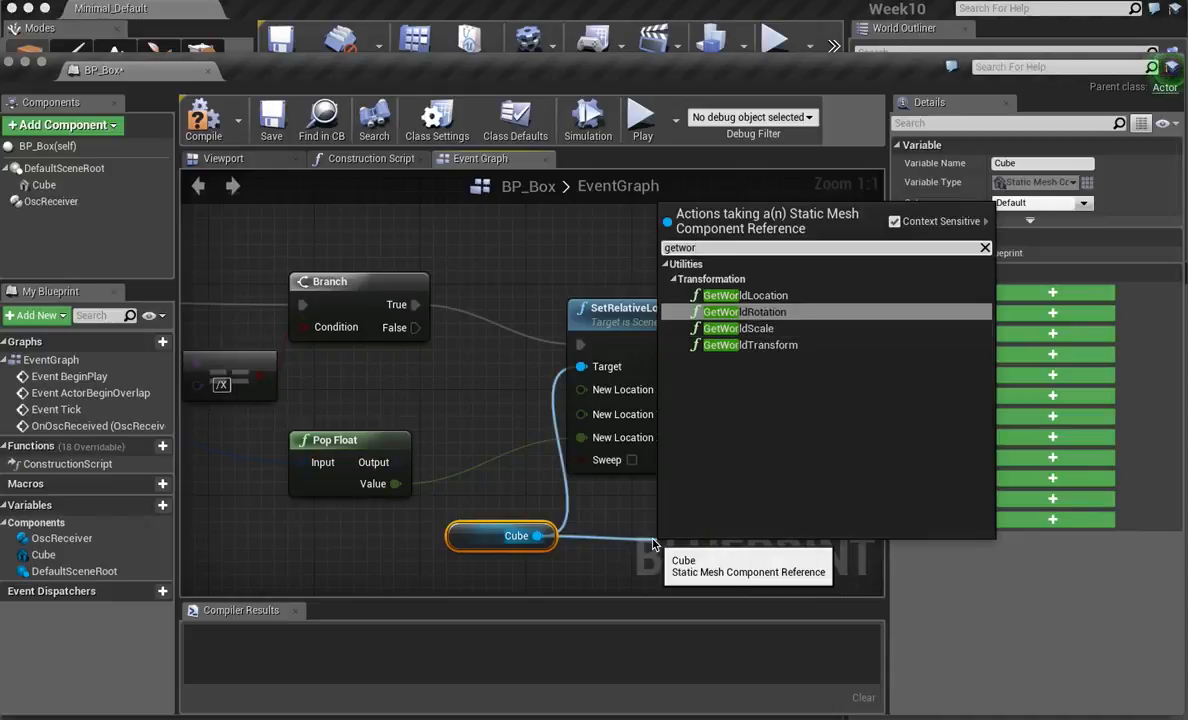
key(Escape)
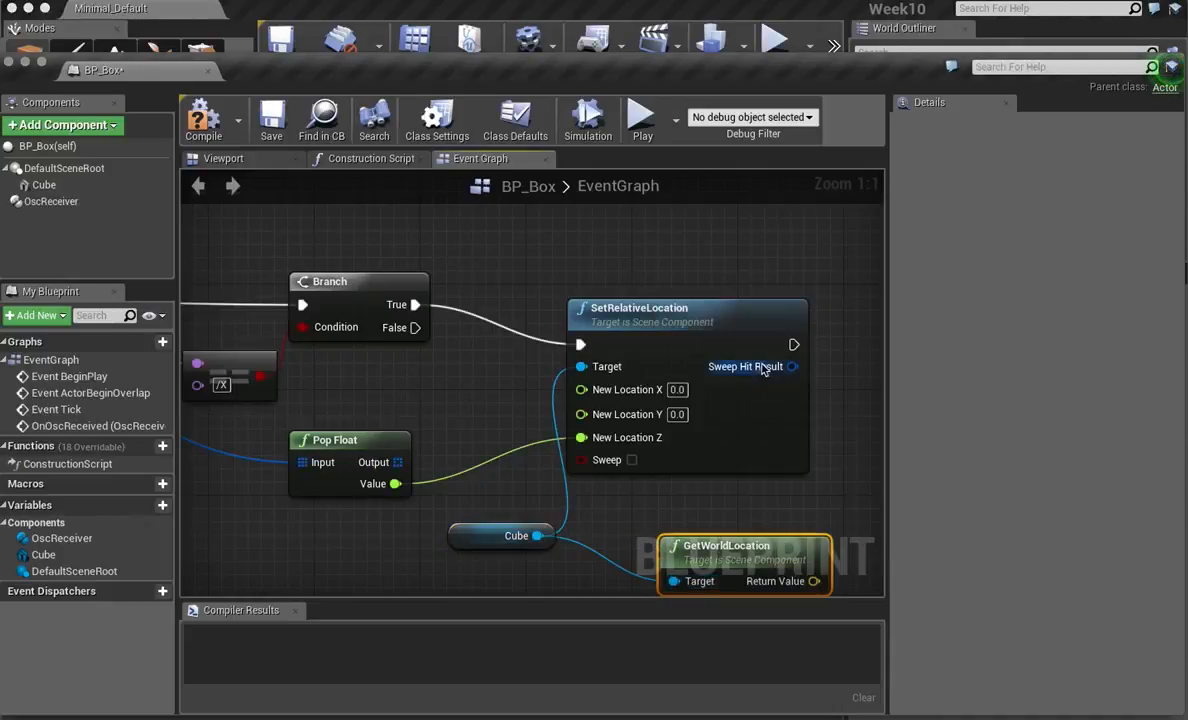
Split GetWorldLocation's Return Value and wire its X and Y into New Location X and Y of SetRelativeLocation.
drag(679, 311, 730, 283)
drag(752, 565, 485, 390)
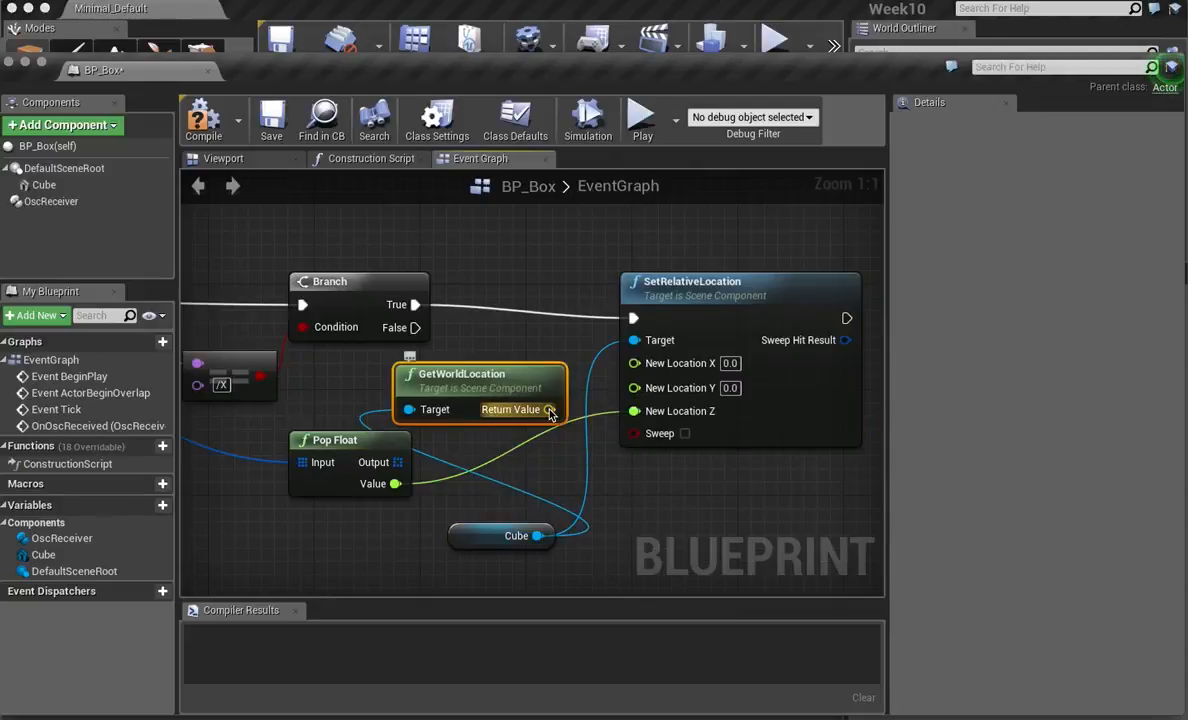
right_click(549, 409)
click(610, 451)
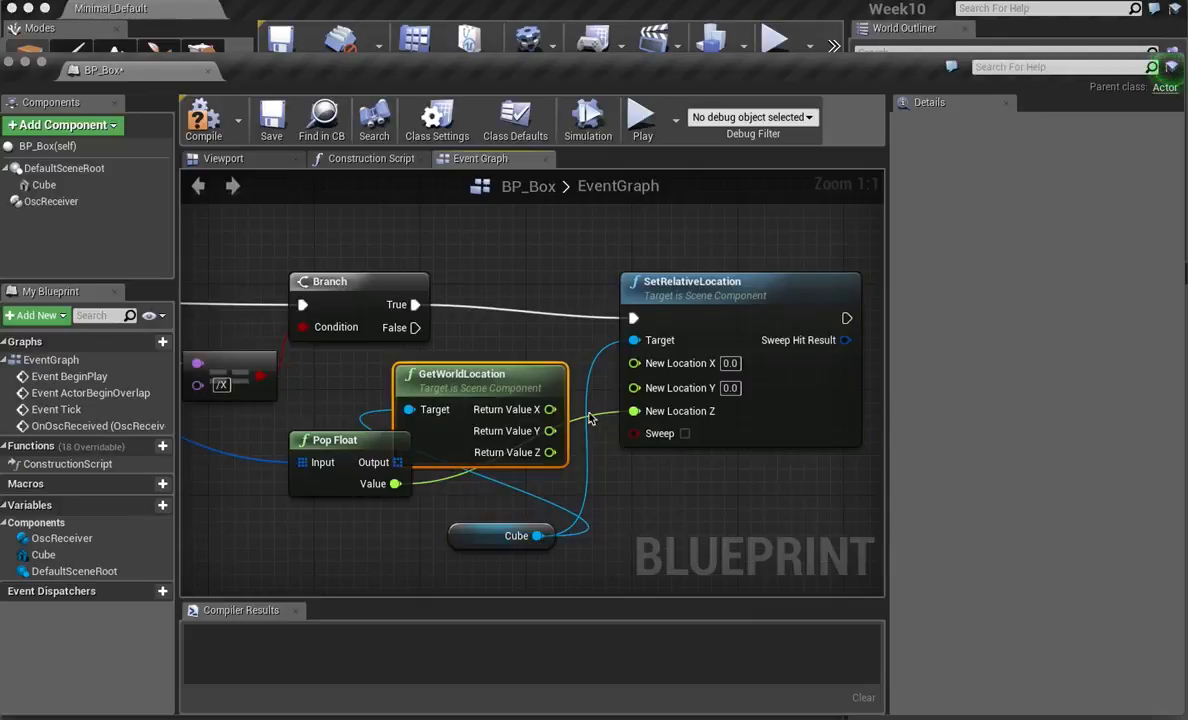
drag(543, 382, 634, 362)
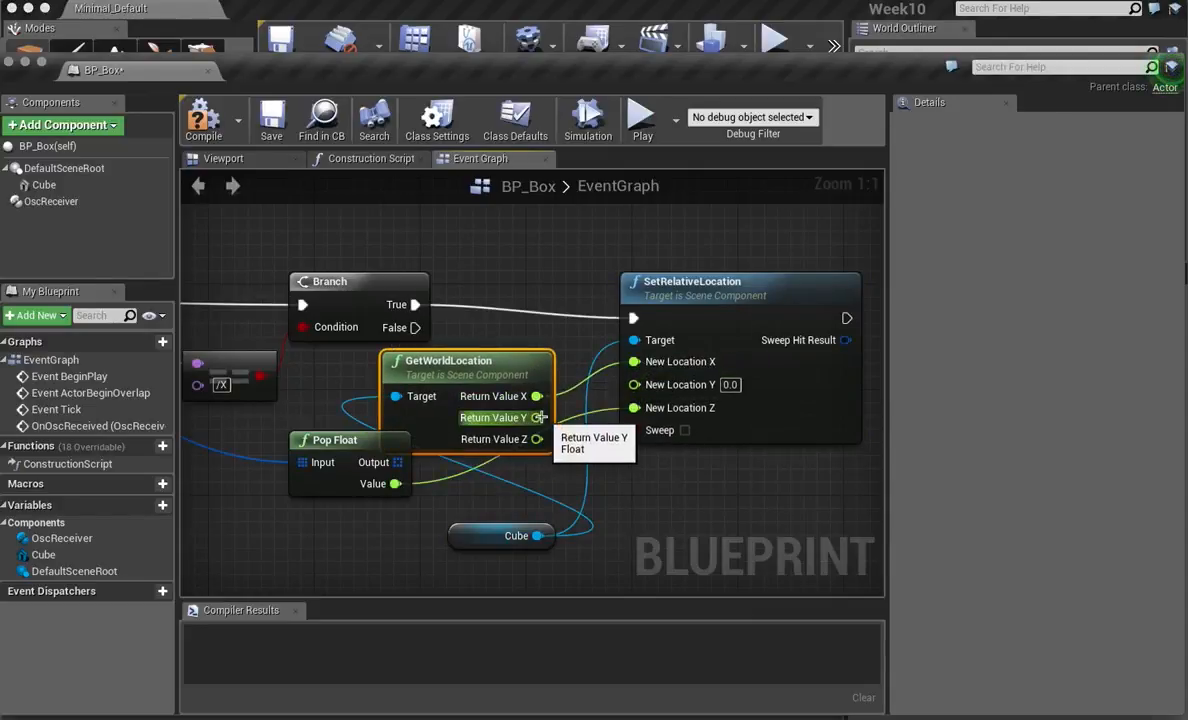
drag(539, 417, 652, 386)
drag(501, 378, 527, 246)
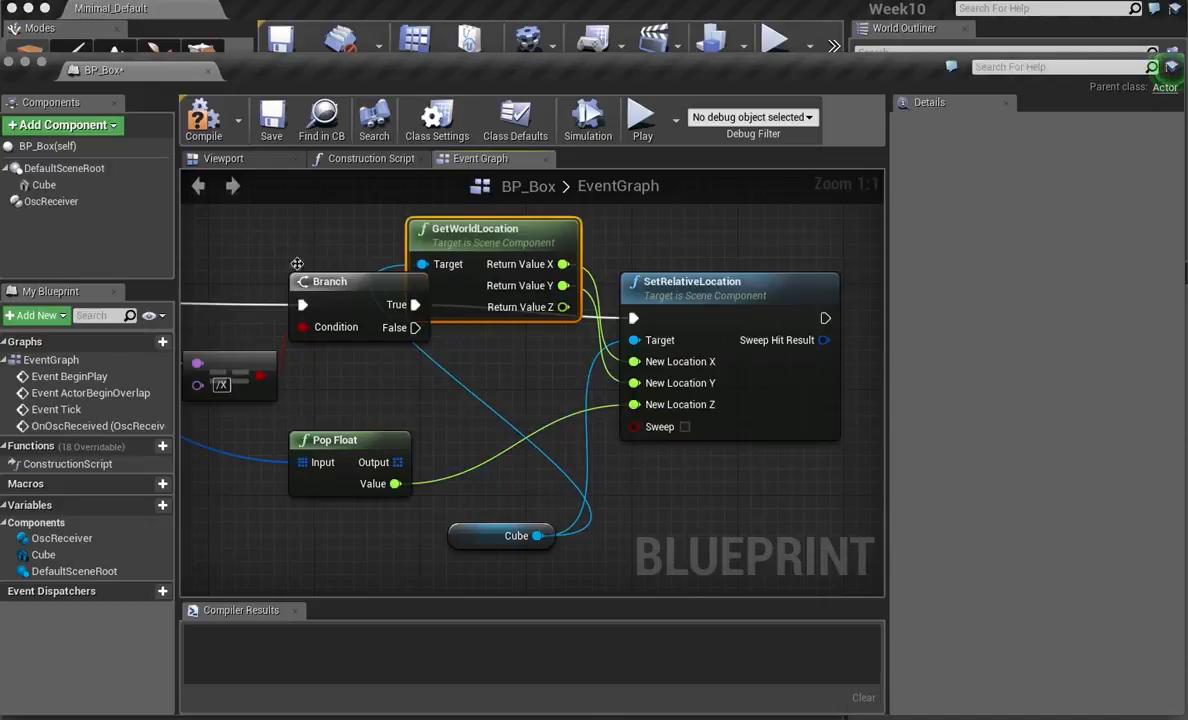
Compile the BP_Box blueprint and dock its editor beside the Minimal_Default level tab.
click(203, 118)
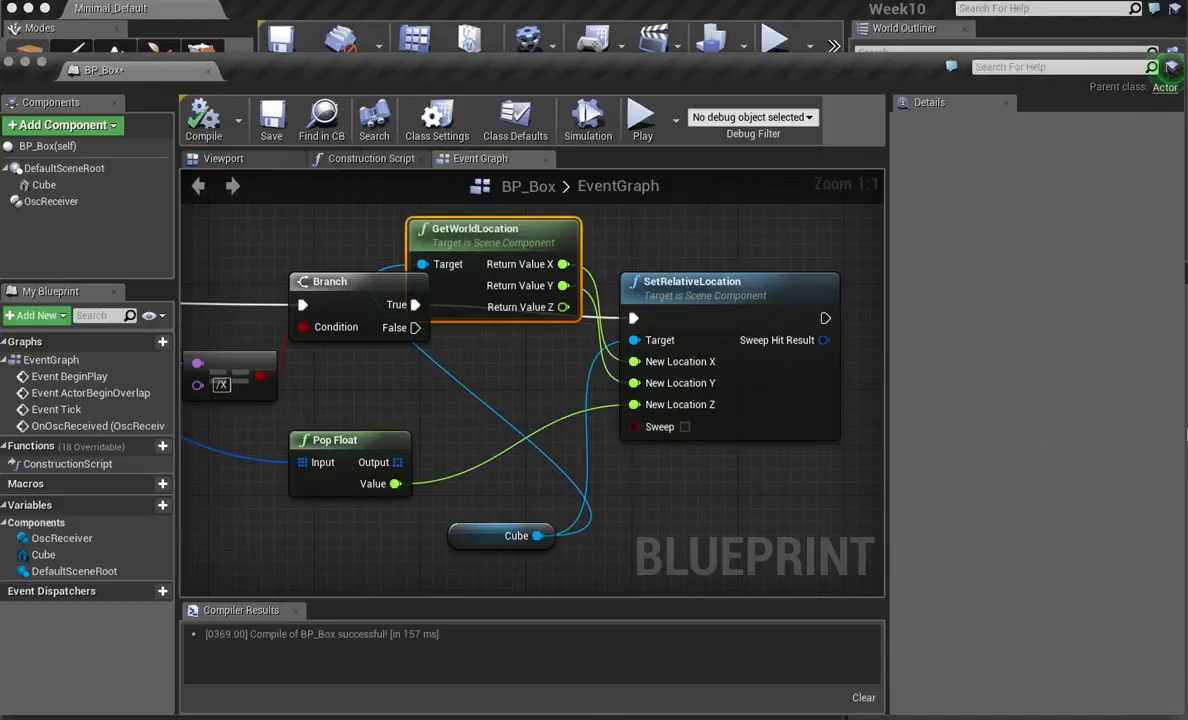
mouse_move(1185, 432)
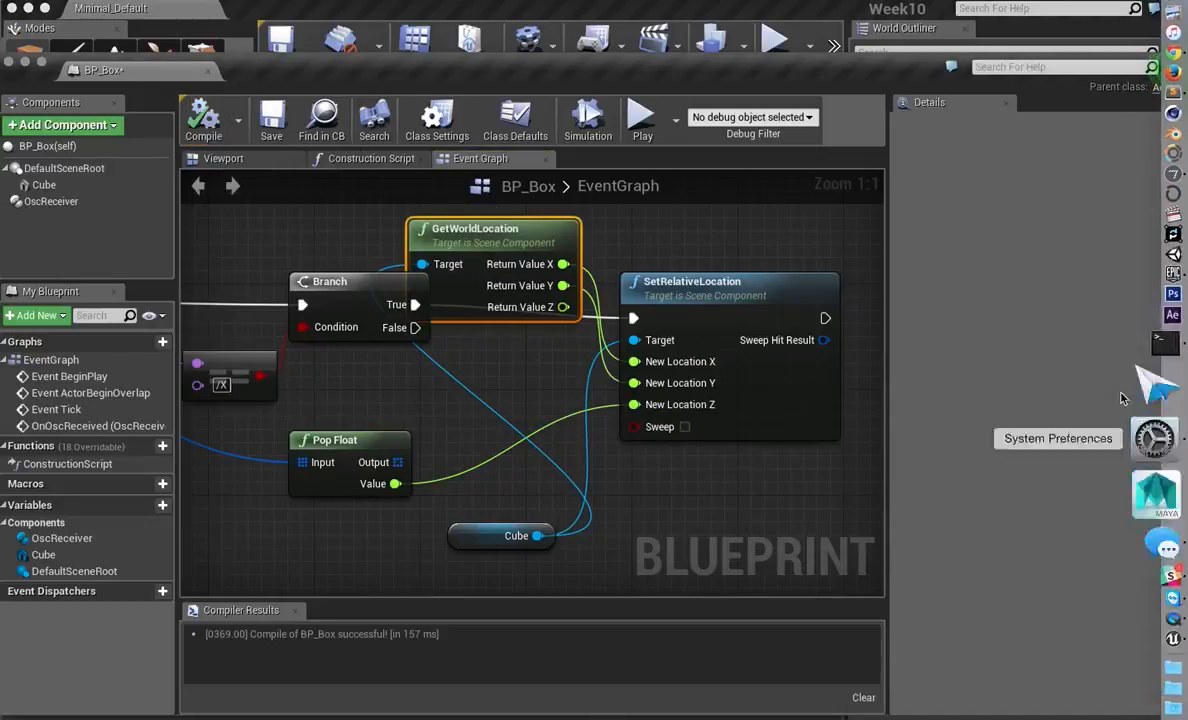
drag(106, 70, 262, 8)
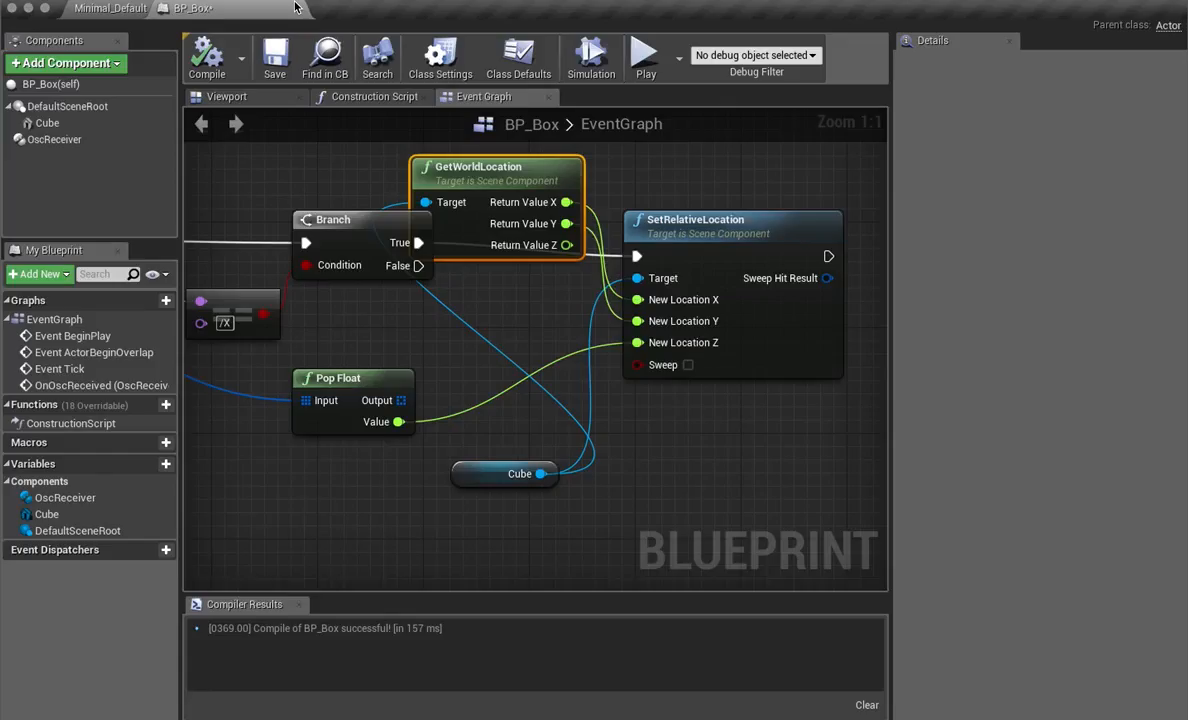
Place a BP_Box actor in the Minimal_Default level at about X 170, Y 70 cm and raise it to Z 100 cm.
click(126, 7)
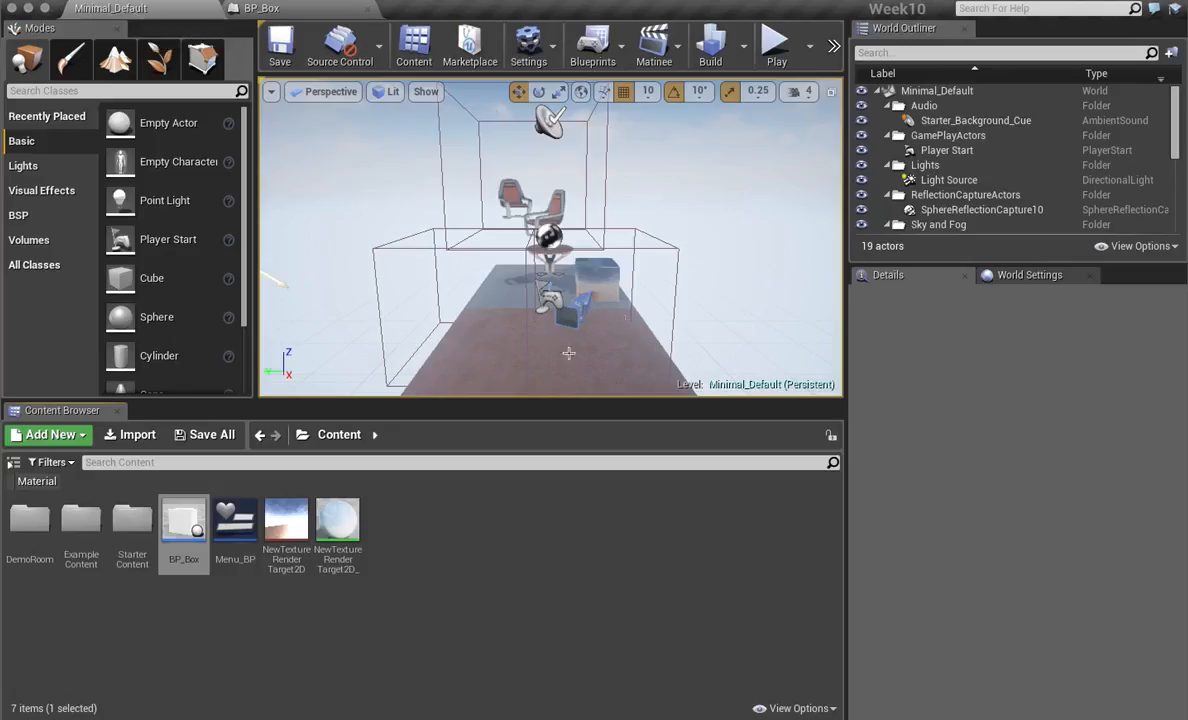
drag(183, 520, 505, 344)
drag(504, 296, 514, 246)
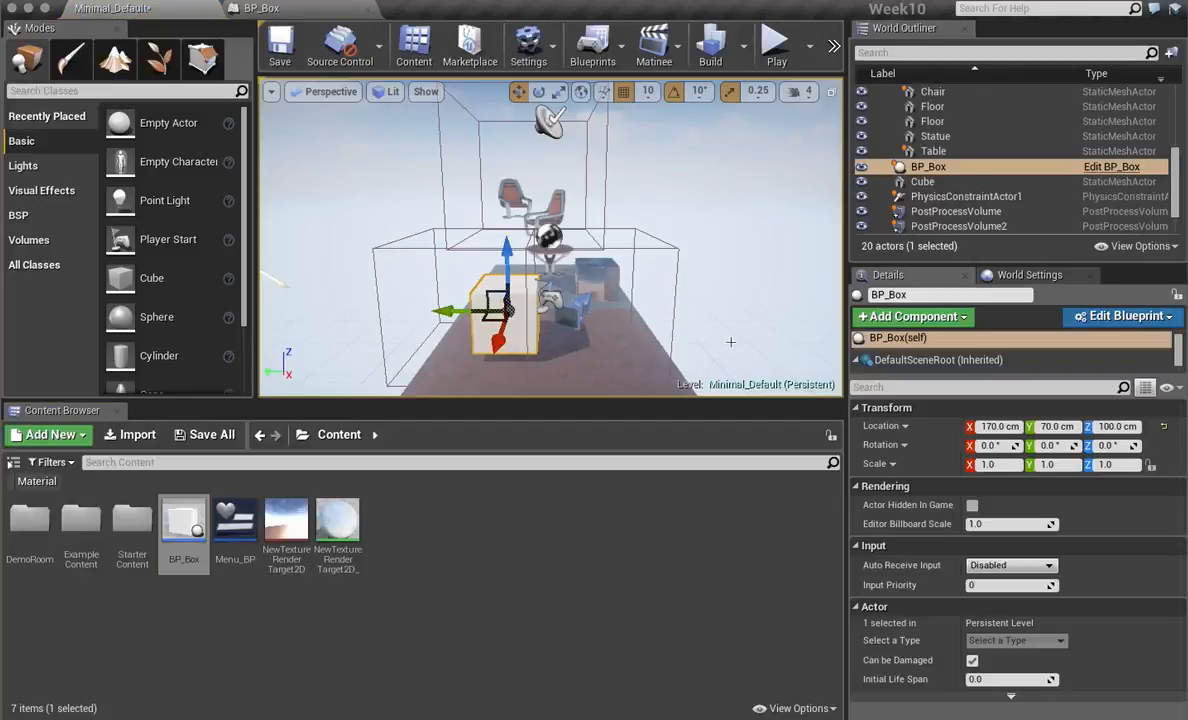
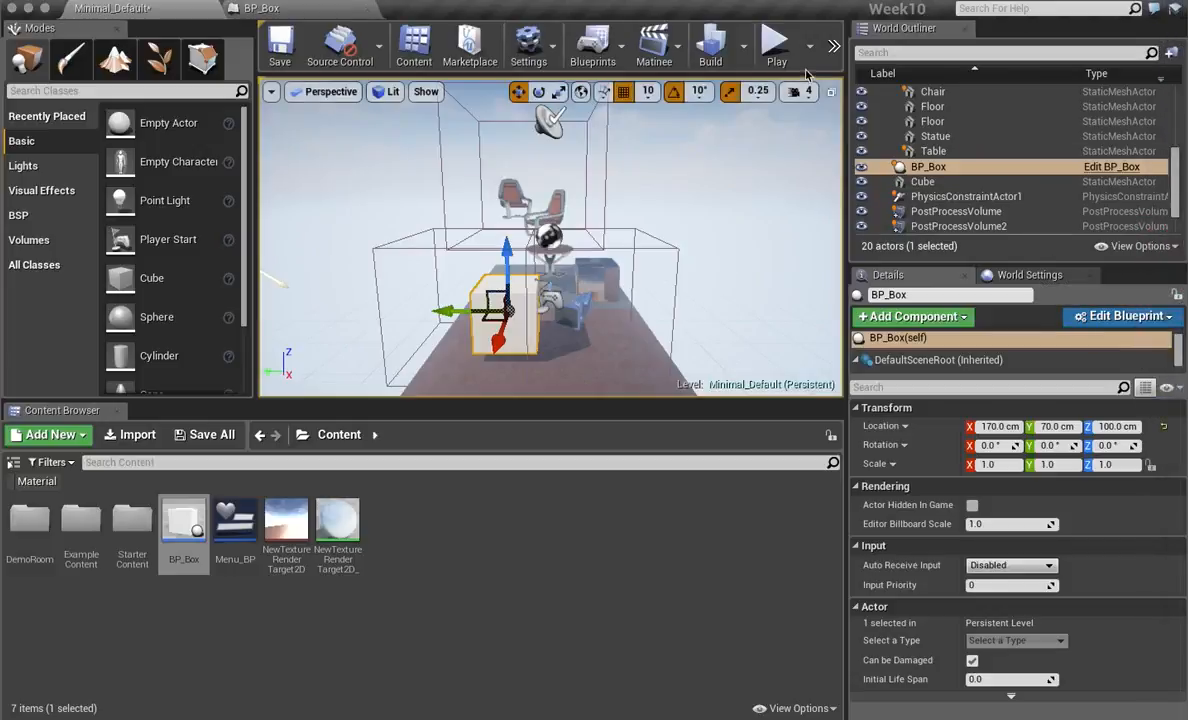
Test-play the level in the viewport, stop it, and frame the BP_Box actor.
click(775, 45)
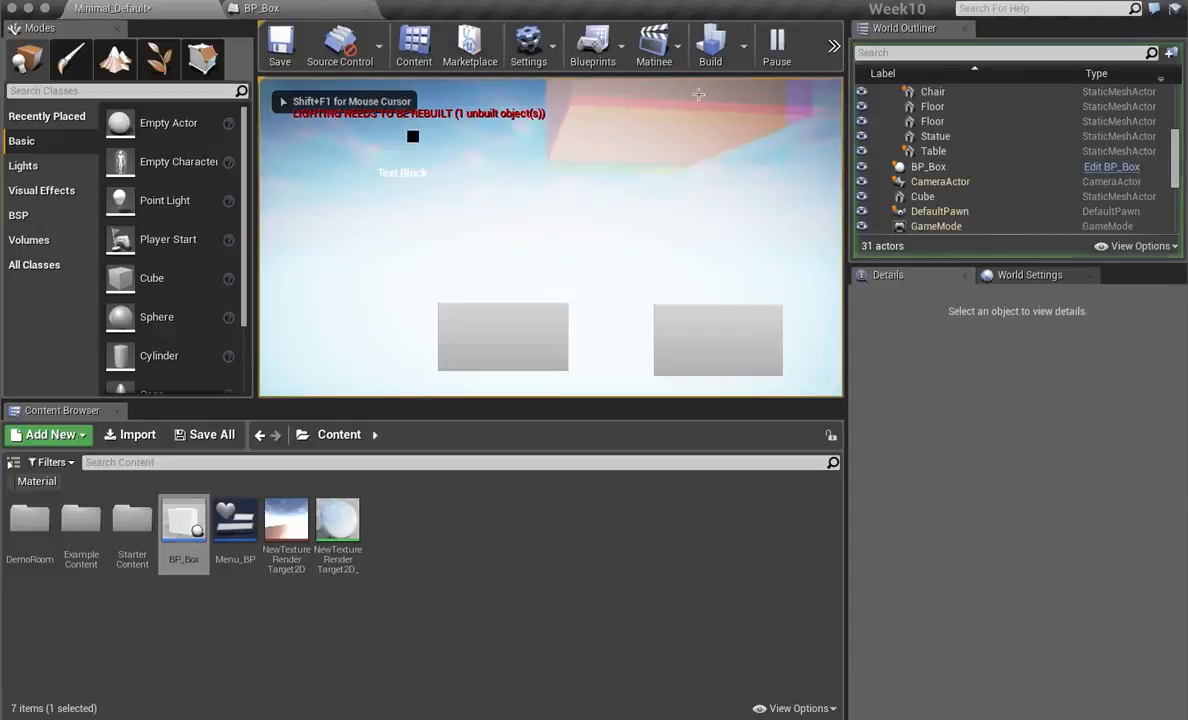
key(Escape)
key(f)
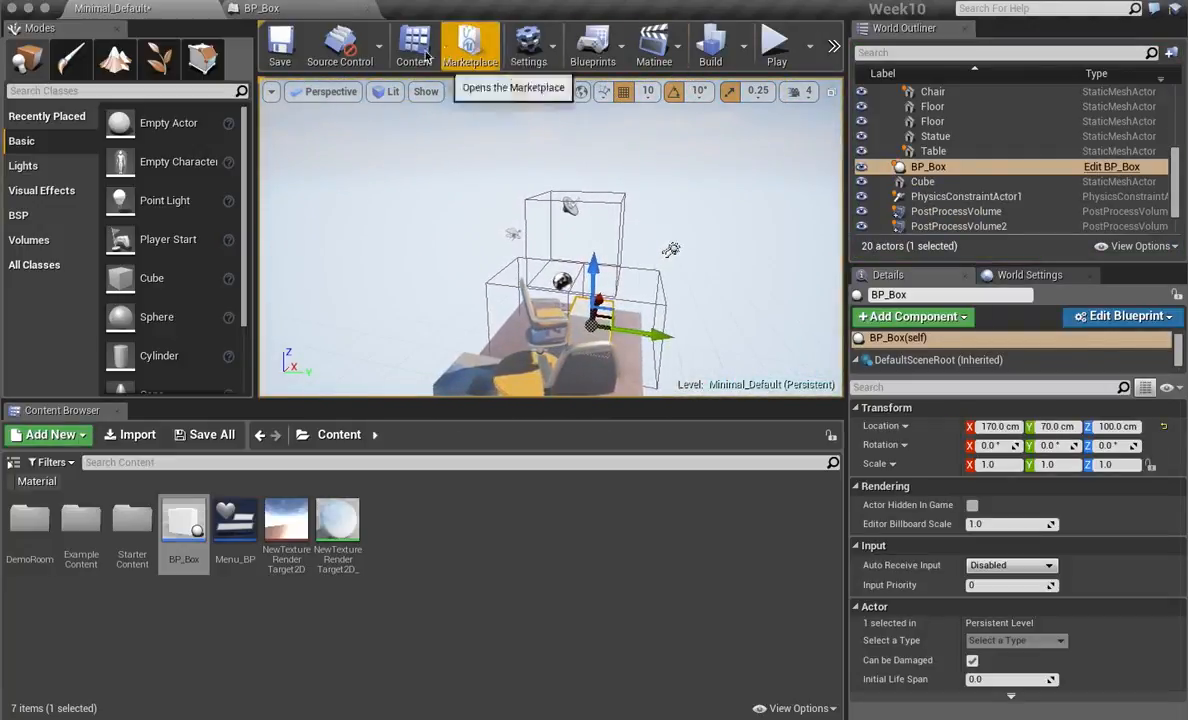
Open the level blueprint and delete the group of nodes above the O key event.
click(597, 62)
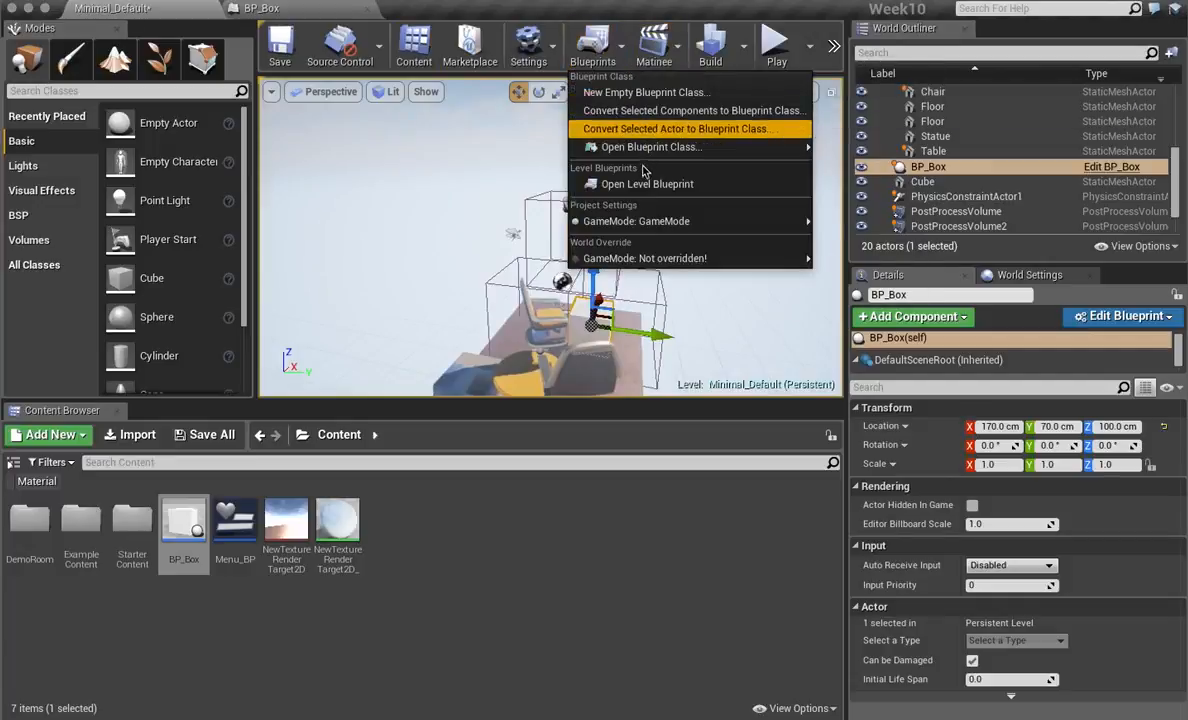
click(640, 182)
right_drag(550, 264, 531, 398)
drag(266, 111, 828, 353)
key(Delete)
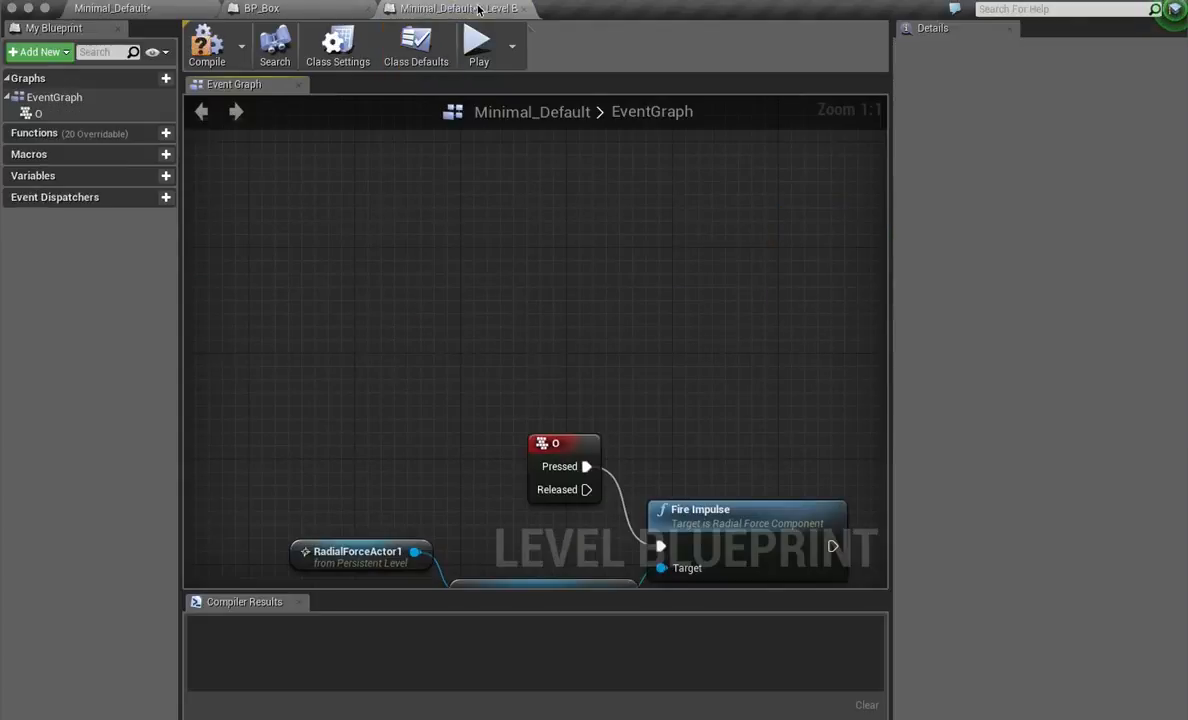
Compile the level blueprint and save the Minimal_Default level.
click(241, 40)
click(217, 36)
click(199, 40)
click(140, 8)
key(super+s)
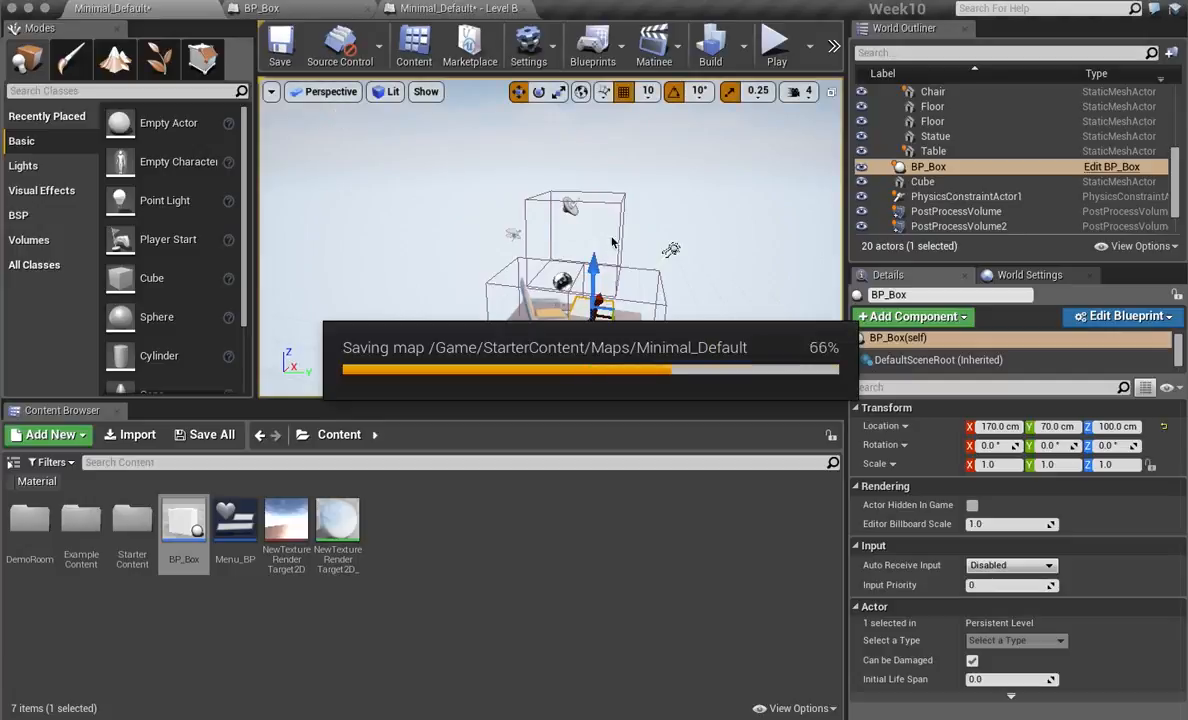
Set the player to spawn at the current camera location and play the level with the whole platform in view.
right_drag(371, 141, 322, 186)
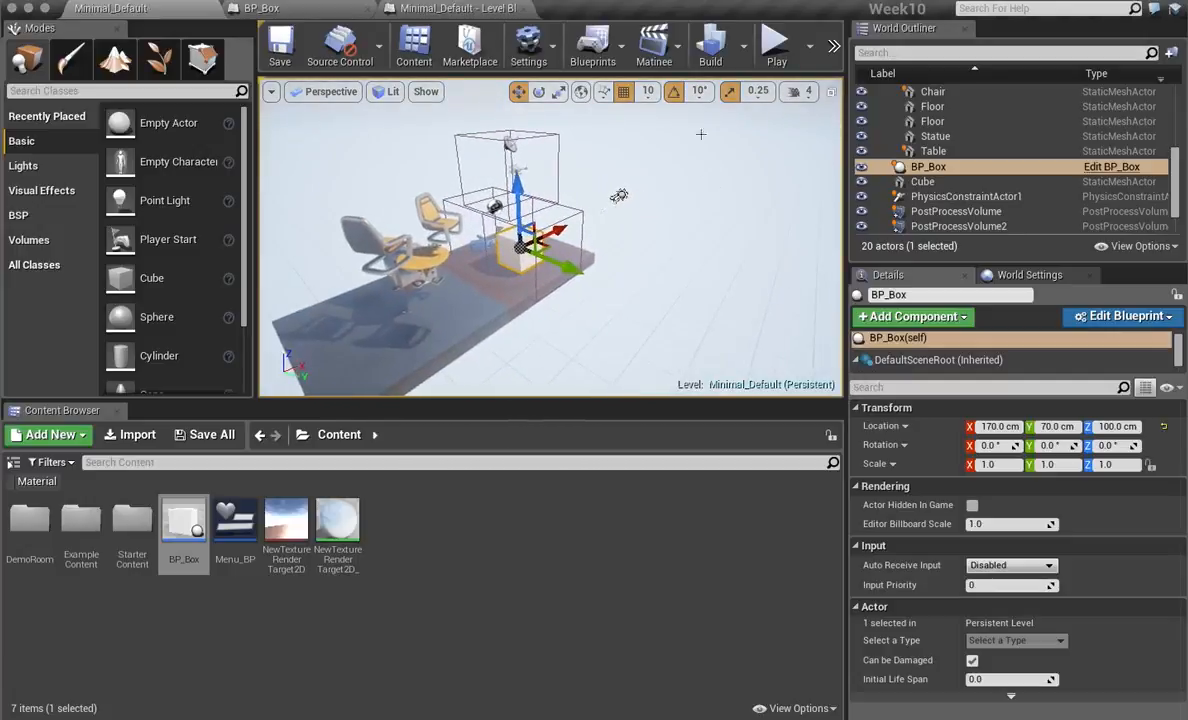
click(809, 46)
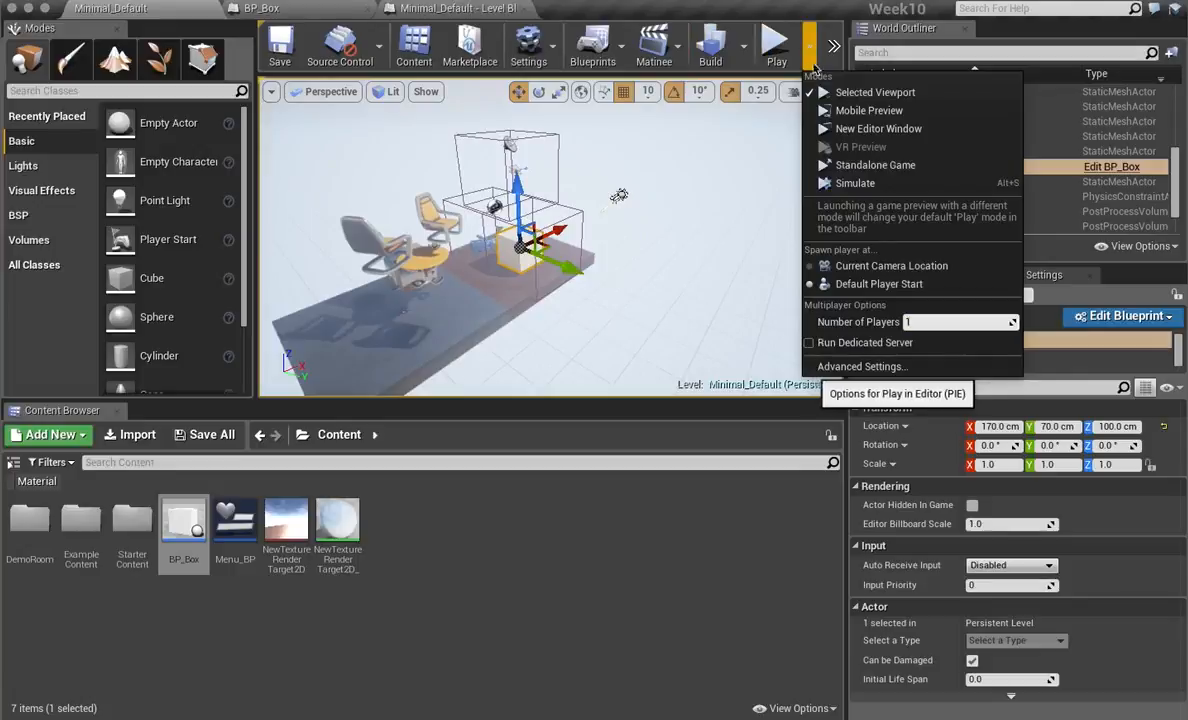
click(895, 269)
right_drag(696, 195, 635, 206)
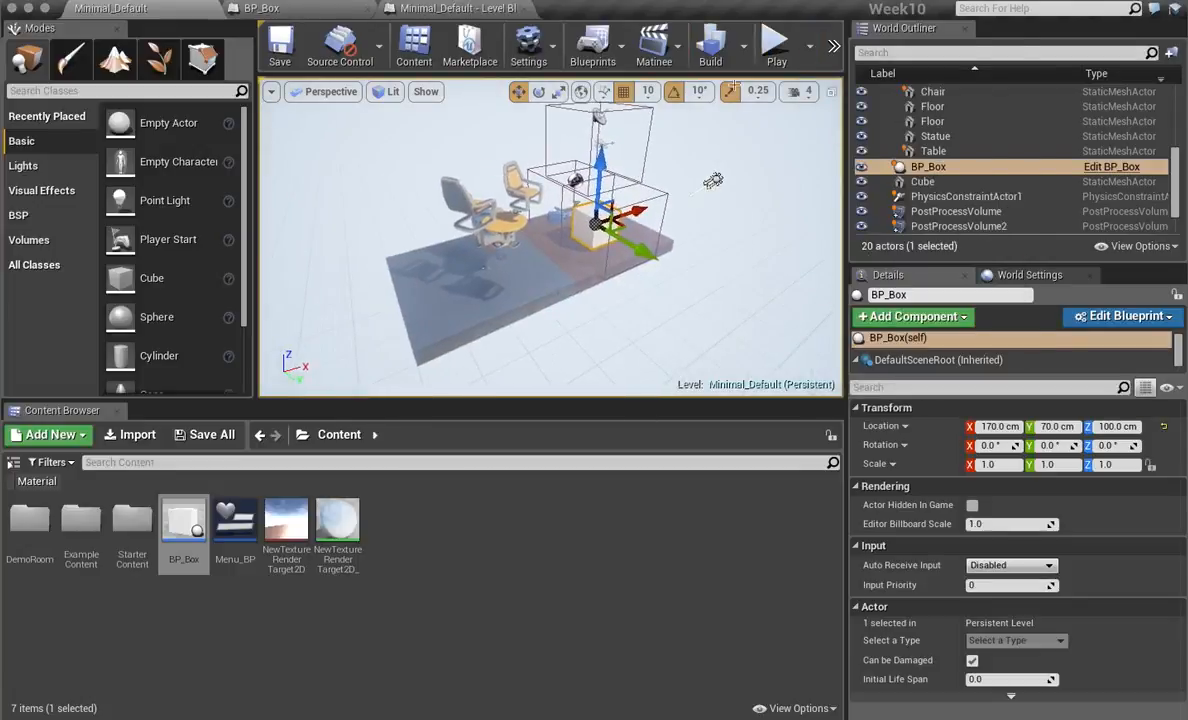
click(776, 42)
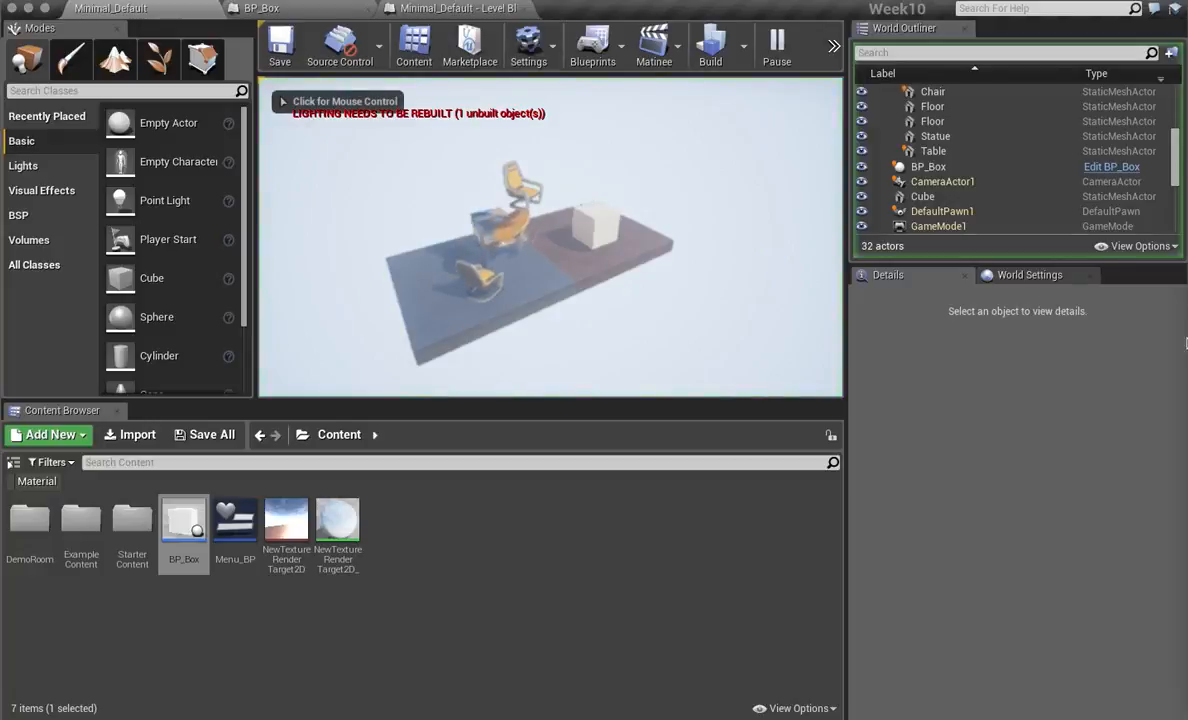
Switch to Max and place the patch window so the running game's viewport stays in view.
mouse_move(1160, 330)
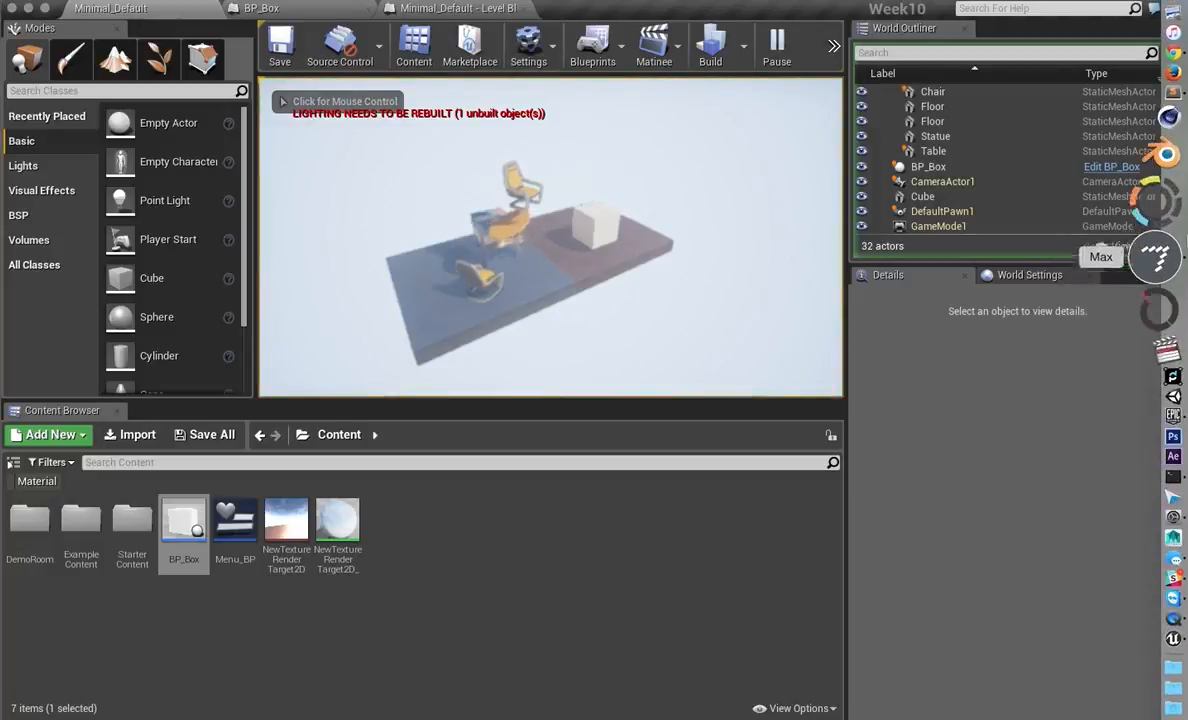
click(1159, 257)
drag(1020, 331, 884, 362)
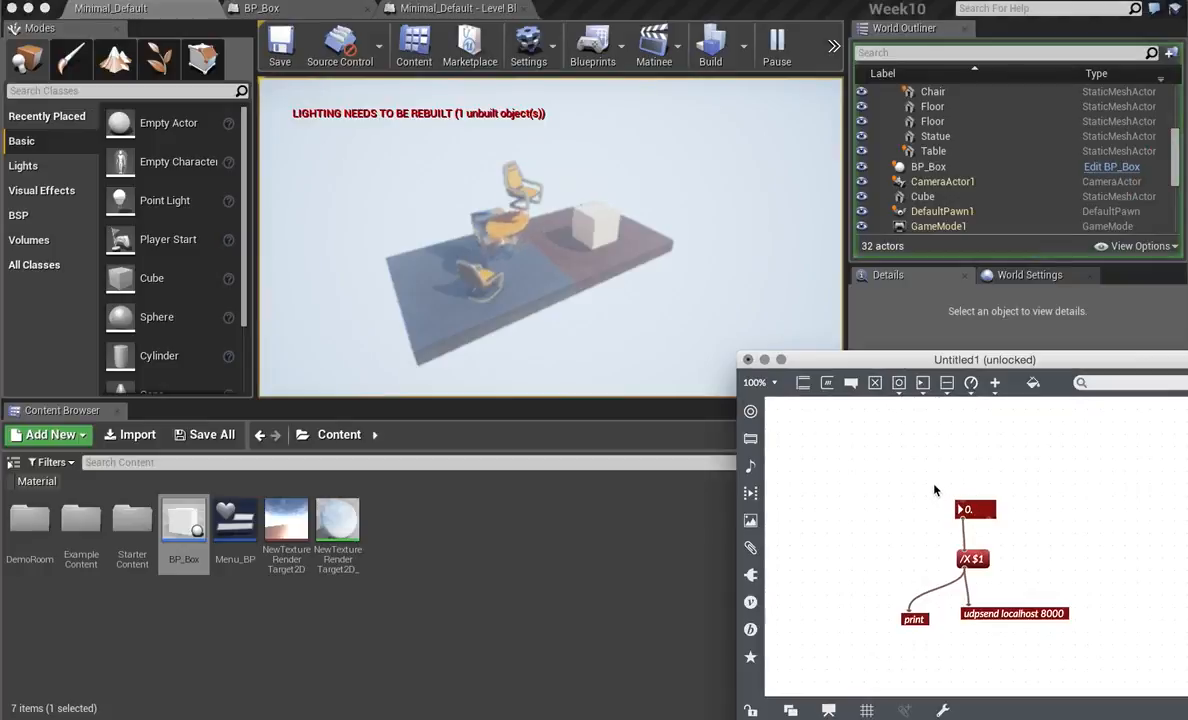
Lock the Max patch and send changing /X values from the number box, ending at about -2.48, to test the cube.
key(super+e)
drag(980, 509, 980, 496)
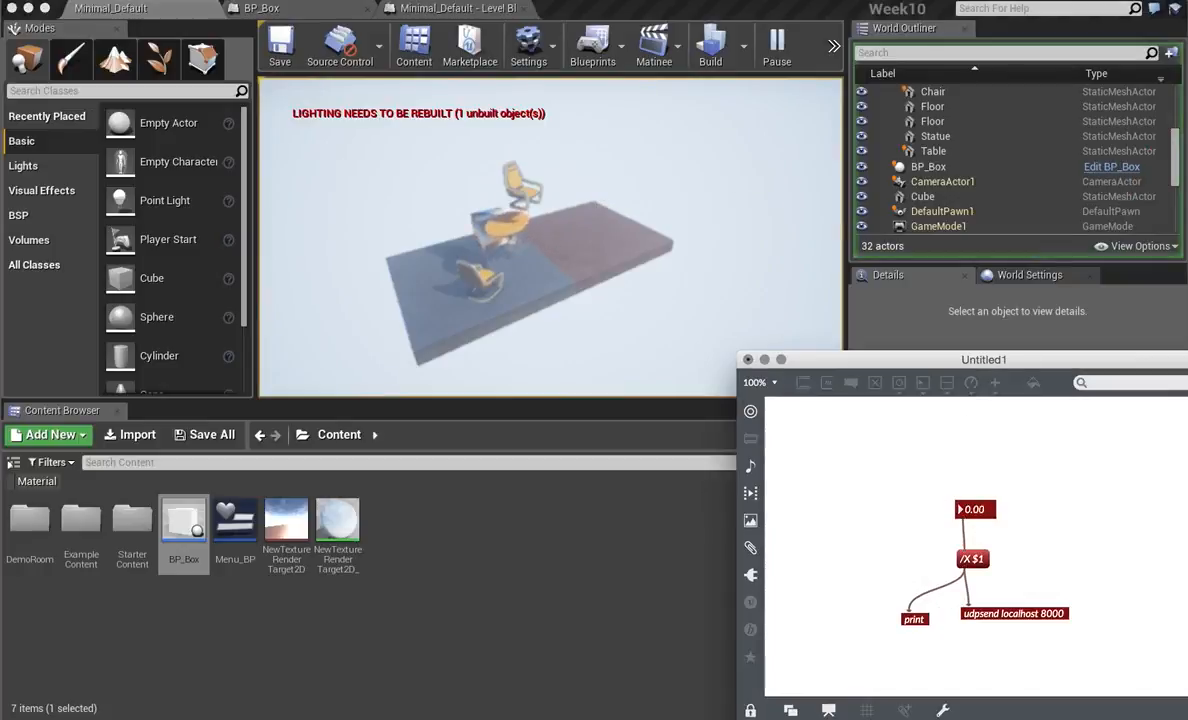
drag(975, 509, 975, 521)
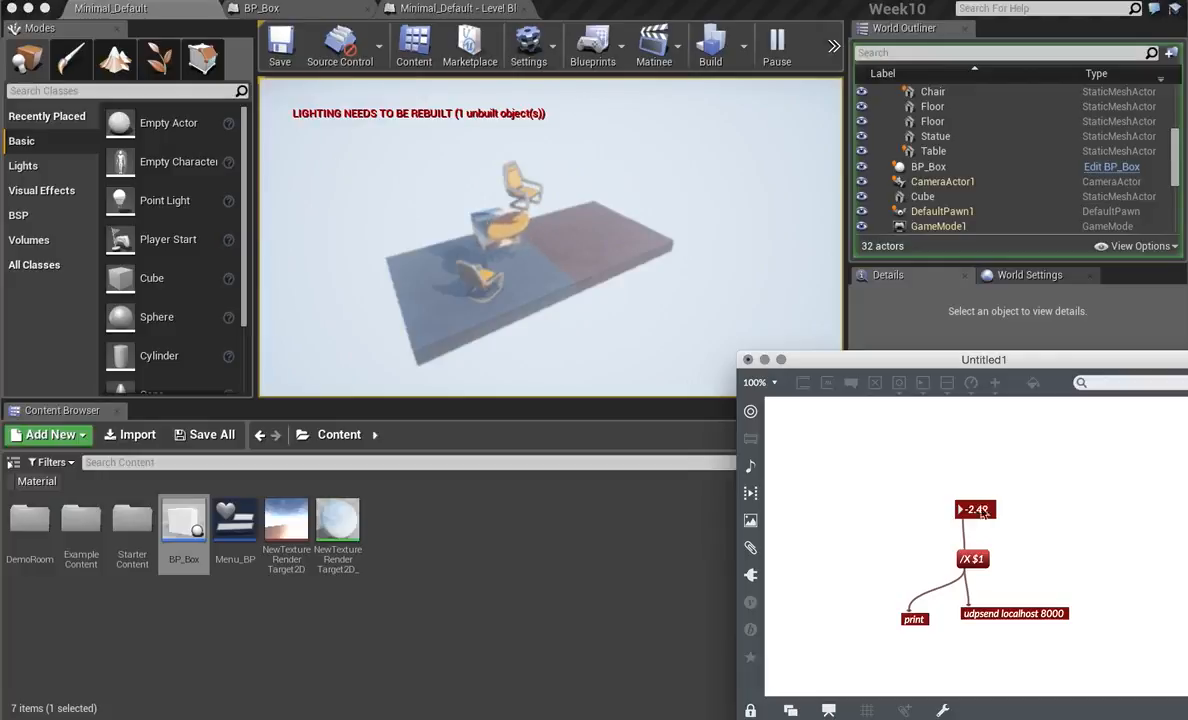
click(663, 326)
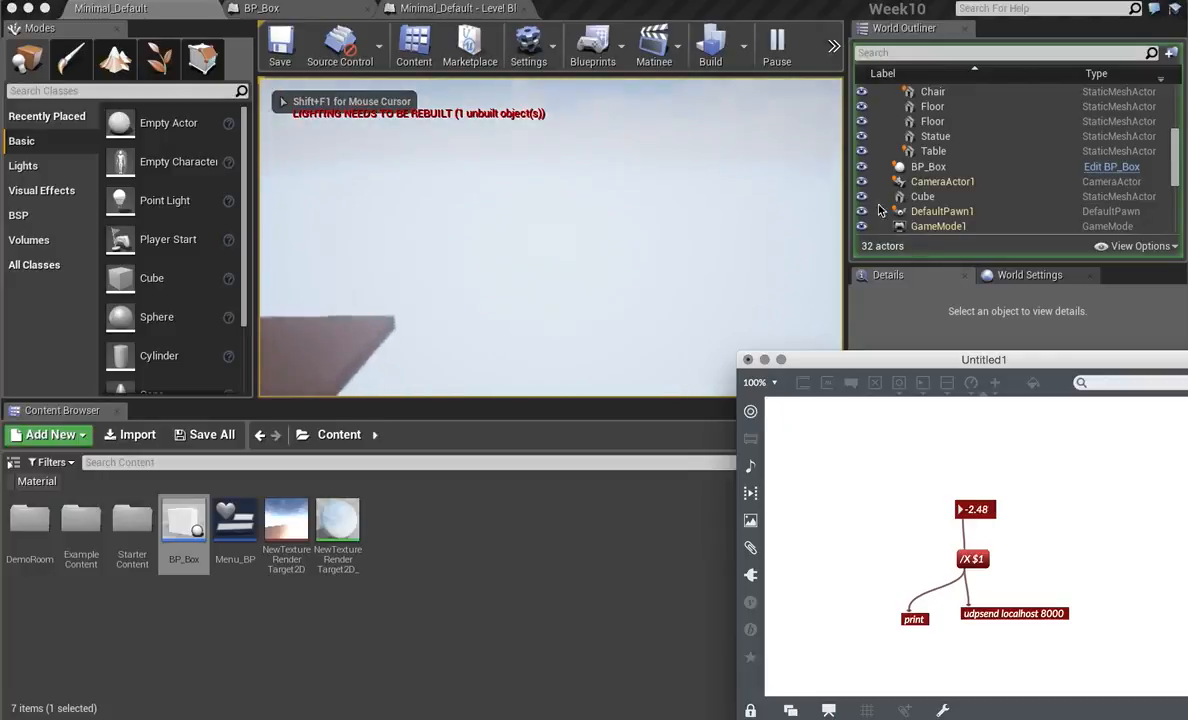
Lower the /X number box to -19.51 to test the cube, and stop the running level in Unreal.
drag(987, 510, 987, 532)
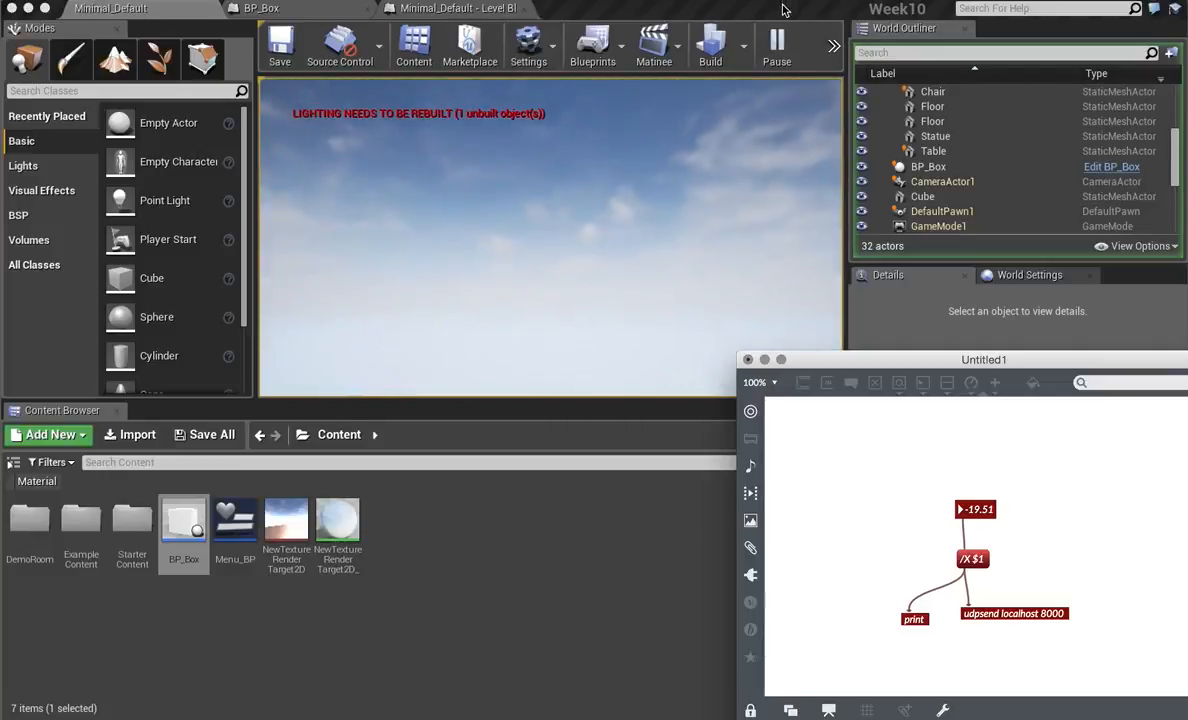
click(1008, 8)
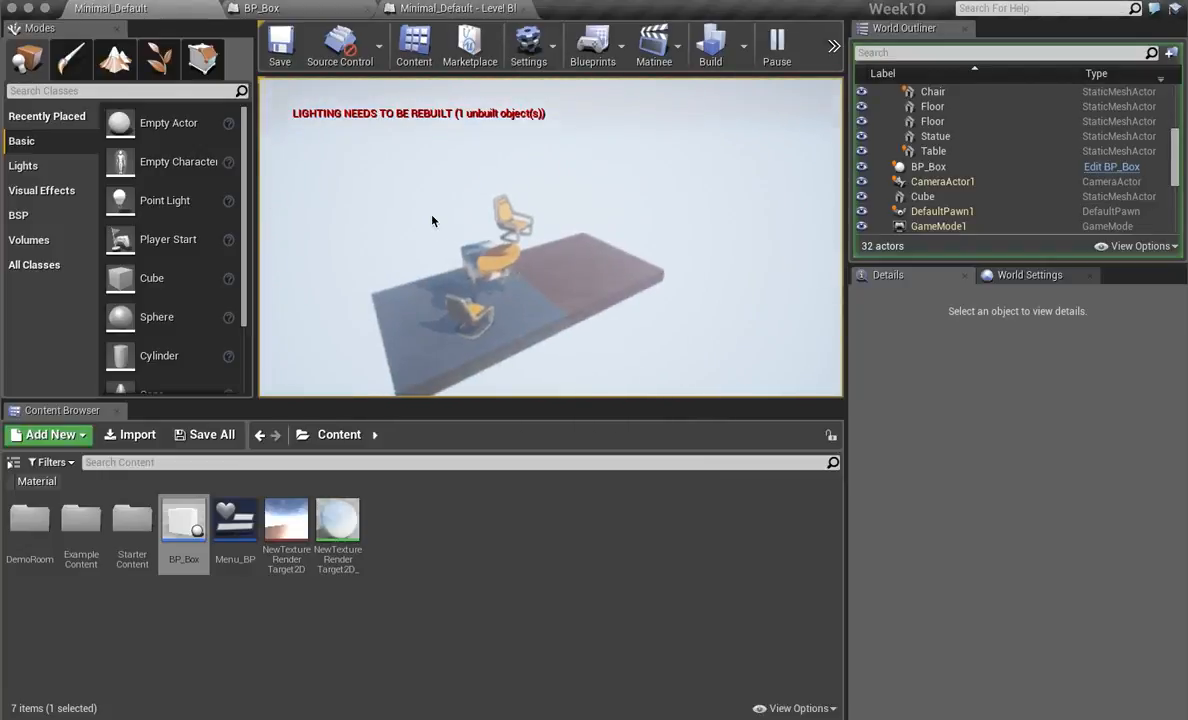
key(Escape)
mouse_move(668, 254)
alt+mouse_down()
mouse_move(738, 258)
mouse_move(650, 250)
alt+mouse_up()
Switch to Max, unlock the patch and duplicate the number box and /X message as a /Y $1 pair.
mouse_move(1186, 382)
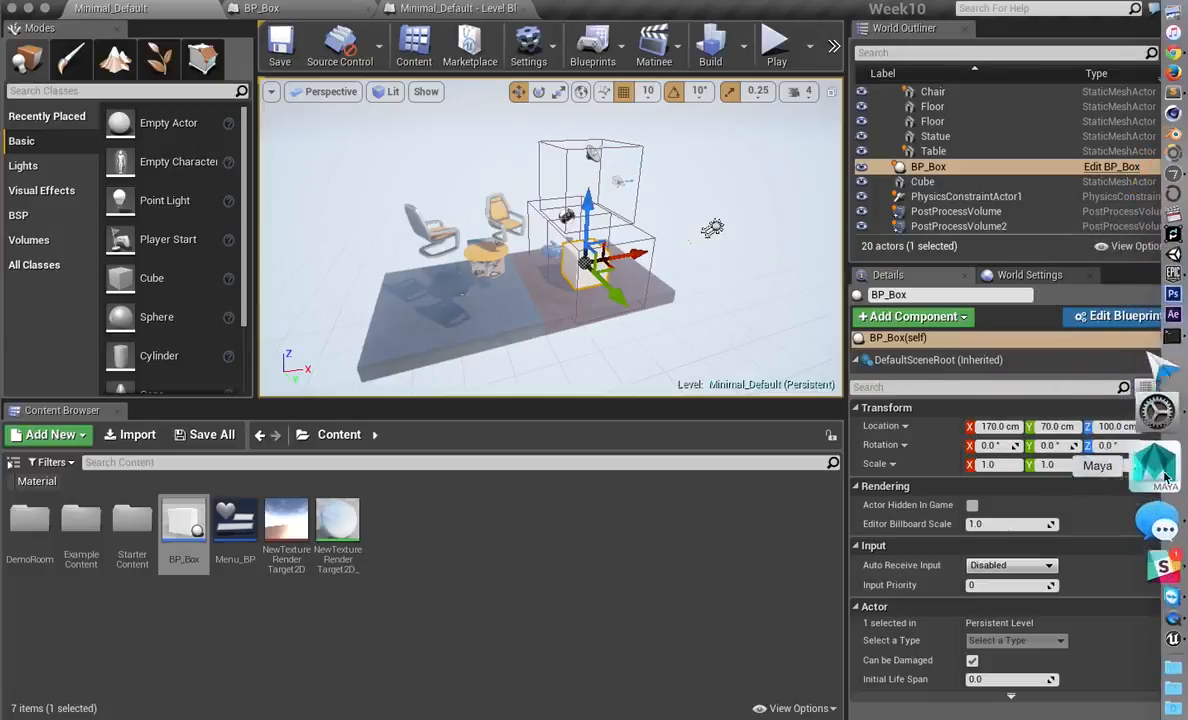
click(1159, 245)
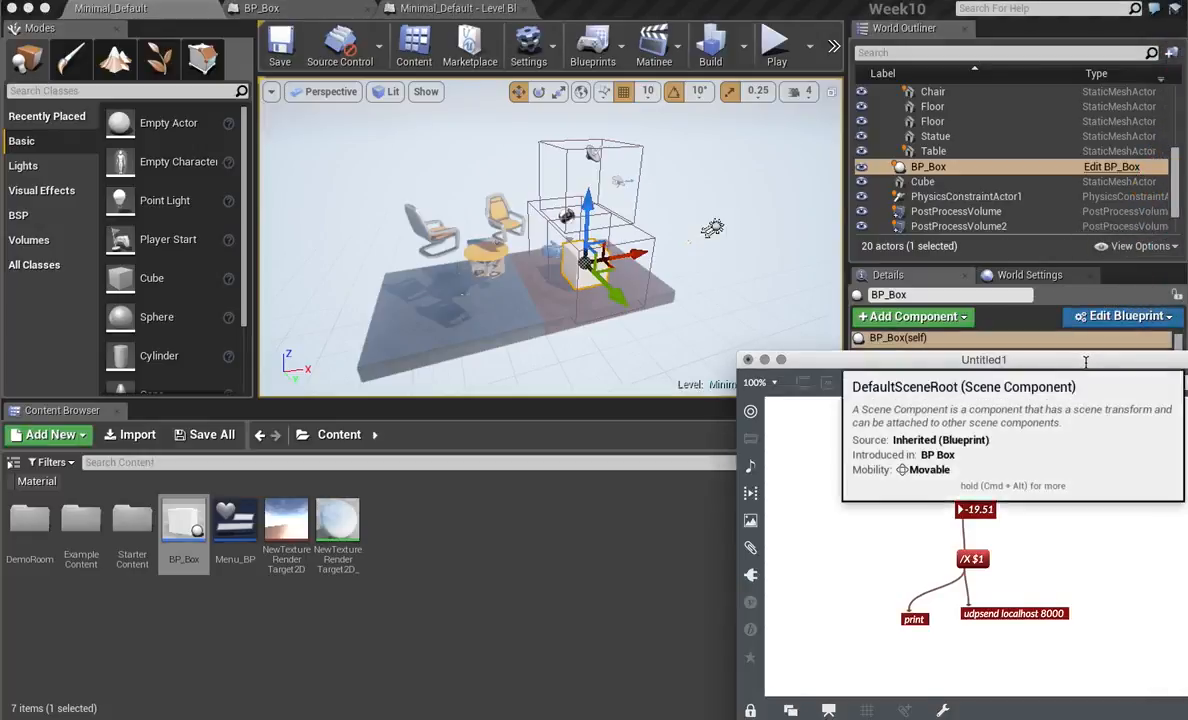
drag(1085, 363, 970, 218)
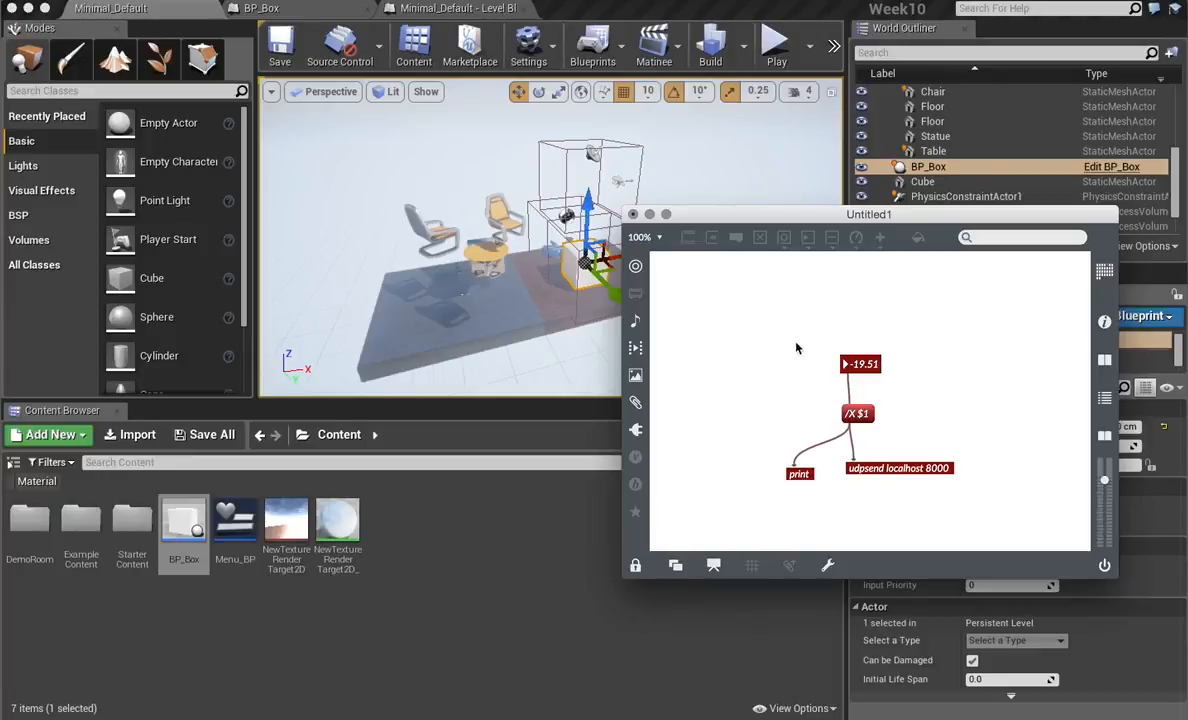
key(super+e)
drag(833, 332, 923, 415)
double_click(923, 415)
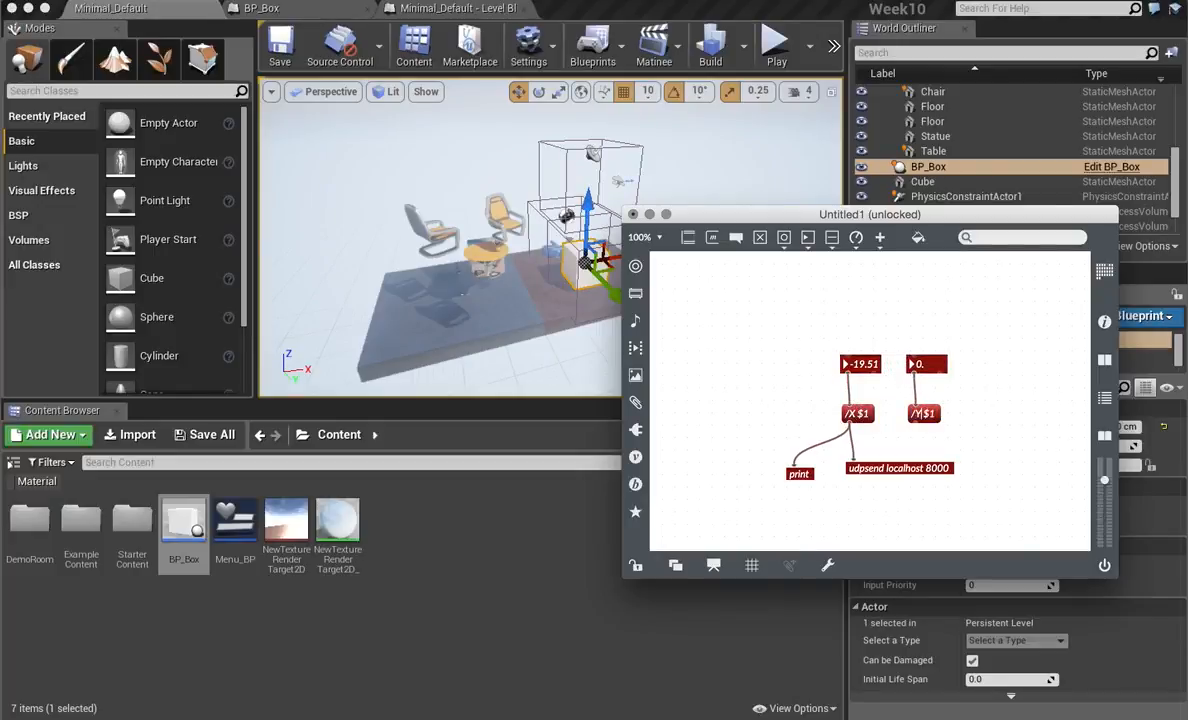
Duplicate the /Y pair as /Z $1 and connect the /Y and /Z messages to udpsend localhost 8000.
drag(946, 344, 970, 422)
right_click(907, 416)
click(908, 419)
double_click(970, 416)
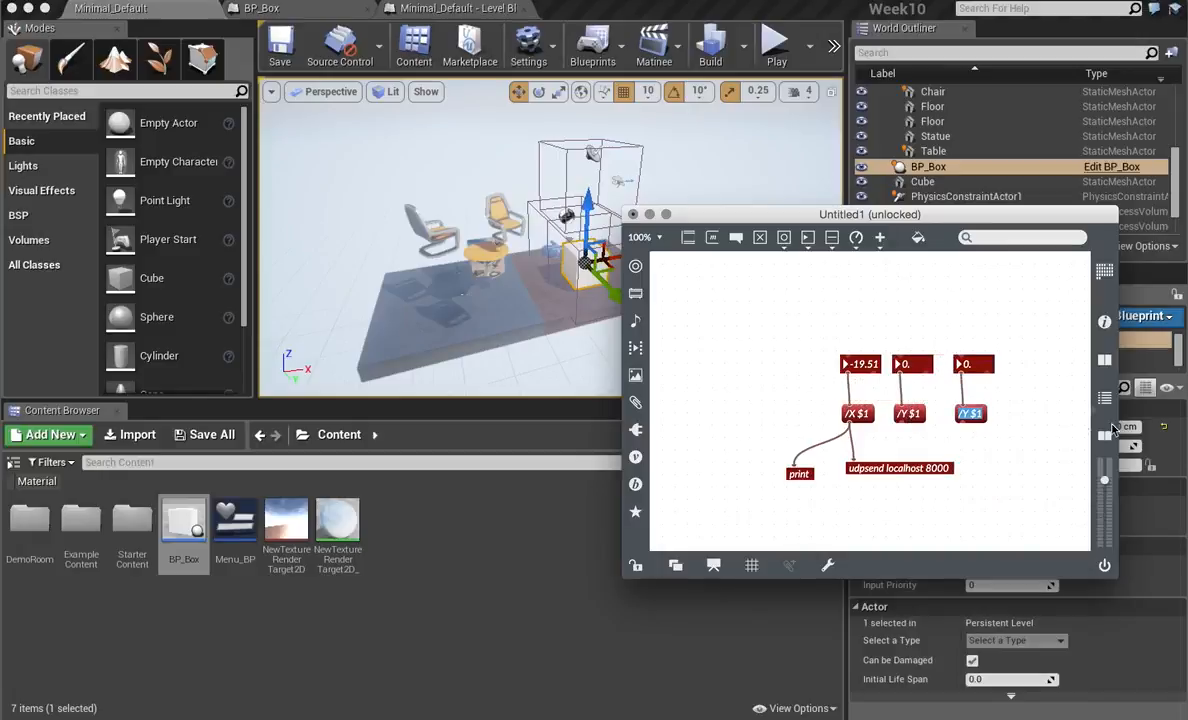
key(Left)
drag(860, 465, 861, 465)
drag(962, 423, 854, 462)
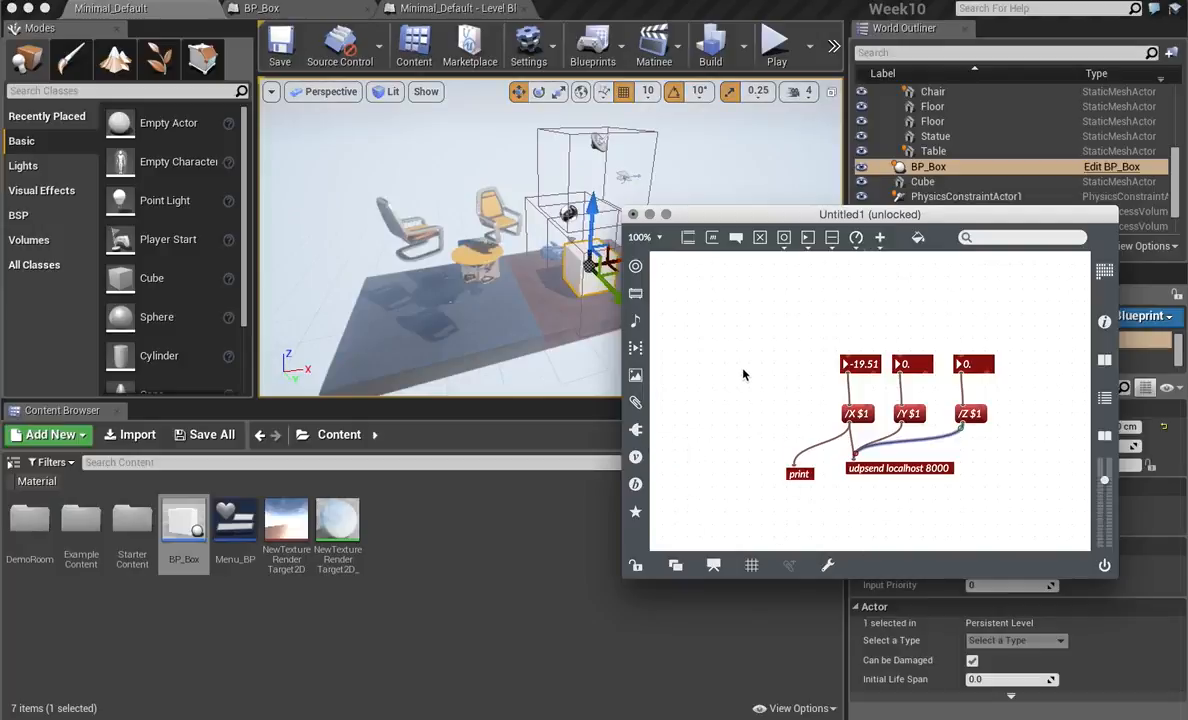
Duplicate the three number box and message pairs and place the copies beside the /X pair.
key(super+e)
key(super+e)
drag(815, 327, 1000, 420)
alt+drag(913, 416, 699, 415)
Rename the three copied messages to /Yaw $1, /P $1 and /R $1.
double_click(693, 414)
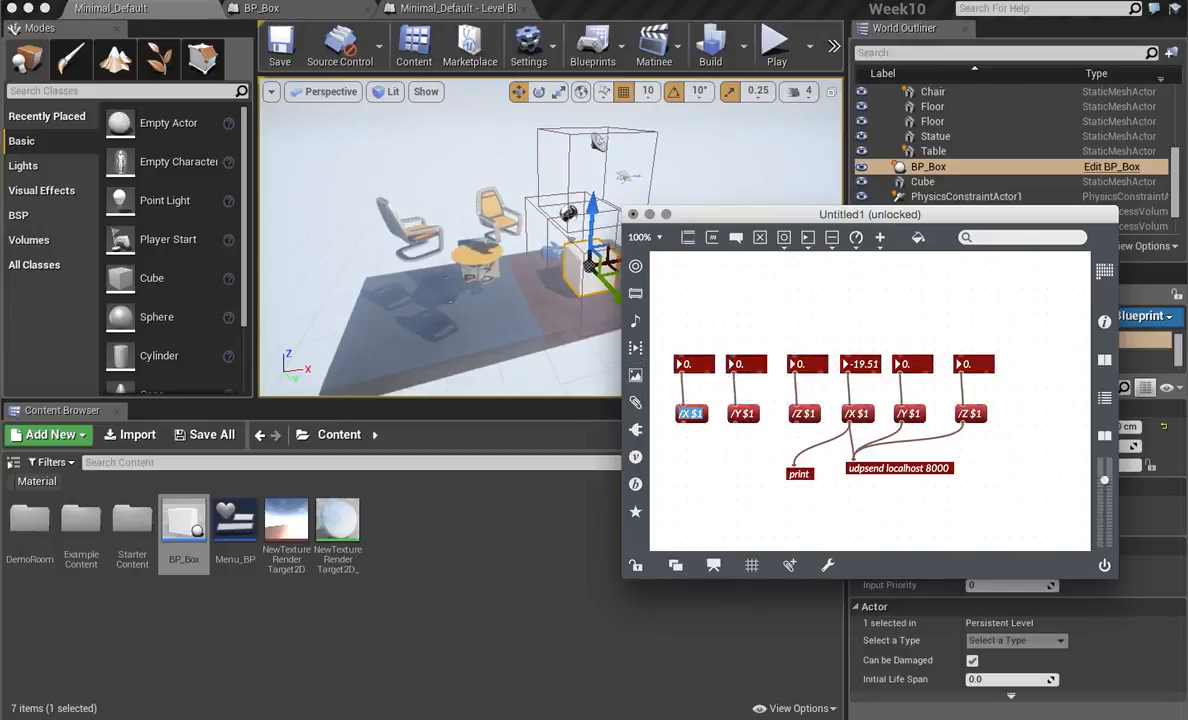
double_click(743, 415)
double_click(687, 415)
double_click(743, 414)
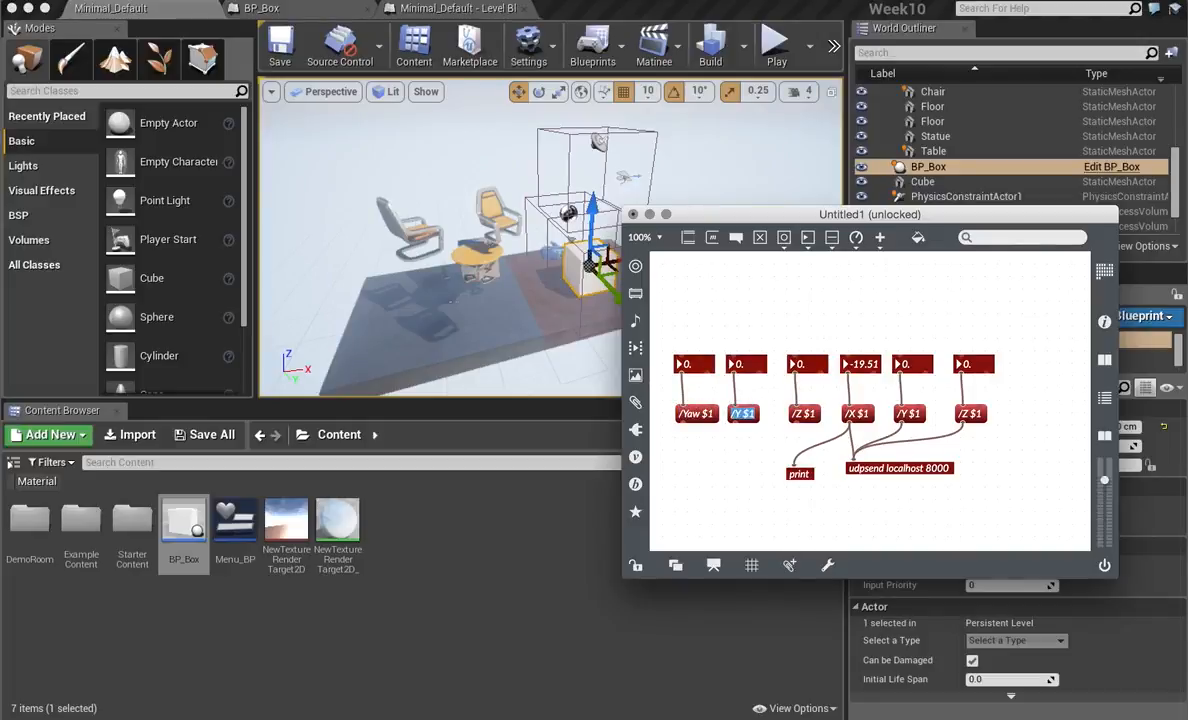
double_click(803, 415)
Connect the /Yaw, /P and /R messages to udpsend localhost 8000 and lock the patch.
drag(858, 470, 857, 469)
drag(733, 423, 851, 465)
drag(682, 424, 851, 466)
key(super+e)
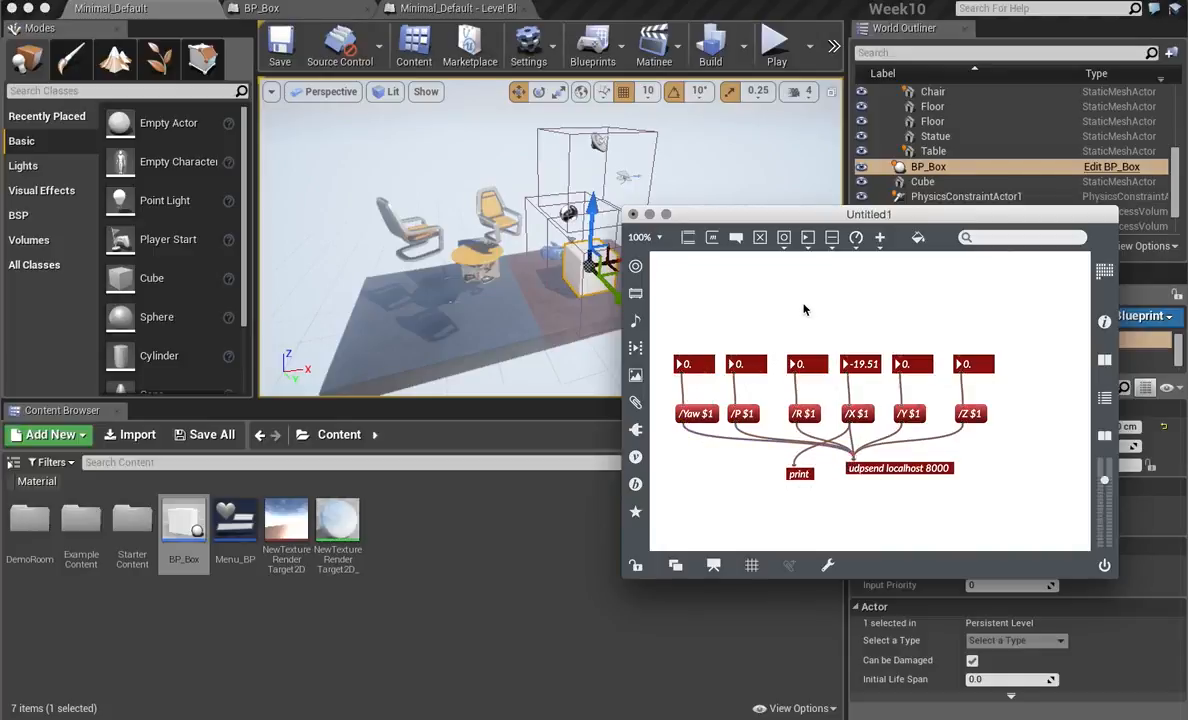
Switch to Unreal and delete the SetRelativeLocation node from BP_Box's event graph.
key(super+Tab)
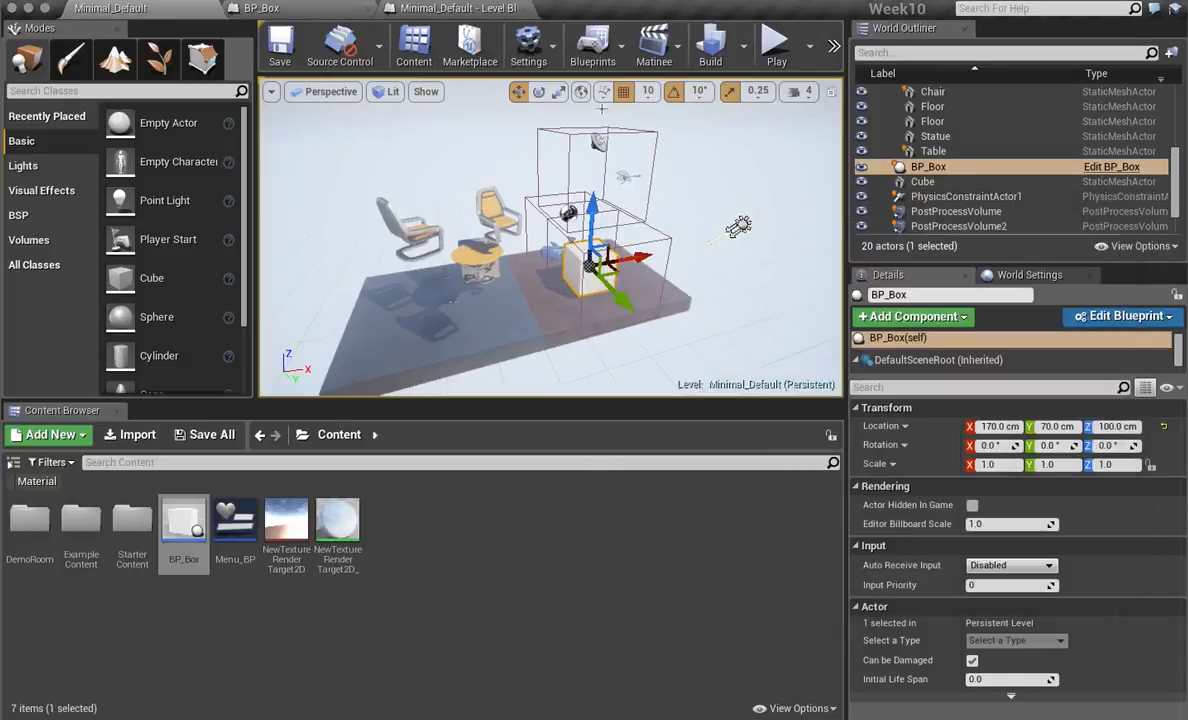
mouse_move(1155, 305)
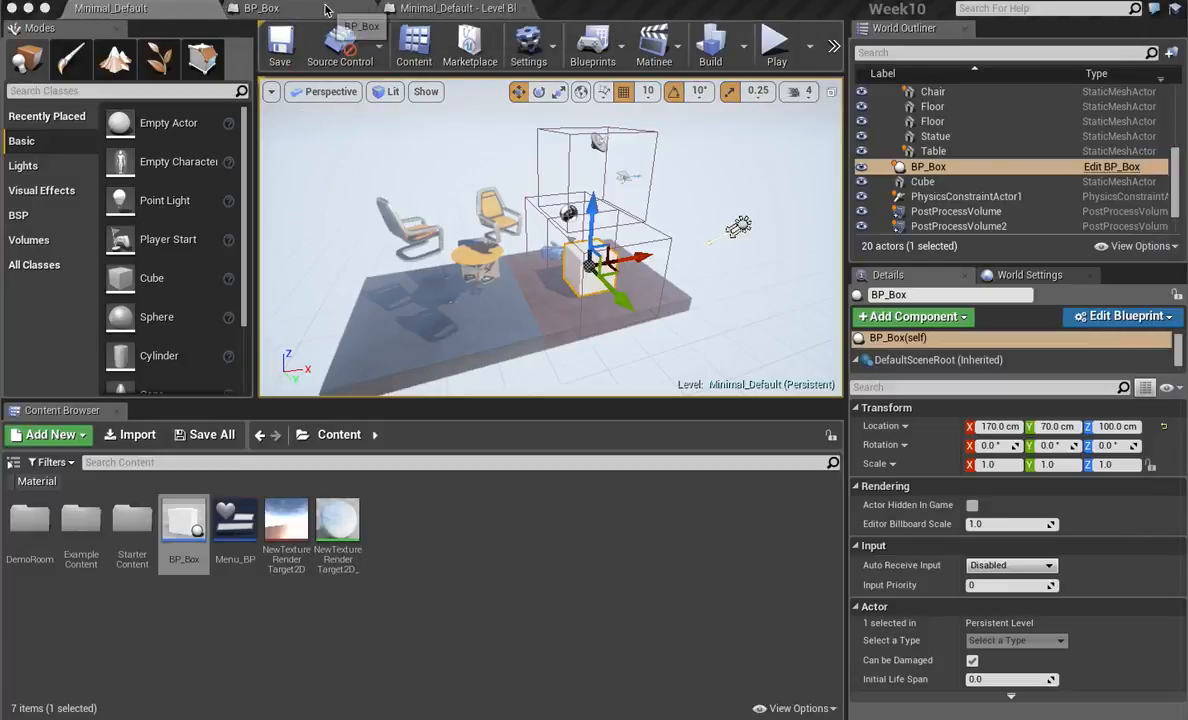
click(448, 8)
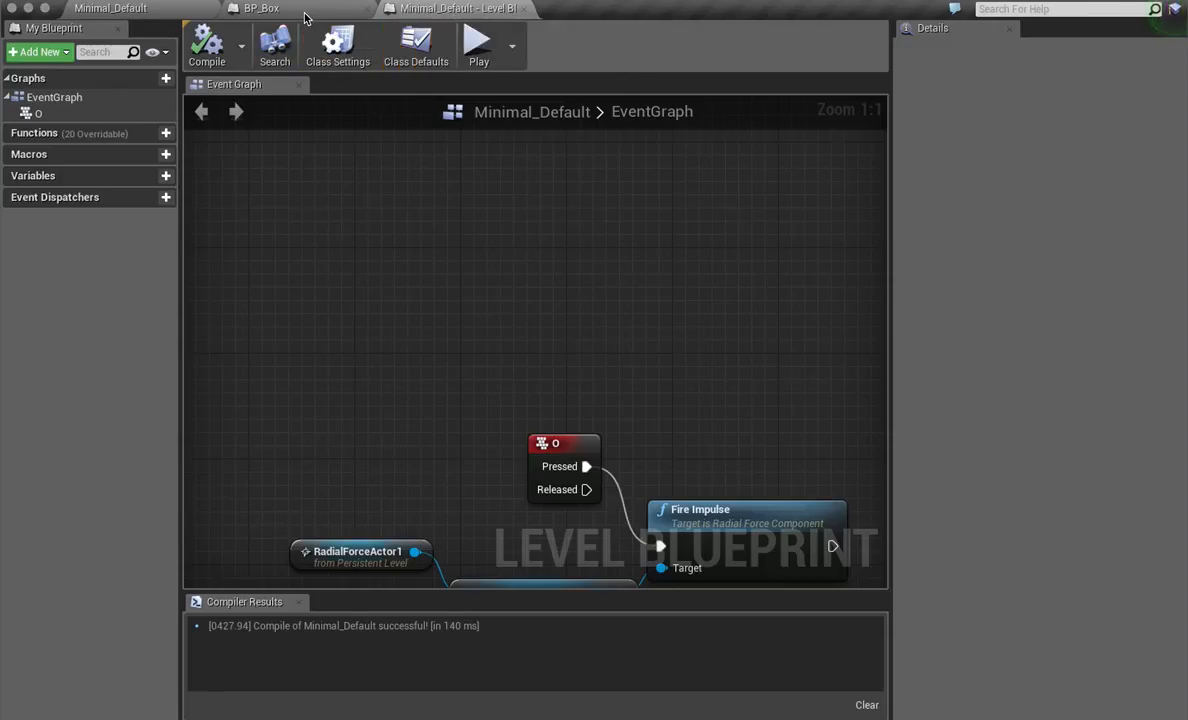
click(261, 8)
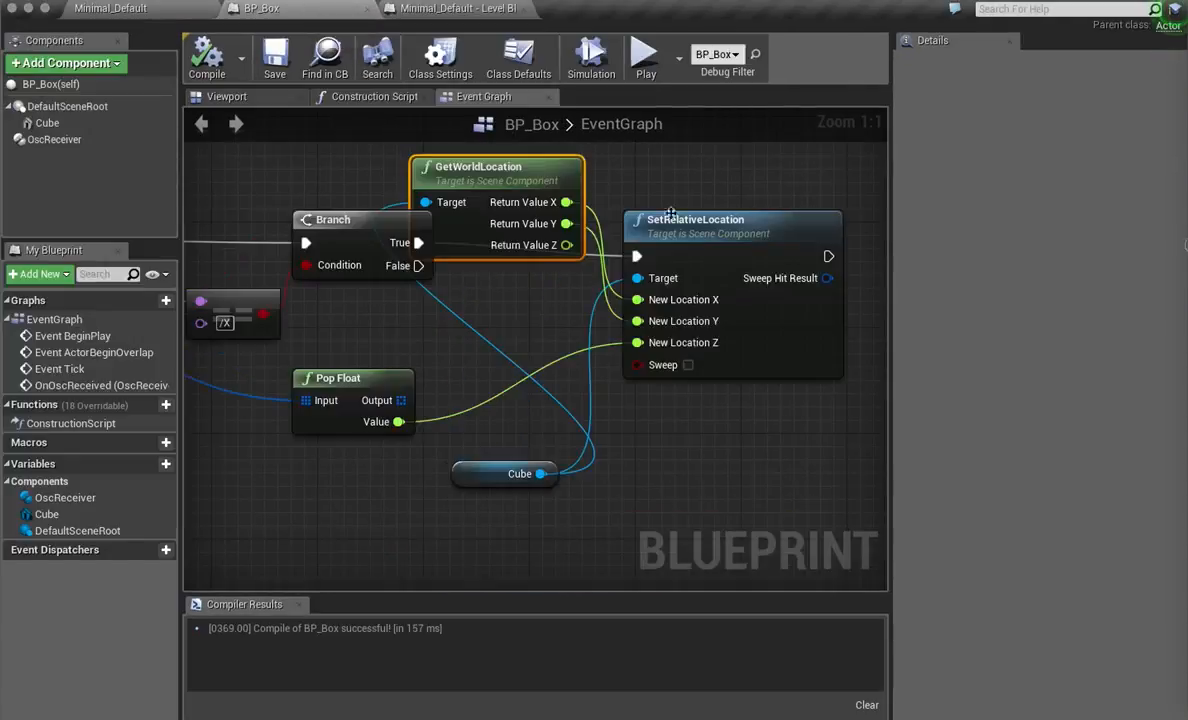
right_drag(665, 450, 554, 420)
drag(530, 198, 688, 236)
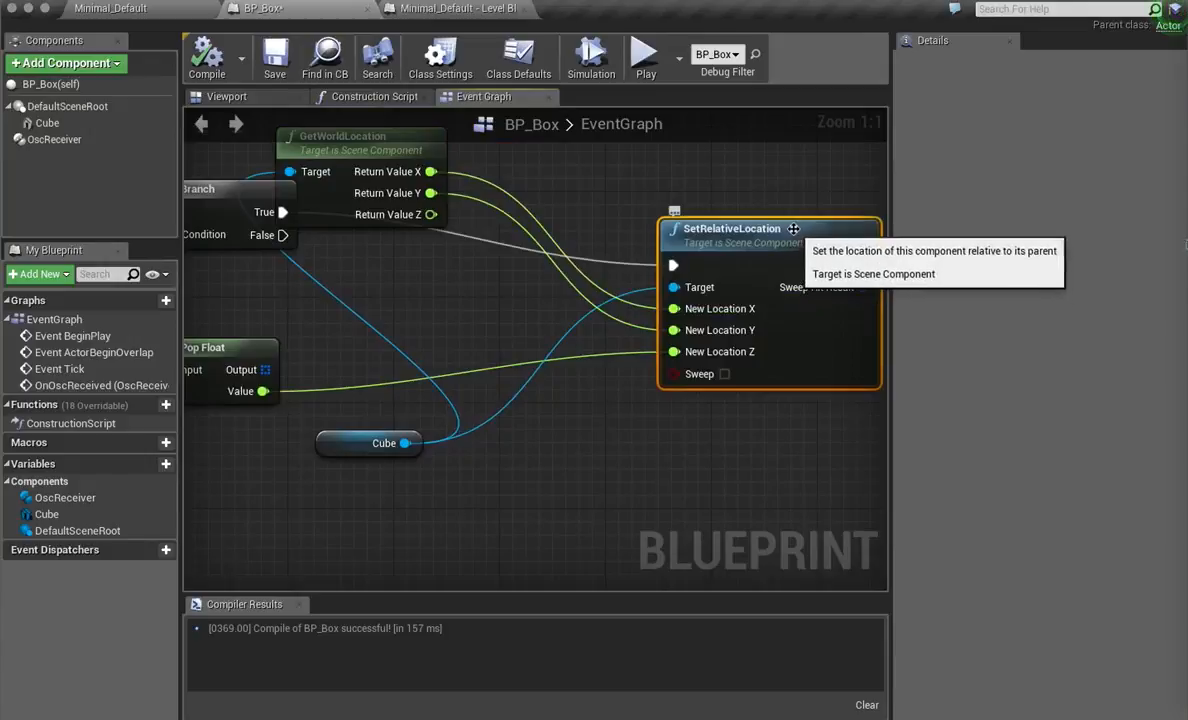
key(Delete)
Delete the GetWorldLocation, Cube, /X comparison and Branch nodes from BP_Box's event graph.
right_drag(705, 351, 723, 373)
click(665, 187)
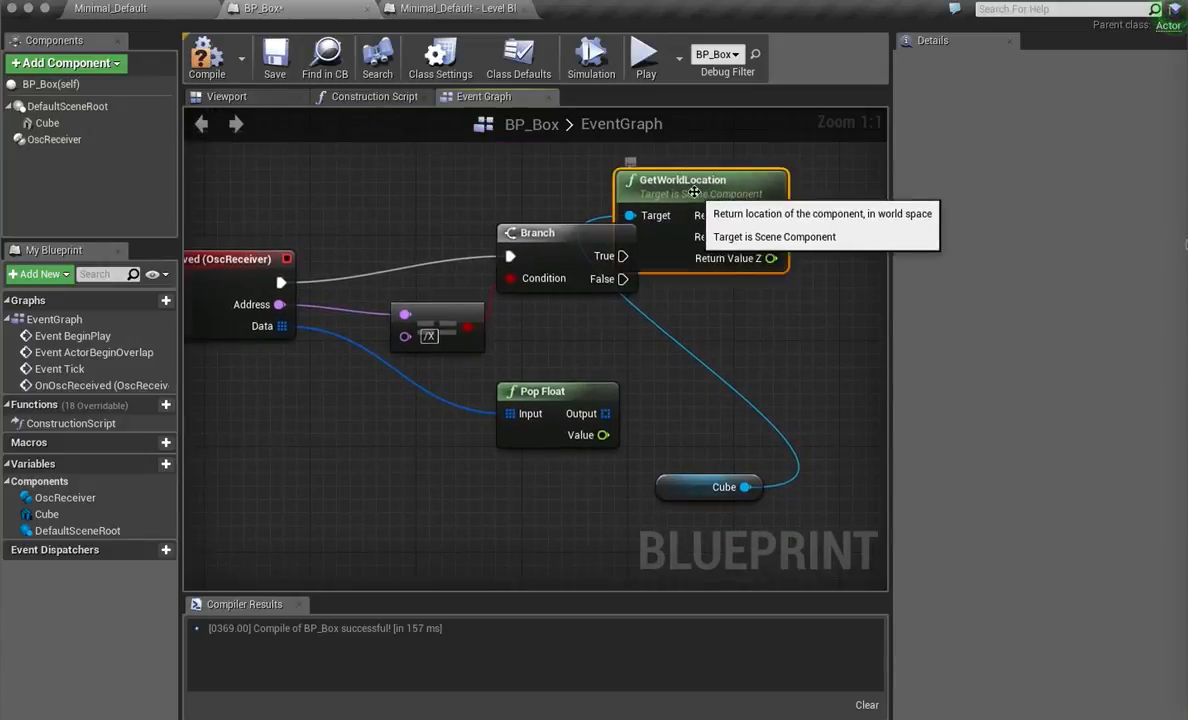
key(Delete)
click(705, 487)
key(Delete)
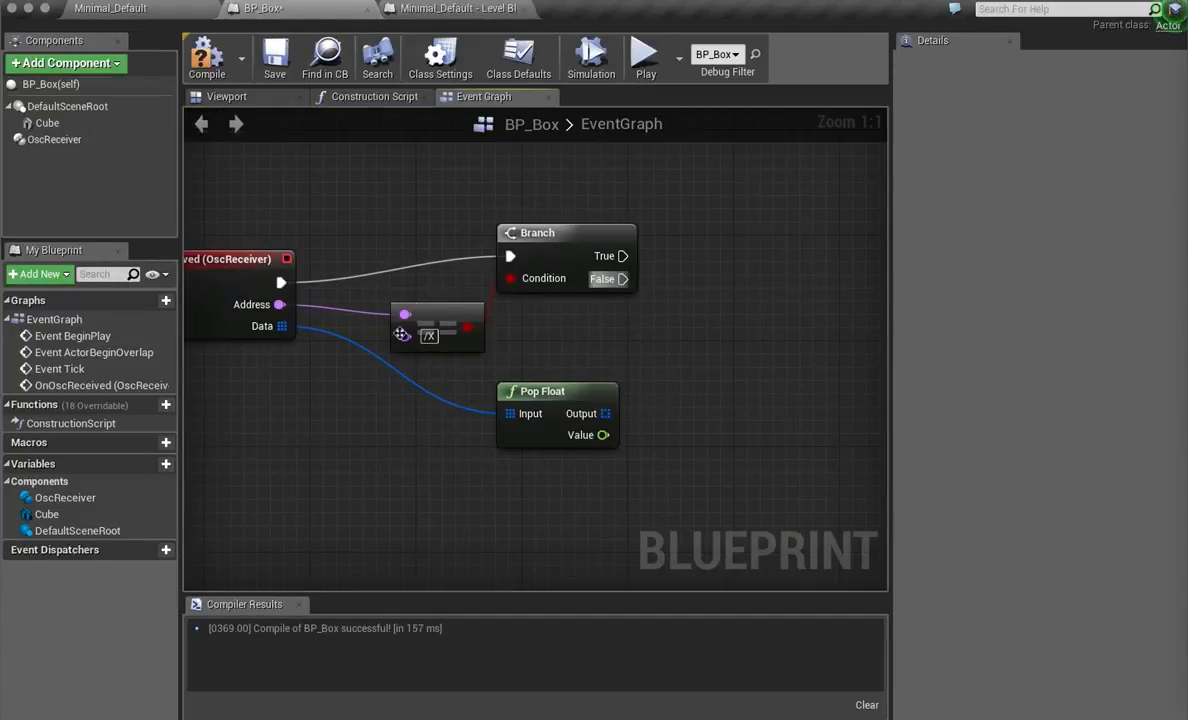
drag(445, 290, 622, 322)
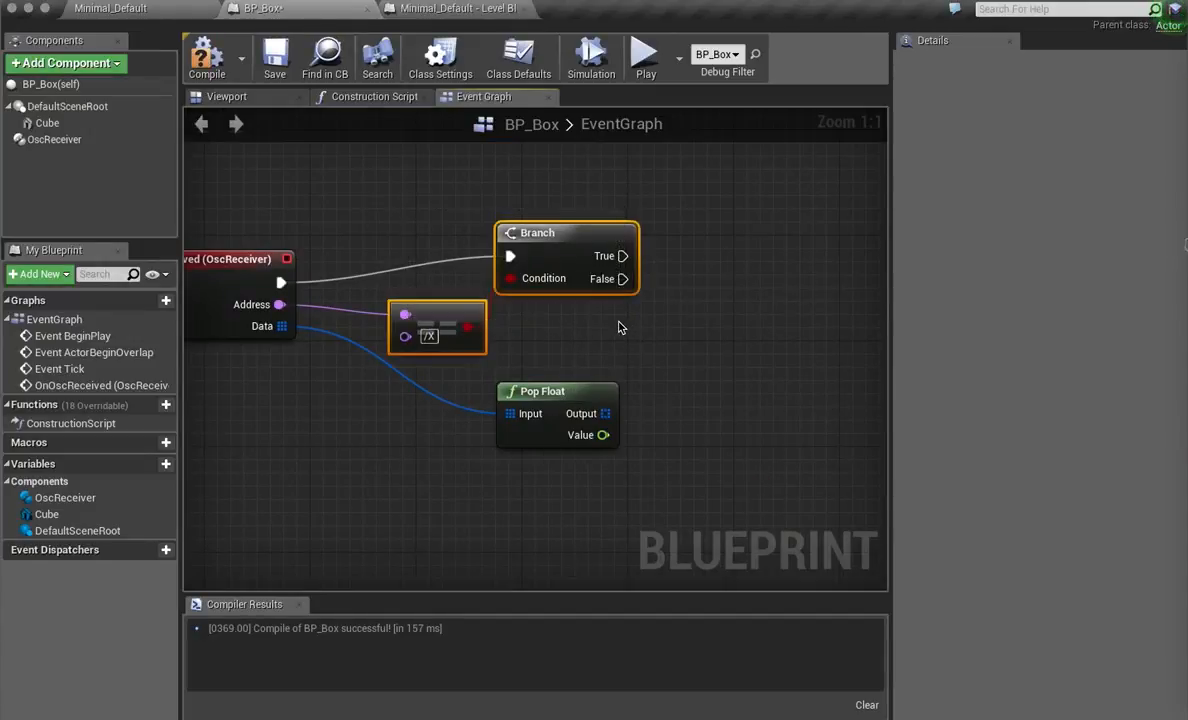
key(Delete)
Add a Switch on Name node and connect the OSC event's execution output and Address to it.
right_click(451, 275)
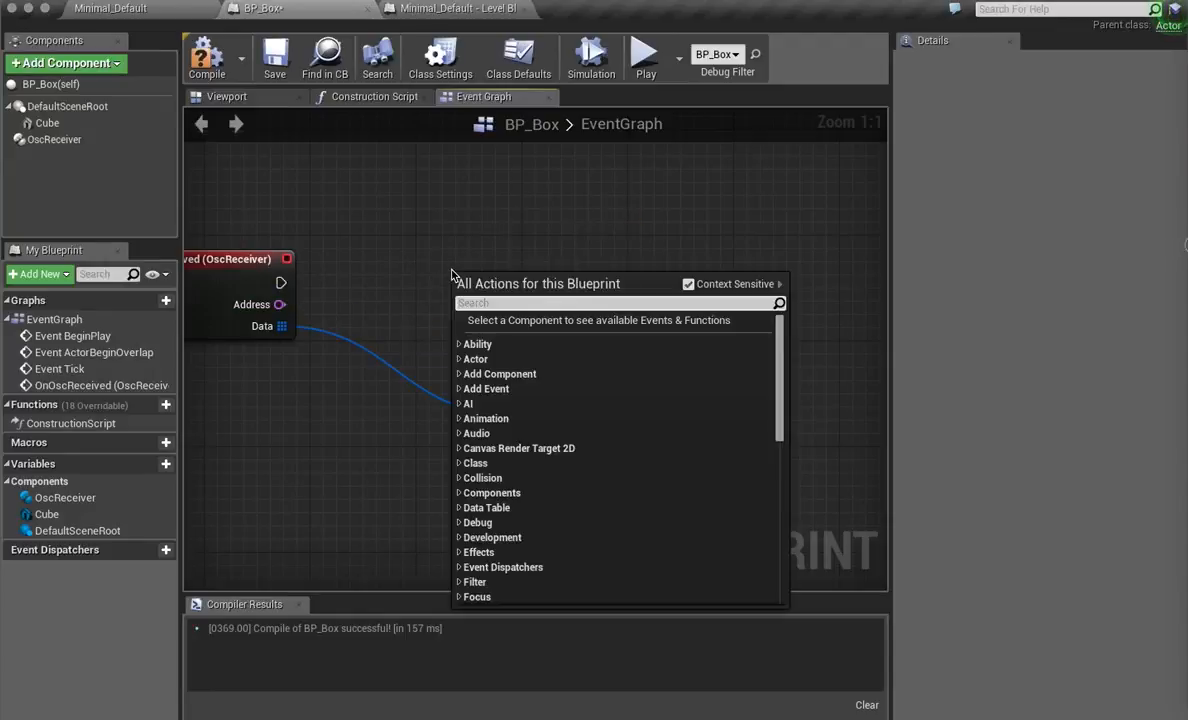
text(switch)
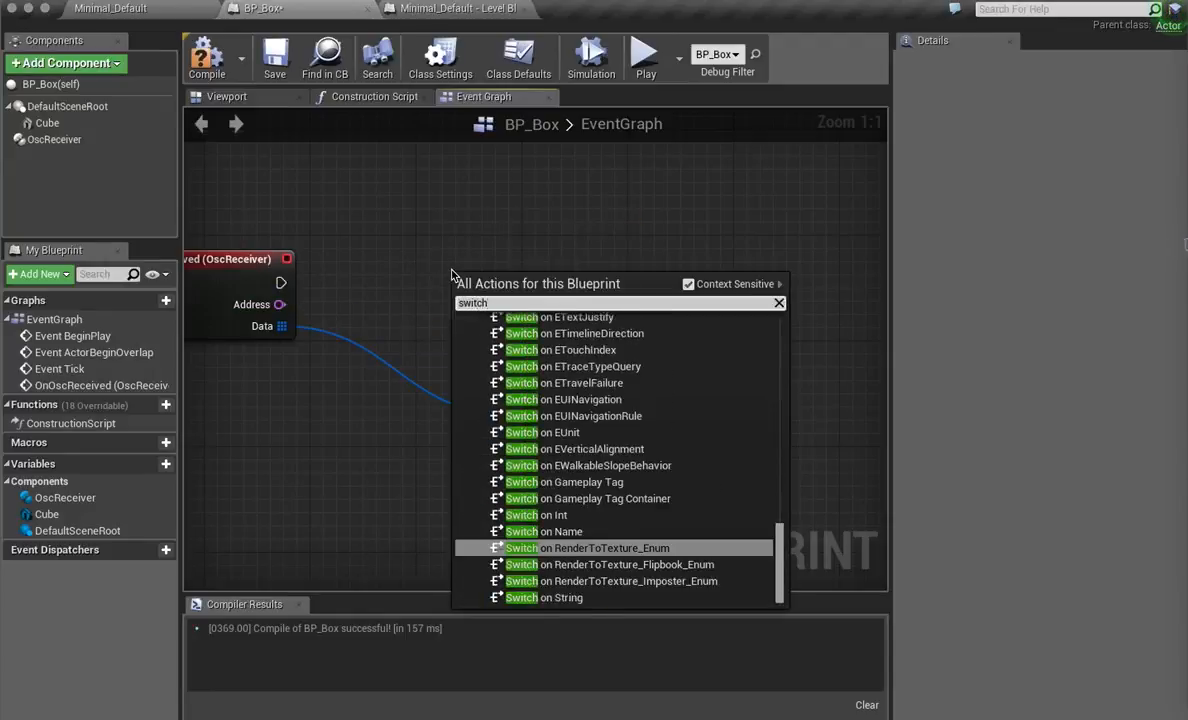
text(onnam)
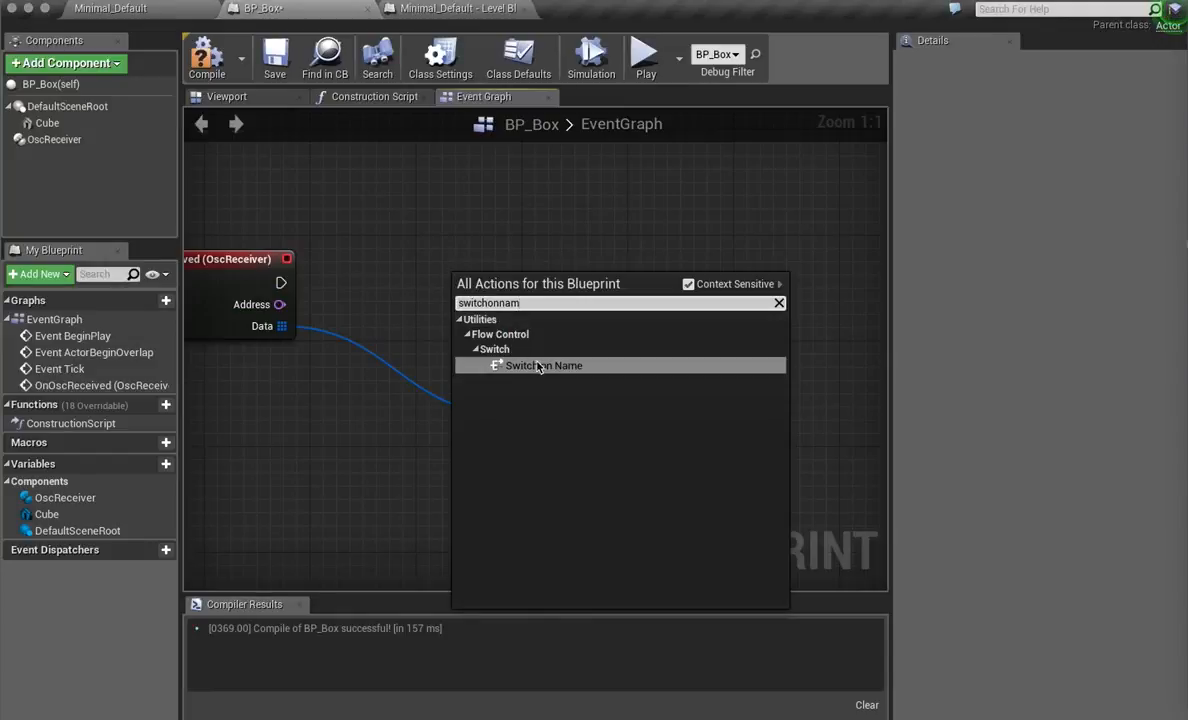
click(537, 366)
drag(281, 282, 431, 283)
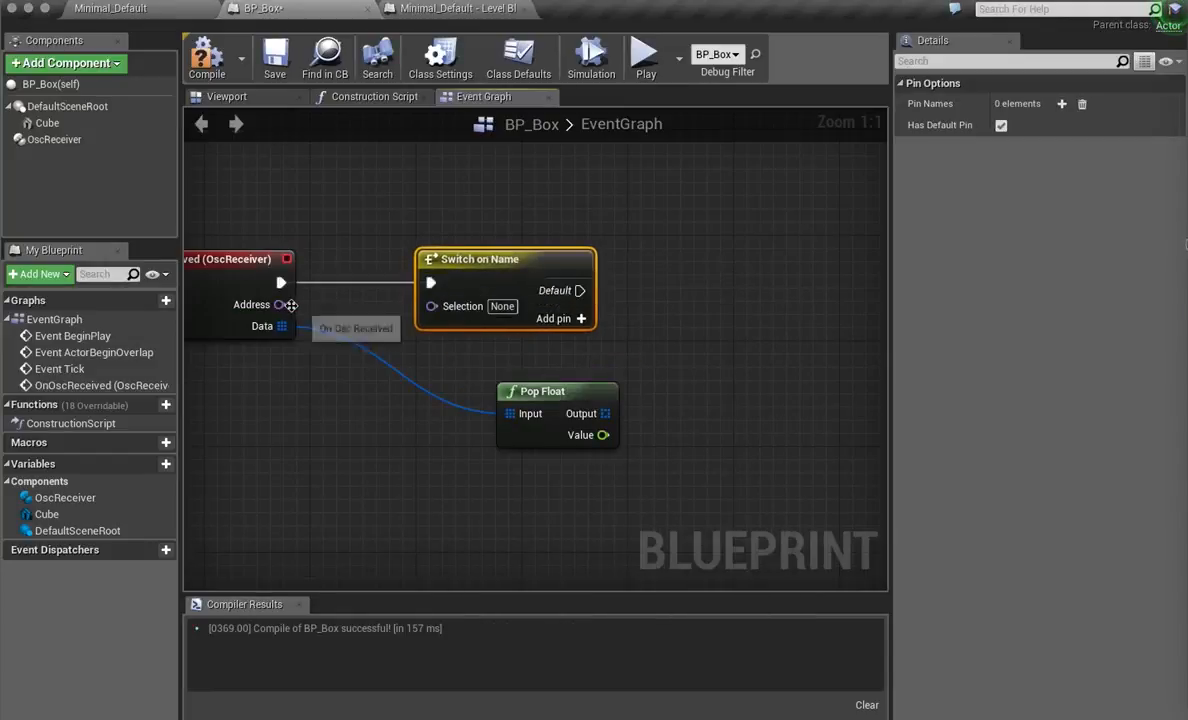
drag(281, 305, 432, 305)
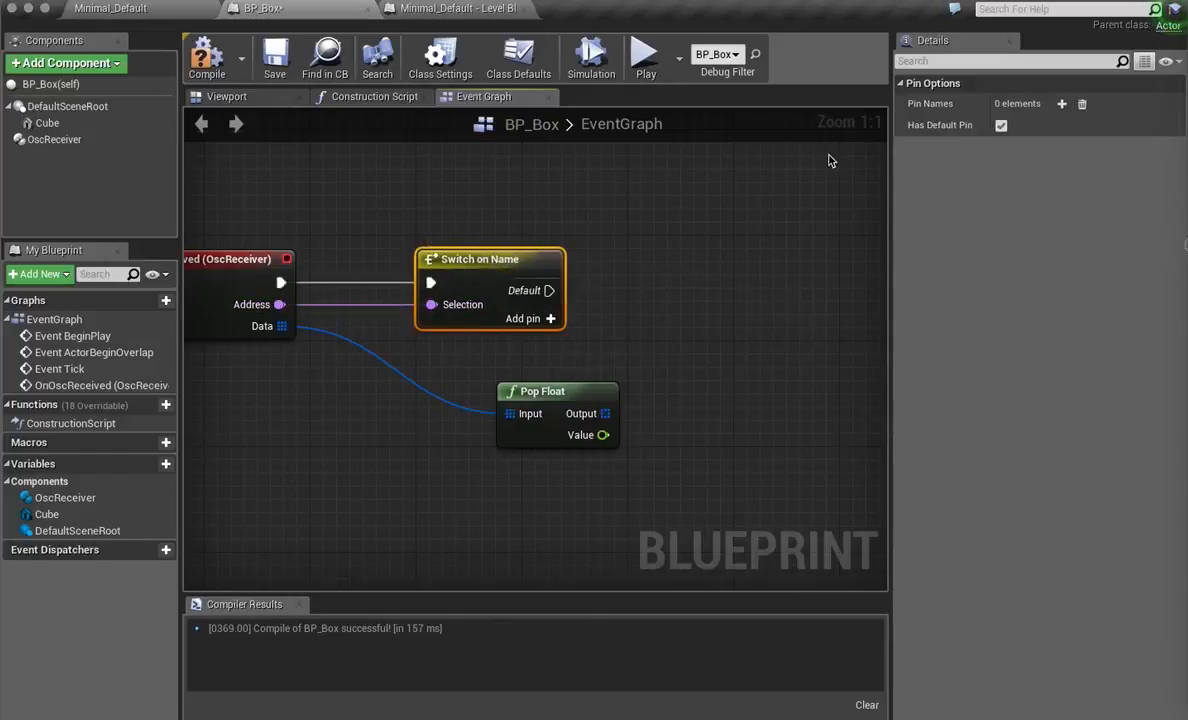
Add six output pins to the Switch on Name node.
click(1062, 104)
click(1062, 104)
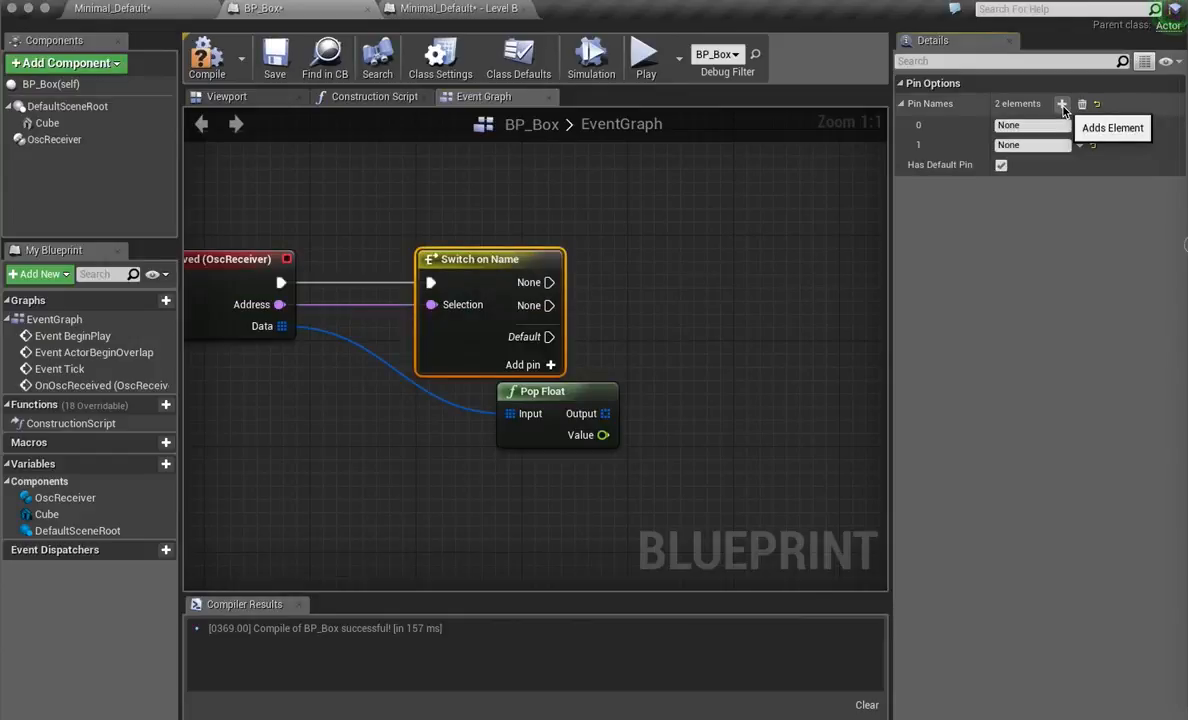
click(1062, 104)
click(1062, 104)
click(1062, 104)
click(1062, 104)
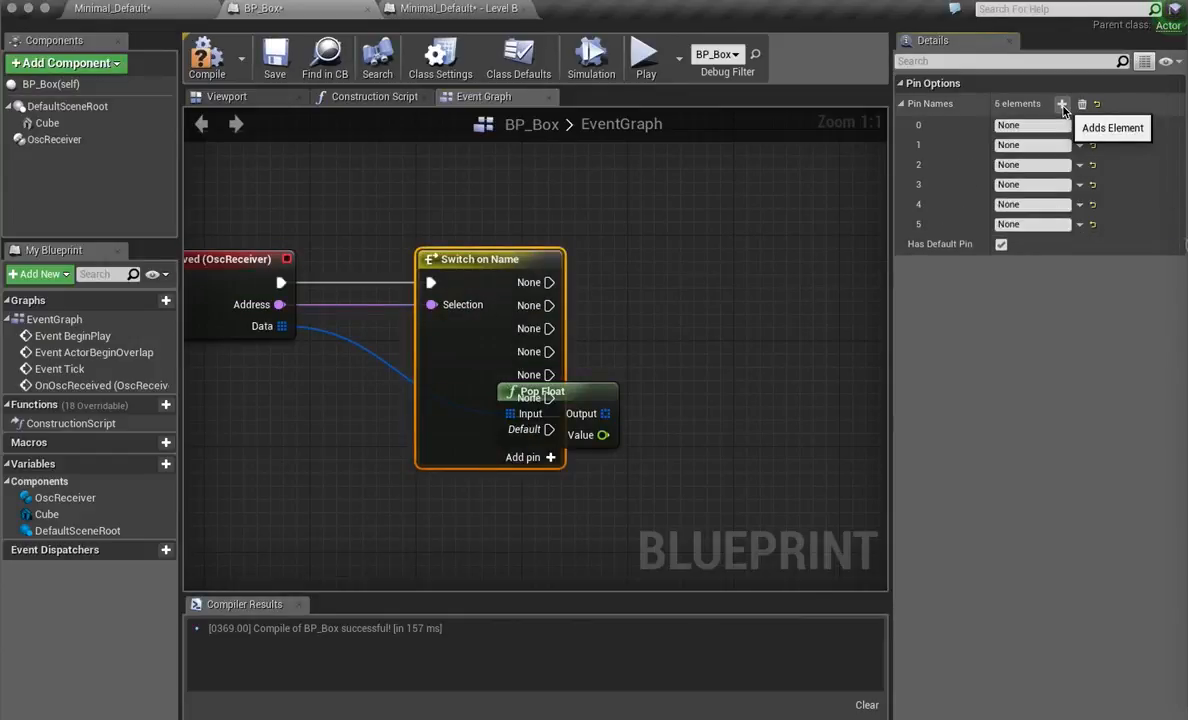
Name the first three pins of the Switch on Name node /X, /Y and /Z.
click(1025, 125)
text(/)
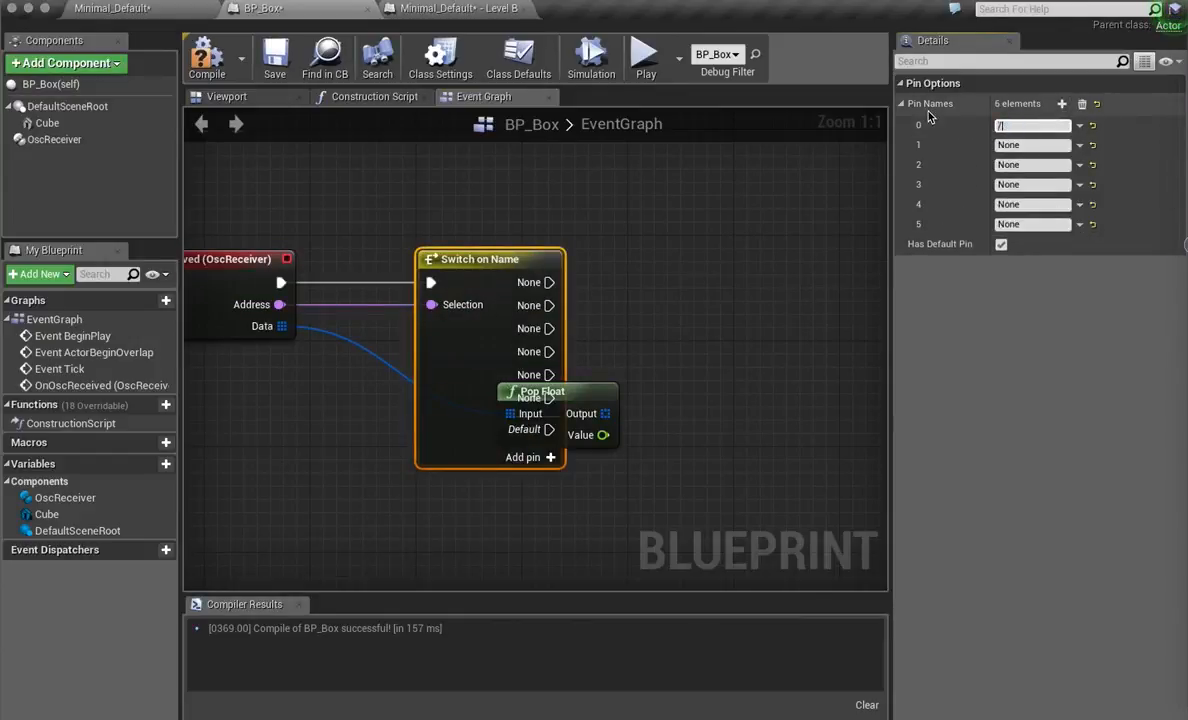
text(X)
click(1025, 146)
text(/Y)
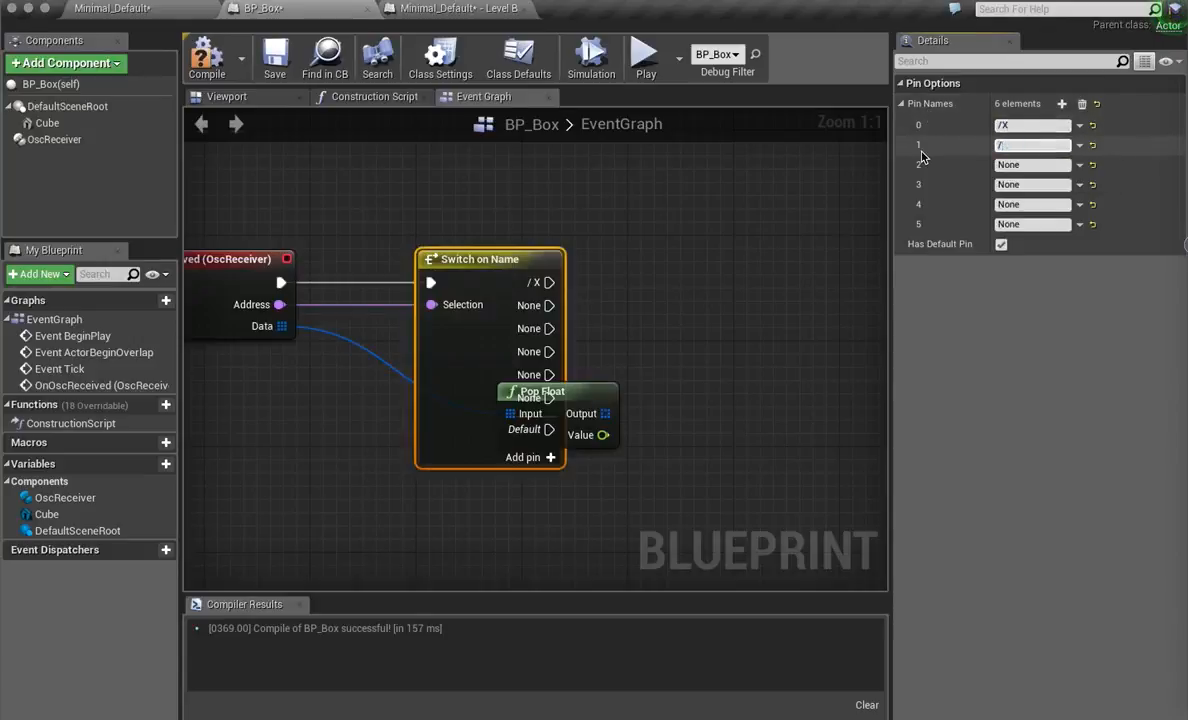
click(1030, 165)
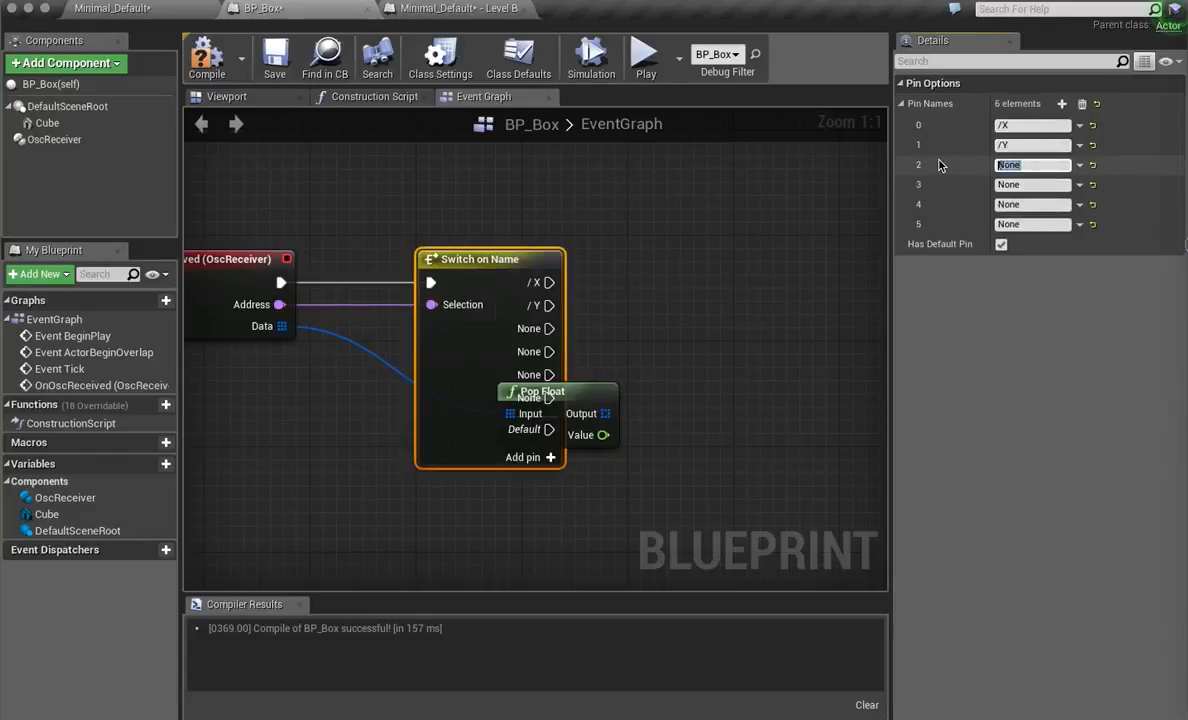
text(/Z)
key(Tab)
Name the last three switch pins /Yaw, /P and /Roll, and turn off the default pin.
text(/Yaw)
key(Tab)
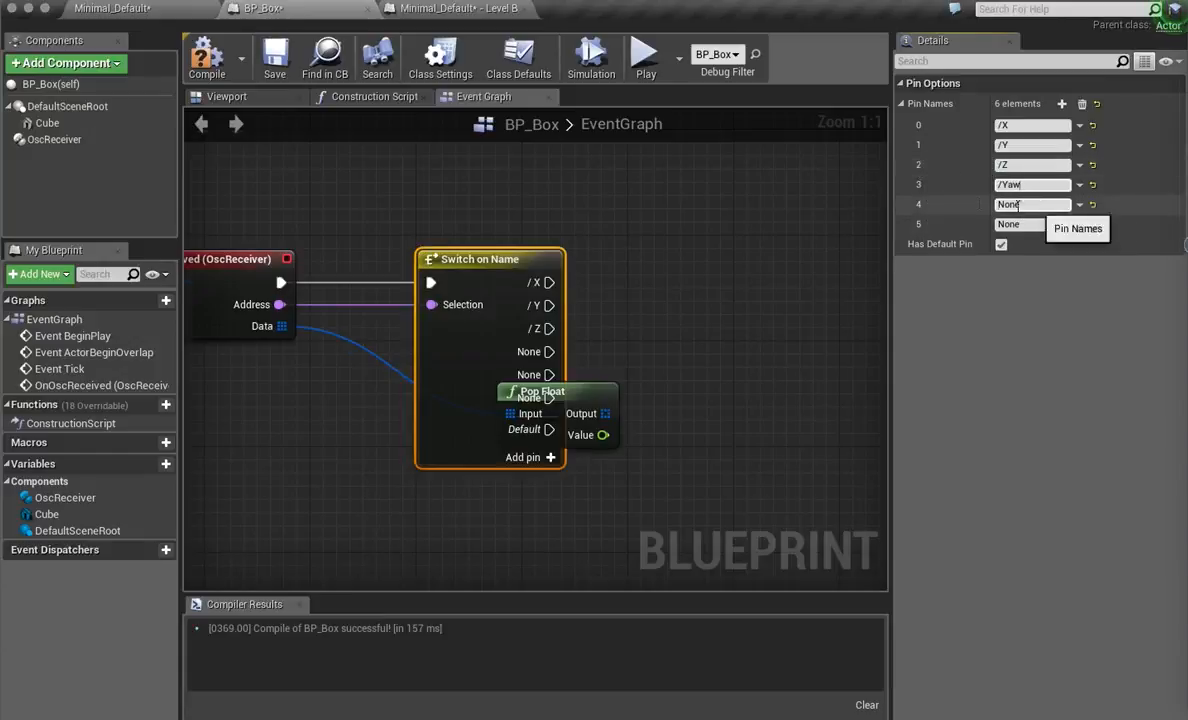
text(/P)
key(Tab)
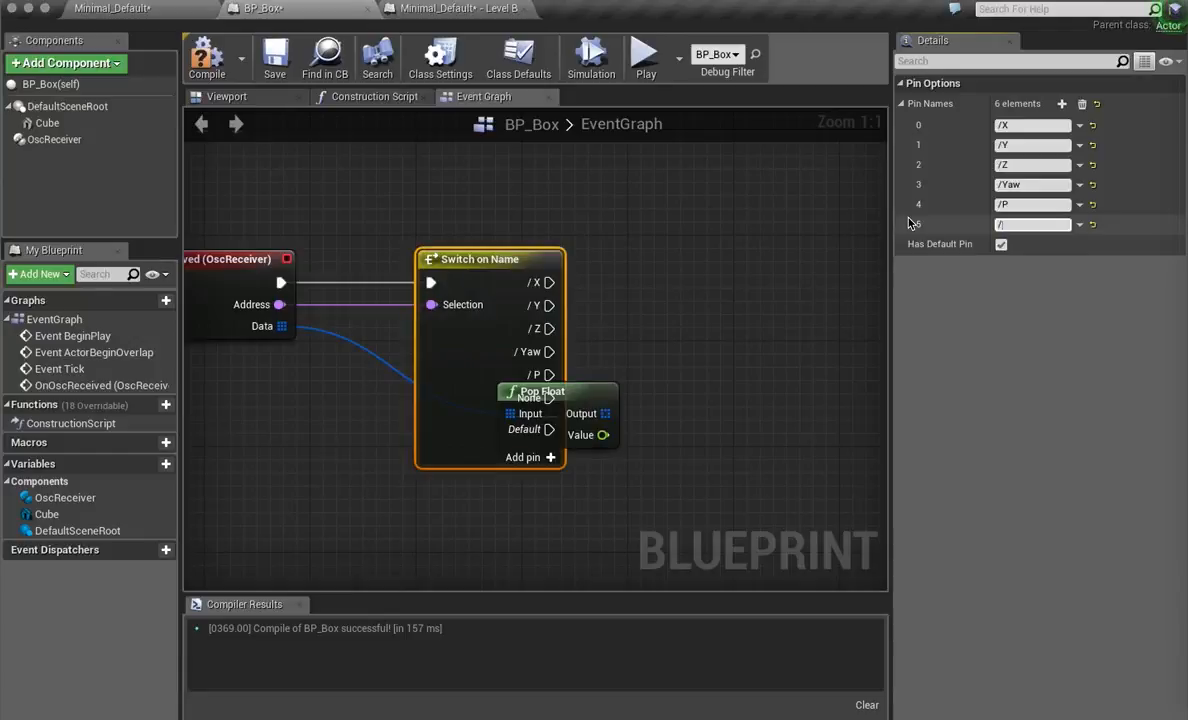
click(1000, 244)
Move the Pop Float node below the Switch on Name node so that they no longer overlap.
right_drag(611, 252, 632, 219)
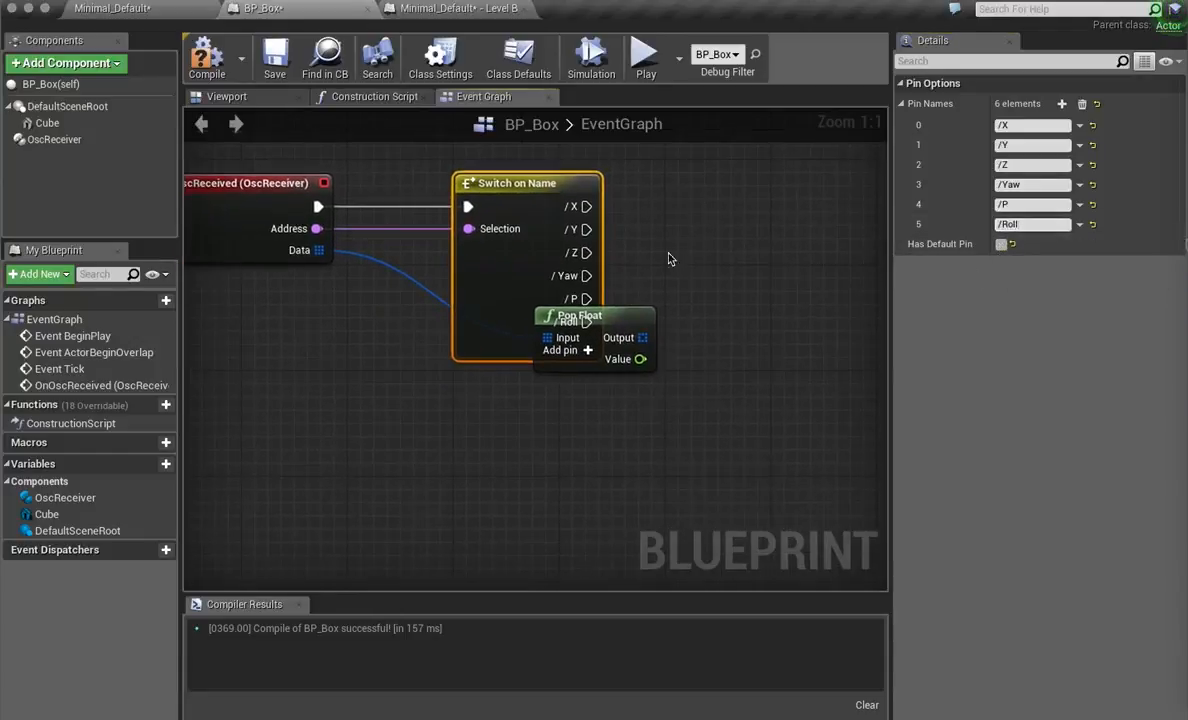
drag(611, 318, 541, 447)
right_drag(751, 299, 691, 275)
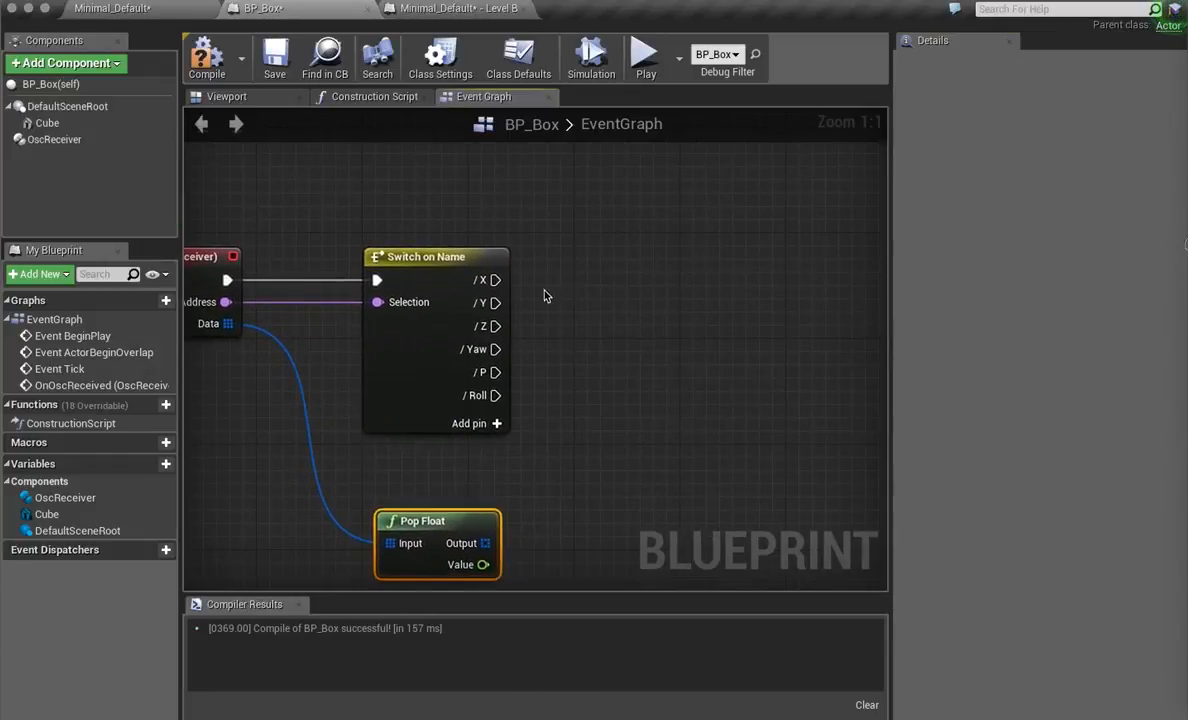
drag(495, 280, 640, 276)
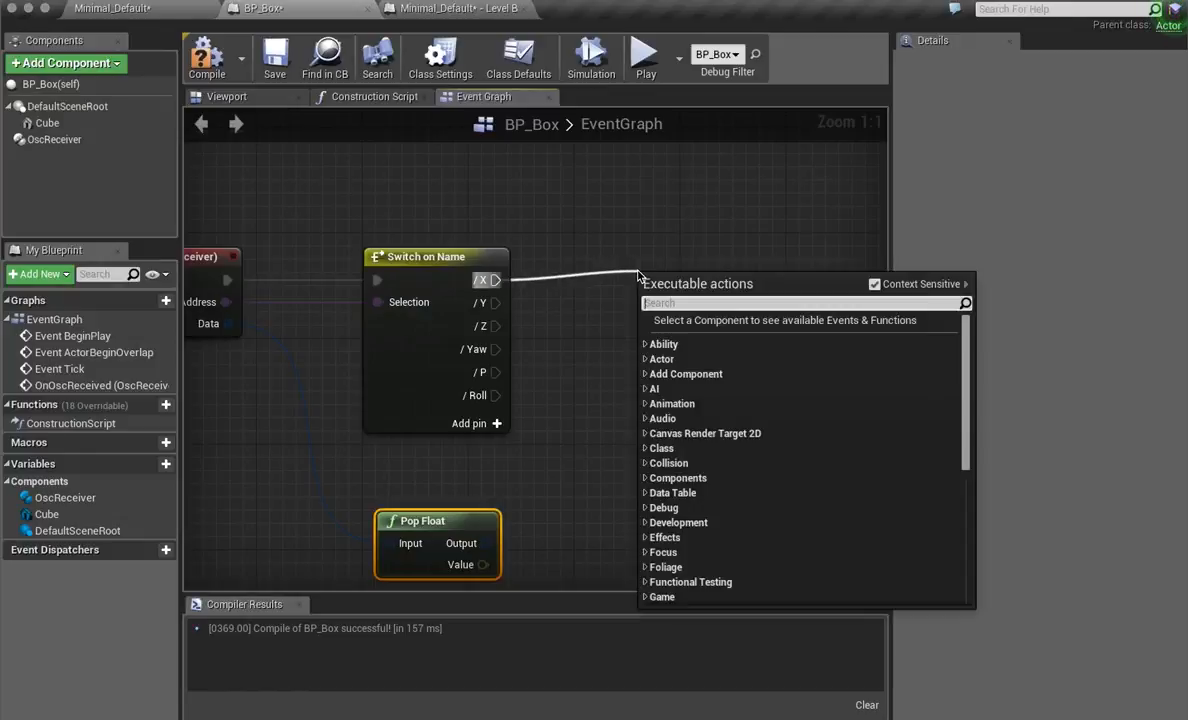
click(562, 195)
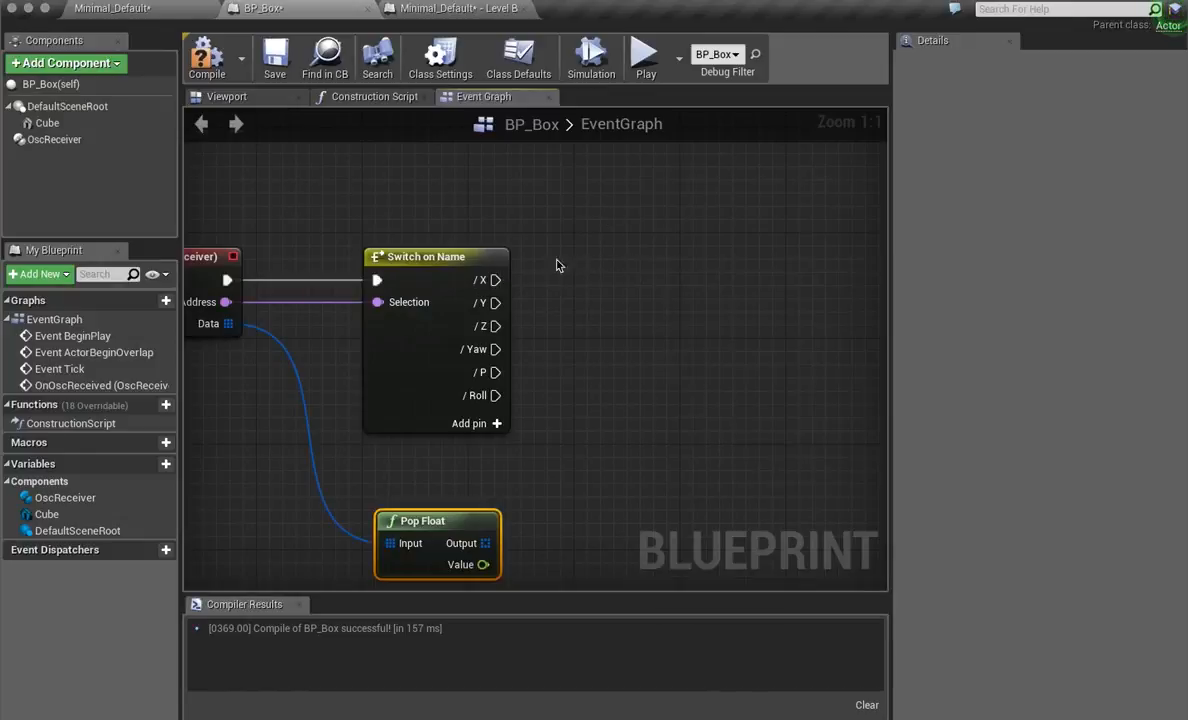
Create a float variable X, add its Set node beside the Switch on Name node, and shift the Pop Float node slightly away from it.
click(150, 464)
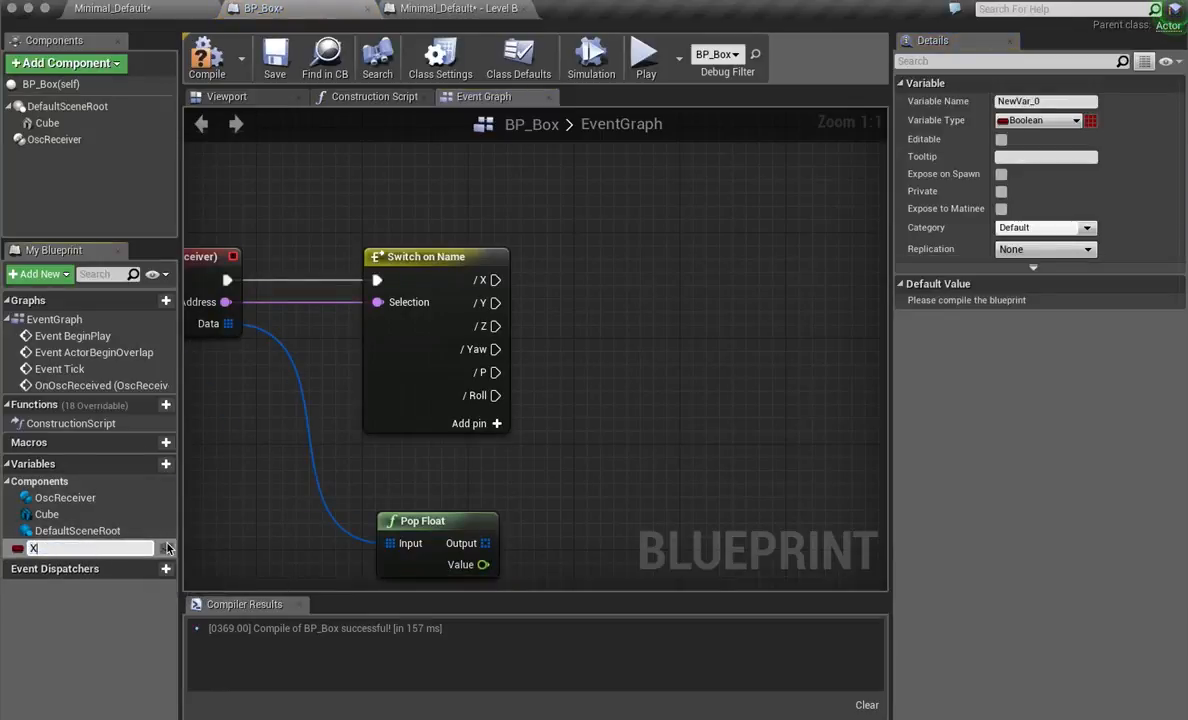
key(Return)
click(1068, 120)
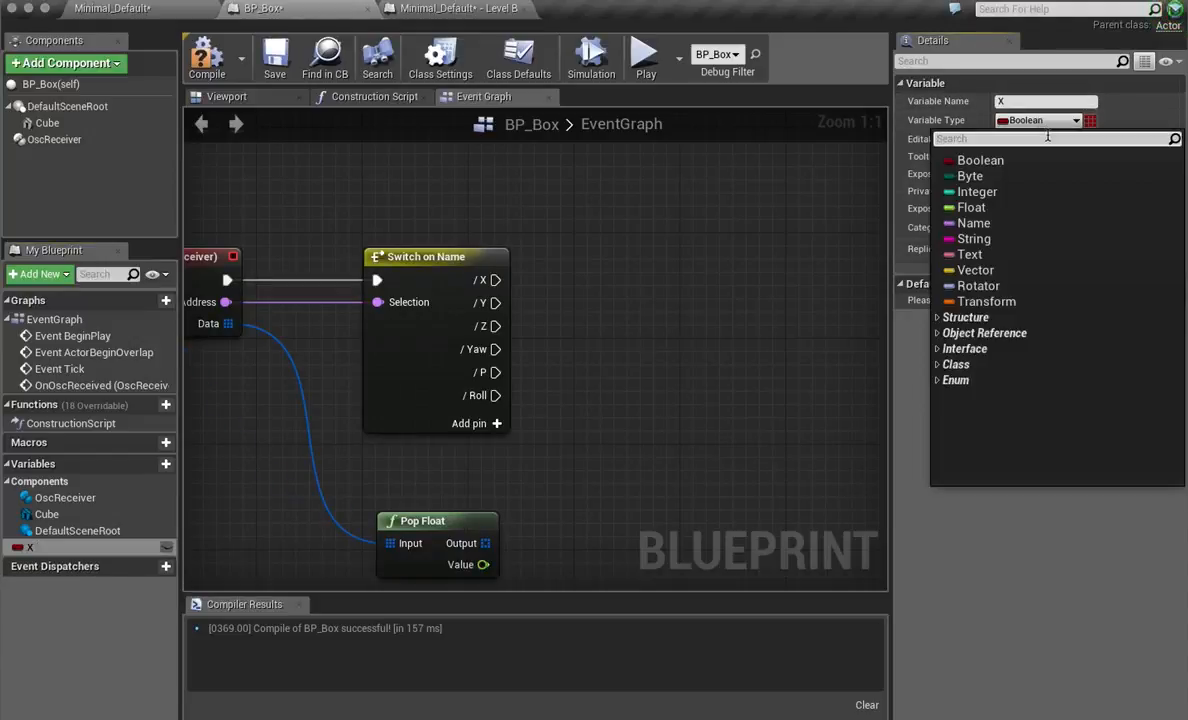
click(985, 207)
drag(60, 555, 643, 266)
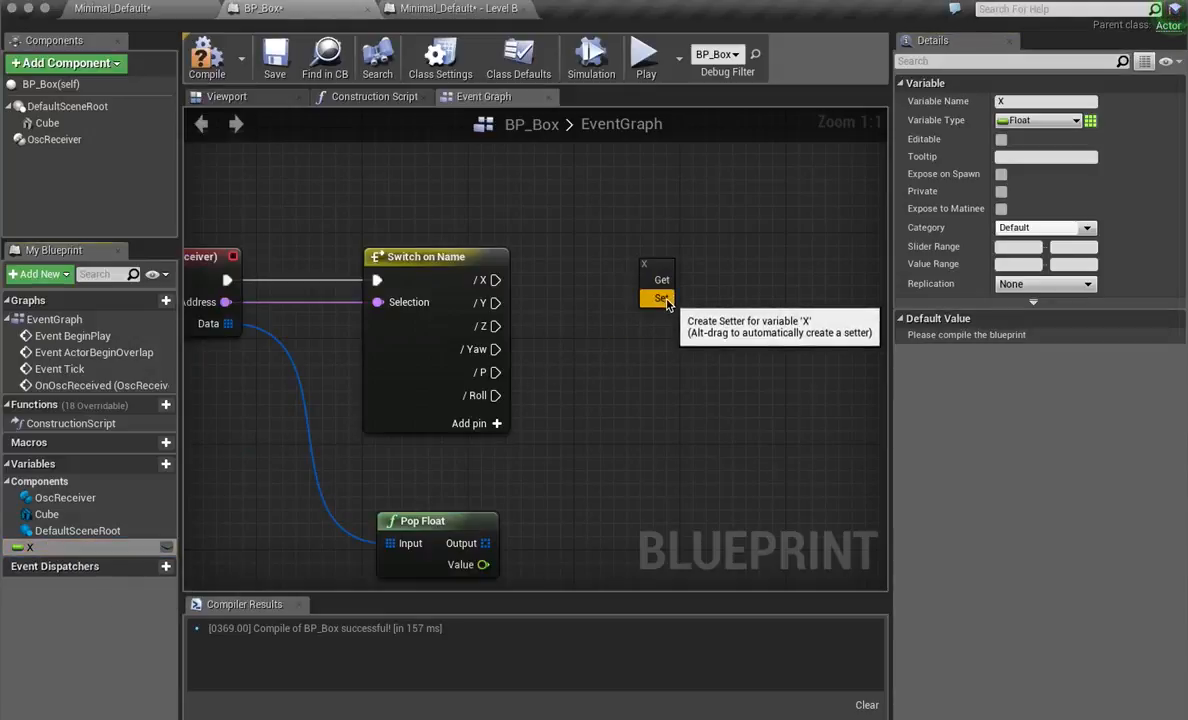
click(673, 299)
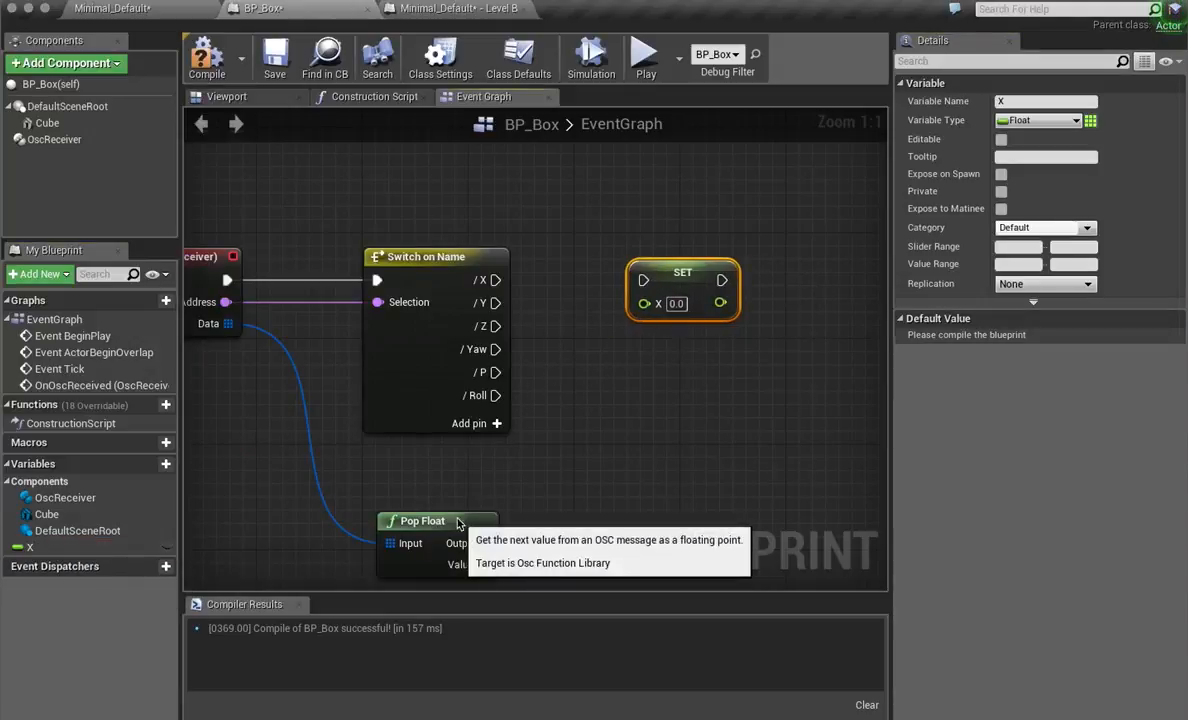
drag(455, 522, 413, 522)
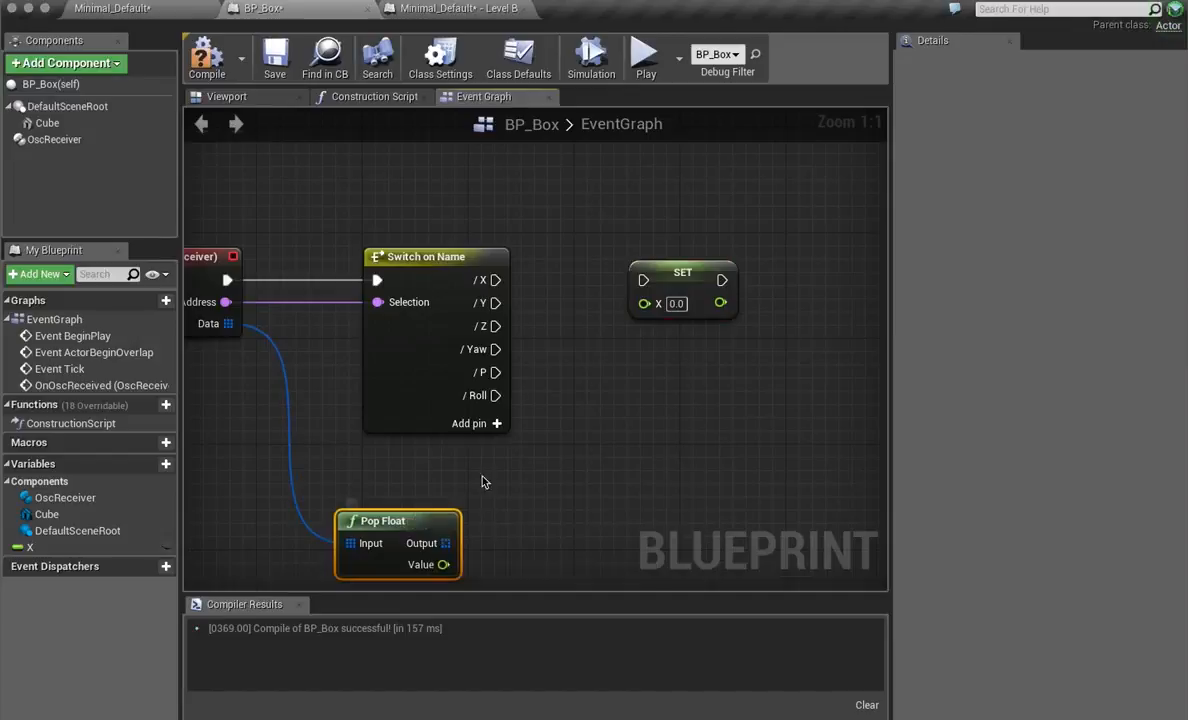
Duplicate variable X as Y and add a Set node for Y below the X Set node.
click(28, 547)
right_click(29, 548)
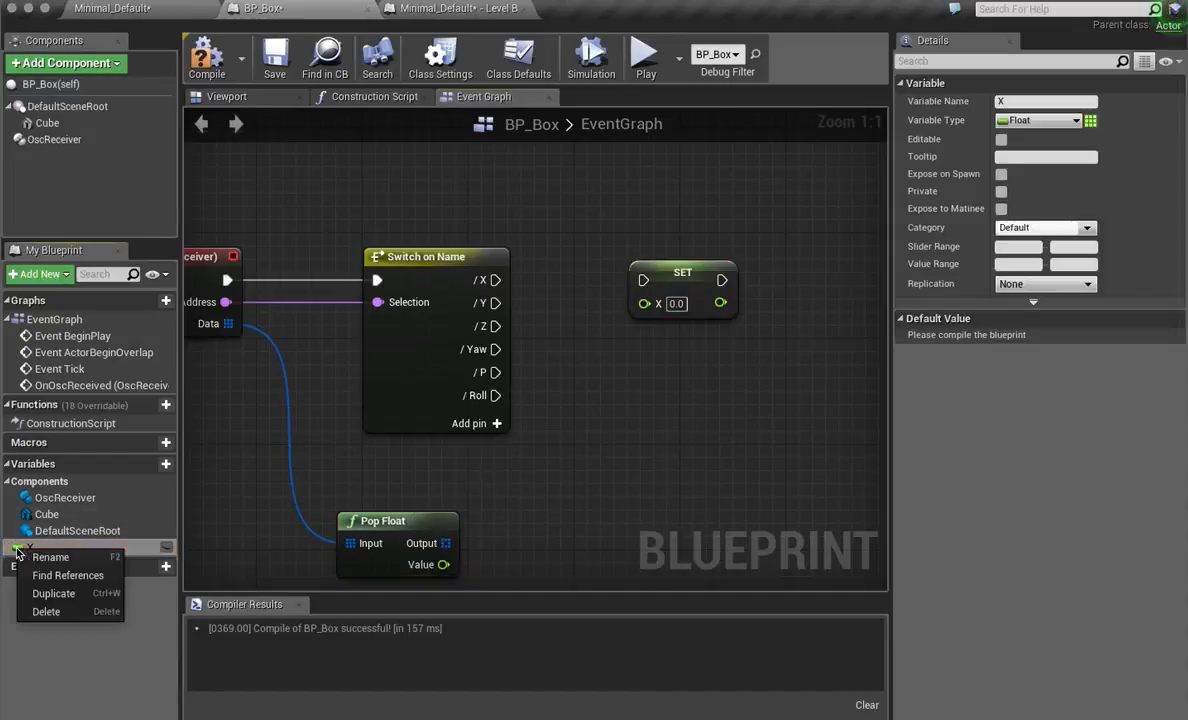
click(52, 594)
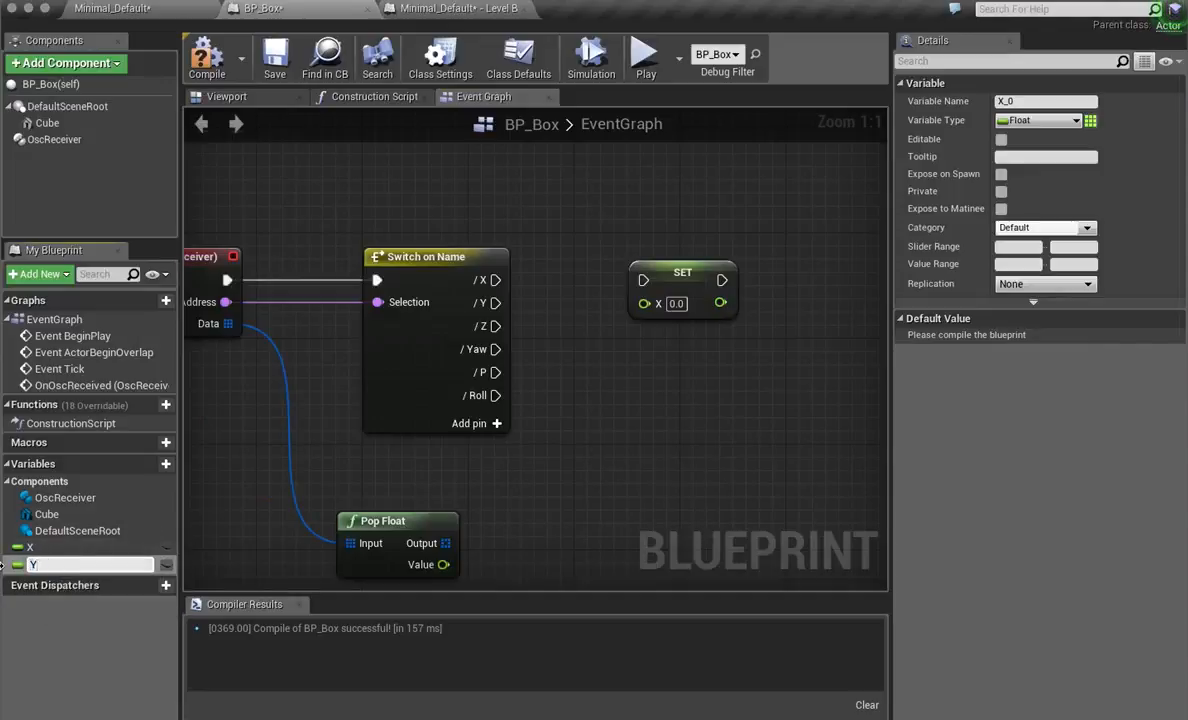
key(Return)
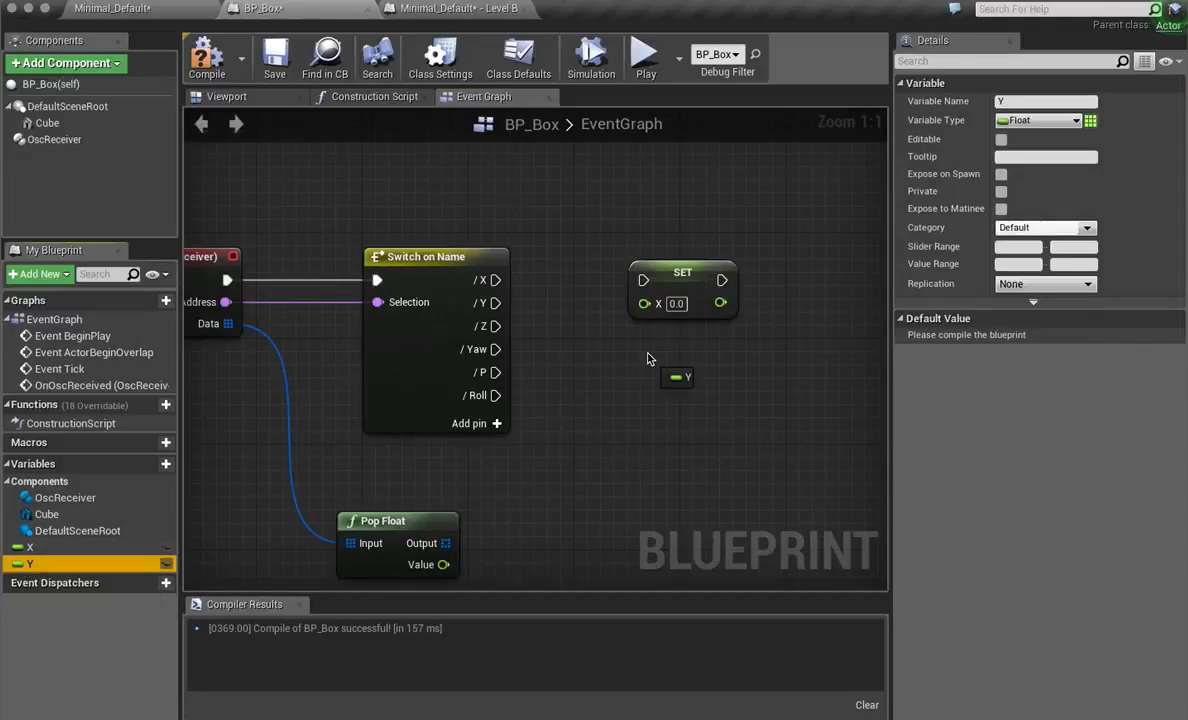
drag(647, 358, 643, 362)
click(663, 398)
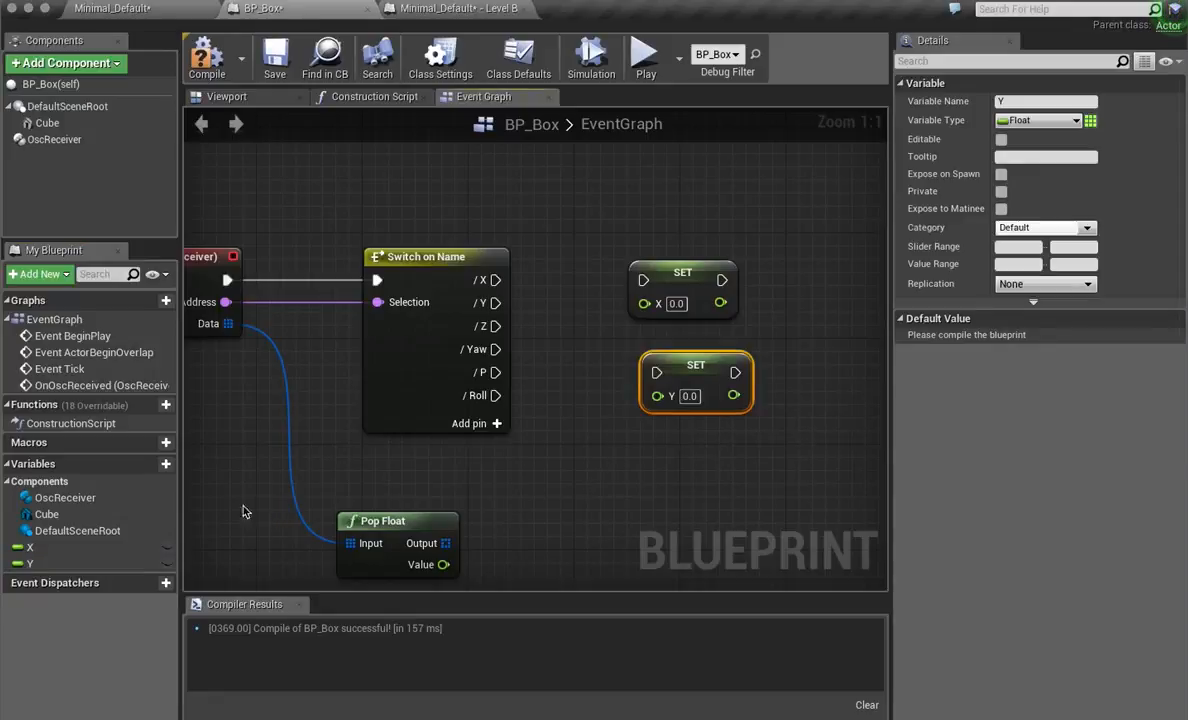
Duplicate variable Y as Z and add a Set node for Z below the Y Set node.
click(27, 566)
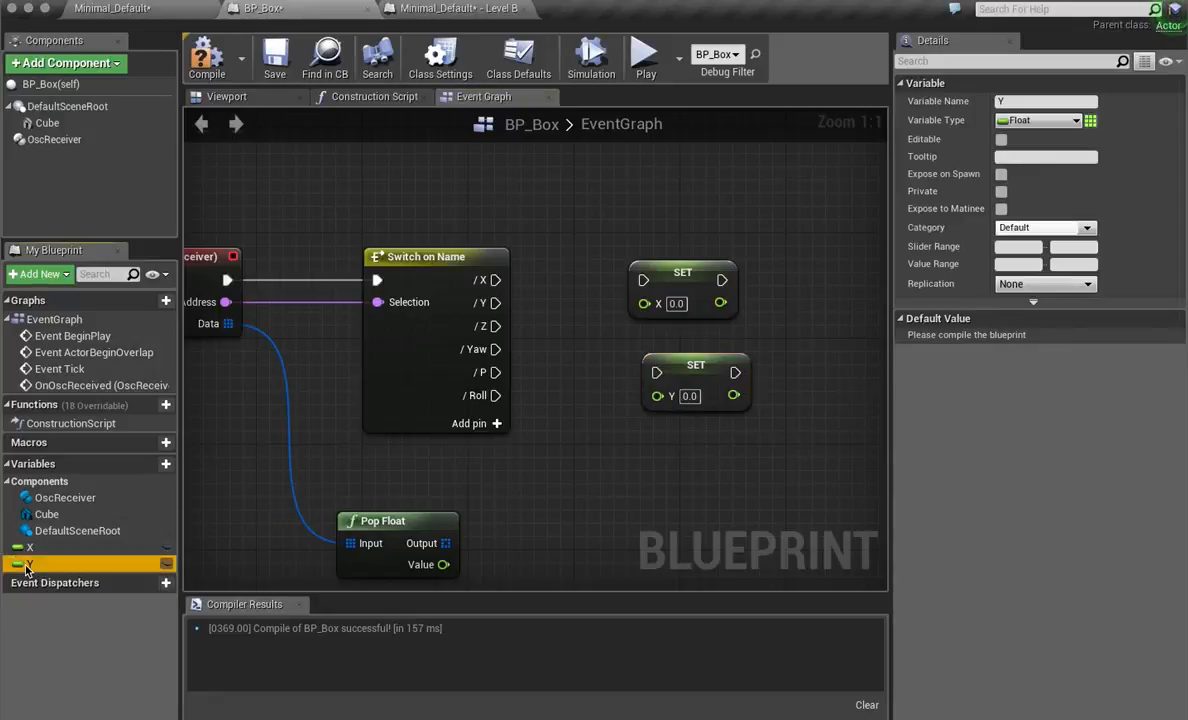
key(ctrl+w)
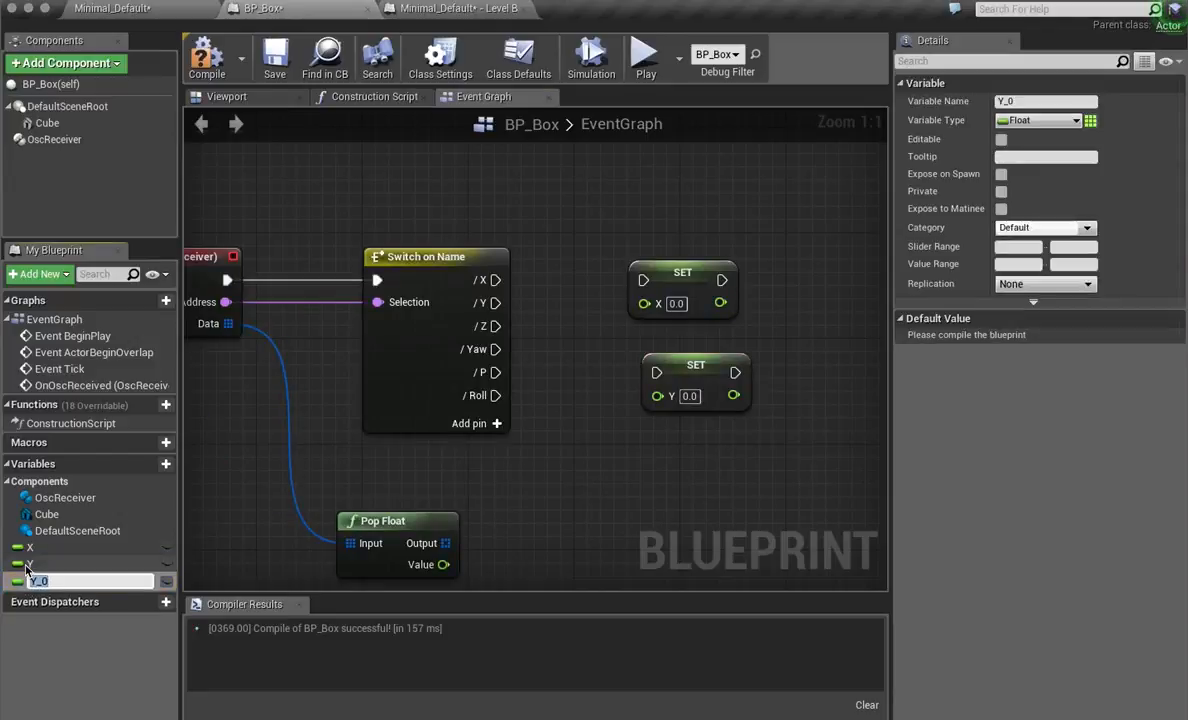
text(Z)
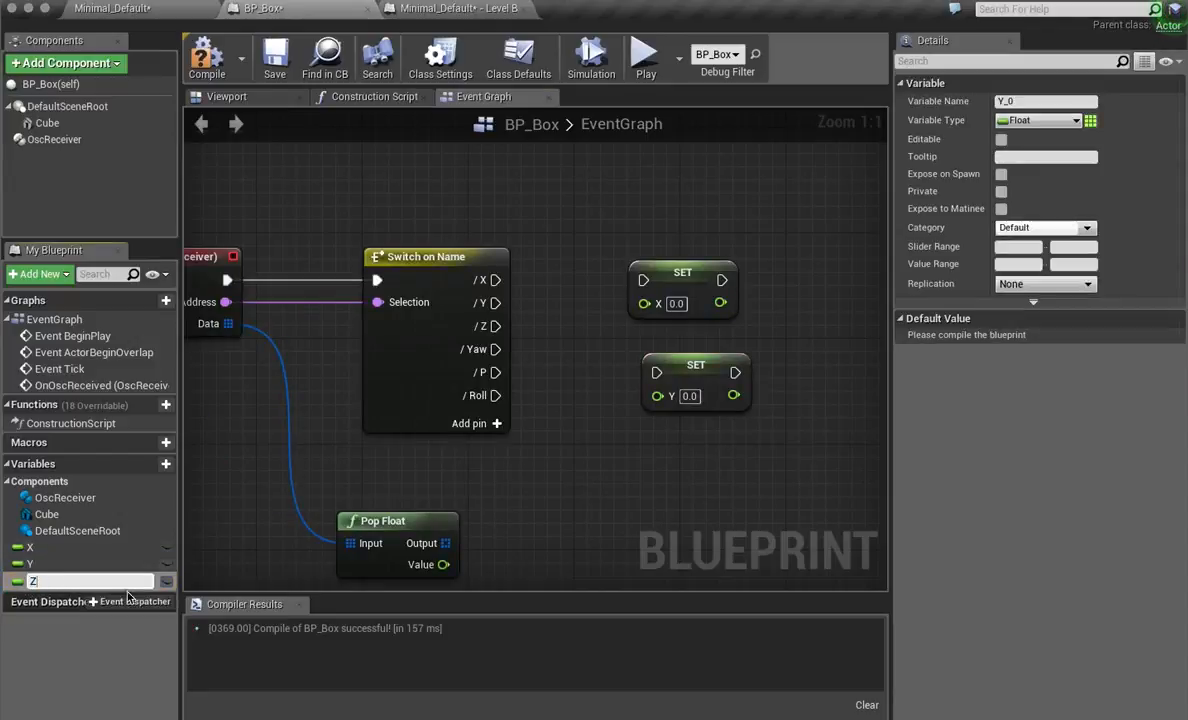
key(Return)
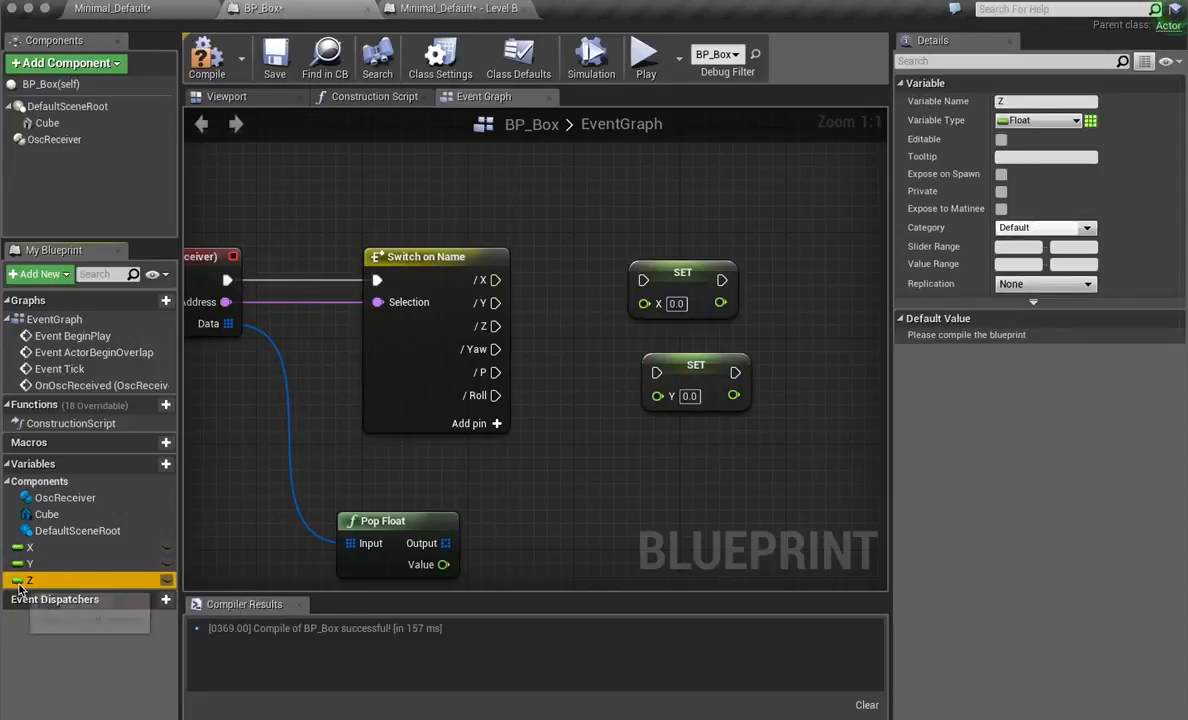
drag(40, 580, 648, 470)
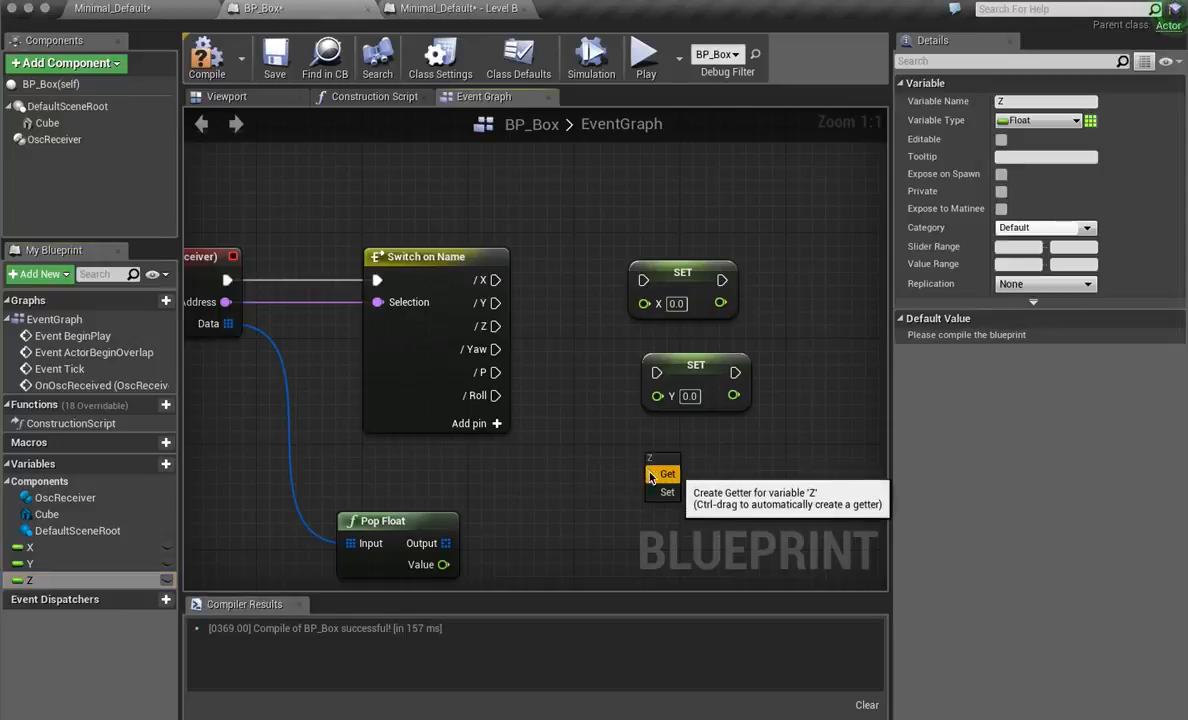
click(665, 491)
Connect the /X, /Y and /Z switch outputs to the matching Set nodes and feed each one the Pop Float value.
drag(487, 280, 643, 280)
drag(443, 564, 644, 302)
drag(494, 302, 656, 373)
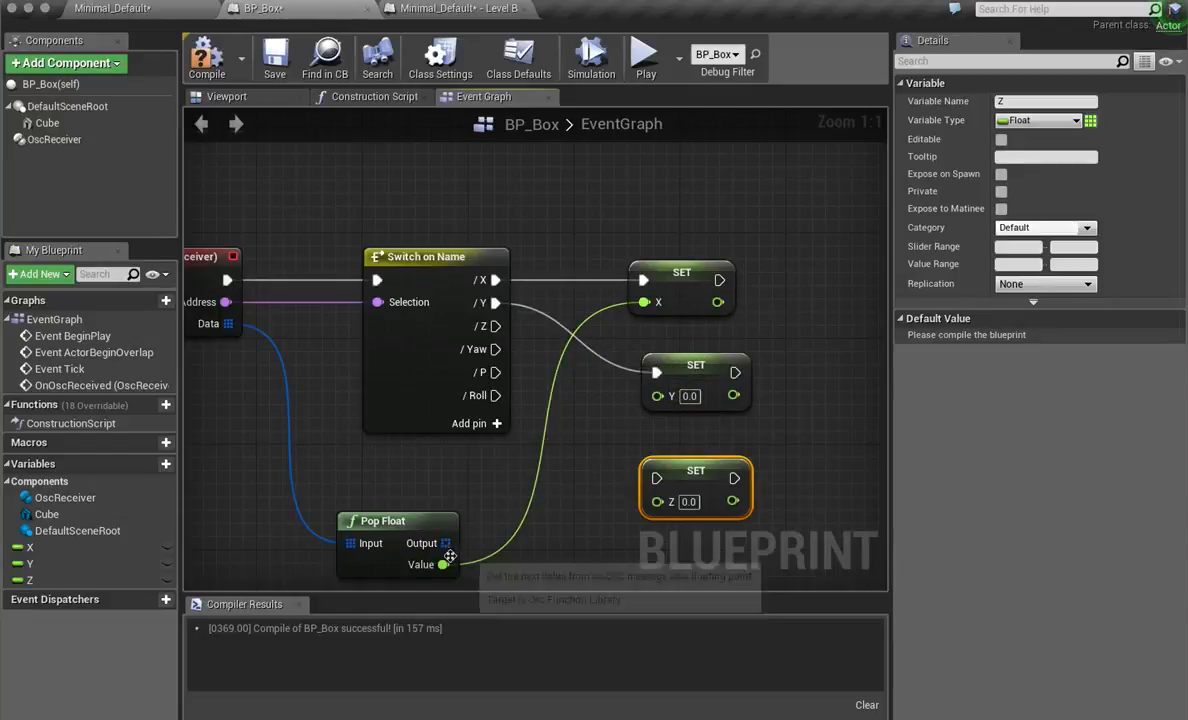
drag(443, 564, 658, 395)
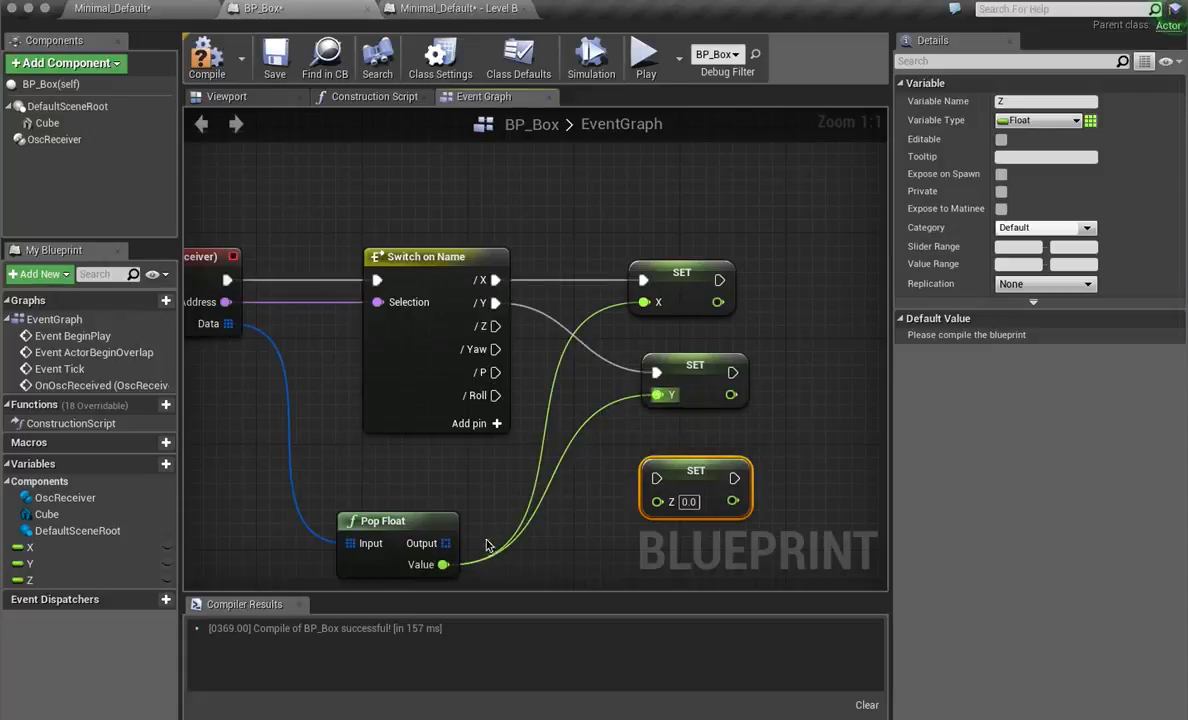
drag(495, 326, 657, 482)
drag(443, 564, 660, 503)
Move the X, Y and Z Set nodes together closer to the Switch on Name node.
drag(749, 211, 724, 492)
drag(691, 383, 637, 380)
right_drag(623, 210, 547, 246)
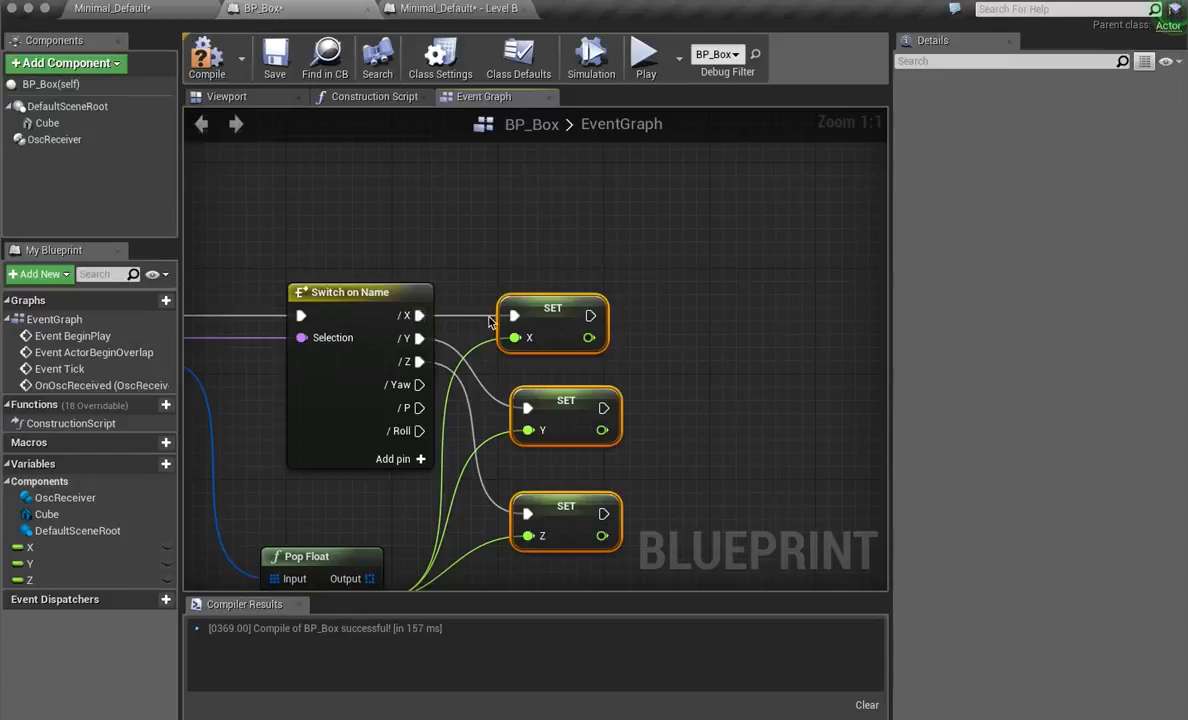
Add a SetWorldLocation node targeting the Cube component in the empty space above the Switch on Name node.
right_drag(473, 221, 397, 294)
right_drag(430, 237, 604, 314)
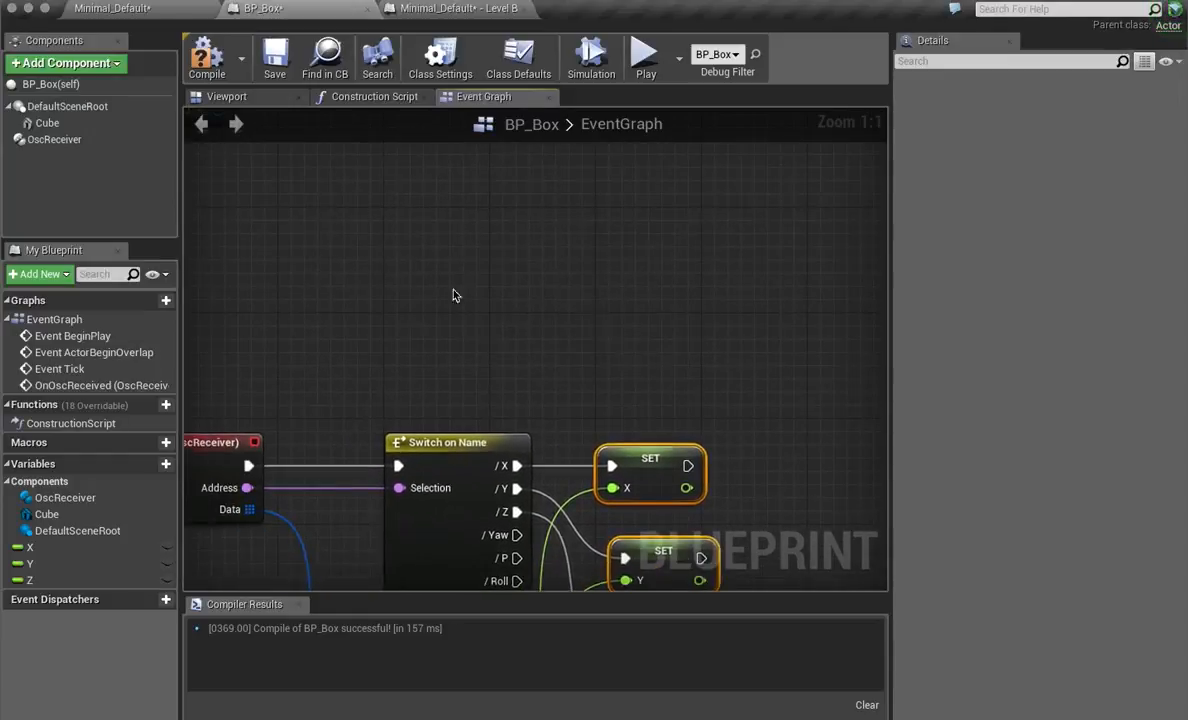
click(155, 123)
right_click(542, 222)
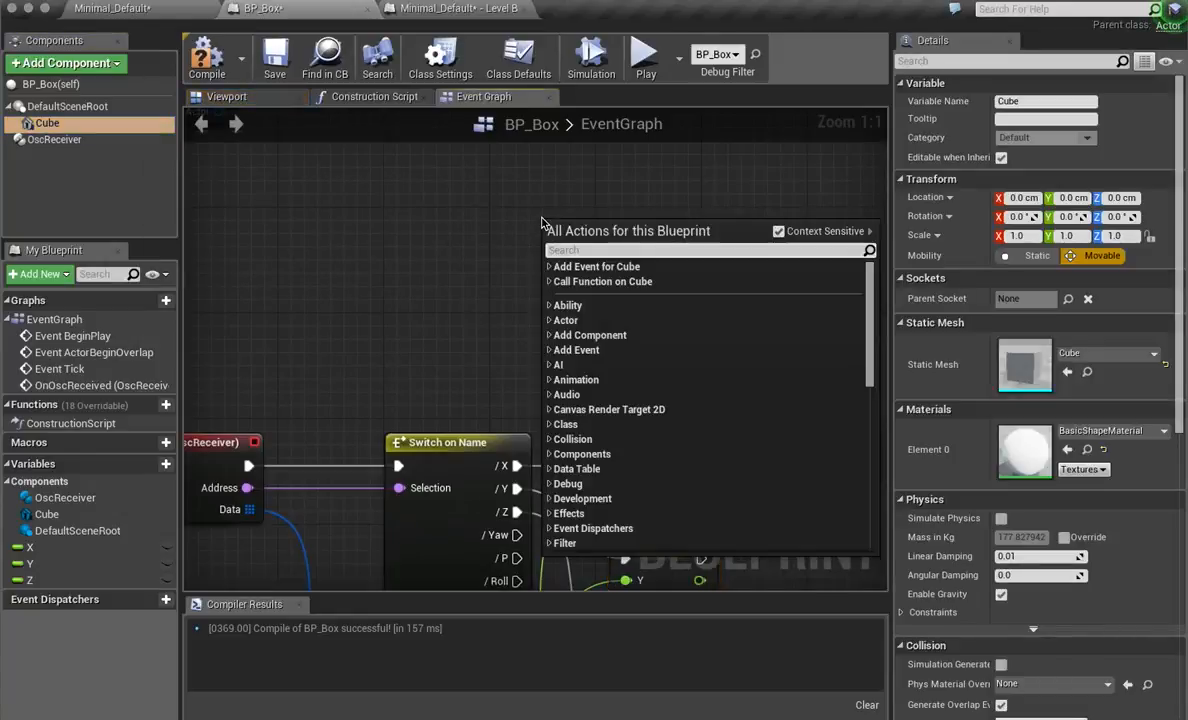
text(setworl)
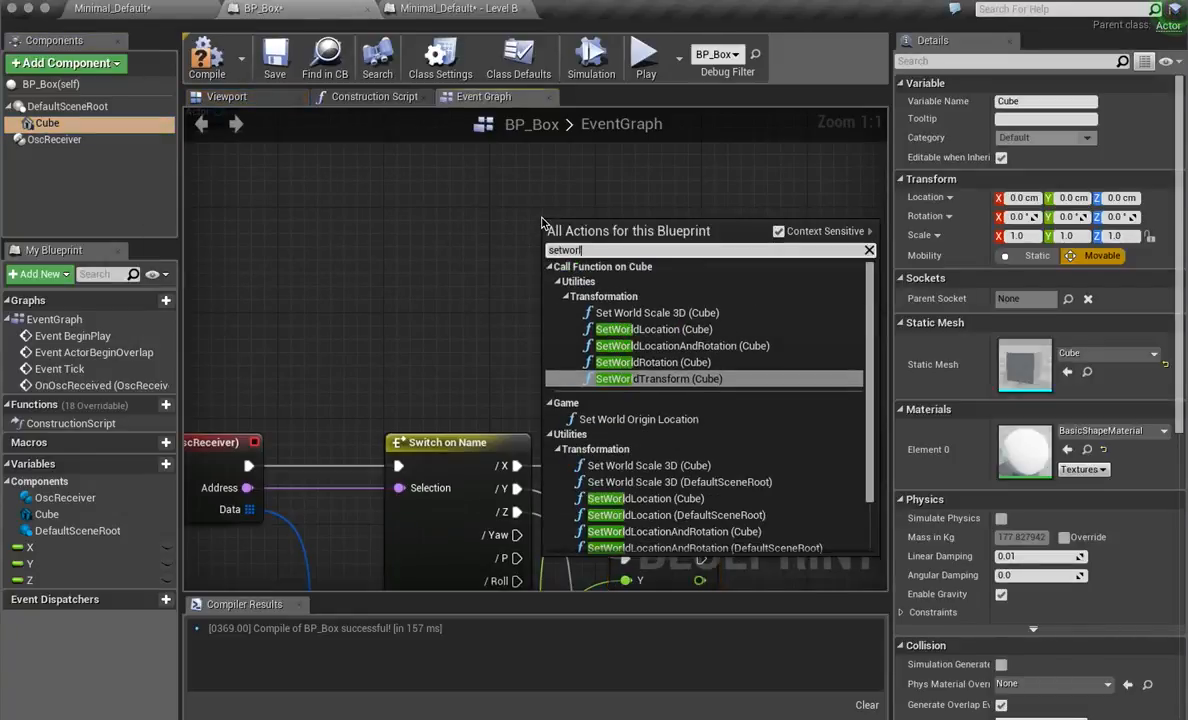
click(660, 329)
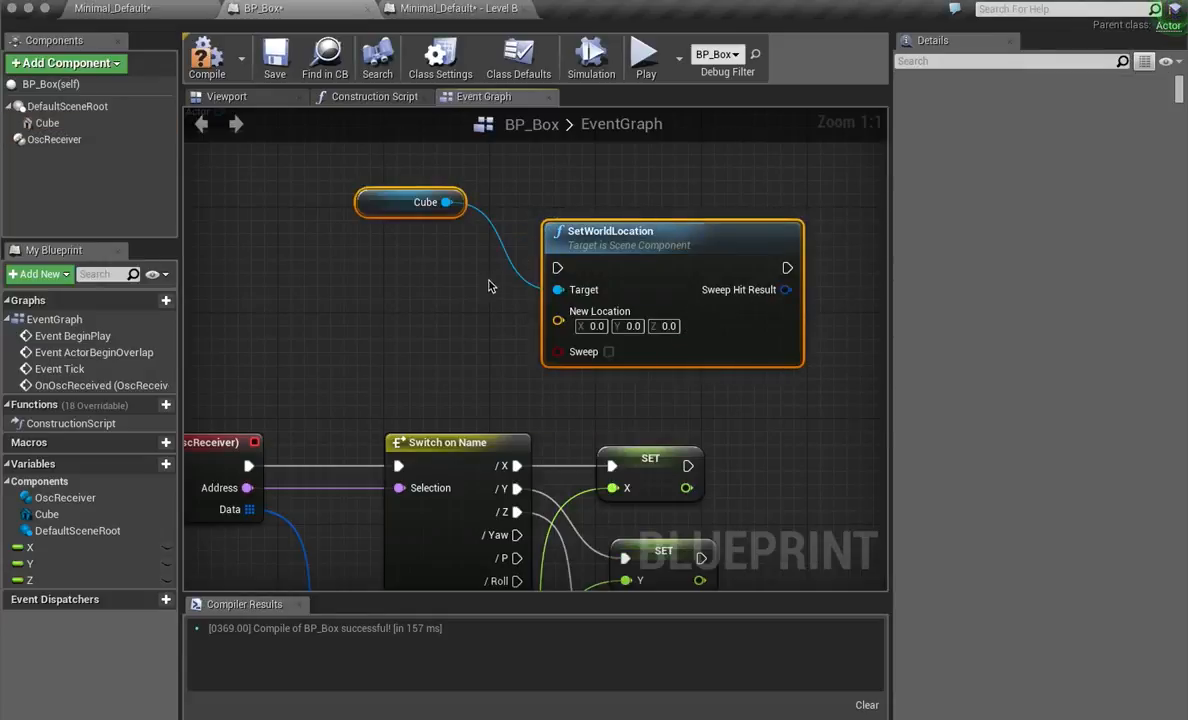
Split SetWorldLocation's New Location pin into X, Y and Z, and move the Cube reference down beside the node.
right_click(559, 321)
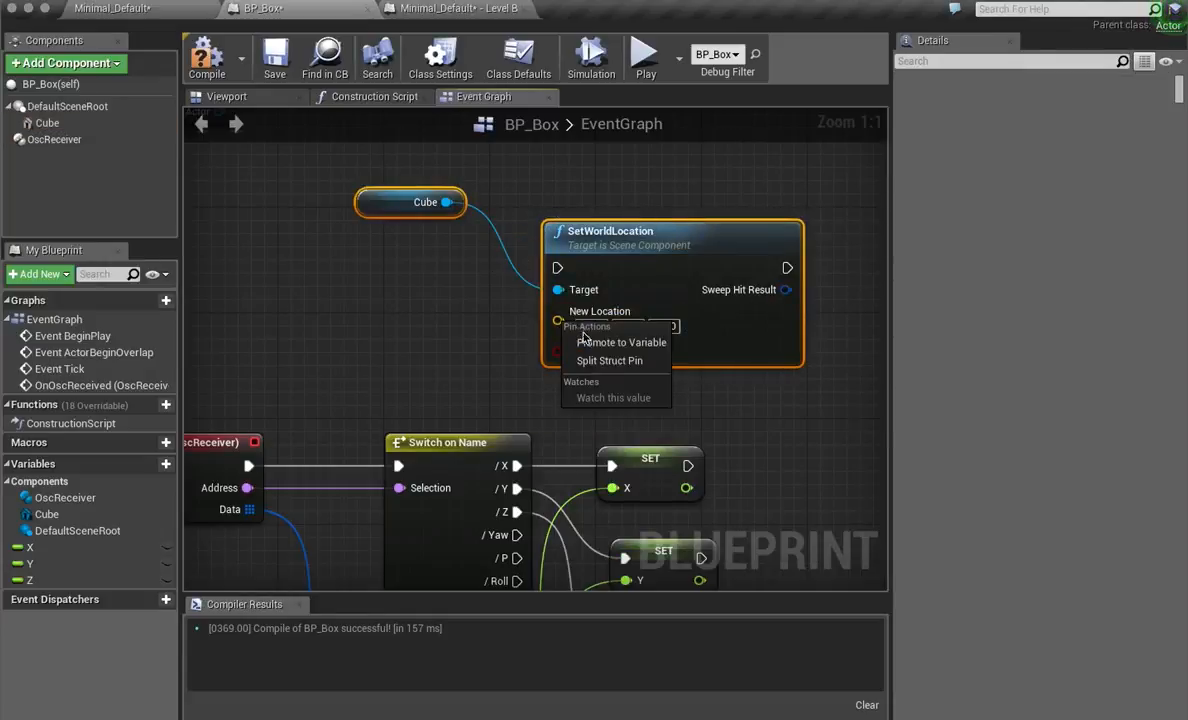
click(617, 365)
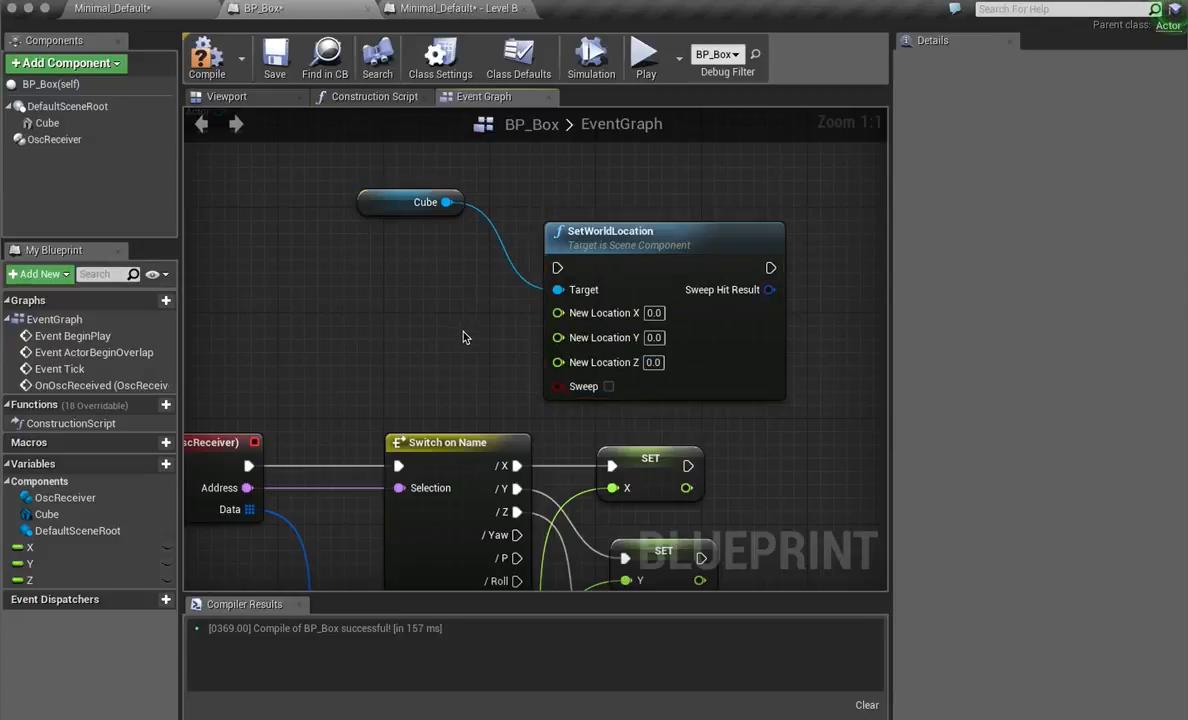
drag(422, 203, 422, 313)
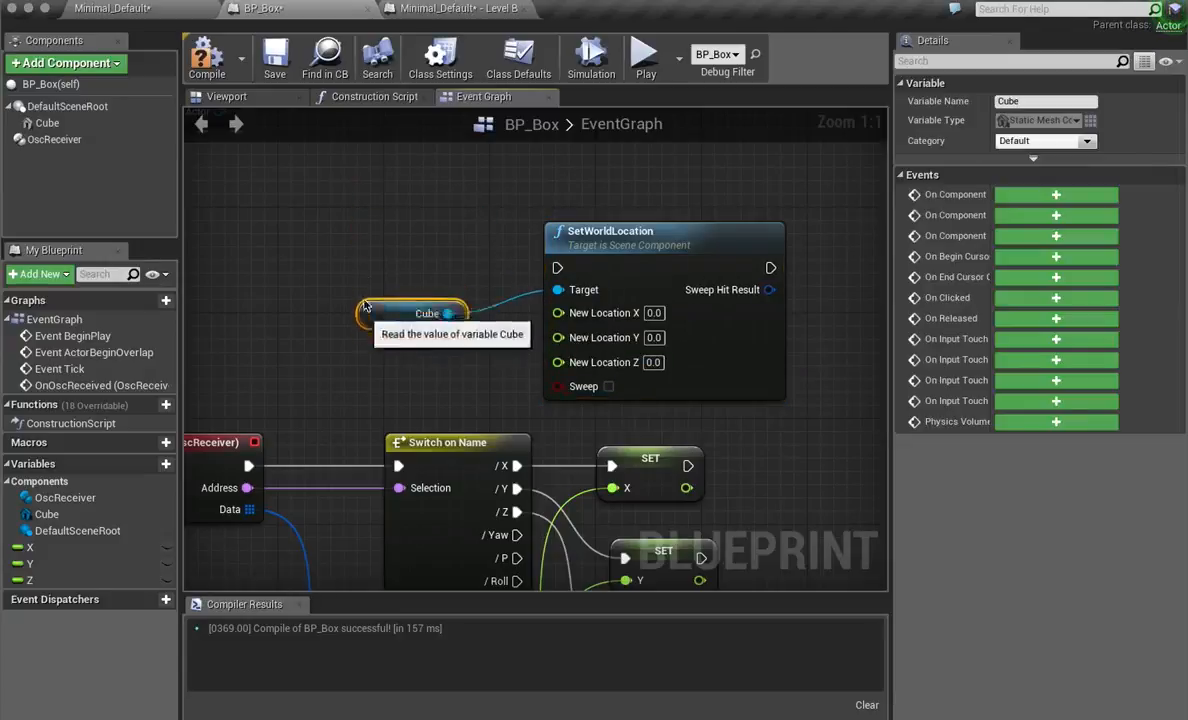
Add an Event Tick node and connect its execution output to SetWorldLocation.
right_click(393, 163)
text(event)
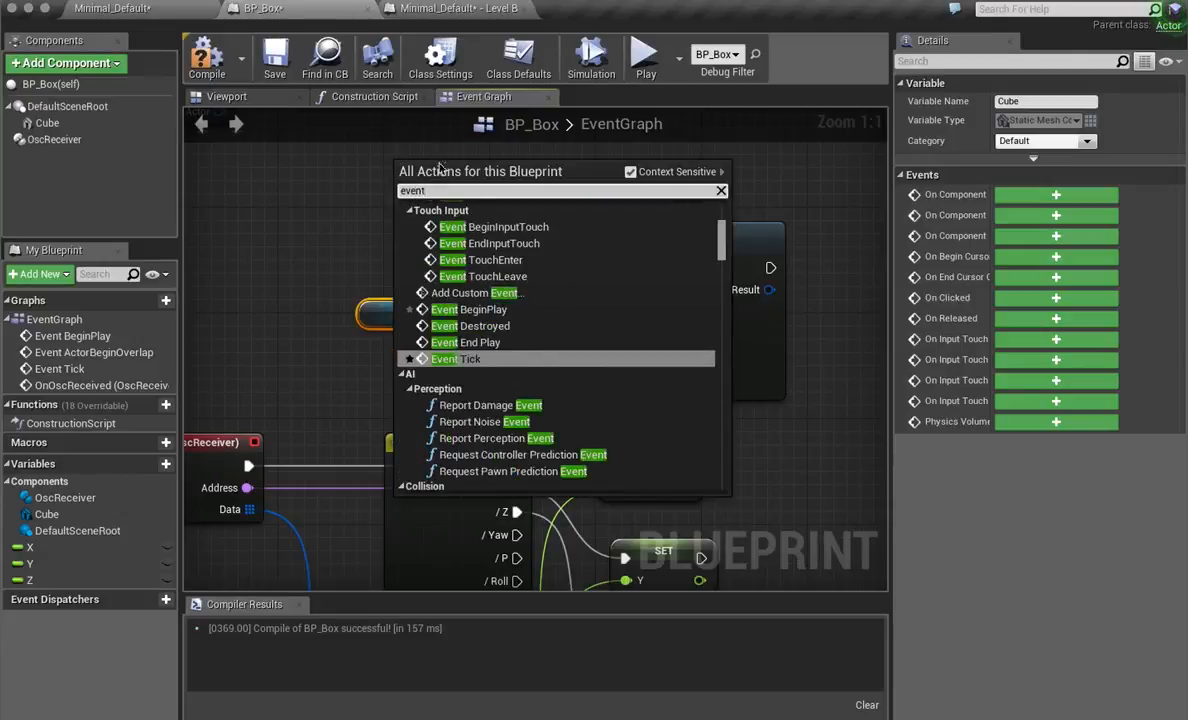
click(470, 358)
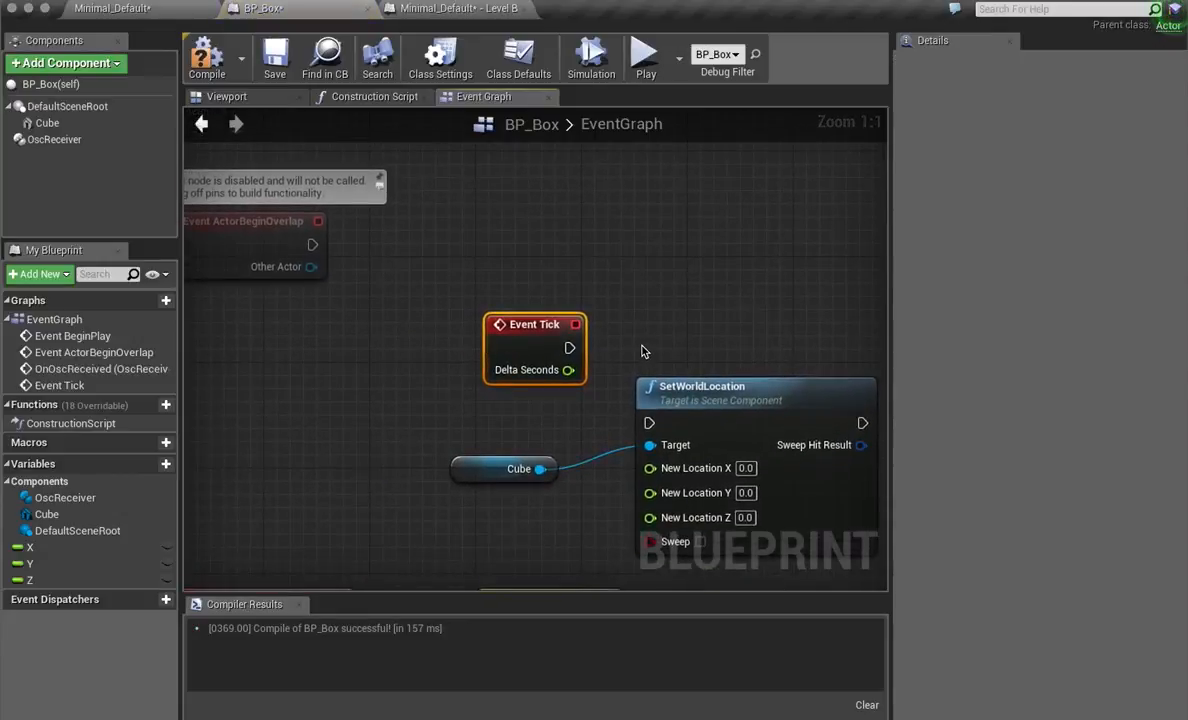
drag(570, 348, 652, 423)
Feed the X, Y and Z variables into SetWorldLocation's New Location X, Y and Z inputs.
right_drag(773, 310, 804, 307)
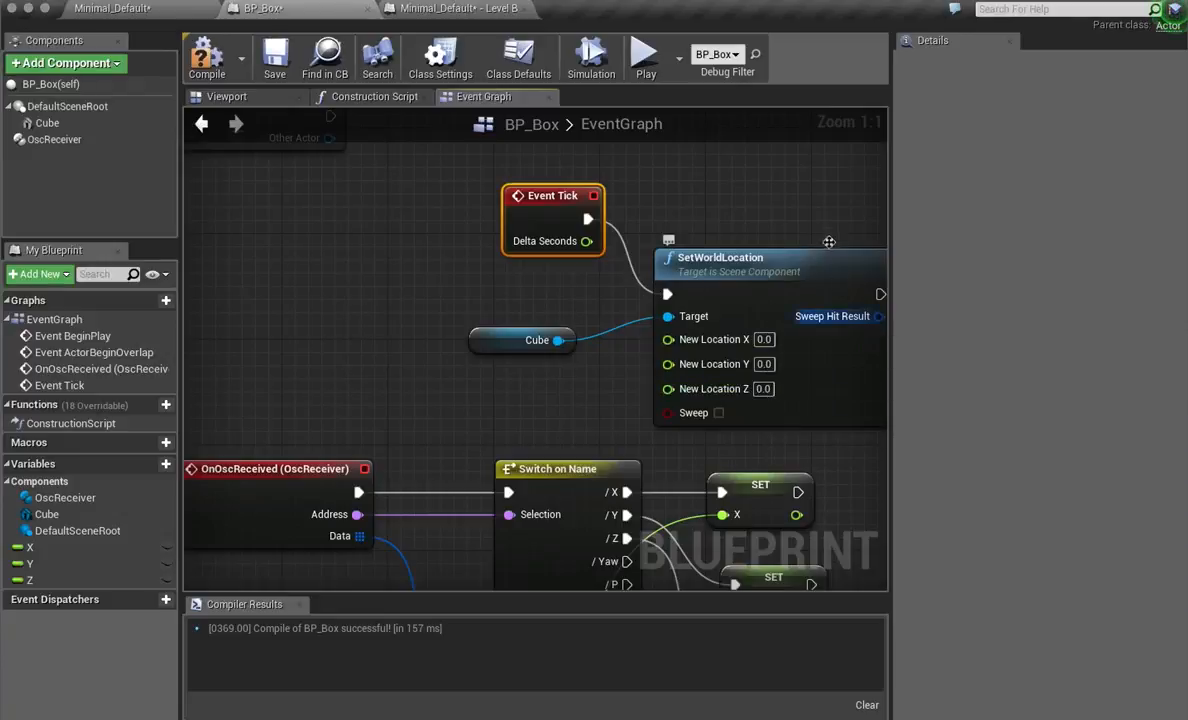
right_drag(839, 191, 745, 174)
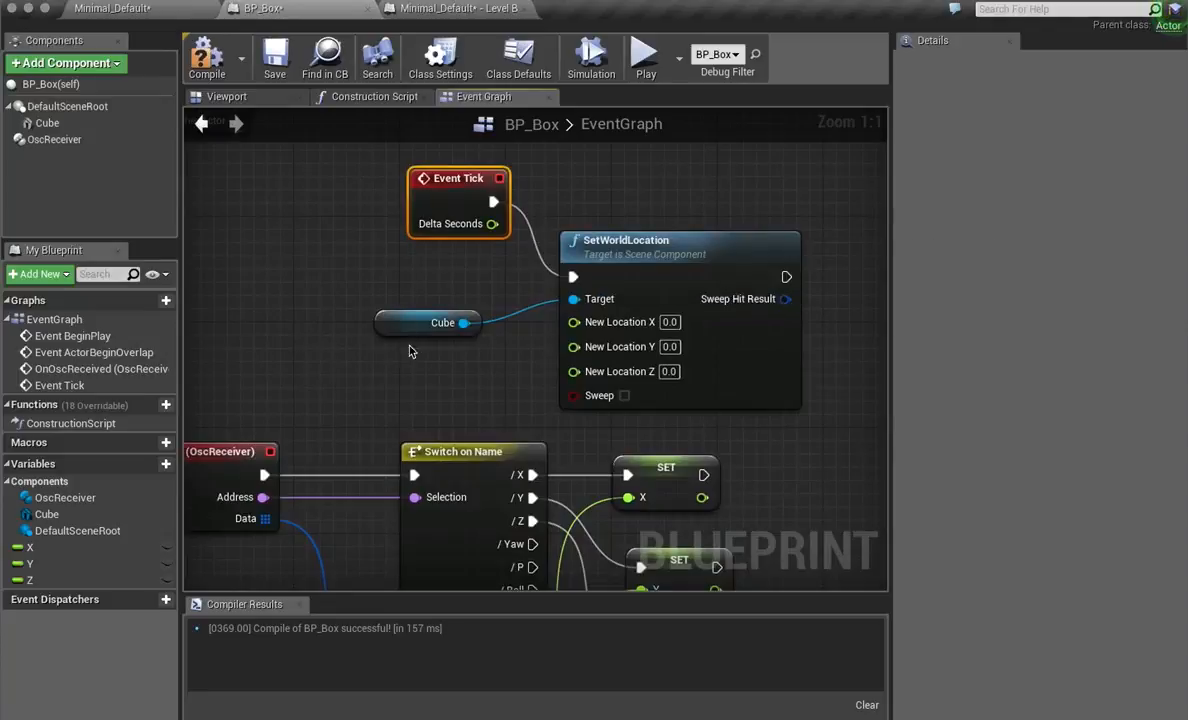
drag(425, 322, 413, 322)
drag(45, 550, 572, 330)
drag(40, 564, 573, 343)
drag(30, 580, 573, 364)
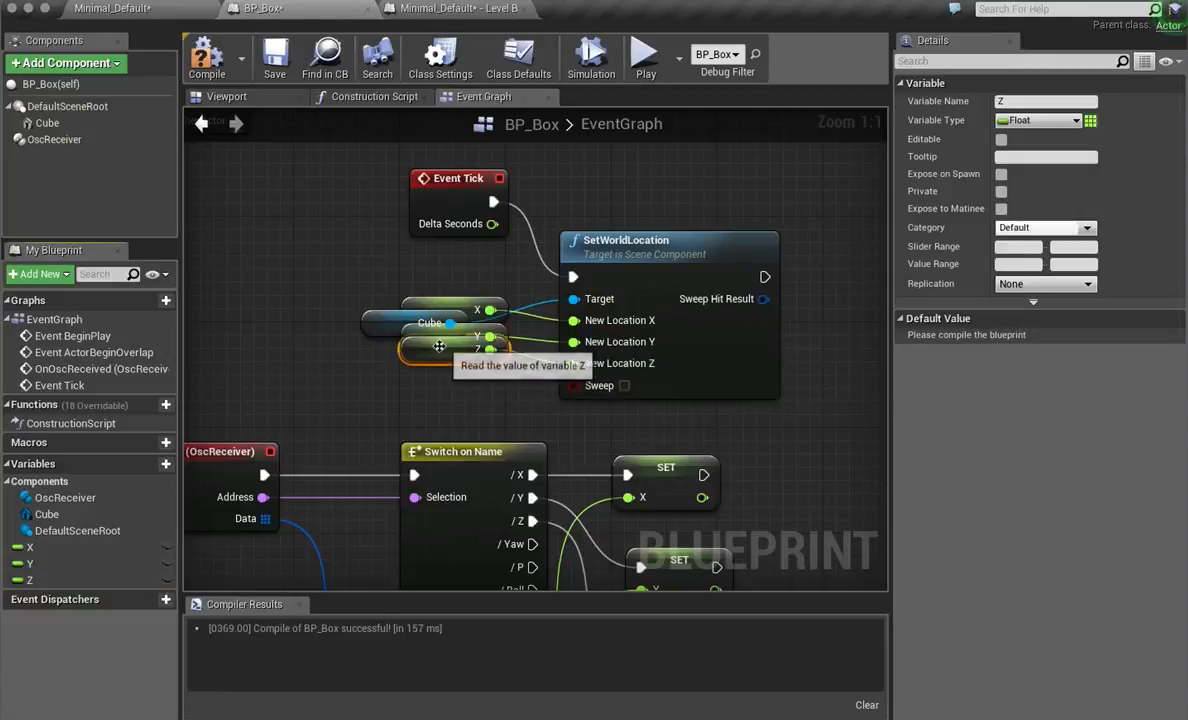
Rearrange the Cube, X, Y and Z getter nodes into a column in front of SetWorldLocation so that none overlap.
drag(439, 346, 439, 388)
drag(415, 337, 415, 363)
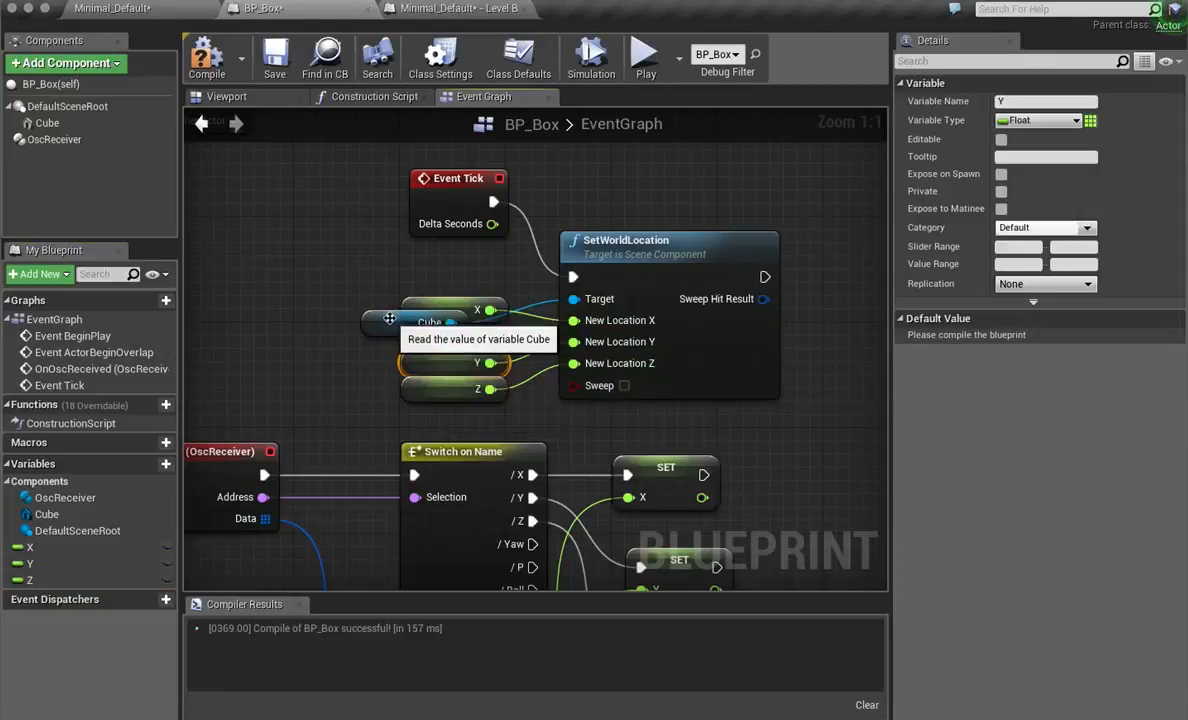
drag(389, 318, 389, 265)
drag(424, 316, 424, 328)
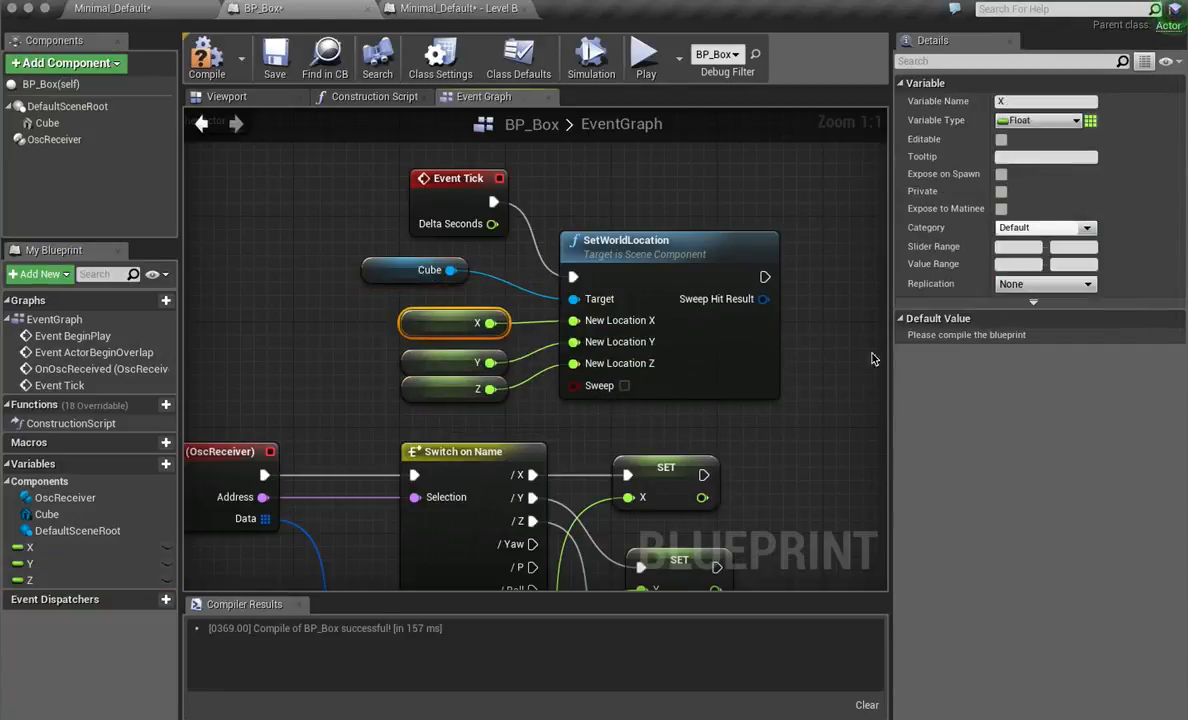
Compile the BP_Box blueprint and return to the Minimal_Default level.
right_drag(538, 230, 607, 222)
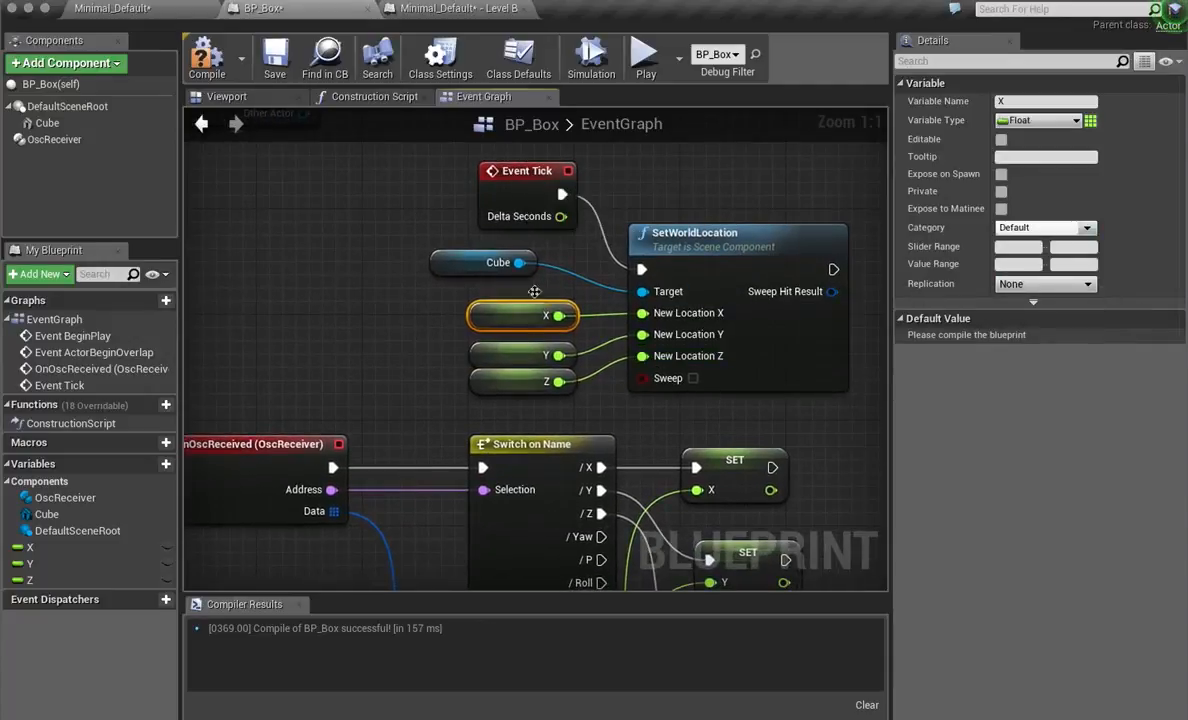
right_drag(828, 477, 703, 430)
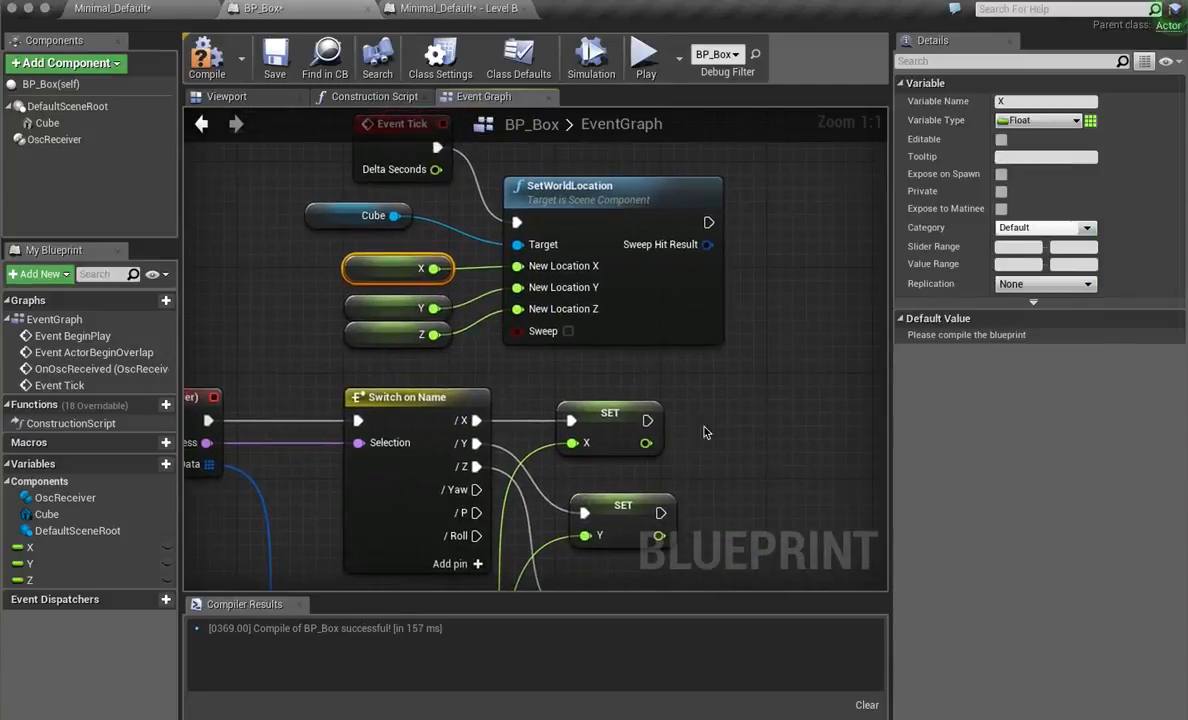
click(220, 62)
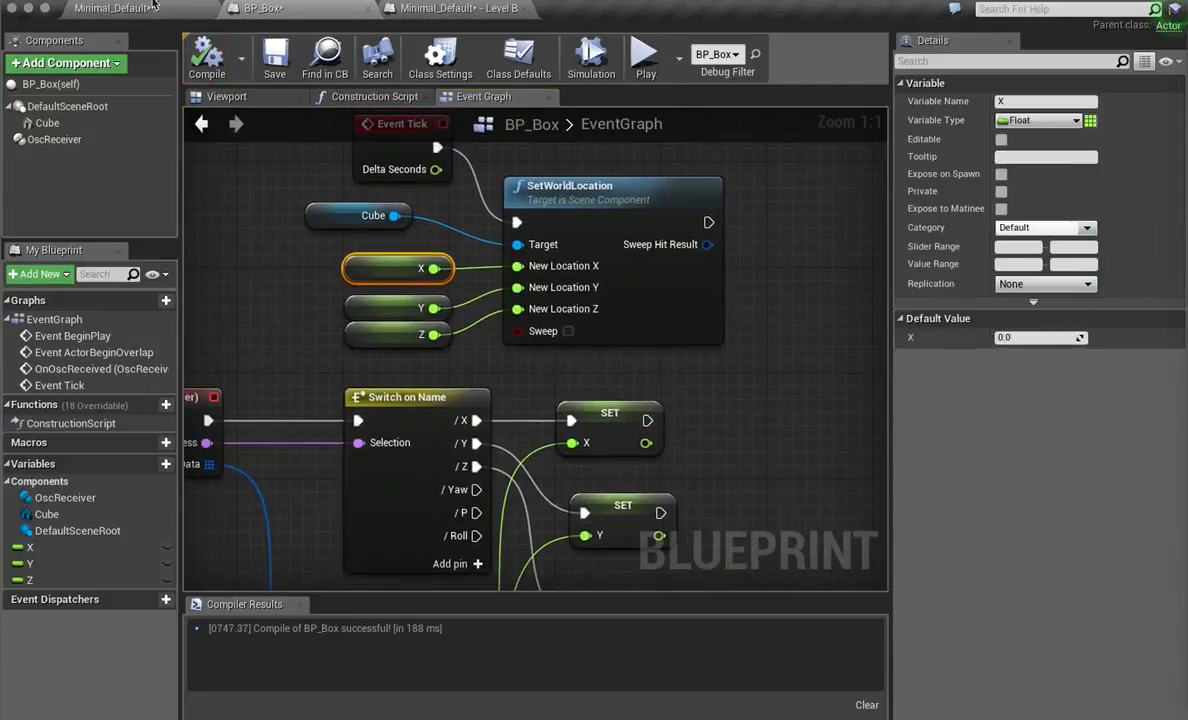
click(125, 10)
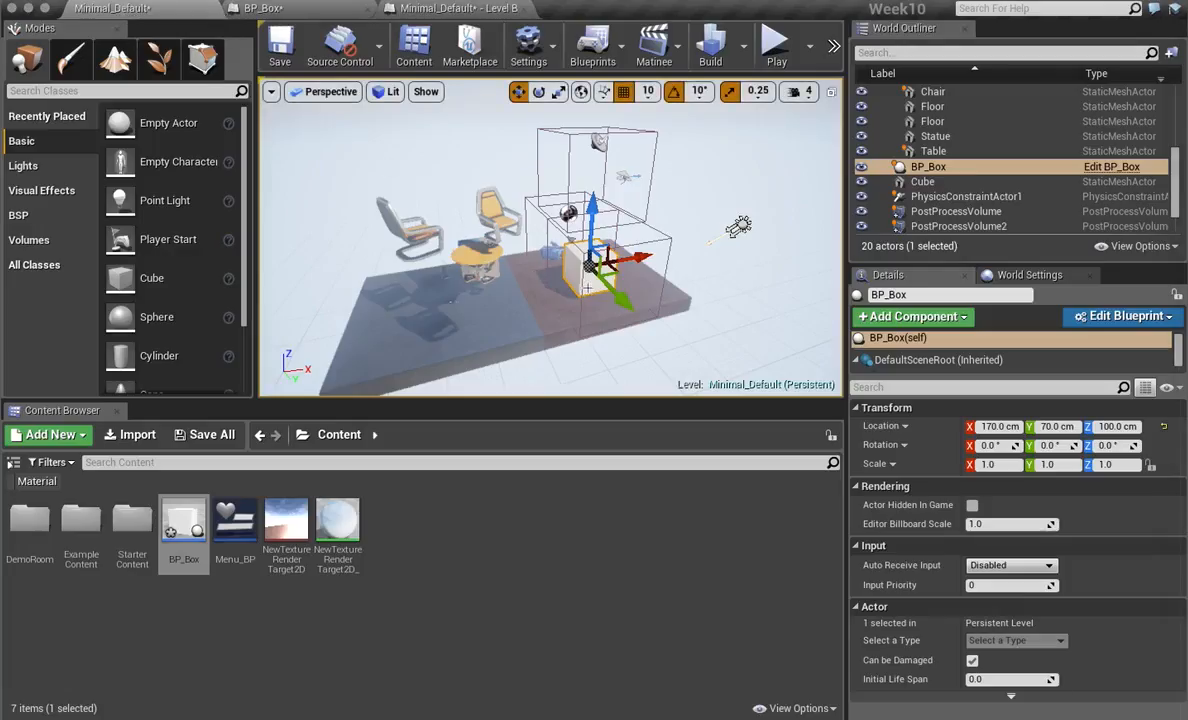
Save the level and the BP_Box blueprint, and reopen Max with the edits from its crashed session recovered.
key(super+s)
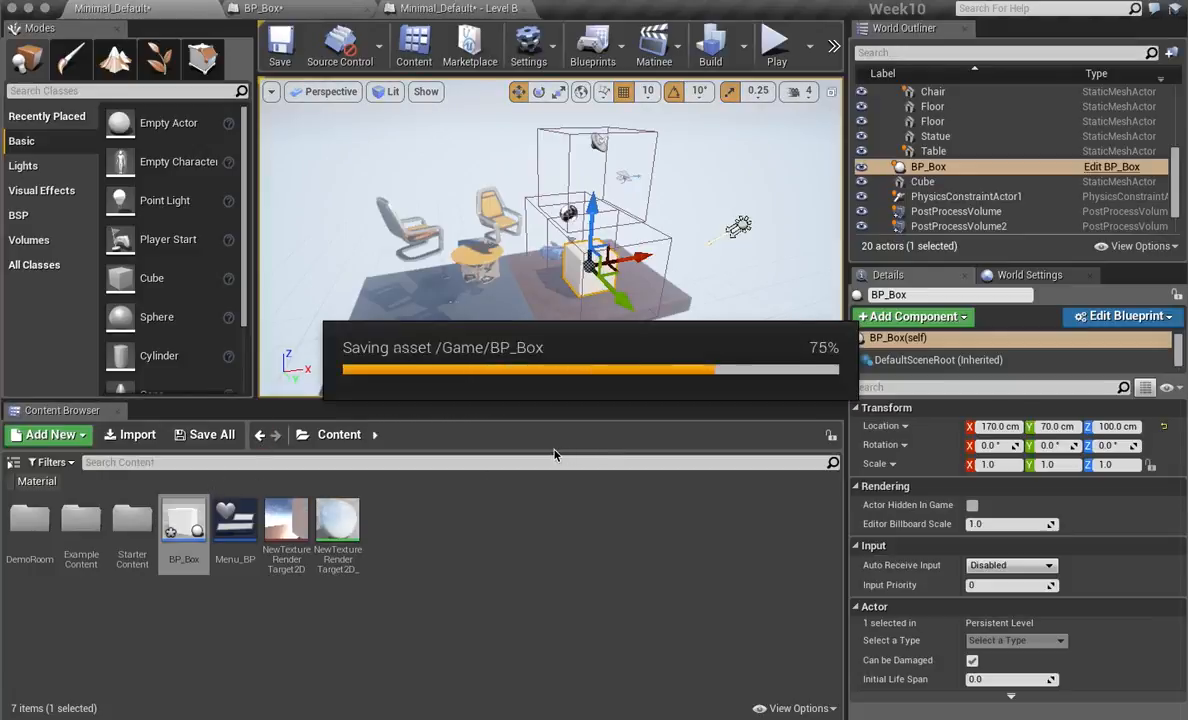
mouse_move(1182, 477)
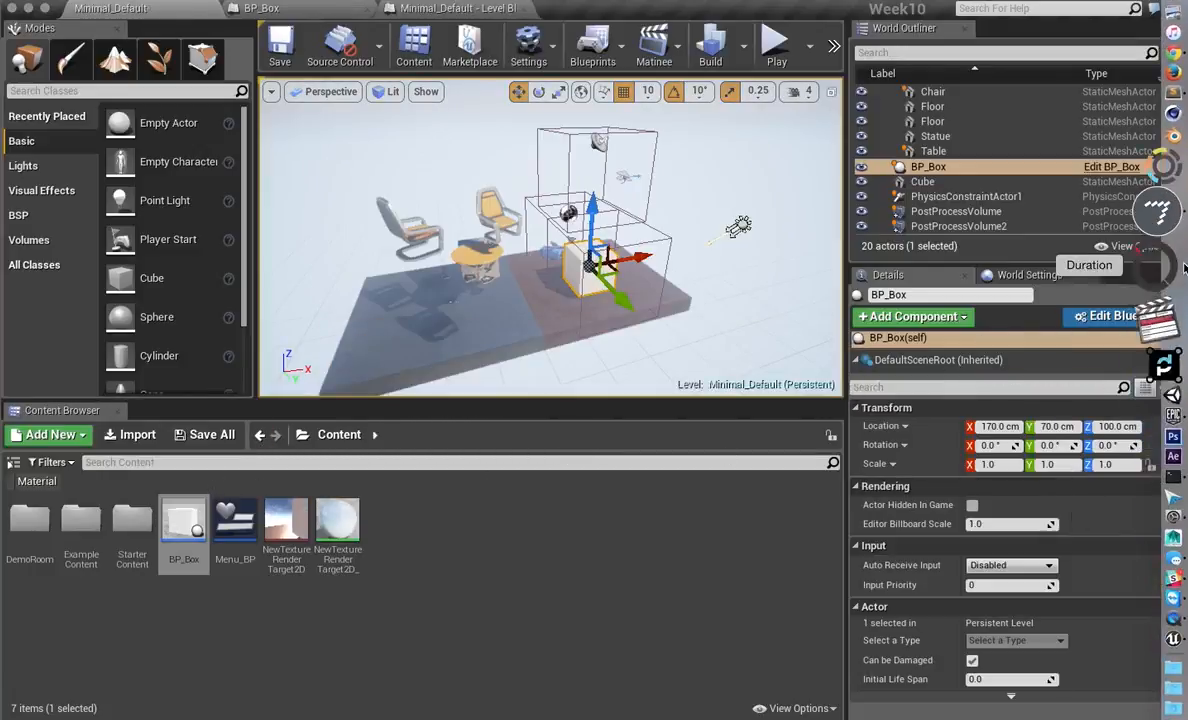
click(1162, 238)
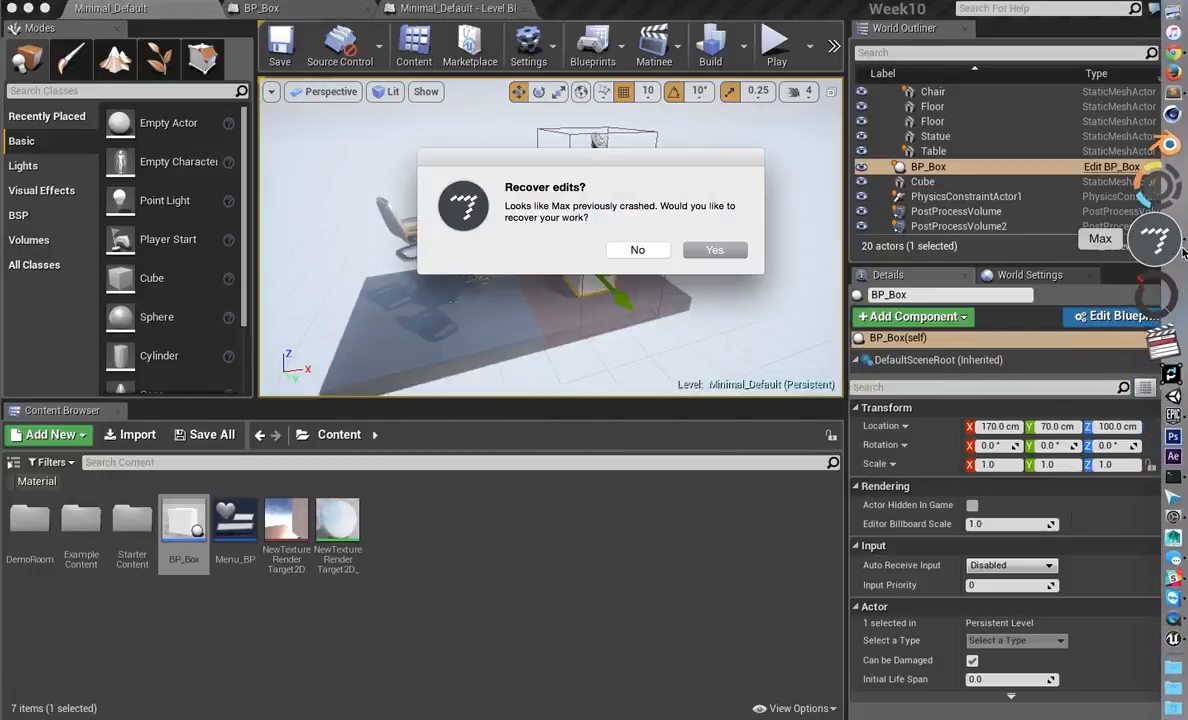
click(715, 251)
drag(771, 228, 1043, 334)
Play the level in the viewport and arrange the Max patch window so the scene and the number boxes are both visible.
drag(831, 8, 791, 8)
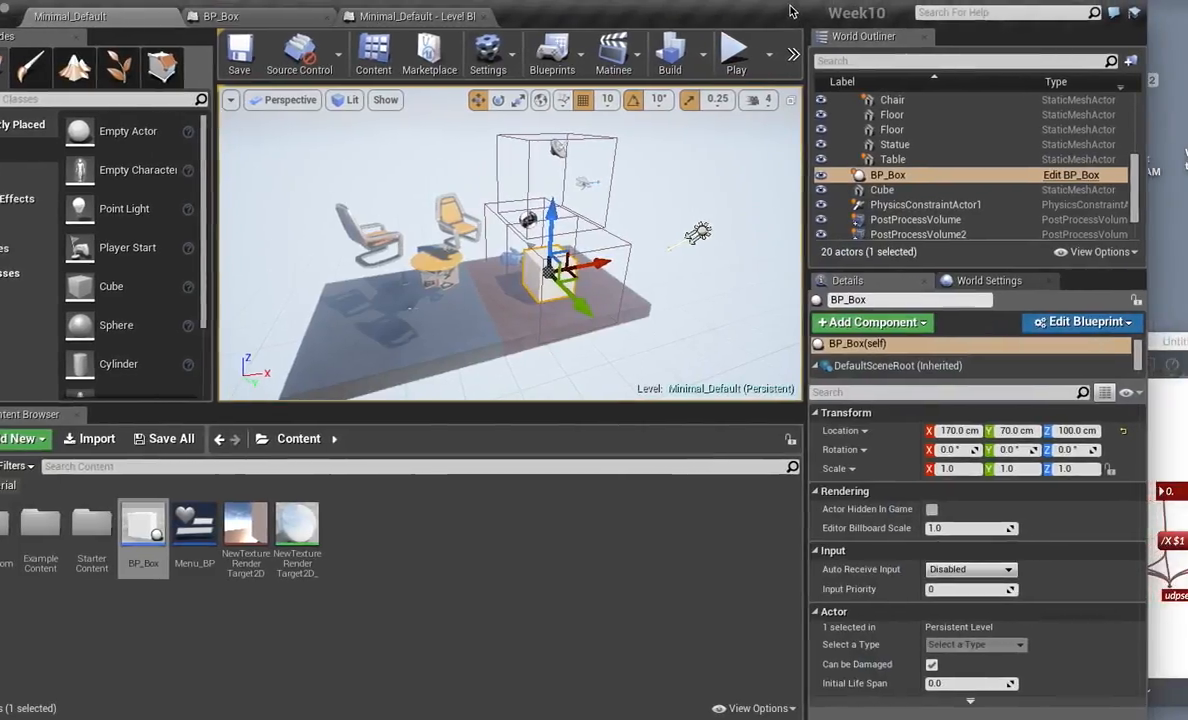
click(736, 52)
drag(1164, 368, 936, 335)
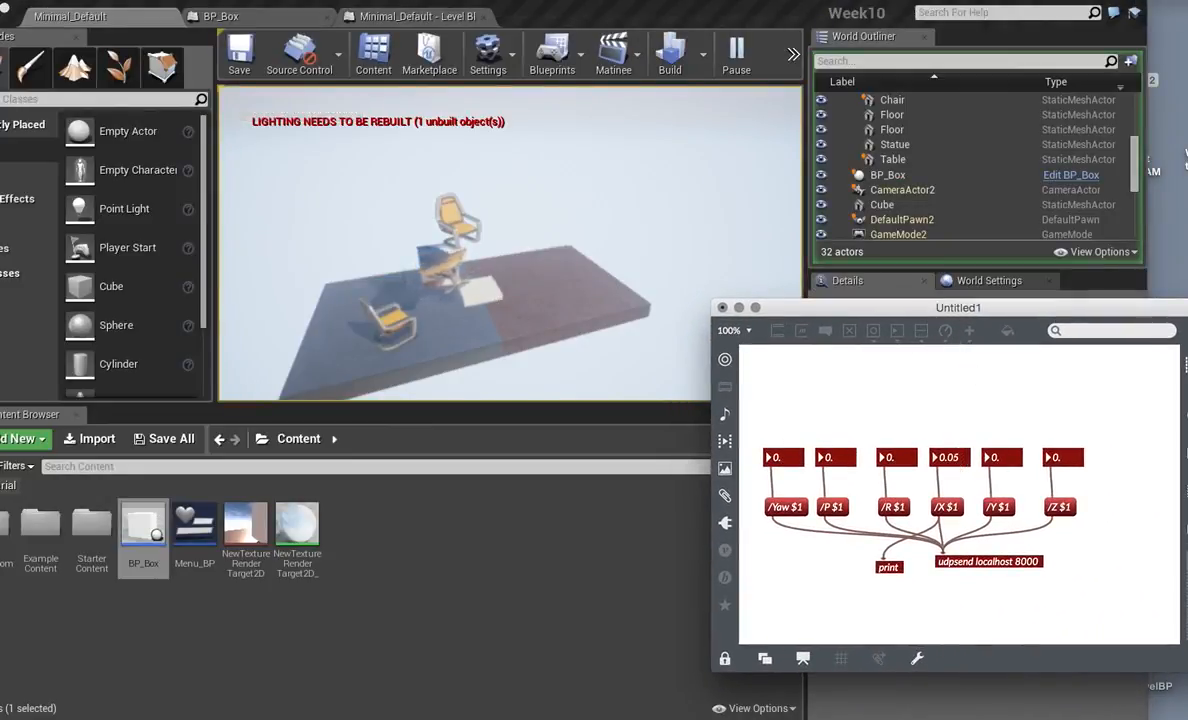
Move the cube in the running level by setting the Max number boxes for /X to 90, /Y to 121 and /Z to 184.
drag(951, 457, 951, 367)
drag(945, 459, 1001, 336)
drag(1058, 462, 1032, 505)
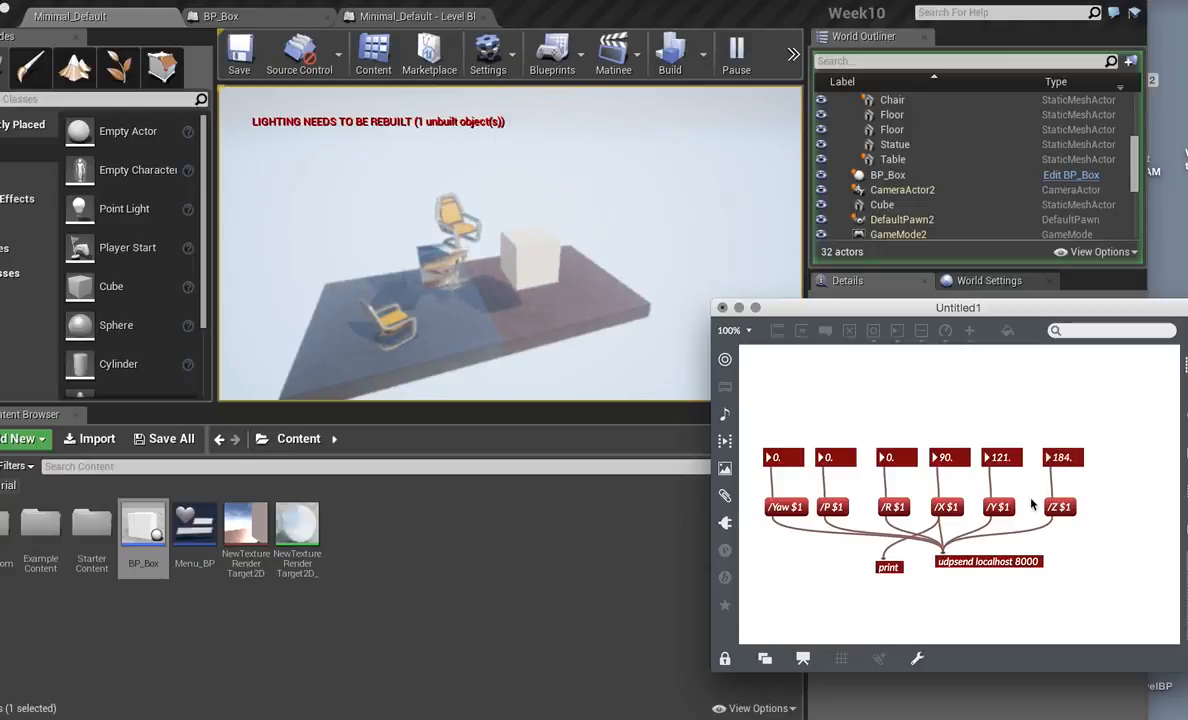
Unlock the Max patch for editing.
key(super+e)
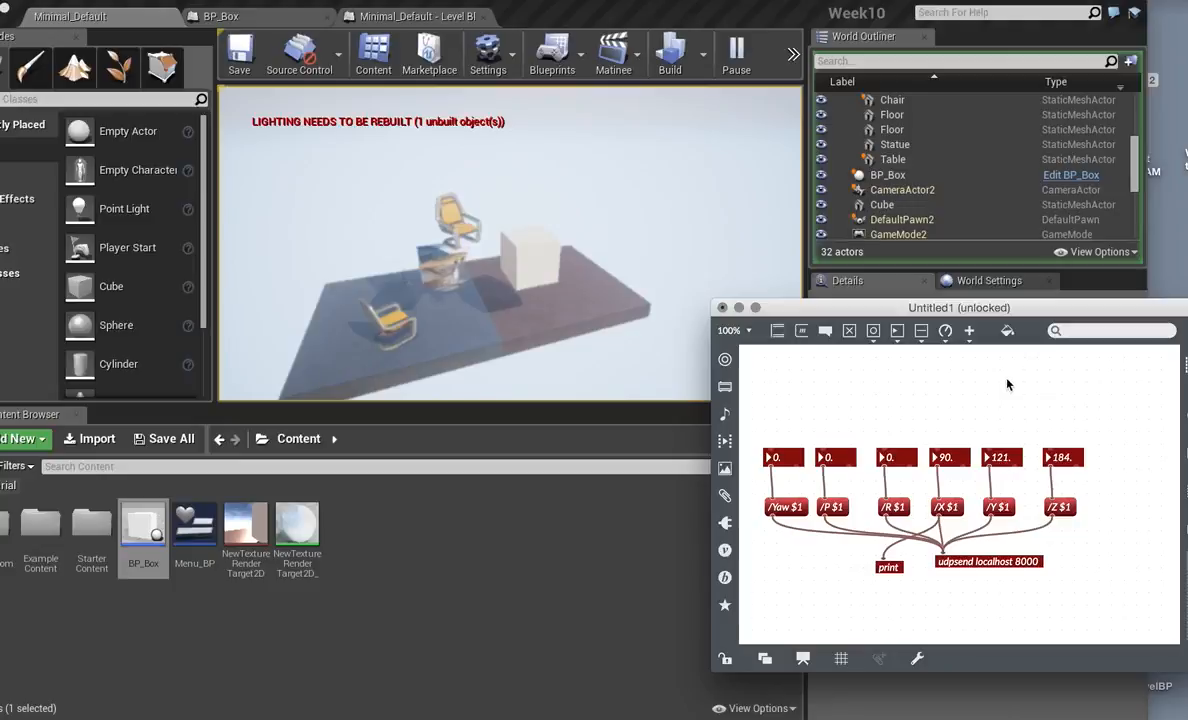
Add an ezadc~ audio input object to the patch and place it above the number boxes.
right_click(1006, 378)
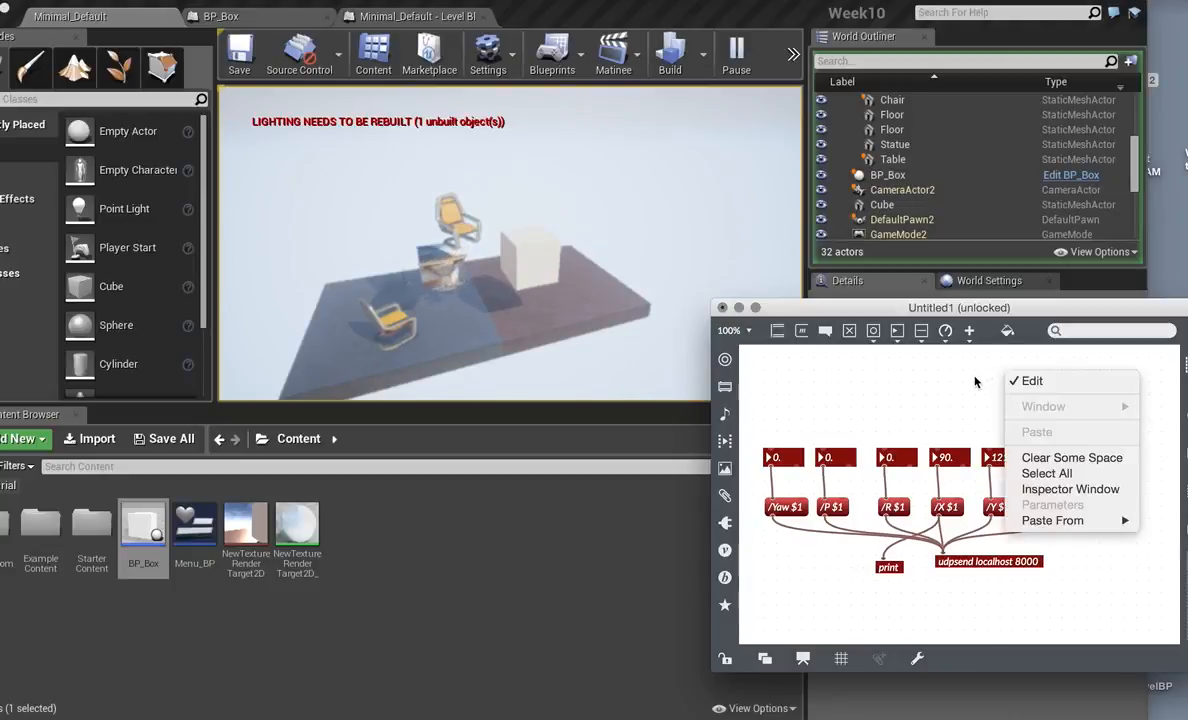
click(975, 381)
key(n)
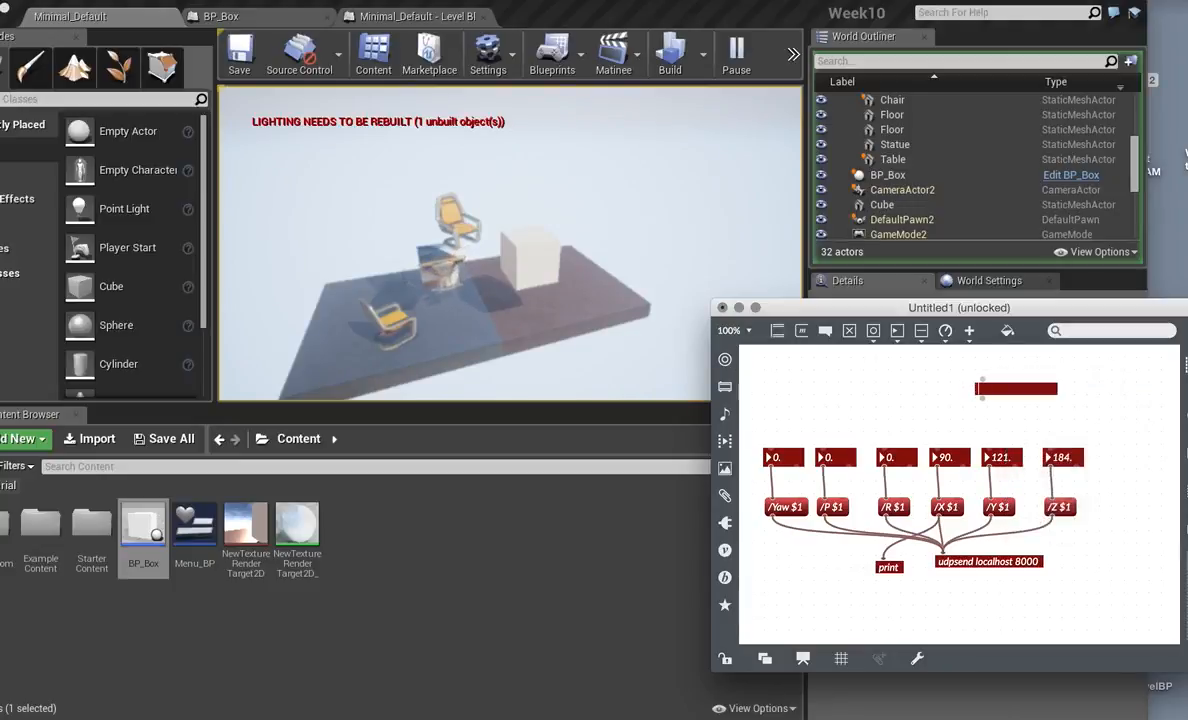
text(ezadc~)
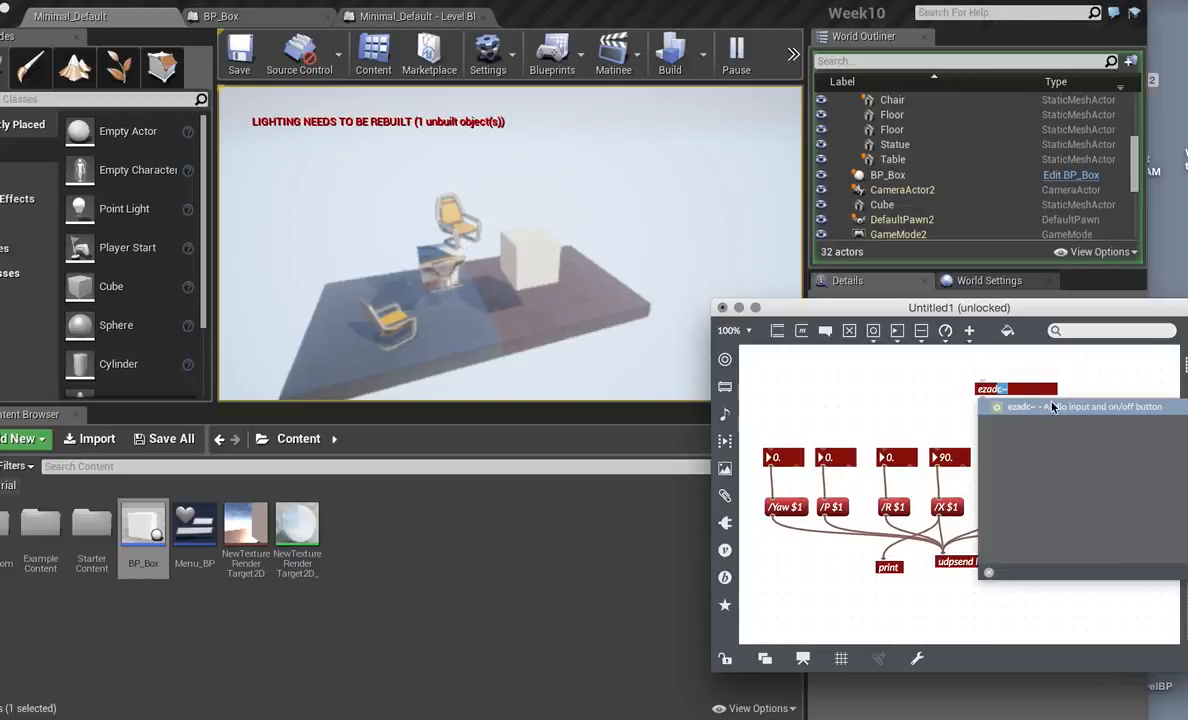
click(1055, 412)
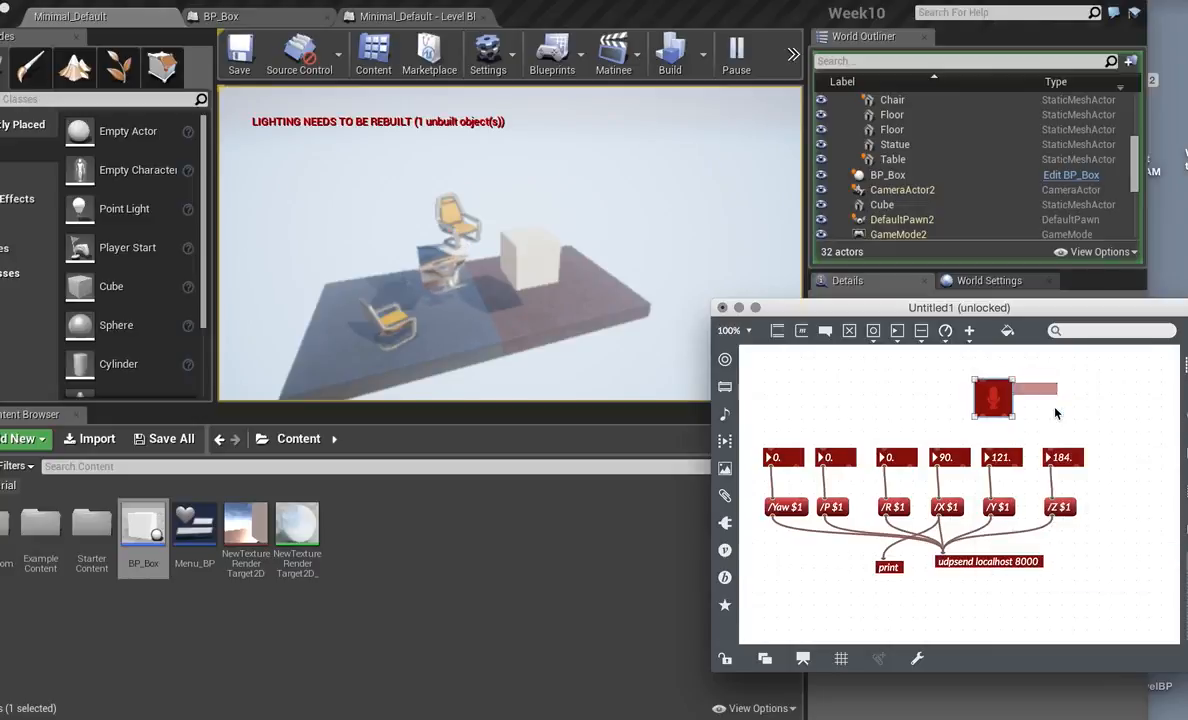
drag(977, 400, 1054, 370)
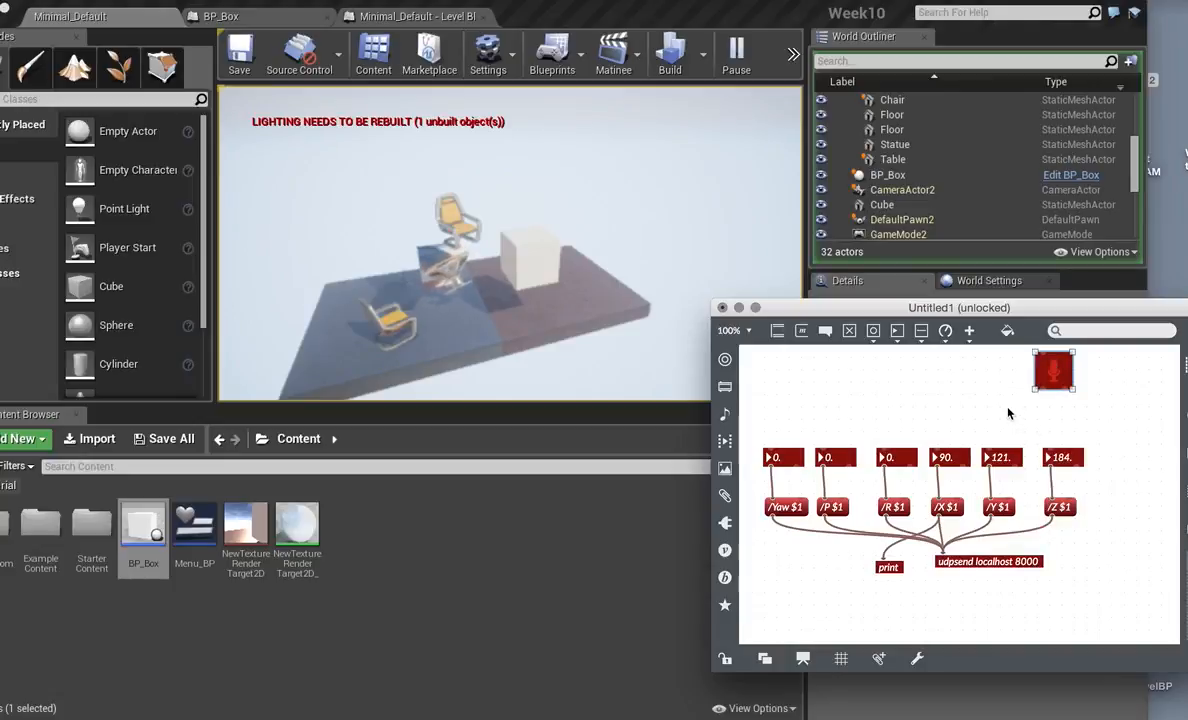
Add a peakamp~ object with an output interval of 33 ms below the audio input.
text(npeakamp~)
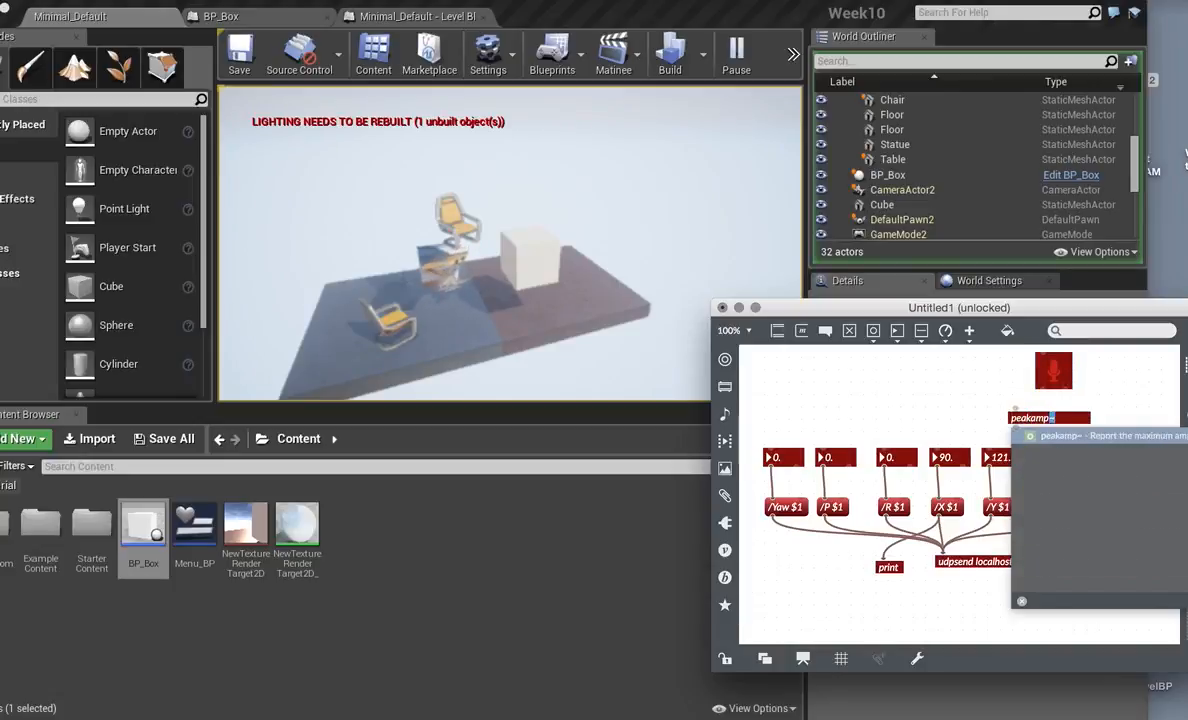
key(Return)
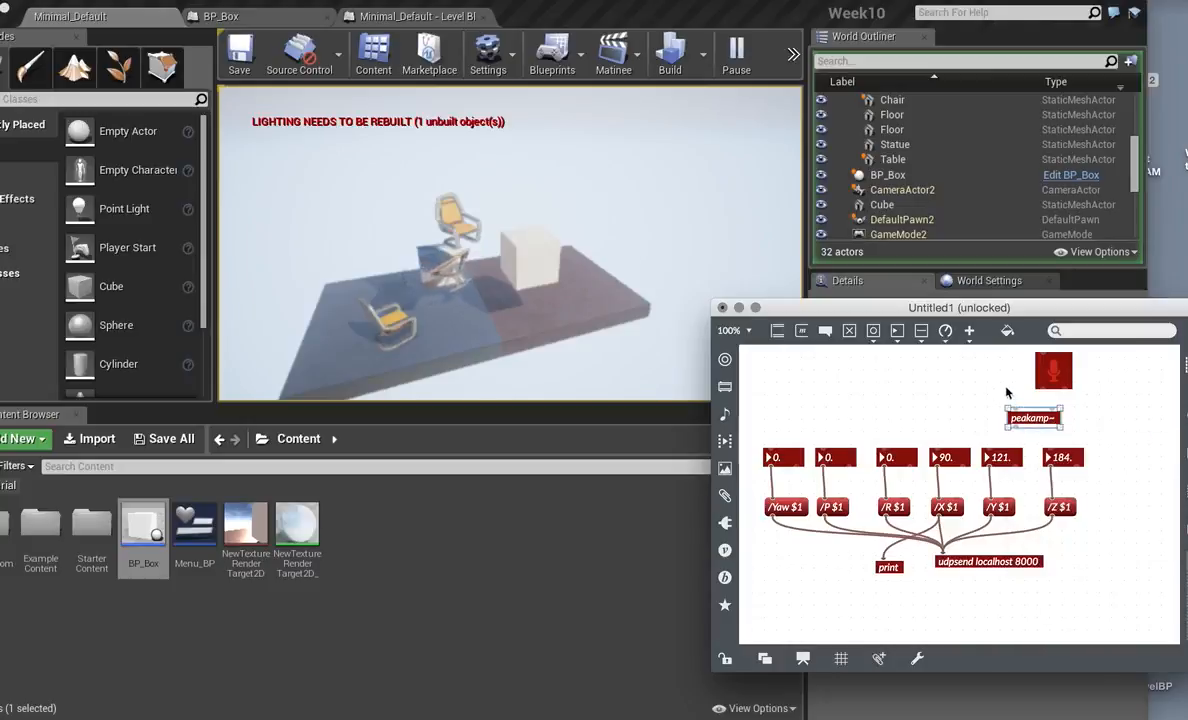
double_click(1048, 419)
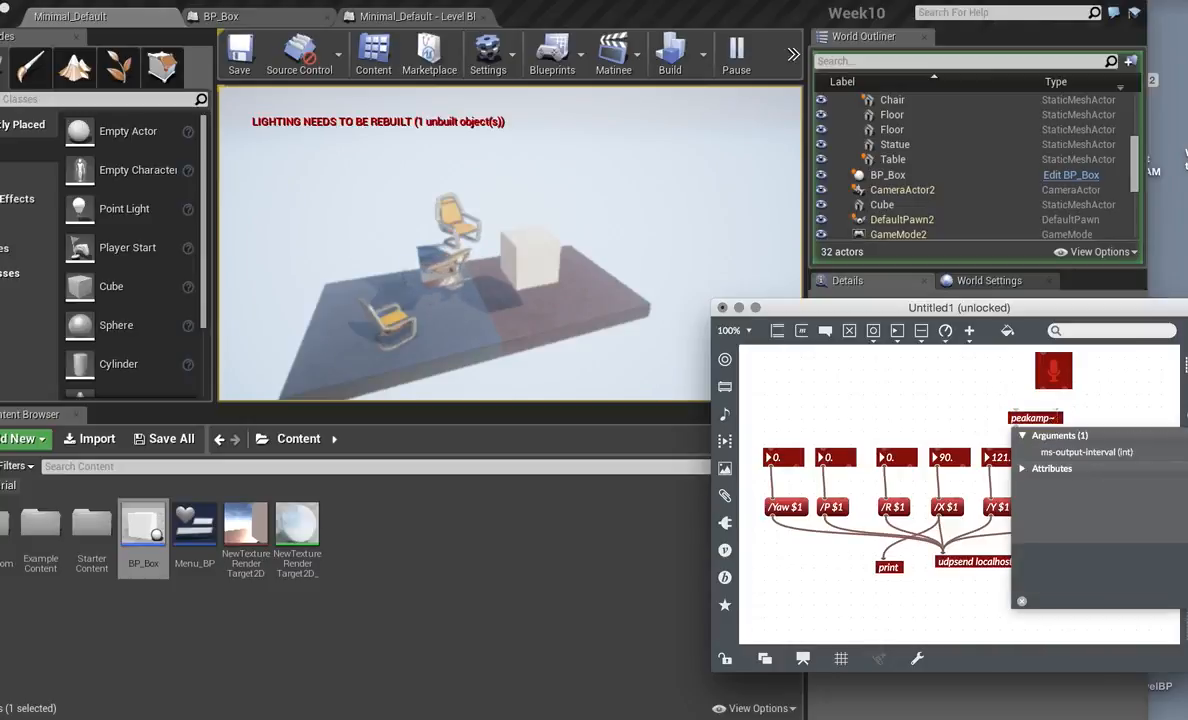
click(988, 384)
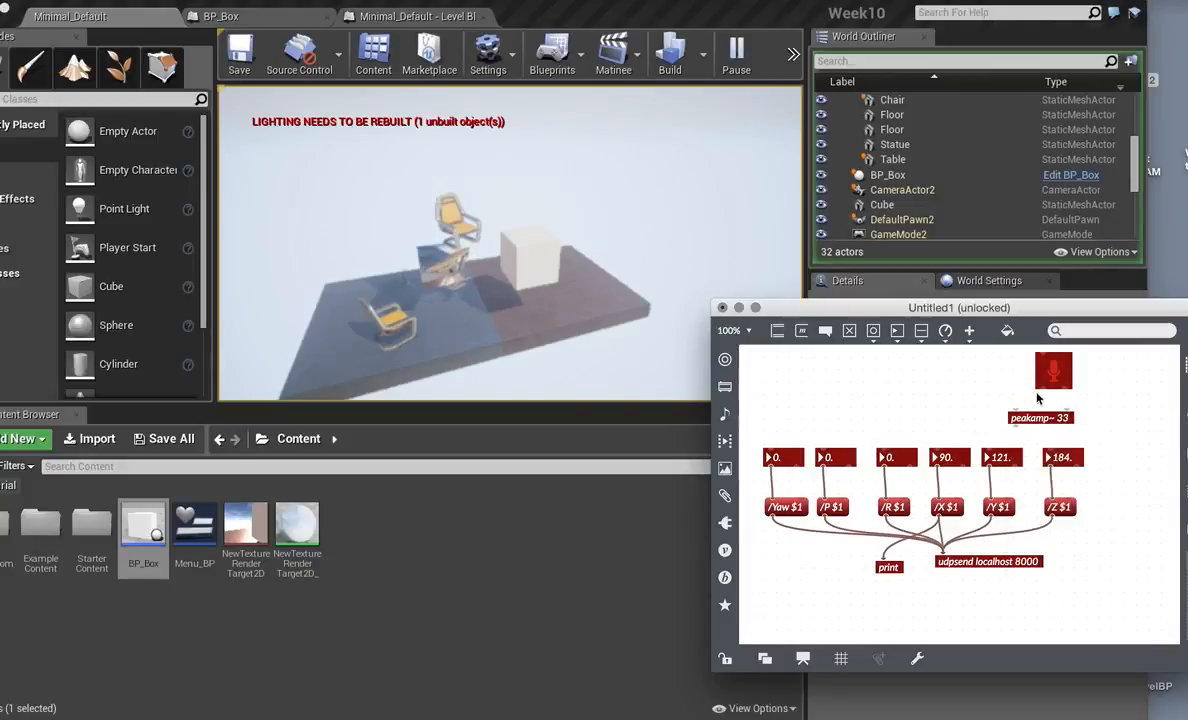
Connect ezadc~ to peakamp~ 33 as a pair above the /Y column, and shift the rest of the patch down to make room.
drag(1030, 424, 1060, 410)
drag(1098, 368, 1035, 406)
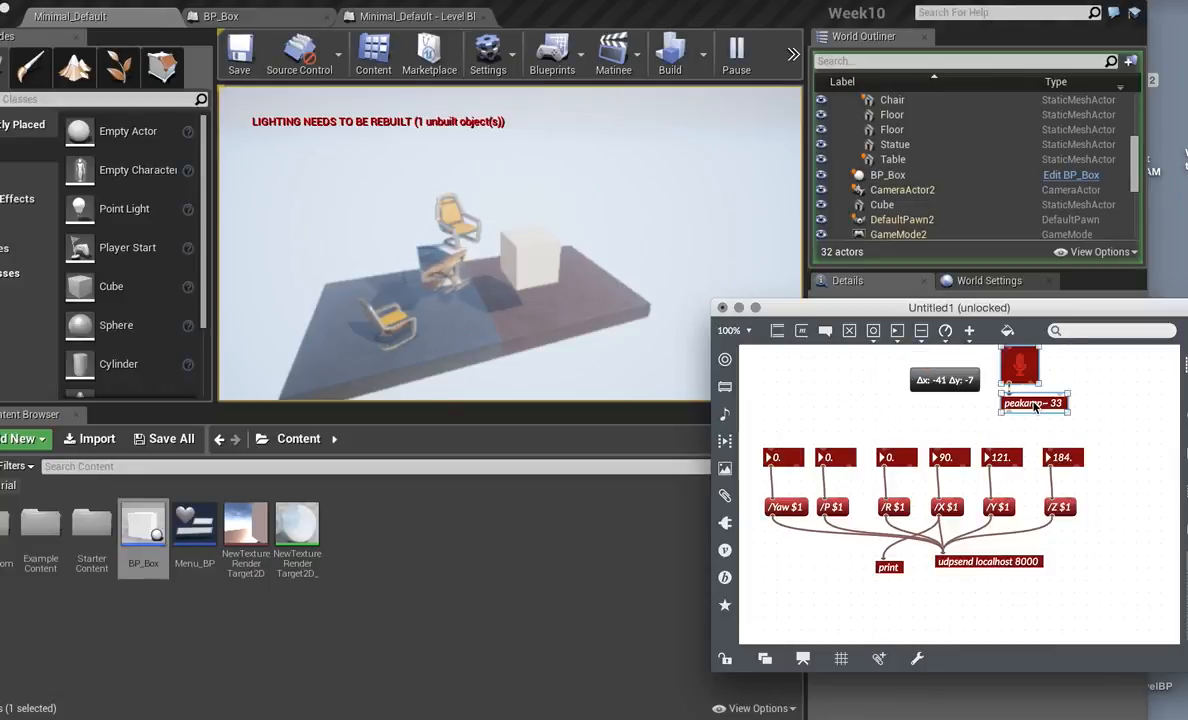
drag(1114, 447, 748, 595)
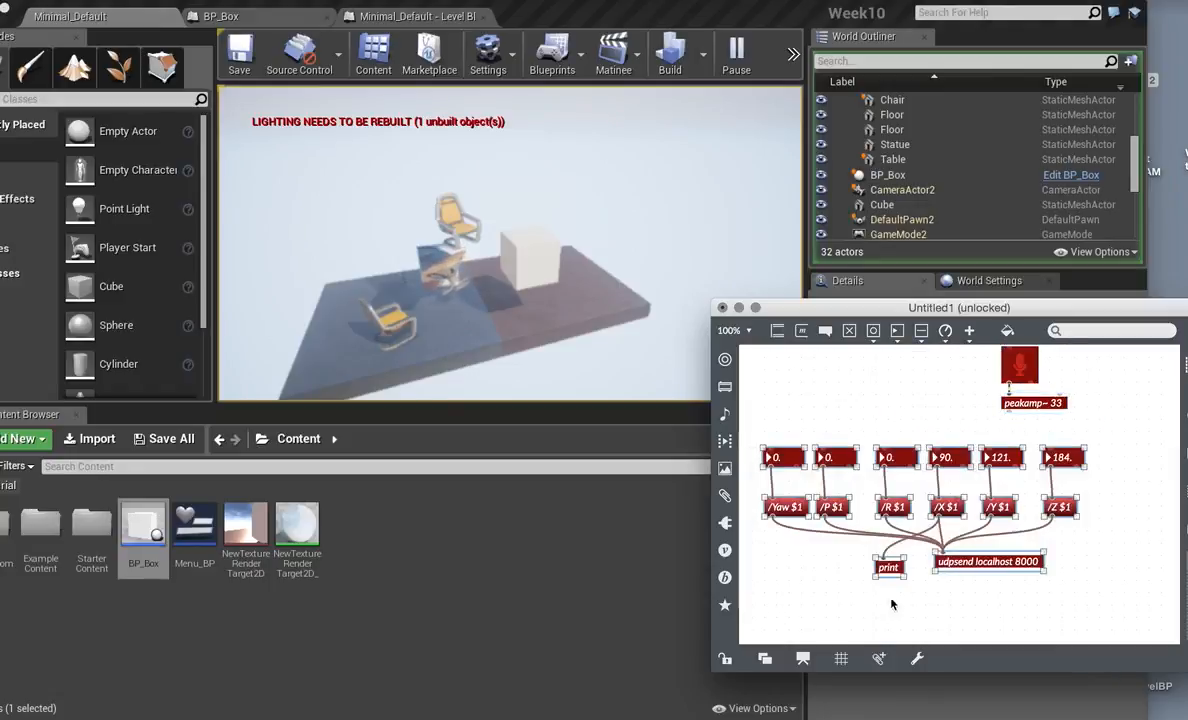
drag(962, 565, 962, 600)
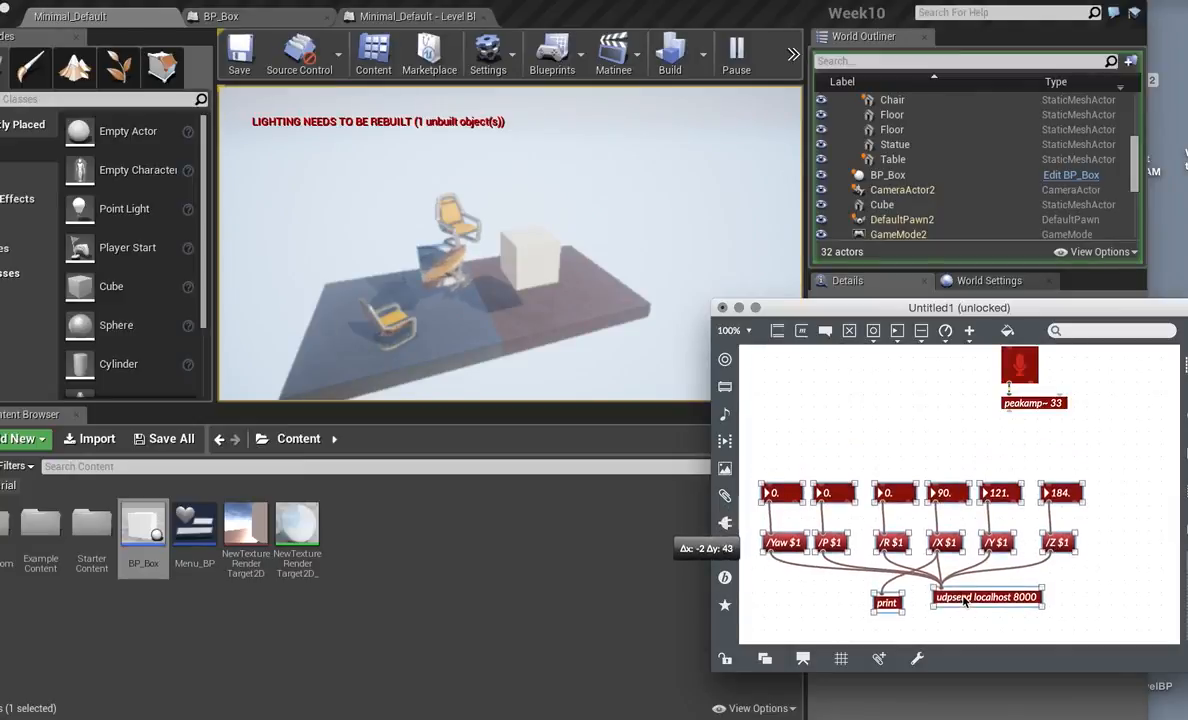
Add a scale 0. 1. 0. 1000. object wired between peakamp~ and the /Z number box, and lock the patch with audio input on.
click(1014, 428)
text(nscale 0. 1. 0. 1000.)
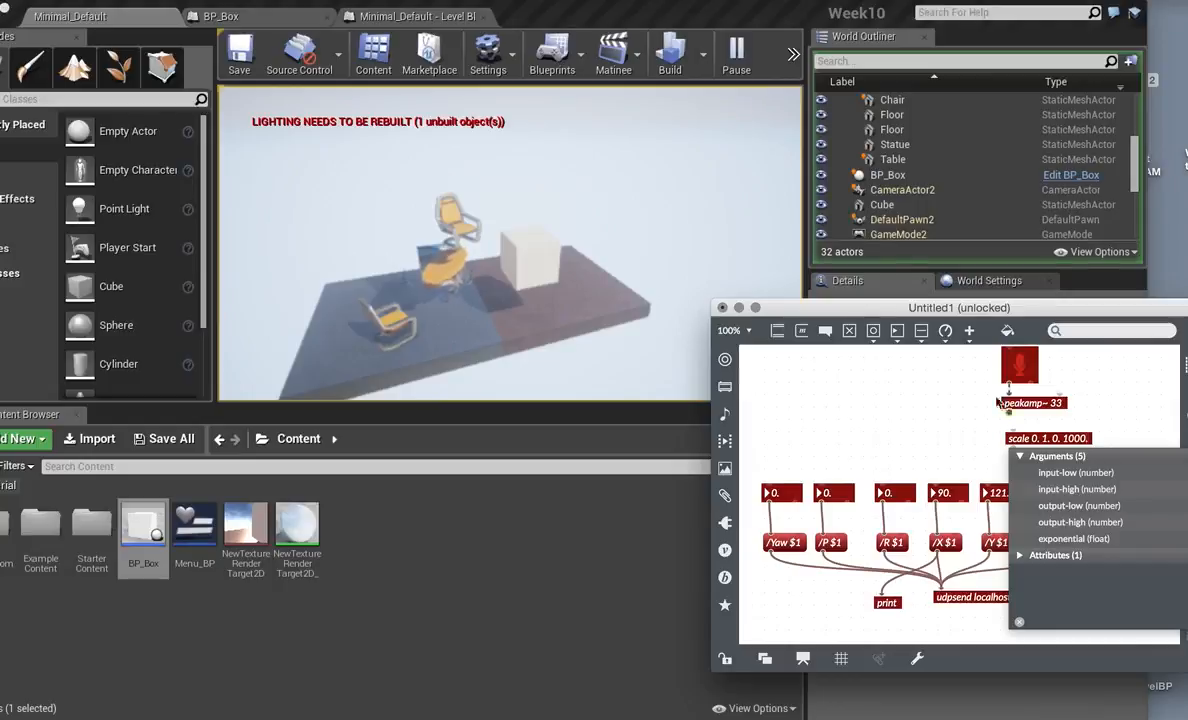
click(985, 408)
drag(1008, 409, 1009, 404)
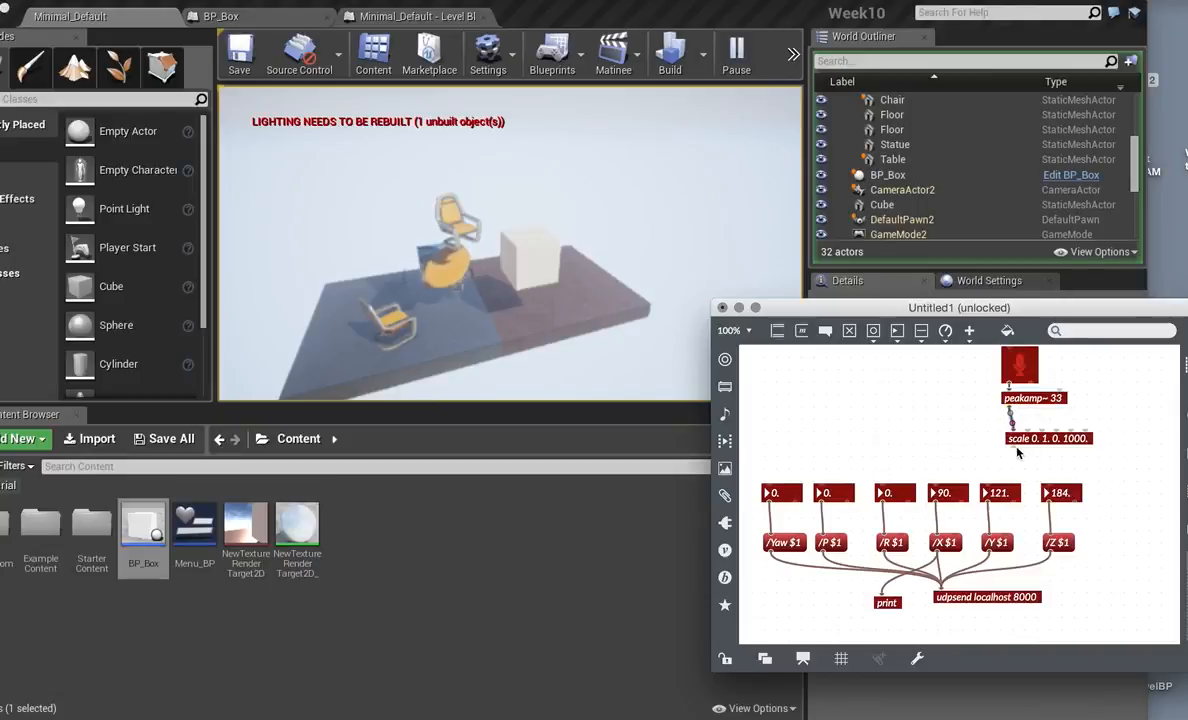
key(super+e)
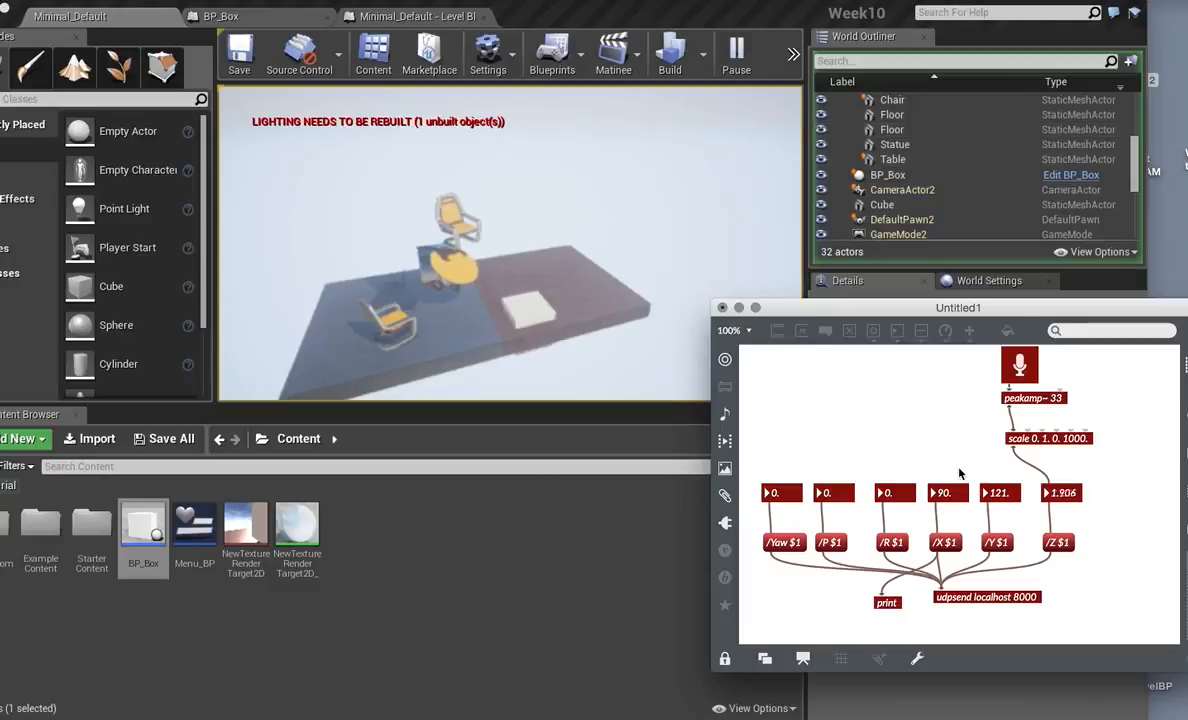
Lower the /Y number box to 29 and the /X number box to 0, and stop the play session in the level editor.
drag(1003, 497, 1003, 589)
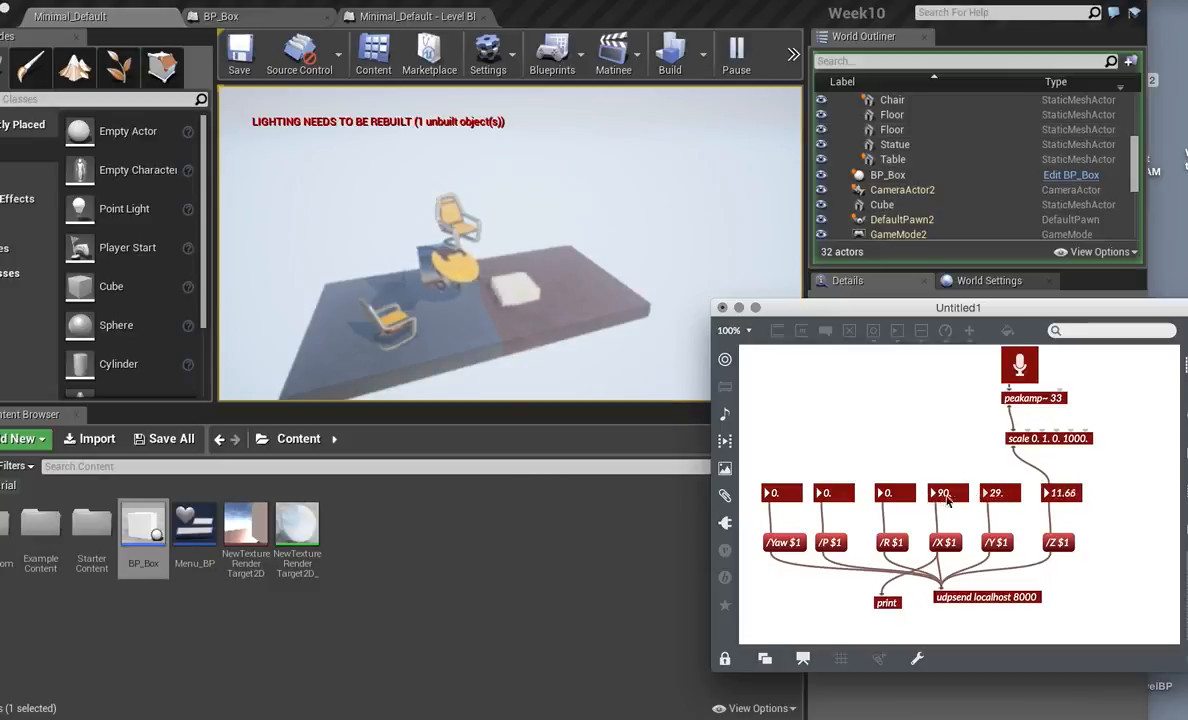
drag(953, 497, 953, 569)
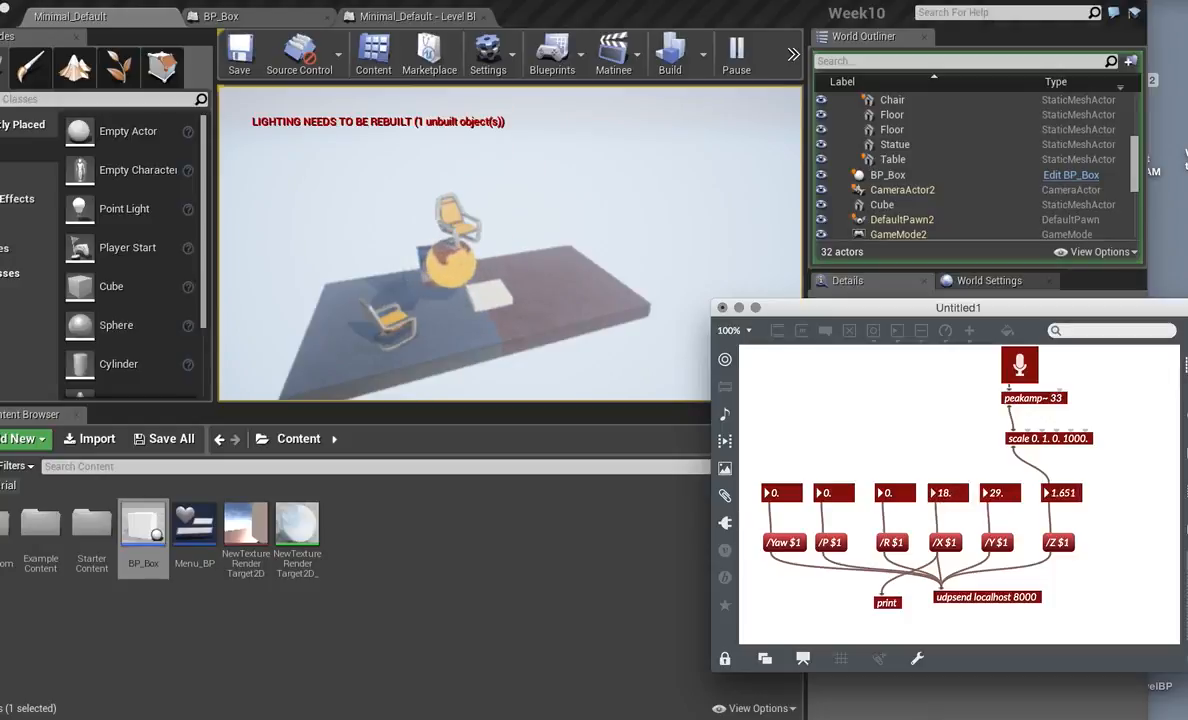
drag(950, 499, 950, 517)
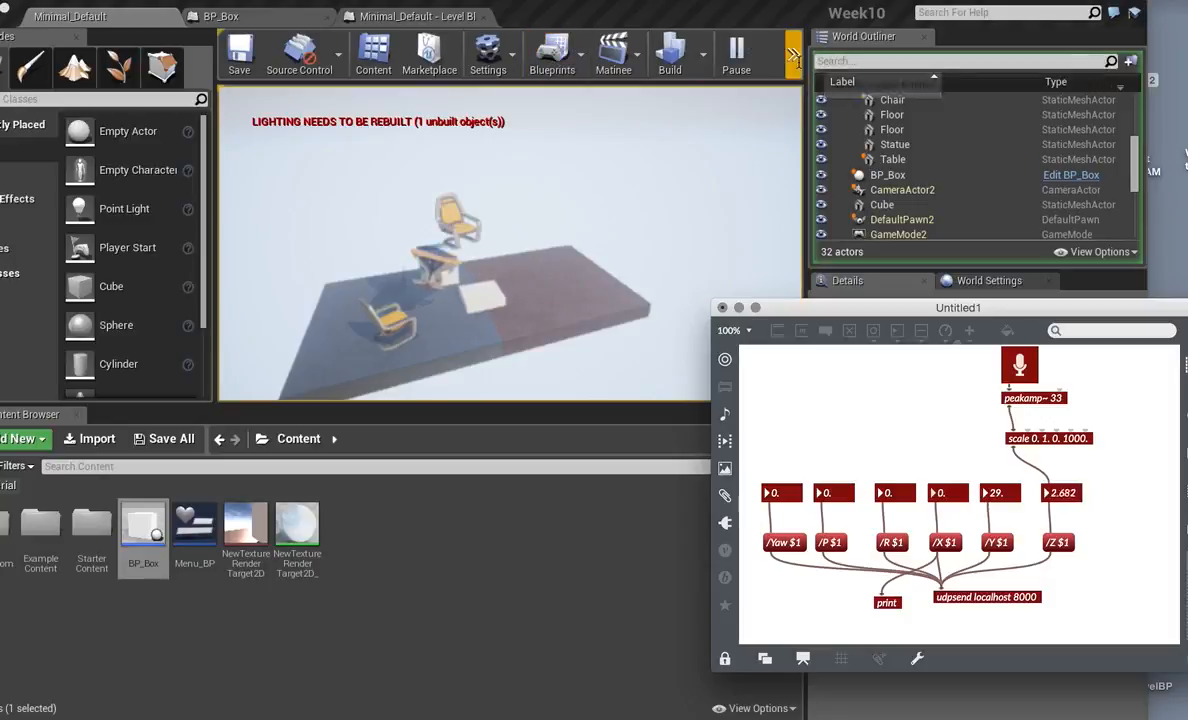
click(794, 55)
click(830, 82)
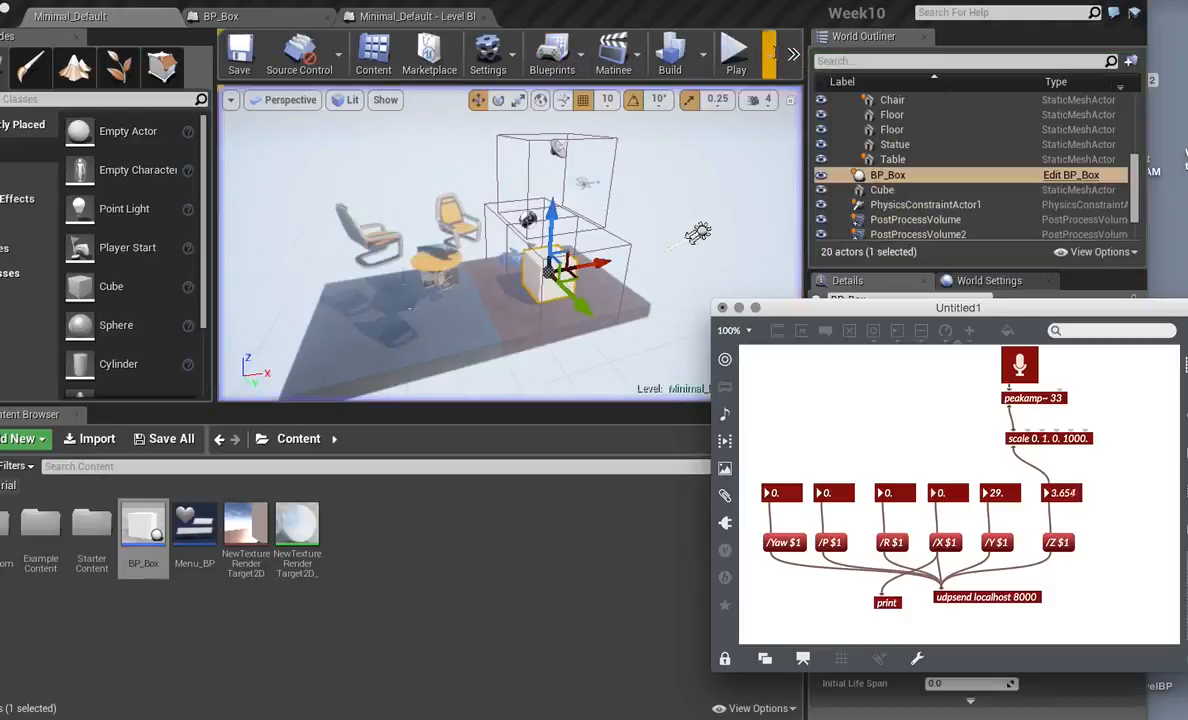
Bring up the TopicsList text file and review the list of topics.
drag(654, 17, 813, 20)
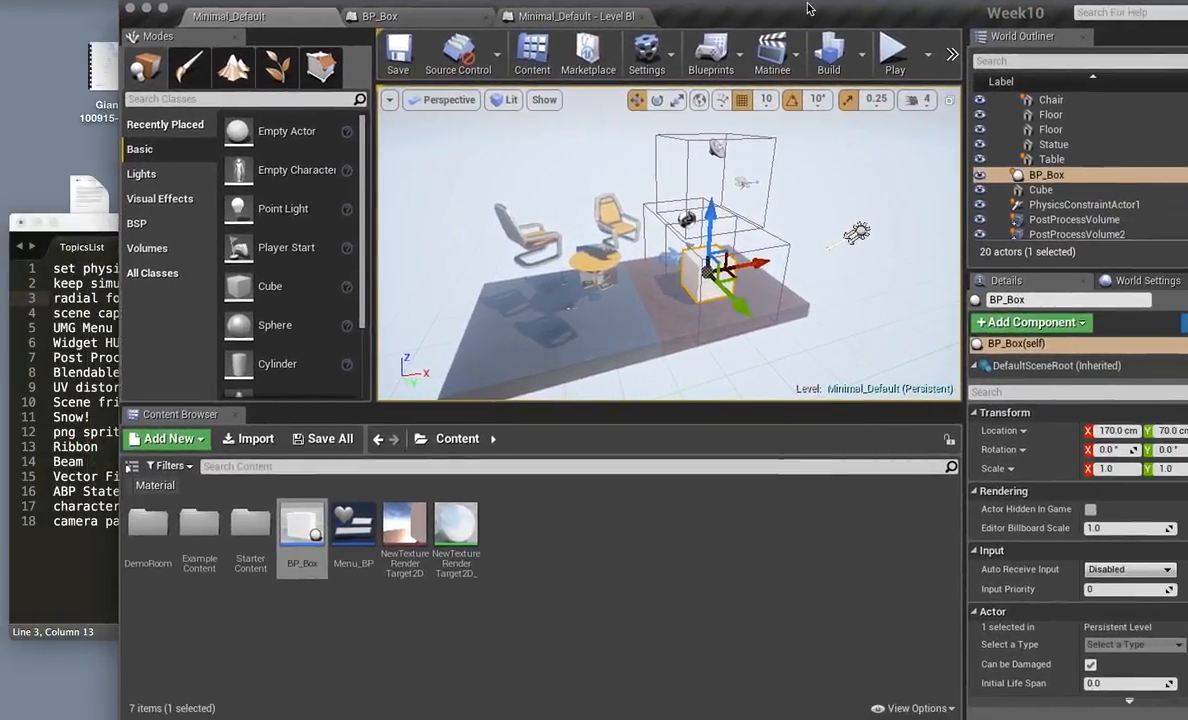
click(85, 499)
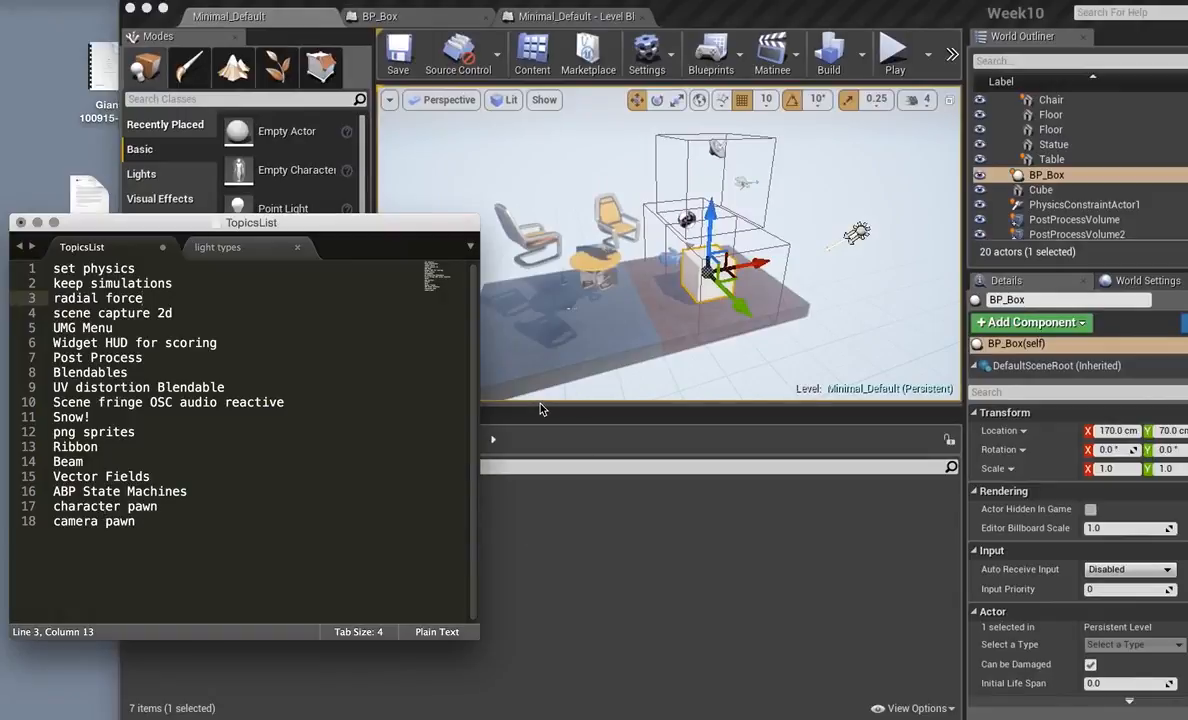
drag(738, 19, 607, 5)
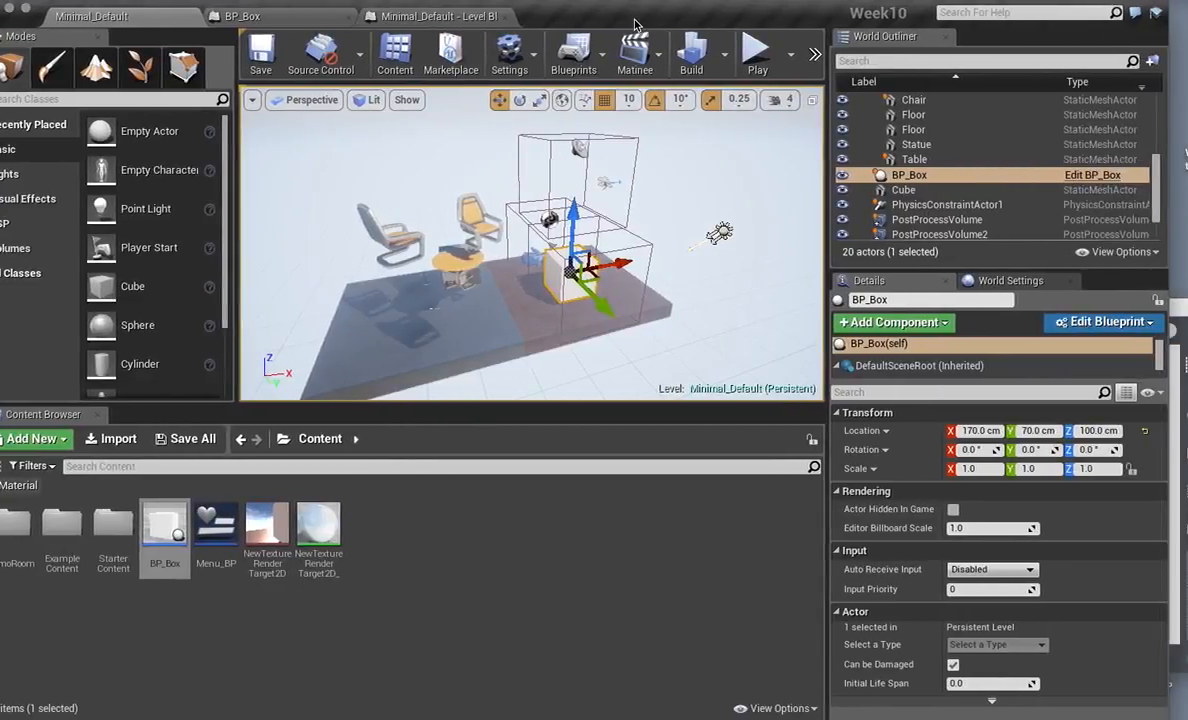
Switch back to the Max patch, move its window over the level editor, unlock it and add a ctlin object.
mouse_move(1165, 485)
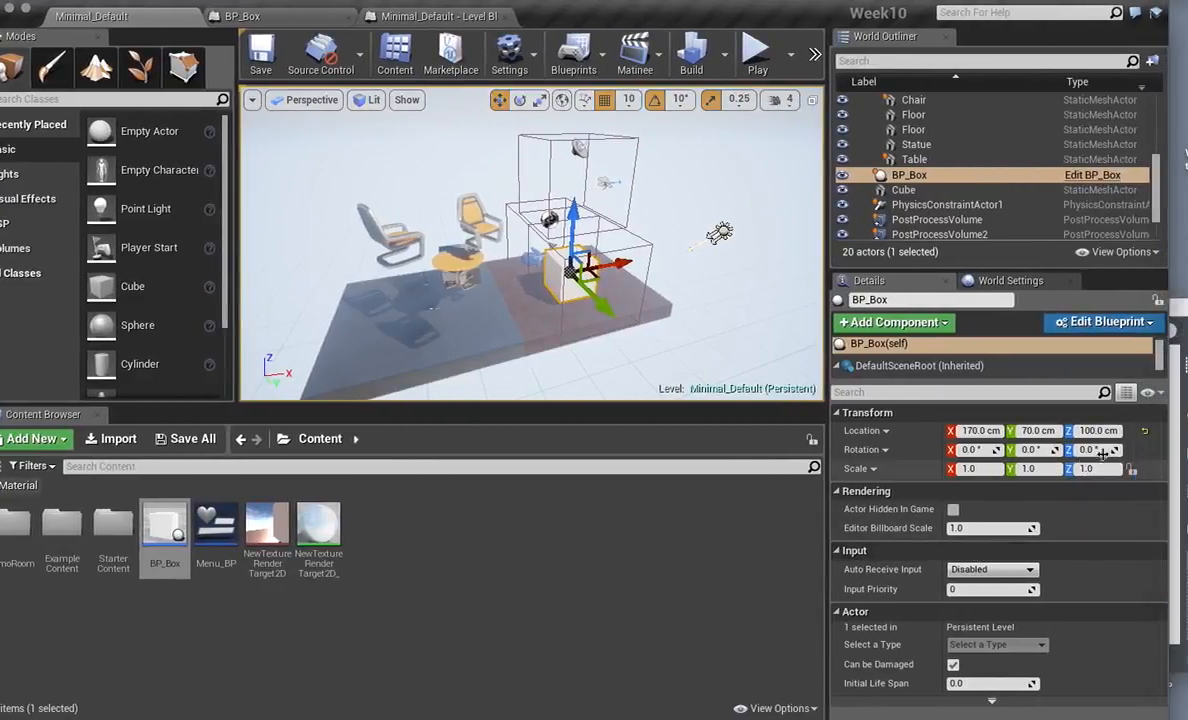
click(1177, 435)
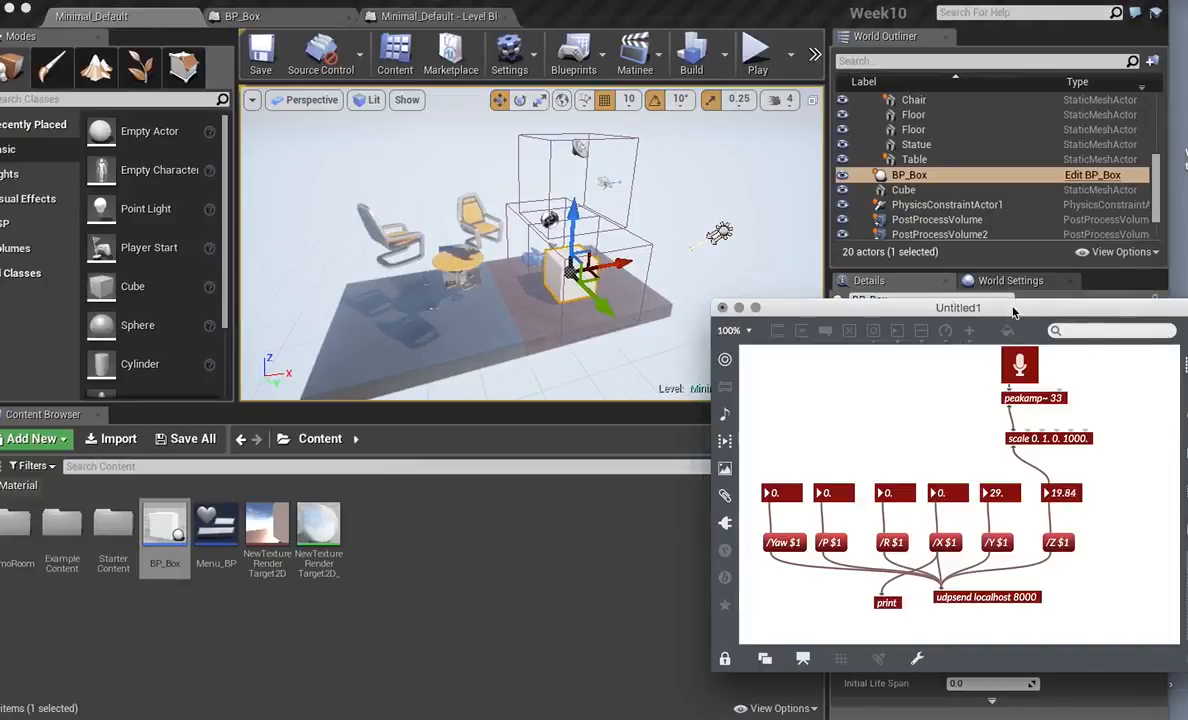
drag(1015, 311, 875, 167)
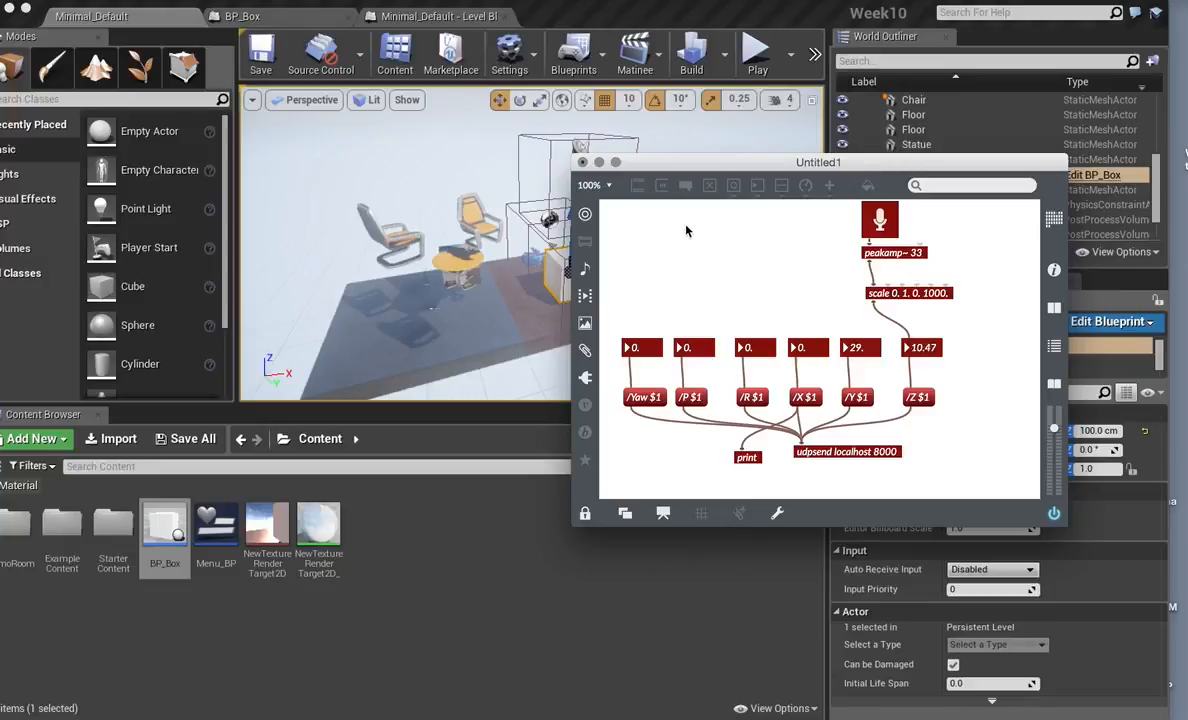
key(super+e)
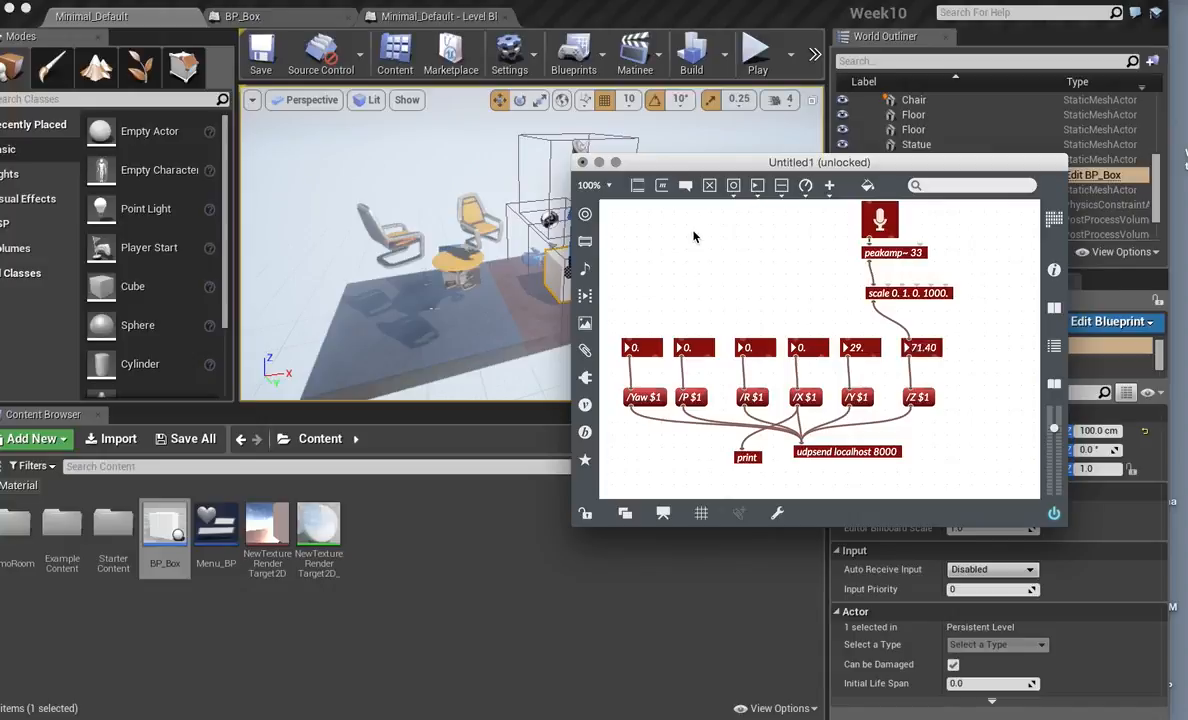
text(nctl)
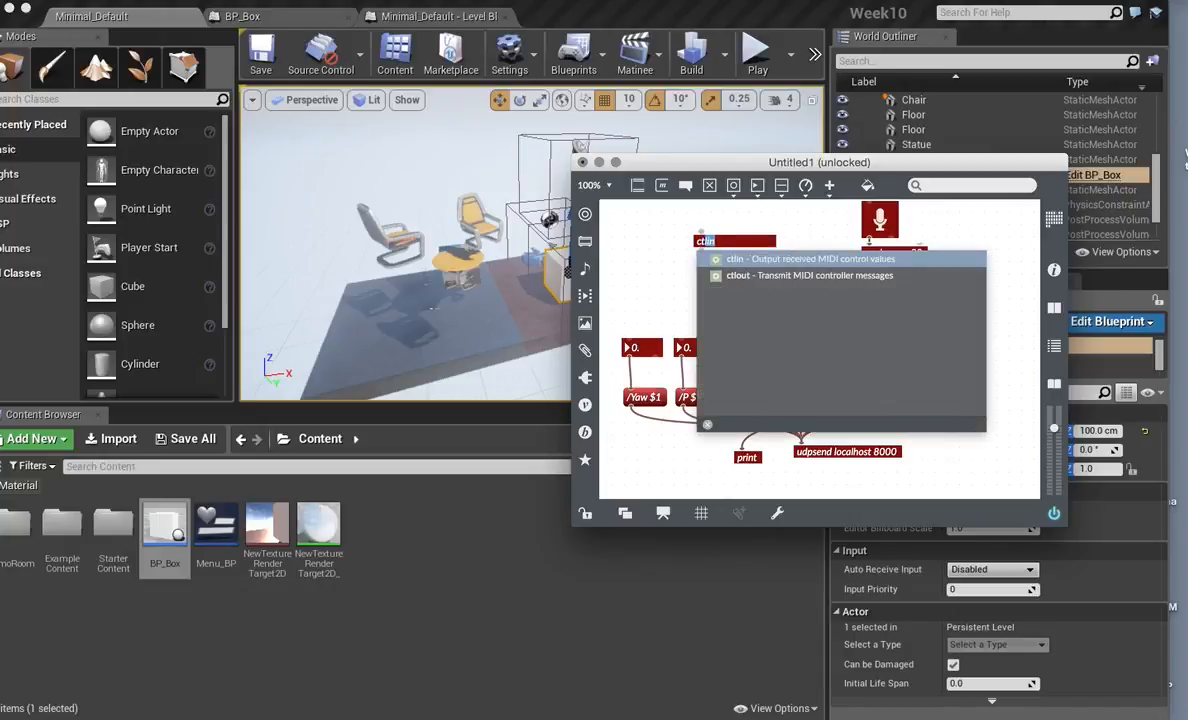
click(778, 262)
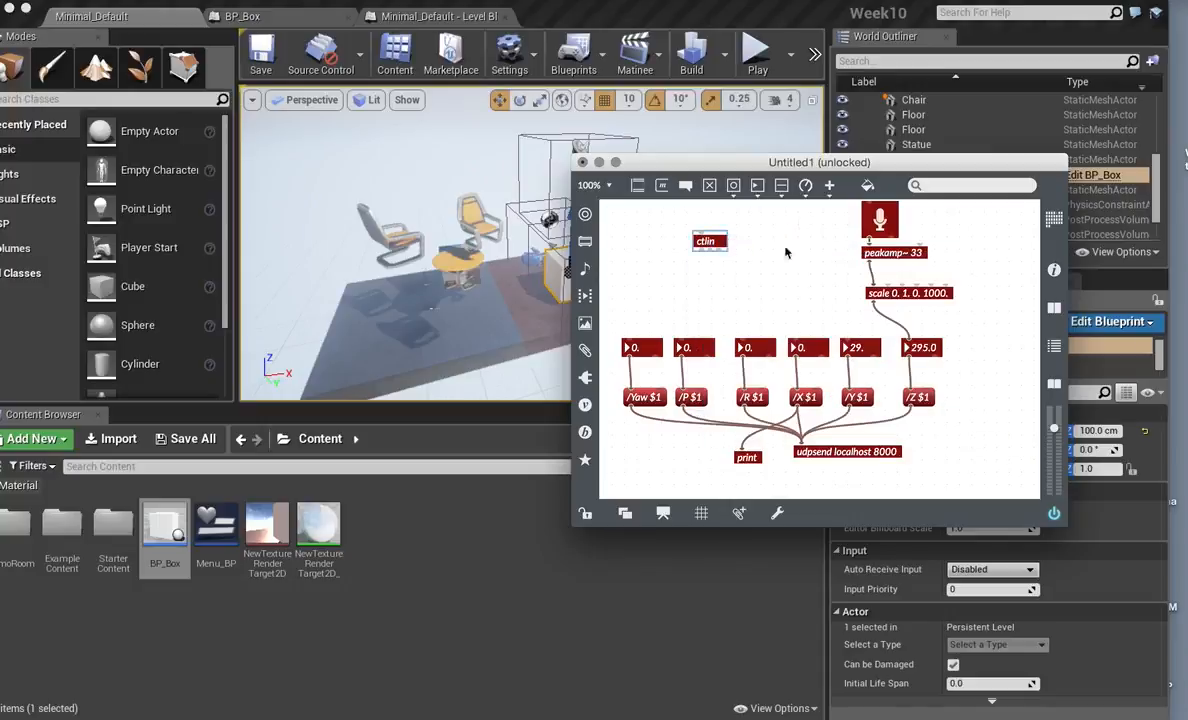
Widen the ctlin object so its outlets are spread further apart.
double_click(727, 247)
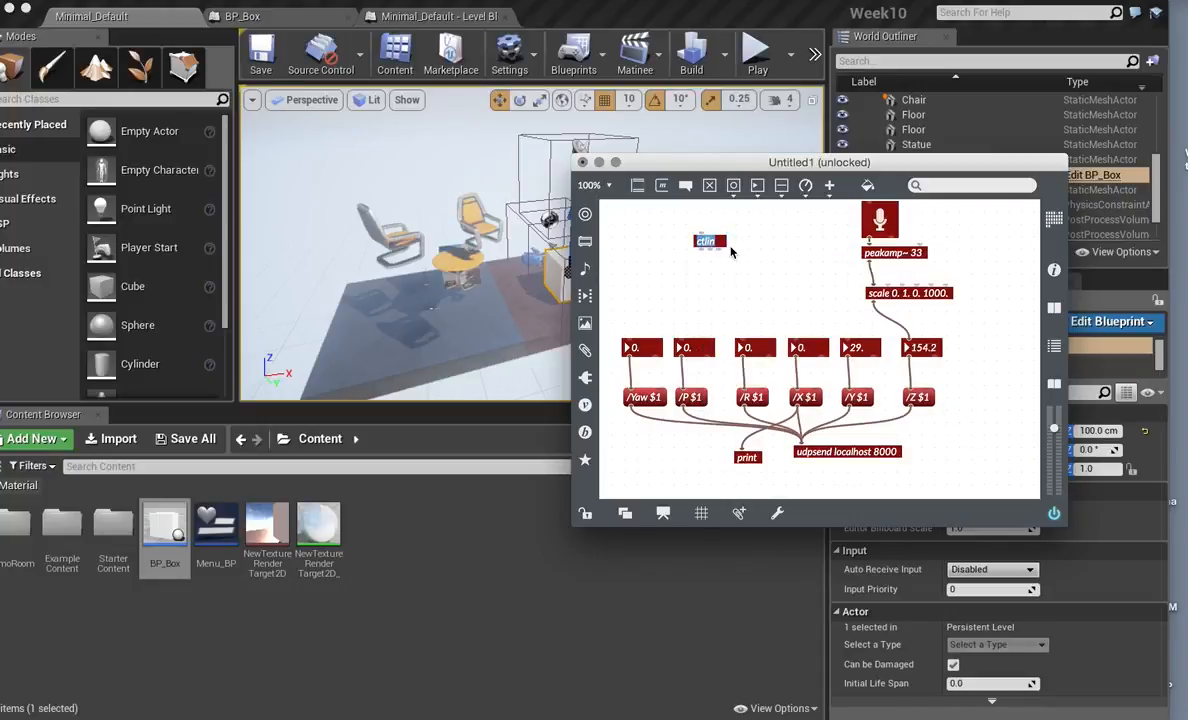
click(727, 254)
click(725, 244)
drag(727, 243, 822, 248)
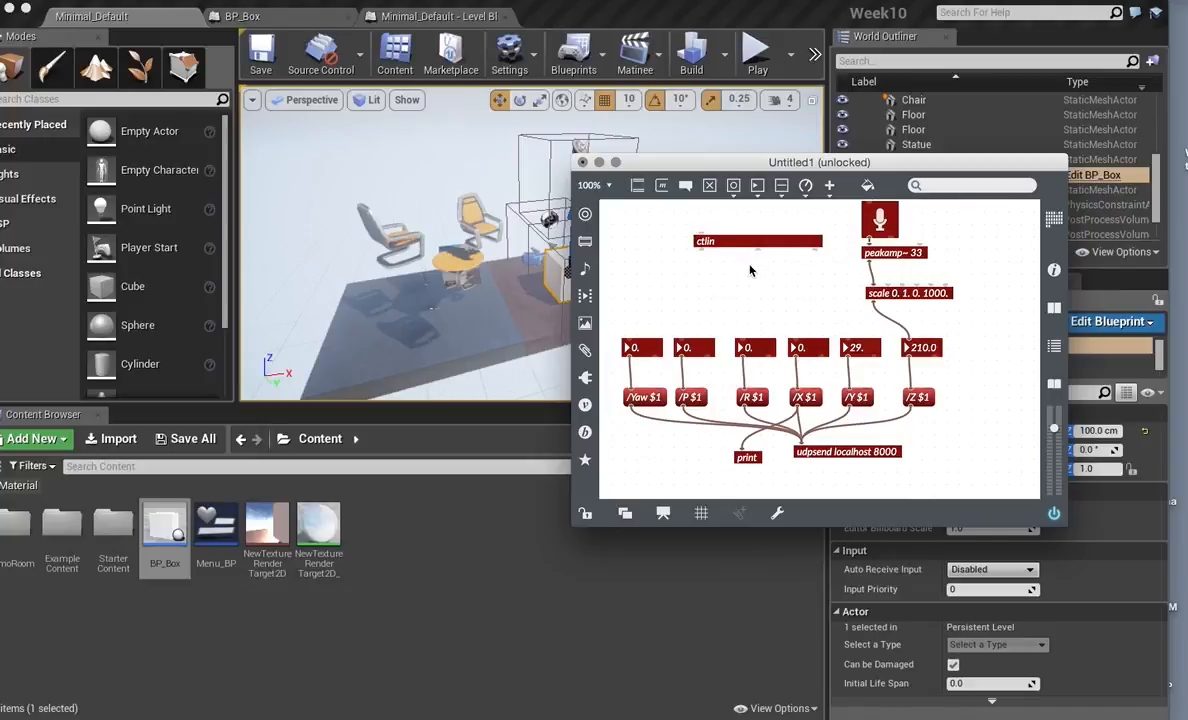
Move the ctlin object up and to the left, and connect its three outlets to three message boxes placed below it.
drag(761, 244, 715, 241)
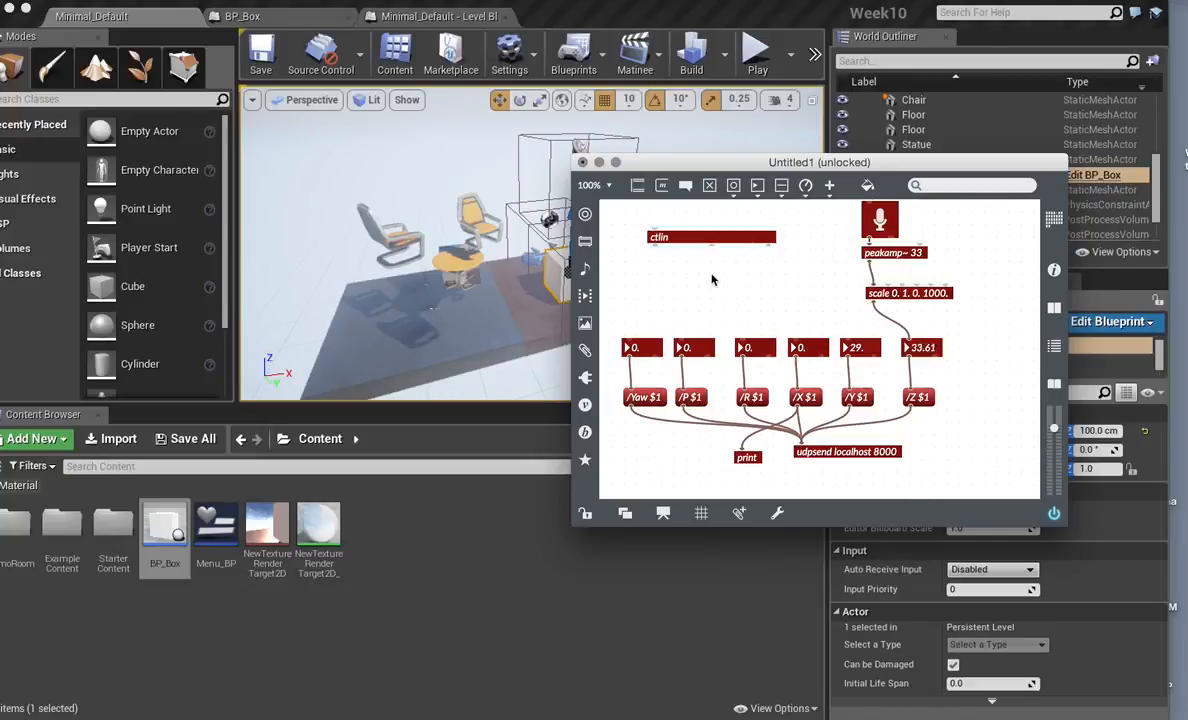
key(n)
drag(652, 247, 767, 280)
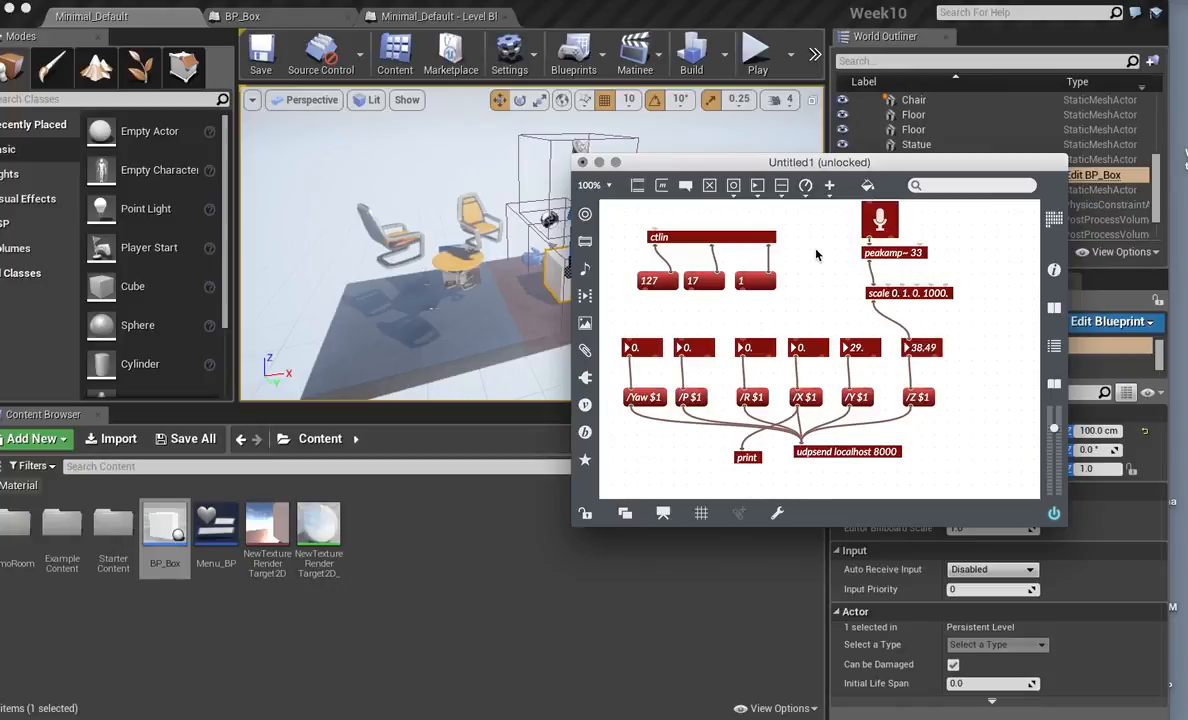
Give ctlin the controller argument 16 and delete the middle message box below it.
click(686, 239)
click(686, 239)
click(685, 238)
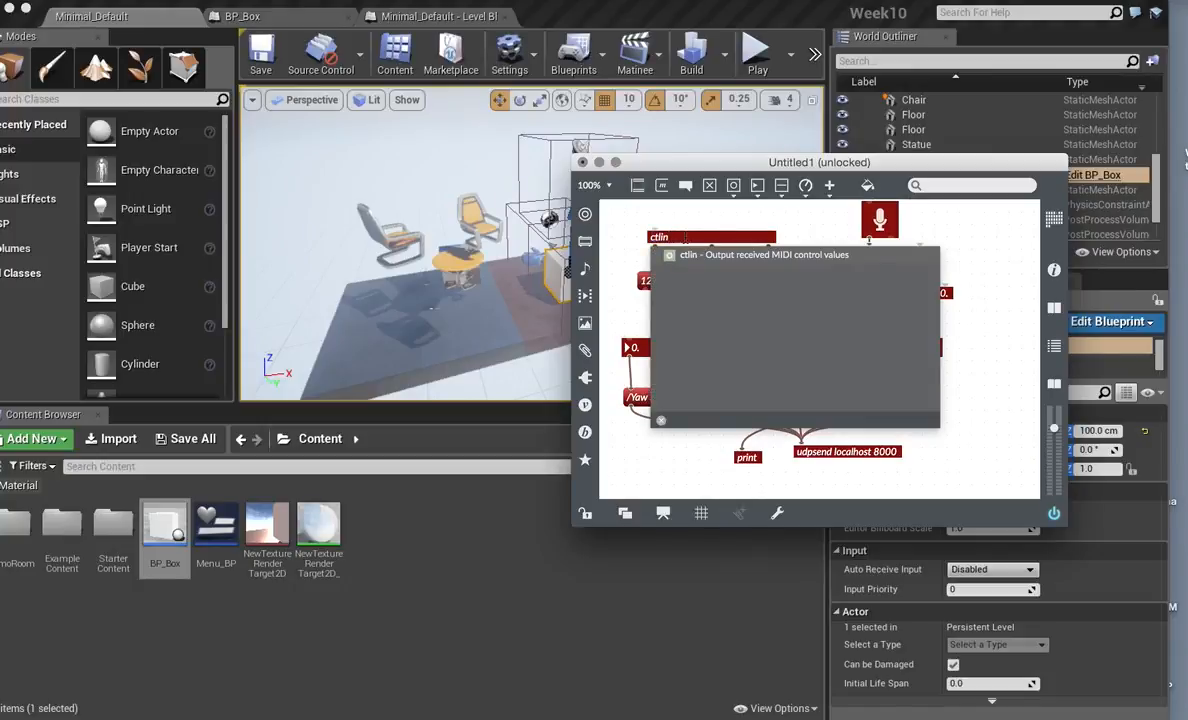
click(713, 216)
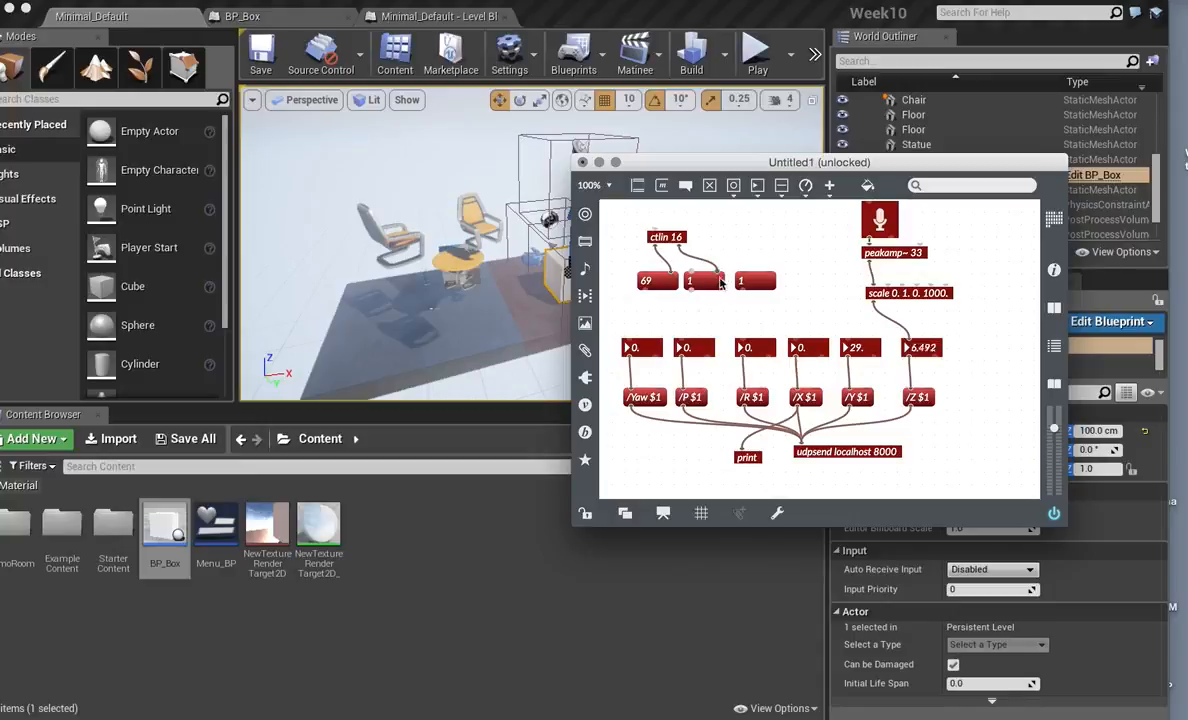
click(714, 284)
key(BackSpace)
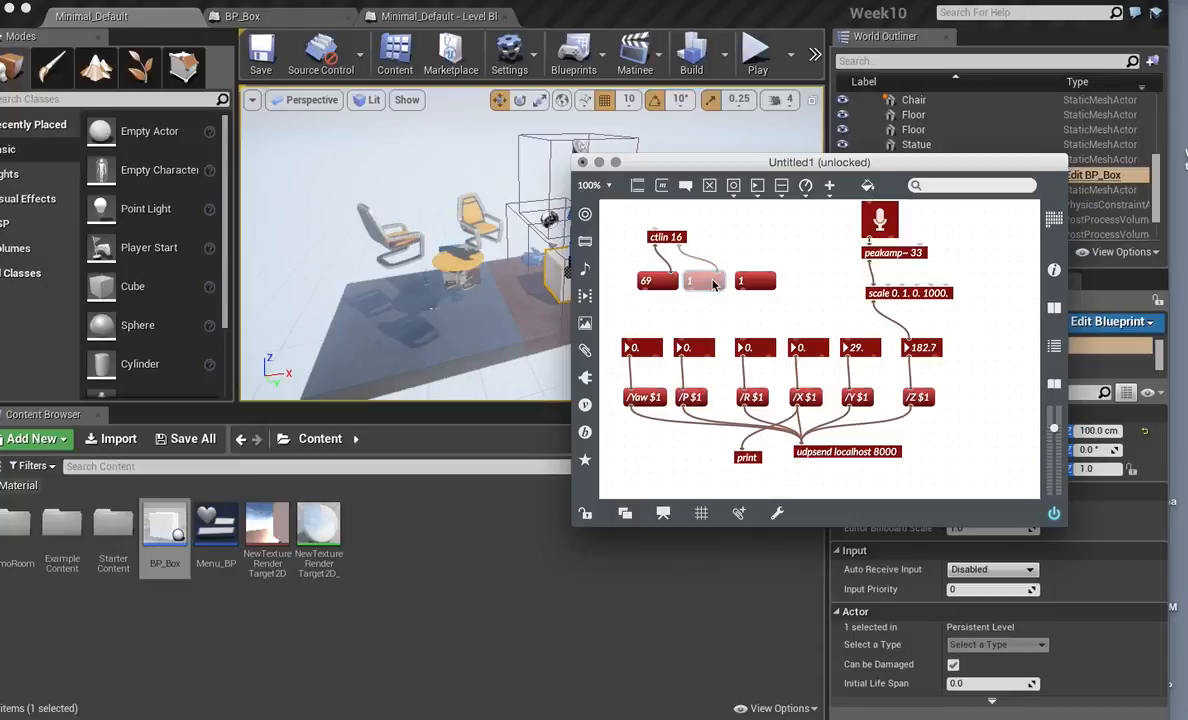
Delete the two right-hand message boxes, wire ctlin 16 to the Yaw number box, and wire a duplicate ctlin 16 to the P number box.
click(767, 287)
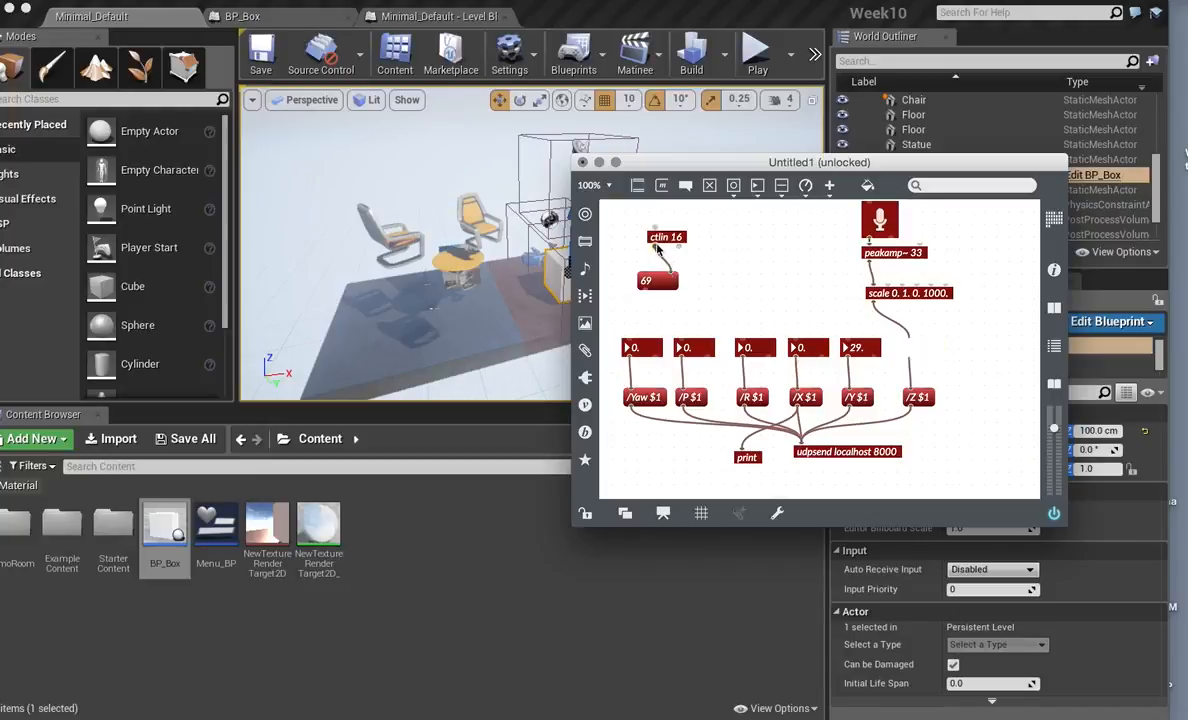
drag(642, 289, 631, 346)
alt+drag(664, 239, 681, 345)
click(733, 235)
click(737, 236)
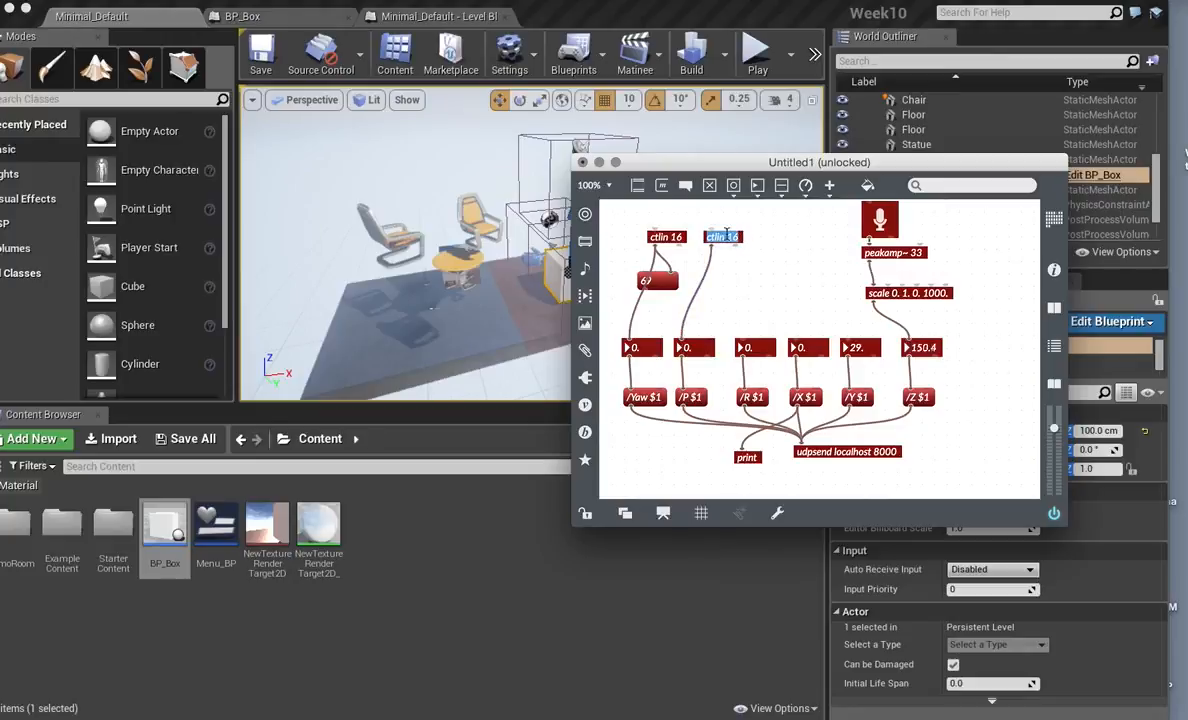
click(728, 236)
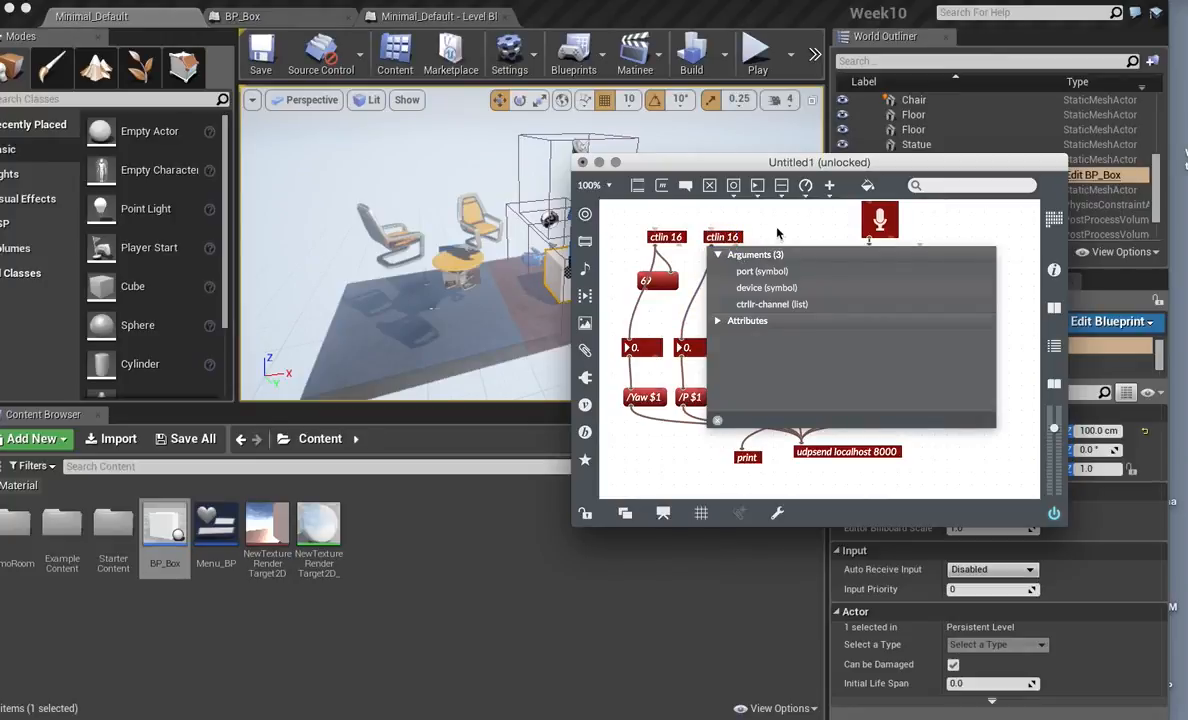
click(778, 234)
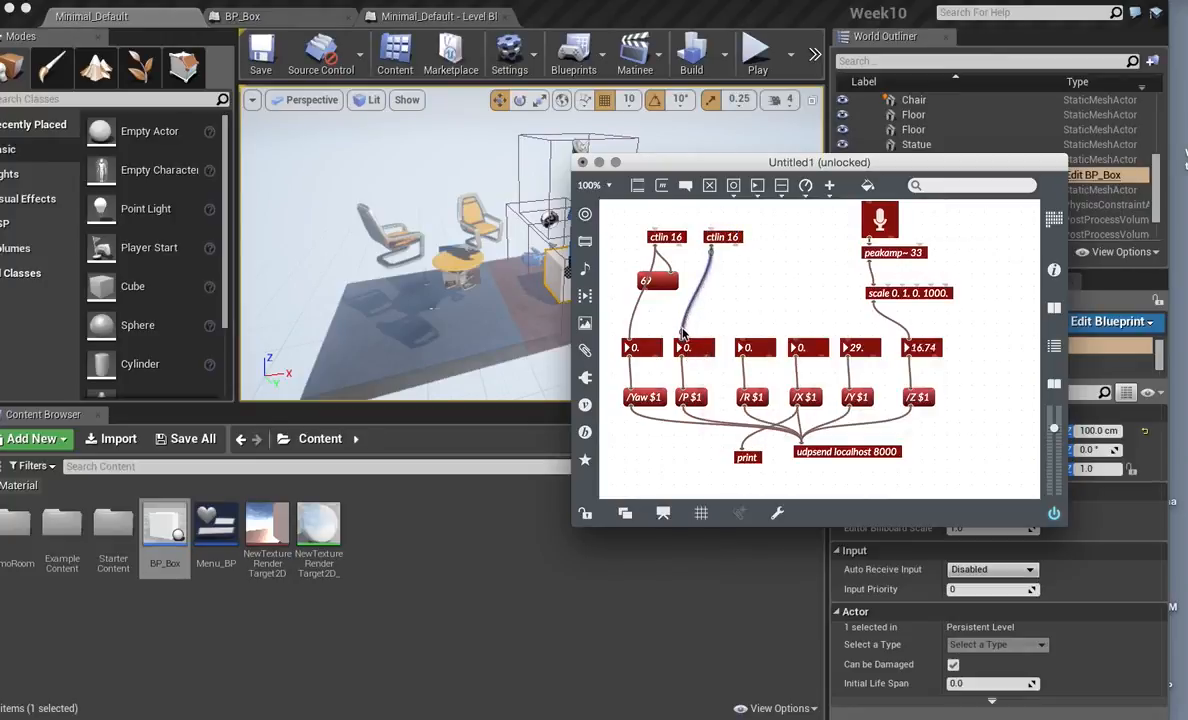
Reroute the second ctlin 16 cord to the Y number box and the first one's cord to the X number box.
drag(686, 338, 858, 348)
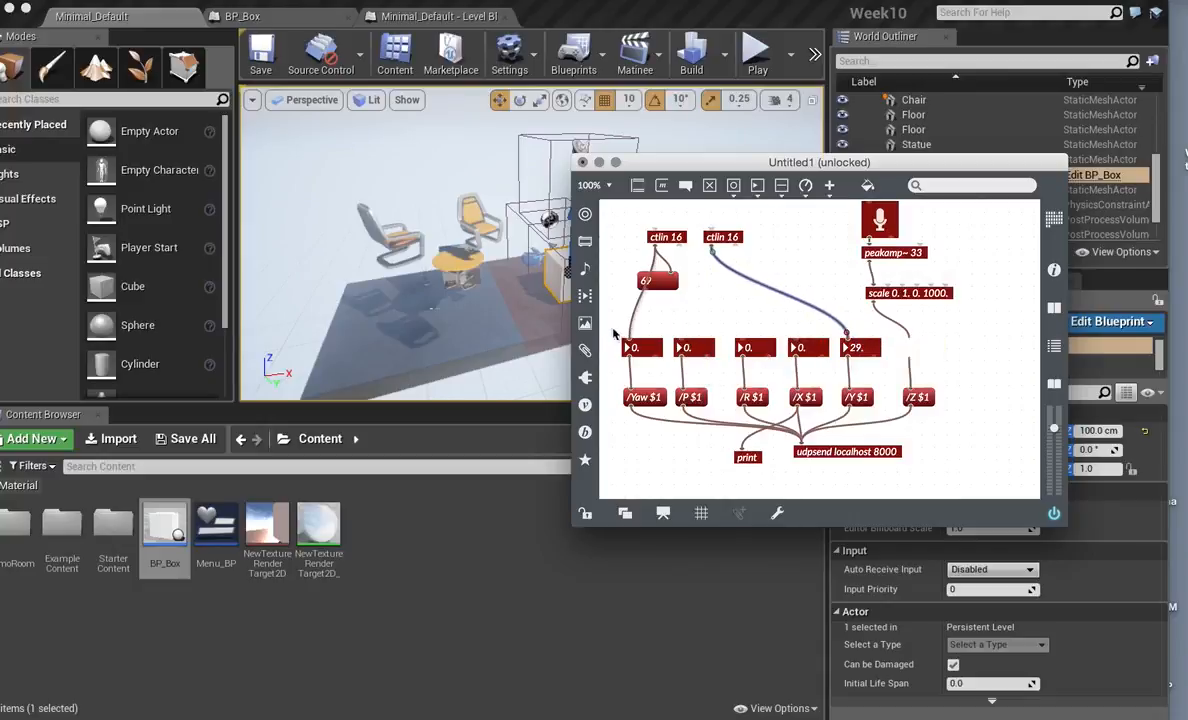
click(635, 314)
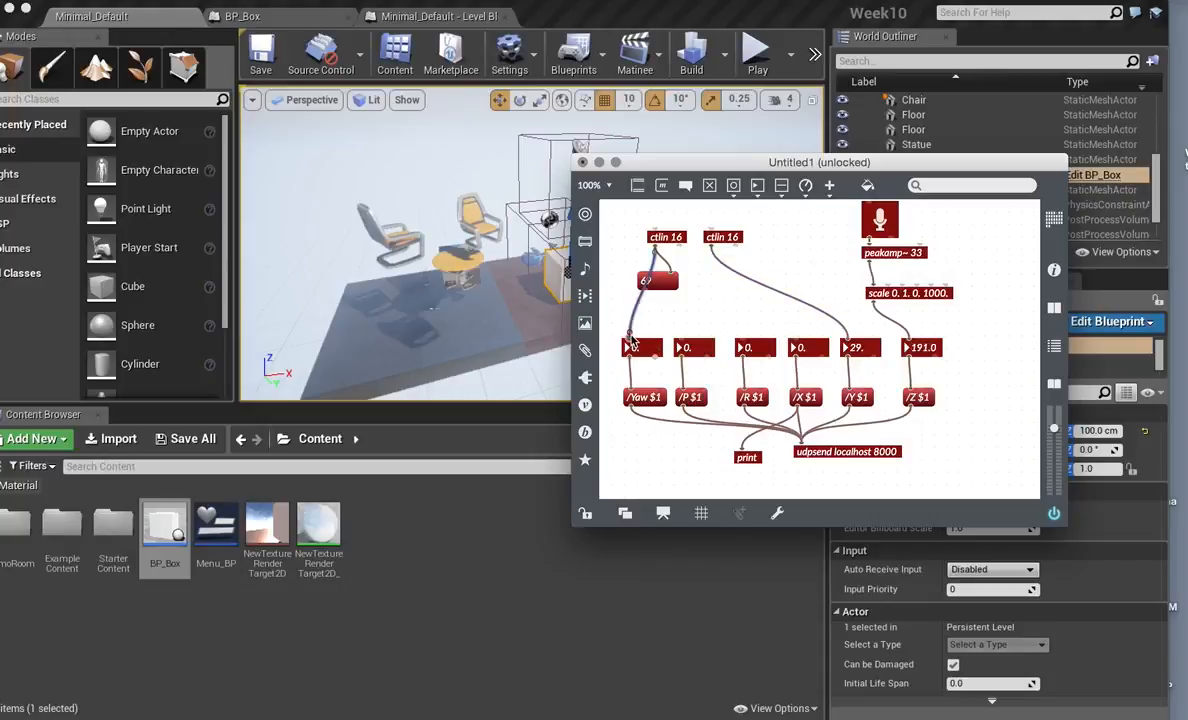
drag(630, 337, 796, 337)
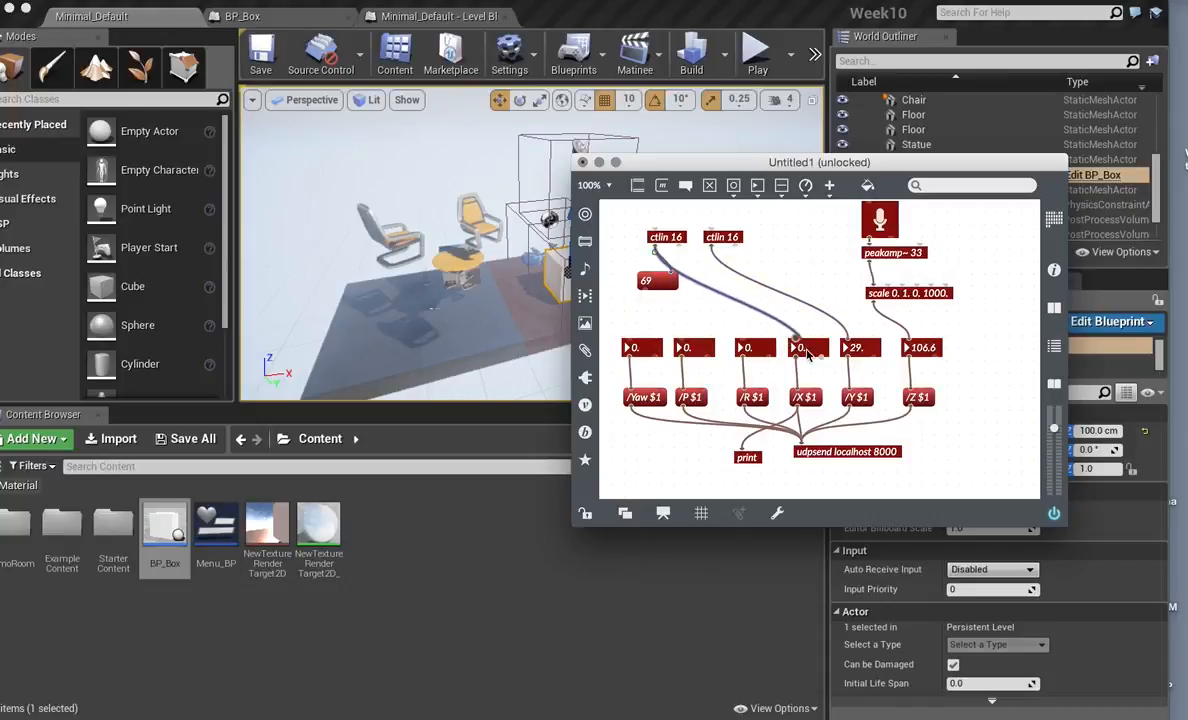
click(797, 281)
Move the Max patch window off the level editor and play the level in the viewport, stopping and restarting it once.
drag(736, 168, 1136, 240)
click(757, 55)
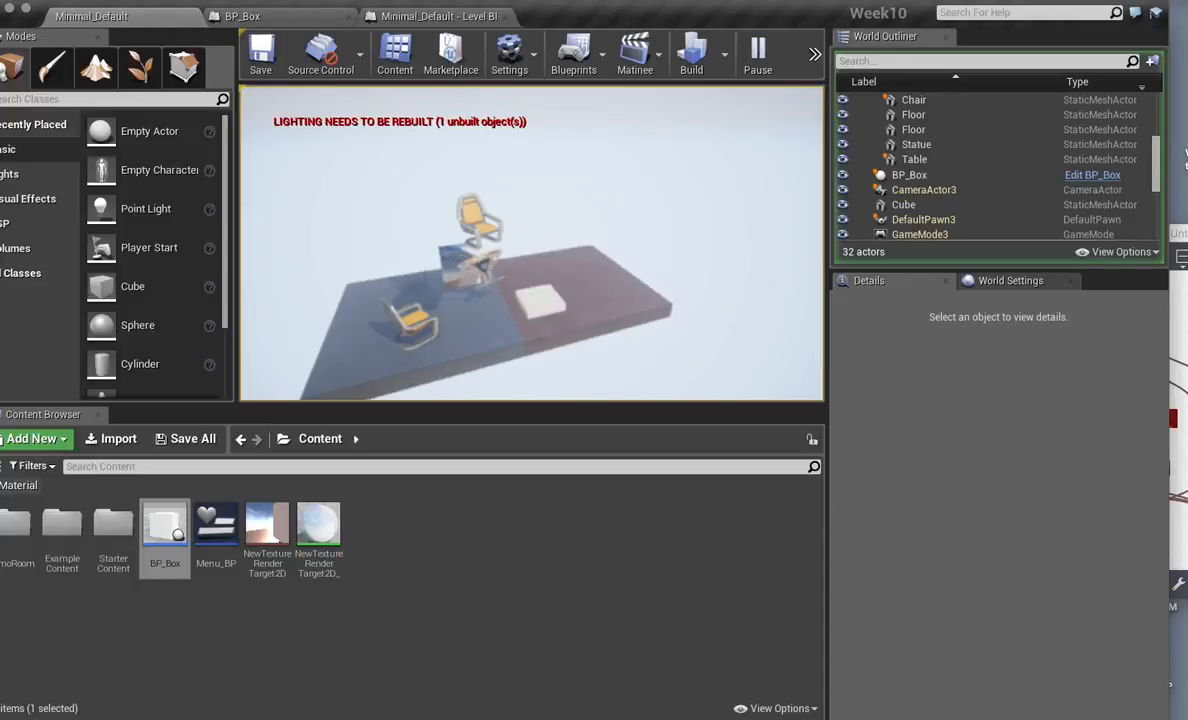
key(grave)
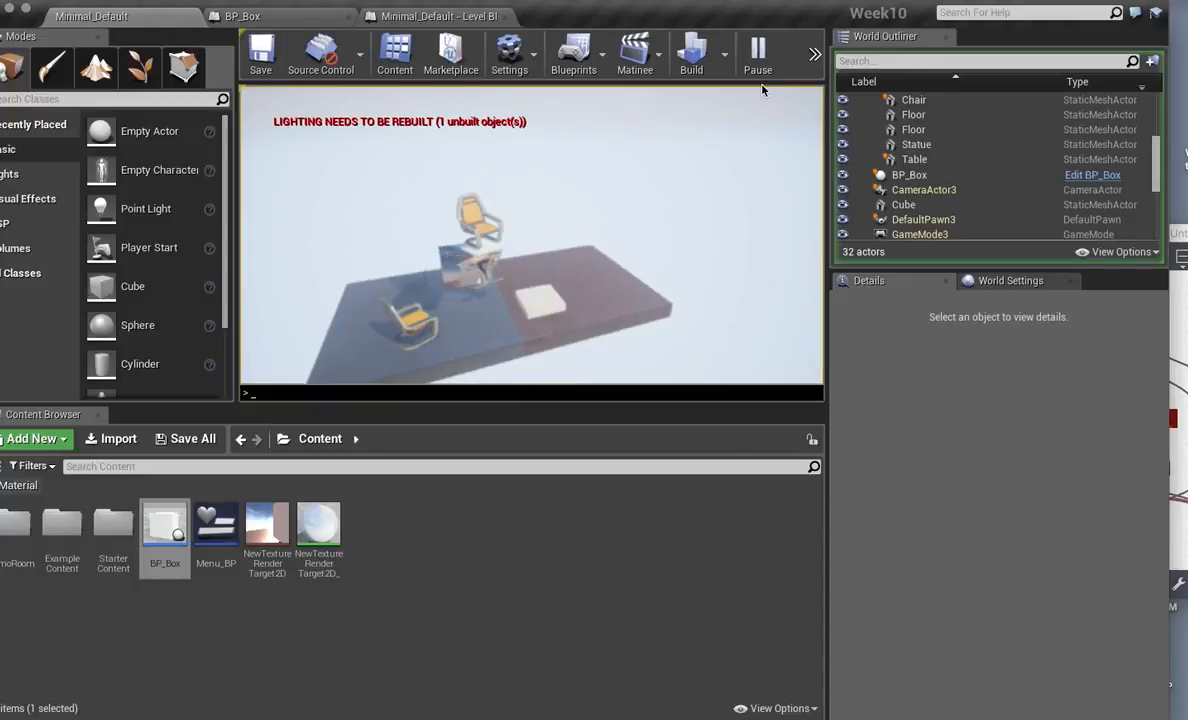
click(815, 55)
click(830, 82)
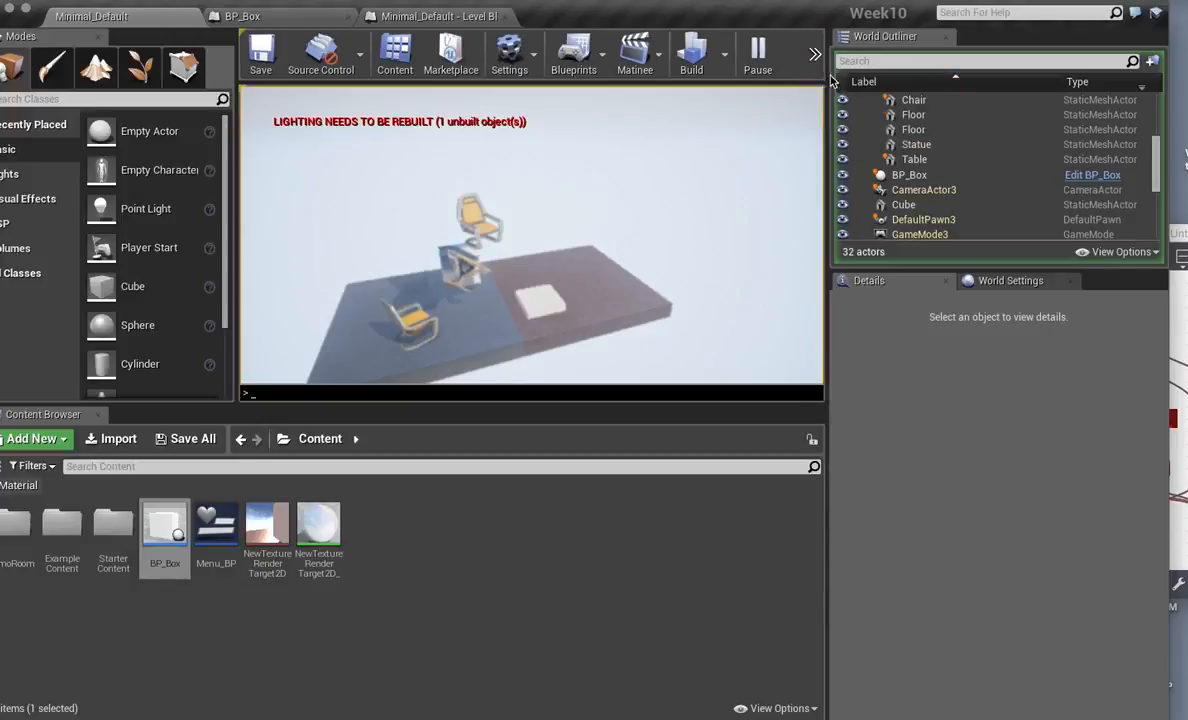
click(762, 56)
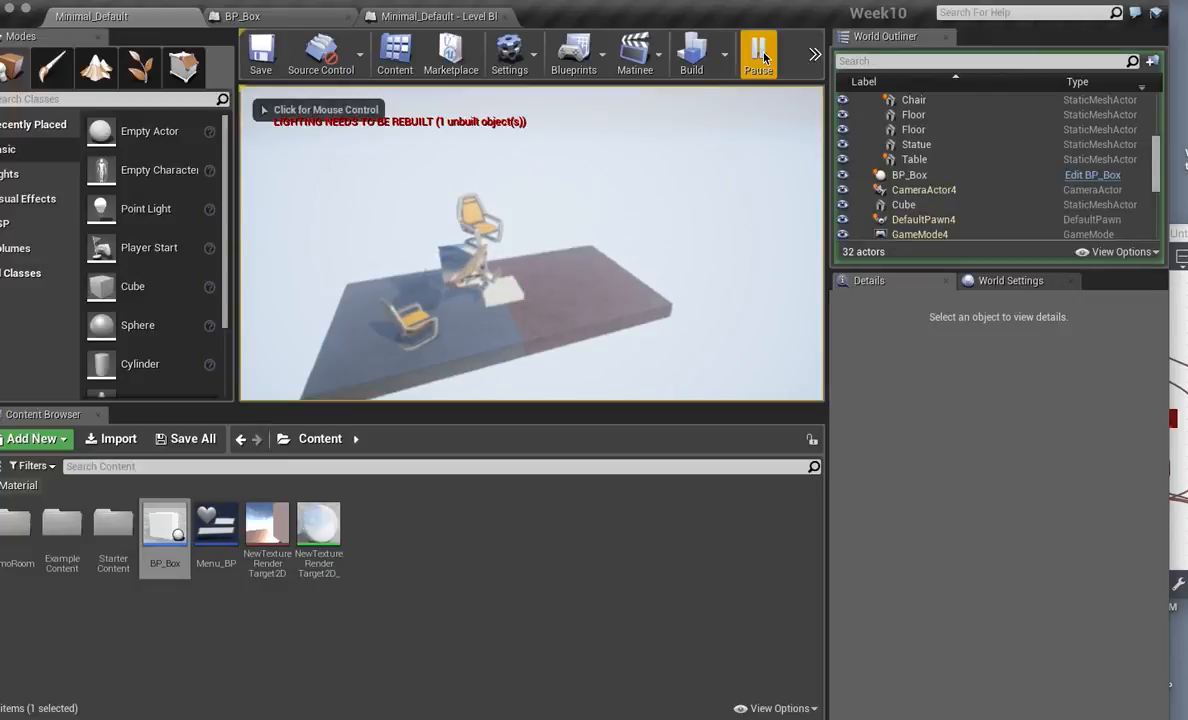
Bring the Max patch window back over the editor to check its number boxes alongside the running level.
click(1177, 300)
drag(1100, 230, 790, 154)
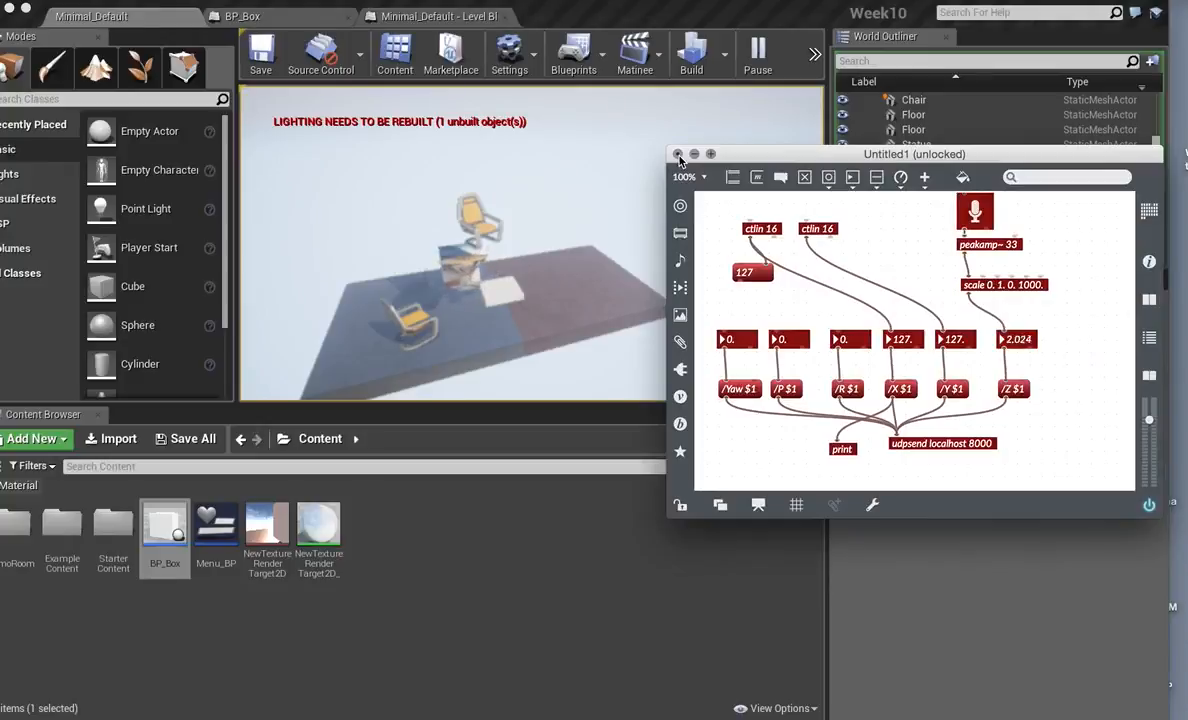
drag(752, 156, 781, 228)
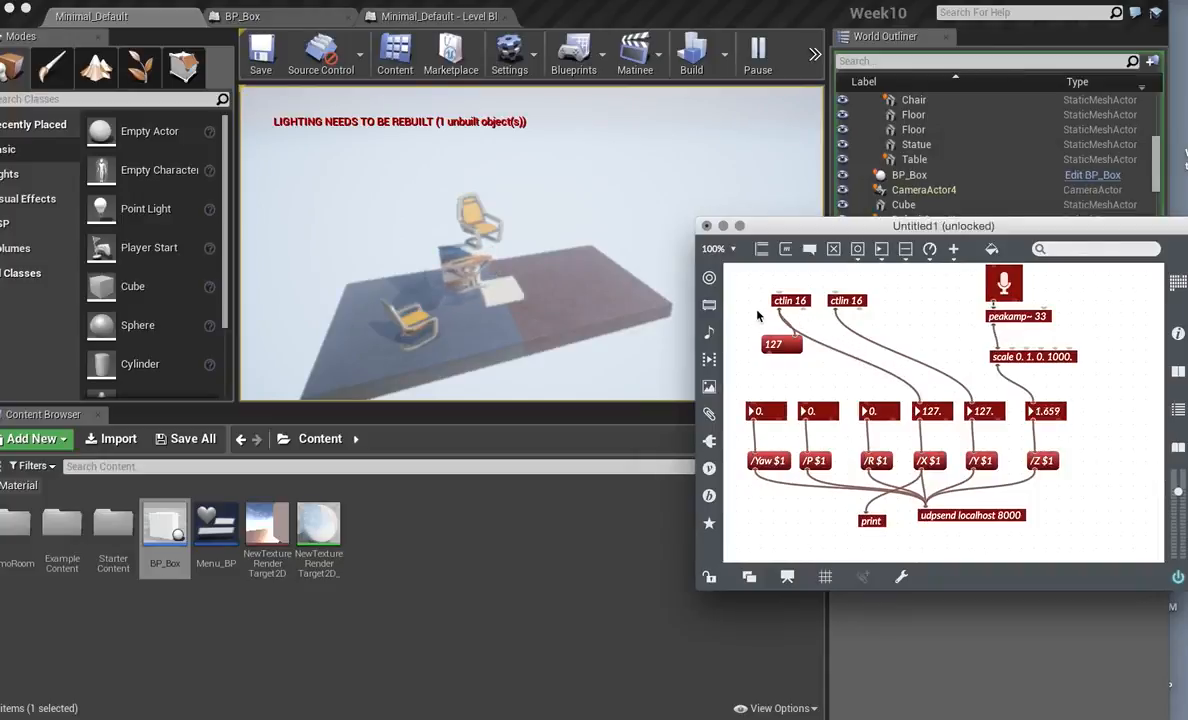
Delete every object in the Max patch and undo the deletion.
key(super+a)
key(BackSpace)
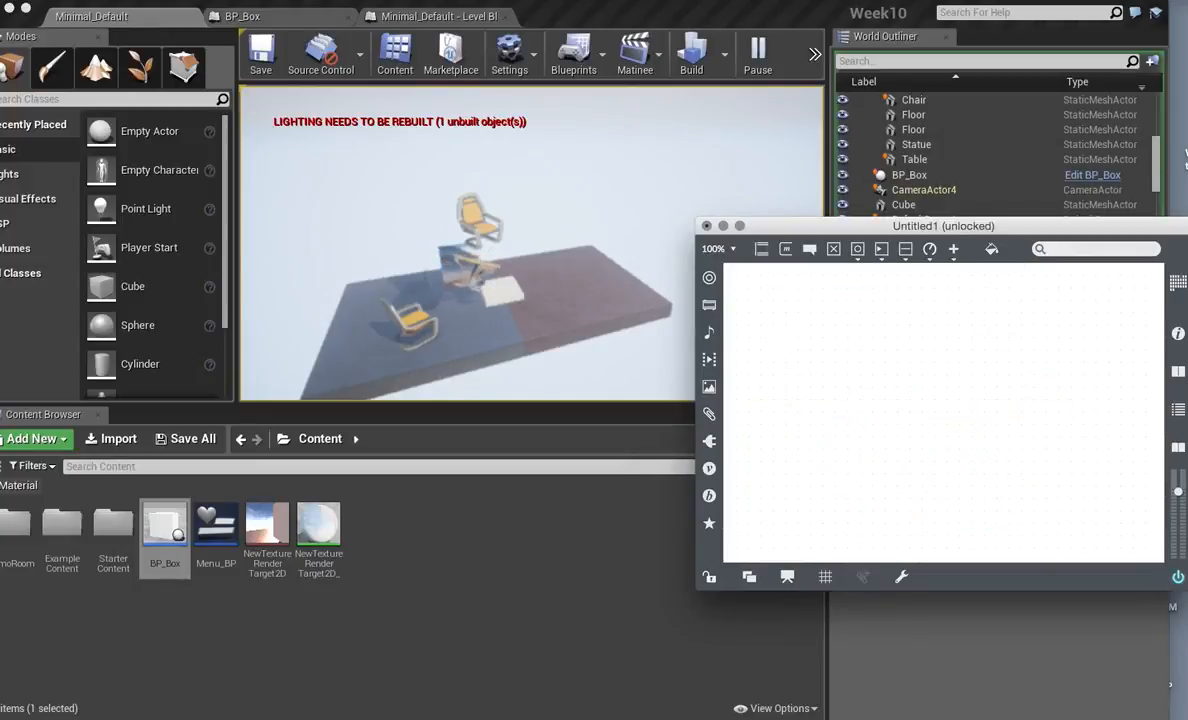
key(super+z)
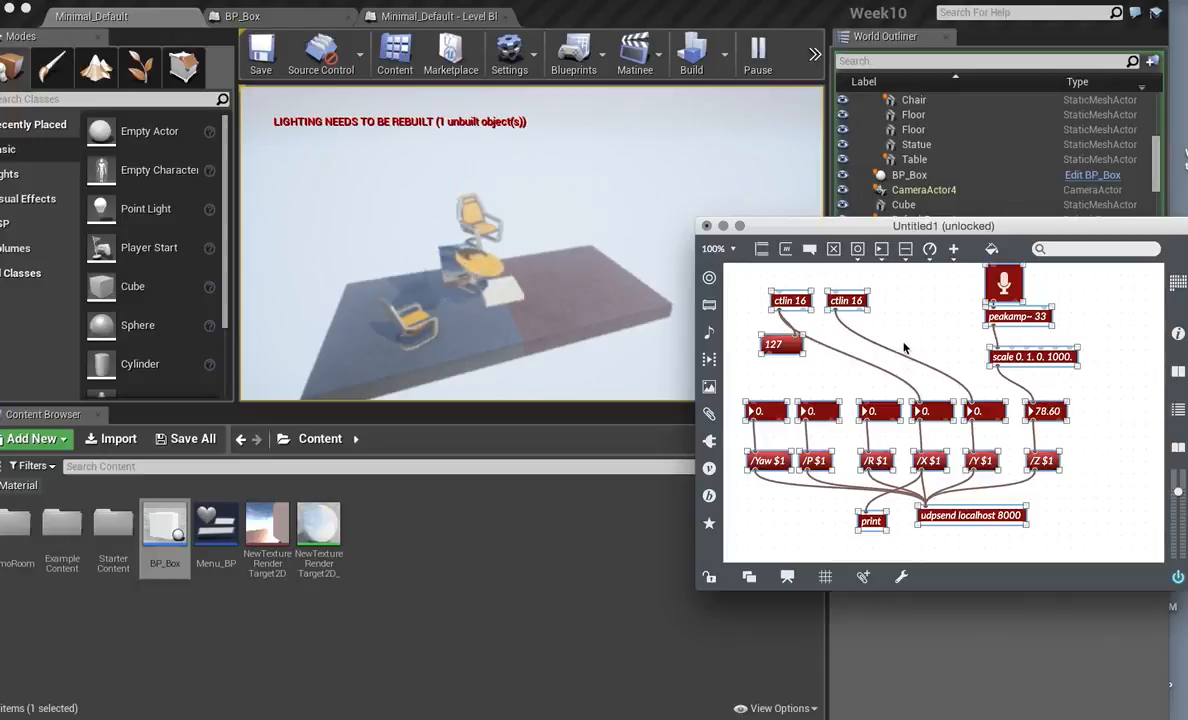
Move the patch window away from the viewport, restart the running level to test the OSC control again, and end the play session.
drag(762, 218, 942, 250)
click(813, 55)
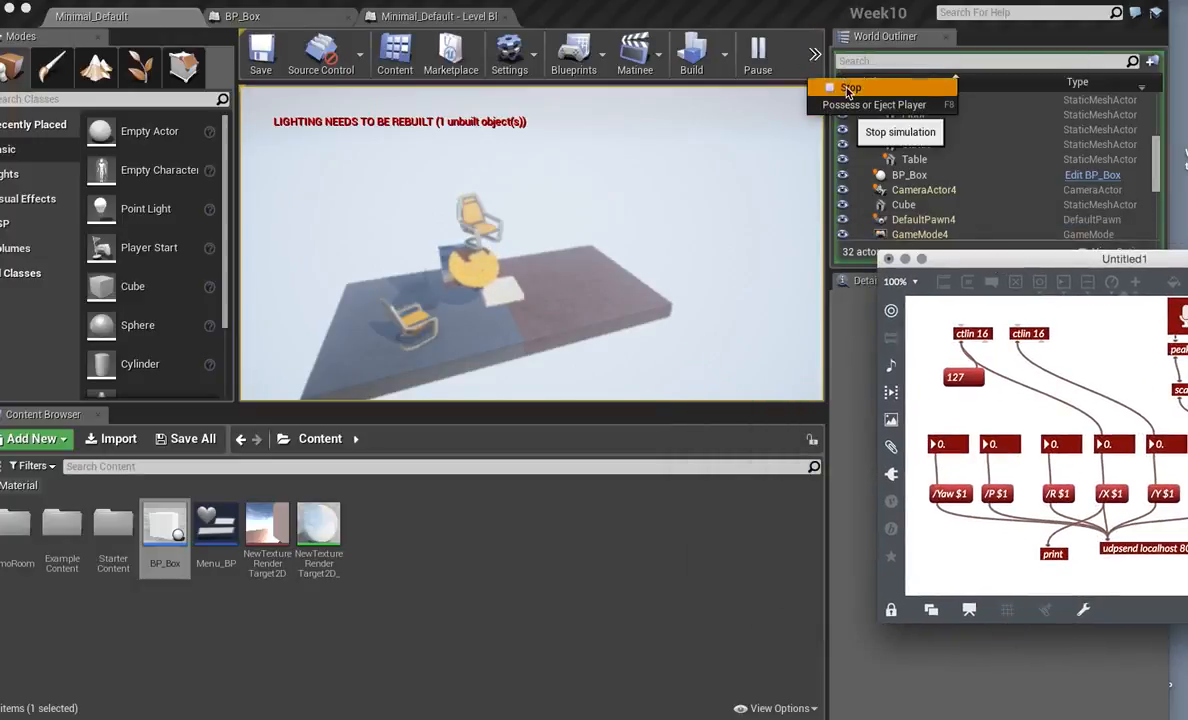
click(843, 84)
click(757, 55)
click(757, 55)
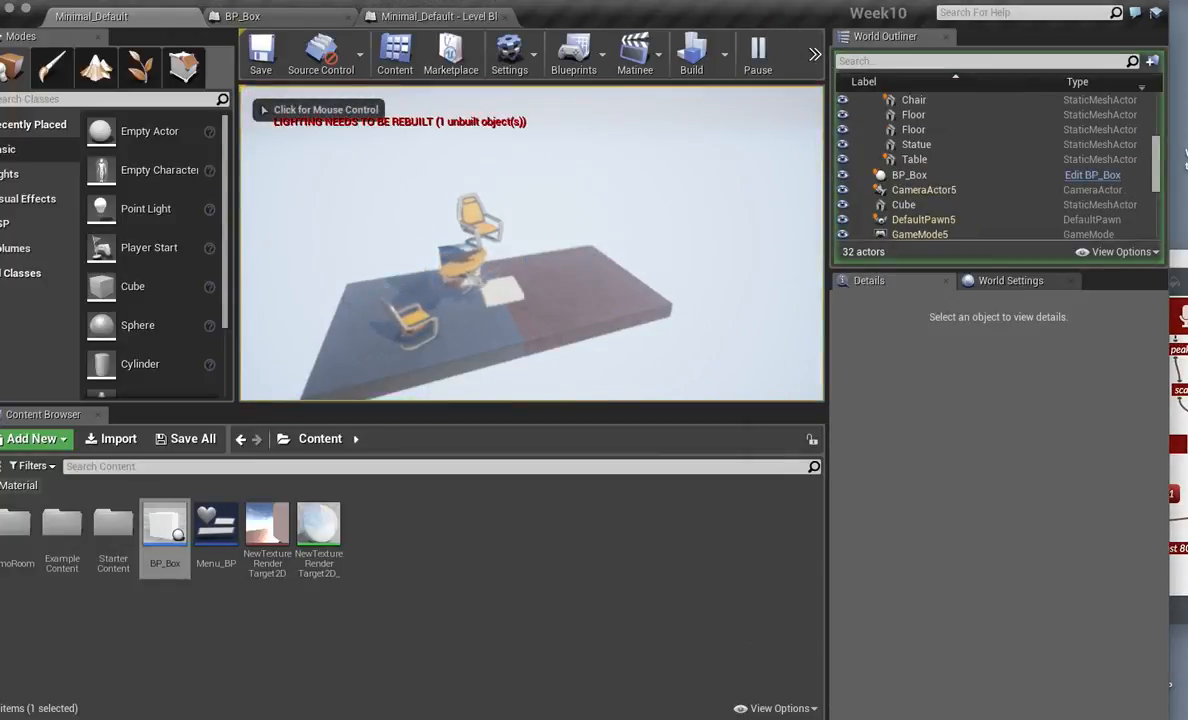
key(Escape)
Switch to the BP_Box blueprint and arrange the editor and Max patch windows side by side.
click(313, 19)
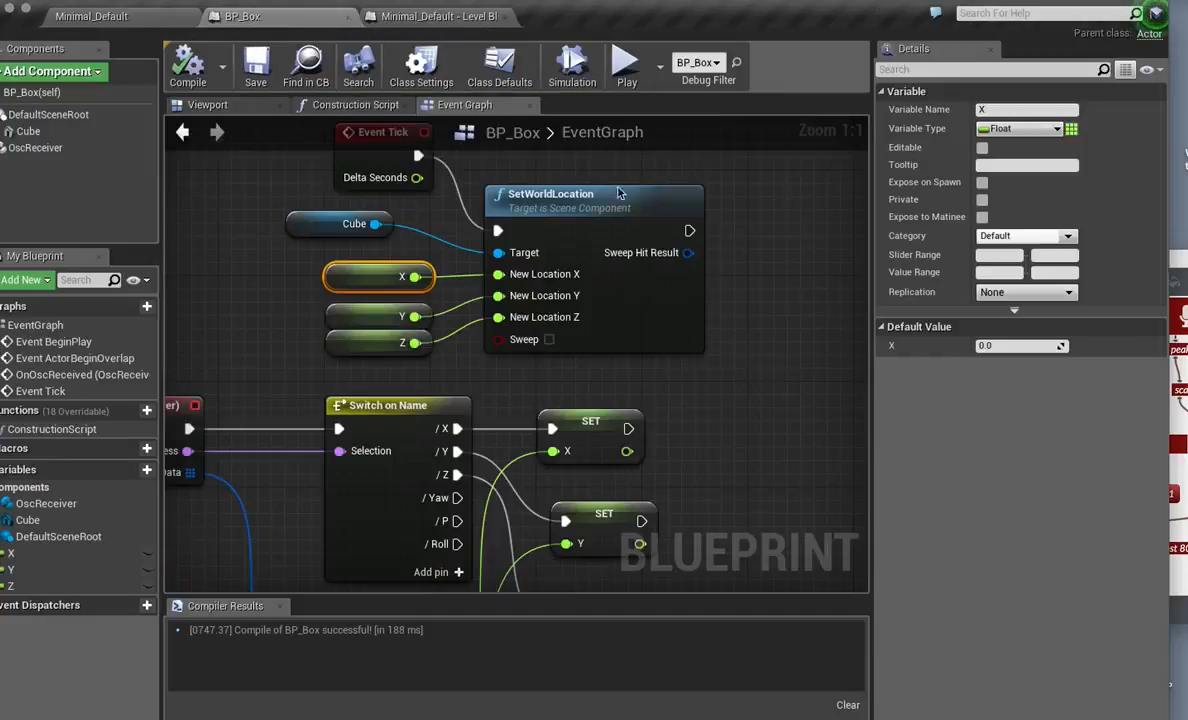
drag(806, 28, 576, 61)
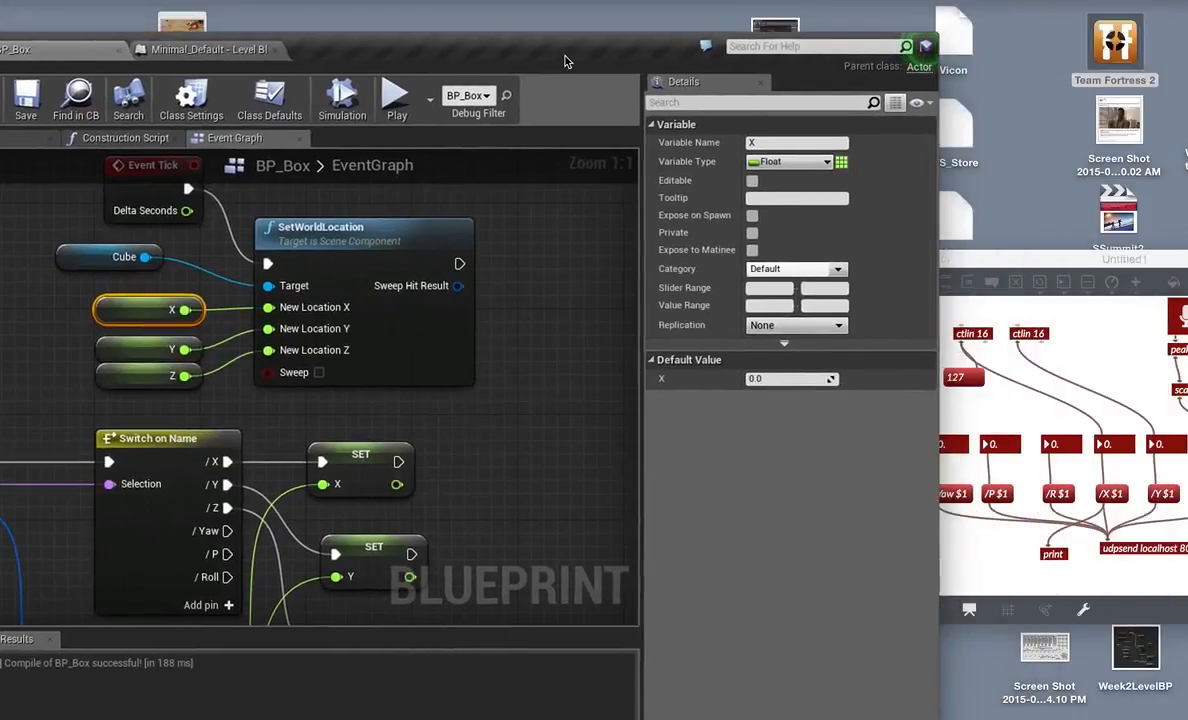
drag(1037, 261, 1163, 265)
drag(615, 48, 749, 40)
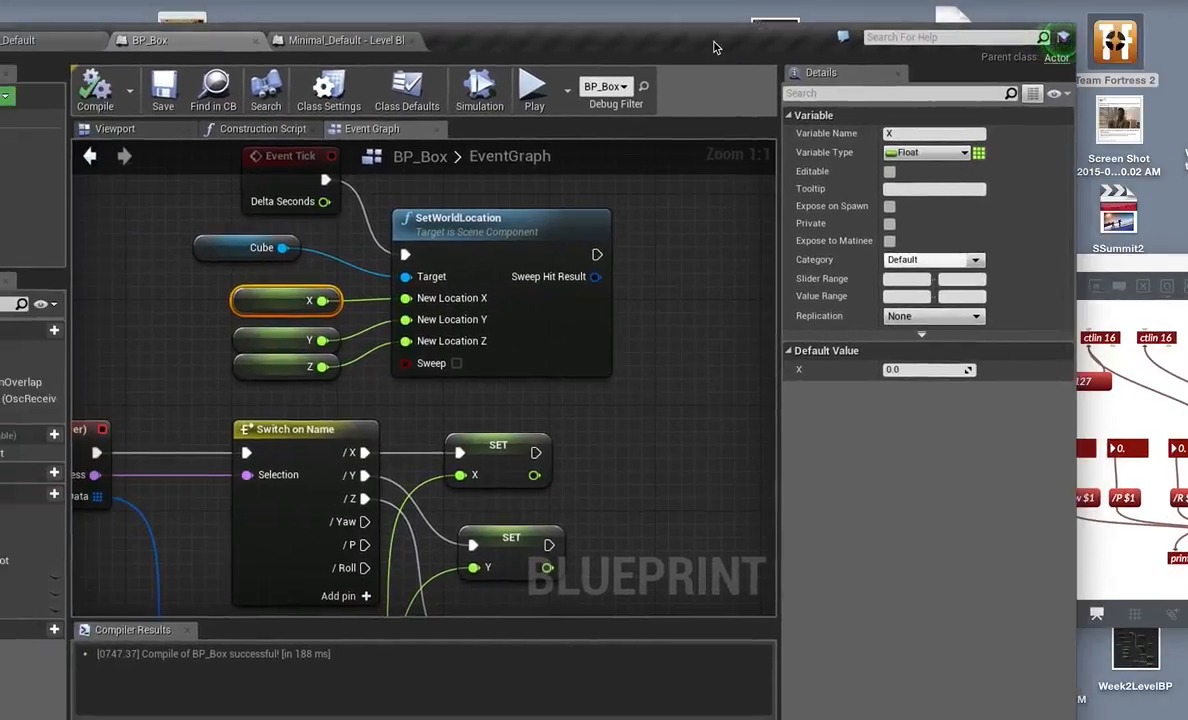
Play the game from the BP_Box blueprint in a standalone preview window and exit the preview.
click(530, 93)
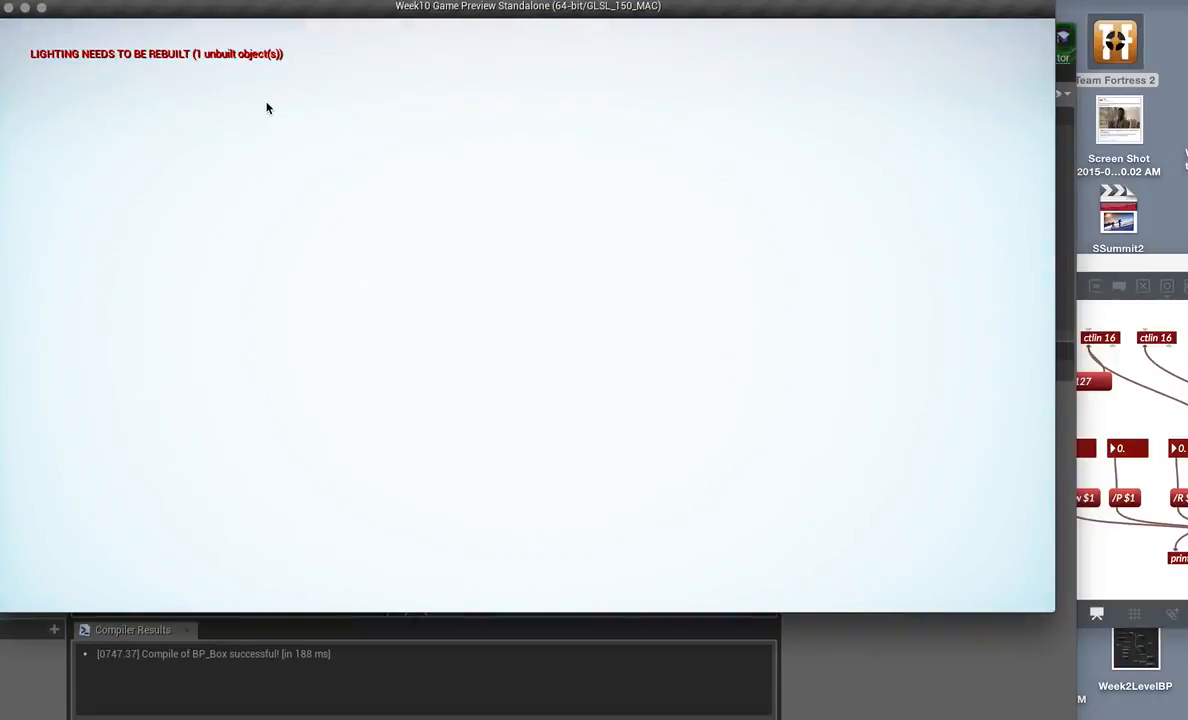
drag(322, 5, 326, 12)
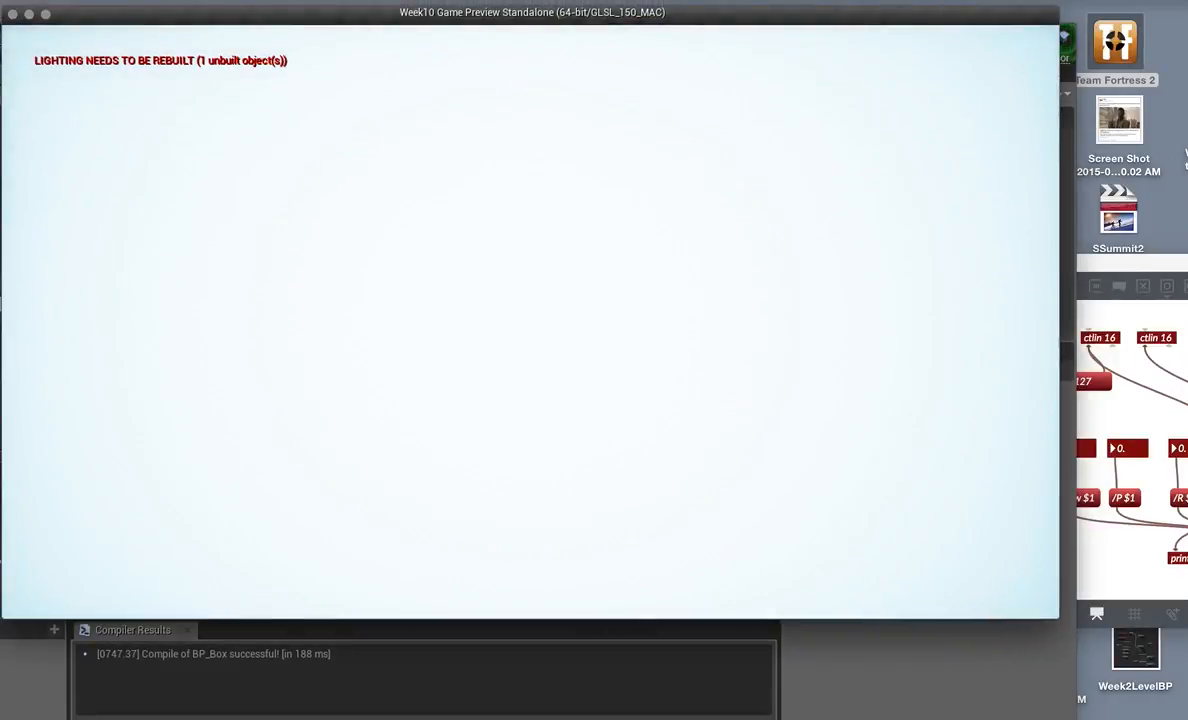
key(Escape)
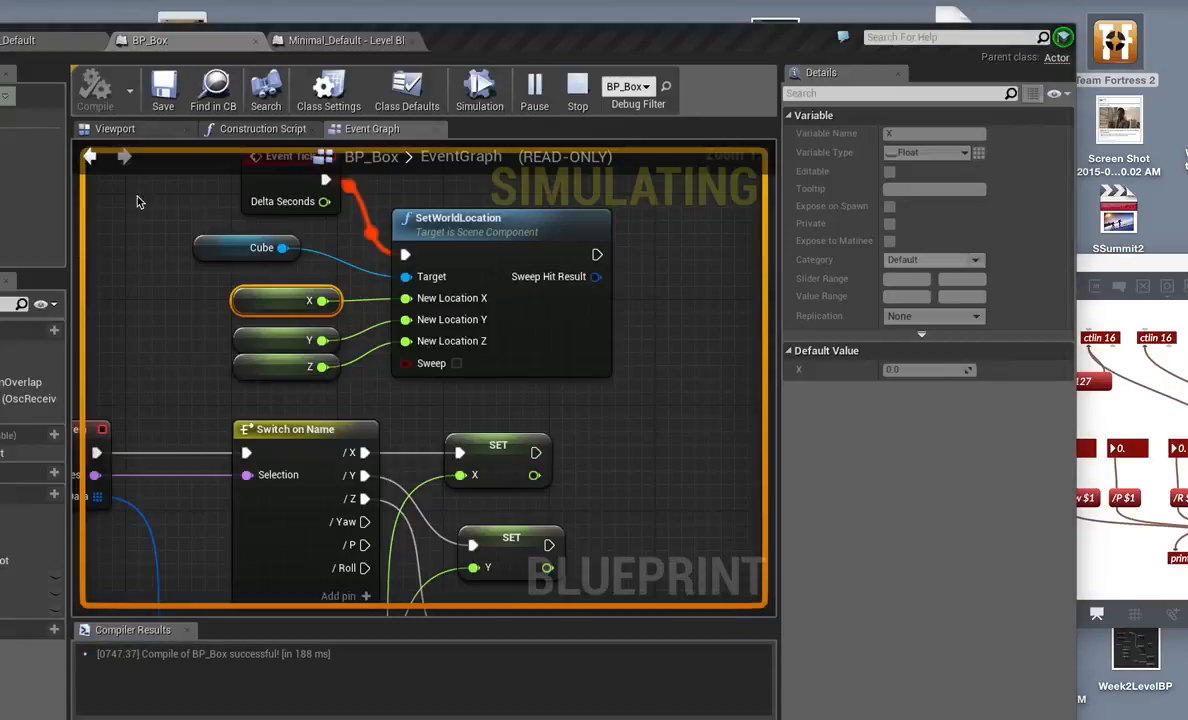
drag(483, 48, 659, 73)
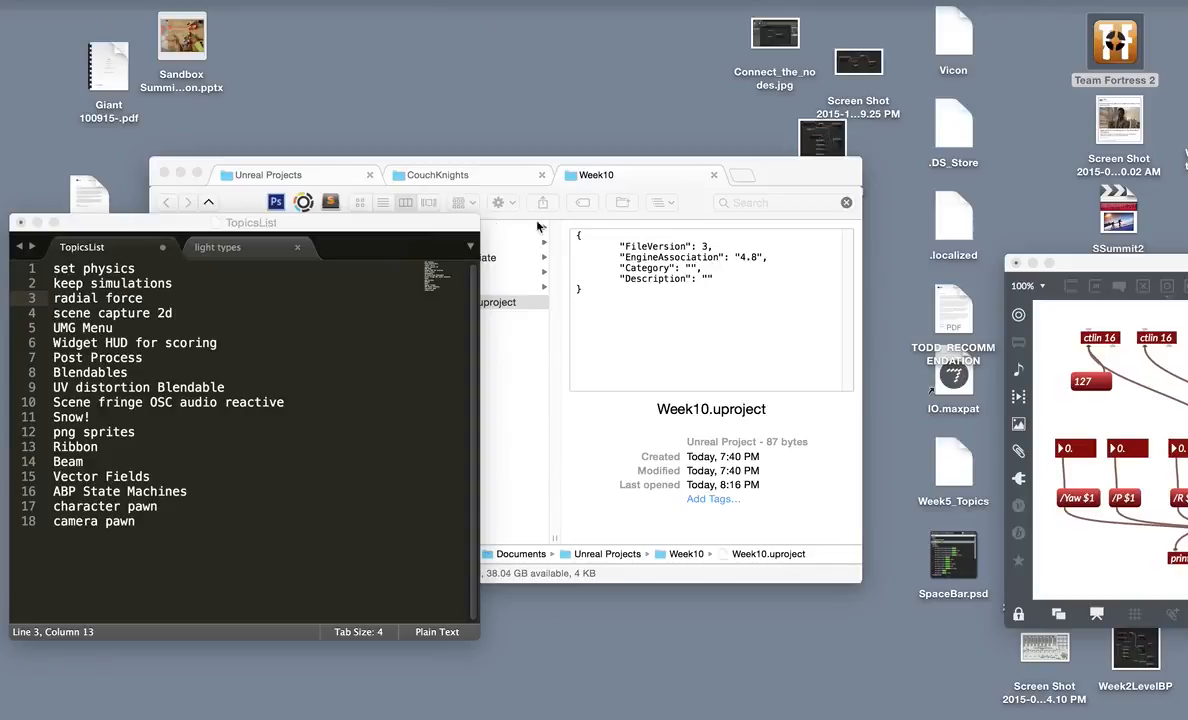
Bring the Max patch window to the middle of the desktop and close it, saving its changes.
drag(1017, 267, 638, 259)
click(618, 255)
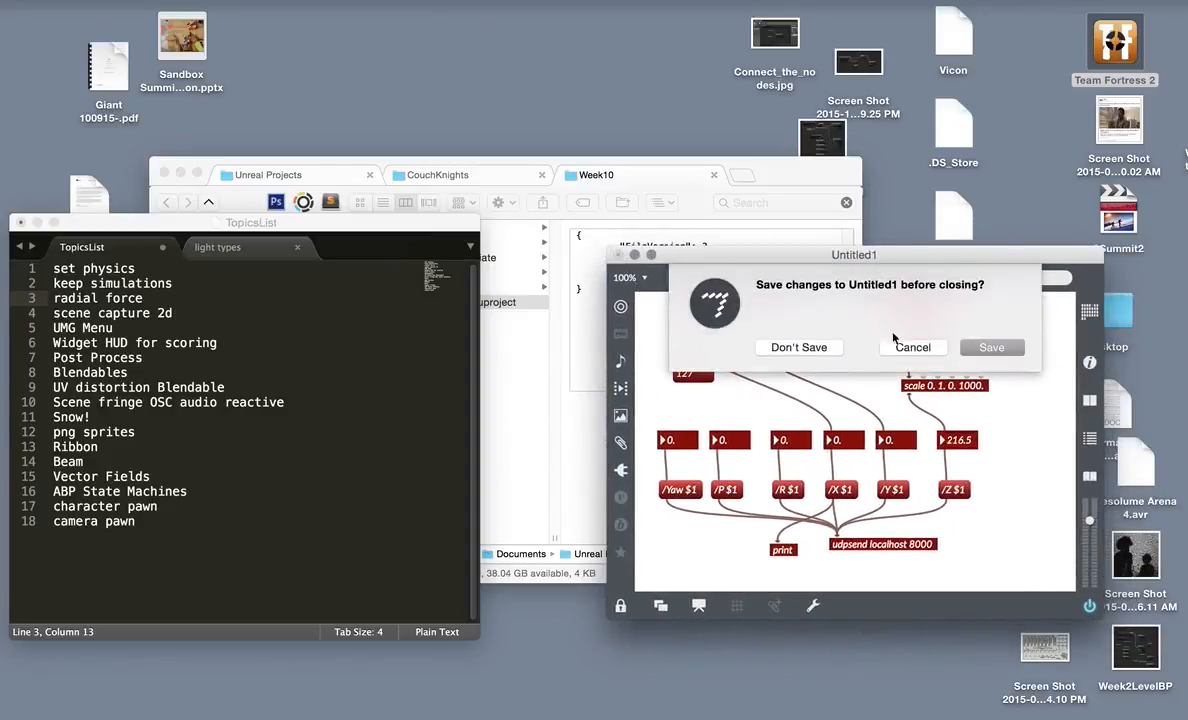
click(985, 348)
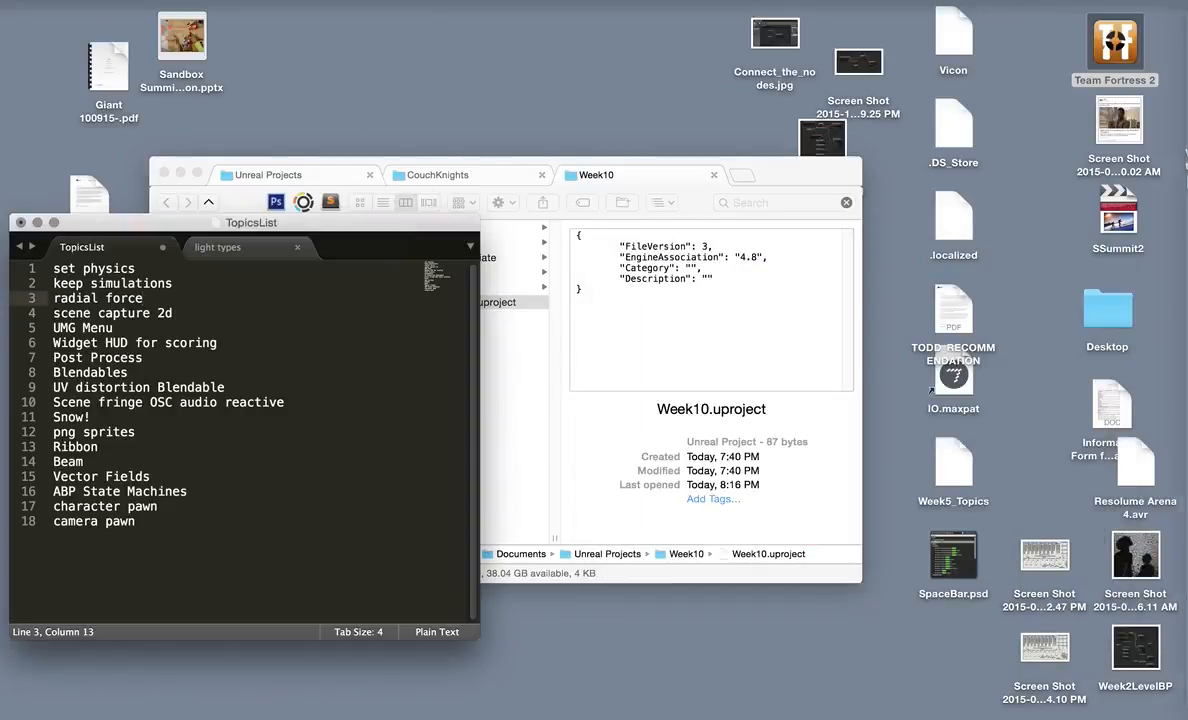
Switch to the Epic Games Launcher, reopen the Week10 project from the library, and enlarge the level viewport.
mouse_move(1180, 165)
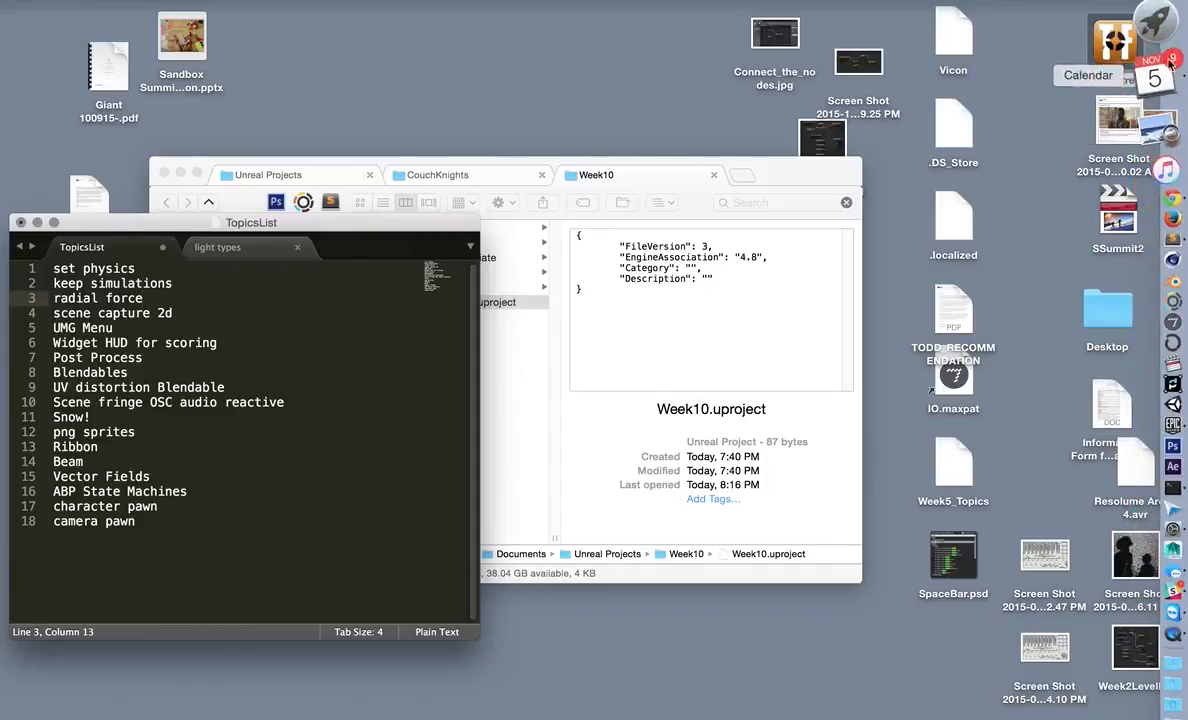
click(1178, 360)
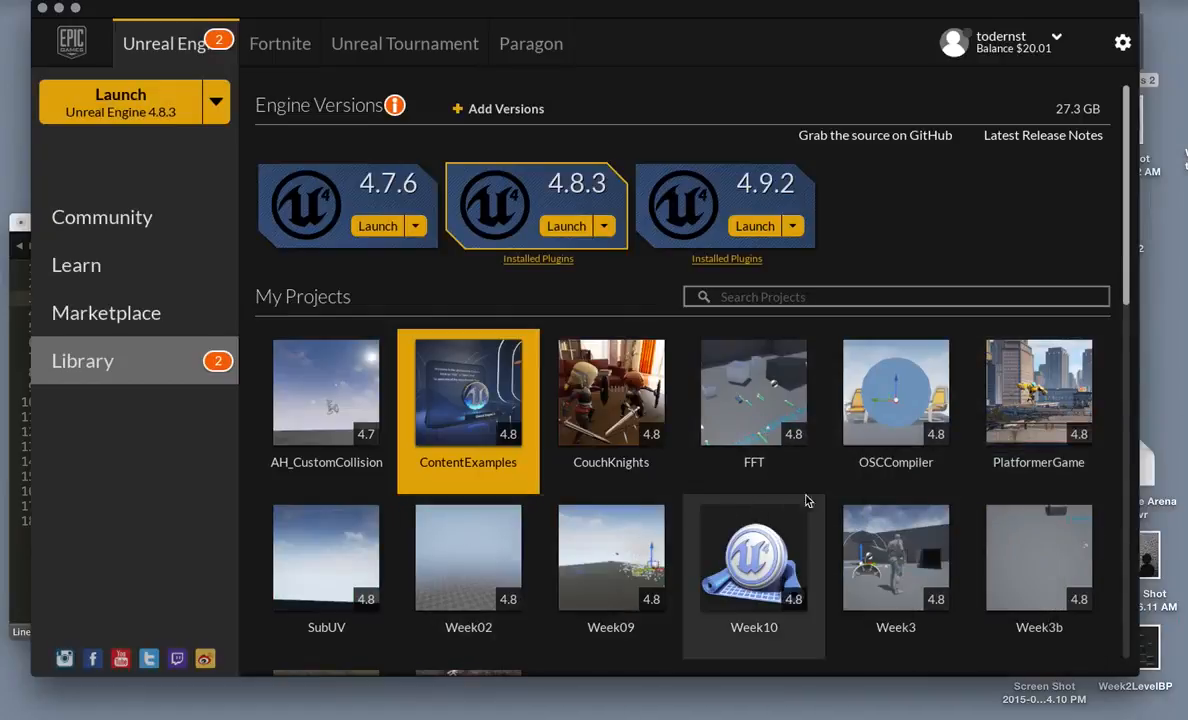
scroll(815, 499, down, 6)
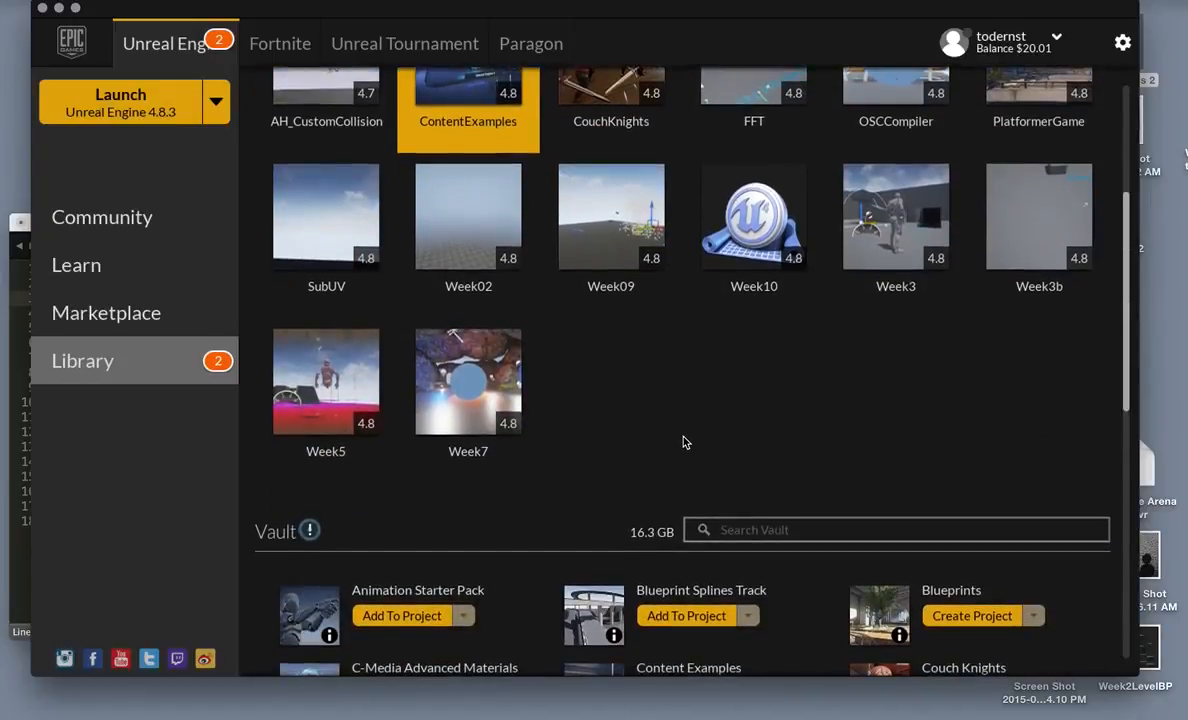
scroll(684, 441, up, 2)
double_click(733, 331)
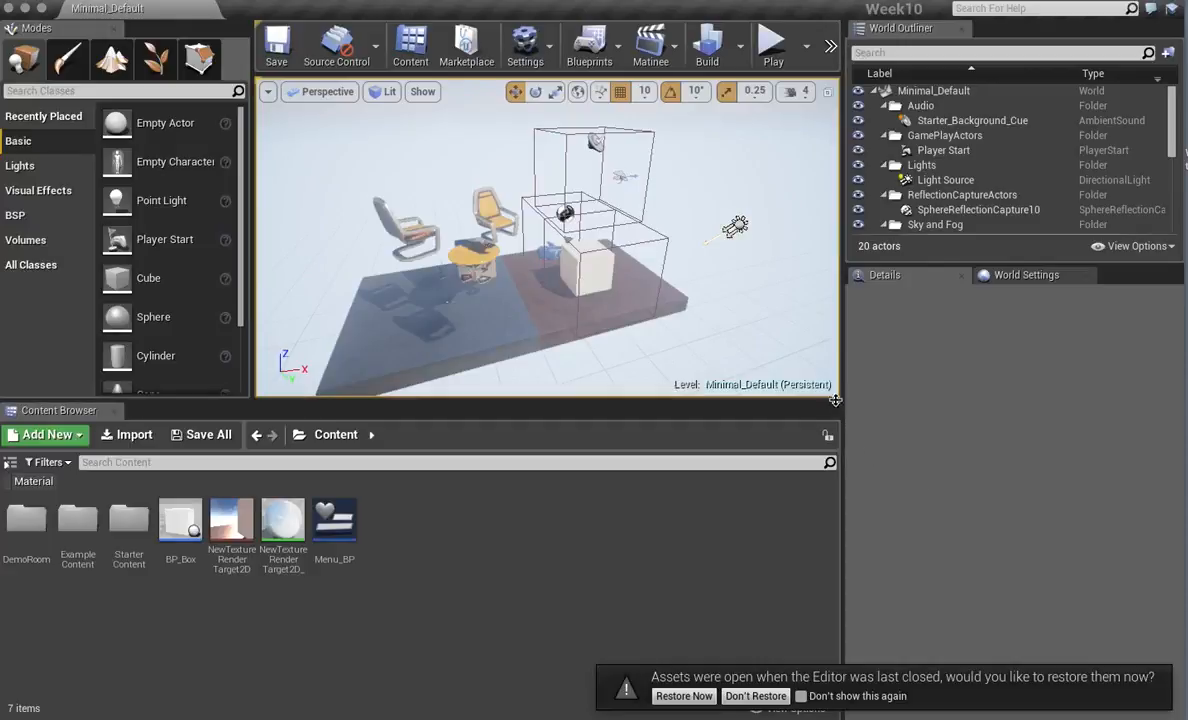
drag(829, 395, 947, 445)
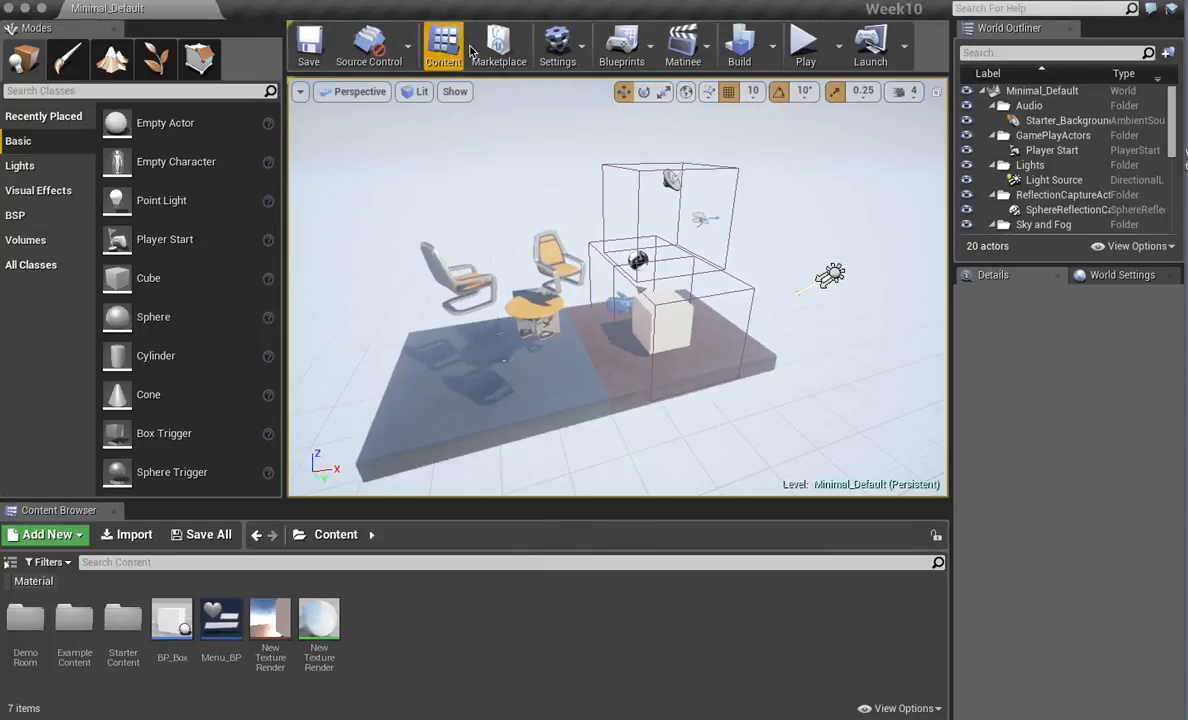
Import A.png, E.png, I.png, O.png and U.png from the BiM/Week08/ParticleTextures folder into the project's Content folder.
click(131, 534)
click(581, 241)
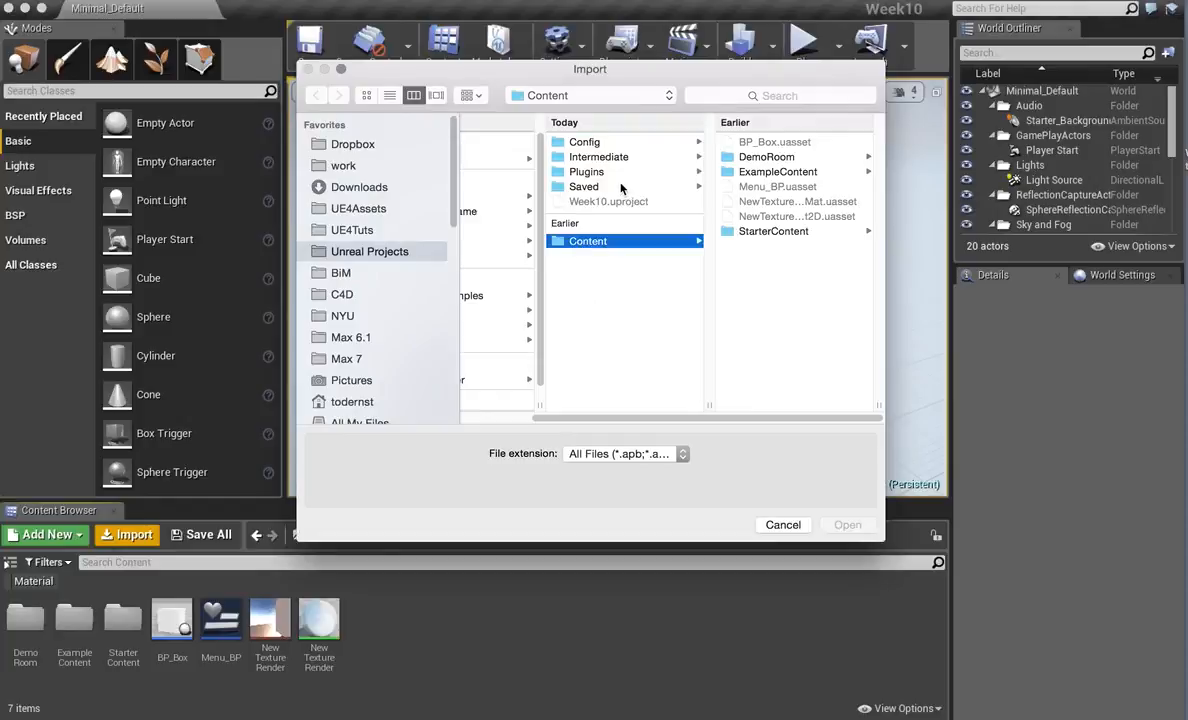
click(360, 275)
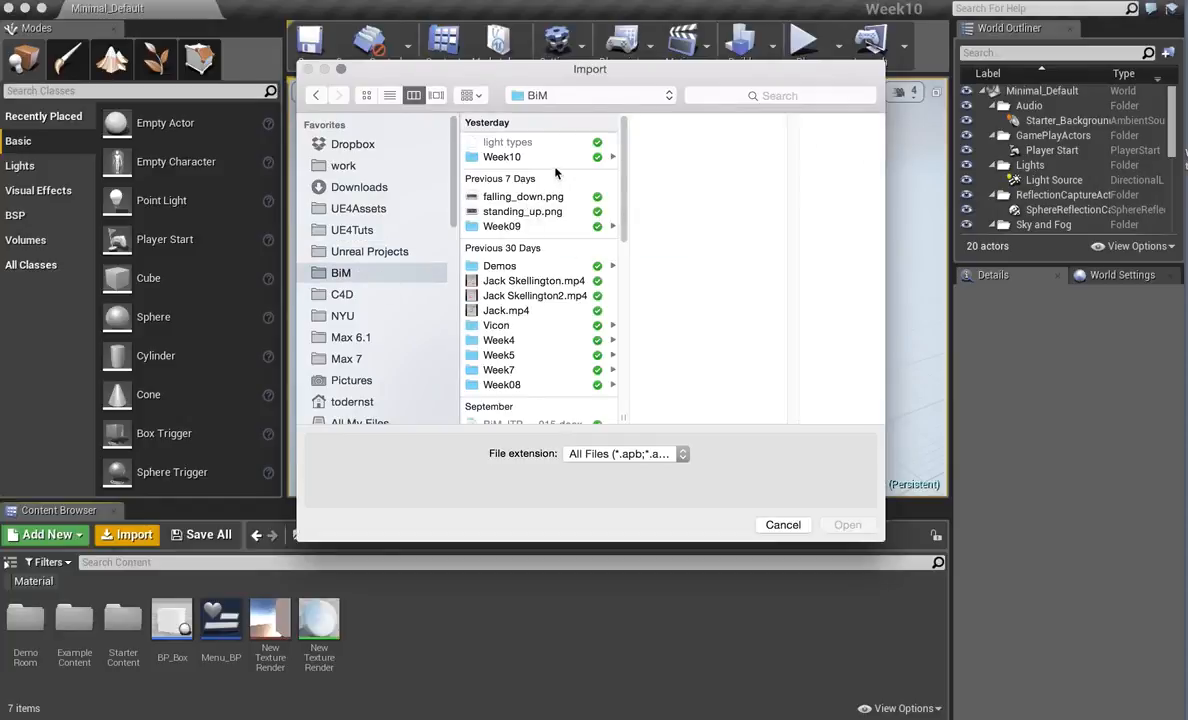
click(520, 227)
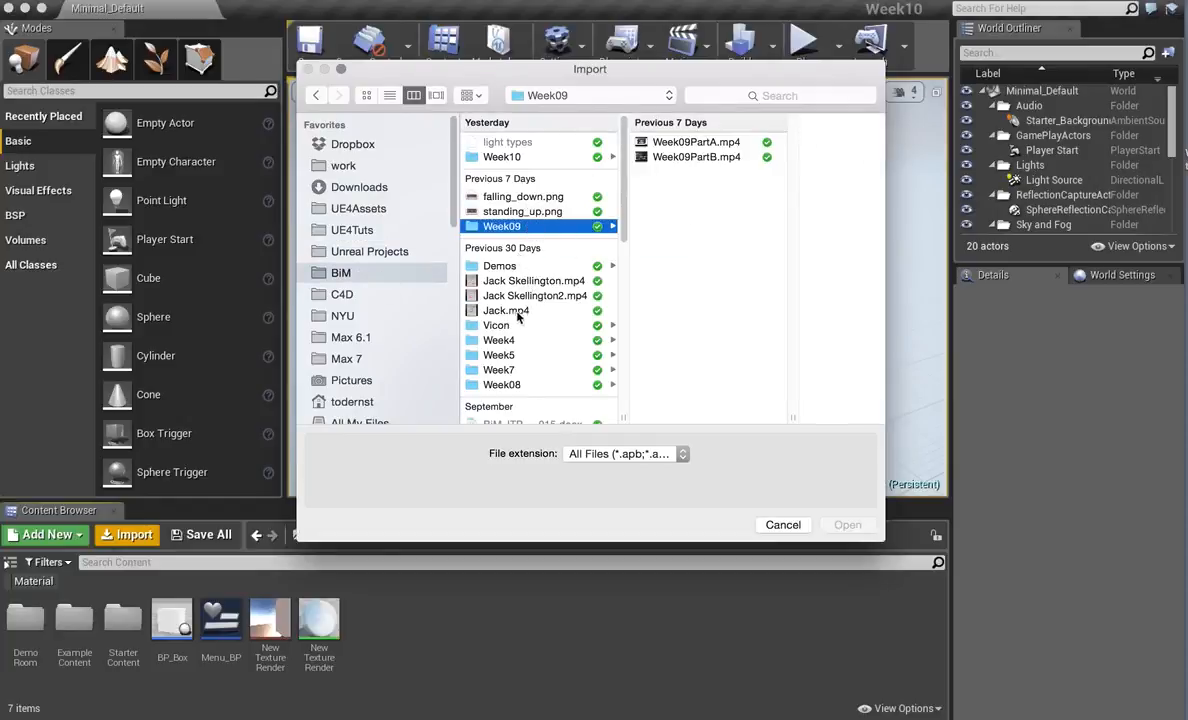
click(512, 385)
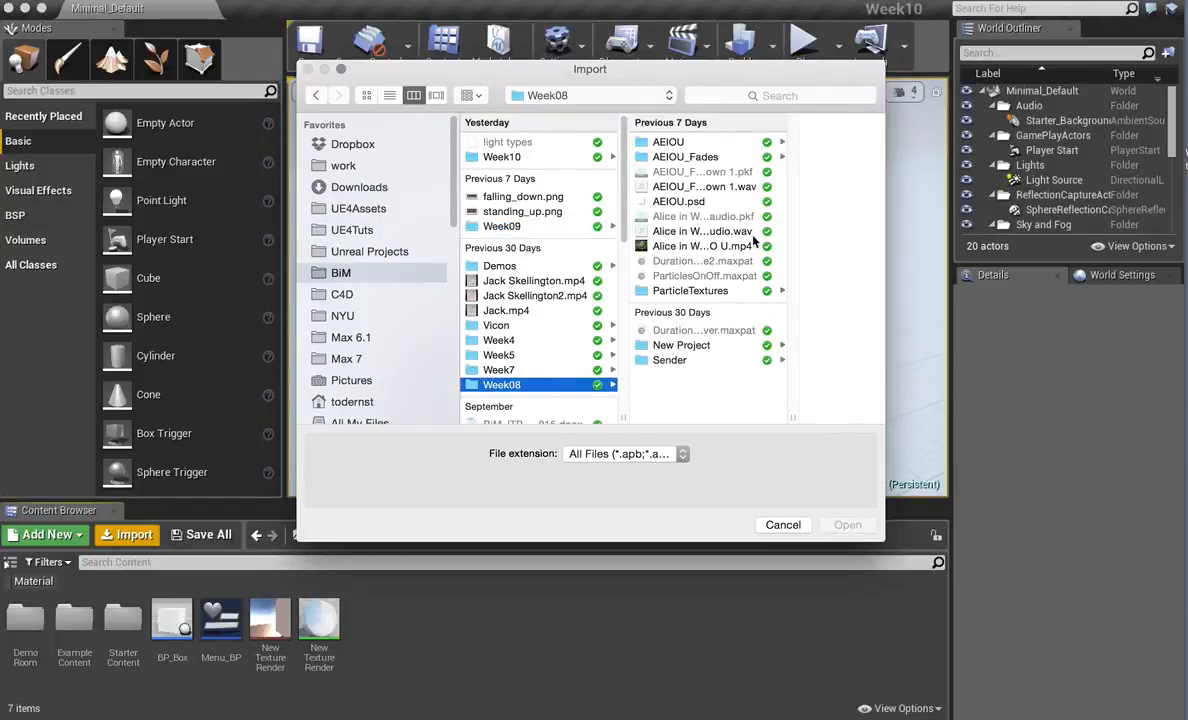
click(714, 142)
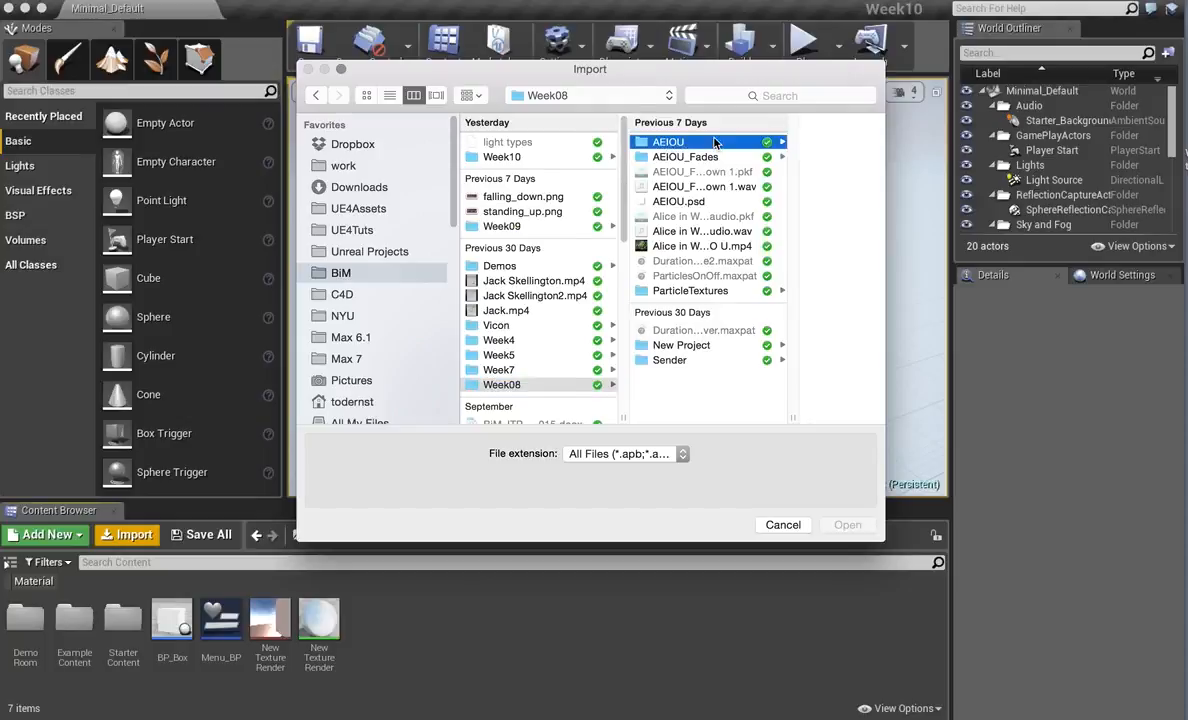
click(655, 157)
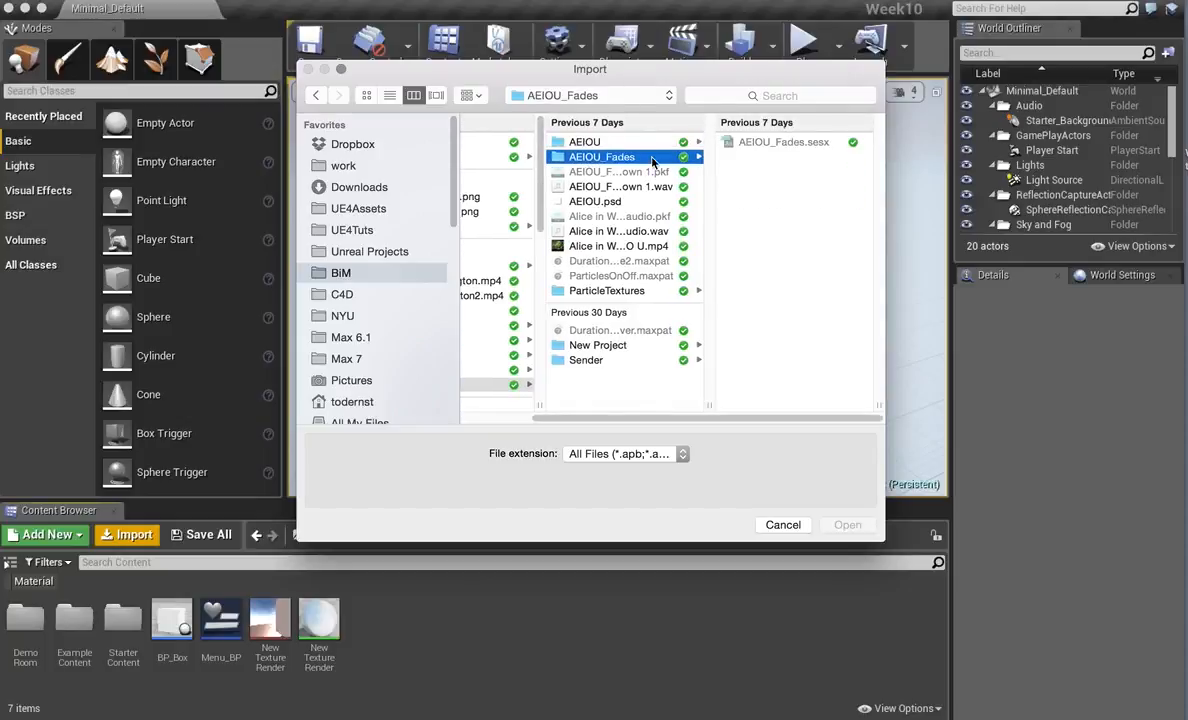
click(644, 291)
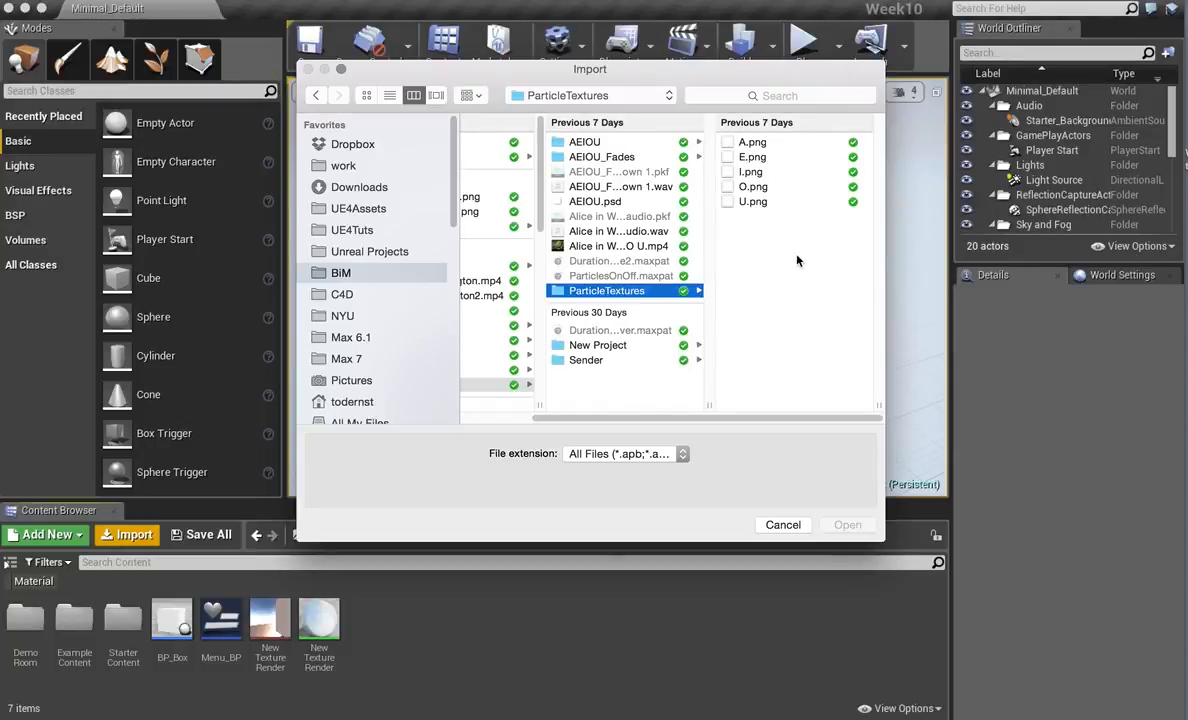
drag(797, 261, 714, 77)
click(846, 525)
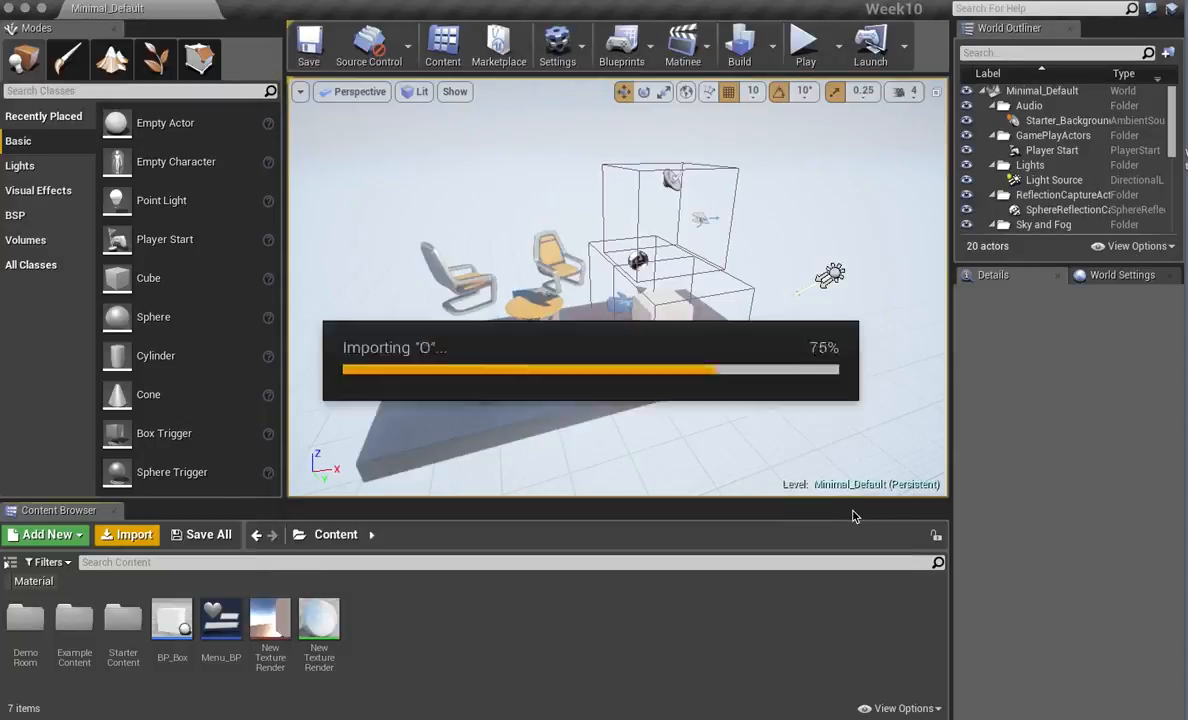
Switch to Finder and look through the subfolders and files of the BiM/Week08 folder for the Alice in Wonderland clip.
mouse_move(1175, 470)
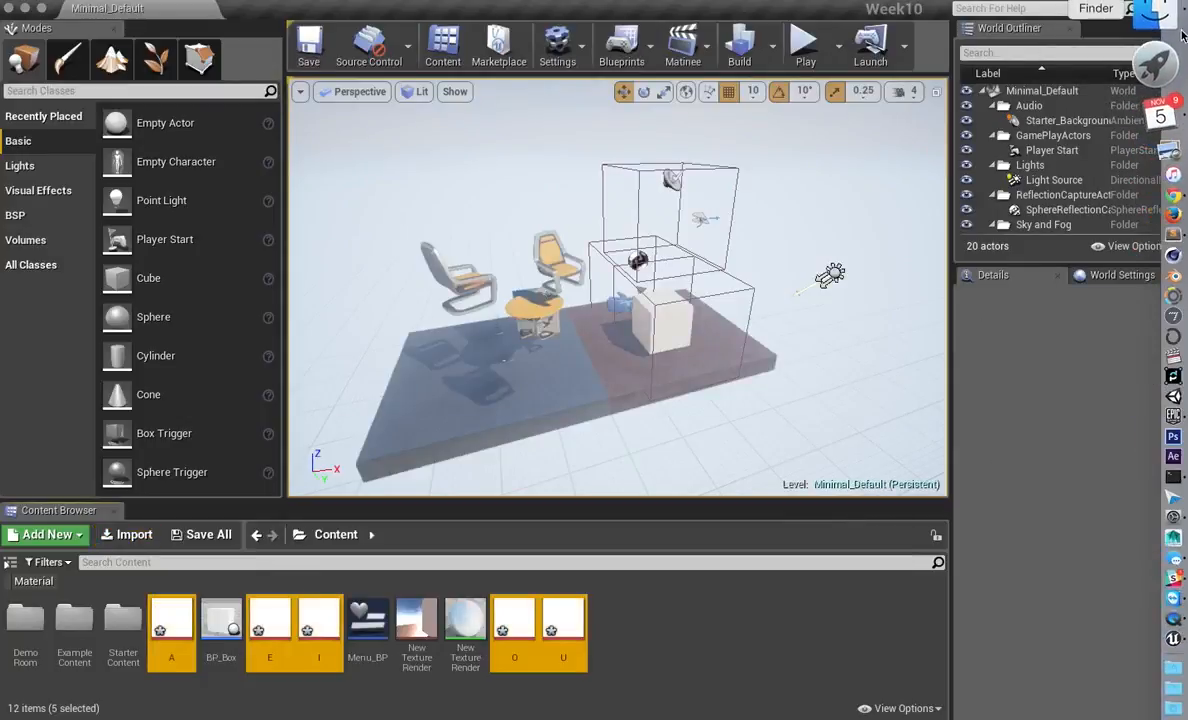
click(1173, 14)
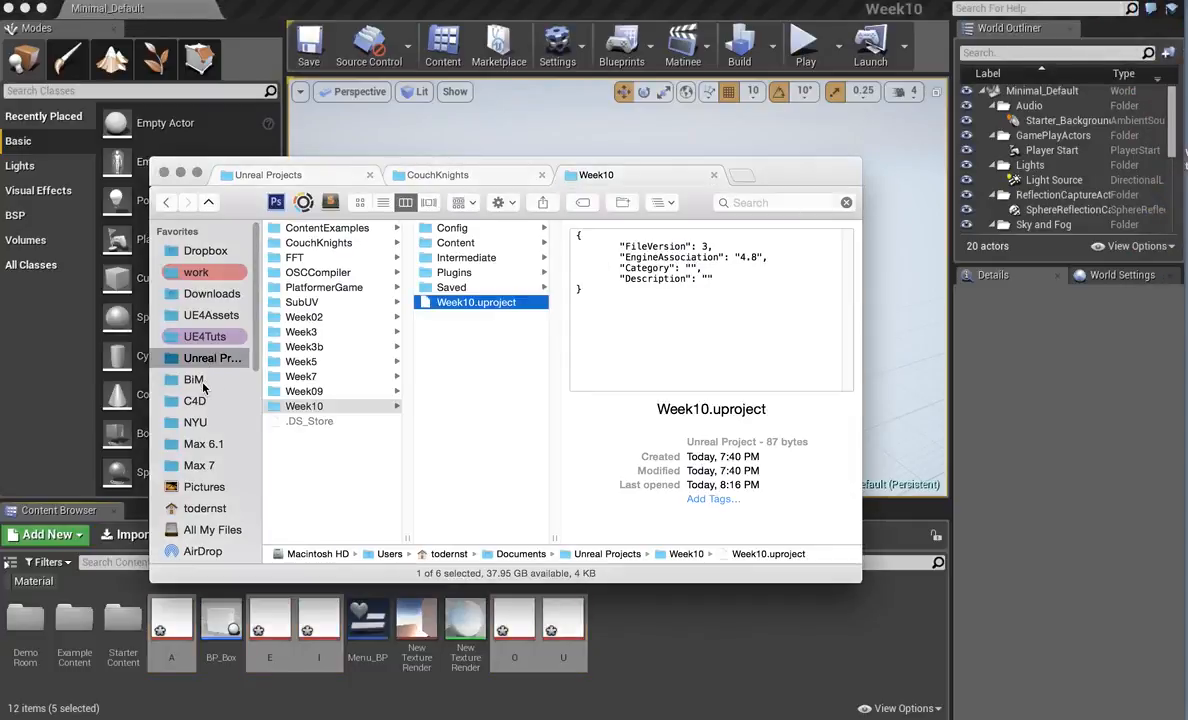
click(199, 381)
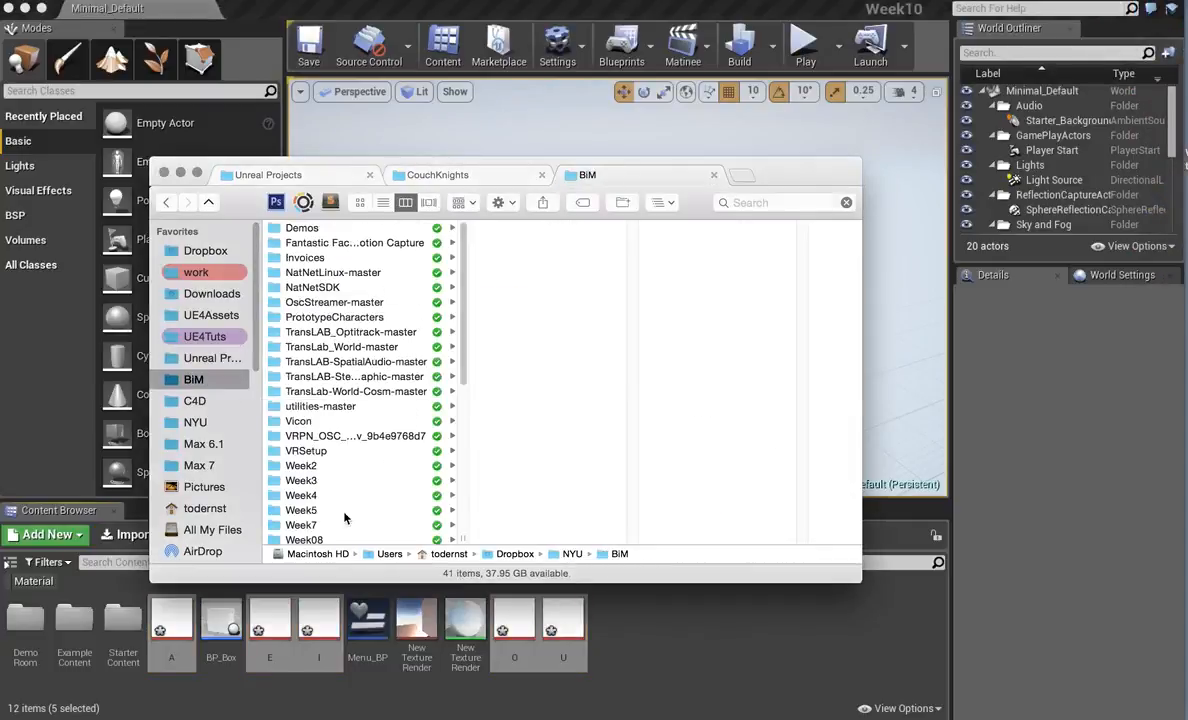
click(312, 541)
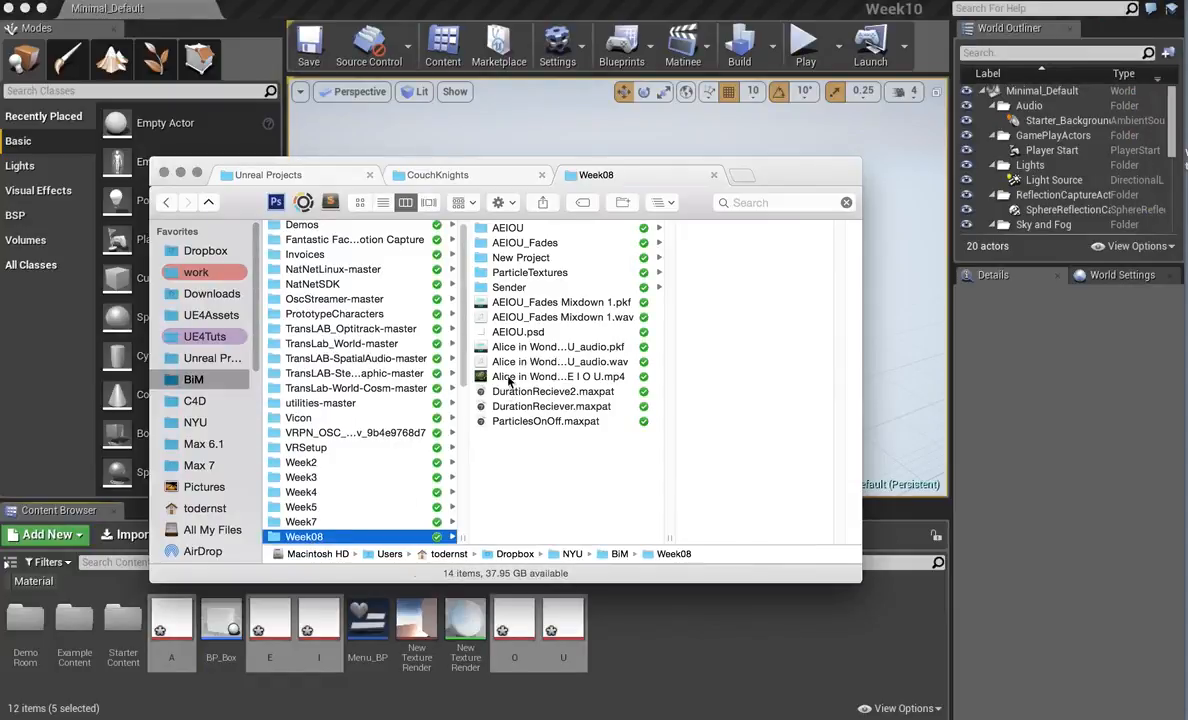
key(Right)
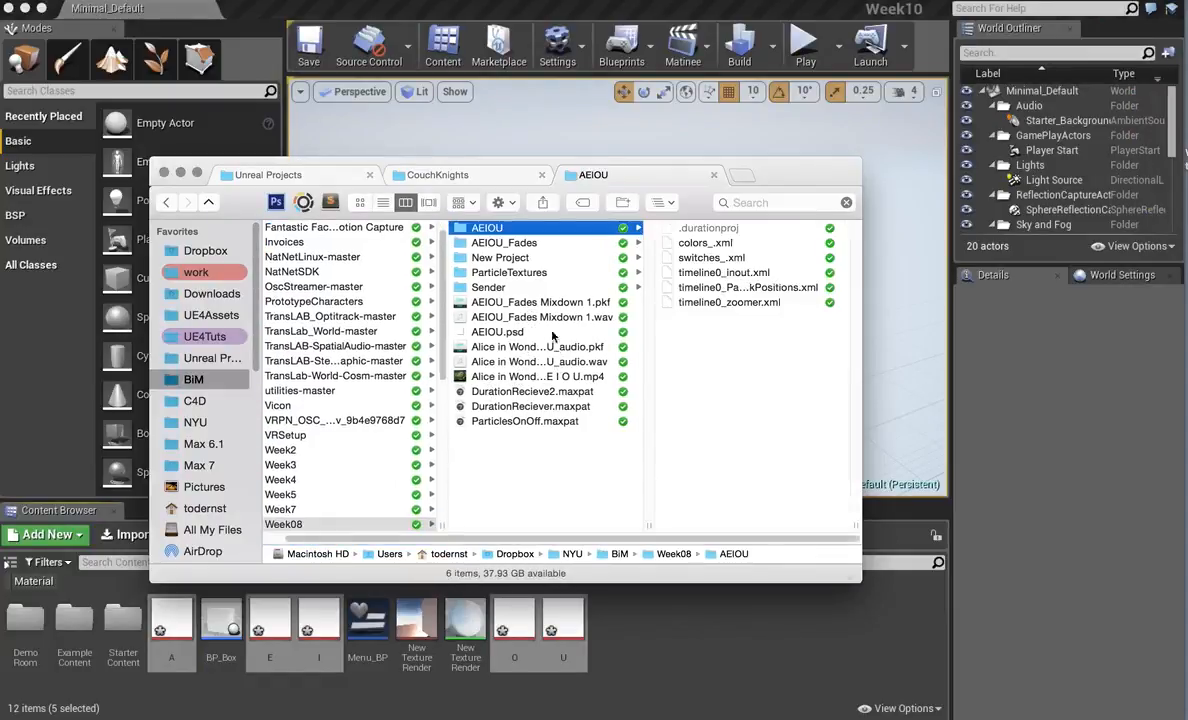
click(525, 245)
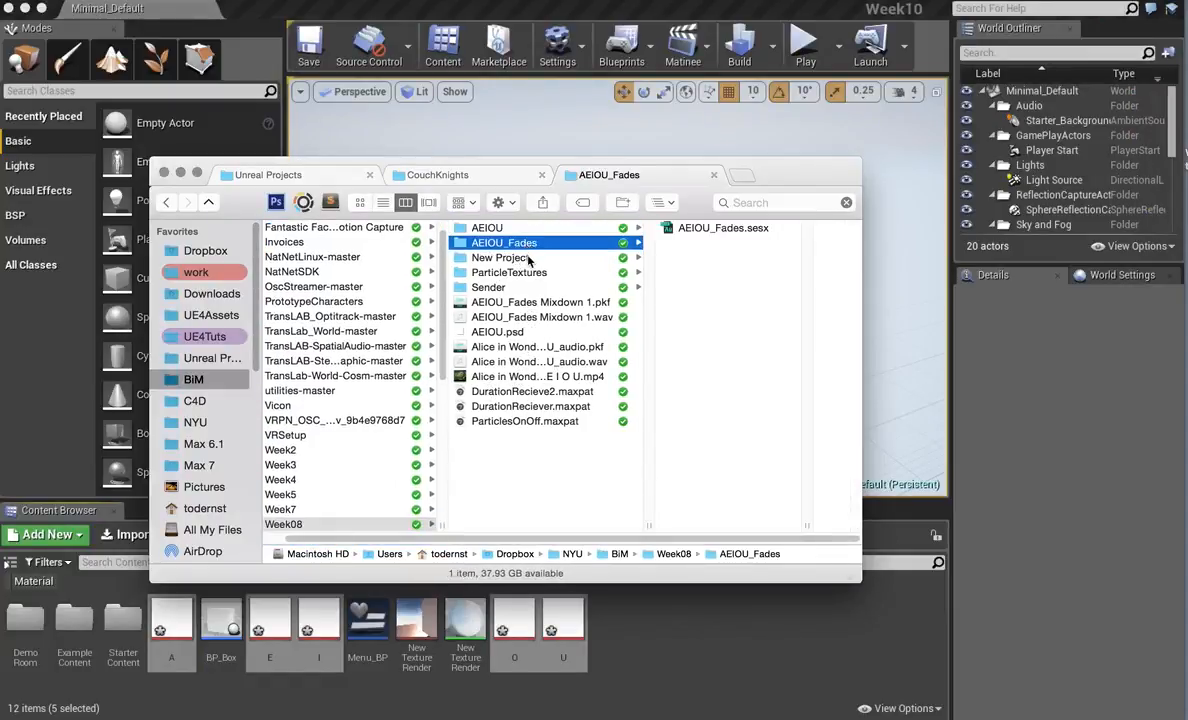
click(528, 259)
click(533, 273)
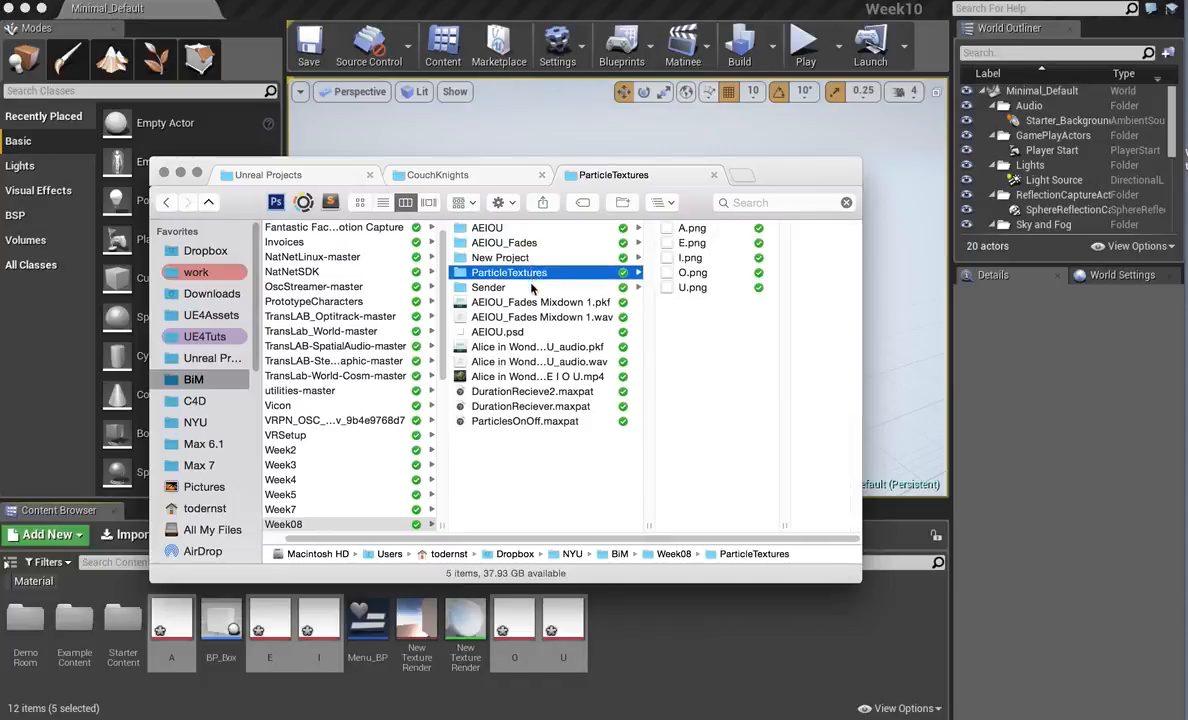
click(533, 288)
click(534, 302)
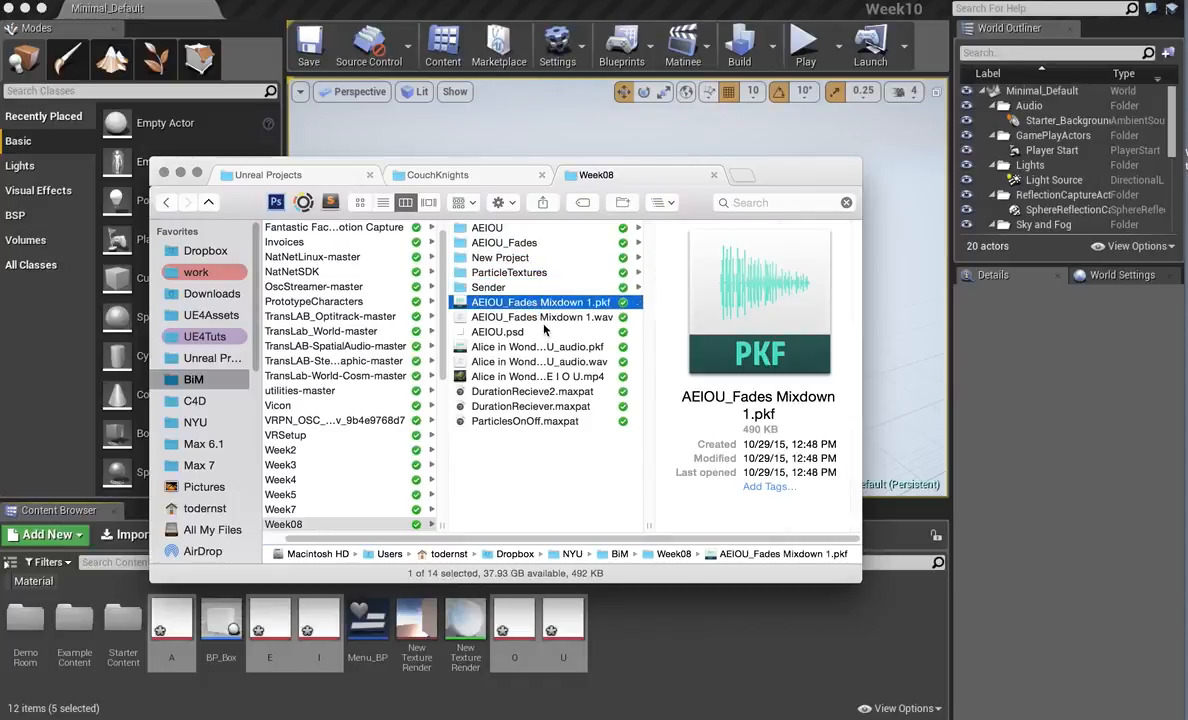
click(548, 346)
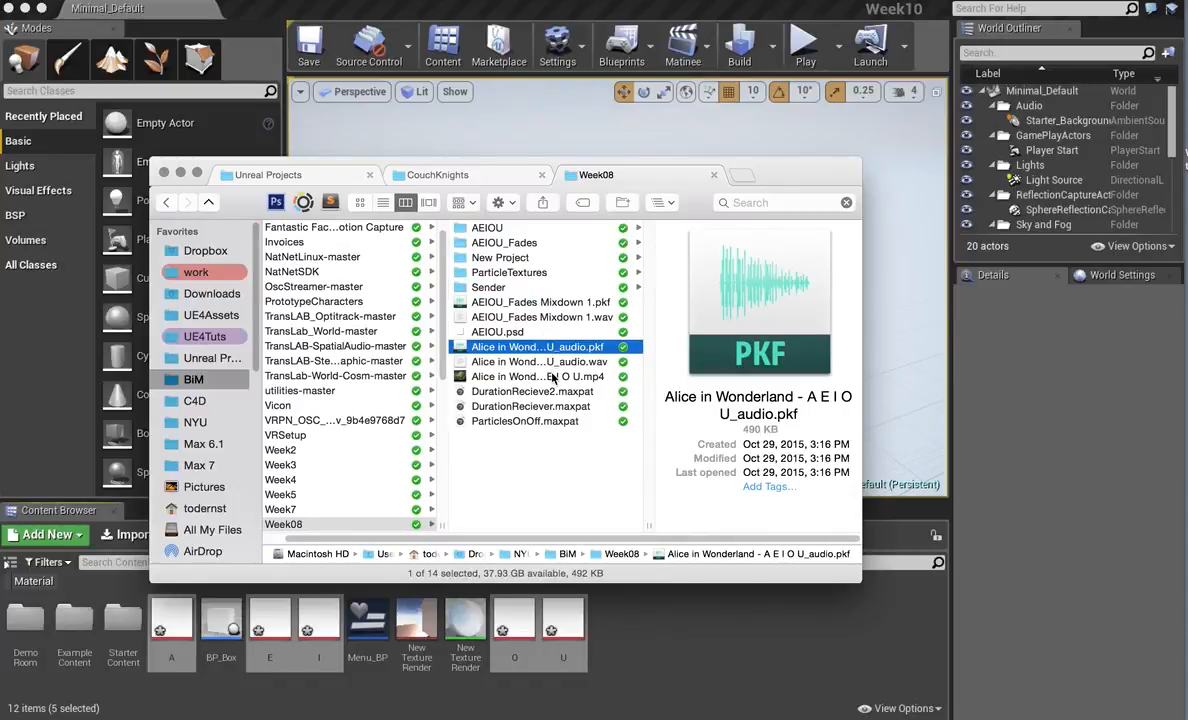
Play the Alice in Wonderland - A E I O U.mp4 movie with the sound volume raised, and close the player.
click(553, 377)
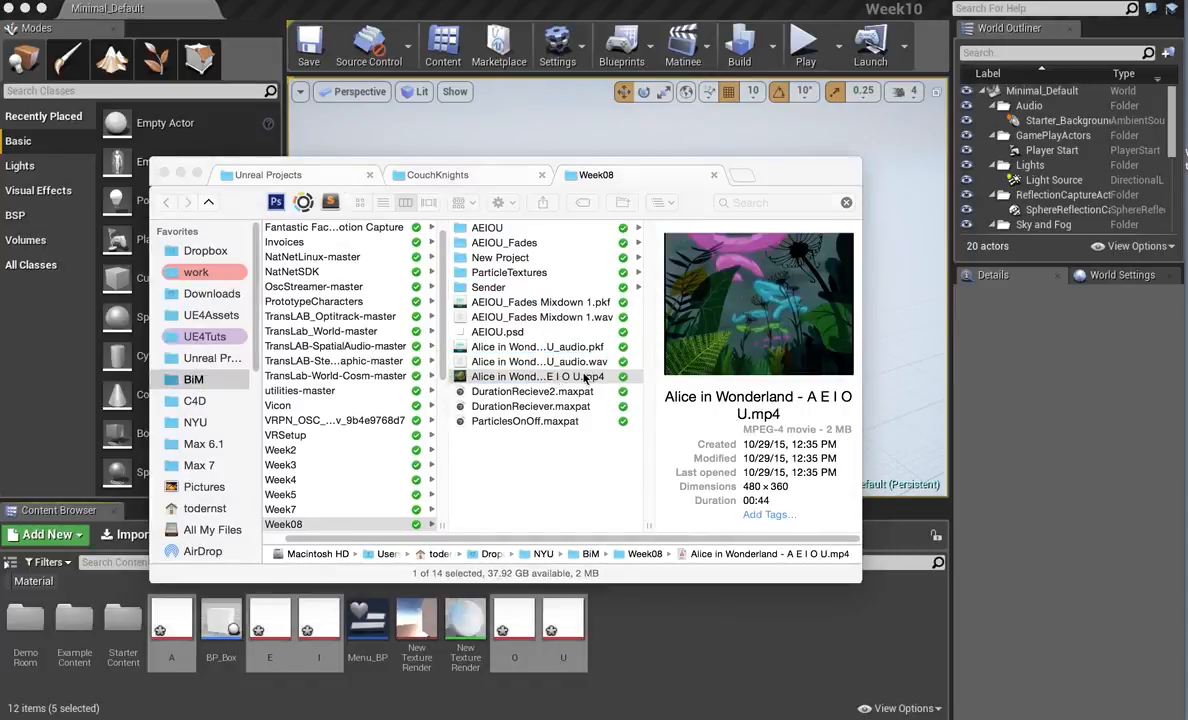
double_click(585, 377)
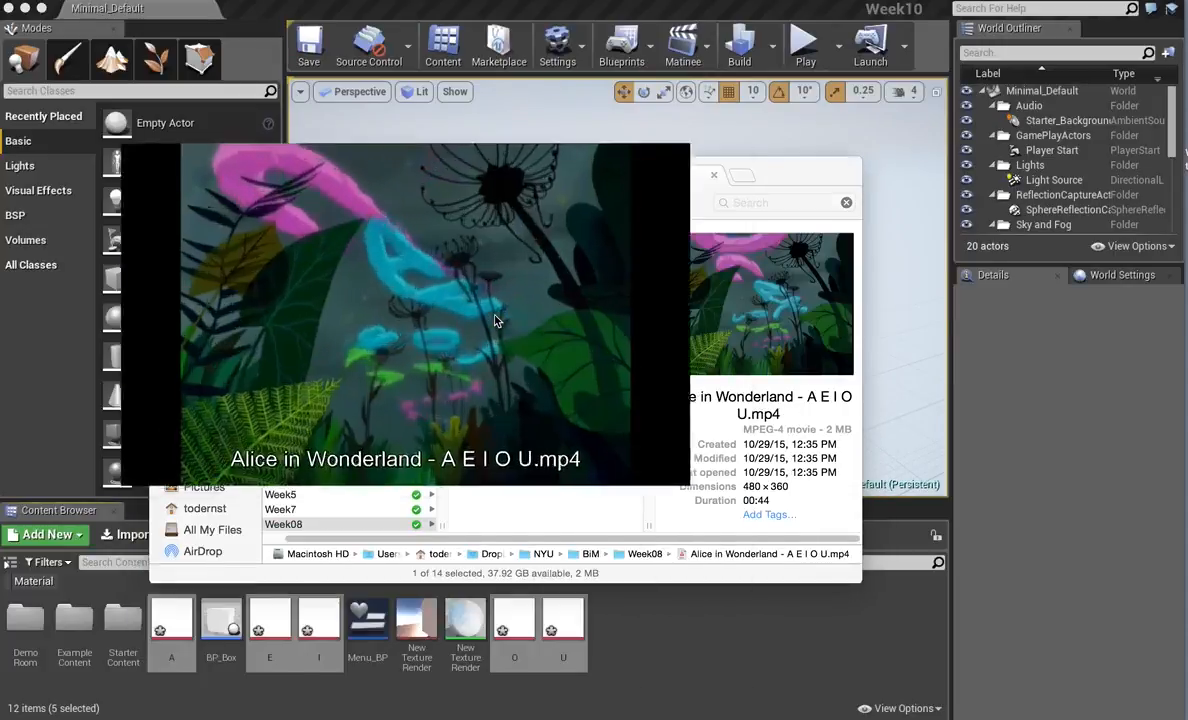
key(XF86AudioRaiseVolume)
key(XF86AudioRaiseVolume)
key(XF86AudioRaiseVolume)
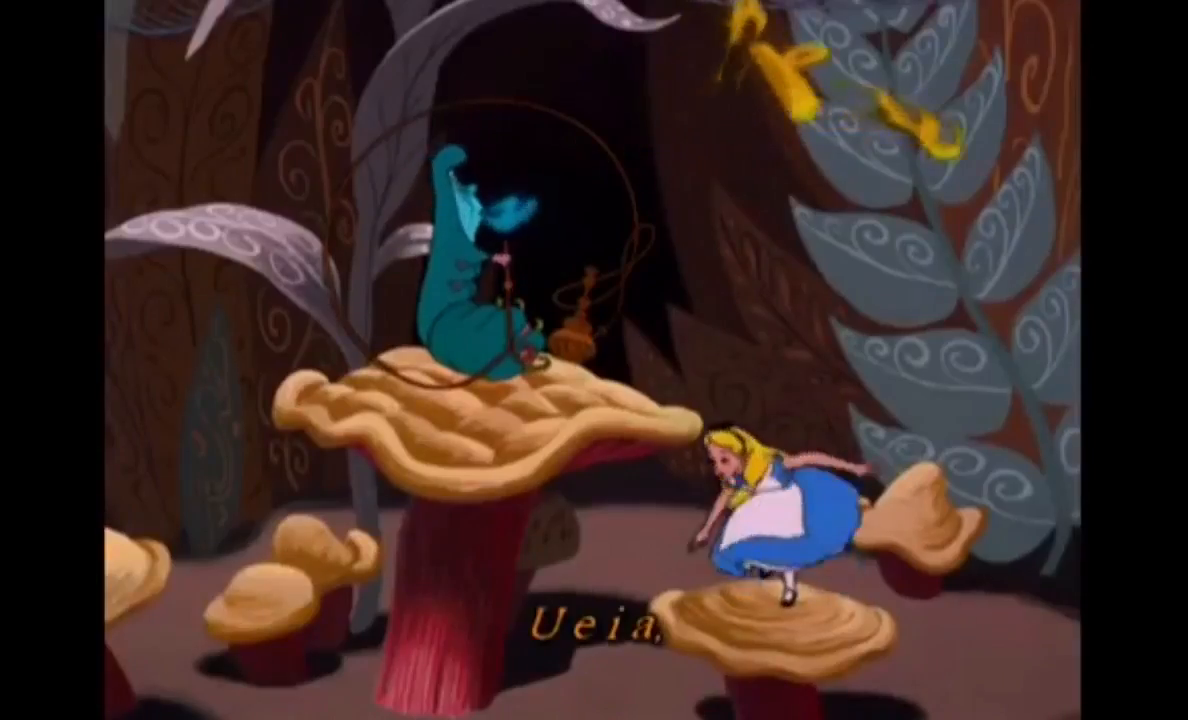
mouse_move(530, 471)
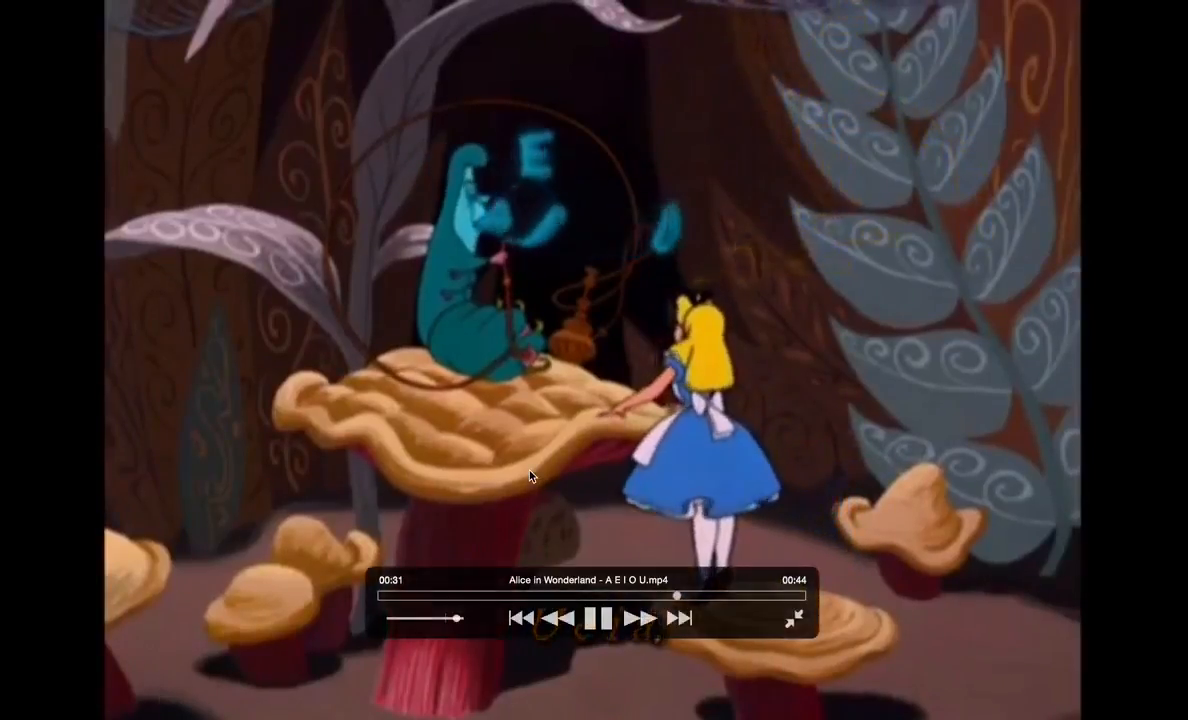
key(Escape)
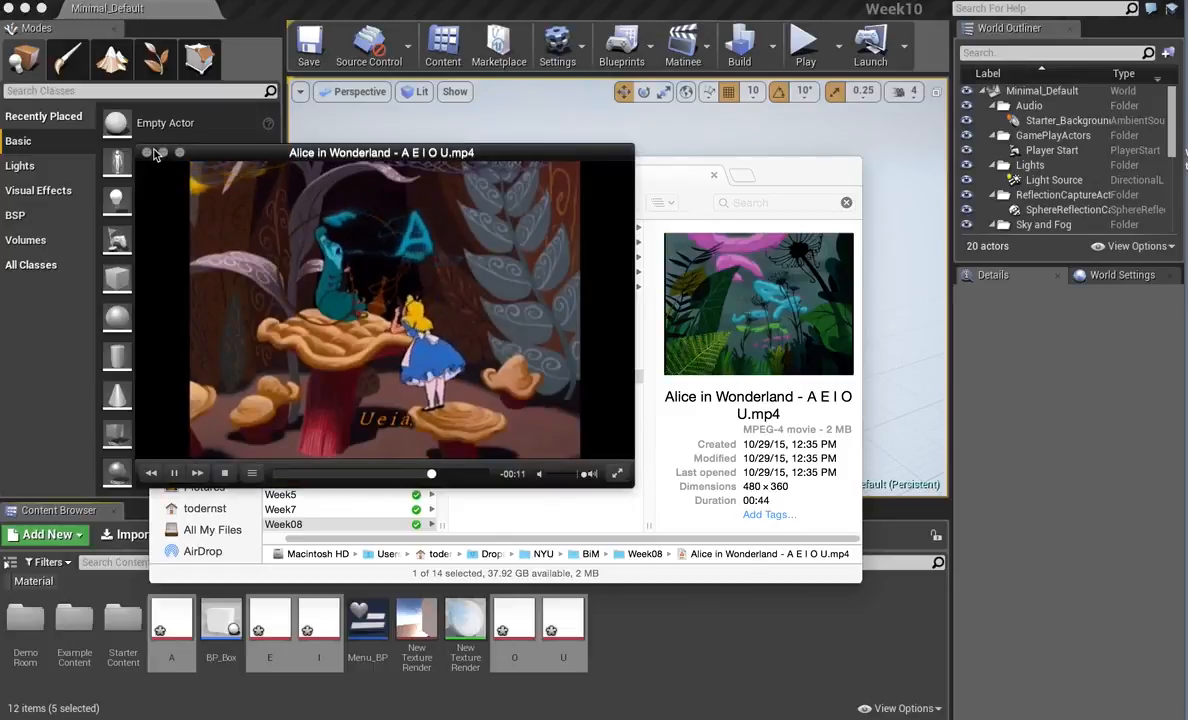
click(148, 153)
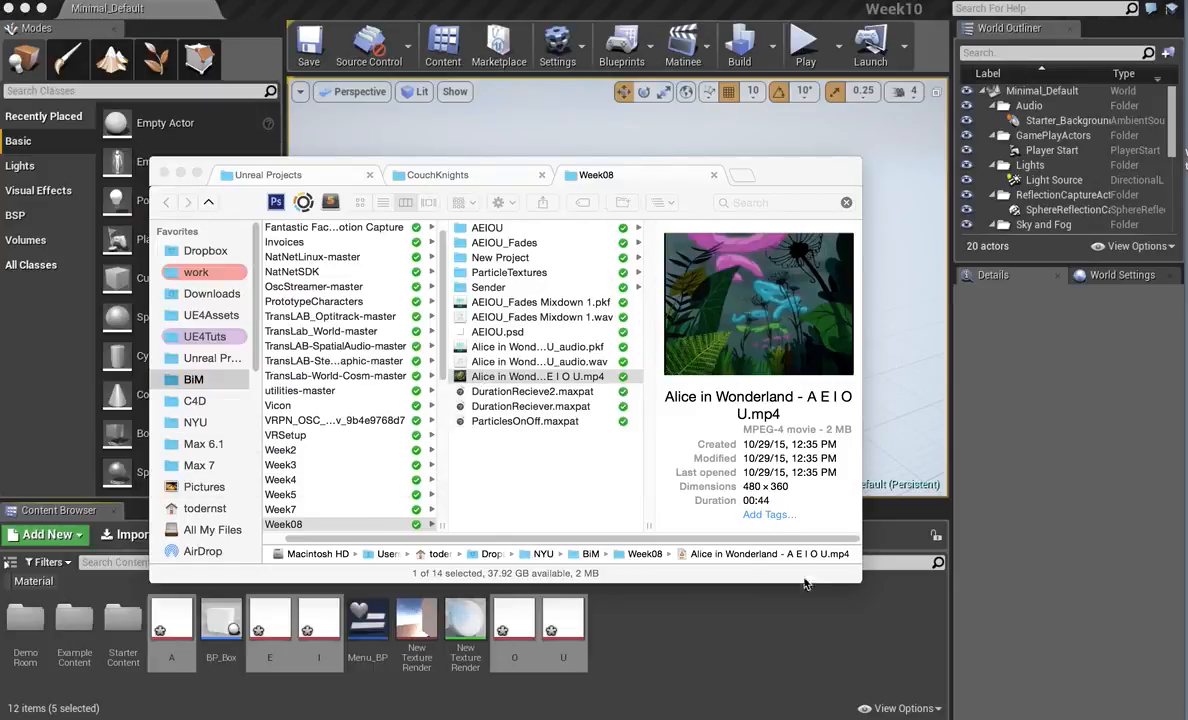
Return to the Unreal editor, inspect the imported O texture in the texture editor, and close it.
click(735, 608)
click(517, 615)
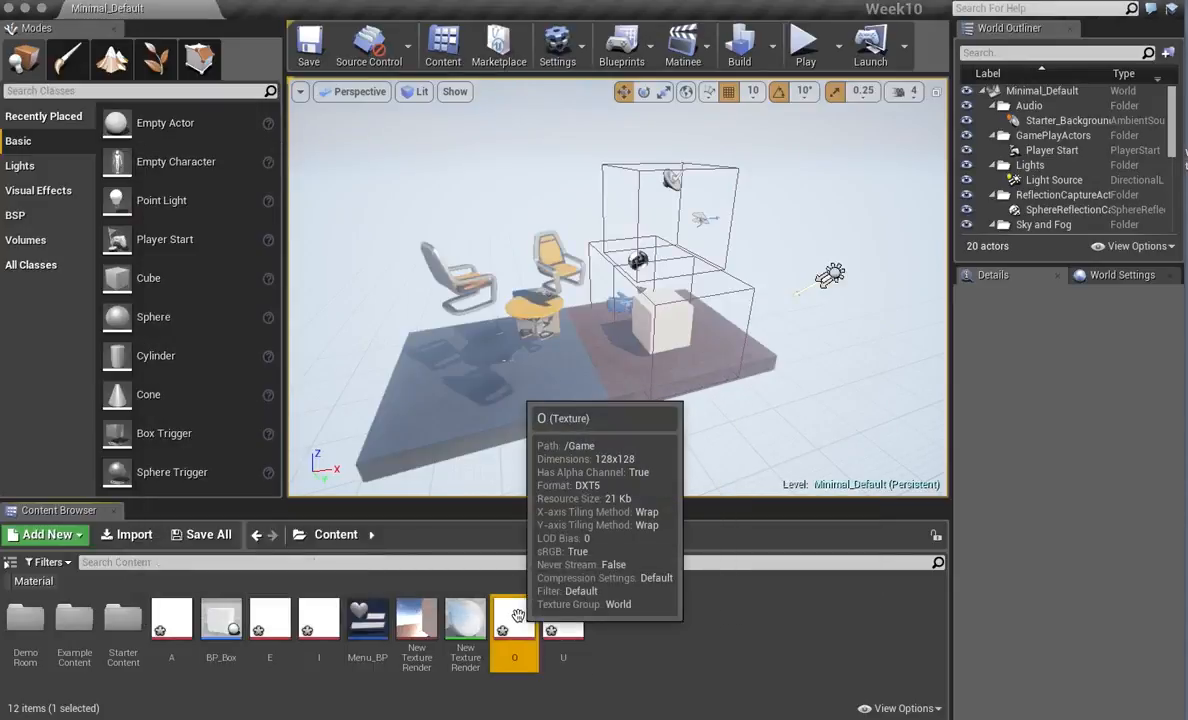
double_click(517, 615)
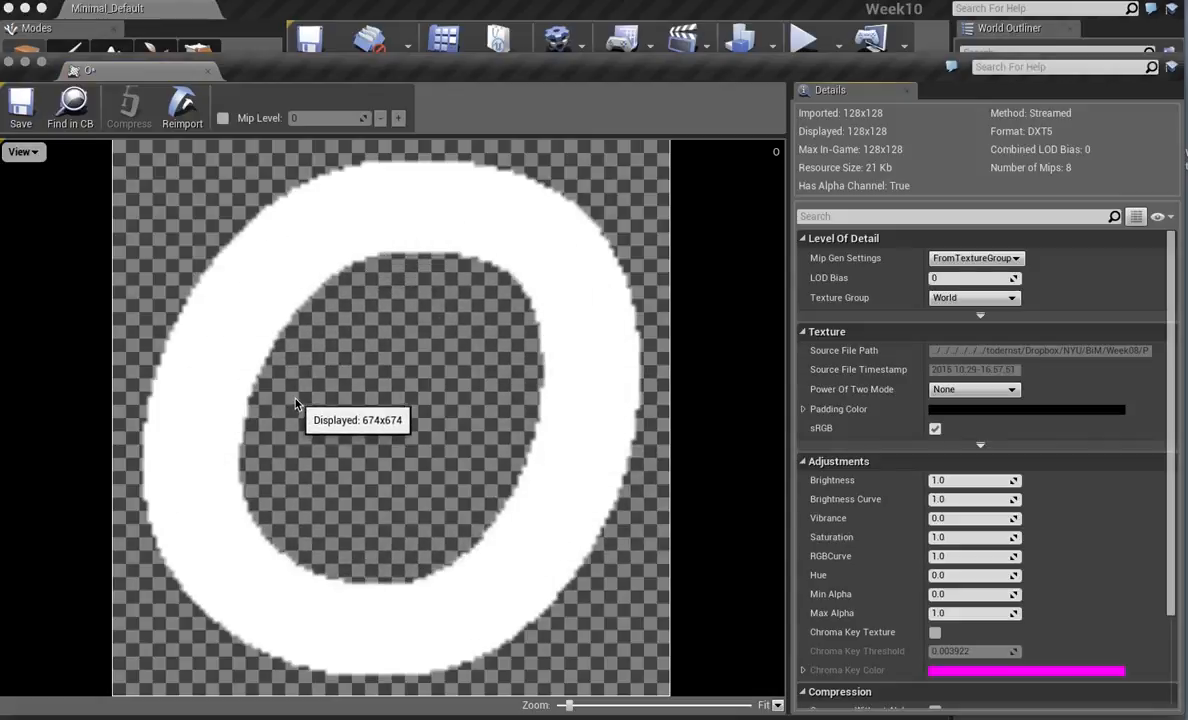
click(208, 70)
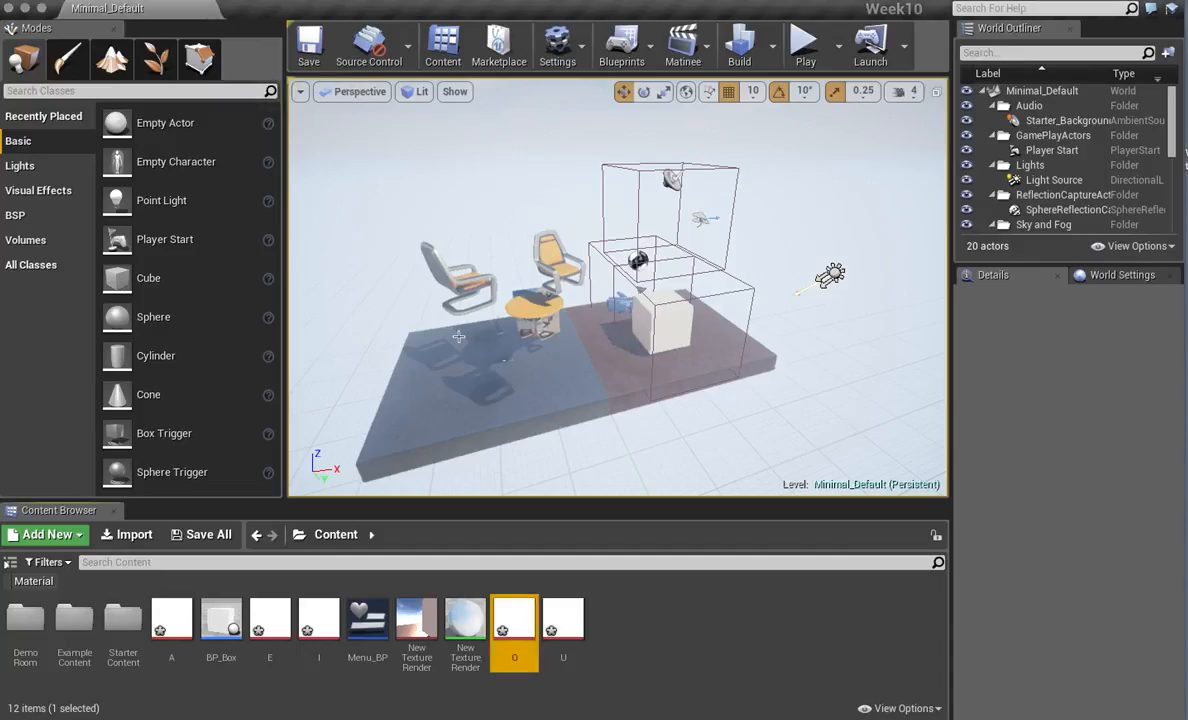
Save all unsaved assets, including the imported letter textures, and clear the asset selection.
key(ctrl+shift+s)
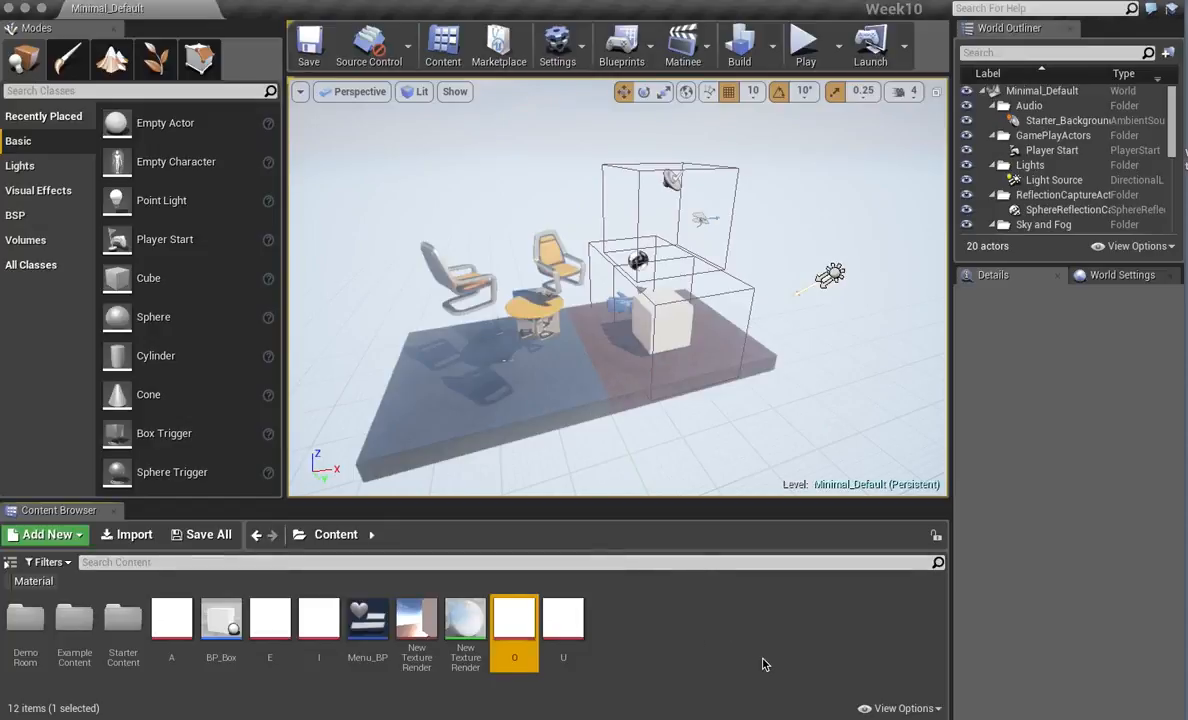
click(613, 626)
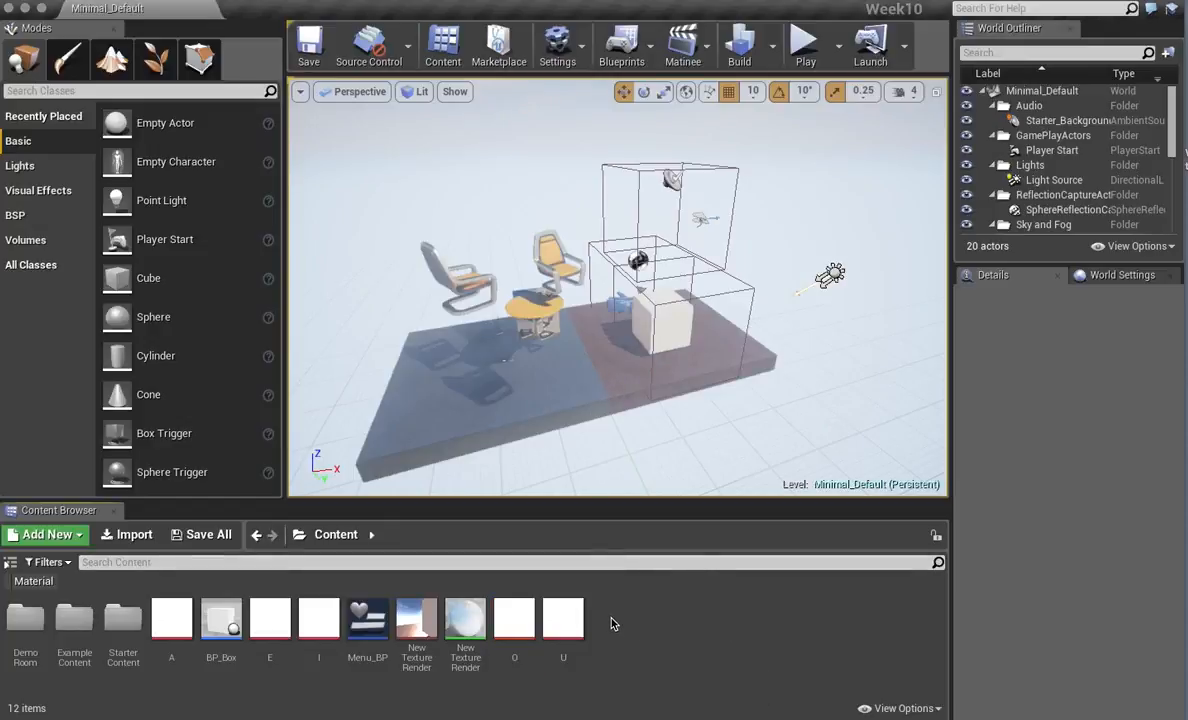
right_click(635, 619)
click(605, 626)
mouse_move(521, 610)
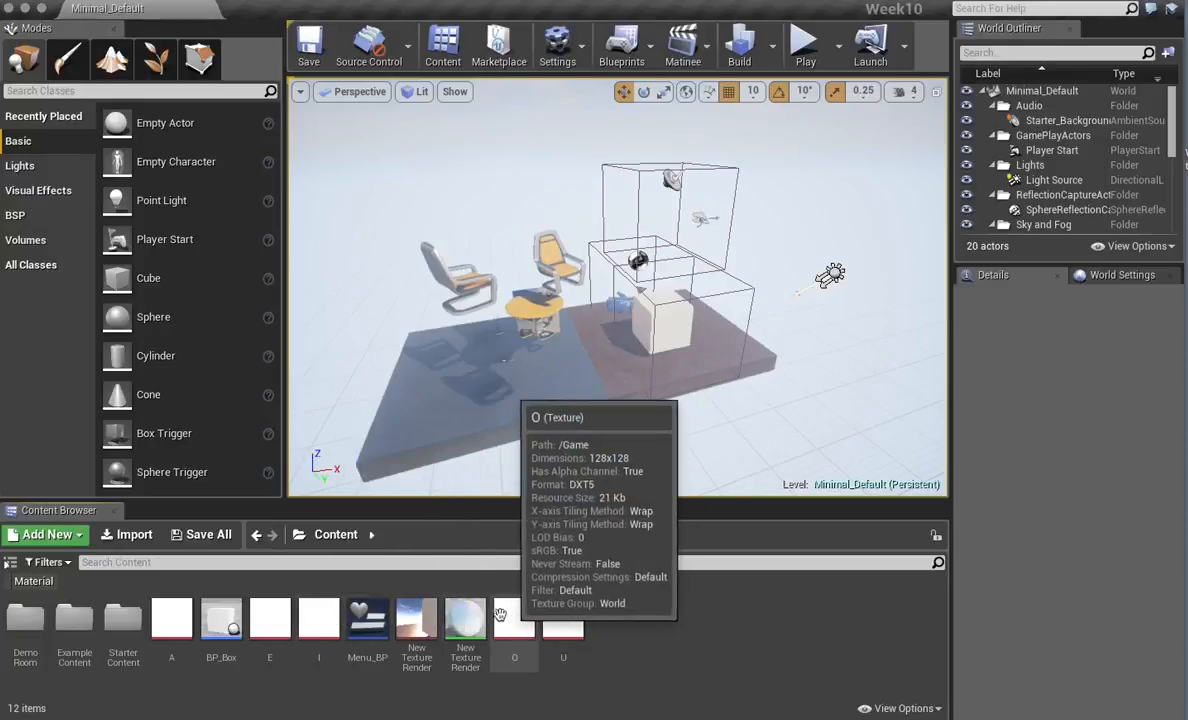
Create a material from the E texture and open it for editing, moving its Texture Sample node further down the graph.
right_click(270, 615)
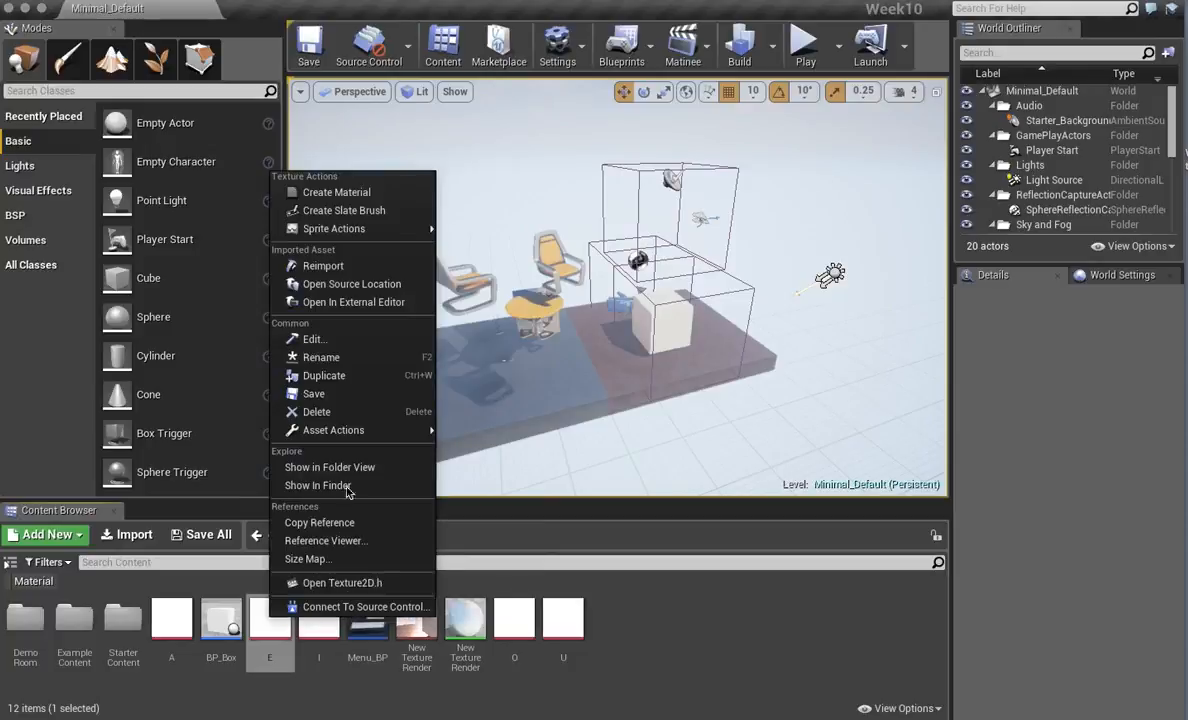
click(365, 193)
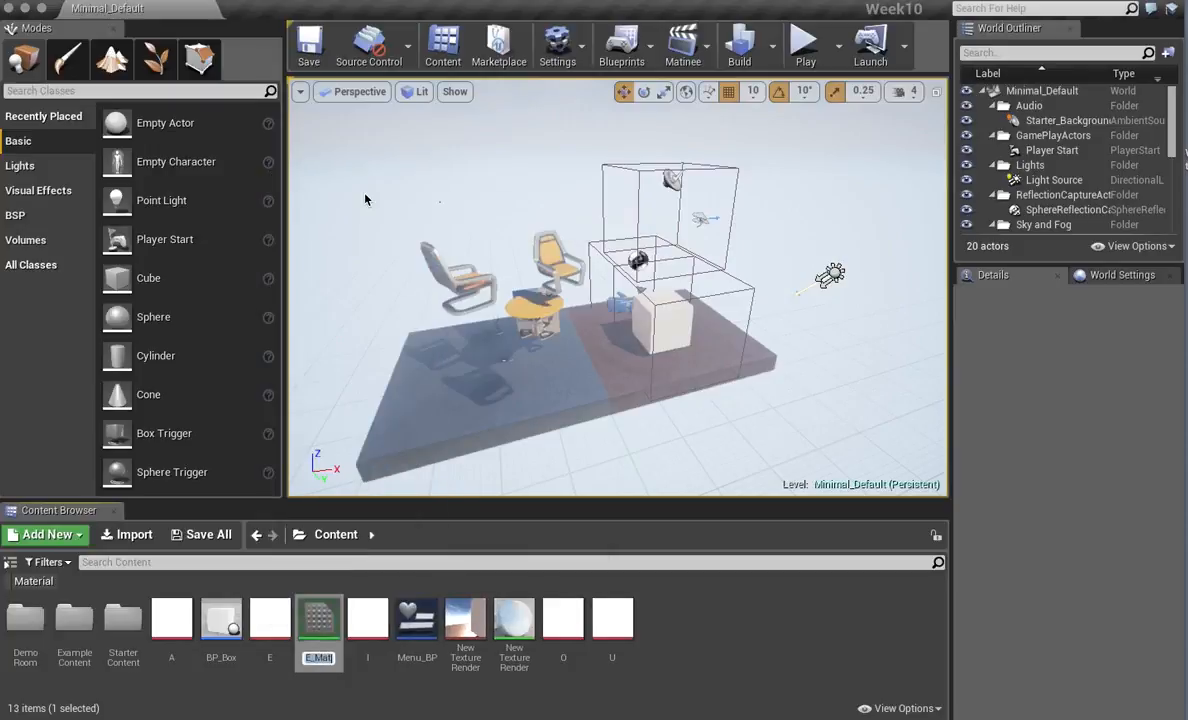
double_click(320, 617)
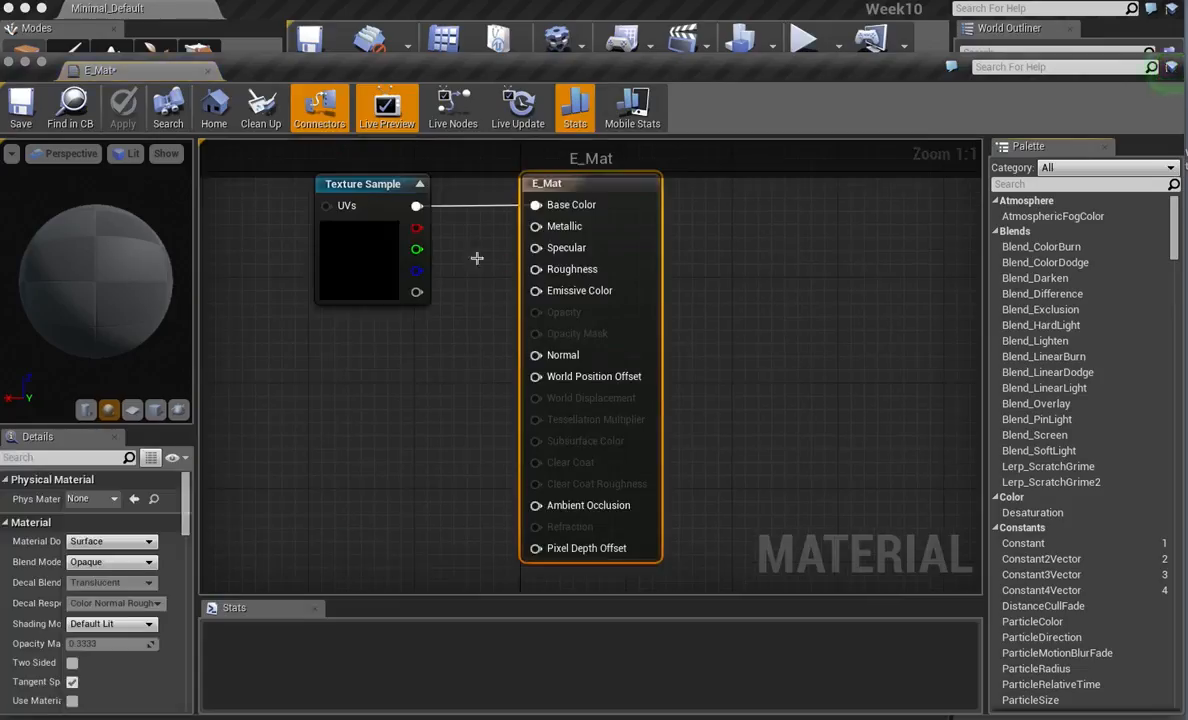
right_drag(432, 347, 607, 352)
drag(531, 183, 496, 302)
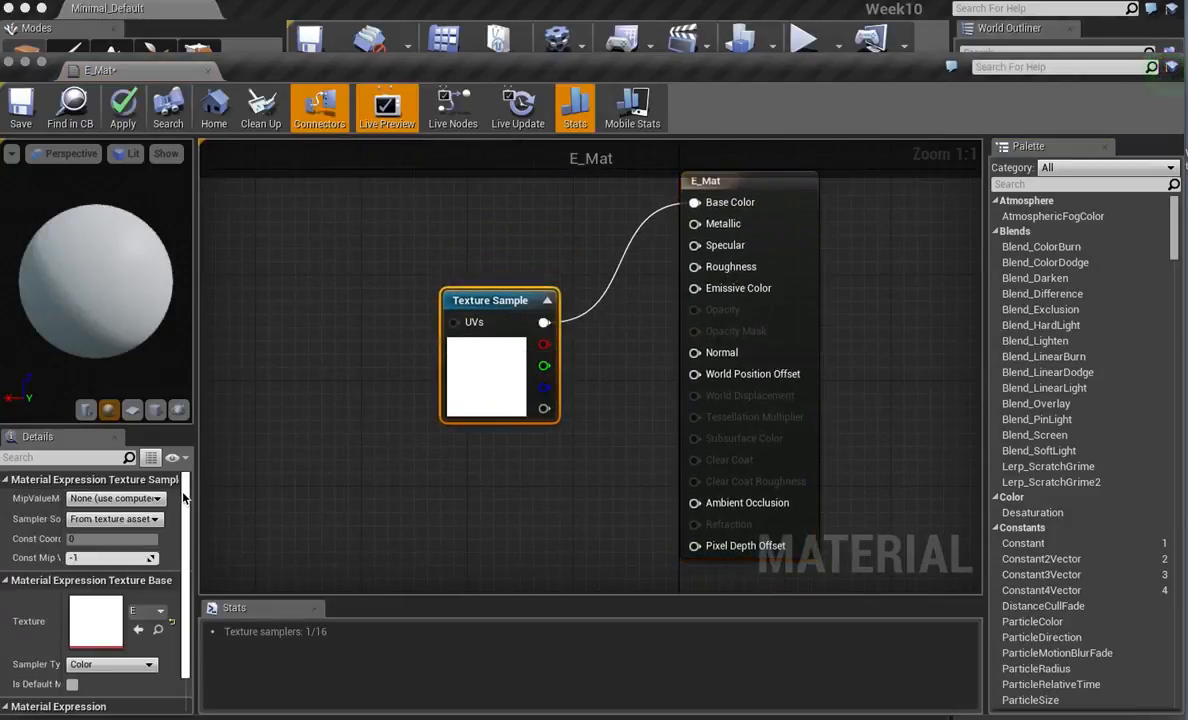
Set E_Mat's blend mode to Masked and connect the Texture Sample's alpha output to Opacity Mask.
click(770, 262)
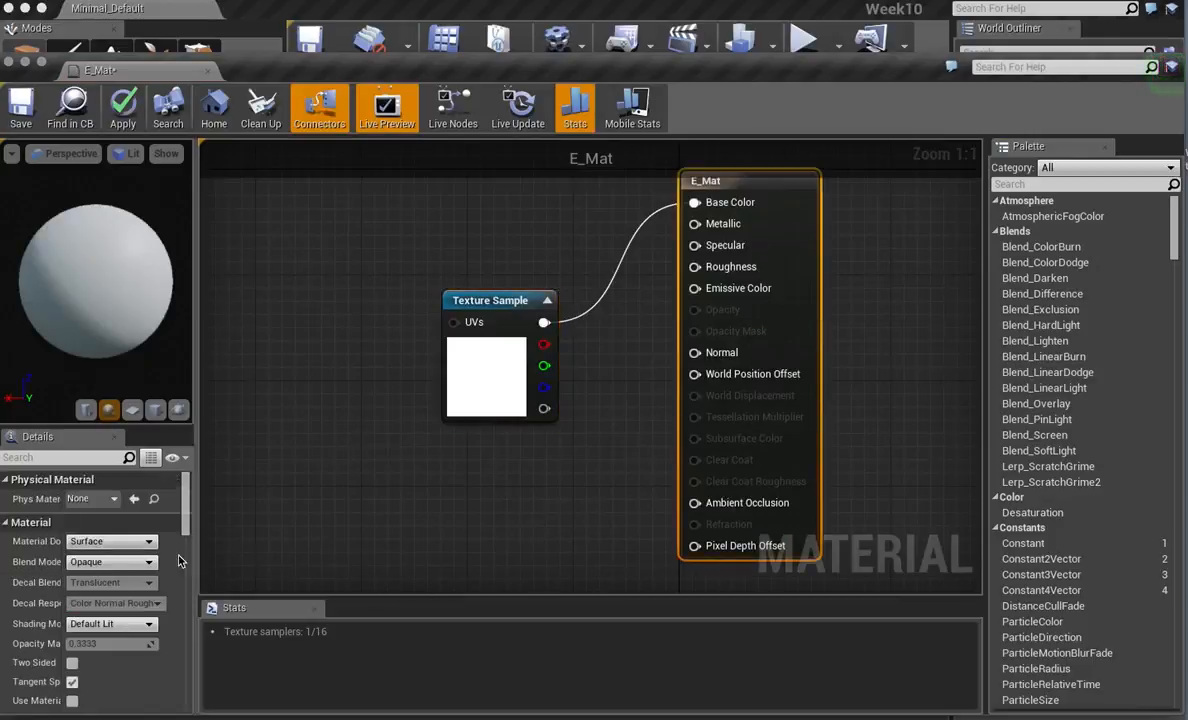
click(127, 563)
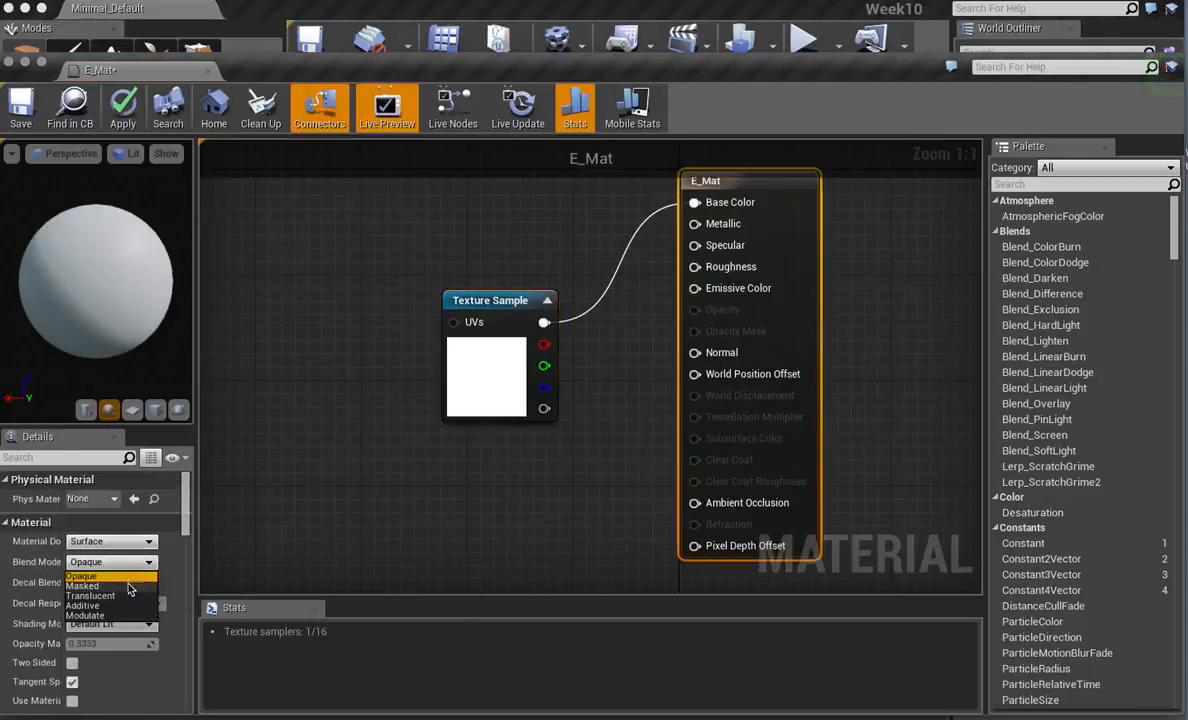
click(85, 585)
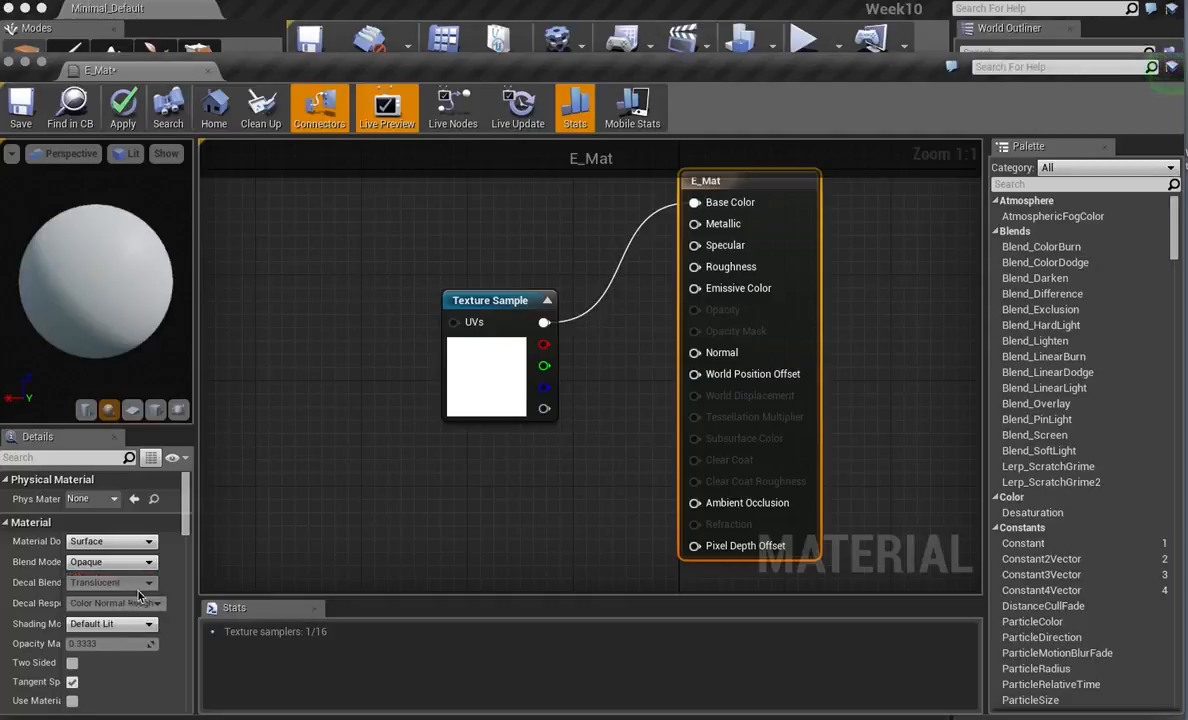
drag(544, 408, 722, 331)
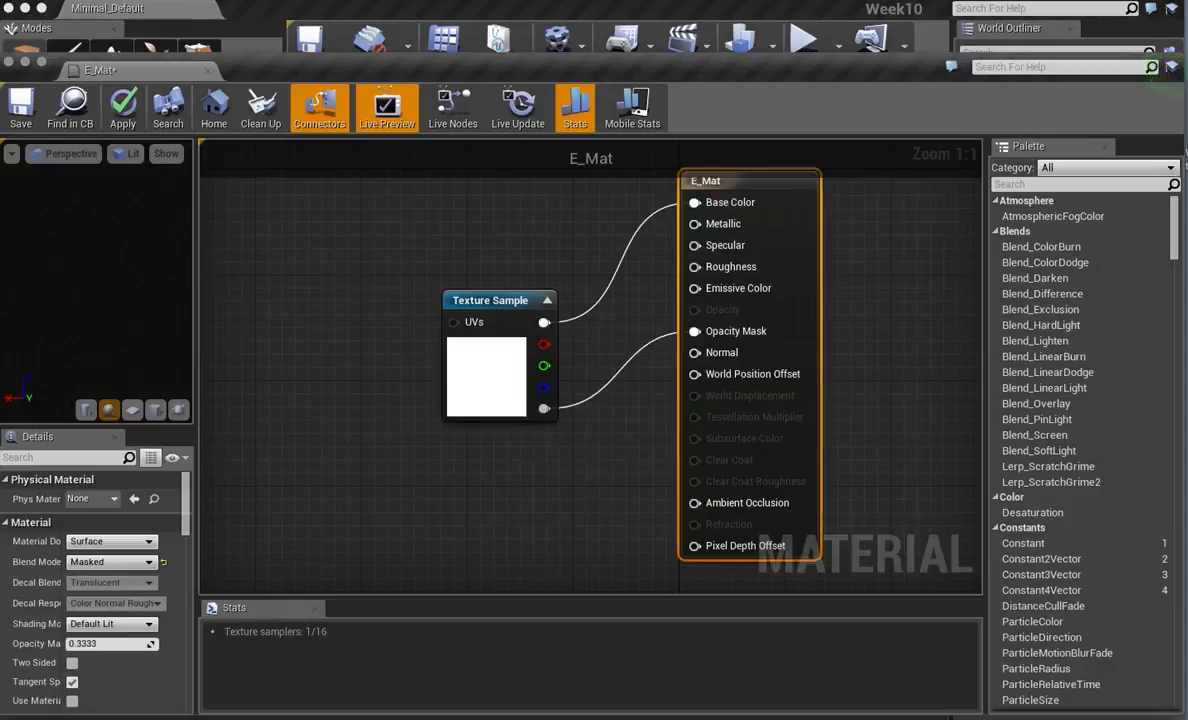
Preview the material on a plane turned to face the view, trying the Two Sided option and disabling it again.
click(132, 410)
mouse_move(137, 315)
mouse_down()
mouse_move(180, 315)
mouse_move(137, 315)
mouse_up()
click(71, 663)
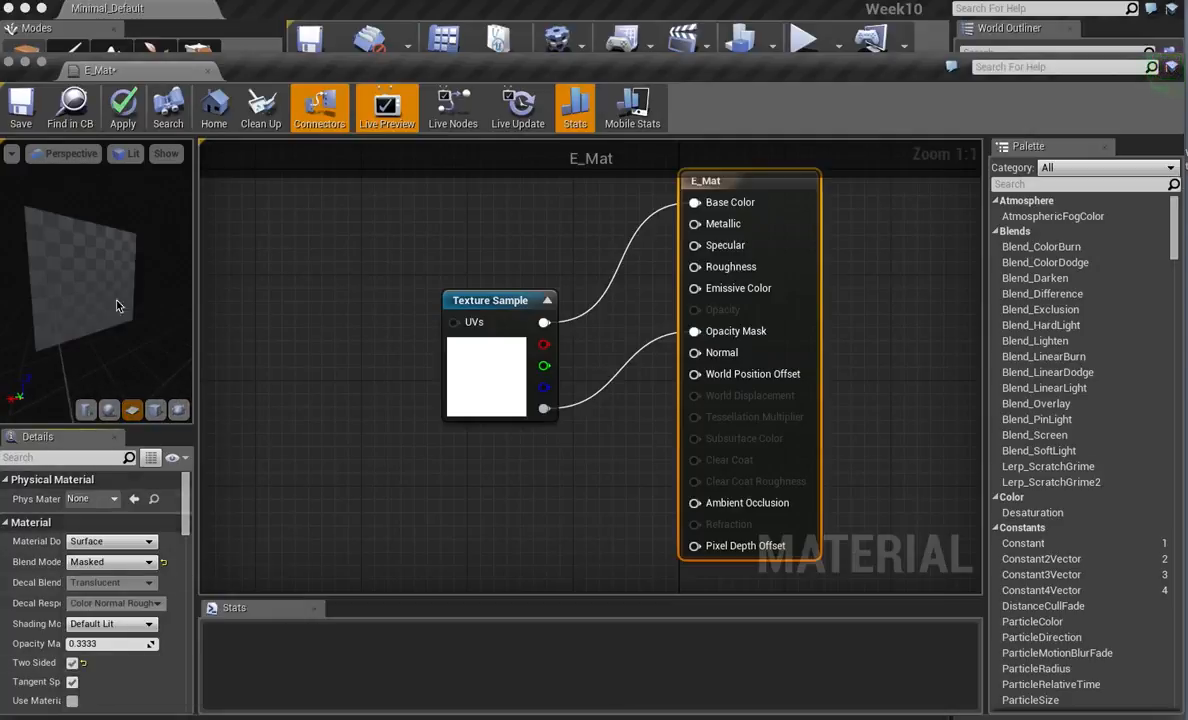
mouse_move(86, 315)
mouse_down()
mouse_move(165, 315)
mouse_move(91, 321)
mouse_up()
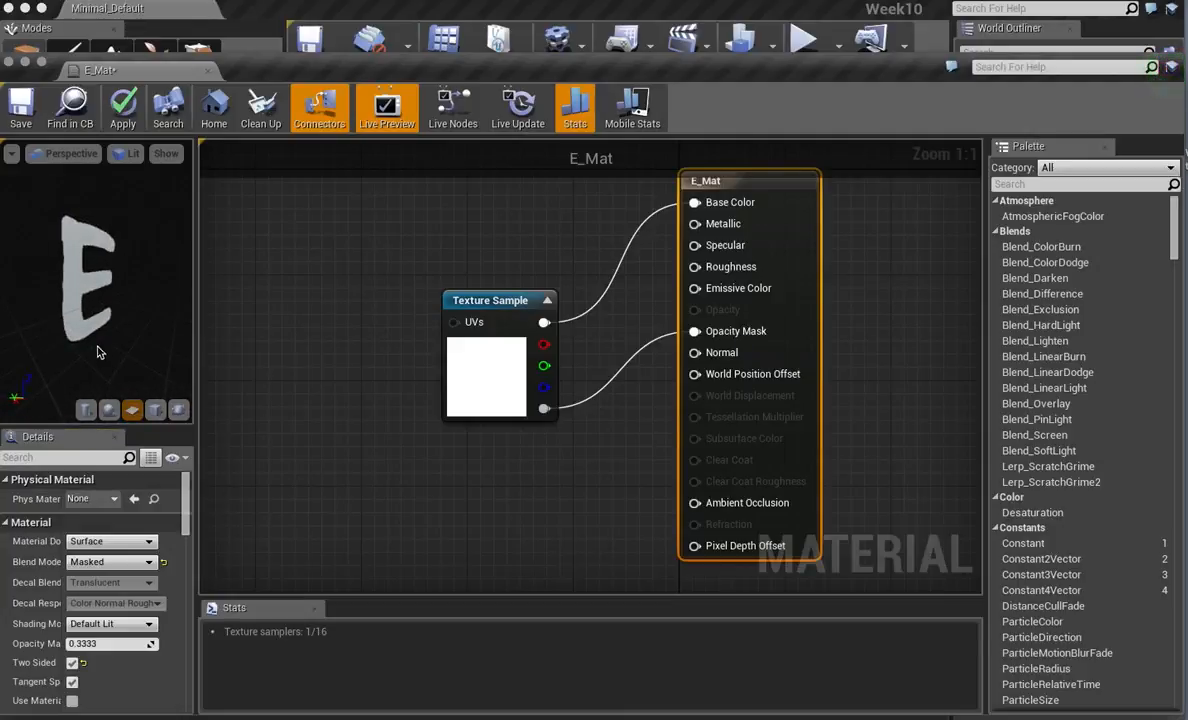
click(72, 663)
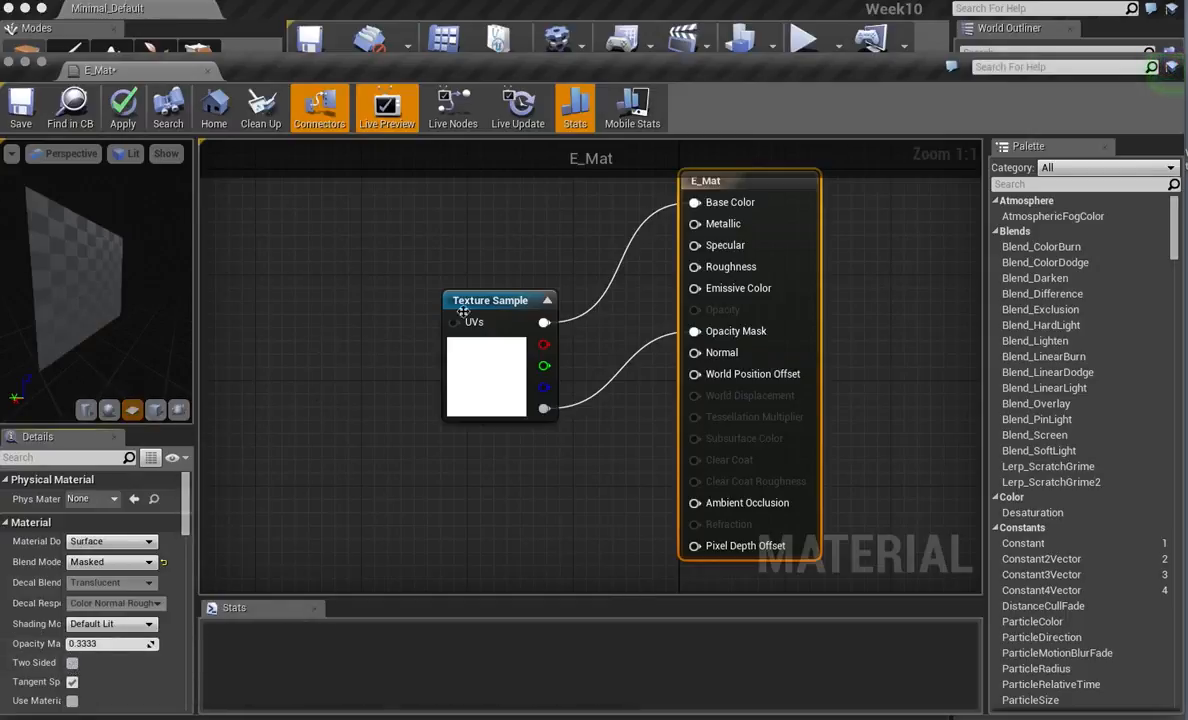
Add a Particle Color node to the graph and place it above the Texture Sample node.
right_drag(430, 252, 520, 326)
drag(582, 364, 527, 390)
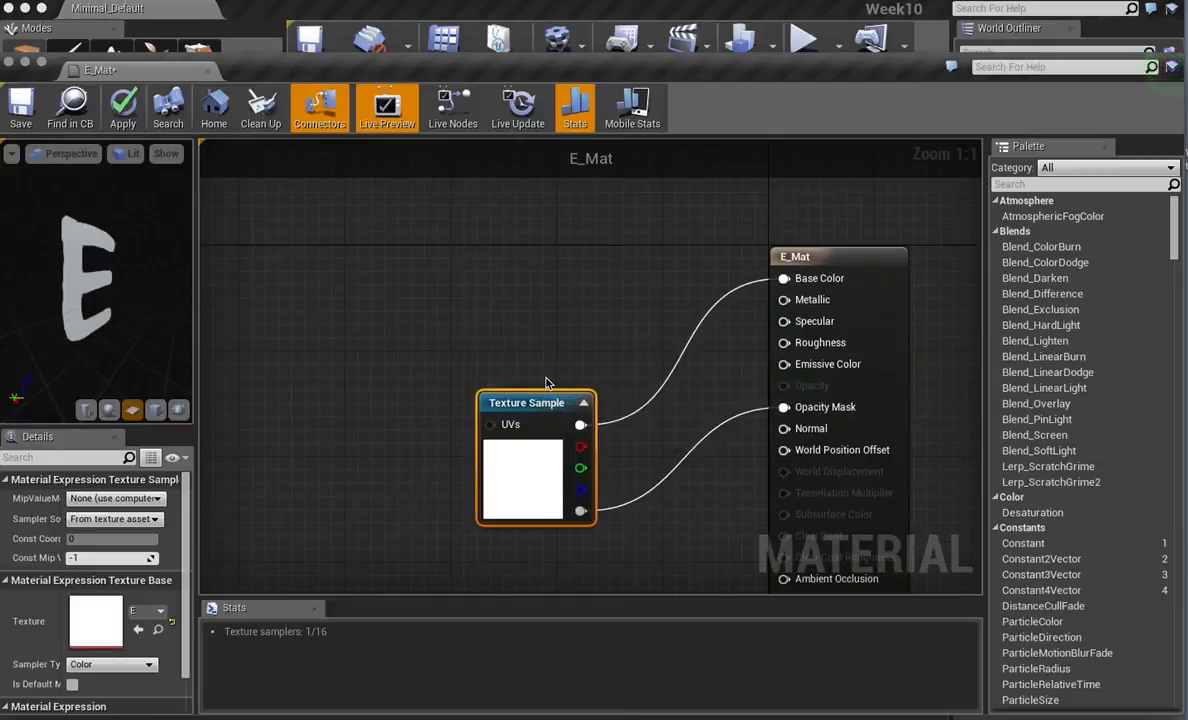
right_click(491, 246)
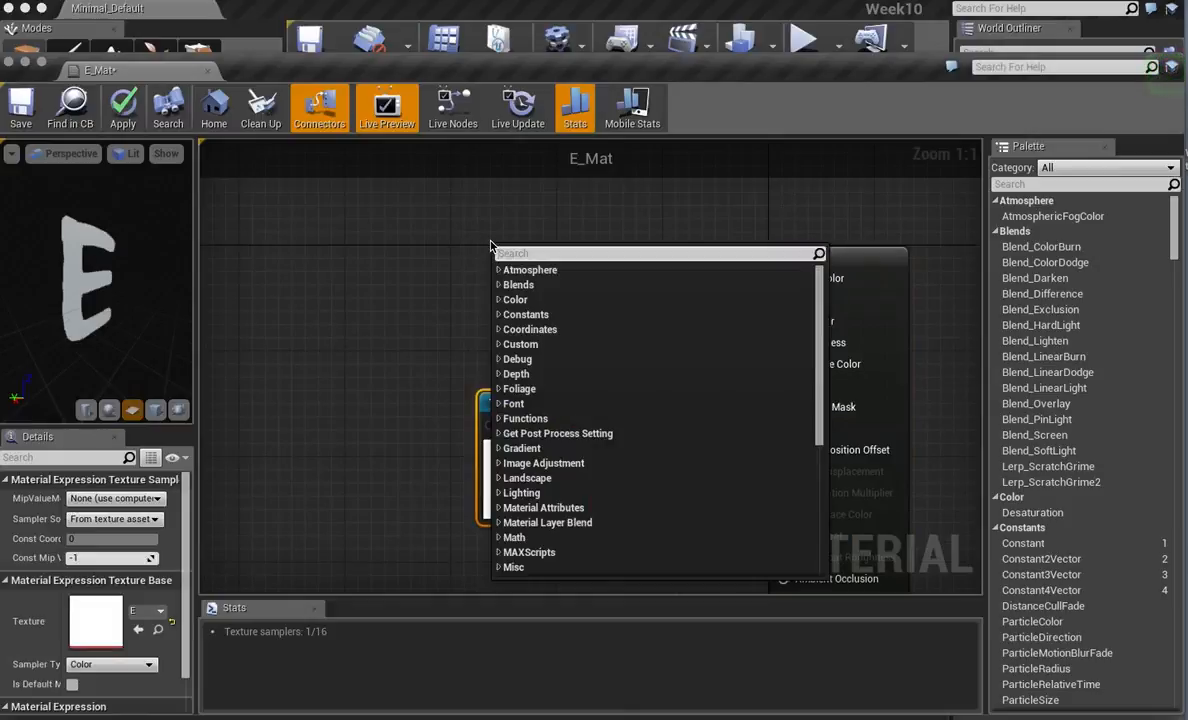
text(Partic)
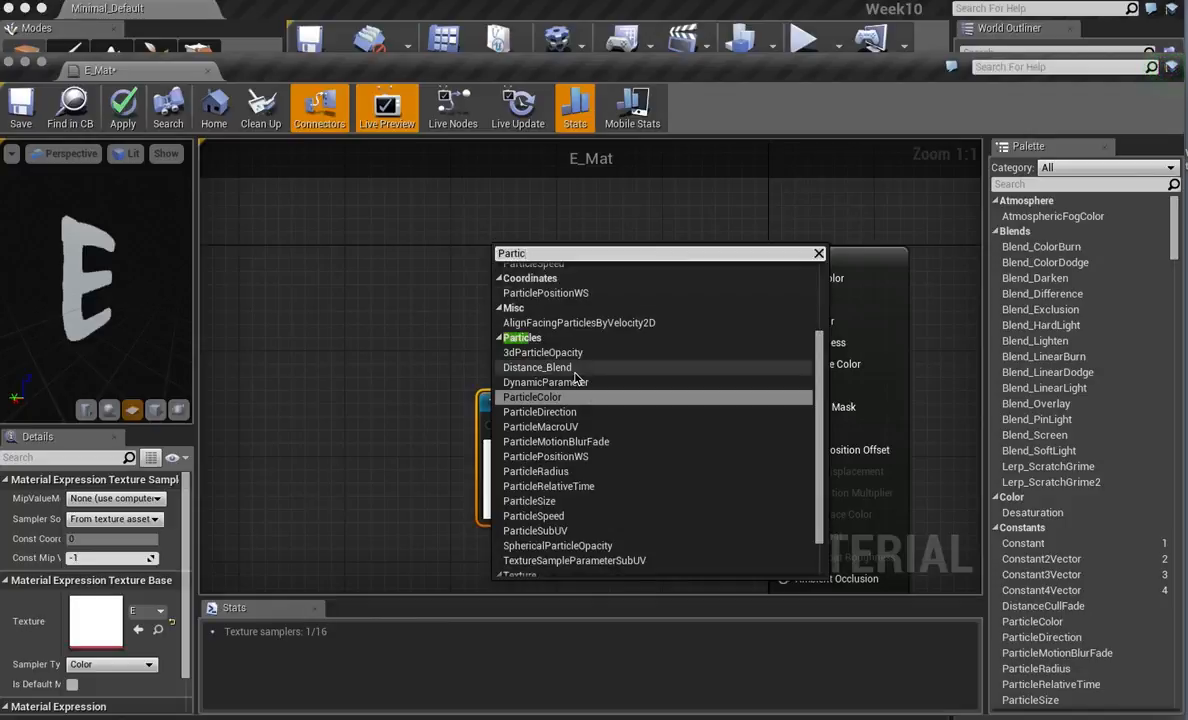
scroll(576, 376, down, 2)
scroll(575, 374, up, 5)
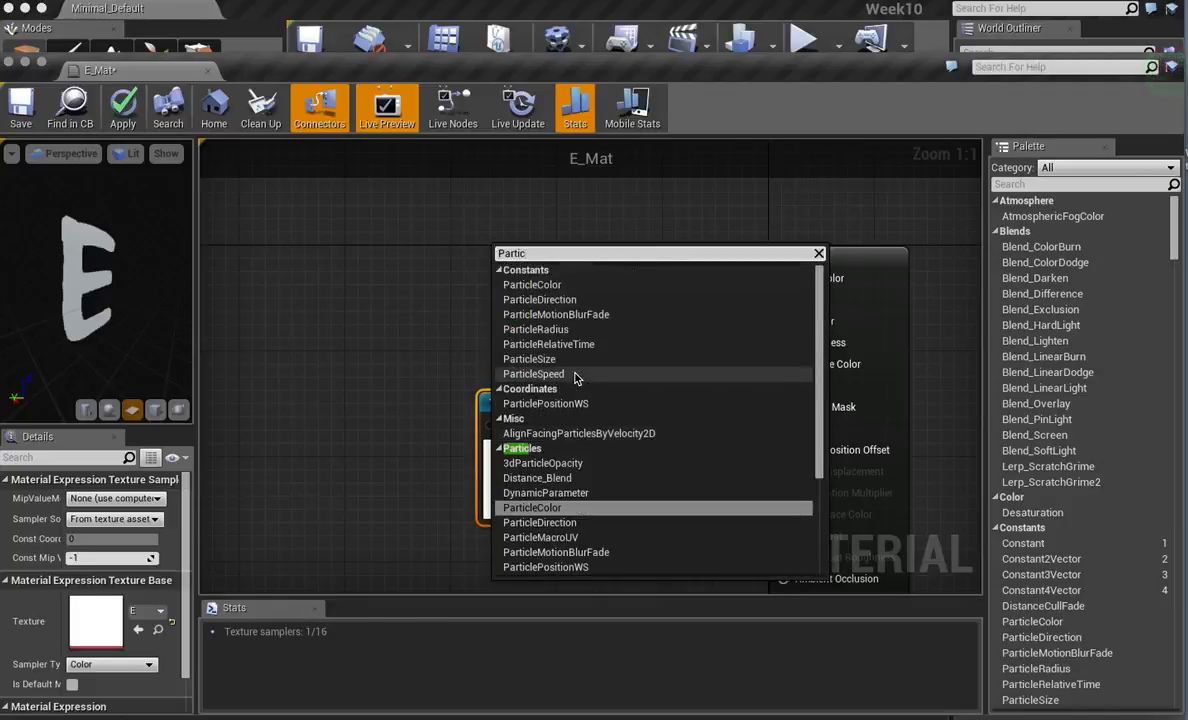
click(565, 267)
drag(532, 262, 492, 226)
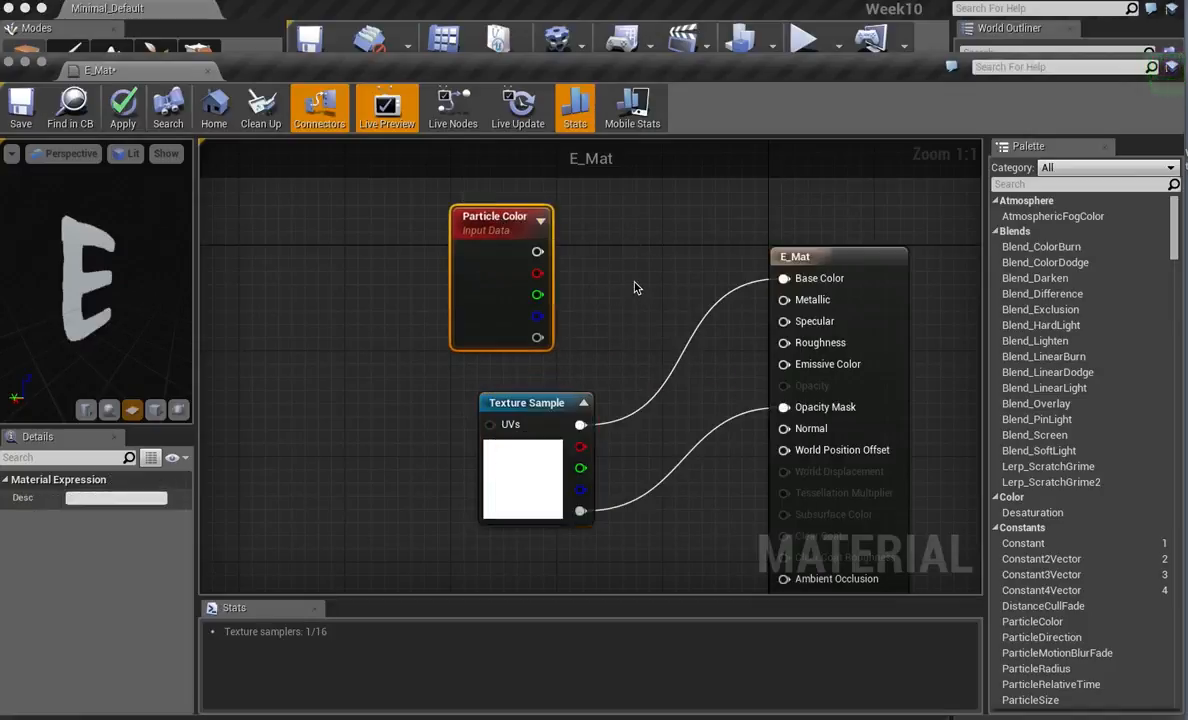
Add two Multiply nodes, using the upper one to multiply Particle Color by the texture colour and feed Base Color.
click(634, 288)
click(648, 512)
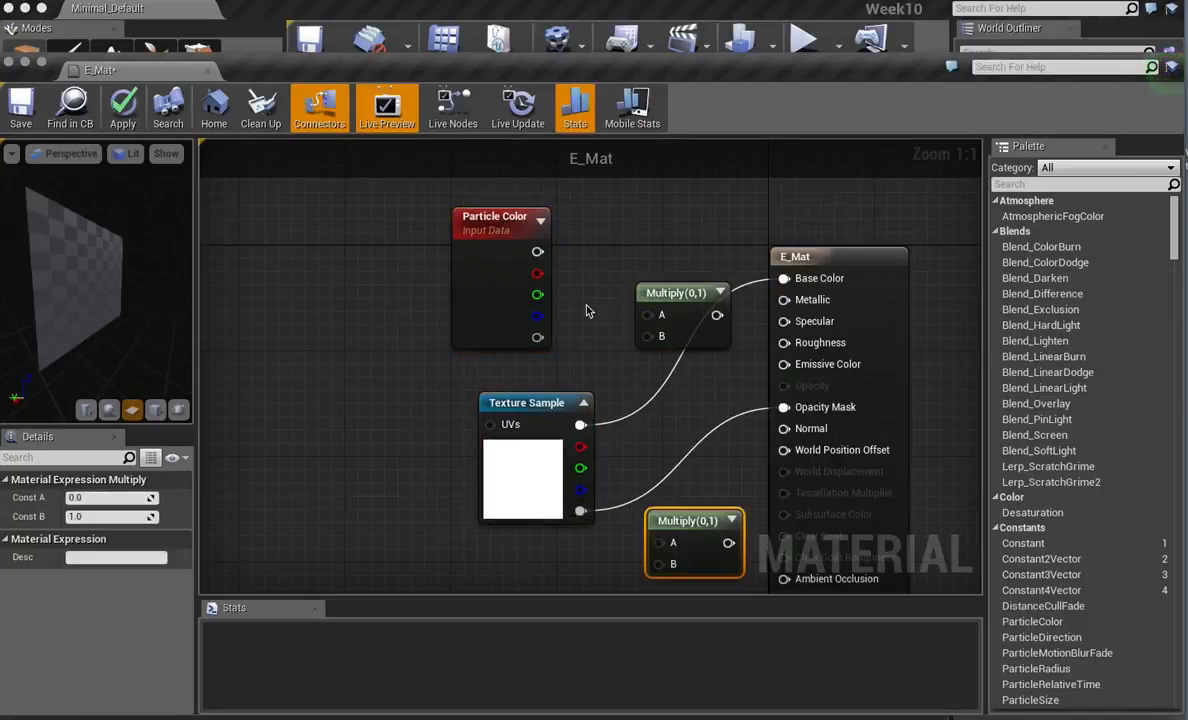
drag(537, 251, 655, 318)
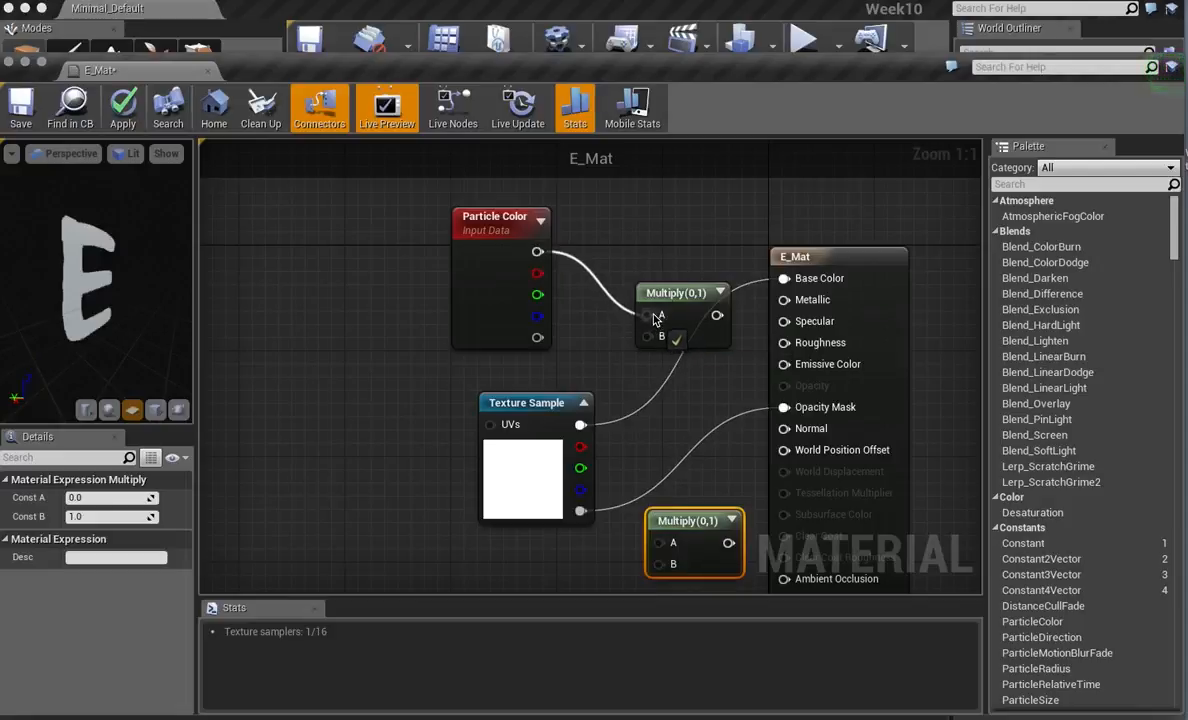
drag(580, 424, 785, 278)
Multiply the Particle Color alpha by the texture alpha in the lower Multiply node and connect its result to Opacity Mask.
drag(537, 337, 664, 545)
drag(580, 511, 676, 566)
drag(686, 520, 784, 407)
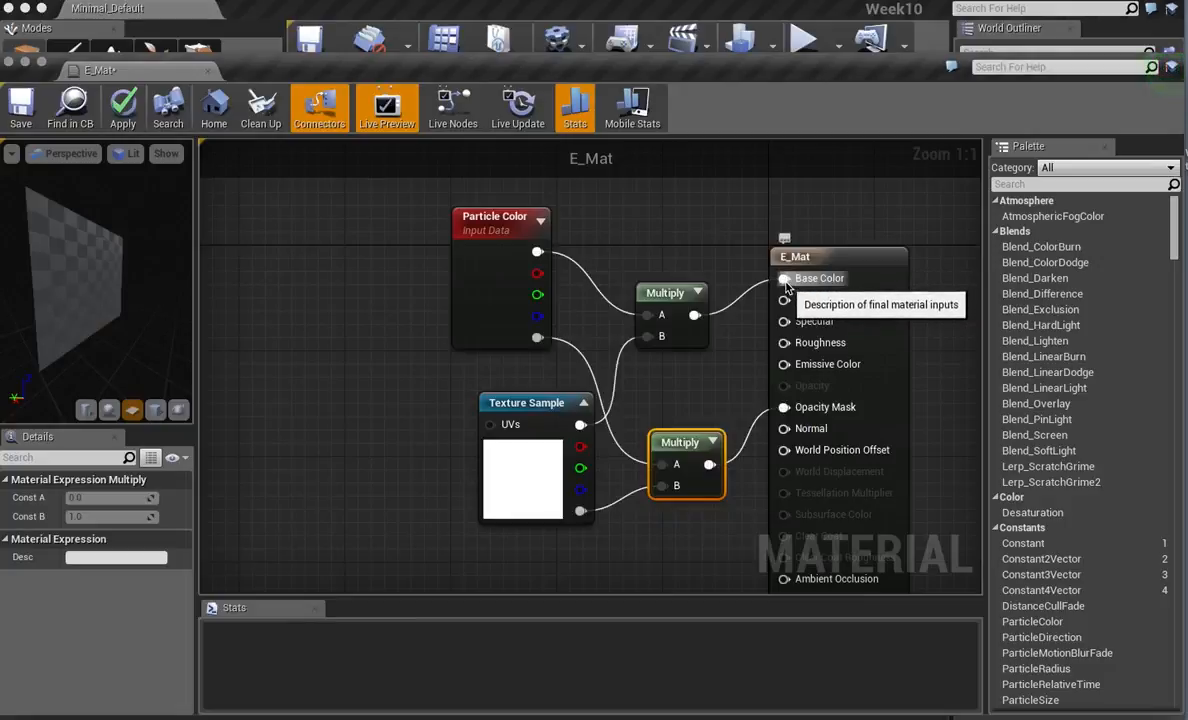
Disconnect the upper Multiply from Base Color, connect it to Emissive Color instead, and shift the node slightly away from the material node.
alt+click(785, 282)
drag(694, 315, 793, 364)
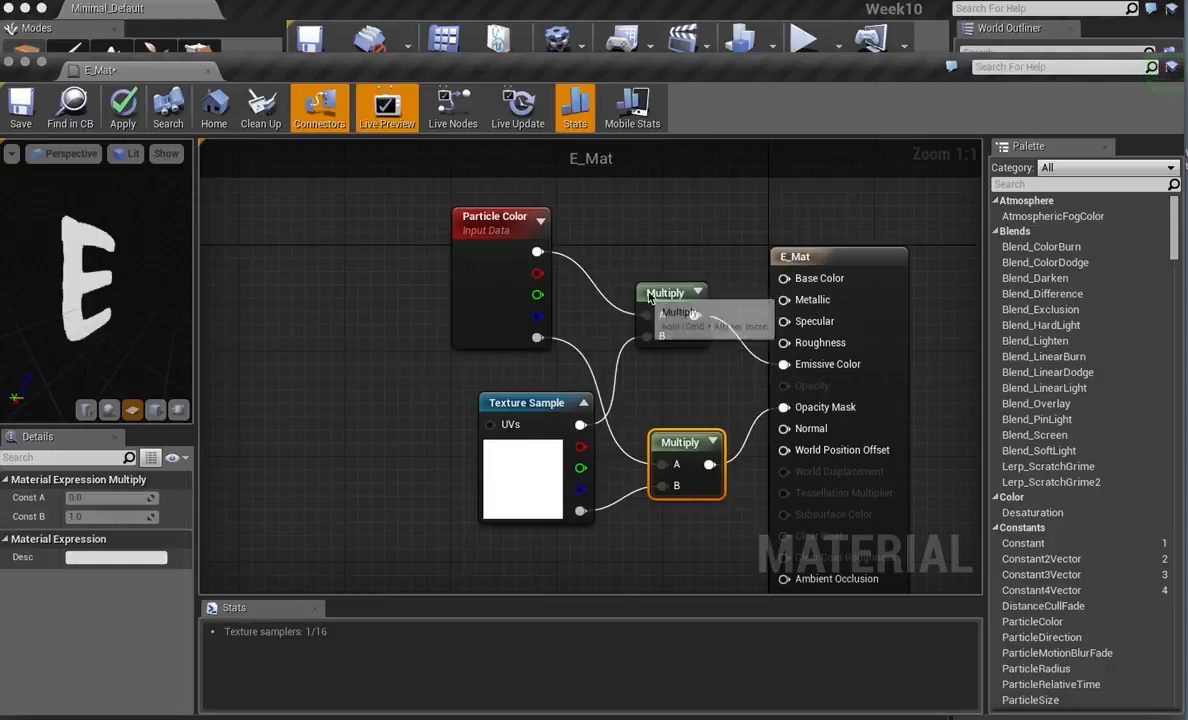
drag(679, 294, 651, 284)
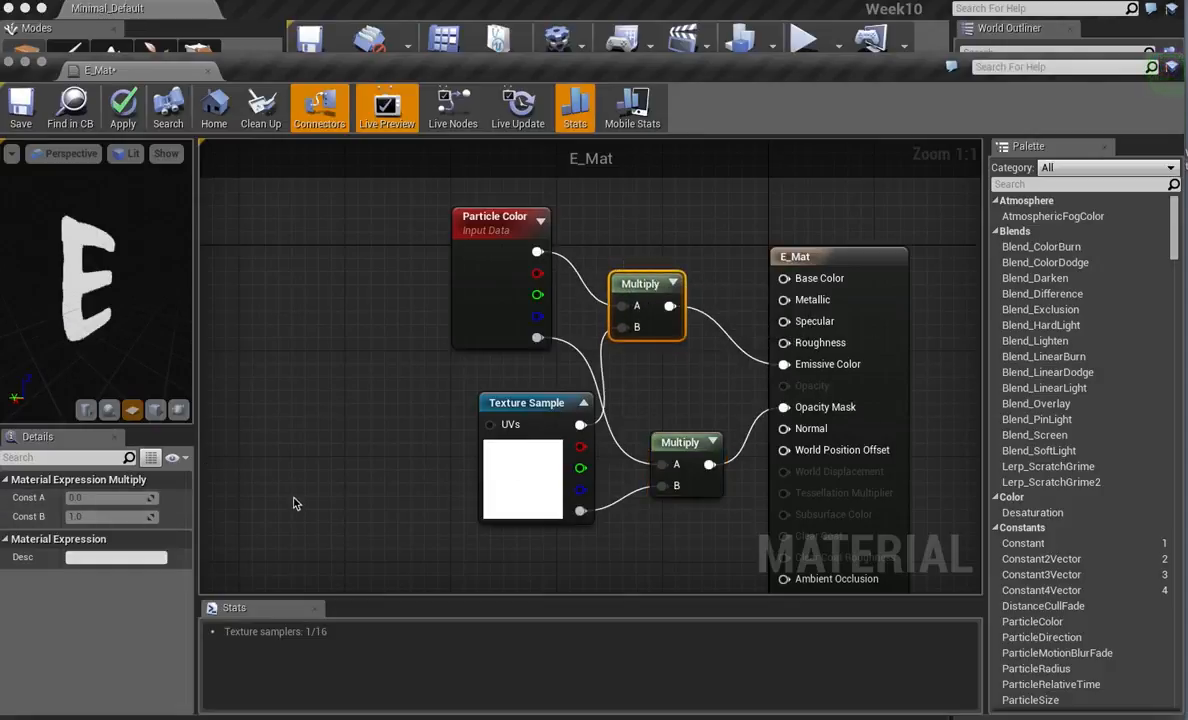
Insert a Multiply node between the colour Multiply and Emissive Color, trying Const B at 2 and settling on 20.
click(453, 106)
key(ctrl+w)
drag(669, 305, 785, 407)
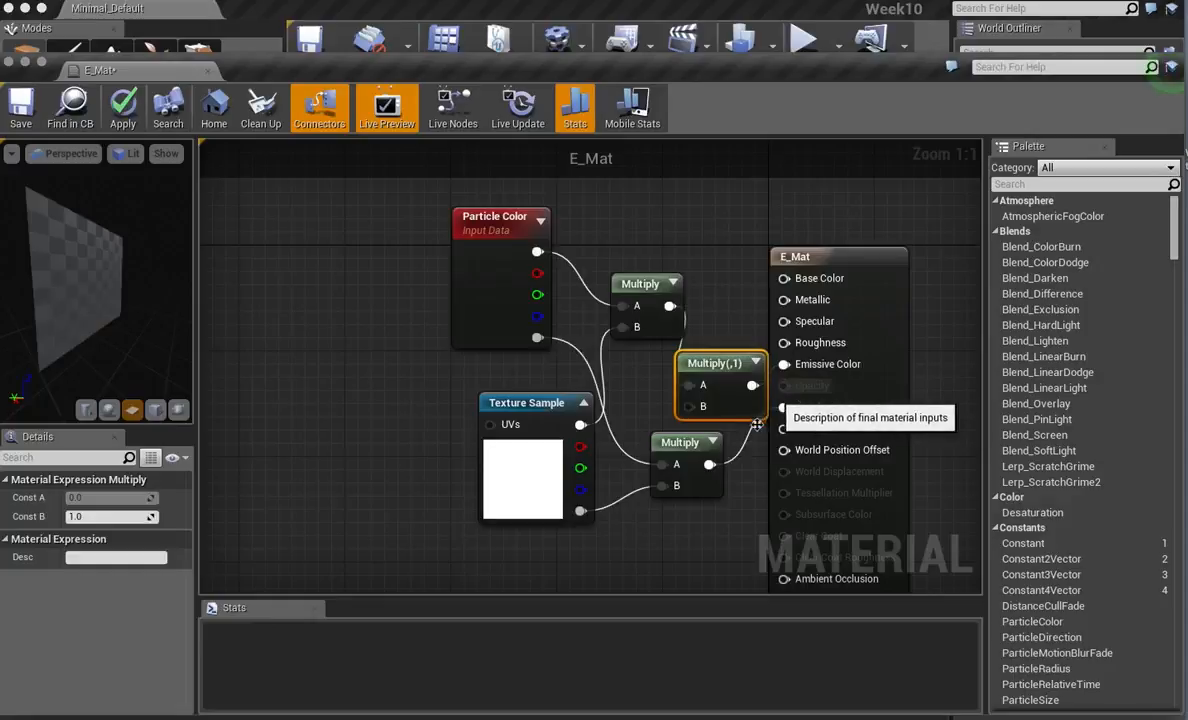
click(105, 516)
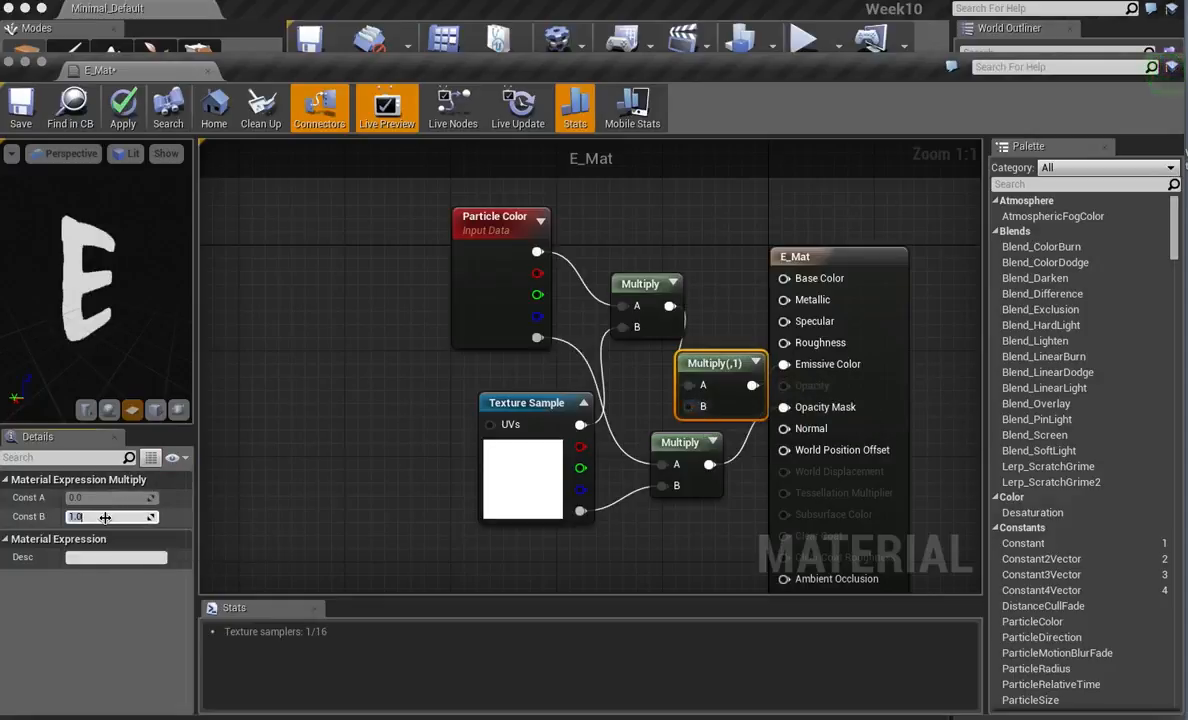
key(Return)
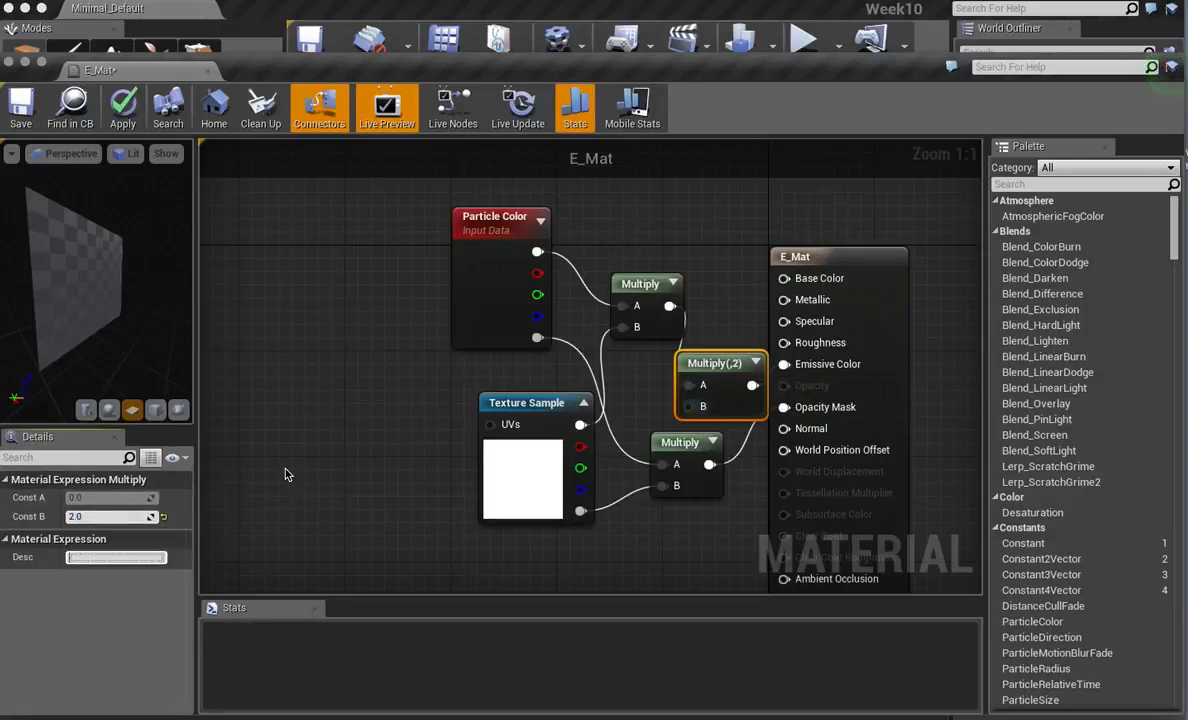
click(78, 517)
text(20)
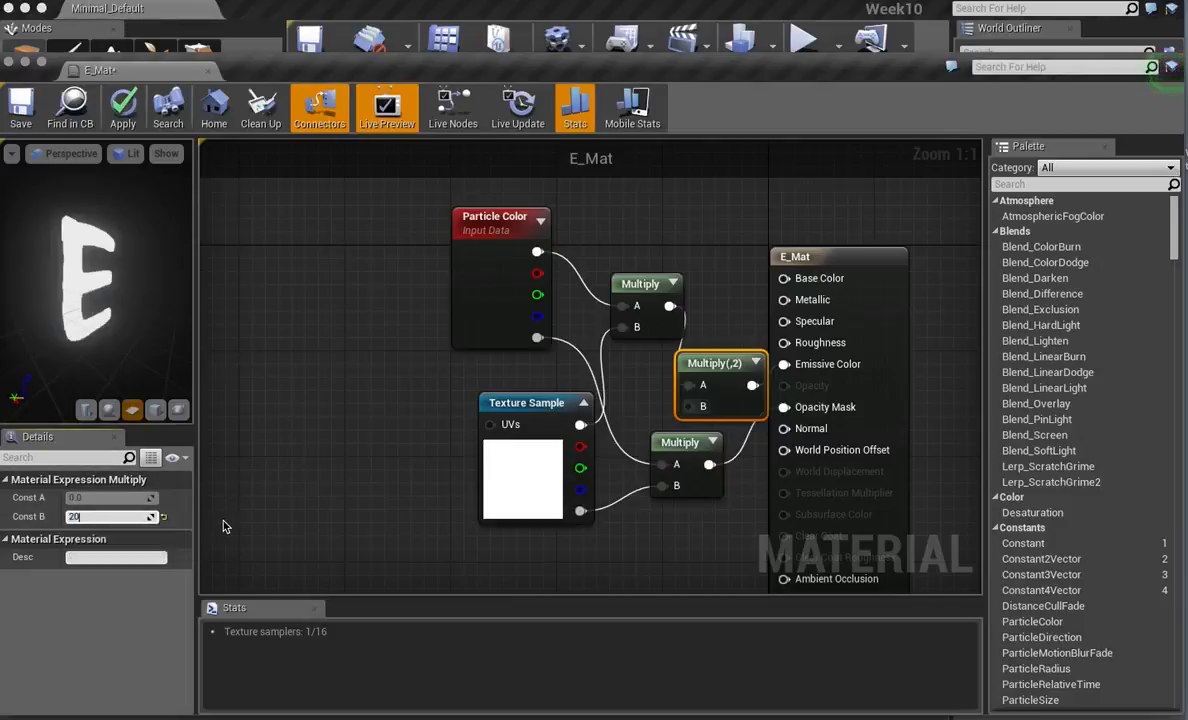
key(Tab)
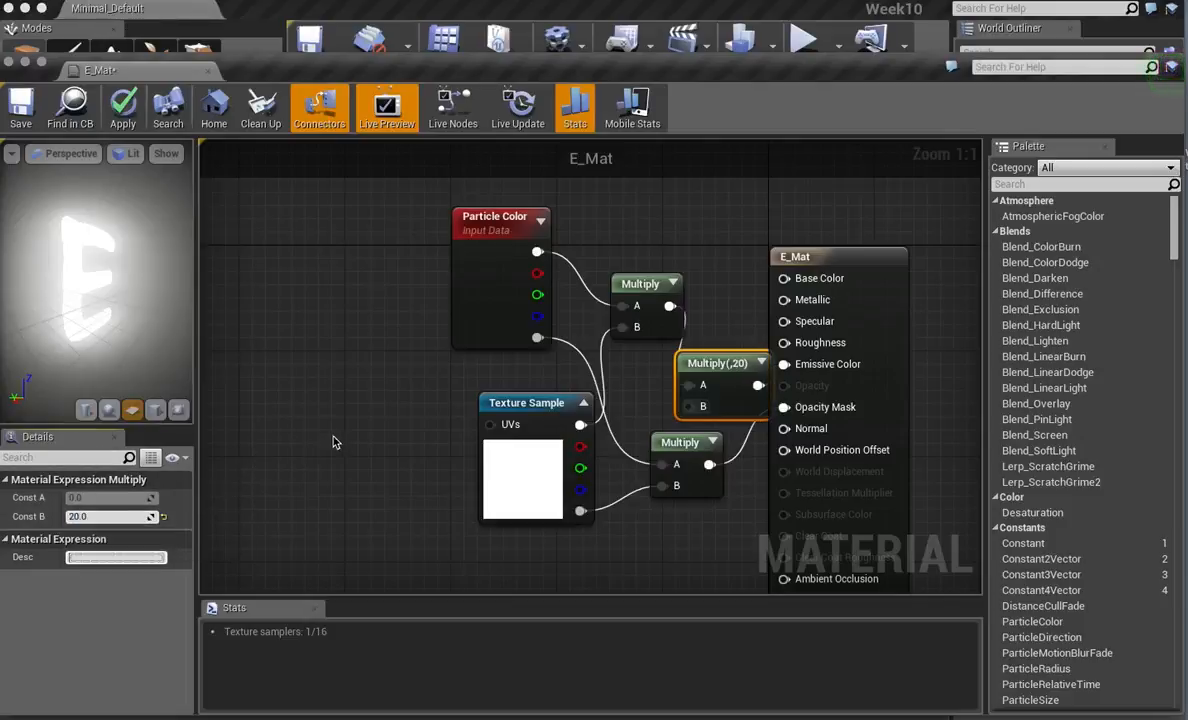
Spread out the Texture Sample and Multiply nodes in the graph, and save and close E_Mat.
right_drag(357, 414, 293, 403)
drag(473, 418, 338, 431)
drag(590, 432, 495, 445)
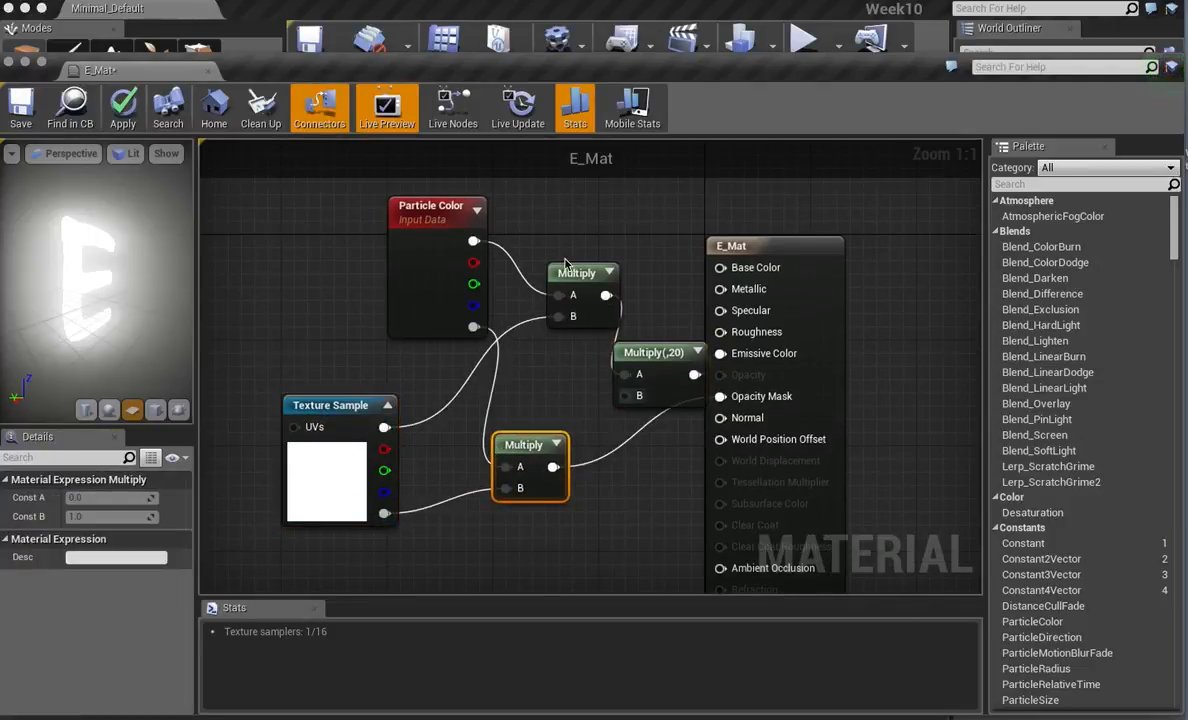
click(522, 236)
drag(652, 353, 587, 366)
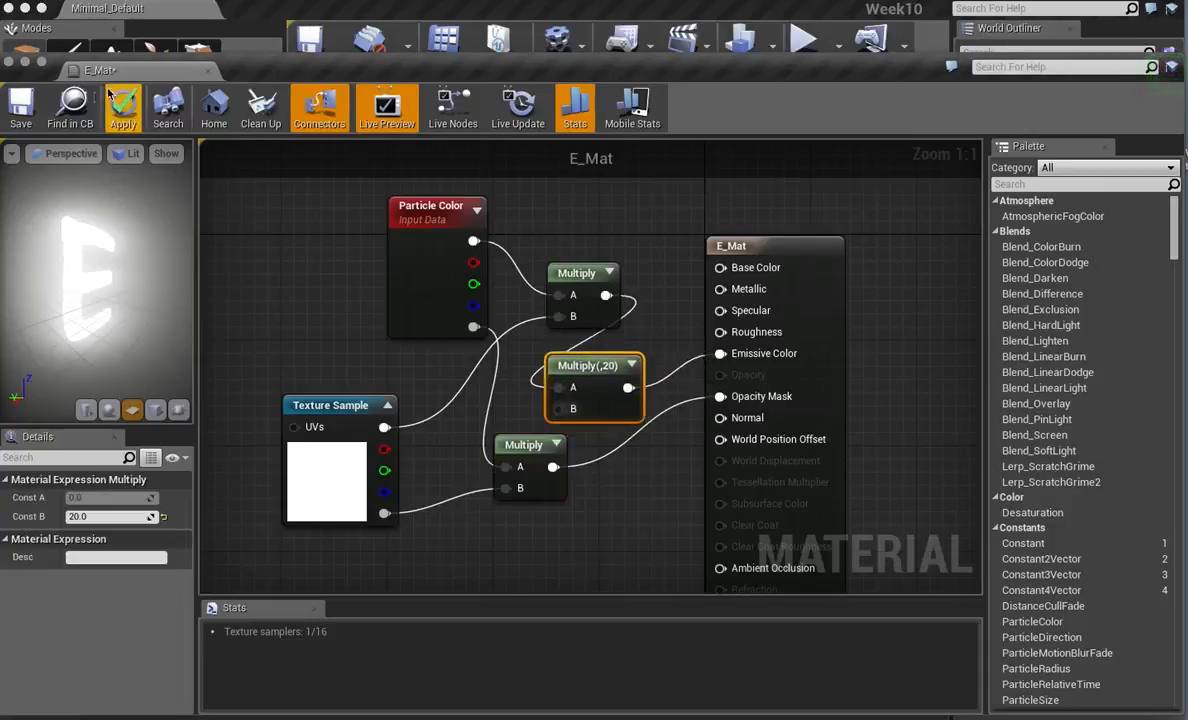
click(36, 112)
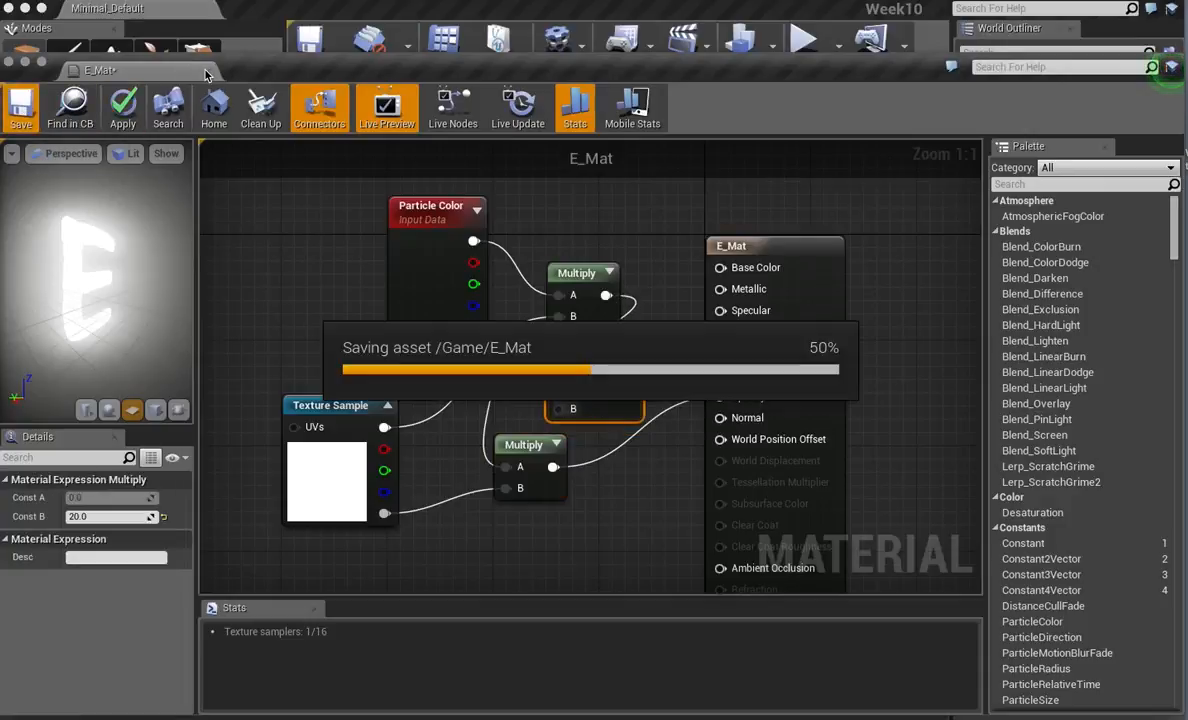
click(193, 68)
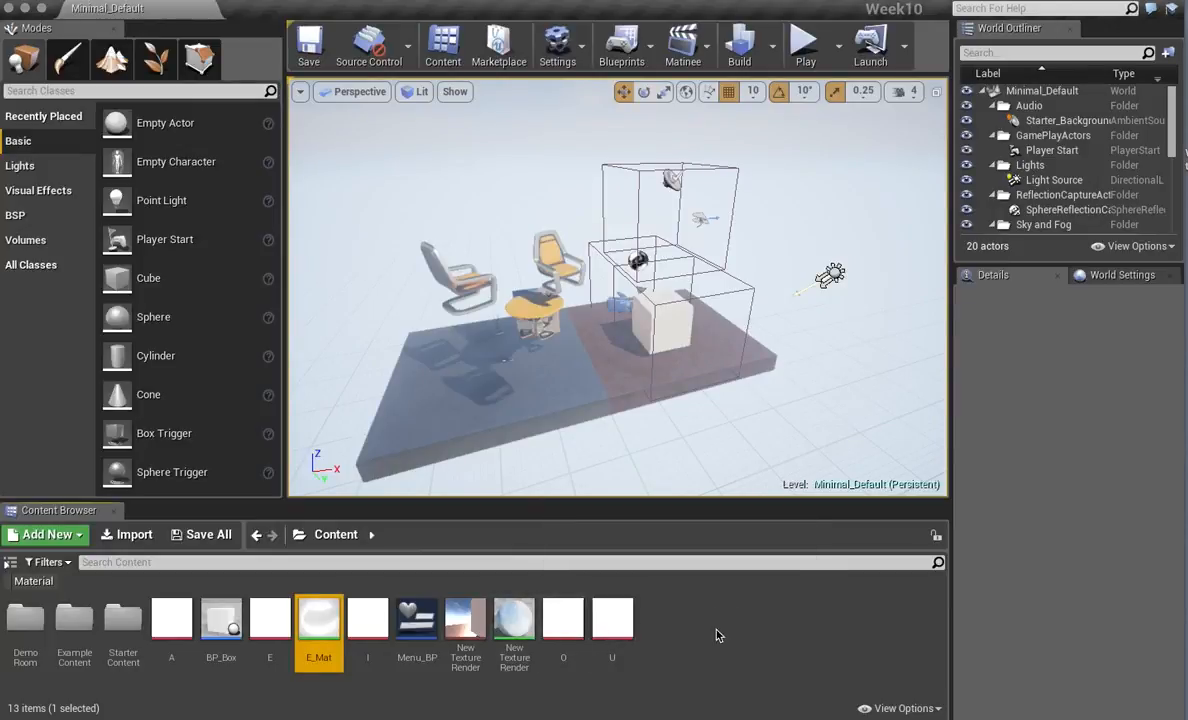
Create a particle system named P_E in the Content folder and open it for editing.
right_click(675, 619)
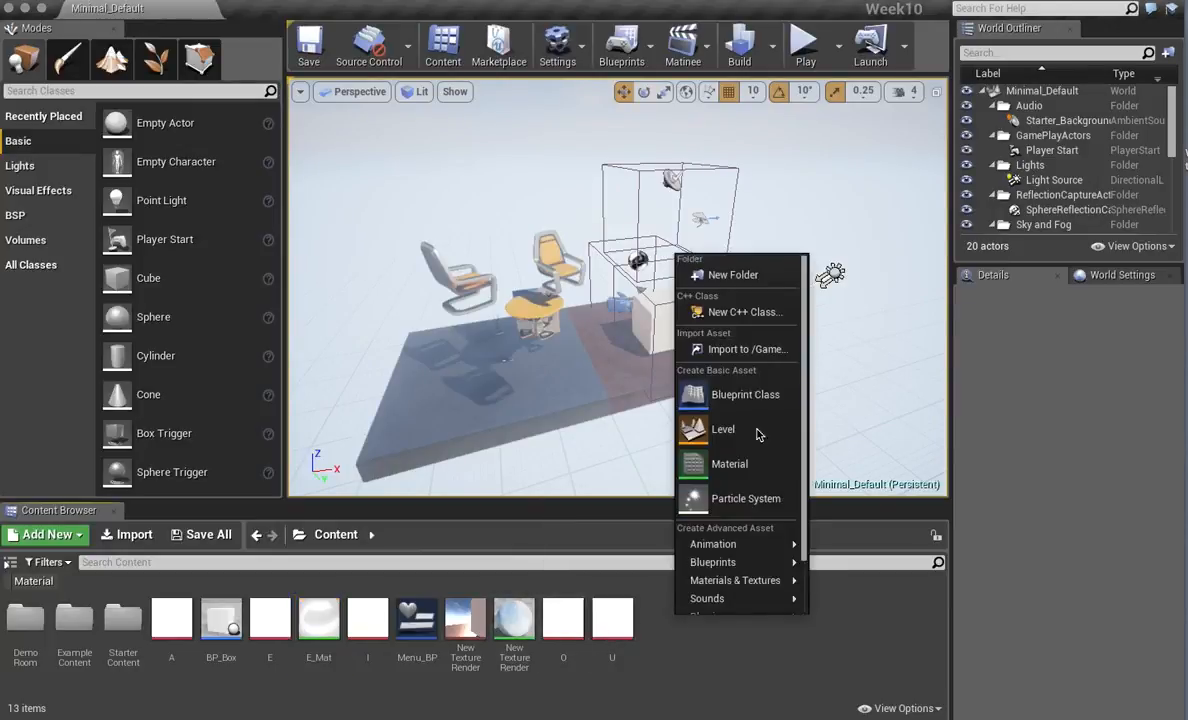
click(737, 500)
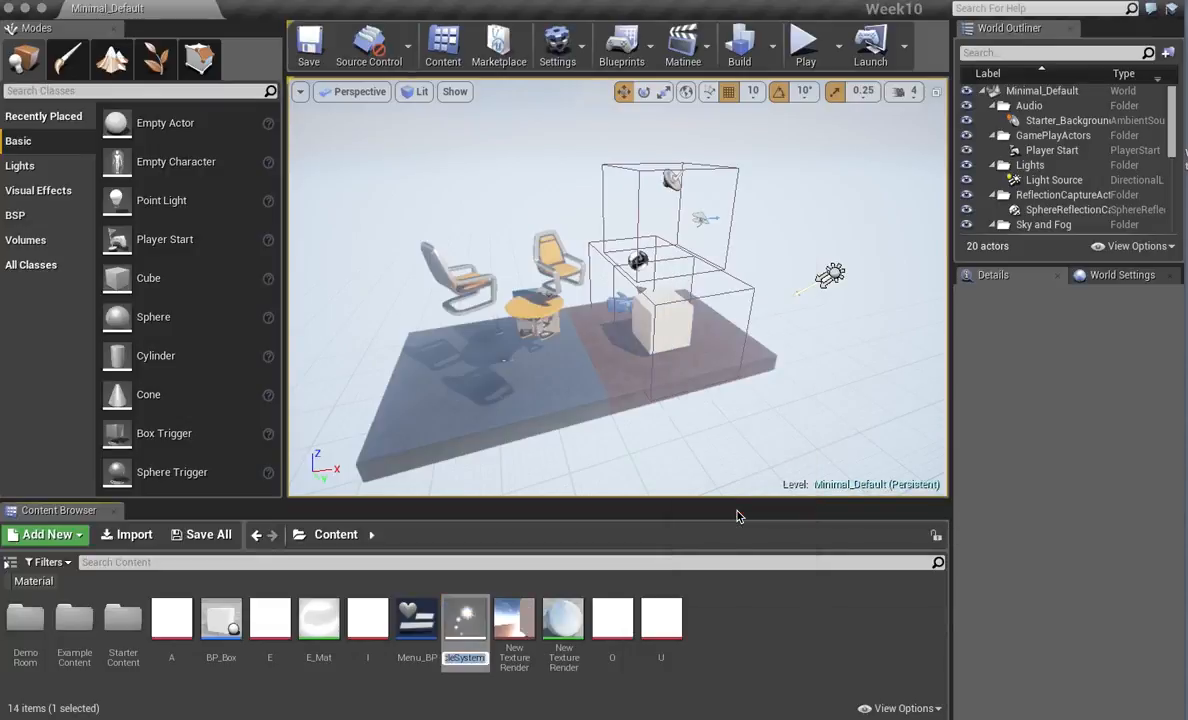
text(P_E)
key(Return)
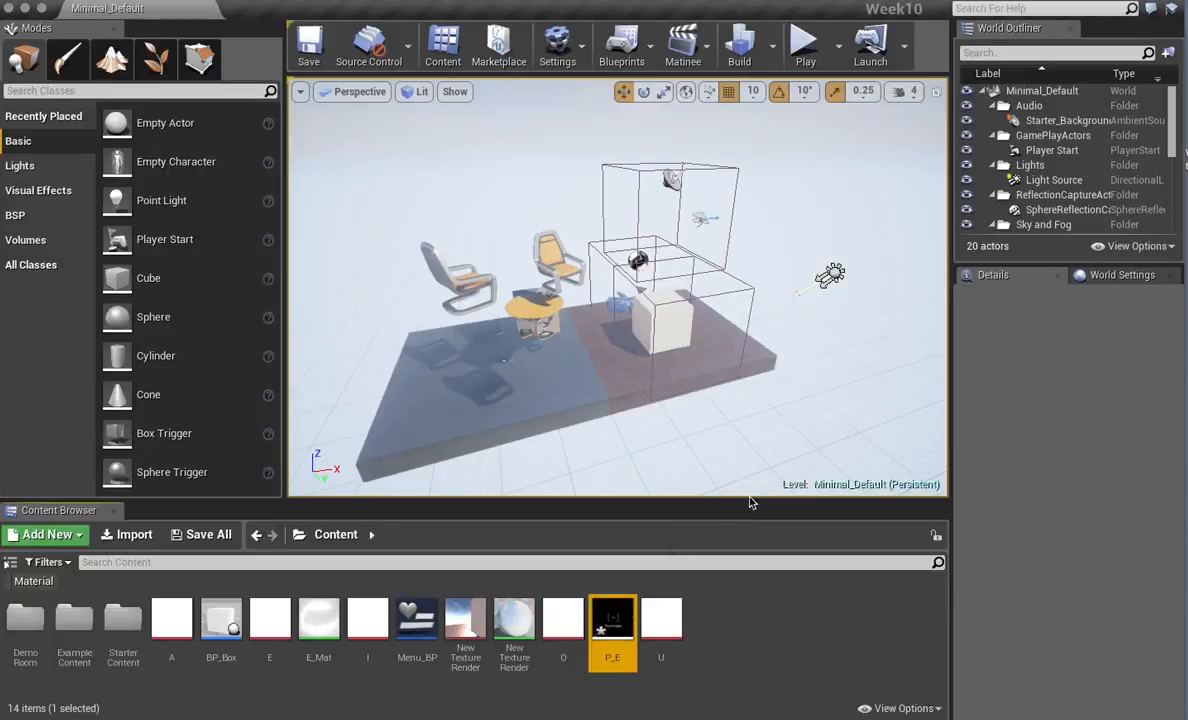
double_click(616, 616)
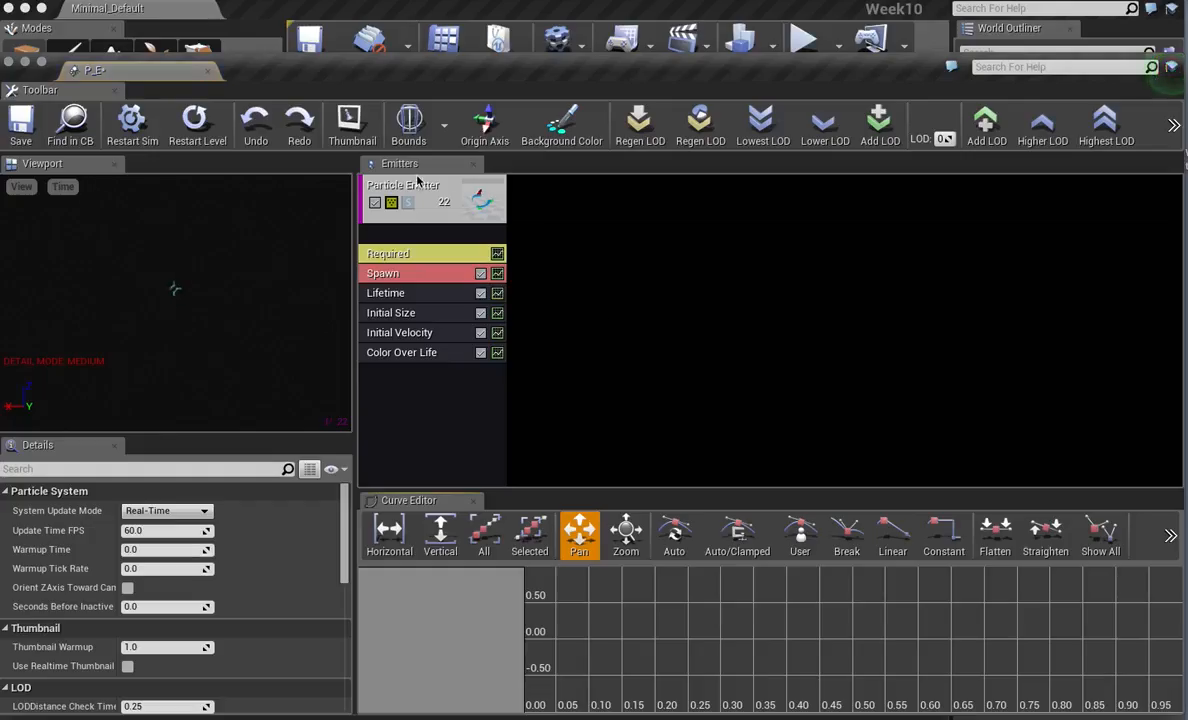
double_click(480, 84)
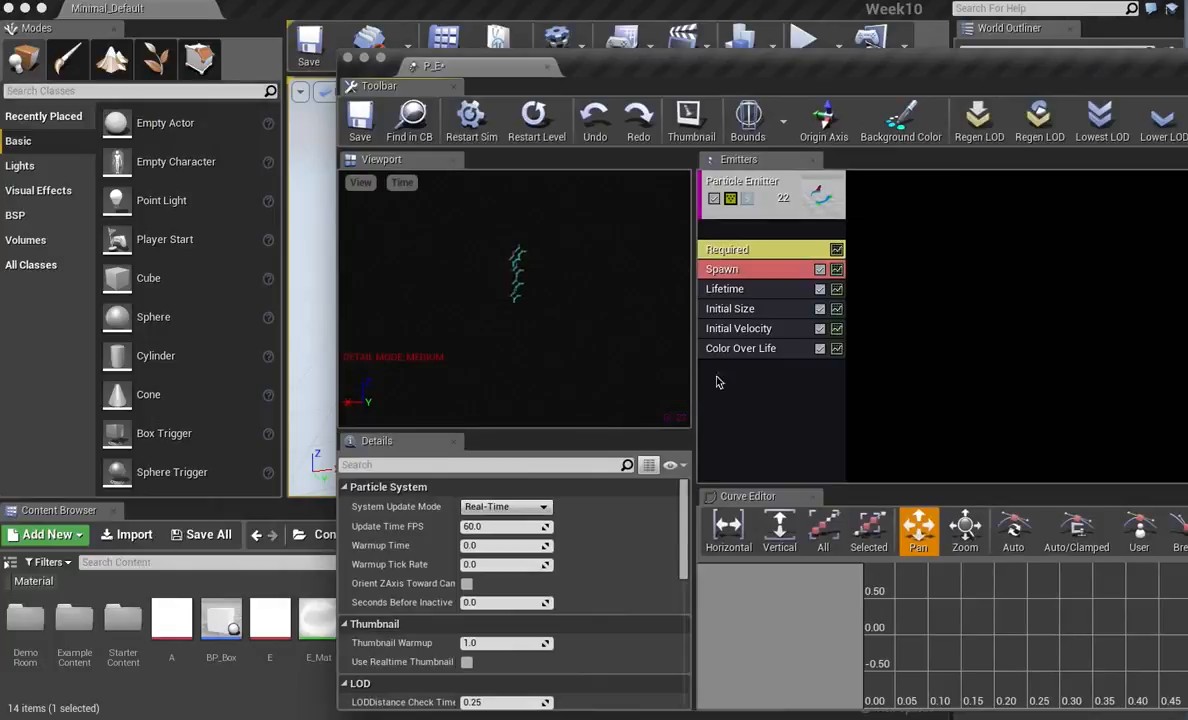
Add GPU Sprites type data to the Particle Emitter and show the settings of its Required module.
right_click(774, 233)
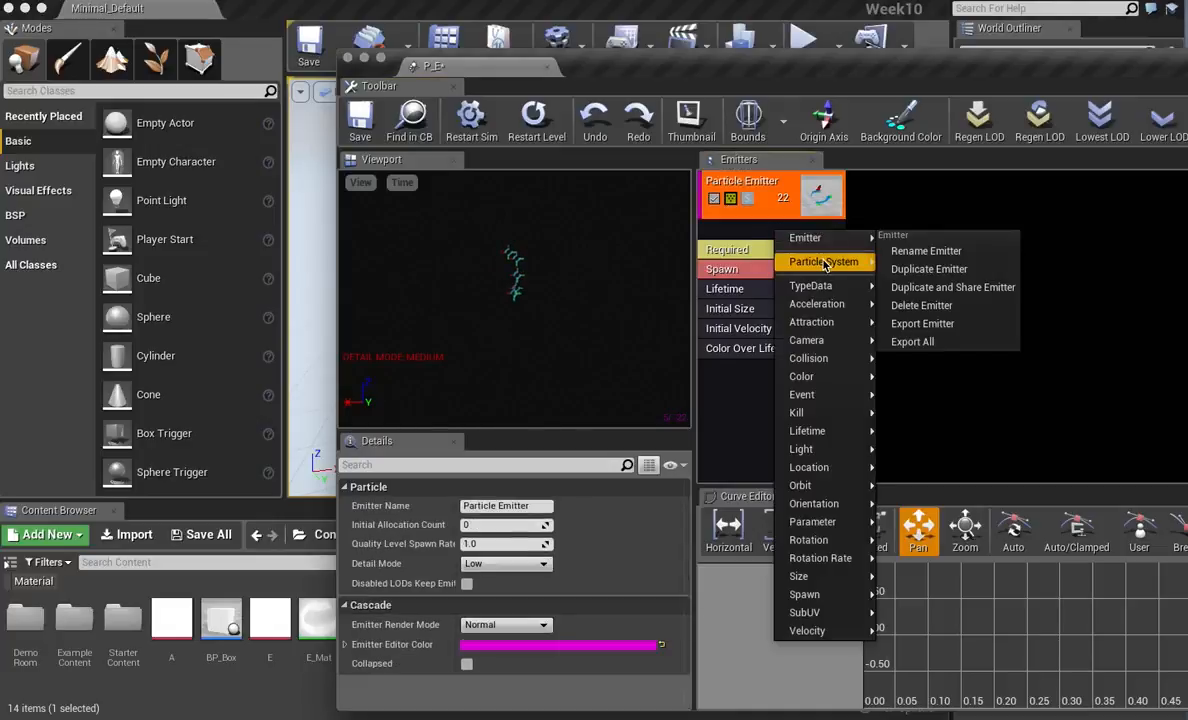
mouse_move(825, 289)
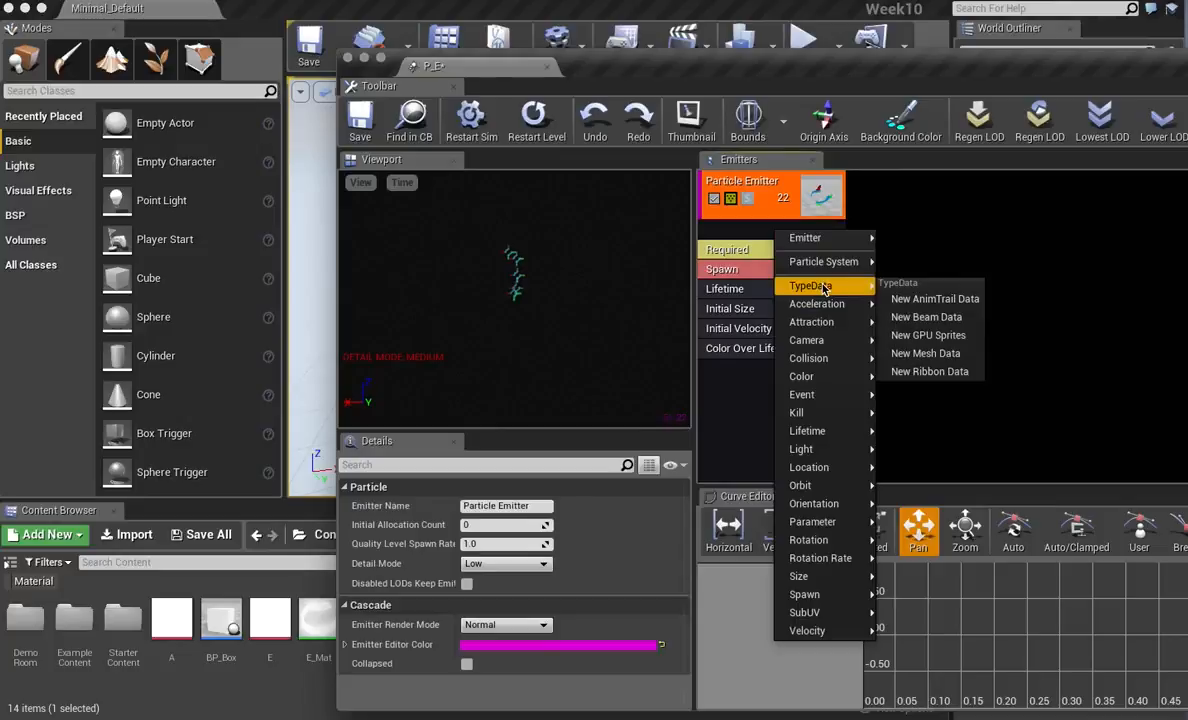
click(955, 340)
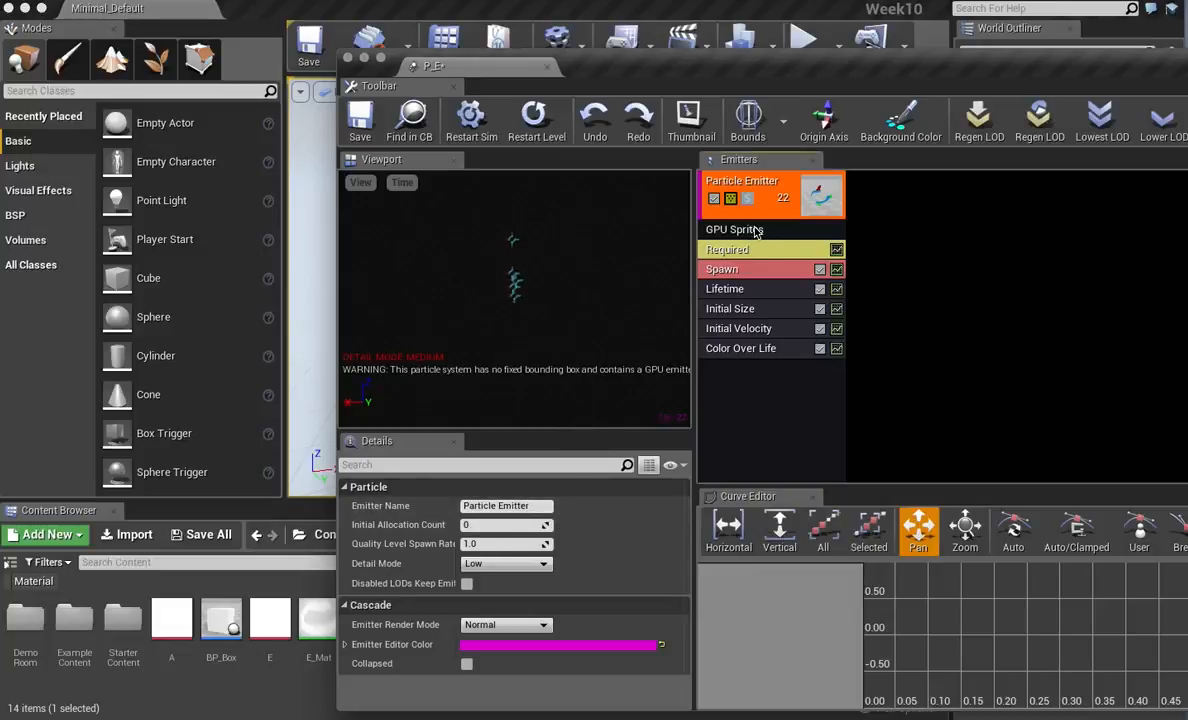
click(790, 250)
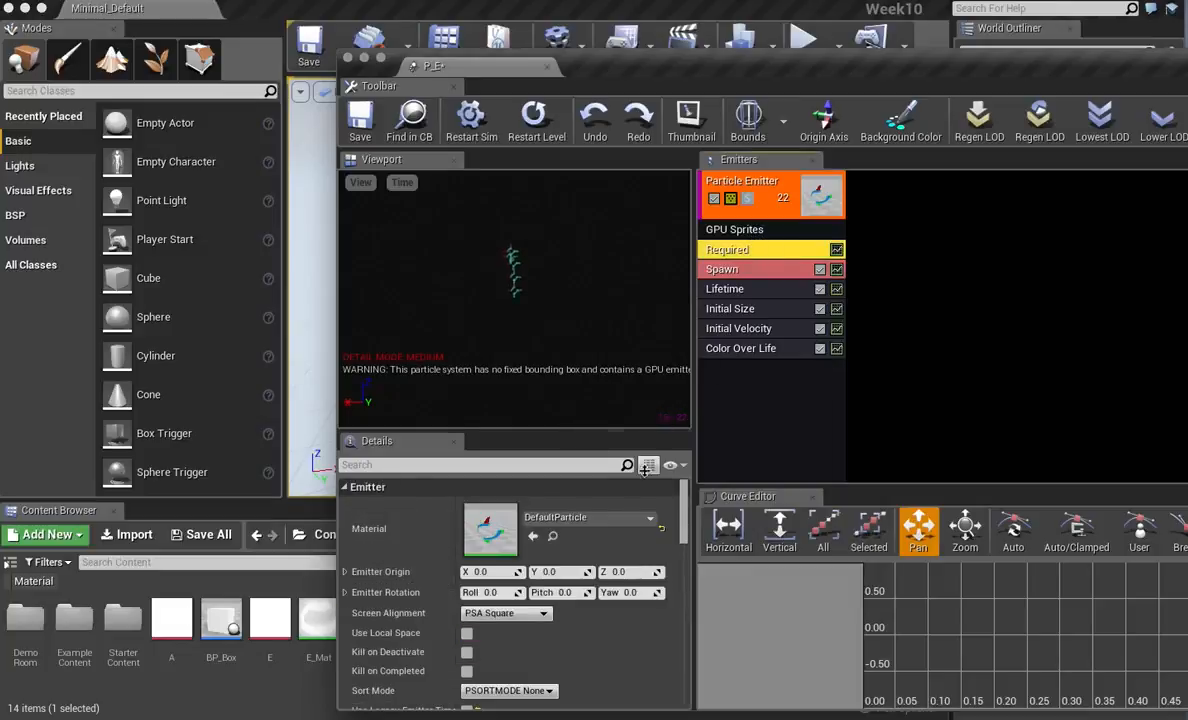
Assign E_Mat as the emitter's material and save the particle system.
click(616, 519)
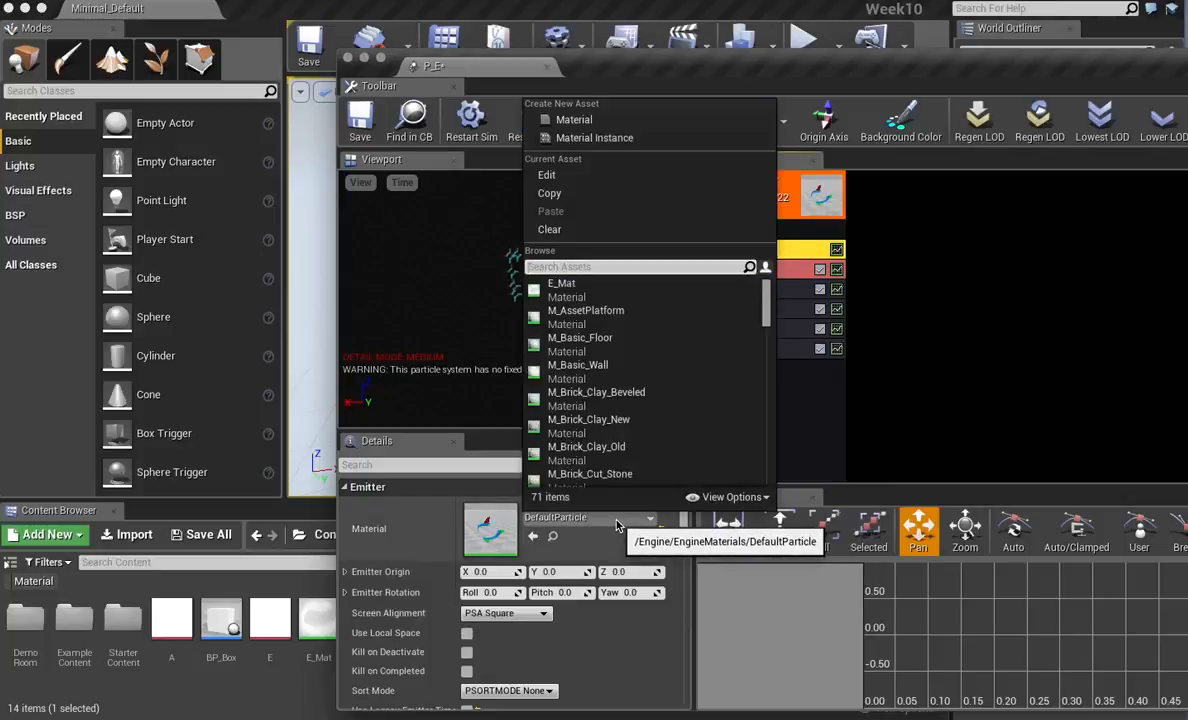
click(603, 290)
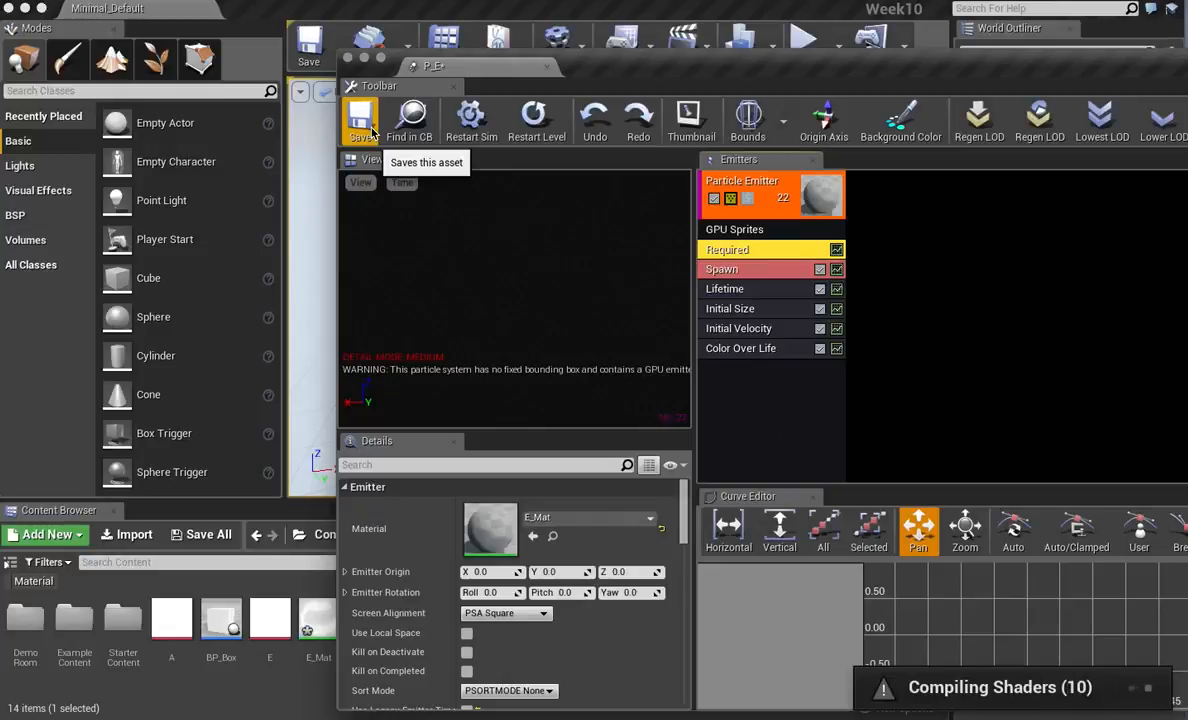
click(372, 130)
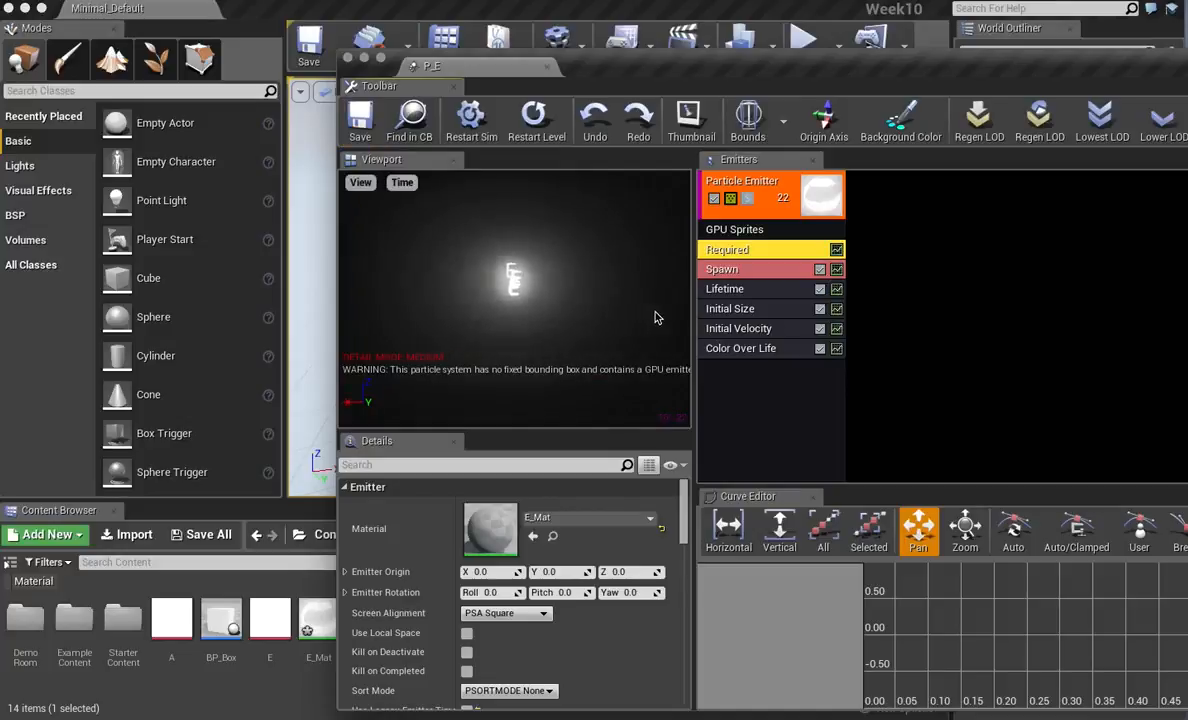
Set the Lifetime module's uniform distribution to Min 5 and Max 25.
click(744, 291)
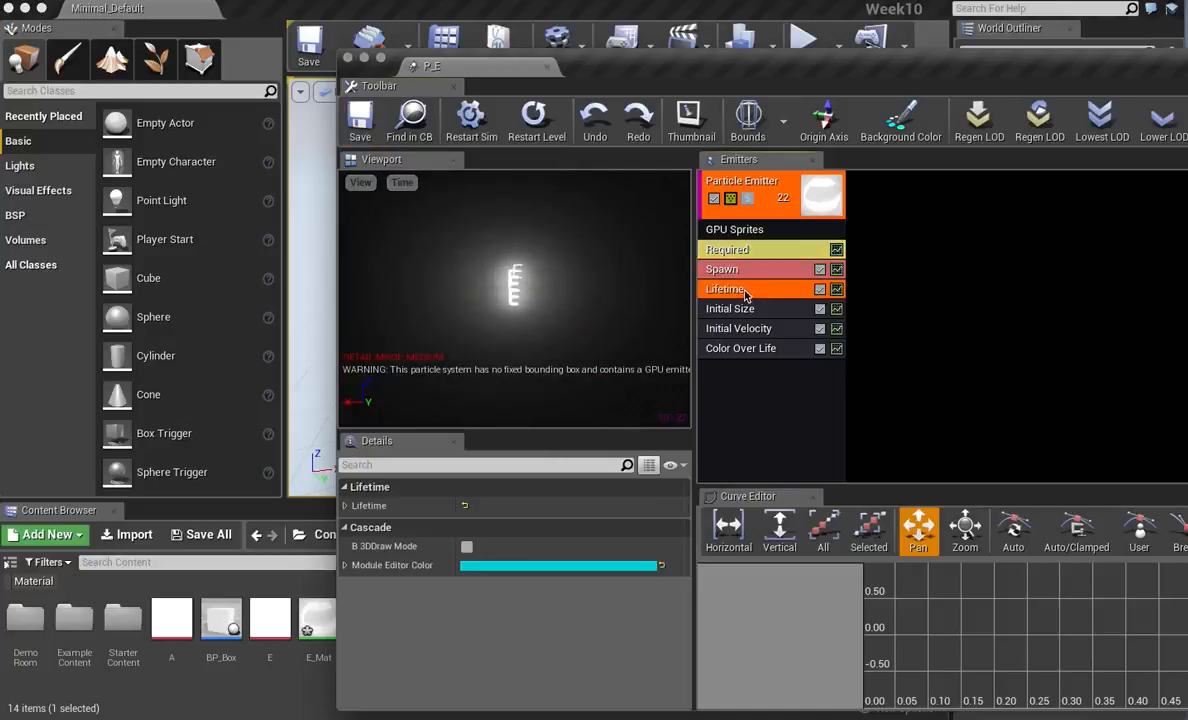
click(346, 506)
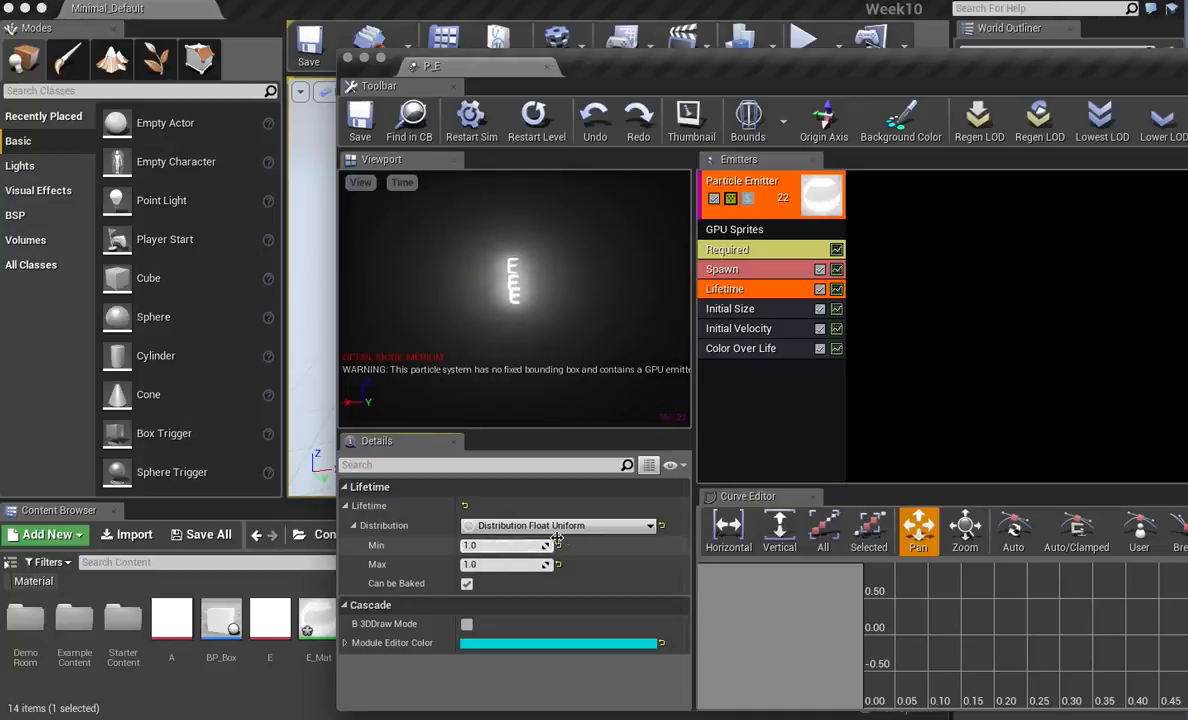
click(491, 546)
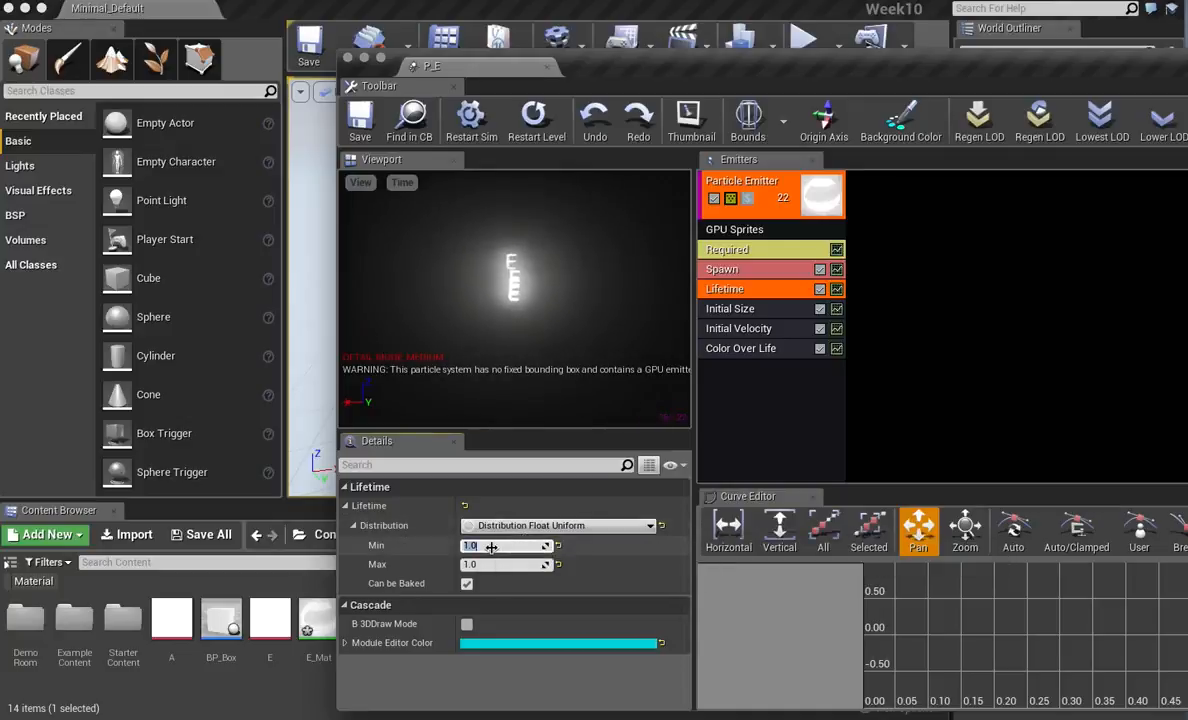
text(5)
key(Return)
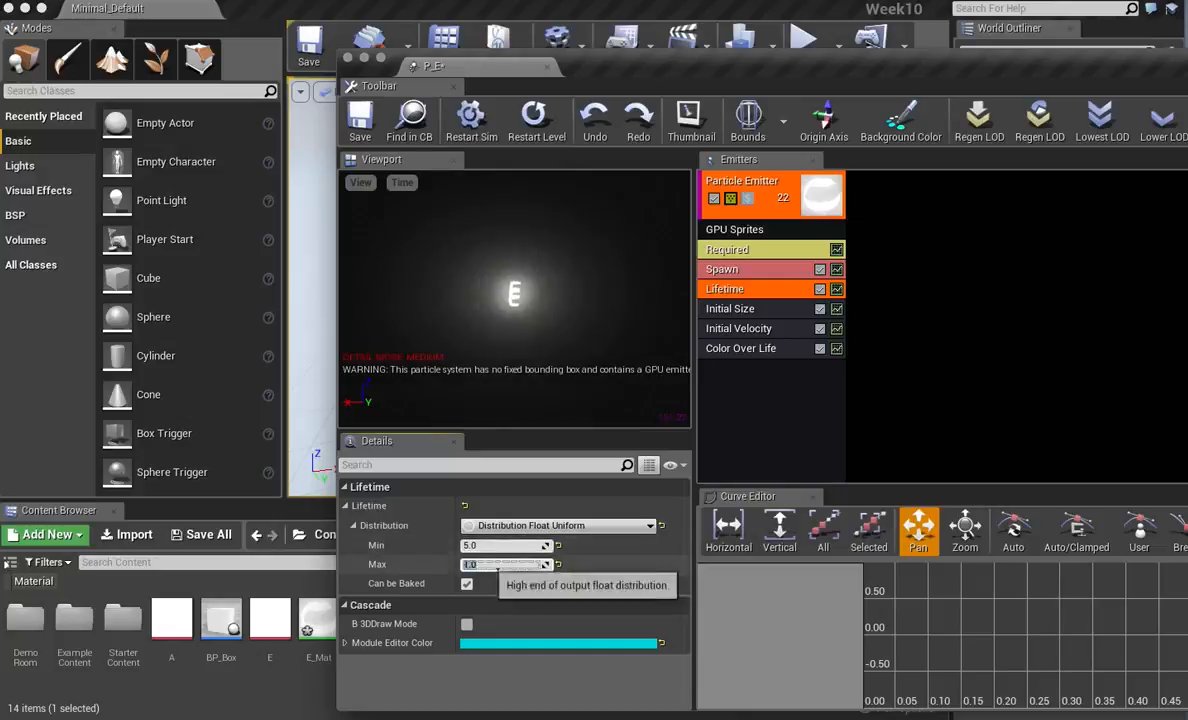
text(25)
key(Return)
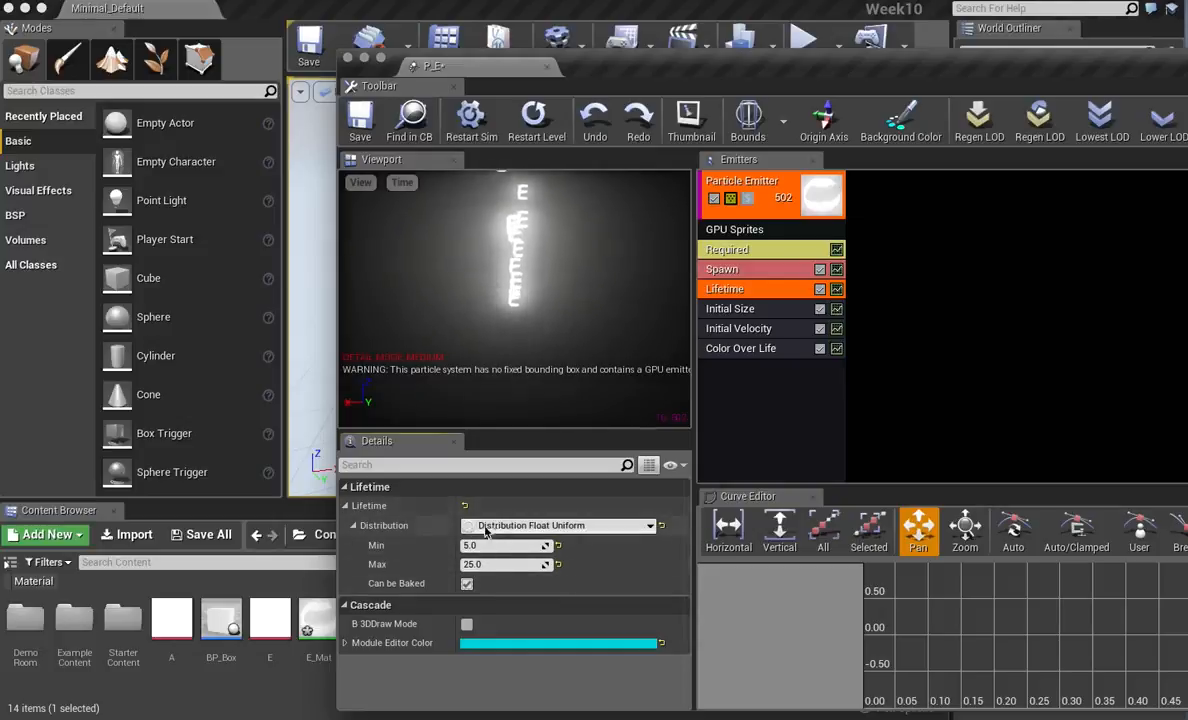
Reselect Distribution Float Uniform for Lifetime, and try Distribution Float Constant instead.
click(590, 526)
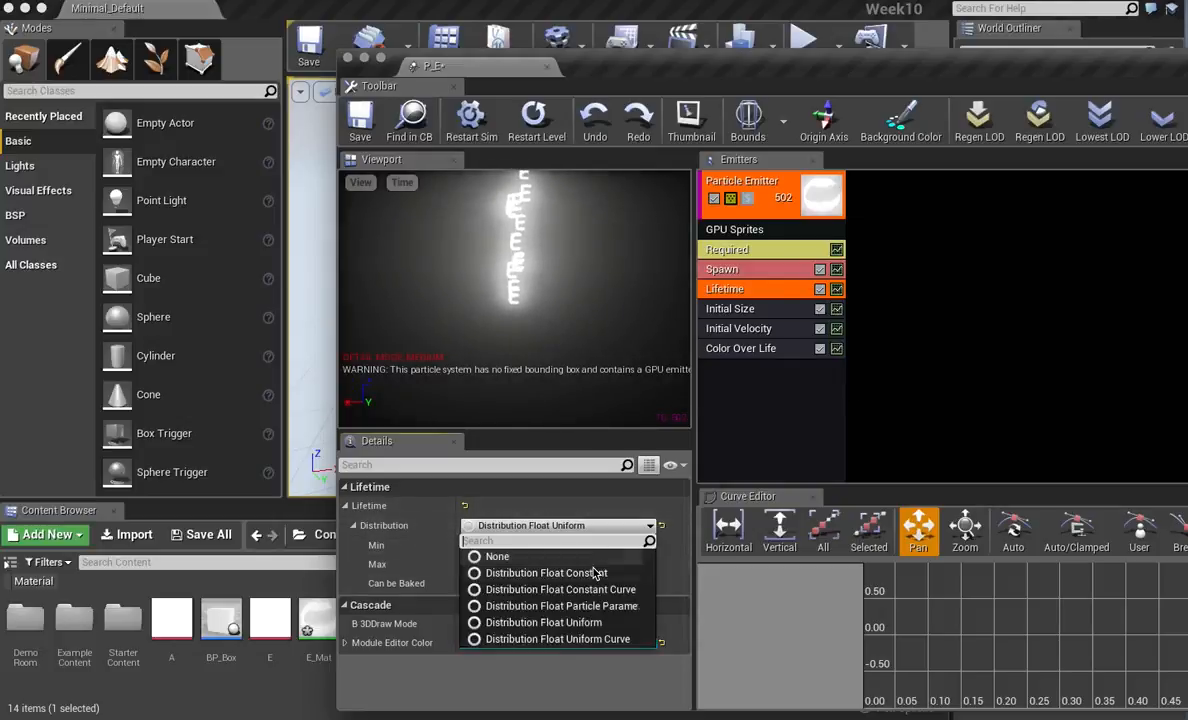
click(601, 621)
click(650, 526)
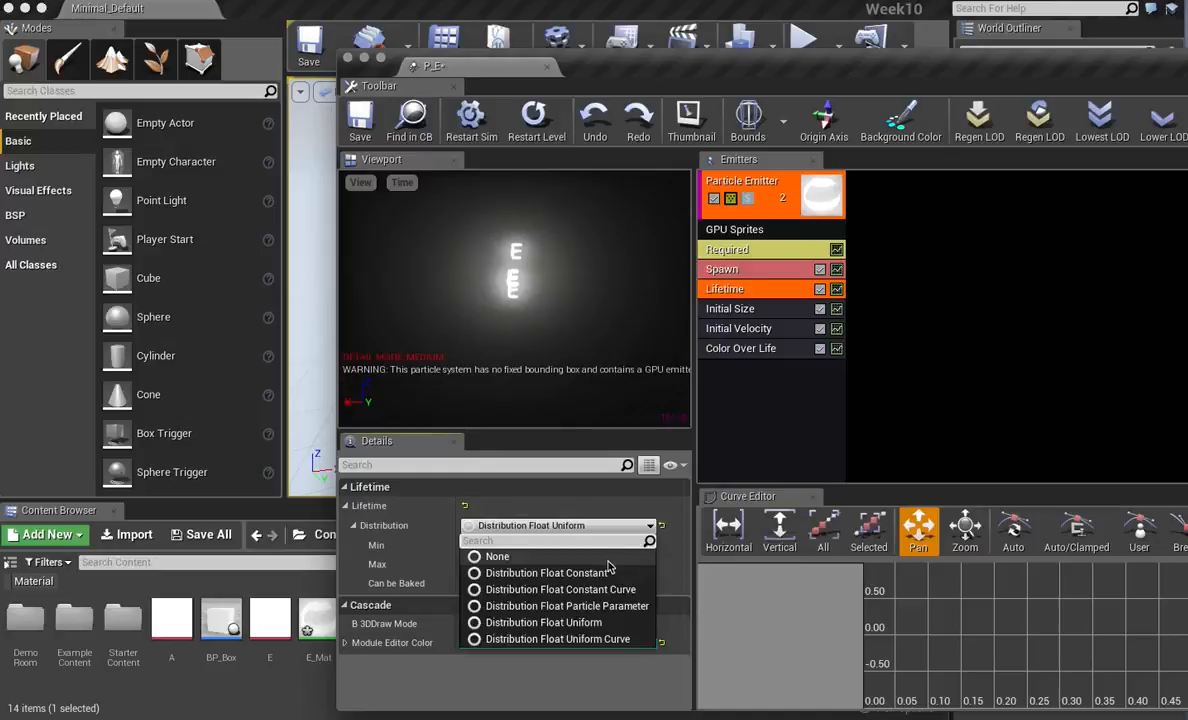
click(598, 570)
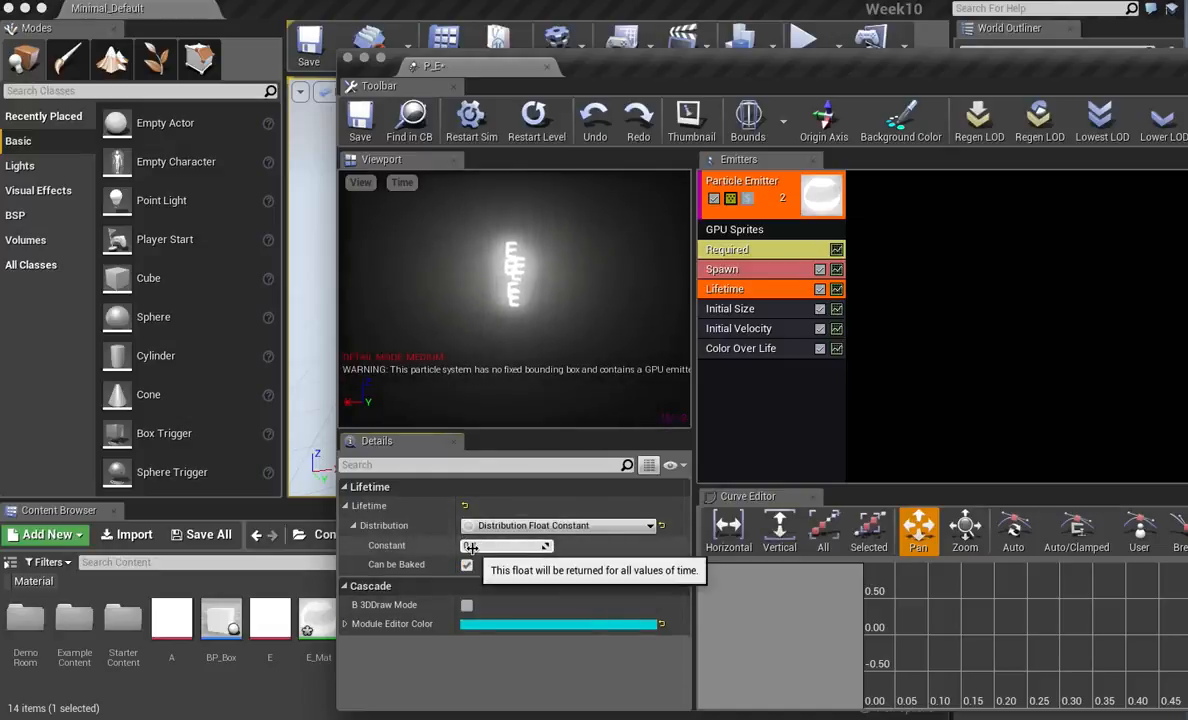
Set the Lifetime distribution to Distribution Float Uniform with Min 5 and Max about 7.49.
click(620, 526)
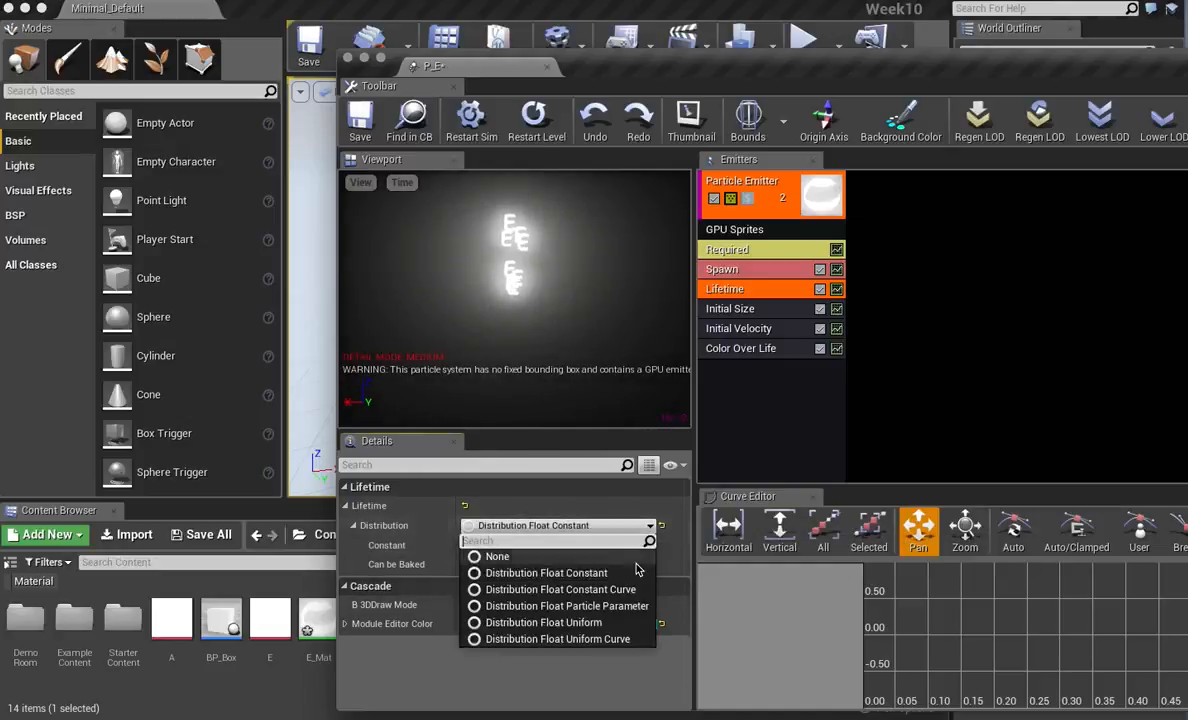
click(603, 621)
text(5)
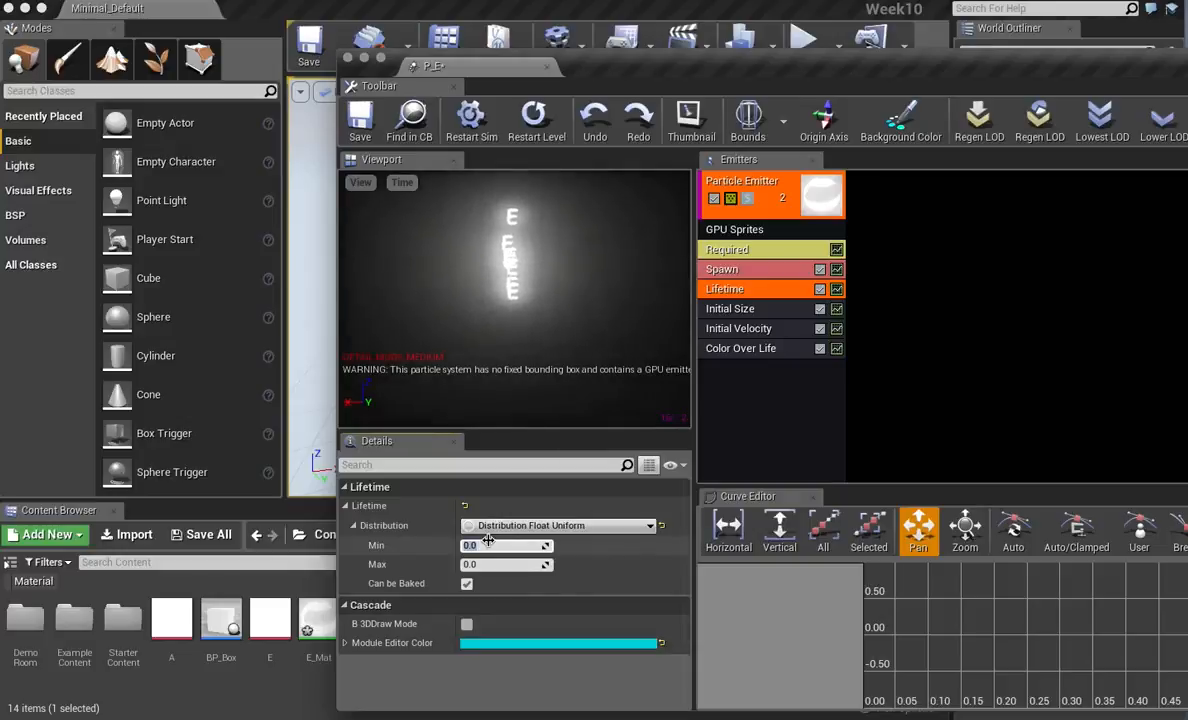
drag(487, 567, 535, 567)
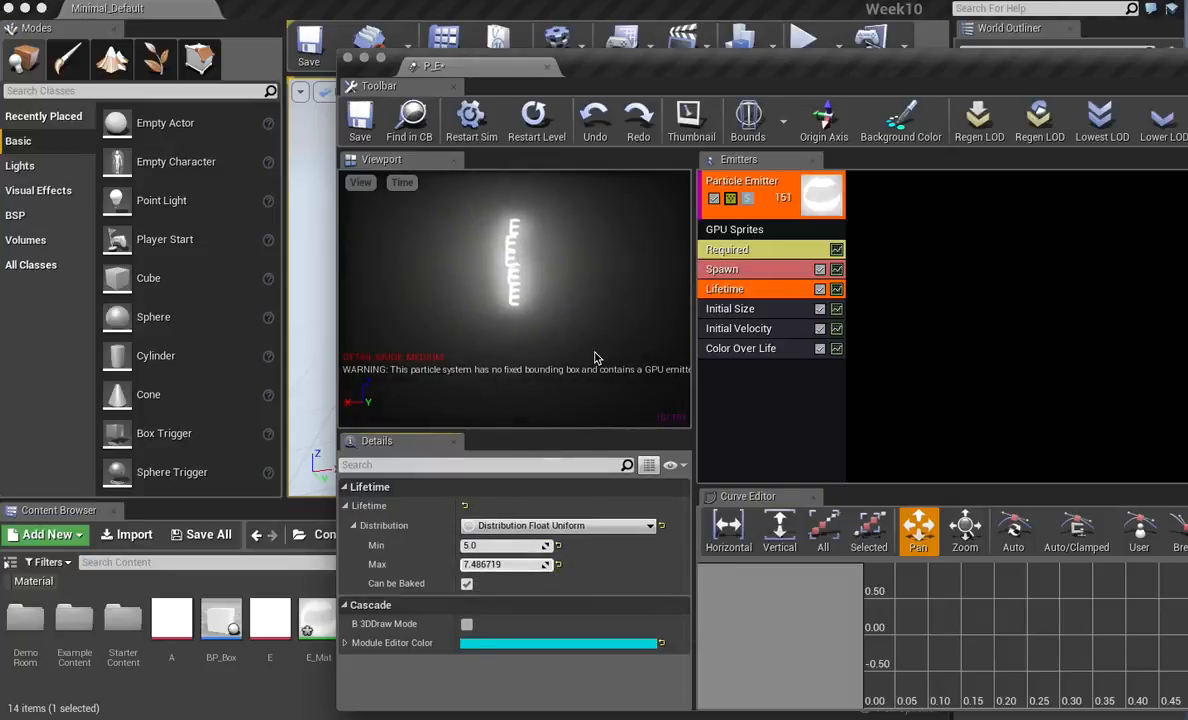
Set the constant Rate of the Spawn module to 10000.
click(758, 270)
click(762, 289)
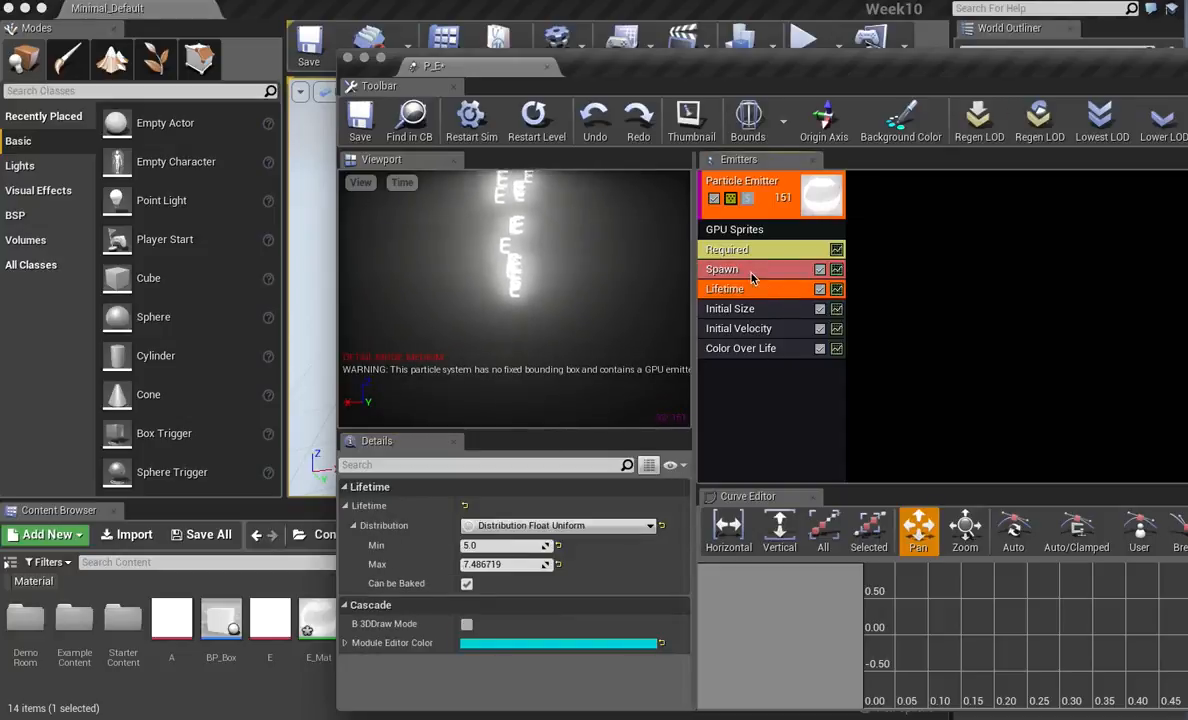
click(752, 274)
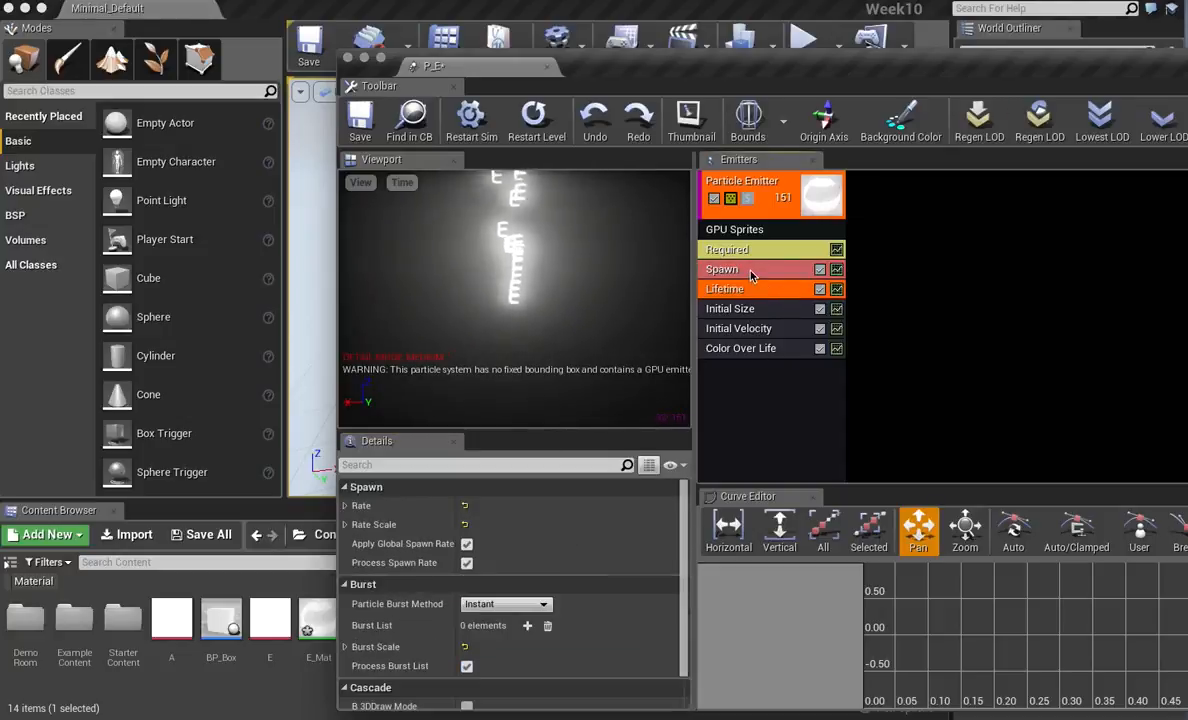
click(345, 505)
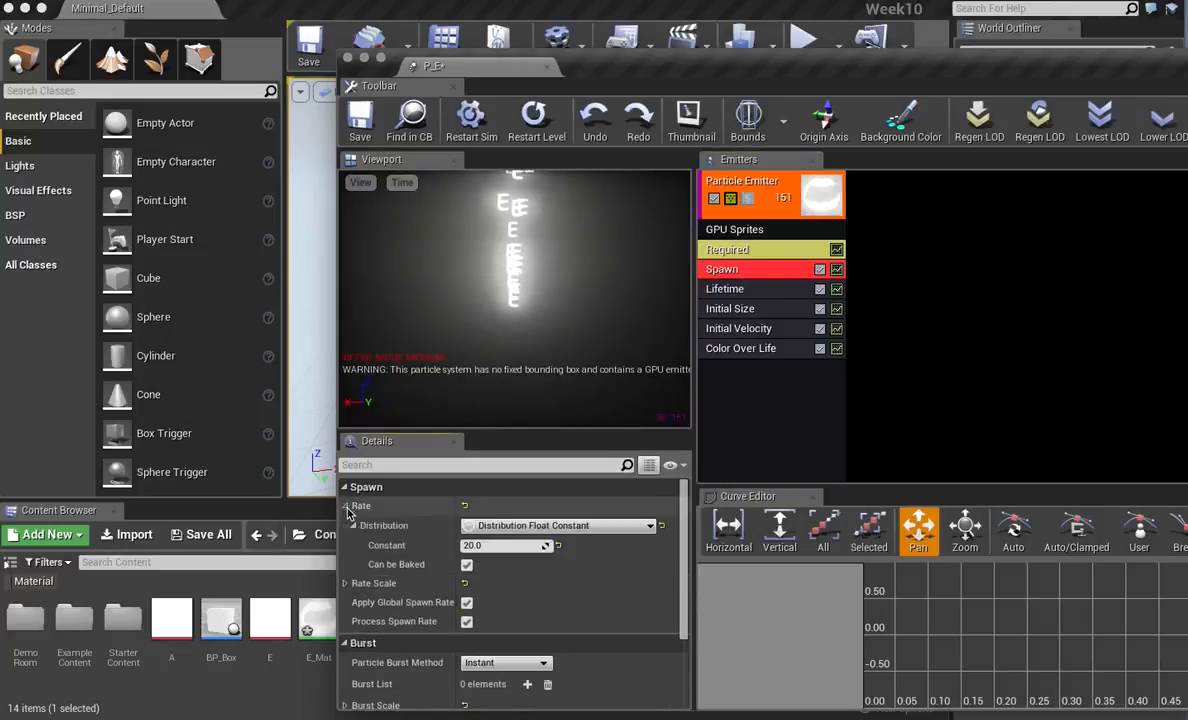
click(488, 545)
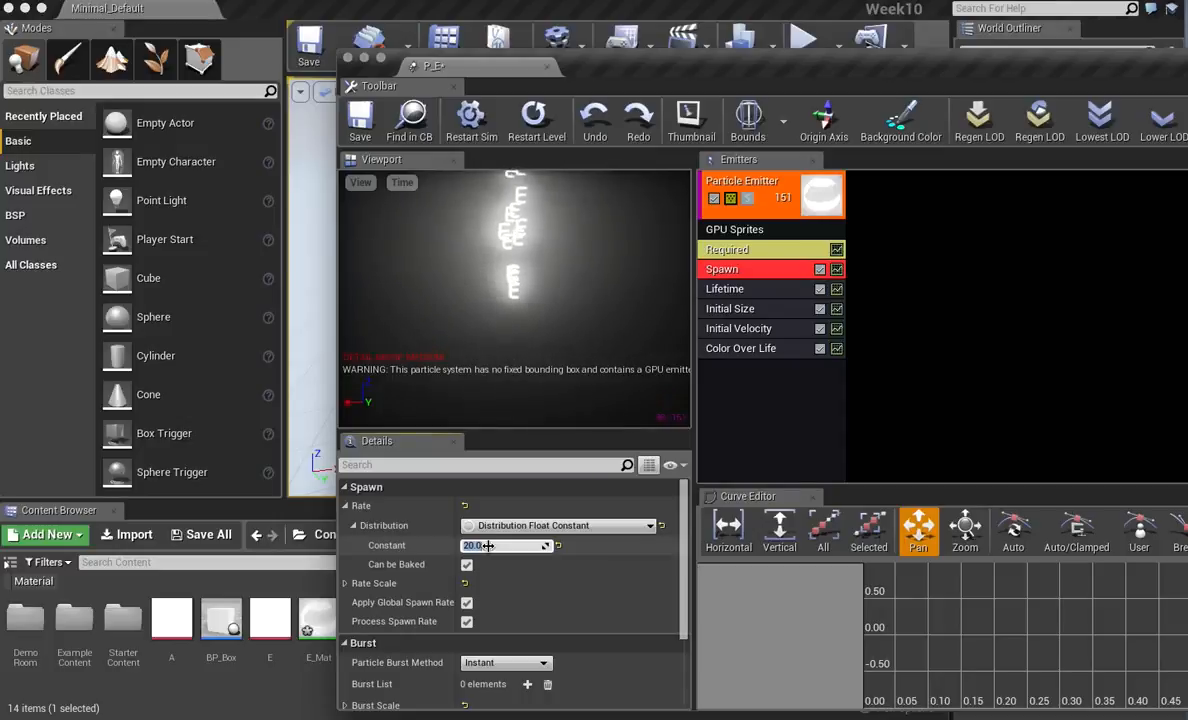
text(1000)
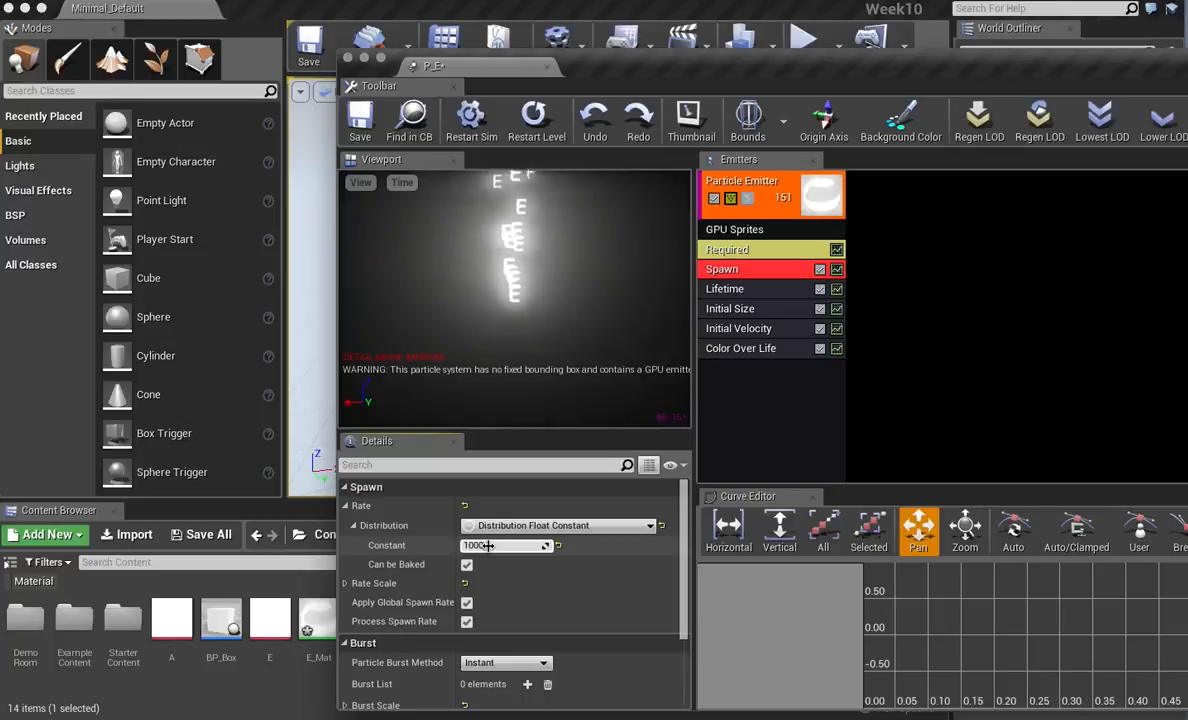
key(Return)
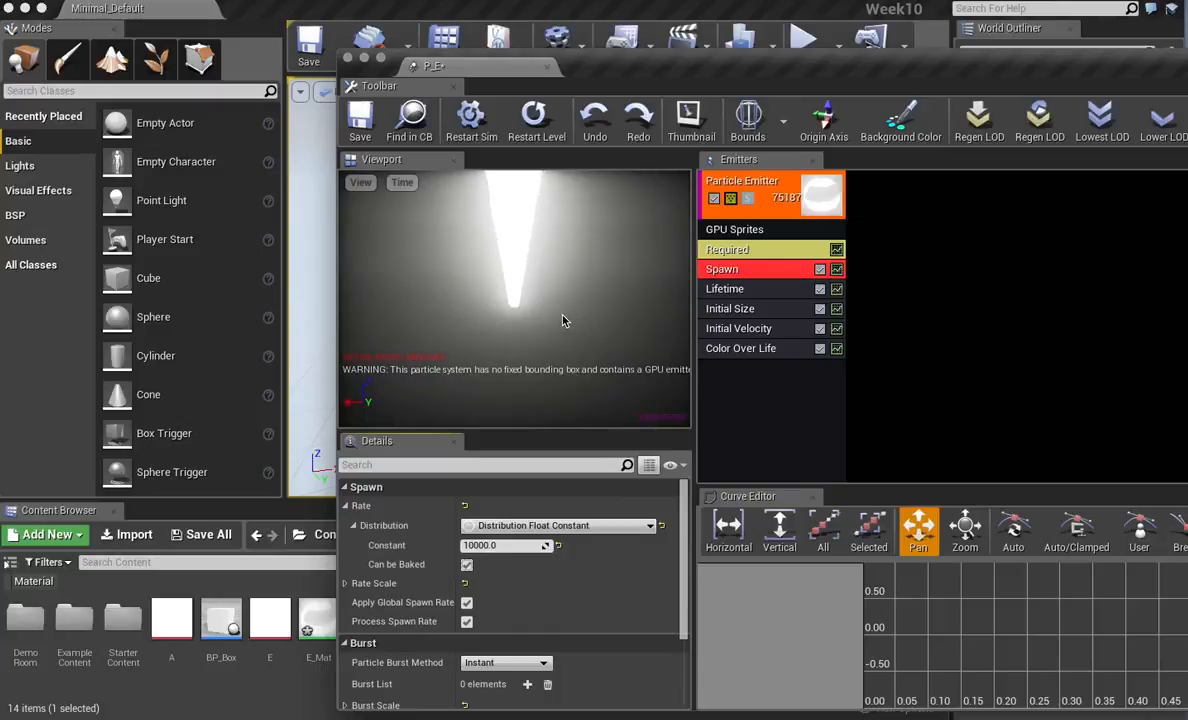
Reposition the particle editor window and add a Drag module from the Acceleration category to the emitter.
drag(754, 84, 454, 34)
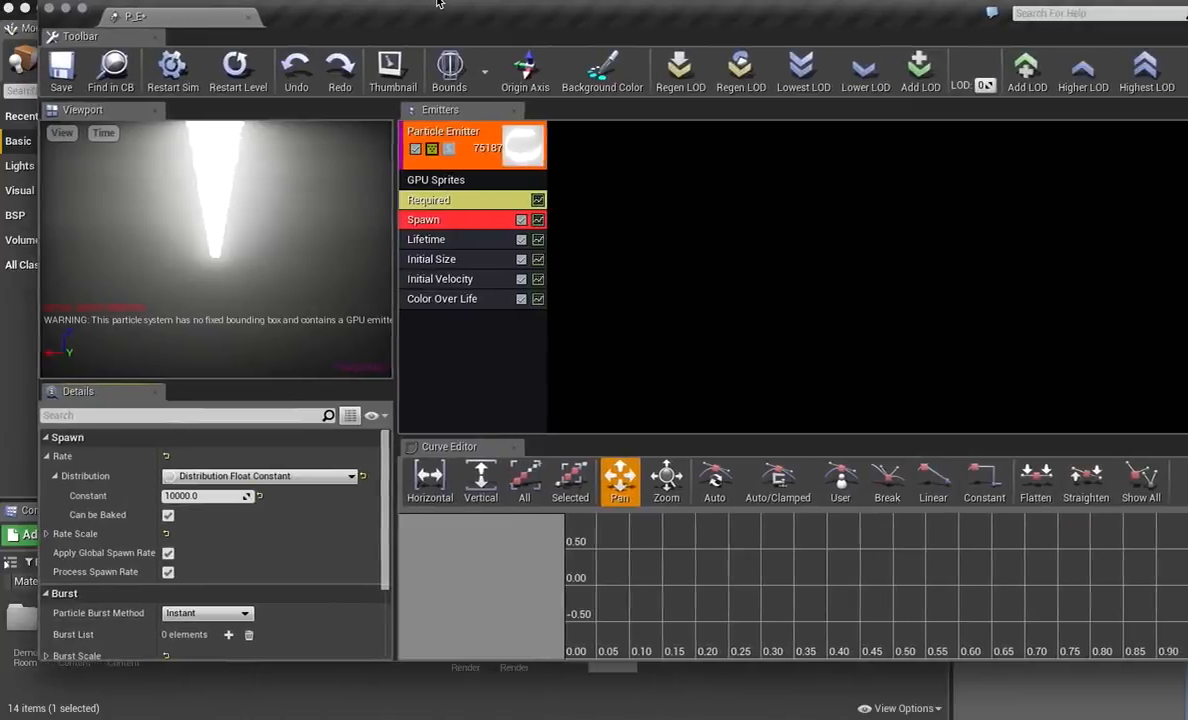
right_click(490, 362)
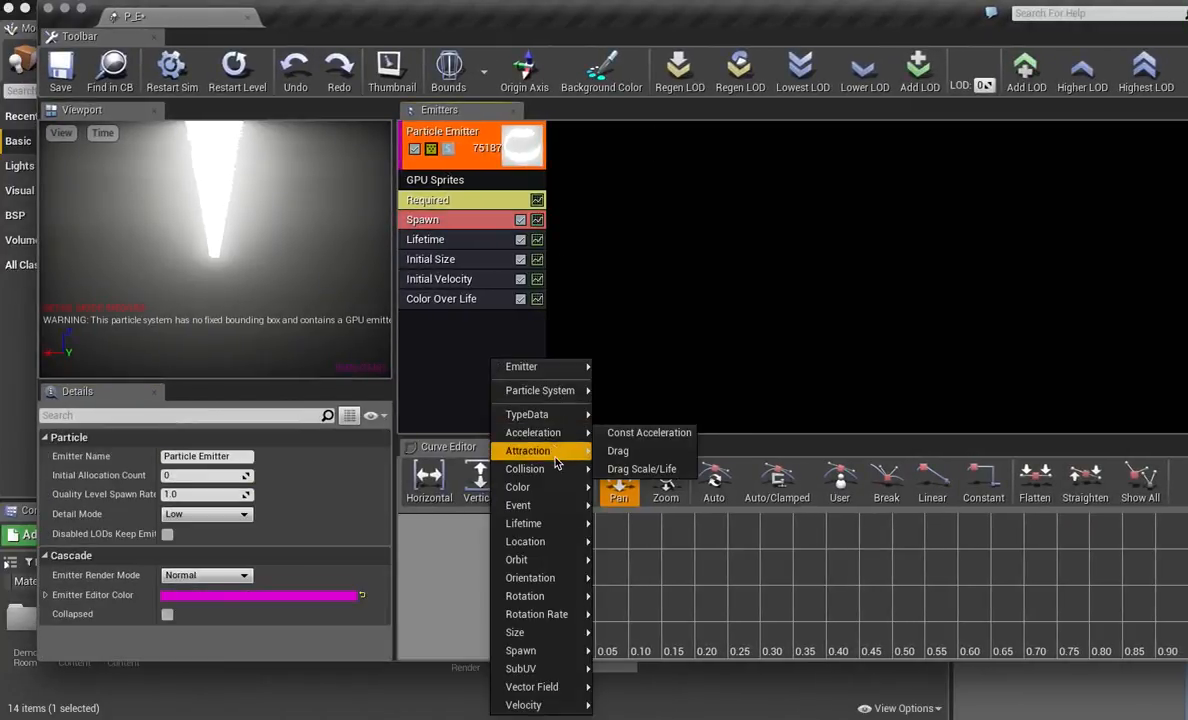
mouse_move(540, 432)
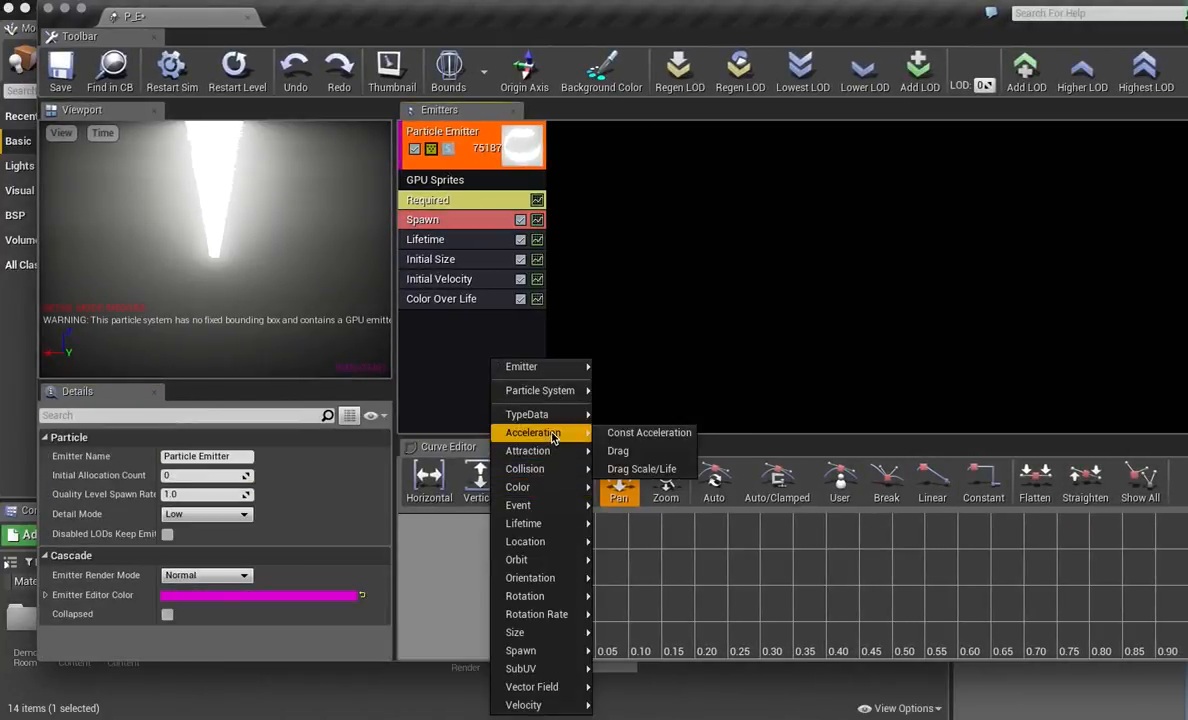
click(619, 452)
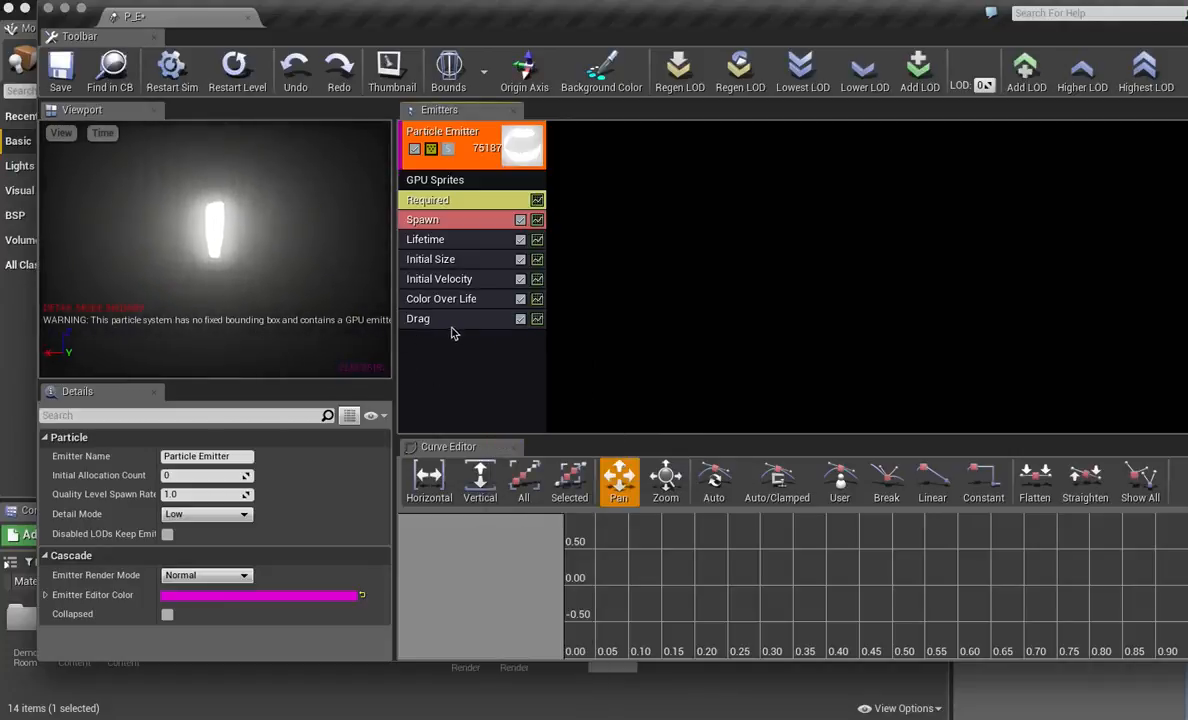
Set the Drag module's constant Drag Coefficient, trying 0.5 and settling on 1.
click(466, 322)
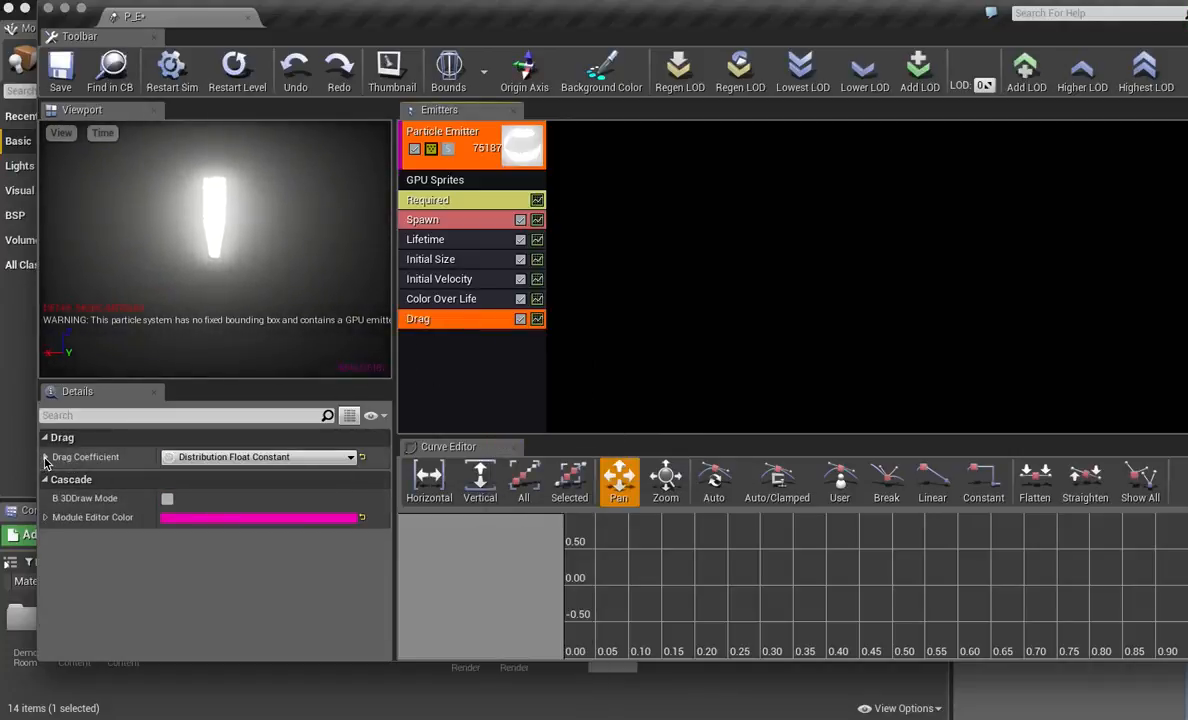
click(45, 457)
click(195, 477)
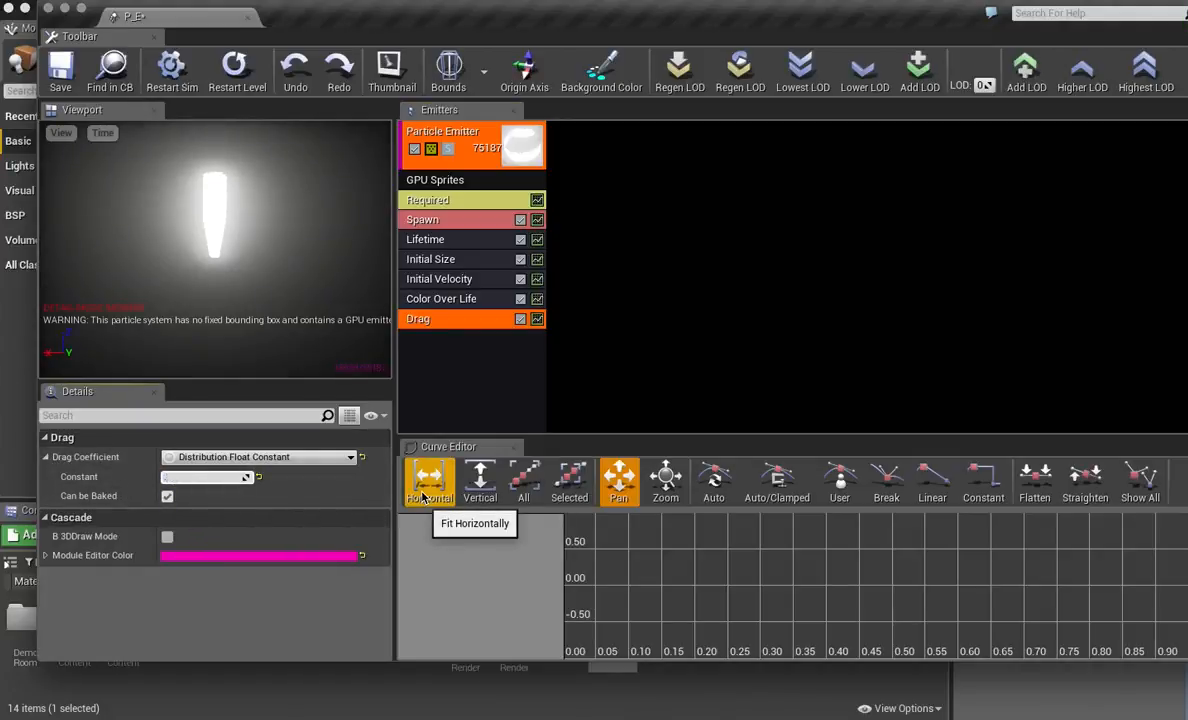
text(.5)
key(Return)
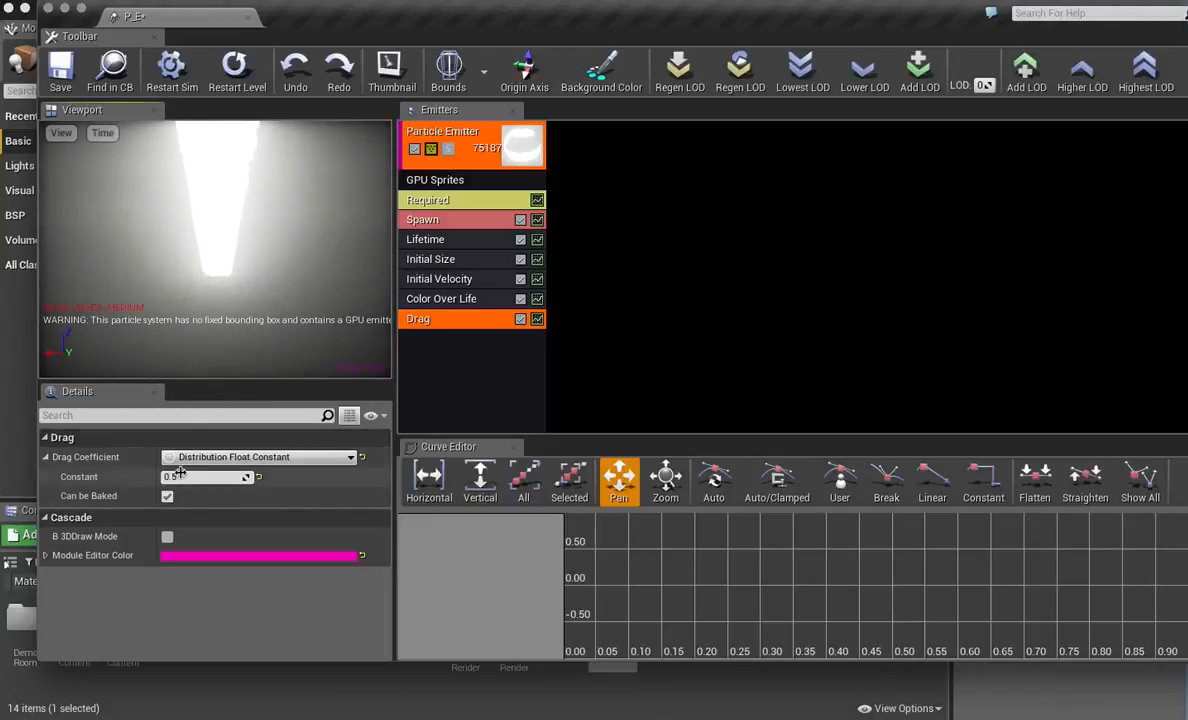
text(1)
key(Return)
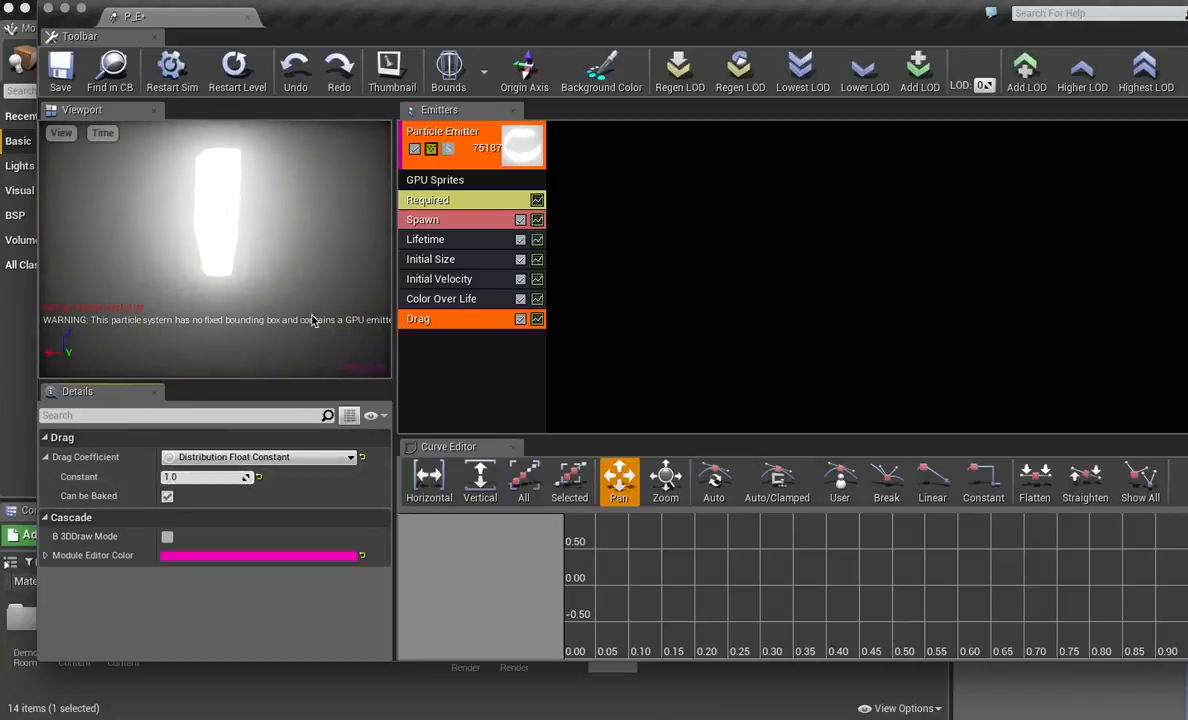
Set the Initial Velocity module's Start Velocity to Max Z -100 and Min Z -1000.
click(467, 279)
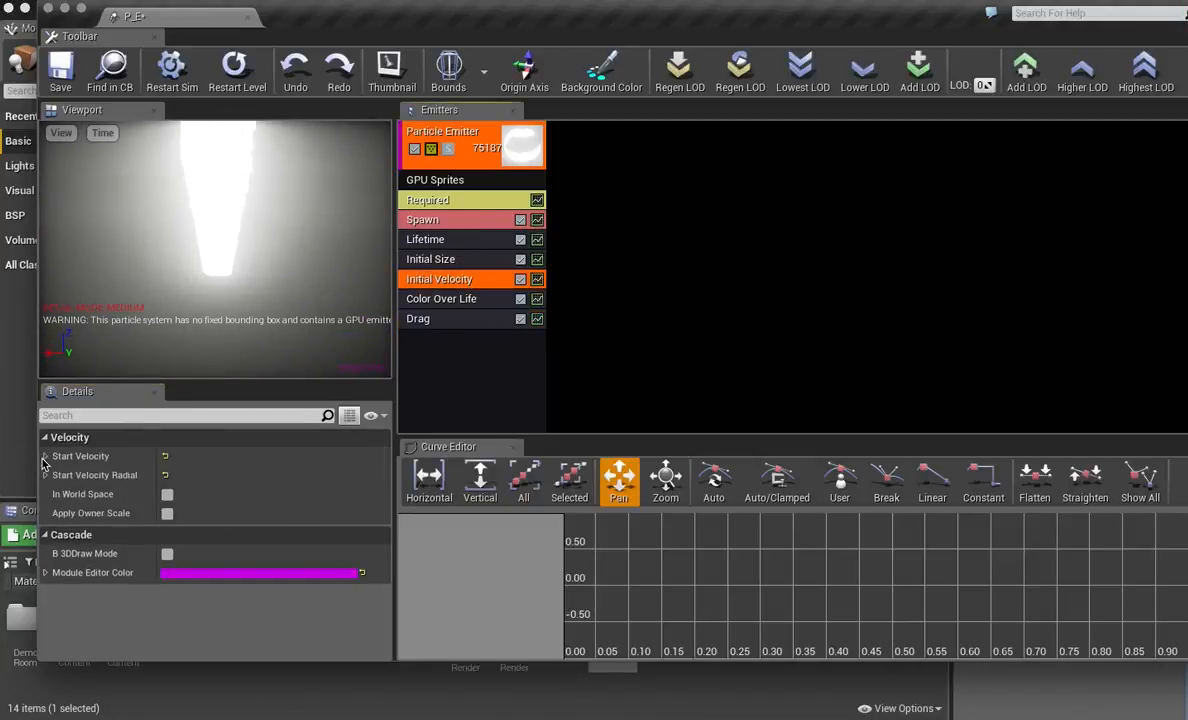
click(44, 457)
click(54, 476)
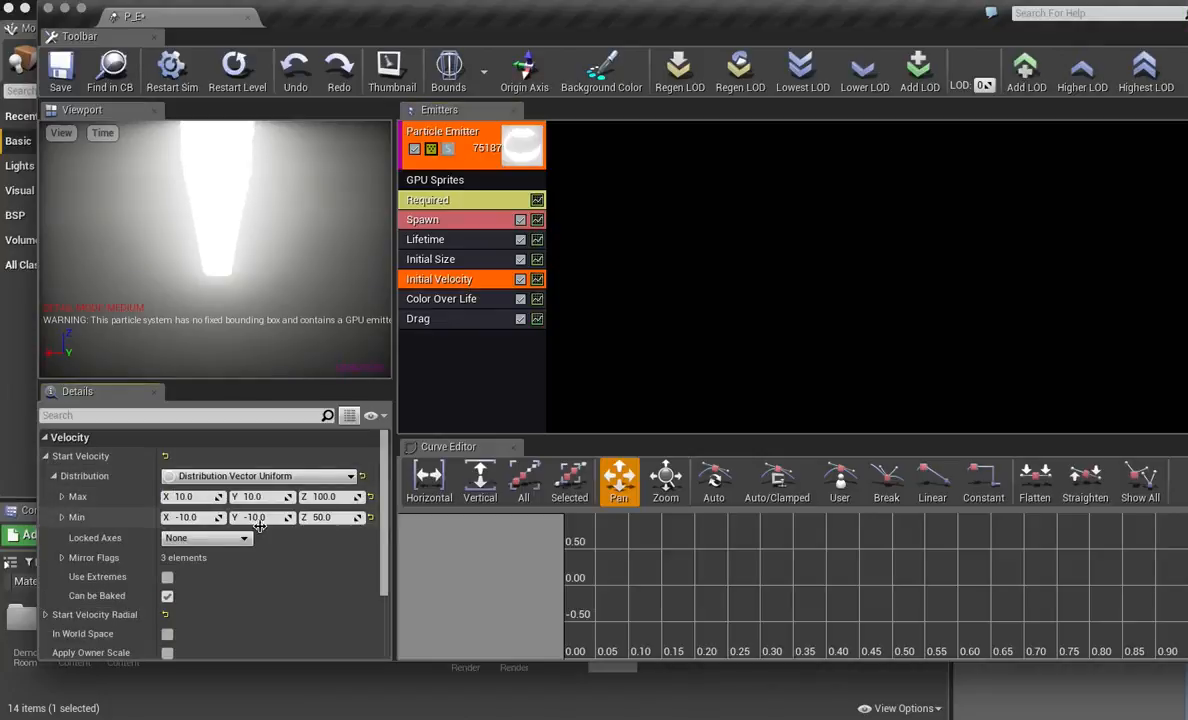
click(339, 499)
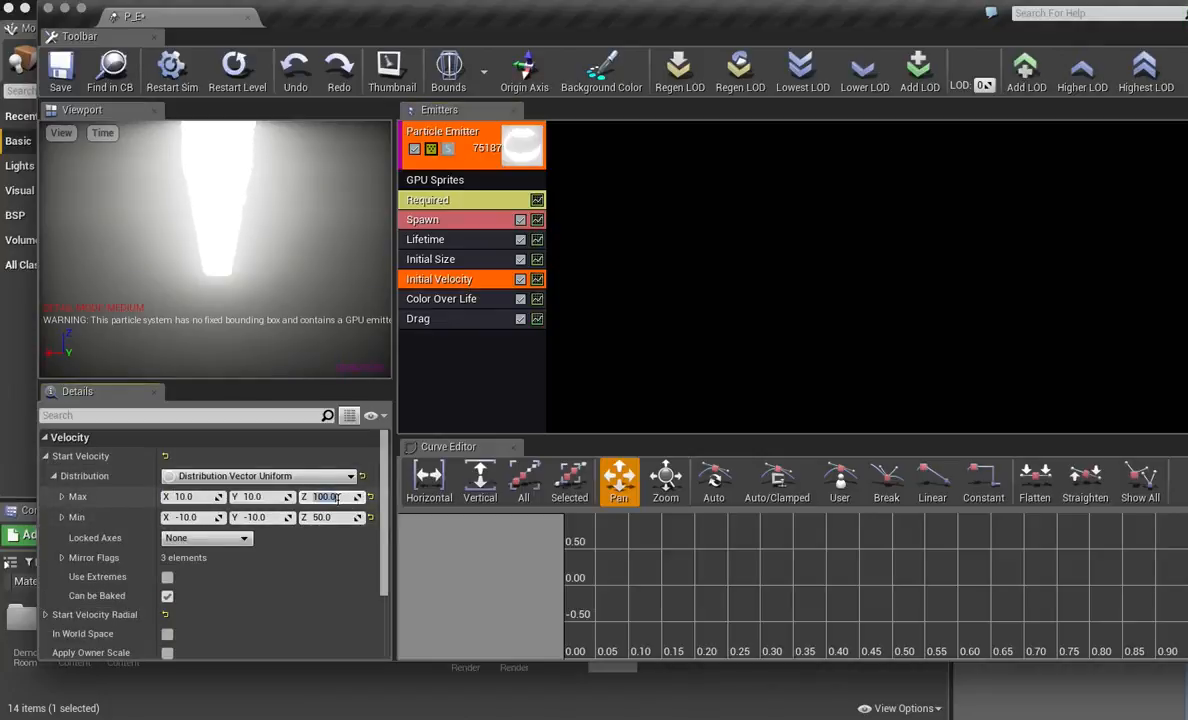
text(-100)
key(Tab)
click(337, 517)
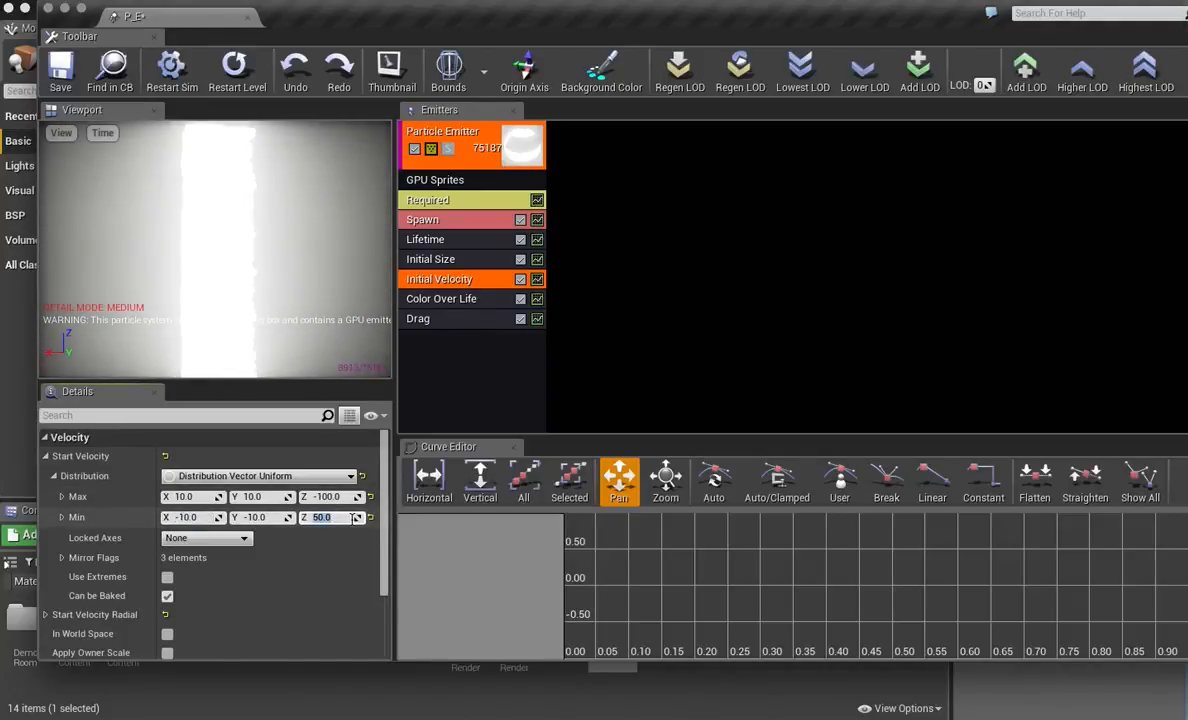
text(-1000)
key(Return)
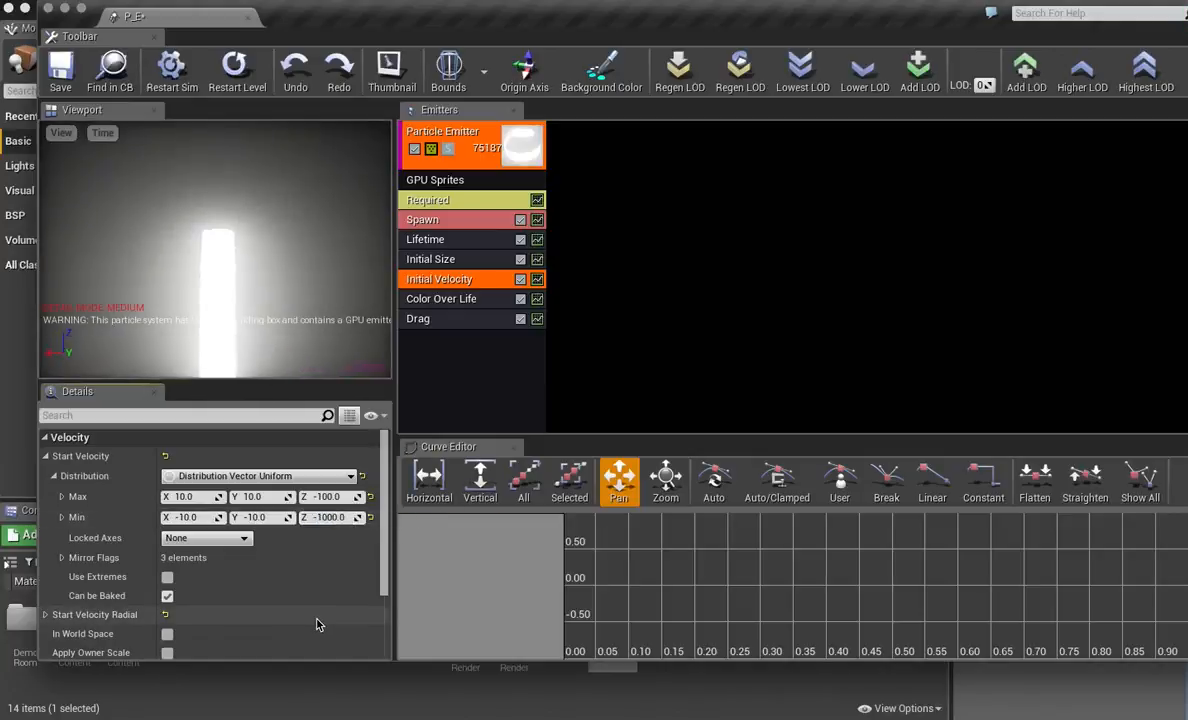
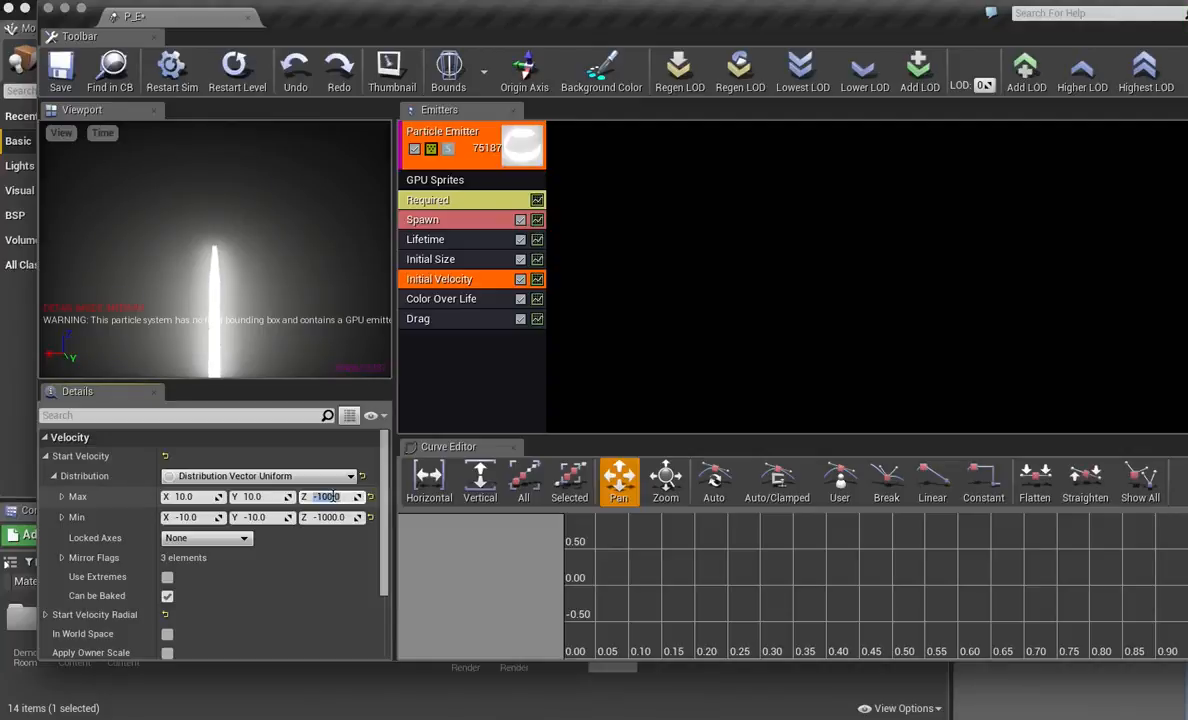
Set the Initial Velocity module's Start Velocity to Max Z -100 and Min Z -200.
text(--)
text(00)
text(0)
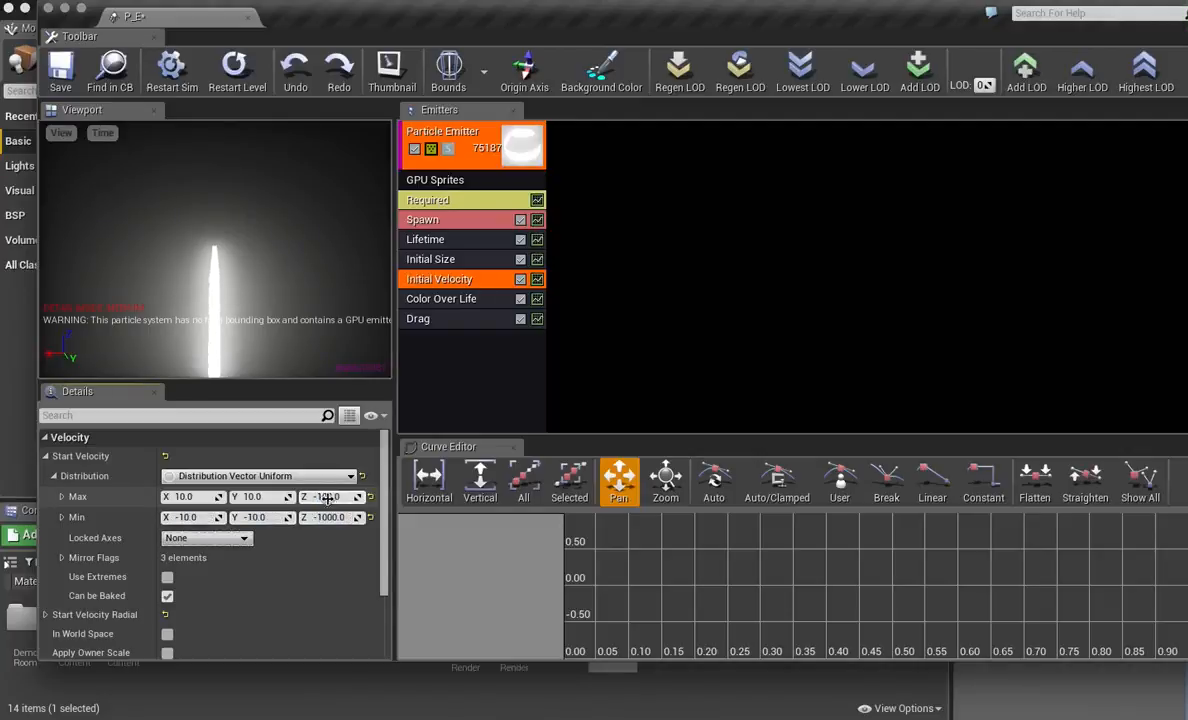
click(333, 517)
text(-2)
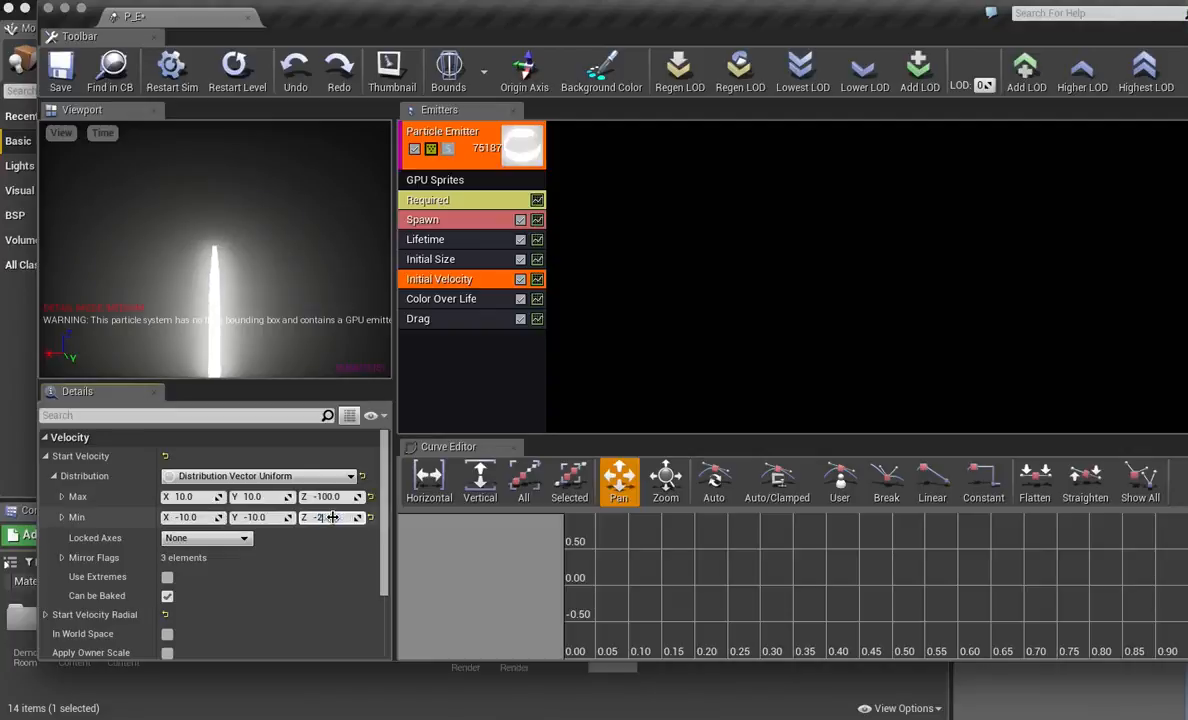
text(00)
key(Return)
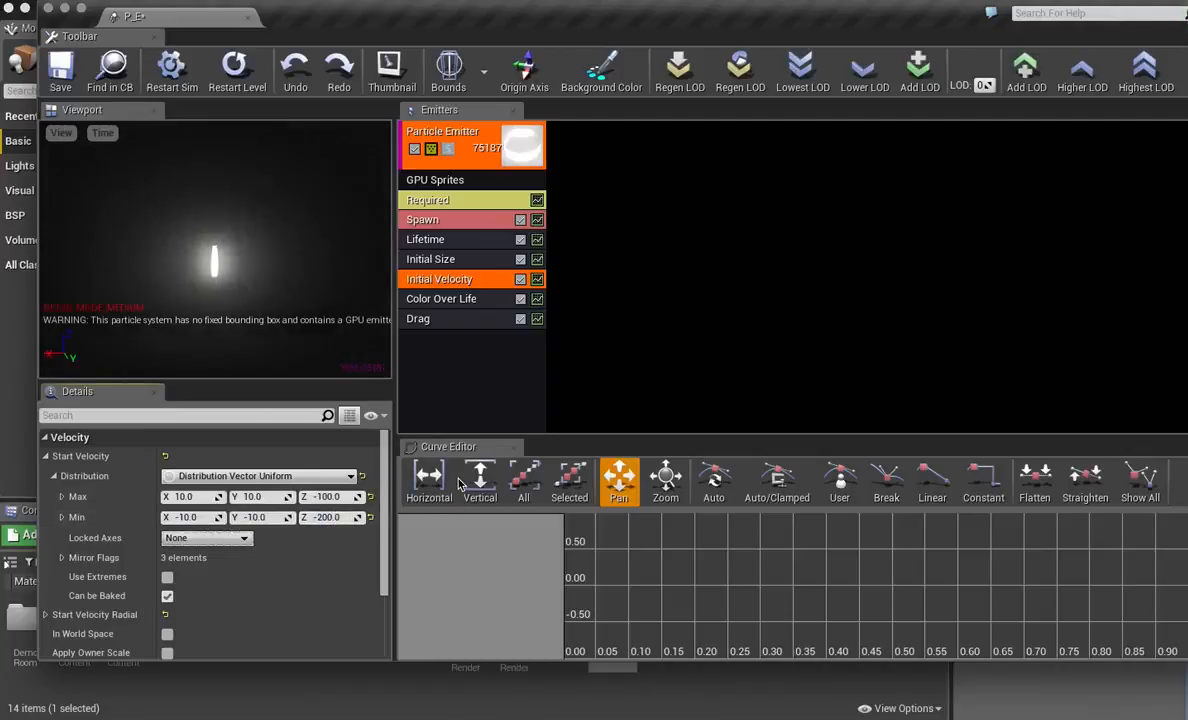
Add an Initial Location module from the Location category to the emitter.
click(463, 302)
click(455, 319)
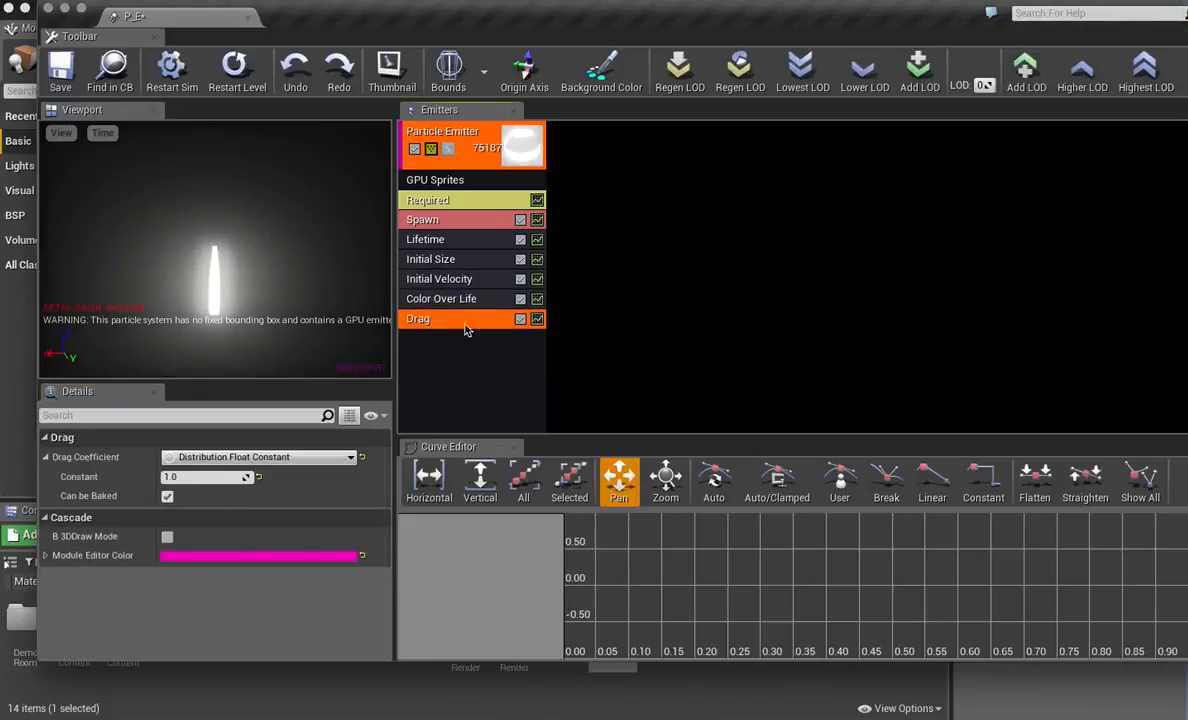
right_click(474, 349)
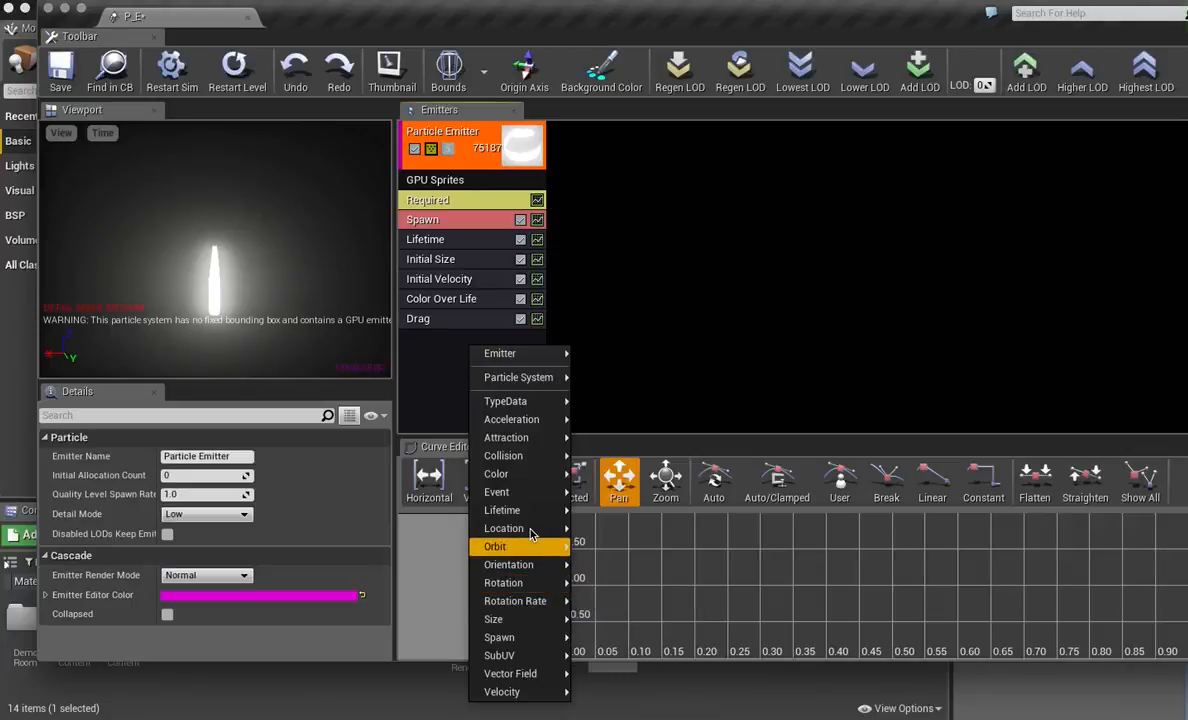
mouse_move(531, 533)
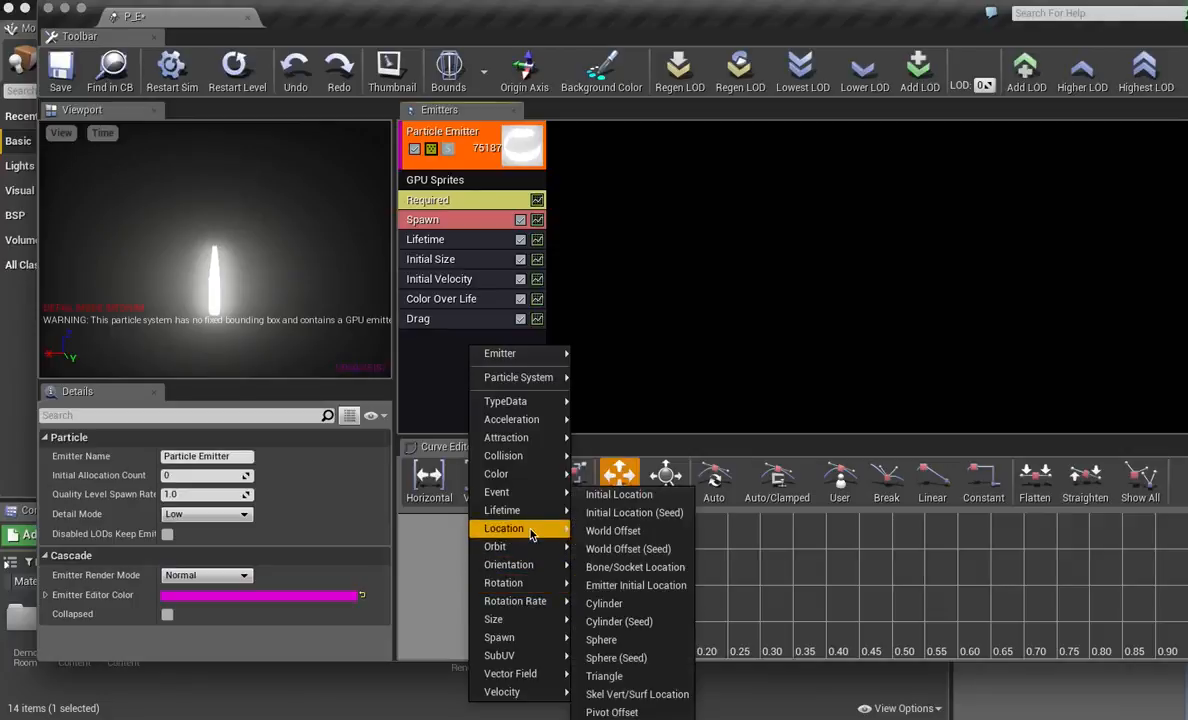
click(647, 499)
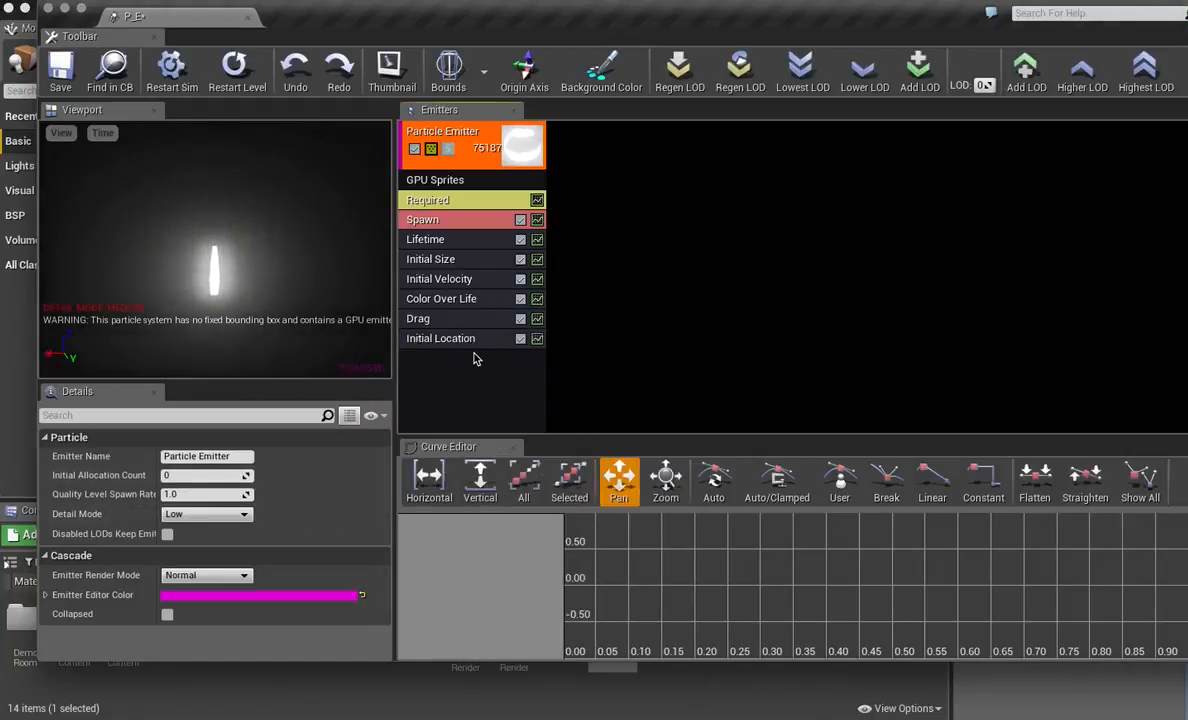
Set the Initial Location module's Start Location Max to -1000 on X, Y and Z.
click(474, 342)
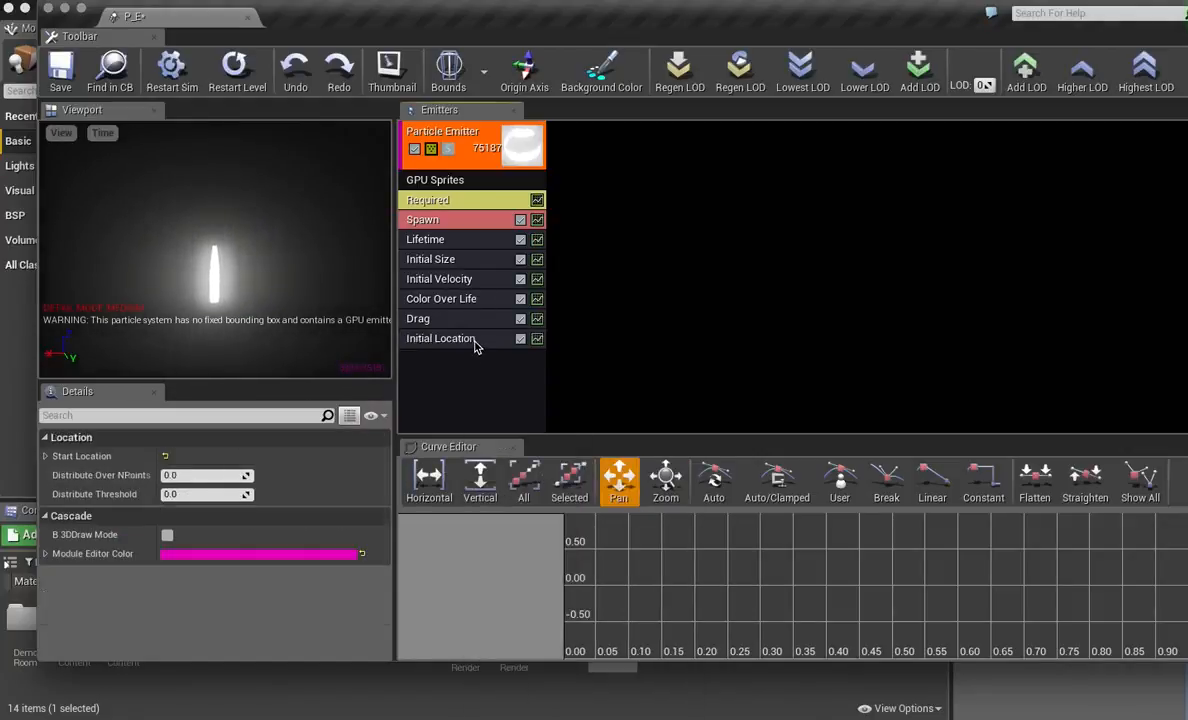
click(46, 456)
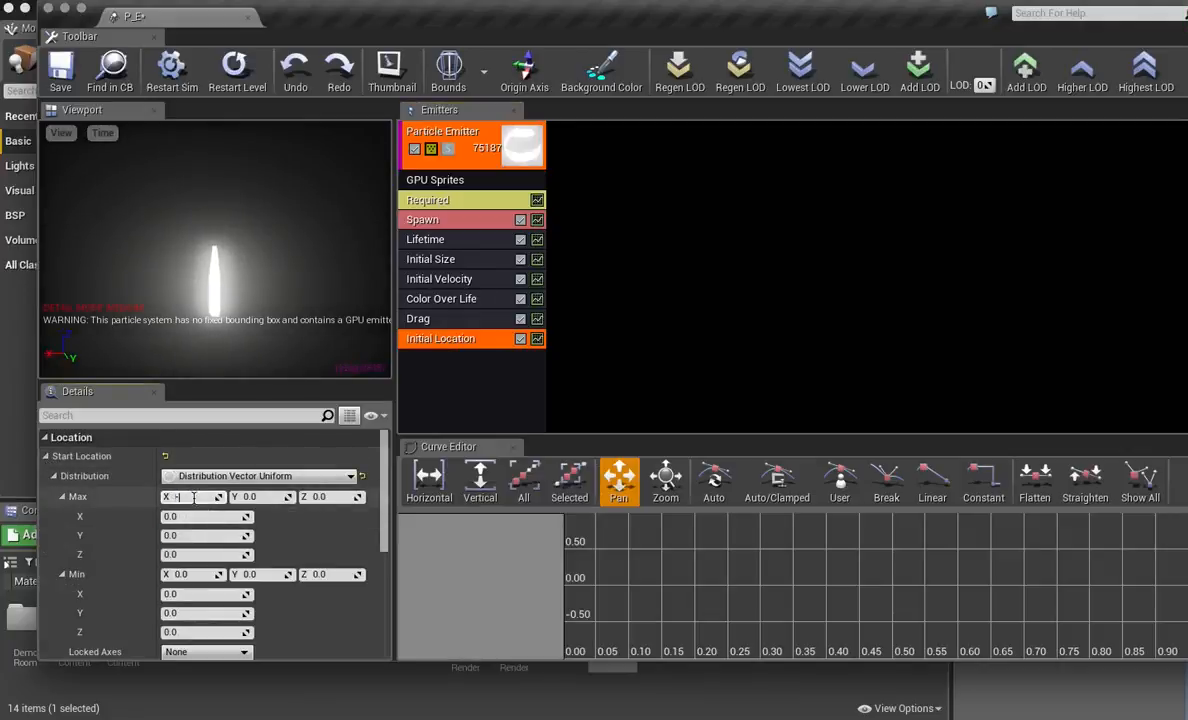
key(Tab)
text(-100)
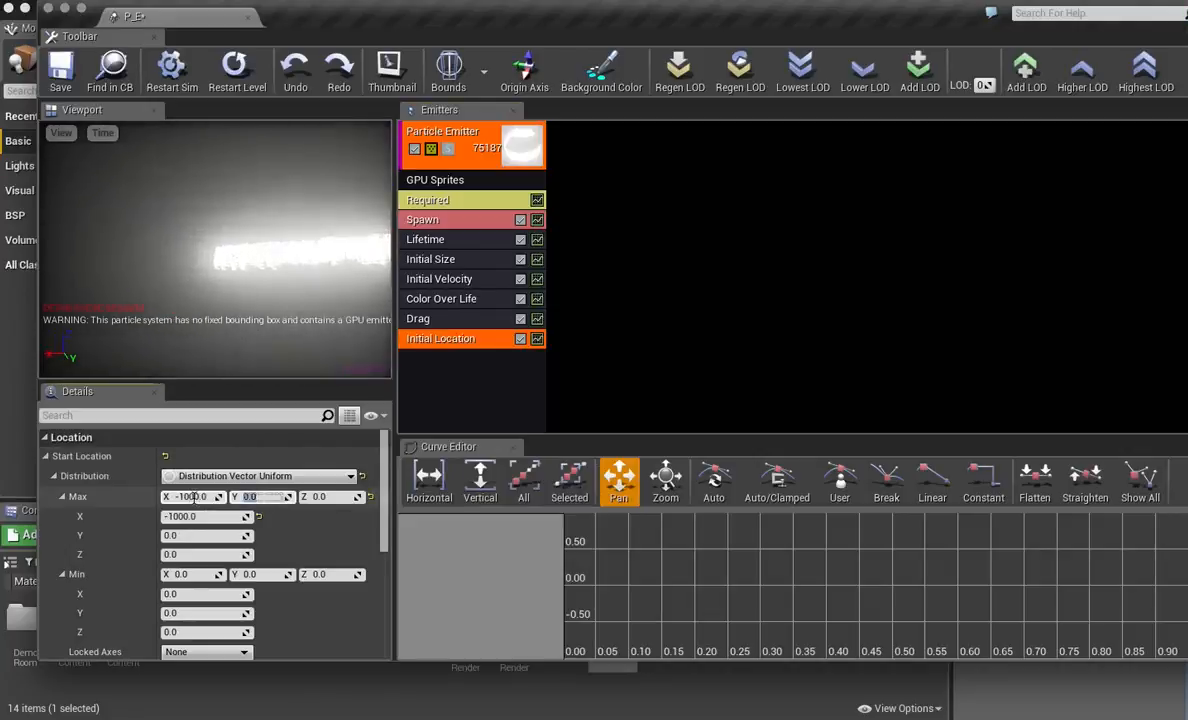
key(Tab)
text(-10)
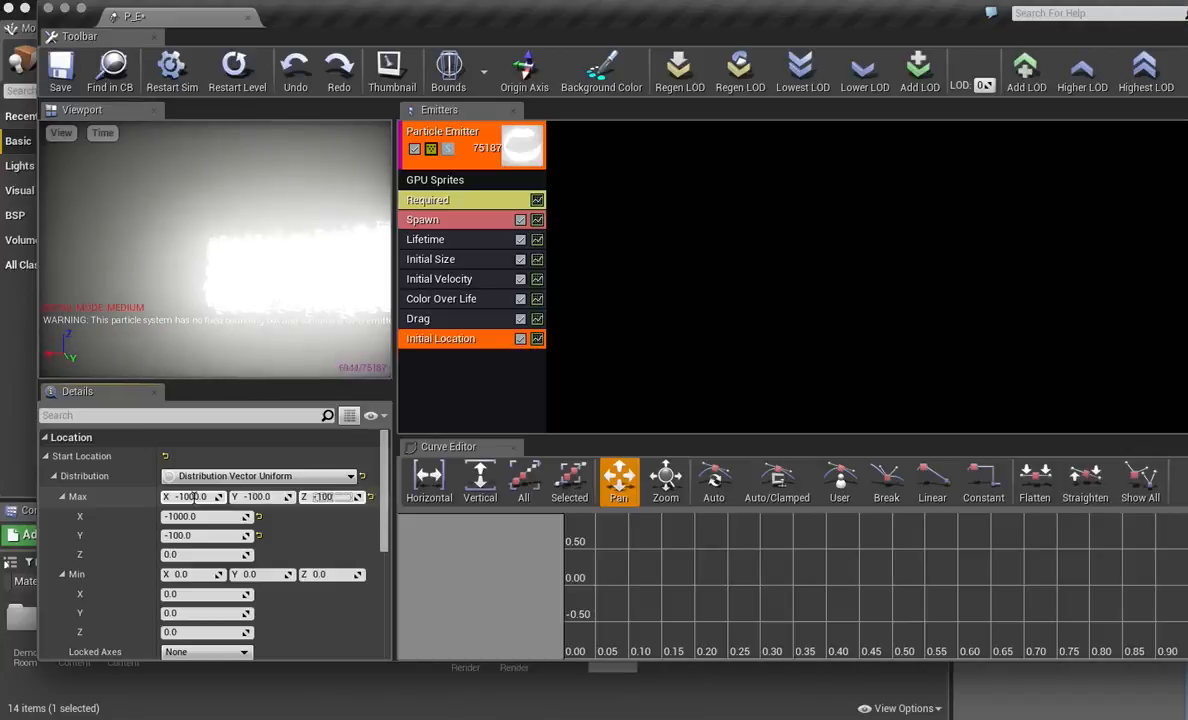
text(00)
click(265, 497)
text(-10)
key(Tab)
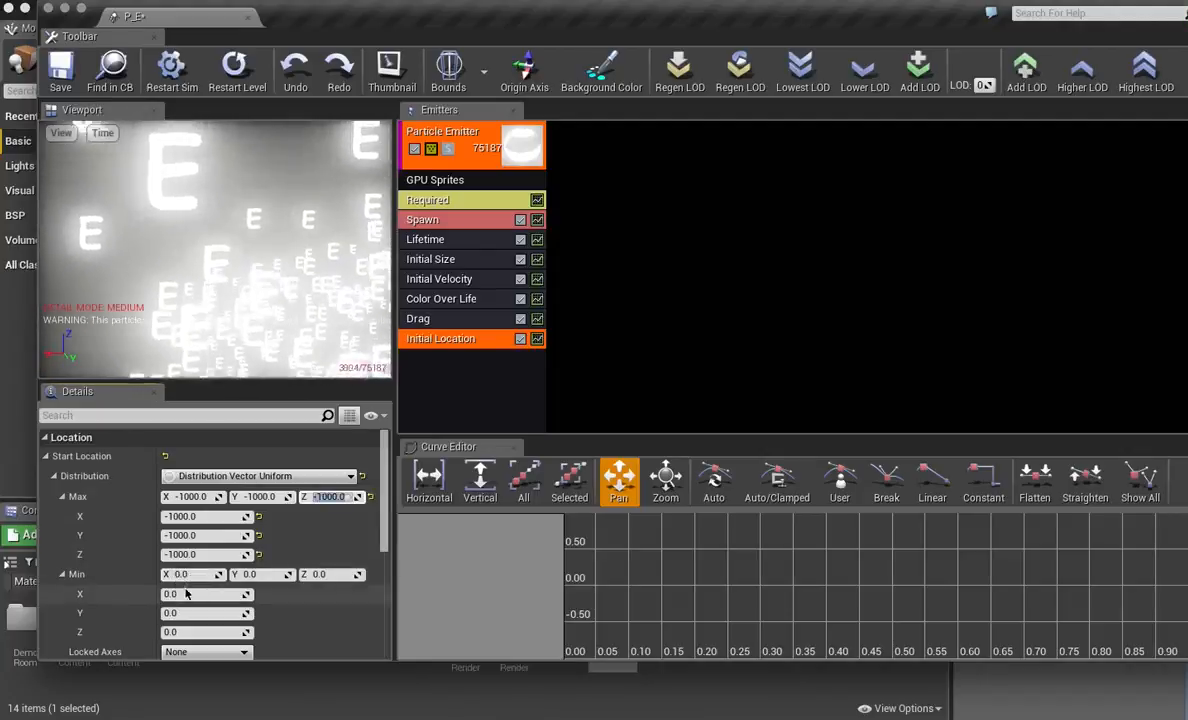
Set the Start Location Min to 1000 on X, Y and Z.
click(184, 593)
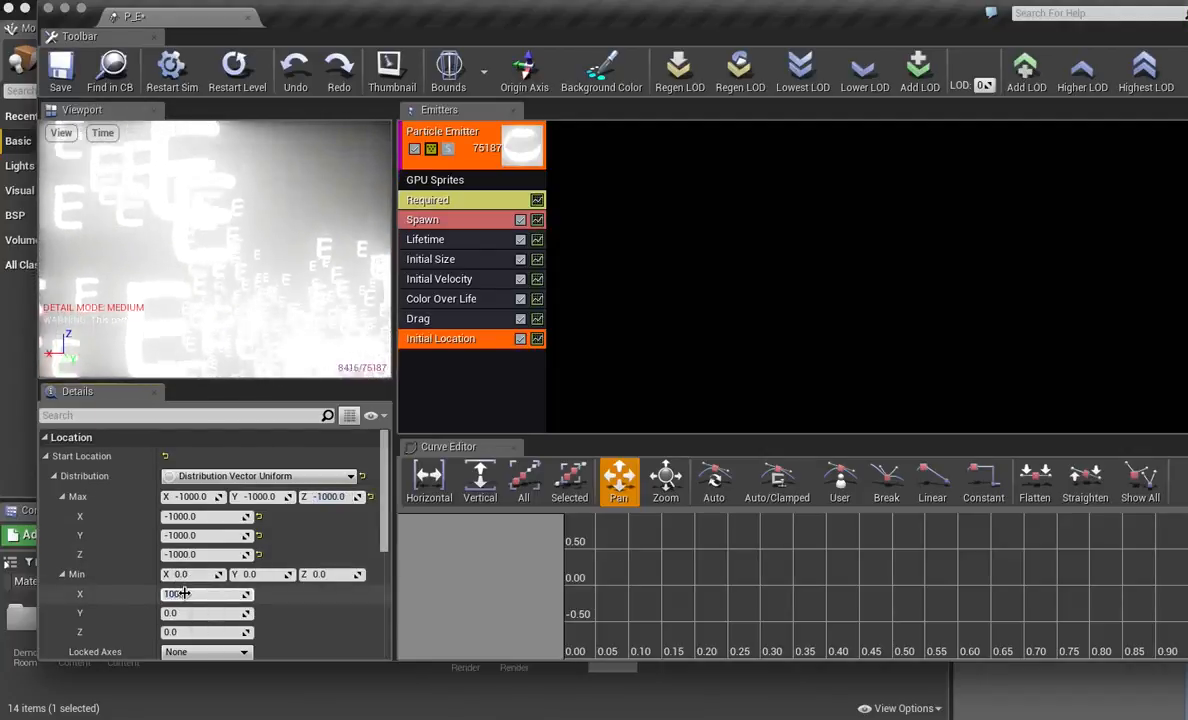
key(Tab)
key(Tab)
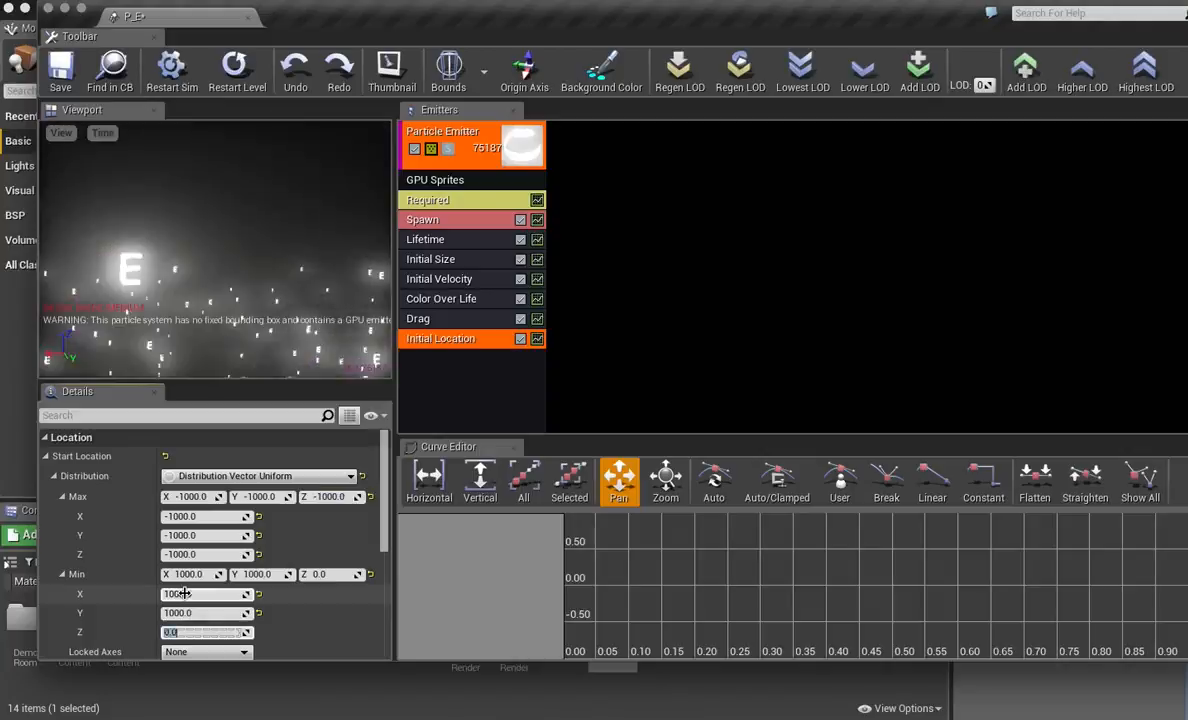
text(1000)
key(Return)
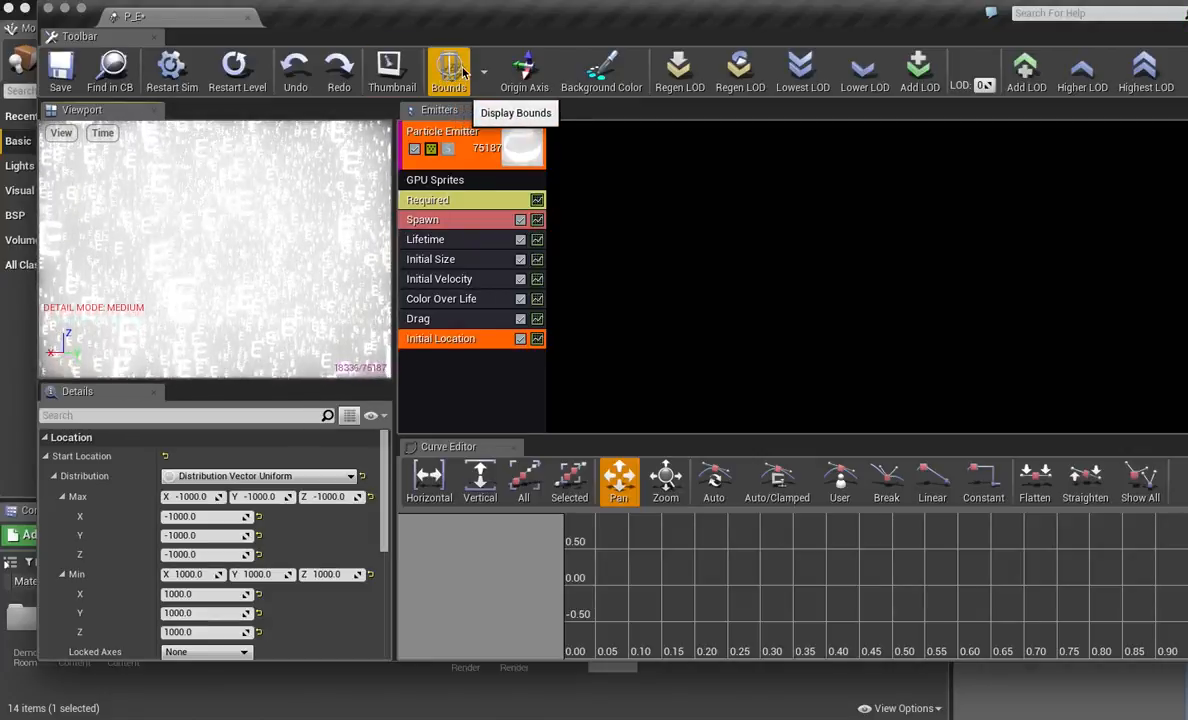
Look through the Required module's settings and set fixed bounds for the particle system.
click(459, 201)
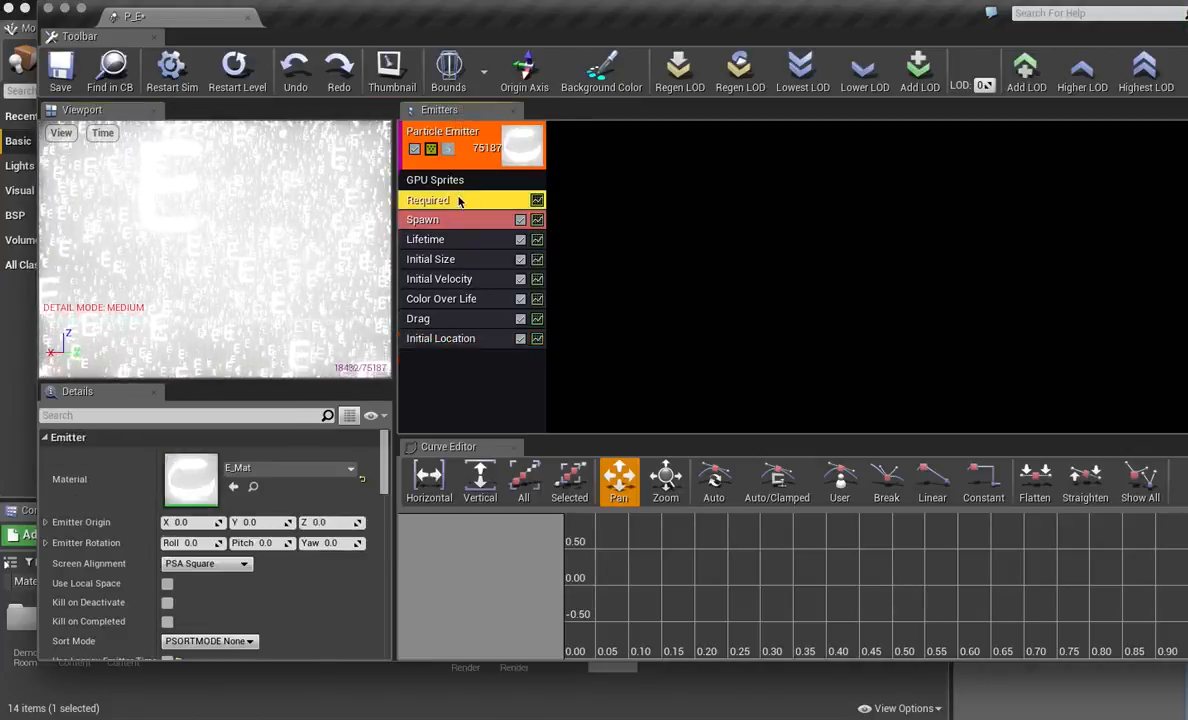
drag(384, 462, 380, 592)
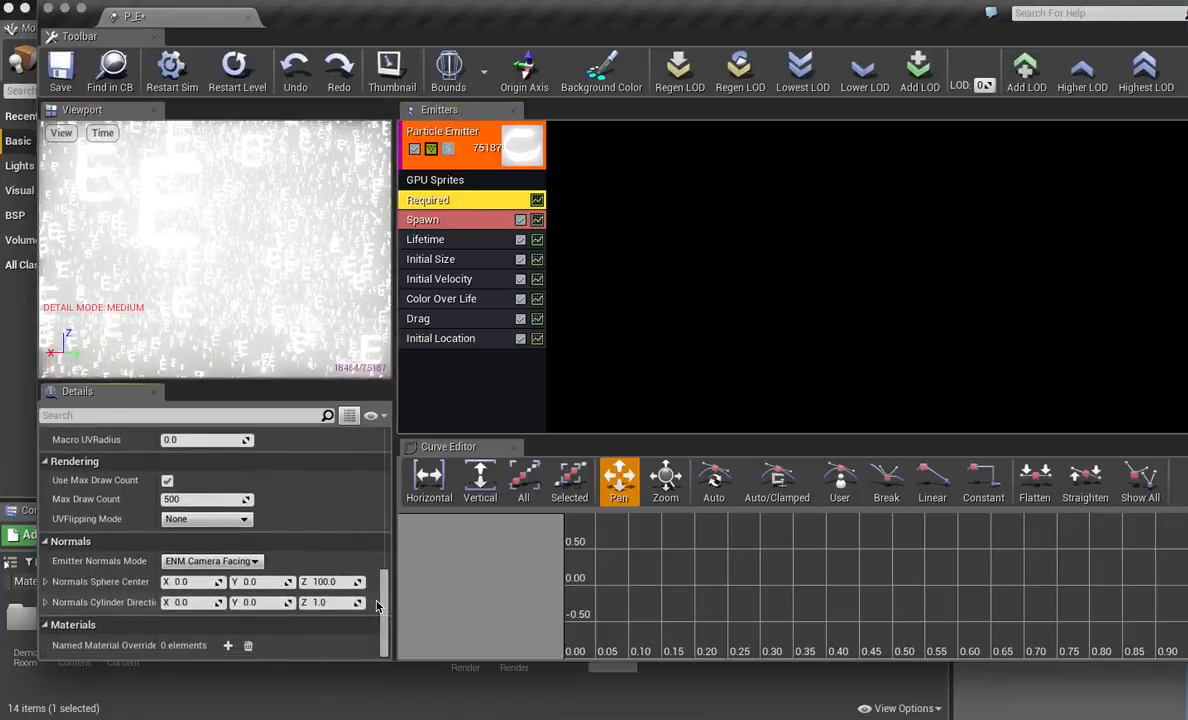
drag(382, 590, 403, 508)
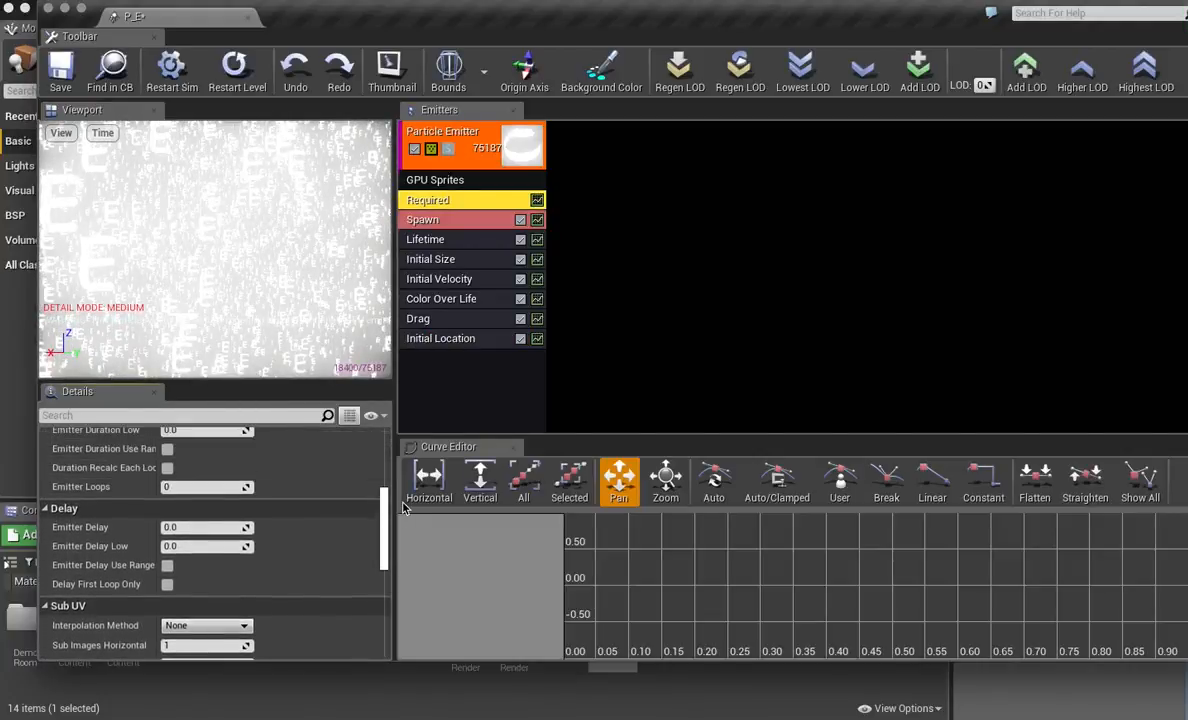
click(485, 75)
click(505, 100)
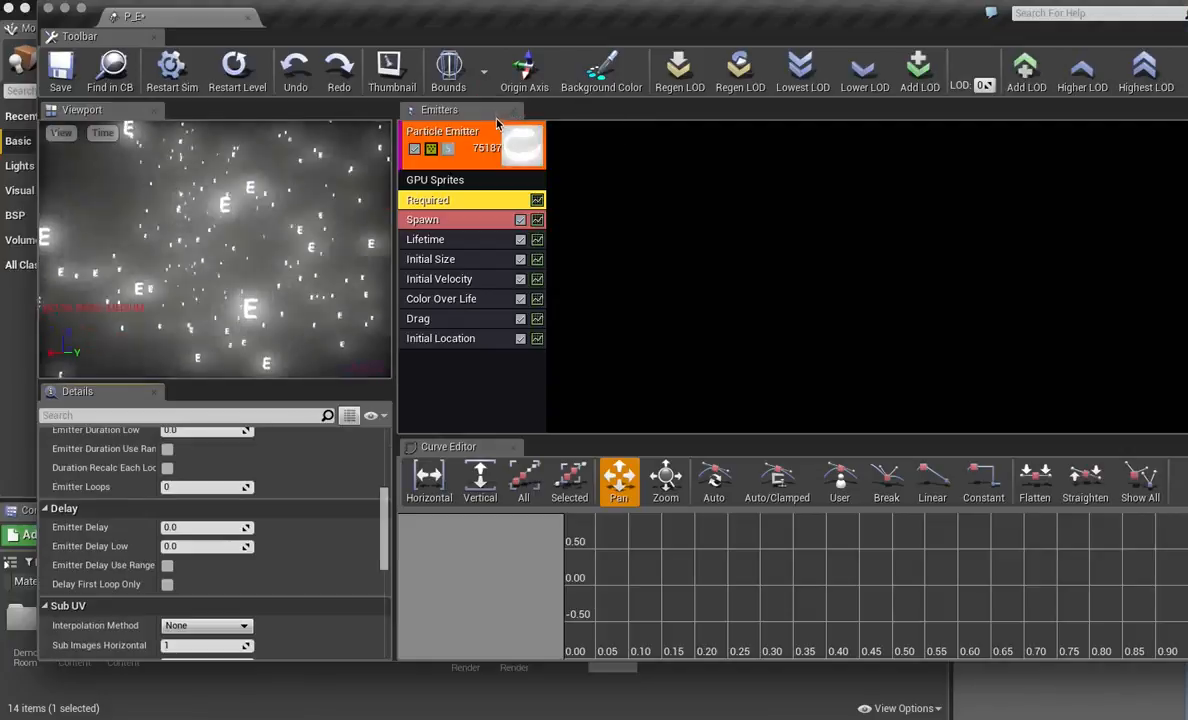
Examine the settings of the Spawn and Required modules.
click(456, 217)
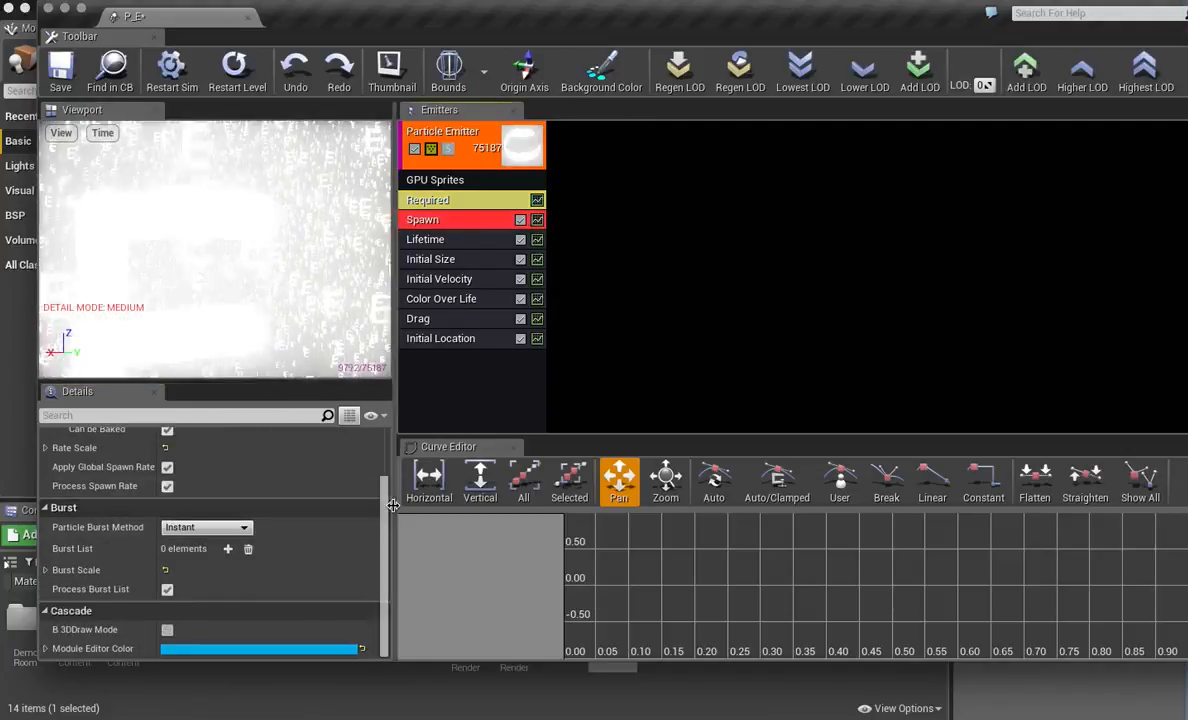
drag(388, 517, 397, 457)
click(470, 200)
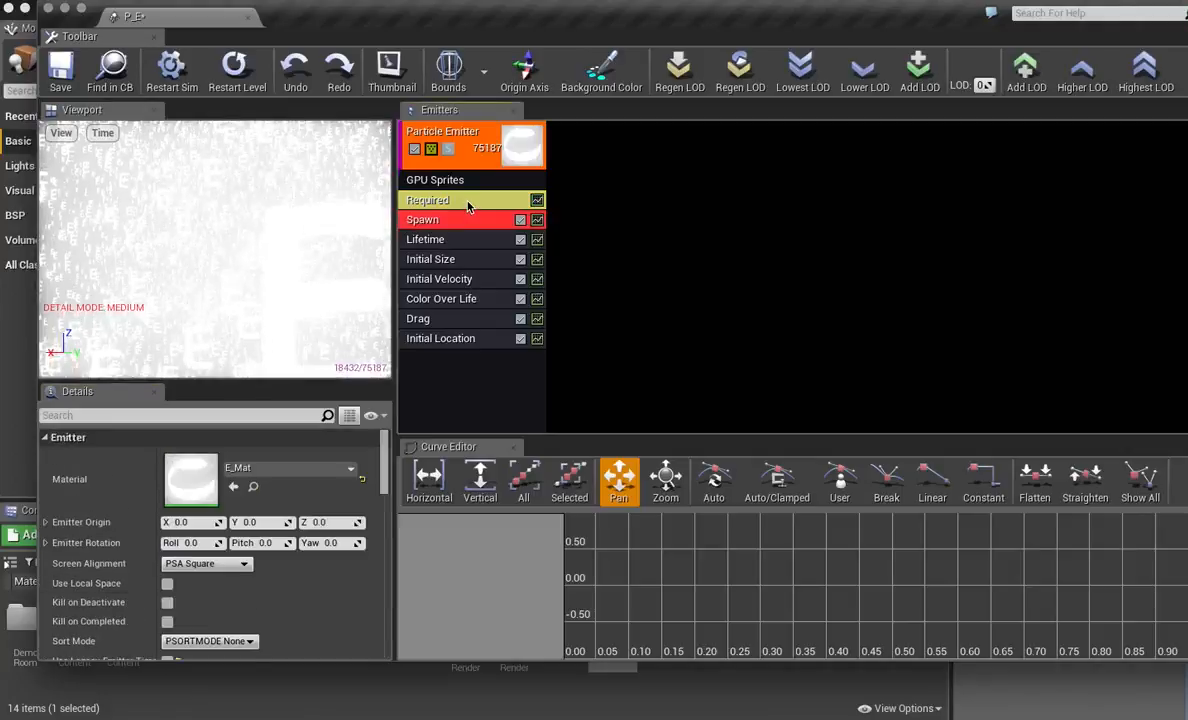
drag(383, 471, 373, 624)
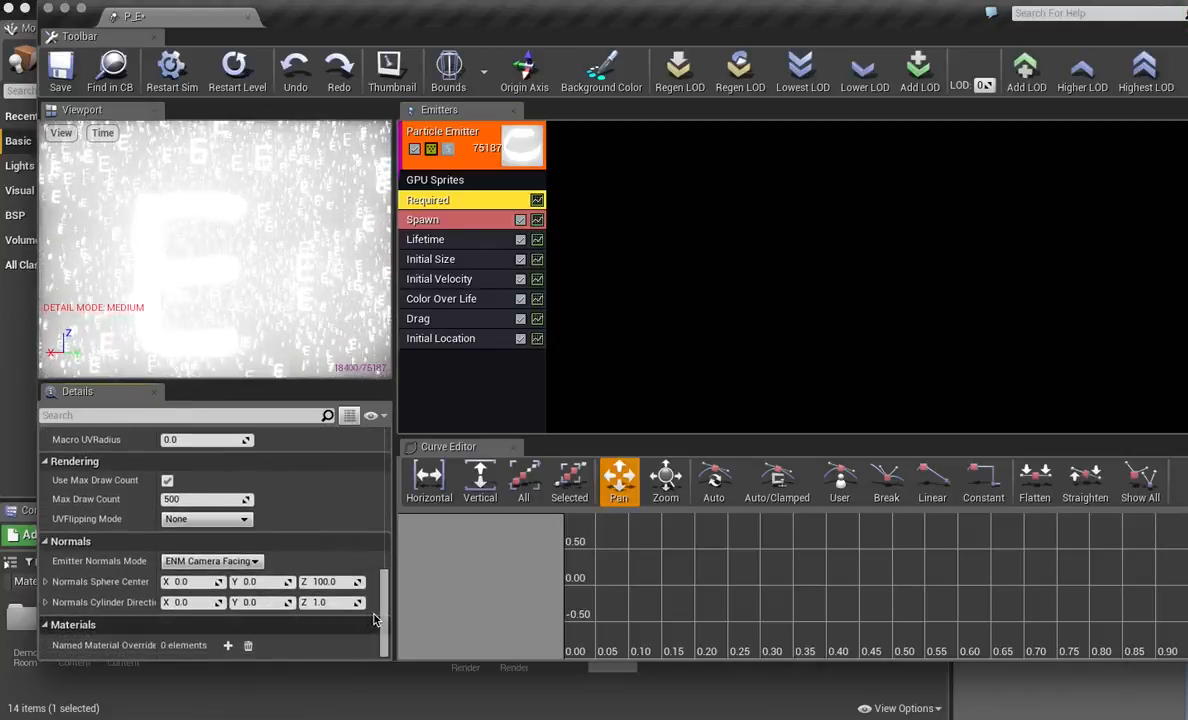
drag(383, 614, 400, 462)
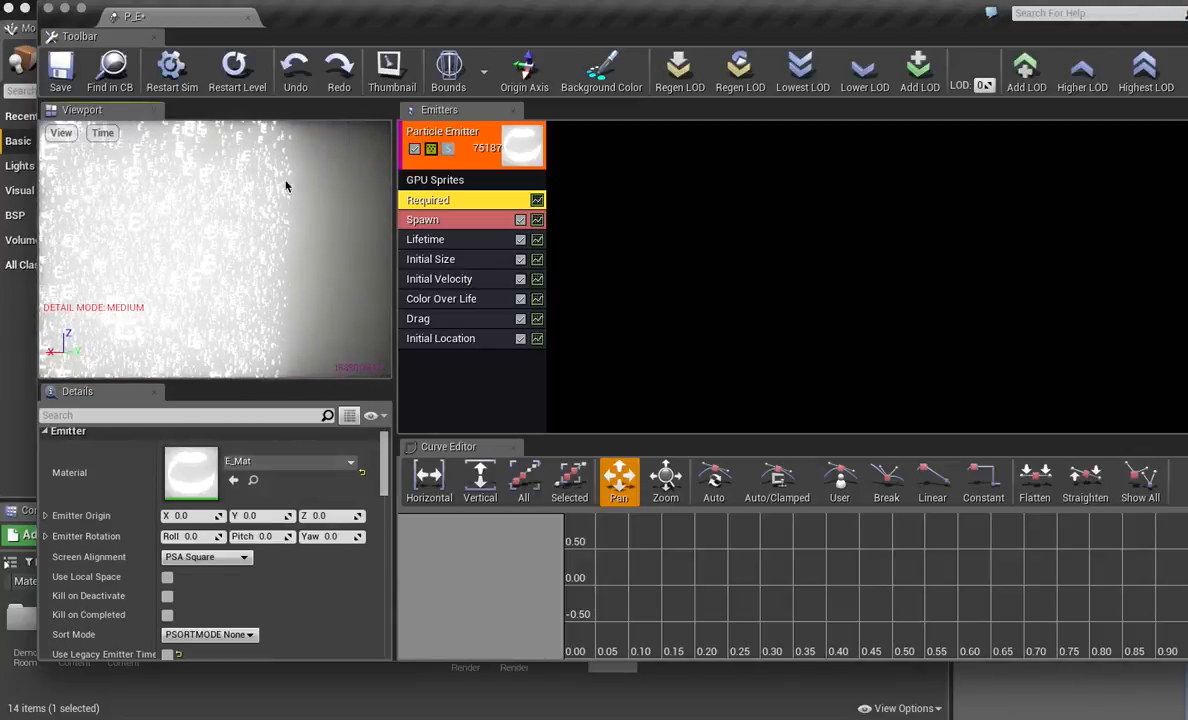
Turn on the bounds display, save and close P_E, and place it in the level above the furniture at -20, -10, 420.
click(449, 68)
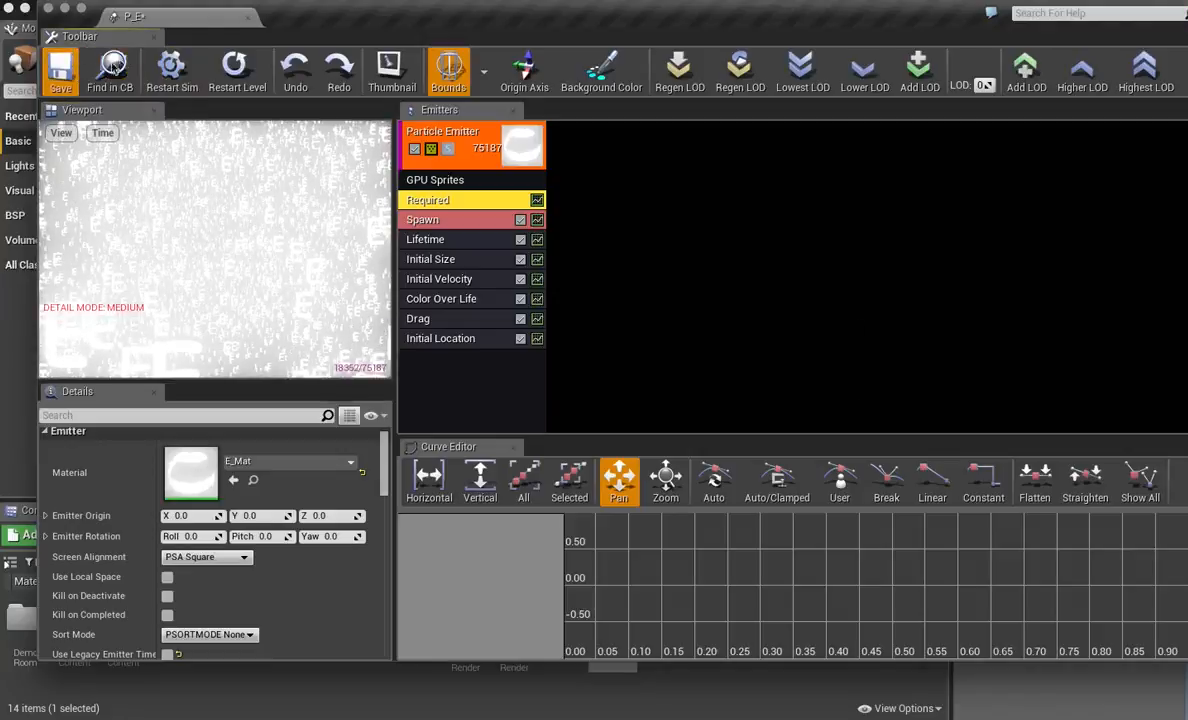
click(248, 18)
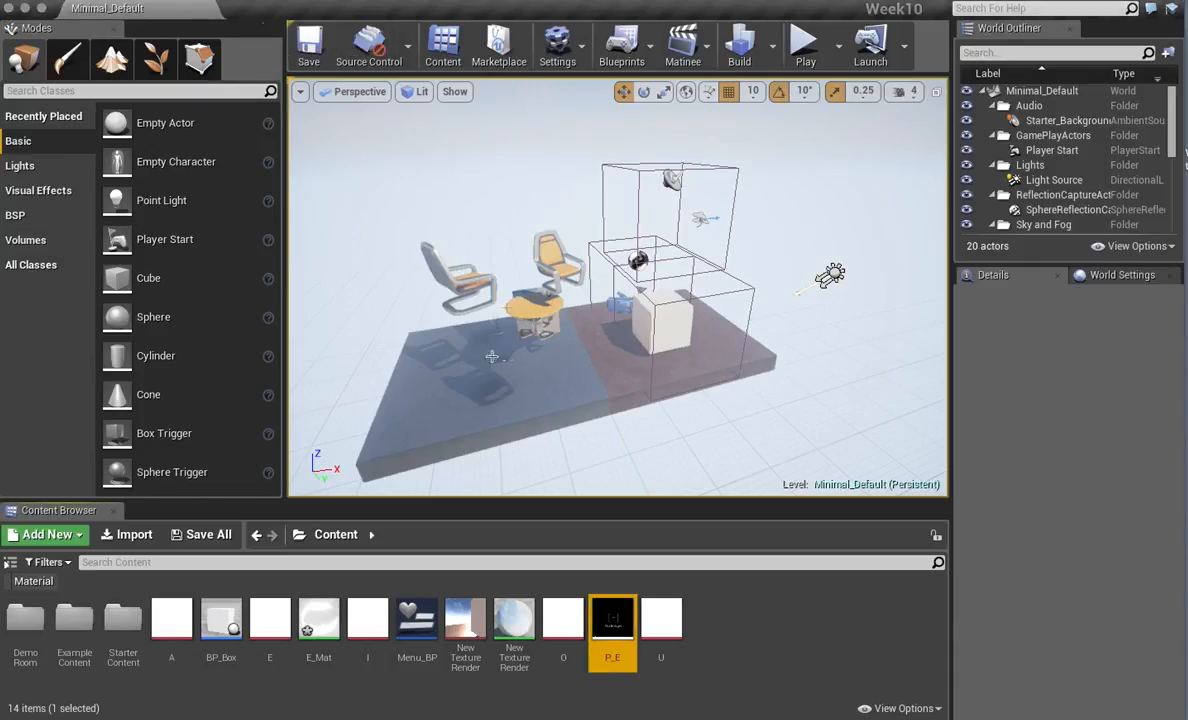
mouse_move(609, 634)
mouse_down()
mouse_move(612, 267)
mouse_move(556, 170)
mouse_up()
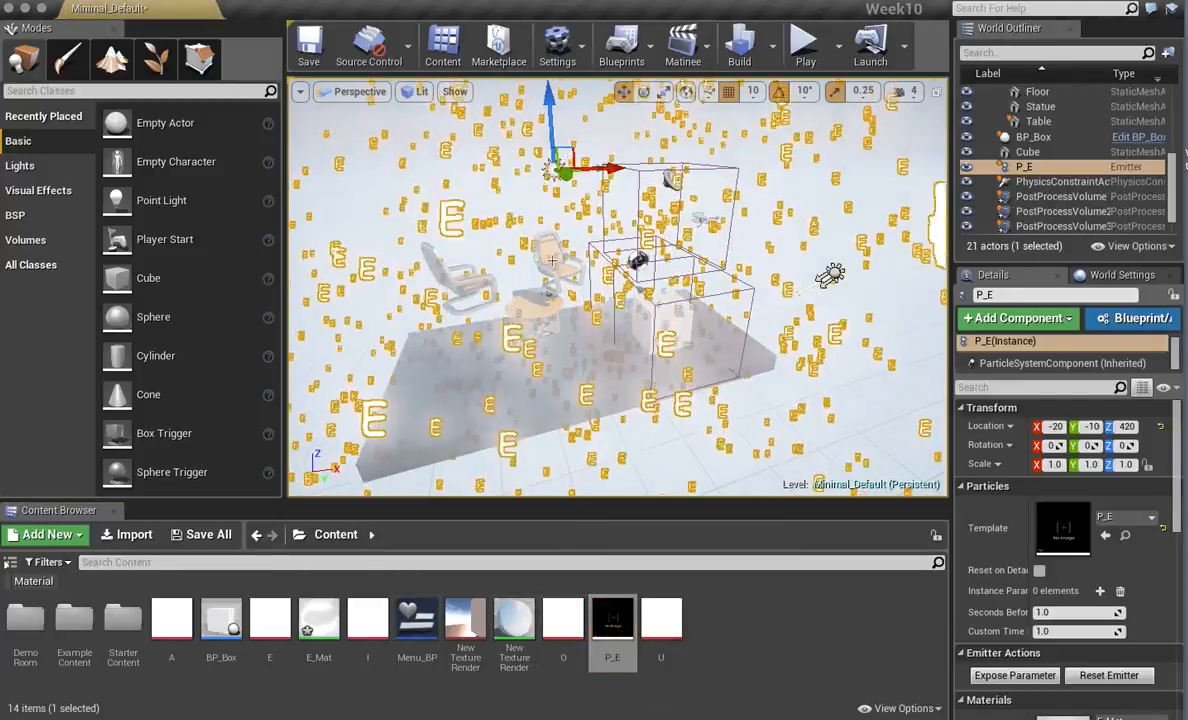
Check the falling E particles from farther away in the level, run the level in play mode and stop it.
key(s)
right_drag(618, 302, 505, 290)
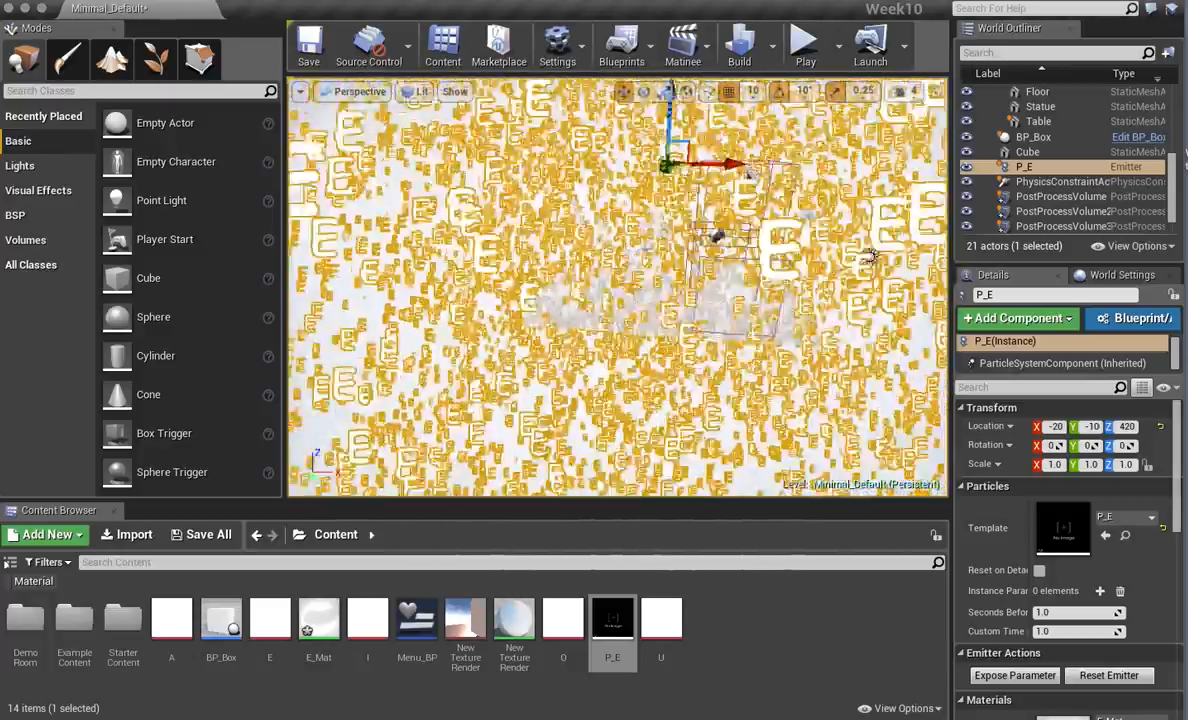
click(804, 42)
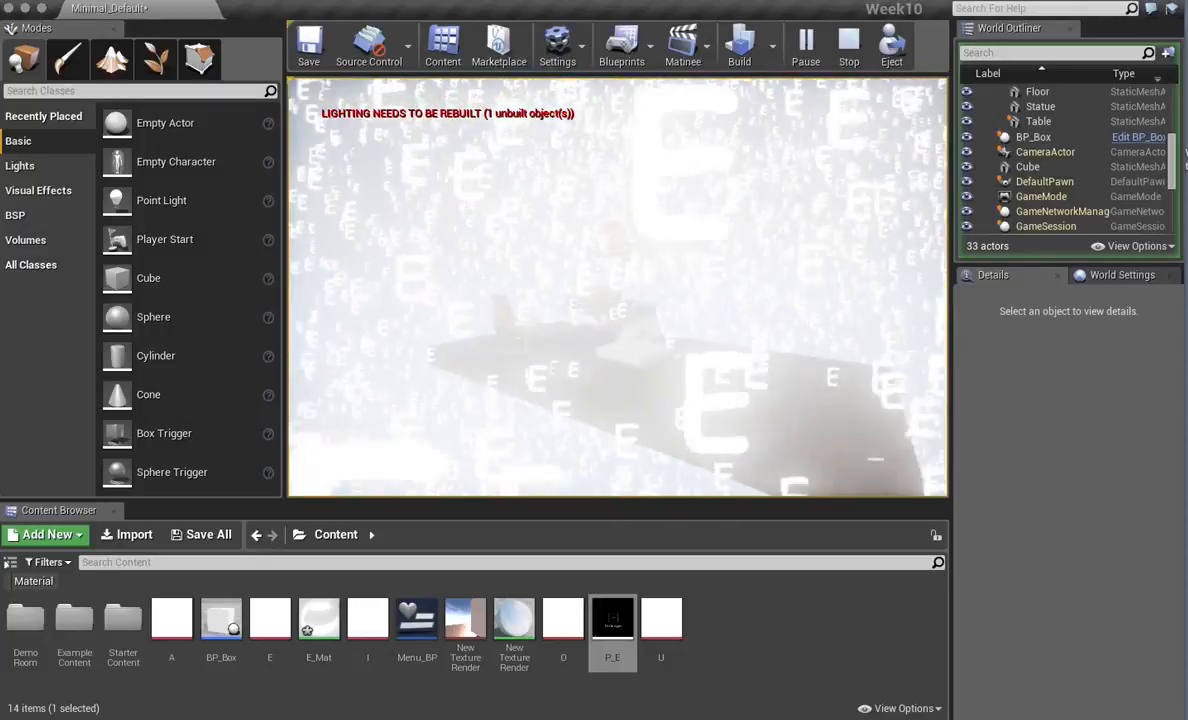
key(Escape)
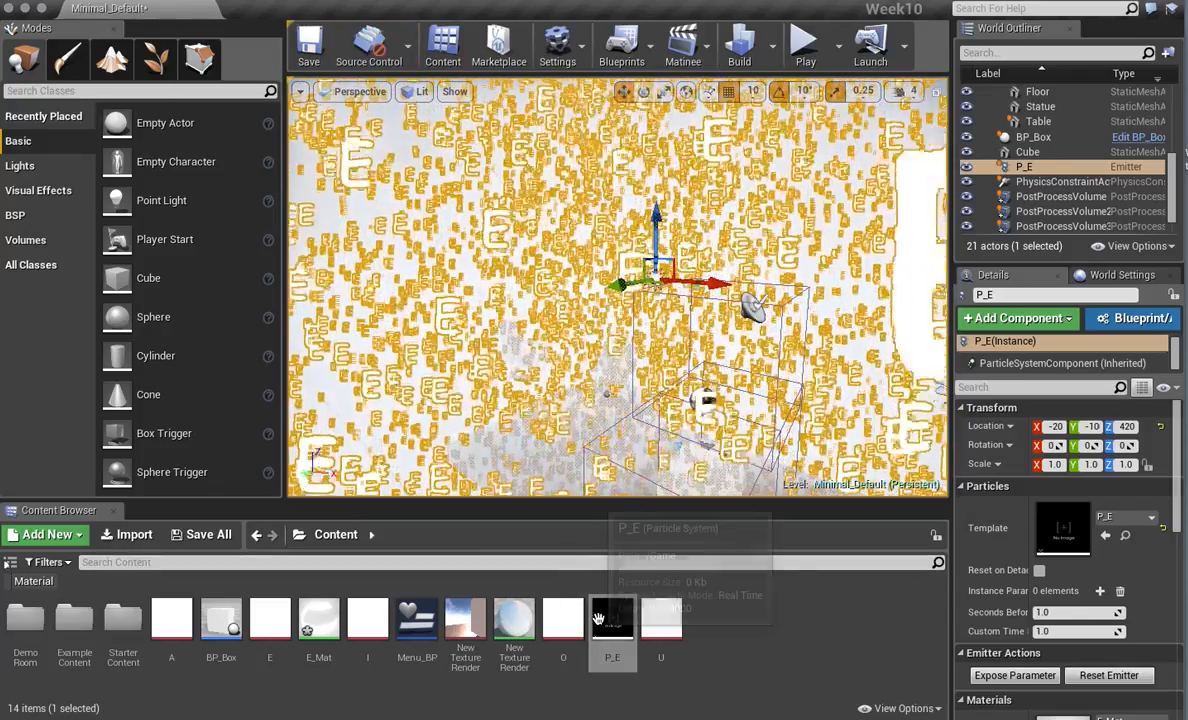
Reopen the P_E particle system and replace its Initial Location module with a Sphere module from the Location category.
double_click(606, 615)
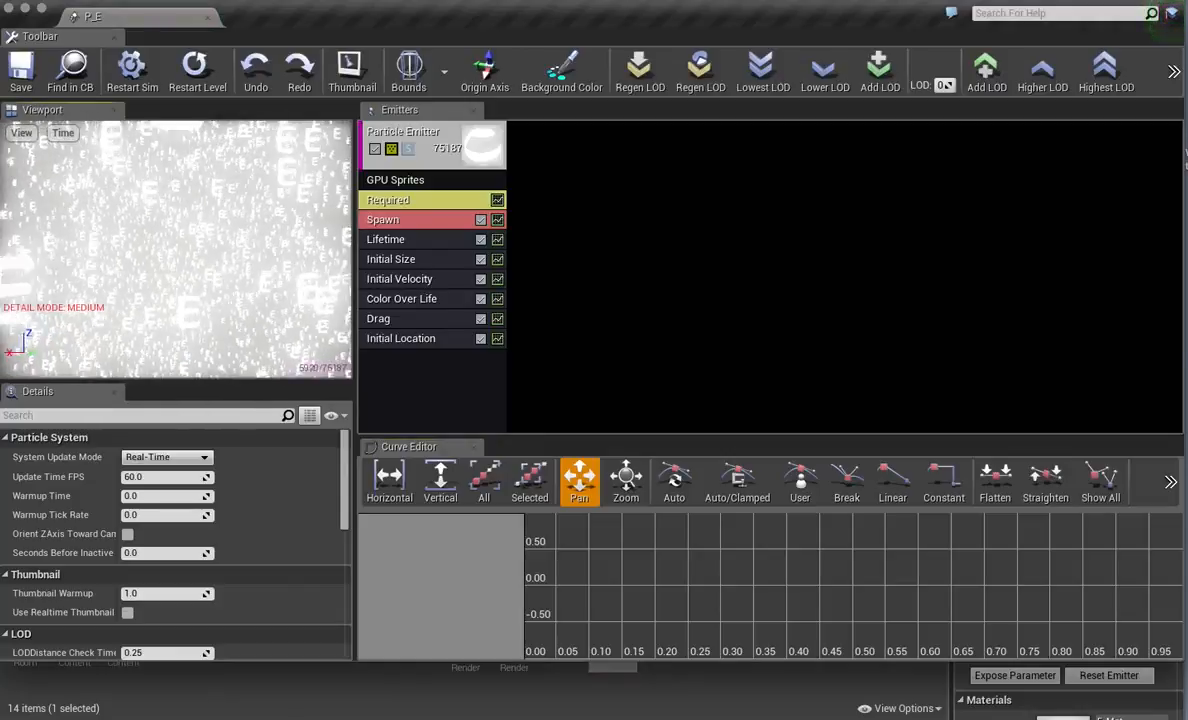
click(410, 341)
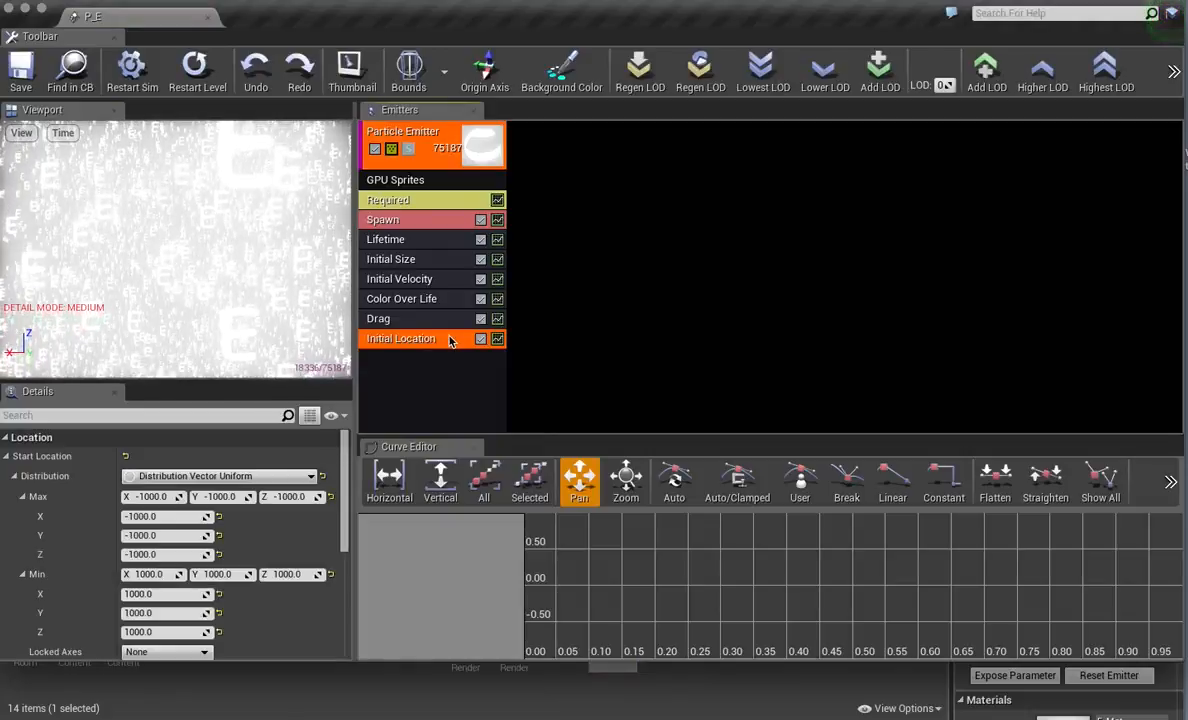
key(Delete)
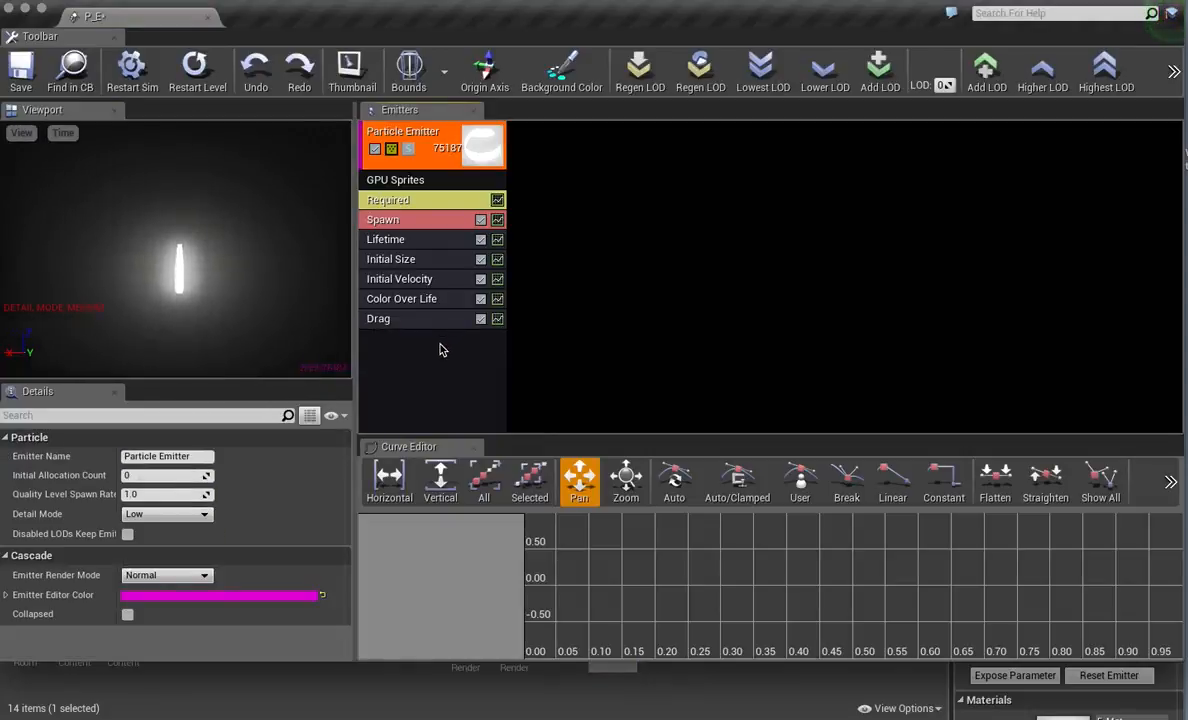
right_click(438, 348)
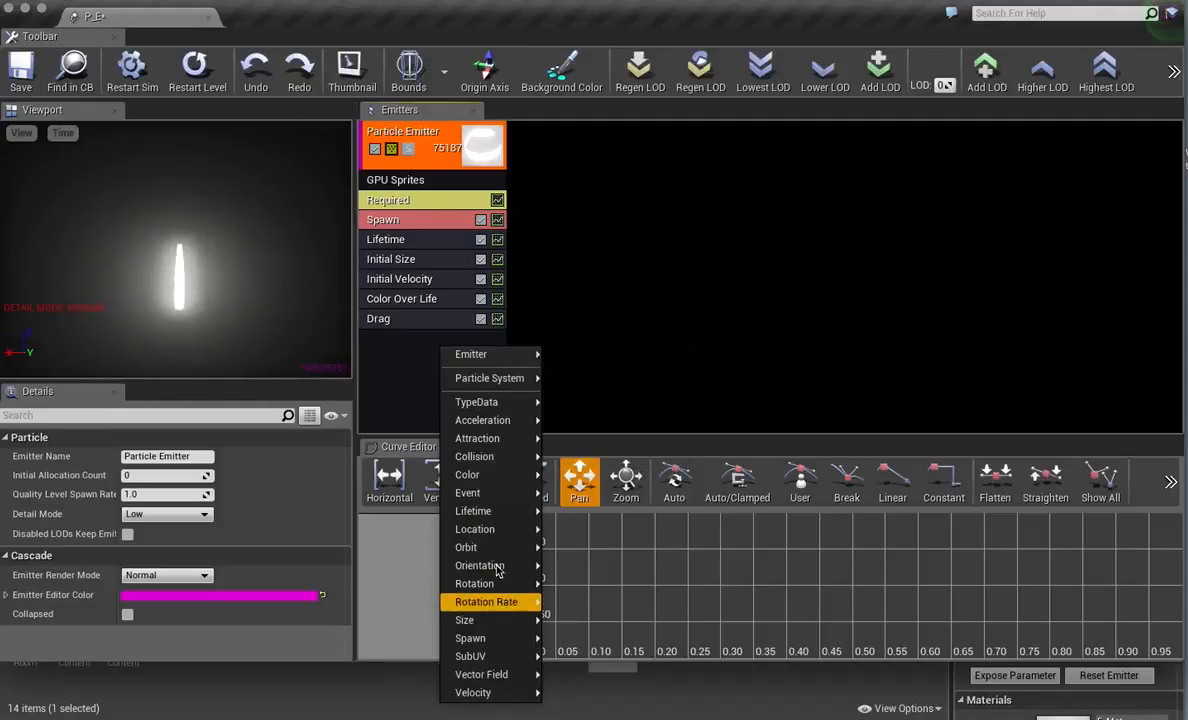
mouse_move(493, 529)
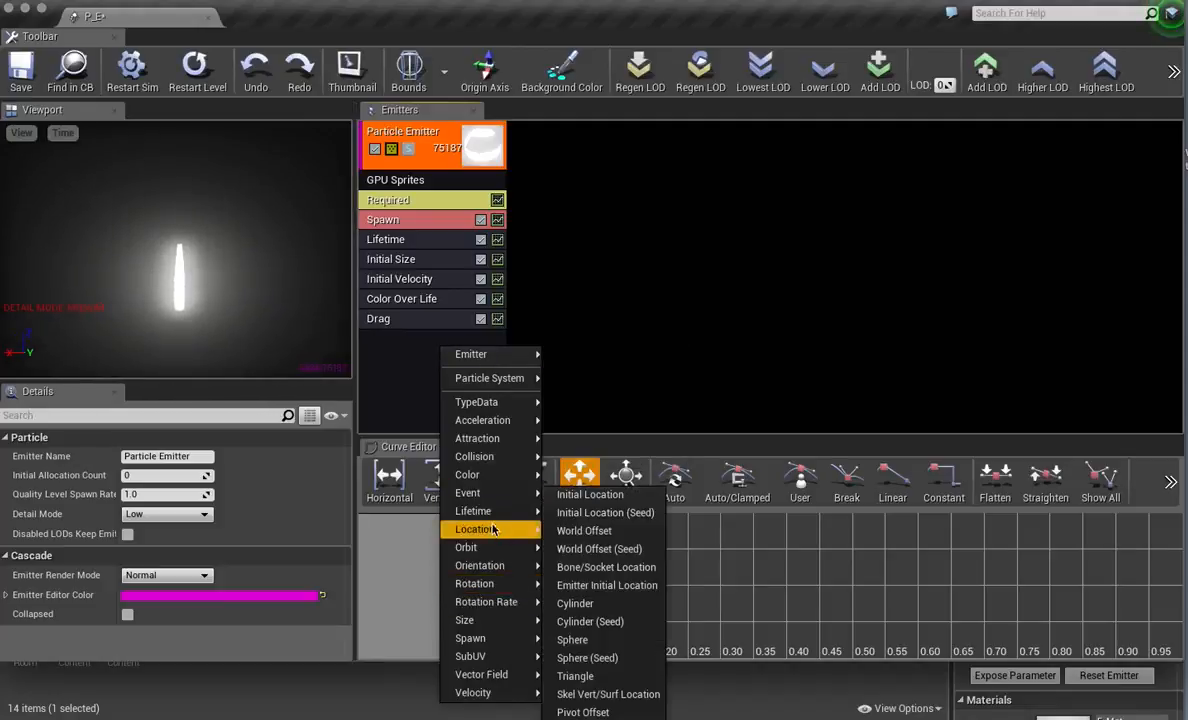
click(608, 639)
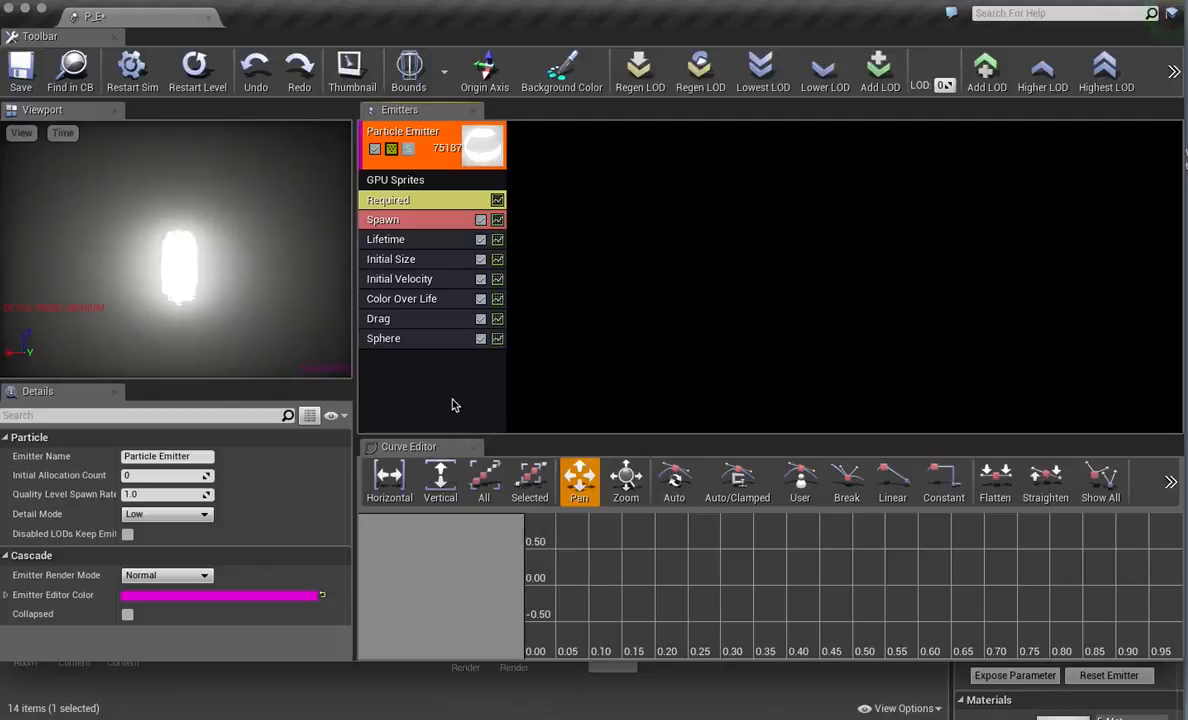
Add a Point Gravity module from the Attraction category to the emitter and delete the Initial Velocity module.
click(438, 339)
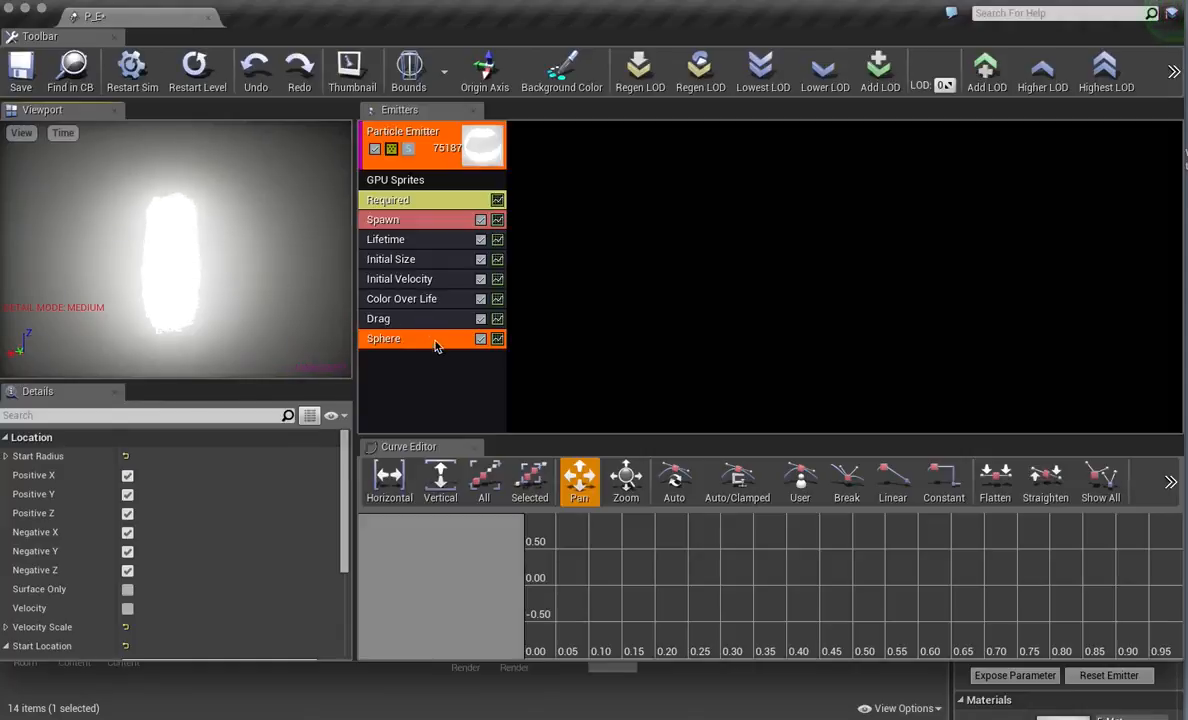
right_click(425, 377)
mouse_move(453, 119)
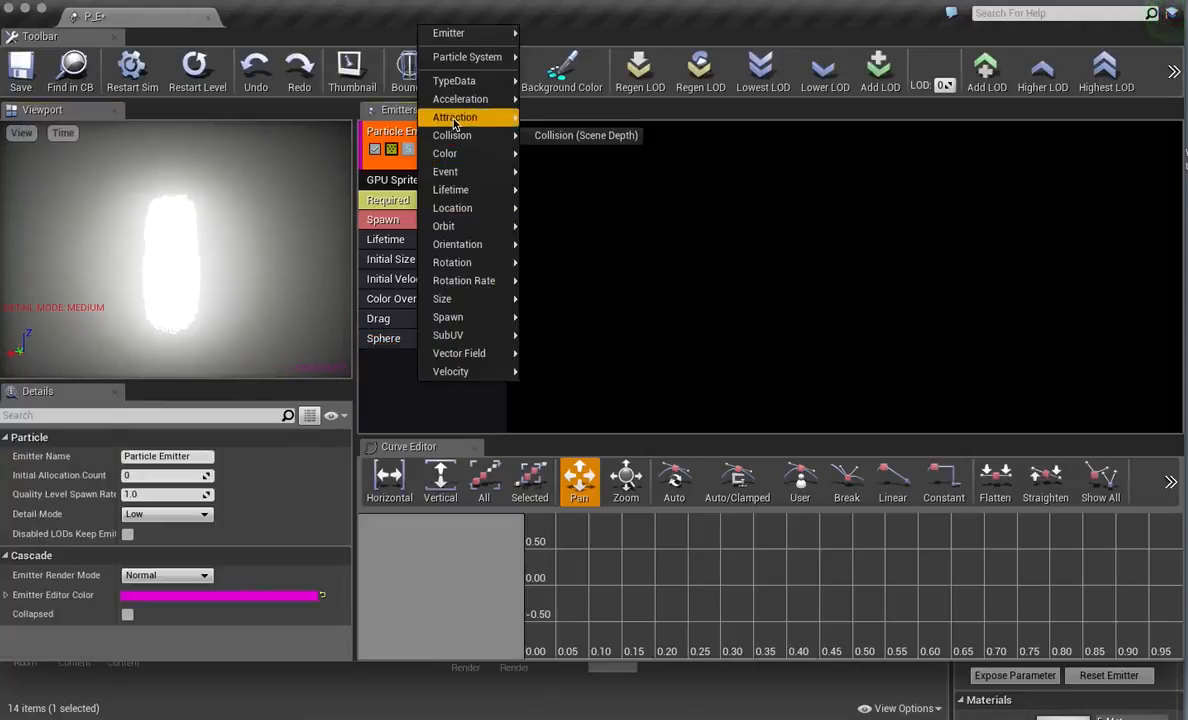
click(539, 118)
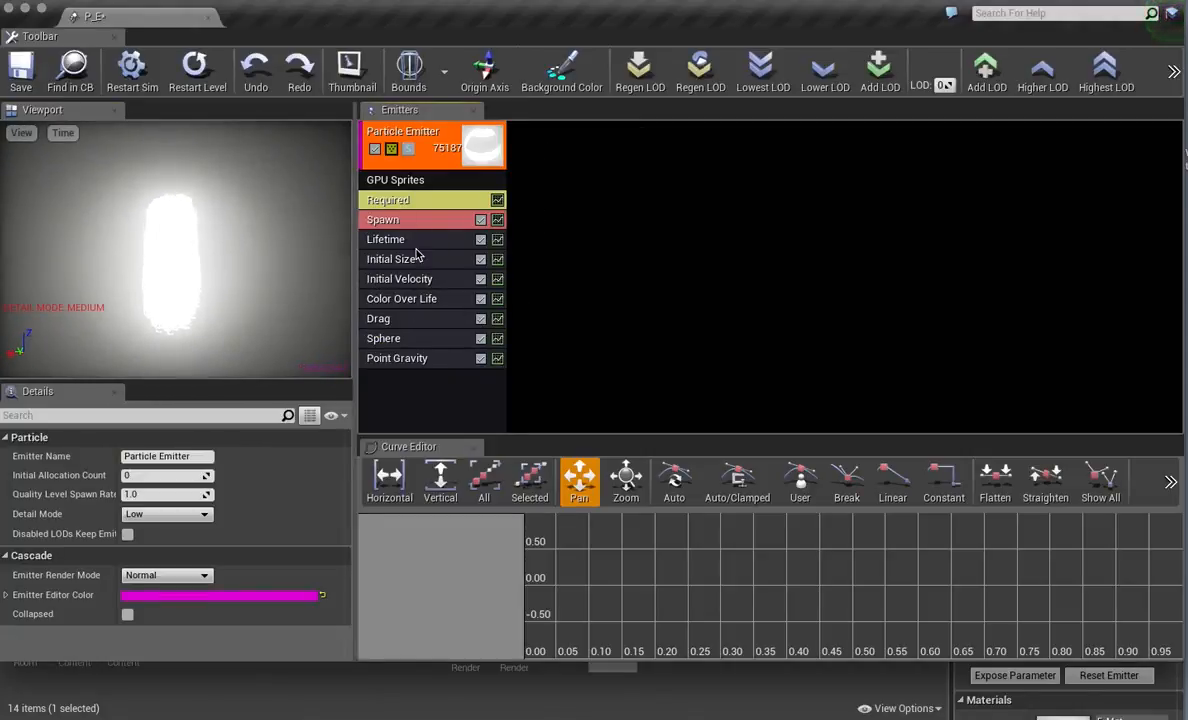
click(414, 283)
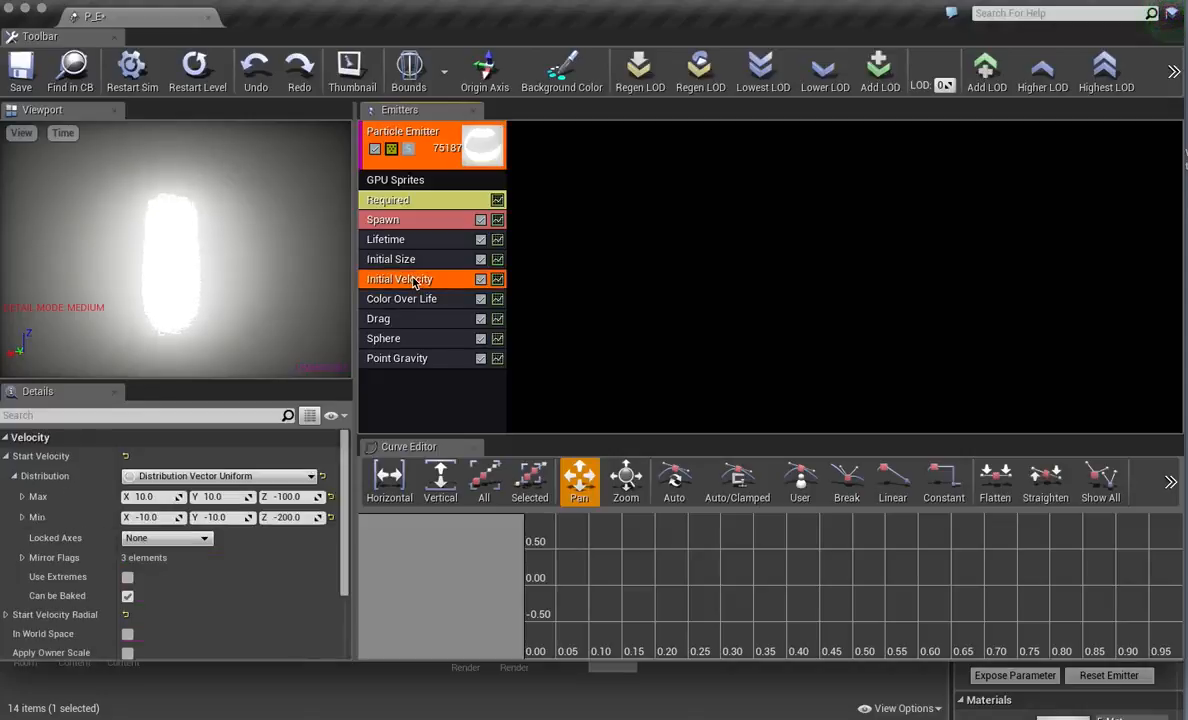
key(Delete)
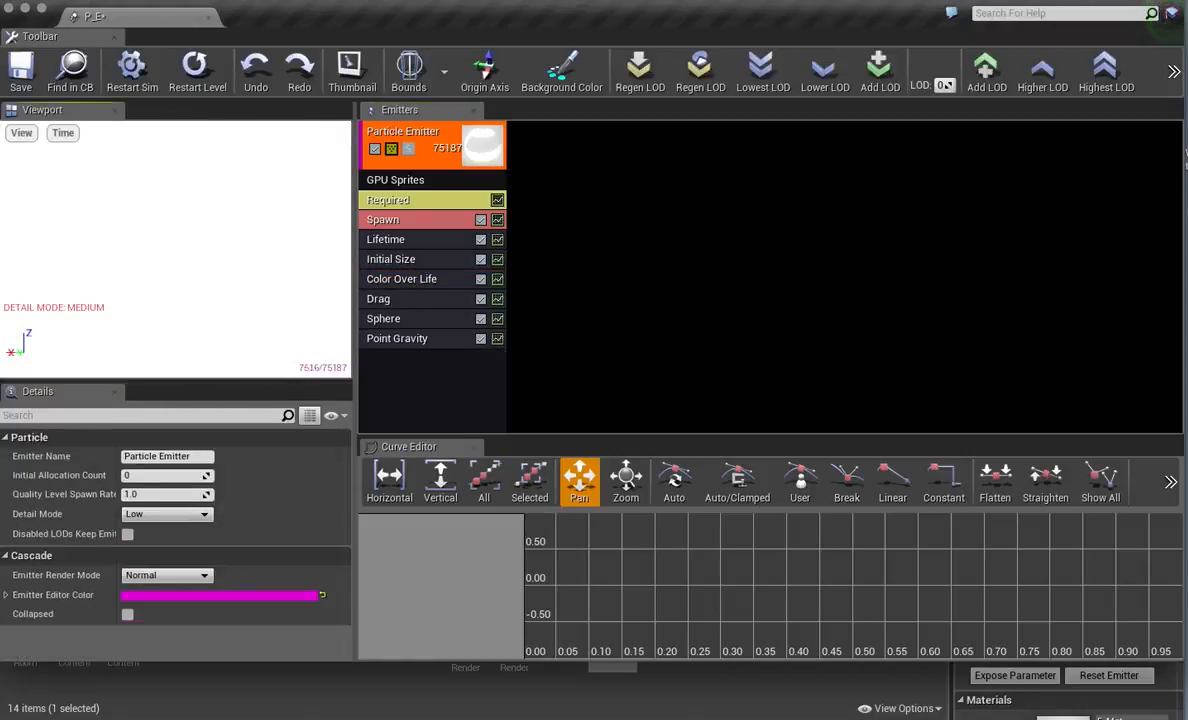
Set the Sphere module's Start Radius constant to 1000 and check the spread of E particles in the preview.
click(420, 320)
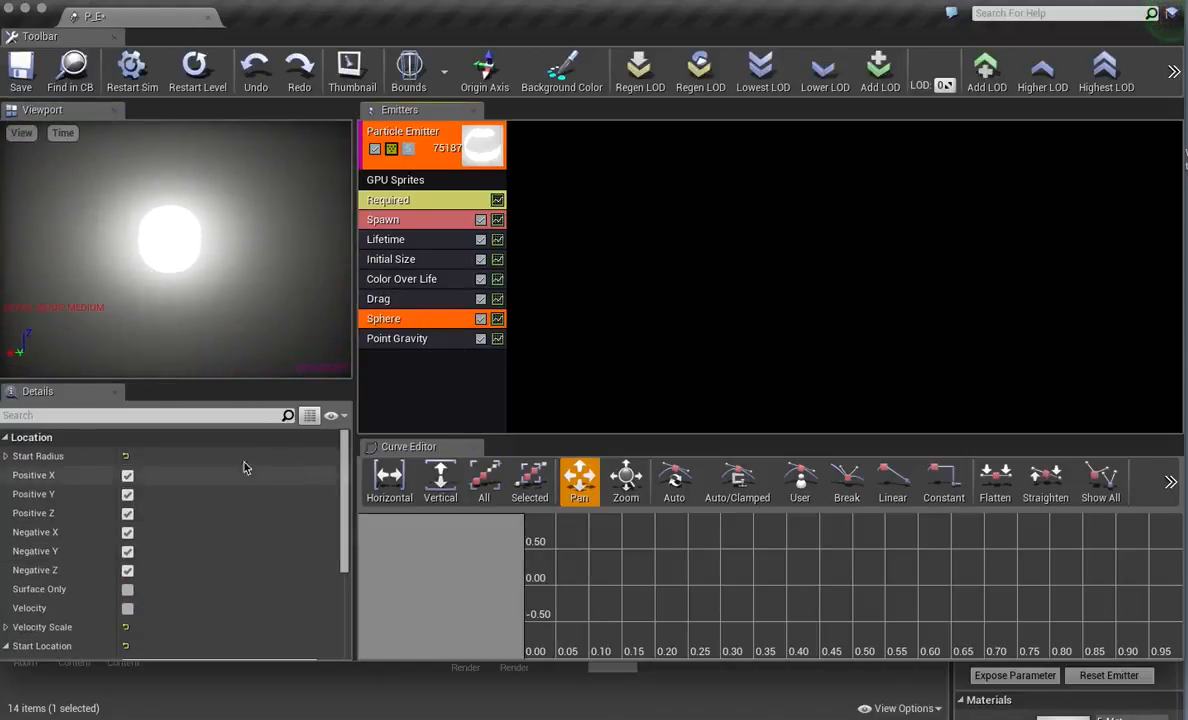
click(6, 456)
click(135, 496)
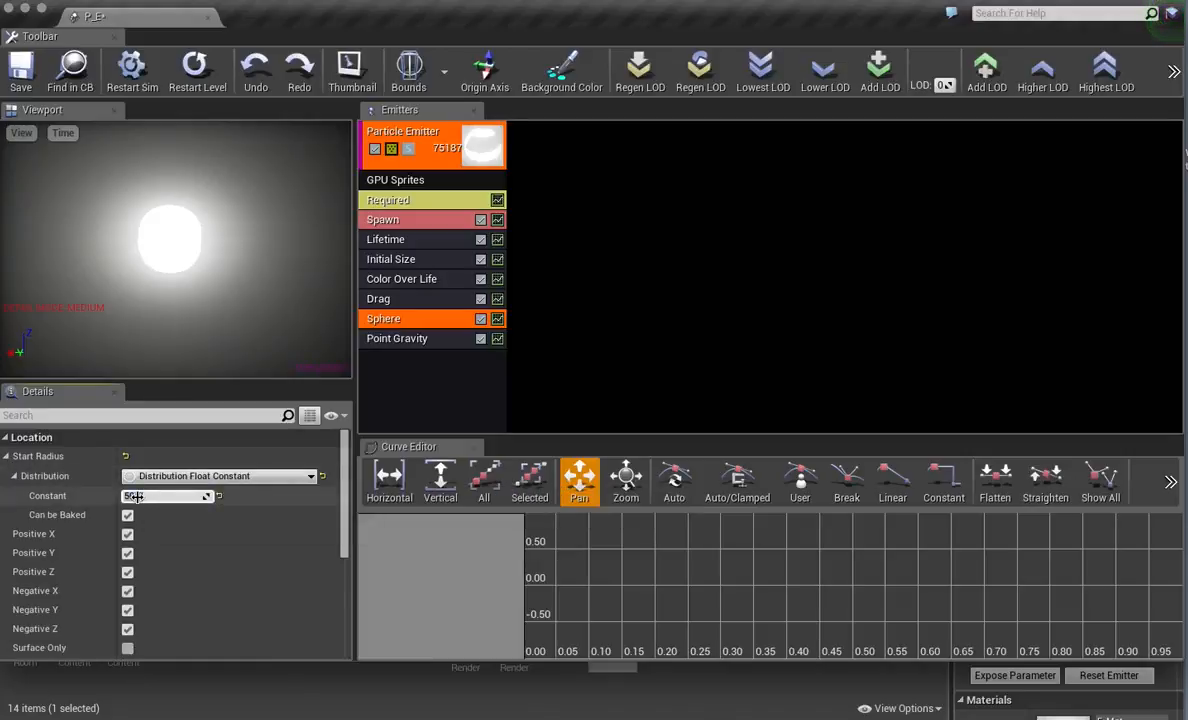
text(1000)
key(Return)
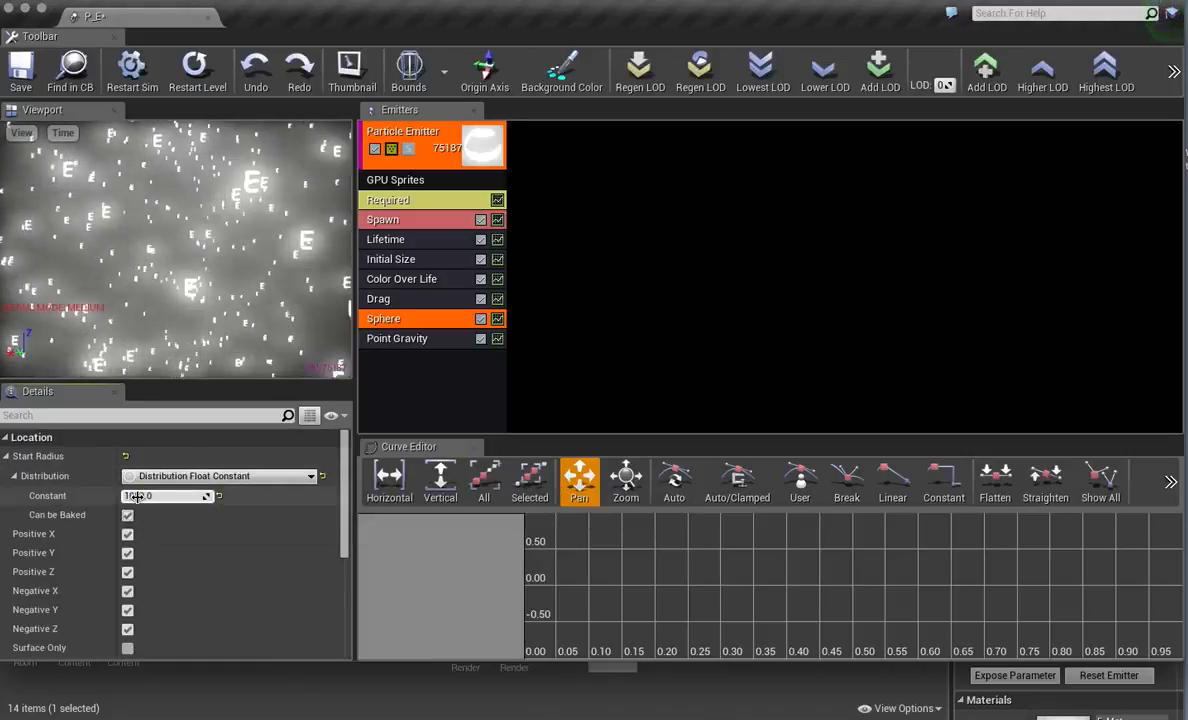
right_drag(230, 299, 172, 299)
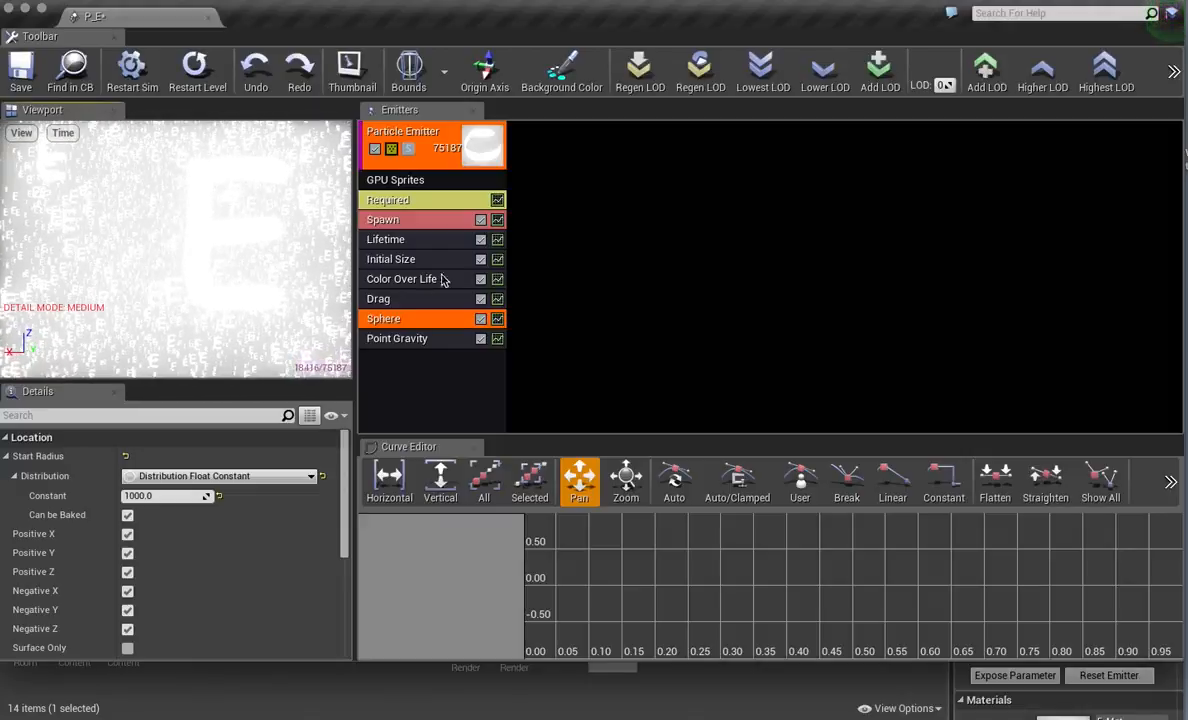
Set the Point Gravity module's Strength constant to 100 and its Radius to 1000, and raise the Radius to 10000.
click(424, 338)
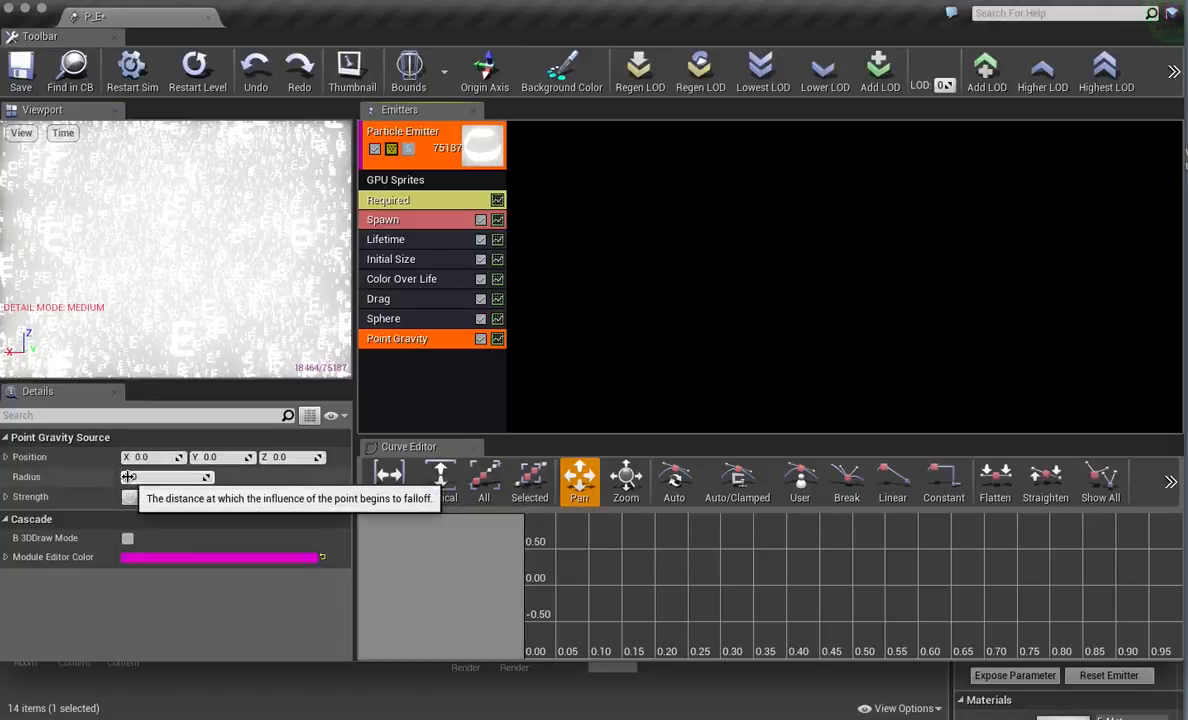
click(7, 497)
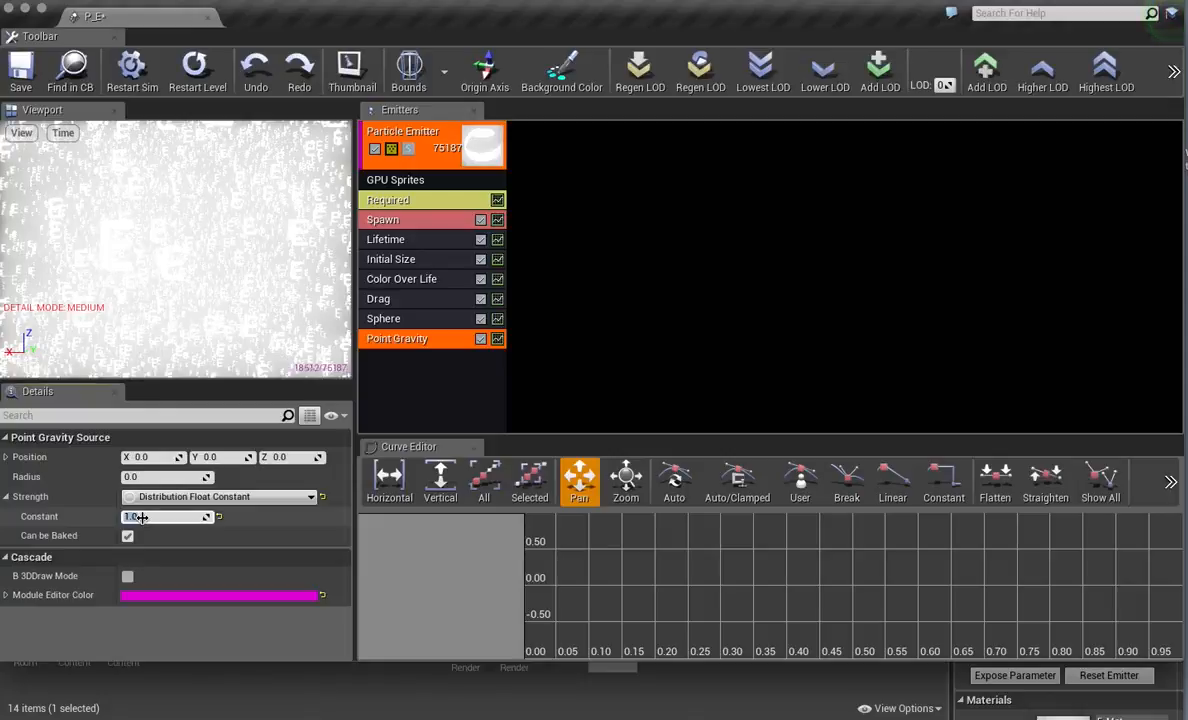
key(Return)
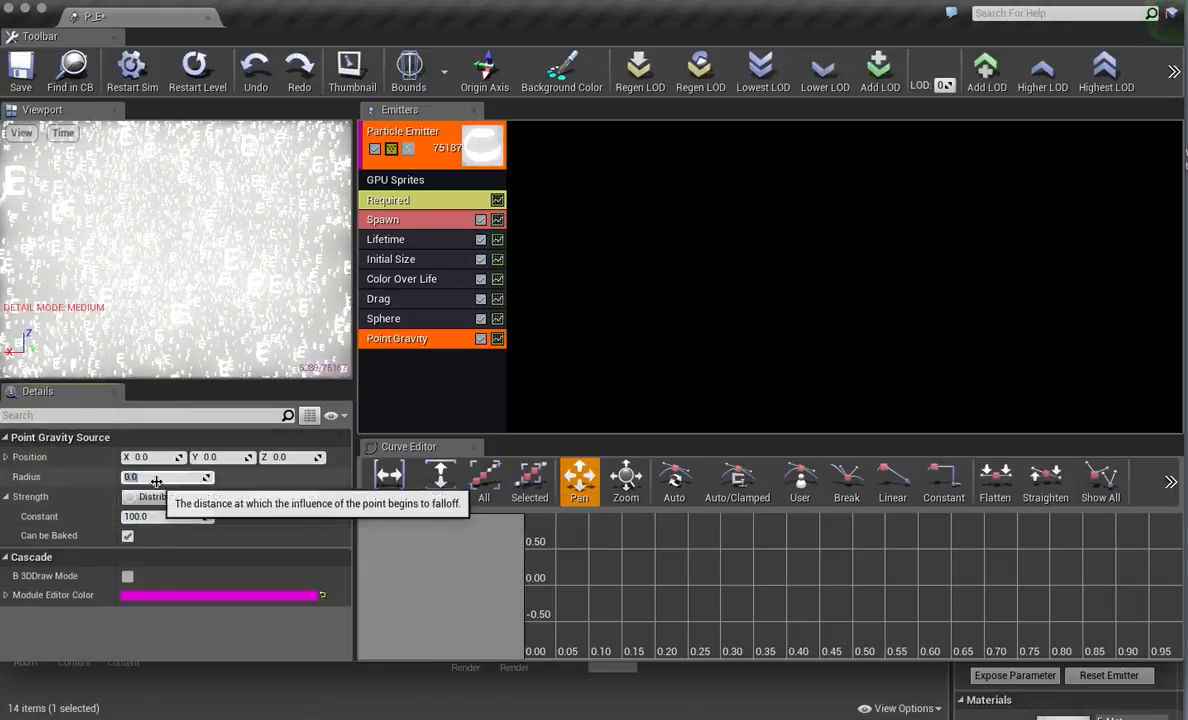
key(Return)
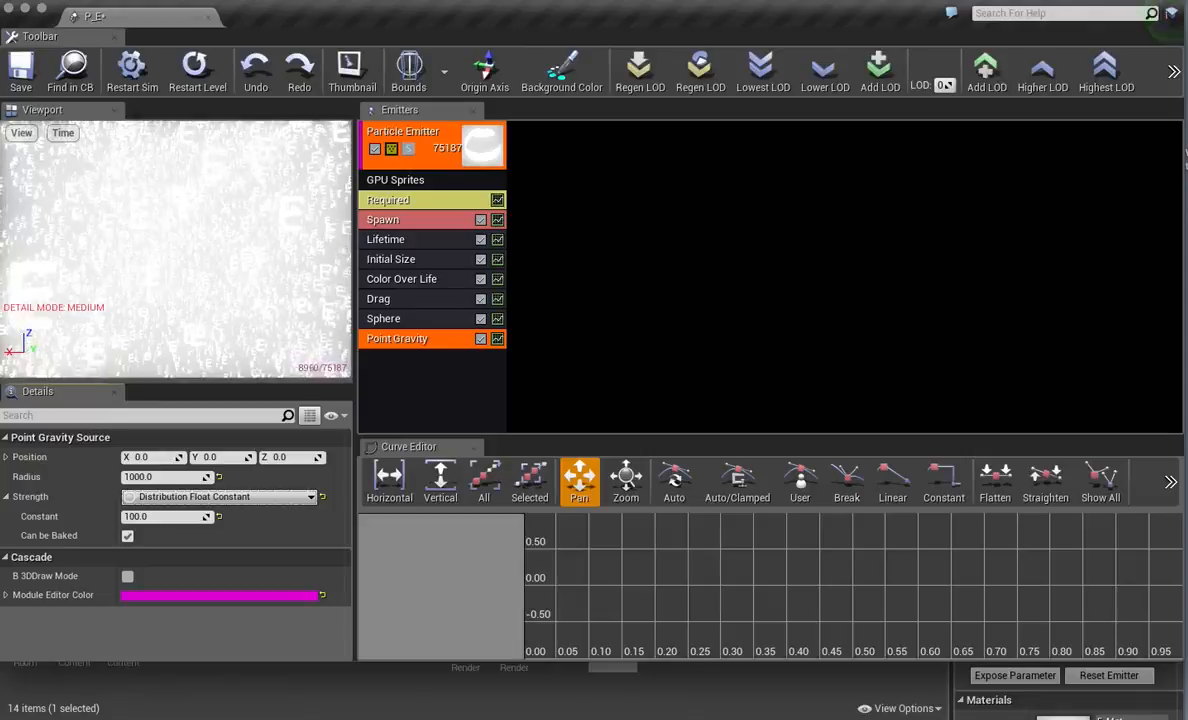
click(139, 477)
text(10000)
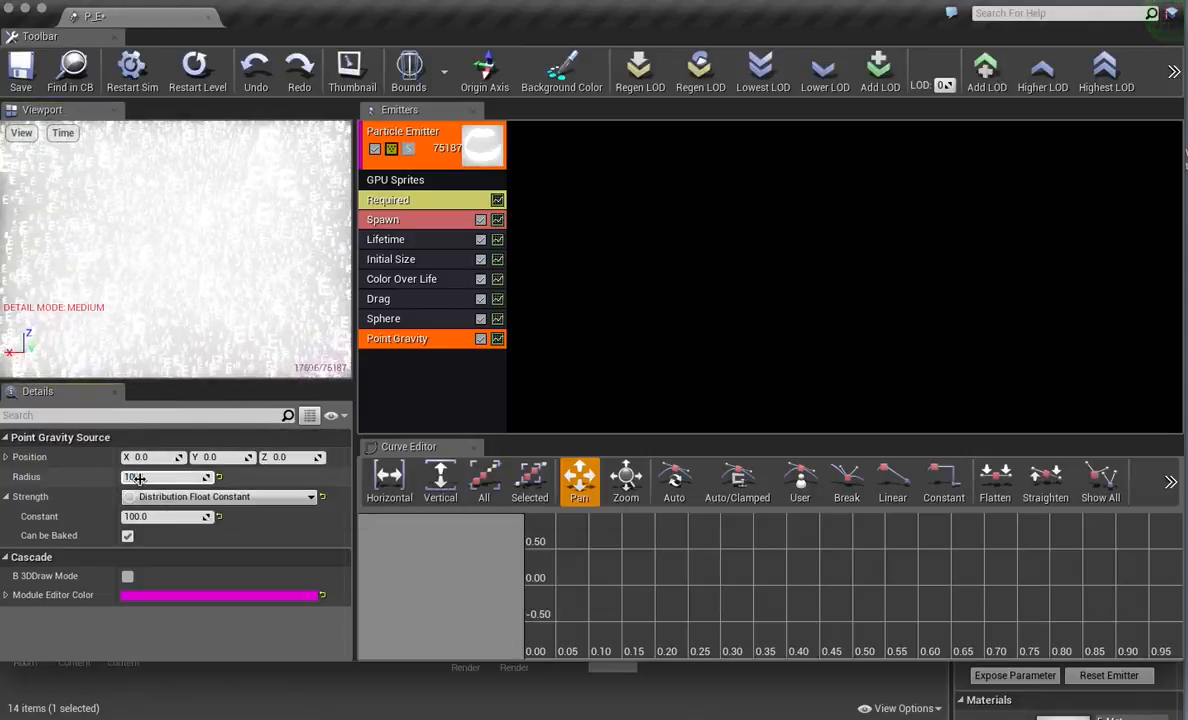
key(Return)
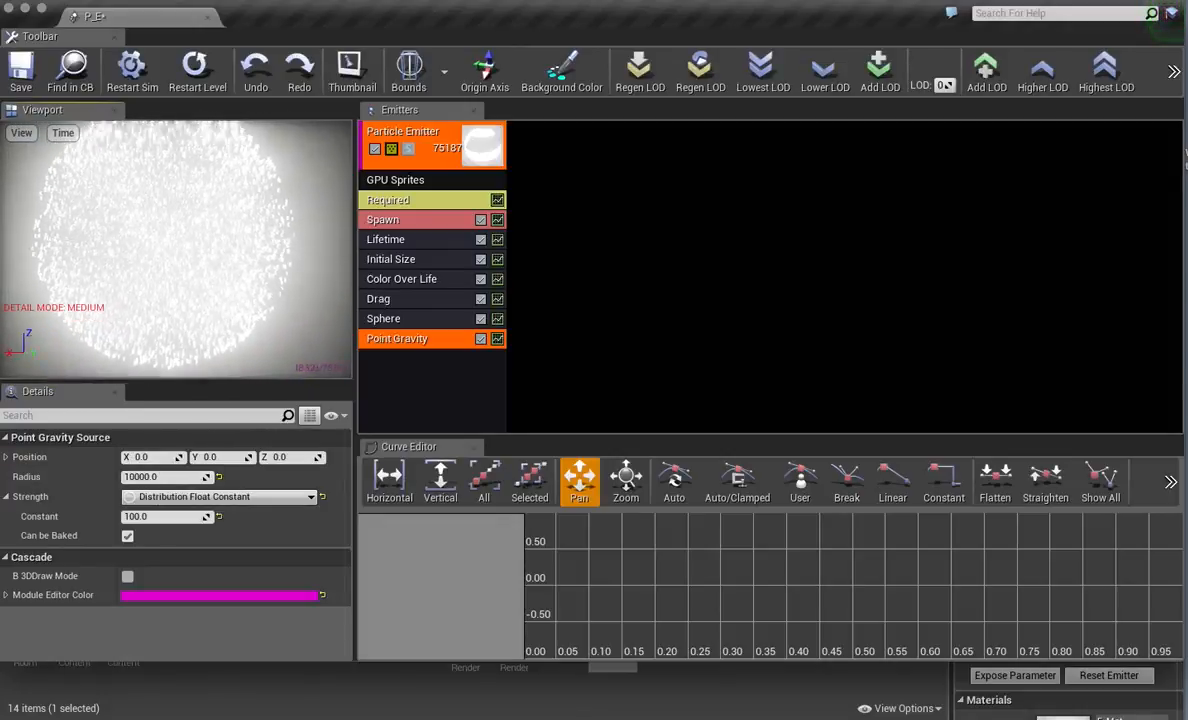
Switch to the Epic Games Launcher and open the ContentExamples project from the library.
mouse_move(1172, 690)
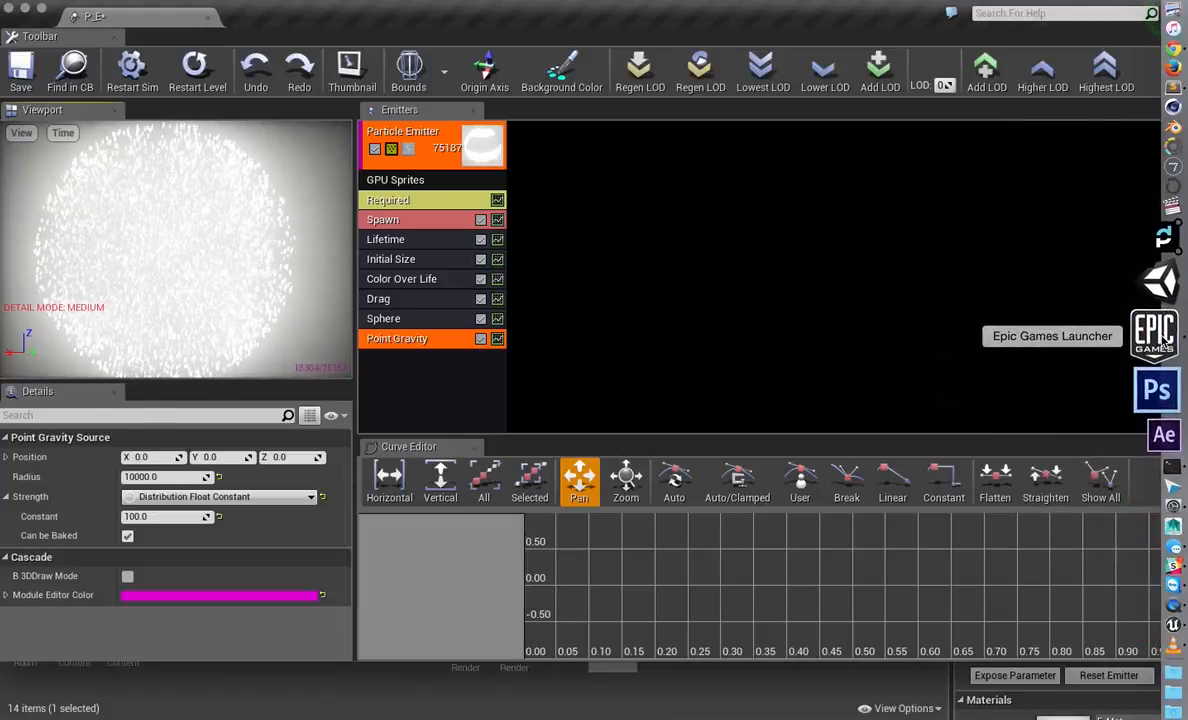
click(1163, 341)
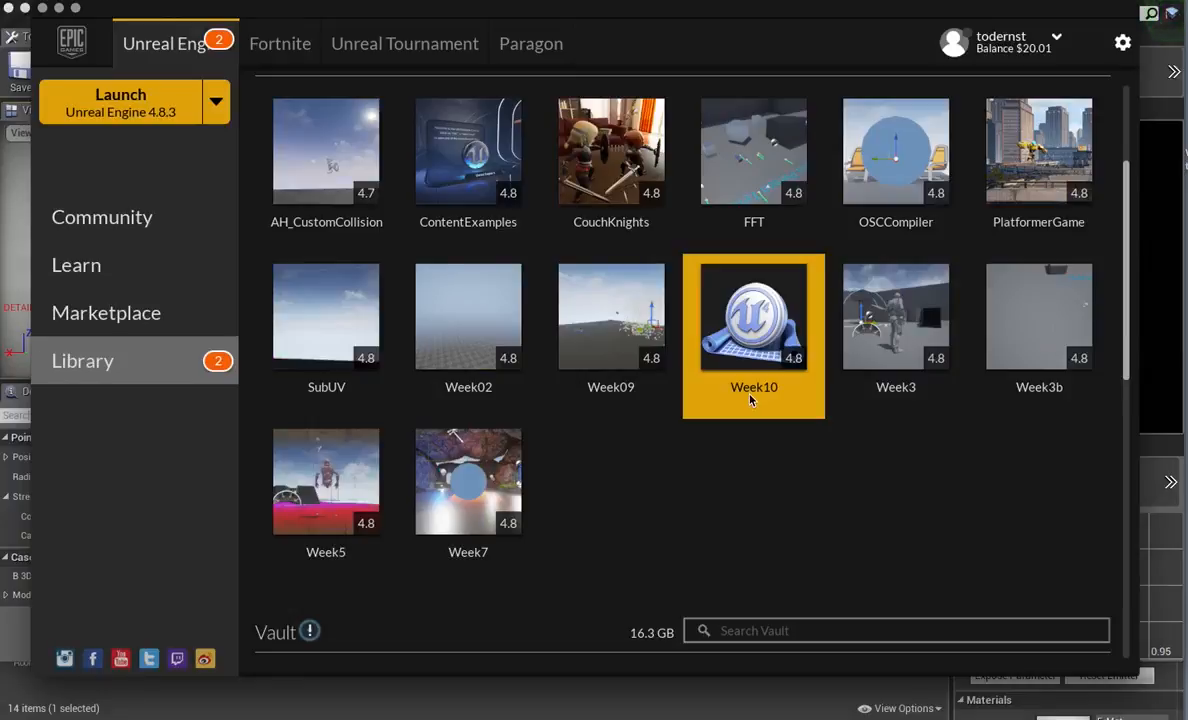
mouse_move(703, 272)
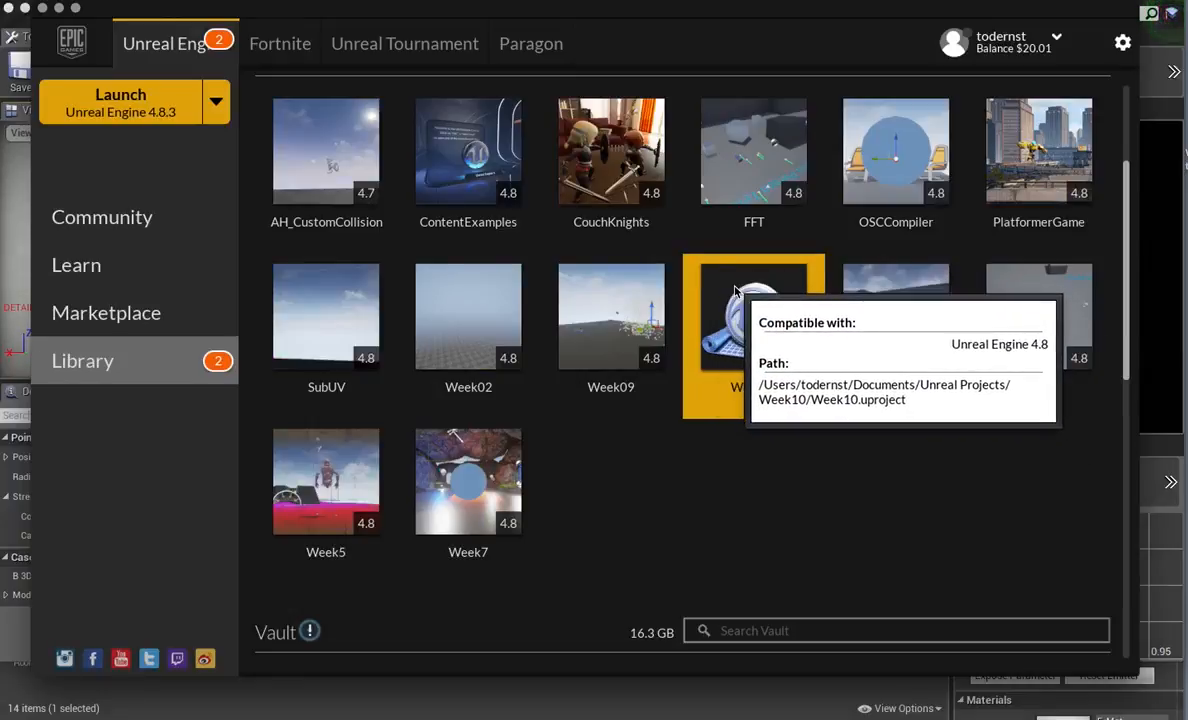
double_click(493, 186)
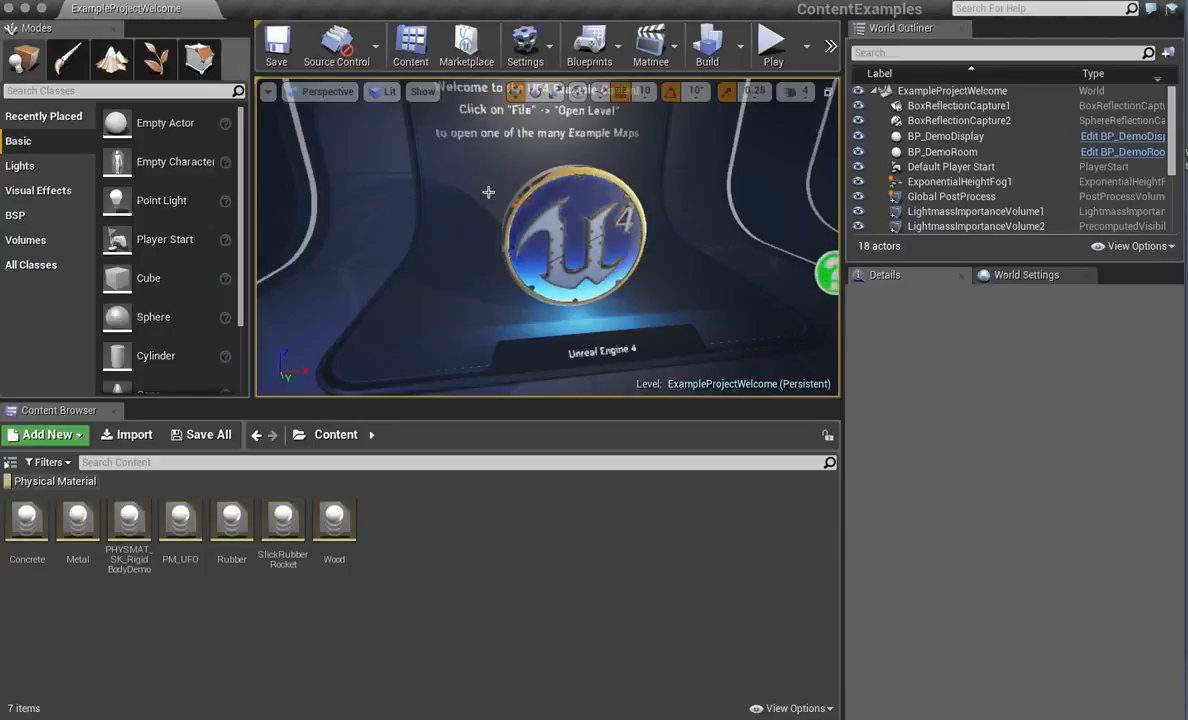
Look through the asset filter categories of ContentExamples and close the crash report without sending it.
click(48, 463)
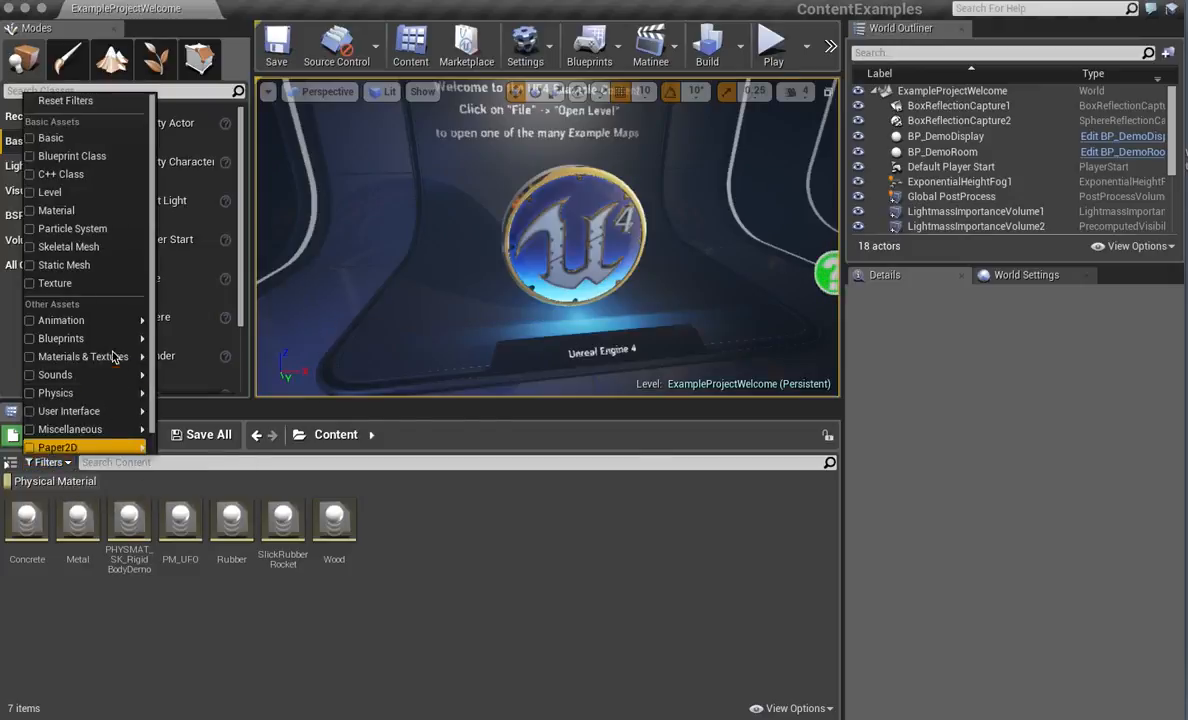
mouse_move(97, 431)
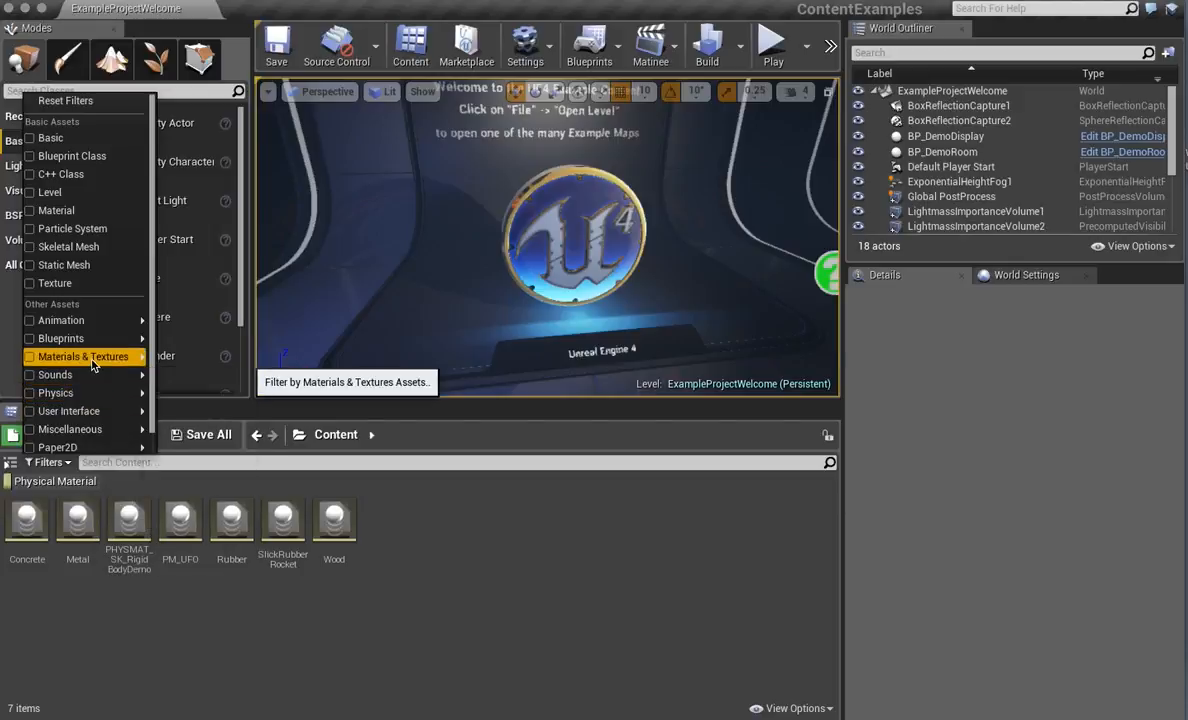
mouse_move(92, 366)
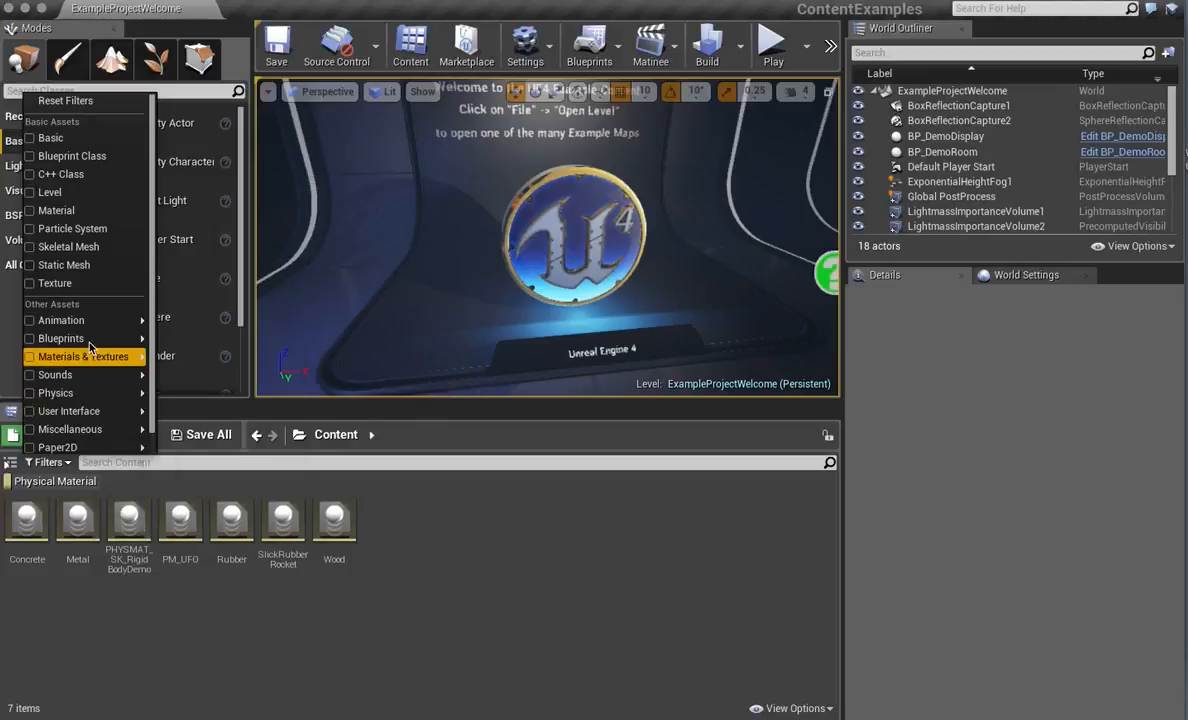
mouse_move(89, 343)
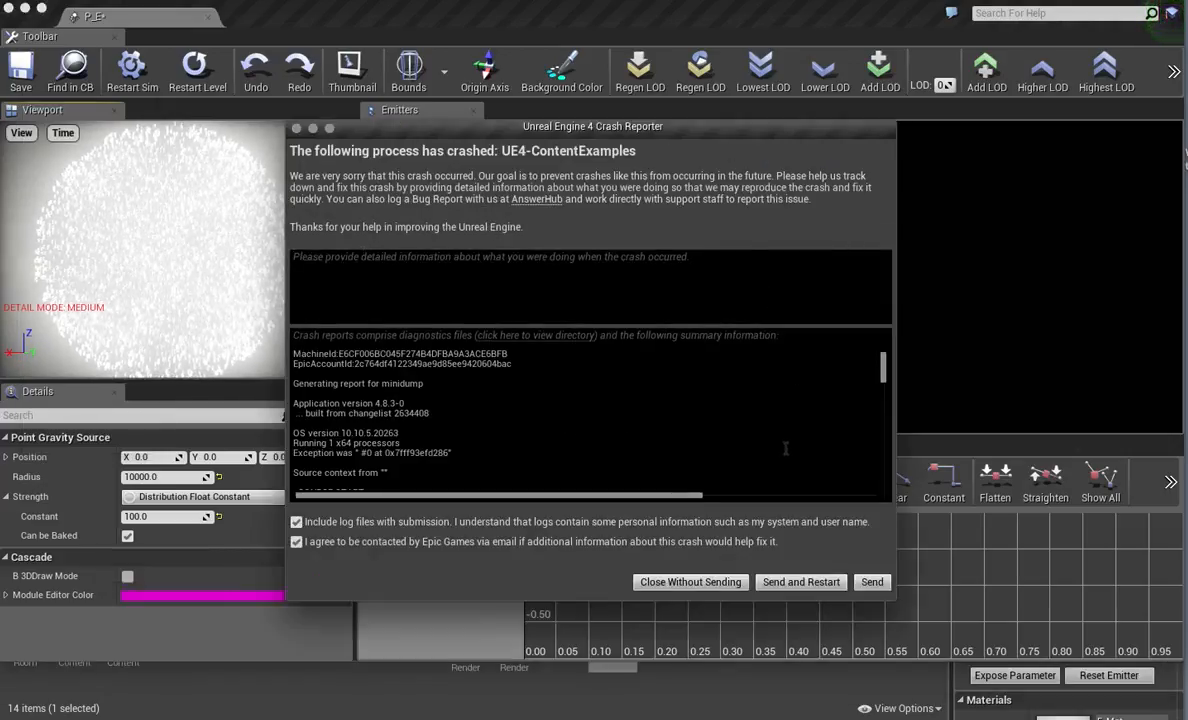
click(700, 581)
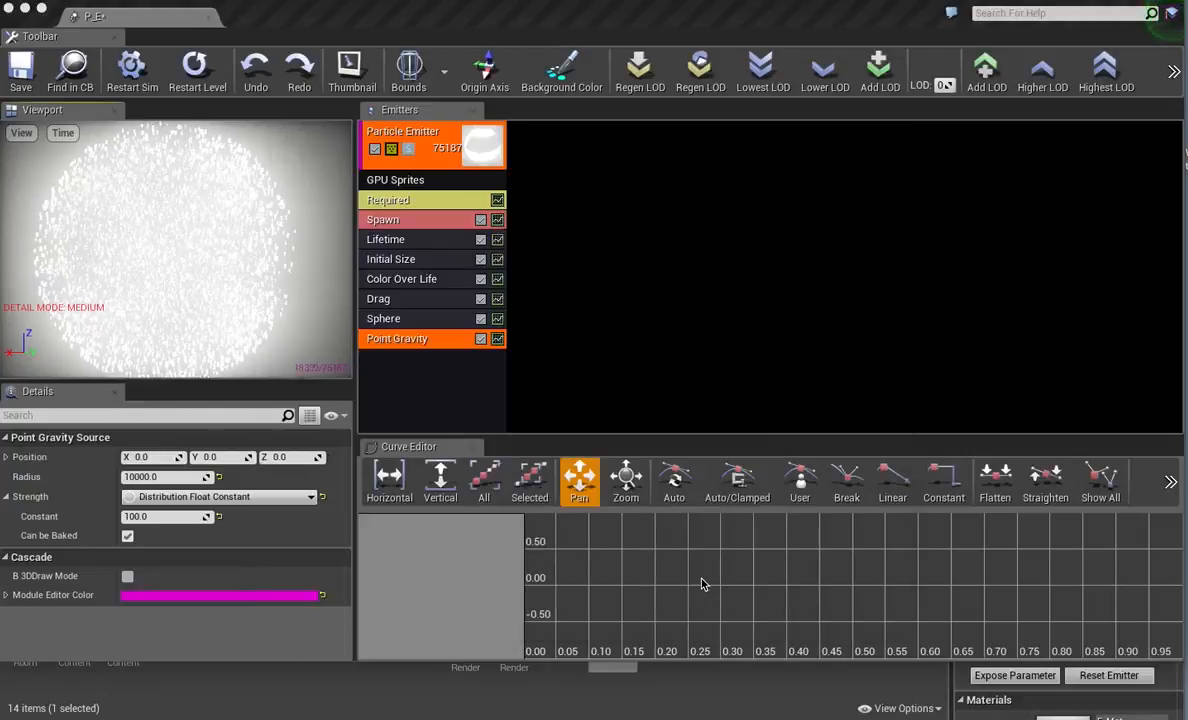
Close the P_E particle editor and save the Week10 level.
click(209, 14)
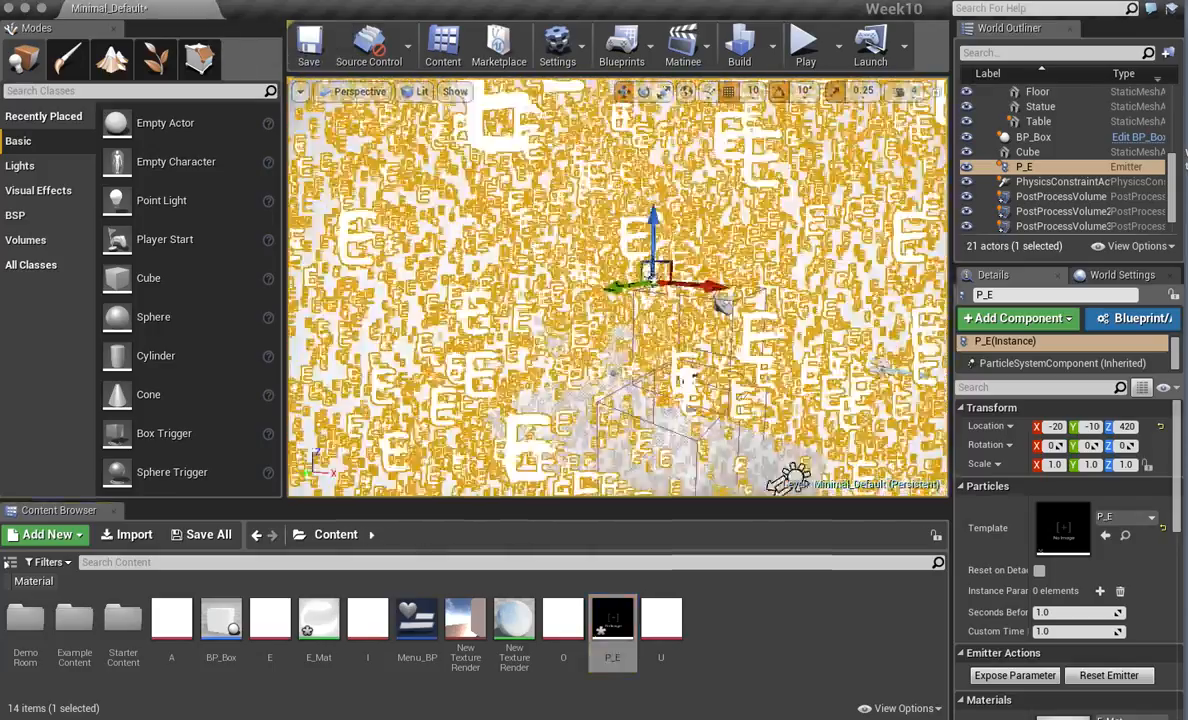
key(ctrl+s)
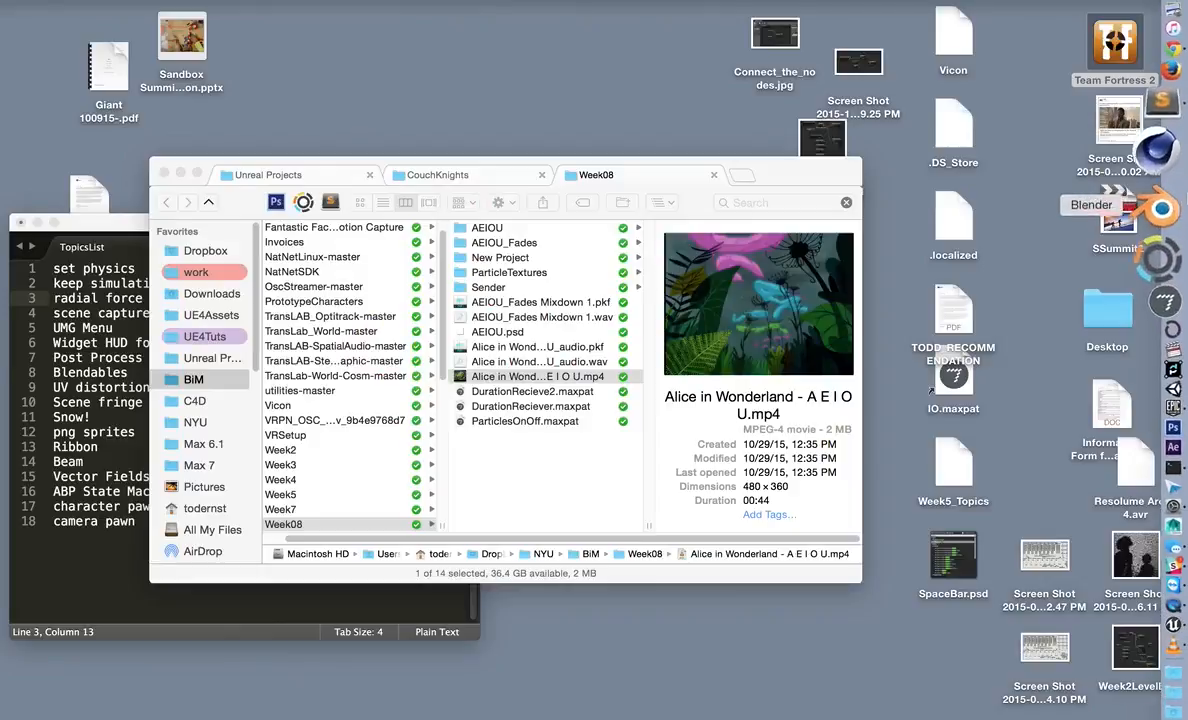
Launch the ContentExamples project from the Epic Games Launcher library and open its Effects level from the Maps folder.
click(1155, 335)
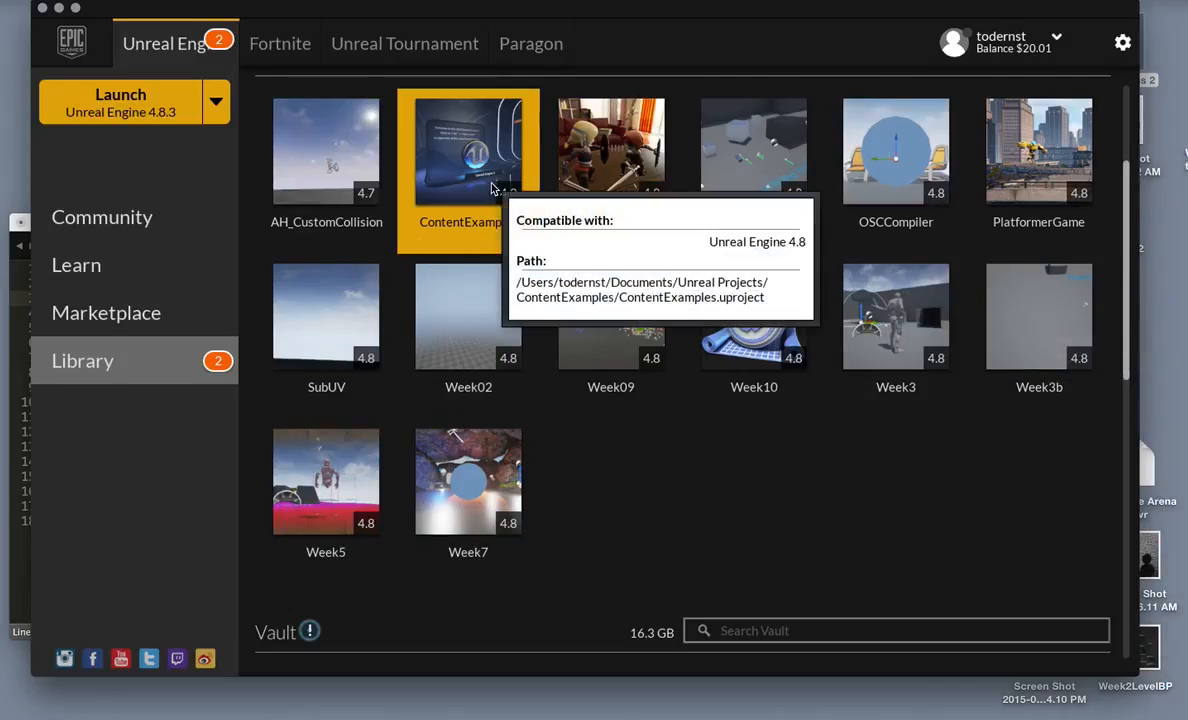
key(super+h)
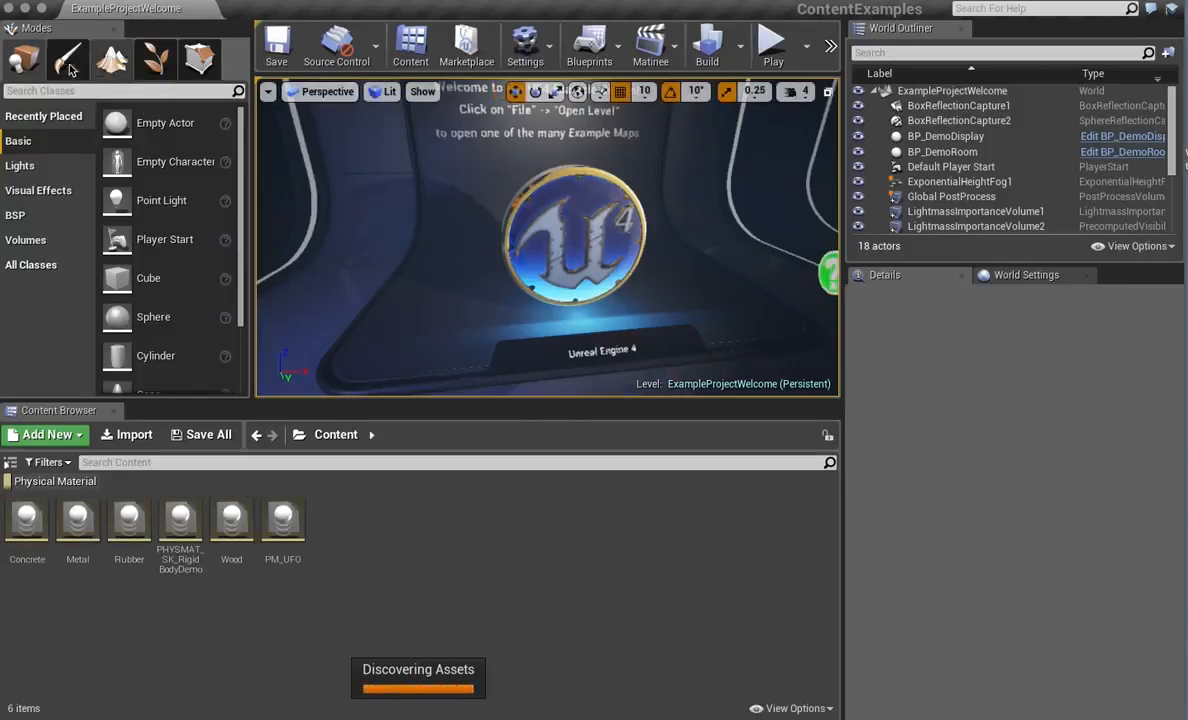
click(146, 0)
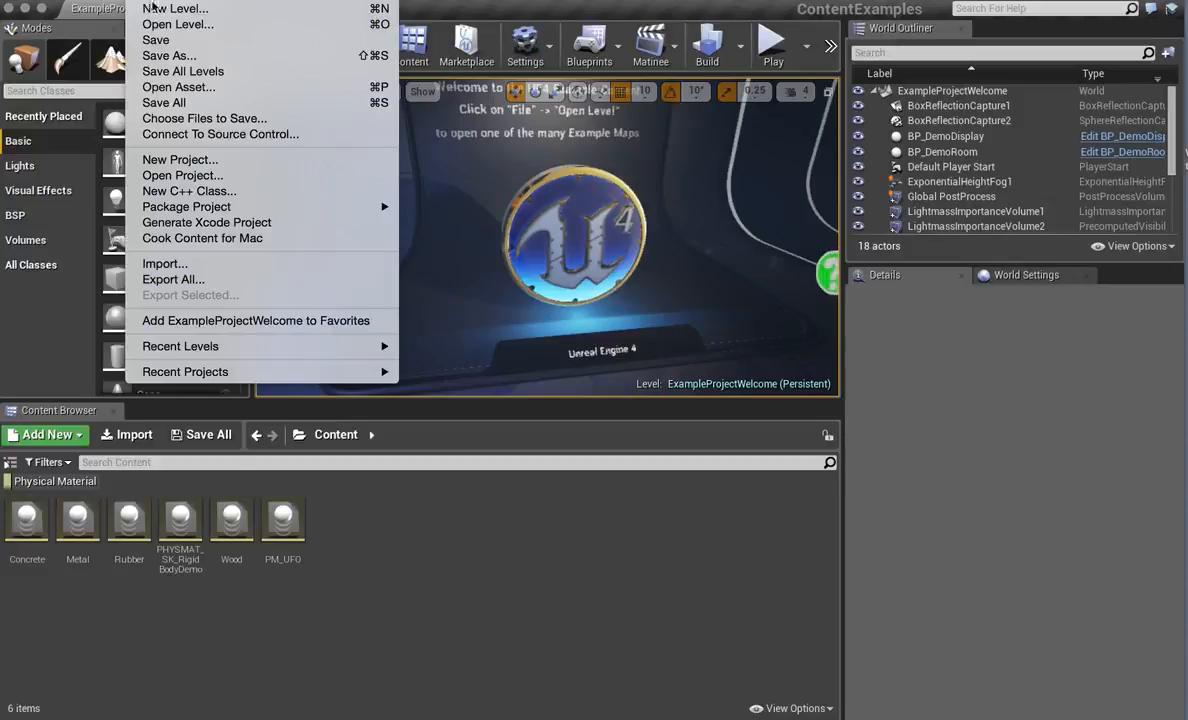
click(160, 24)
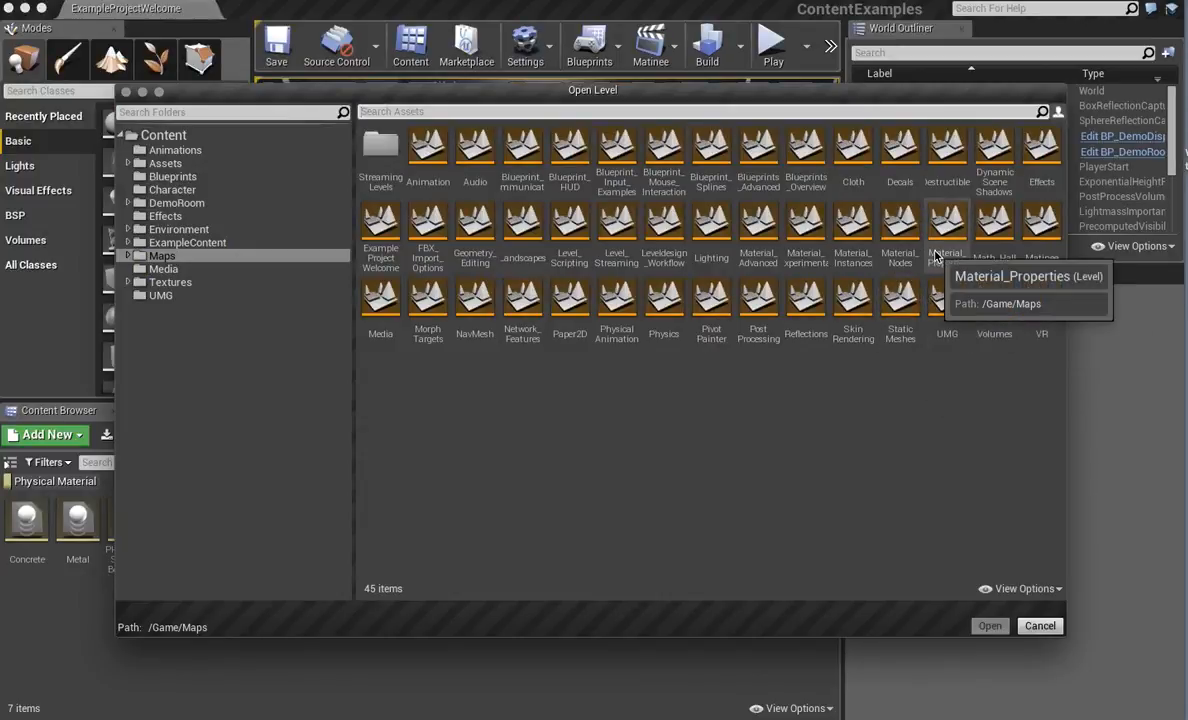
click(1038, 145)
double_click(1038, 145)
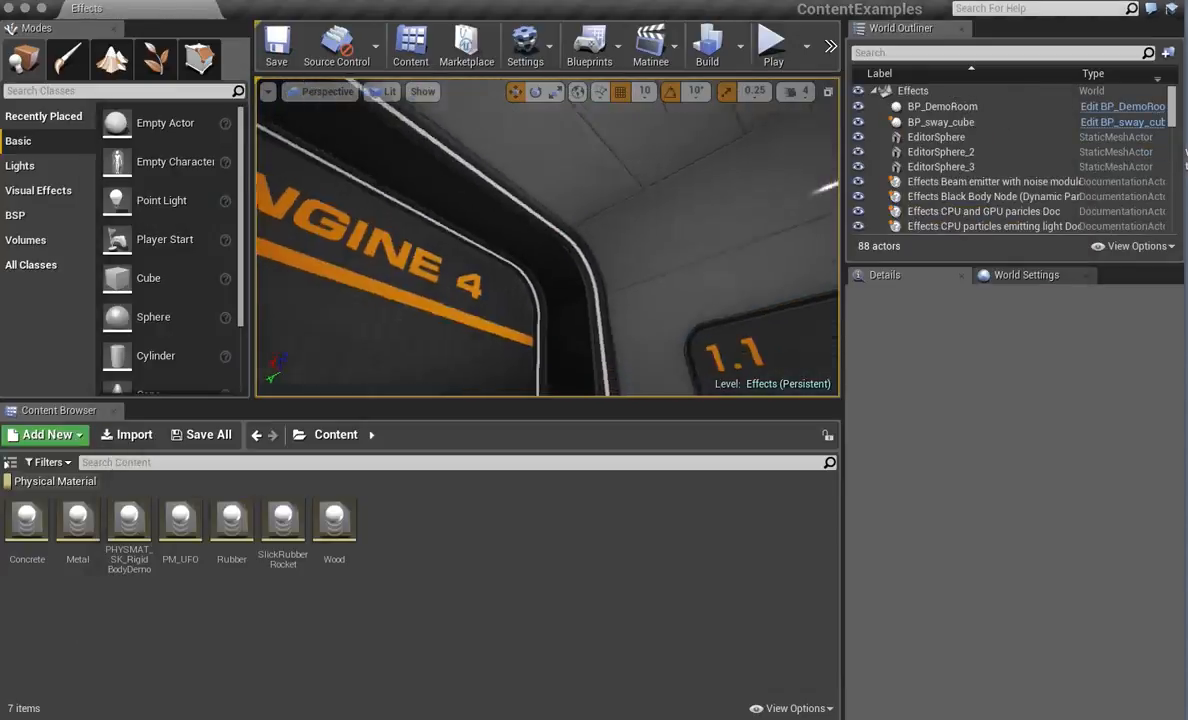
Go to the 2.1 Local Vector Field display, select its P_vectorfield emitter and locate the particle template among the project assets.
right_drag(548, 238, 650, 262)
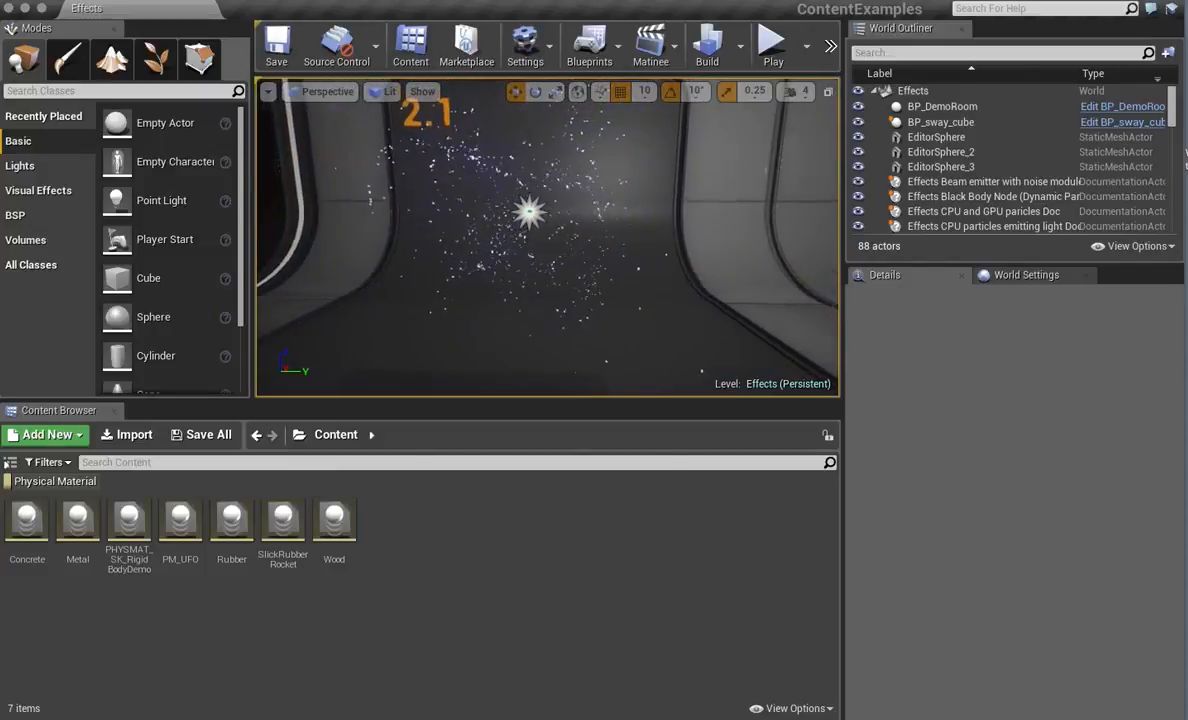
scroll(512, 220, down, 2)
click(523, 246)
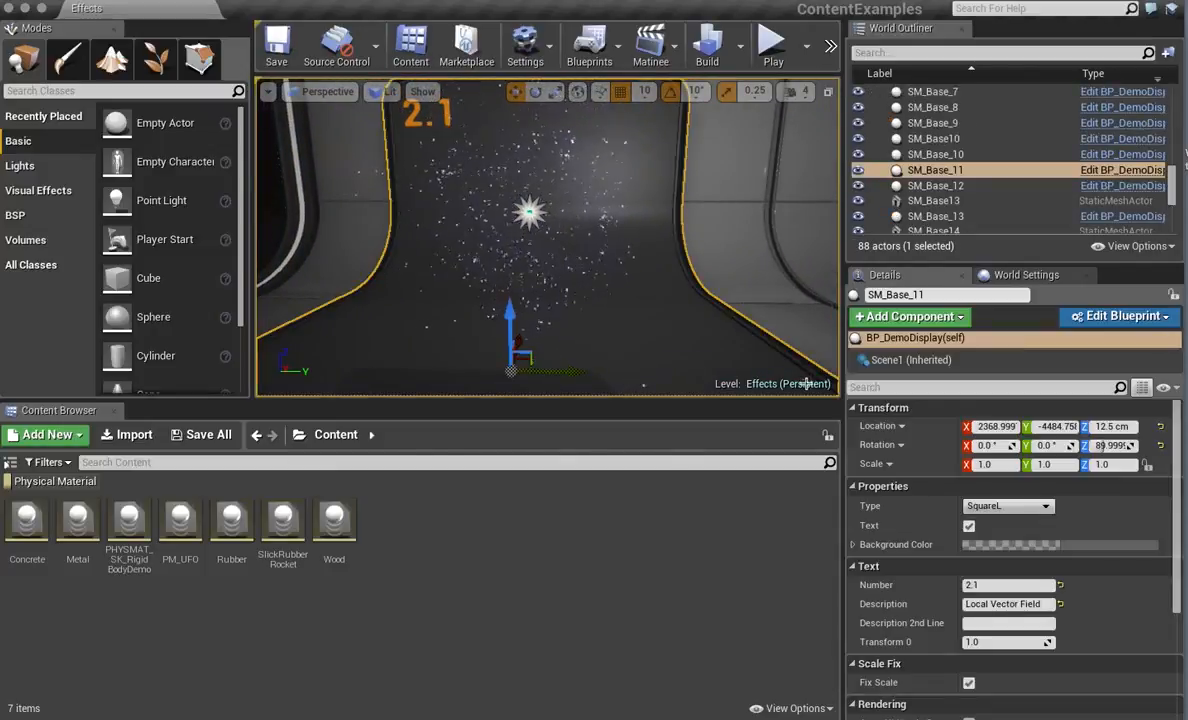
click(527, 207)
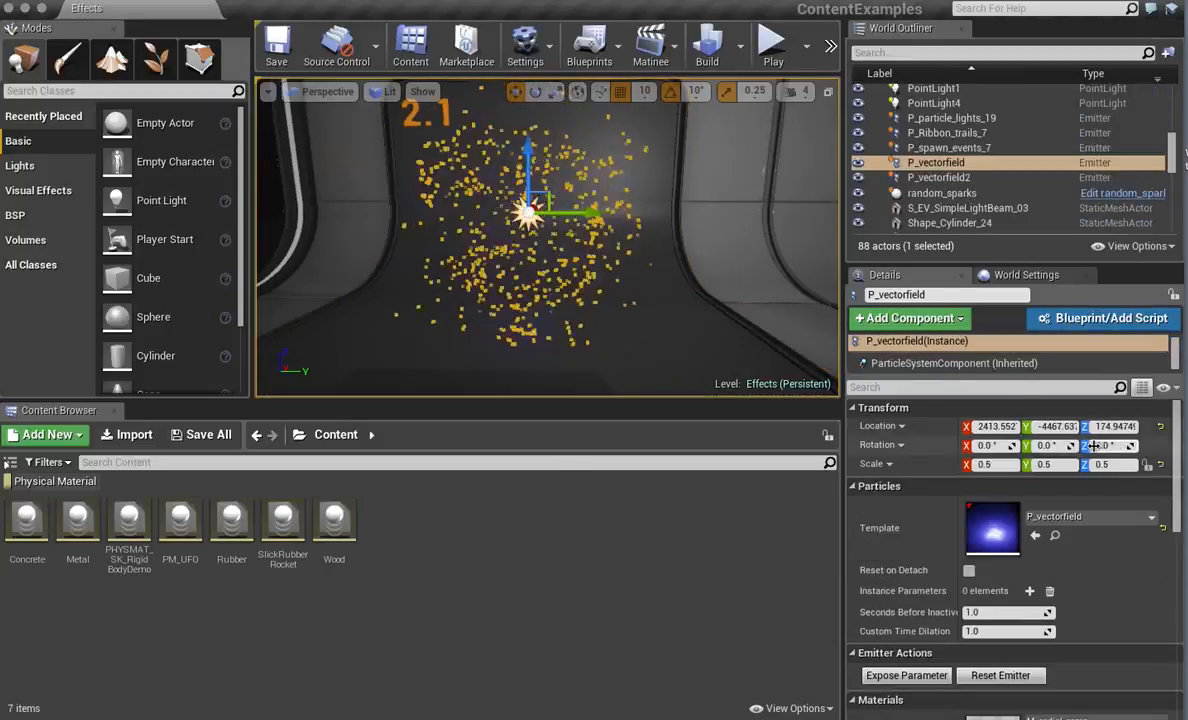
click(1035, 535)
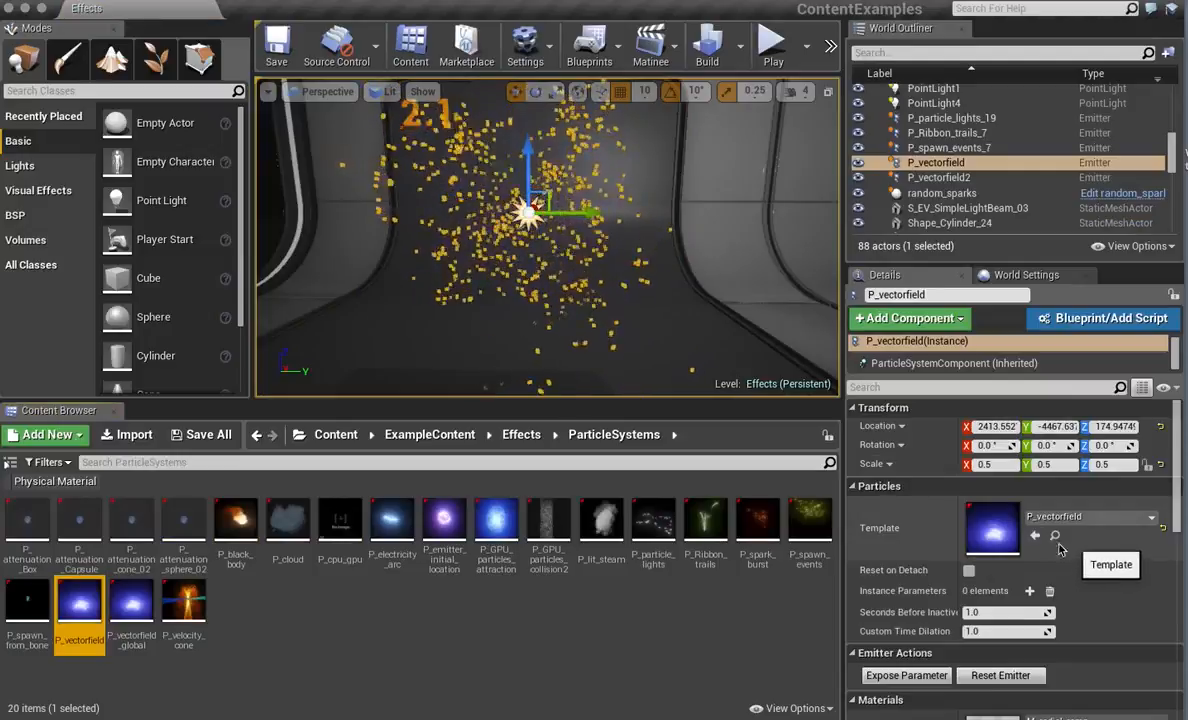
Open the P_vectorfield particle system, inspect its Local Vector Field module and locate the VelocityGrid60 asset that it uses.
double_click(69, 597)
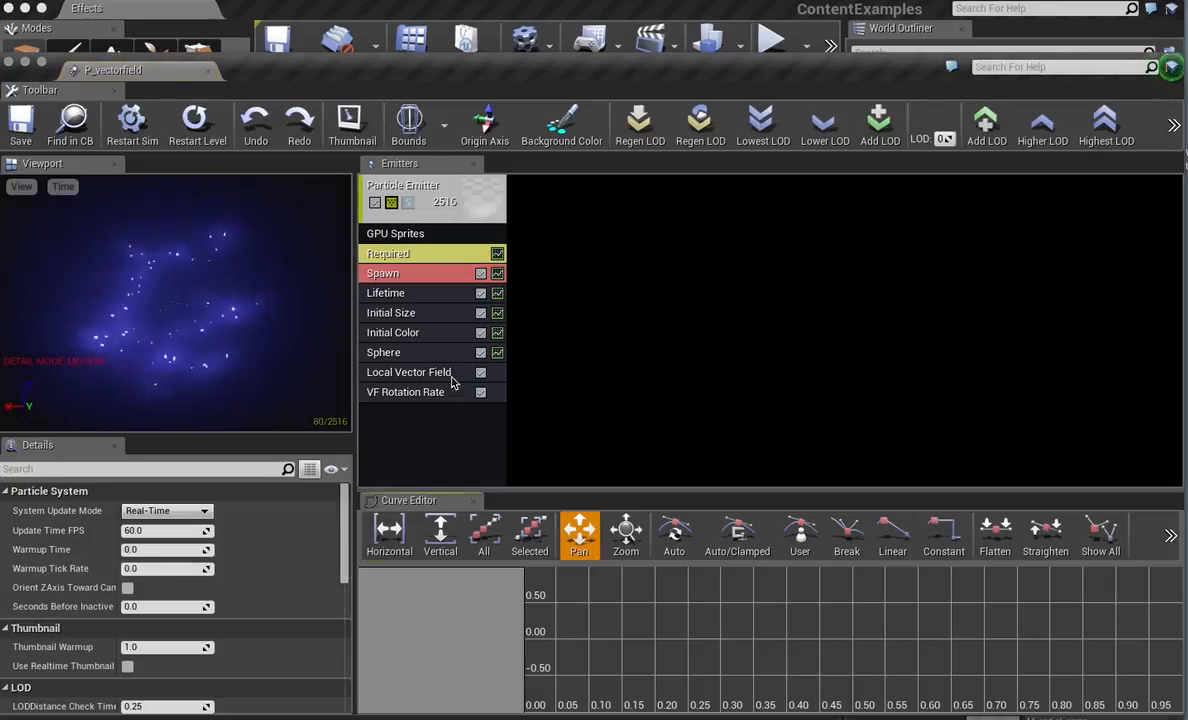
click(420, 379)
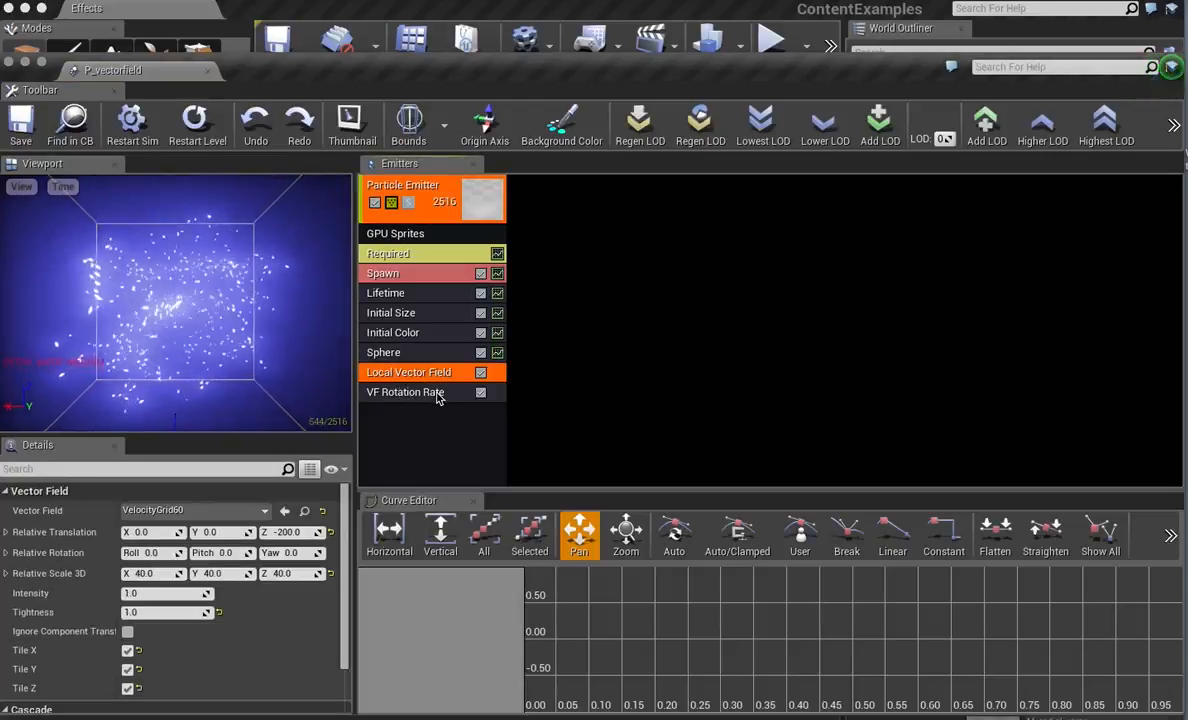
click(305, 511)
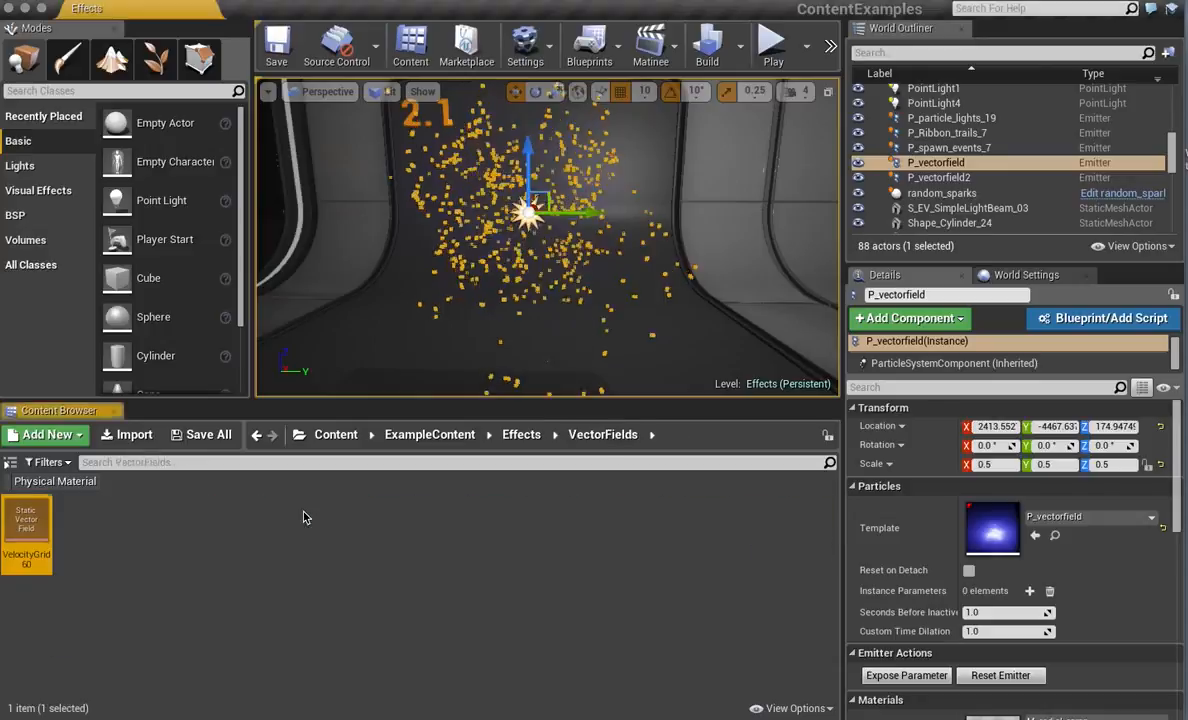
Migrate the VelocityGrid60 vector field asset to the Week10 project's Content folder.
right_click(27, 517)
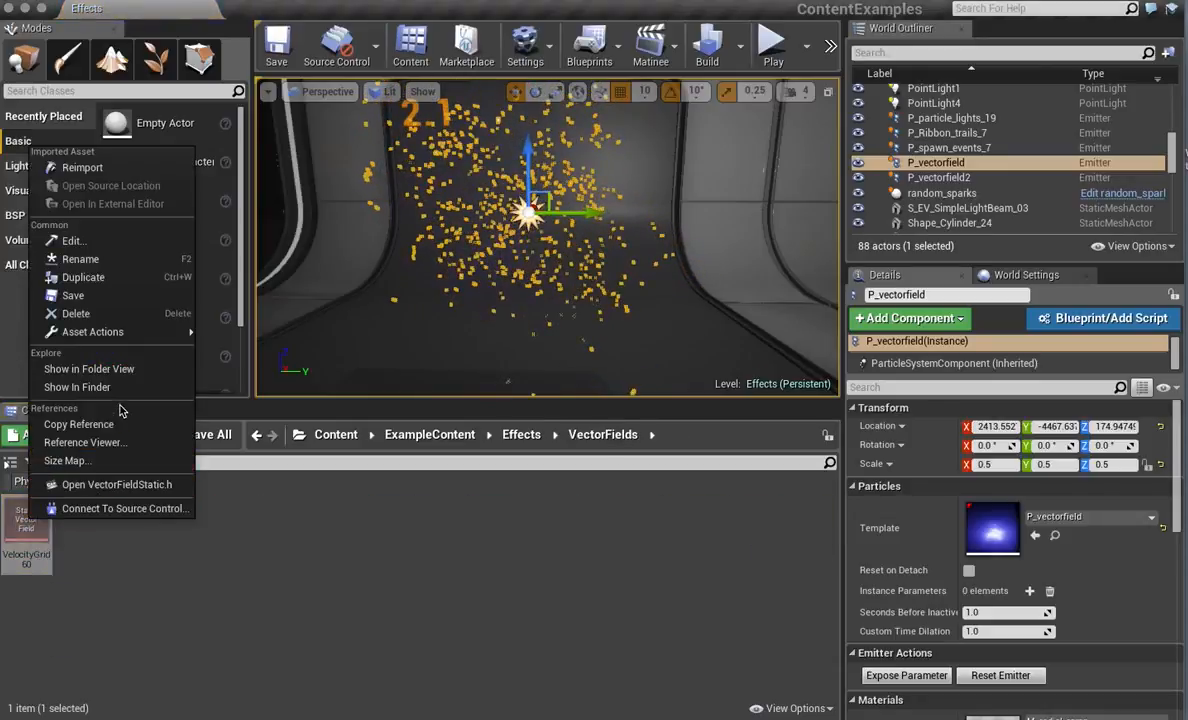
mouse_move(135, 340)
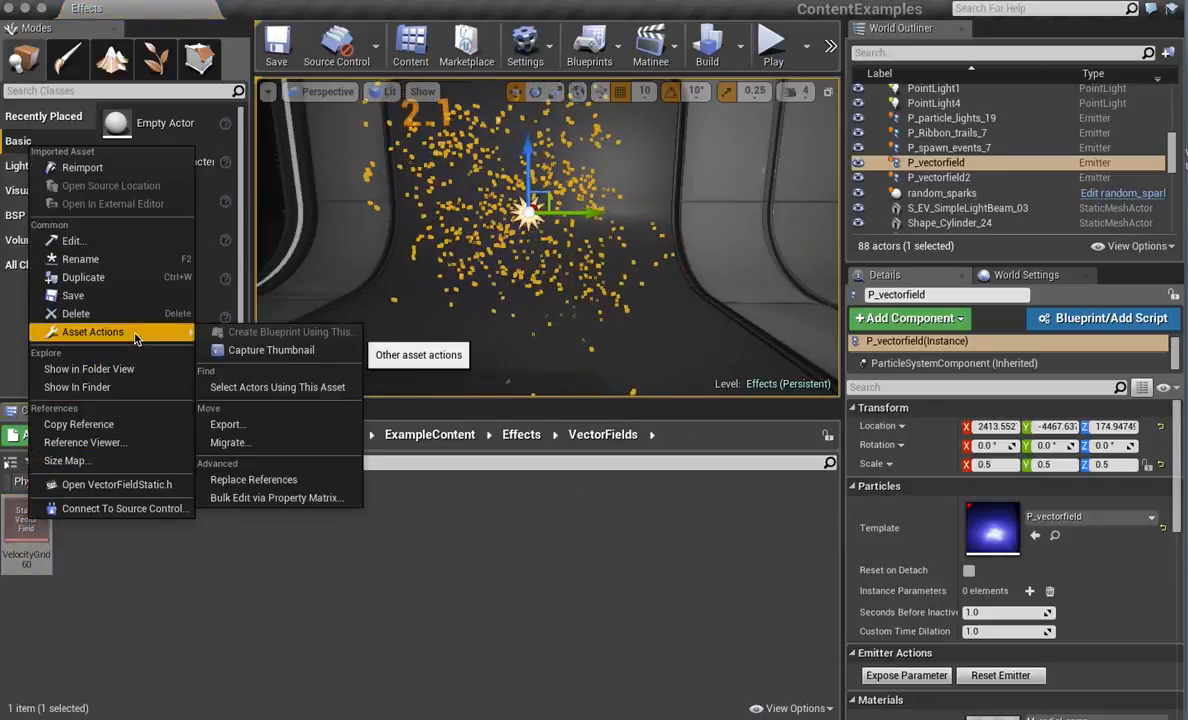
click(266, 445)
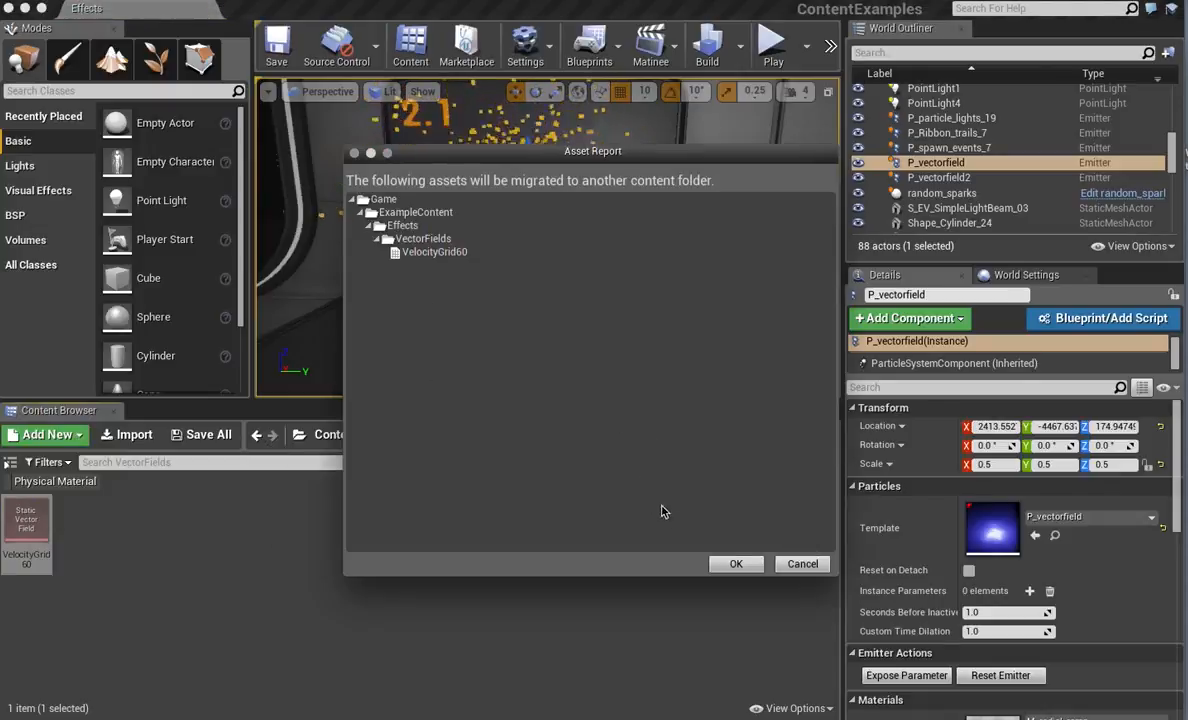
click(737, 564)
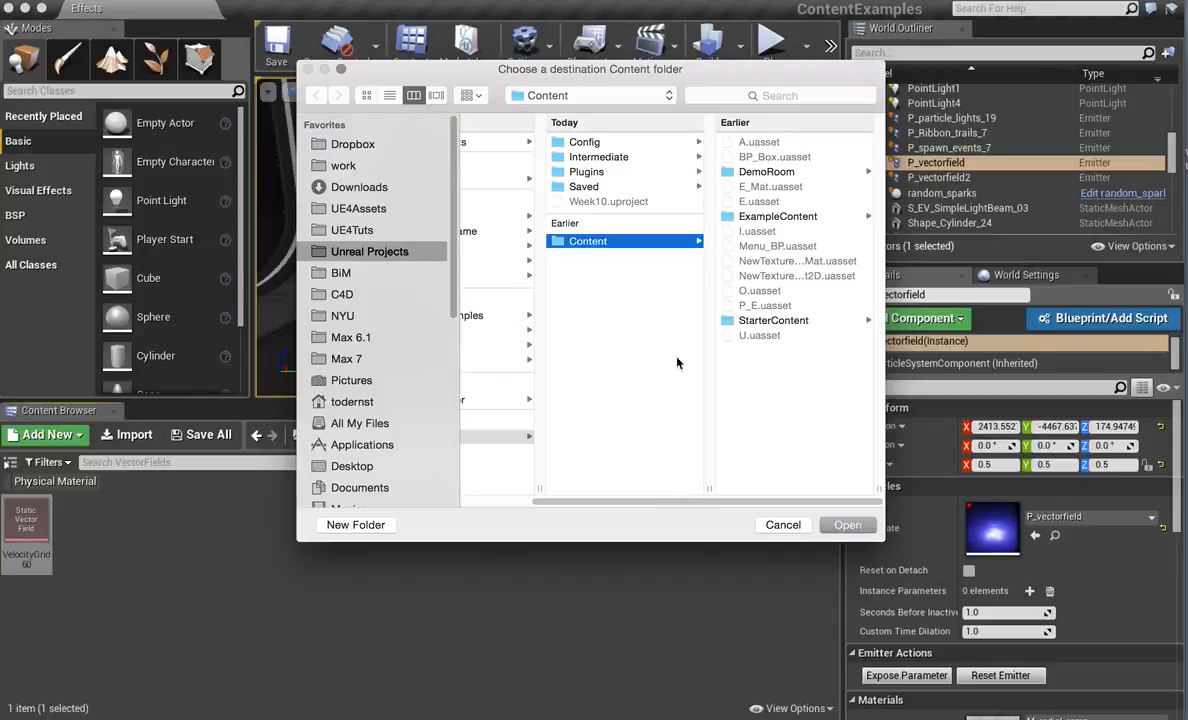
click(843, 526)
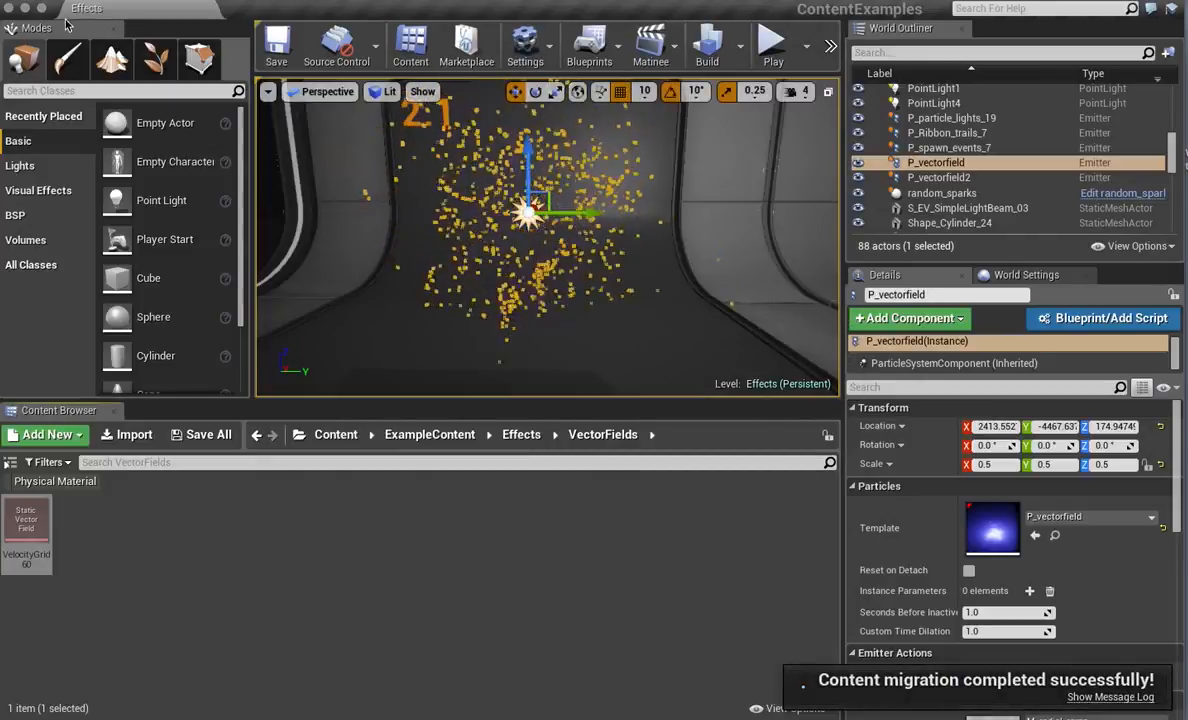
Close the ContentExamples project, switch to the Week10 project in Unreal Editor and open the P_E particle system.
click(10, 9)
mouse_move(1172, 488)
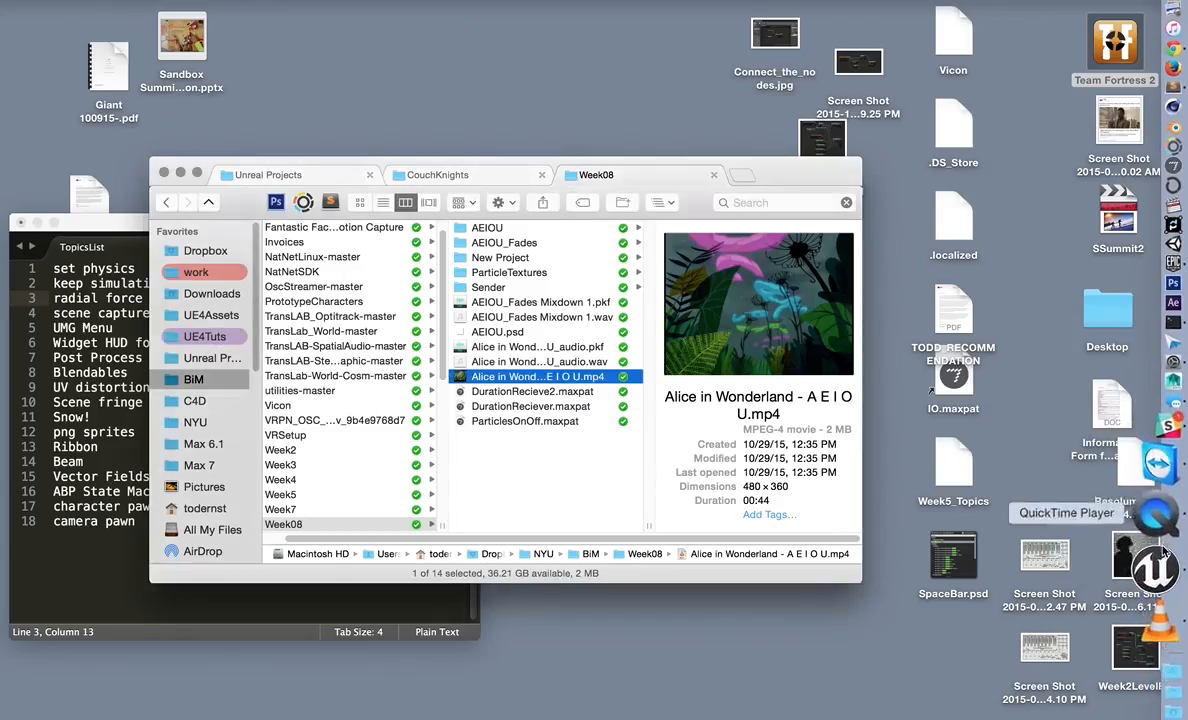
click(1156, 551)
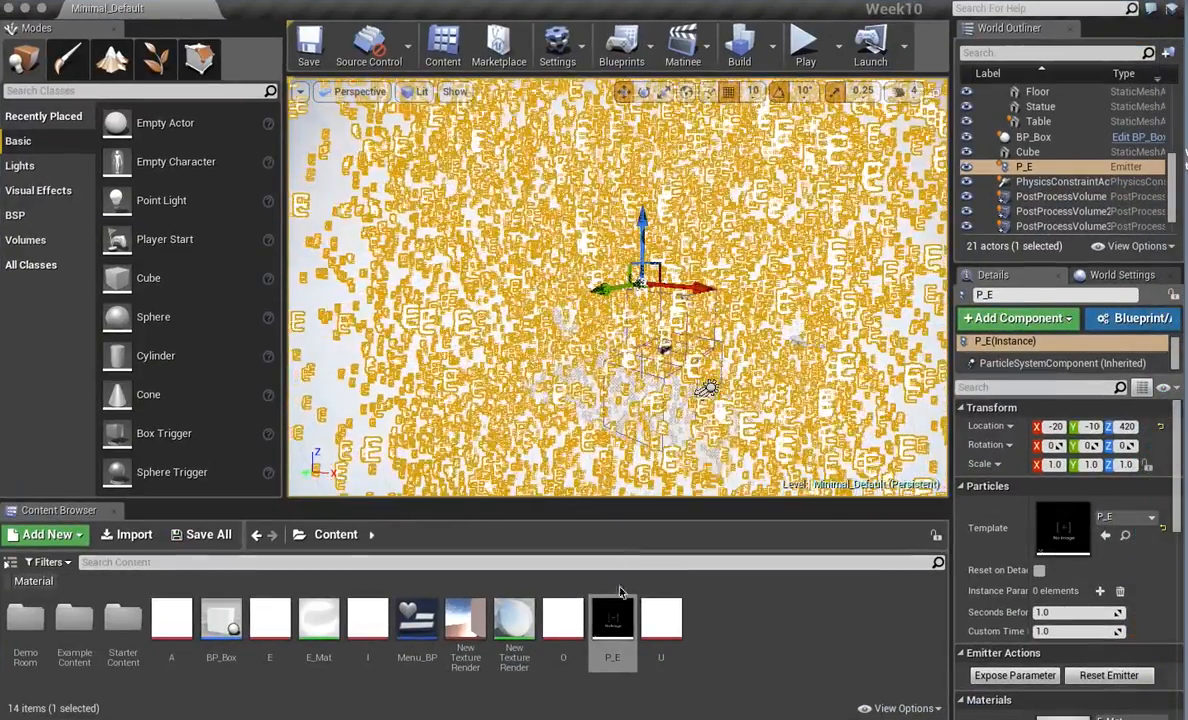
double_click(623, 616)
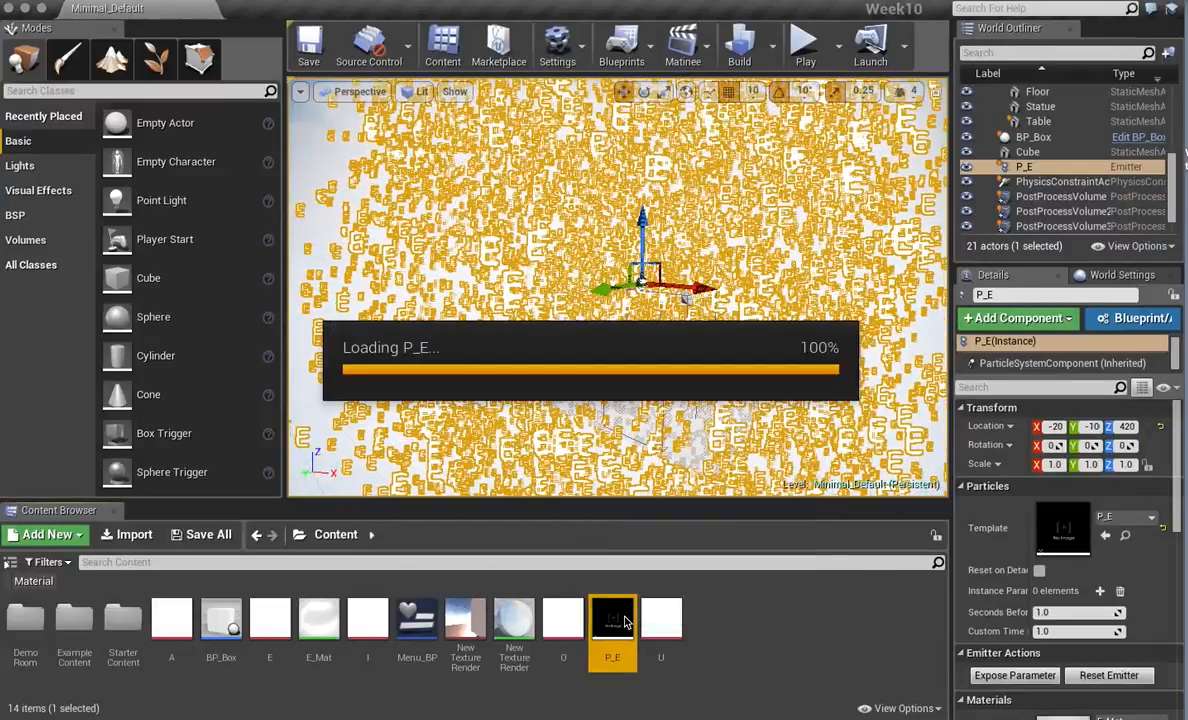
Add a Local Vector Field module using VelocityGrid60 to the P_E emitter and delete its Point Gravity module.
right_click(425, 383)
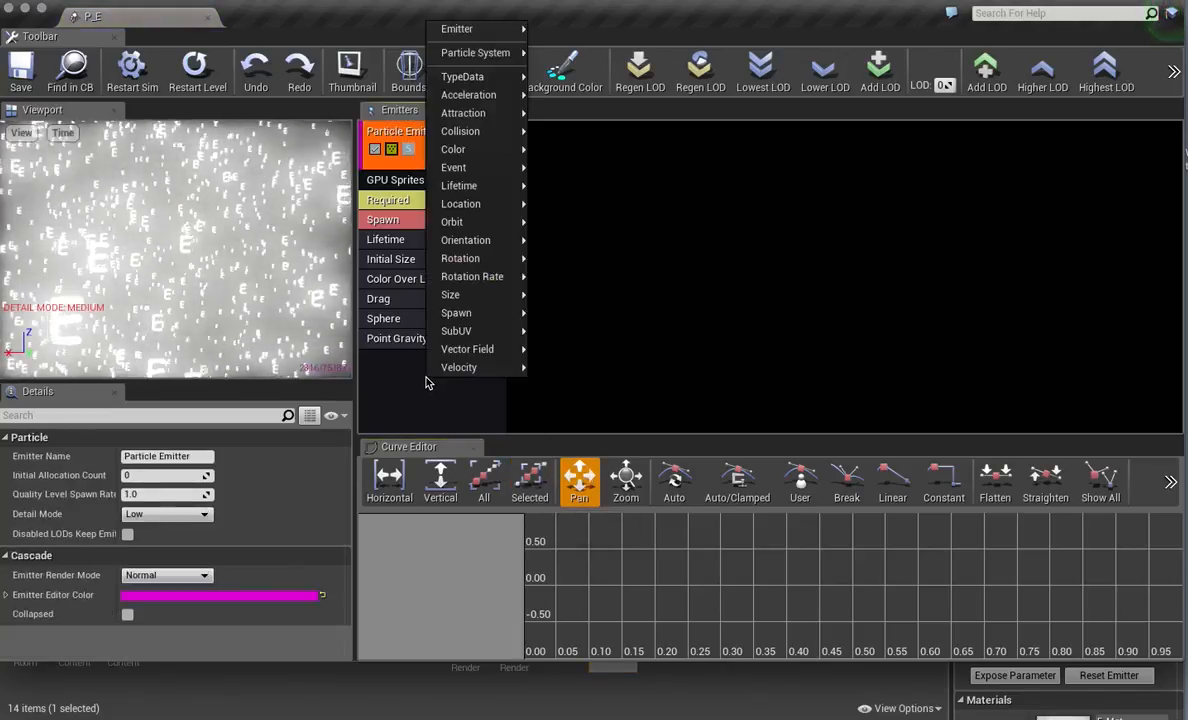
mouse_move(495, 358)
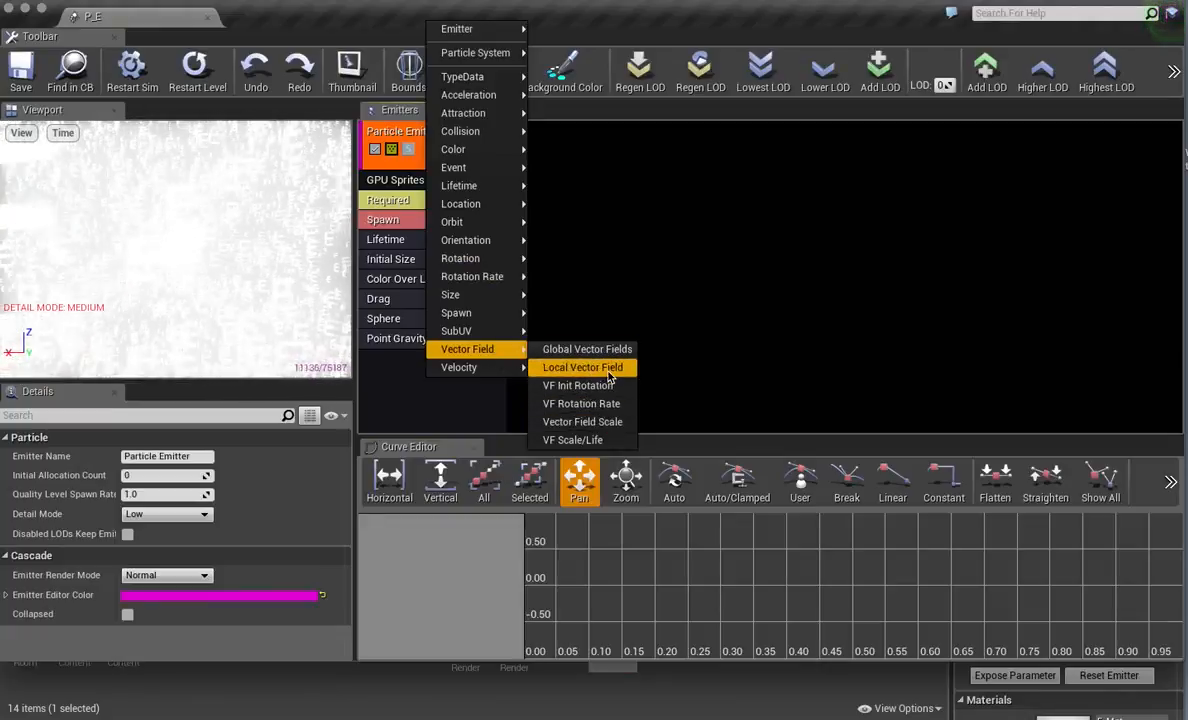
click(585, 367)
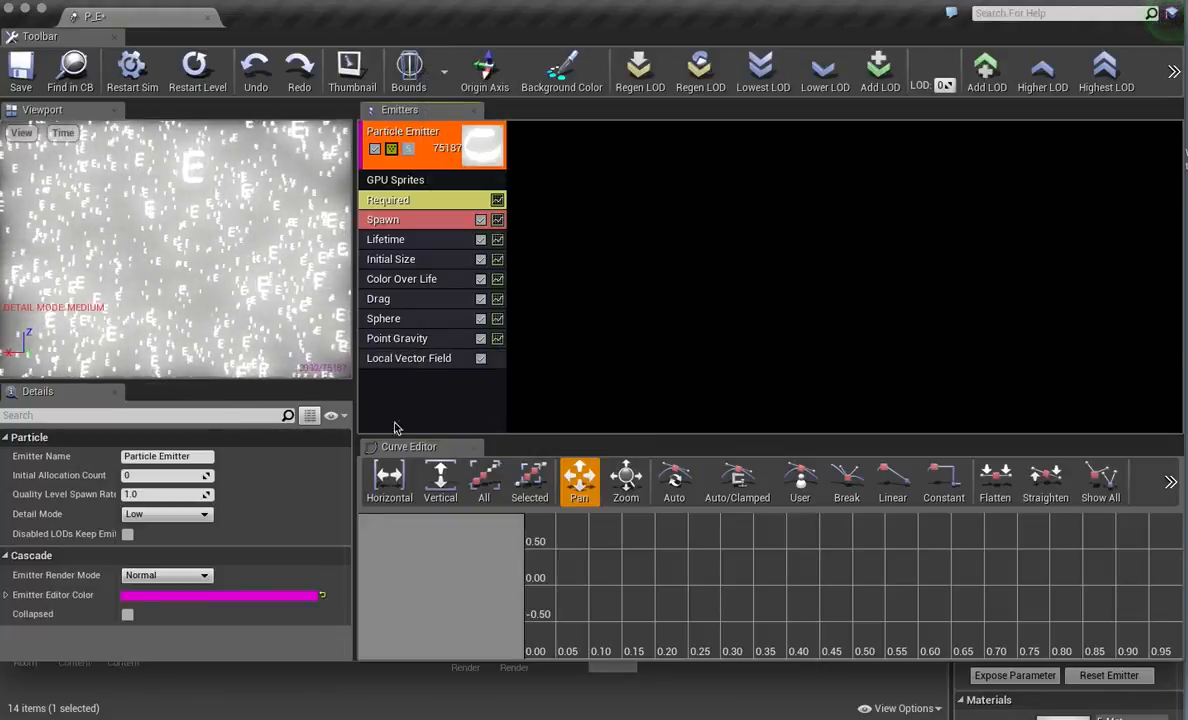
click(407, 358)
click(213, 457)
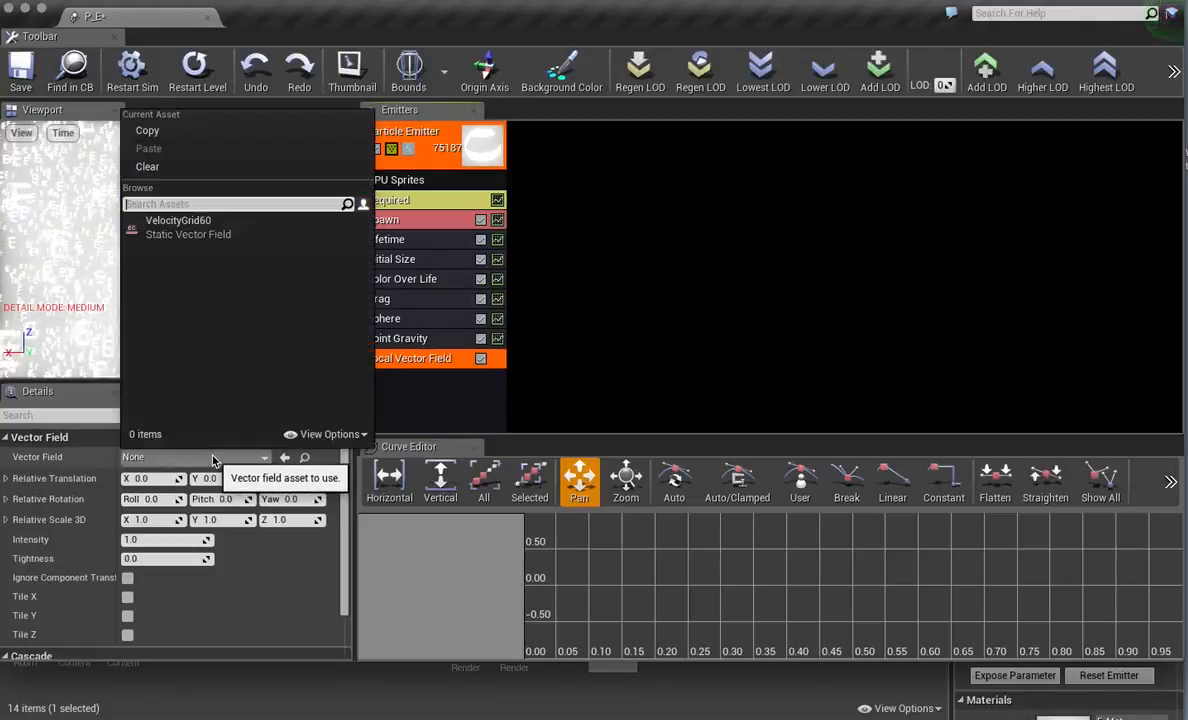
click(218, 230)
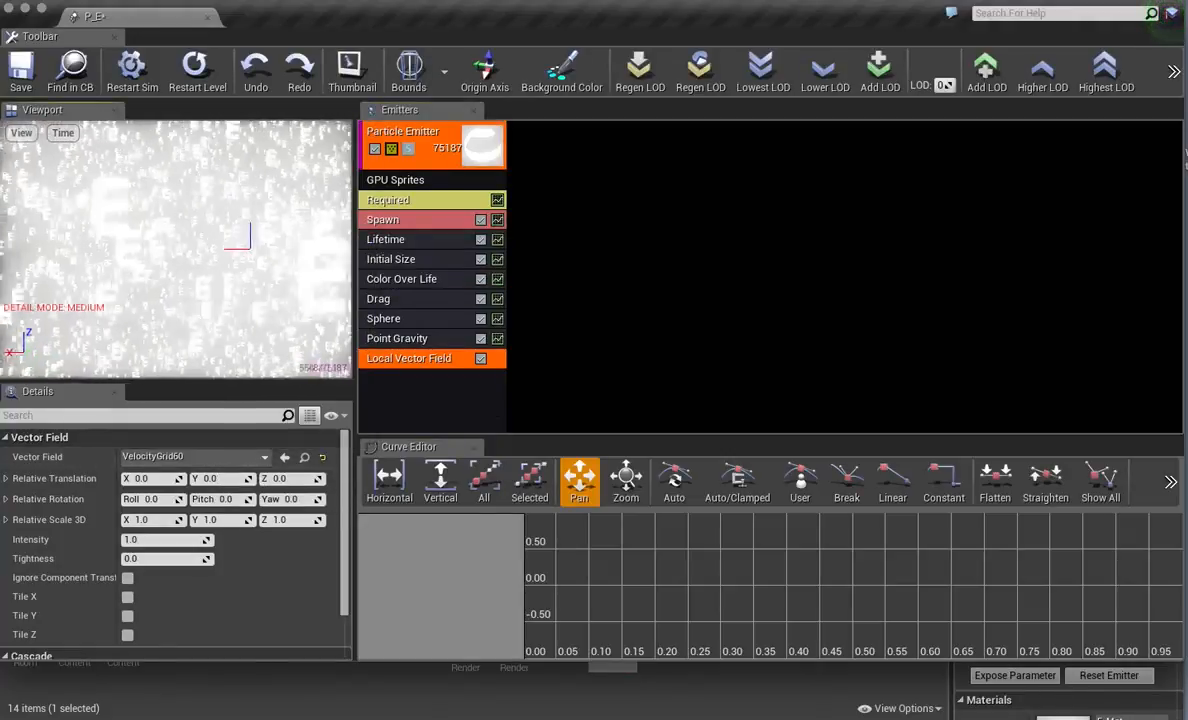
click(424, 339)
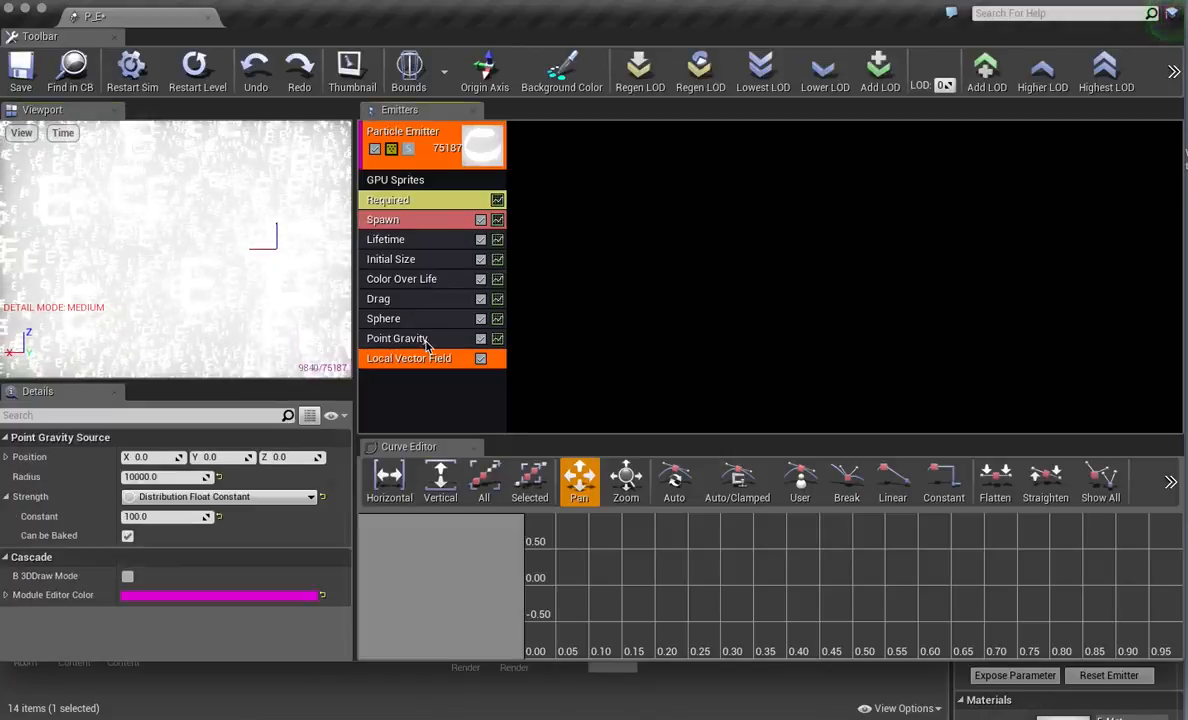
key(Delete)
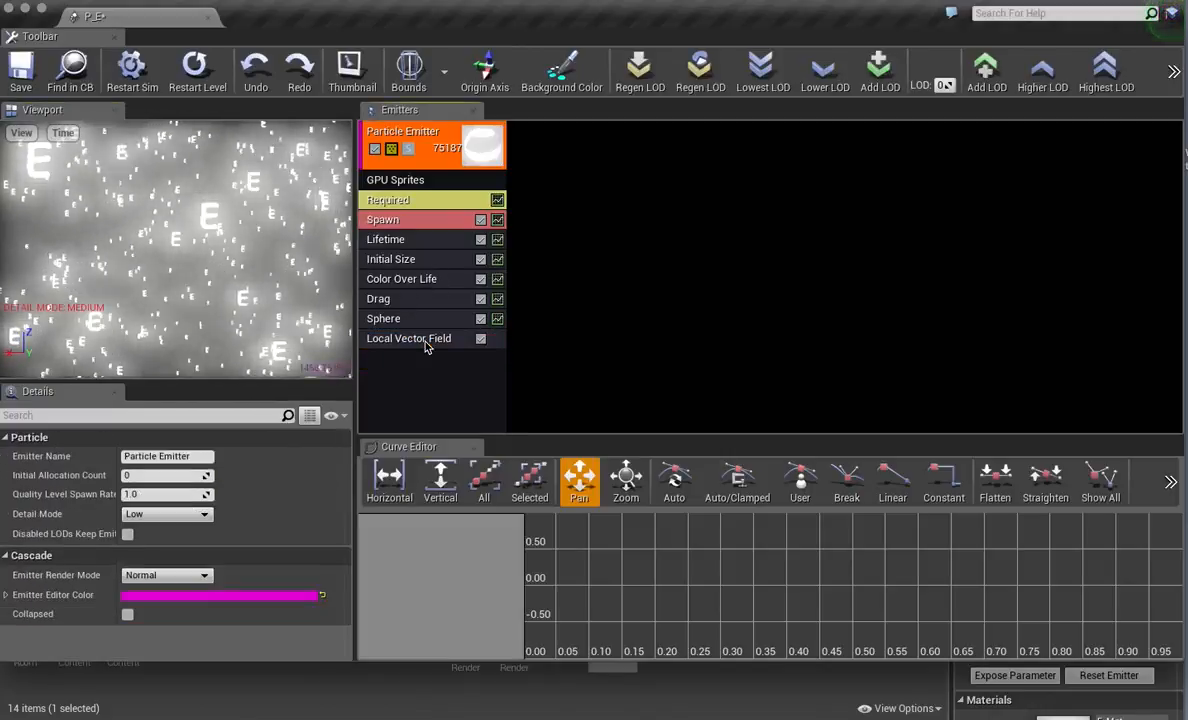
Set the Local Vector Field's relative scale to -1000 on X, Y and Z, and turn on vector field display in the preview.
click(432, 340)
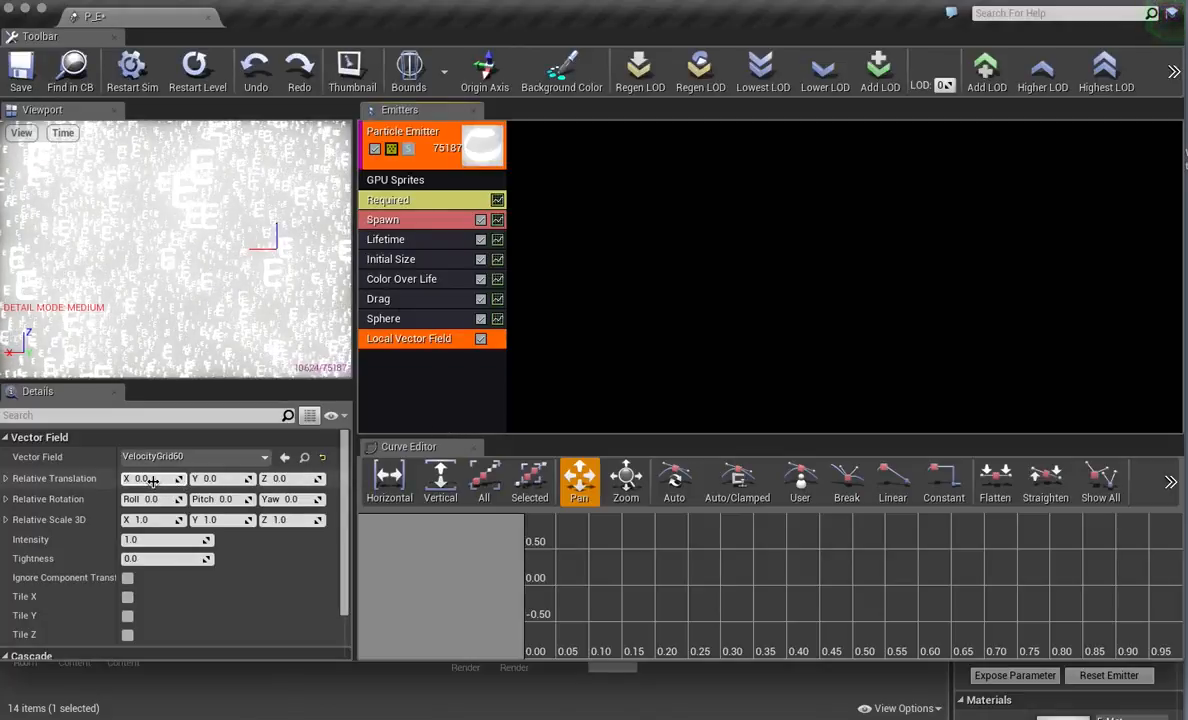
click(150, 520)
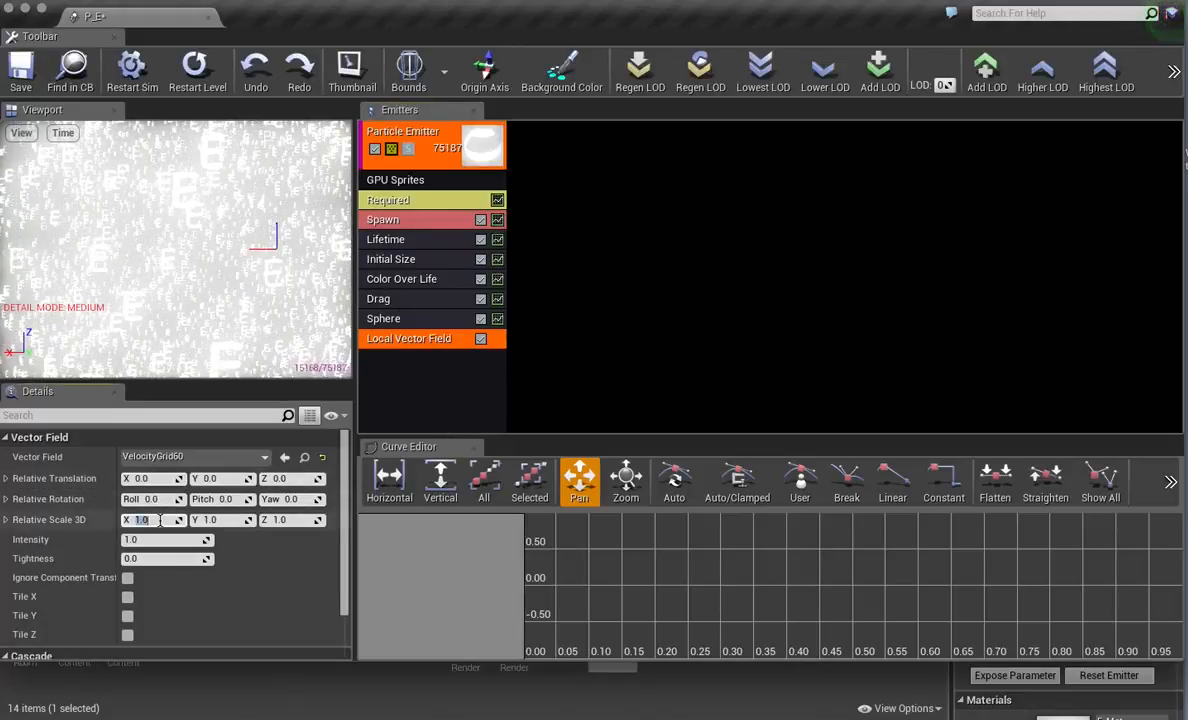
text(-1000)
key(Tab)
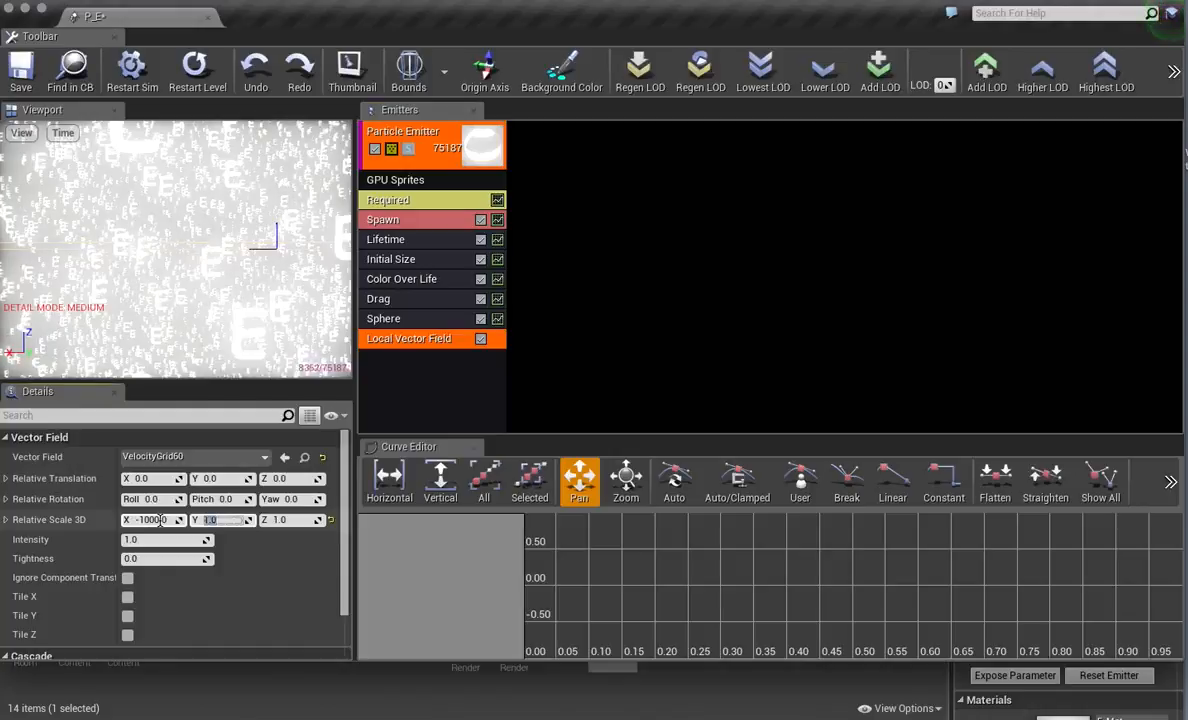
text(-1000)
key(Tab)
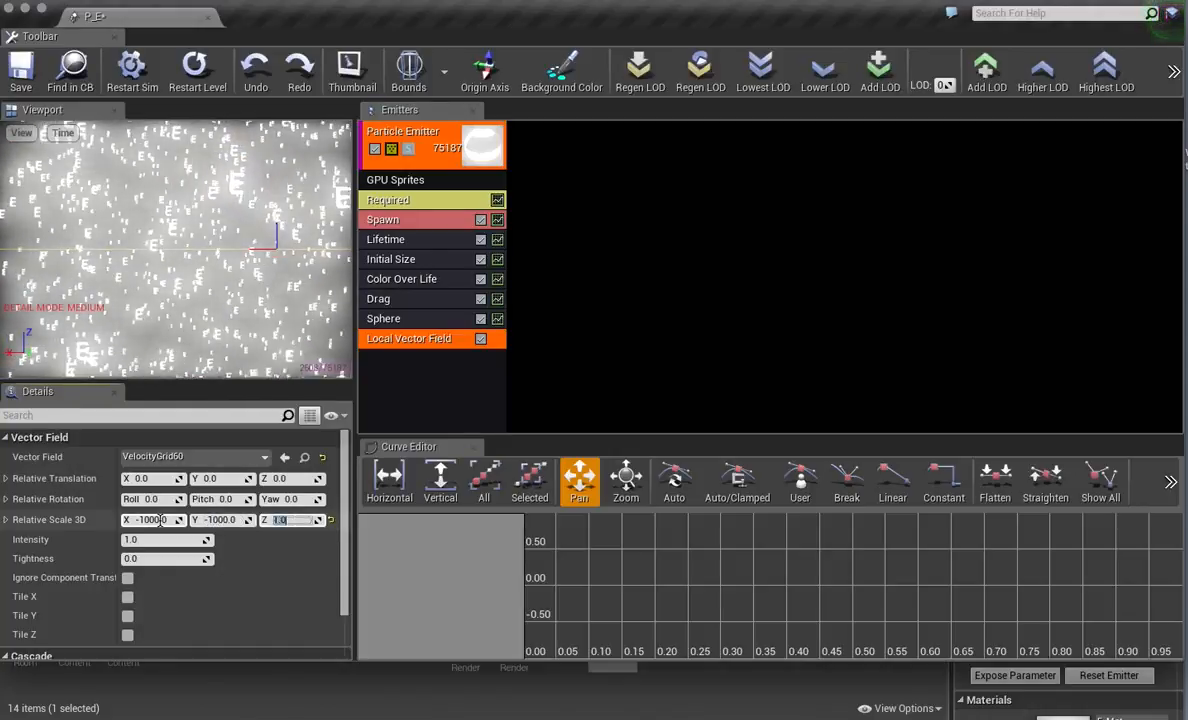
key(Tab)
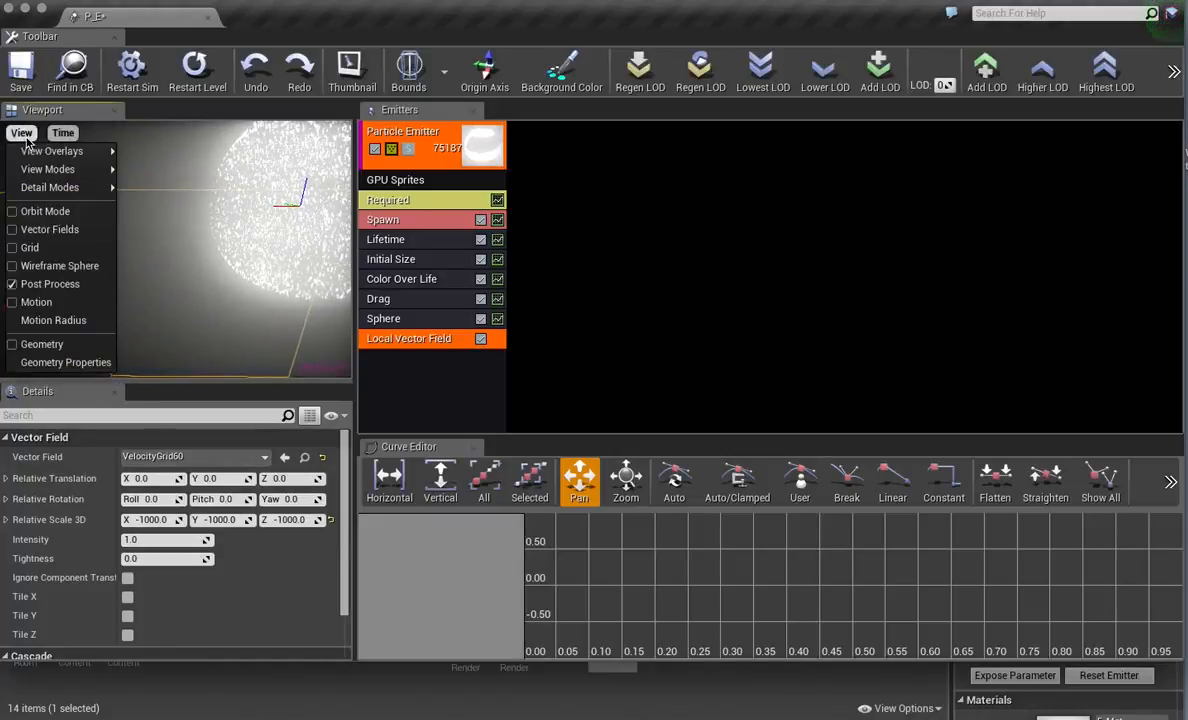
click(62, 230)
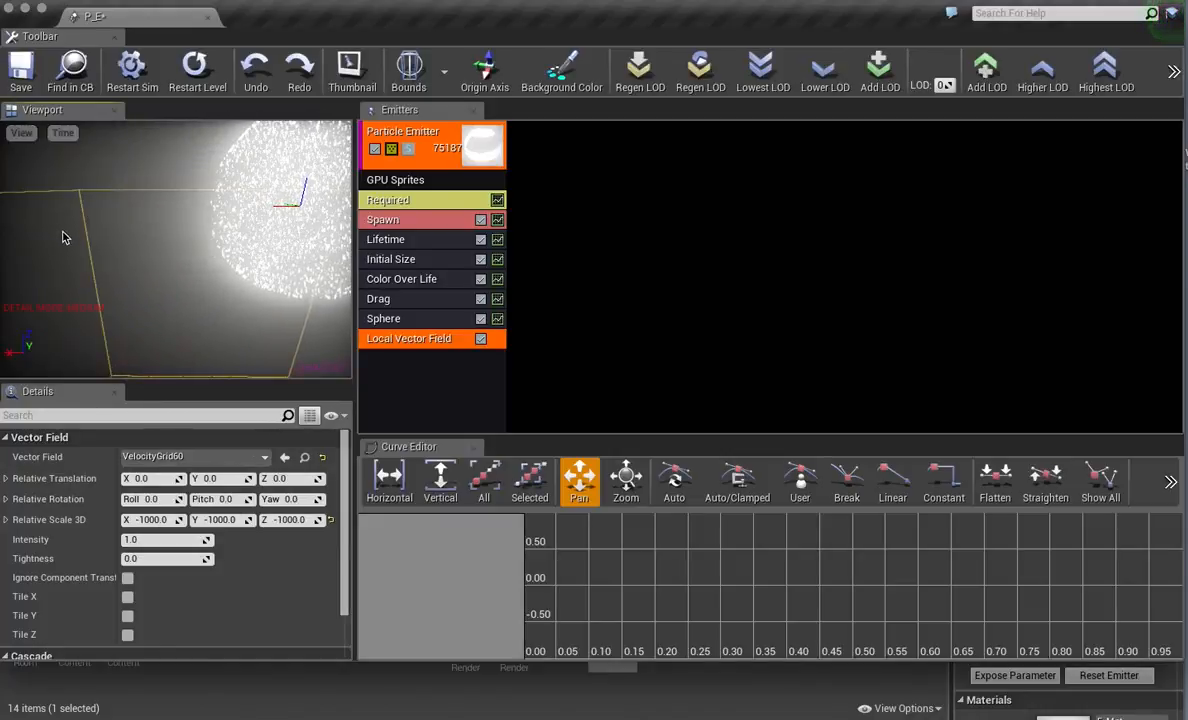
right_drag(176, 249, 146, 259)
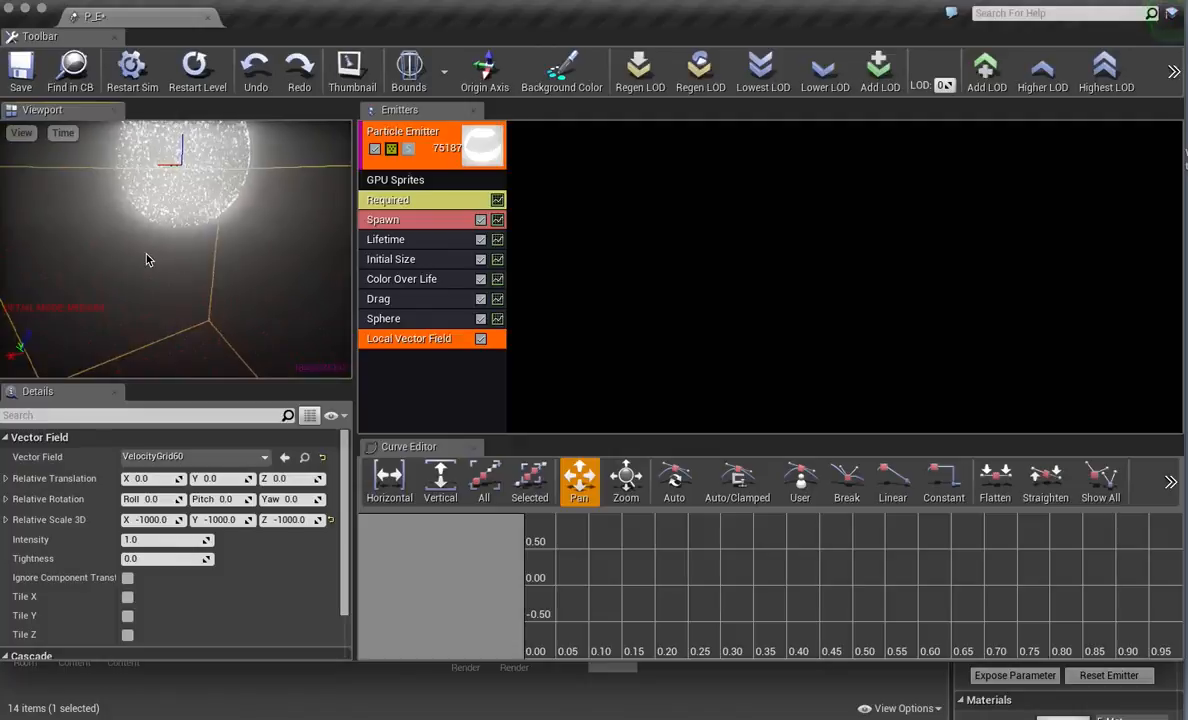
Set the Local Vector Field's relative scale to 100 on X, Y and Z.
click(157, 519)
text(0)
key(Tab)
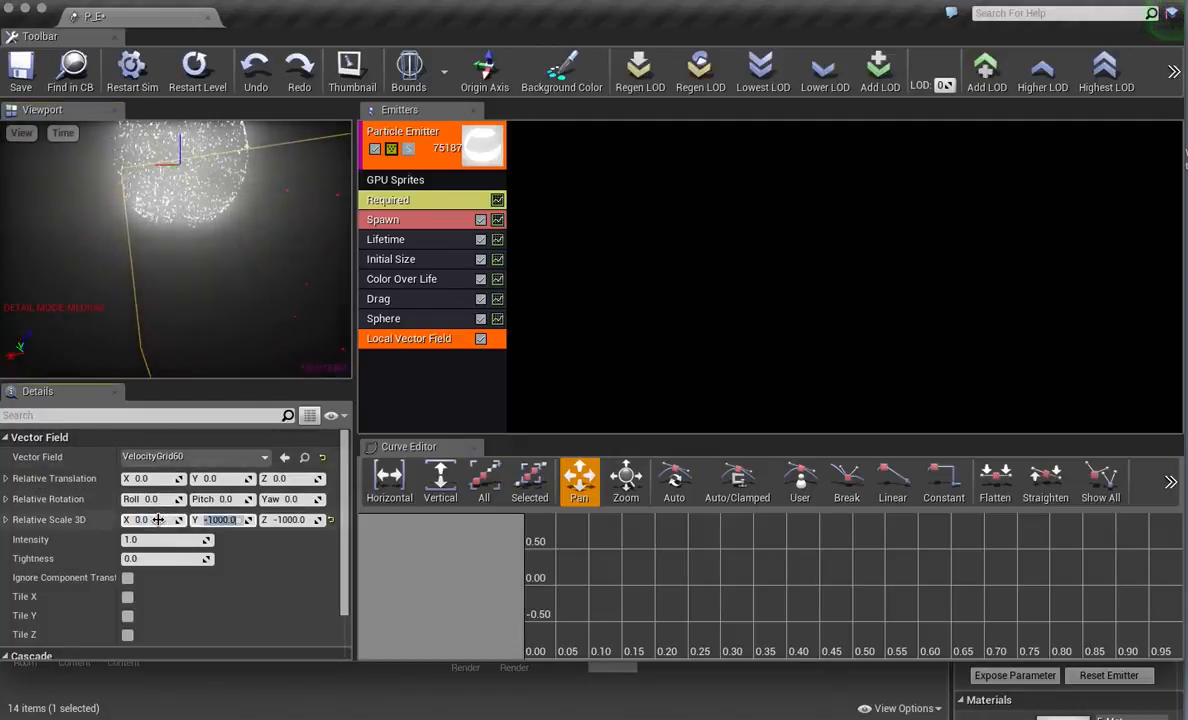
click(157, 519)
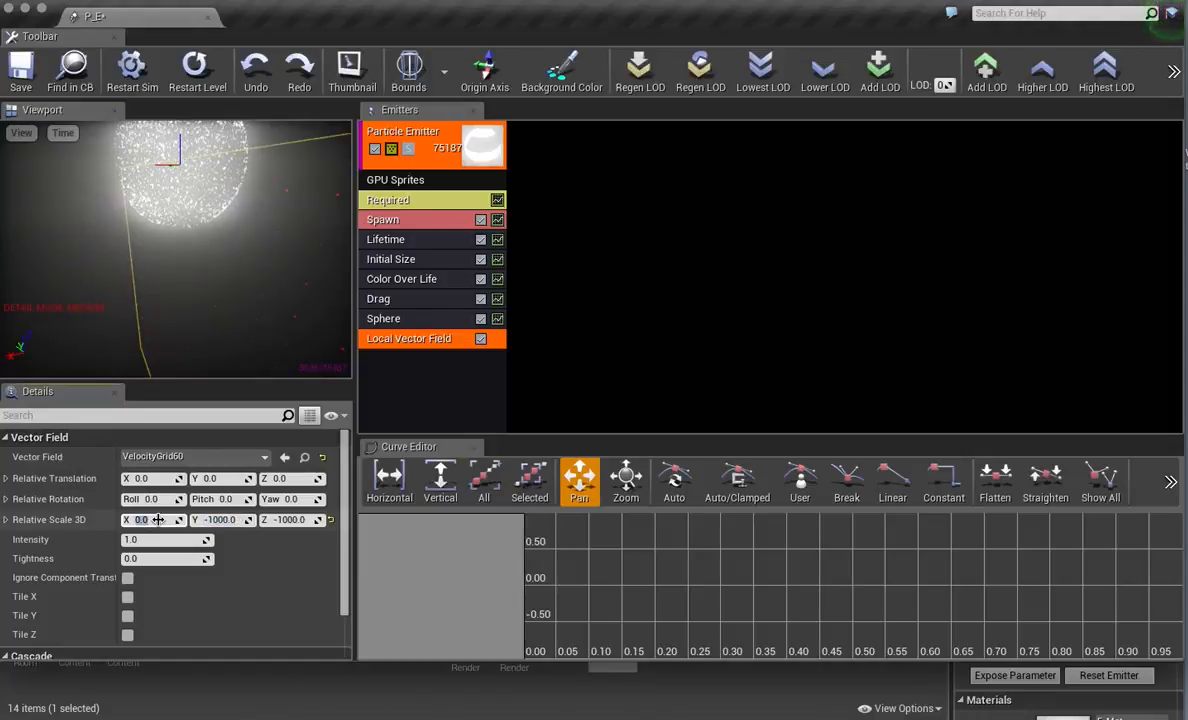
text(100)
key(Tab)
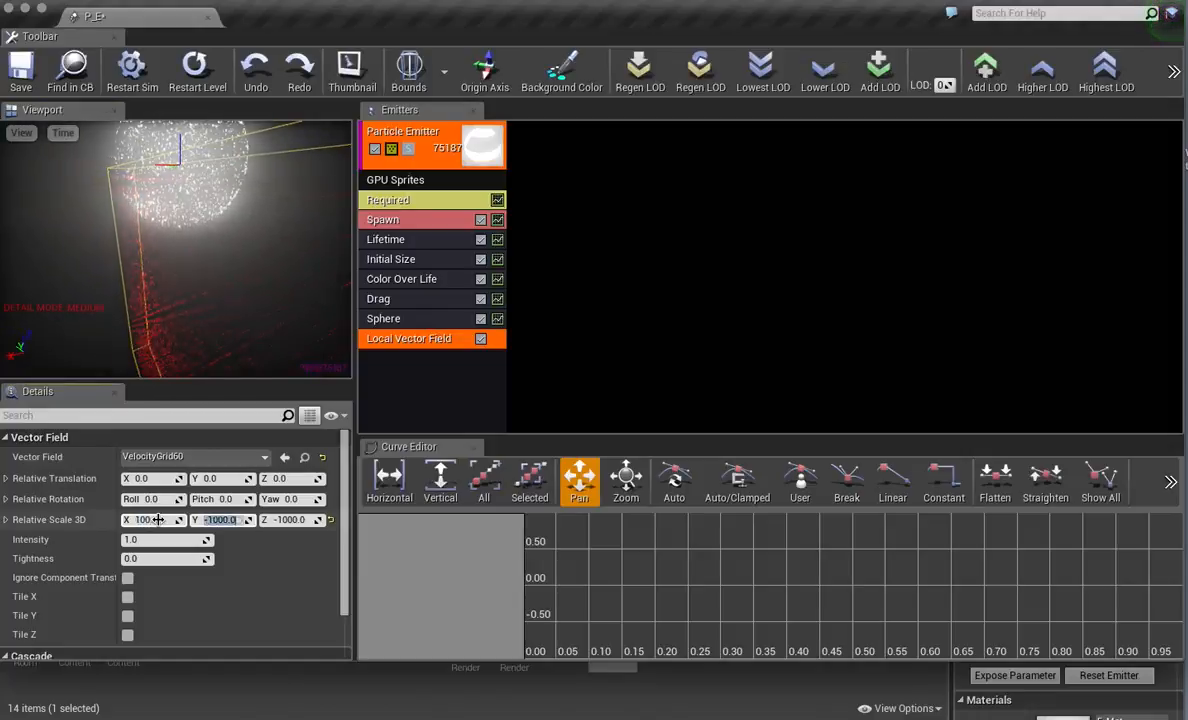
text(100)
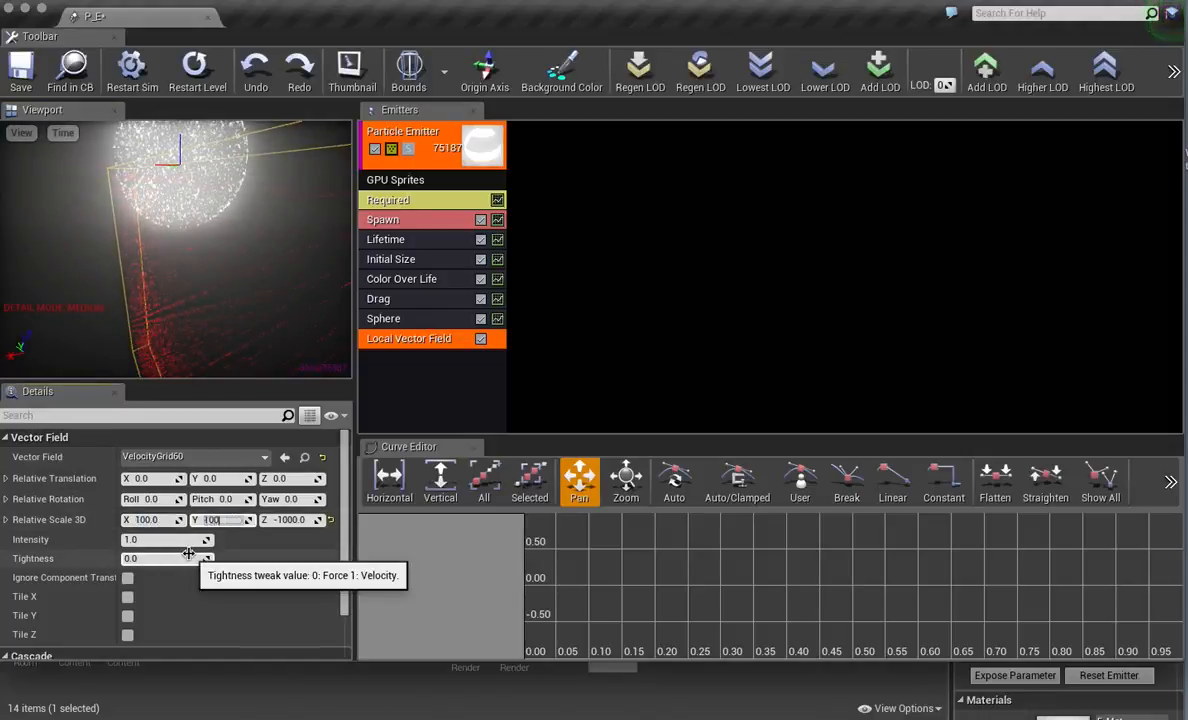
key(Tab)
text(100)
key(Tab)
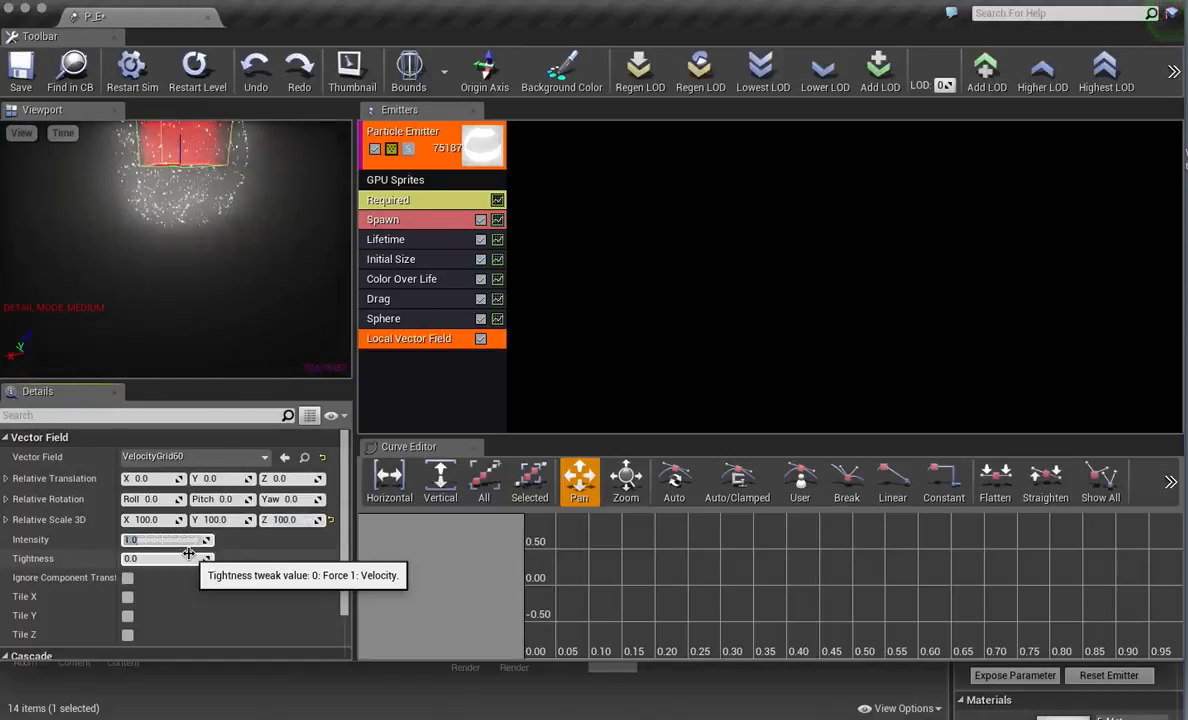
Shift the vector field's relative Z translation to about -440 and set its intensity to 10.
drag(186, 306, 252, 292)
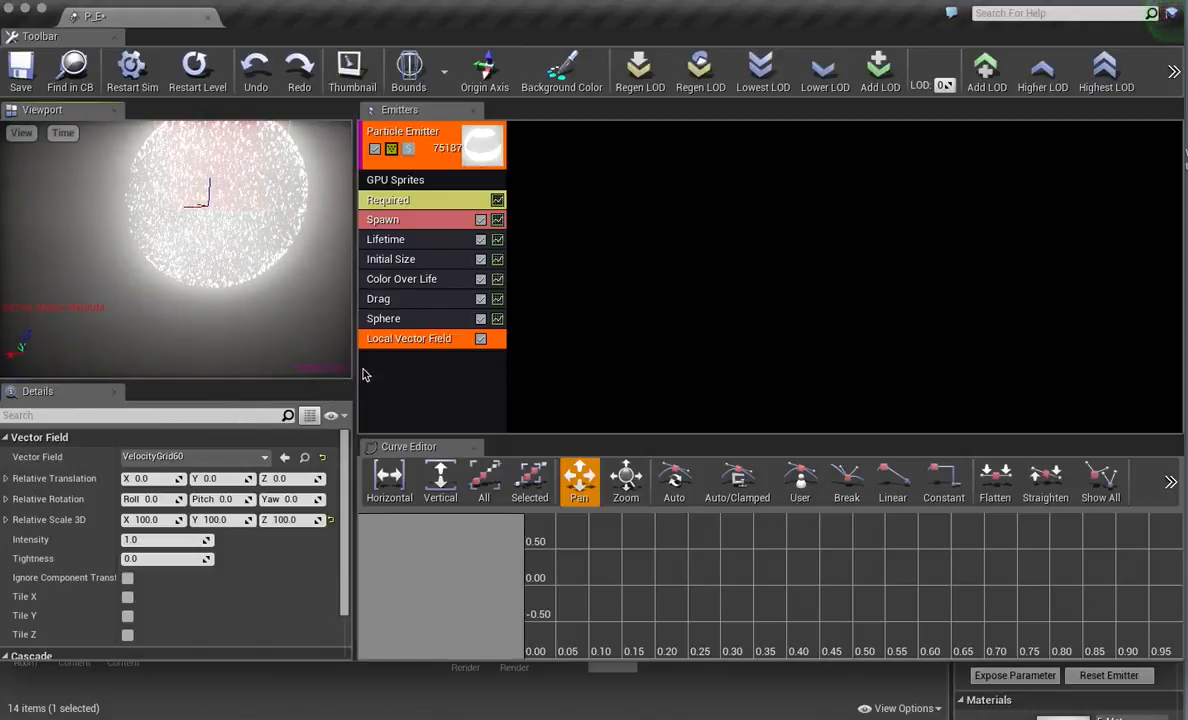
drag(279, 479, 286, 479)
click(140, 540)
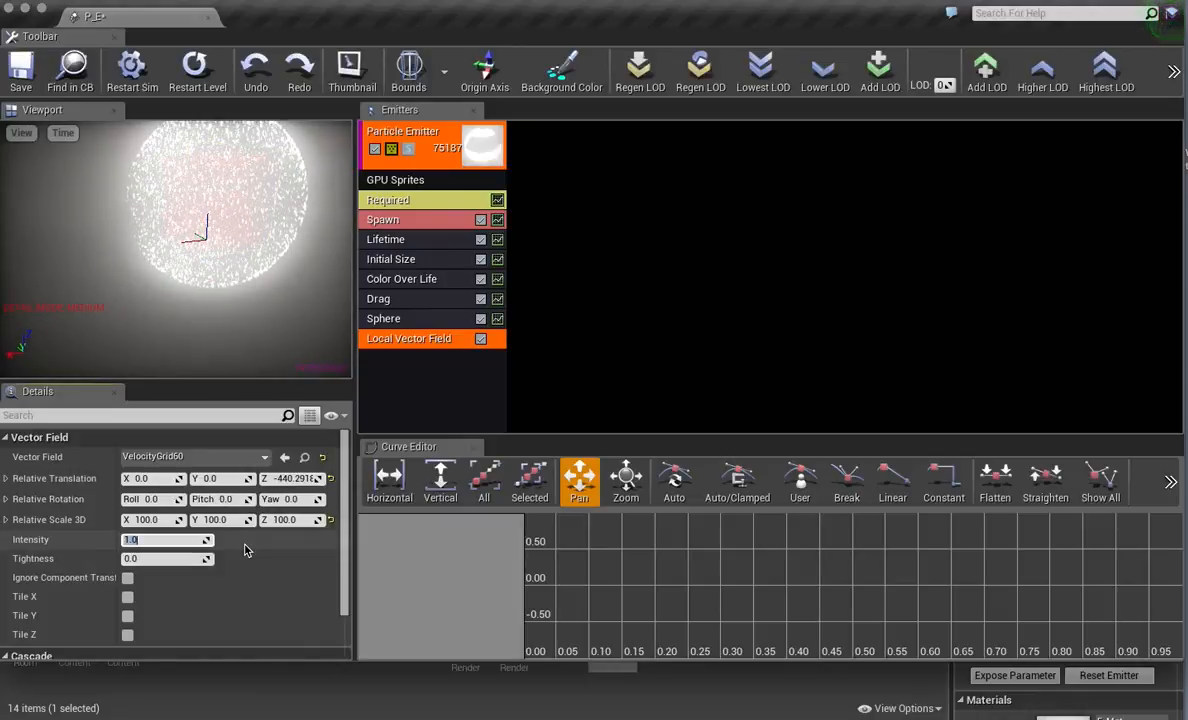
key(Tab)
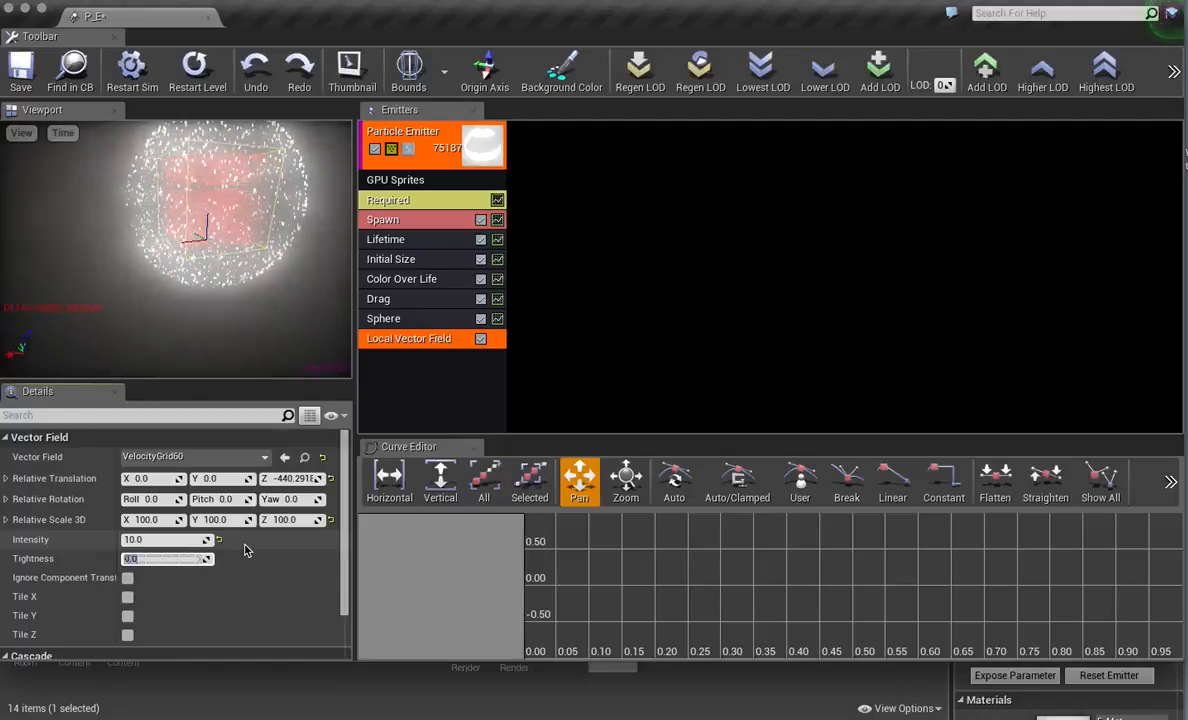
Enlarge the Local Vector Field's relative scale to 200 on X, Y and Z and check the particles in the preview.
click(152, 520)
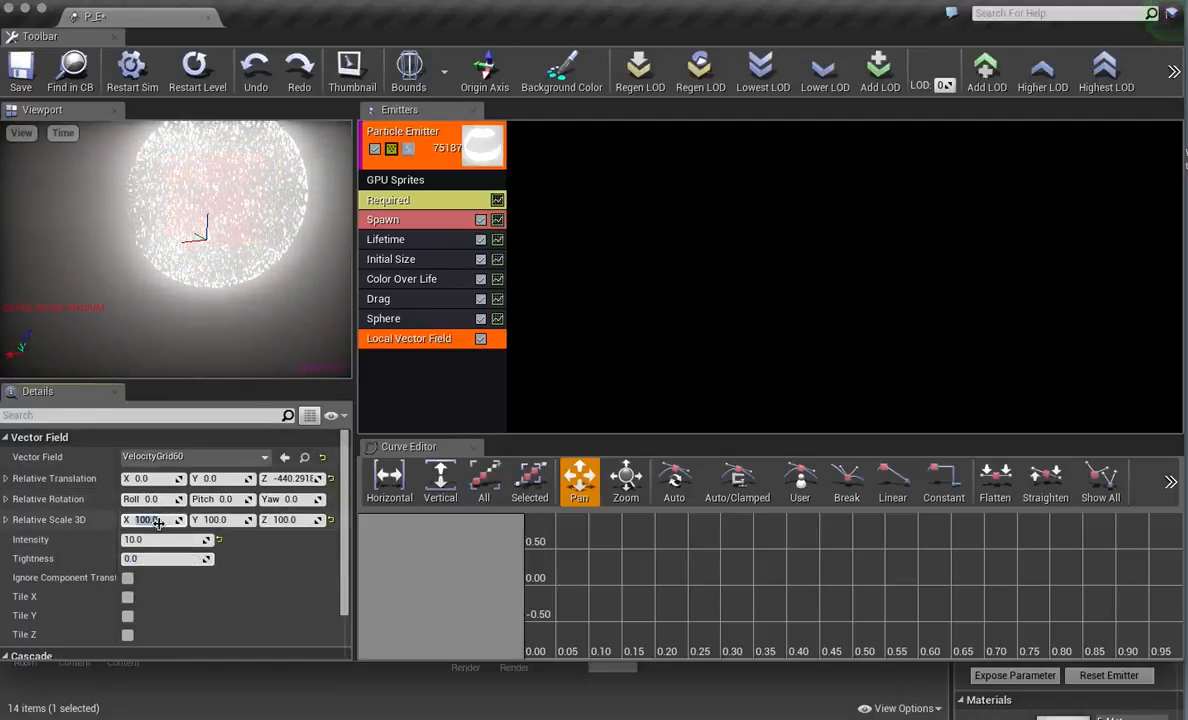
key(Tab)
text(200)
key(Tab)
text(200)
key(Tab)
key(Return)
mouse_move(190, 270)
mouse_down()
mouse_move(186, 195)
mouse_move(195, 262)
mouse_move(170, 264)
mouse_up()
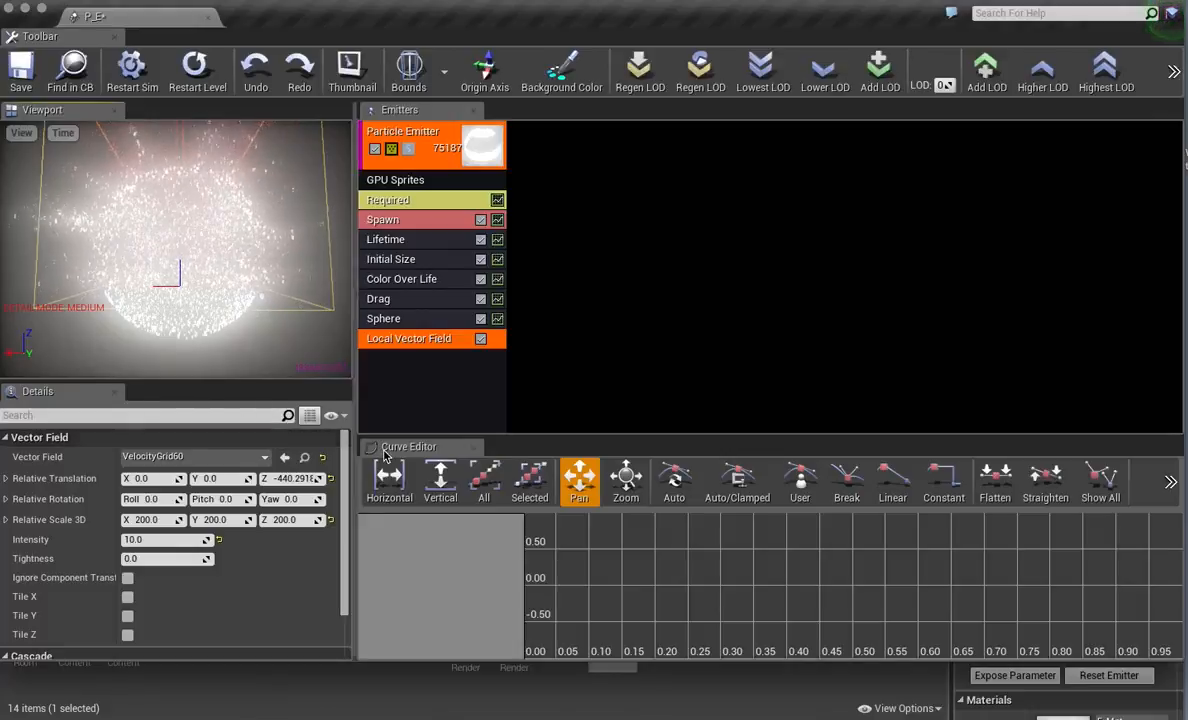
Shift the Local Vector Field's relative Z translation to about -766.
drag(307, 480, 285, 482)
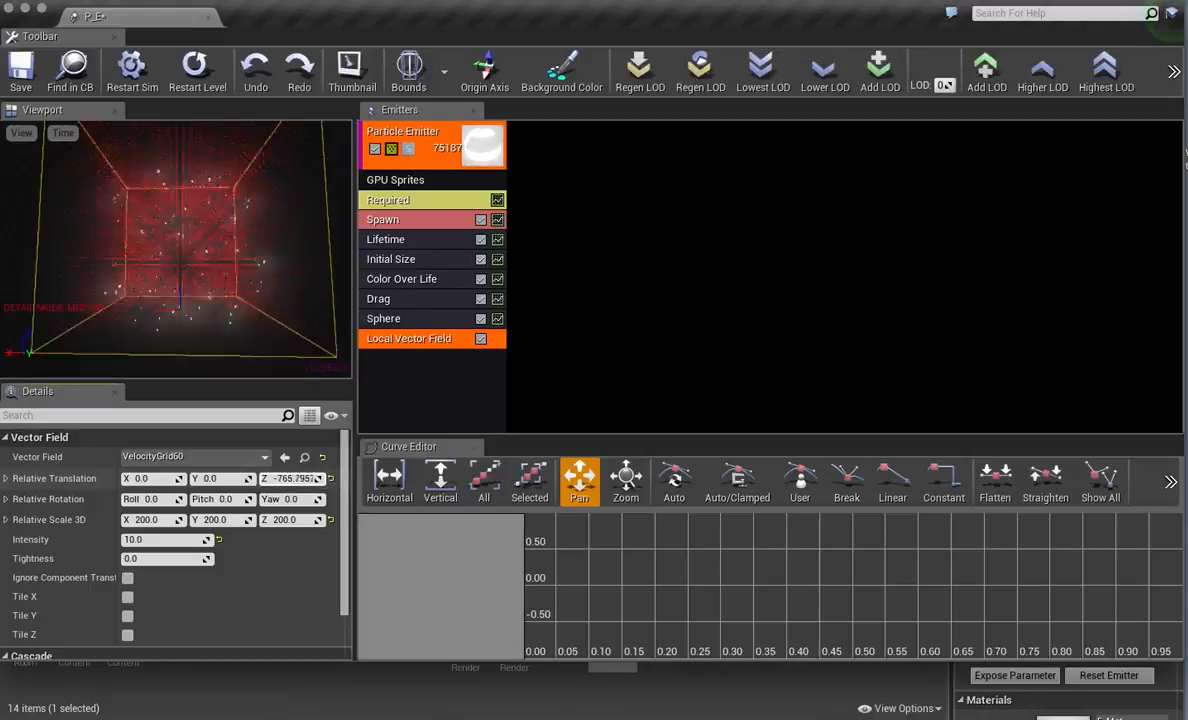
Add a VF Init Rotation module to the P_E particle emitter.
right_click(425, 371)
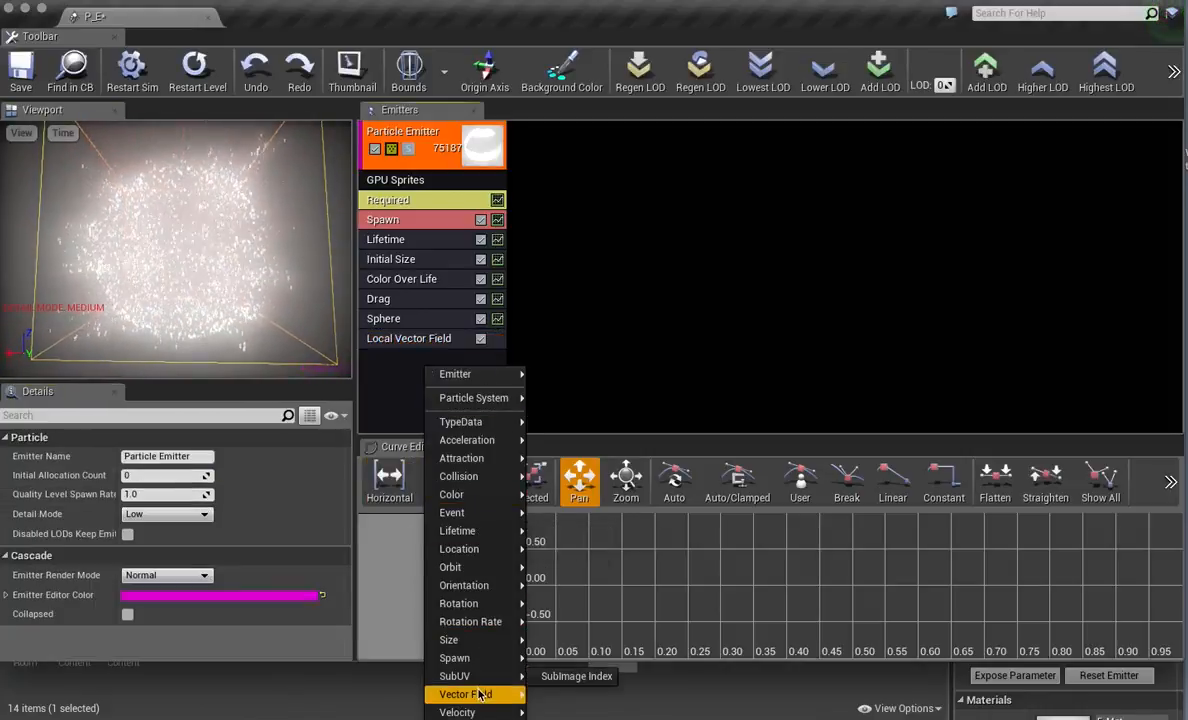
mouse_move(480, 695)
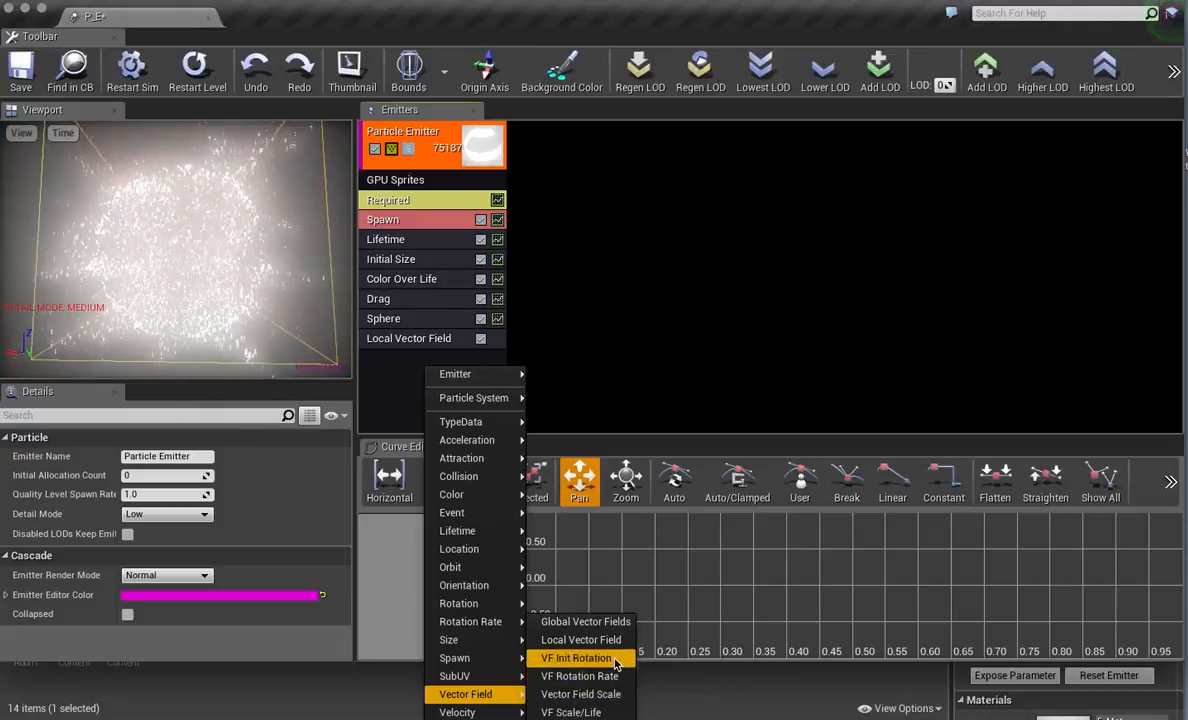
click(576, 658)
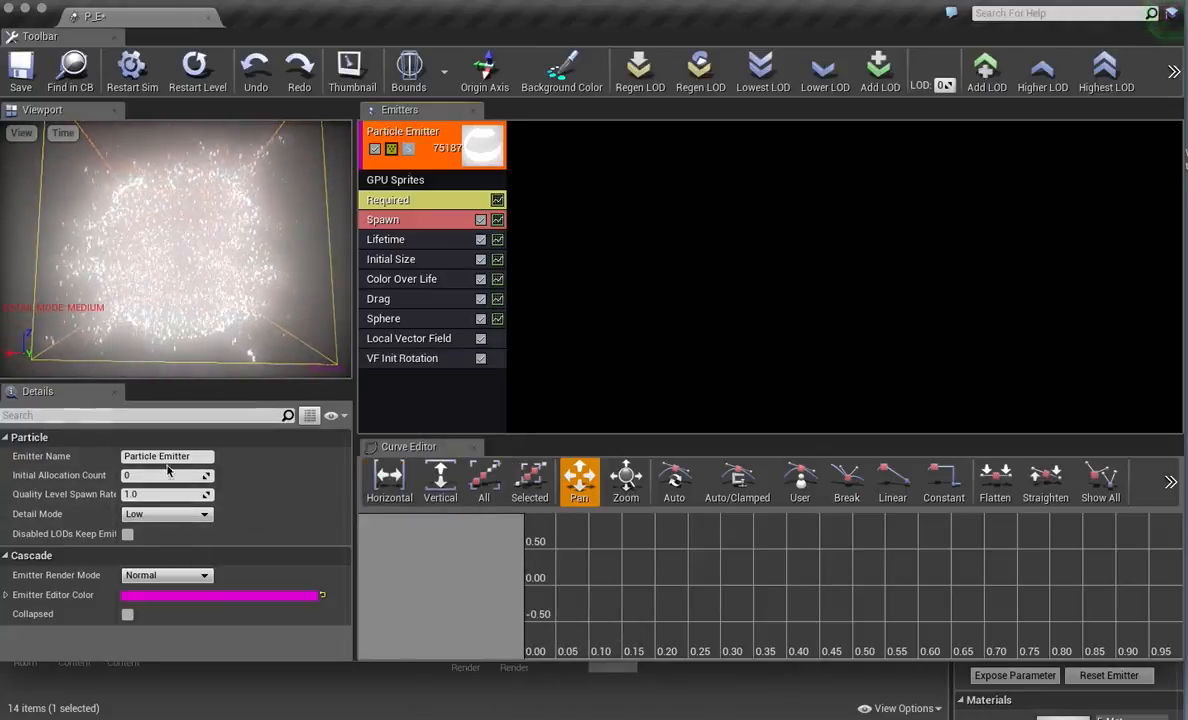
Set VF Init Rotation's maximum Z to 1000 and minimum Z to 100, with minimum Y about 0.50 and maximum Y about 0.55.
click(406, 359)
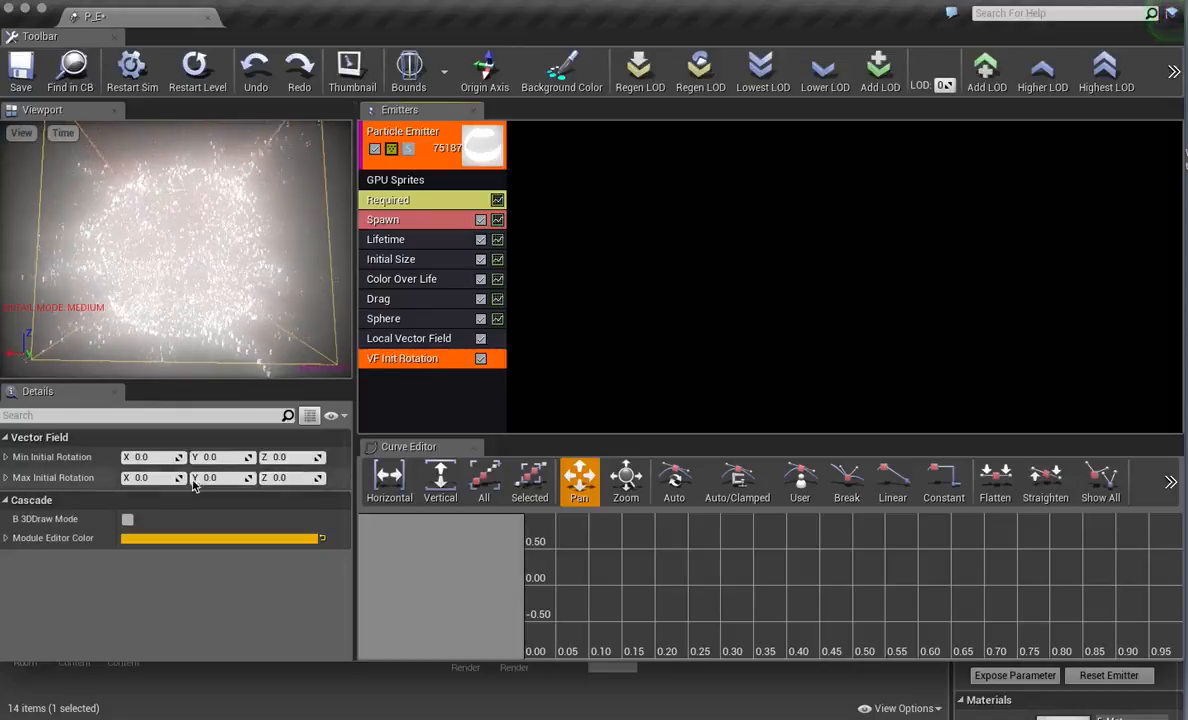
click(279, 479)
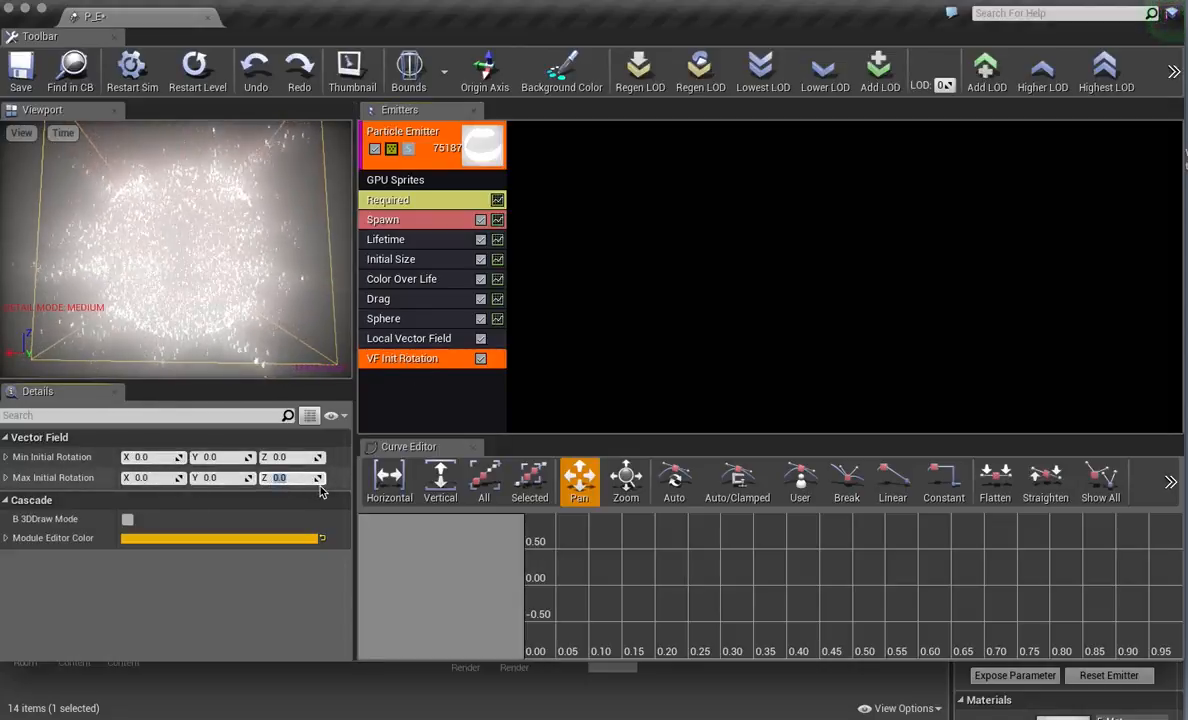
text(10)
key(Return)
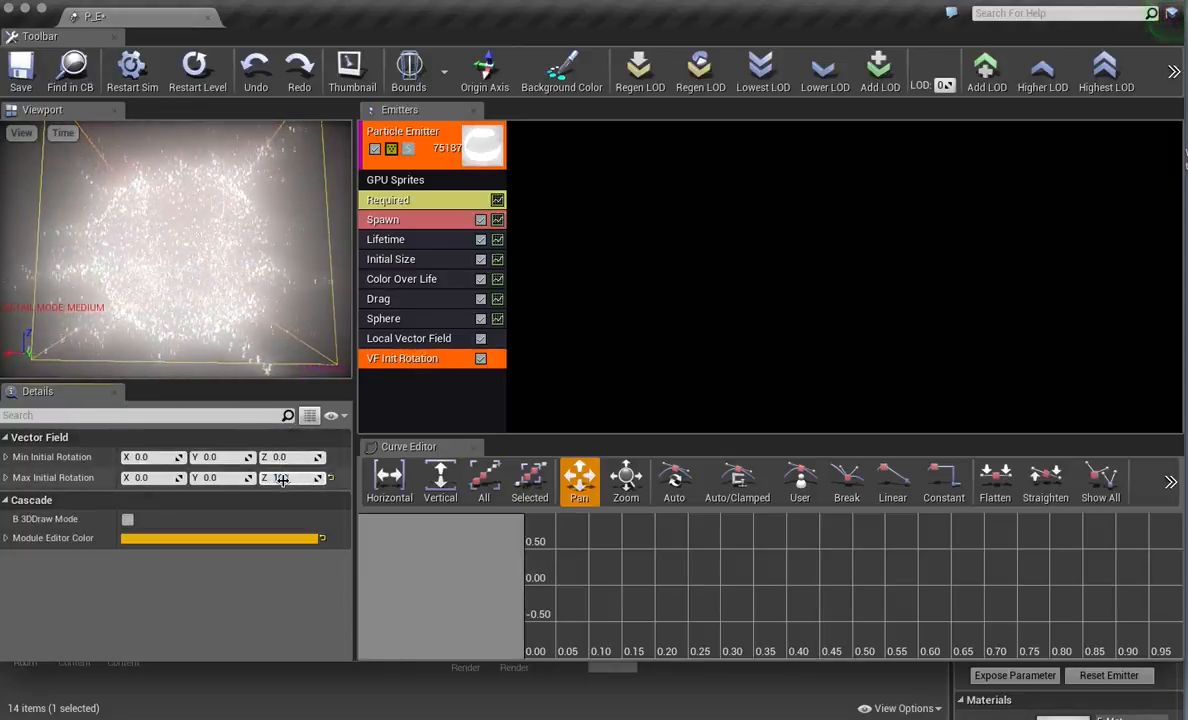
key(Return)
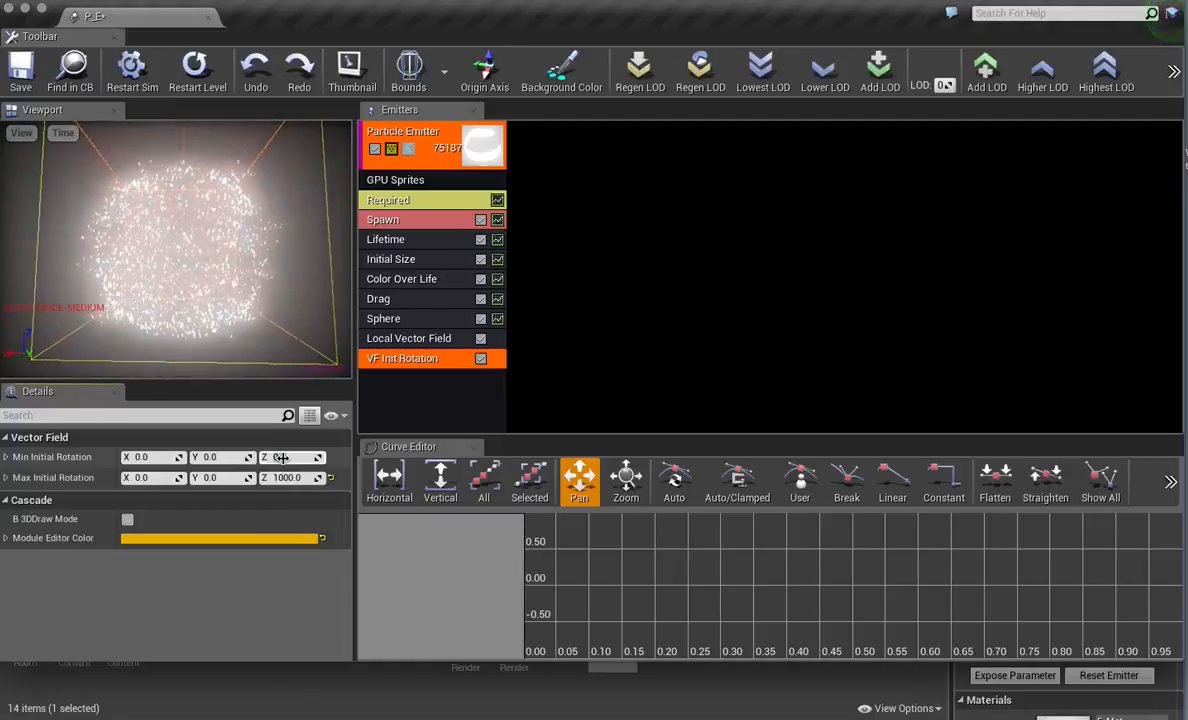
key(Return)
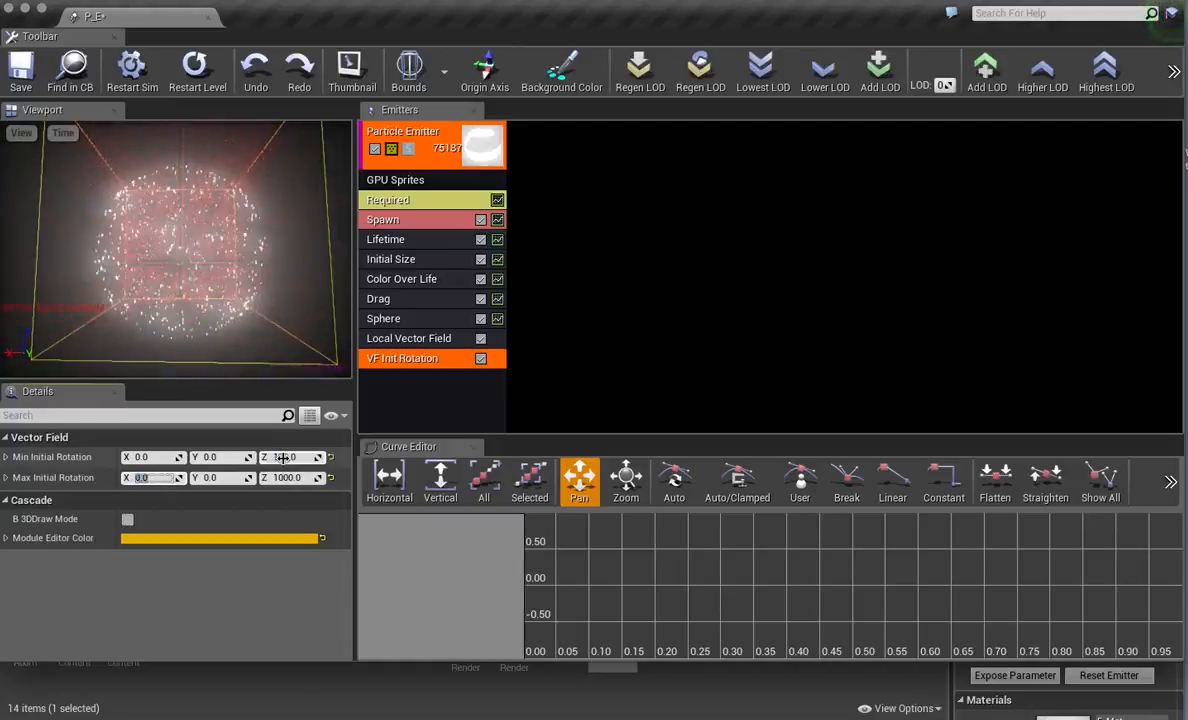
drag(209, 457, 236, 478)
click(210, 478)
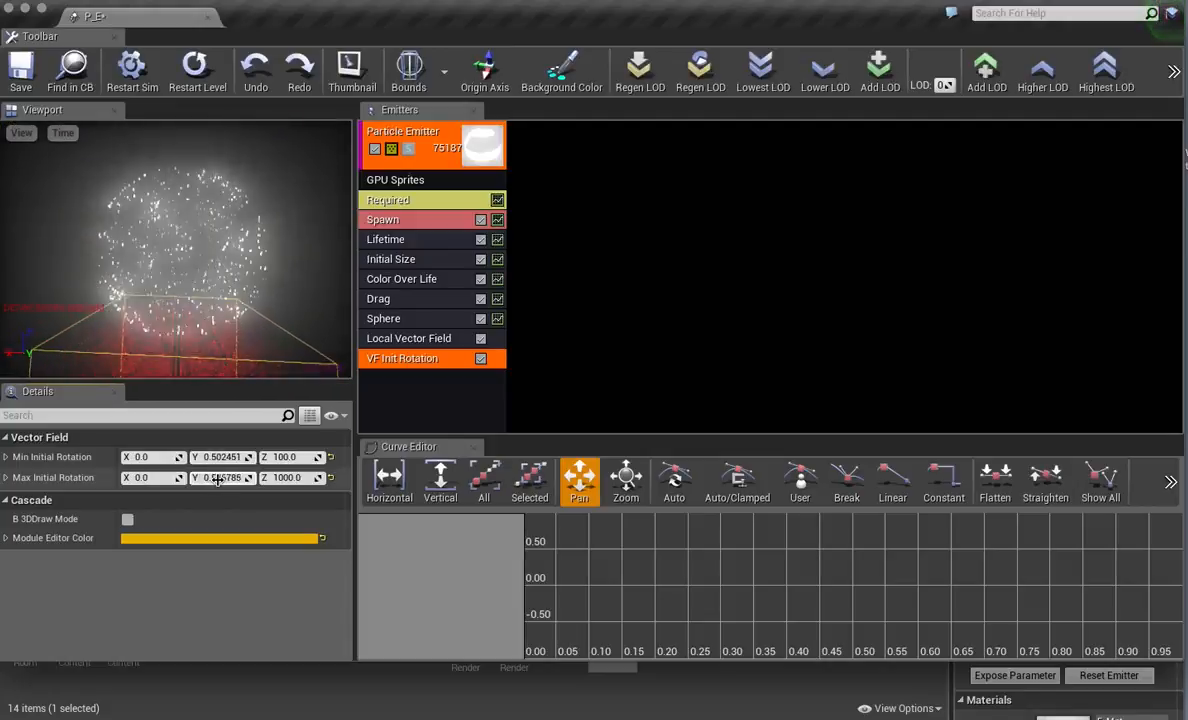
Add a VF Rotation Rate module to the emitter and delete the VF Init Rotation module.
right_click(390, 402)
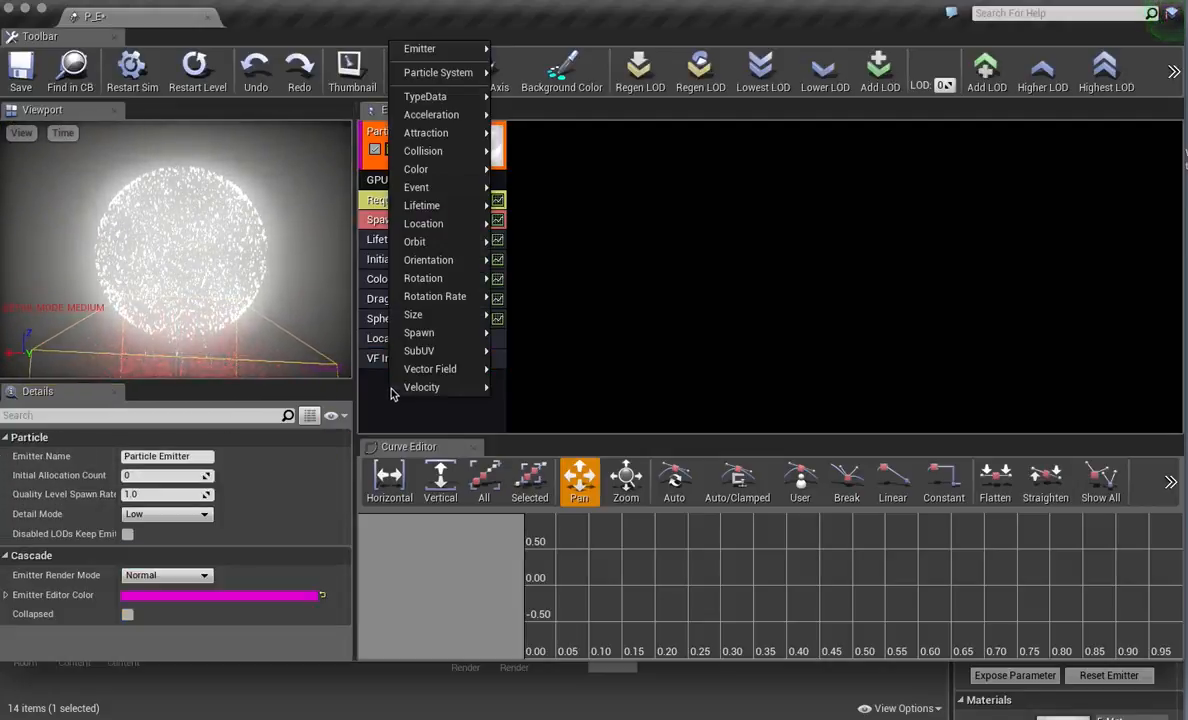
mouse_move(445, 378)
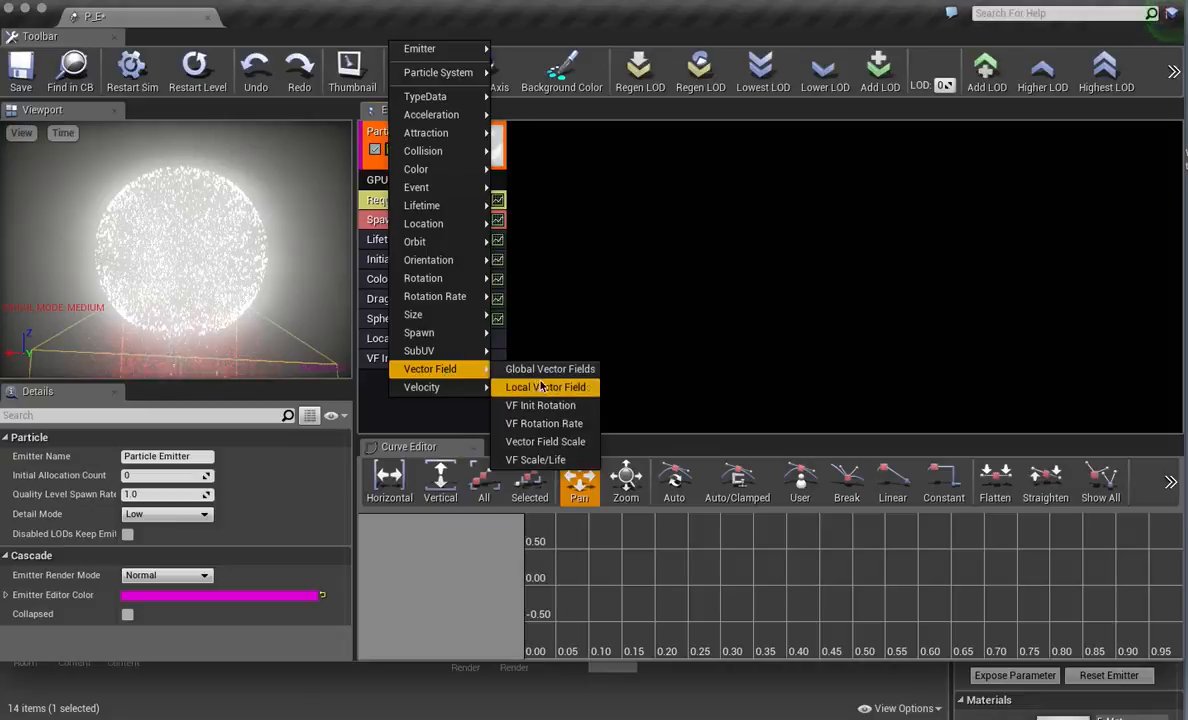
click(575, 423)
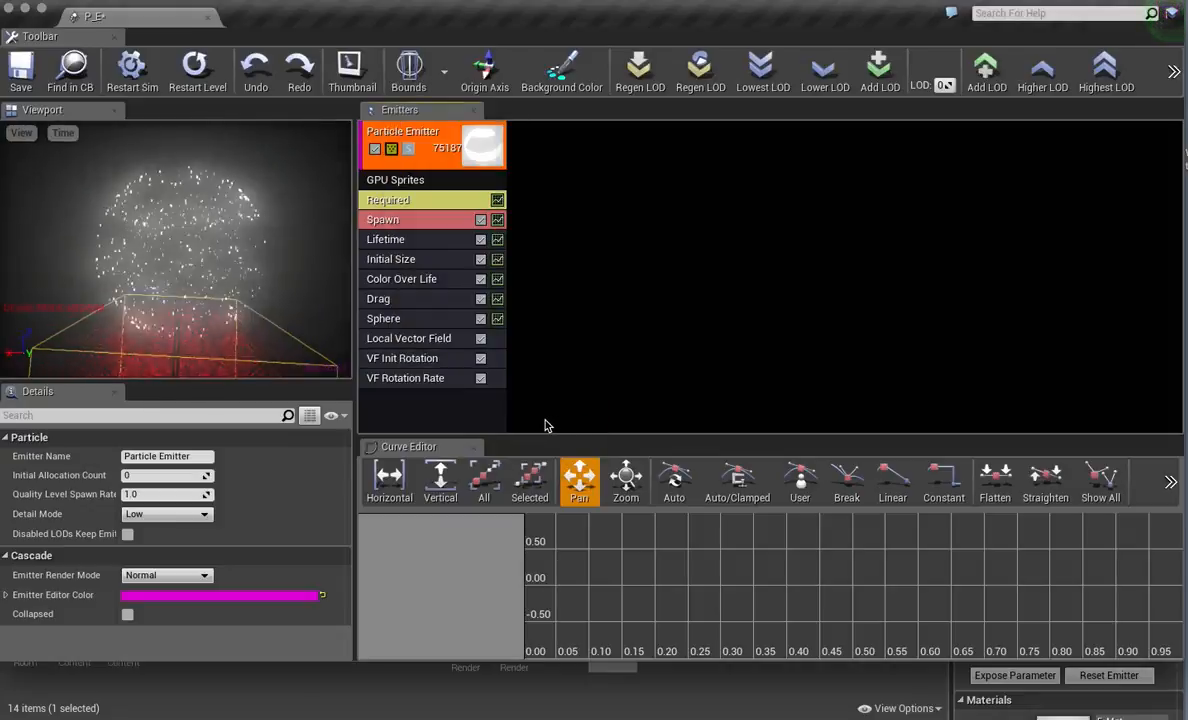
click(420, 364)
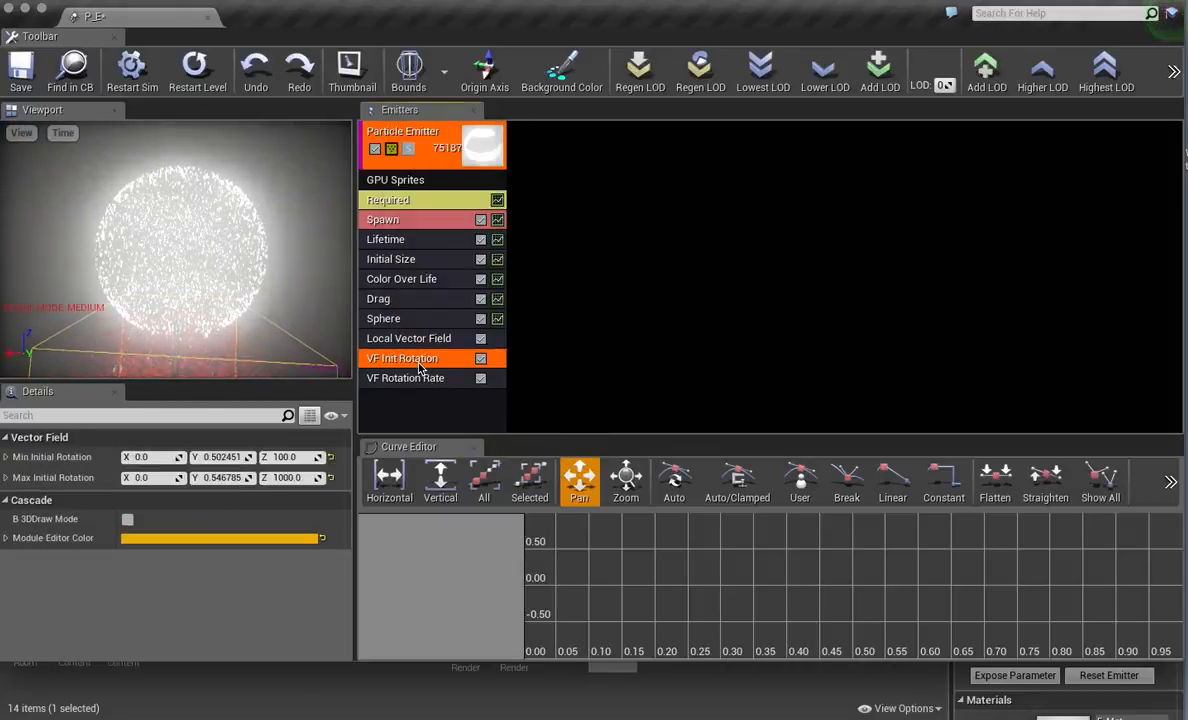
key(Delete)
Try different X values for the VF Rotation Rate module, ending with 0.1.
click(420, 360)
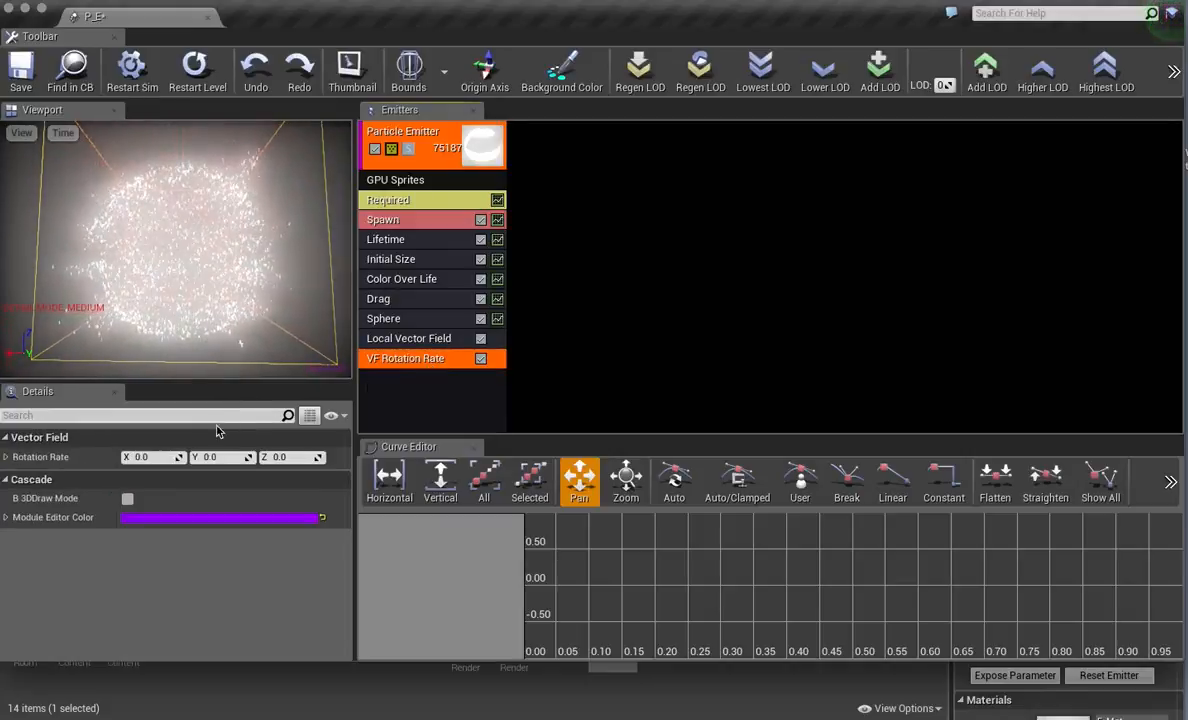
drag(143, 457, 170, 457)
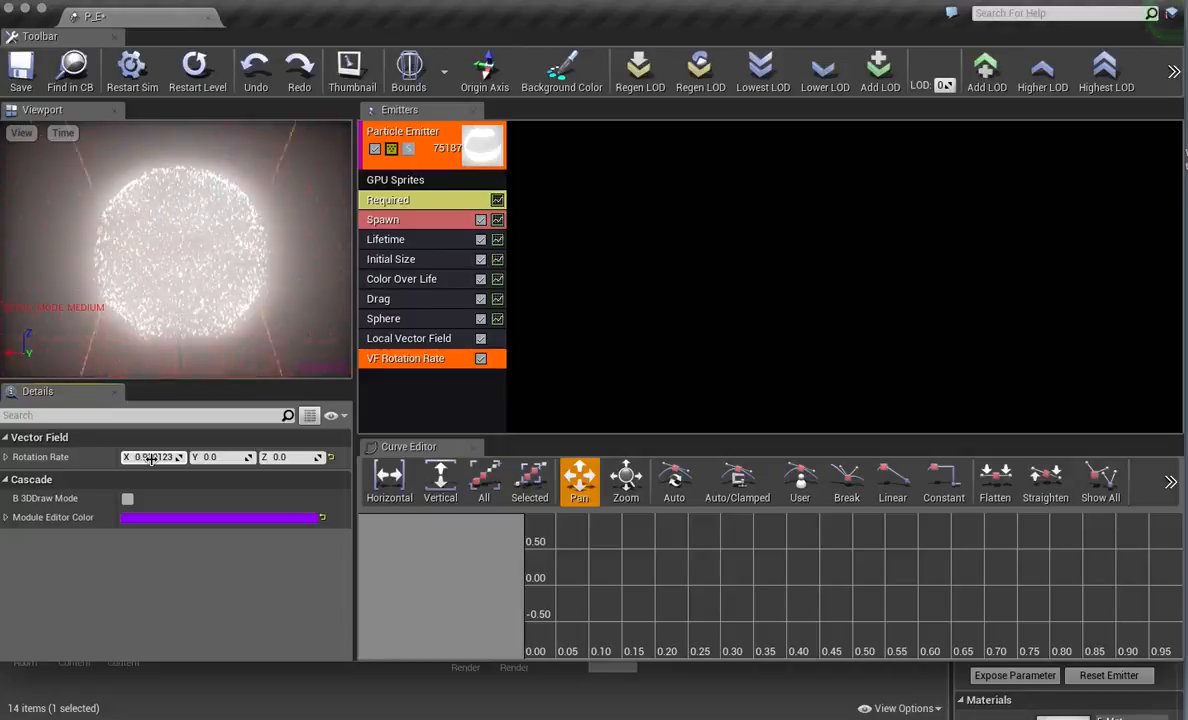
mouse_move(146, 457)
mouse_down()
mouse_move(134, 457)
mouse_move(172, 457)
mouse_move(130, 457)
mouse_up()
click(160, 457)
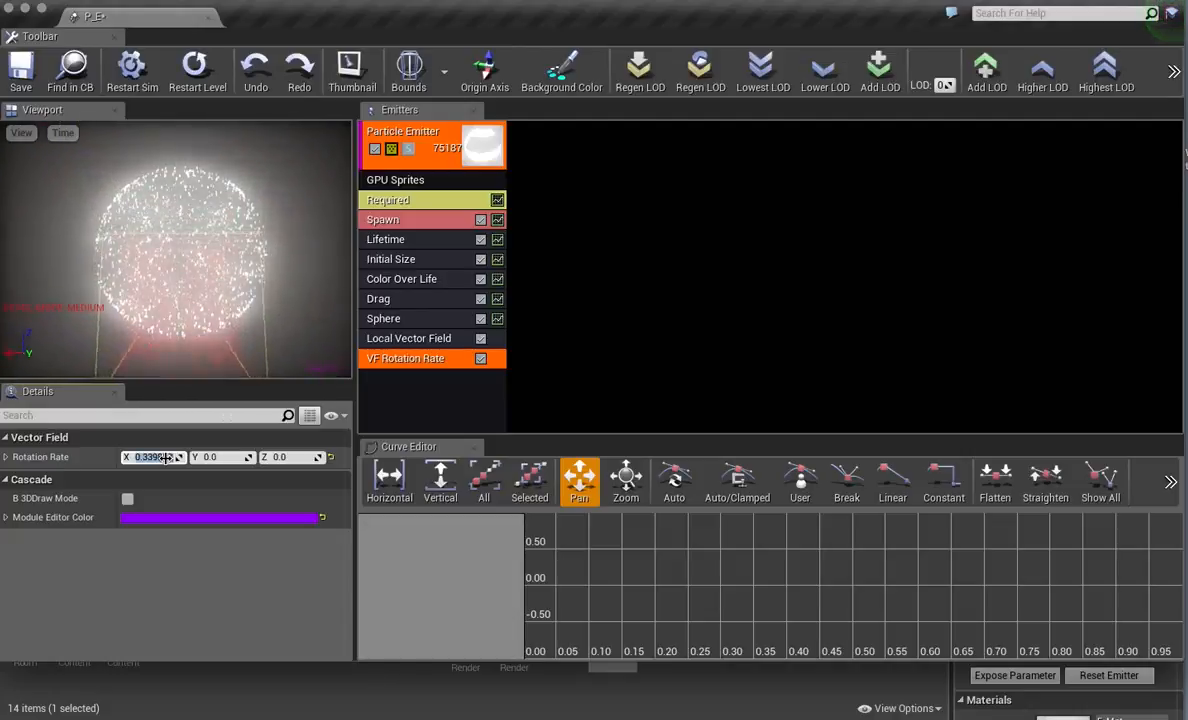
text(0.1)
key(Tab)
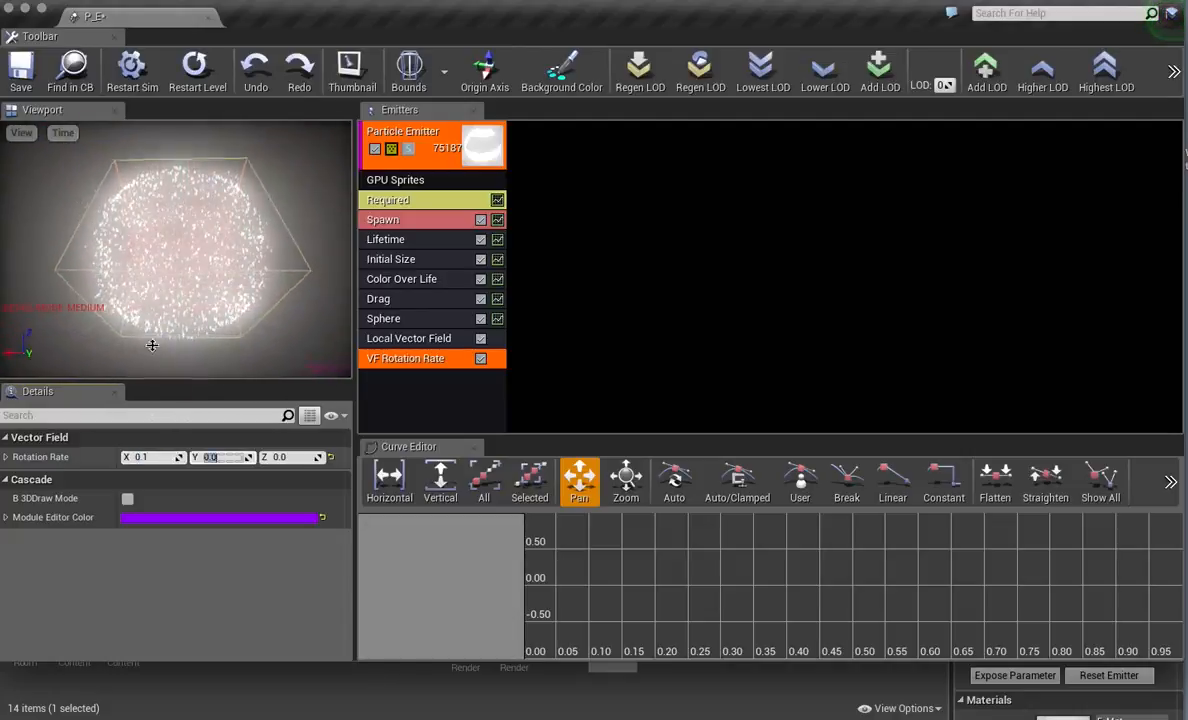
Set the vector field rotation rate to X 0.01, Y 0.01 and Z -0.01, and examine the particle motion in the preview.
text(0.01)
key(Tab)
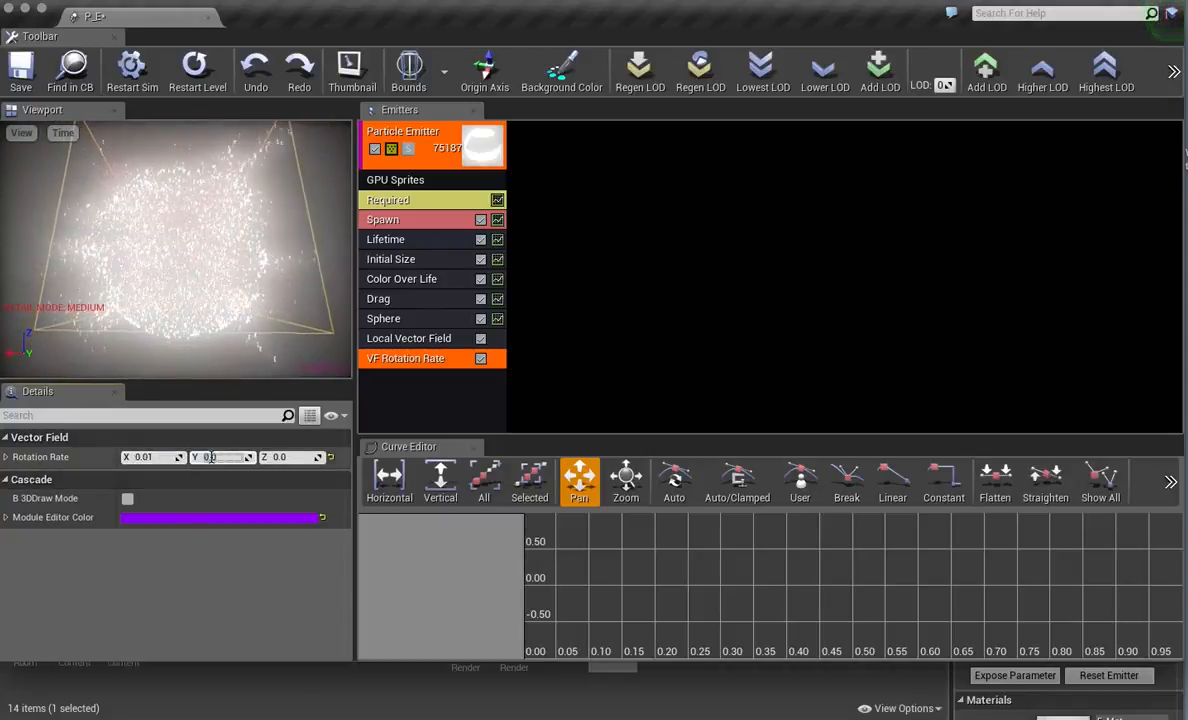
text(01)
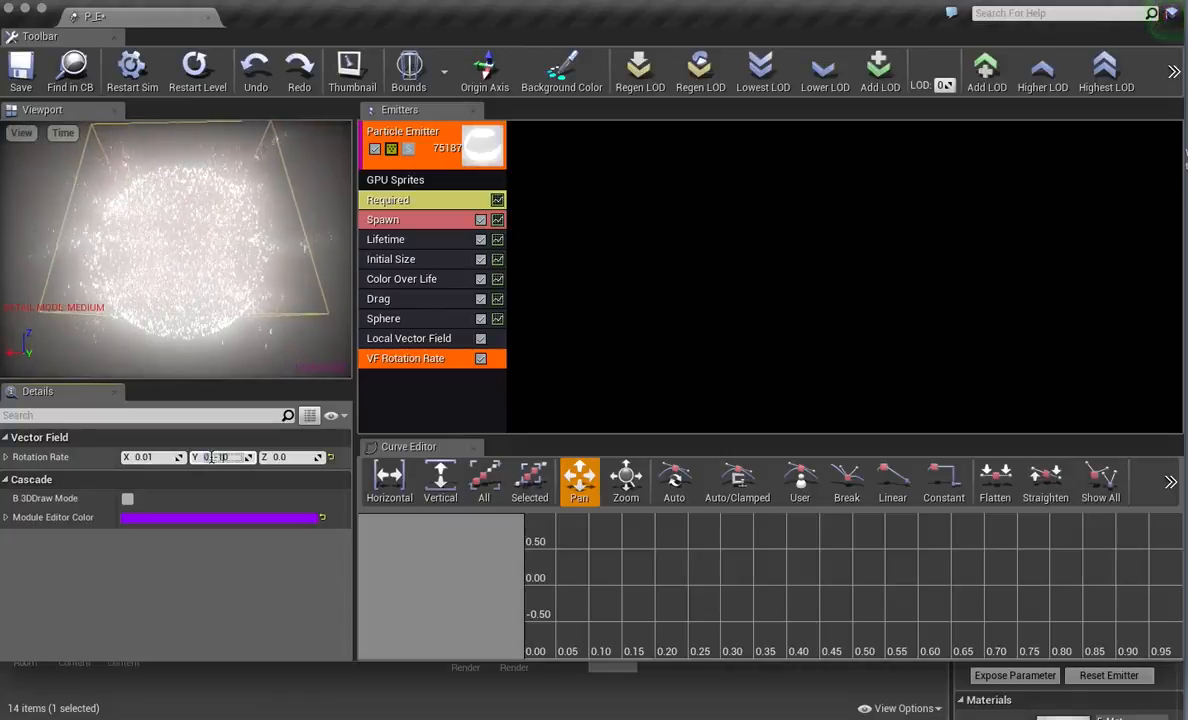
key(Tab)
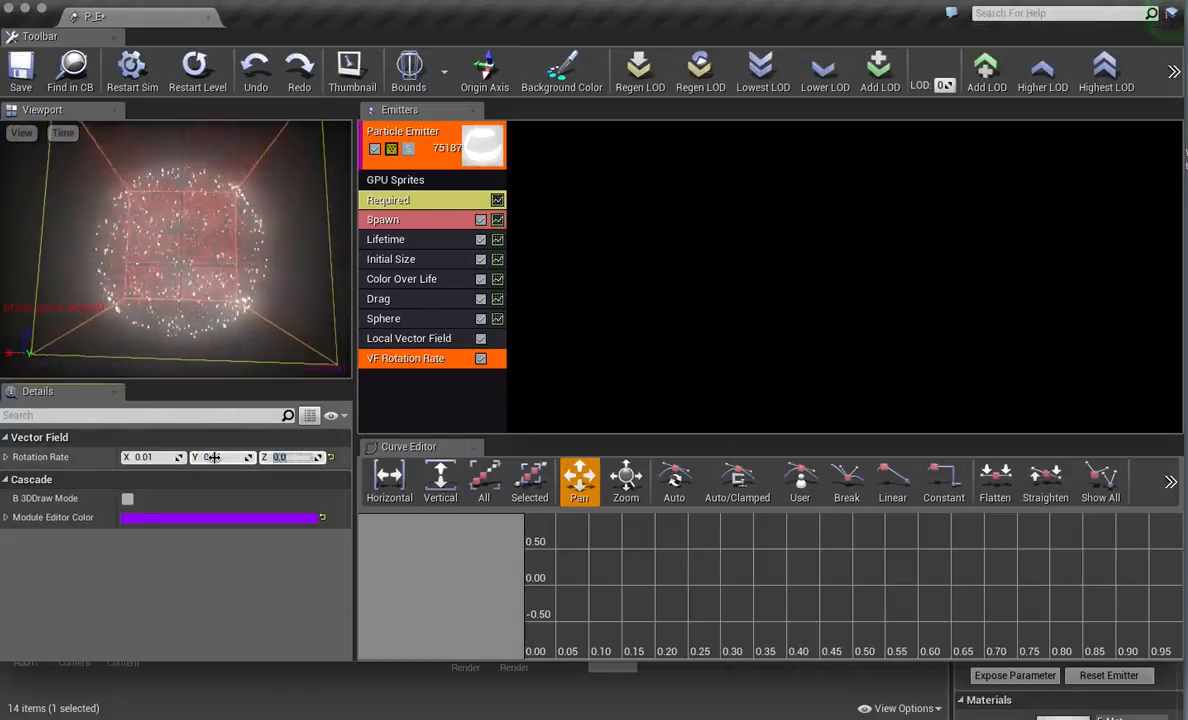
drag(154, 326, 290, 290)
drag(180, 299, 190, 297)
drag(280, 281, 268, 334)
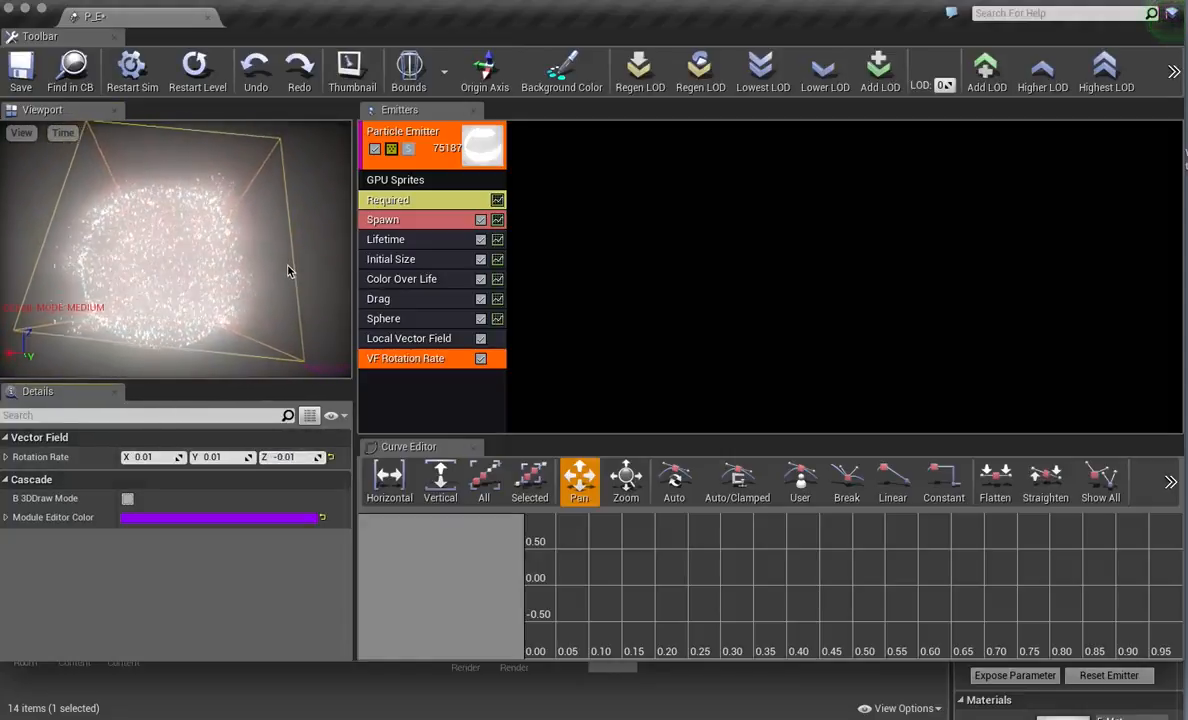
Turn off vector field display in the particle preview.
click(22, 133)
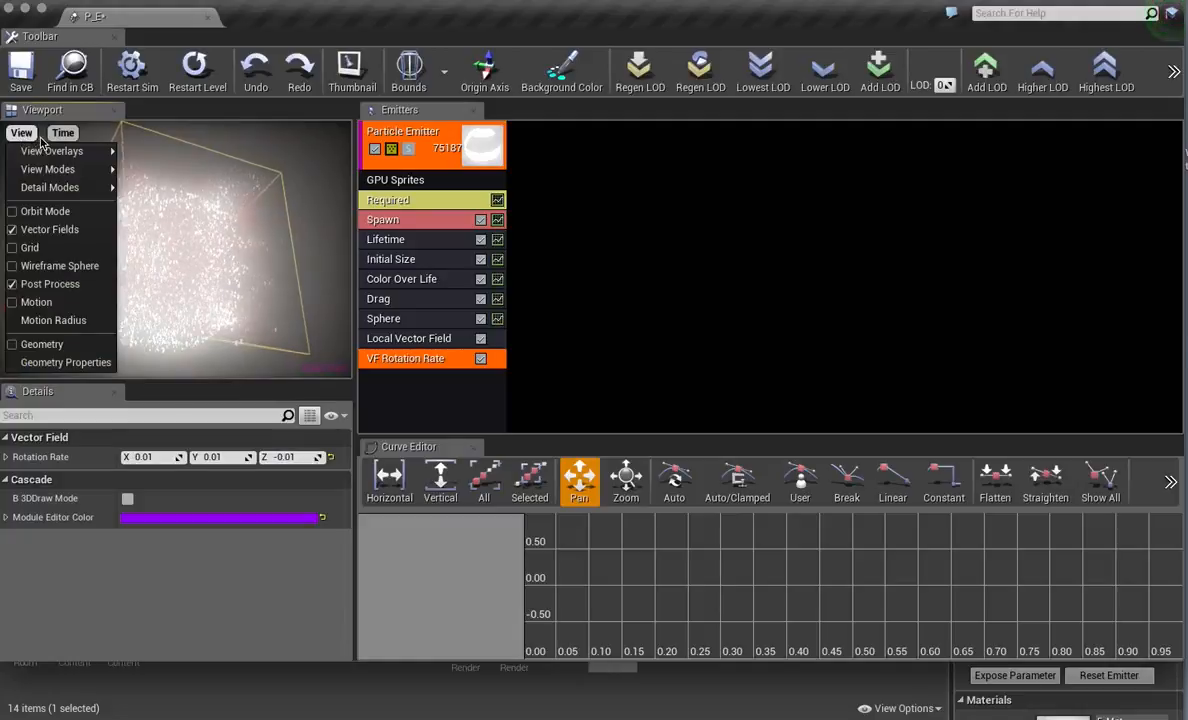
click(50, 229)
right_drag(222, 293, 232, 258)
Set the vector field rotation rate to 0.1 on X, Y and Z.
click(162, 456)
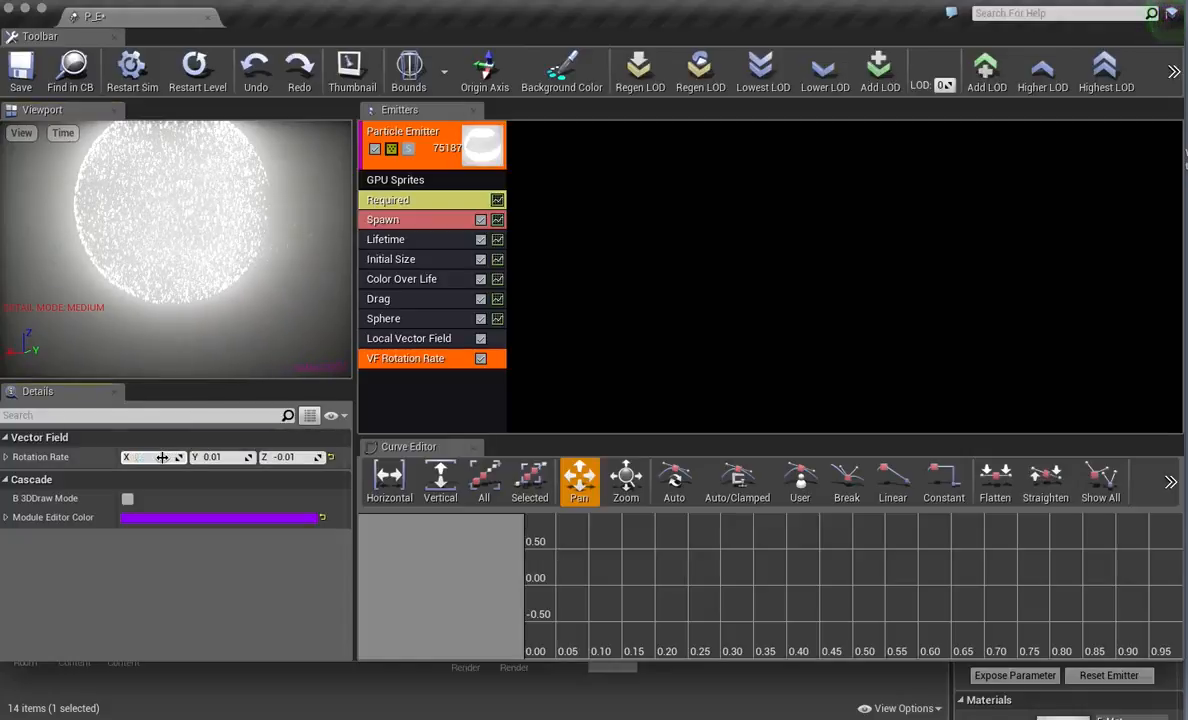
key(Tab)
text(0.1)
key(Tab)
text(0.1)
key(Return)
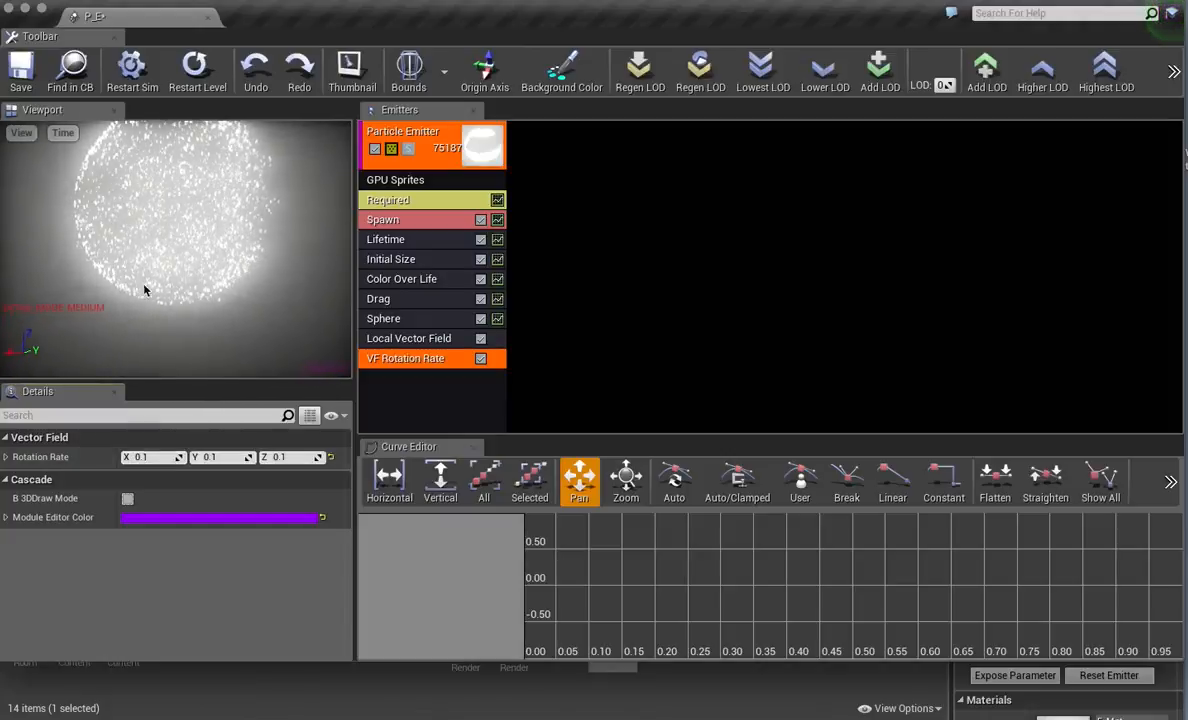
Inspect the particles up close in the preview, save P_E and close its editor to view the effect in the level.
right_drag(255, 281, 222, 246)
drag(222, 246, 208, 208)
drag(252, 281, 232, 280)
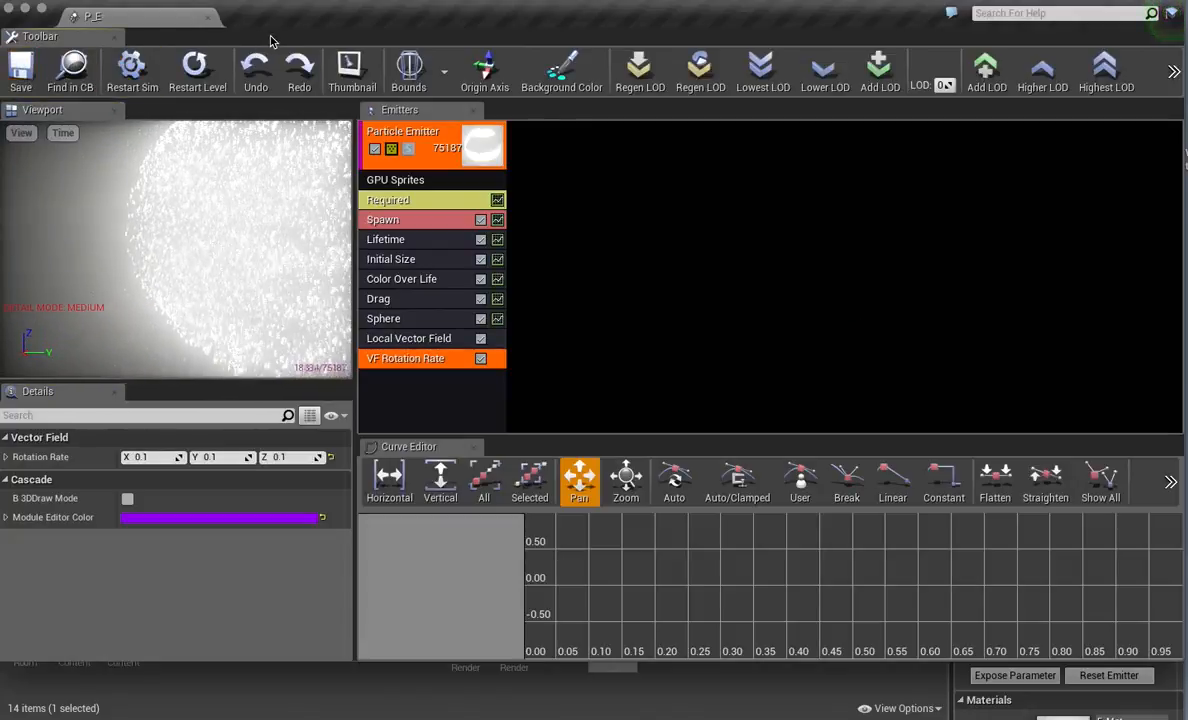
click(207, 17)
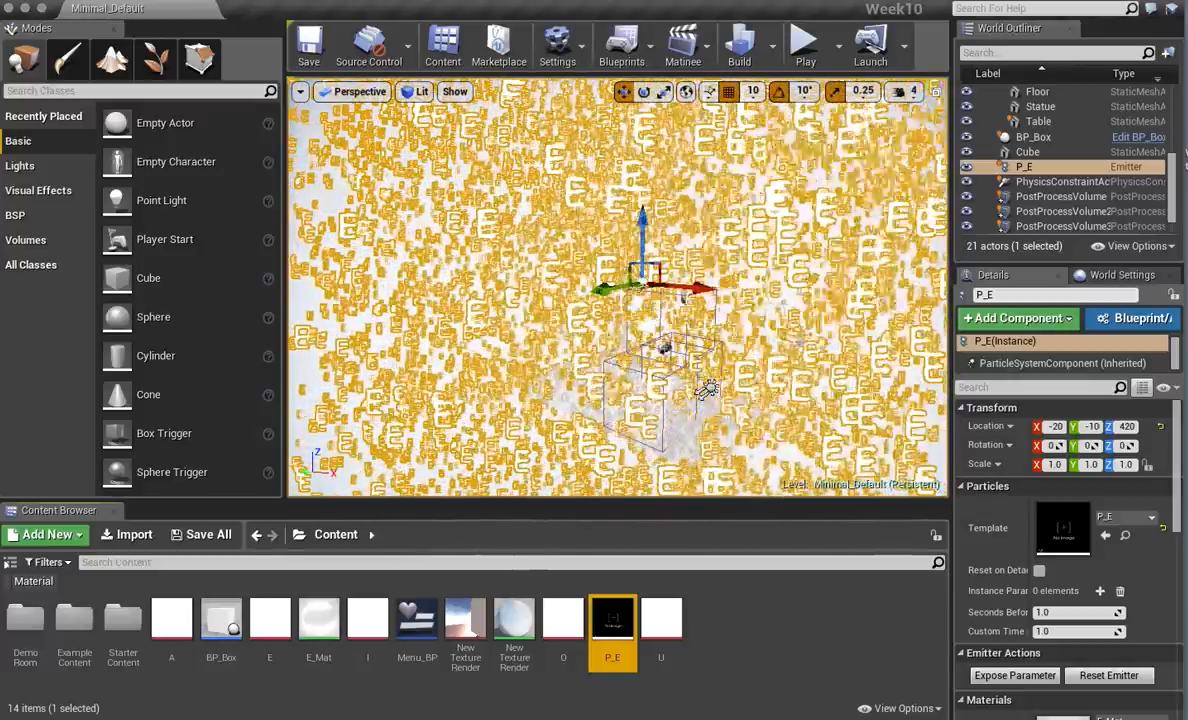
Reopen the P_E particle system and set its constant spawn rate to 100.
double_click(618, 618)
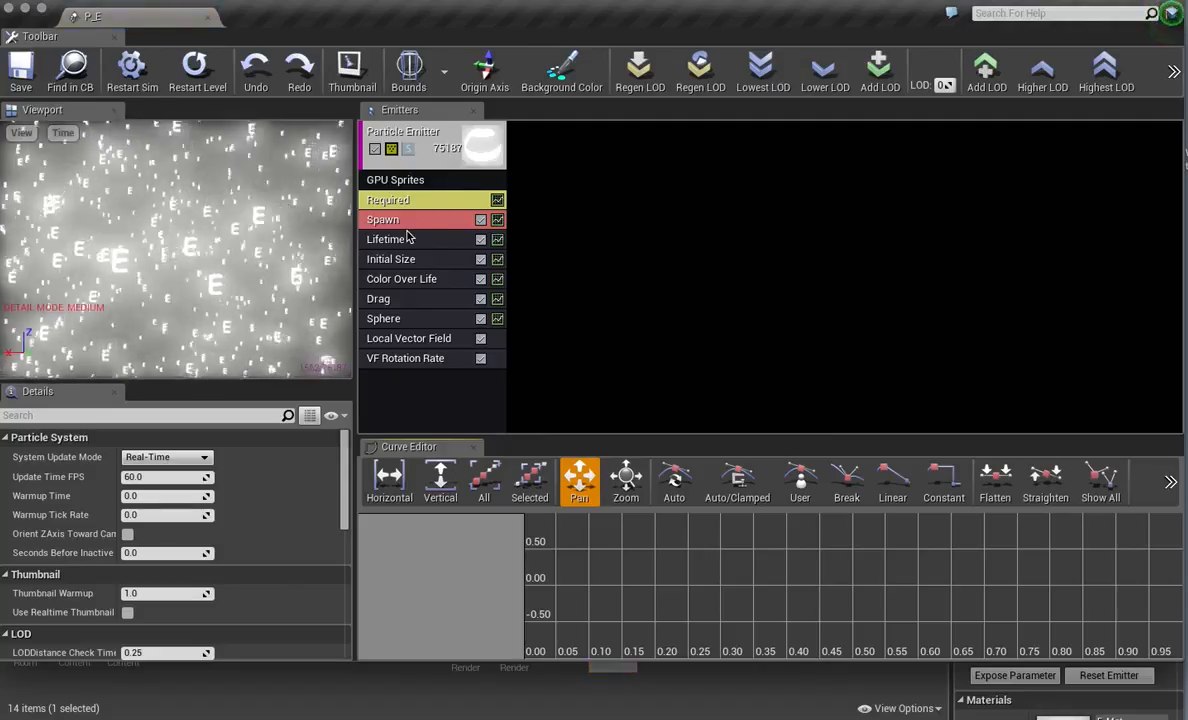
click(417, 224)
click(131, 495)
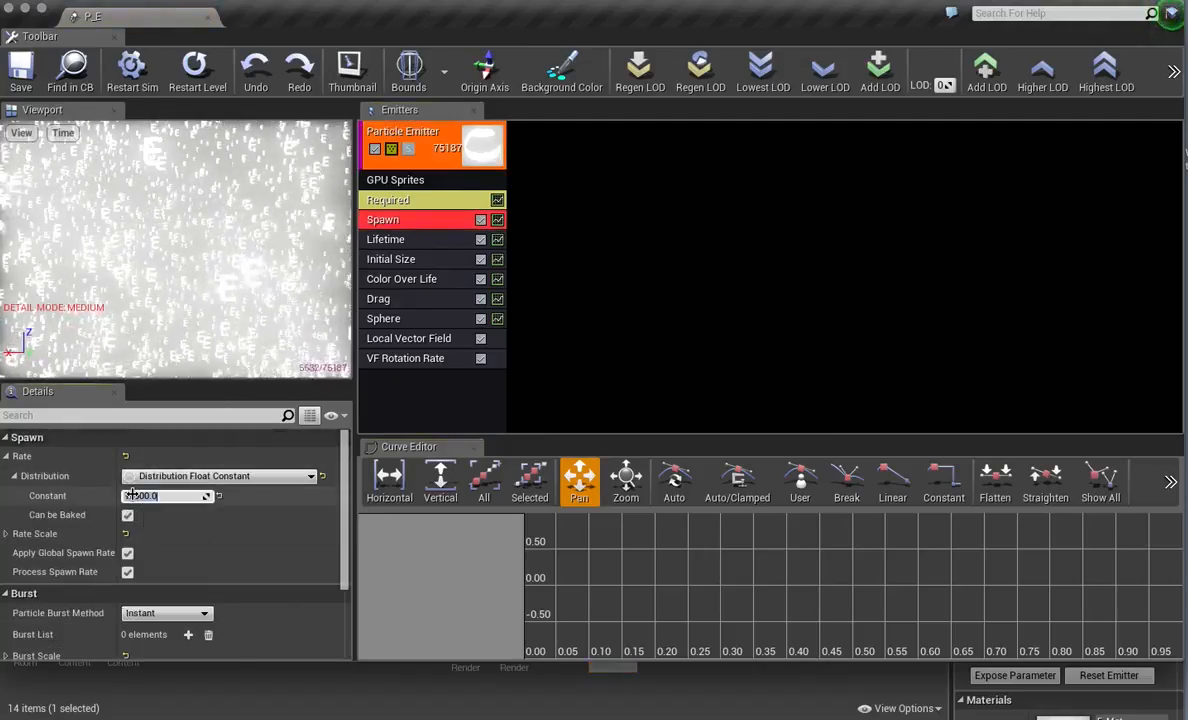
text(100)
key(Return)
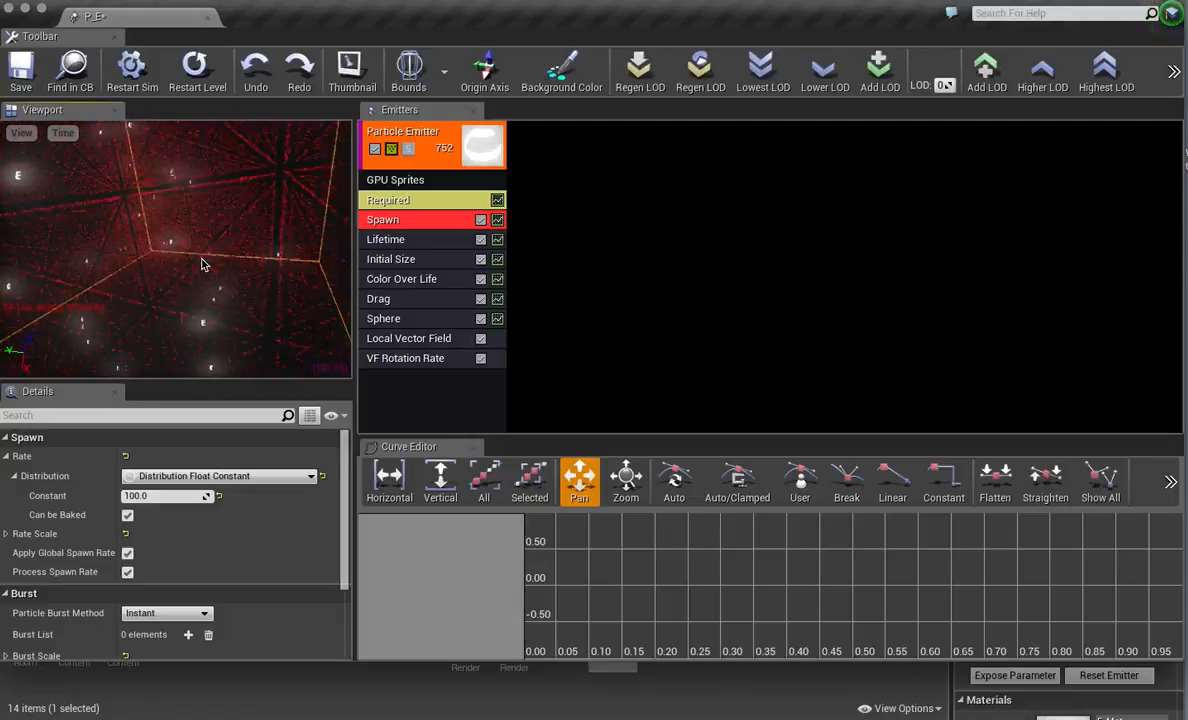
Delete the VF Rotation Rate module from the emitter and examine the sparse particles moving through the vector field.
click(418, 358)
key(Delete)
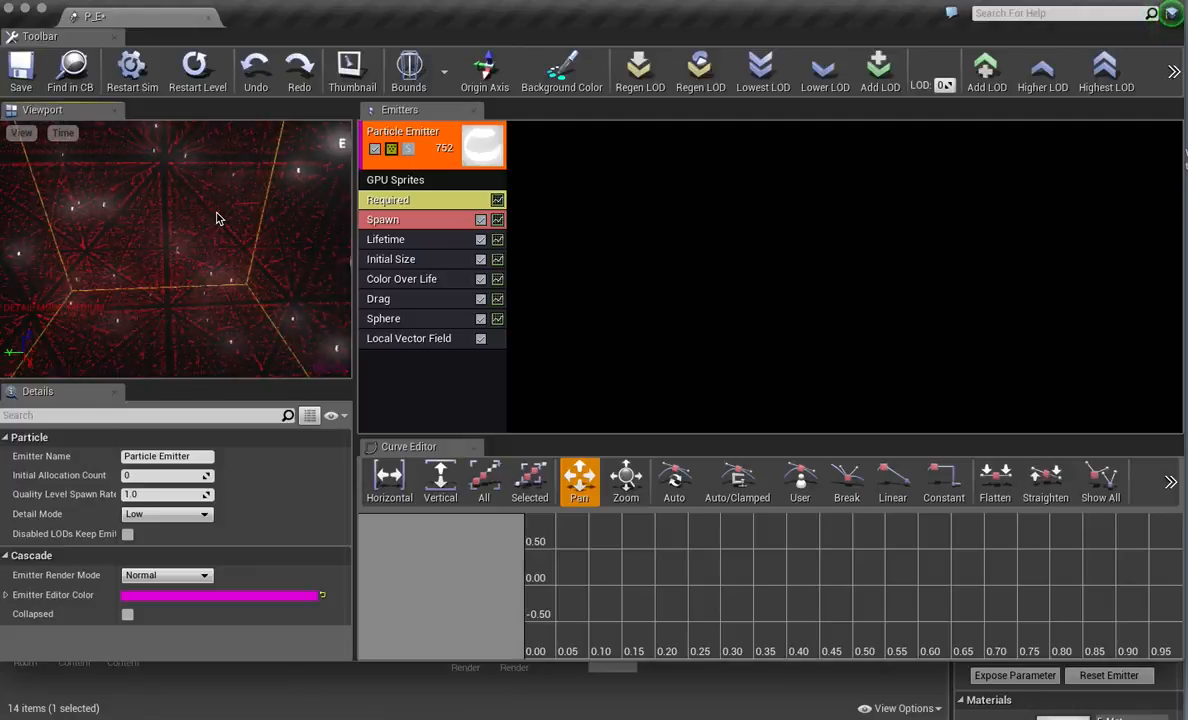
right_drag(215, 217, 201, 195)
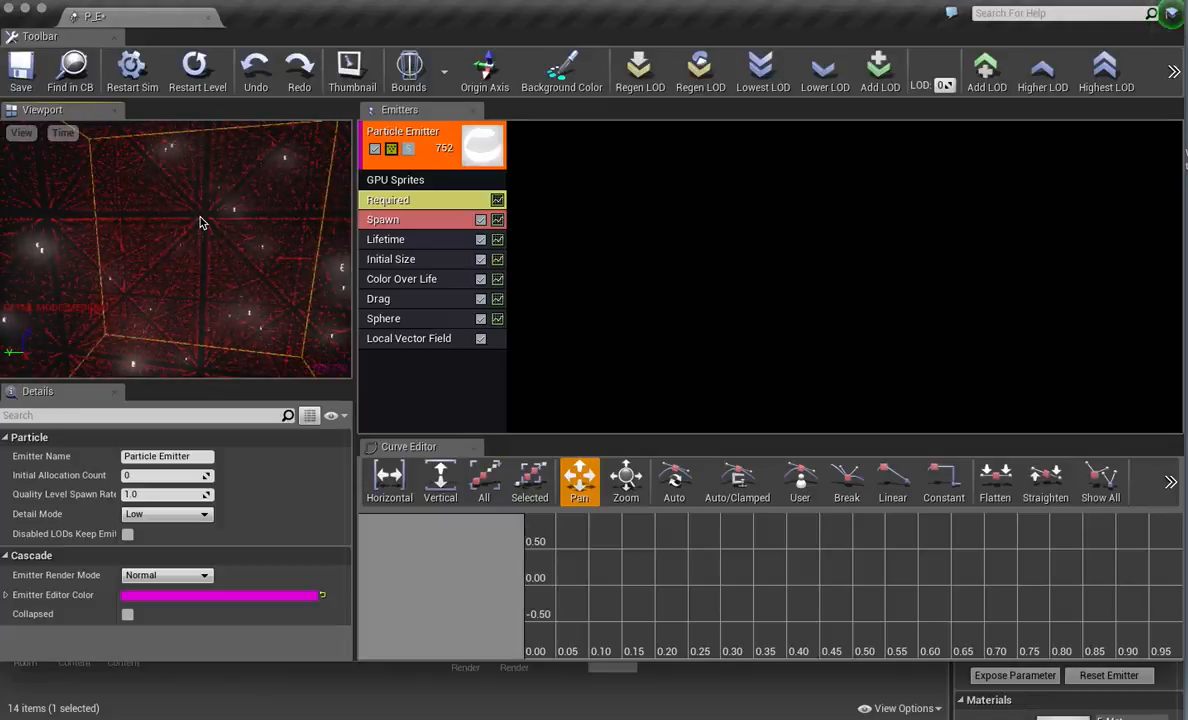
right_click(432, 113)
click(615, 212)
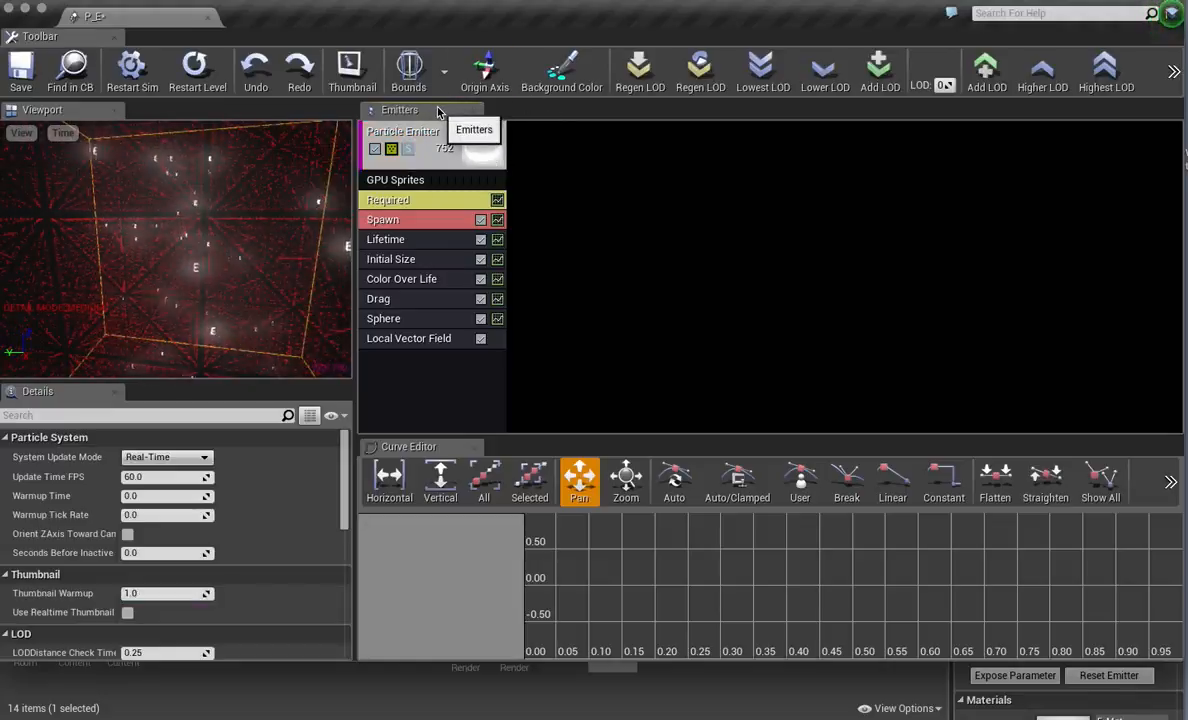
right_click(437, 111)
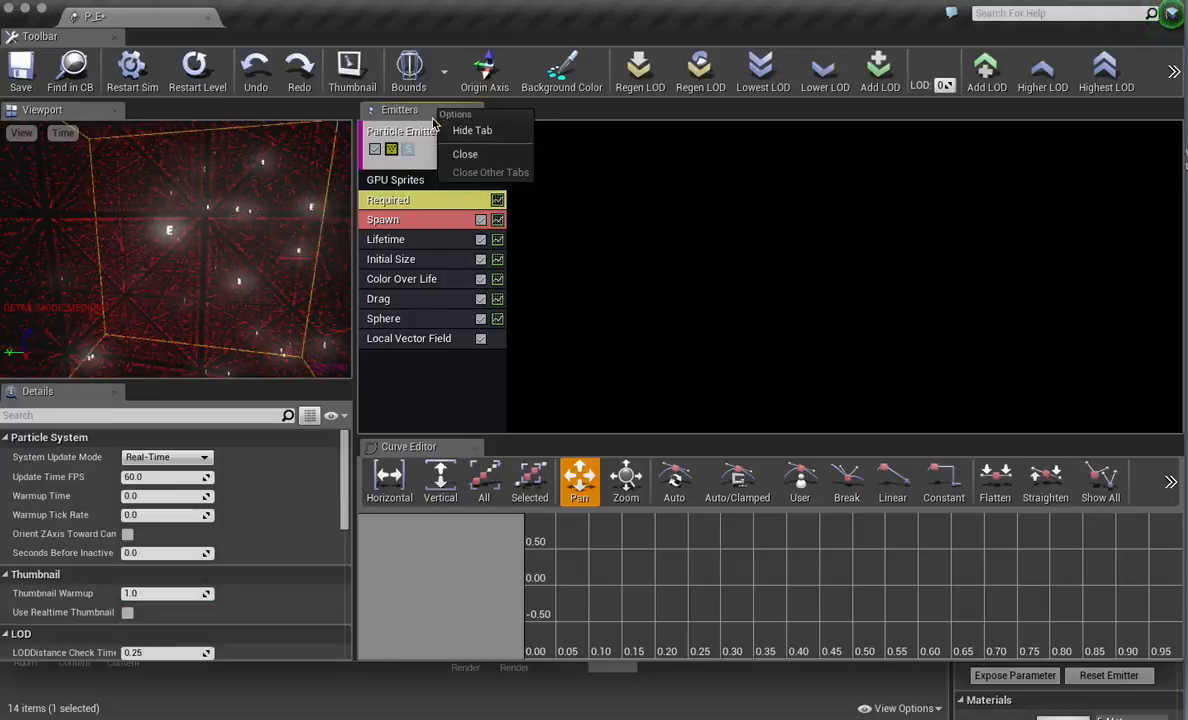
click(421, 118)
click(143, 0)
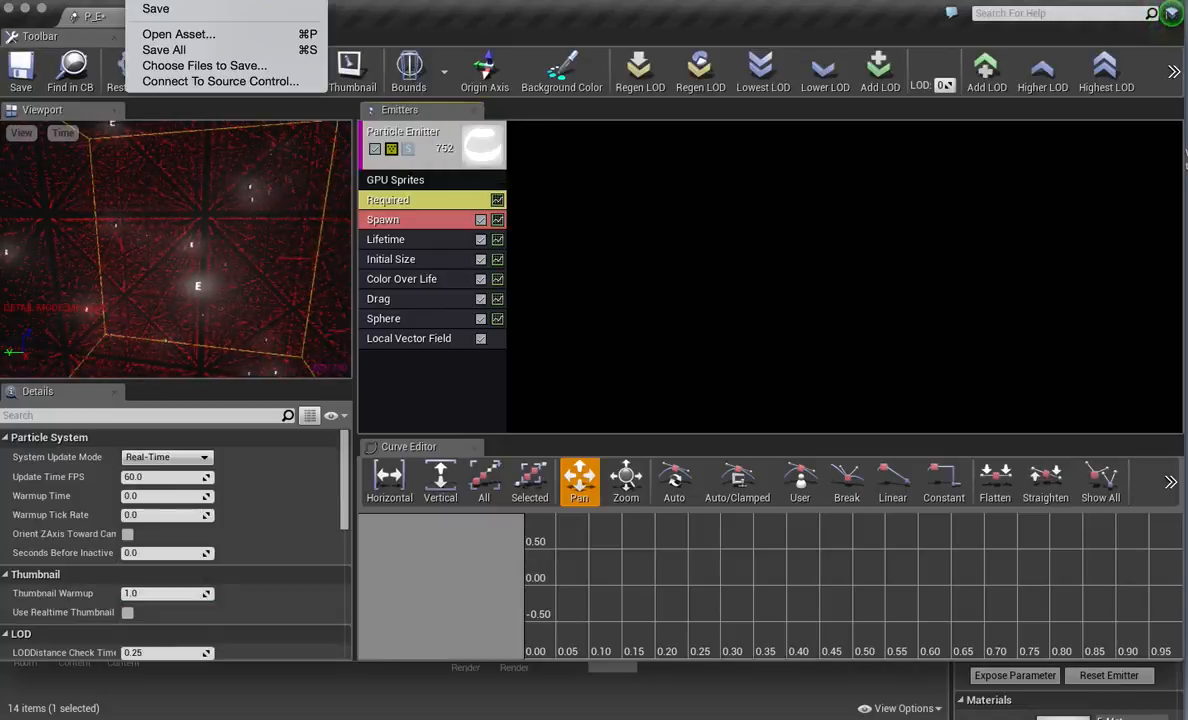
Close the P_E particle system editor and quit the Week10 project editor.
mouse_move(178, 0)
click(441, 119)
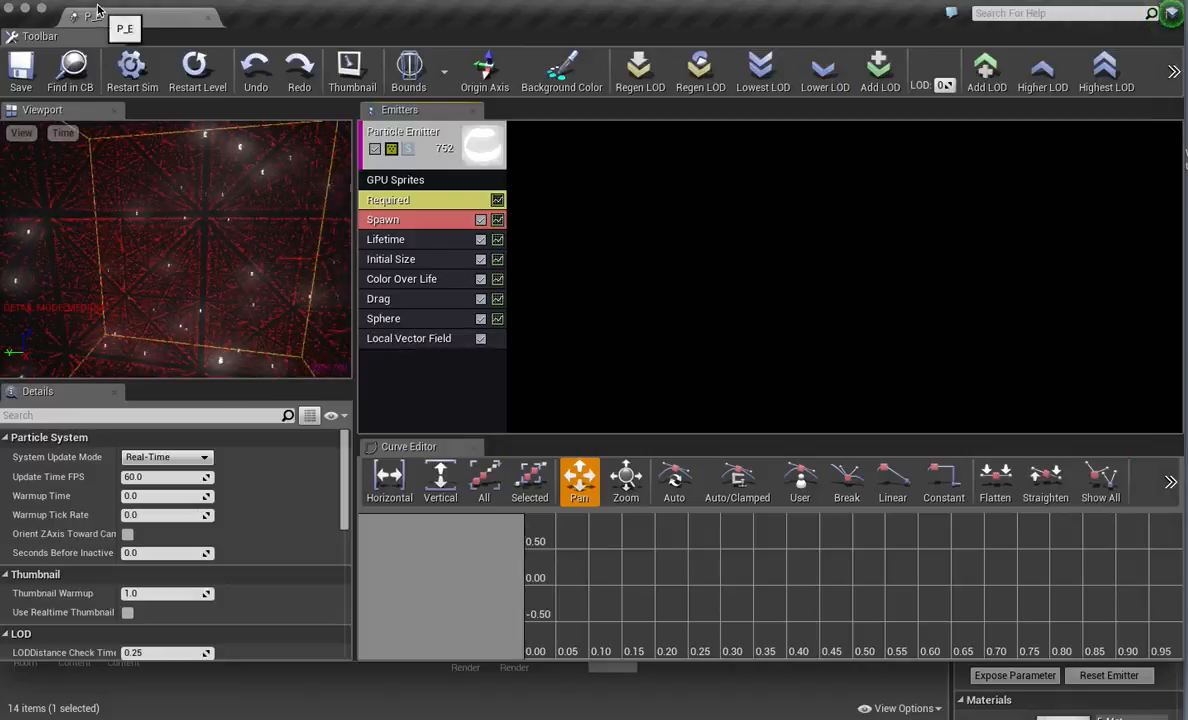
click(9, 8)
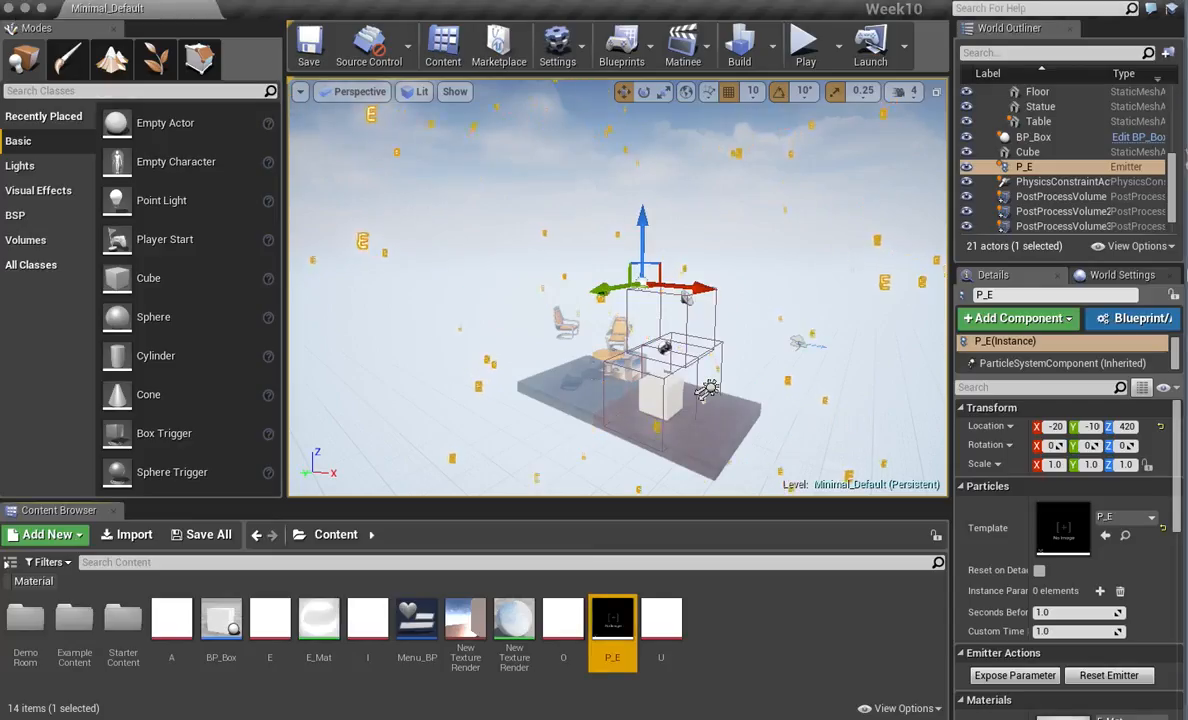
click(11, 8)
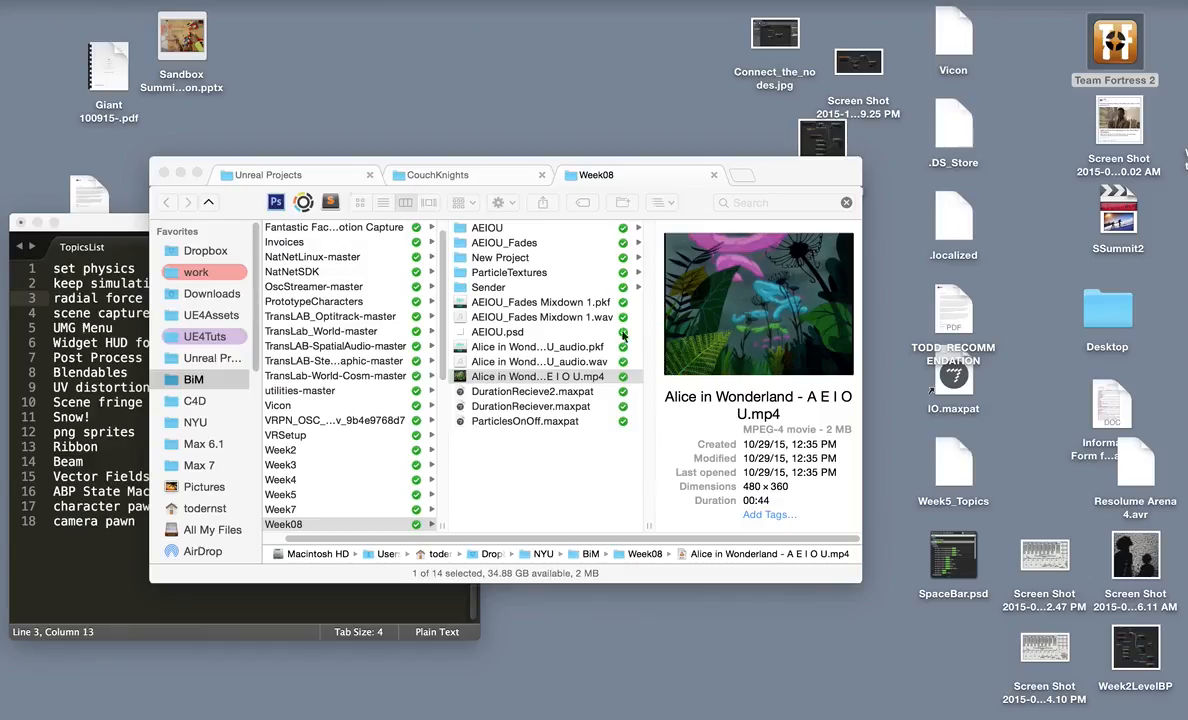
Switch to the Epic Games Launcher and open the ContentExamples project.
mouse_move(1160, 348)
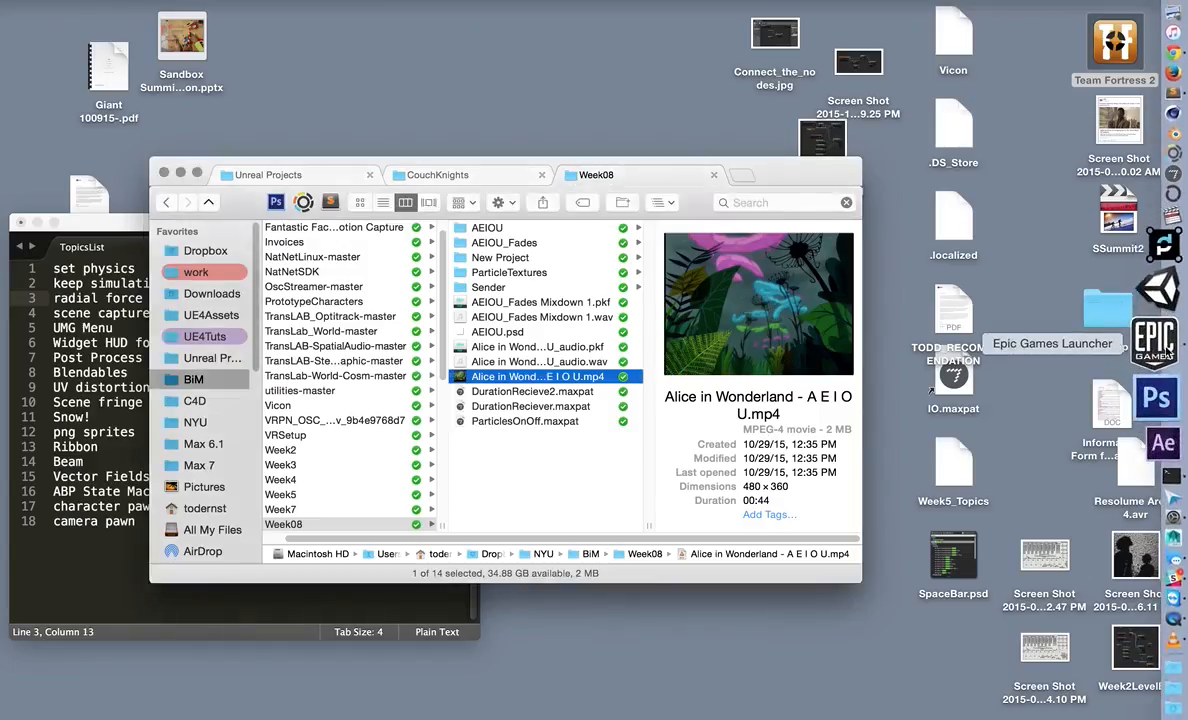
click(1160, 352)
double_click(492, 163)
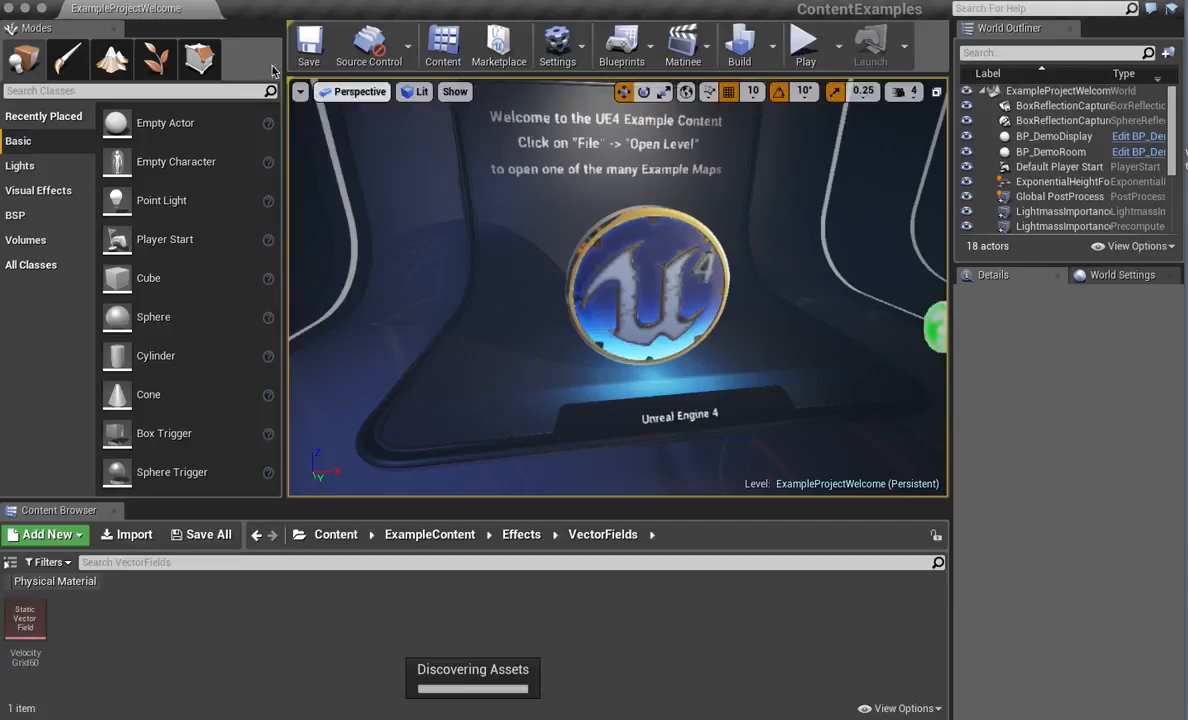
Open the Effects level from the Maps folder of the ContentExamples project.
click(142, 1)
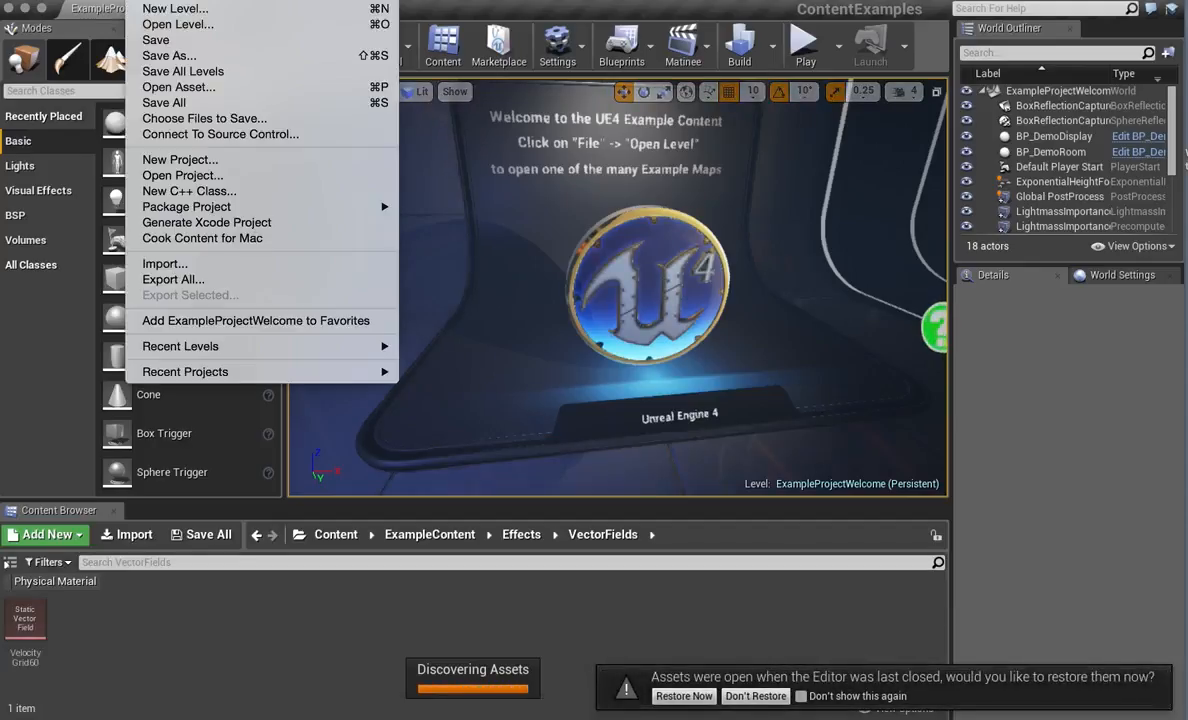
click(170, 27)
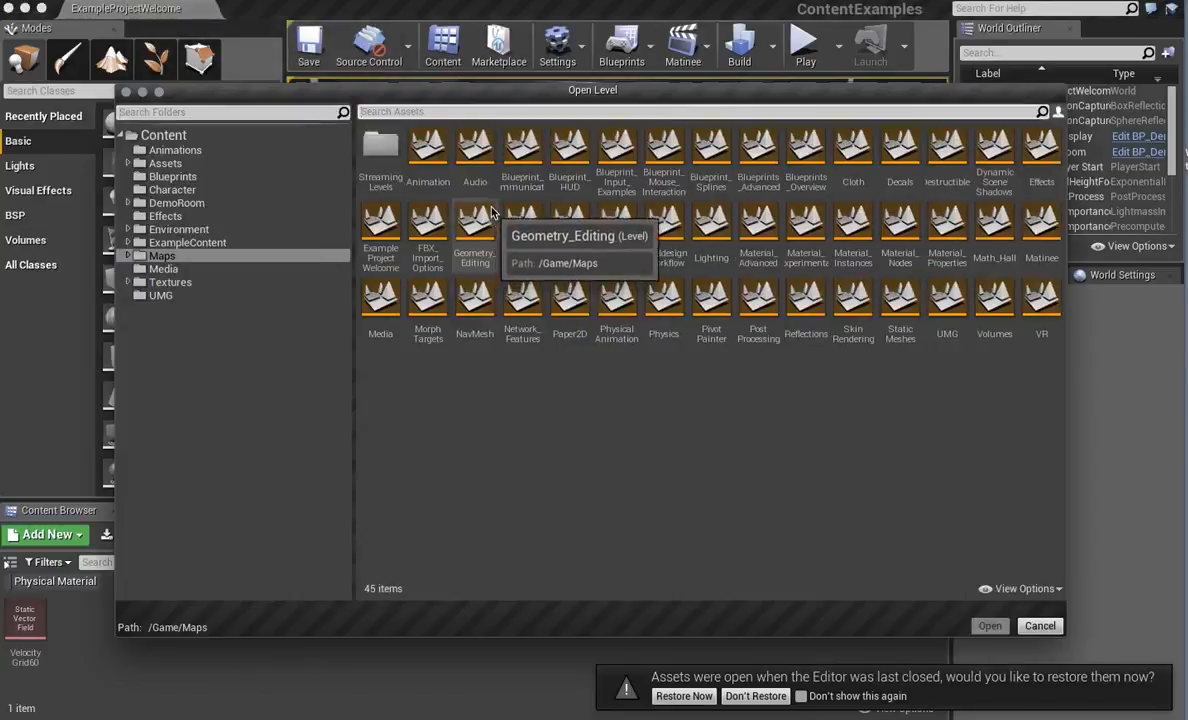
click(1037, 155)
double_click(1037, 155)
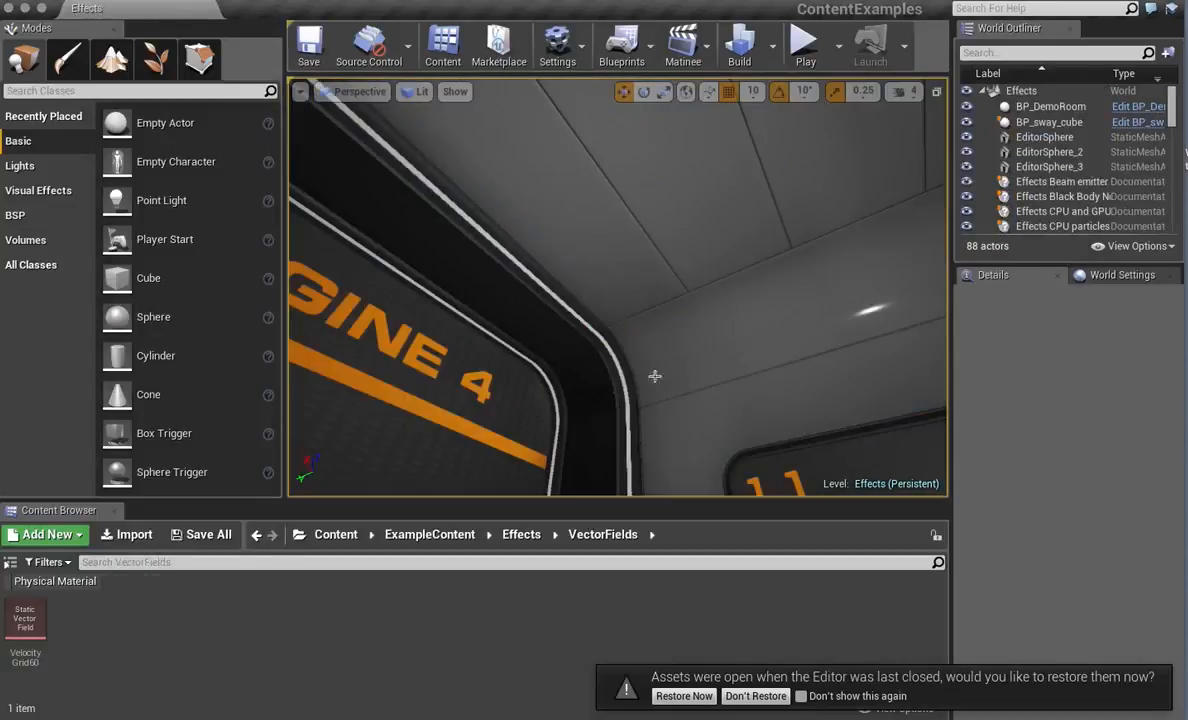
Examine the 2.2 Global Vector Field display in the Effects level from the front and from an angle, selecting its display stand.
right_drag(655, 376, 955, 440)
key(w)
right_drag(618, 287, 860, 290)
key(w)
key(w)
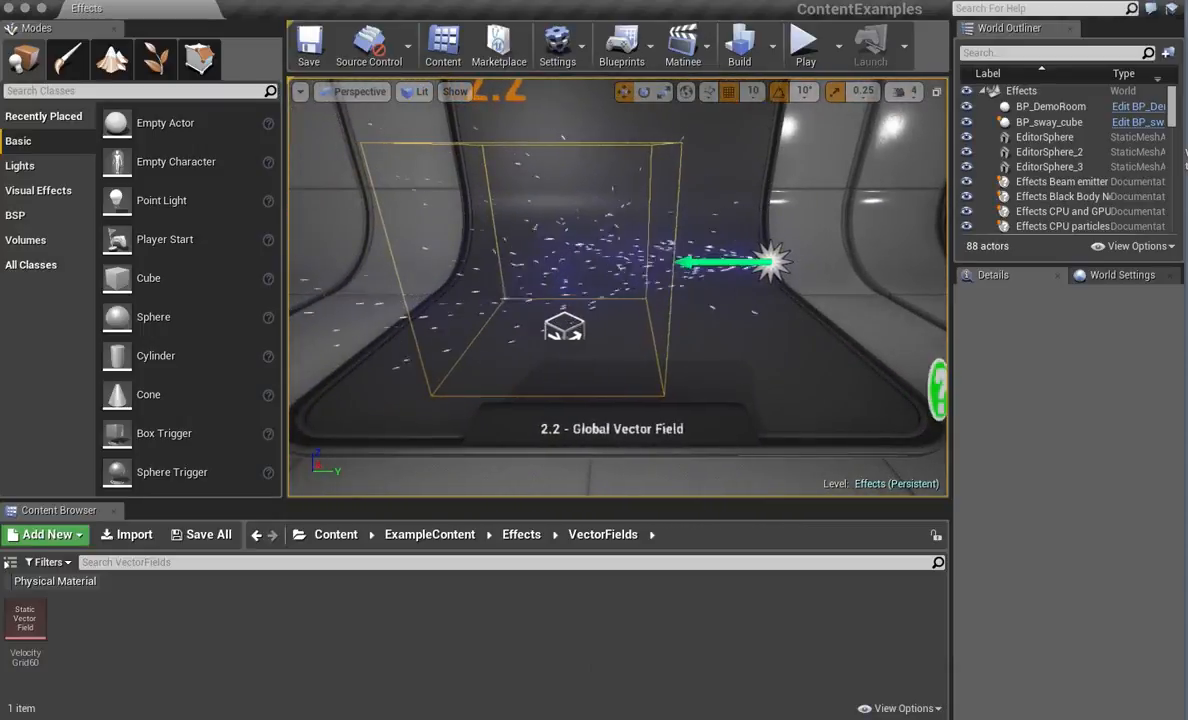
key(a)
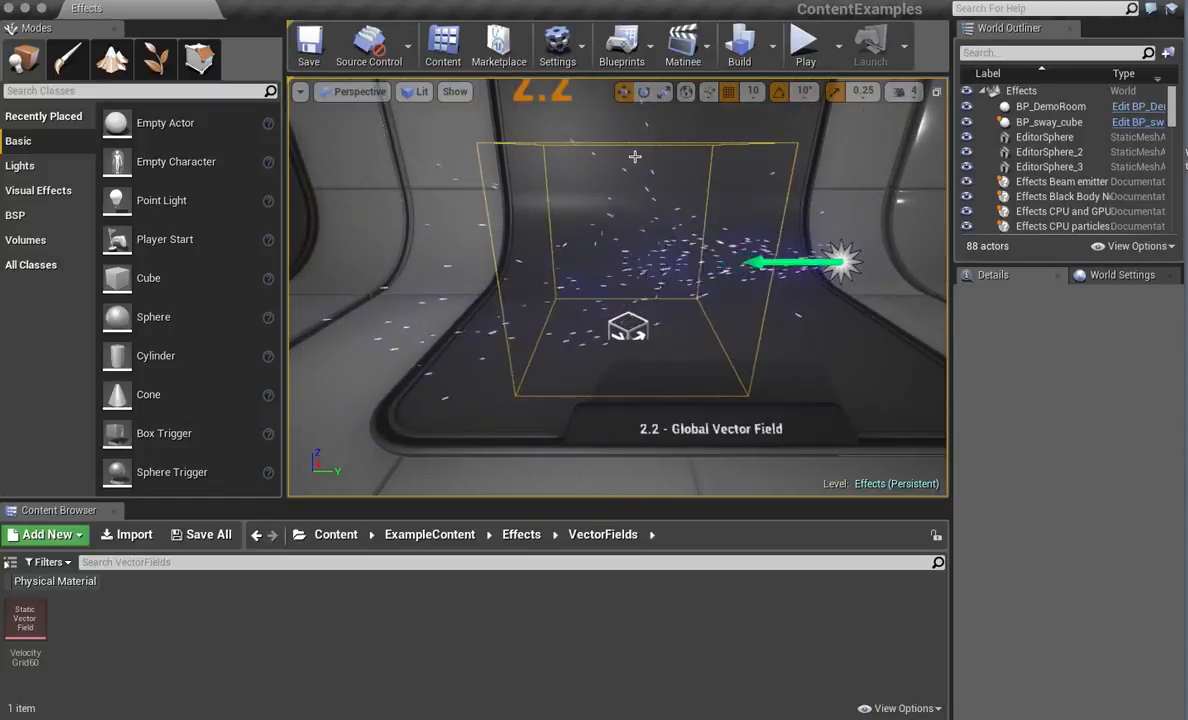
click(617, 256)
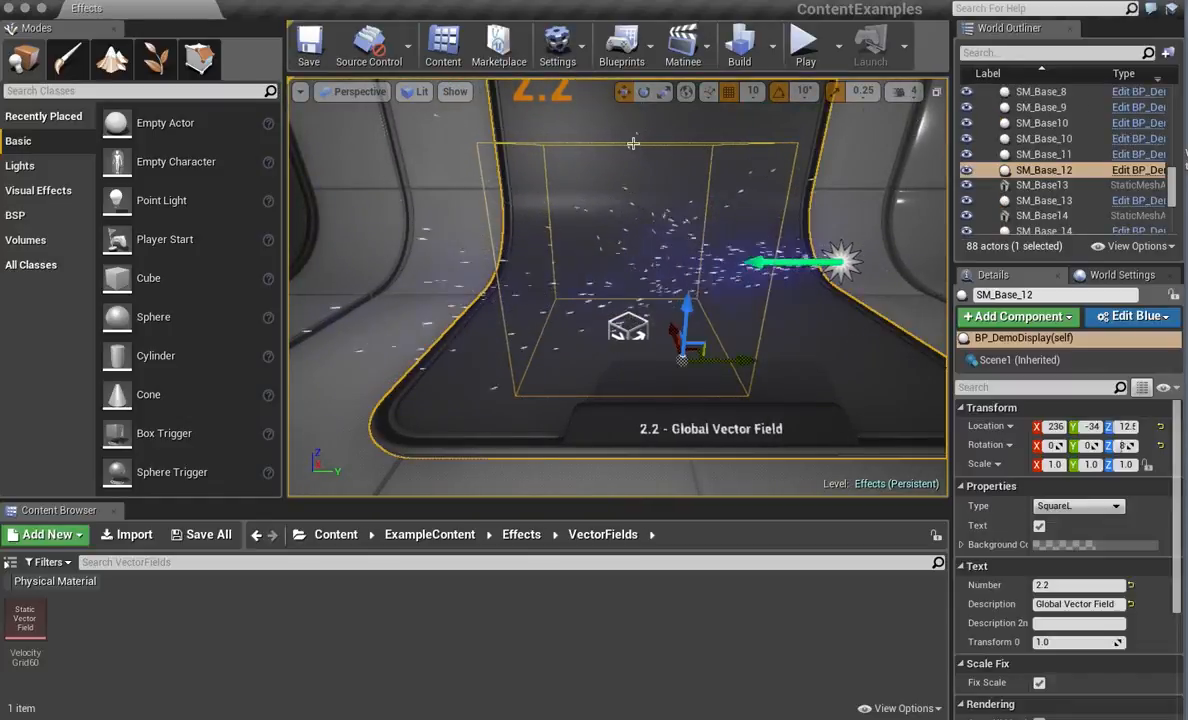
key(a)
right_drag(667, 341, 604, 316)
key(d)
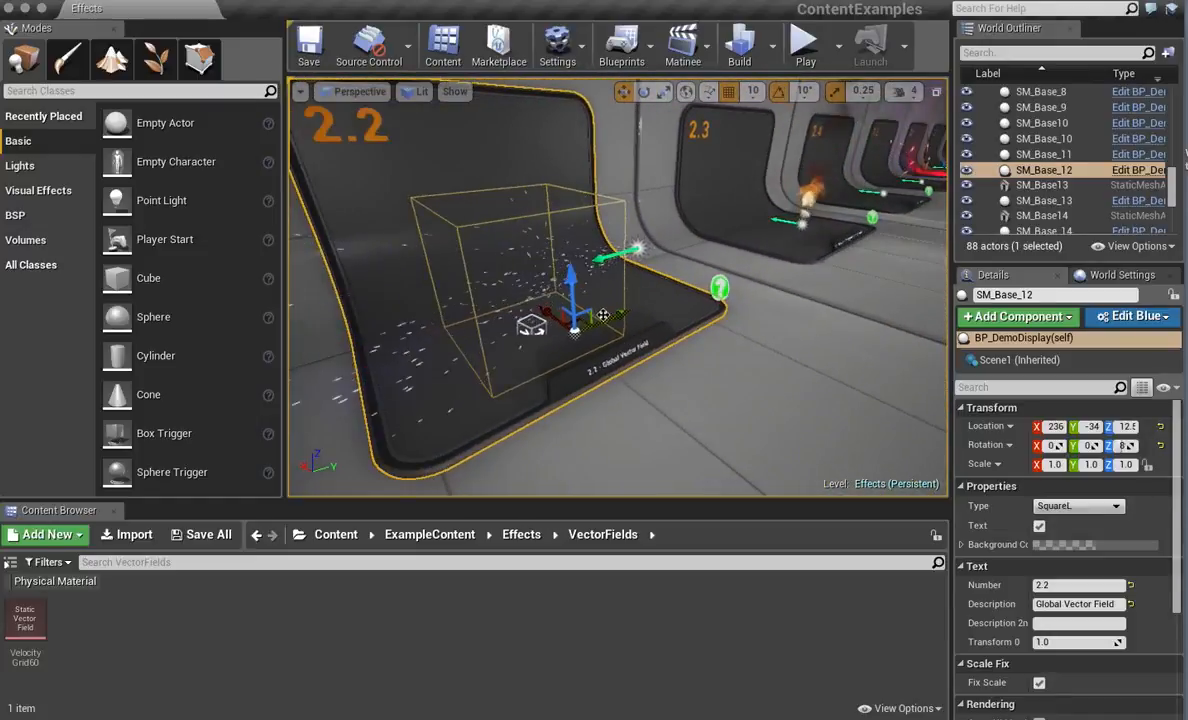